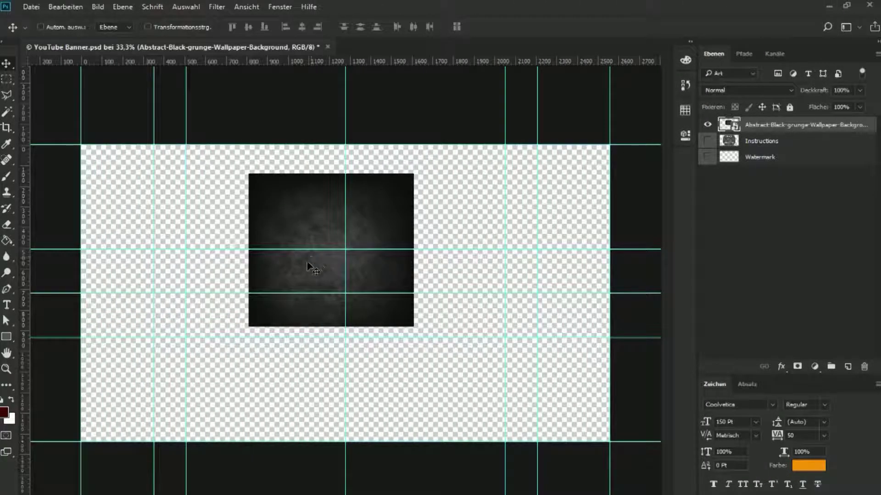
- Enlarge the grunge image to about 1280 by 1190 px and centre it on the canvas
left_click_drag(308, 262, 143, 313)
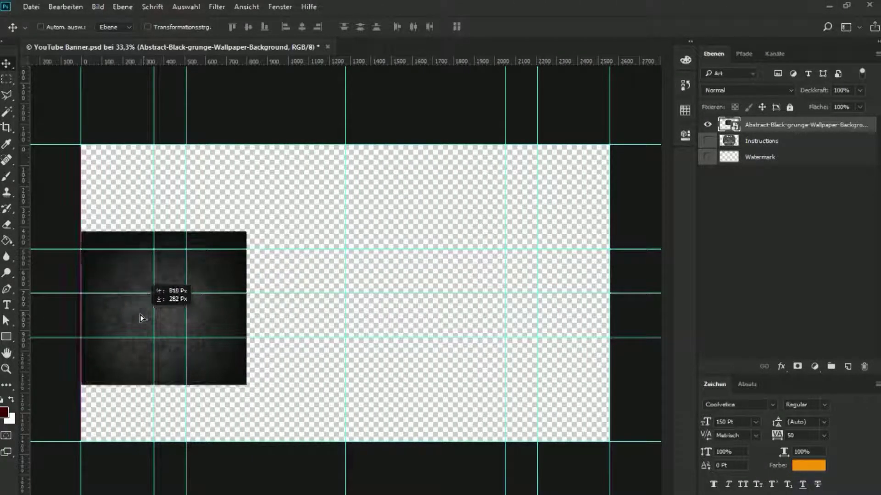
key("ctrl+t")
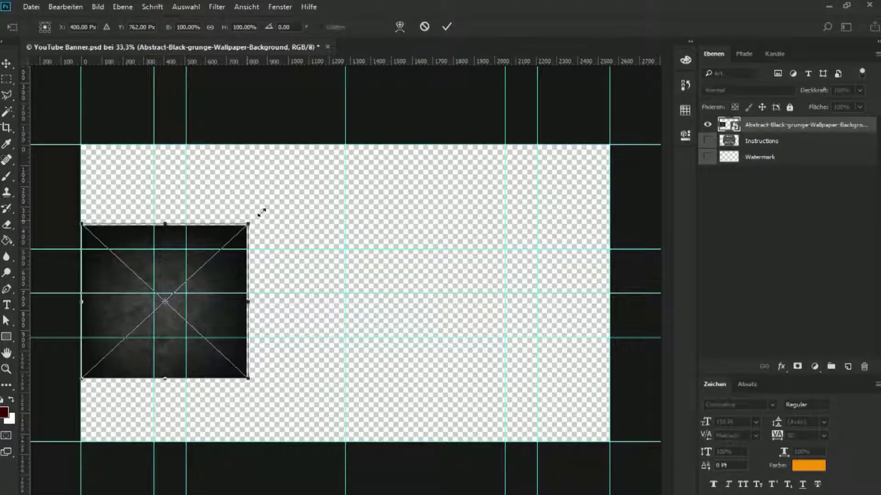
mouse_move(248, 224)
left_mouse_down()
mouse_move(391, 143)
mouse_move(369, 152)
left_mouse_up()
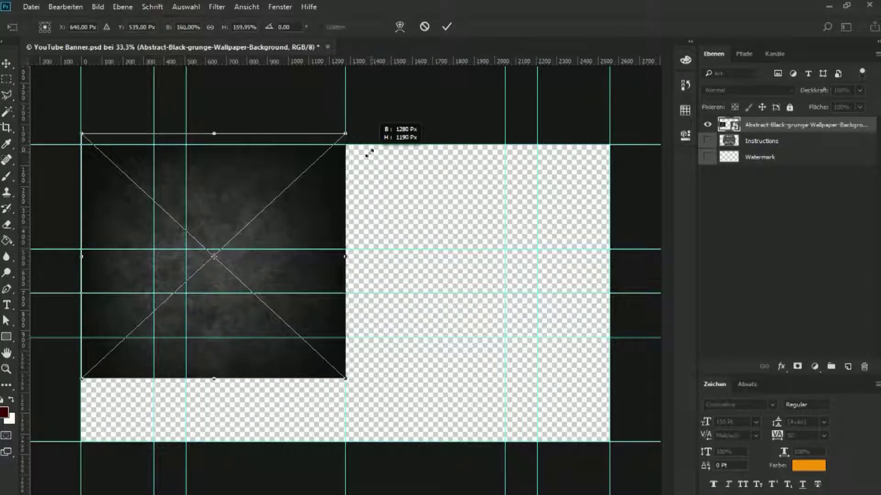
key("Return")
mouse_move(369, 153)
left_mouse_down()
mouse_move(411, 207)
mouse_move(403, 226)
left_mouse_up()
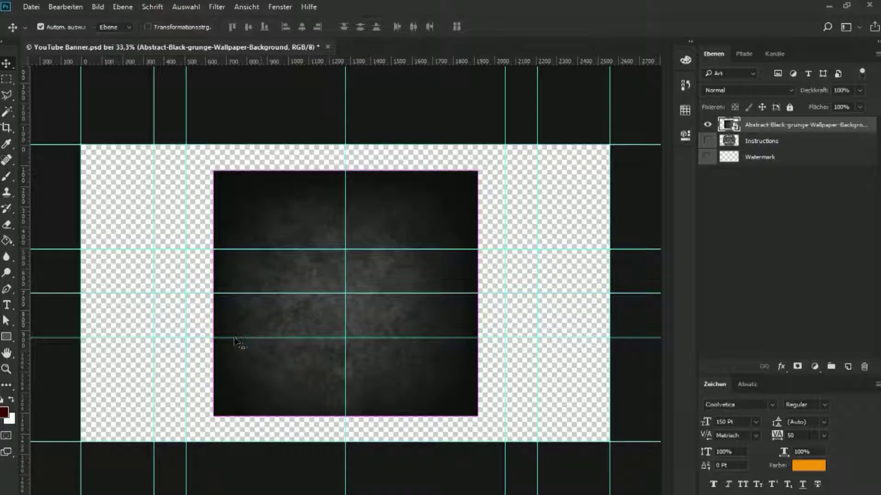
- Duplicate the grunge image to its right and left, then hide guides and zoom in on the seams
left_click(382, 317, "alt")
left_click_drag(383, 317, 552, 329)
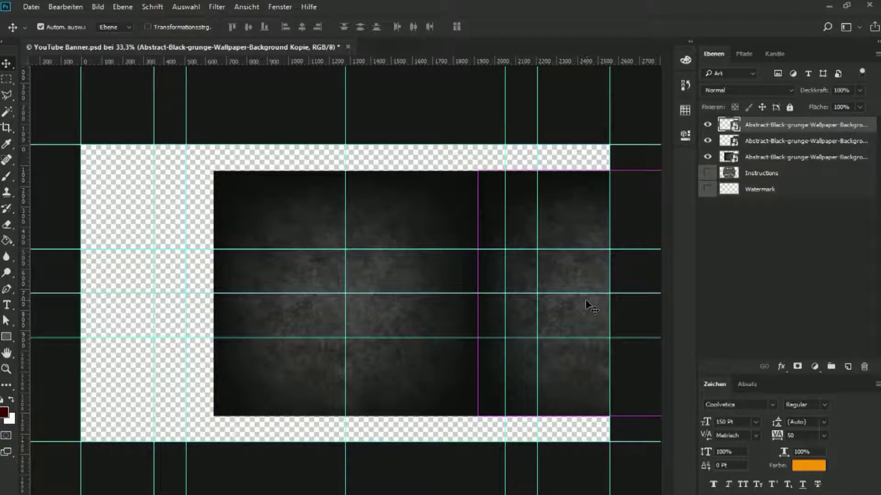
mouse_move(586, 304)
left_mouse_down()
mouse_move(89, 307)
mouse_move(67, 297)
left_mouse_up()
key("ctrl+semicolon")
key("ctrl+plus")
key("ctrl+plus")
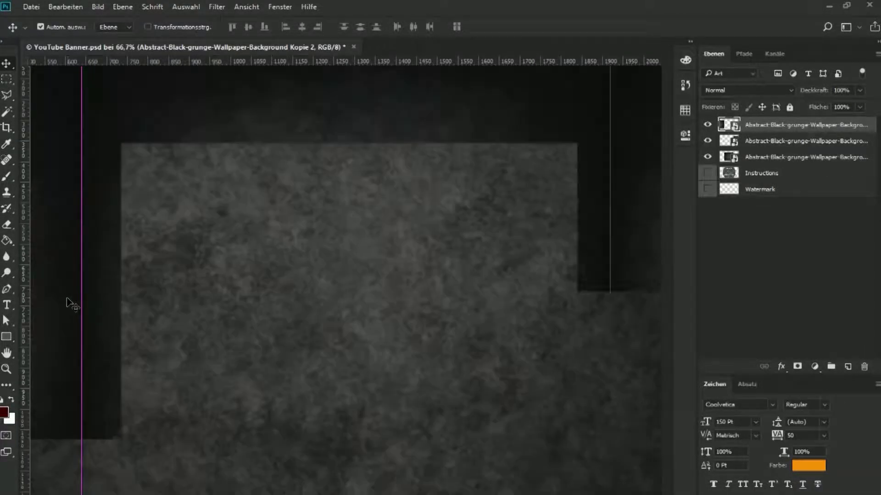
key("ctrl+plus")
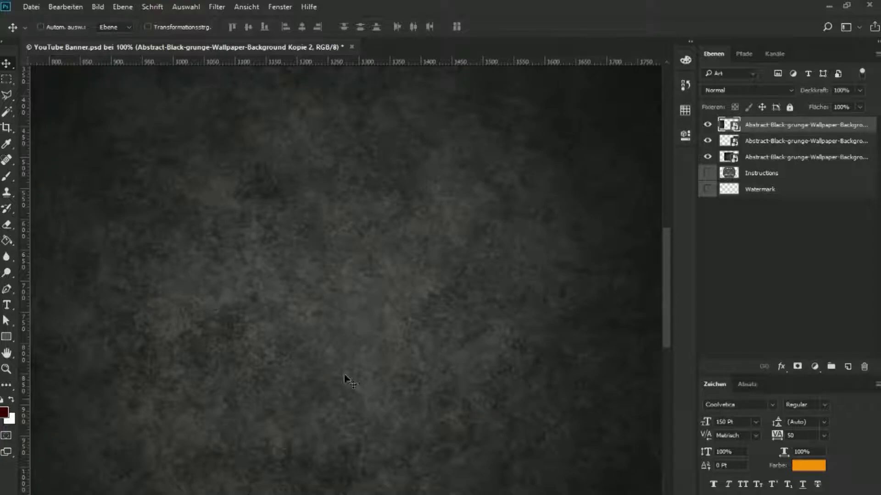
- Zoom in on the seam and nudge the grunge copy to close the gap
left_click_drag(265, 291, 517, 277)
left_click(519, 279, "ctrl")
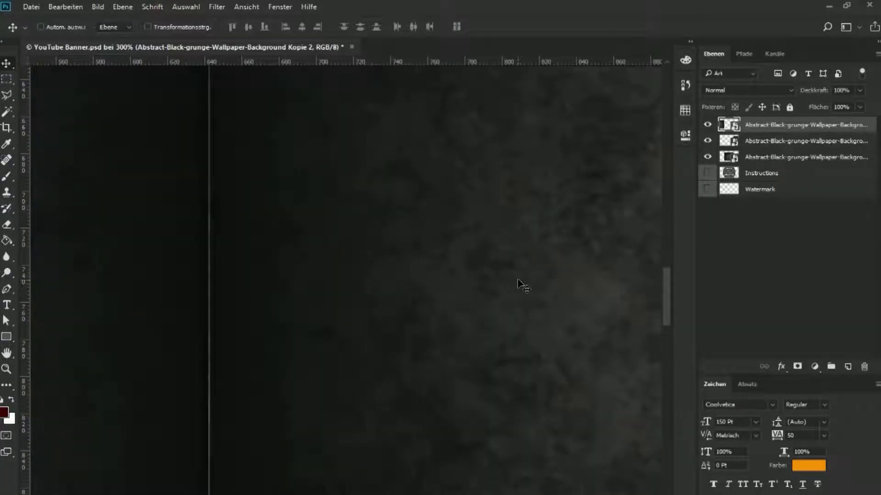
key("Right")
key("Right")
key("Right")
key("Right")
key("Right")
key("Right")
key("Left")
key("Left")
key("Left")
key("Left")
key("Left")
key("Left")
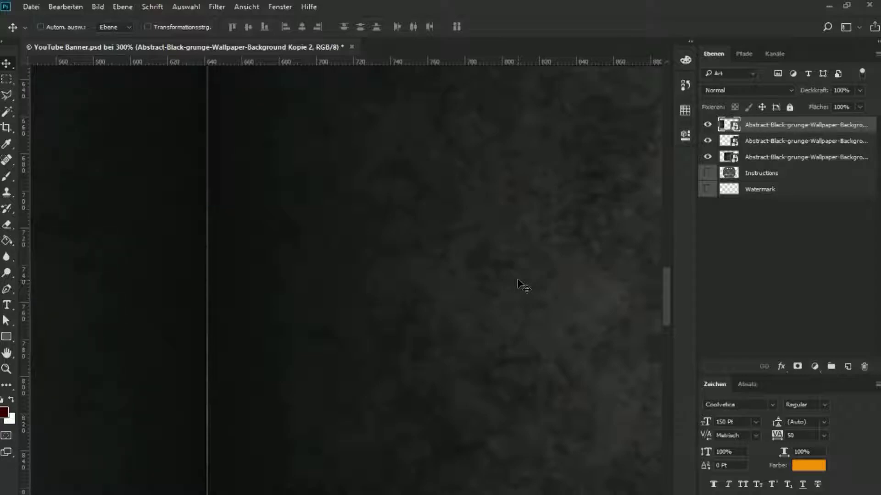
key("Left")
key("Left")
key("Left")
key("Right")
key("Right")
key("Right")
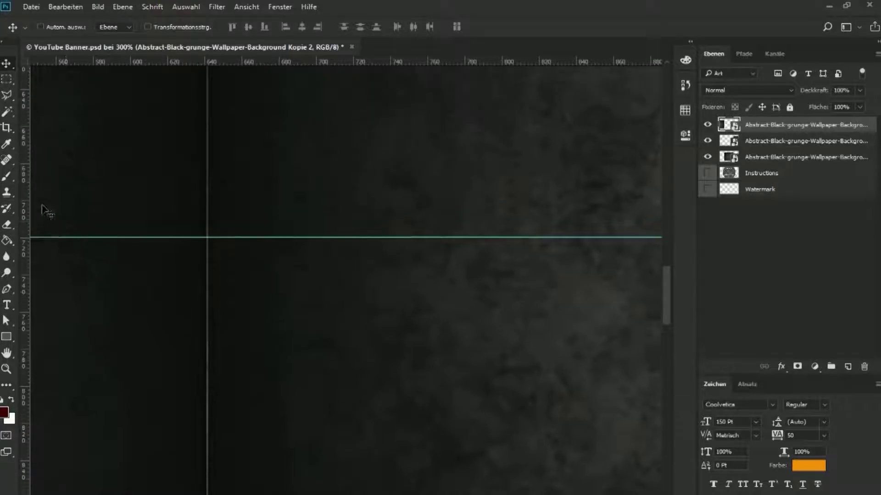
- Draw a thin Polygonal Lasso selection along the seam strip down to the lower guide
scroll(43, 210, "up", 3)
scroll(130, 211, "up", 2)
scroll(230, 194, "up", 2)
key("h")
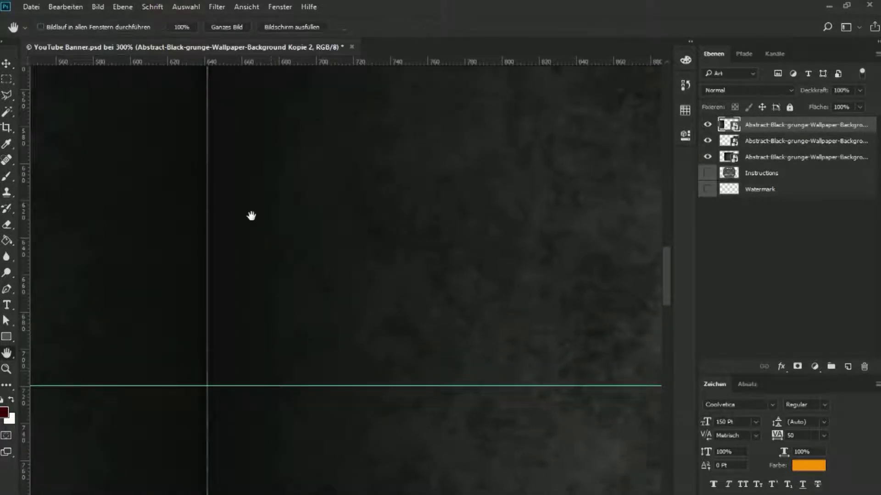
scroll(252, 214, "up", 2)
scroll(238, 402, "left", 2)
scroll(306, 181, "down", 3)
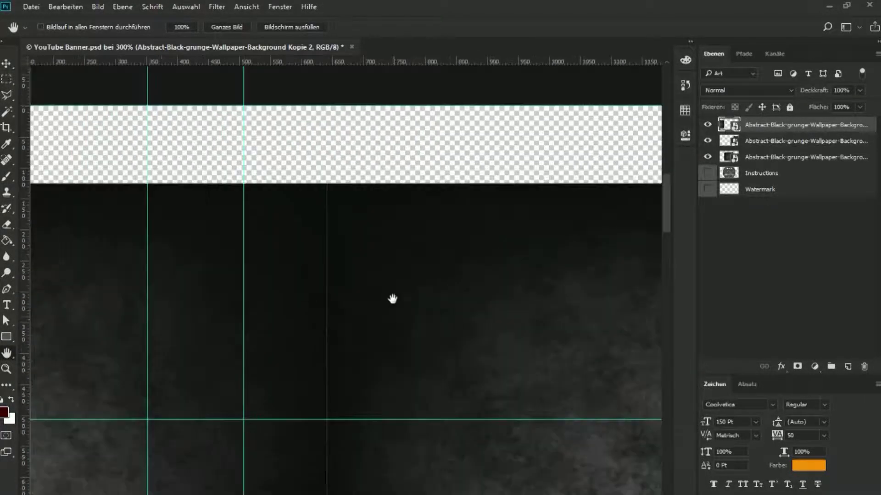
scroll(393, 299, "up", 1)
left_click(9, 95)
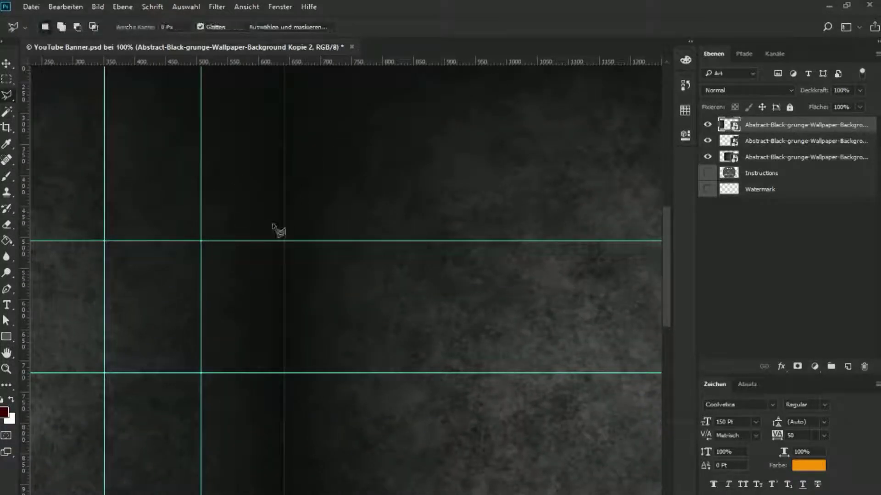
scroll(275, 230, "up", 2)
left_click(219, 155)
scroll(230, 390, "down", 2)
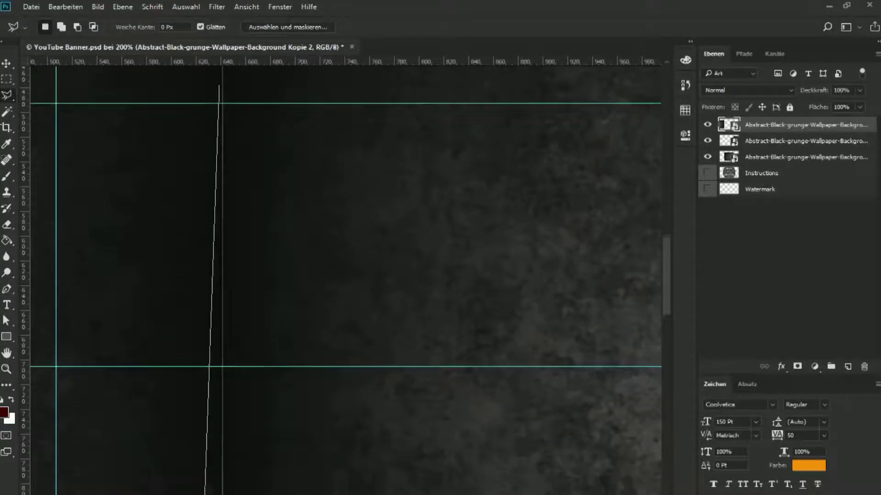
scroll(227, 413, "down", 2)
scroll(225, 436, "down", 2)
scroll(225, 454, "down", 1)
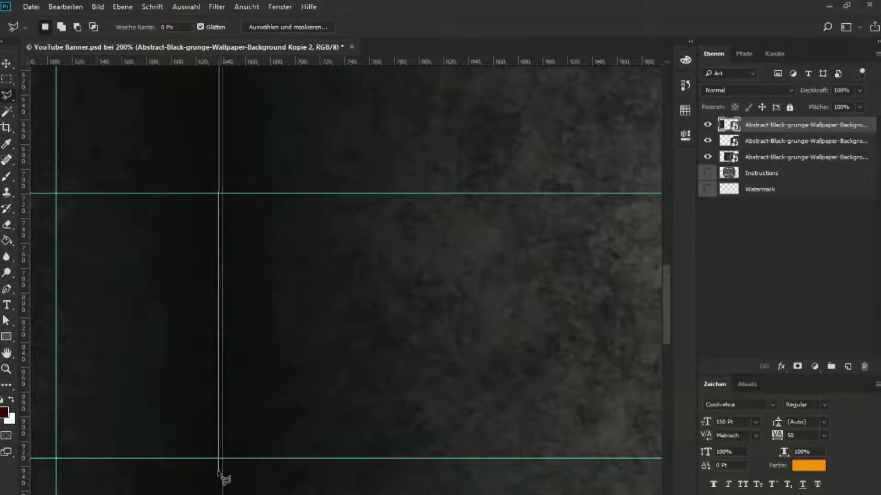
left_click(219, 469)
scroll(243, 183, "up", 1)
scroll(239, 161, "up", 3)
scroll(232, 147, "up", 2)
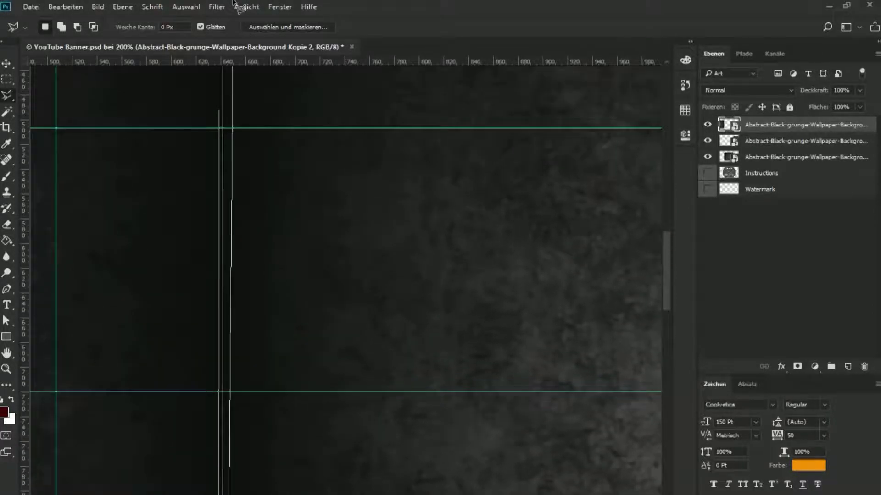
scroll(228, 135, "up", 1)
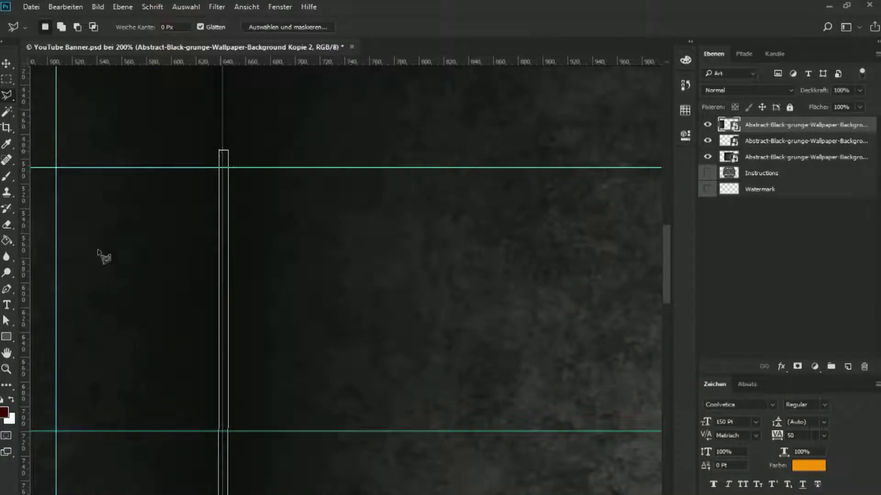
key("Return")
- Invert the selection and add a layer mask hiding the seam, then target the layer image
left_click(7, 79)
right_click(161, 146)
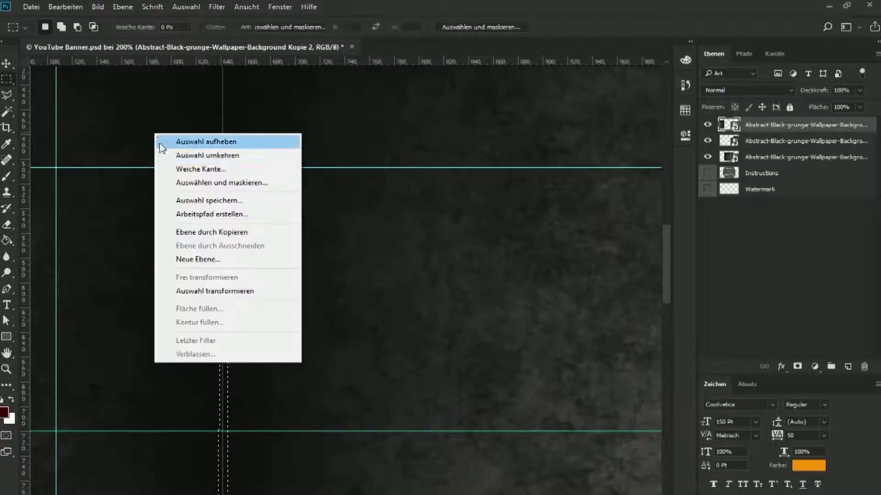
left_click(211, 155)
left_click(797, 366)
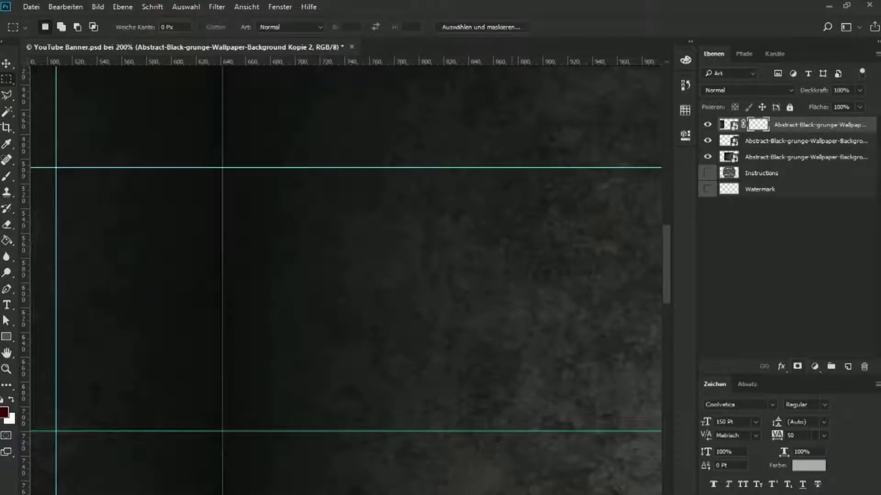
left_click(7, 63)
left_click(727, 125)
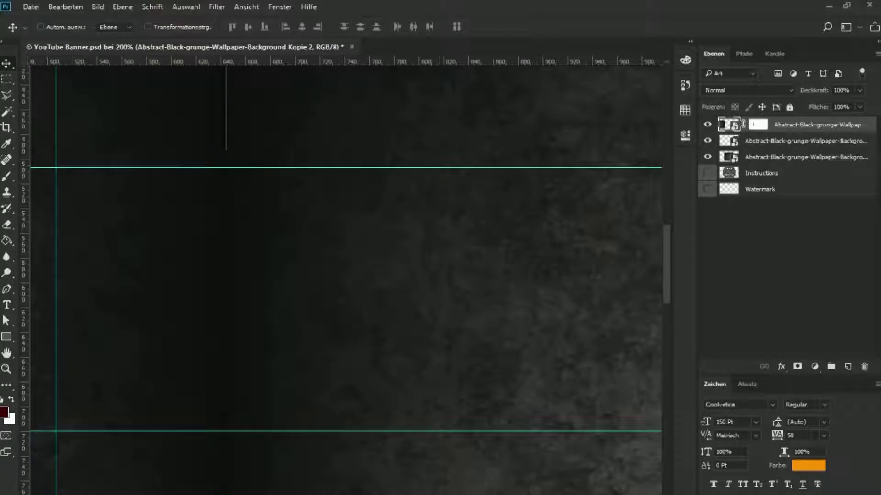
scroll(344, 275, "right", 7)
scroll(344, 275, "right", 3)
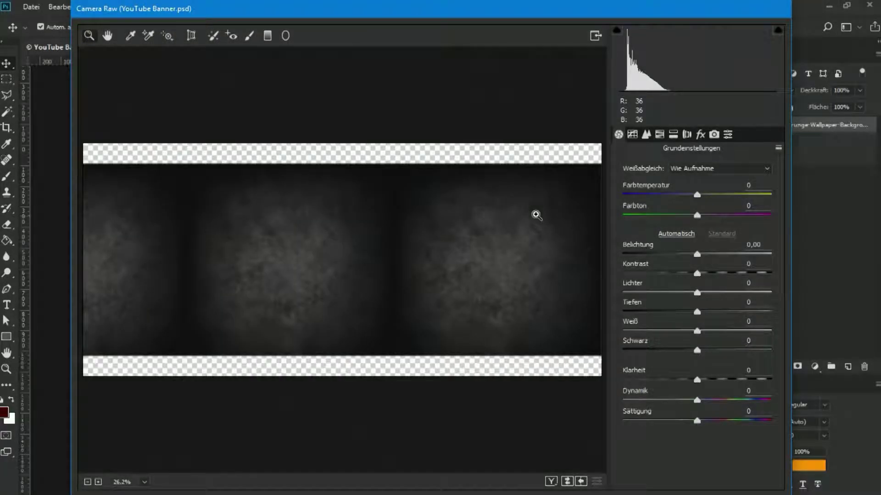
- Apply Camera Raw with Temperature -8, Contrast +11 and Clarity +24 to the grunge layer
left_click(646, 136)
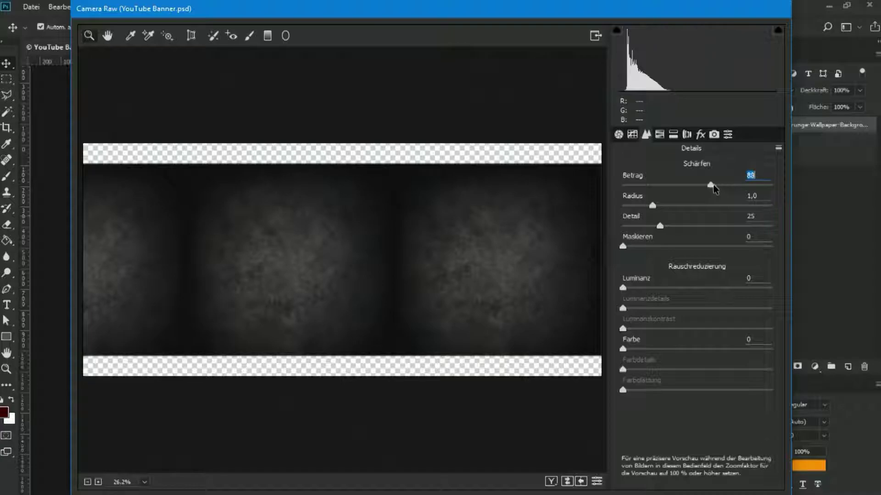
left_click(624, 136)
mouse_move(697, 194)
left_mouse_down()
mouse_move(682, 194)
mouse_move(691, 199)
left_mouse_up()
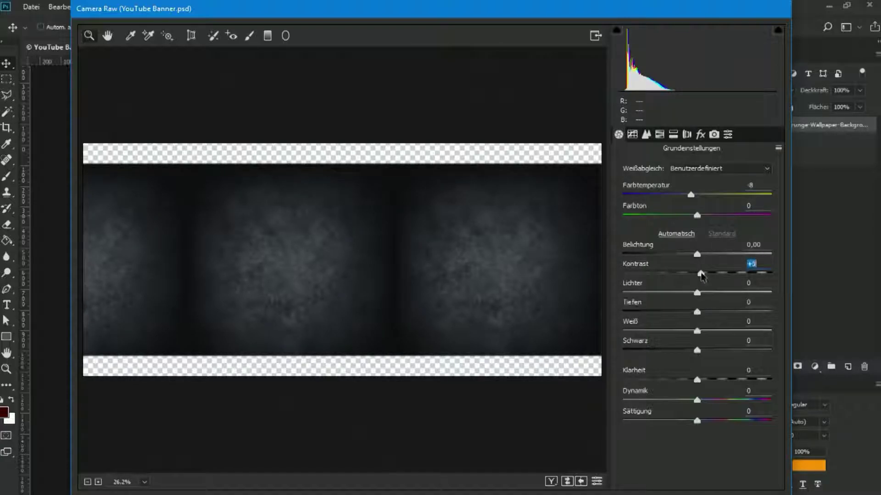
left_click_drag(702, 275, 707, 276)
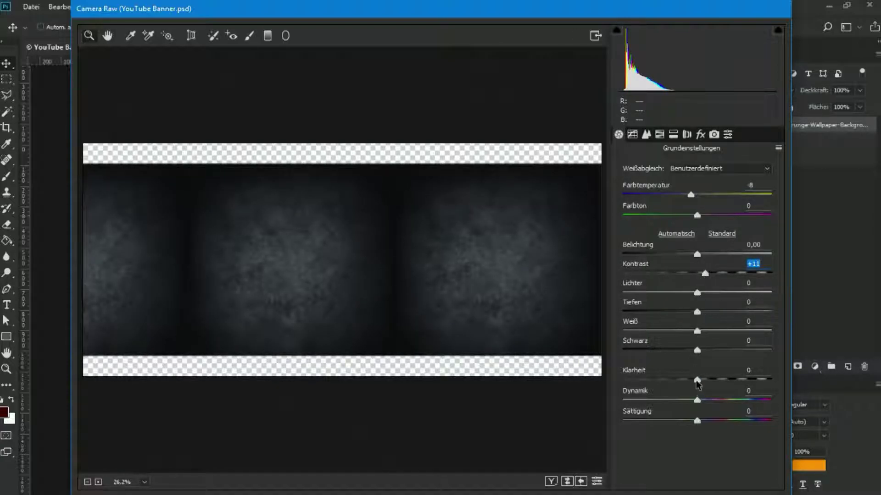
left_click_drag(696, 380, 716, 380)
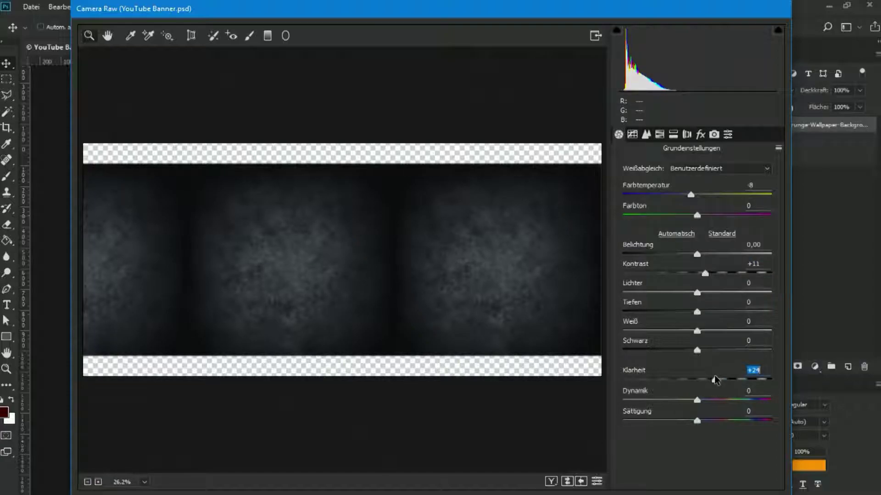
left_click(727, 477)
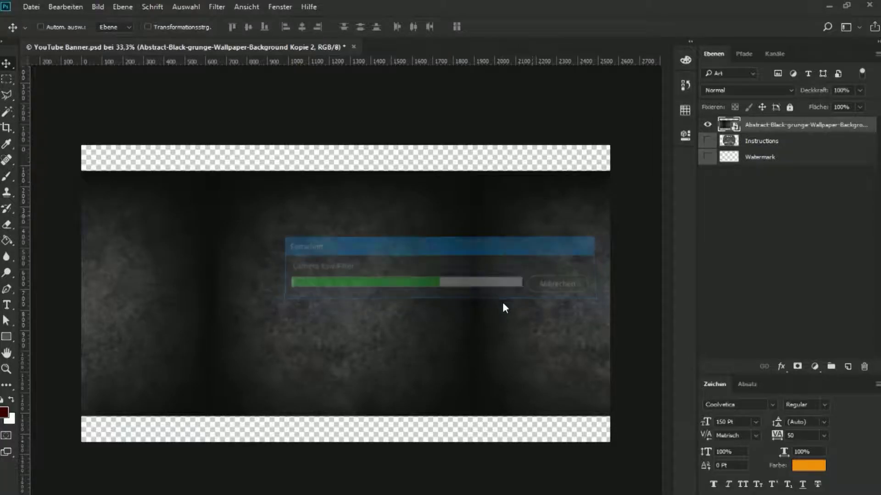
- Open the grunge smart object and set the texture layer's blend mode to Lighten (Aufhellen)
double_click(728, 124)
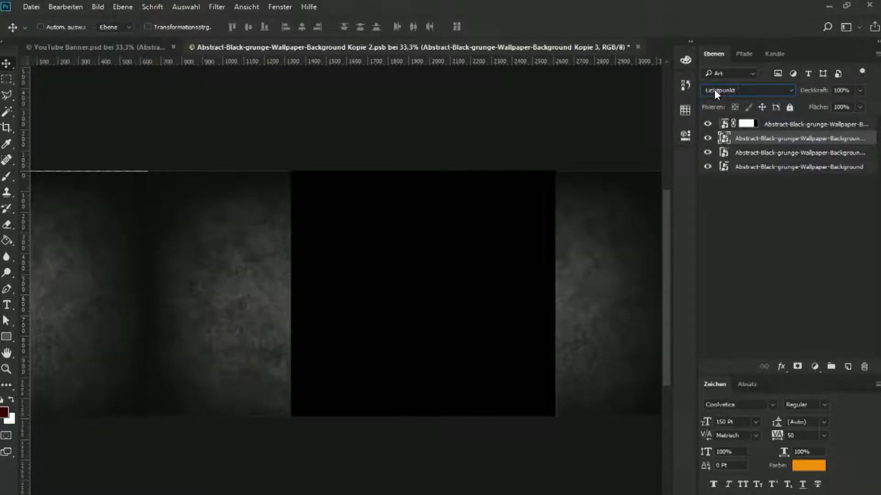
scroll(714, 89, "down", 2)
scroll(714, 89, "down", 1)
scroll(714, 89, "down", 1)
scroll(714, 89, "down", 2)
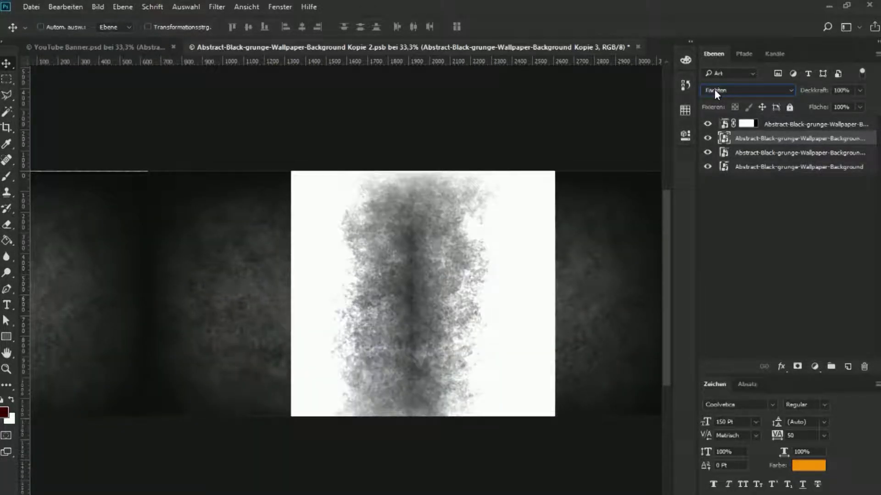
scroll(714, 89, "down", 2)
scroll(714, 89, "down", 1)
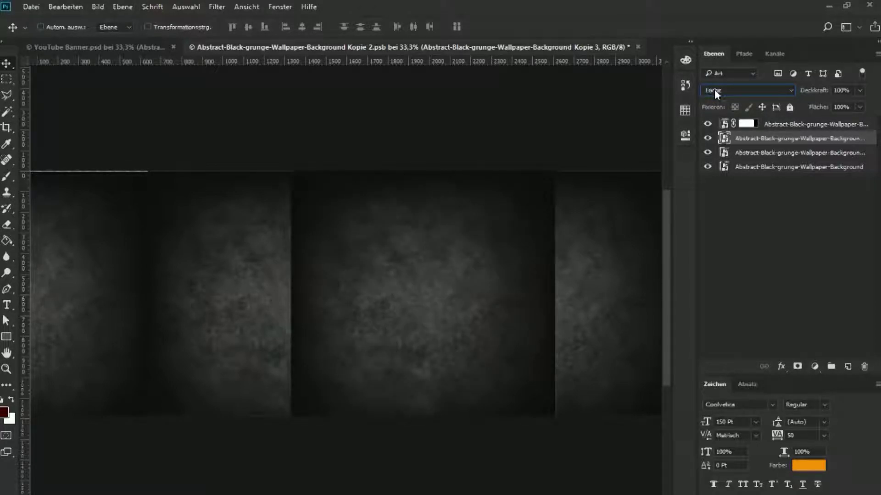
scroll(714, 89, "up", 1)
scroll(715, 89, "up", 20)
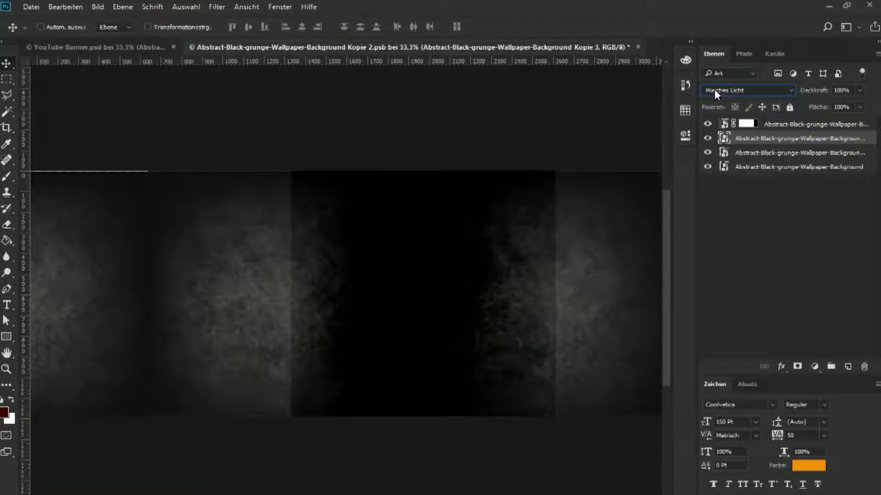
scroll(714, 89, "up", 1)
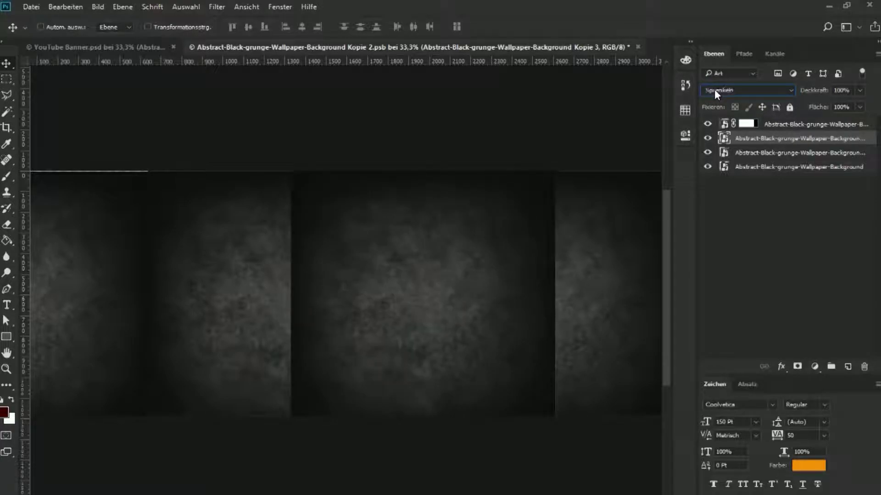
scroll(715, 89, "down", 1)
scroll(714, 89, "down", 1)
scroll(714, 89, "down", 1)
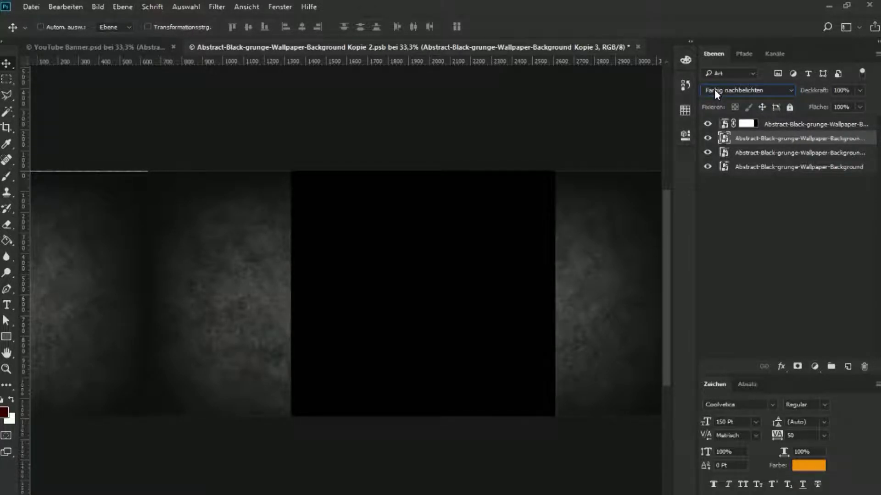
scroll(714, 89, "down", 1)
scroll(714, 89, "down", 1)
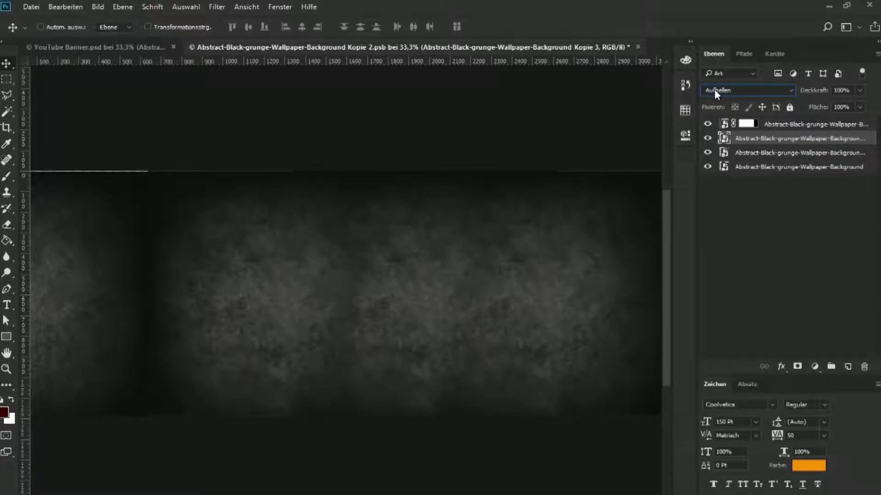
- Reposition the lightened texture layer and lower its opacity to 25%
left_click_drag(481, 305, 486, 303)
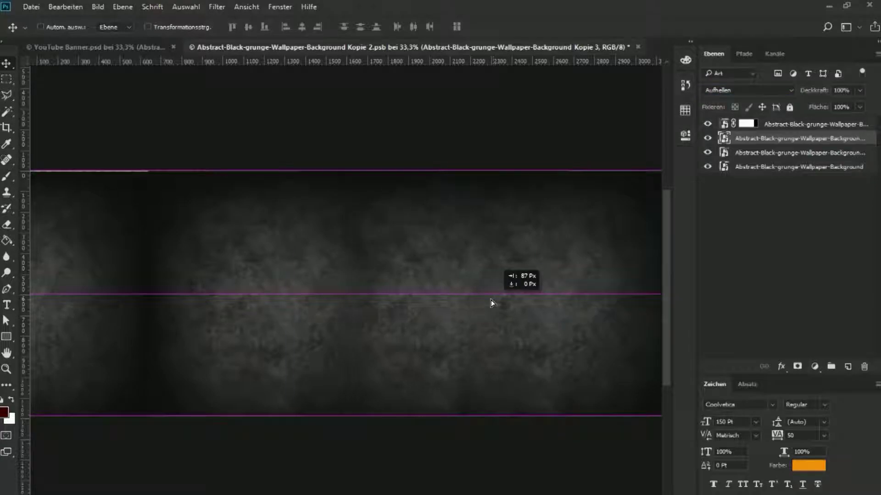
key("5")
left_click_drag(416, 316, 427, 326)
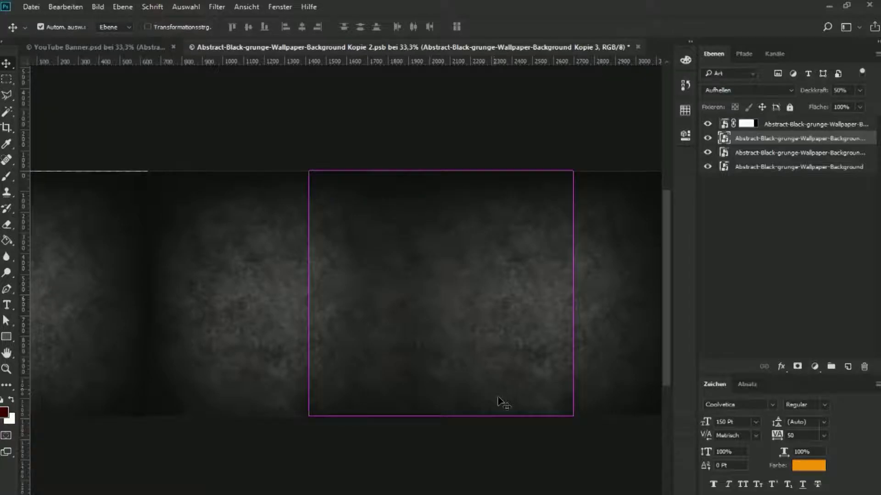
key("2")
key("5")
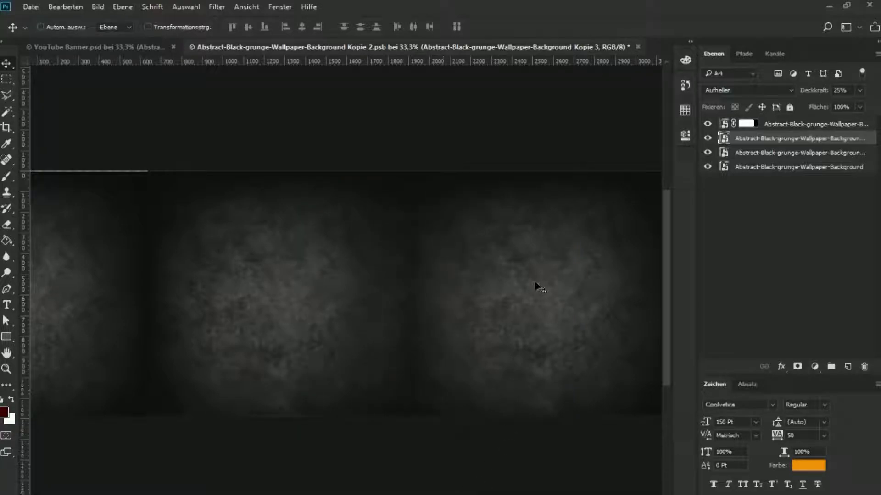
- Duplicate texture copies to the left and right, moving the new copy to the stack's top
left_click_drag(535, 286, 169, 295)
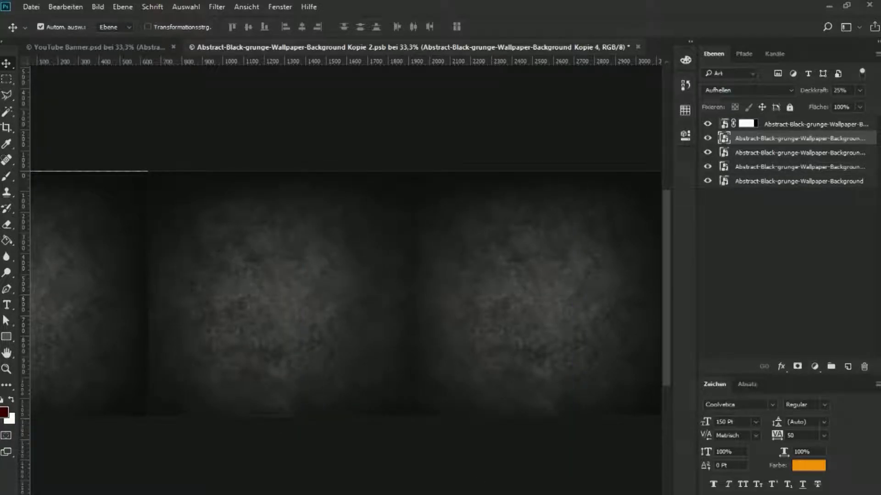
left_click_drag(743, 140, 747, 120)
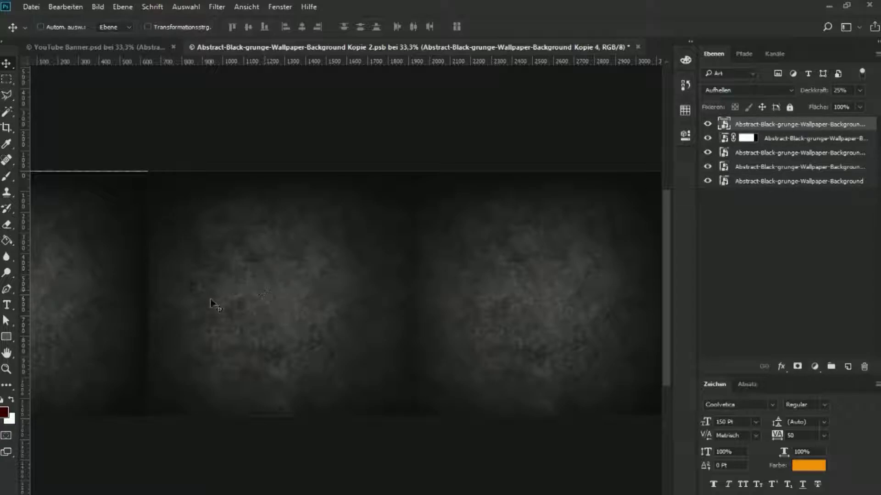
left_click_drag(218, 268, 373, 364)
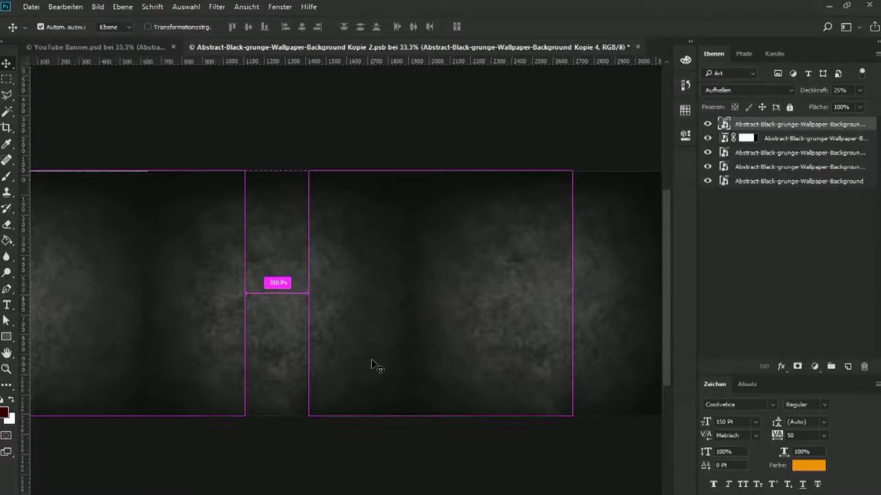
key("ctrl+minus")
left_click_drag(205, 385, 636, 338)
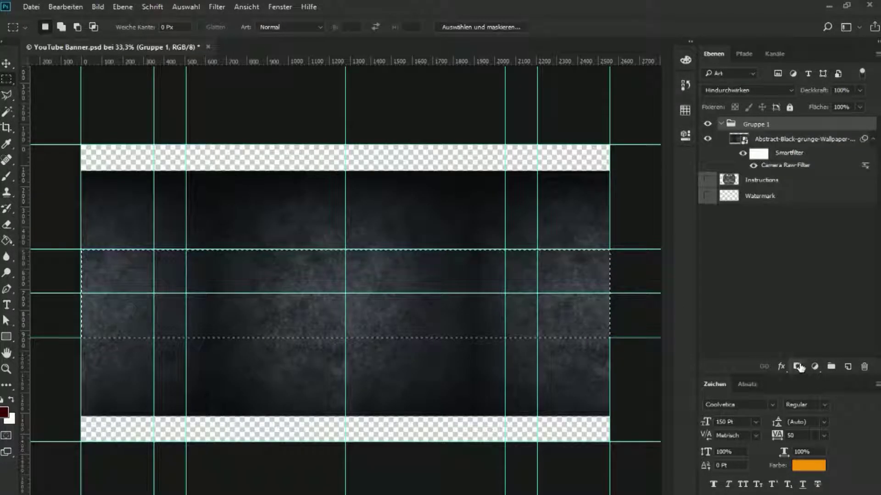
- Mask Gruppe 1 to the middle band and slide the grunge texture slightly left within it
left_click(797, 366)
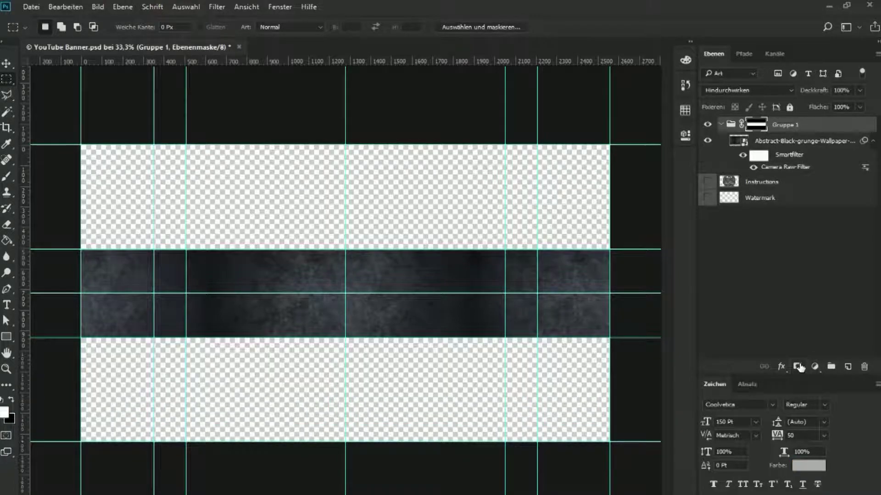
left_click(7, 63)
left_click_drag(507, 292, 456, 303)
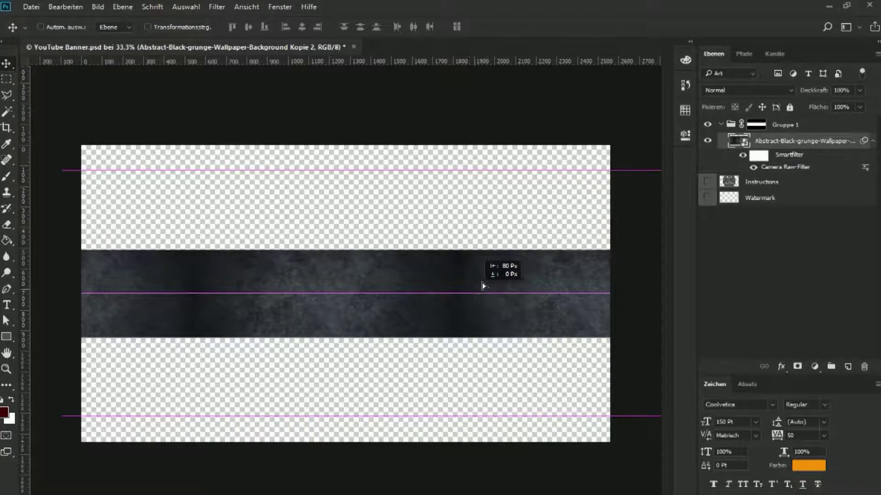
mouse_move(456, 300)
left_mouse_down()
mouse_move(475, 297)
mouse_move(461, 302)
left_mouse_up()
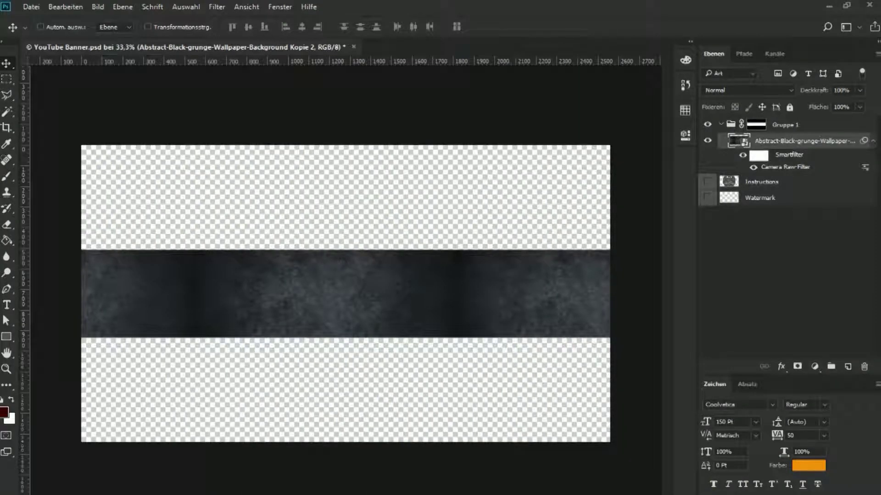
- Shrink the beef photo, move it into Gruppe 1 and position it at the band's right end
left_click_drag(363, 322, 362, 322)
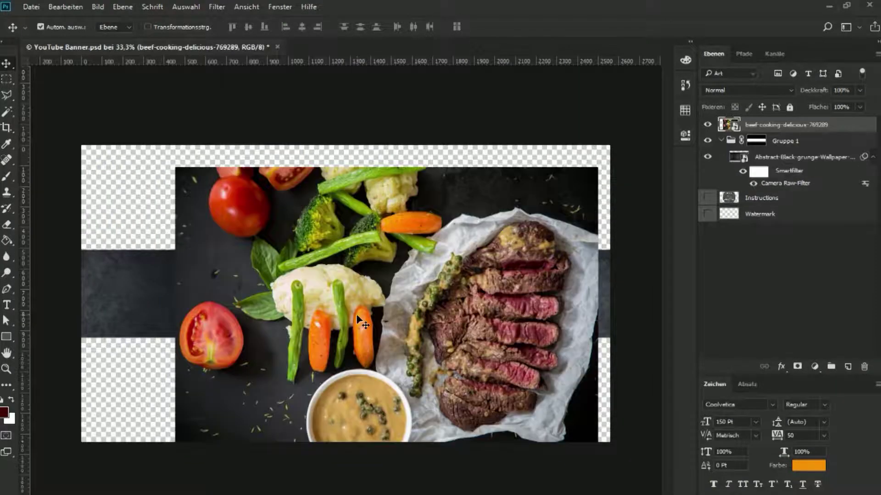
left_click_drag(584, 176, 487, 258)
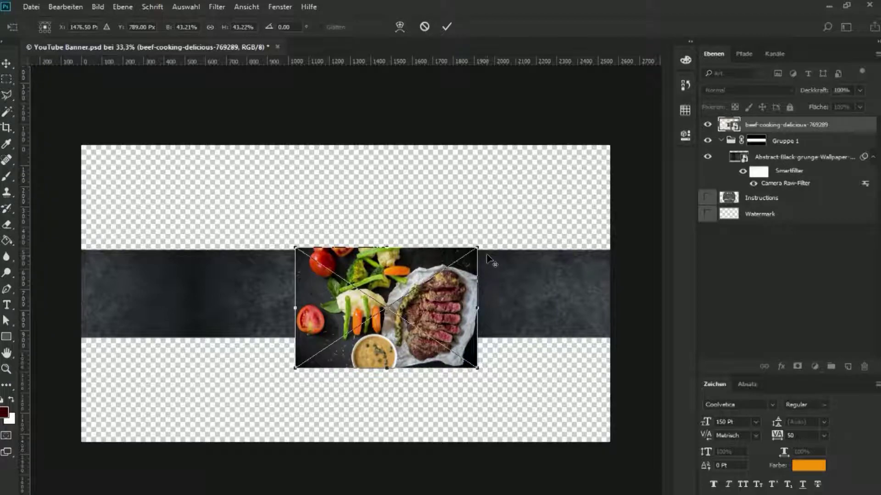
key("Return")
left_click_drag(783, 124, 782, 146)
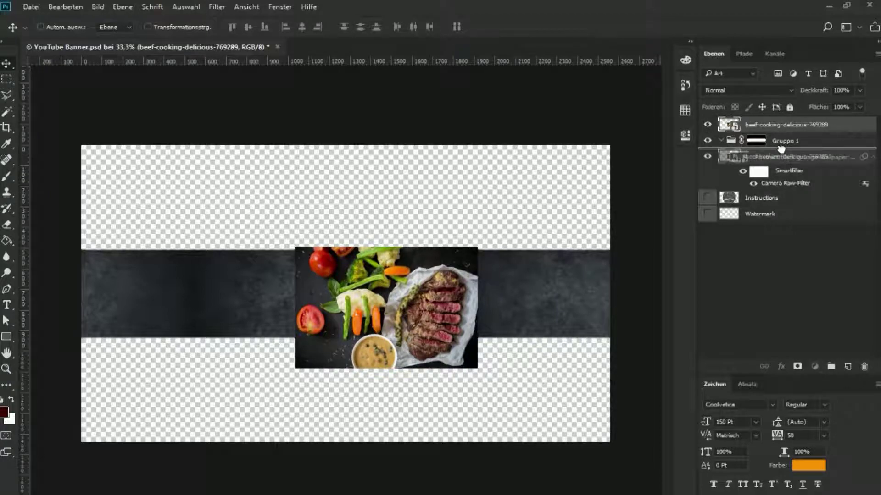
mouse_move(435, 300)
left_mouse_down()
mouse_move(517, 288)
mouse_move(559, 296)
left_mouse_up()
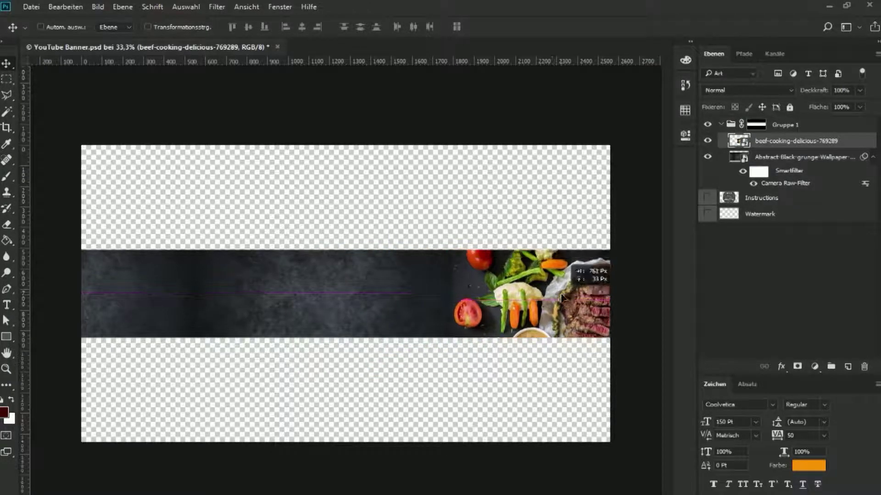
key("ctrl+1")
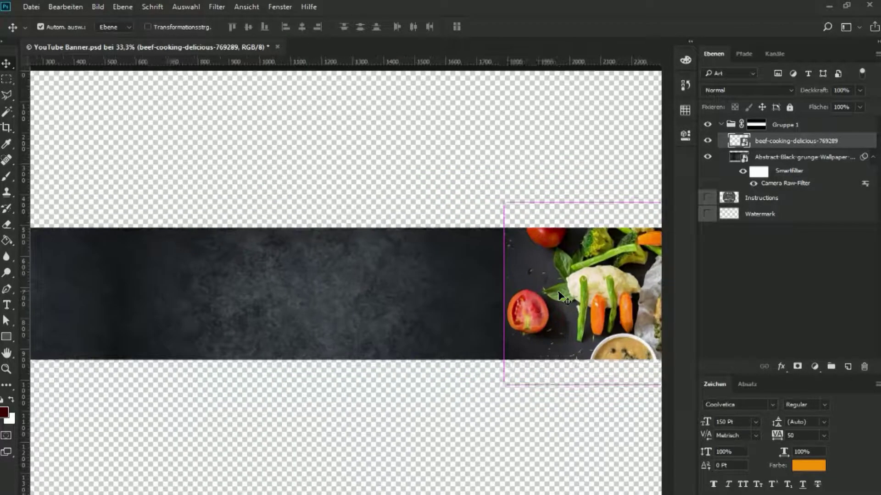
scroll(344, 294, "right", 10)
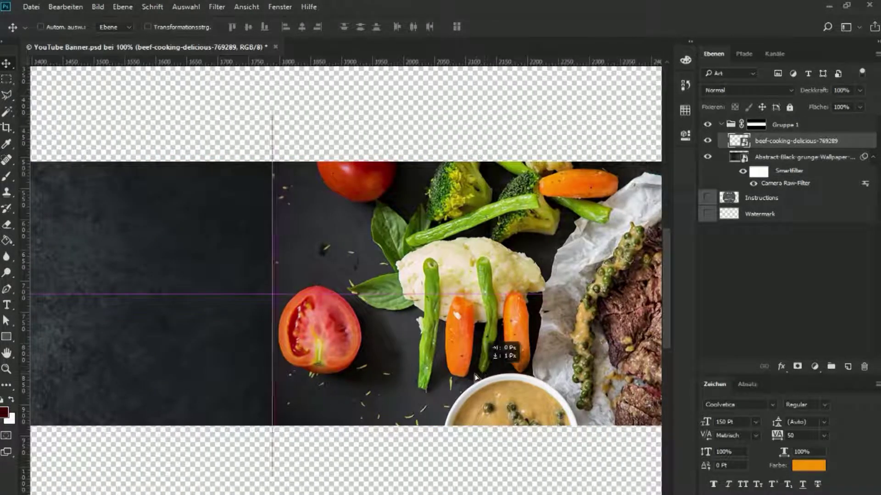
left_click_drag(476, 372, 431, 383)
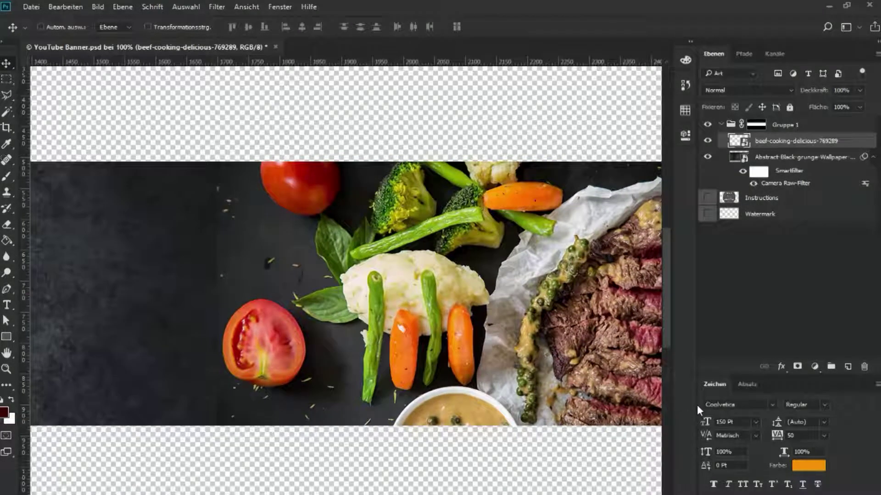
- Add a layer mask to the beef photo and set up a soft brush to fade its left edge
left_click(799, 366)
key("b")
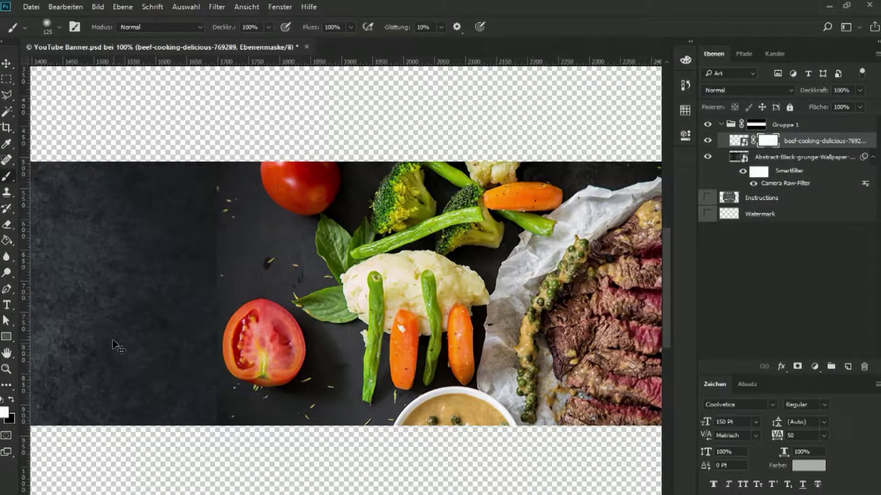
key("ctrl+plus")
right_click(166, 227)
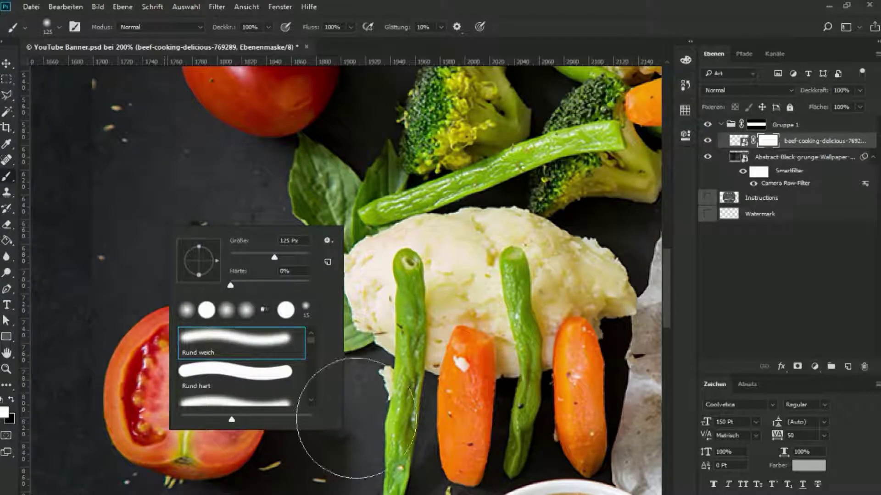
key("Escape")
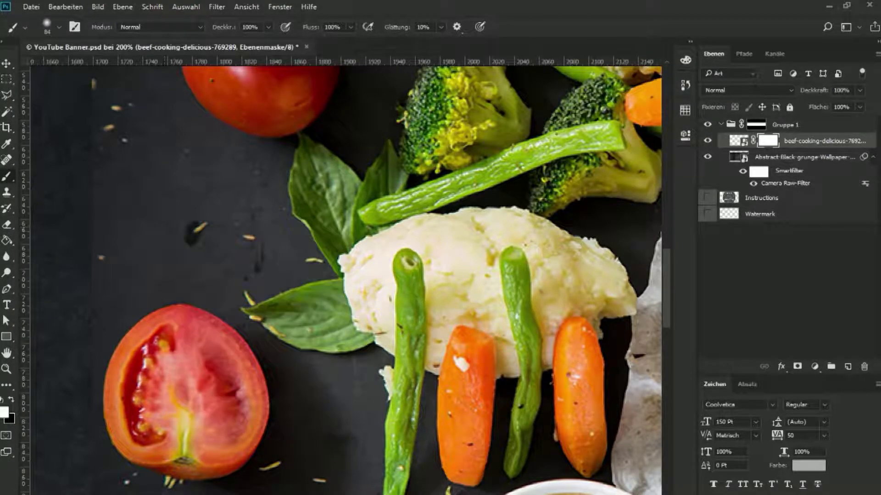
scroll(407, 256, "left", 5)
scroll(407, 257, "up", 3)
type("1")
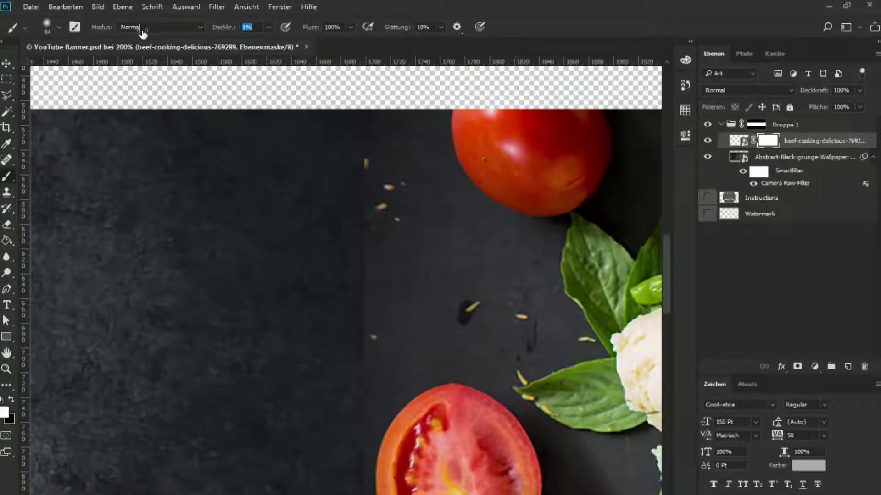
type("27x")
key("ctrl+minus")
key("ctrl+minus")
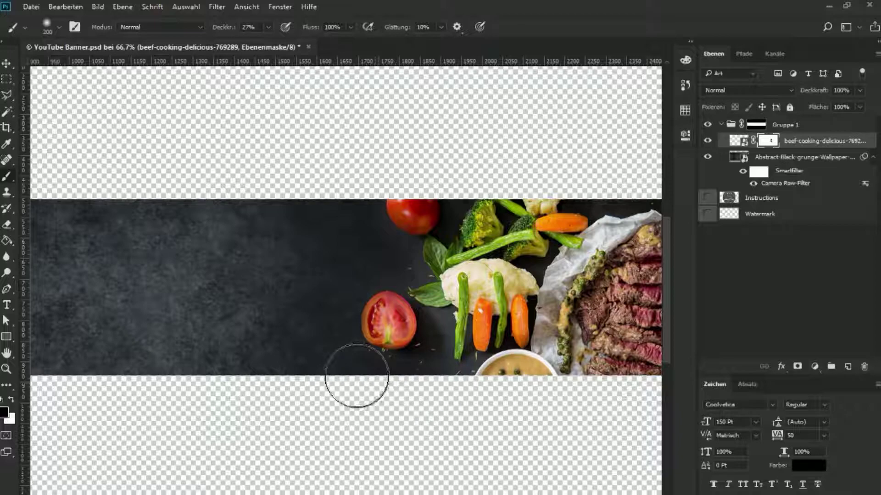
scroll(85, 408, "up", 1)
scroll(37, 404, "up", 1)
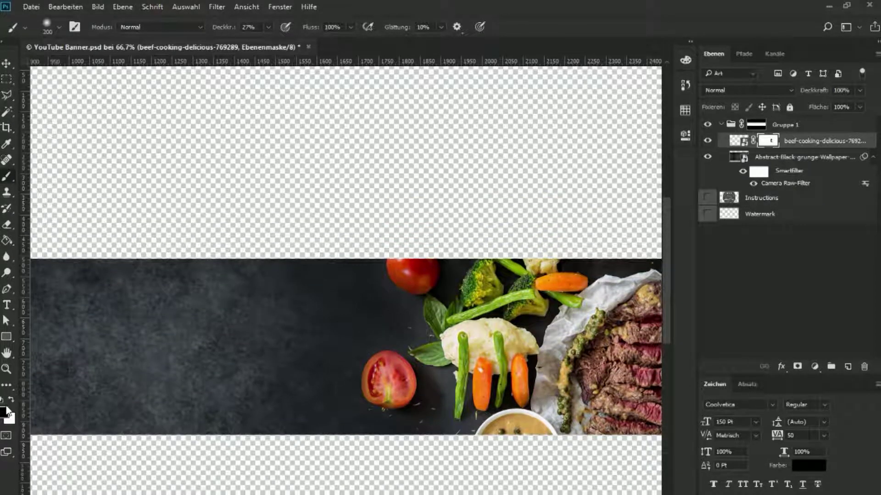
key("x")
key("bracketleft")
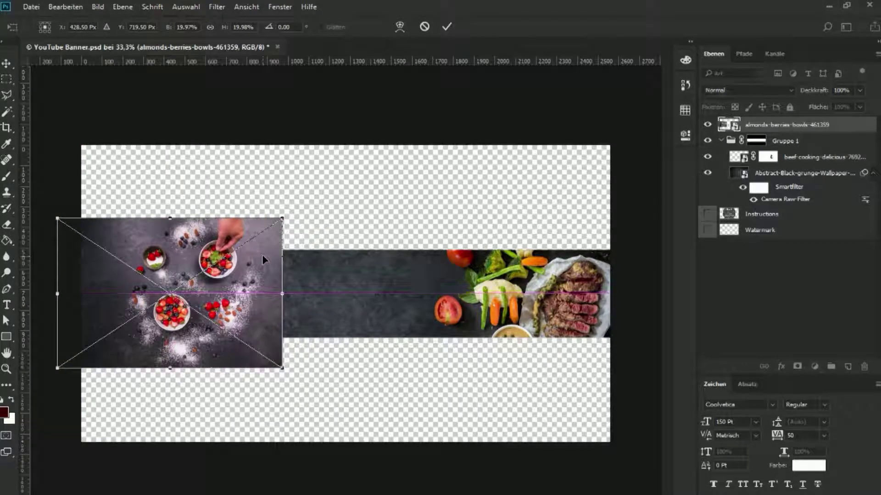
- Place the almonds-berries photo, clip it into Gruppe 1 and position it at the band's left end
key("Return")
key("ctrl+[")
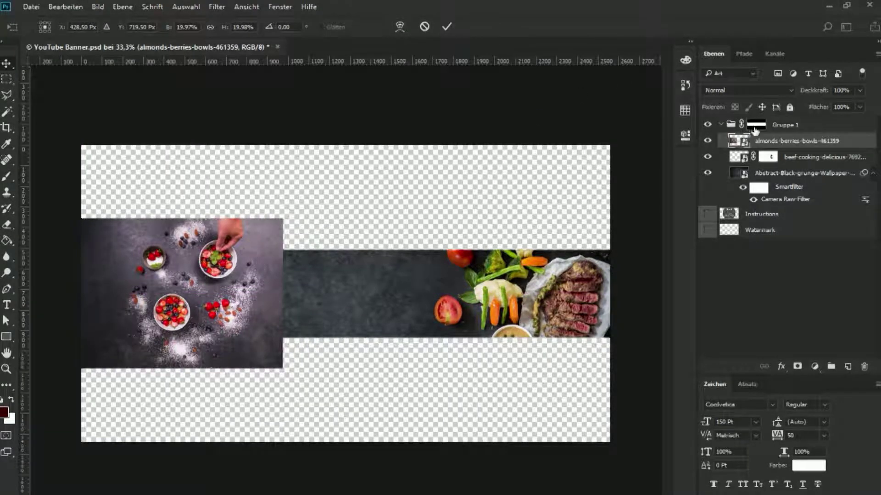
left_click_drag(193, 328, 143, 308)
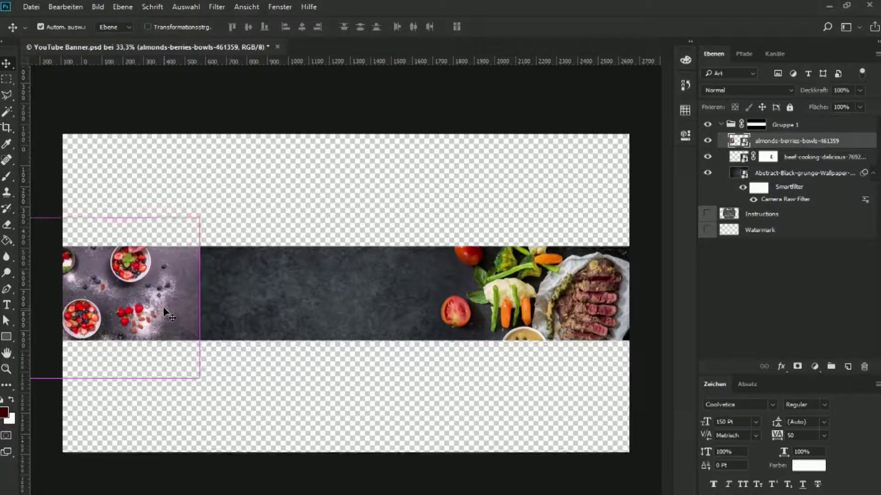
key("ctrl+plus")
scroll(344, 294, "left", 5)
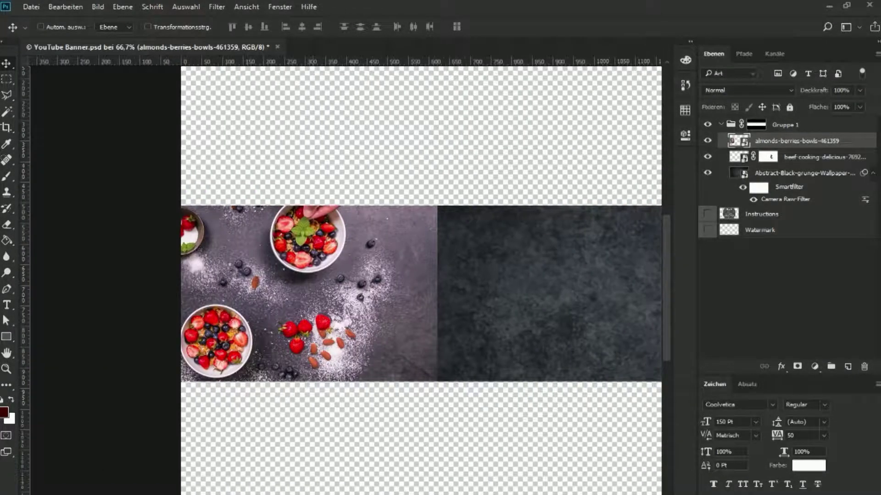
key("ctrl+plus")
mouse_move(362, 383)
left_mouse_down()
mouse_move(377, 358)
mouse_move(359, 338)
left_mouse_up()
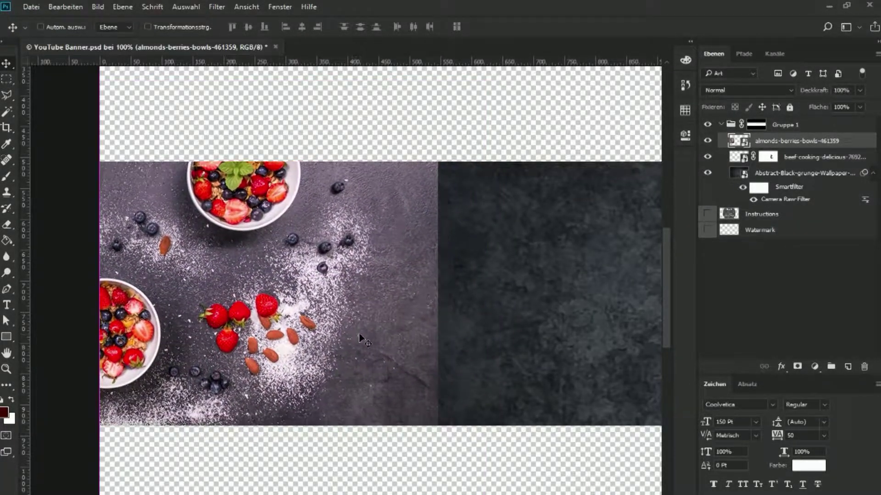
- Mask the berries photo and paint black along its right edge to fade it into the grunge
left_click(797, 366)
key("b")
left_click_drag(404, 413, 399, 170)
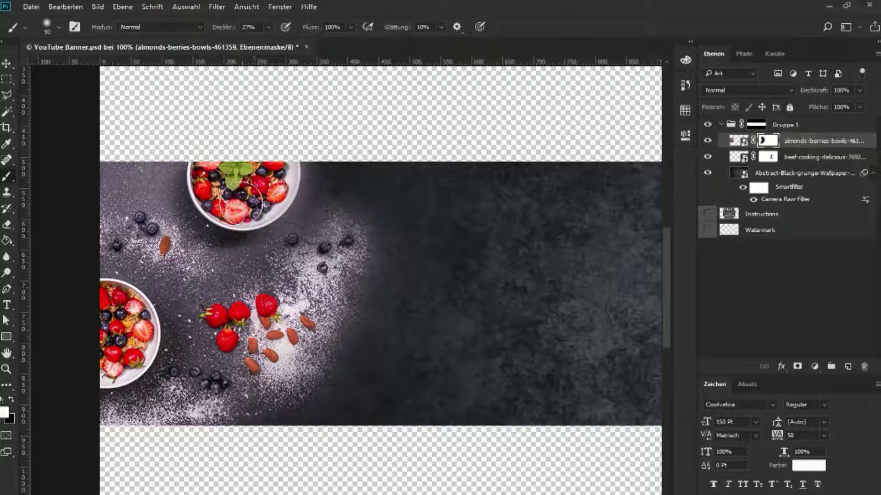
left_click(12, 64)
key("ctrl+0")
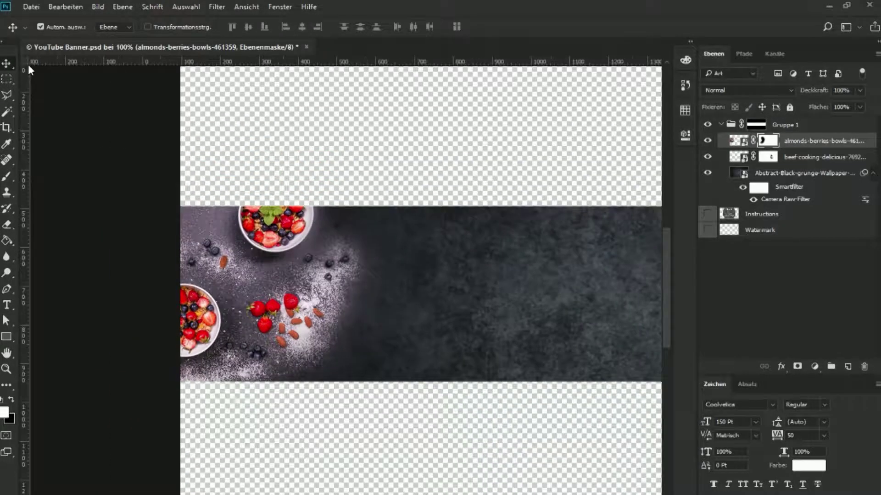
key("ctrl+minus")
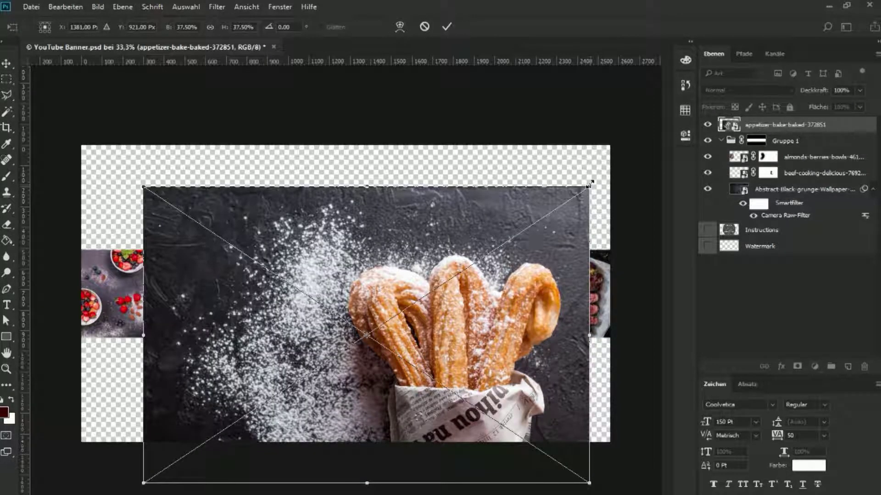
- Shrink the churros photo, move it into Gruppe 1 and centre it in the banner strip
mouse_move(147, 179)
left_mouse_down()
mouse_move(334, 302)
mouse_move(308, 297)
left_mouse_up()
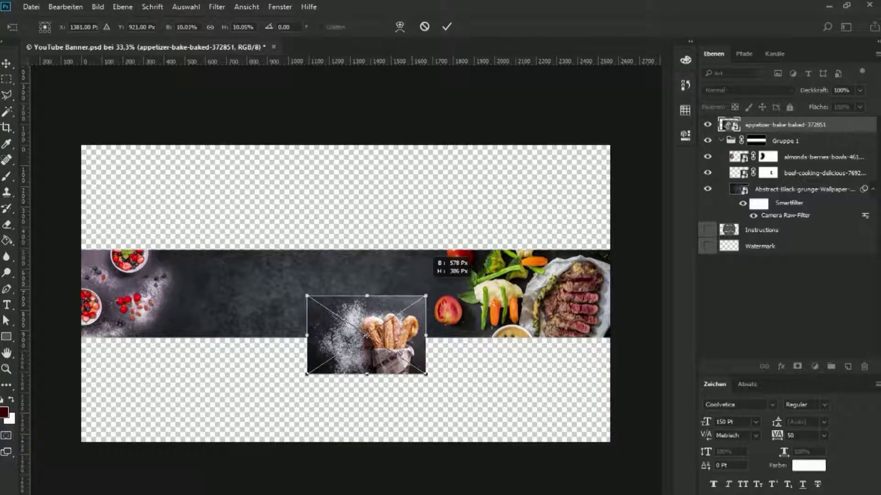
left_click_drag(426, 296, 427, 295)
key("Return")
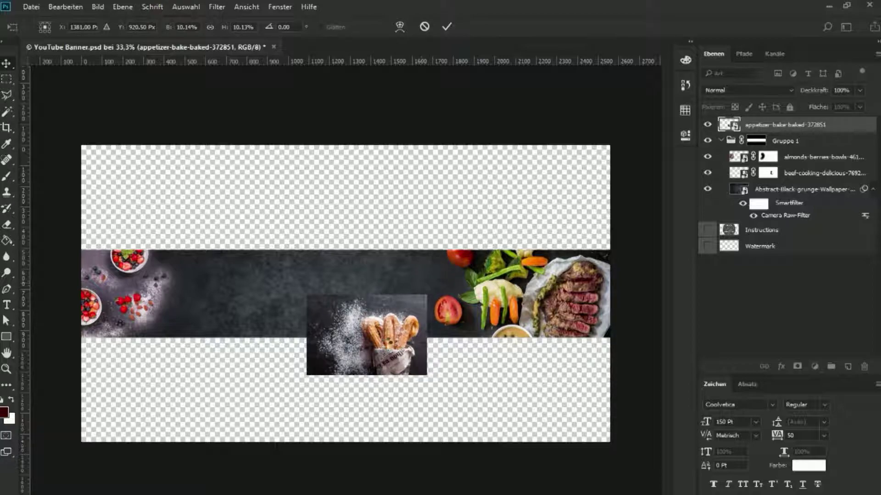
left_click_drag(386, 328, 393, 332)
left_click_drag(752, 130, 776, 146)
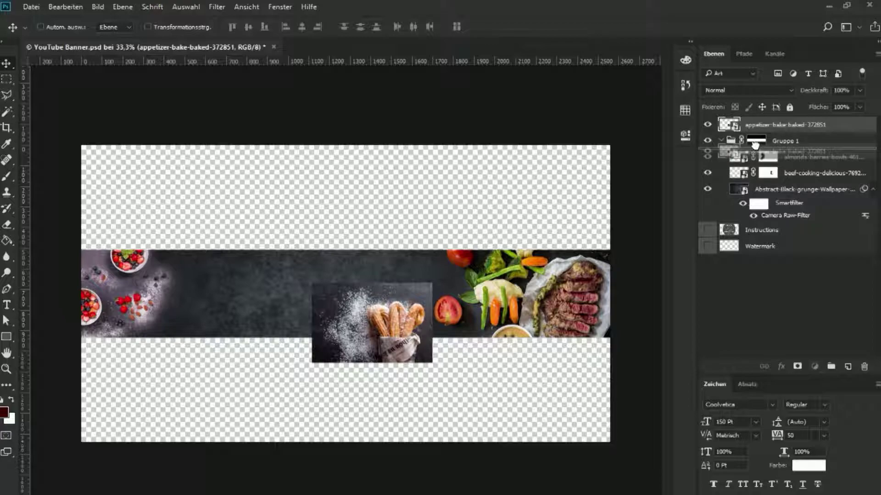
mouse_move(426, 314)
left_mouse_down()
mouse_move(404, 326)
mouse_move(208, 328)
mouse_move(335, 327)
left_mouse_up()
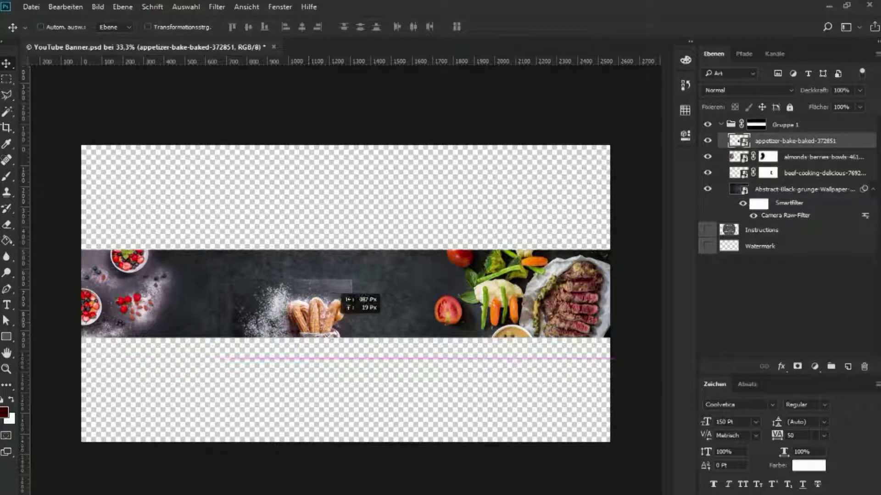
left_click_drag(340, 298, 422, 299)
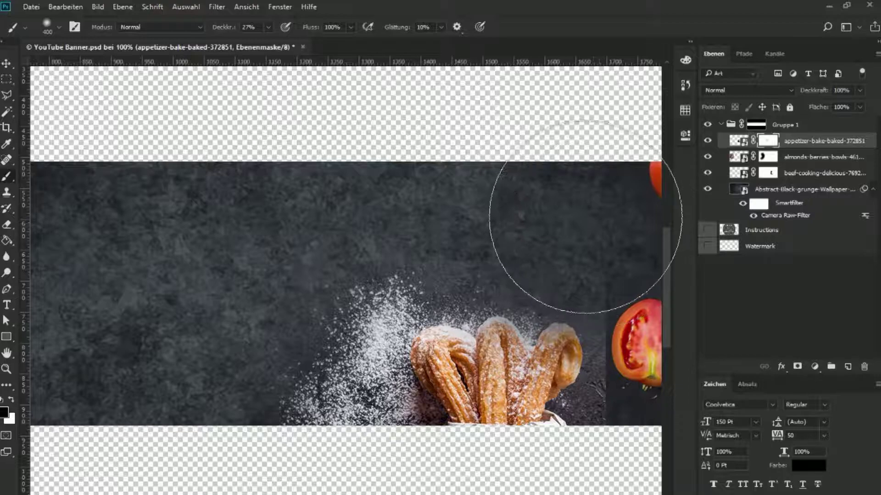
- Paint the churros mask to soften its hard top edge and restore the sugar dust beside it
key("bracketleft")
key("bracketleft")
key("bracketleft")
key("bracketleft")
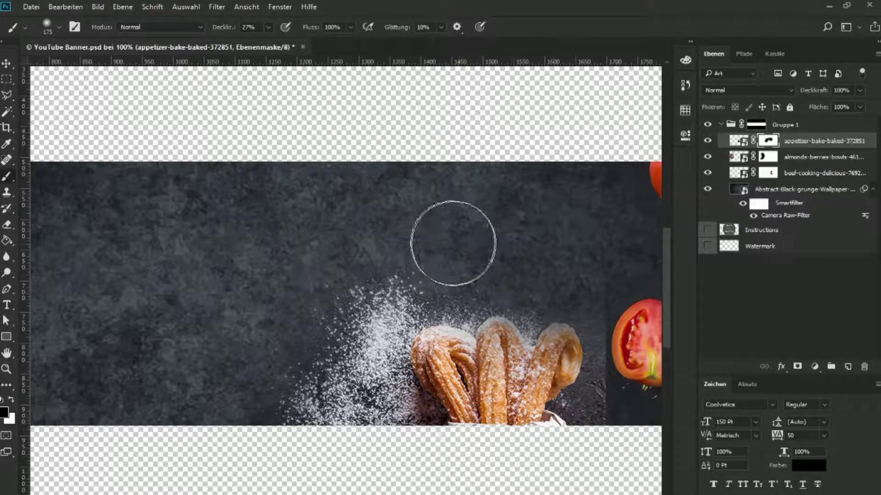
mouse_move(452, 246)
left_mouse_down()
mouse_move(362, 236)
mouse_move(443, 224)
left_mouse_up()
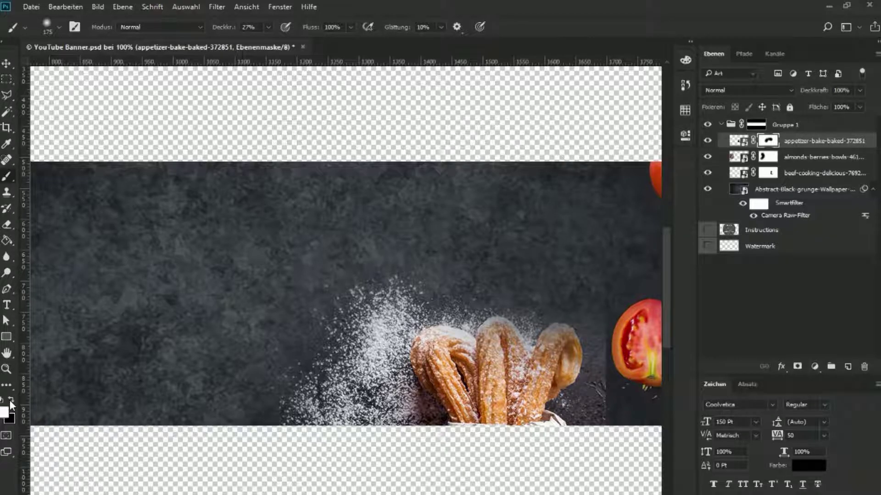
key("bracketleft")
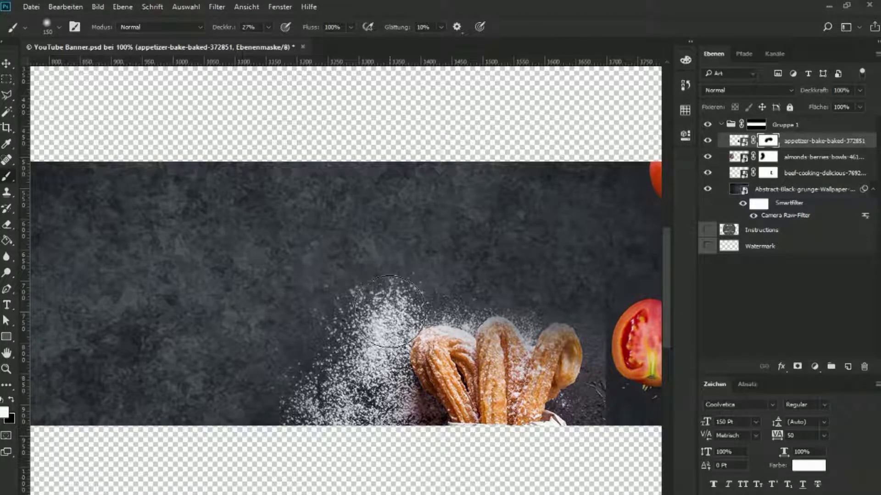
left_click_drag(389, 312, 366, 347)
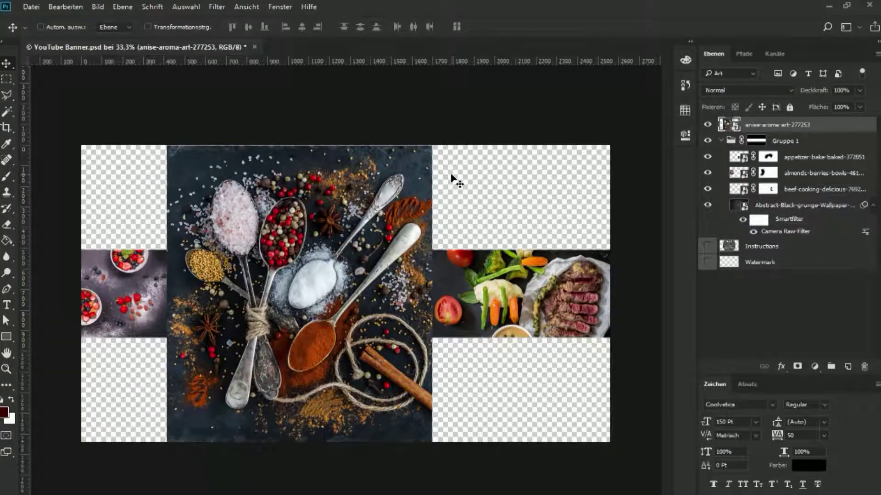
- Mirror the spice-spoons photo horizontally, shrink and rotate it, and move it into Gruppe 1
left_click(69, 6)
mouse_move(103, 271)
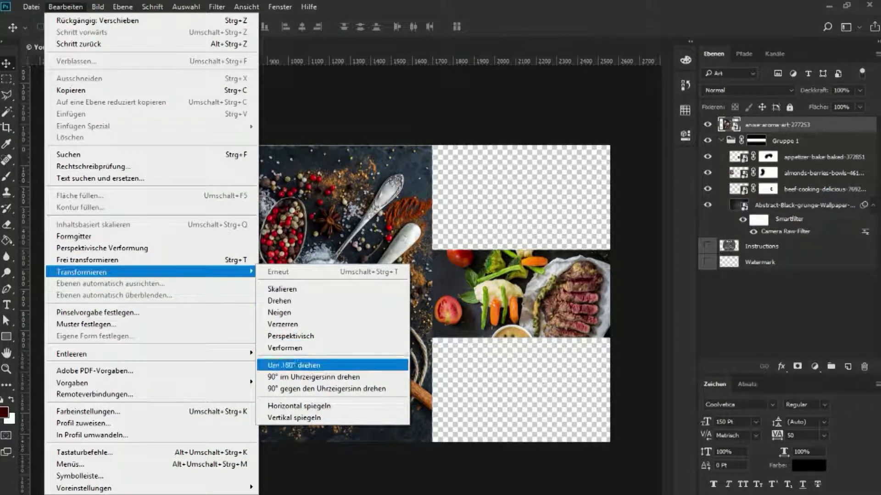
left_click(299, 406)
key("ctrl+t")
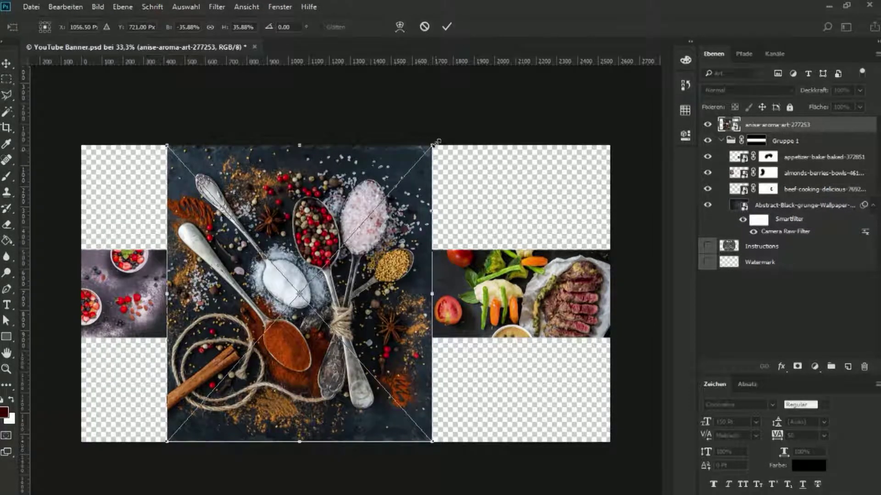
left_click_drag(433, 146, 351, 236)
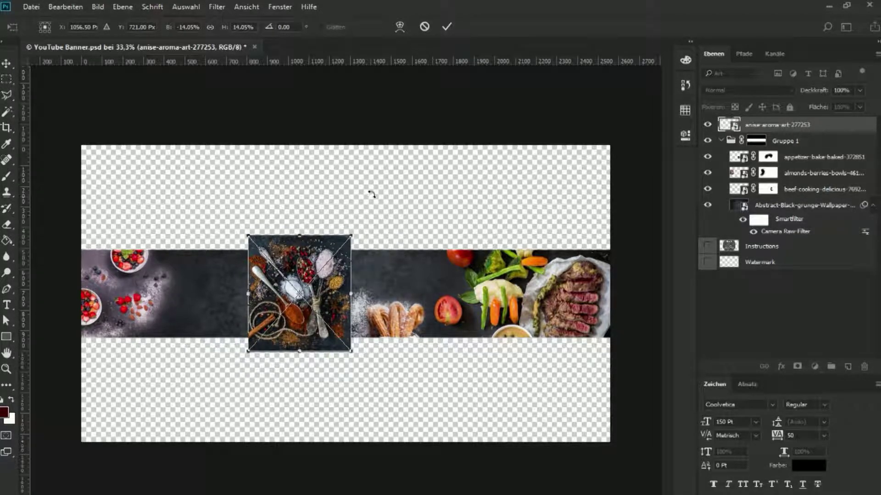
mouse_move(377, 288)
left_mouse_down()
mouse_move(391, 314)
mouse_move(298, 360)
mouse_move(324, 351)
left_mouse_up()
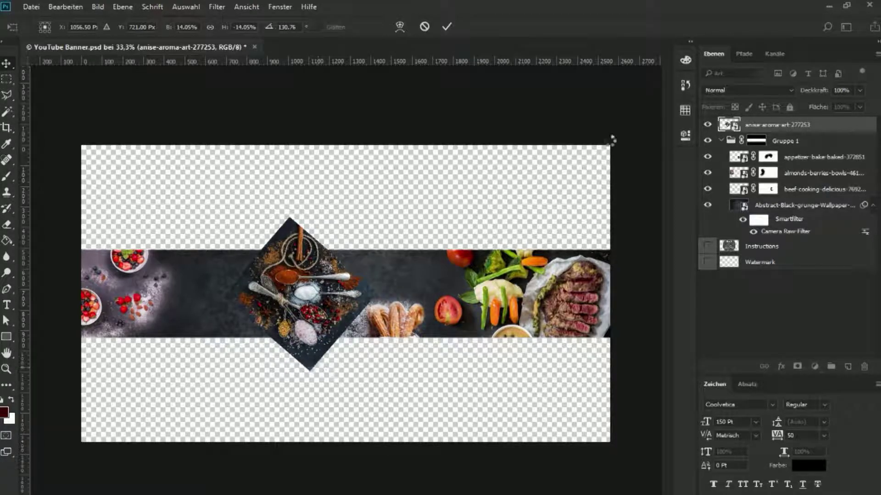
left_click_drag(797, 138, 798, 144)
key("Return")
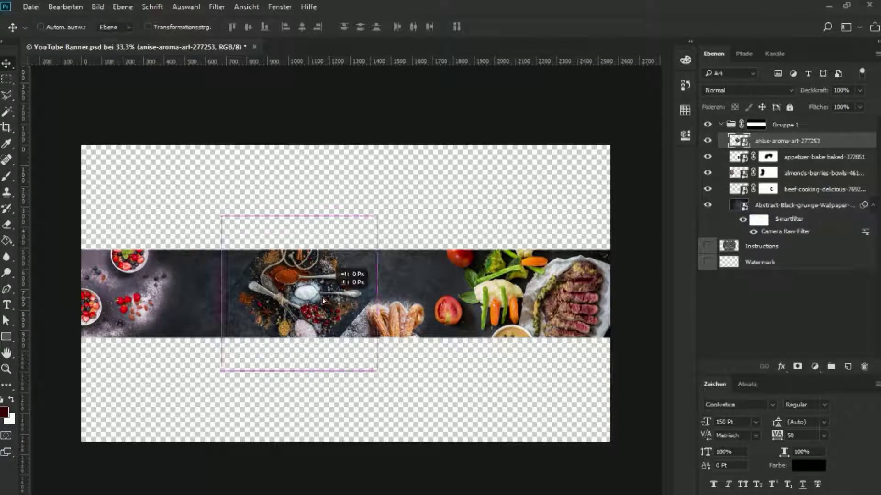
- Reposition the spice photo beside the berries, discarding a trial 25-degree rotation
mouse_move(313, 288)
left_mouse_down()
mouse_move(268, 252)
mouse_move(290, 243)
left_mouse_up()
key("ctrl+t")
left_click_drag(303, 193, 282, 227)
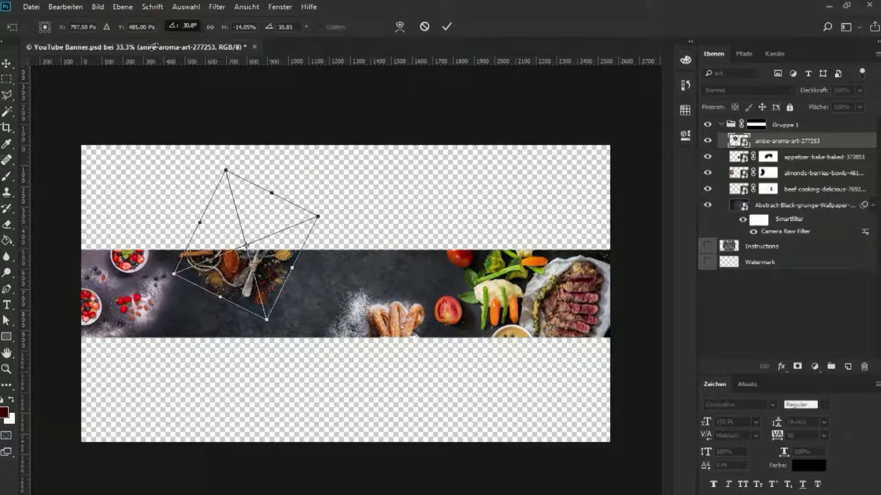
key("Escape")
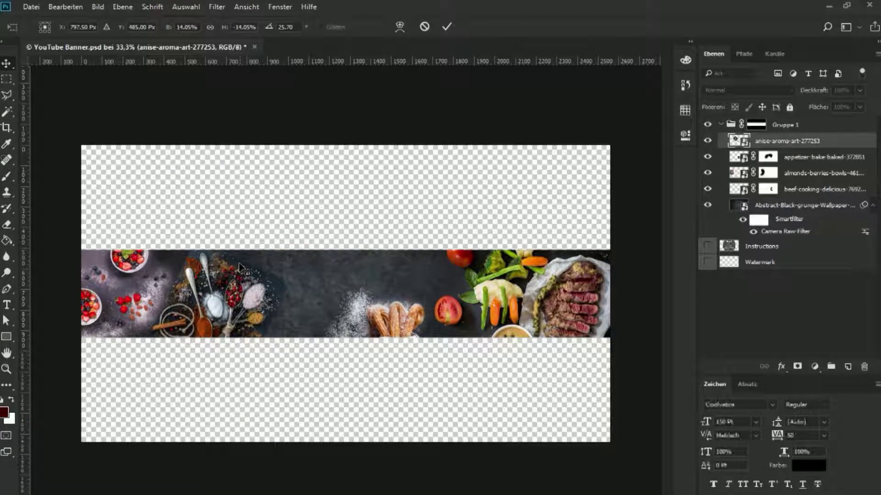
left_click_drag(257, 275, 275, 294)
- Zoom in on the spice photo and size the brush for fading its right edge
key("ctrl+plus")
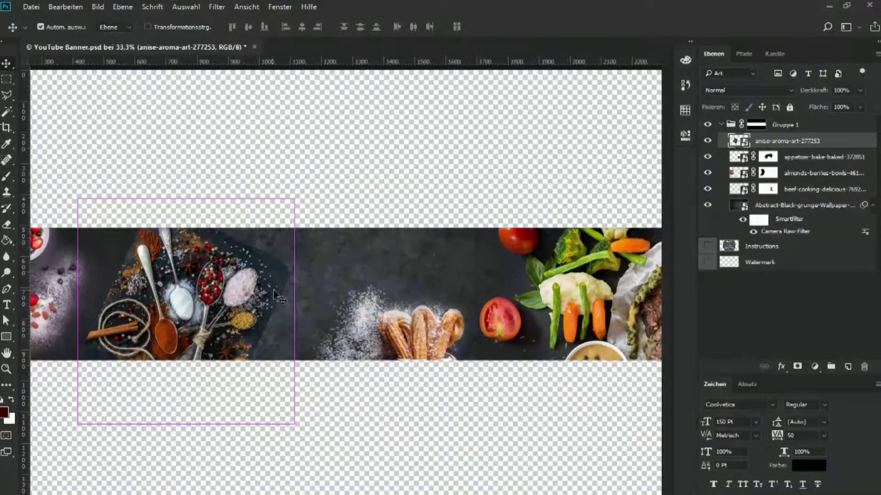
key("ctrl+plus")
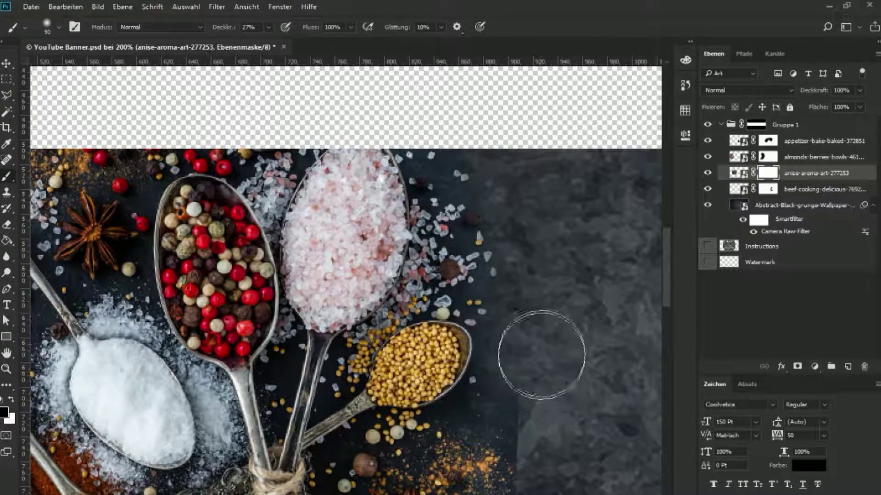
scroll(548, 386, "down", 2)
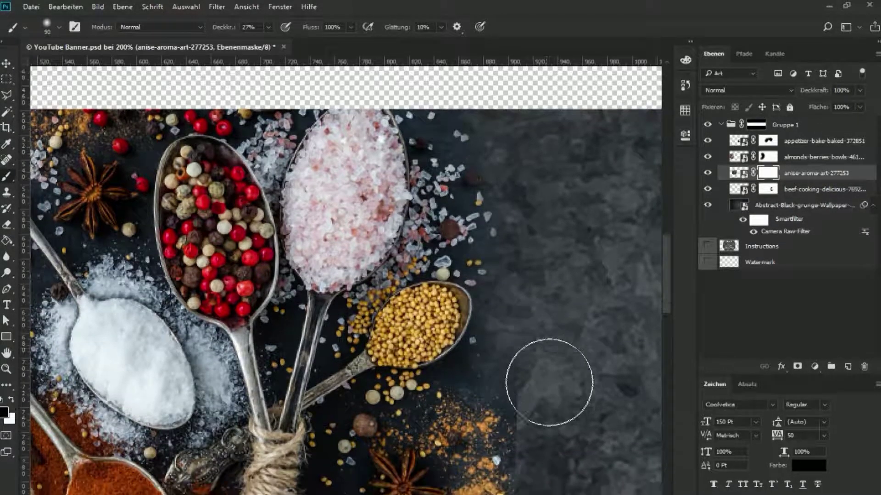
scroll(549, 381, "down", 2)
scroll(550, 321, "down", 1)
scroll(531, 307, "down", 1)
scroll(532, 275, "down", 1)
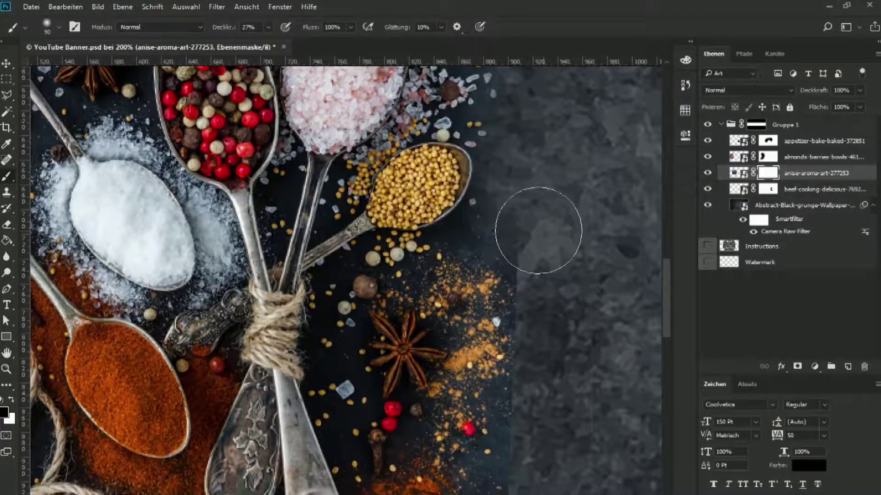
scroll(542, 244, "down", 1)
scroll(551, 271, "down", 1)
scroll(568, 275, "down", 1)
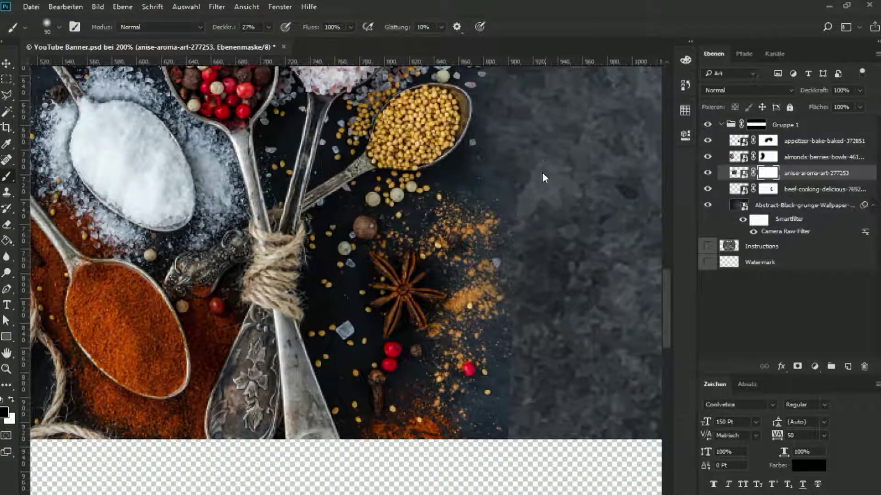
scroll(367, 215, "left", 10)
key("bracketright")
key("bracketright")
key("bracketright")
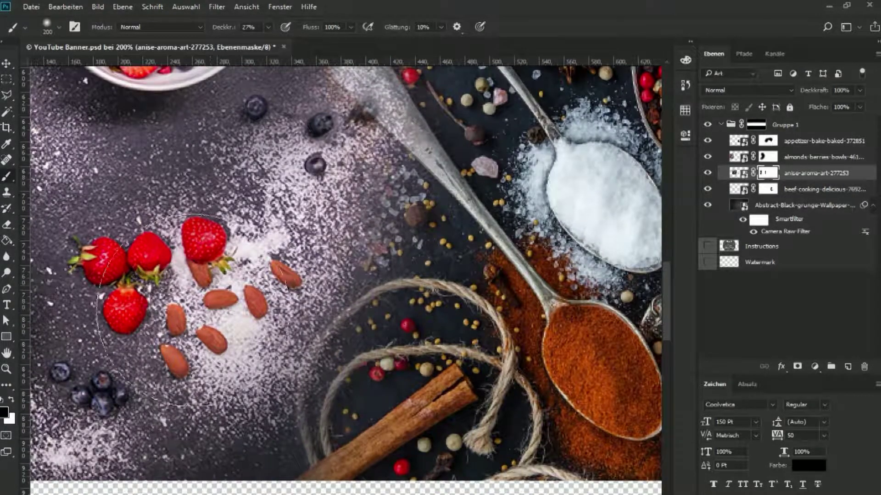
key("ctrl+minus")
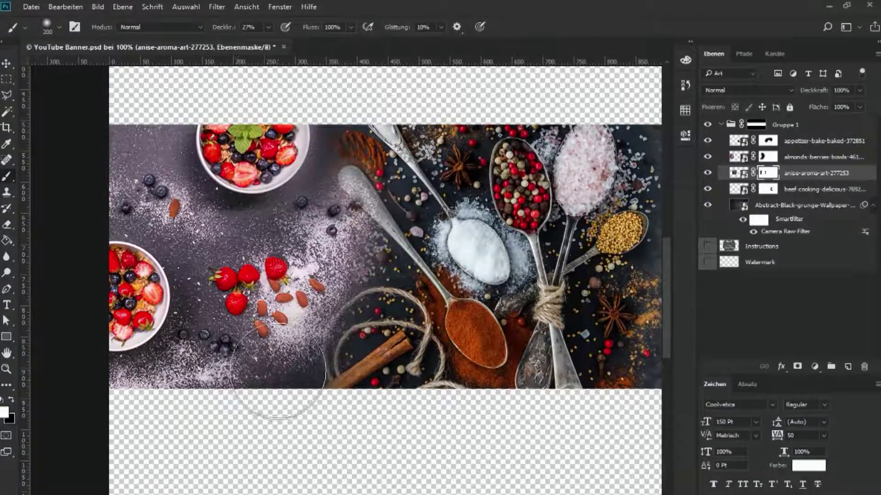
key("bracketleft")
key("bracketleft")
key("bracketleft")
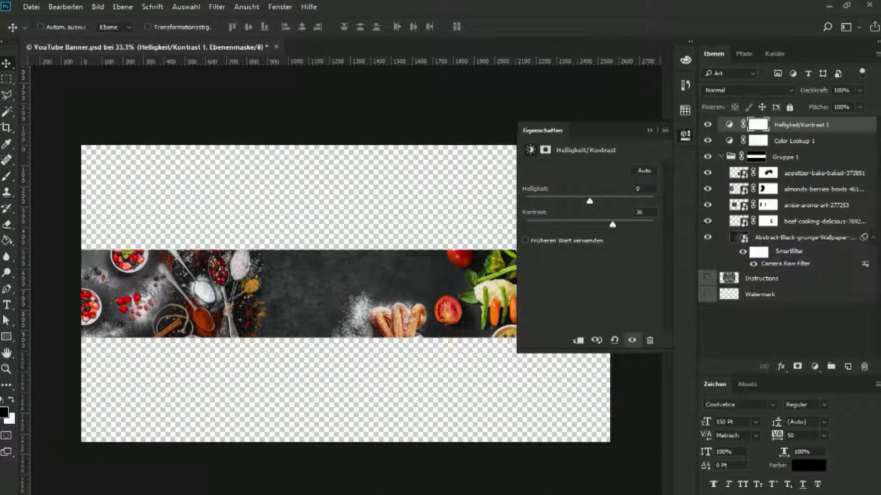
- Brighten the banner slightly and add a Color Lookup adjustment above the images
left_click_drag(590, 201, 598, 201)
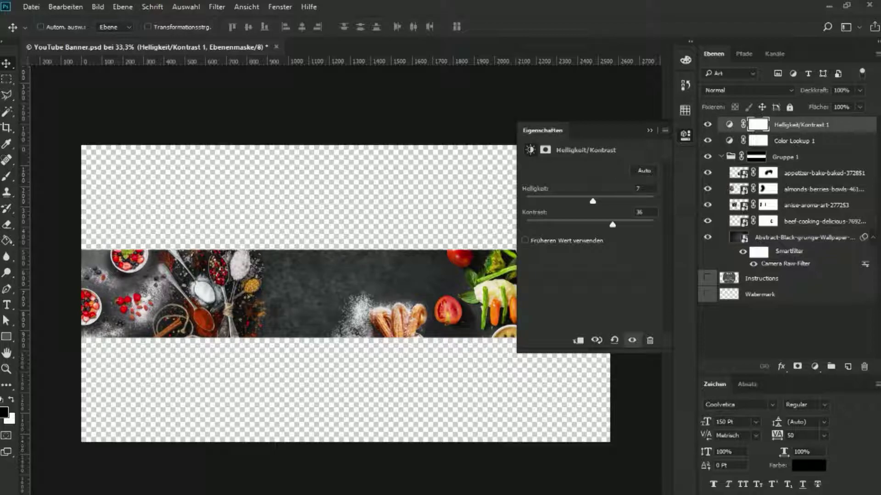
left_click(649, 131)
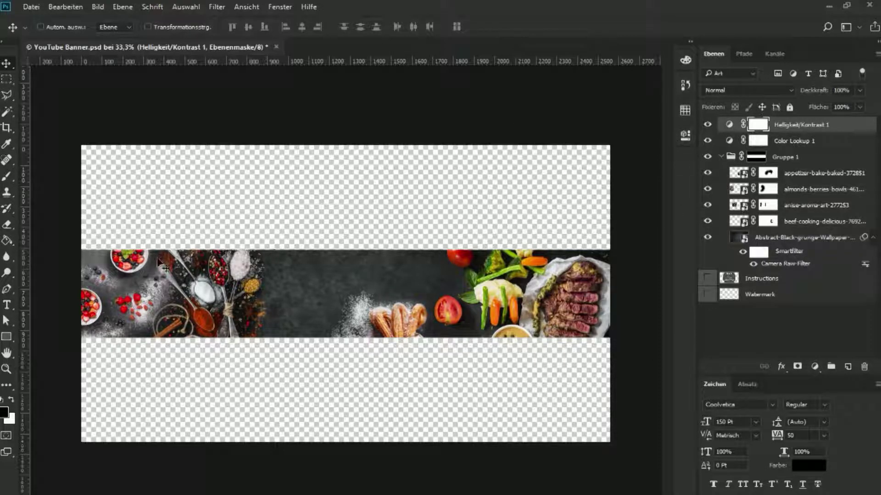
right_click(119, 284)
left_click(707, 323)
left_click(812, 367)
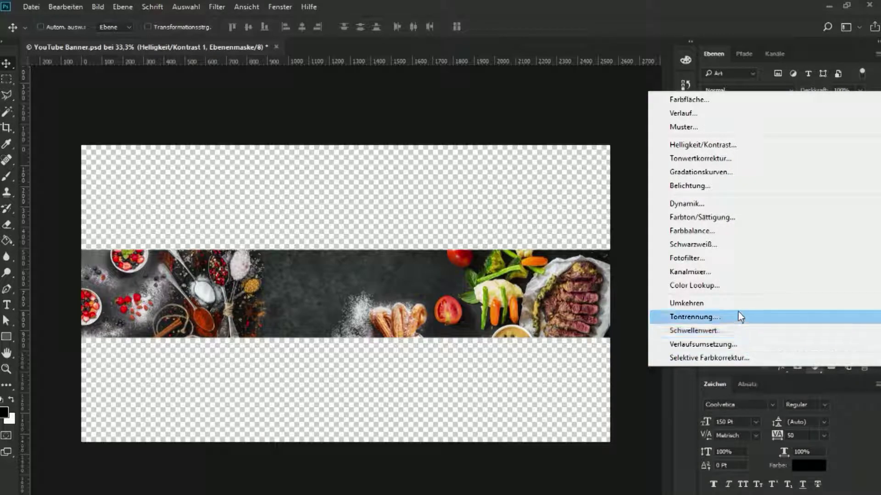
left_click(739, 286)
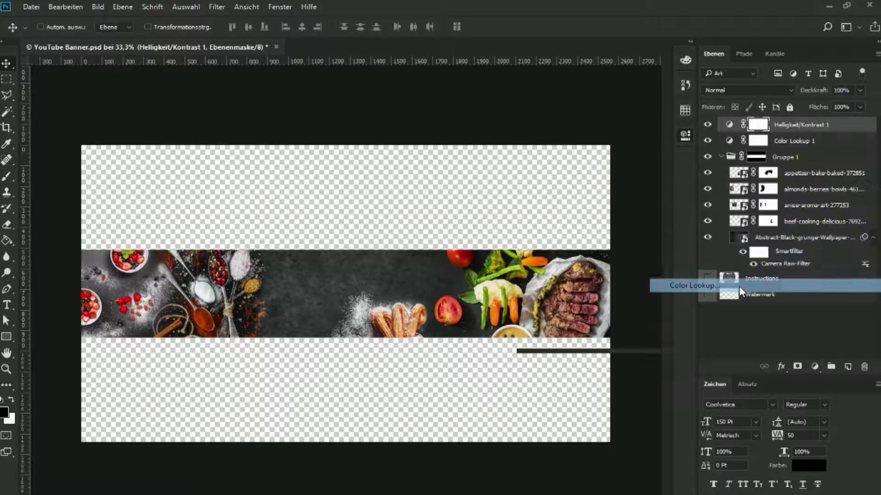
- Create a group and add a Photo Filter set to the cooling LBB filter
left_click(831, 367)
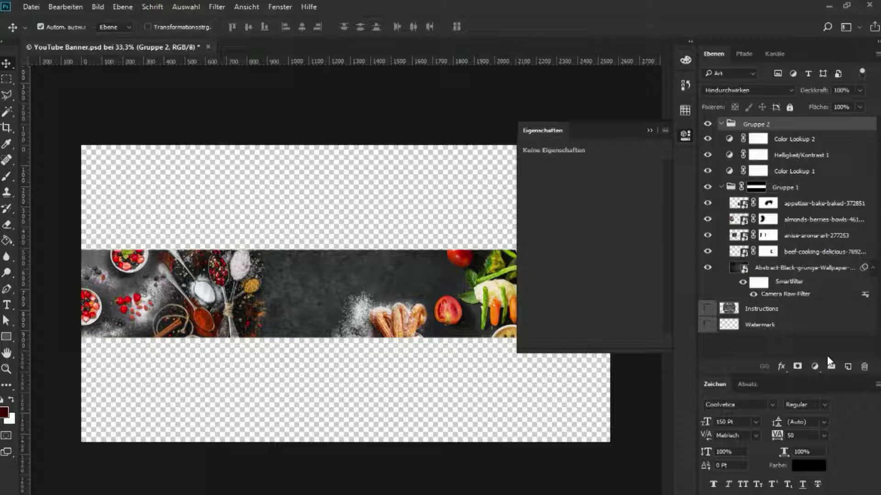
left_click(815, 367)
left_click(764, 252)
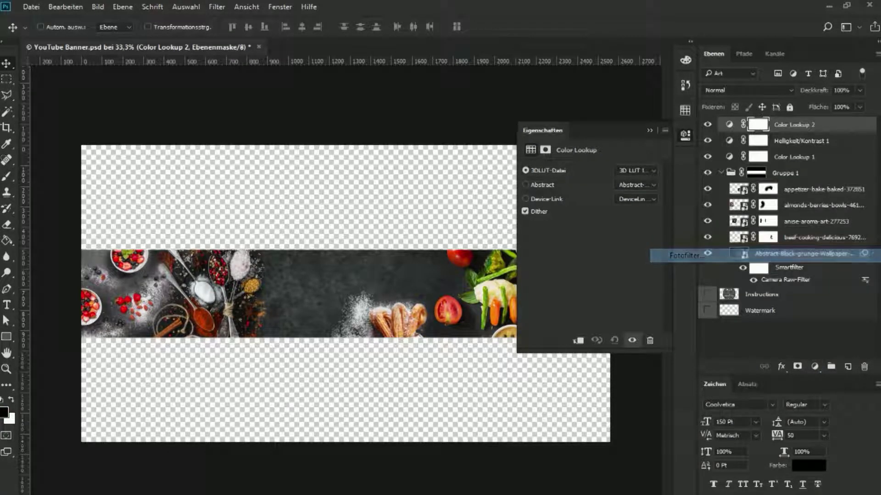
left_click(596, 171)
left_click(581, 213)
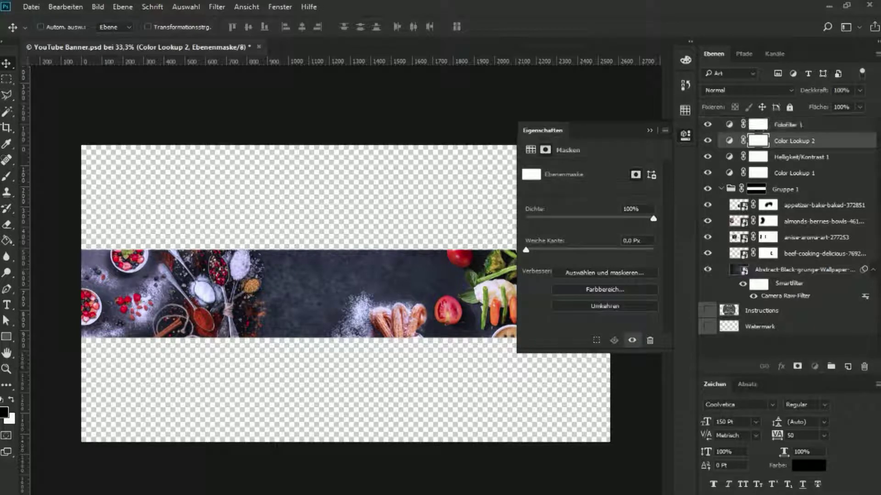
- Move Color Lookup 2 above Fotofilter 1, preview lookup presets, and toggle the CC grading
left_click_drag(754, 141, 755, 121)
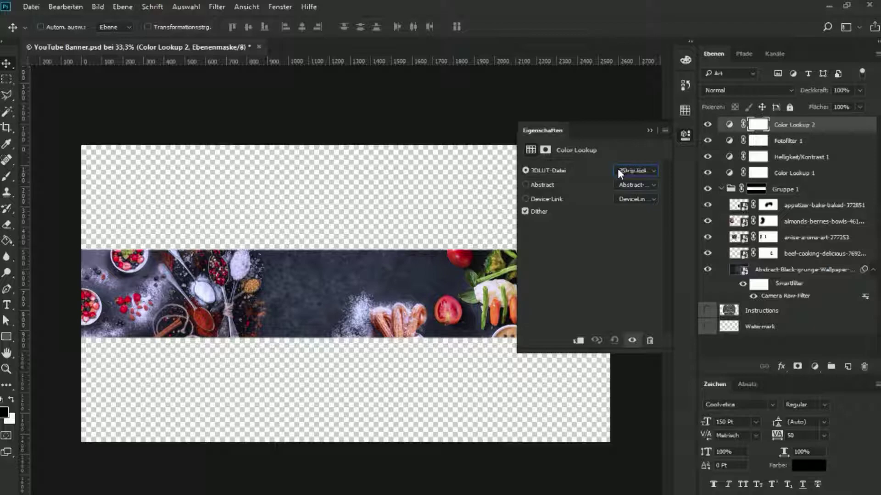
key("Down")
key("Down")
key("Down")
key("Down")
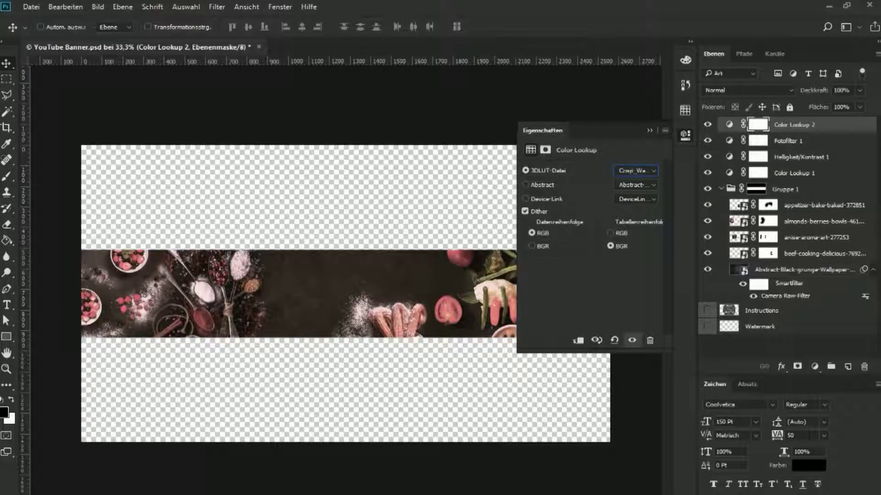
key("Down")
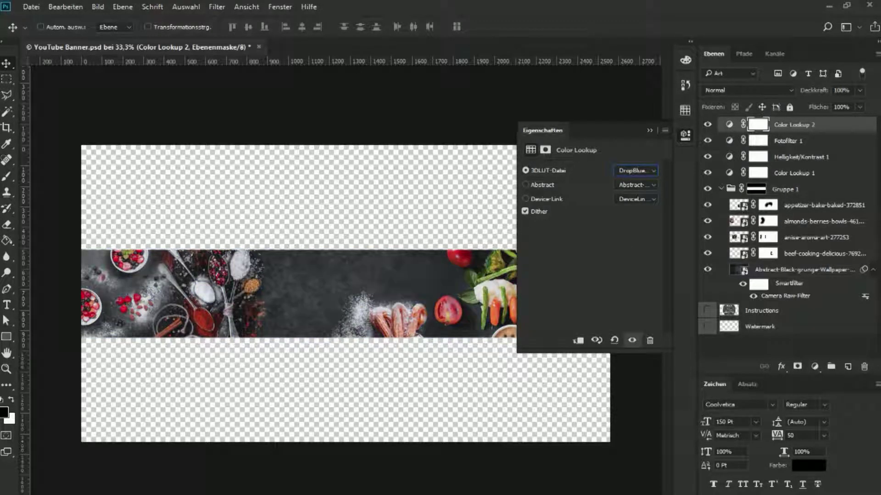
key("Down")
key("Down")
key("Down")
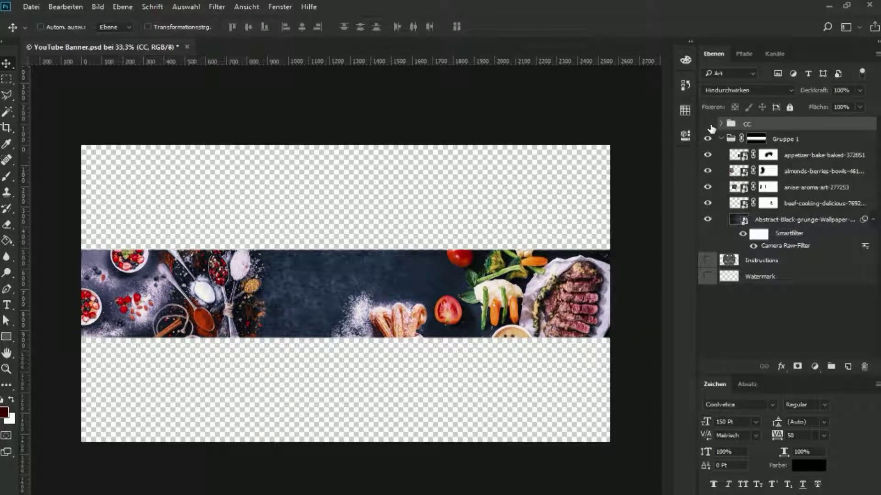
left_click(709, 125)
- Type COOKING as a new text line on the zoomed-in banner
left_click(750, 316)
key("ctrl+plus")
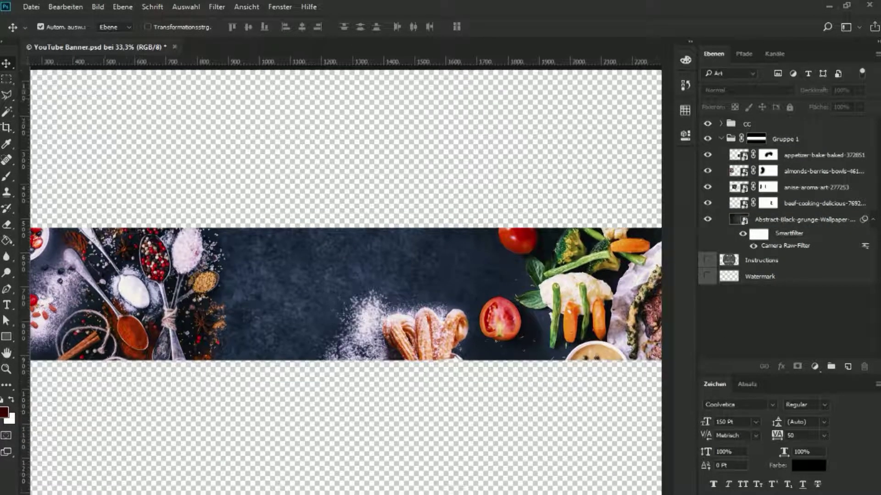
key("ctrl+plus")
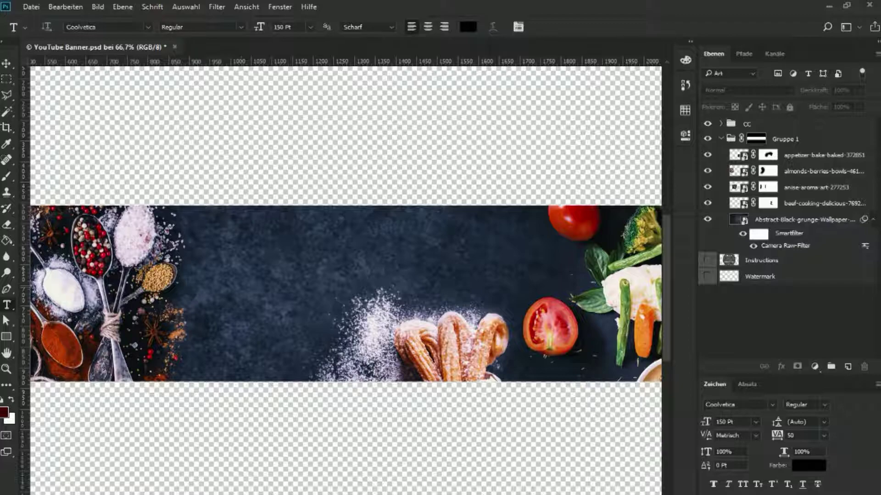
left_click(241, 285)
type("COOKING")
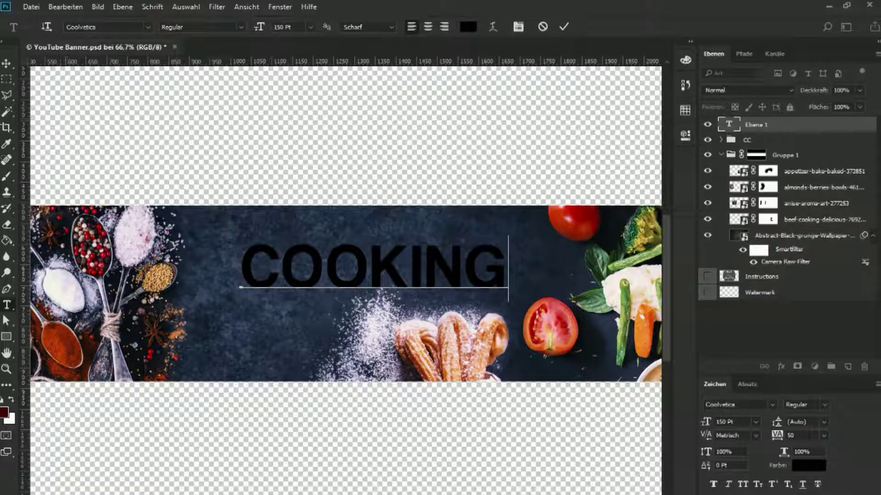
key("ctrl+Return")
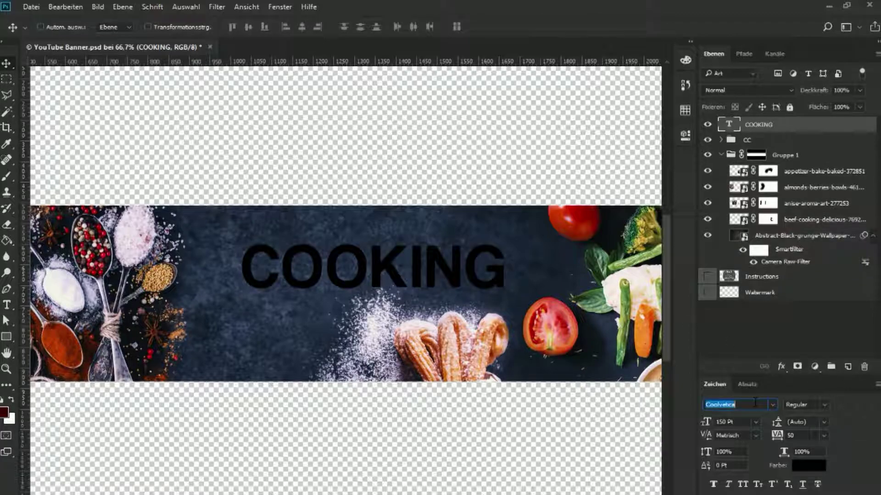
- Style the title as white (#ffffff) Dry Brush at 200 pt
left_click(772, 405)
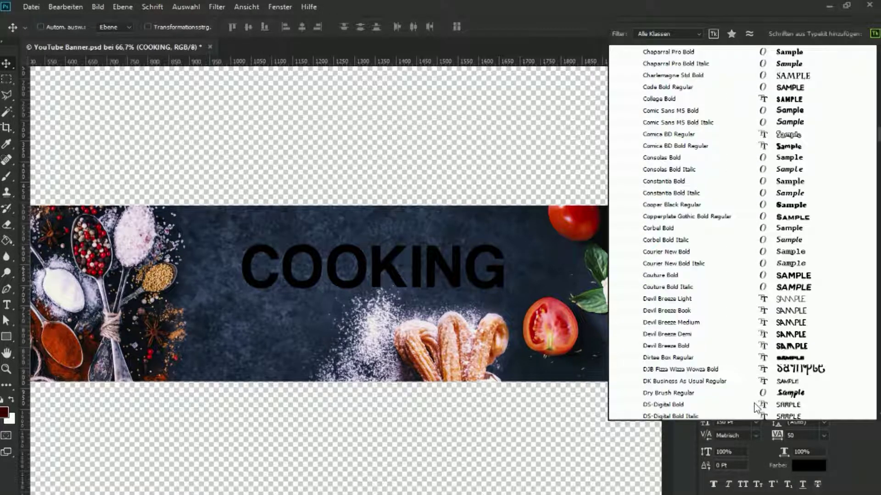
type("brush")
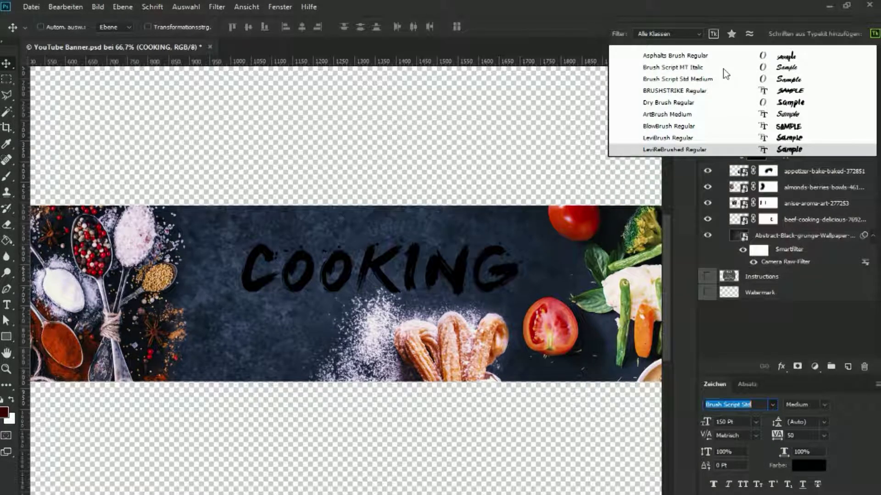
left_click(674, 67)
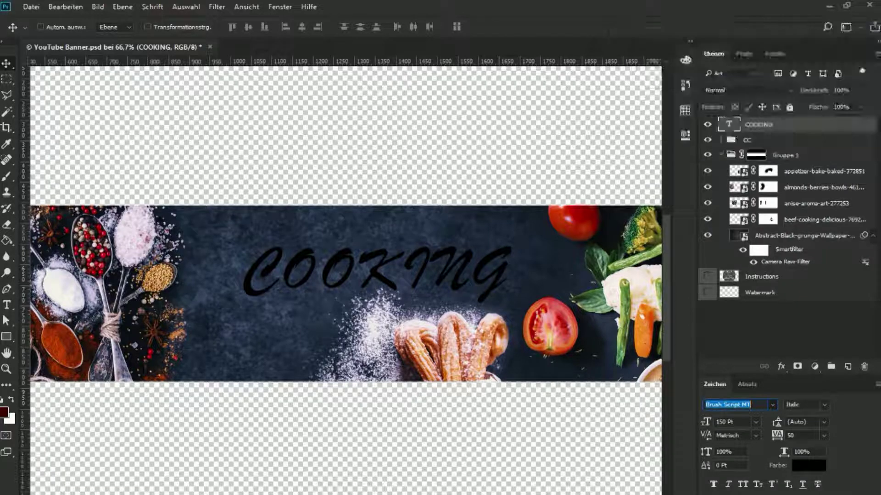
left_click(809, 466)
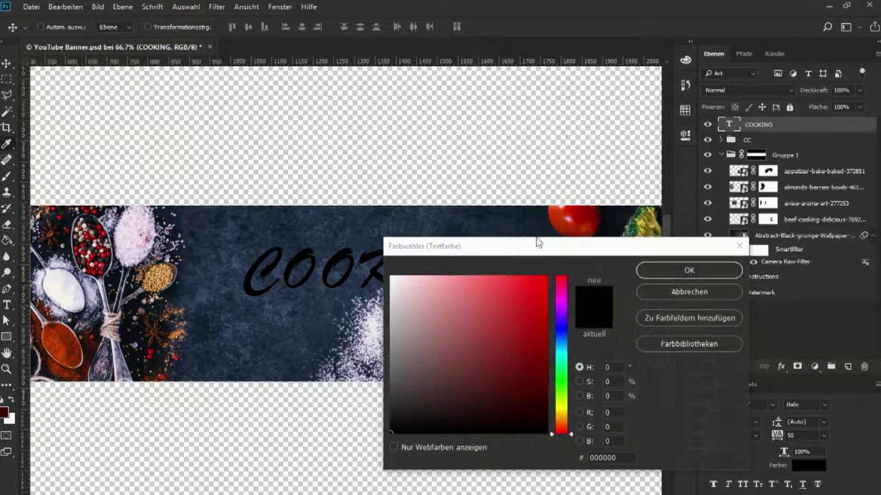
type("ffffff")
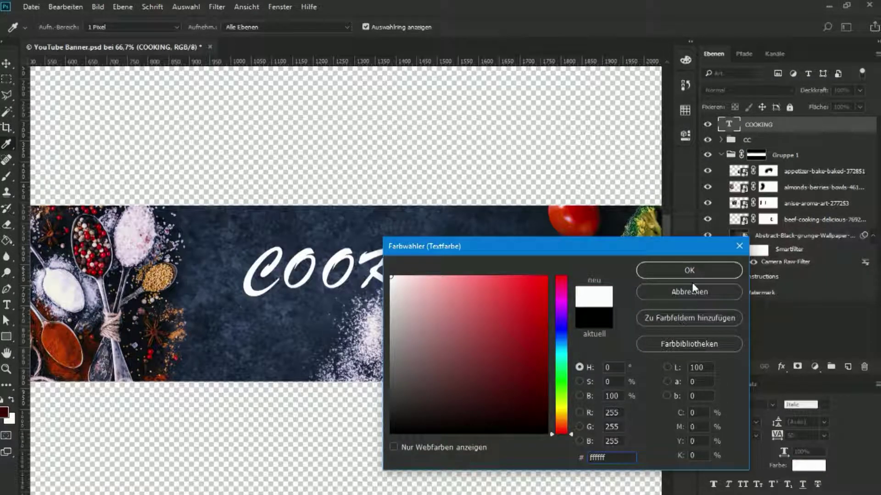
left_click(693, 275)
double_click(729, 125)
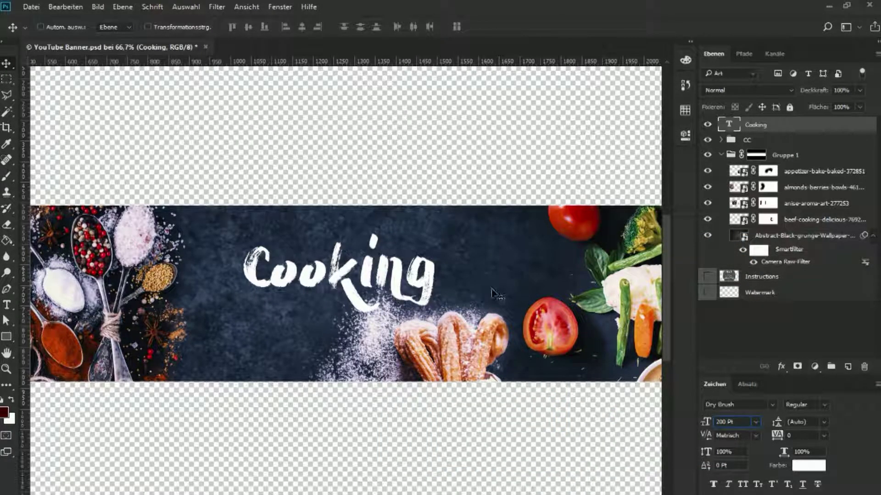
key("Return")
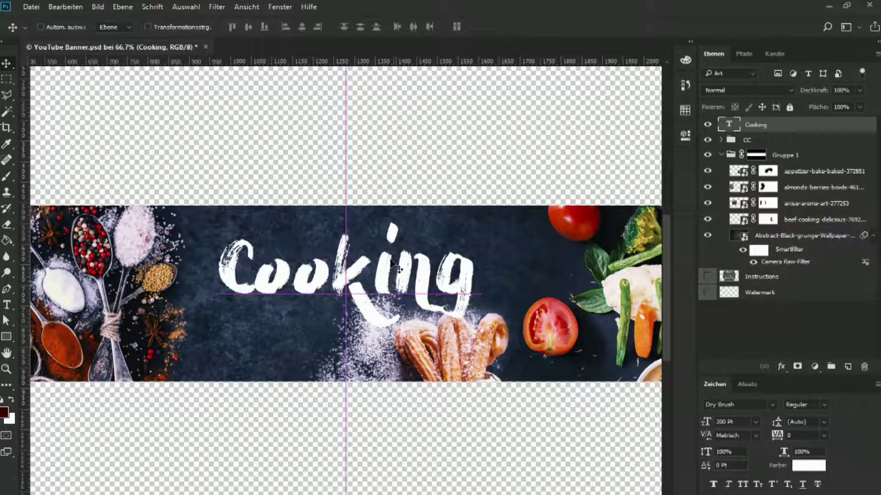
left_click(9, 305)
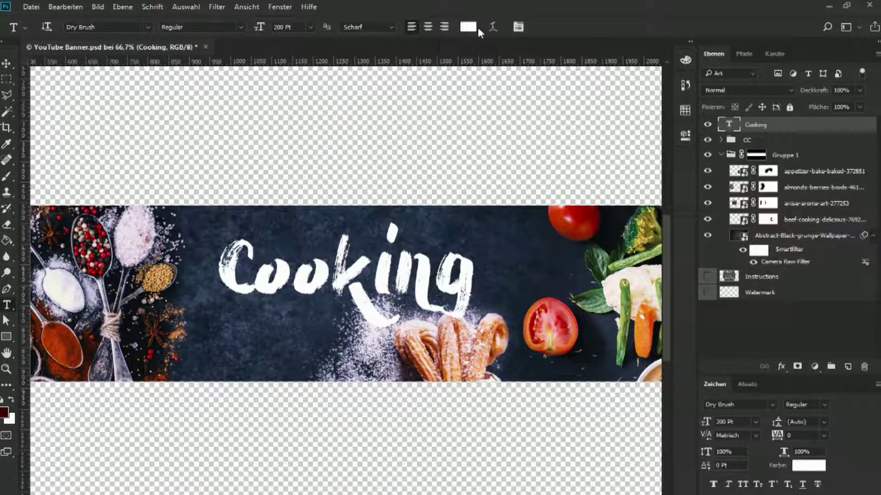
- Give the Cooking title a gentle Arc warp with a +11 bend
left_click(492, 27)
left_click(585, 139)
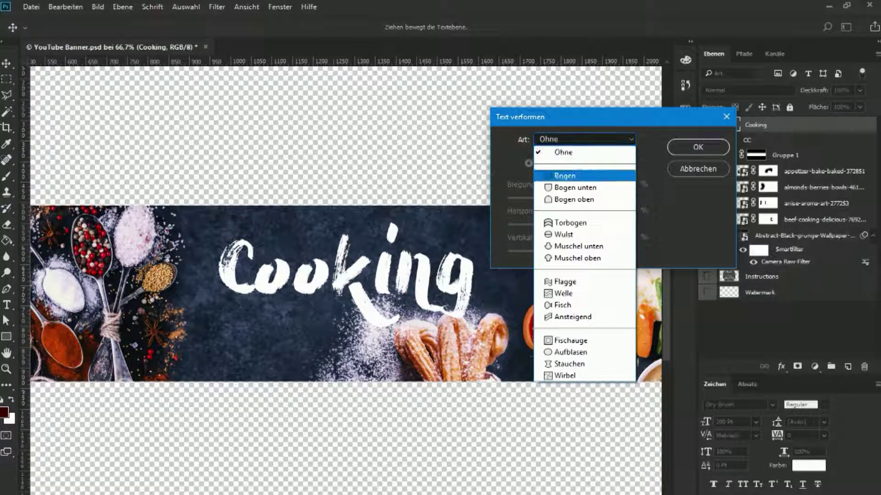
left_click(564, 176)
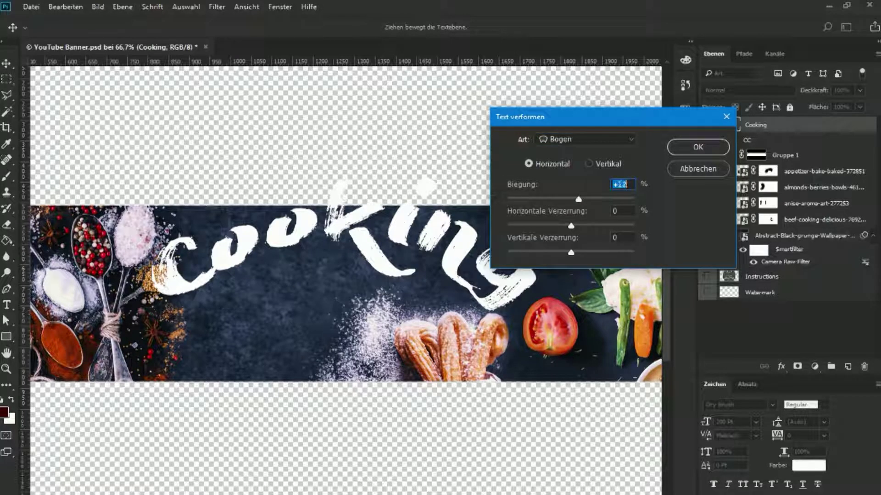
key("Up")
key("Up")
key("Up")
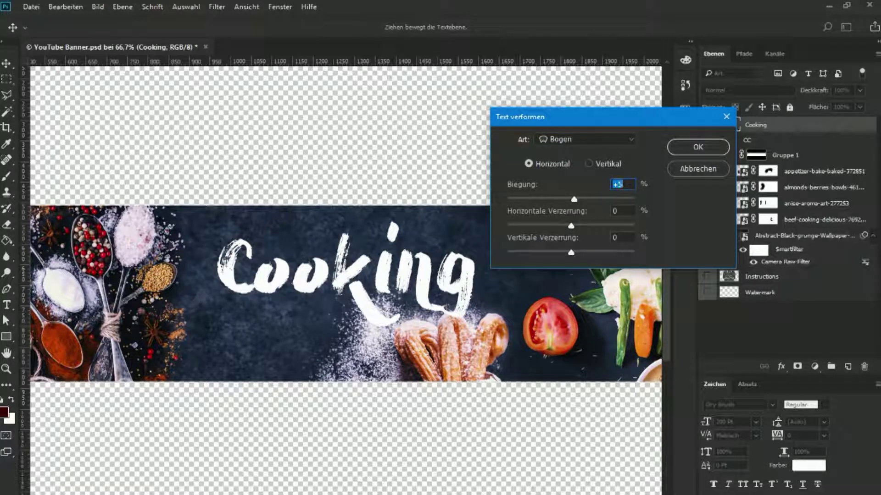
type("11")
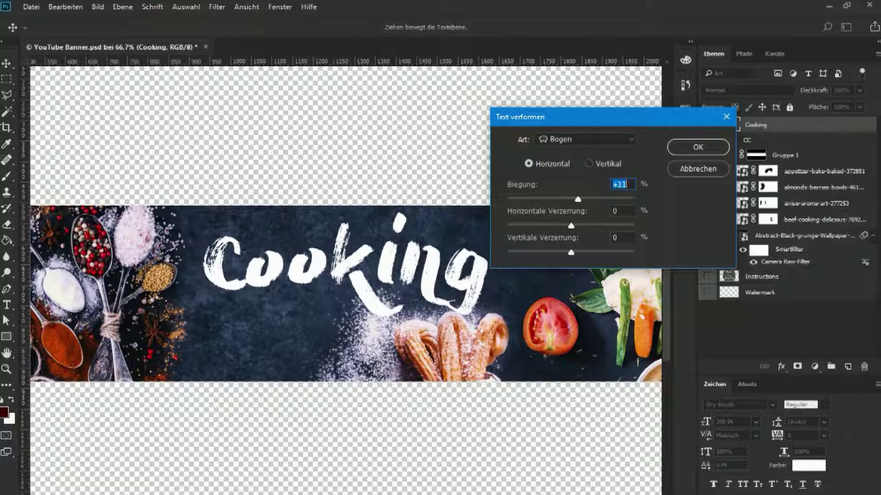
left_click(705, 147)
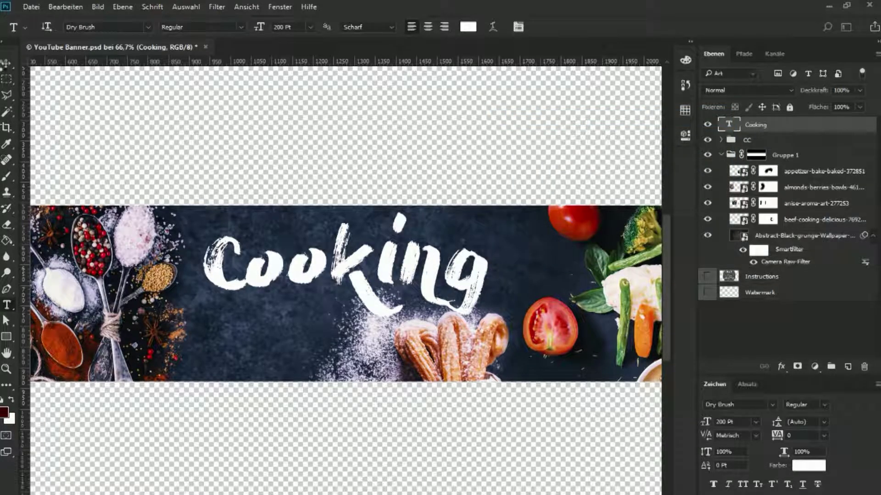
- Scale the Cooking title down slightly, undo its rotation, and list layers under the churros photo
key("v")
key("ctrl+t")
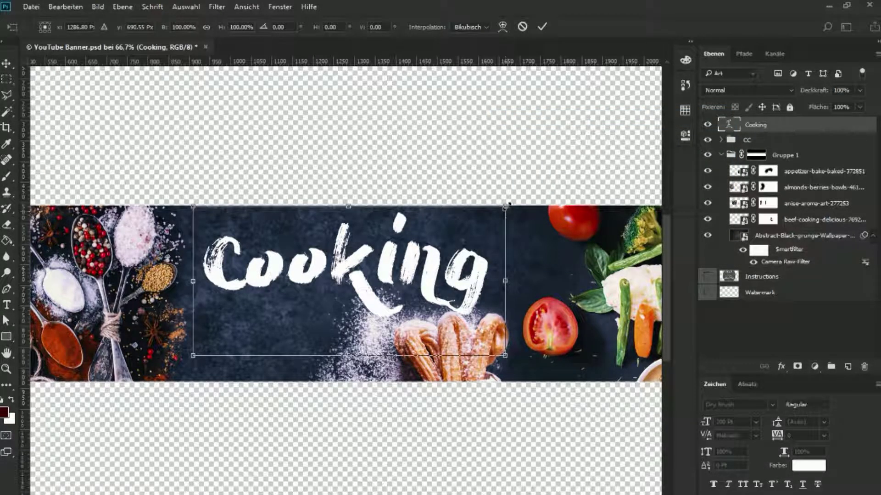
mouse_move(509, 203)
left_mouse_down()
mouse_move(492, 232)
mouse_move(523, 202)
left_mouse_up()
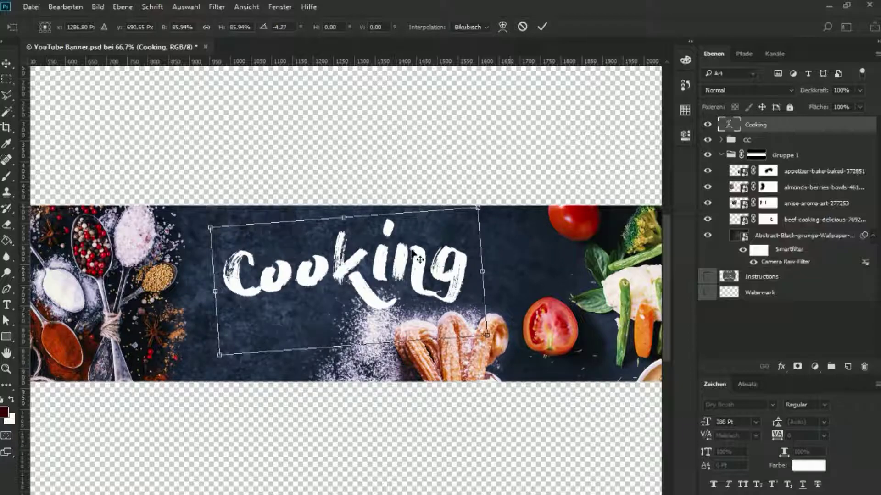
key("Return")
key("ctrl+z")
right_click(478, 367)
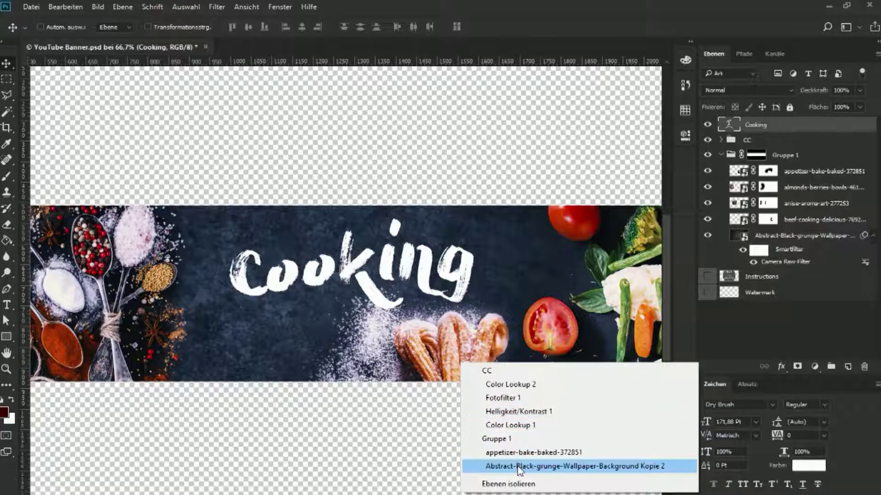
- Nudge the churros photo down-right and make the bar bright green #00ff30
left_click(532, 453)
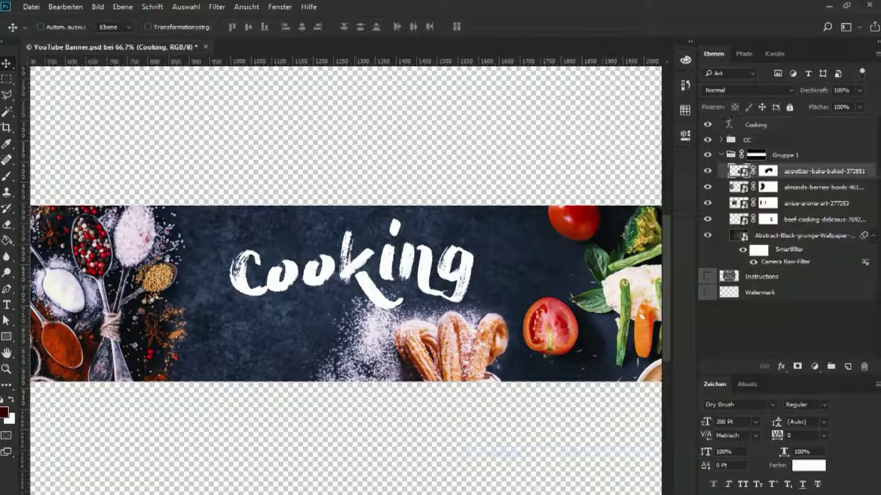
left_click_drag(451, 355, 464, 380)
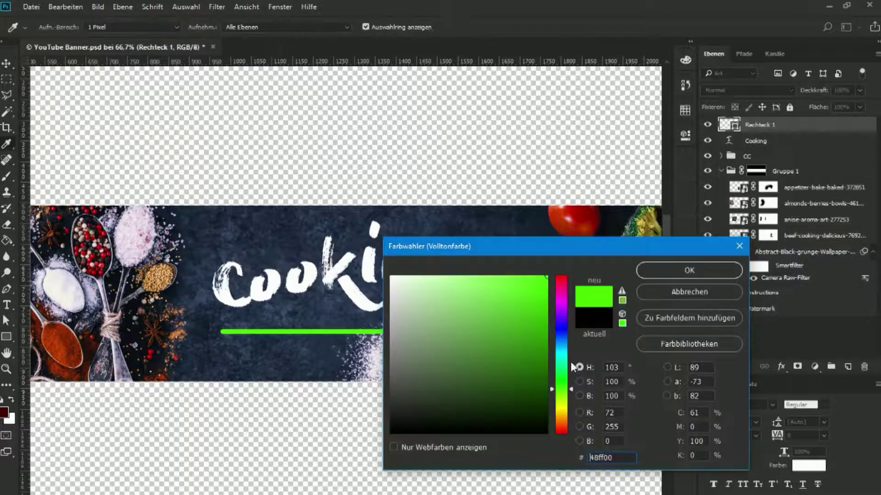
type("00ff30")
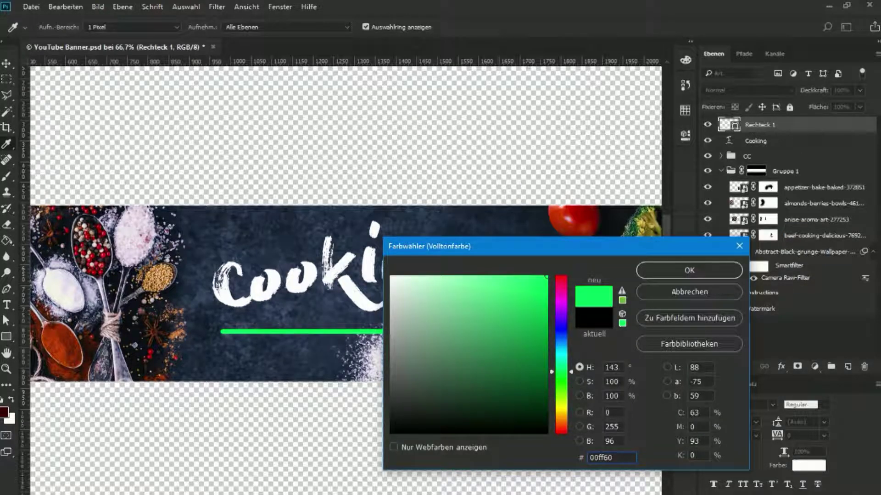
key("Return")
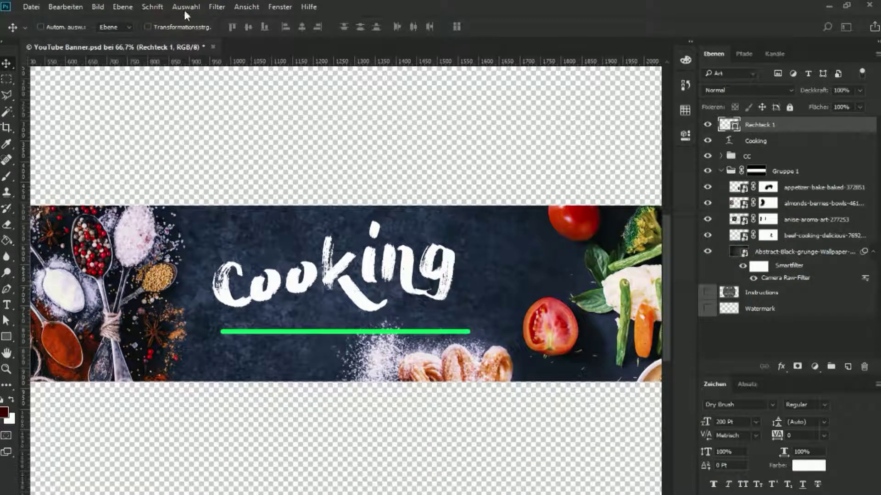
- Warp the green bar into a thin arch and move it up under the title
left_click(65, 7)
left_click(284, 348)
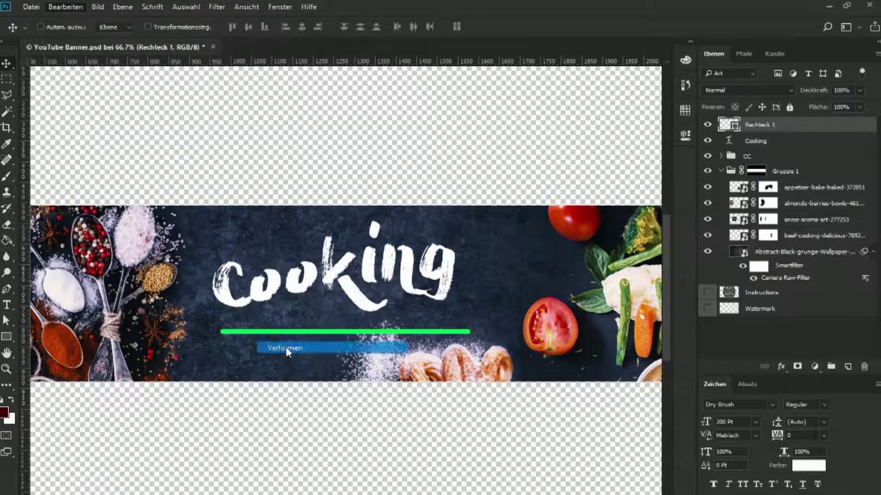
left_click_drag(303, 331, 304, 305)
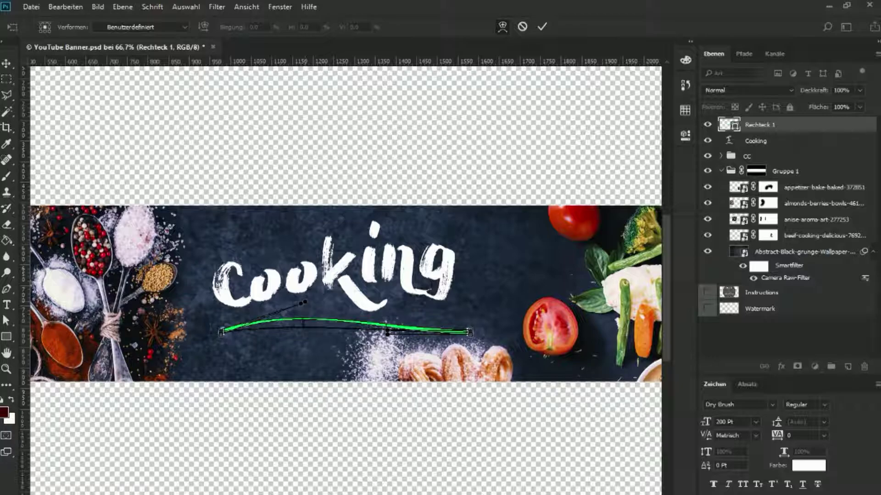
left_click_drag(404, 327, 419, 288)
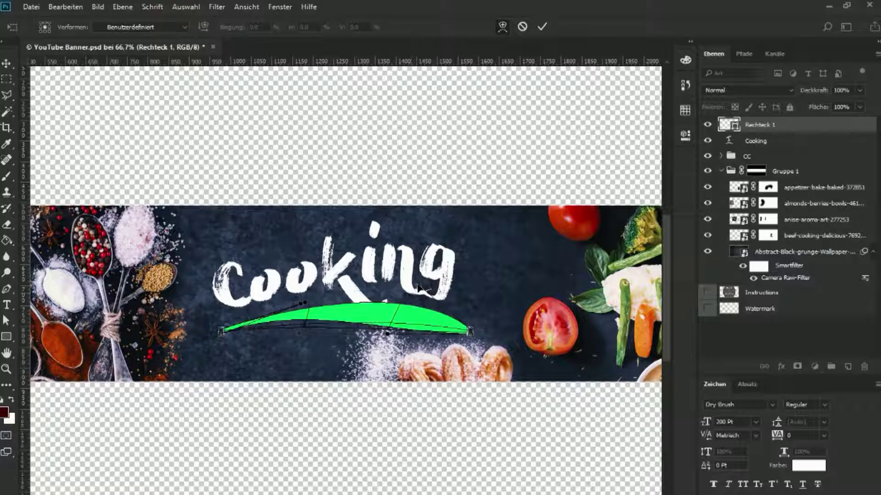
left_click_drag(394, 341, 417, 288)
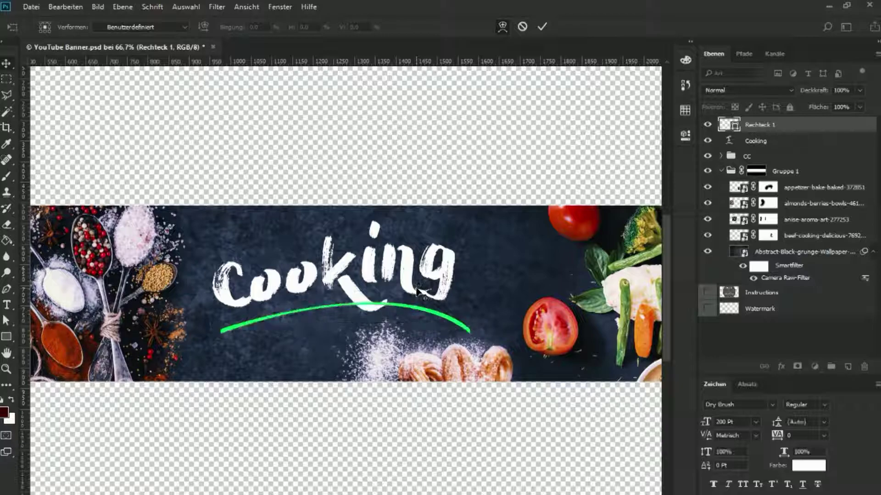
key("Return")
left_click_drag(398, 307, 394, 301)
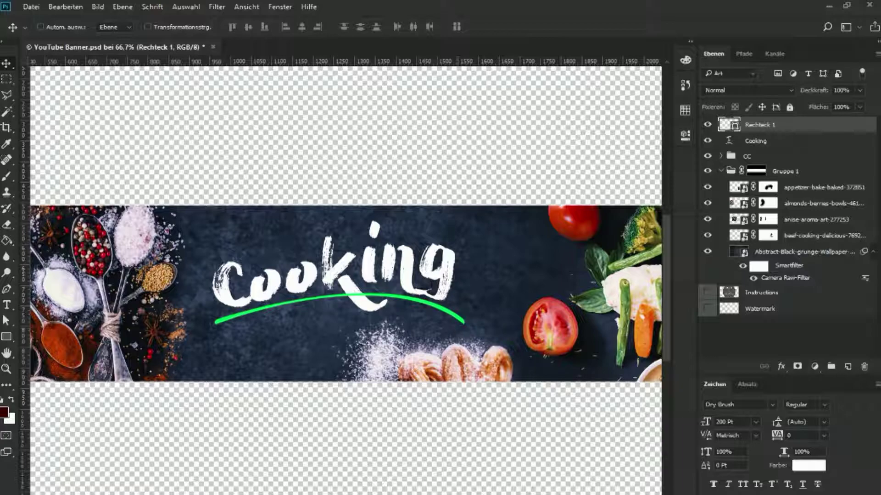
- Put the green arch below Cooking, then add a 30 pt subtitle in the arch's green
left_click_drag(768, 123, 765, 146)
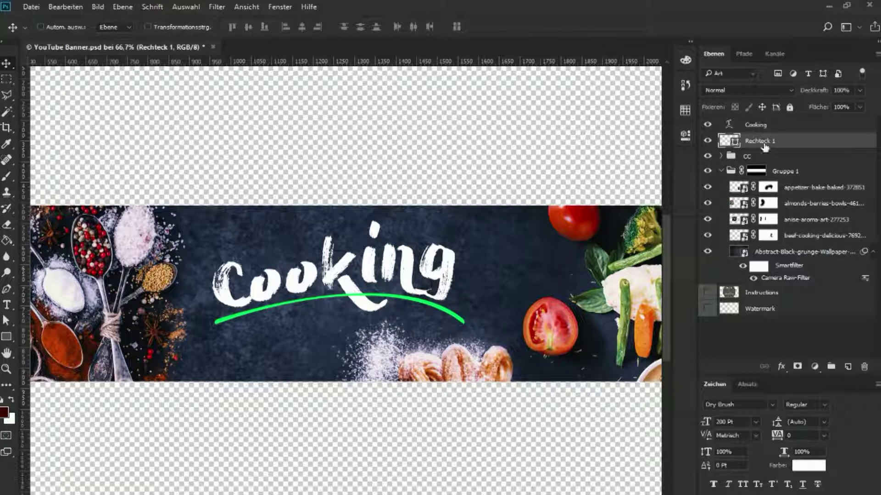
key("Left")
key("Left")
key("Left")
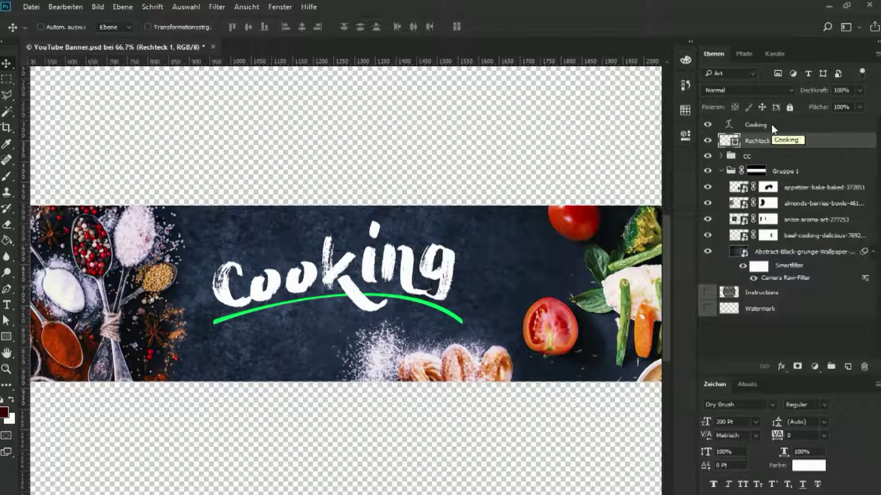
left_click(9, 302)
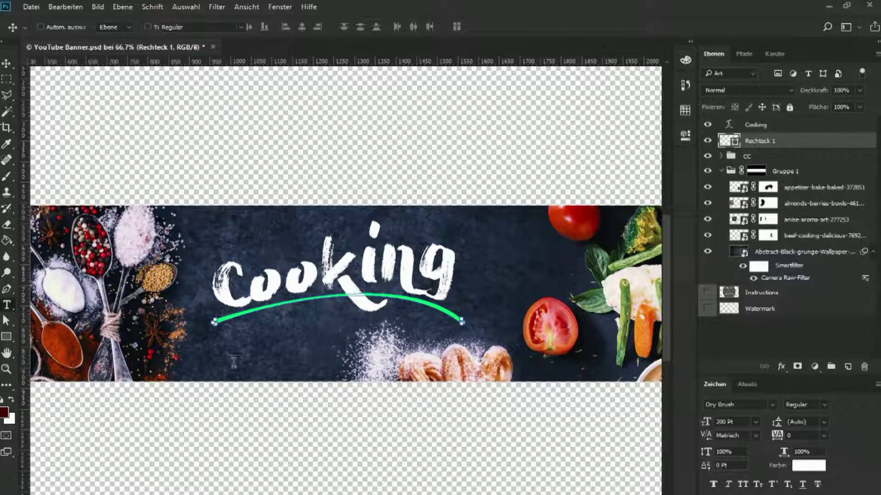
left_click(235, 353)
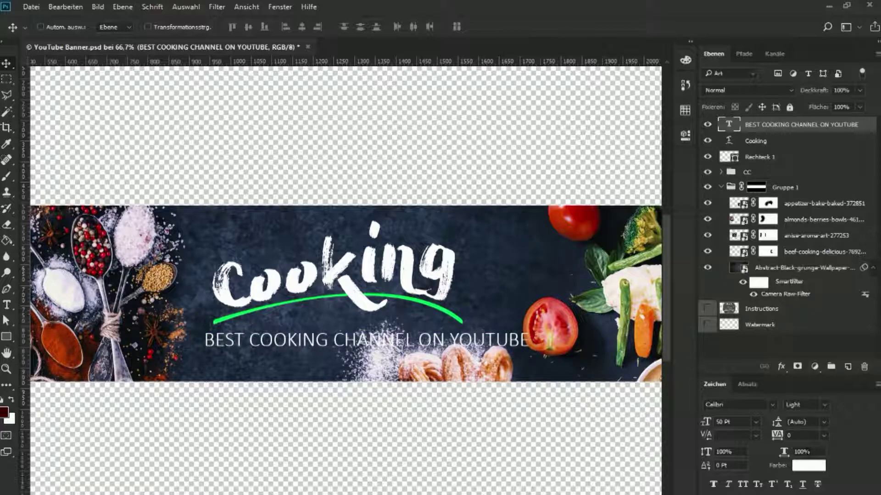
left_click(307, 299)
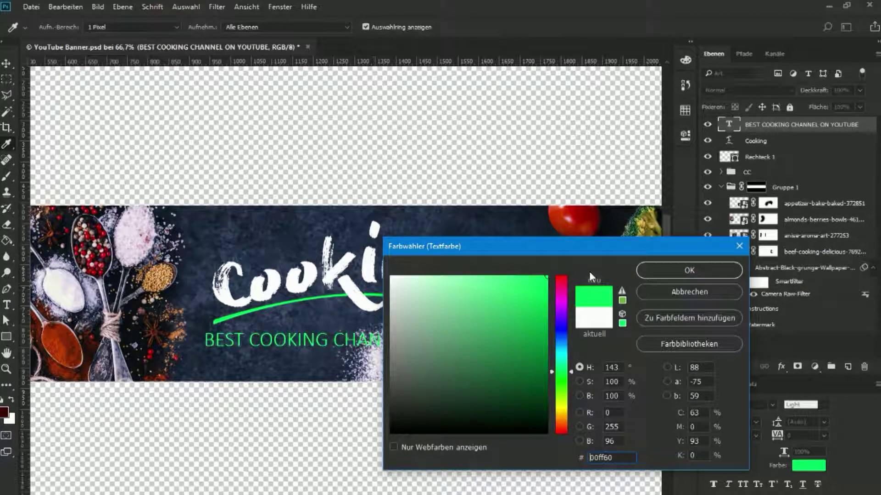
left_click(685, 274)
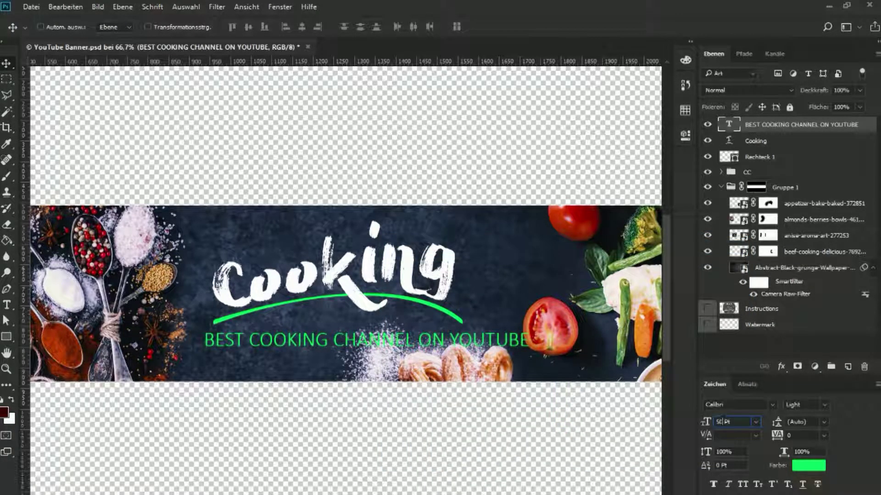
key("Return")
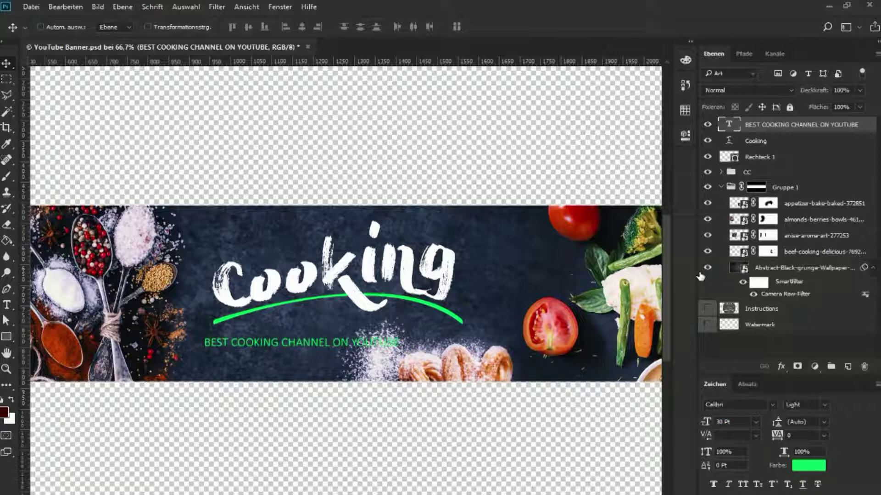
- Split the subtitle after CHANNEL onto two lines, tighten leading, move it lower left, then select it
key("t")
left_click(332, 342)
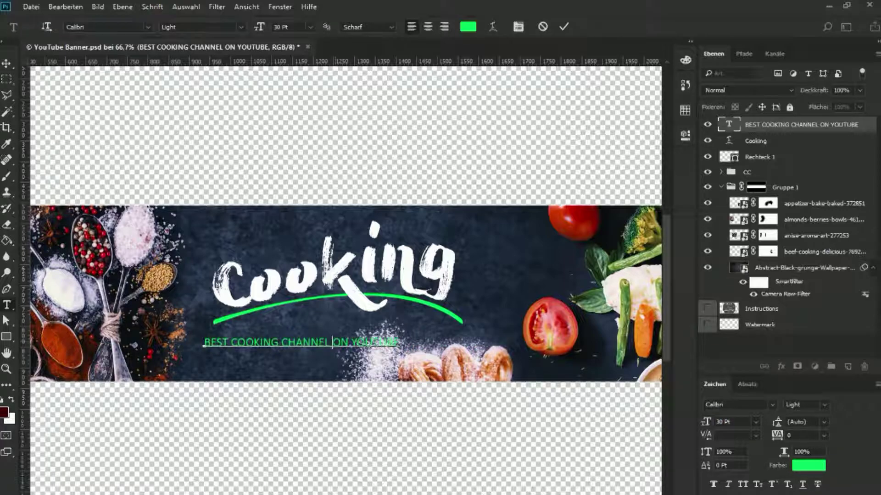
key("Return")
key("ctrl+a")
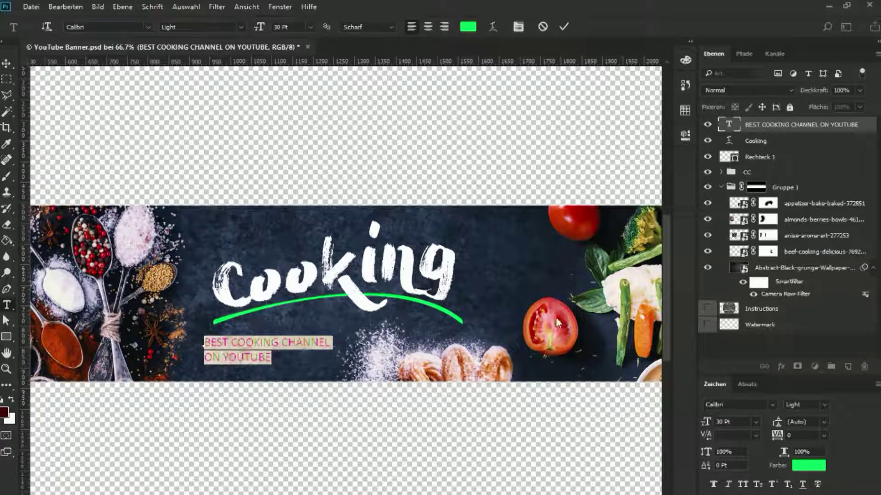
left_click_drag(775, 421, 761, 421)
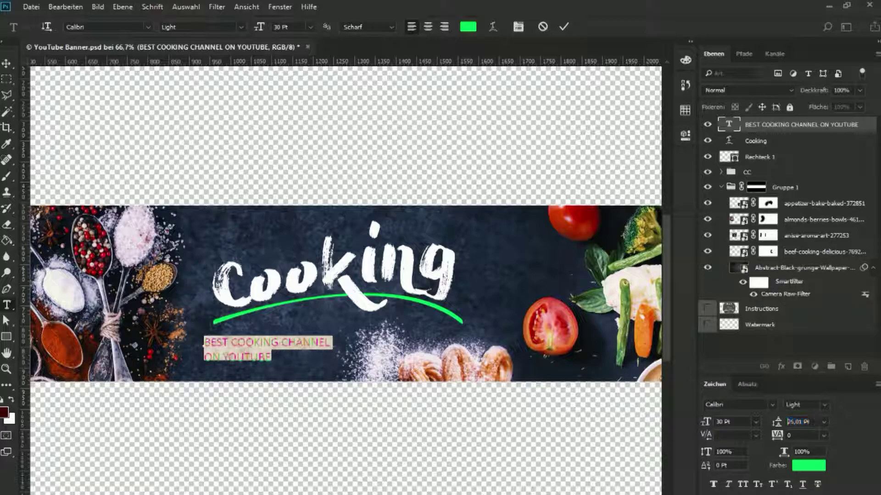
key("ctrl+Return")
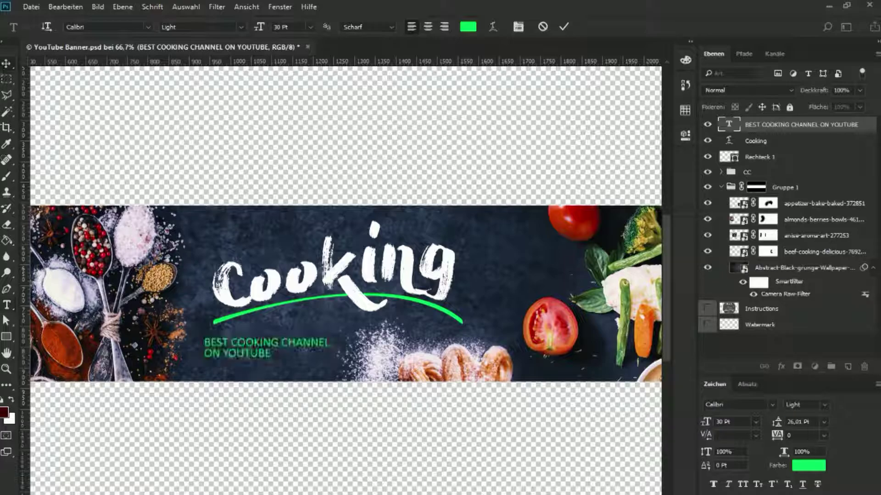
left_click_drag(251, 339, 239, 348)
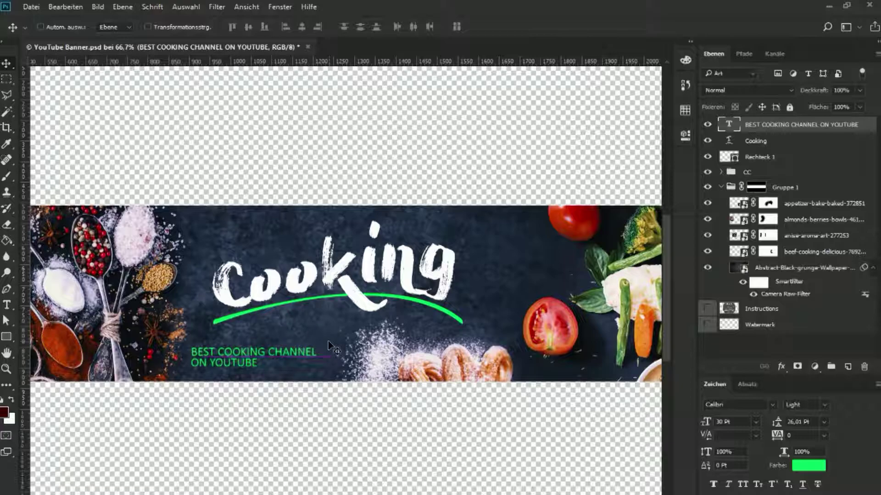
double_click(730, 130)
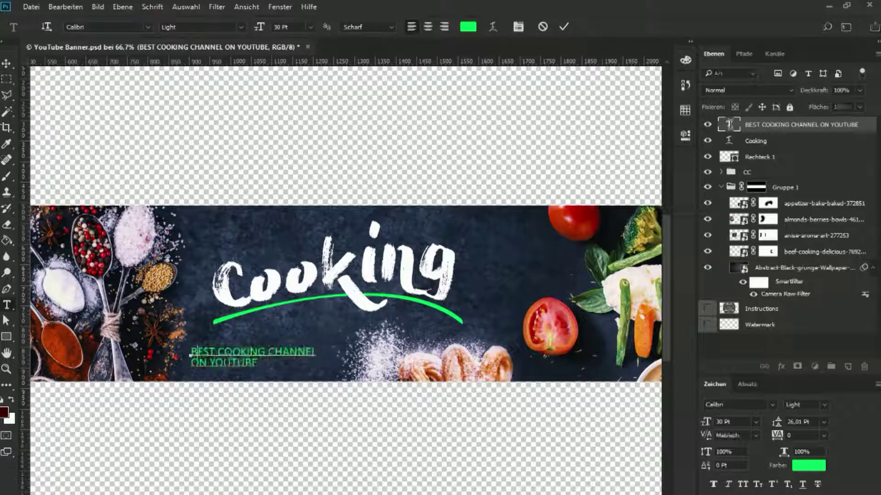
- Retype the subtitle as SCHEDULE: MO & SAT and give it a 60-opacity drop shadow
type("REGULA")
key("ctrl+a")
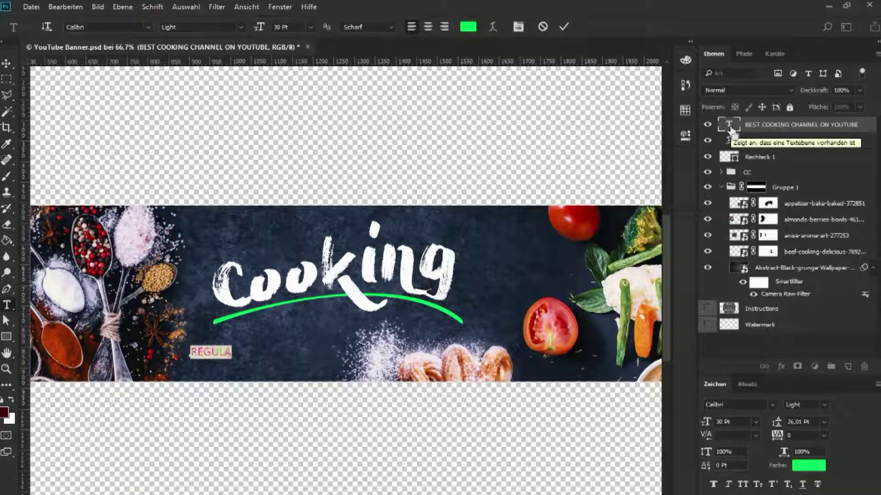
type("SCHEDULE:")
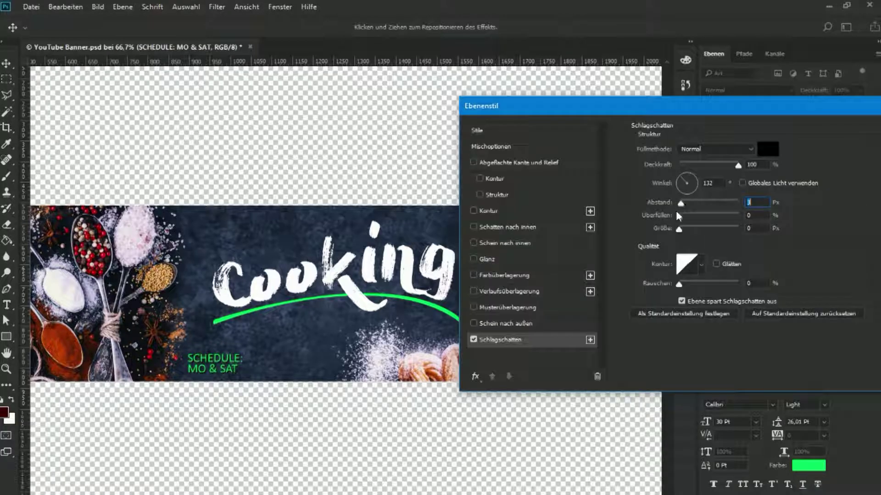
key("shift+Tab")
type("32")
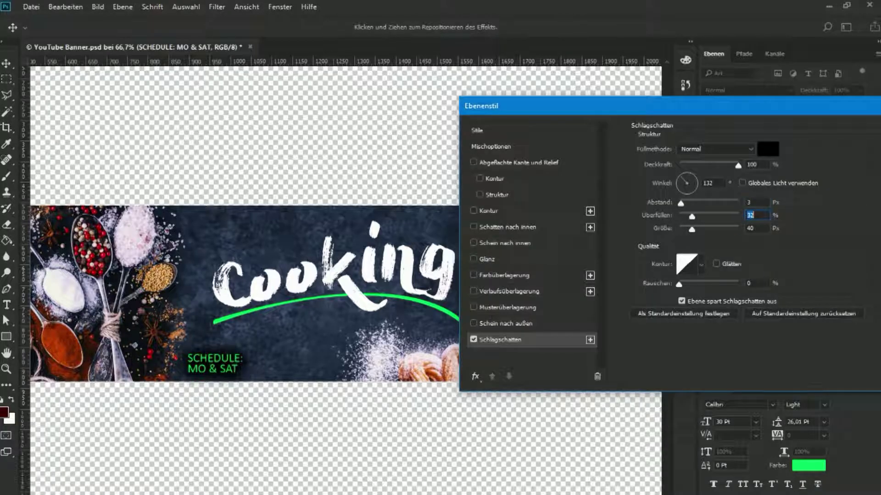
type("6")
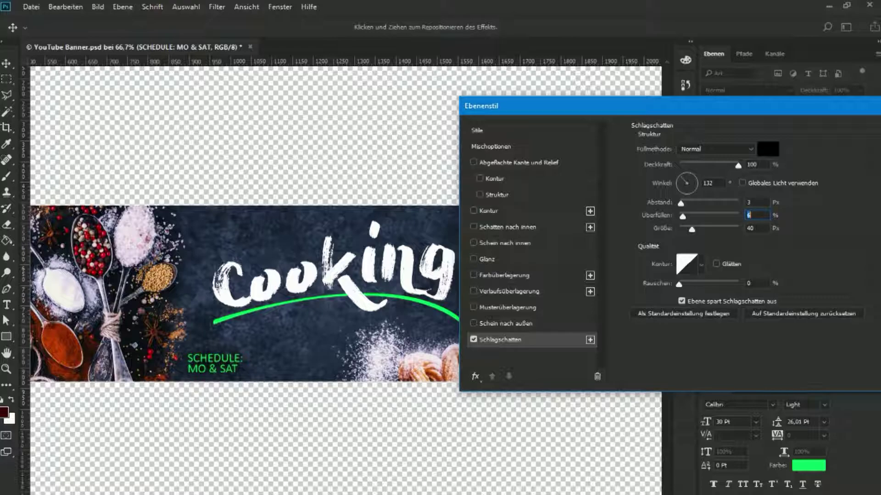
type("60")
left_click_drag(688, 106, 515, 97)
left_click(753, 121)
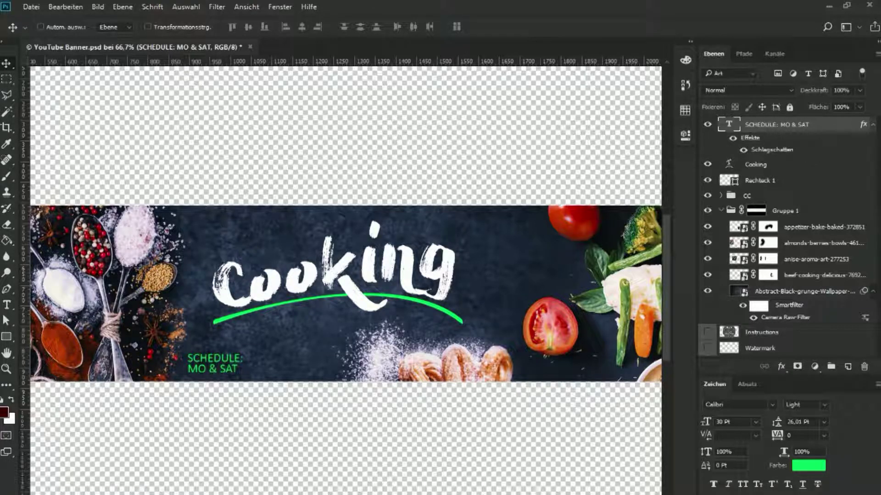
- Group the Cooking title and green arch layers into Gruppe 2
left_click(872, 124)
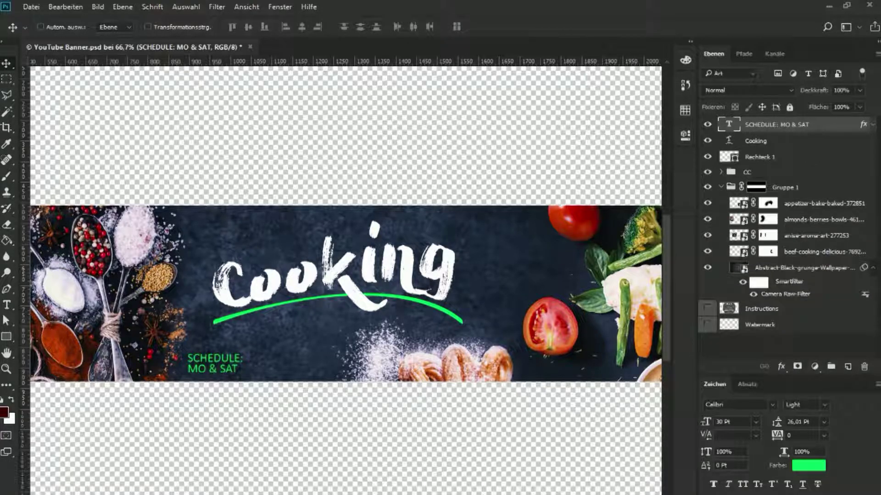
left_click(757, 140)
left_click(759, 155, "shift")
key("ctrl+g")
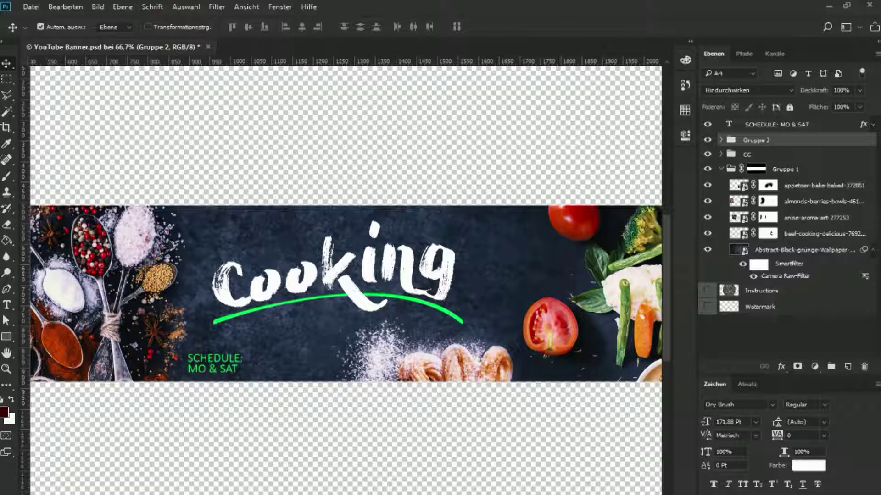
key("h")
- Set Gruppe 2's drop shadow to 100% opacity with smaller size and distance
double_click(816, 140)
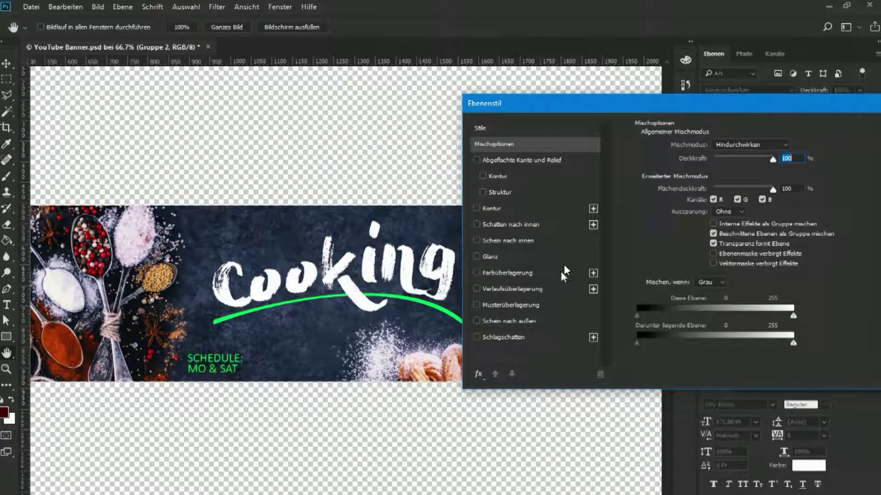
left_click_drag(602, 104, 669, 136)
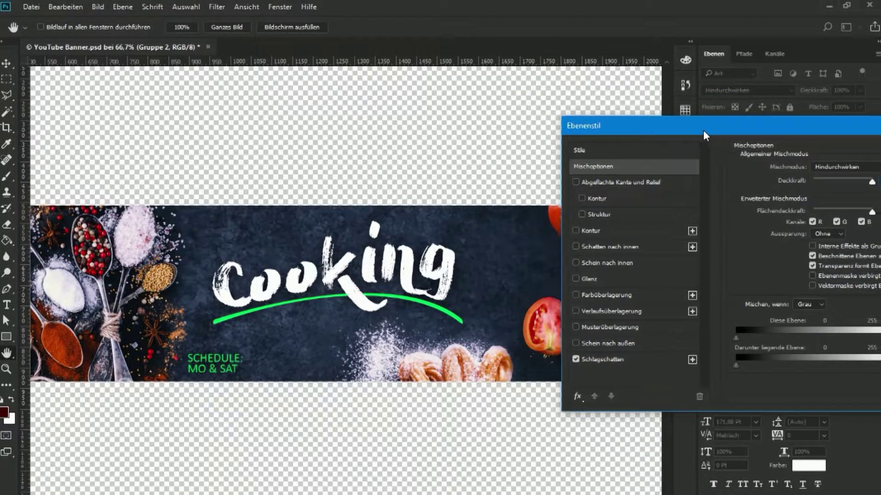
left_click(570, 369)
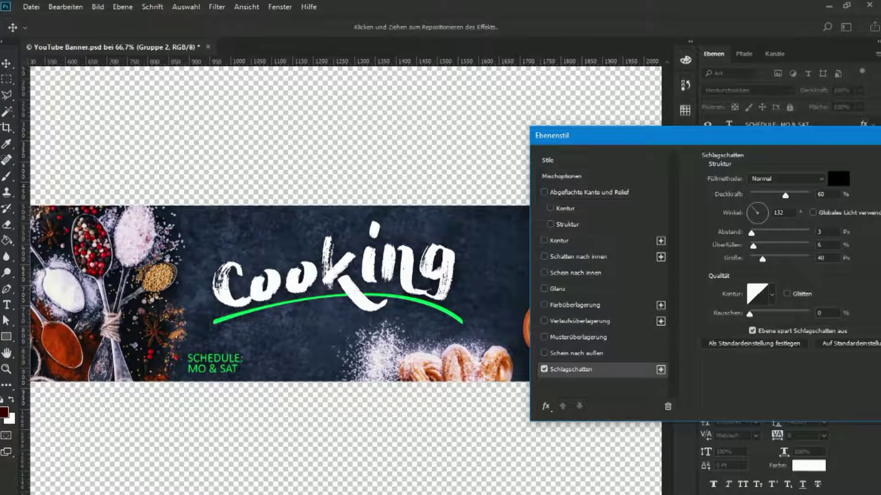
left_click_drag(745, 258, 727, 247)
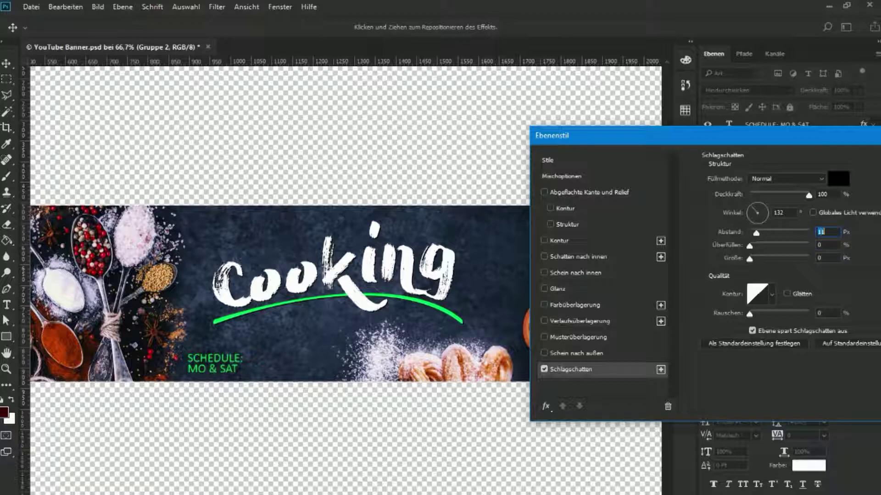
key("Down")
key("Down")
key("Down")
key("Down")
key("Down")
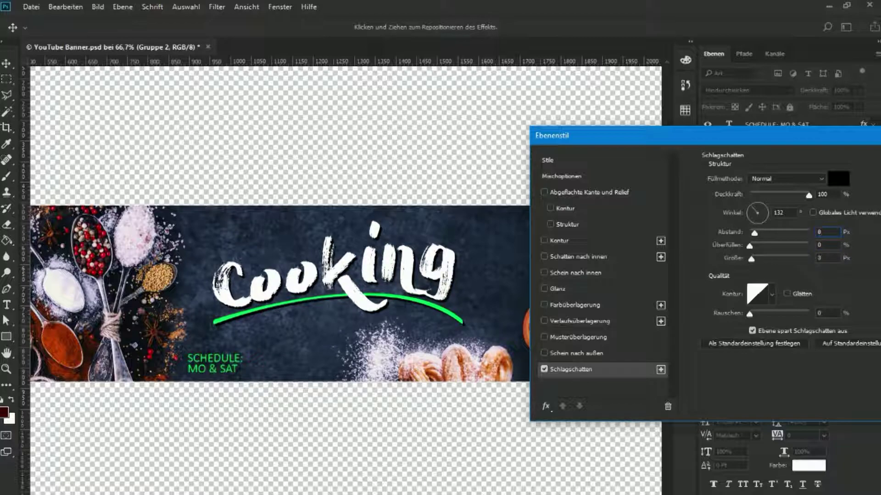
left_click_drag(733, 258, 758, 258)
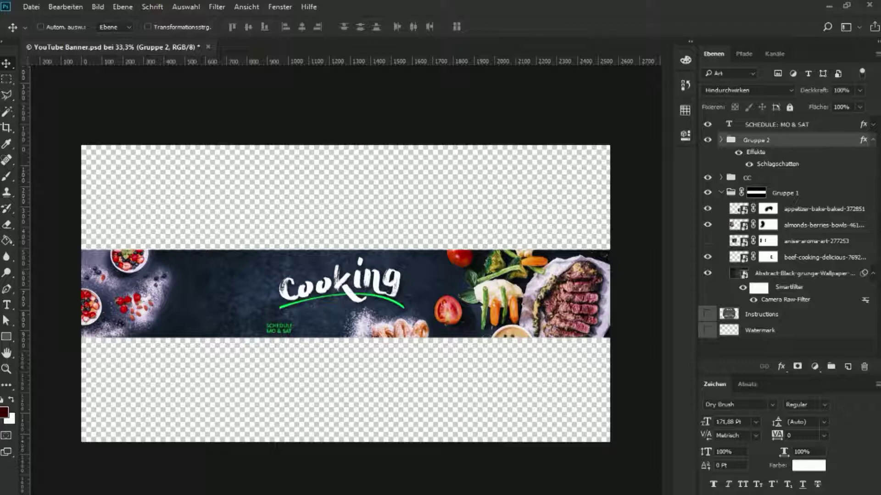
- Move the Cooking title and schedule text left, checking against the layout guides
left_click(780, 124, "ctrl")
mouse_move(357, 259)
left_mouse_down()
mouse_move(278, 258)
mouse_move(280, 291)
left_mouse_up()
key("ctrl+semicolon")
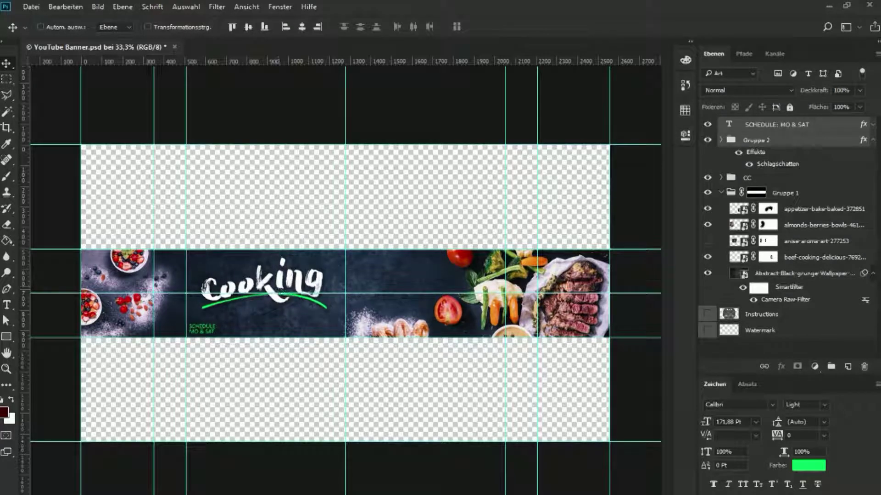
key("ctrl+semicolon")
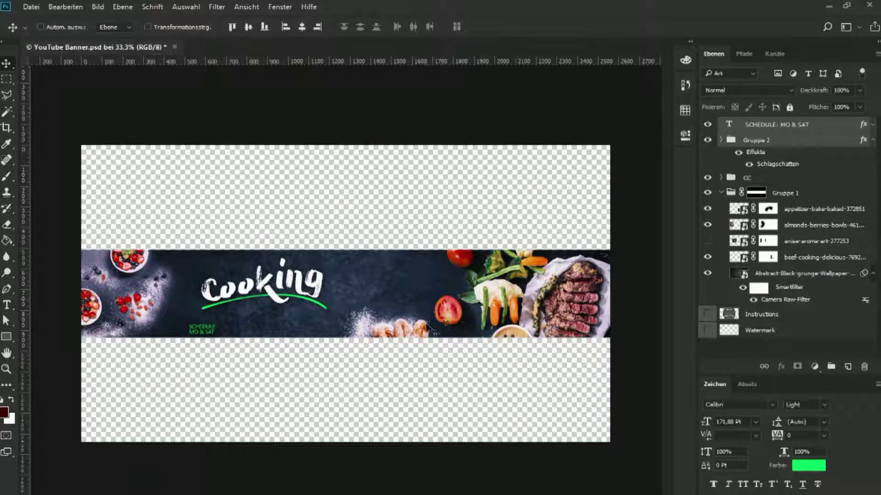
- Select the appetizer-bake-baked layer and place the churros photo beneath the lettering
right_click(409, 334)
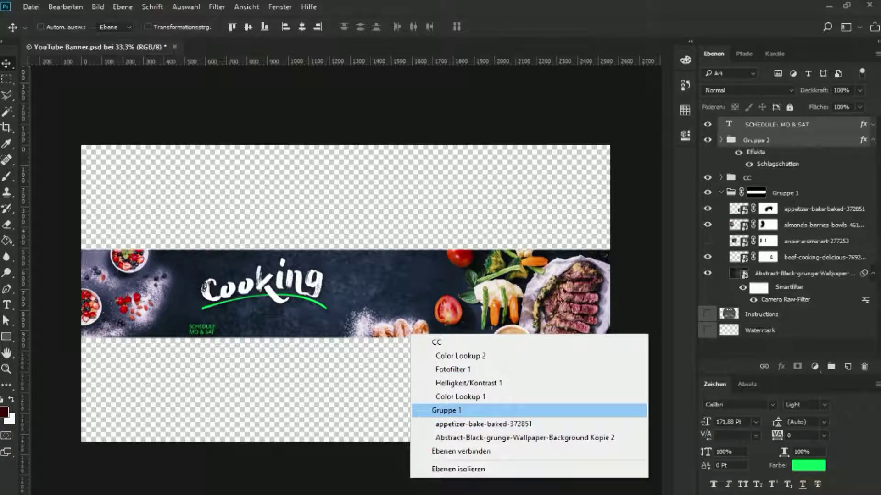
left_click(482, 424)
left_click_drag(393, 338, 343, 288)
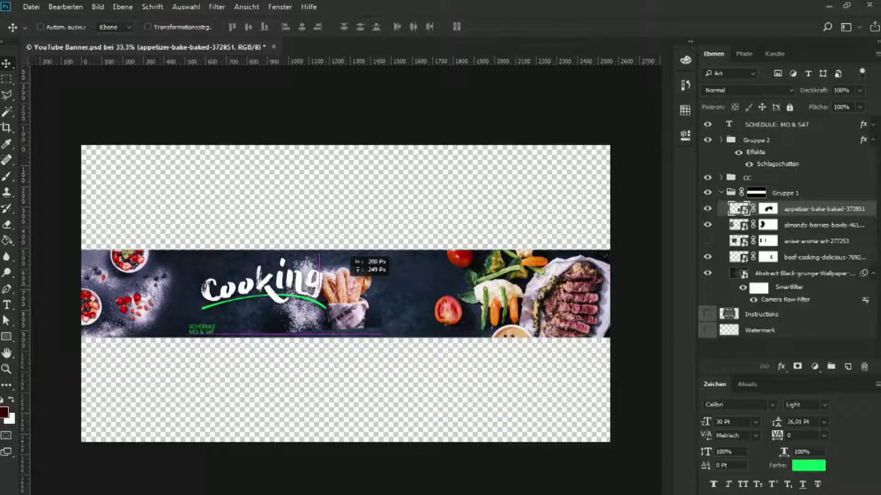
left_click_drag(349, 257, 388, 296)
key("shift+Right")
key("shift+Right")
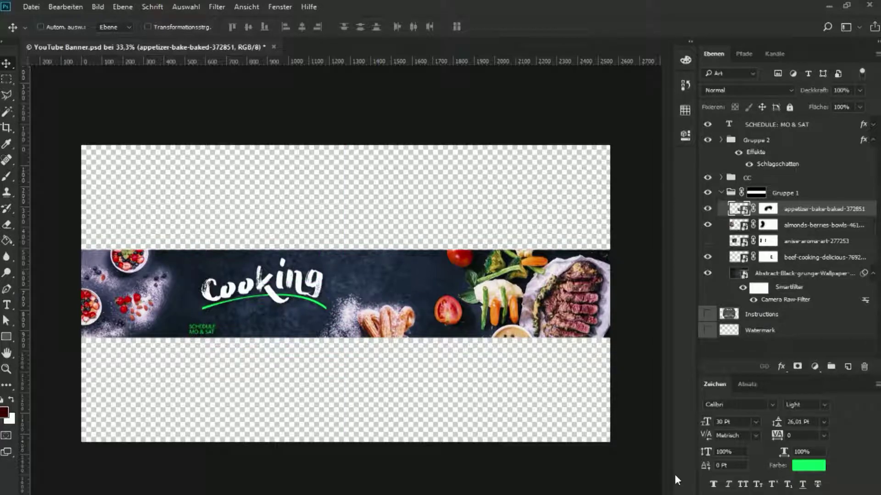
key("shift+Right")
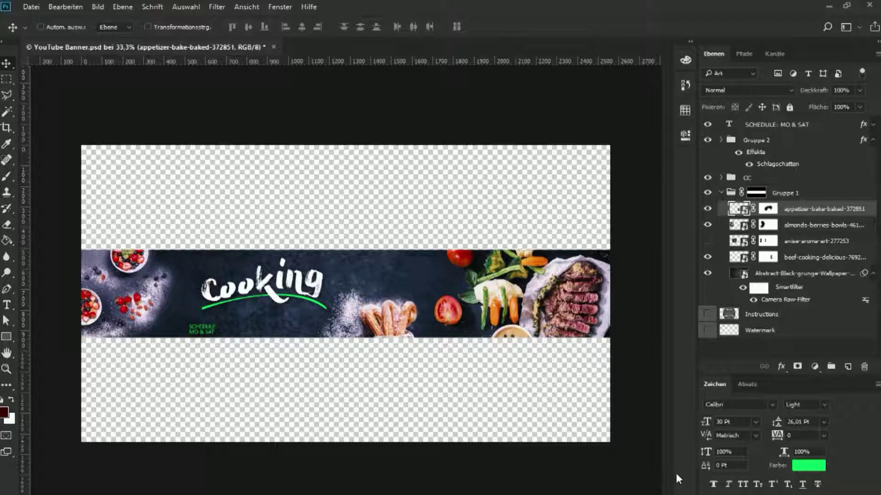
left_click_drag(407, 348, 318, 327)
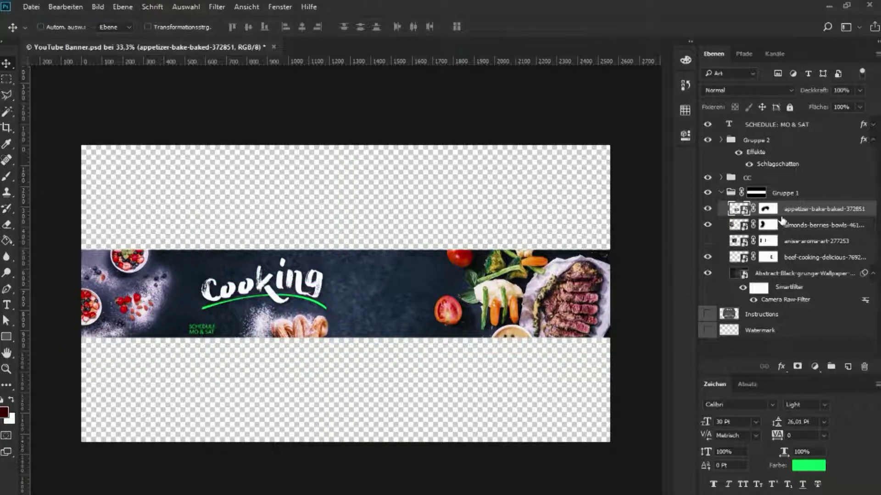
- Brush black on the almonds-berries mask at 100% zoom, fading its top-left and sugar-dusted areas
key("b")
left_click(763, 224)
key("ctrl+1")
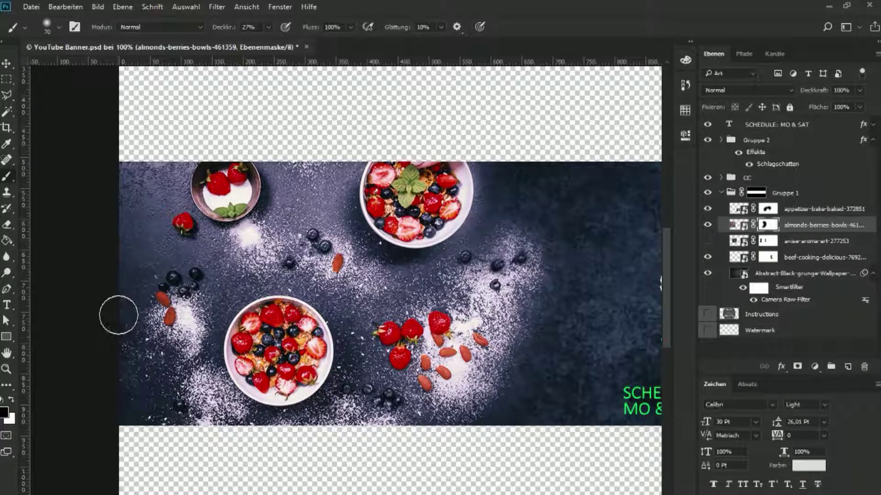
key("bracketright")
key("bracketright")
key("bracketright")
left_click_drag(137, 197, 150, 178)
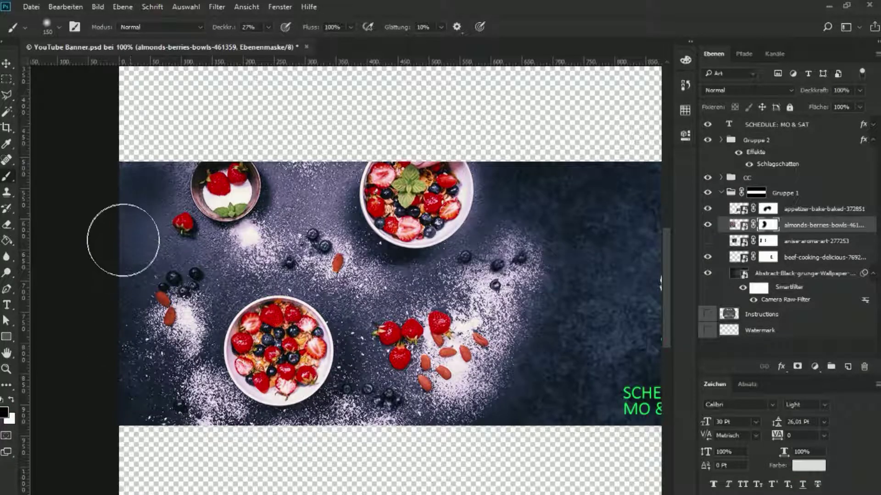
key("bracketright")
key("bracketright")
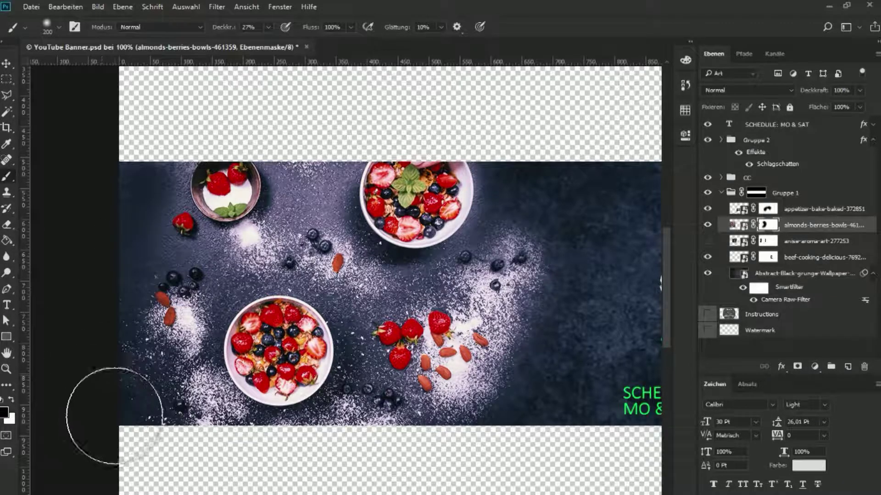
key("bracketleft")
key("bracketleft")
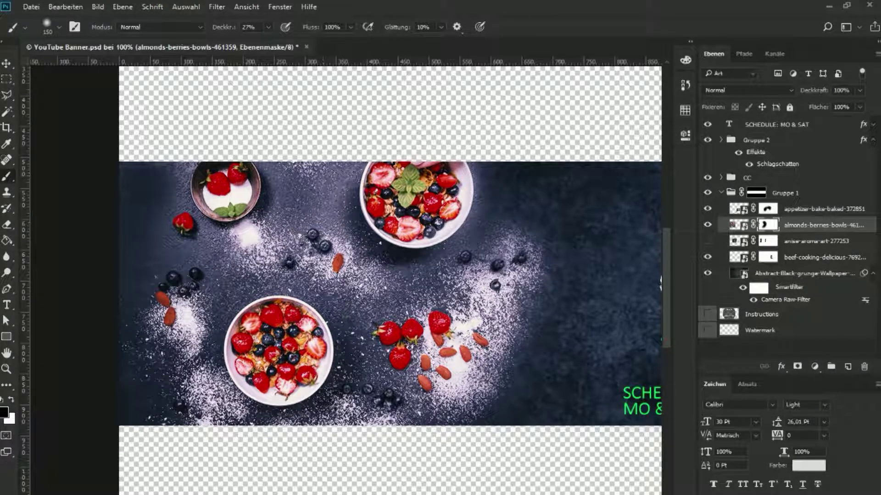
left_click_drag(319, 176, 285, 138)
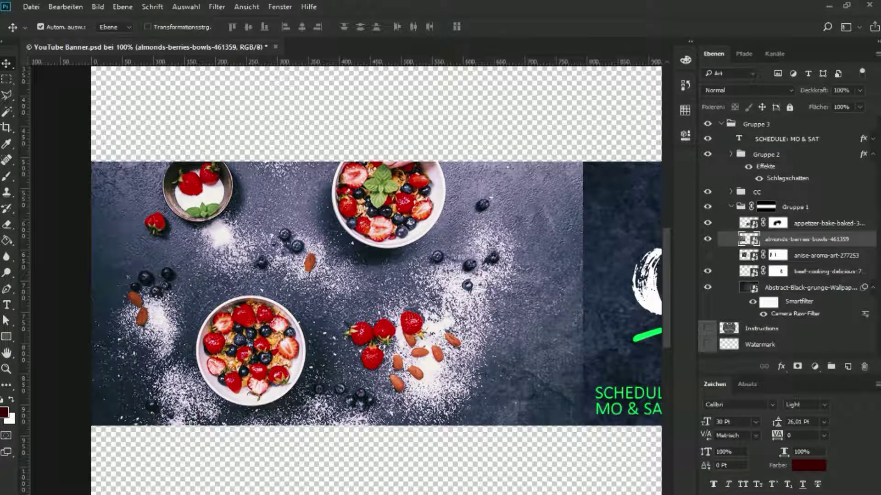
- Darken the berries photo in Camera Raw: exposure -1.25, highlights +90, shadows -100, whites +46, clarity +12, added contrast
key("ctrl+shift+a")
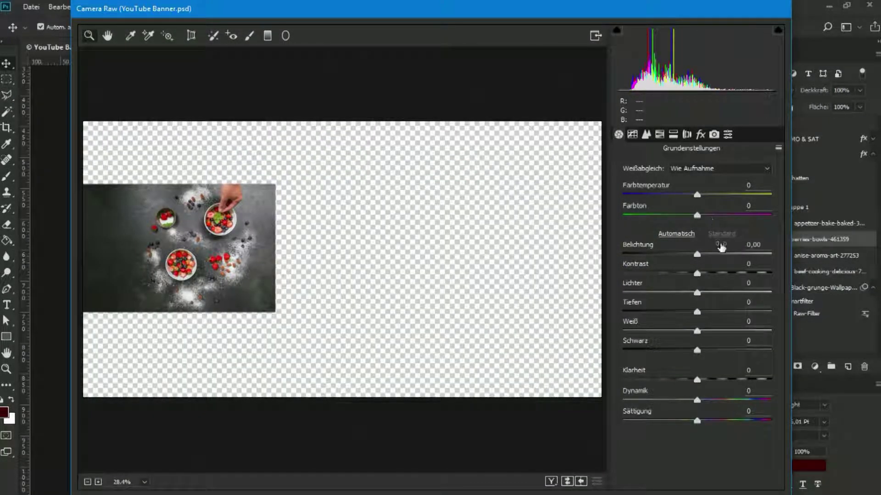
left_click_drag(697, 255, 683, 255)
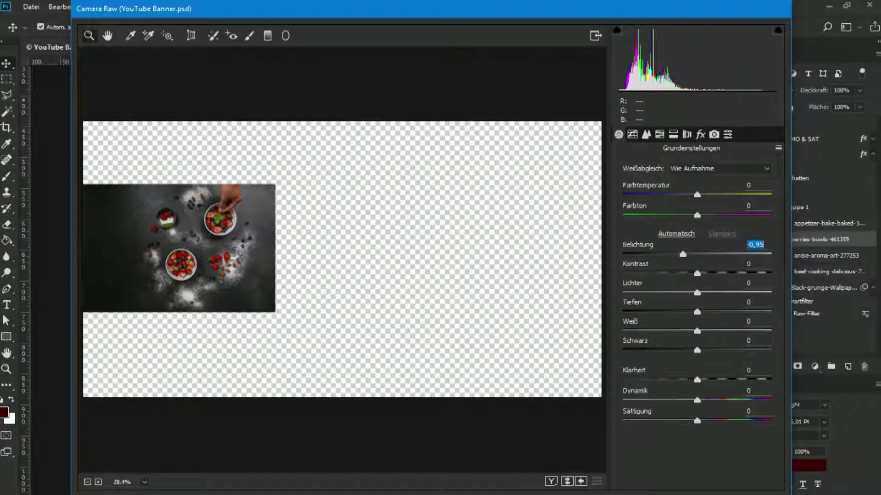
left_click_drag(736, 303, 766, 299)
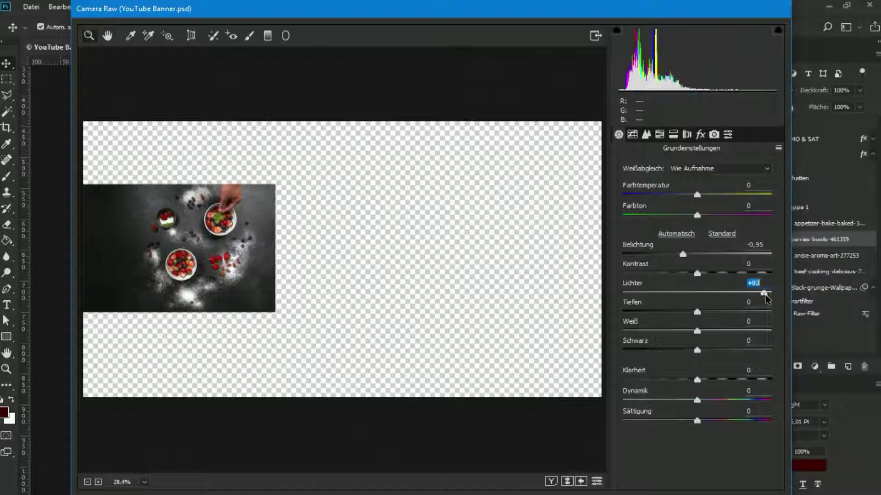
left_click_drag(680, 255, 678, 256)
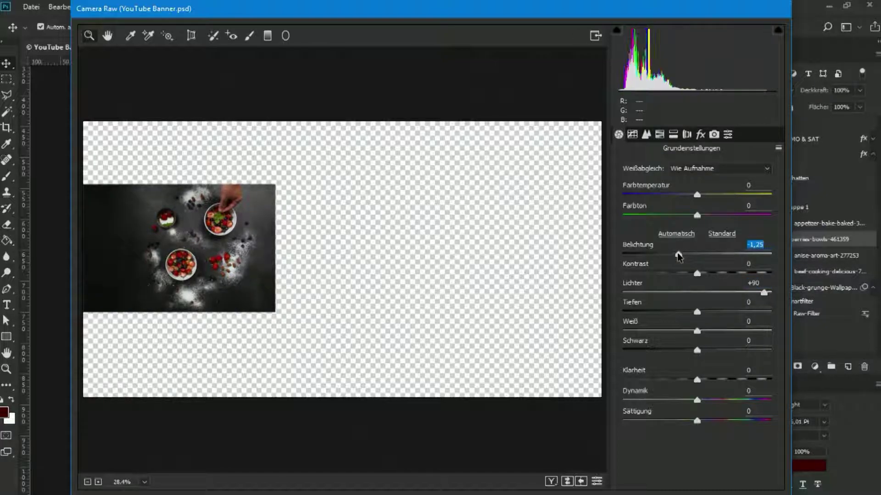
left_click_drag(652, 312, 623, 312)
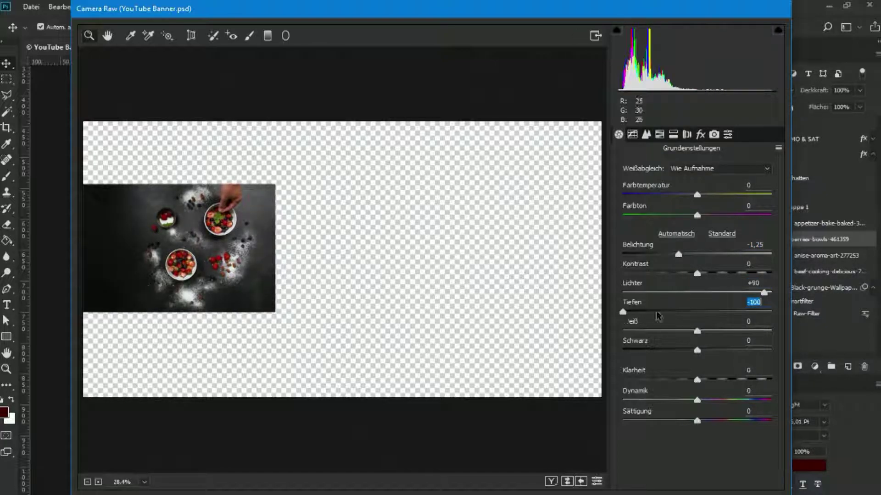
mouse_move(705, 351)
left_mouse_down()
mouse_move(668, 352)
mouse_move(739, 331)
left_mouse_up()
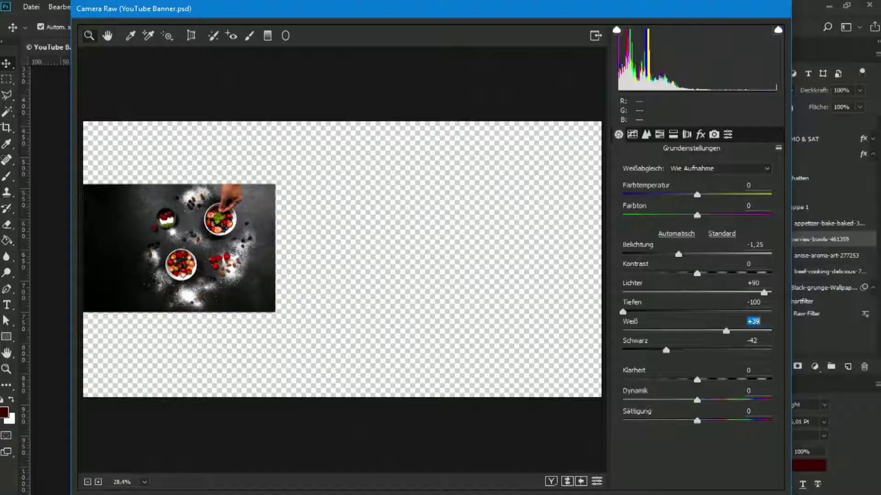
key("Down")
key("Down")
key("Down")
key("Up")
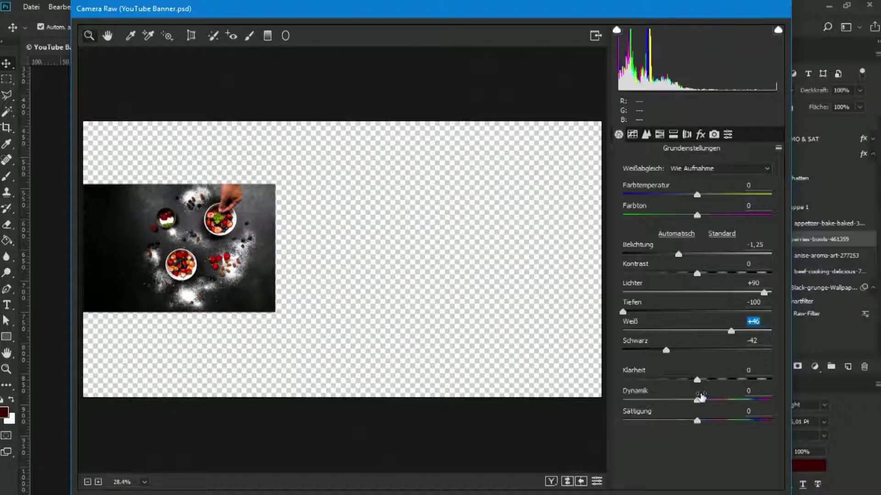
key("Up")
key("Up")
key("Up")
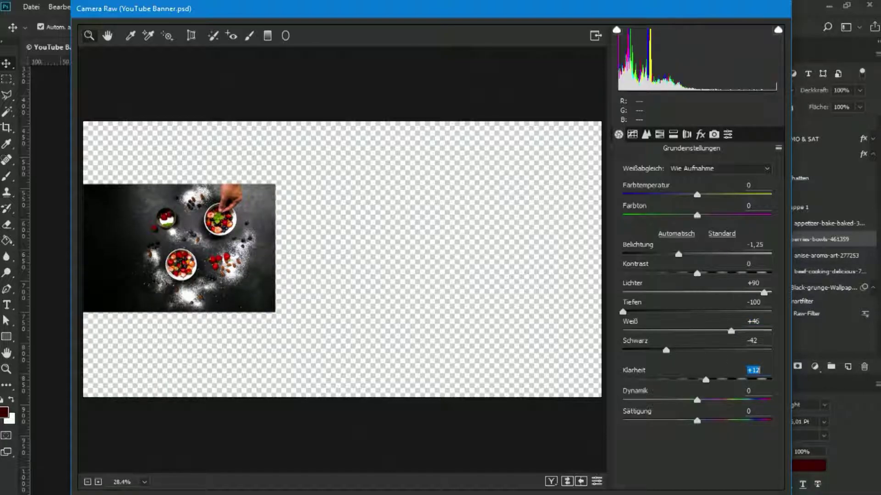
left_click_drag(699, 274, 710, 275)
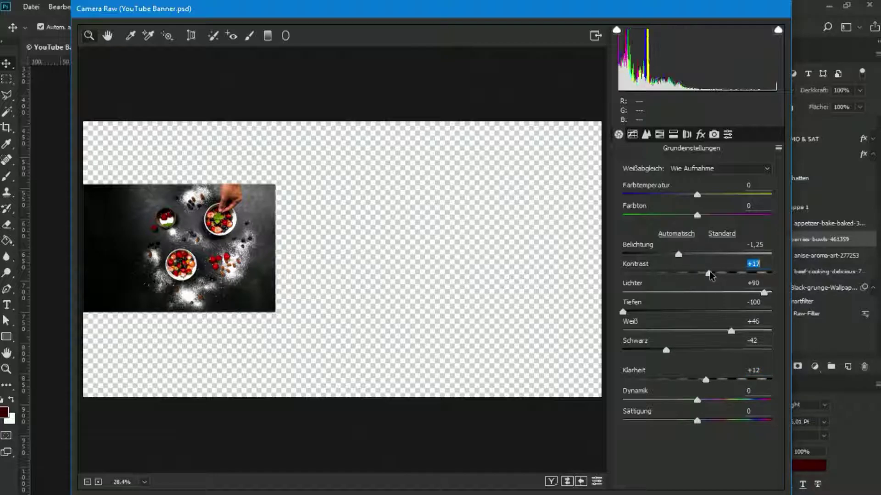
key("Return")
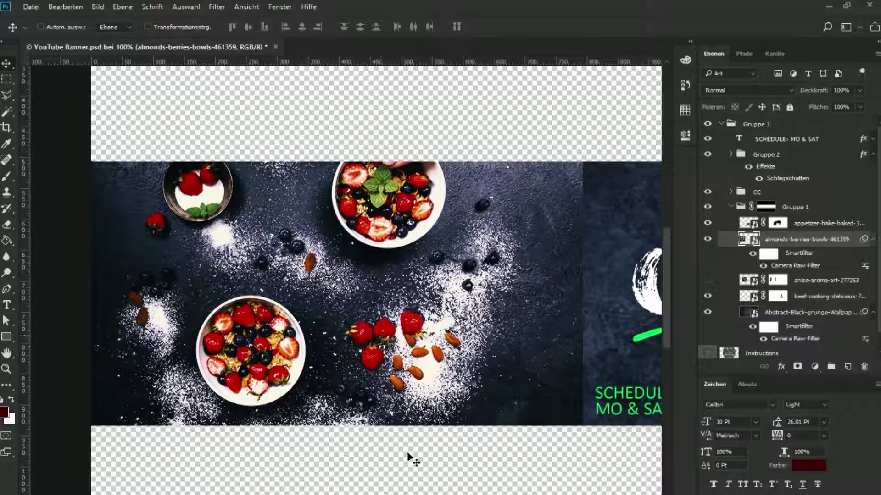
- Add a layer mask to the berries photo layer
scroll(656, 283, "right", 2)
scroll(656, 283, "right", 3)
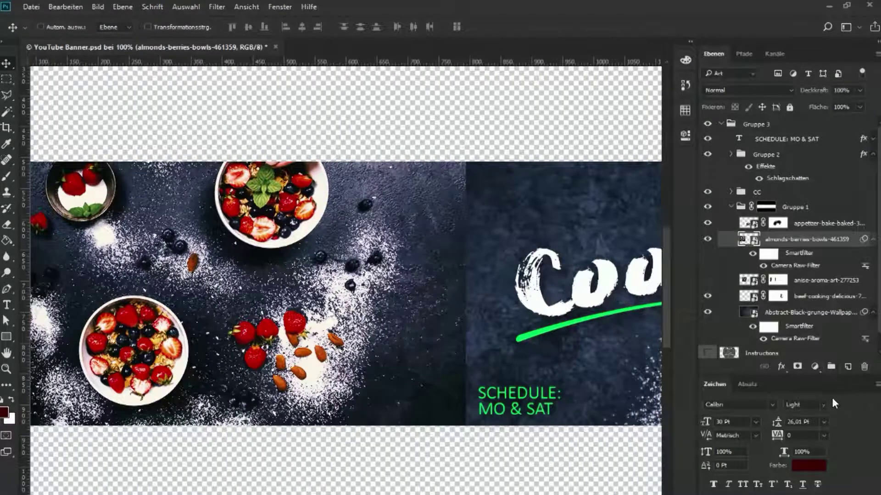
left_click(797, 370)
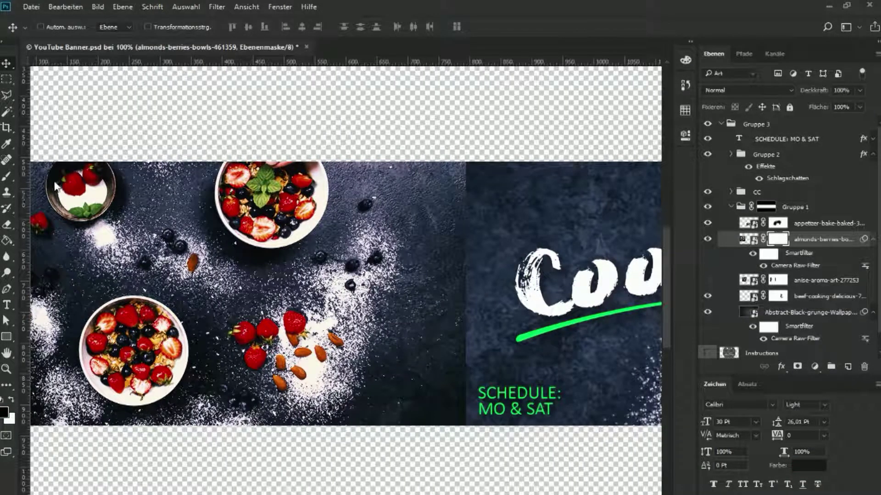
- Paint over the seam with a large soft brush on the berries layer mask
key("b")
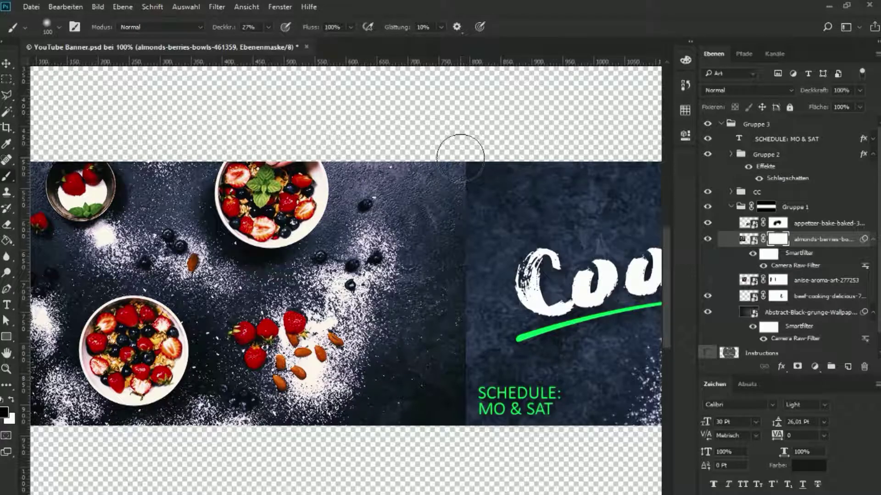
key("bracketright")
key("bracketright")
key("bracketright")
key("bracketright")
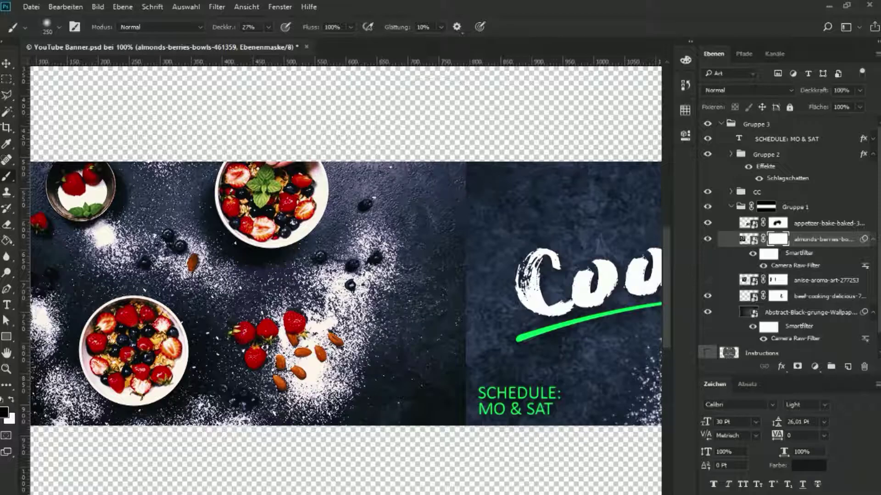
left_click_drag(399, 183, 404, 216)
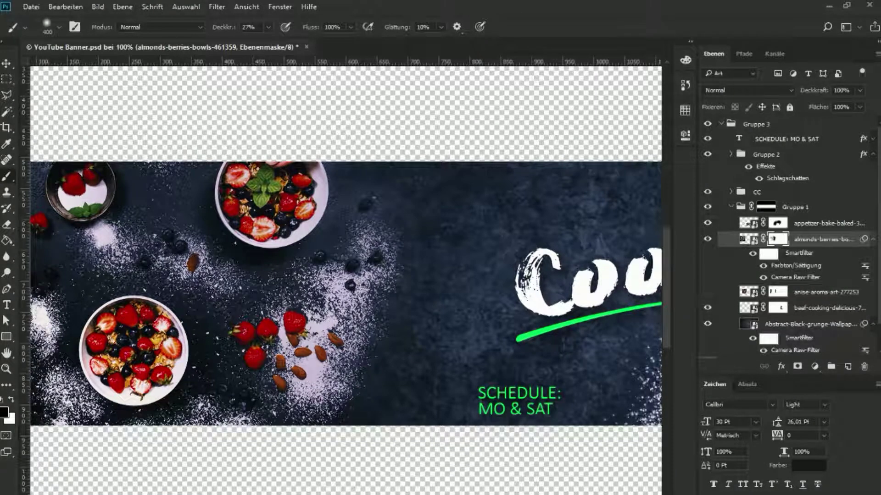
scroll(256, 461, "left", 5)
key("bracketright")
key("bracketright")
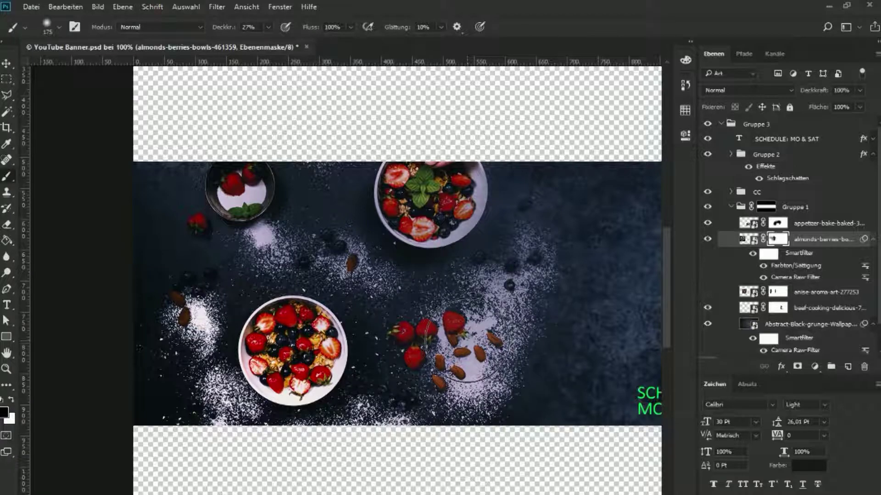
- Switch to the History Brush, swap colours, and target the berry photo with a smaller brush
key("y")
key("x")
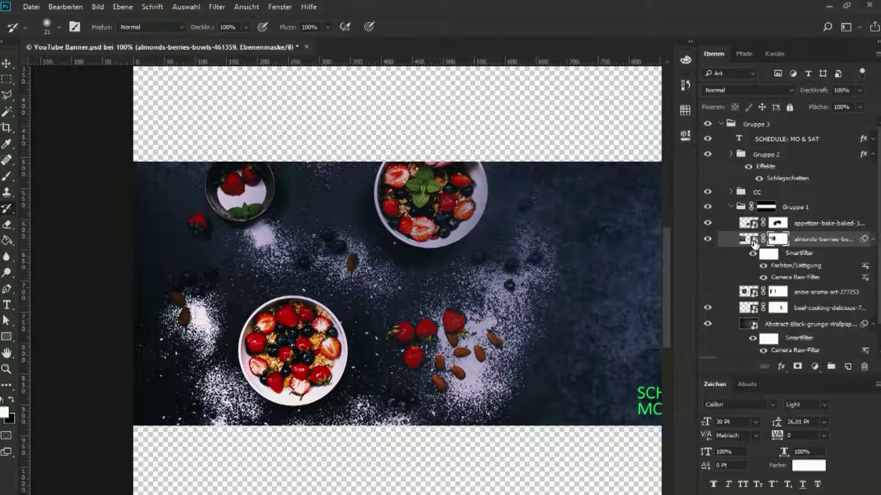
left_click(752, 239)
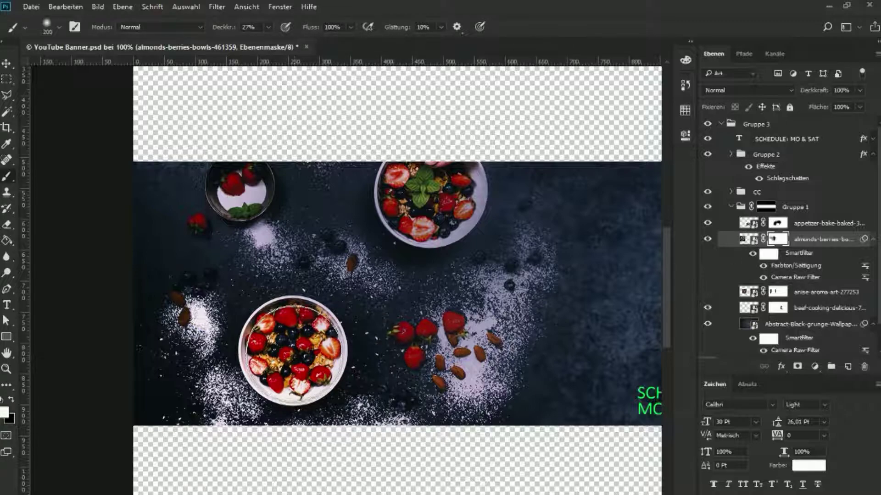
key("bracketleft")
key("bracketleft")
key("bracketleft")
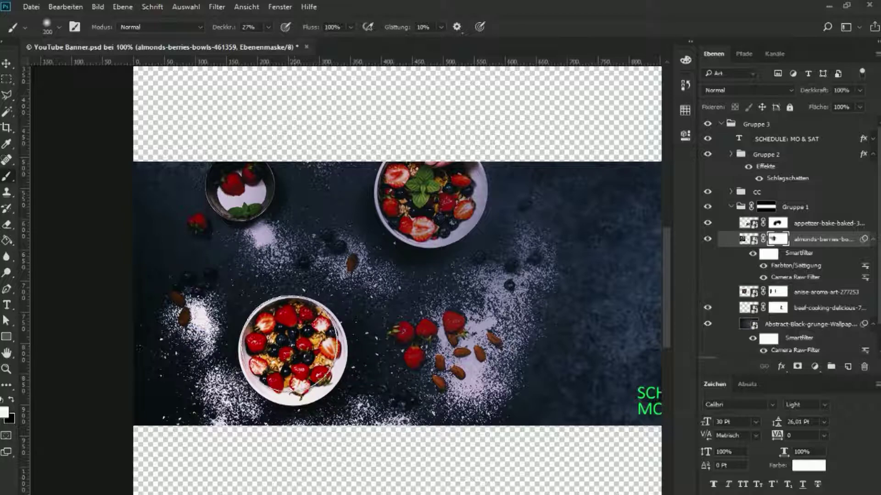
- Zoom out to check the whole banner, then zoom back in slightly
key("bracketleft")
key("bracketleft")
key("ctrl+minus")
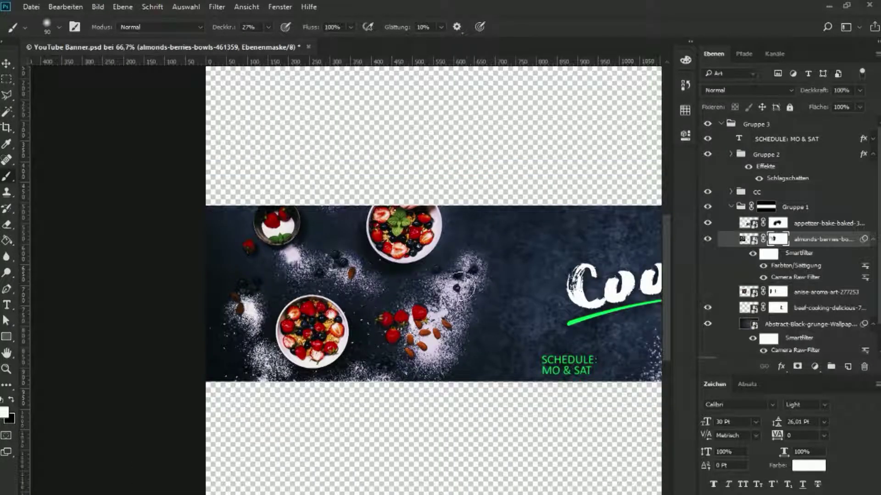
scroll(344, 293, "right", 5)
scroll(344, 294, "right", 5)
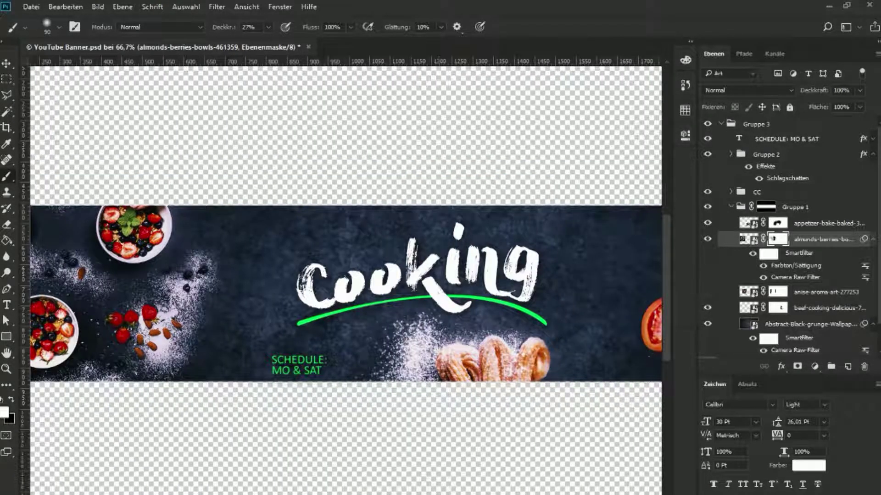
key("ctrl+minus")
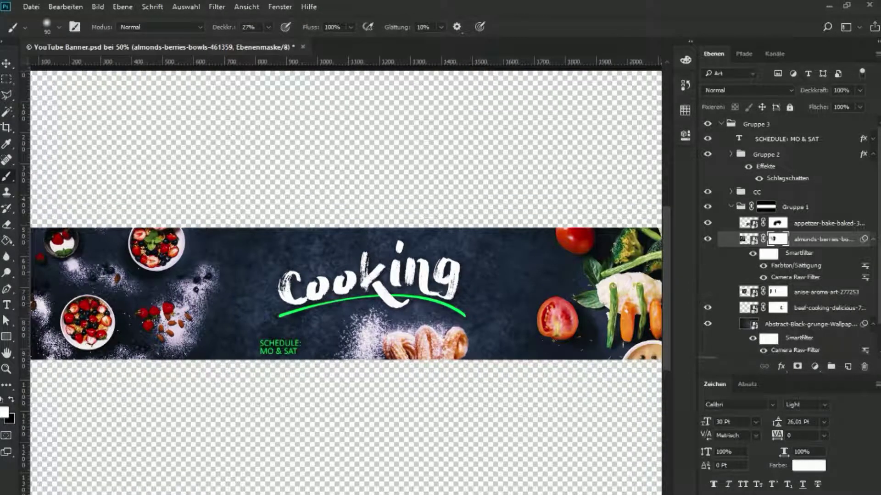
key("ctrl+minus")
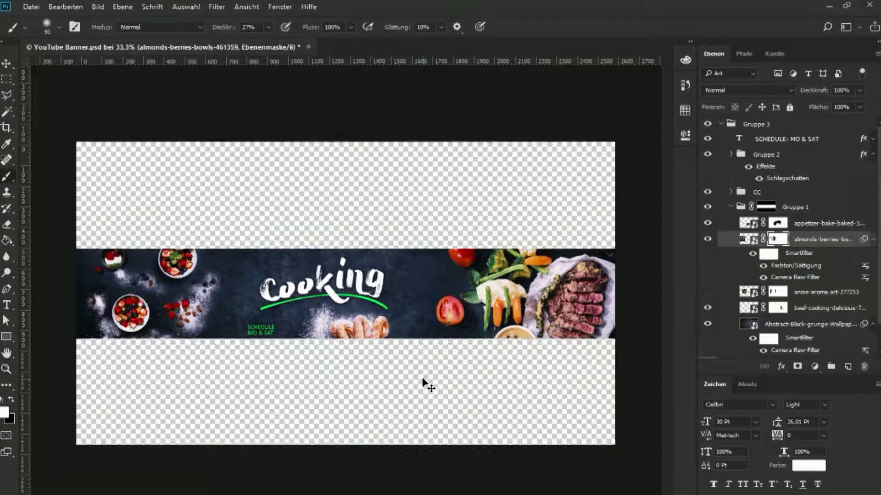
key("ctrl+plus")
- Add a Vibrance adjustment layer at +22 and move it above the CC group
key("v")
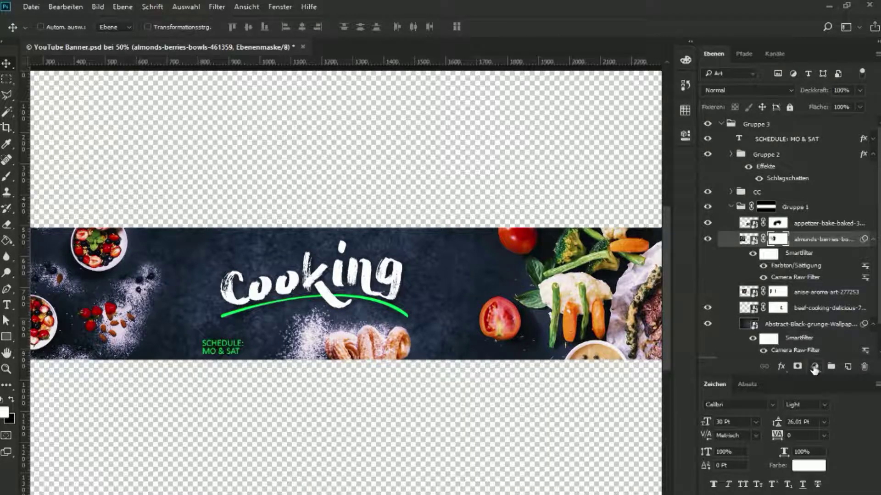
left_click(814, 368)
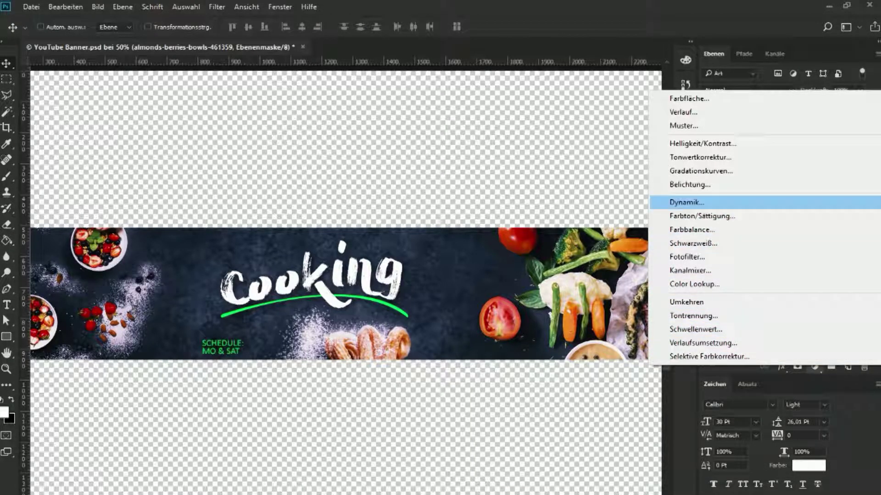
left_click(686, 202)
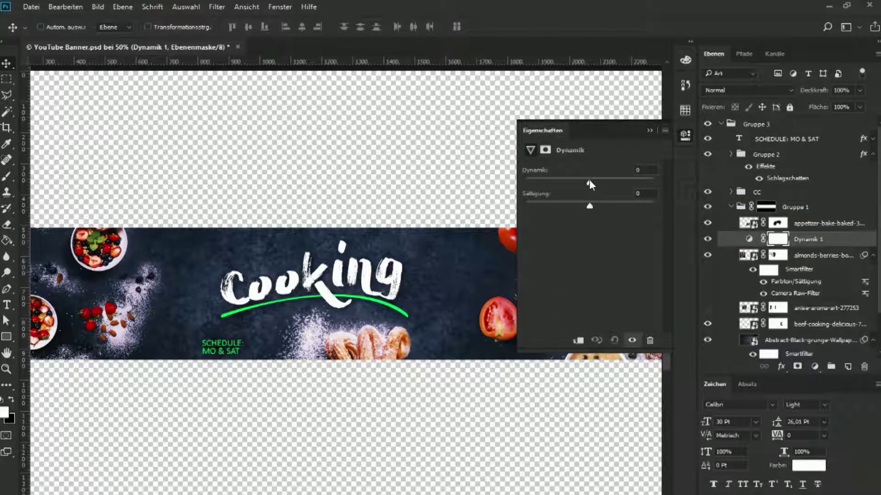
left_click_drag(590, 182, 621, 182)
left_click_drag(799, 237, 781, 179)
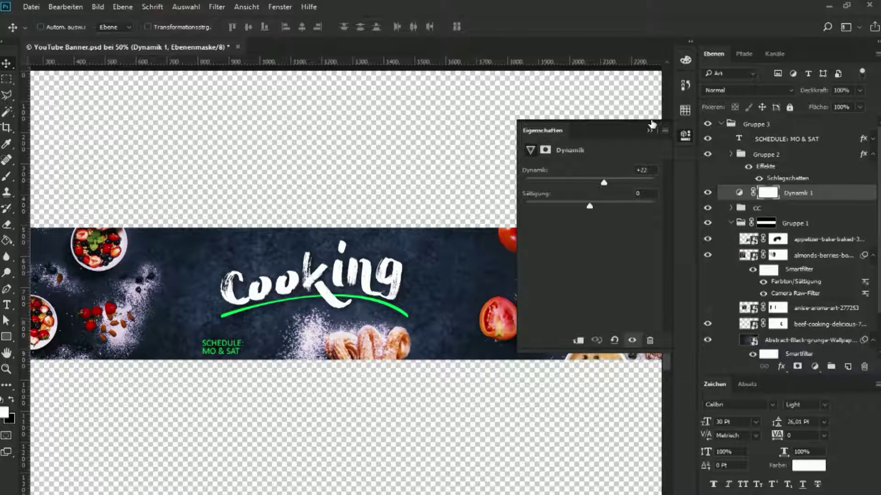
left_click(651, 123)
- Add a Color Lookup adjustment and place the CC group between Gruppe 2 and Gruppe 1
left_click(810, 365)
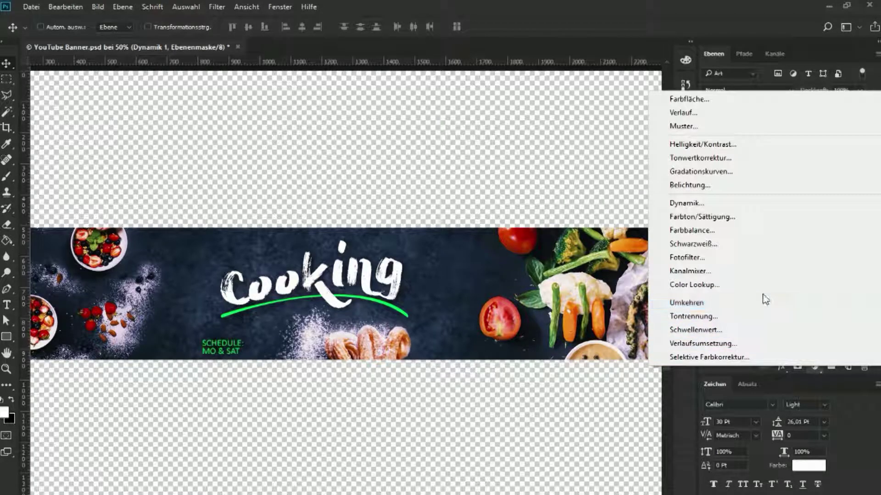
left_click(769, 284)
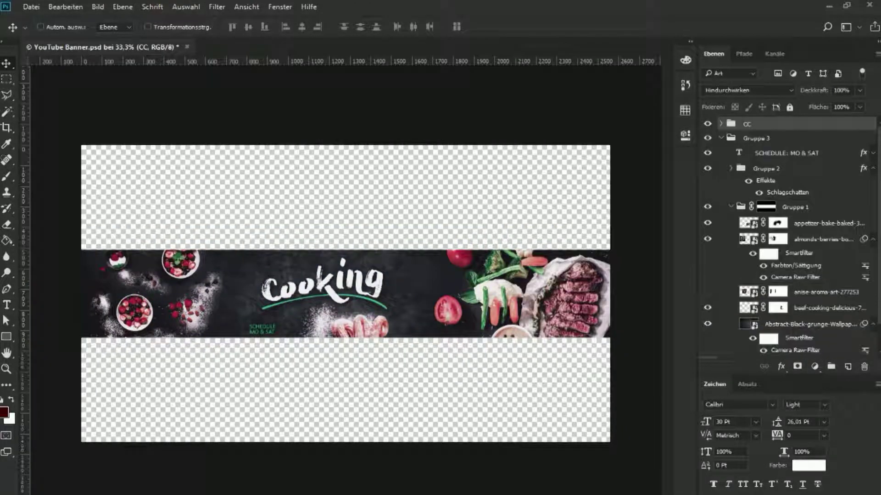
left_click_drag(753, 123, 770, 198)
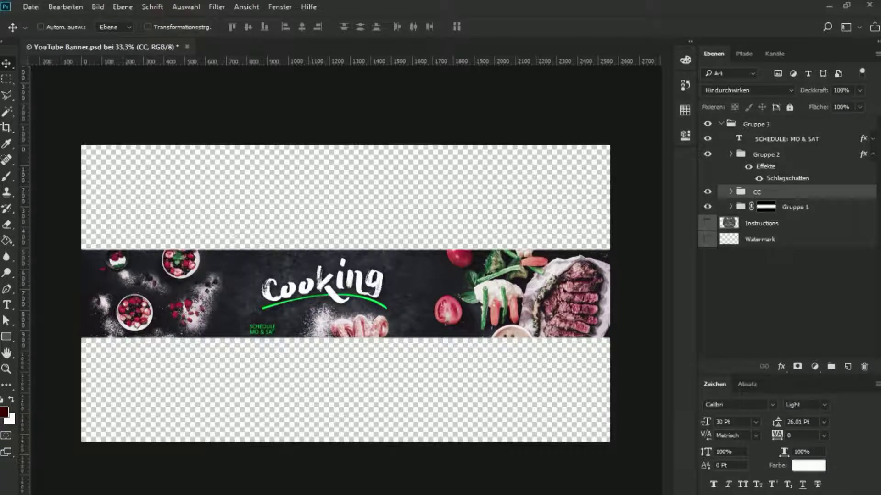
- Delete the anise aroma layer
scroll(787, 238, "down", 2)
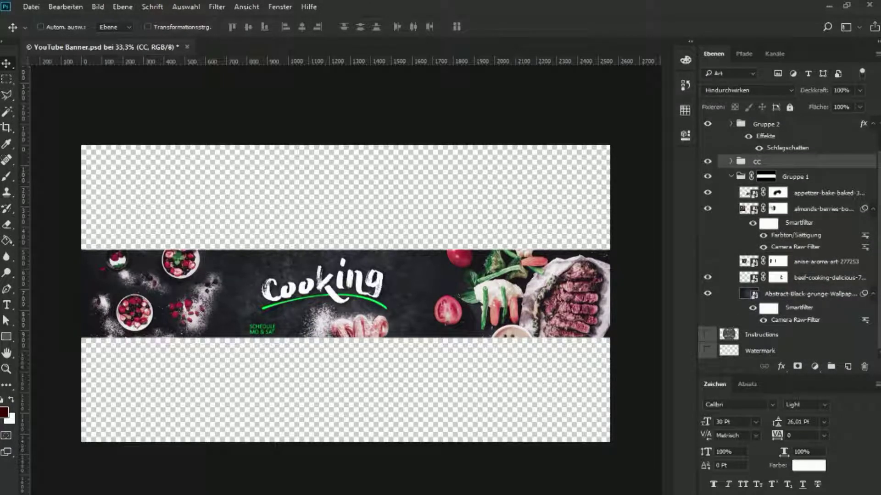
right_click(808, 208)
key("Escape")
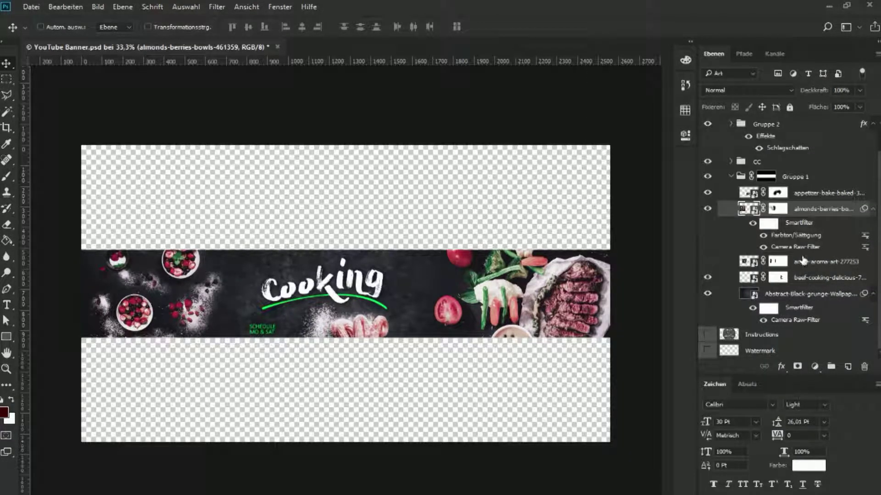
left_click(803, 260)
key("Delete")
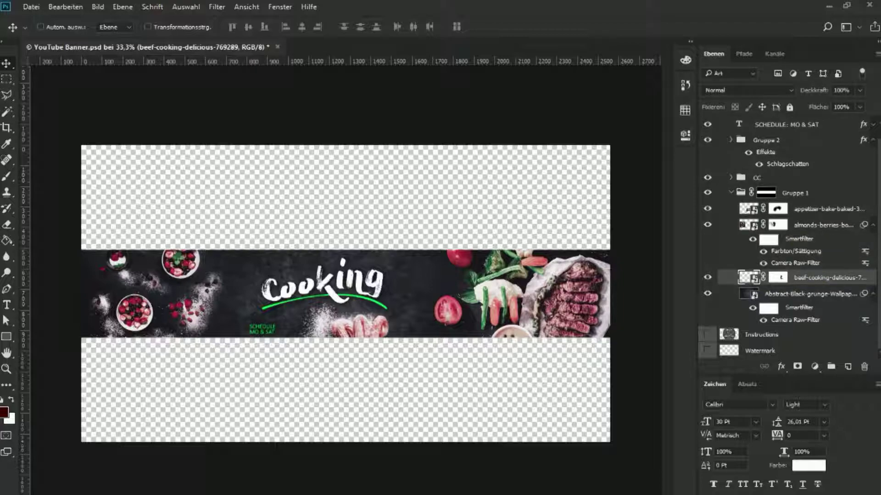
- Duplicate the appetizer photo below the grunge background, then discard that copy
left_click(826, 209)
key("ctrl+j")
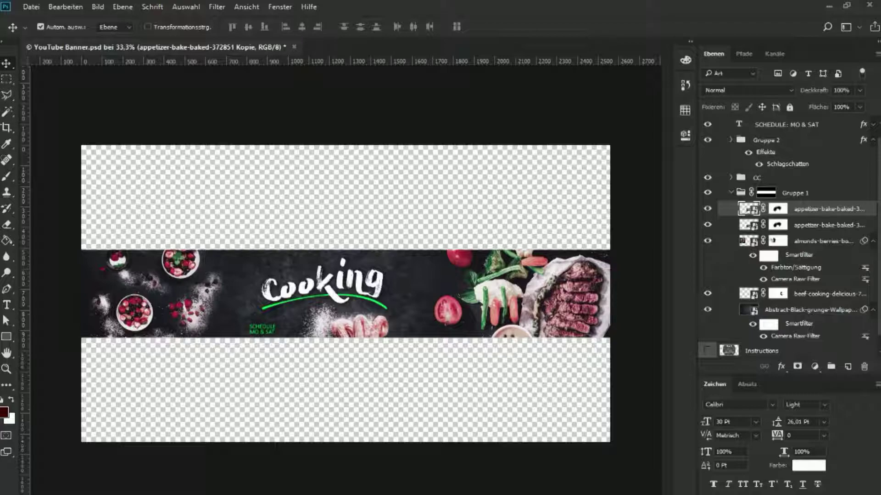
left_click_drag(823, 209, 817, 336)
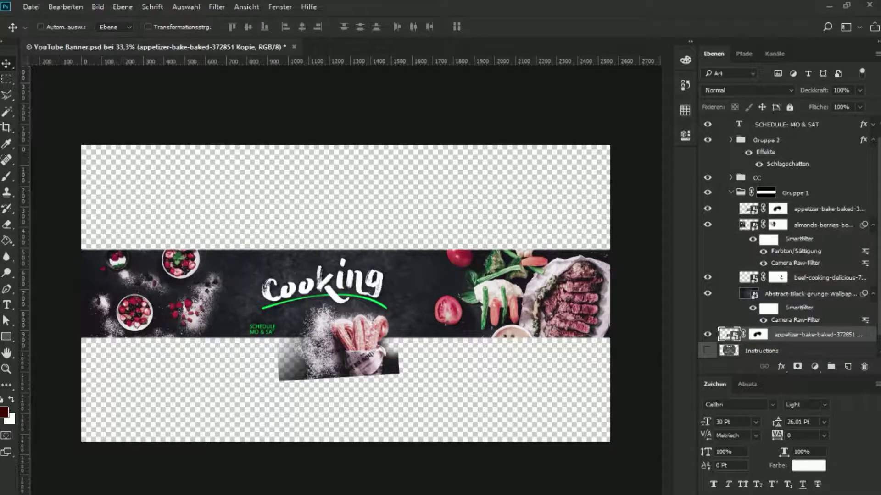
right_click(758, 334)
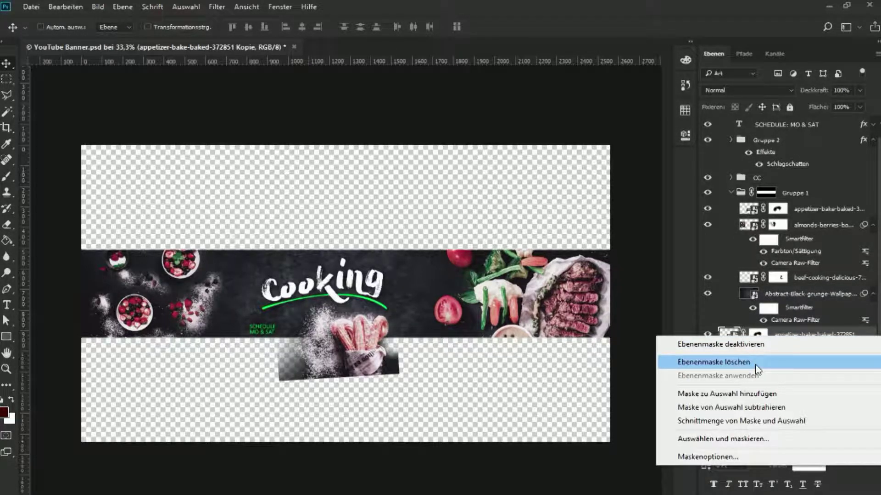
left_click(713, 362)
key("Delete")
- Duplicate the beef photo below the grunge background and delete the copy's layer mask
left_click(803, 277)
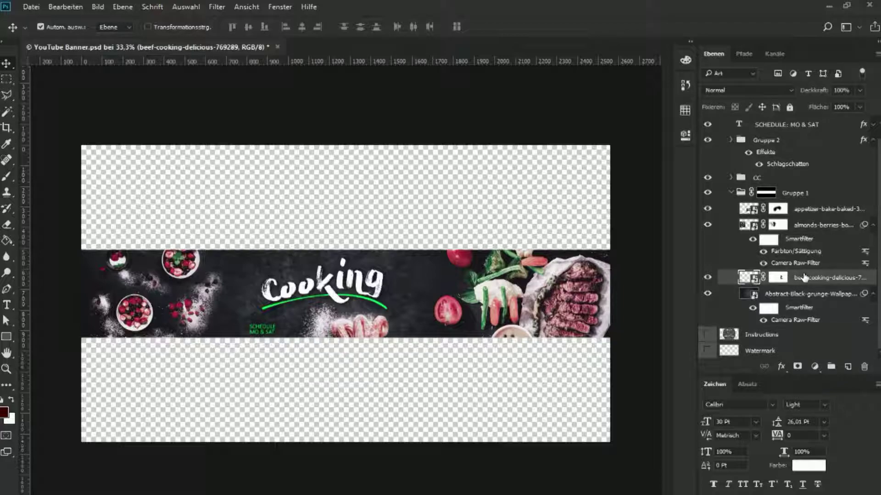
key("ctrl+j")
left_click_drag(804, 277, 748, 338)
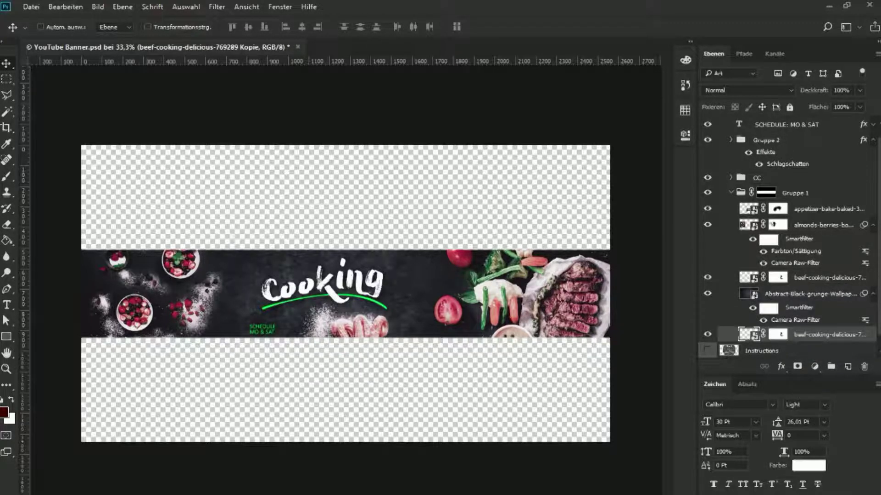
right_click(778, 335)
left_click(785, 375)
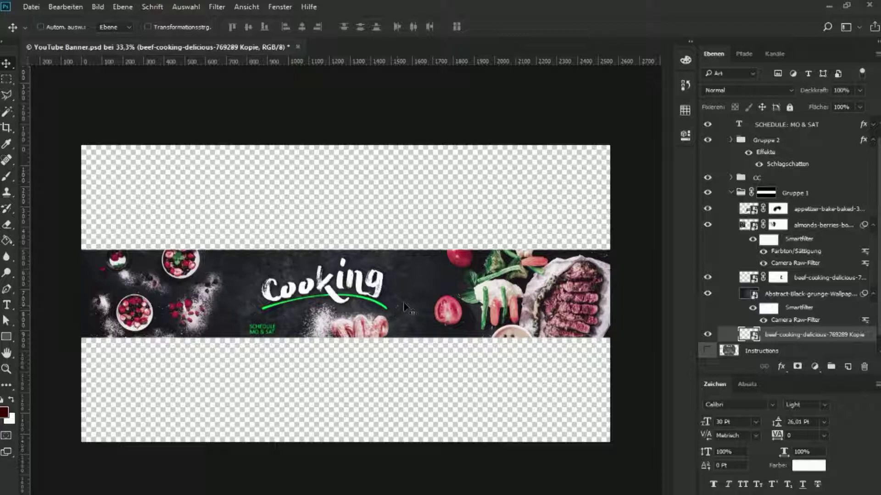
- Scale the beef copy up to about 158% and move it lower in the stack
left_click_drag(404, 306, 362, 280)
key("ctrl+minus")
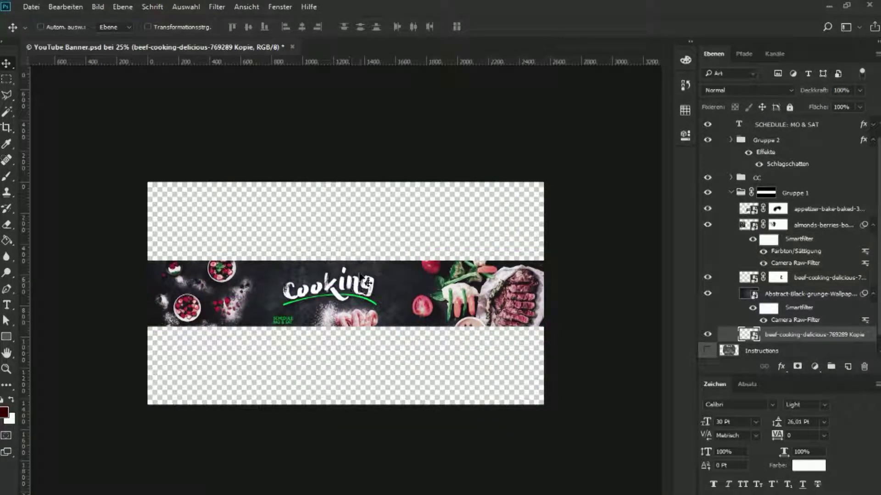
key("ctrl+t")
left_click_drag(403, 238, 579, 120)
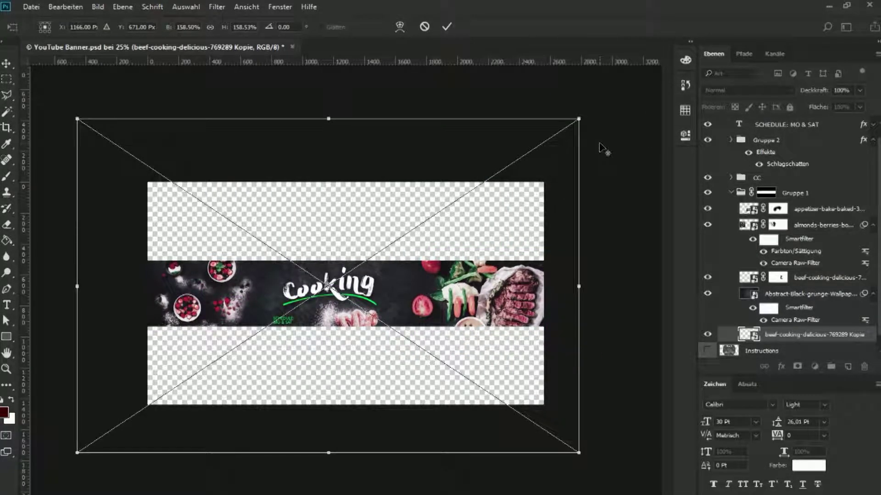
key("Return")
left_click_drag(760, 330, 757, 346)
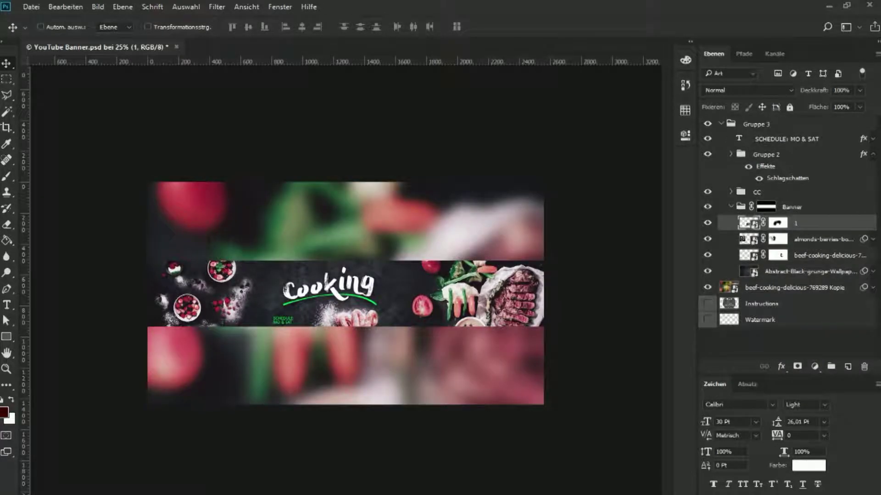
- Rename the almonds, beef-cooking and grunge wallpaper layers to 2, 3 and BG
double_click(817, 238)
type("2")
key("Return")
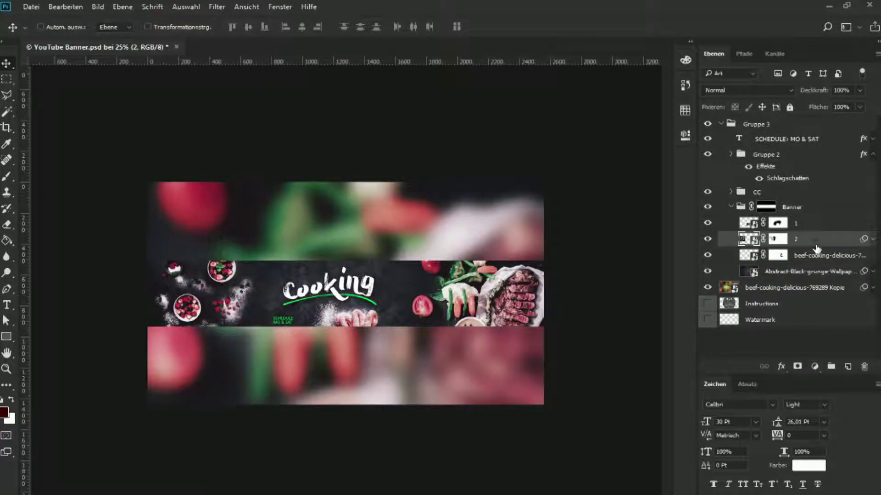
double_click(817, 256)
type("3")
double_click(813, 273)
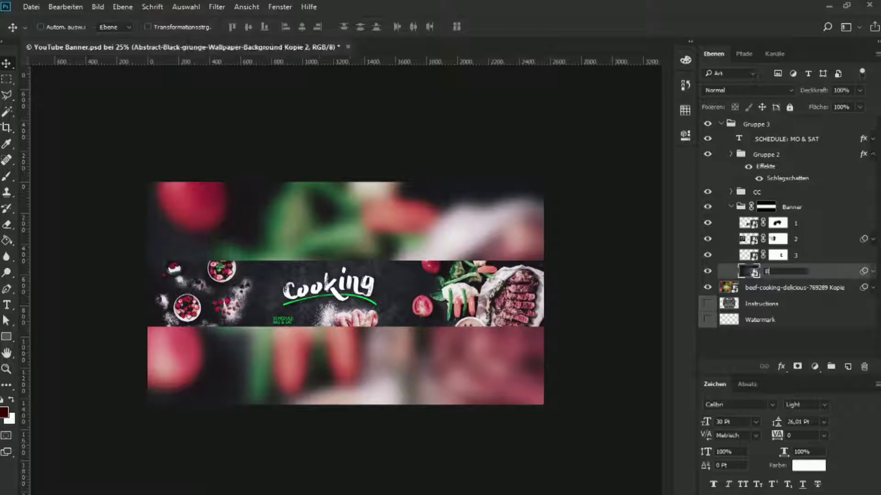
type("BG")
key("Return")
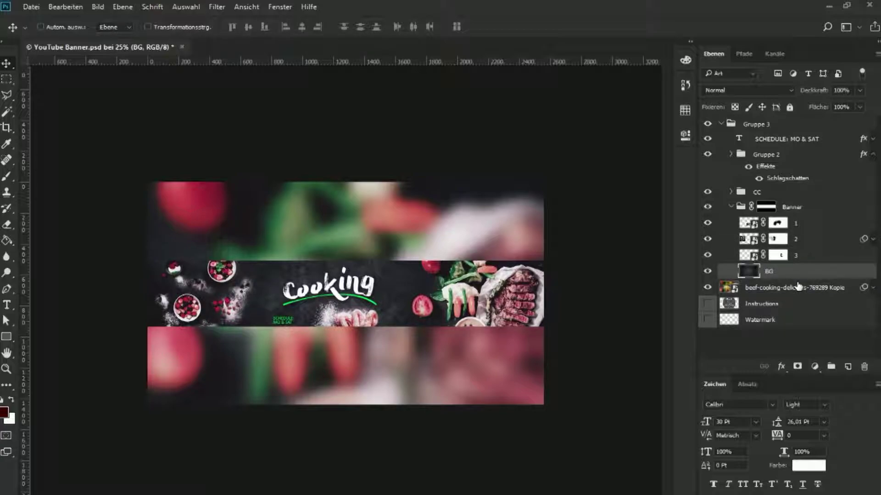
- Rename the beef background layer 'bg', put it in a group named BG, and collapse it
double_click(798, 286)
type("bg")
key("Return")
key("ctrl+g")
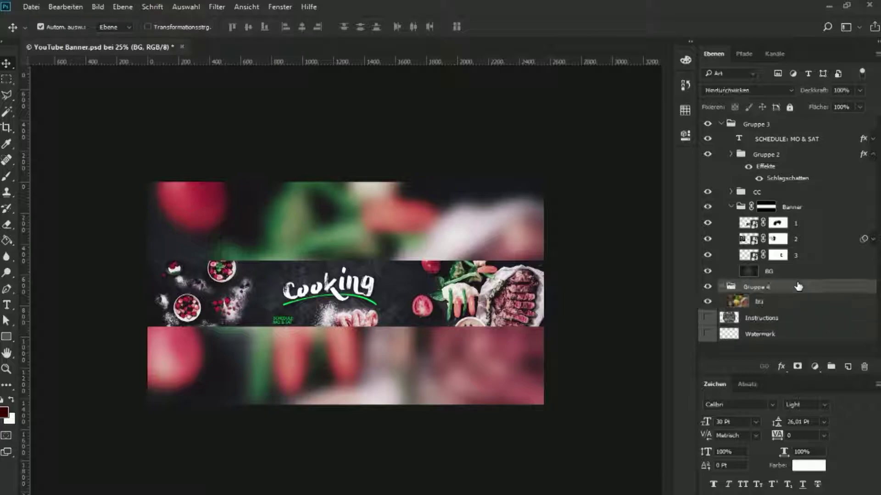
key("Return")
right_click(756, 287)
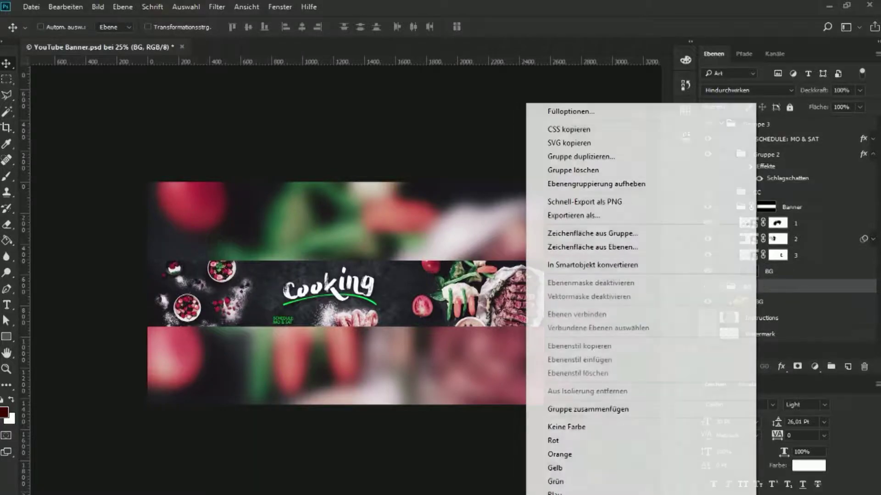
key("Escape")
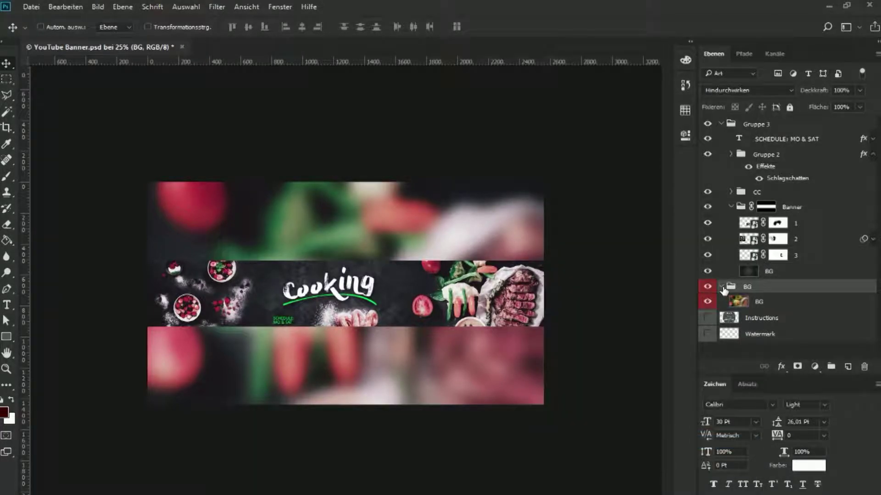
left_click(728, 286)
- Collapse the Banner group and give it a red label colour
left_click(730, 207)
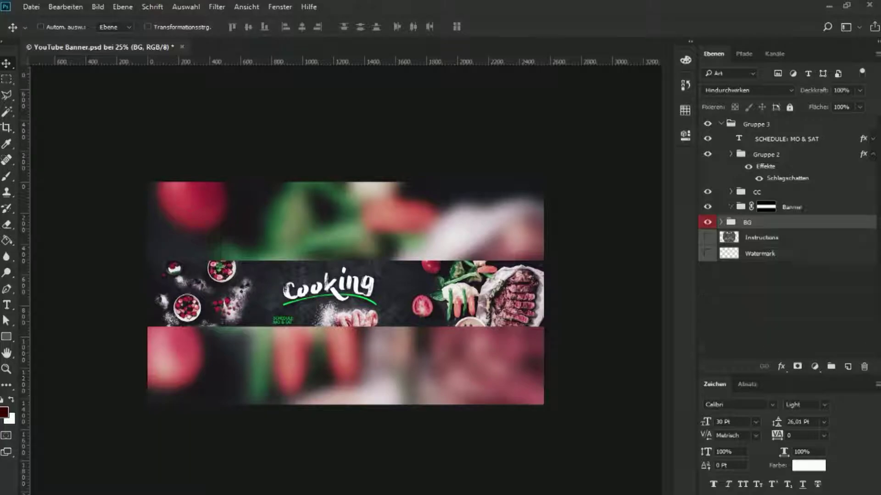
right_click(794, 207)
left_click(615, 427)
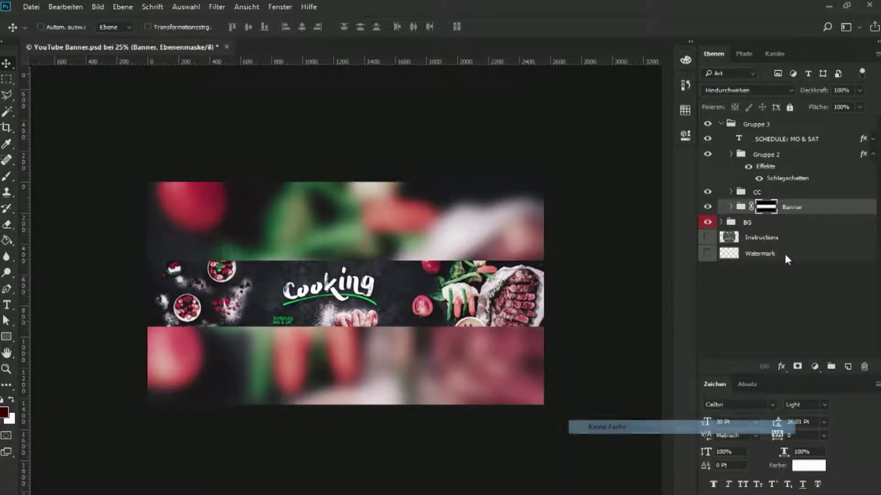
right_click(791, 206)
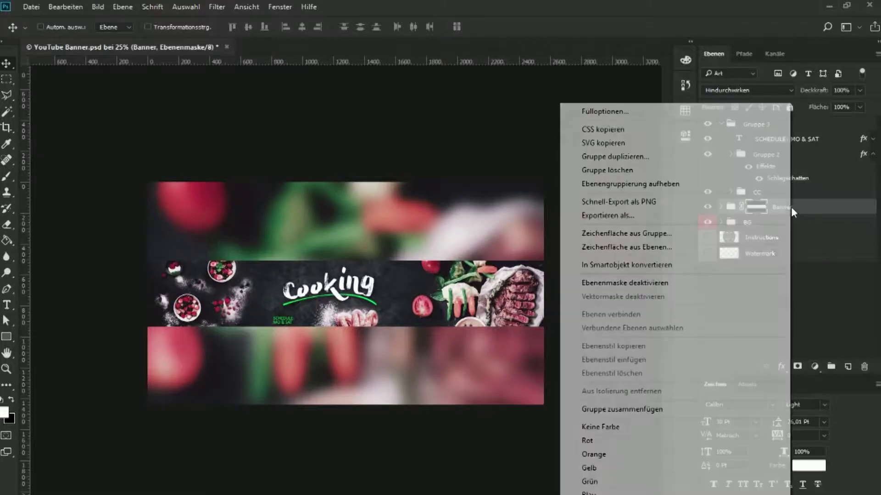
left_click(617, 441)
left_click(708, 207)
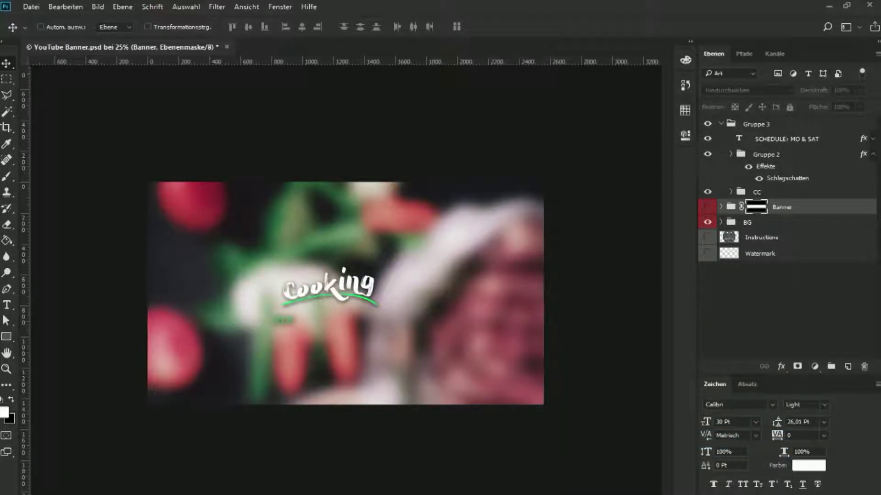
left_click(707, 207)
- Give the CC group a blue label colour
left_click(765, 191)
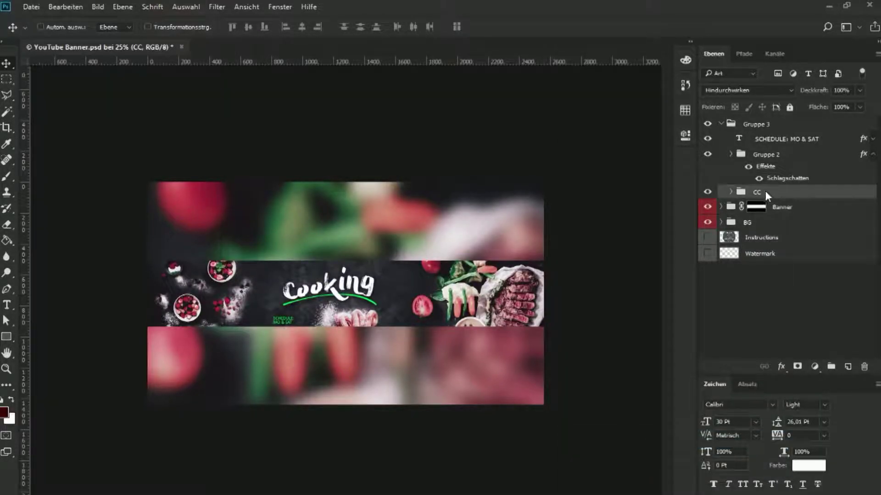
right_click(765, 191)
left_click(592, 492)
- Group Gruppe 2 and the SCHEDULE text into a green-labelled Text group above CC
left_click(767, 155)
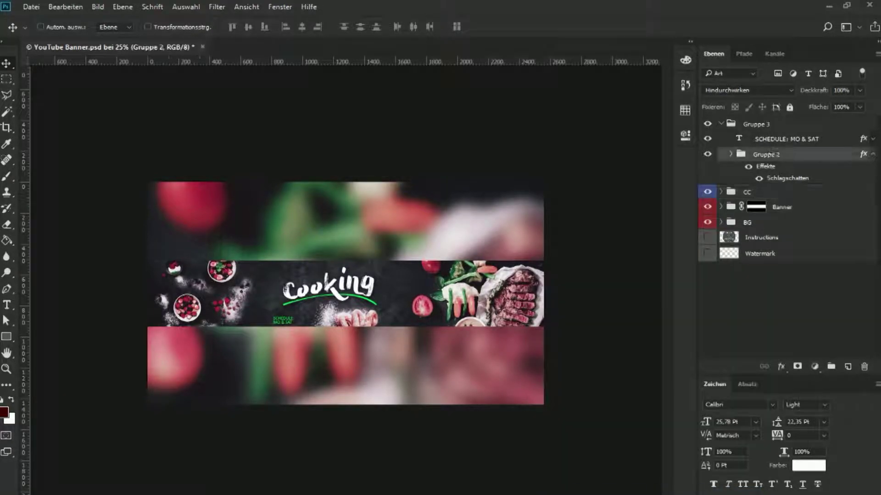
left_click(780, 139, "shift")
key("ctrl+g")
mouse_move(766, 138)
left_mouse_down()
mouse_move(770, 148)
mouse_move(756, 126)
left_mouse_up()
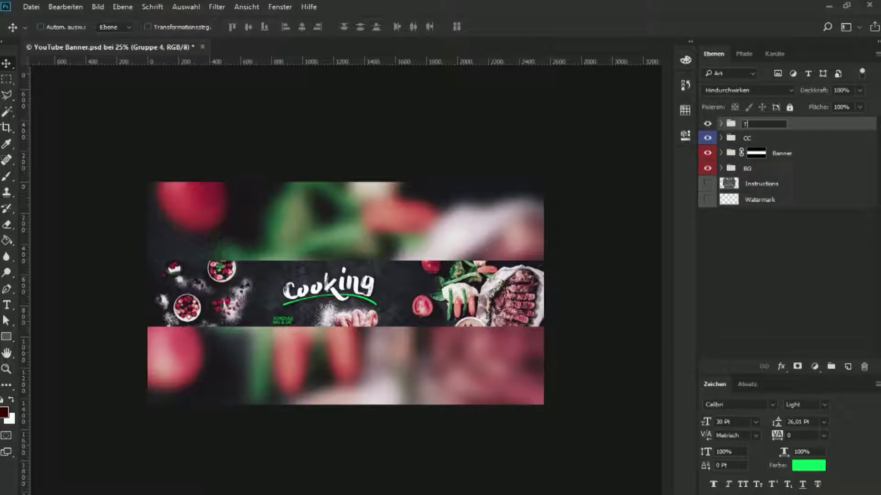
right_click(756, 126)
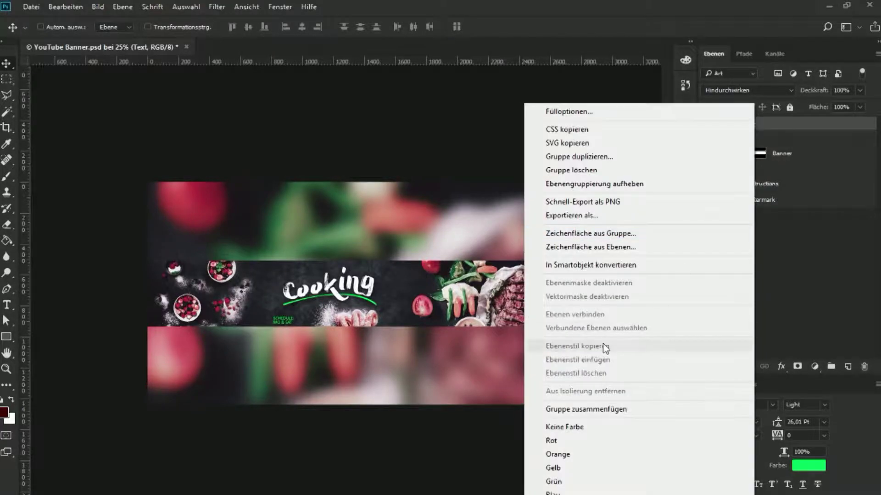
left_click(568, 475)
- Delete the layer masks from Color Lookup 3 and Dynamik 1
right_click(768, 188)
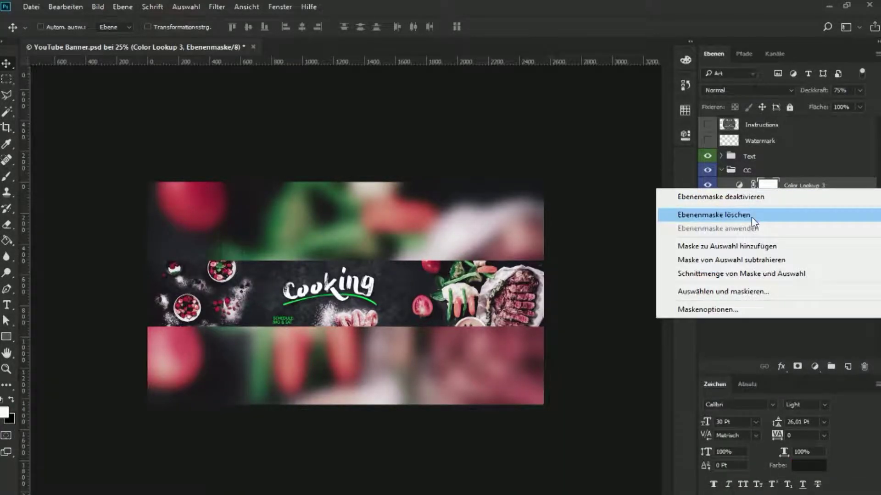
left_click(751, 216)
right_click(767, 203)
left_click(759, 230)
- Delete the layer masks from Color Lookup 2, Fotofilter 1, Helligkeit/Kontrast 1 and Color Lookup 1
right_click(767, 218)
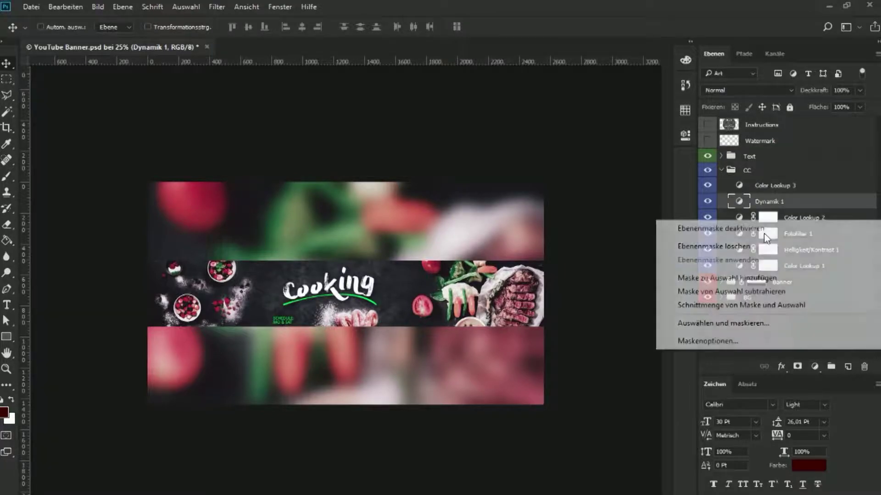
left_click(753, 245)
right_click(771, 237)
left_click(729, 262)
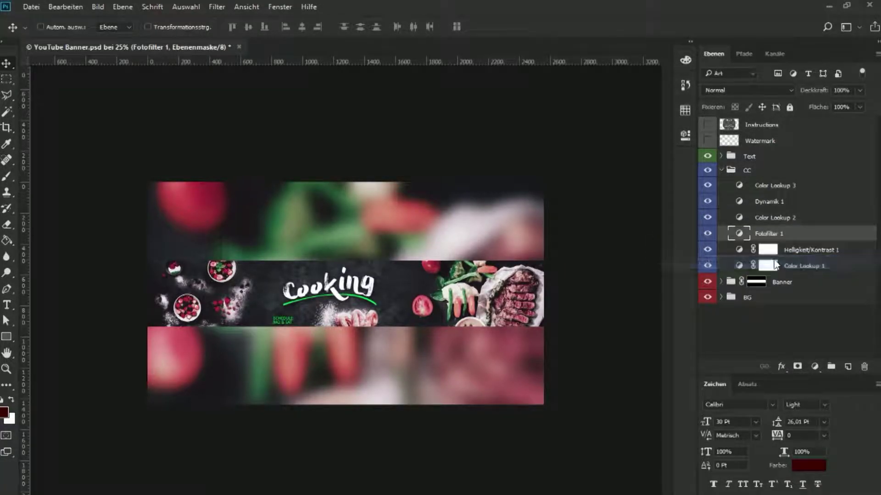
right_click(767, 250)
left_click(733, 277)
right_click(768, 266)
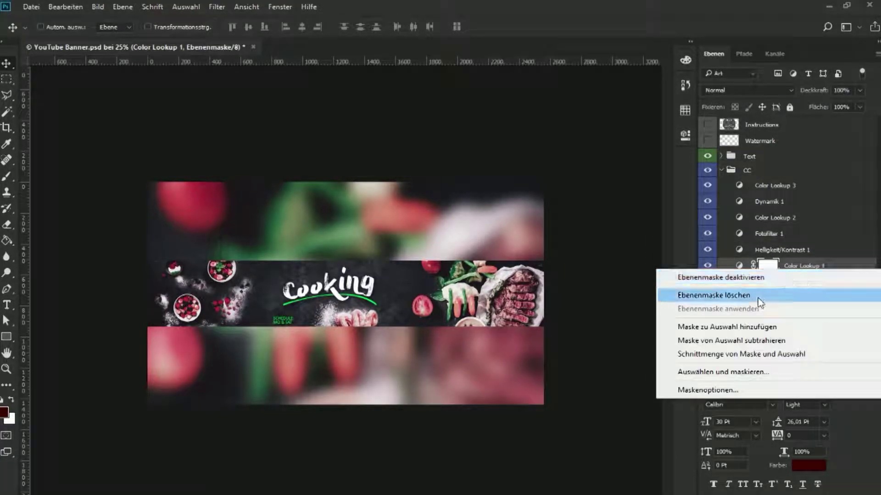
left_click(716, 293)
- Rename the adjustment layers Contrast, Filter and Dynamics, then collapse CC and expand Text
double_click(782, 250)
type("Contrast")
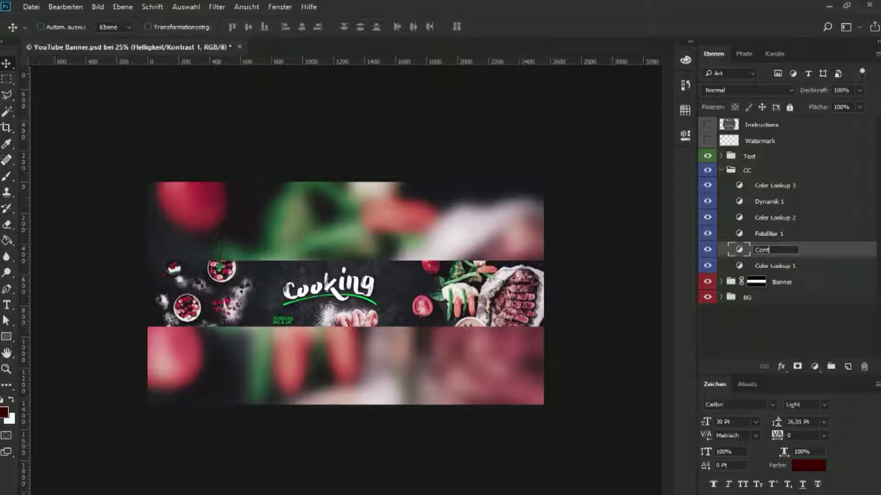
double_click(759, 233)
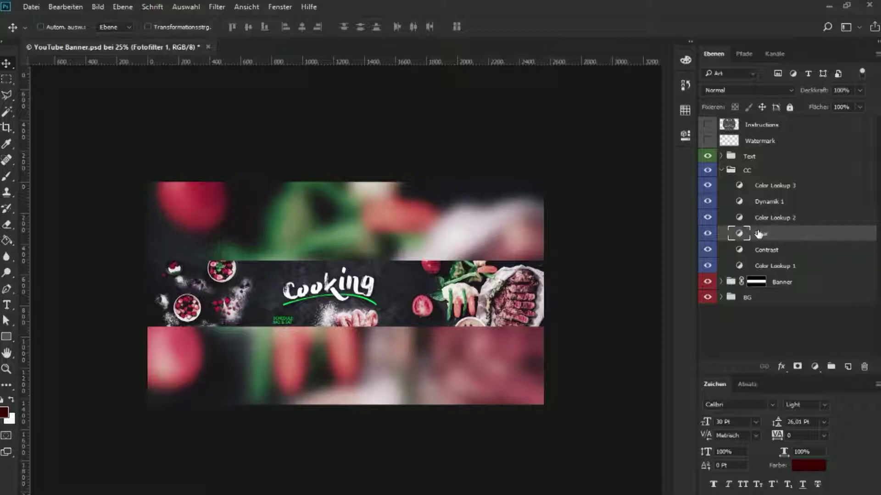
double_click(770, 202)
type("D")
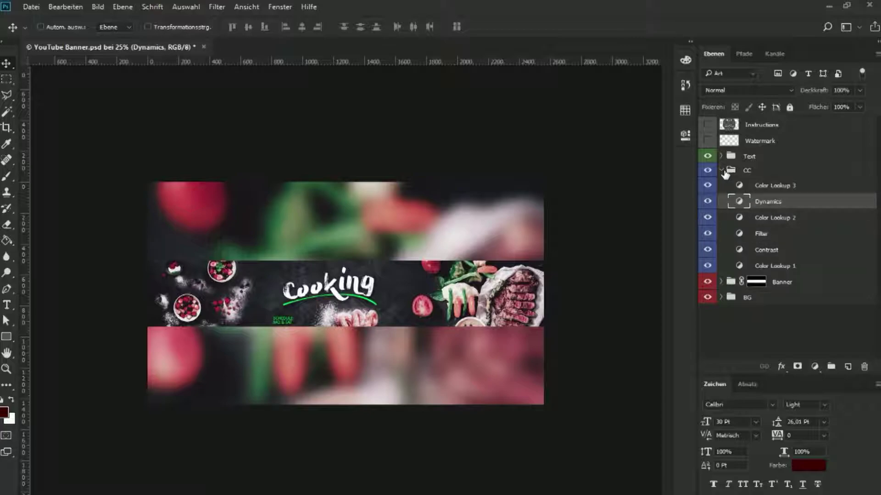
left_click(722, 170)
left_click(722, 156)
- Move Gruppe 2 above the SCHEDULE layer and rename SCHEDULE to 'Your Schedule'
left_click_drag(767, 190, 768, 176)
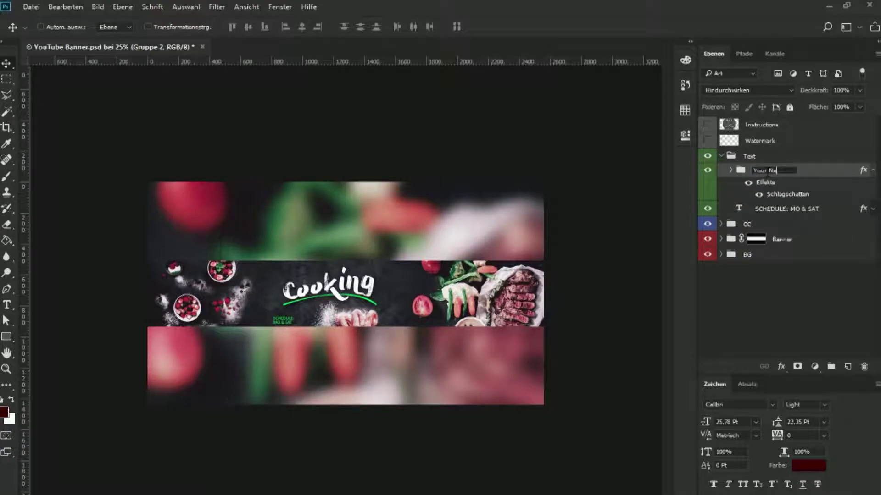
left_click(874, 171)
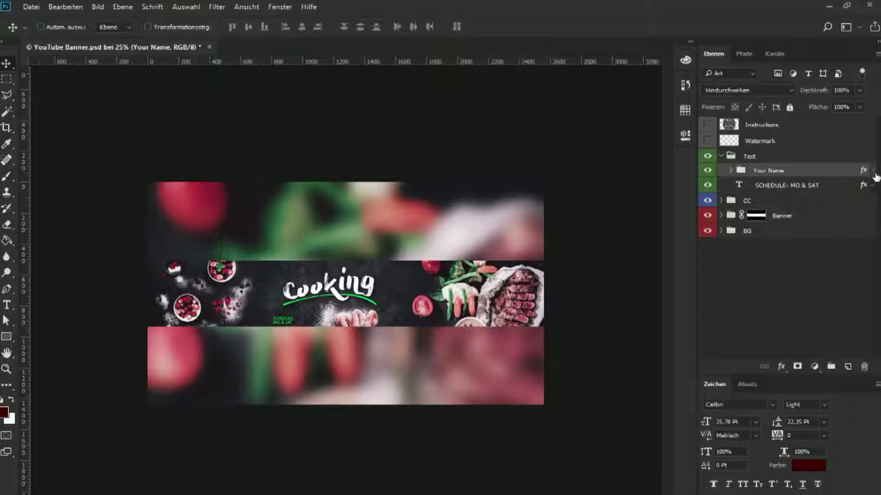
double_click(776, 185)
type("Your Schedule")
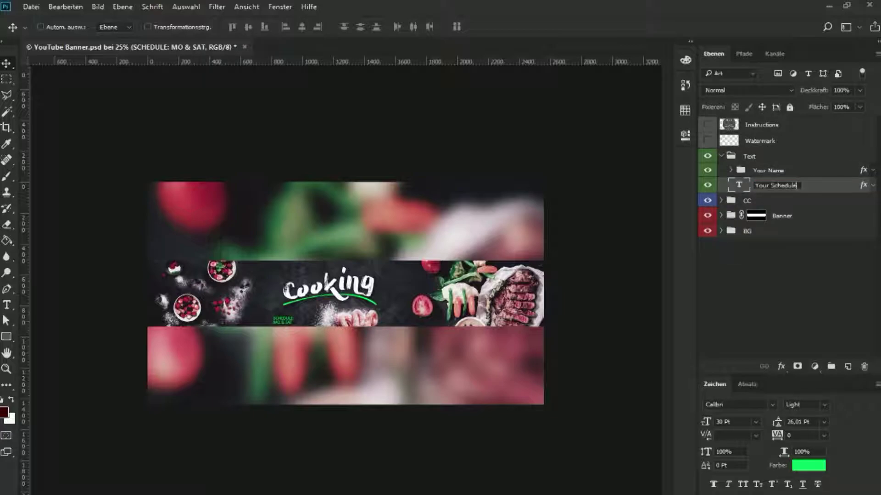
key("Return")
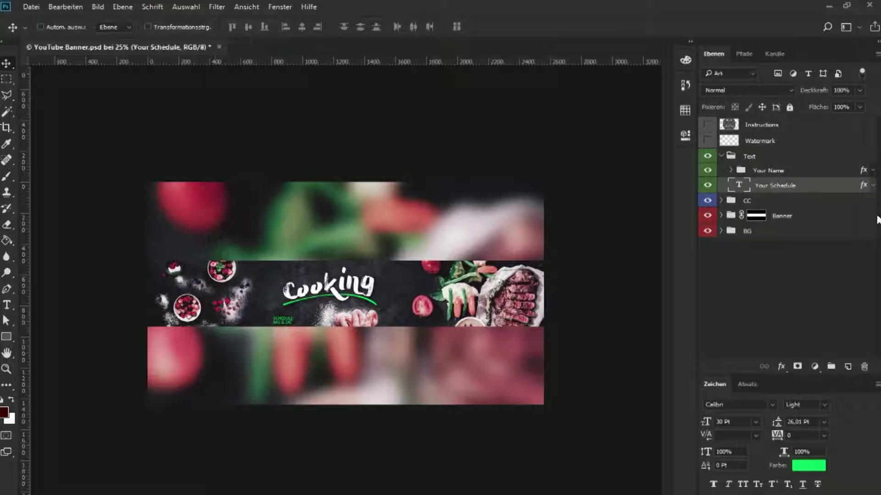
- Rename the Cooking text layer to 'Your Name' and begin renaming Rechteck 1
left_click(731, 170)
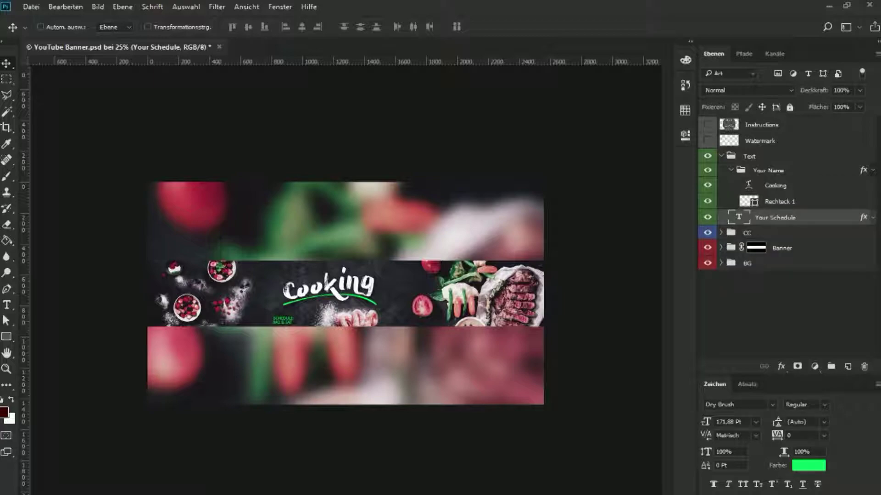
double_click(776, 185)
type("Your Name")
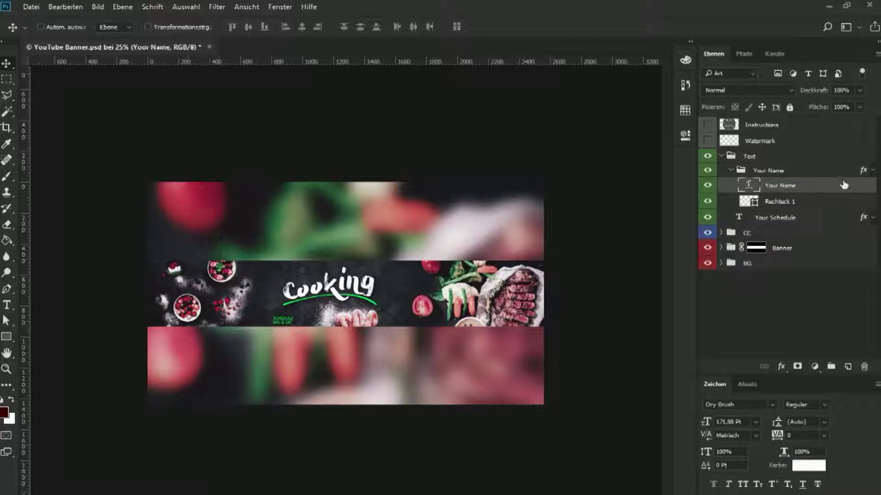
double_click(775, 202)
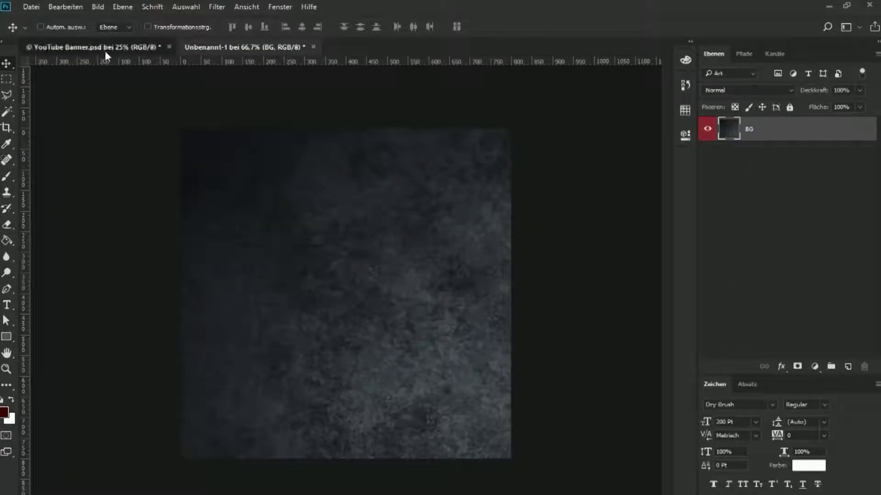
- Copy the banner's churros image (layer 2) into the square document and resize it
left_click(104, 50)
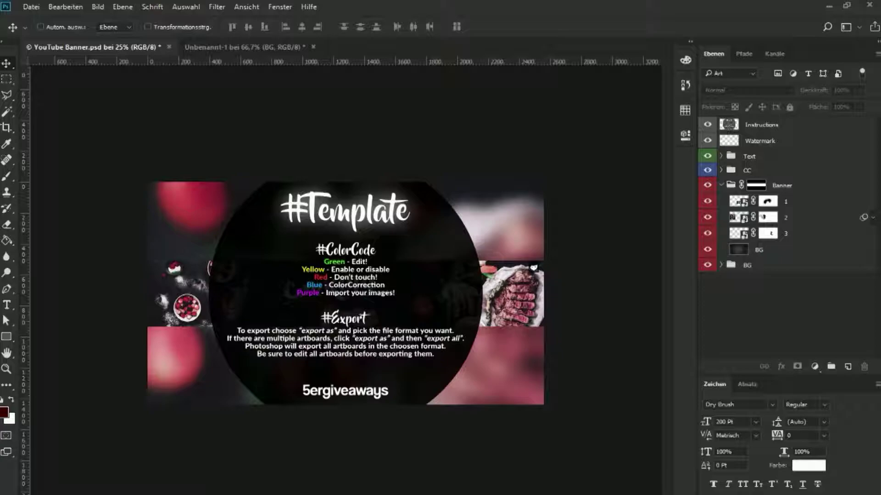
left_click(807, 217)
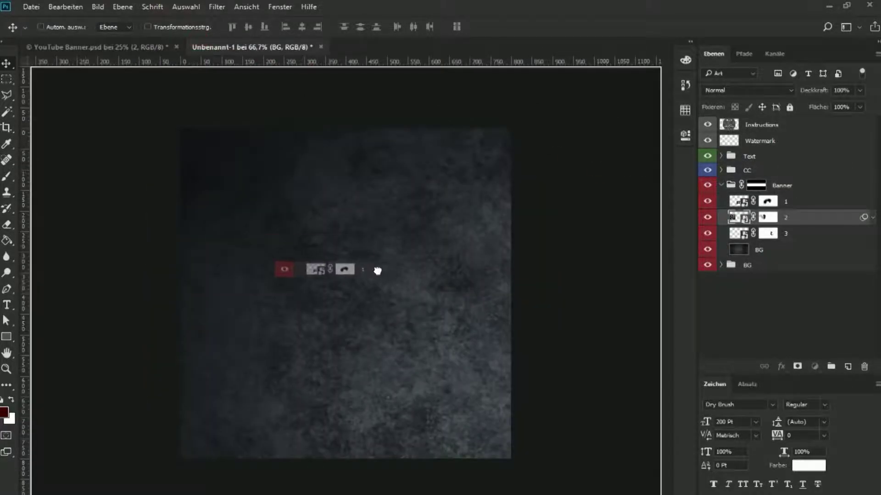
mouse_move(789, 218)
left_mouse_down()
mouse_move(407, 271)
mouse_move(438, 417)
mouse_move(515, 481)
left_mouse_up()
key("ctrl+t")
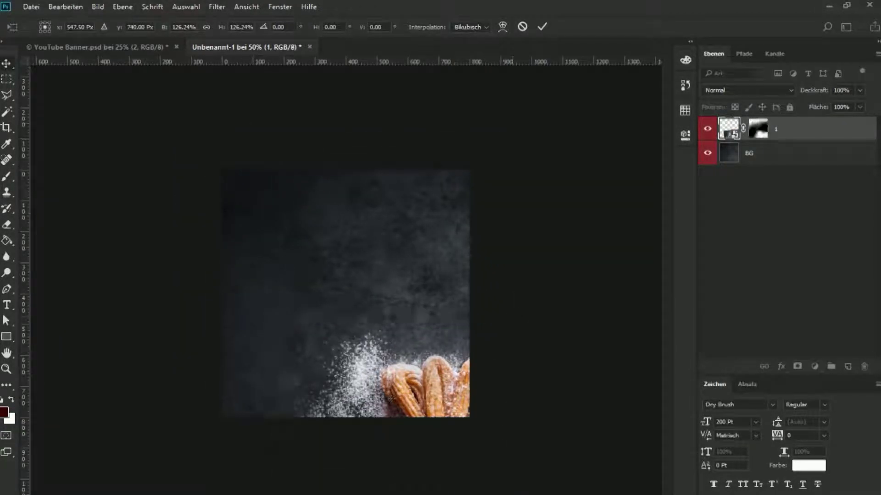
key("Return")
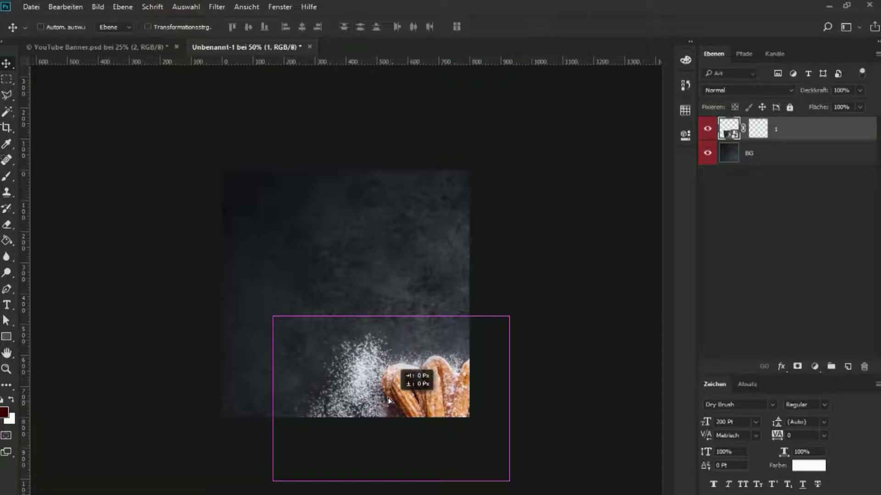
- Copy the vegetable photo (layer 3), flip it horizontally, and enlarge it at the top-left
left_click(109, 47)
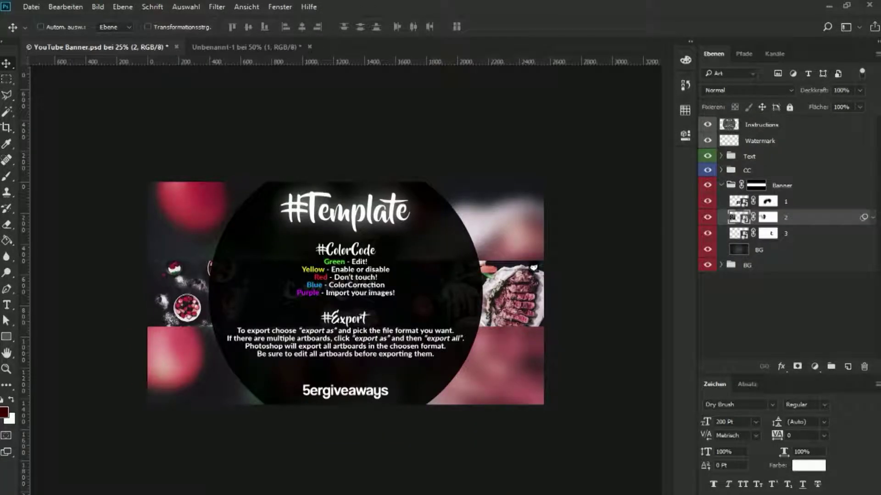
mouse_move(780, 234)
left_mouse_down()
mouse_move(303, 179)
mouse_move(454, 289)
left_mouse_up()
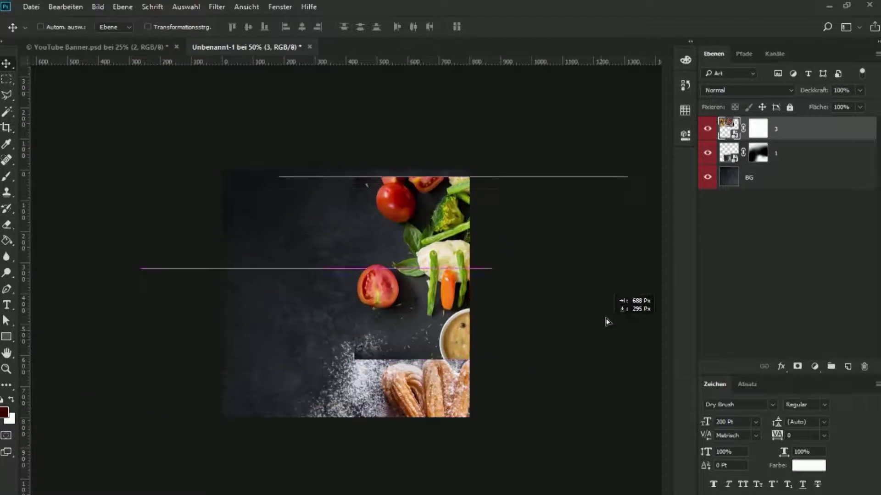
left_click(66, 7)
mouse_move(81, 271)
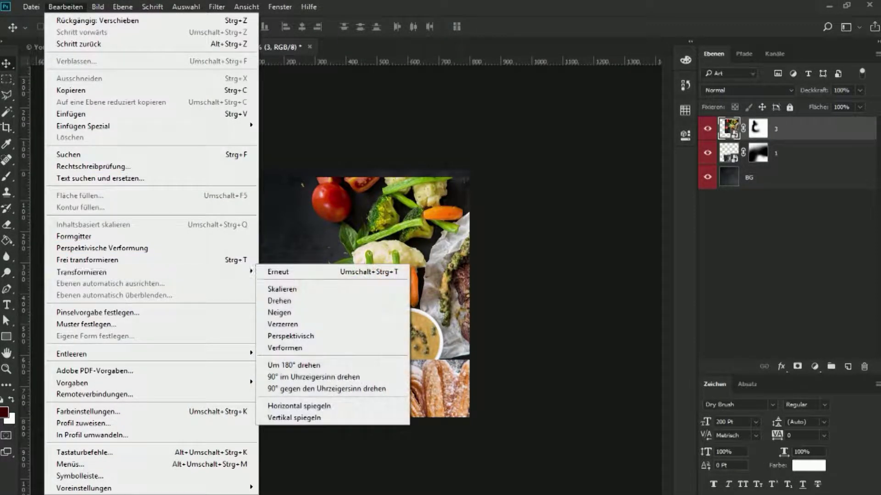
left_click(298, 406)
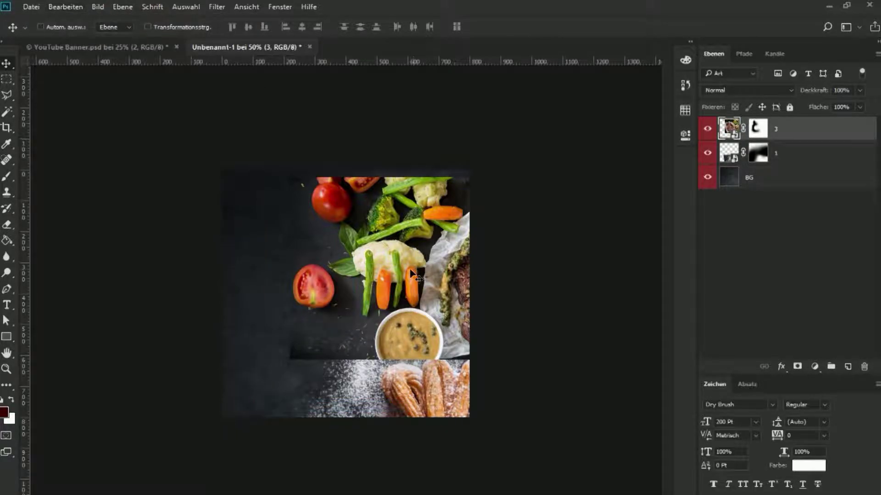
left_click_drag(293, 276, 91, 348)
key("ctrl+t")
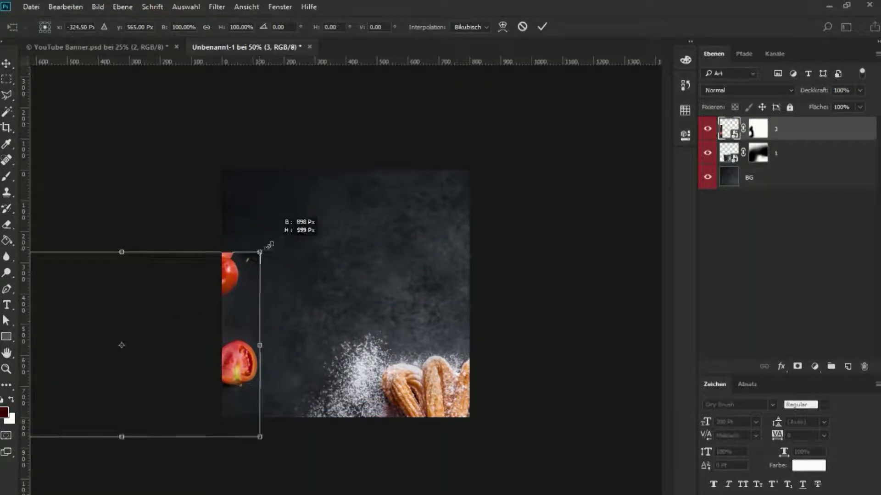
left_click_drag(271, 246, 284, 221)
left_click_drag(124, 298, 116, 183)
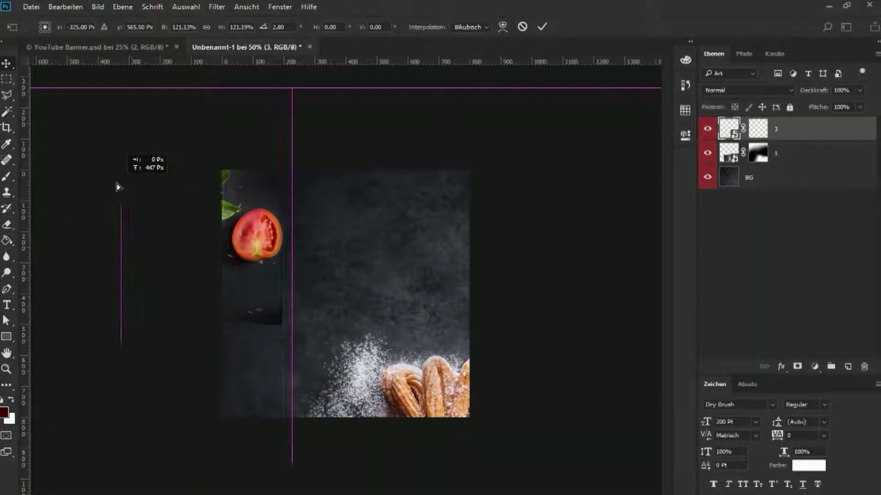
key("Return")
mouse_move(124, 139)
left_mouse_down()
mouse_move(133, 209)
mouse_move(137, 202)
left_mouse_up()
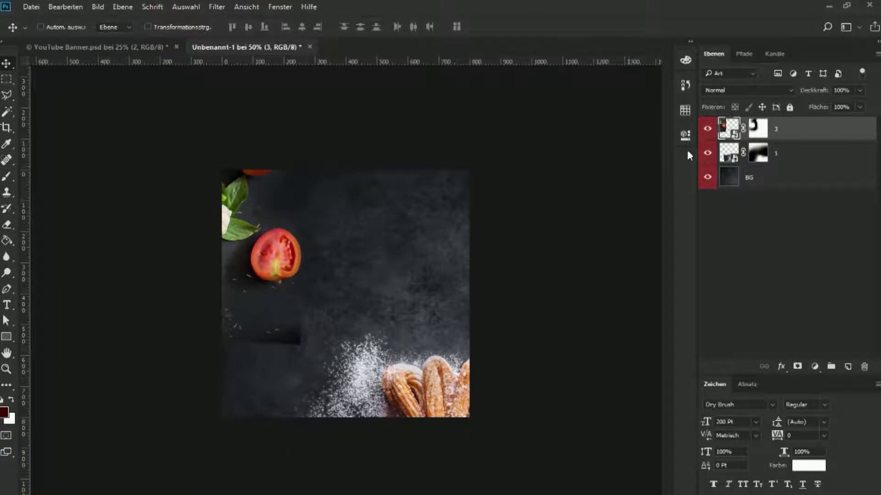
- Set up a 300 px black brush on layer 3's mask and nudge the tomato and basil left and down
left_click(756, 128)
key("b")
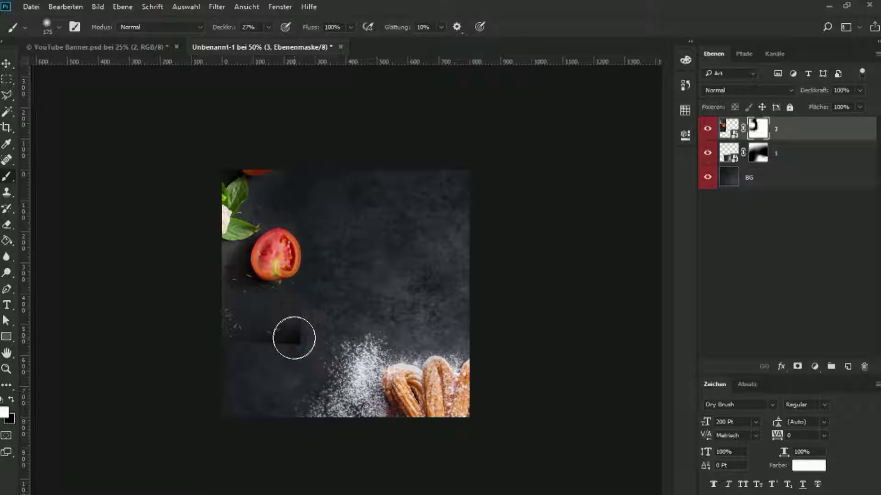
key("x")
key("bracketright")
key("bracketright")
key("bracketright")
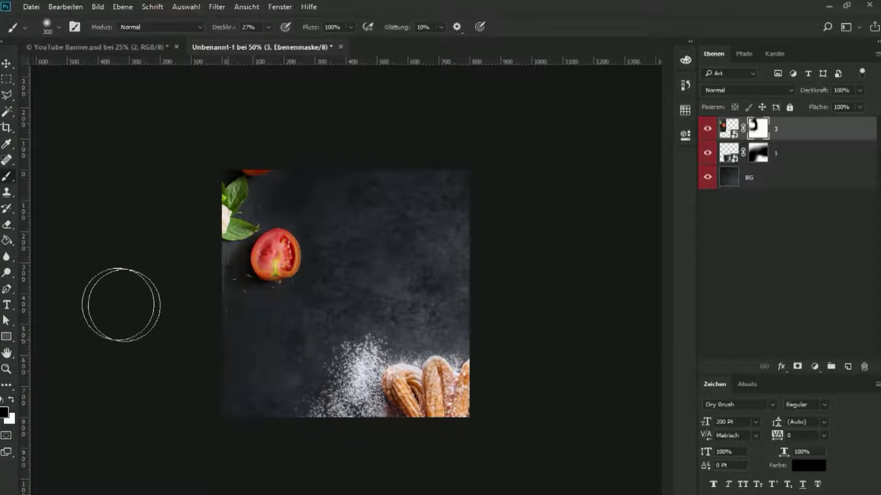
left_click(6, 63)
left_click_drag(232, 221, 219, 250)
- Copy the banner's CC colour-correction group into the square image
left_click(139, 46)
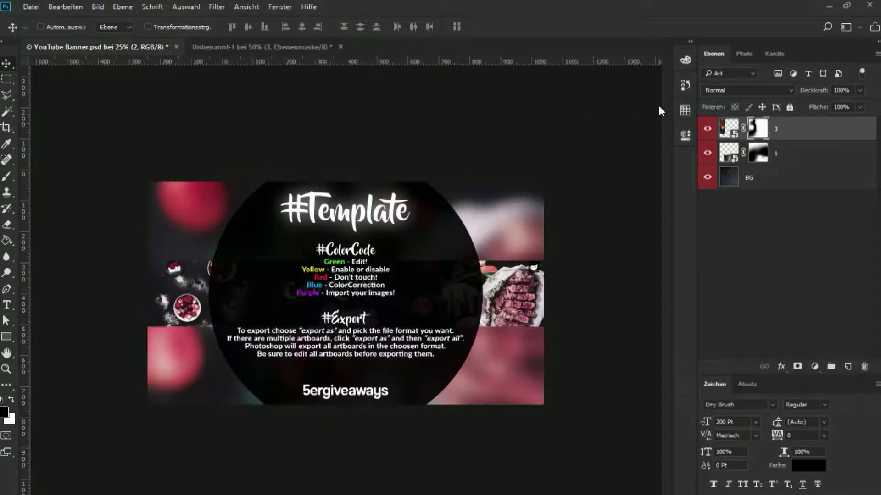
left_click(721, 186)
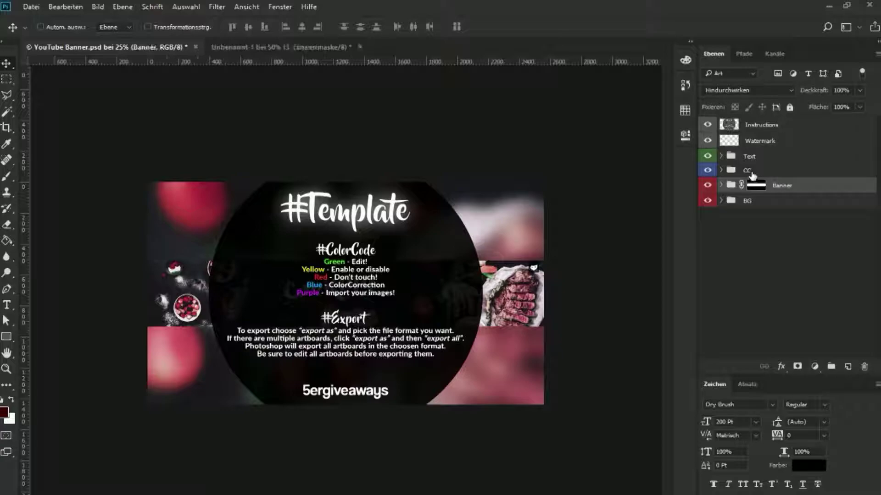
left_click(762, 170)
left_click_drag(257, 47, 306, 257)
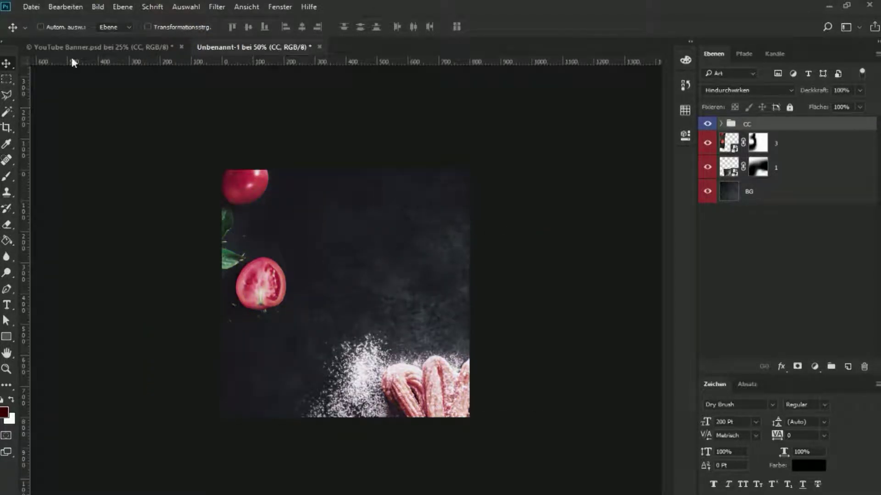
key("ctrl+Tab")
- Copy the Your Name group with the Cooking title, then collapse the groups and deselect
left_click(762, 157)
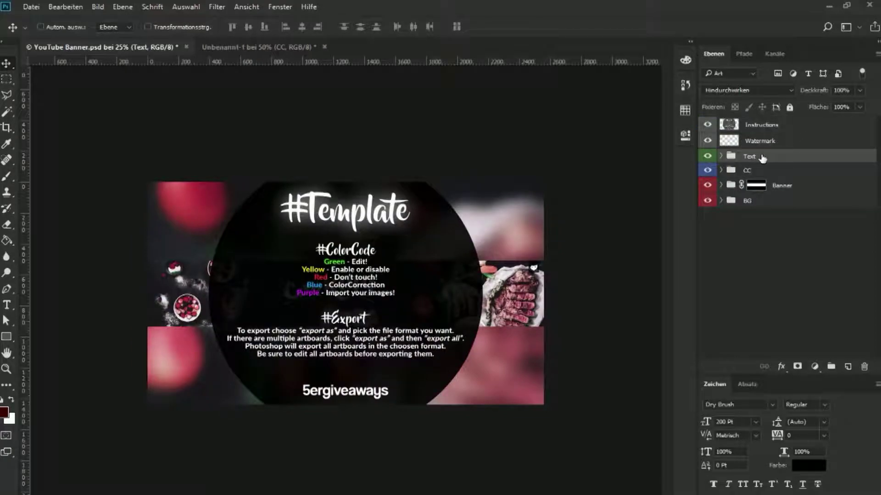
left_click(721, 156)
mouse_move(768, 171)
left_mouse_down()
mouse_move(369, 275)
mouse_move(362, 257)
left_mouse_up()
left_click(720, 138)
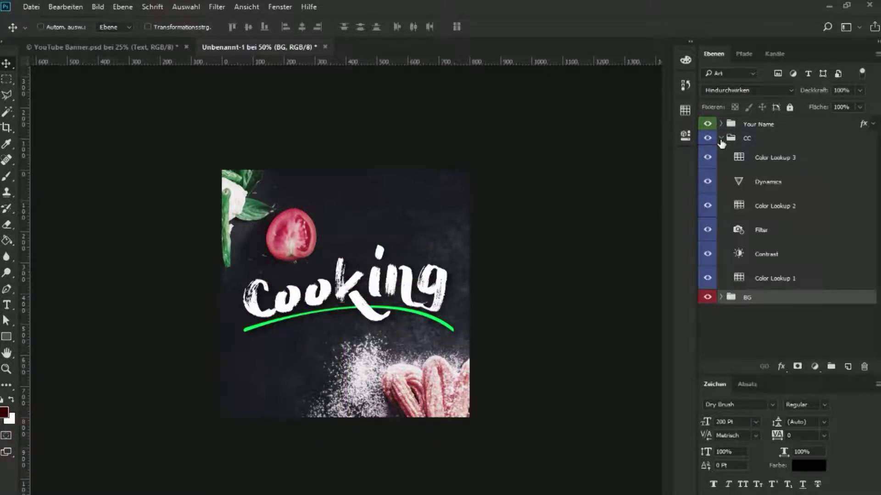
left_click(721, 124)
left_click(721, 124)
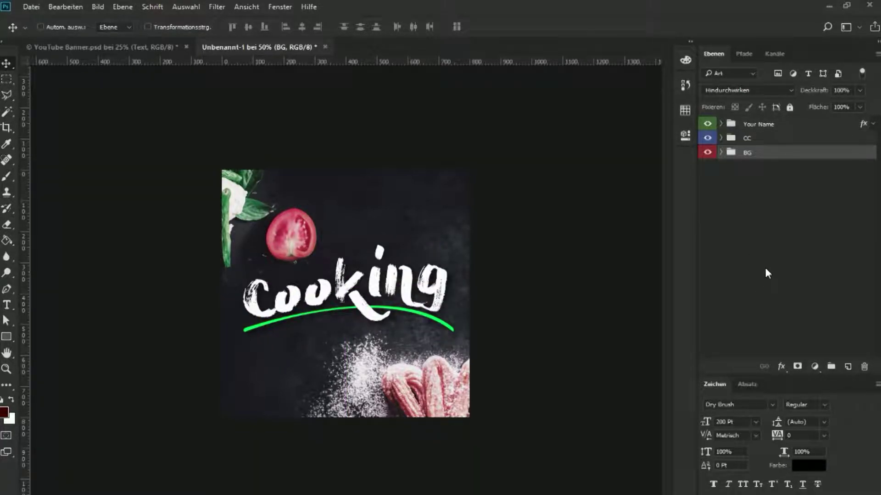
left_click(765, 268)
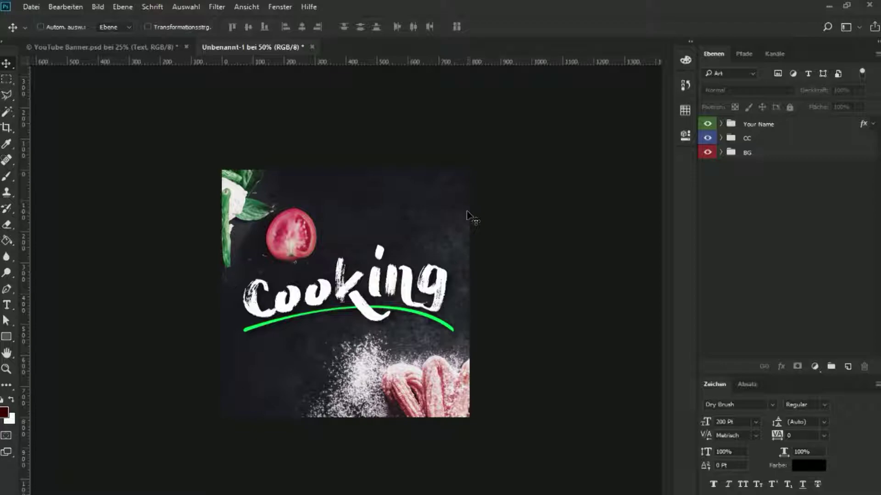
left_click(163, 53)
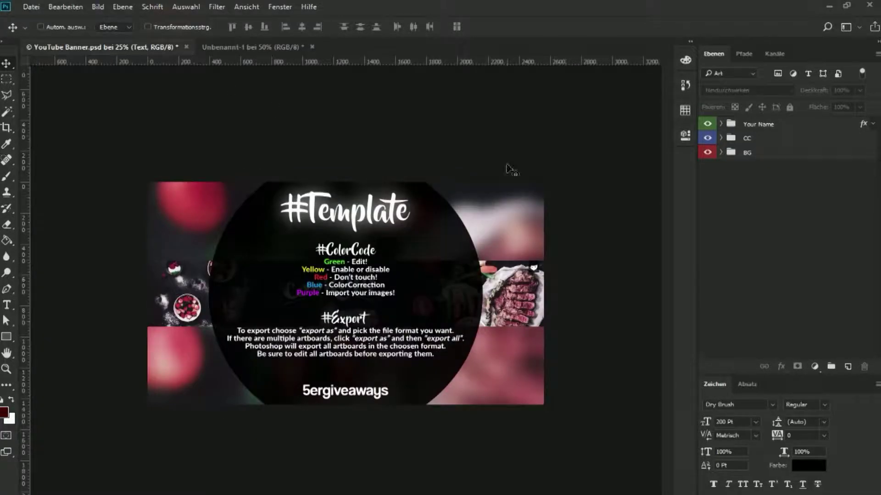
left_click(778, 248)
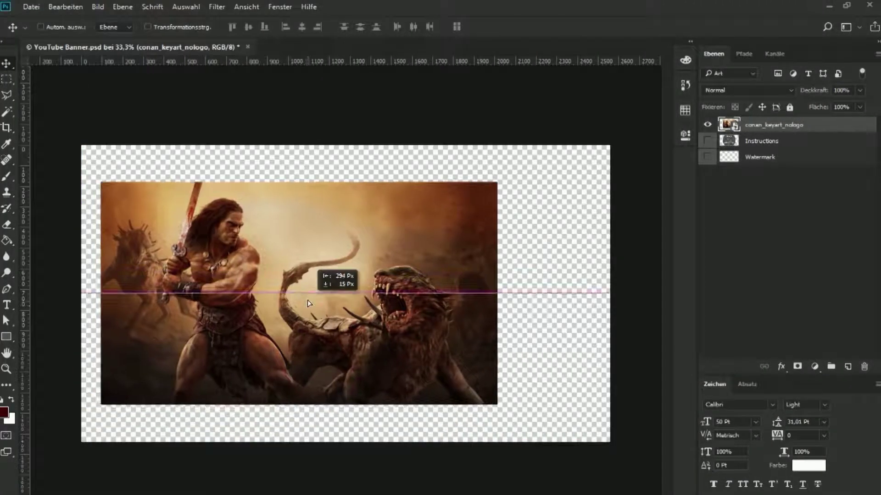
- Group the conan_keyart_nologo image and mask Gruppe 1 to the banner's middle strip between the guides
left_click_drag(308, 300, 311, 299)
key("ctrl+g")
left_click(9, 78)
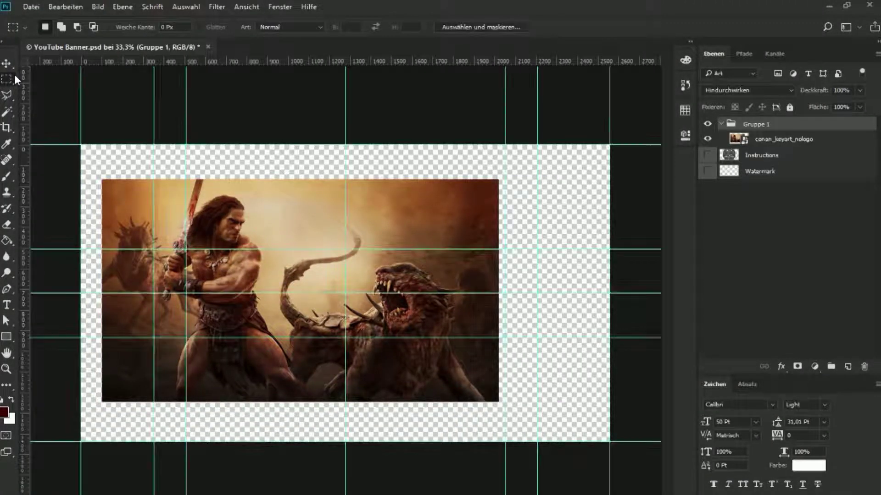
key("ctrl+semicolon")
mouse_move(81, 145)
left_mouse_down()
mouse_move(654, 229)
mouse_move(669, 249)
left_mouse_up()
mouse_move(639, 441)
left_mouse_down()
mouse_move(134, 373)
mouse_move(81, 338)
left_mouse_up()
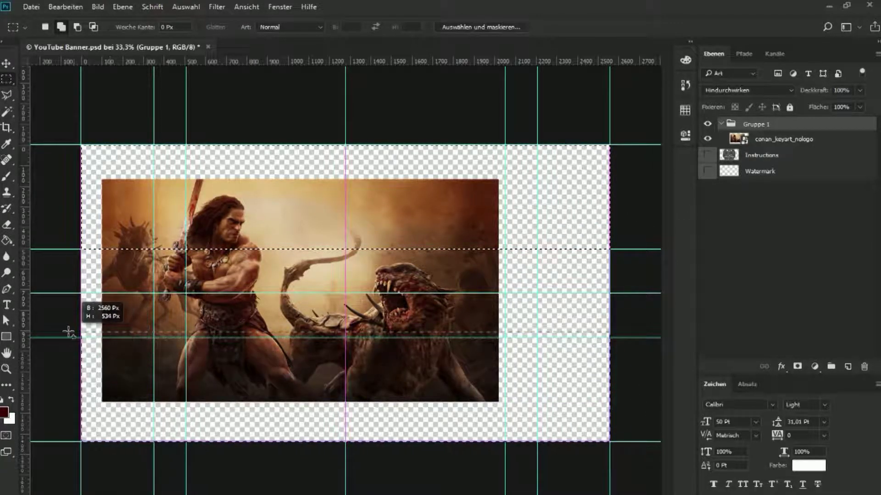
right_click(291, 266)
left_click(344, 290)
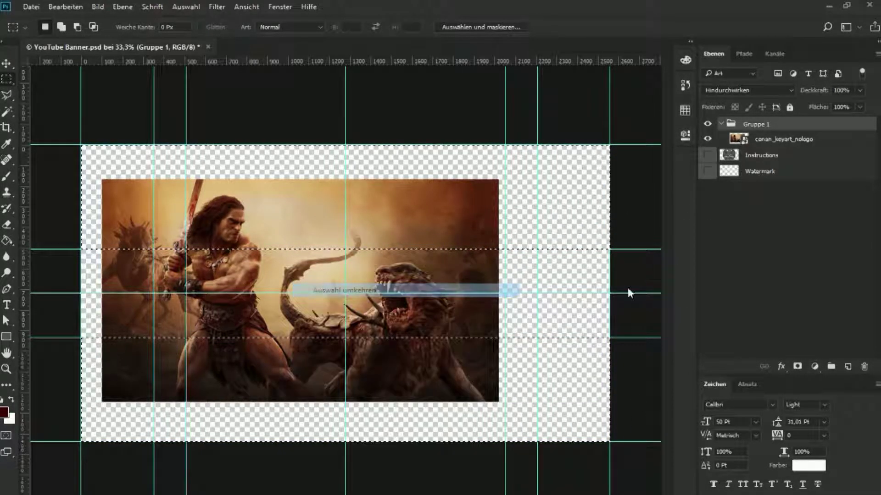
left_click(797, 367)
key("ctrl+semicolon")
- Enlarge the image to about 123% and move it down within the strip
key("v")
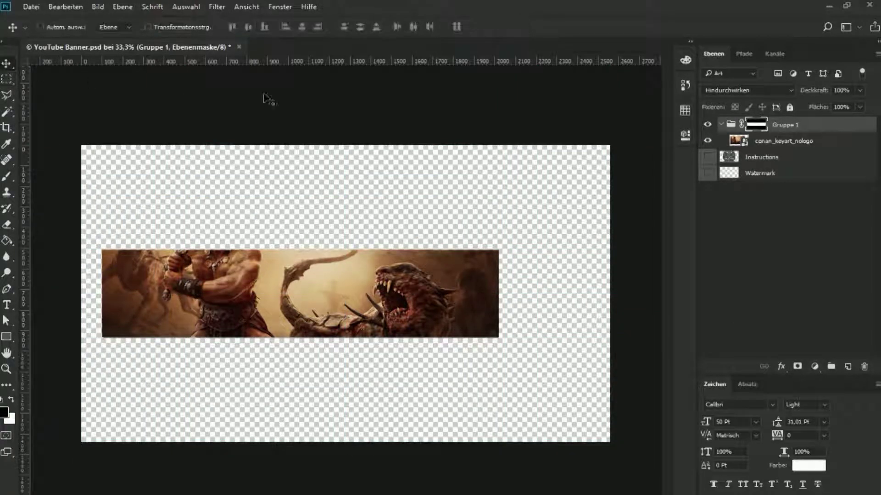
left_click_drag(301, 288, 272, 310)
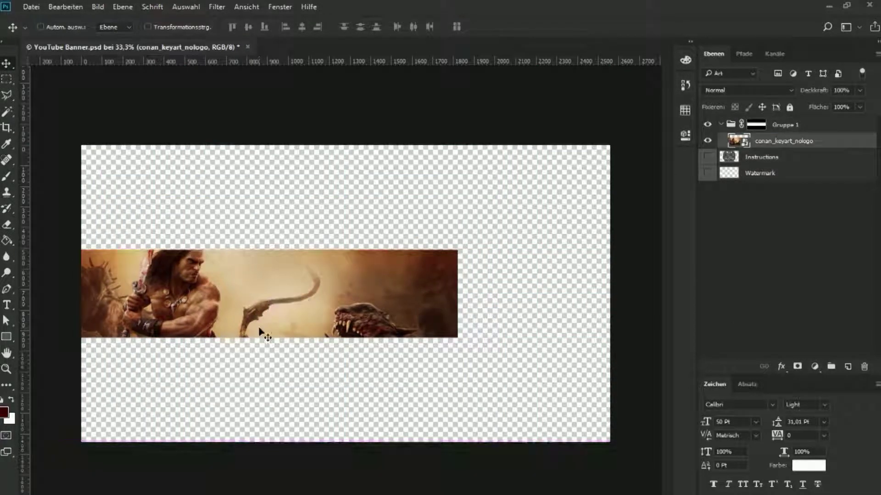
key("ctrl+t")
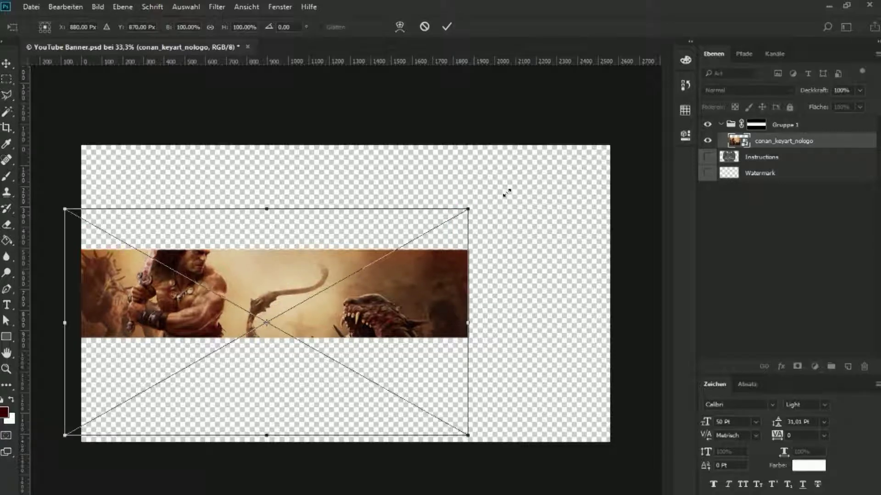
left_click_drag(461, 214, 551, 163)
key("Return")
left_click_drag(422, 304, 421, 329)
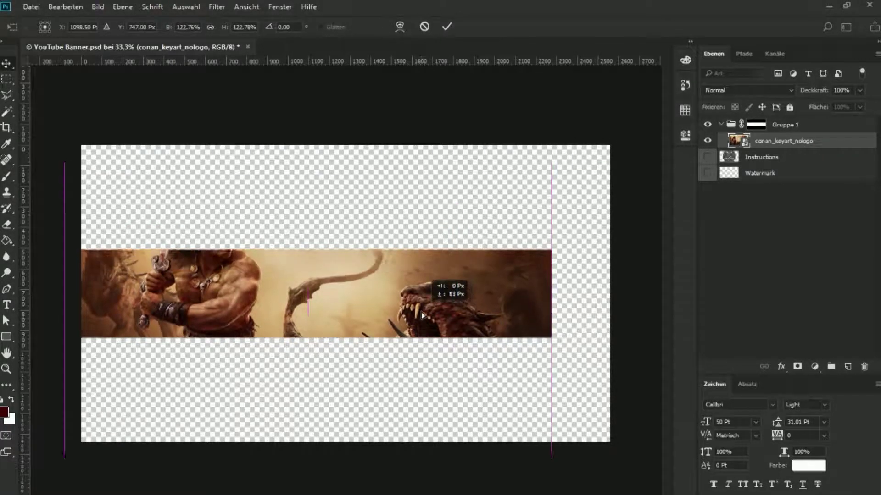
left_click_drag(420, 327, 421, 326)
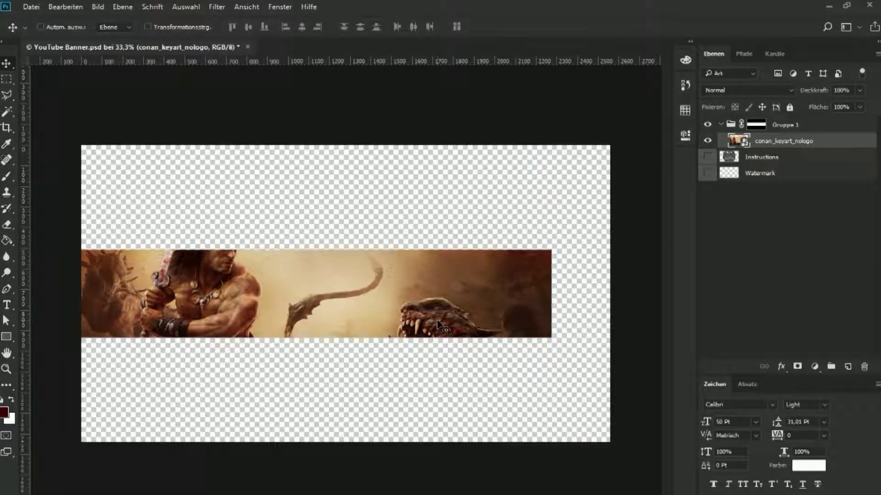
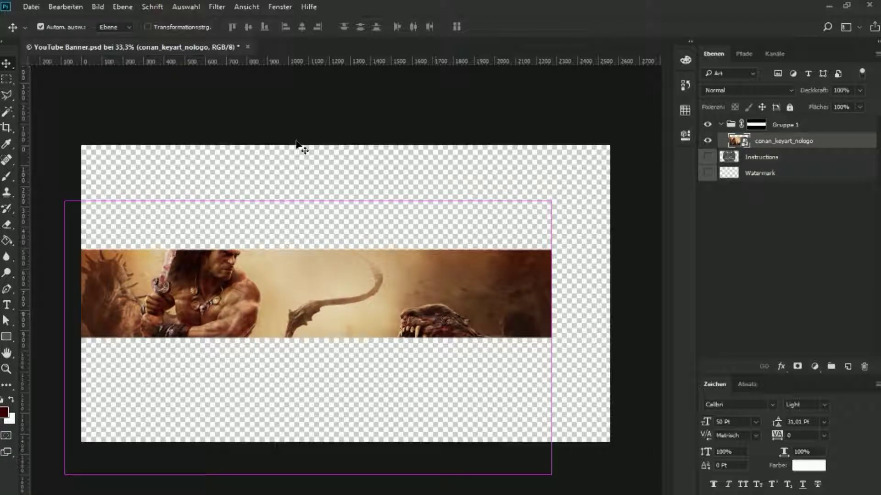
- Duplicate conan_keyart_nologo and shift the copy right toward the strip's end
key("ctrl+j")
left_click(66, 6)
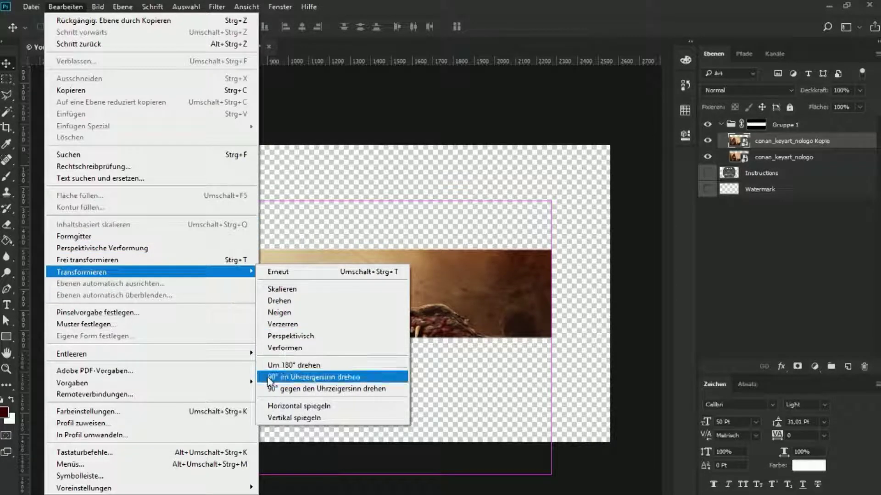
left_click(360, 367)
left_click_drag(219, 317, 569, 279)
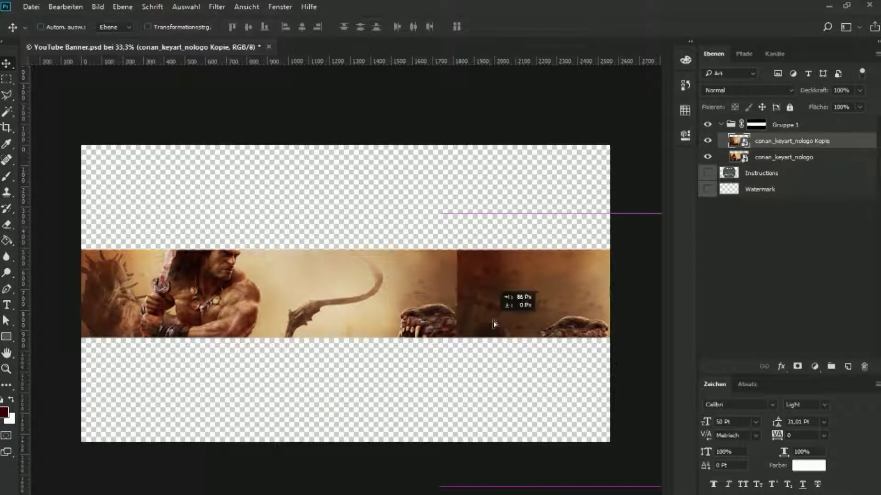
key("g")
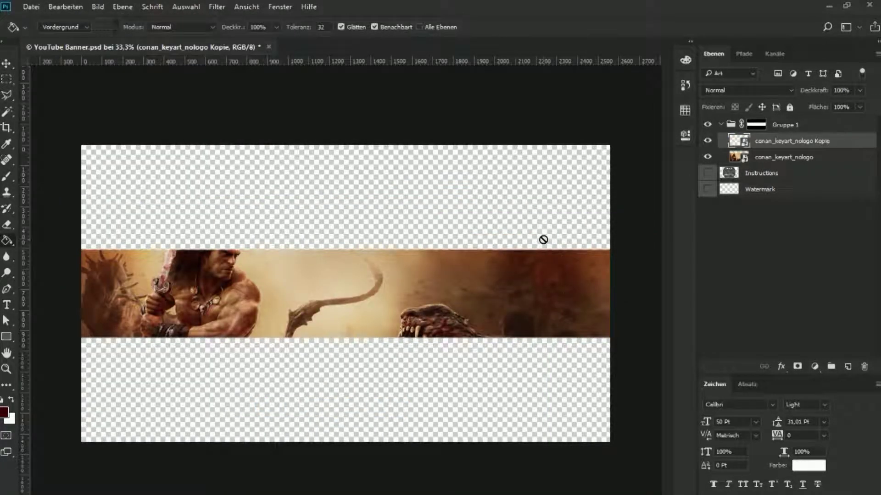
key("v")
- Scale the copy to about 165% and shift it further right
key("ctrl+t")
left_click_drag(536, 220, 460, 151)
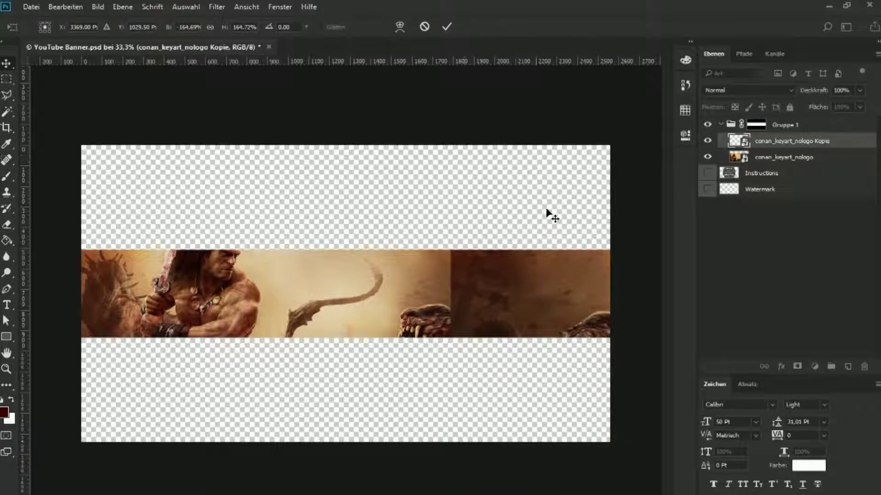
mouse_move(553, 216)
left_mouse_down()
mouse_move(639, 299)
mouse_move(601, 311)
mouse_move(586, 243)
left_mouse_up()
key("Return")
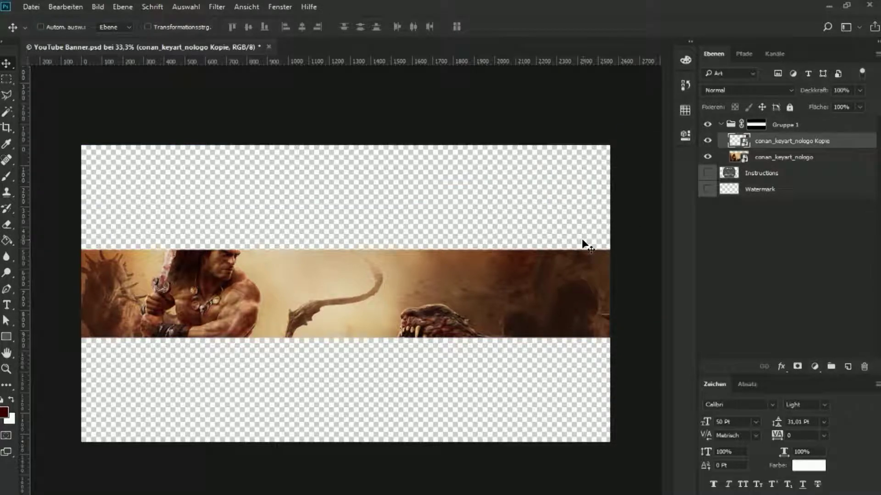
- Line up the enlarged copy so it snaps to the right-side guide
key("ctrl+plus")
key("ctrl+plus")
left_click_drag(387, 269, 177, 279)
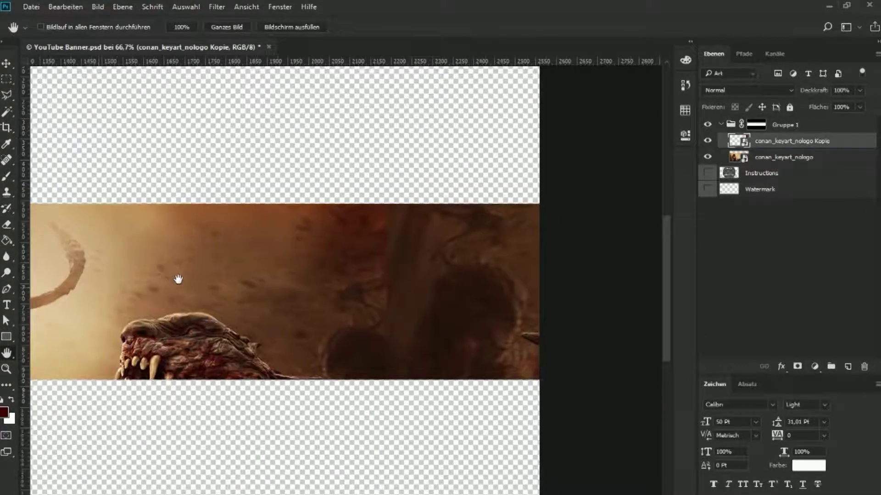
key("ctrl+plus")
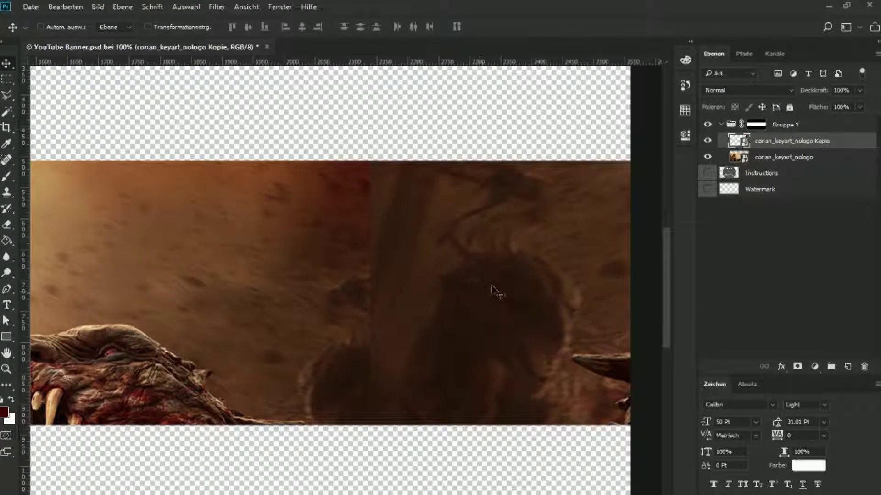
left_click_drag(480, 291, 470, 293)
key("m")
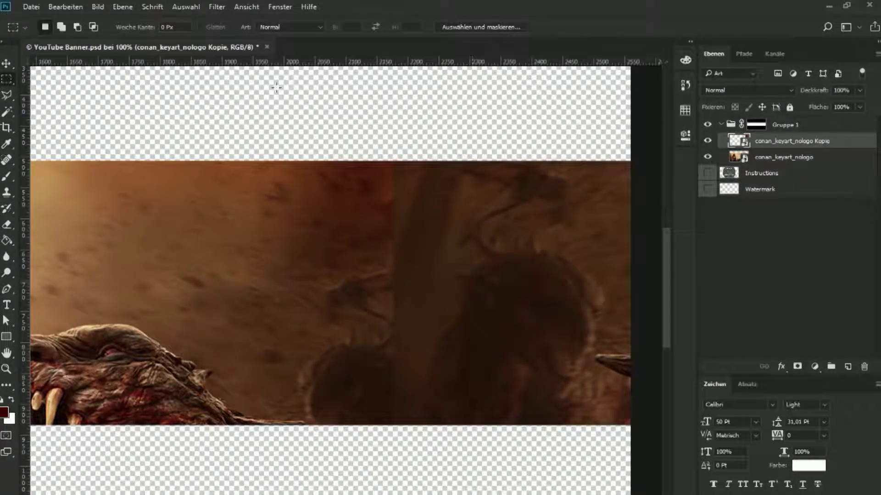
key("v")
left_click_drag(376, 275, 438, 275)
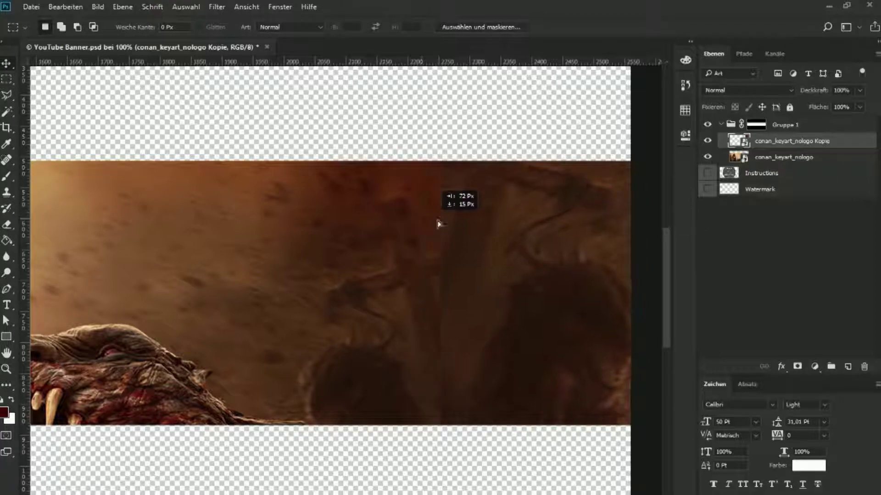
- Add a layer mask to the copied artwork and reposition it slightly
left_click(796, 367)
left_click_drag(521, 320, 472, 334)
key("b")
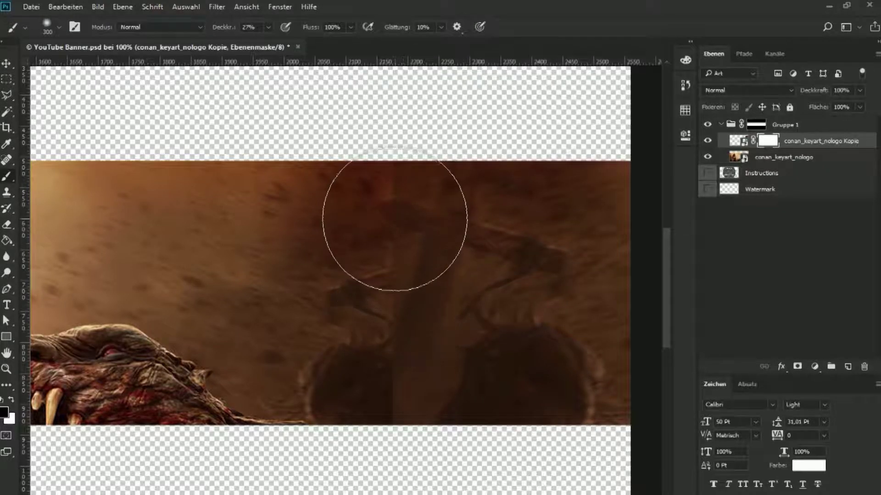
key("ctrl+minus")
- Rotate the copy about 9° and reposition it on the banner
key("ctrl+t")
left_click_drag(167, 383, 491, 307)
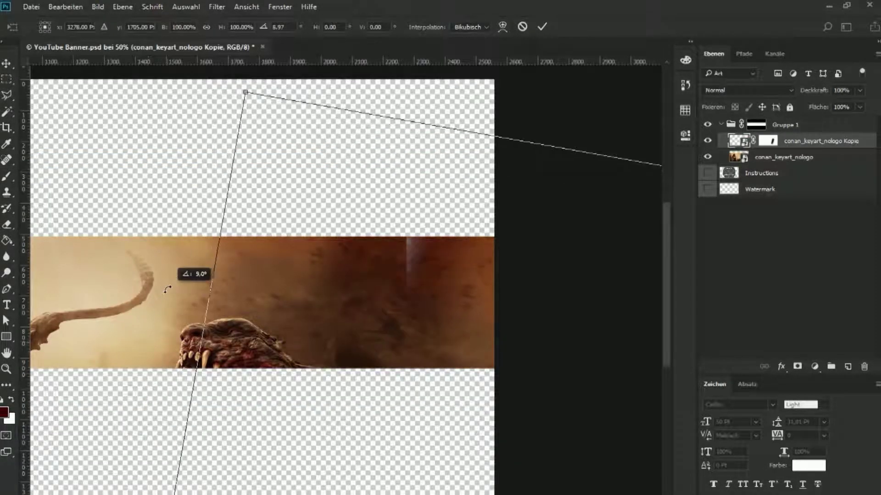
key("Return")
mouse_move(436, 349)
left_mouse_down()
mouse_move(459, 342)
mouse_move(447, 345)
left_mouse_up()
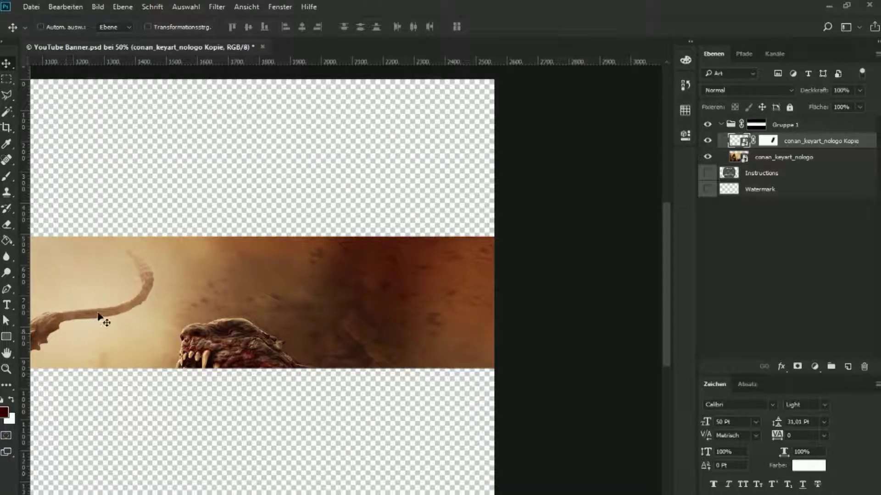
- Paint black on the mask to hide the hard seam near the creature's neck
key("b")
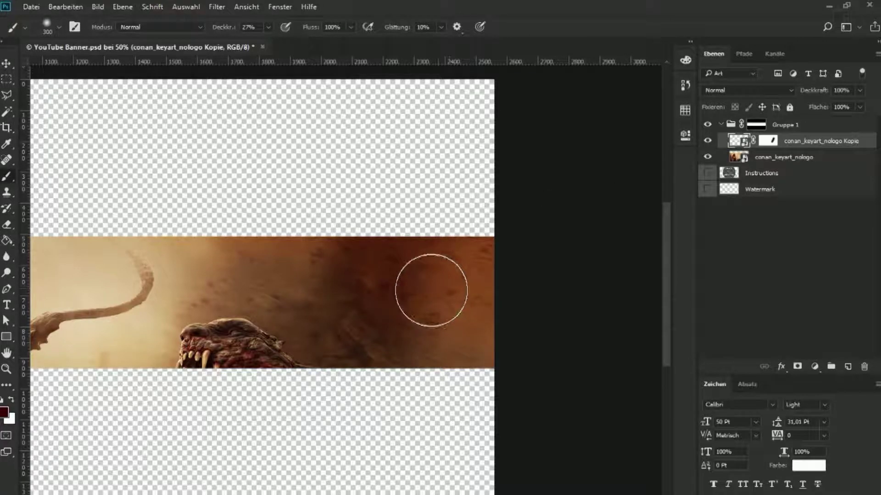
key("ctrl+backslash")
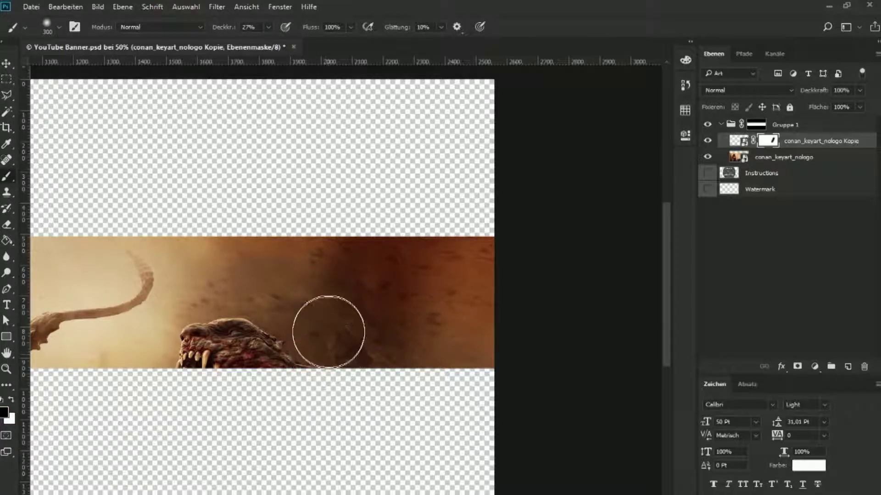
mouse_move(319, 335)
left_mouse_down()
mouse_move(322, 370)
mouse_move(315, 344)
mouse_move(330, 294)
mouse_move(315, 245)
left_mouse_up()
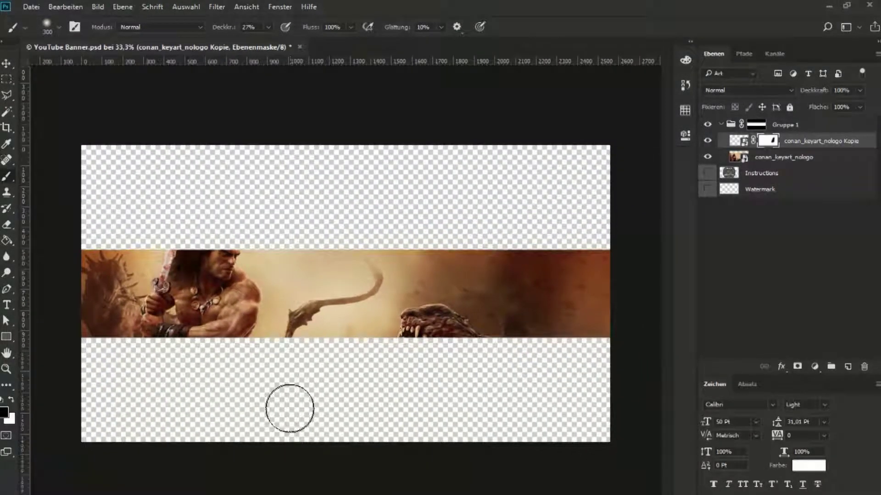
- Cycle through 3DLUT presets on Color Lookup 2 and reselect that layer
key("Up")
key("Up")
key("Up")
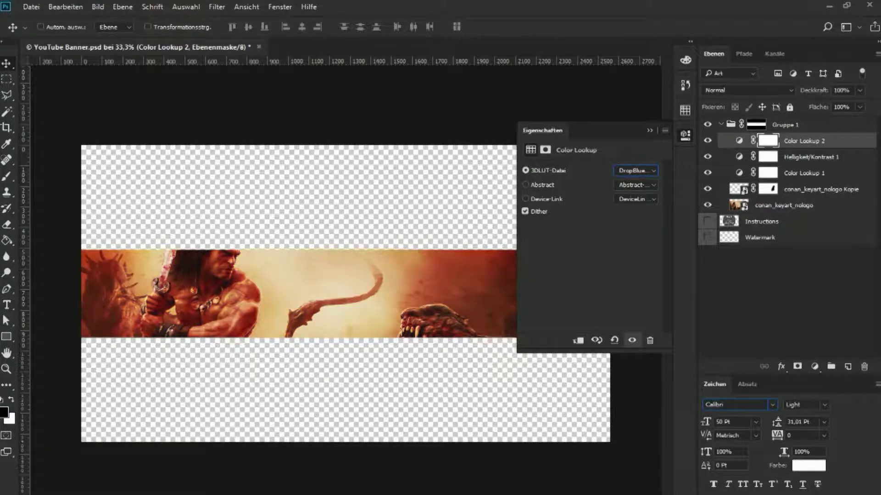
key("Up")
key("Up")
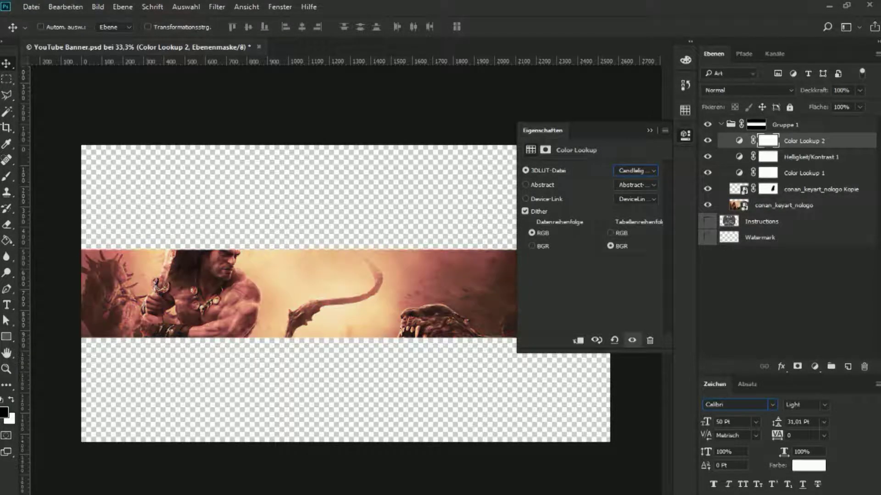
left_click(685, 135)
left_click(791, 329)
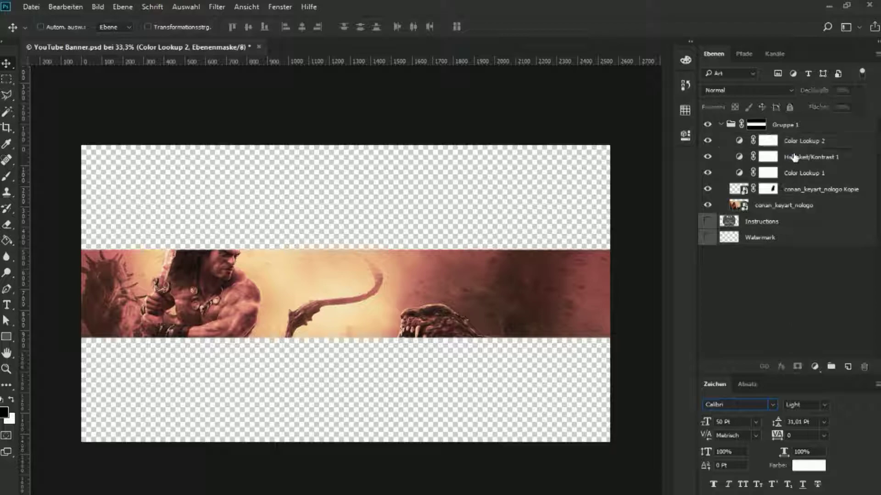
left_click(800, 145)
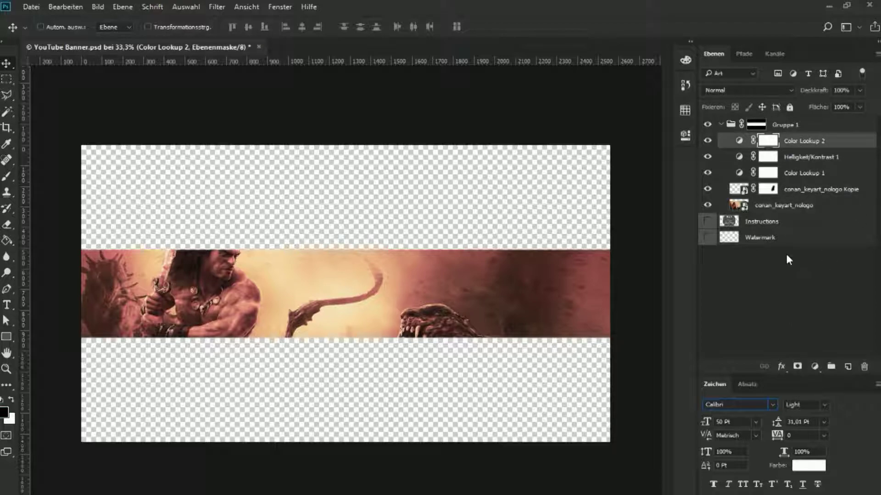
left_click(787, 257)
left_click(811, 145)
left_click(788, 257)
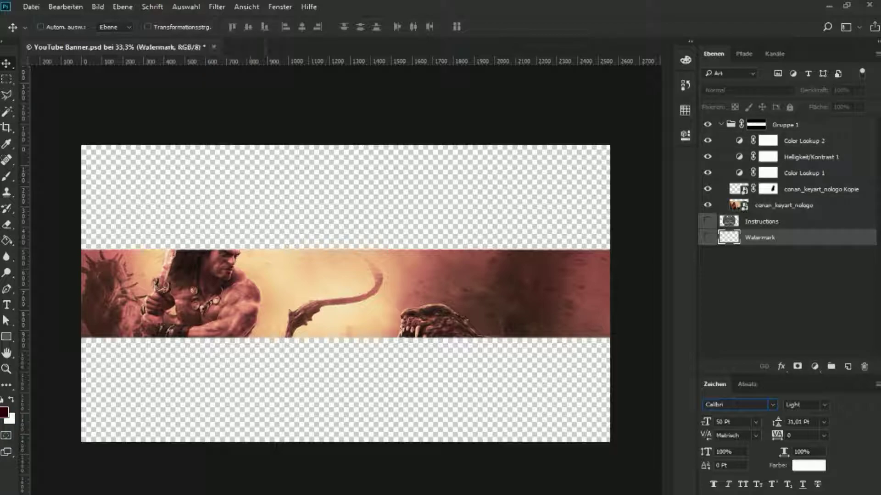
left_click(738, 140)
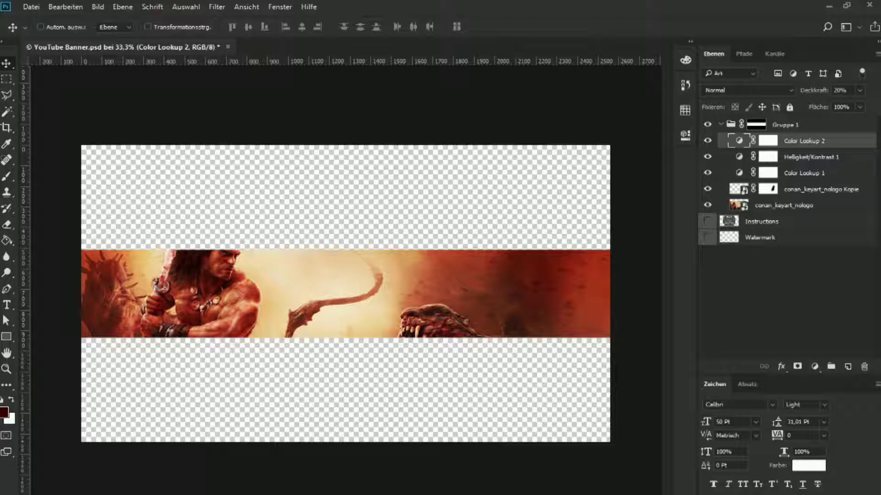
- Raise Color Lookup 2 to 100% opacity, compare it on and off, then delete it
left_click_drag(813, 90, 849, 90)
key("ctrl+comma")
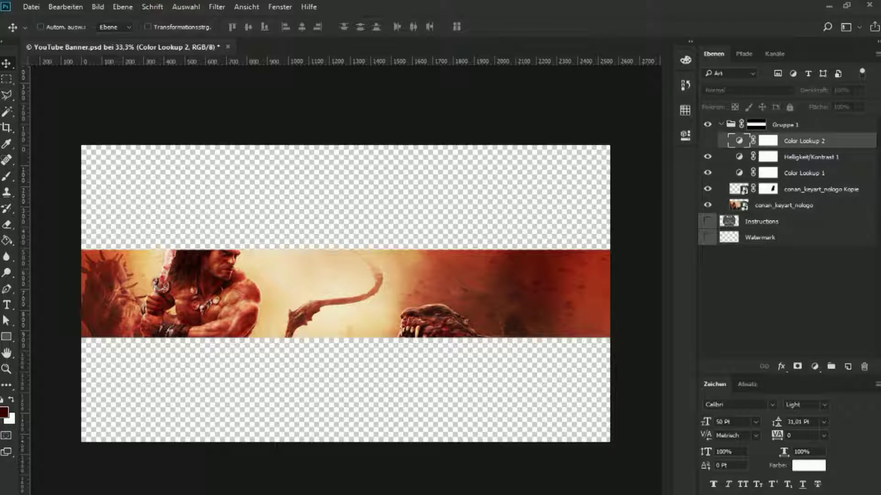
key("ctrl+comma")
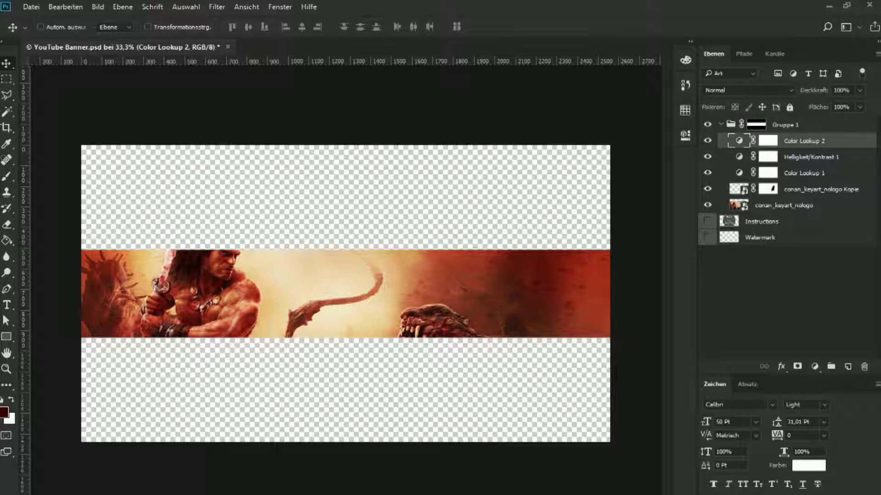
key("ctrl+plus")
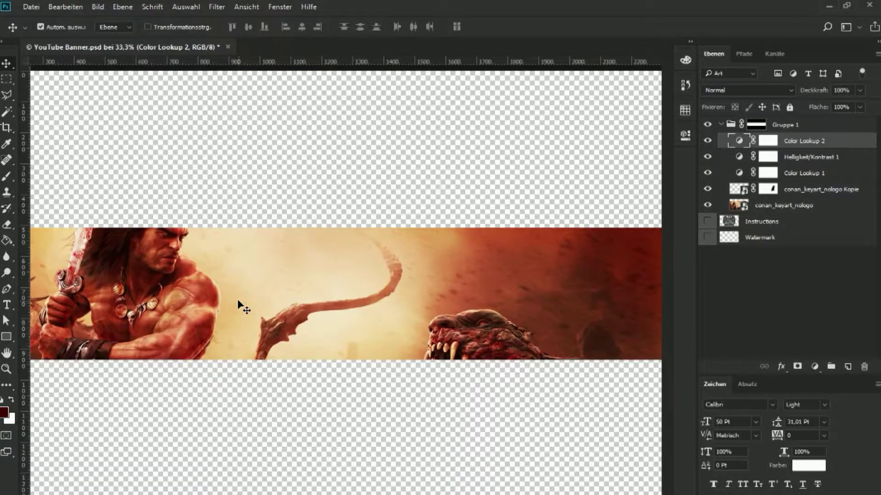
left_click(708, 140)
key("ctrl+minus")
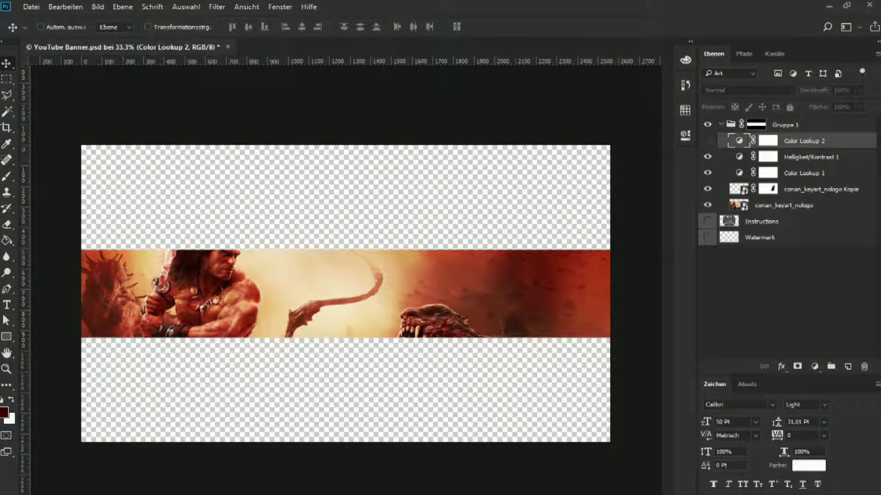
key("ctrl+comma")
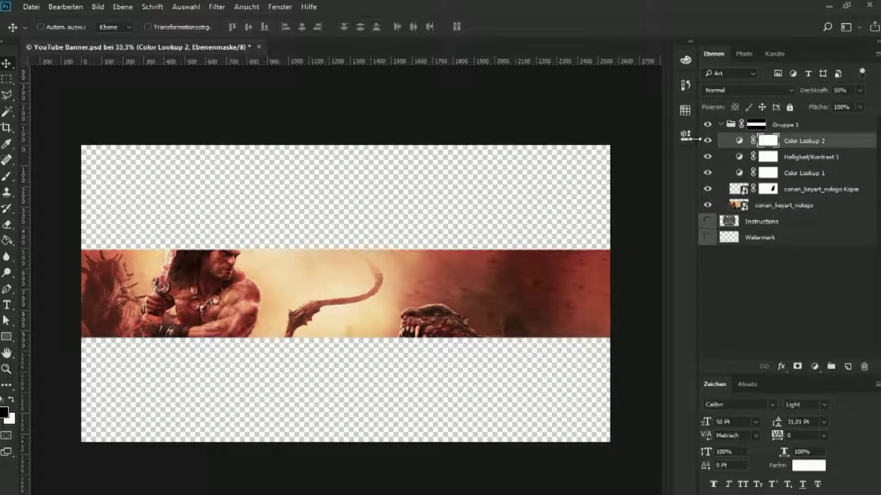
key("ctrl+comma")
key("ctrl+comma")
key("ctrl+comma")
key("Delete")
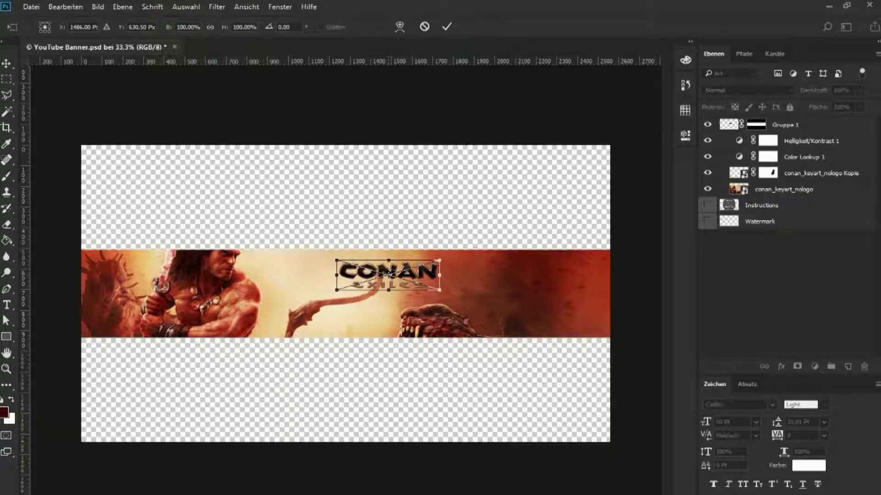
- Enlarge the placed CONAN EXILES logo to about 177% and centre it on the banner
left_click_drag(399, 300, 329, 330)
left_click_drag(369, 290, 452, 260)
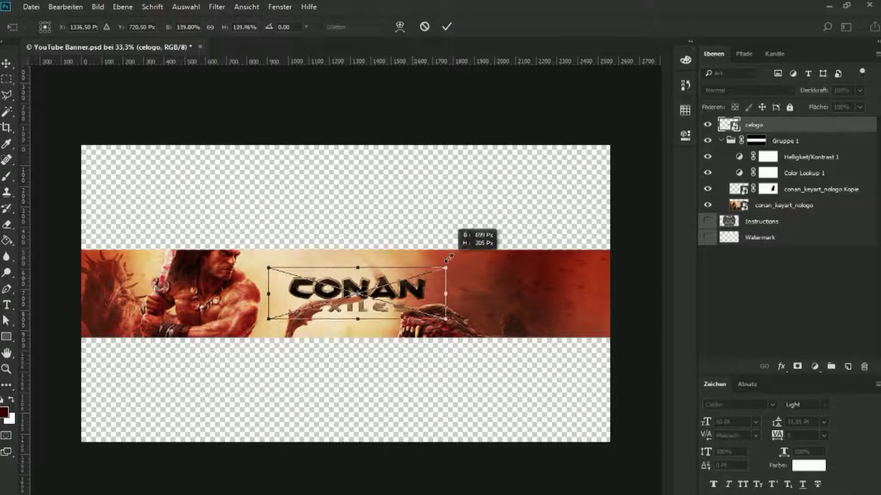
key("Return")
left_click_drag(434, 293, 472, 286)
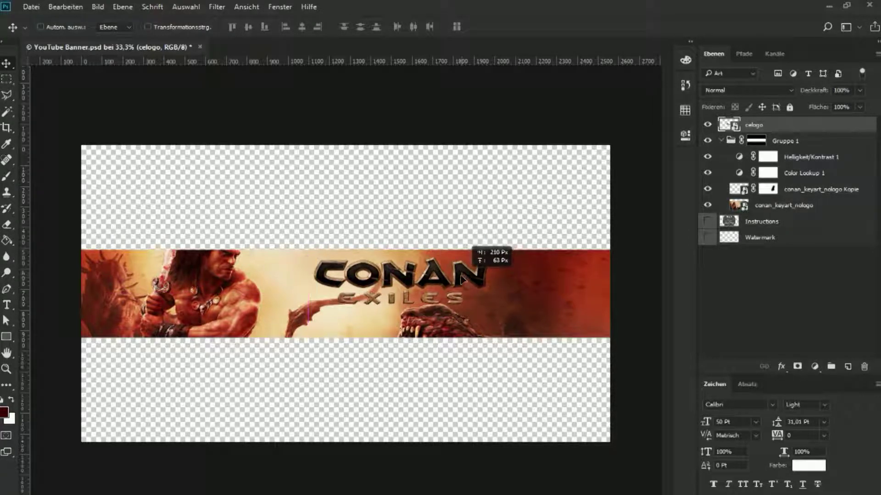
key("ctrl+plus")
key("ctrl+plus")
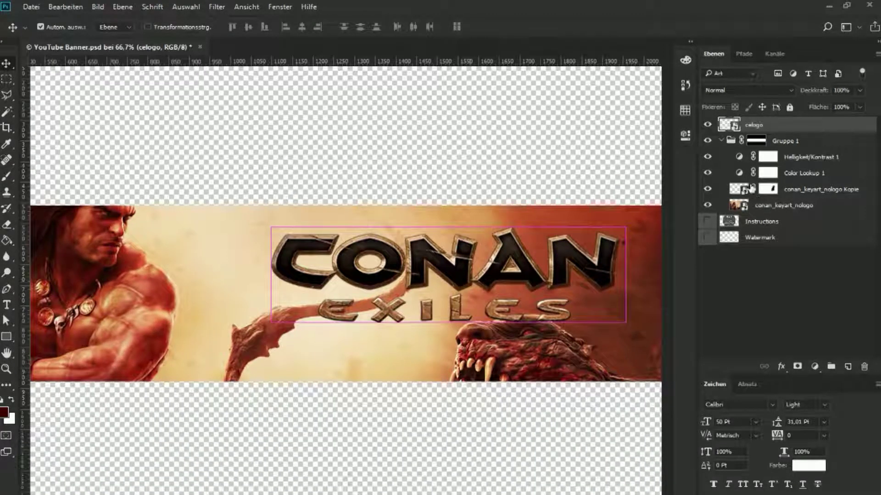
right_click(753, 127)
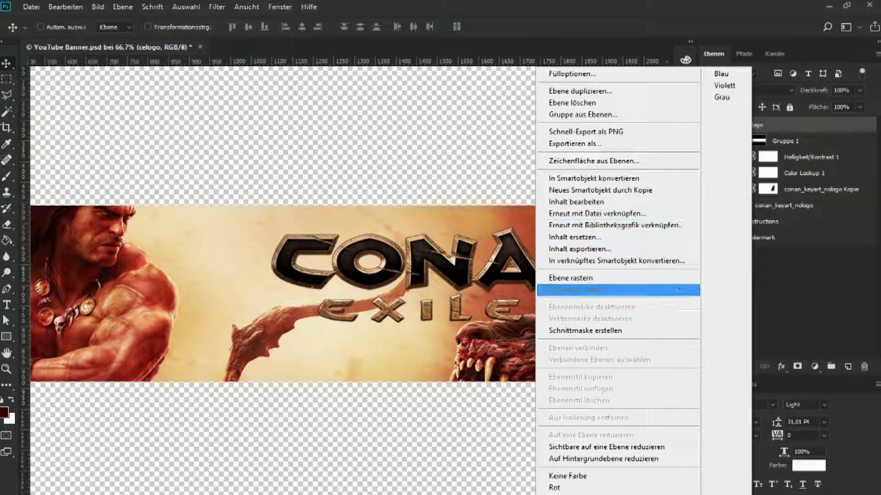
key("Escape")
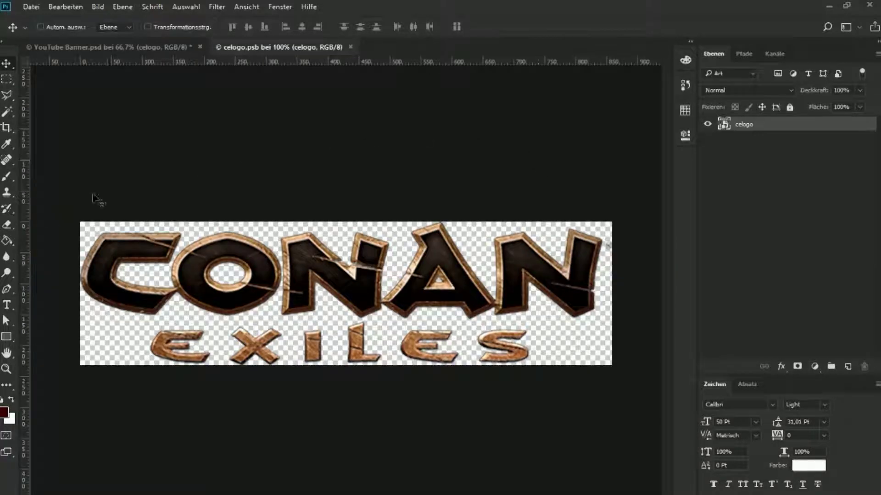
- Crop outward to widen the celogo canvas beyond the logo
left_click(6, 128)
key("ctrl+minus")
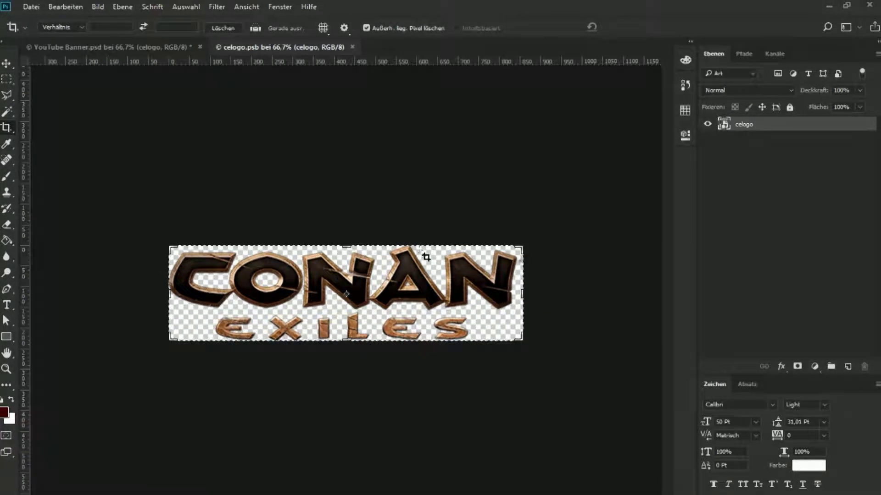
left_click_drag(518, 289, 609, 293)
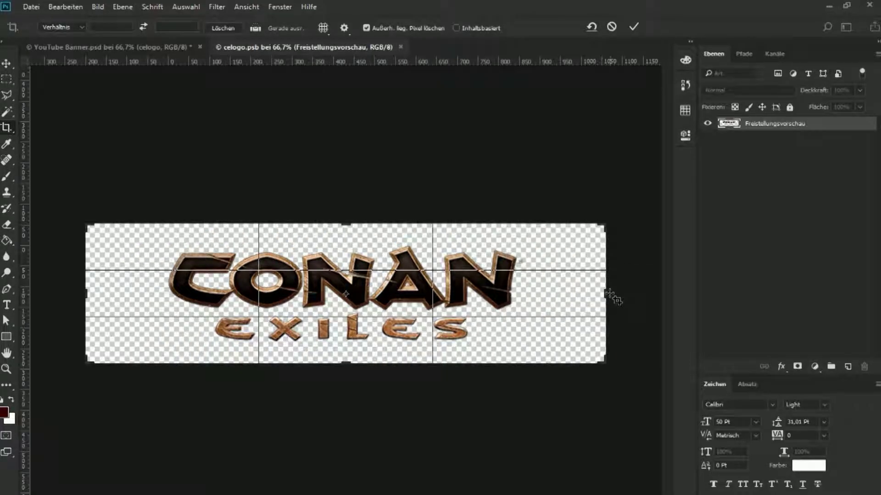
key("Escape")
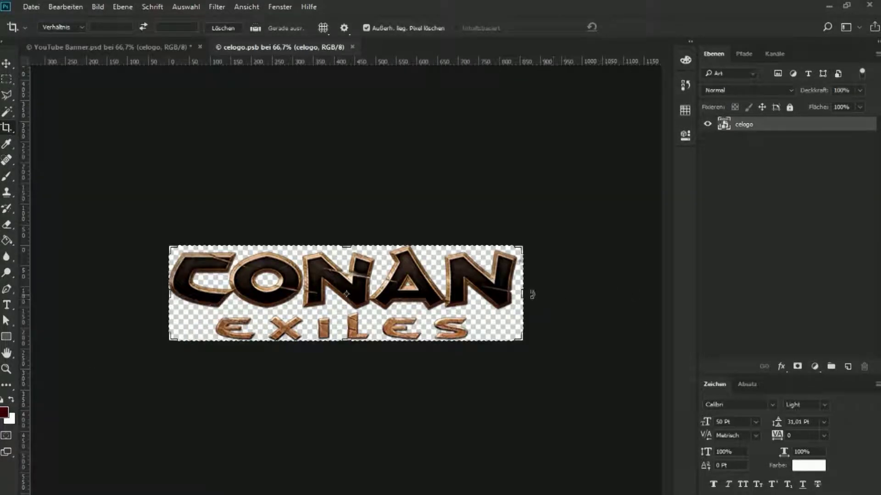
left_click_drag(532, 294, 648, 294)
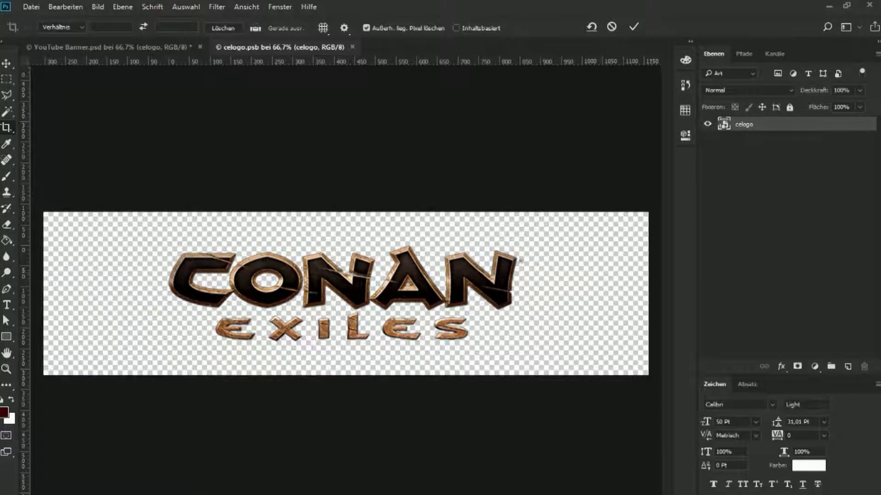
key("Return")
- Type CONAN in Riffic at 218 pt and position it over the logo lettering
left_click(7, 305)
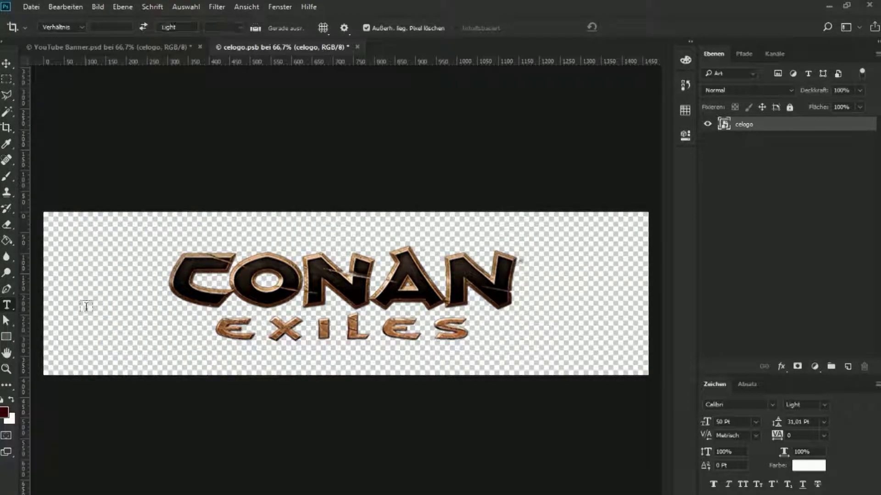
left_click(96, 313)
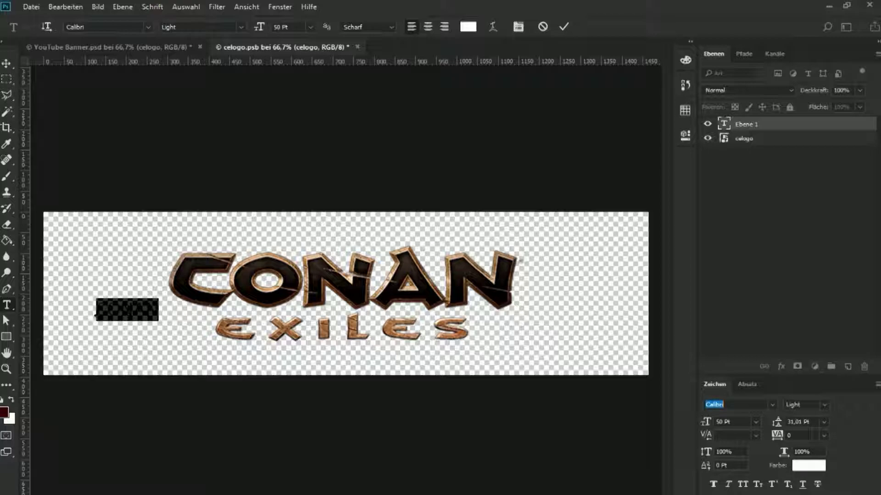
type("riffic")
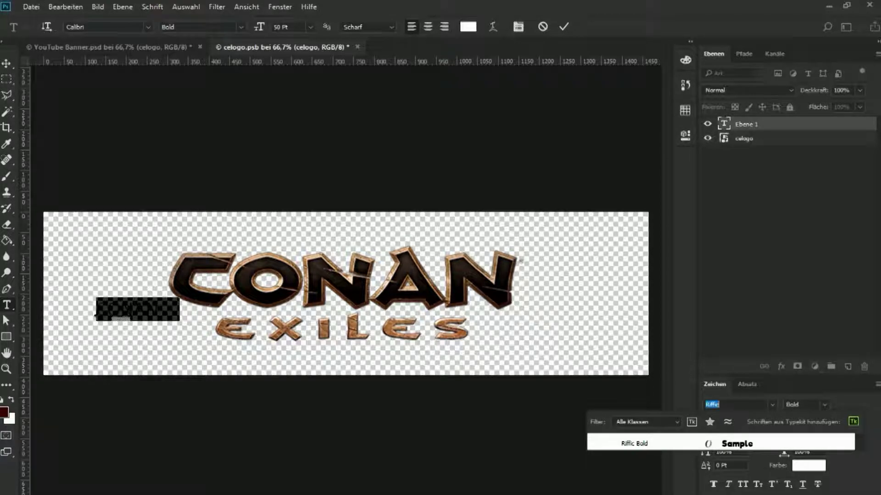
key("Return")
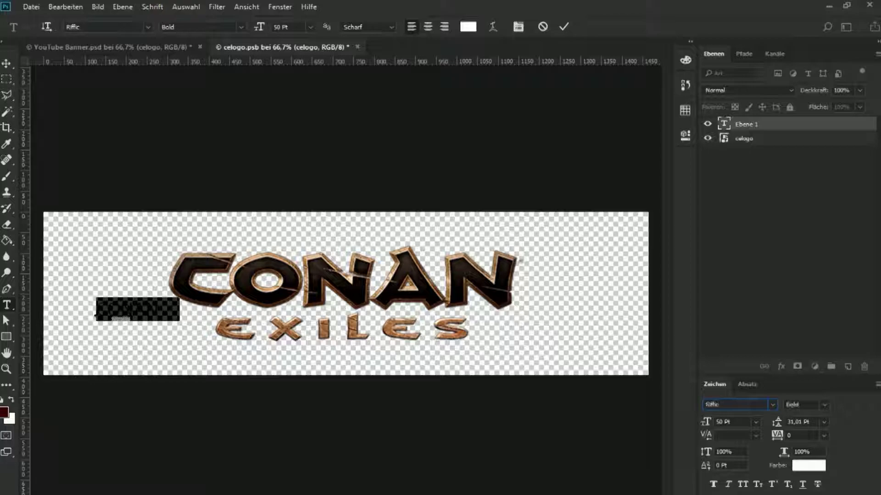
left_click_drag(702, 421, 705, 418)
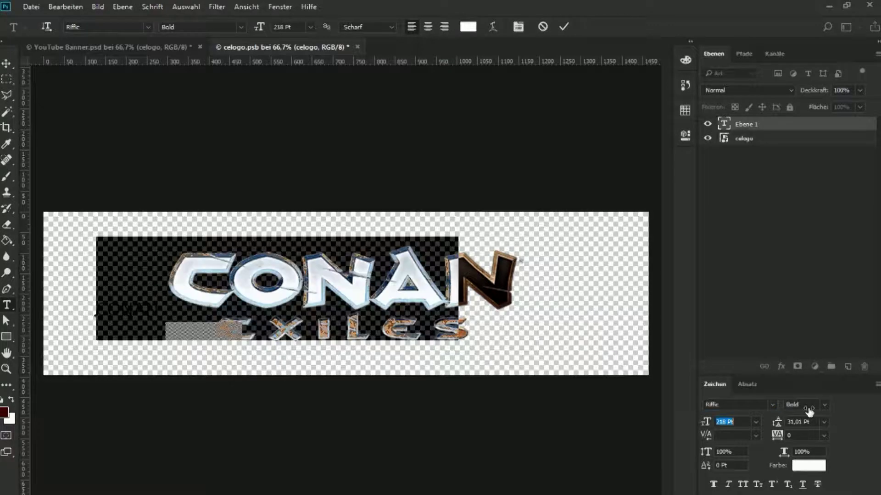
left_click(7, 63)
left_click_drag(268, 258, 342, 271)
key("Up")
key("Up")
key("Up")
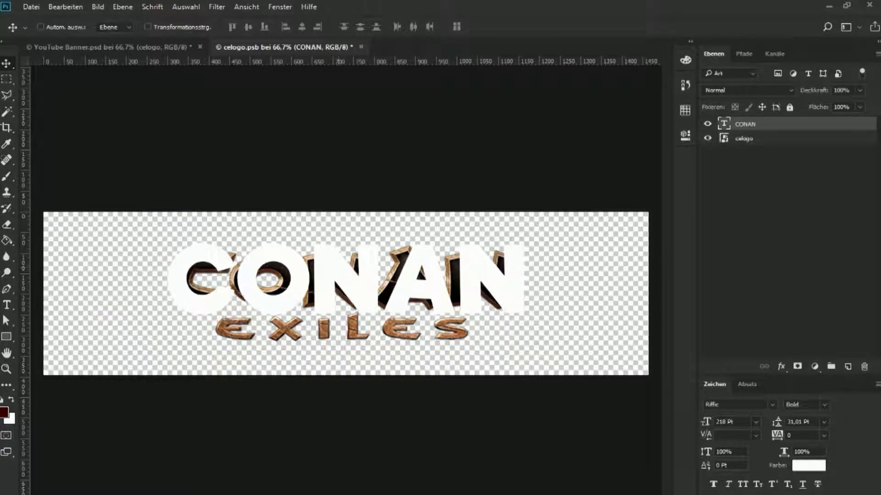
key("Up")
key("Up")
key("Up")
key("Up")
key("Up")
key("Up")
- Colour the CONAN text dark brown sampled from the logo and remove the extra CONAN layer
left_click(710, 125)
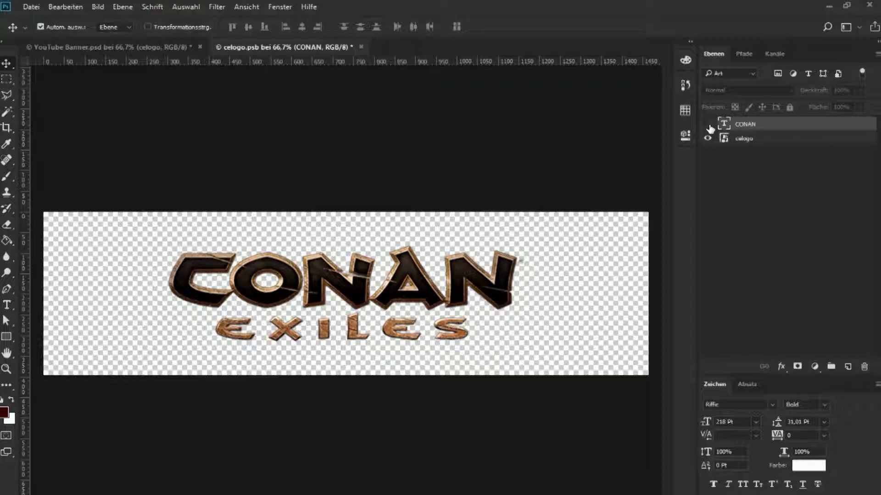
key("ctrl+plus")
left_click(806, 467)
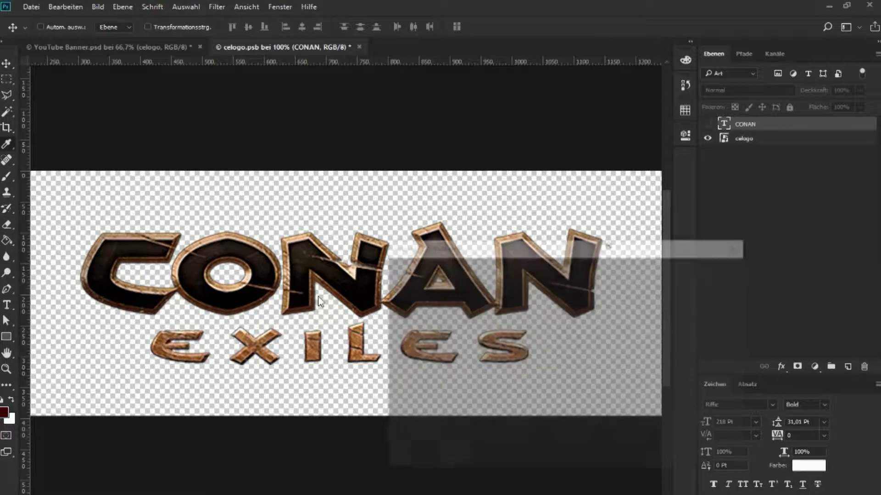
left_click(299, 261)
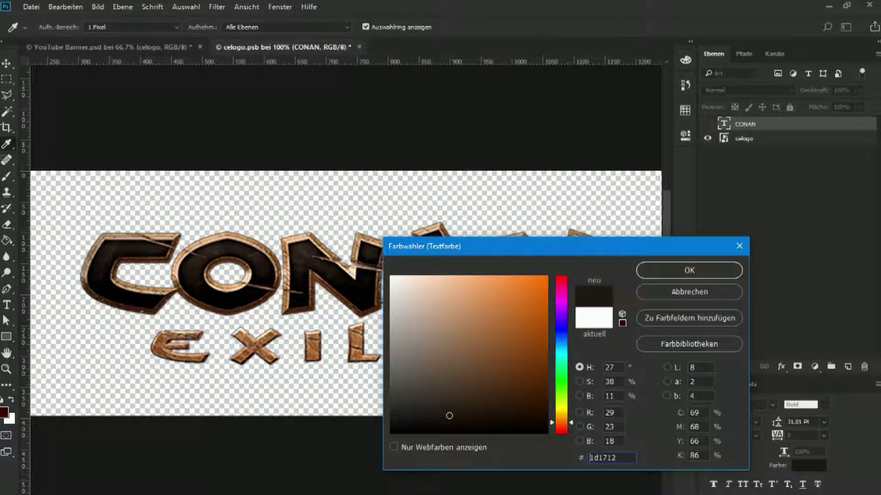
key("Return")
left_click(707, 124)
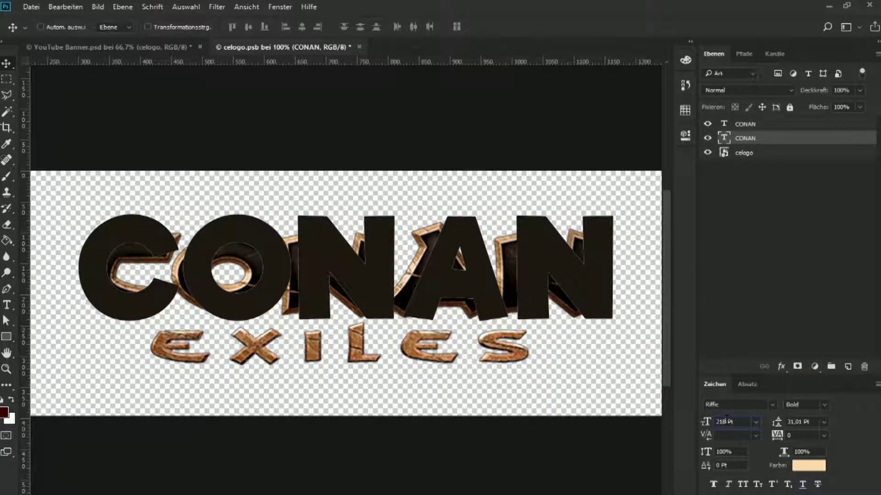
key("ctrl+e")
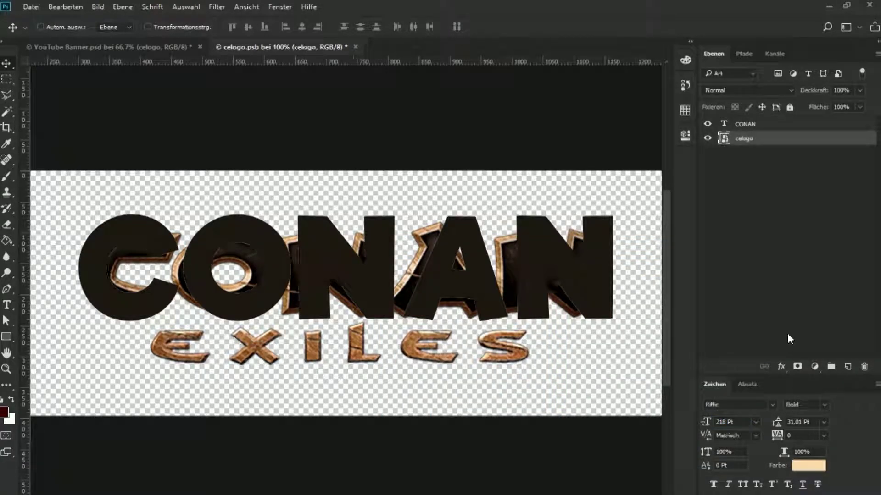
left_click(785, 124)
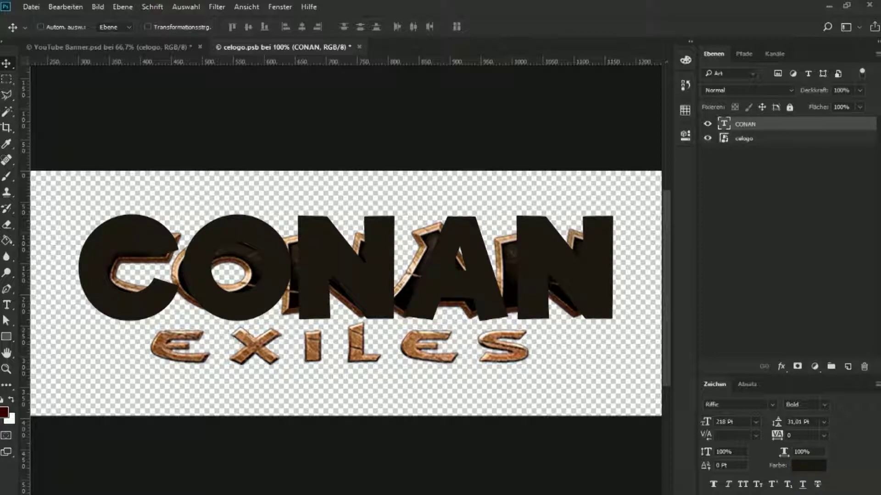
double_click(786, 124)
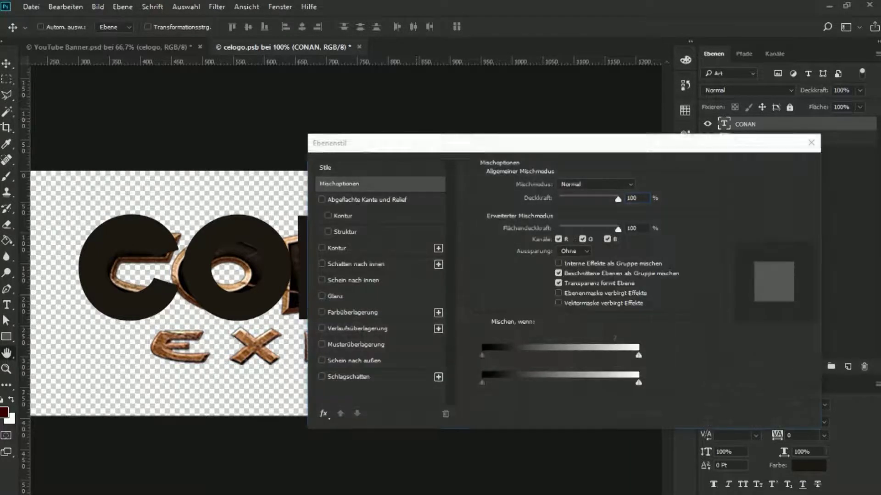
key("Escape")
- Add a tan CONAN copy below the dark text, scaled slightly larger
key("ctrl+j")
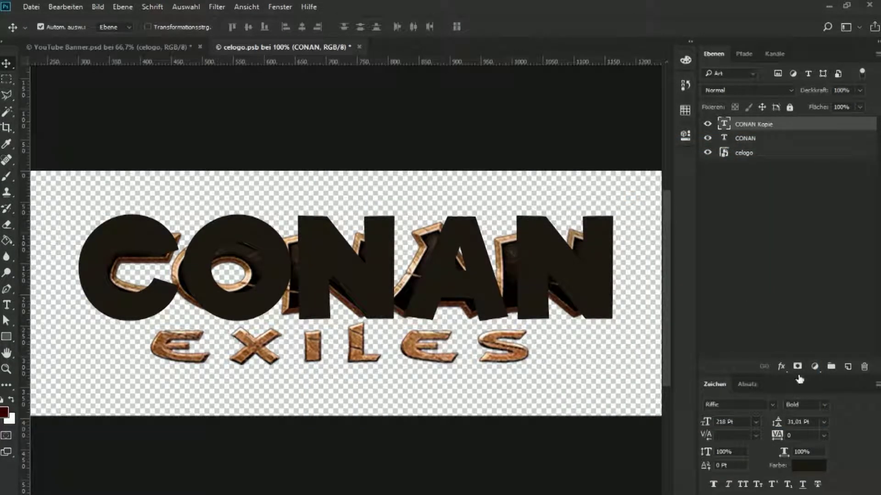
left_click(807, 466)
left_click(430, 239)
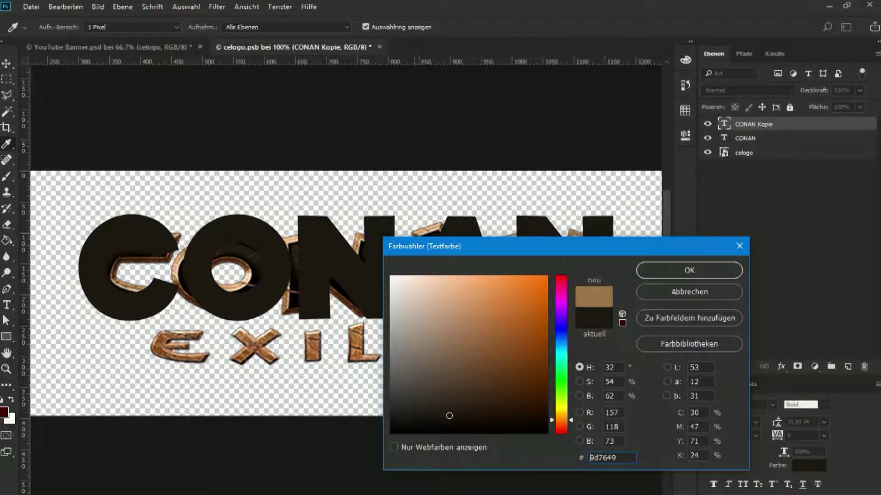
left_click(662, 269)
left_click_drag(750, 123, 750, 143)
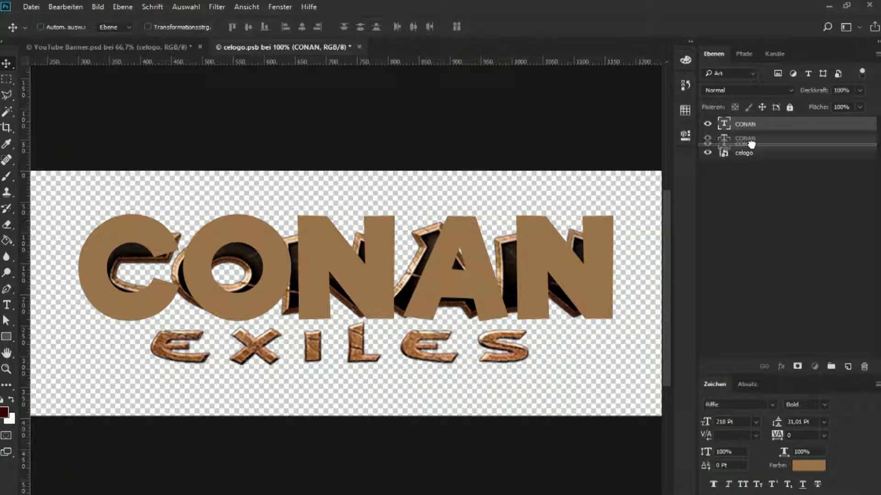
key("ctrl+t")
left_click_drag(617, 201, 623, 196)
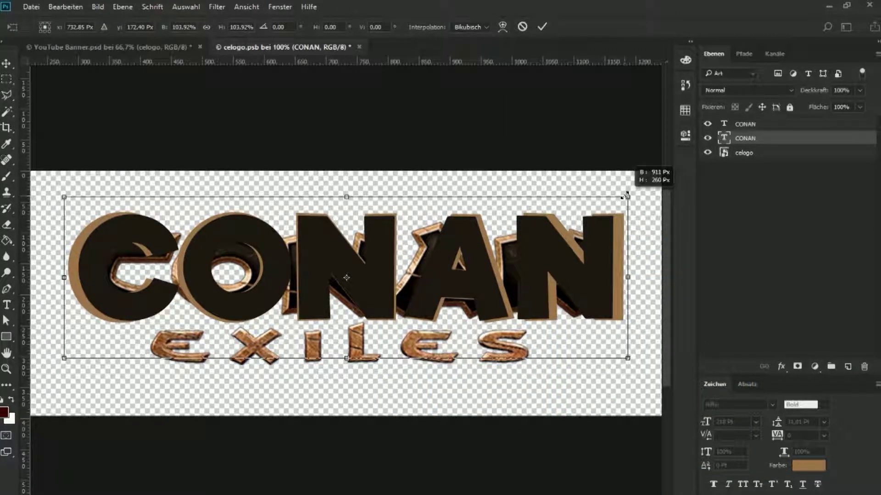
key("Return")
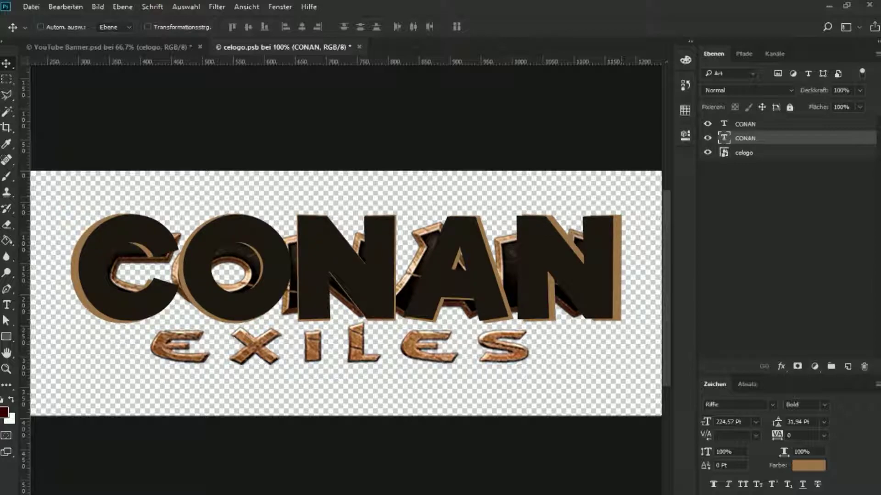
- Paste the wood texture, size it over the letters, and clip it to the CONAN text
key("ctrl+v")
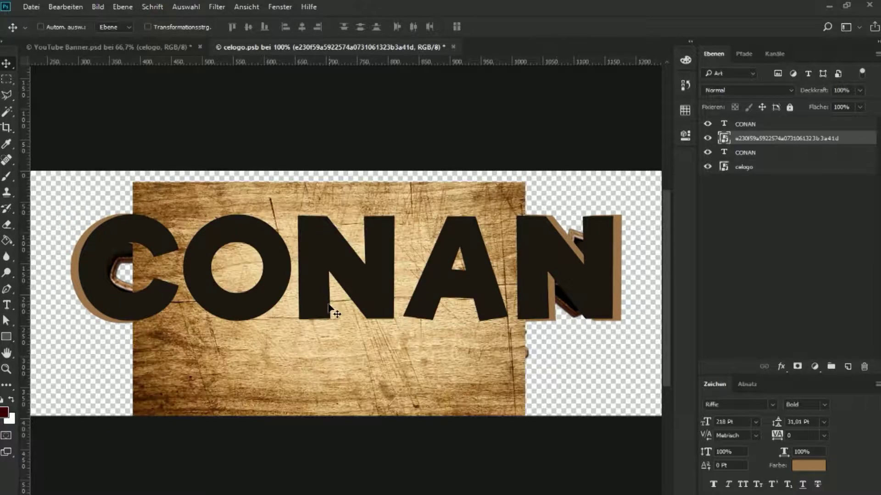
mouse_move(527, 180)
left_mouse_down()
mouse_move(633, 112)
mouse_move(566, 90)
left_mouse_up()
key("Return")
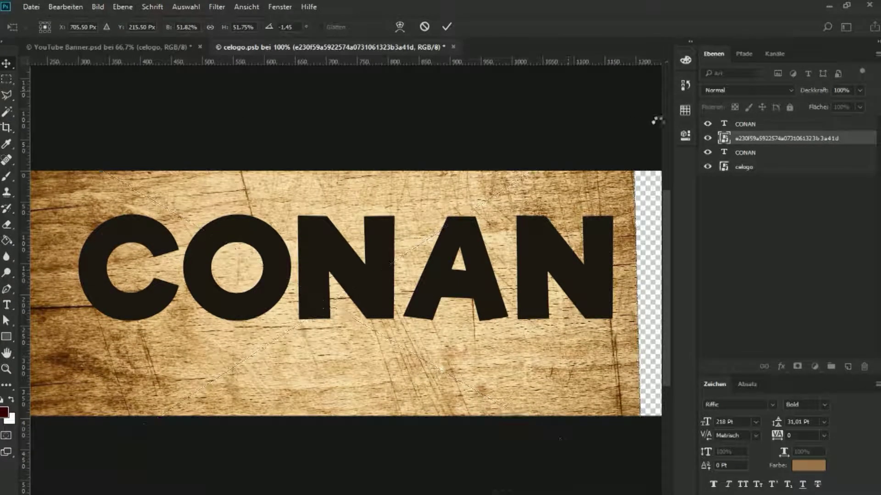
right_click(787, 140)
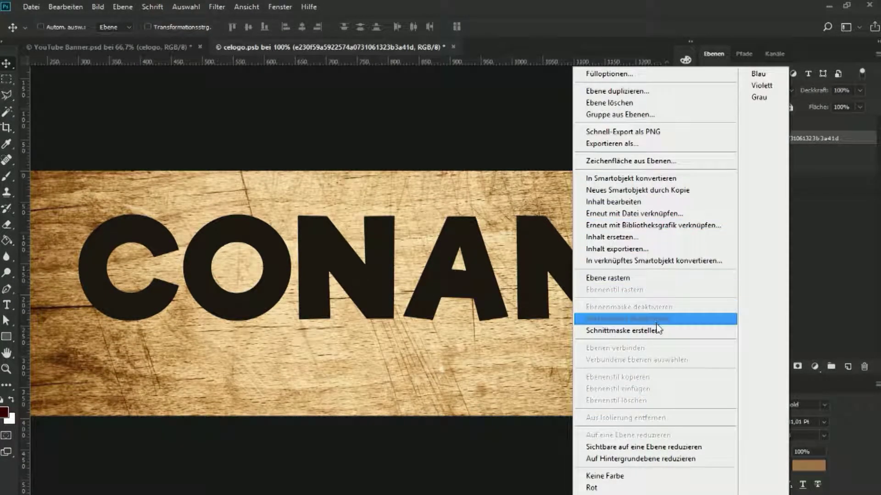
left_click(688, 330)
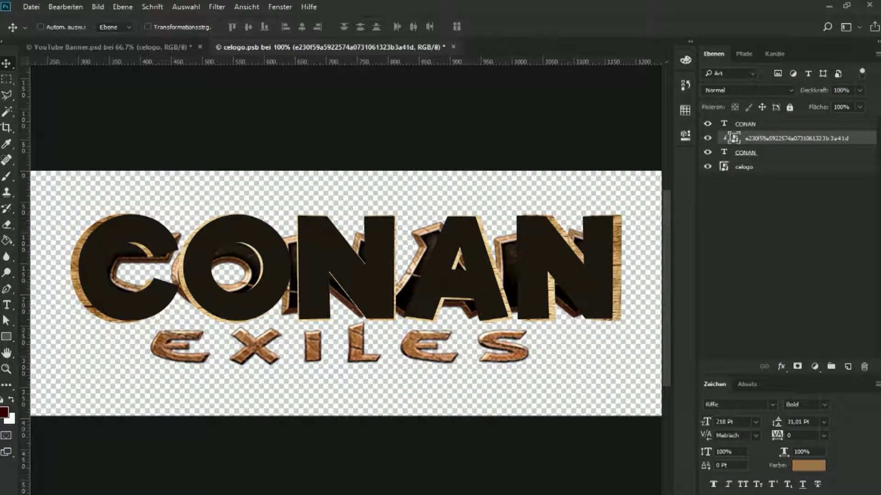
- Try wood texture opacities of 75, 50, 100 and 58%, settling on 25%
key("7")
key("5")
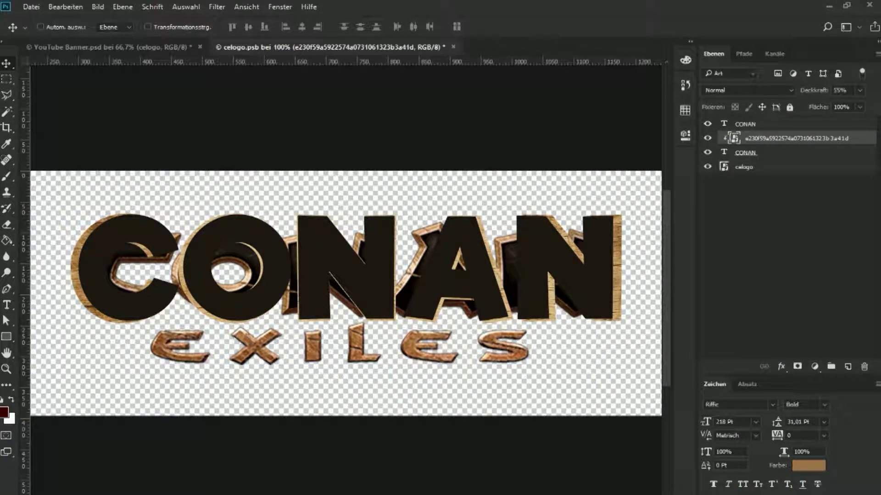
key("5")
key("0")
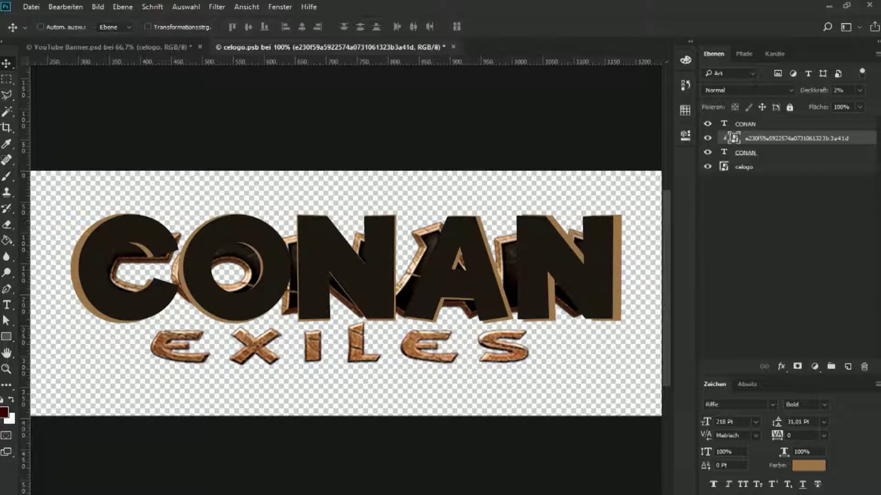
key("5")
key("8")
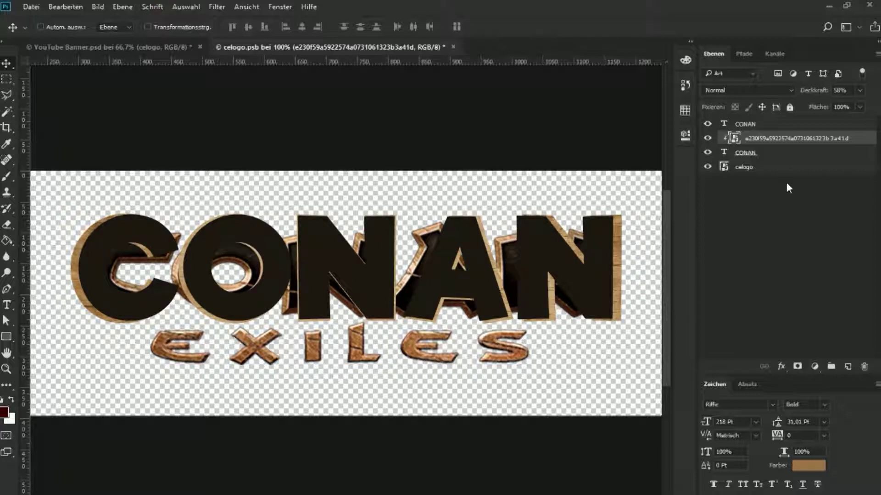
key("2")
key("5")
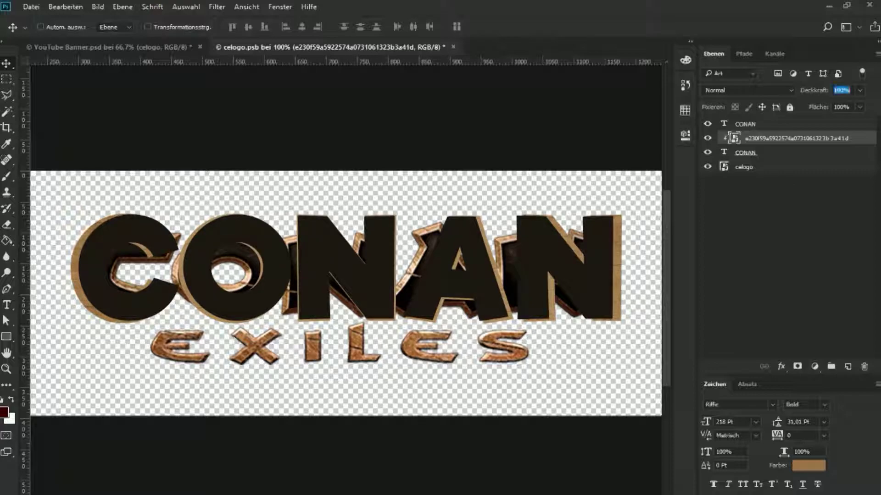
- Recolour the CONAN text with a light beige sampled from the logo
left_click(758, 182)
left_click(751, 158)
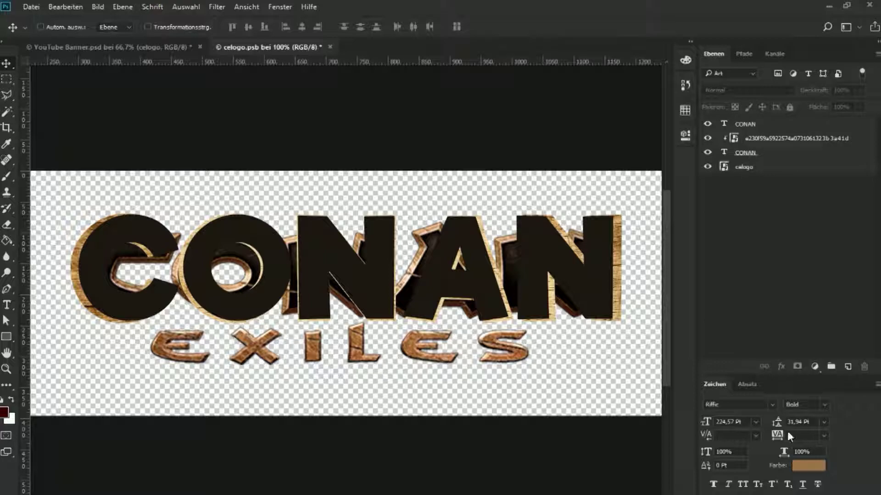
left_click(809, 465)
left_click(431, 224)
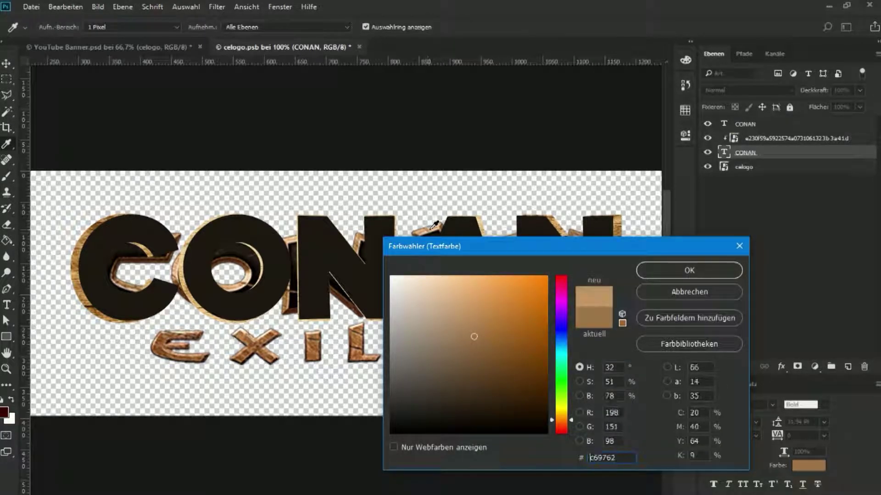
left_click(656, 270)
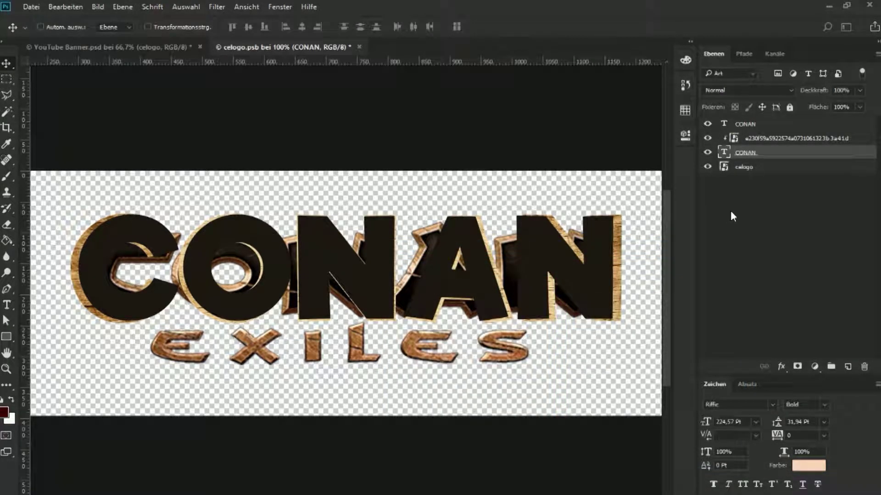
- Set the wood texture to Multiply, nudge it right, and hide the top CONAN layer
left_click(753, 138)
left_click(741, 87)
scroll(741, 87, "down", 2)
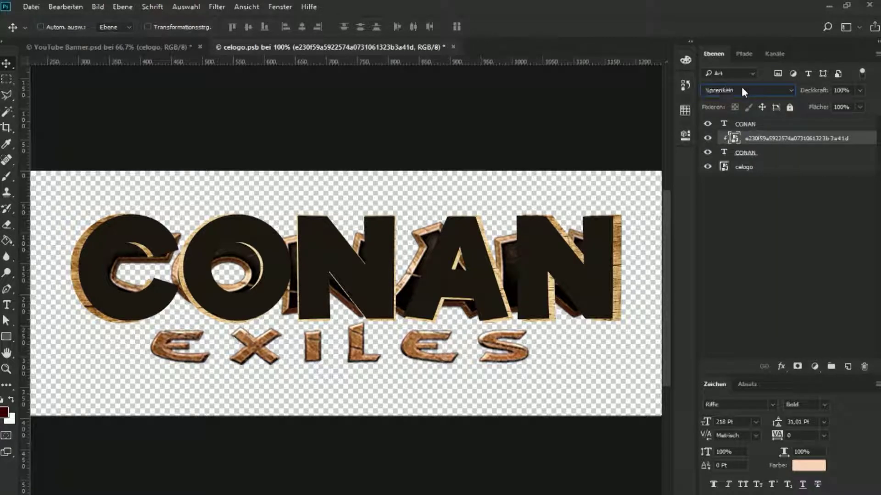
key("Down")
key("Down")
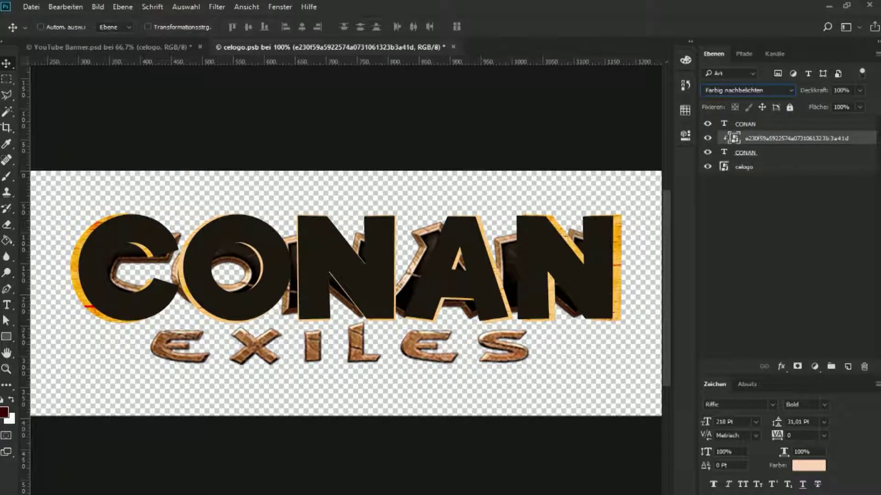
key("Up")
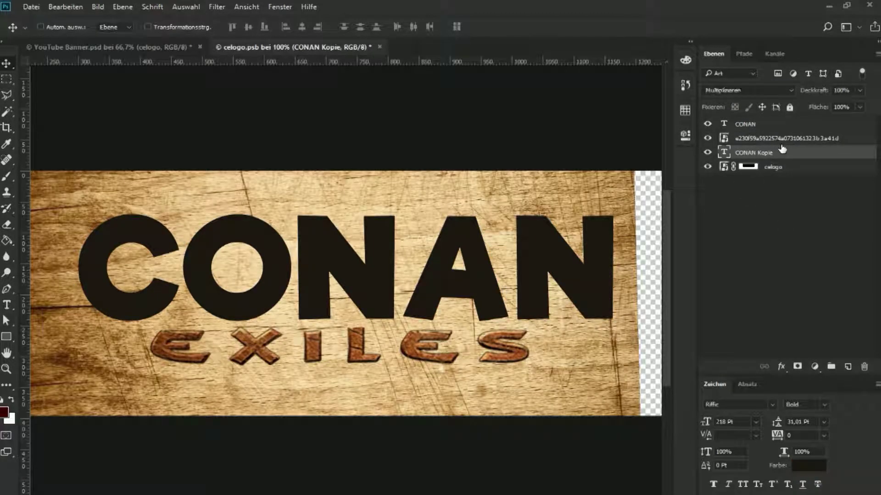
left_click(782, 139)
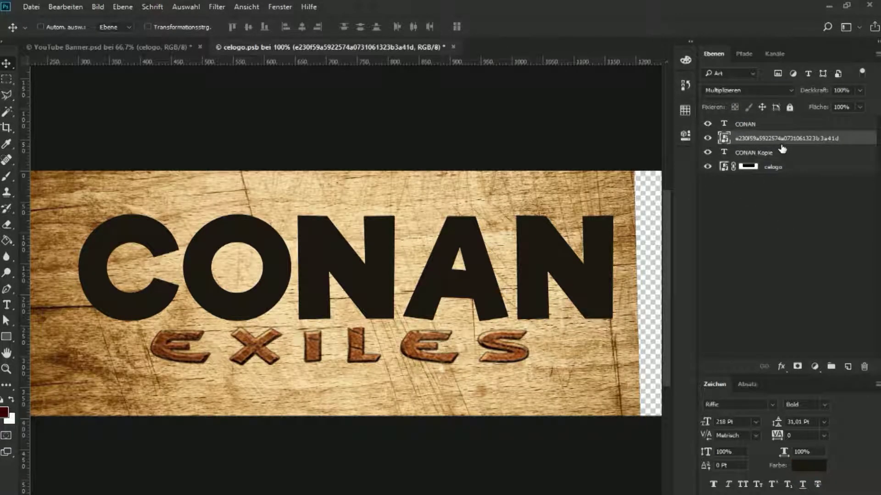
key("shift+Right")
key("shift+Right")
key("shift+Right")
key("shift+Right")
key("shift+Right")
key("shift+Right")
left_click(707, 123)
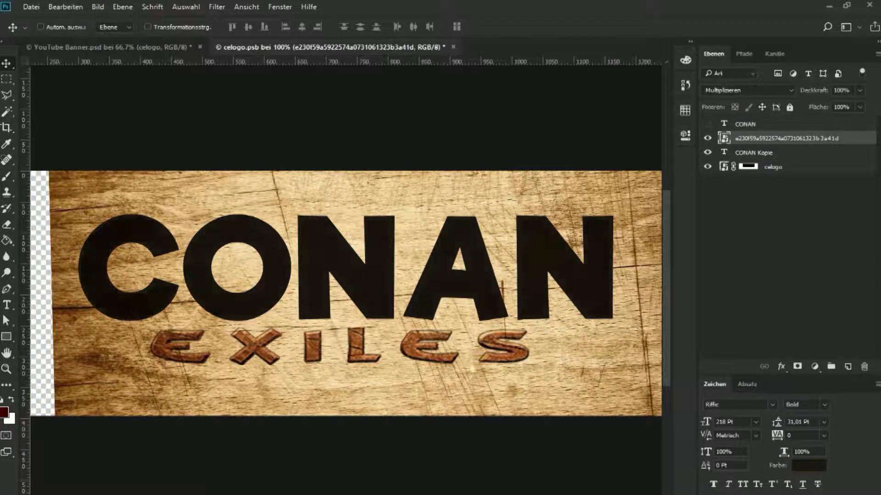
left_click(754, 152)
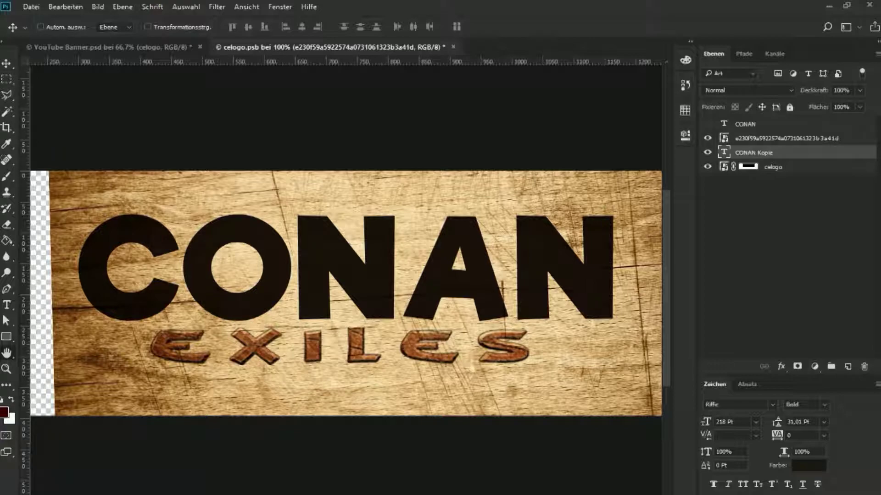
- Add a thin 4 px outline (Kontur) to the CONAN Kopie lettering
double_click(816, 152)
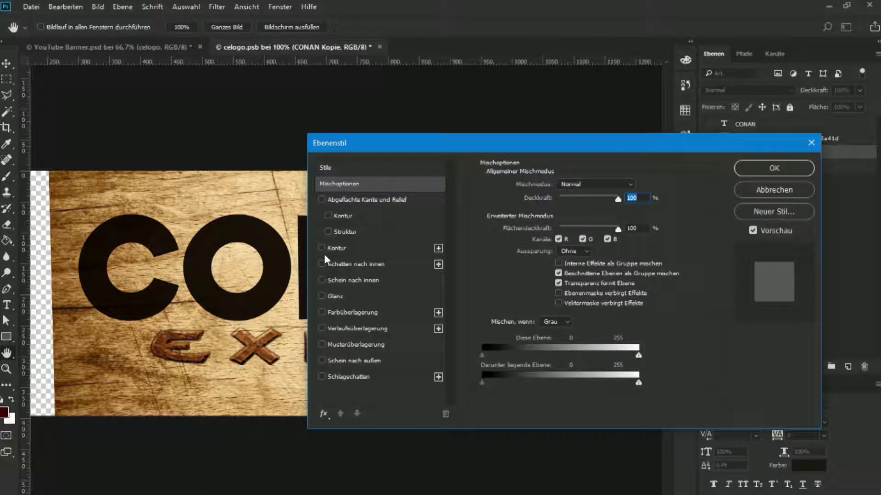
left_click(322, 247)
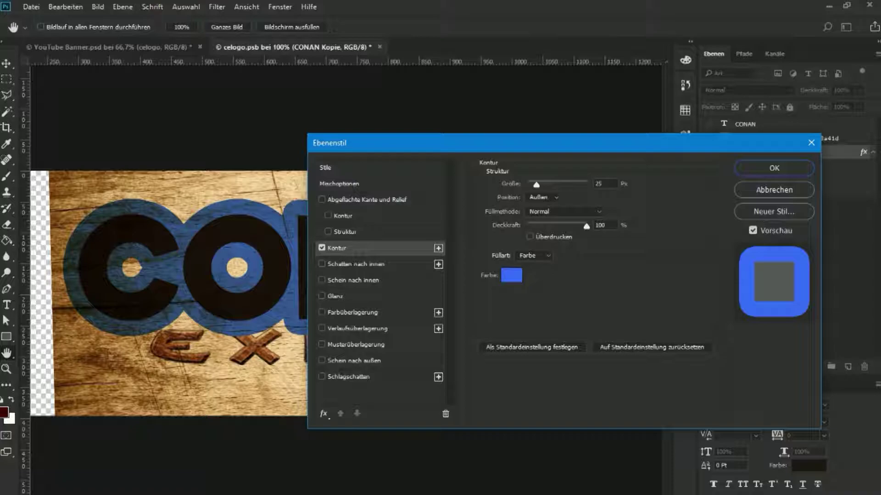
left_click_drag(536, 184, 532, 184)
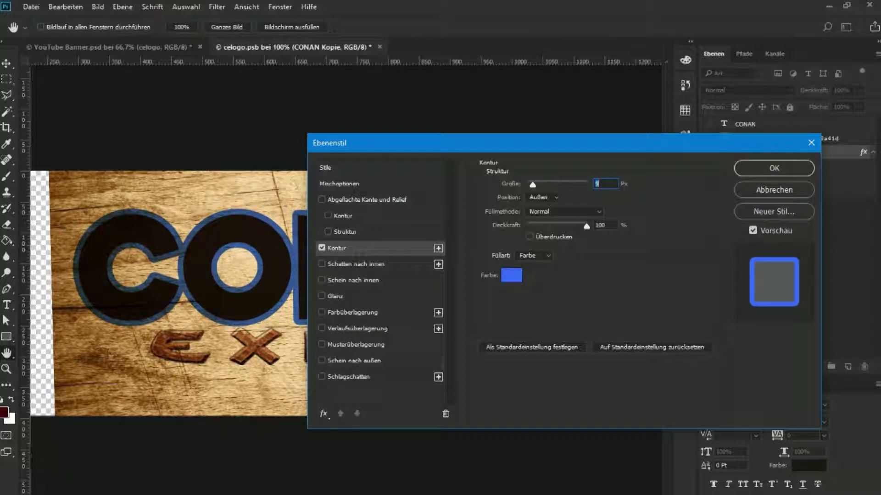
key("Down")
key("Down")
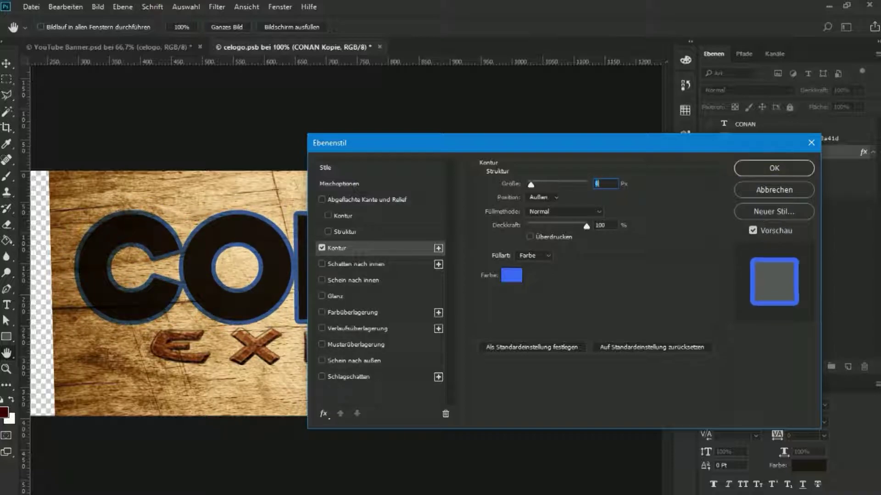
key("Down")
key("Down")
key("Down")
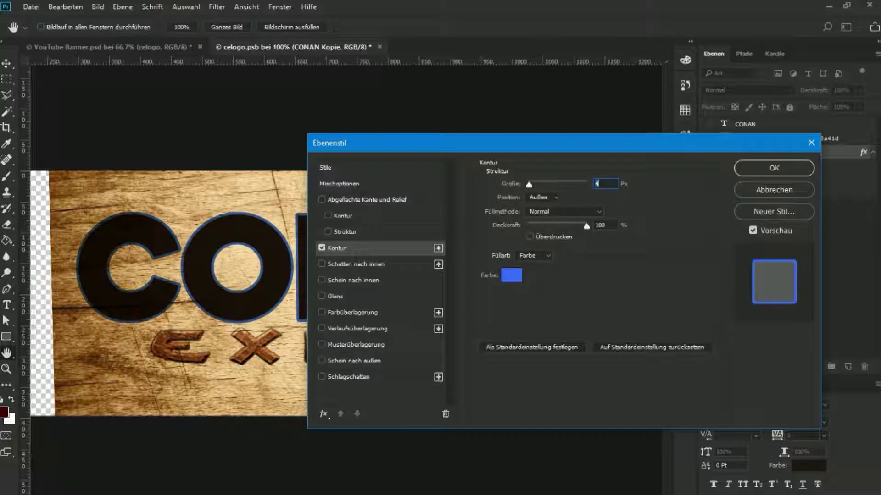
left_click(774, 168)
- Clip the wood texture smart object to the CONAN Kopie lettering below it
right_click(788, 147)
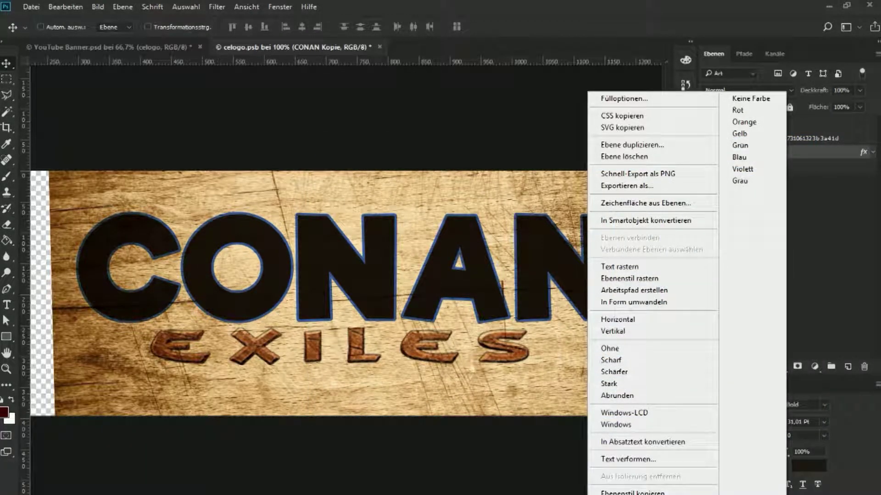
left_click(798, 151)
right_click(786, 141)
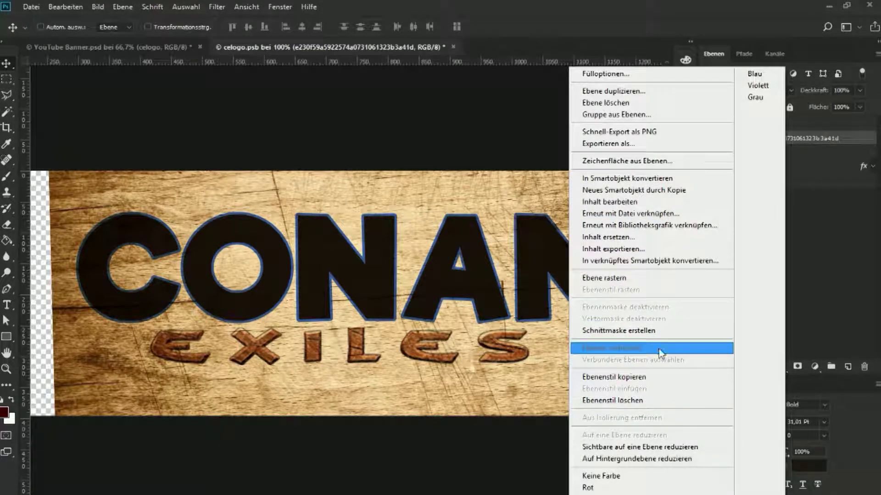
left_click(652, 330)
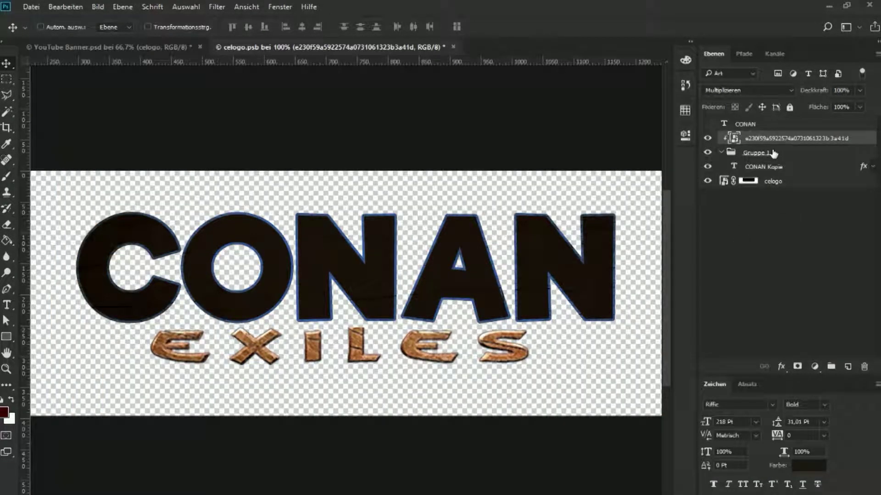
left_click(773, 153)
left_click(783, 171)
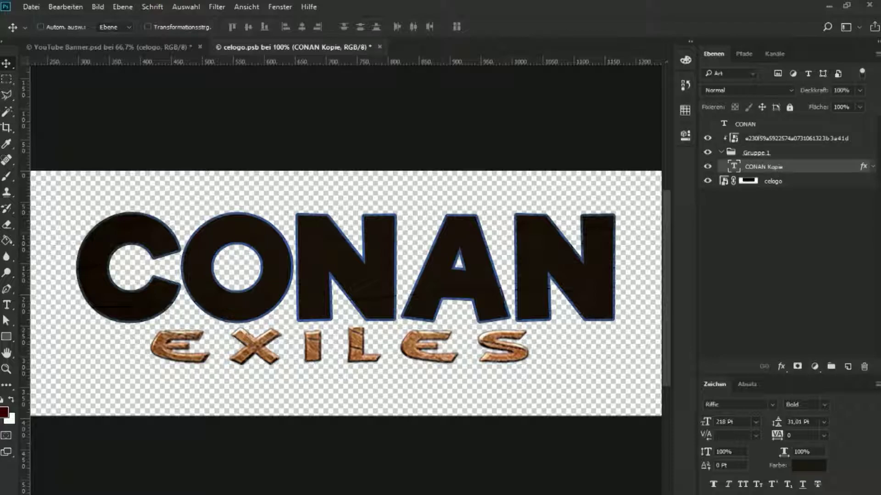
- Reopen the CONAN Kopie outline settings to choose a blue outline colour
double_click(807, 167)
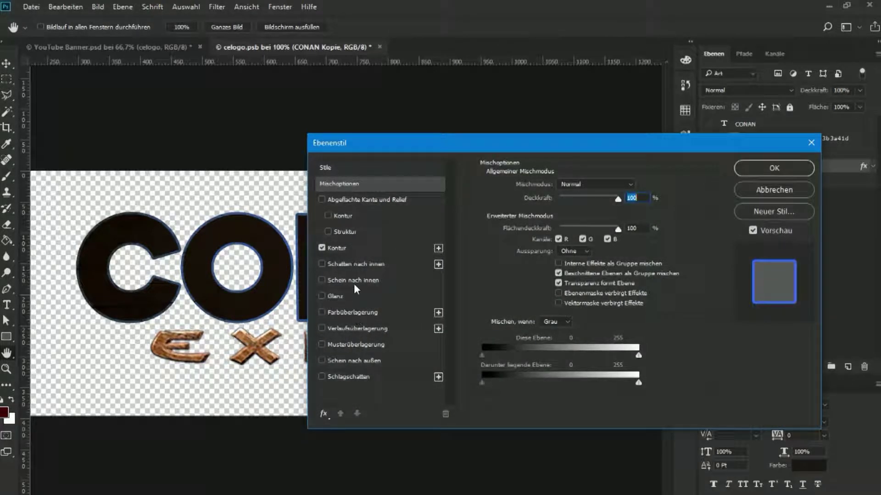
left_click(337, 248)
left_click(503, 281)
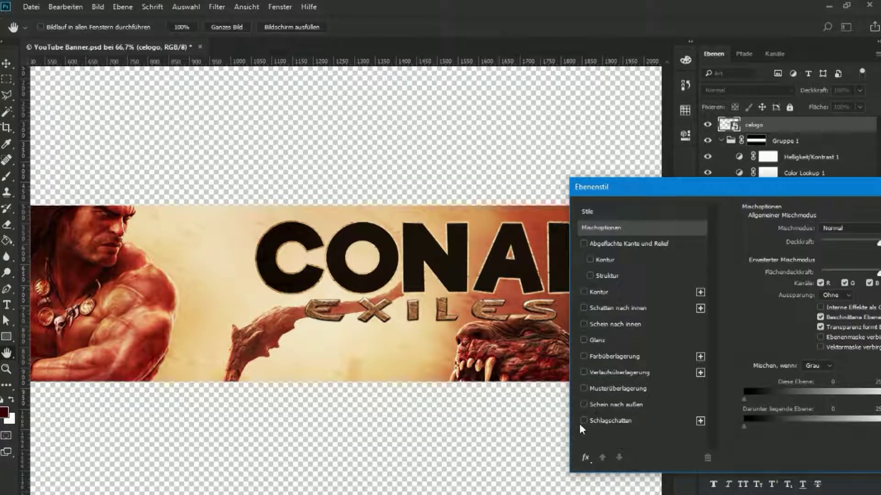
- Give the banner's celogo layer a drop shadow with distance 0, size 57, opacity 43%
left_click(583, 420)
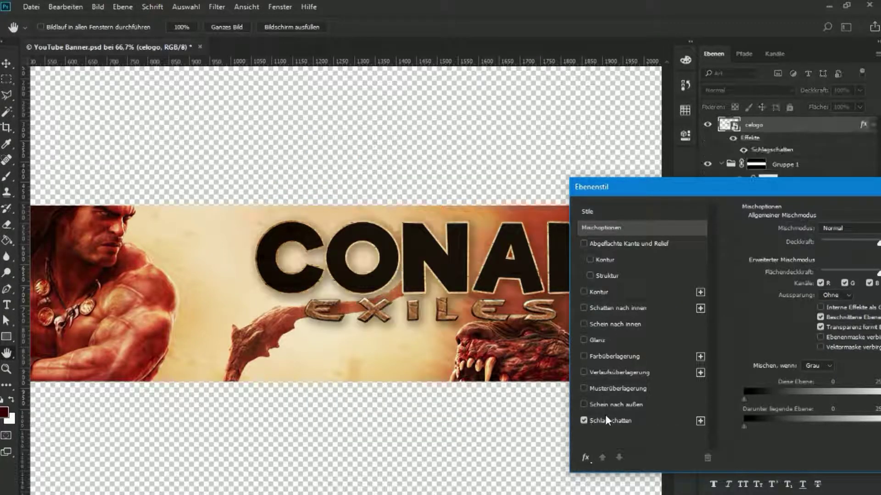
left_click_drag(812, 247, 848, 247)
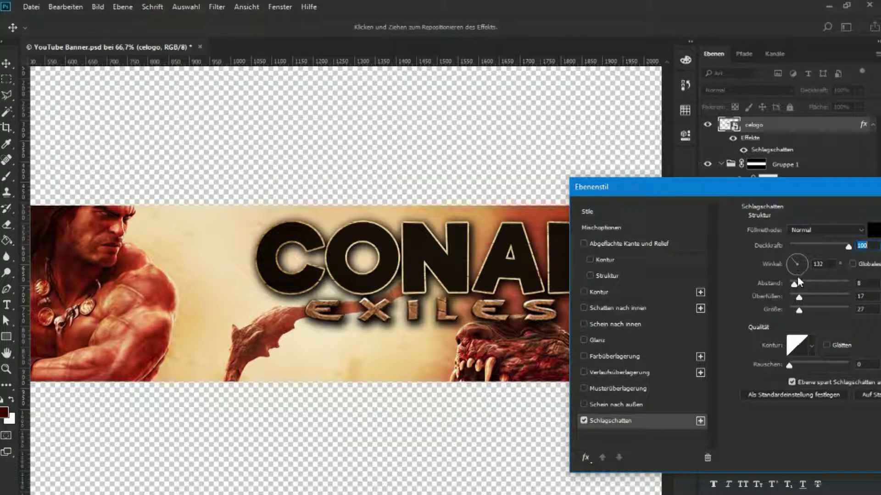
mouse_move(753, 301)
left_mouse_down()
mouse_move(742, 302)
mouse_move(748, 284)
left_mouse_up()
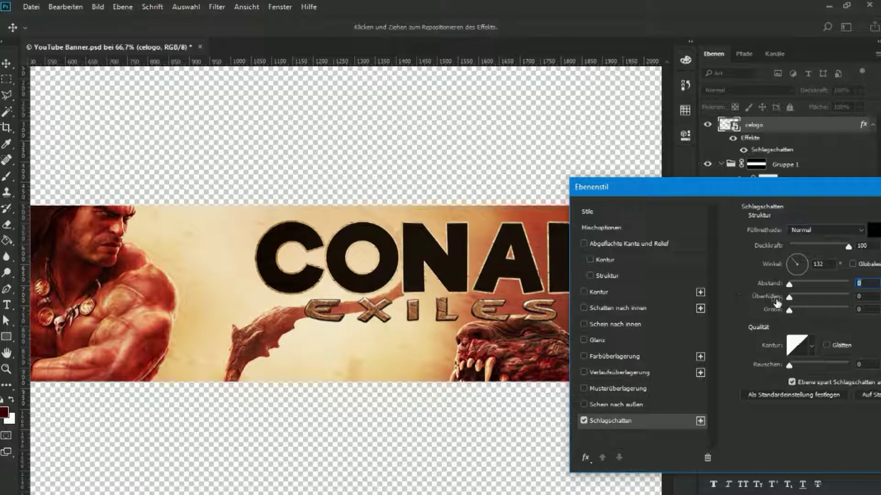
left_click_drag(789, 310, 805, 310)
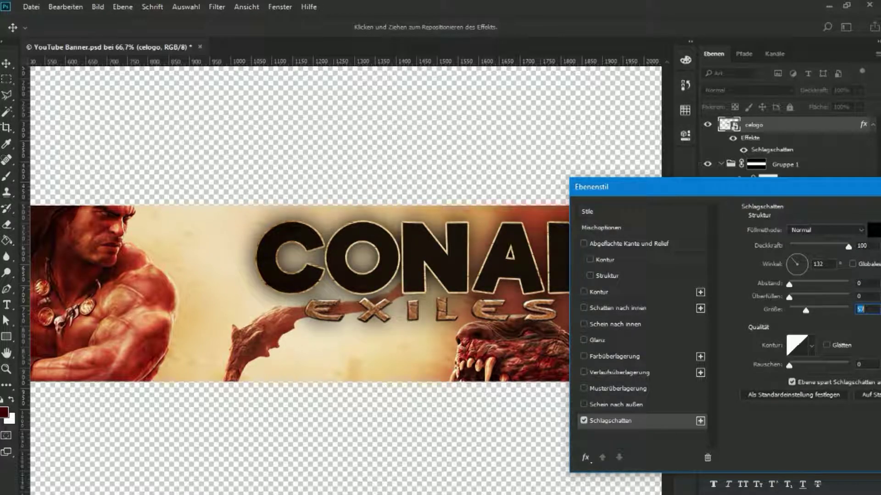
left_click_drag(846, 244, 816, 247)
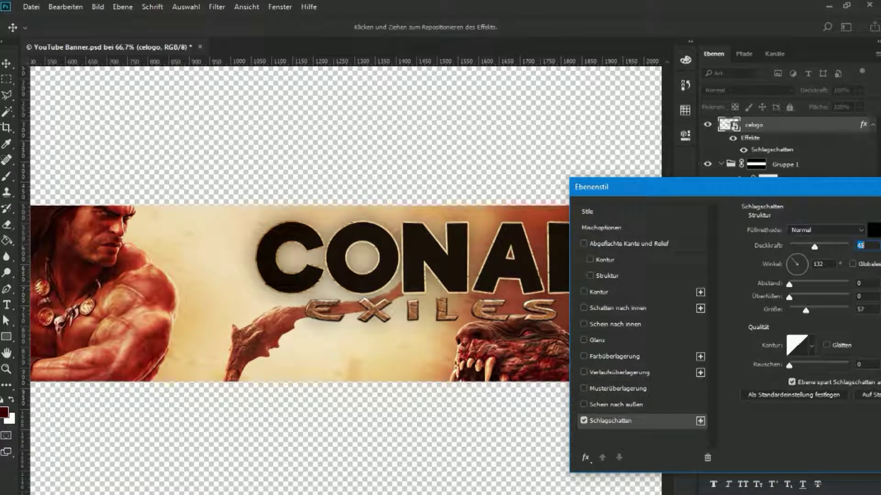
left_click_drag(759, 194, 459, 239)
left_click(795, 257)
- Open the celogo smart object and group the top layer with Gruppe 1 into Gruppe 2
double_click(728, 125)
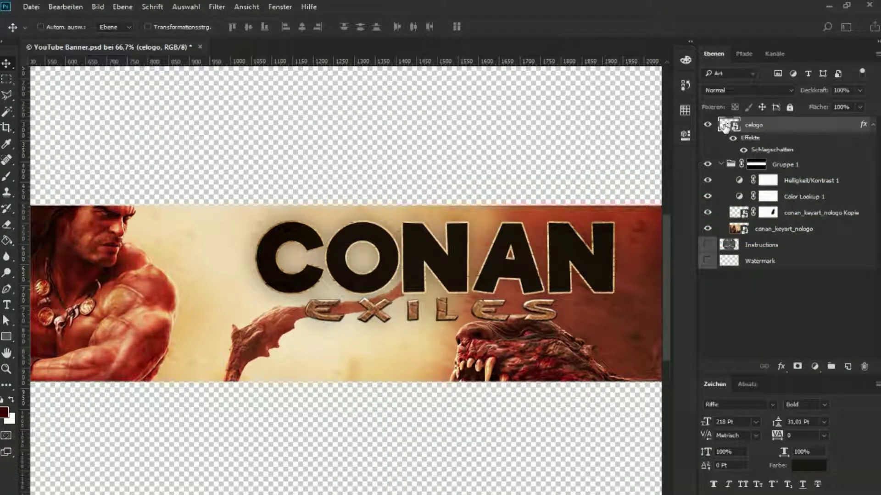
left_click(798, 139)
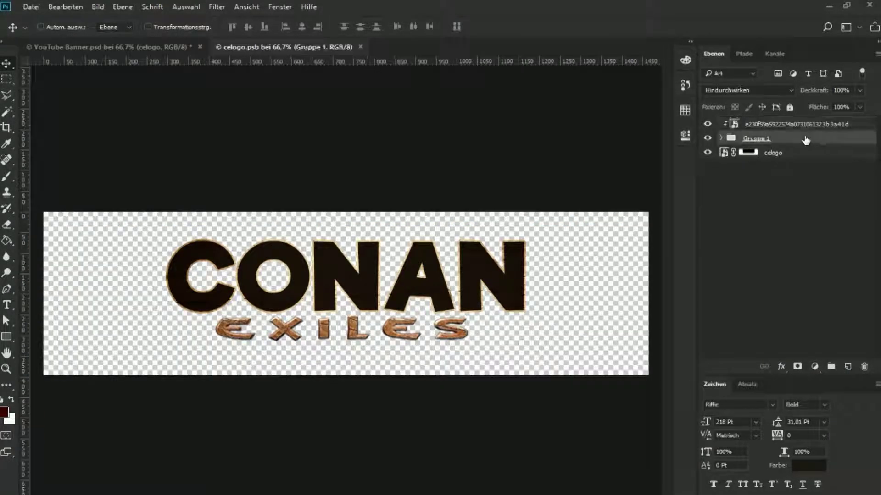
double_click(806, 140)
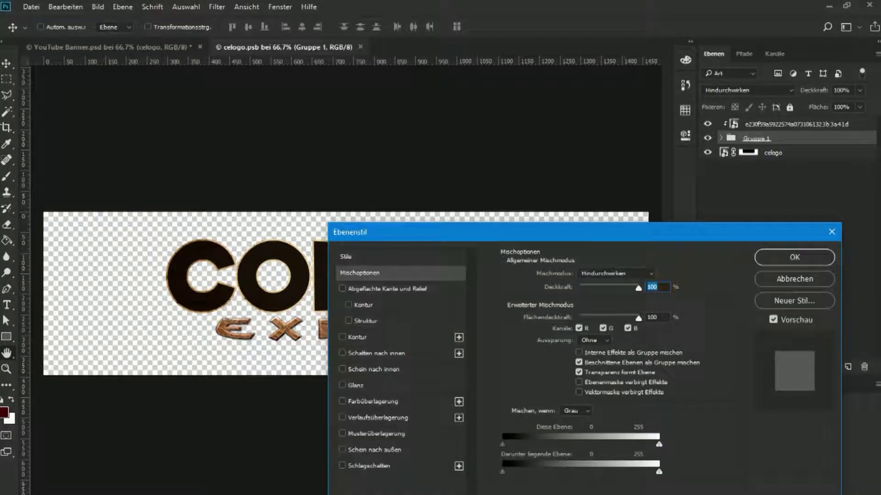
left_click(795, 278)
key("ctrl+g")
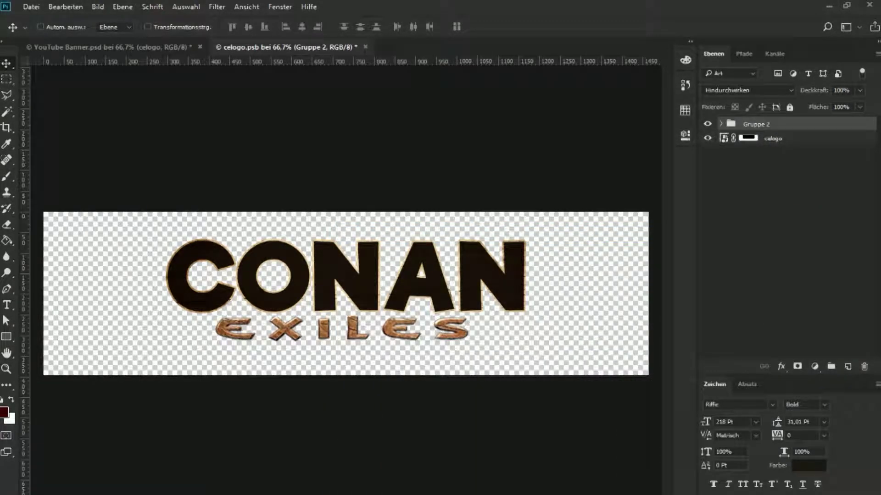
- Give Gruppe 2 a black (000000) Kontur outline
double_click(806, 124)
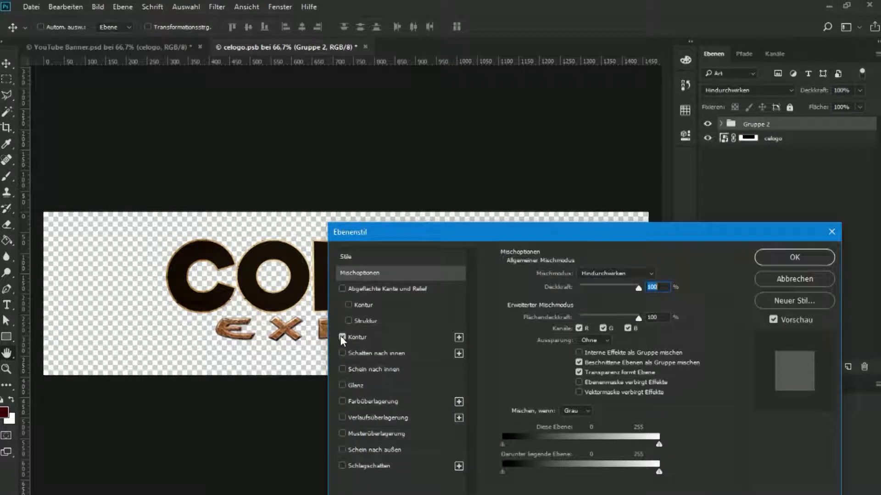
left_click(341, 337)
left_click(528, 359)
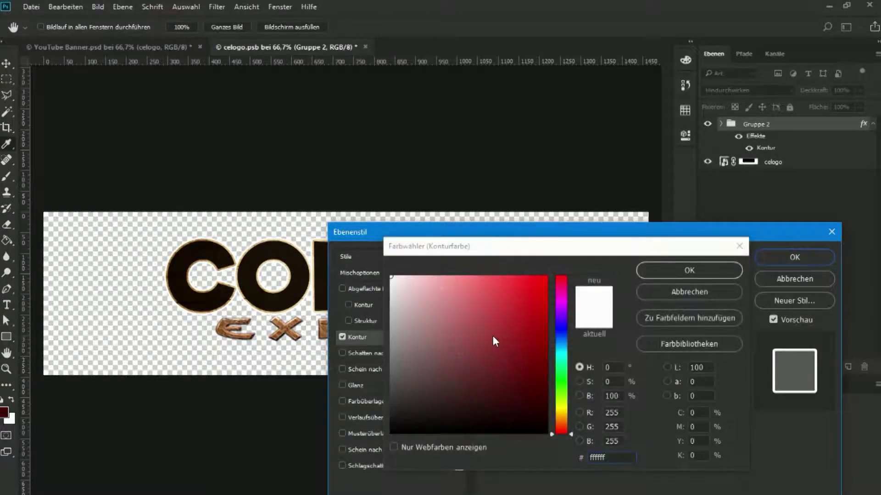
type("000000")
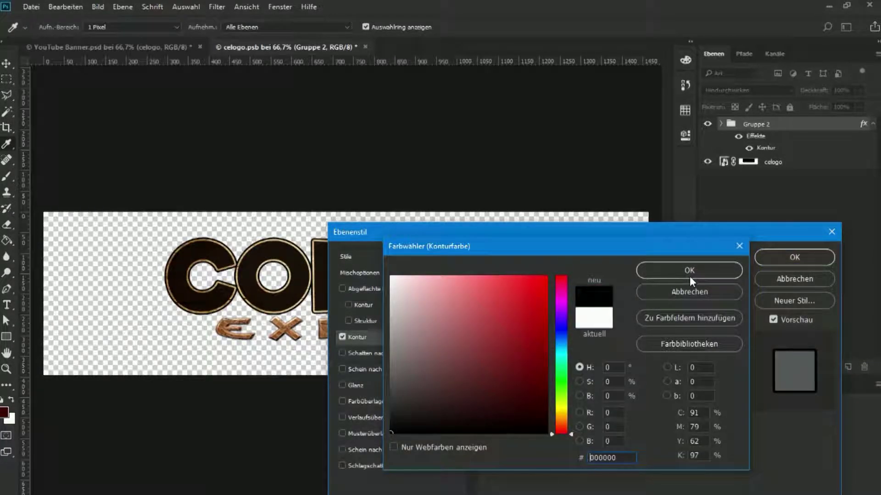
left_click(689, 271)
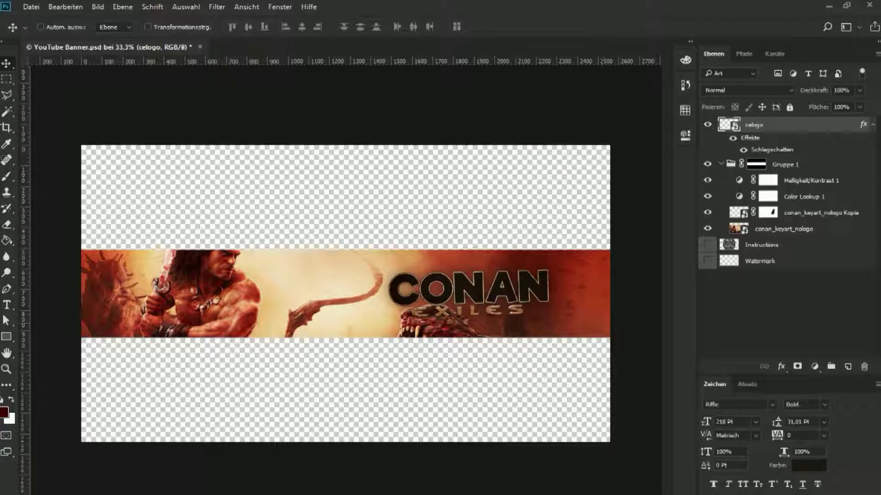
- Put the CONAN logo layer into a new group
left_click(870, 124)
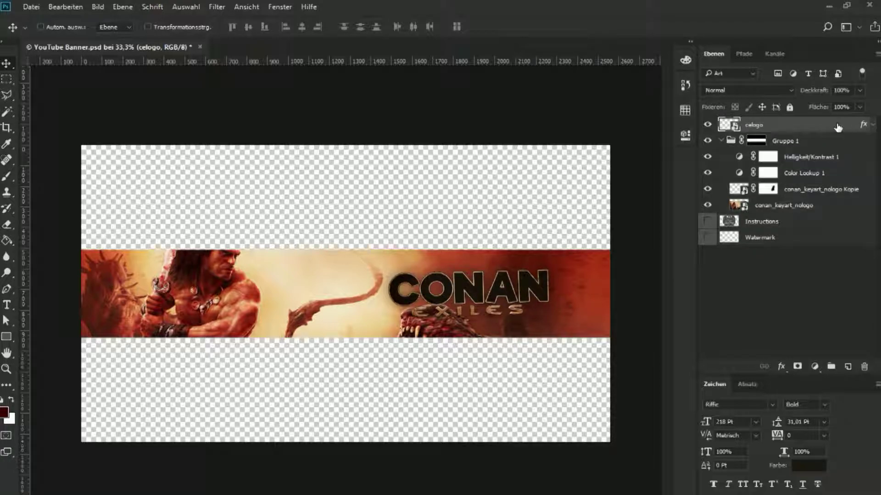
double_click(838, 128)
key("Escape")
key("ctrl+g")
- Enable Schein nach außen on the new group with a golden glow colour
double_click(826, 123)
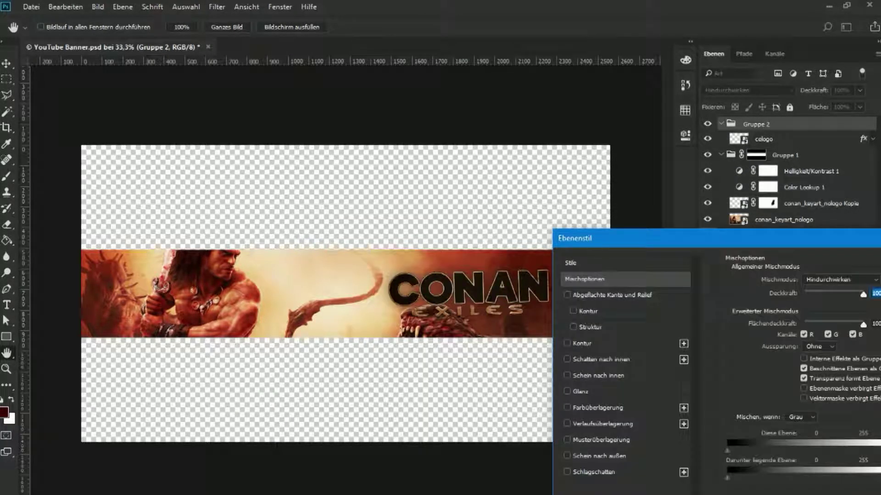
left_click(567, 456)
left_click(596, 456)
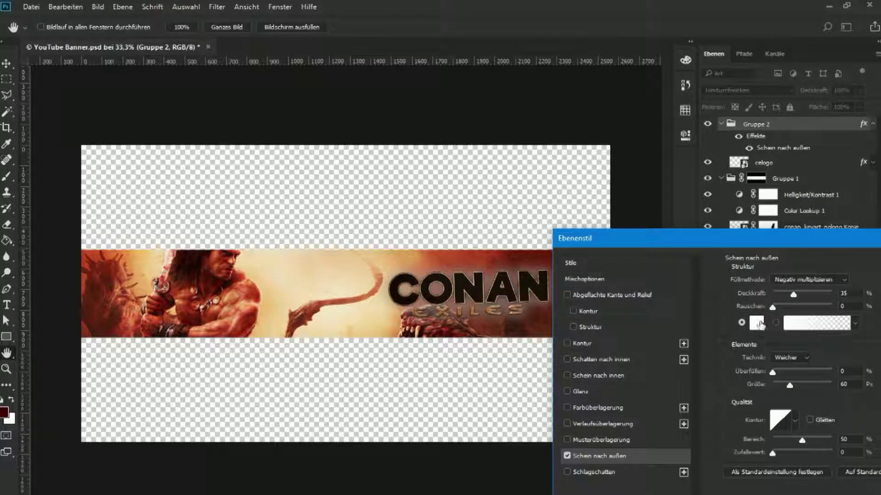
left_click(756, 323)
left_click(281, 260)
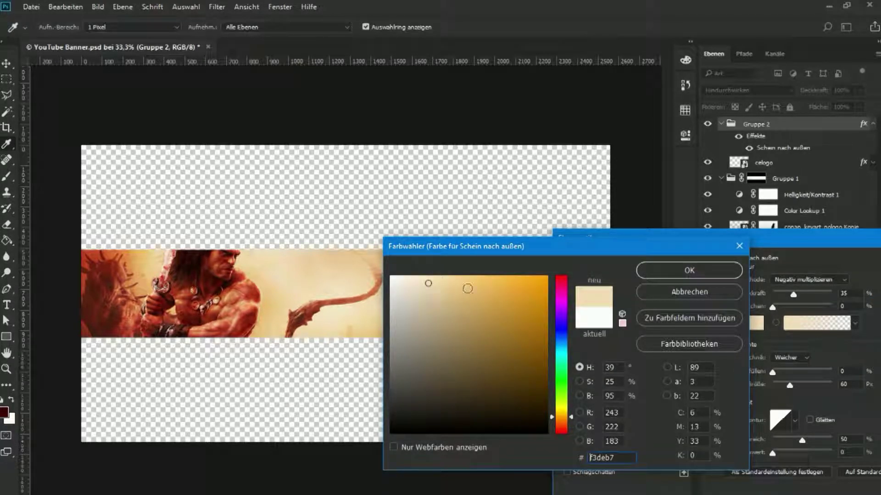
left_click(489, 285)
left_click(688, 270)
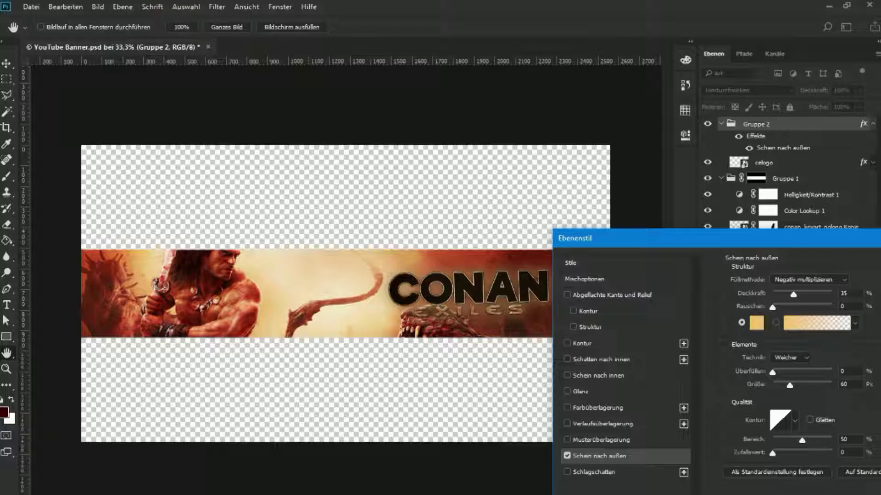
- Set the outer glow to 60% opacity, about 139 px size and 15% spread
left_click_drag(790, 386, 805, 385)
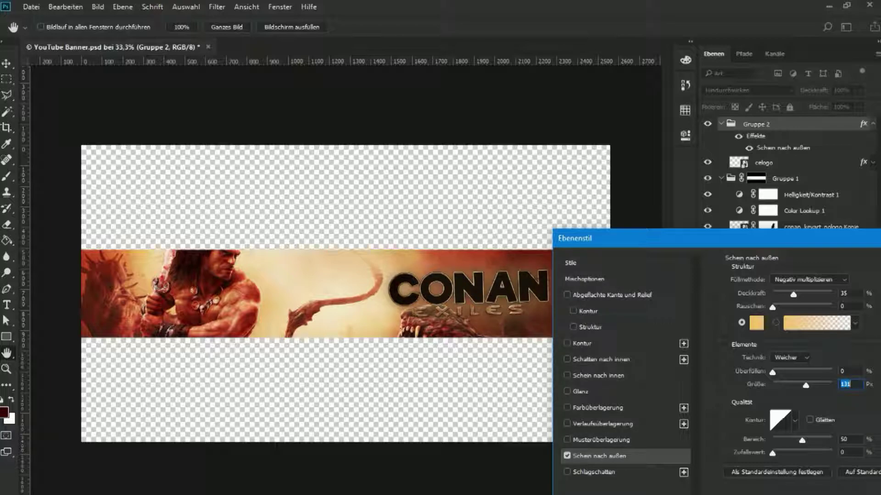
left_click_drag(793, 294, 808, 294)
left_click(756, 321)
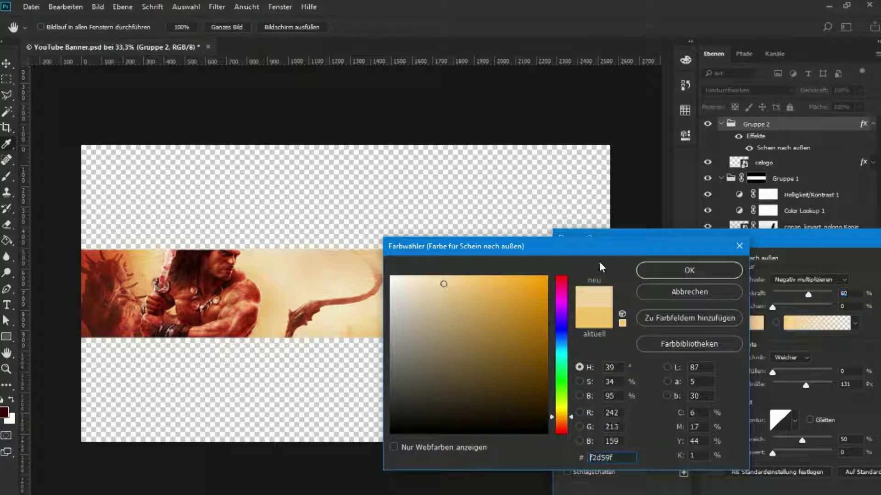
left_click(684, 270)
left_click_drag(805, 385, 806, 386)
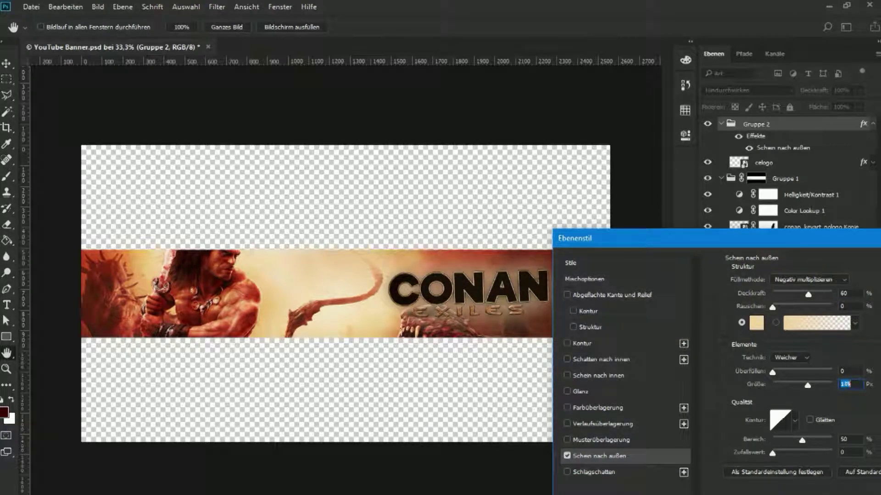
key("Down")
key("Down")
key("Down")
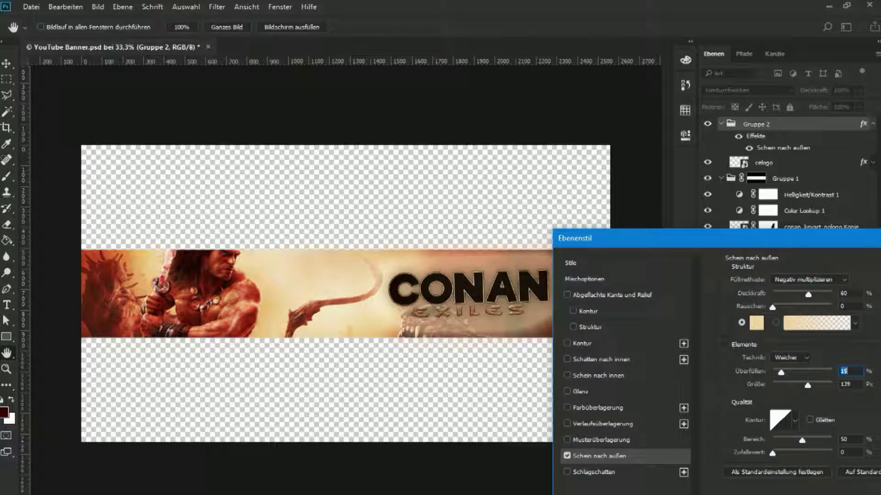
- Scale the key art copy to fill the banner and apply a heavy Gaussian blur
key("Down")
key("Down")
key("Down")
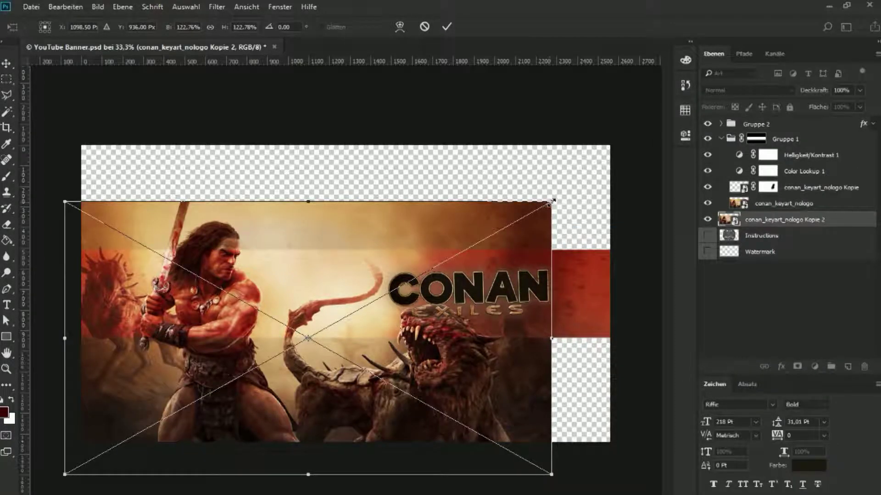
left_click_drag(524, 200, 529, 154)
key("Return")
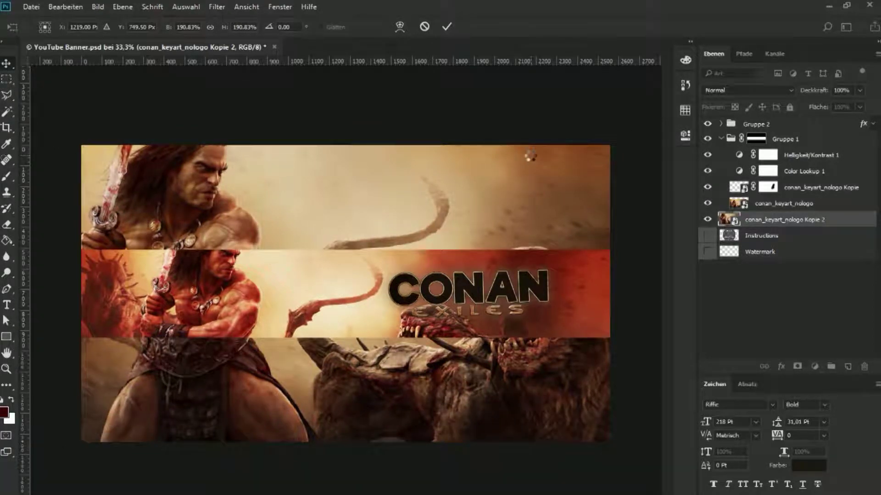
key("ctrl+alt+f")
key("Return")
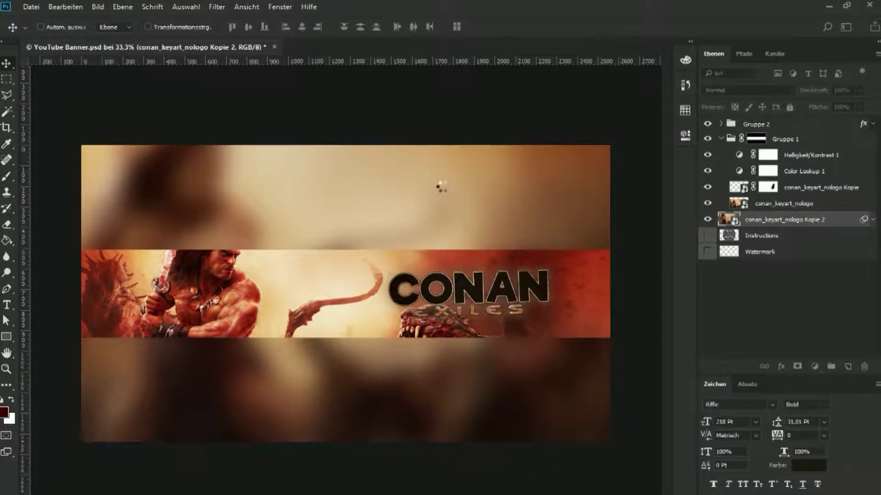
left_click_drag(455, 197, 455, 199)
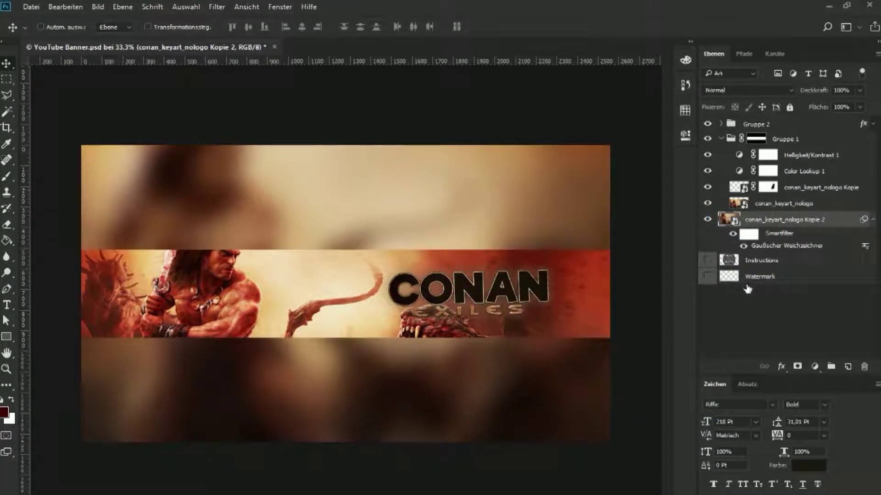
left_click(780, 219)
- Group the blurred background into a group named BG with a red label
key("ctrl+g")
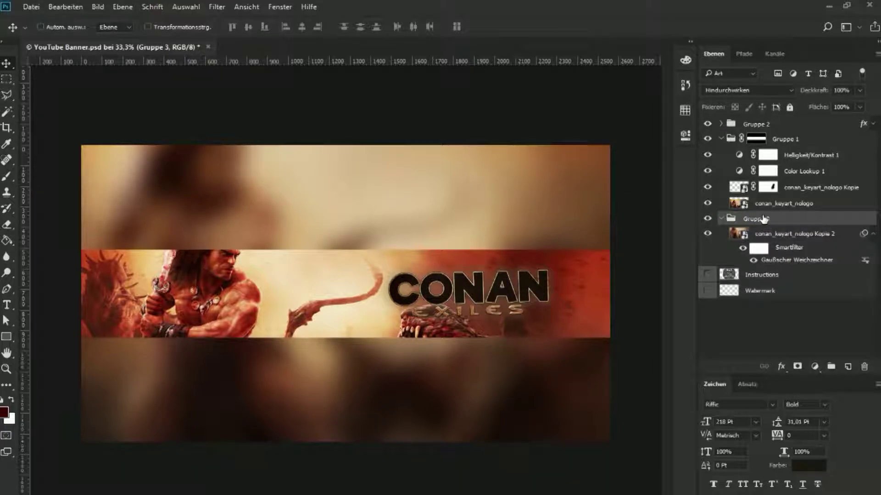
double_click(762, 219)
type("BG")
key("Return")
right_click(763, 219)
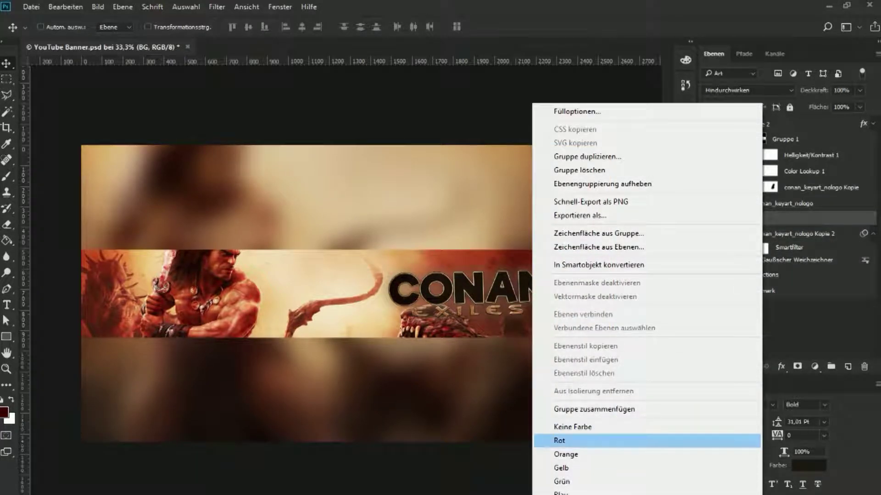
left_click(596, 440)
- Rename the blurred background layer to BG and collapse the BG group
left_click(791, 235)
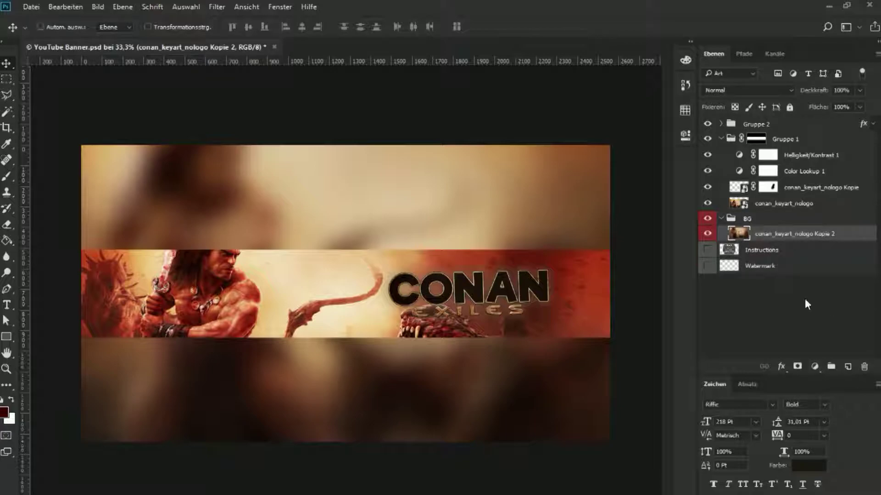
double_click(788, 235)
type("BG")
key("Return")
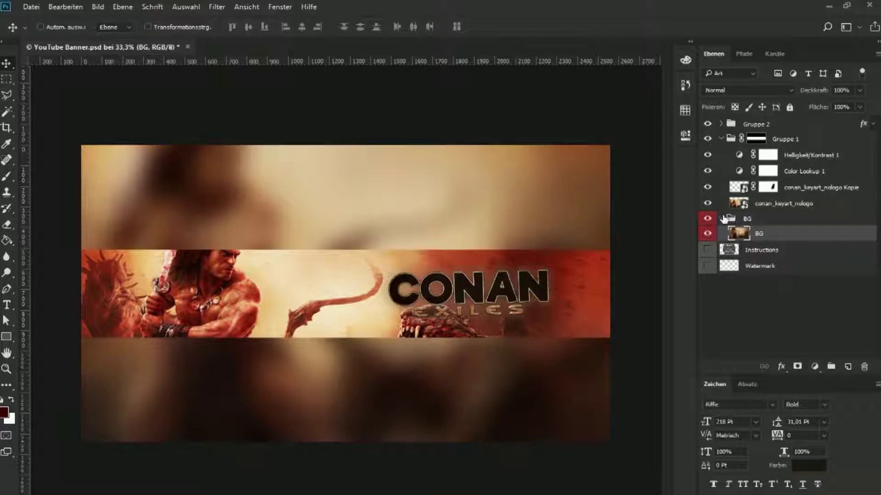
left_click(721, 219)
- Rename Gruppe 1 to Banner and group the two adjustment layers into CC
double_click(784, 139)
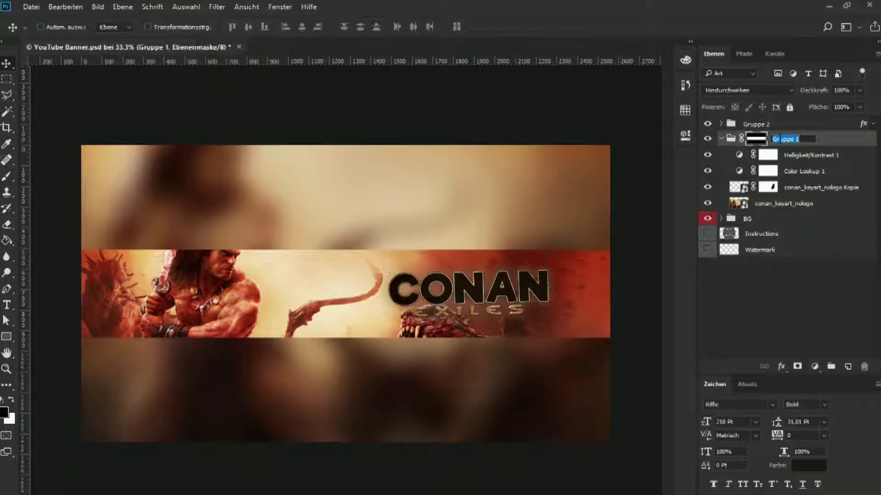
type("Bo")
key("Return")
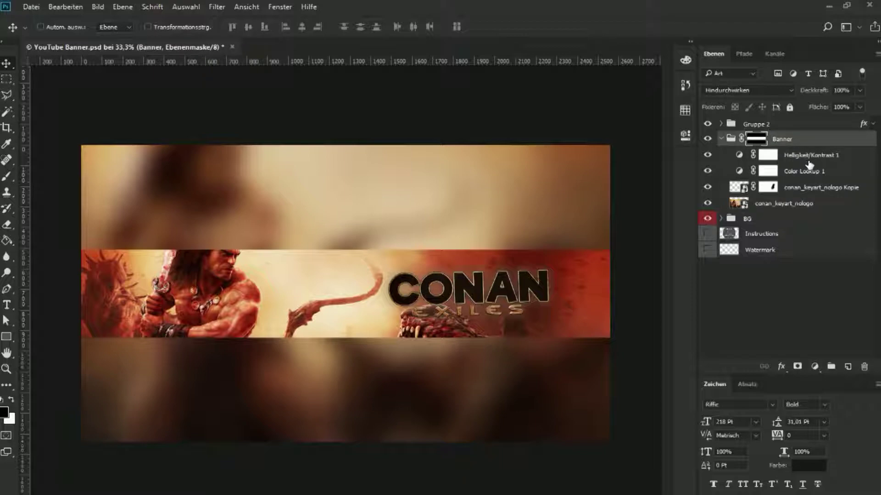
left_click(805, 160)
left_click(796, 179, "shift")
key("ctrl+g")
double_click(757, 154)
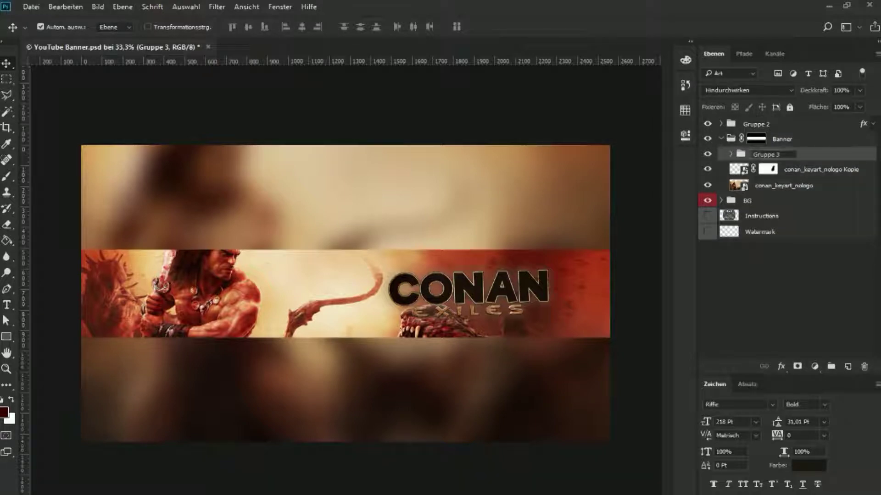
type("CC")
key("Return")
- Rename the lower key art layer to 1 and the masked copy to 2
double_click(775, 185)
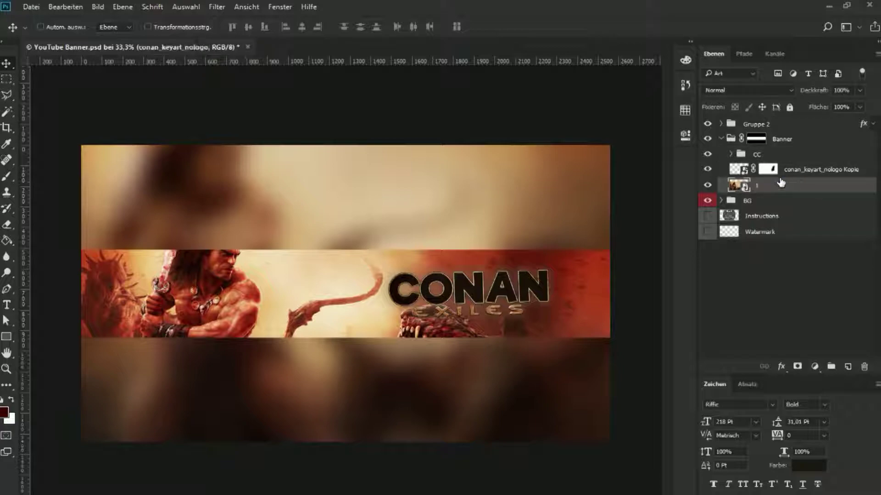
type("1")
key("Return")
double_click(816, 170)
type("2")
key("Return")
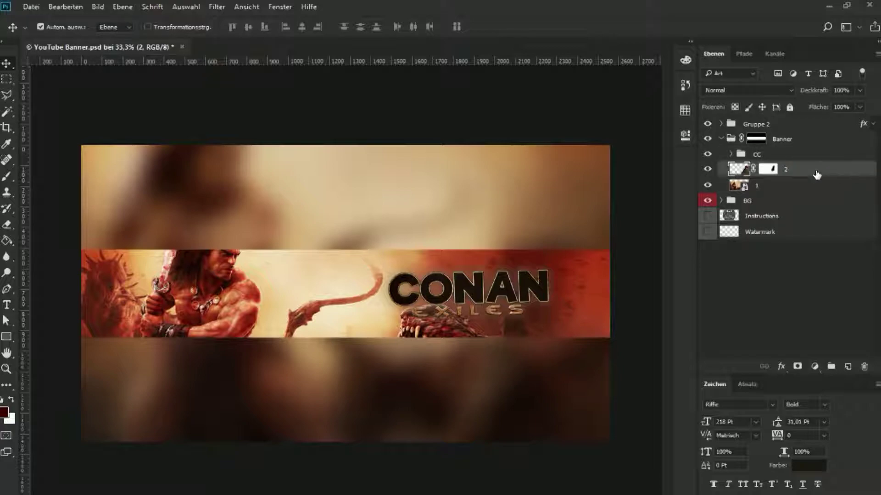
left_click(787, 186)
key("ctrl+minus")
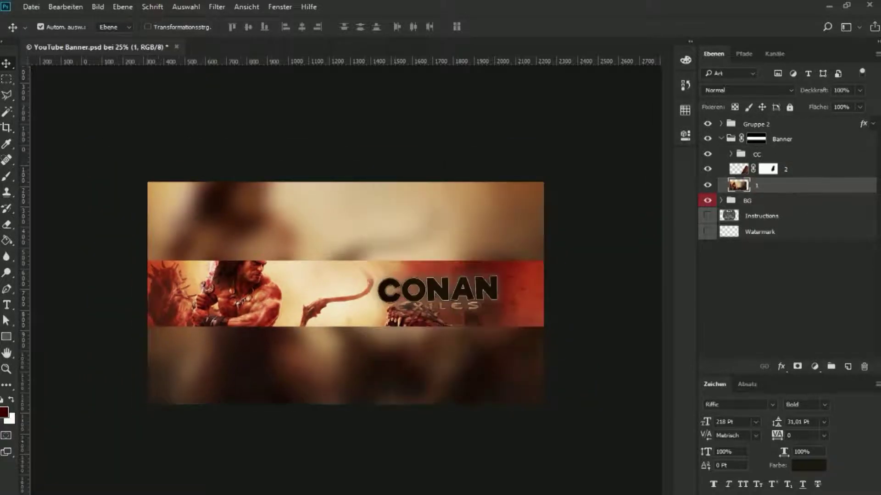
key("ctrl+plus")
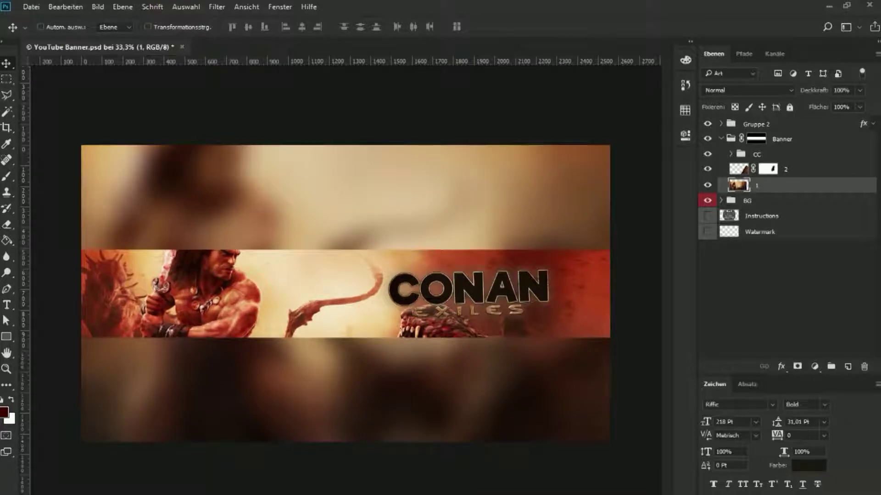
- Collapse the Banner group and rename the logo layer to Double Click Image
left_click(721, 139)
right_click(785, 139)
left_click(731, 139)
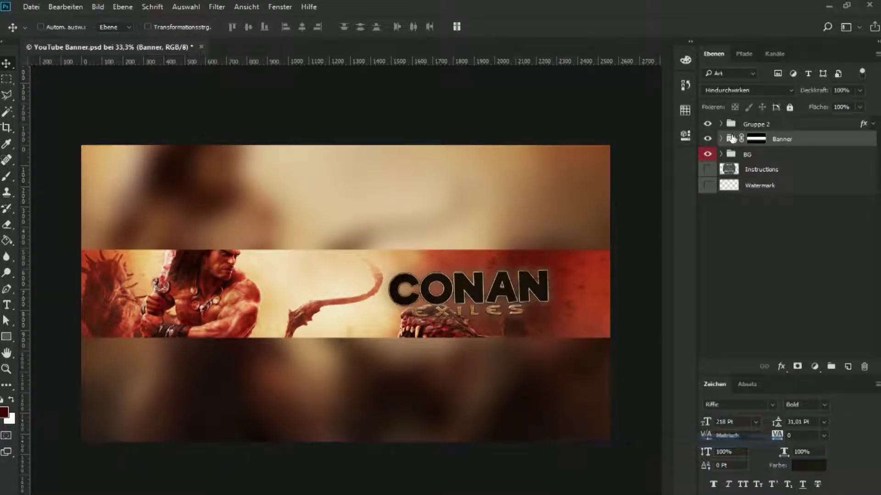
type("Double Cl")
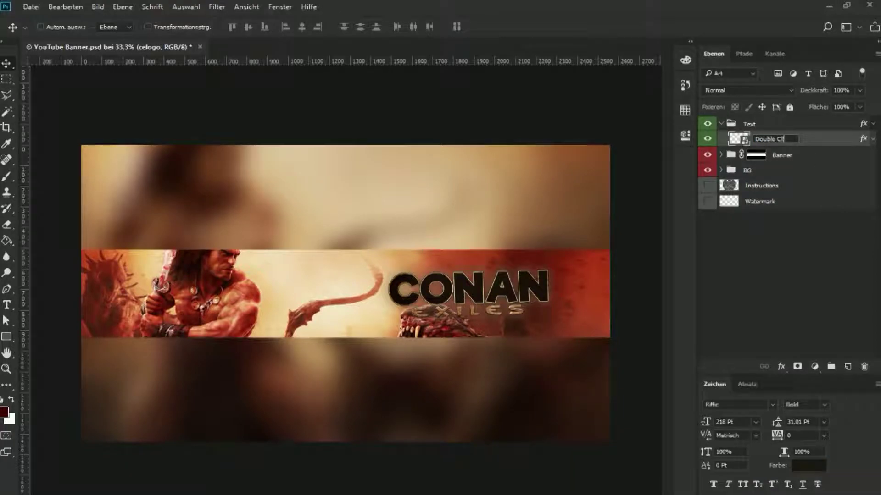
type("ge")
key("Return")
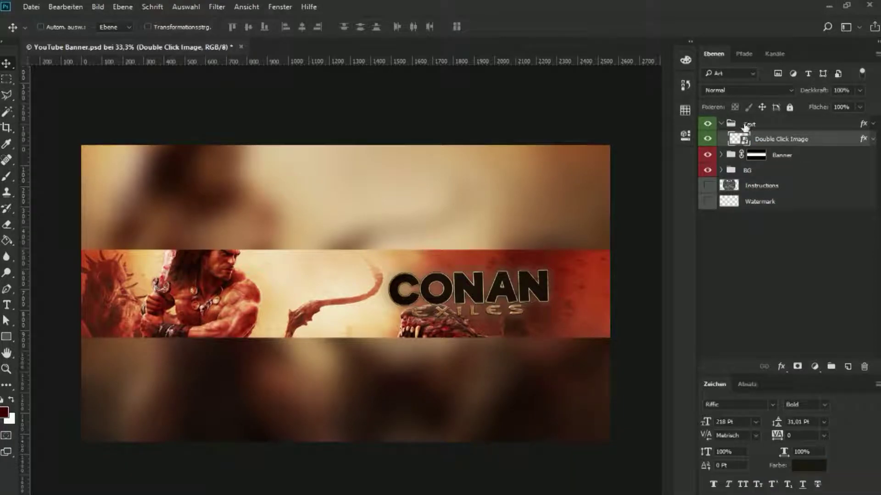
- In the logo smart object, rename Gruppe 2 to Your Name with a green label
double_click(734, 139)
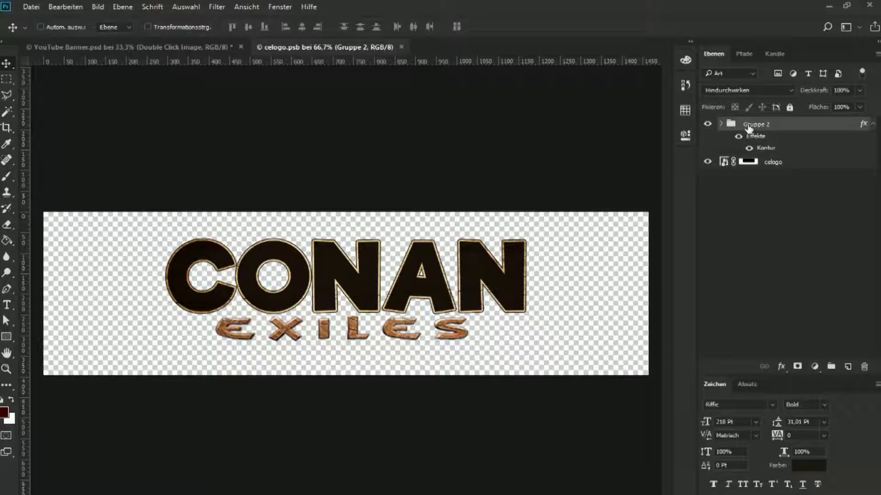
double_click(755, 125)
type("Your Name")
key("Return")
left_click(864, 124)
right_click(776, 124)
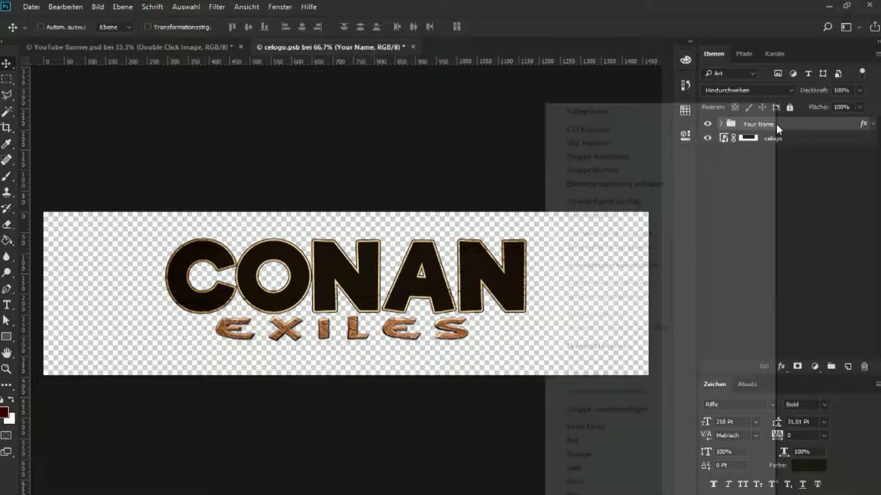
left_click(587, 486)
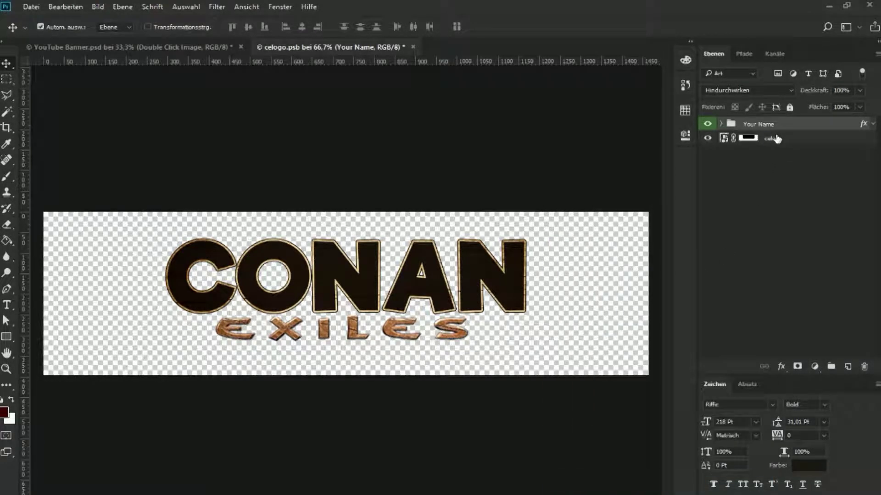
- Put the celogo layer into a new group named BG
left_click(773, 138)
key("ctrl+g")
key("ctrl+z")
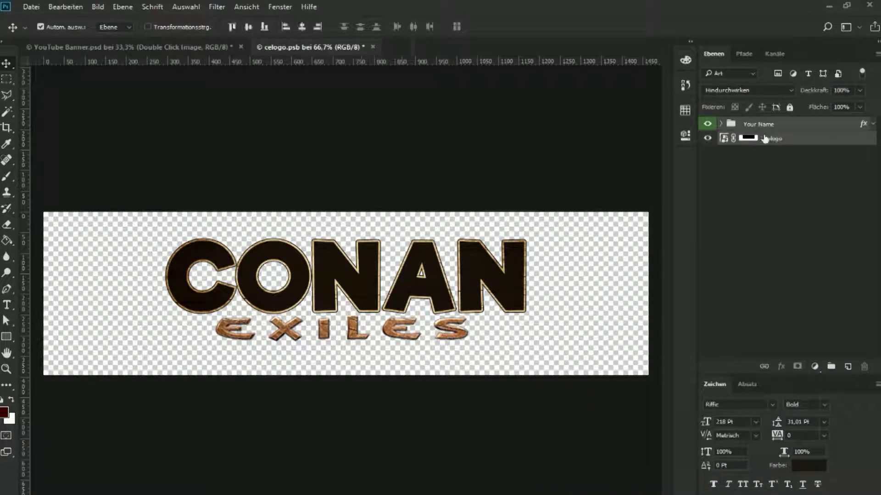
key("ctrl+g")
double_click(773, 138)
type("BG")
key("Return")
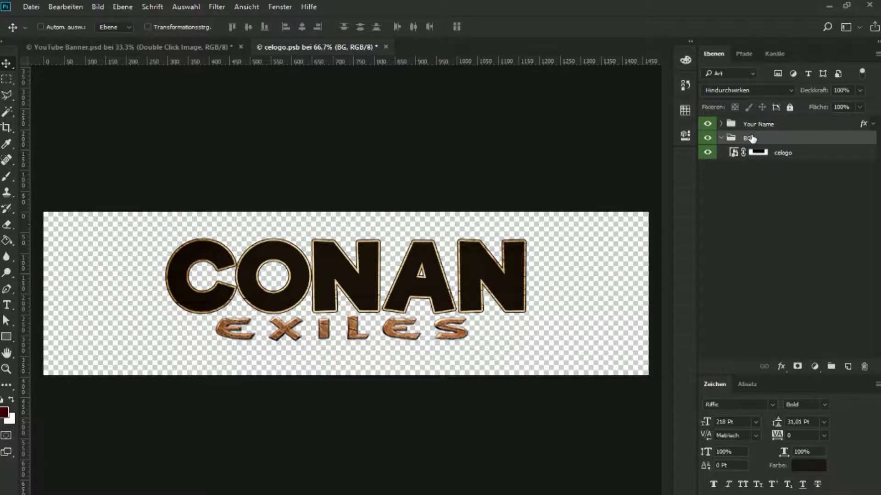
- Label the BG group red and rename the celogo layer to Logo
right_click(770, 138)
left_click(547, 441)
double_click(782, 152)
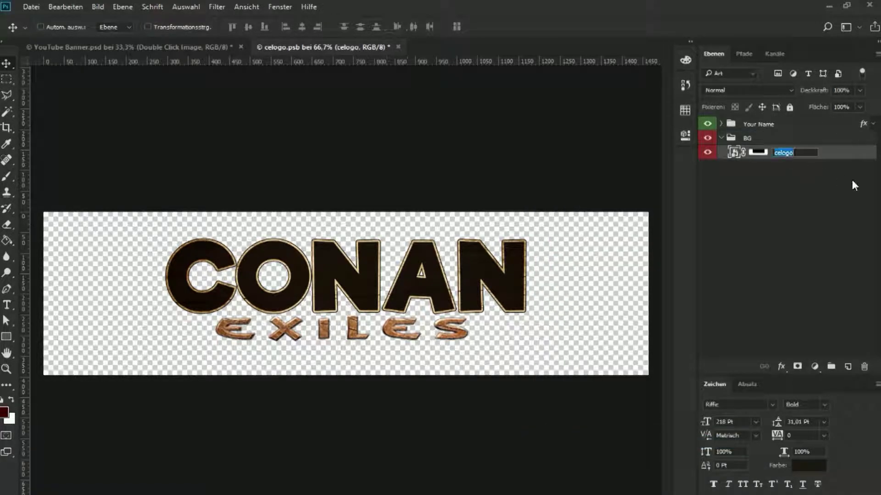
type("Logo")
key("Return")
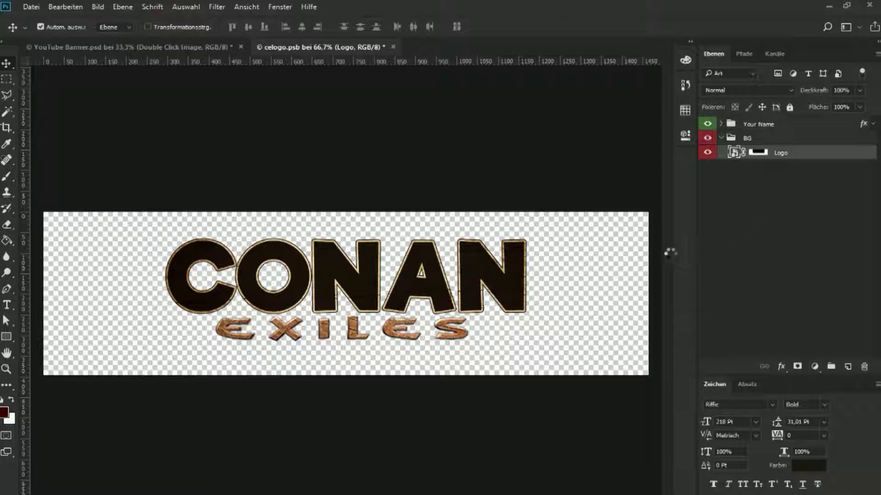
- In Camera Raw, set the Details sharpening amount to 76 with the preview at 100%
key("ctrl+shift+a")
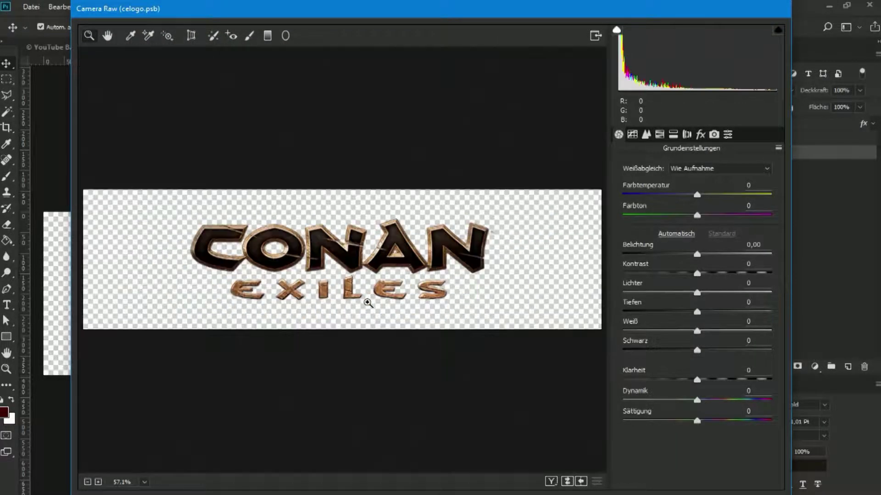
left_click(351, 303)
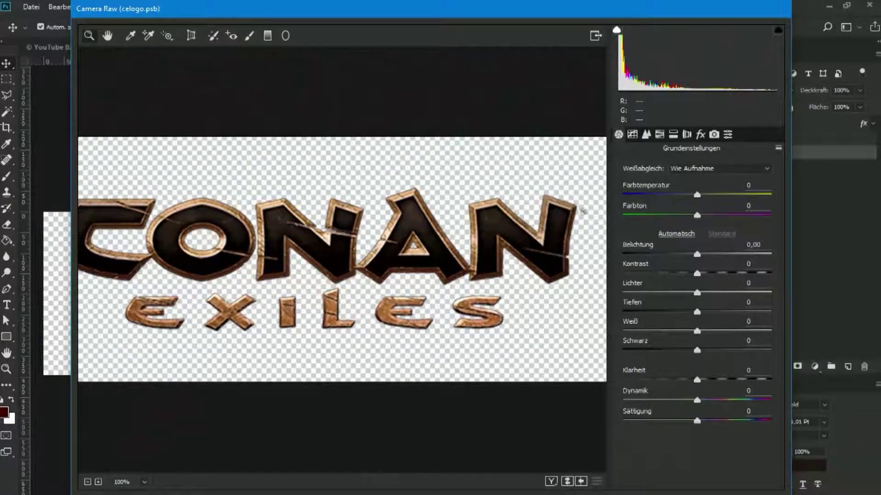
key("ctrl+alt+3")
left_click(698, 185)
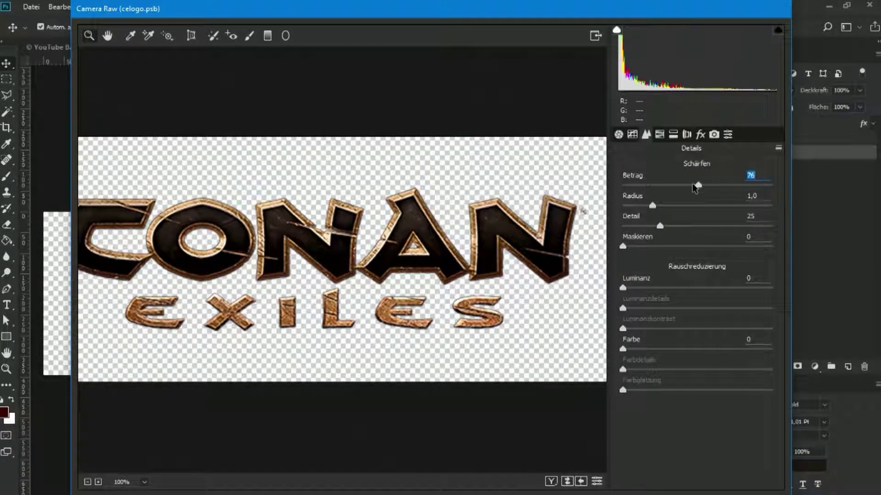
key("ctrl+alt+2")
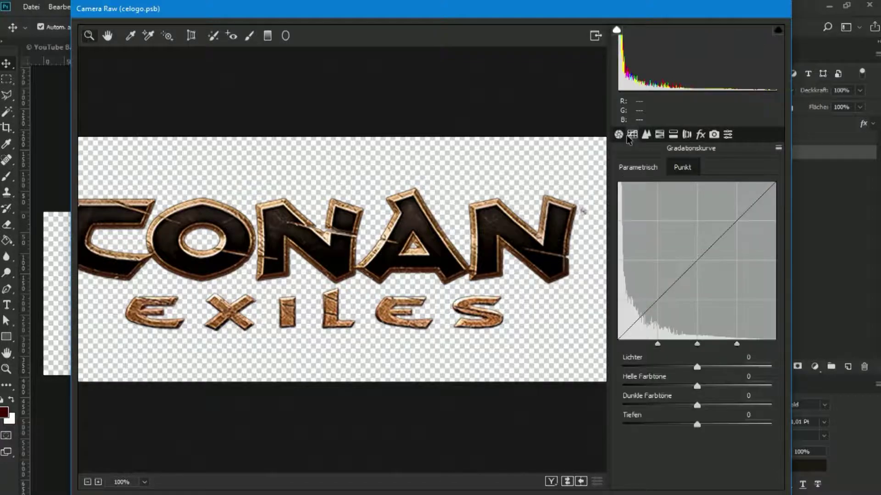
key("ctrl+alt+1")
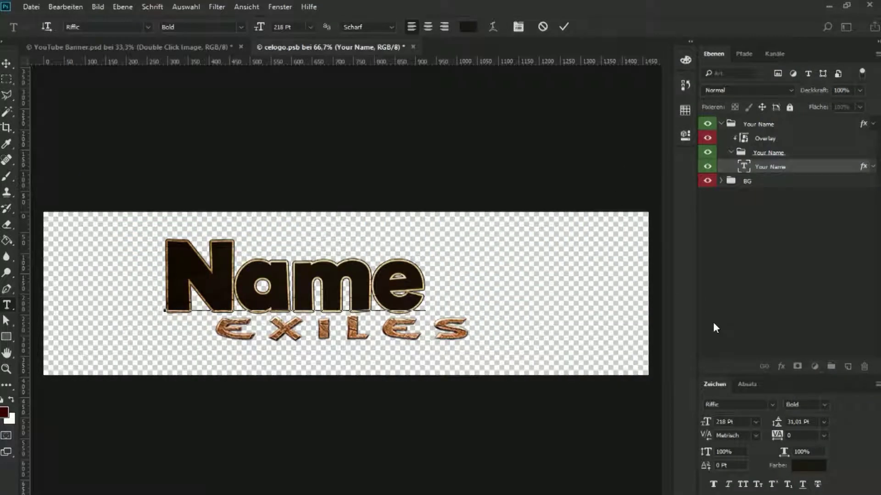
type("CONAN")
- Reposition the CONAN text, retype it as NAME, and save the logo on closing
left_click(747, 384)
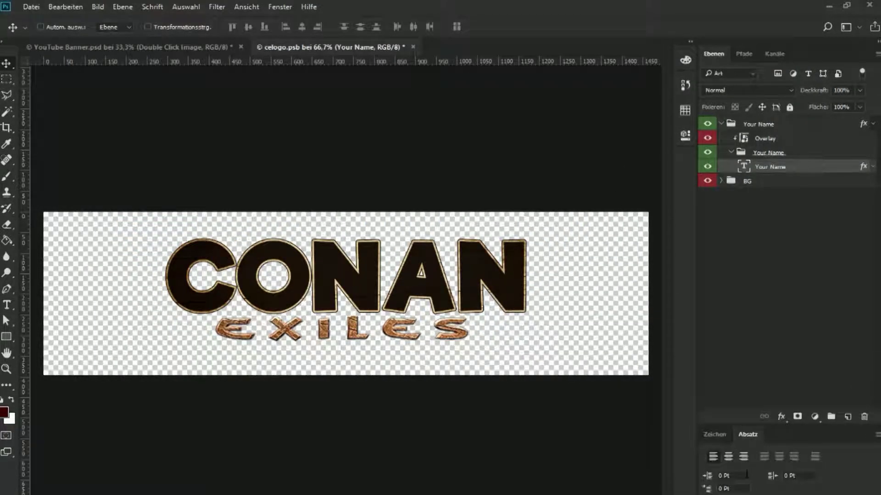
left_click_drag(200, 120, 428, 232)
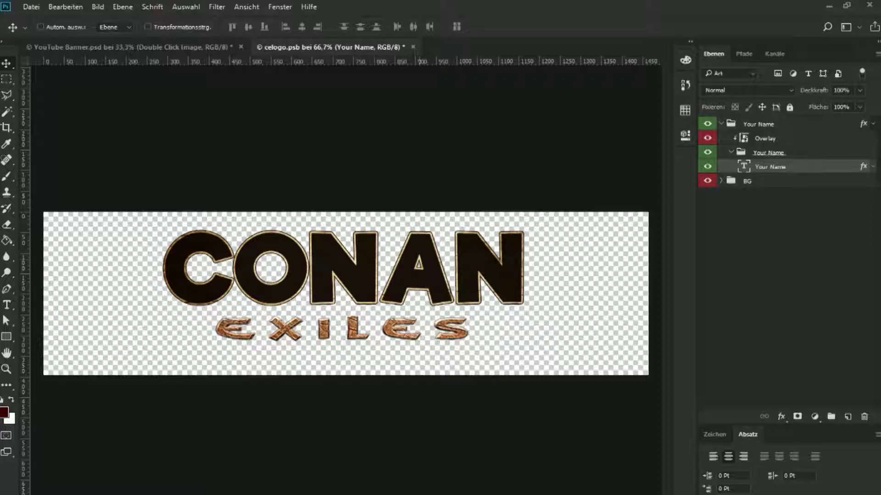
key("Down")
key("Down")
key("Down")
key("Down")
key("Down")
key("Down")
key("Down")
key("Down")
key("Down")
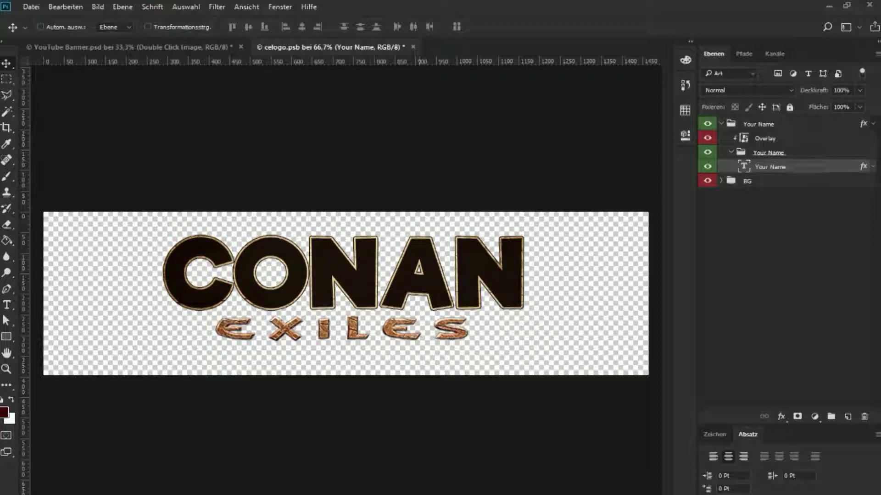
left_click(714, 435)
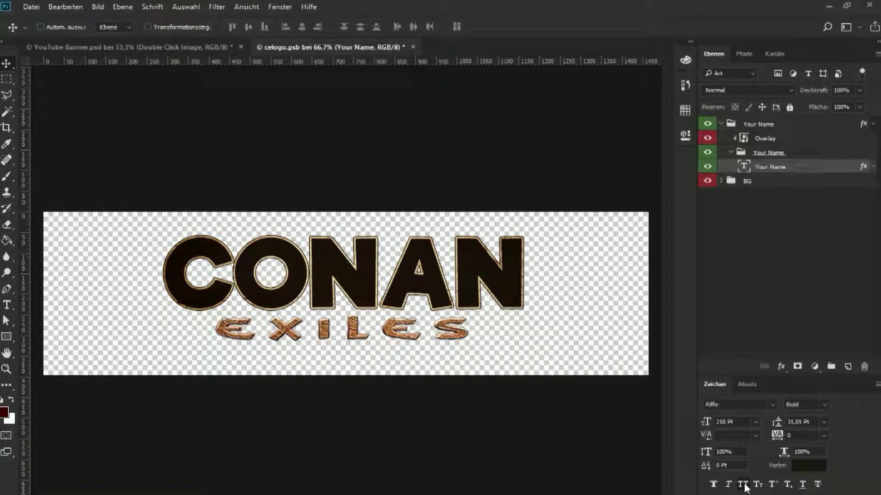
double_click(744, 168)
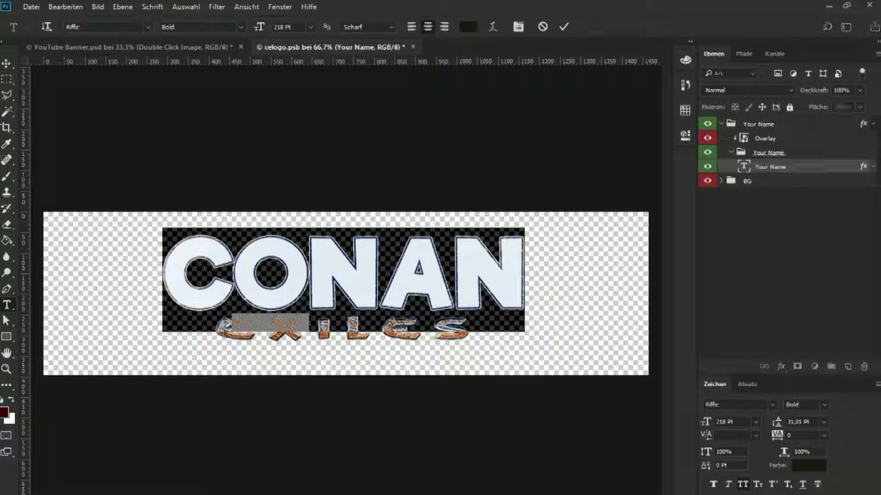
type("NAME")
left_click(7, 64)
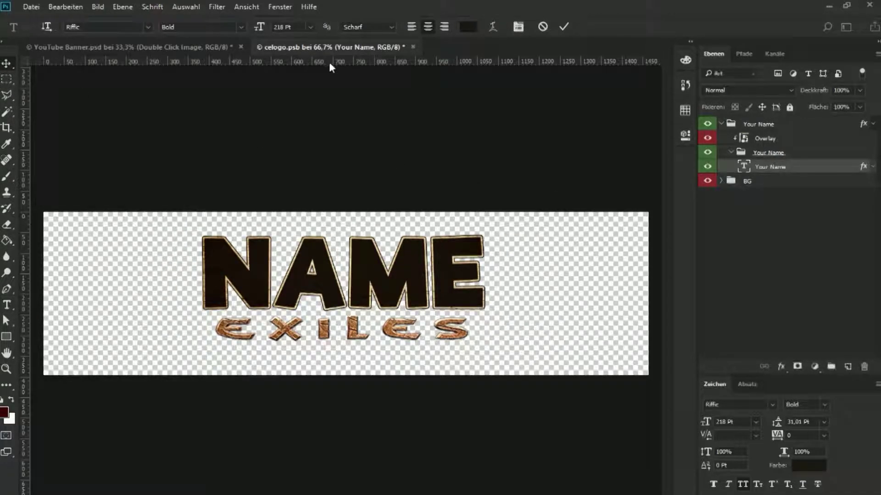
left_click(412, 46)
key("Return")
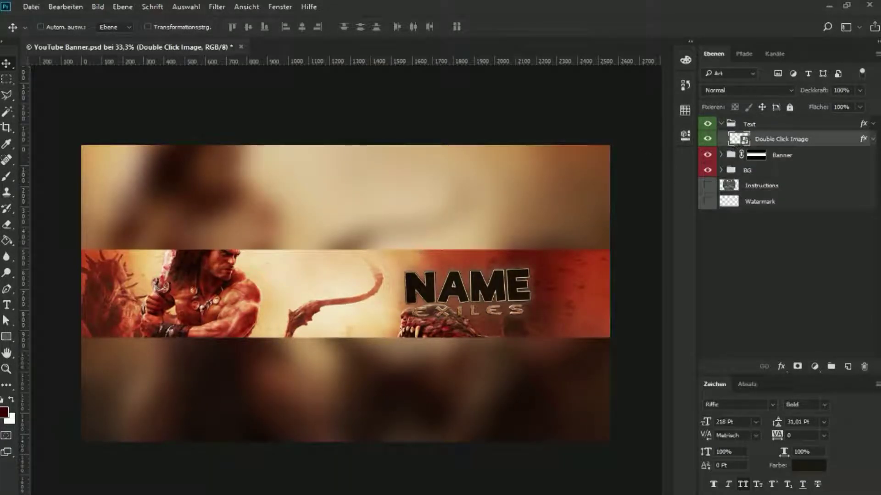
- Reopen the logo, collapse its Your Name groups, save again and view the whole banner
double_click(736, 139)
left_click(751, 189)
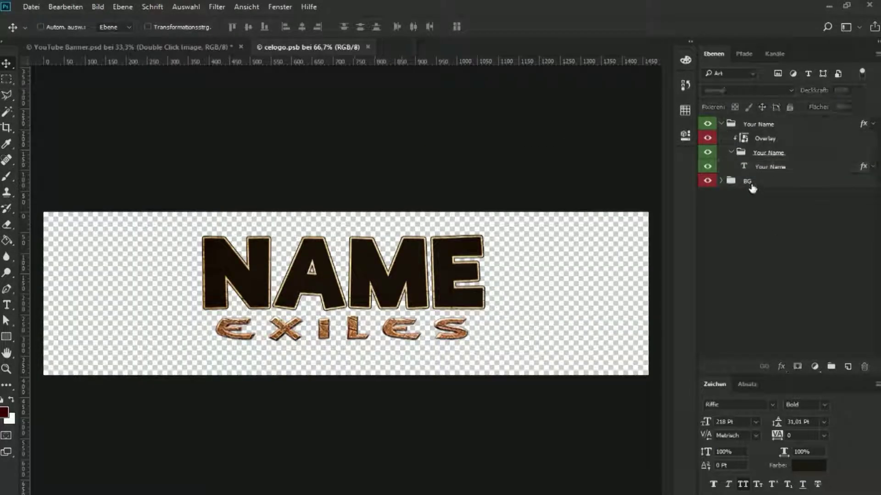
left_click(731, 152)
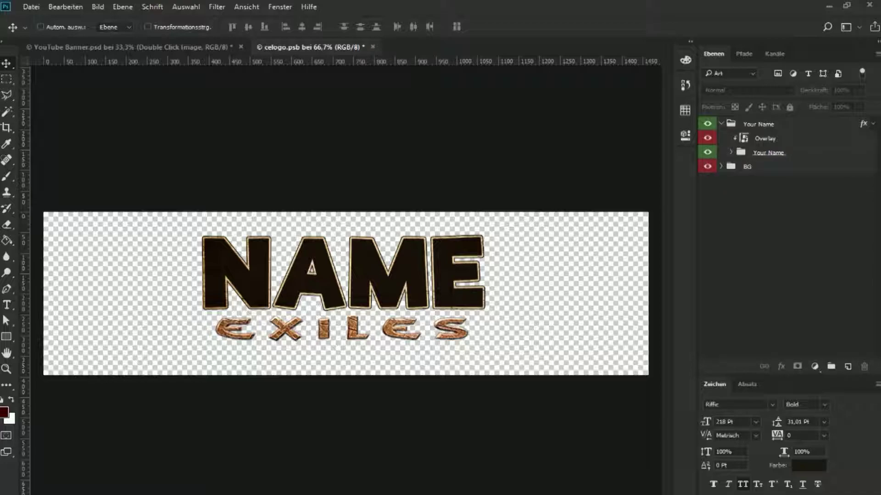
left_click(721, 123)
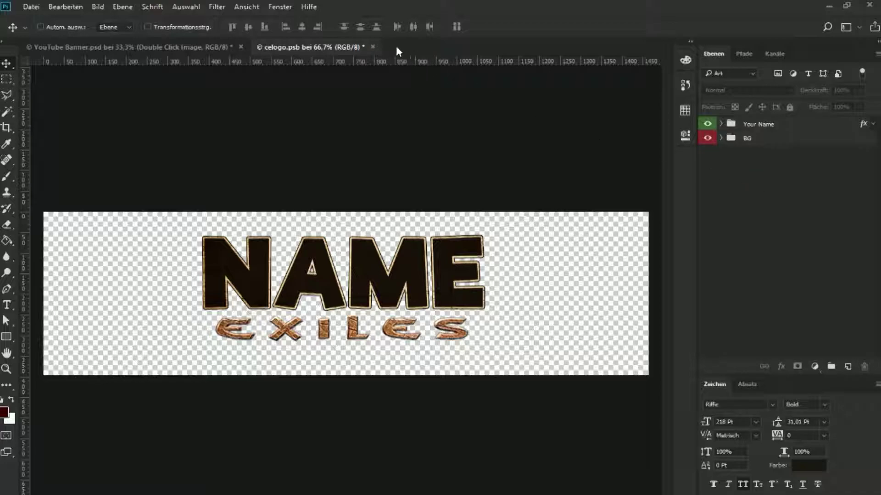
left_click(373, 45)
key("Return")
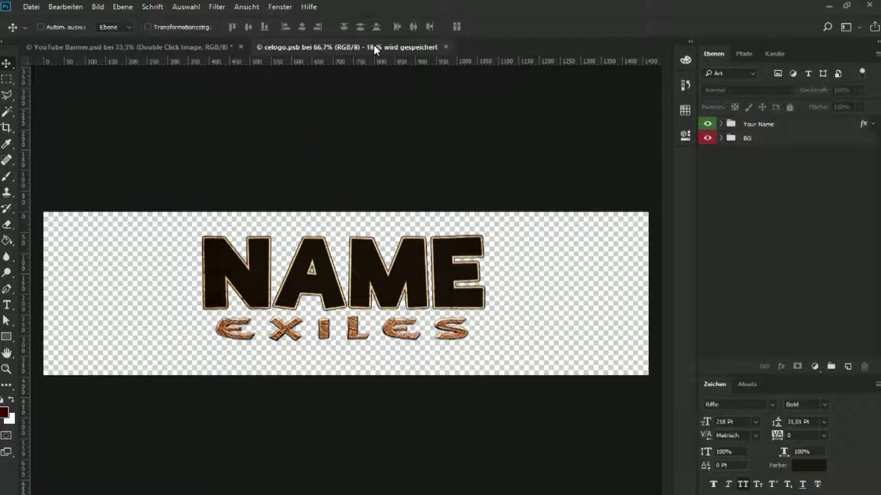
key("ctrl+minus")
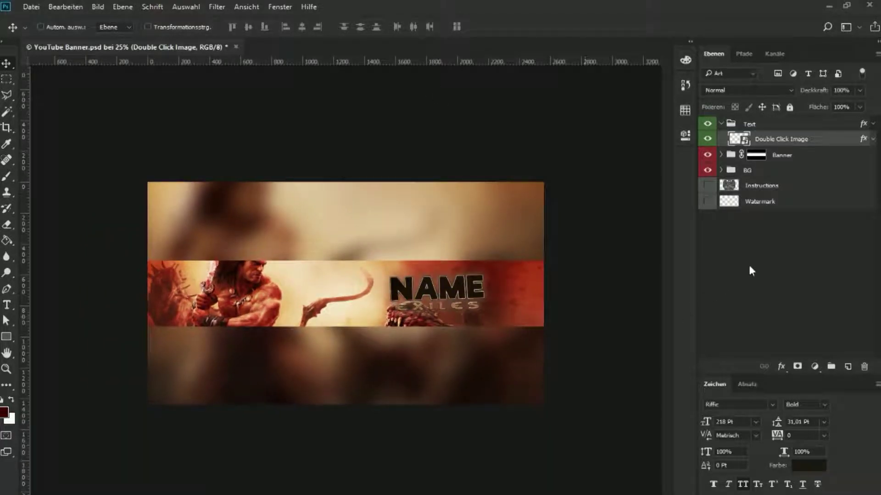
left_click(749, 267)
left_click_drag(769, 204, 755, 117)
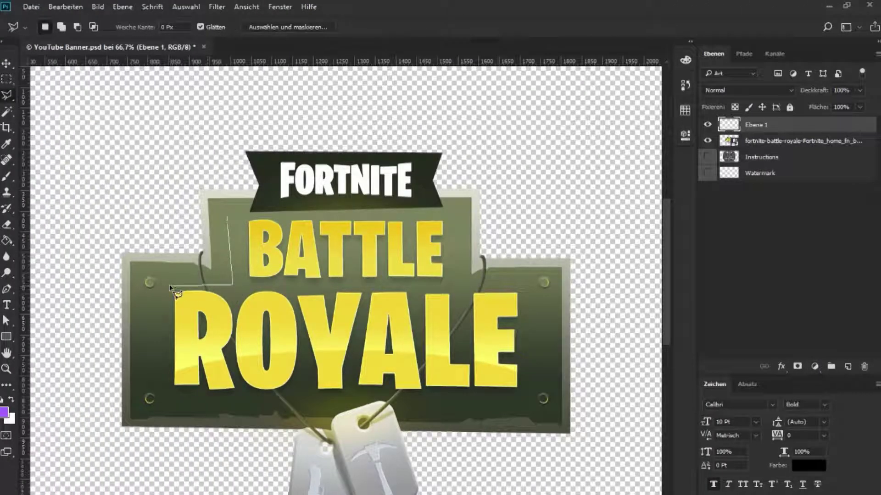
- Outline the badge plate interior with the Polygonal Lasso and fill it purple on Ebene 1
left_click(155, 296)
left_click(172, 400)
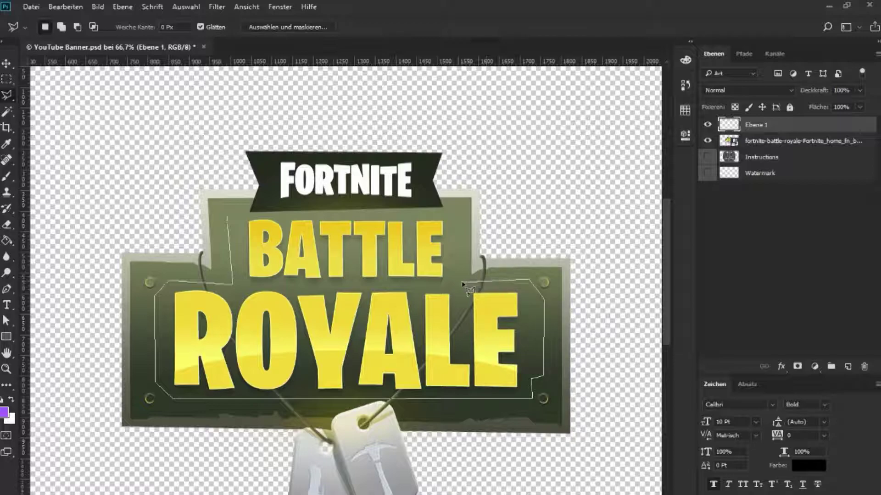
left_click(454, 212)
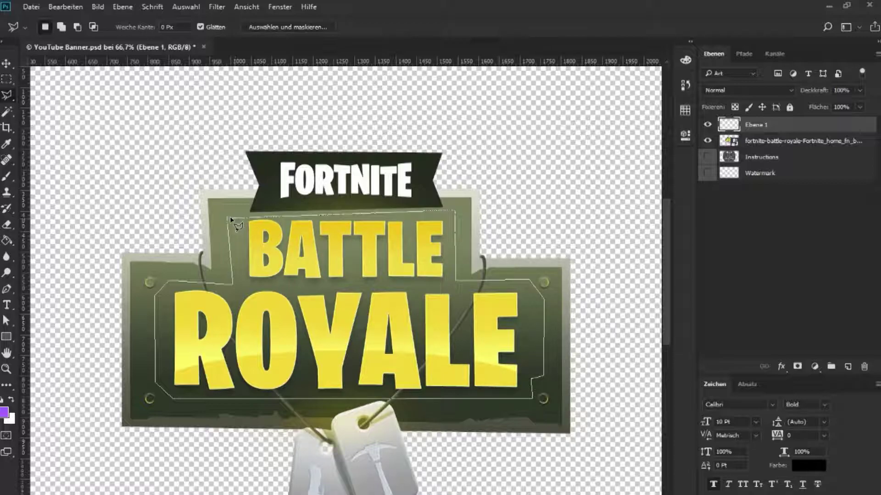
key("Escape")
left_click(7, 240)
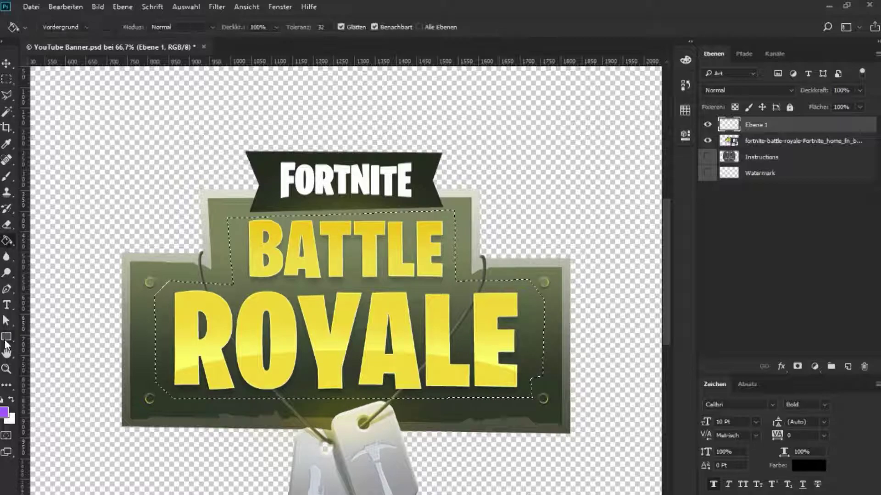
key("alt+BackSpace")
- Clear the selection and open the layer style settings for Ebene 1
left_click(6, 63)
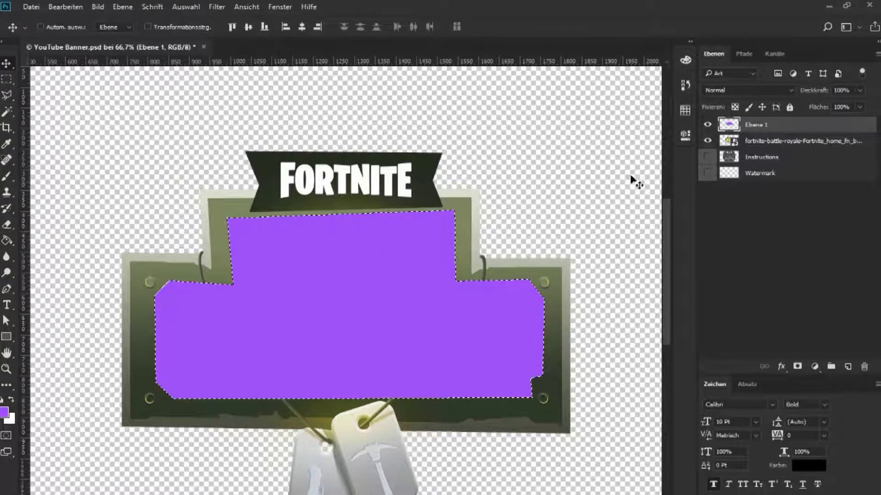
key("ctrl+d")
left_click(685, 135)
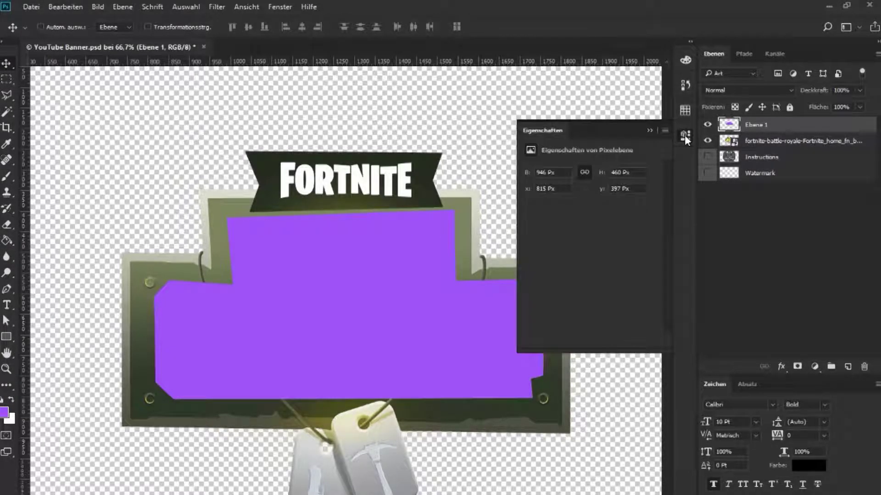
left_click(786, 241)
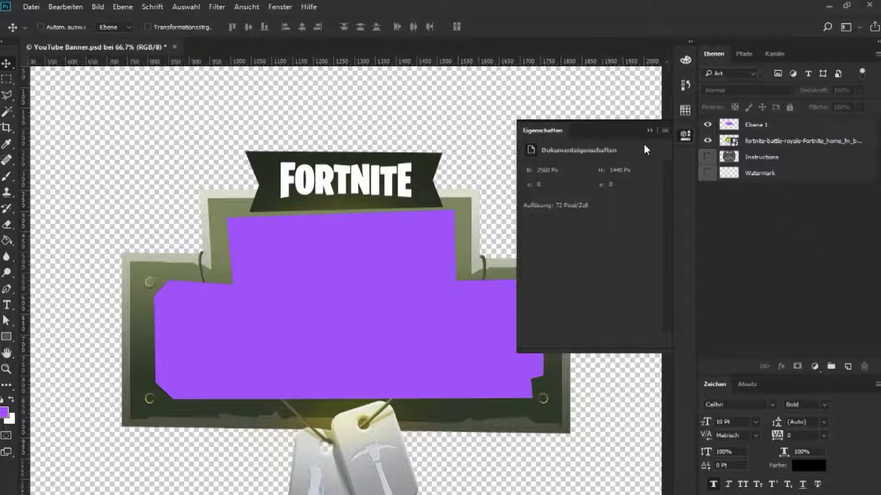
left_click(649, 130)
left_click(759, 124)
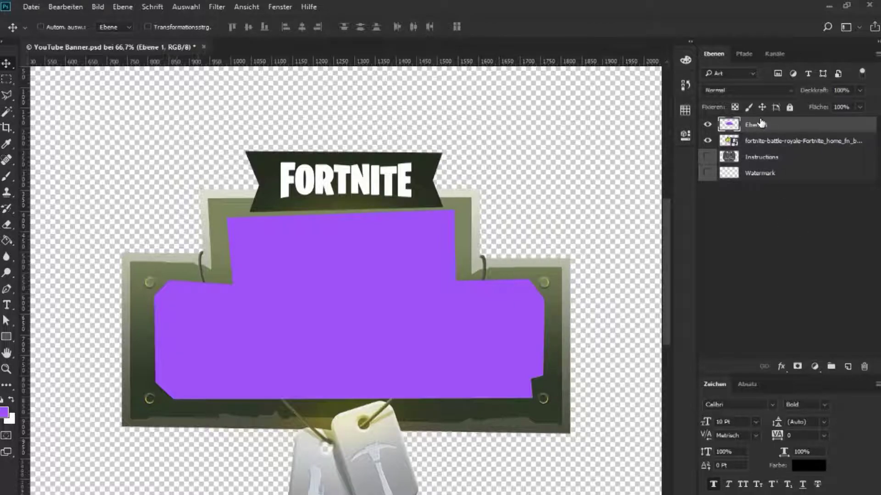
left_click(682, 138)
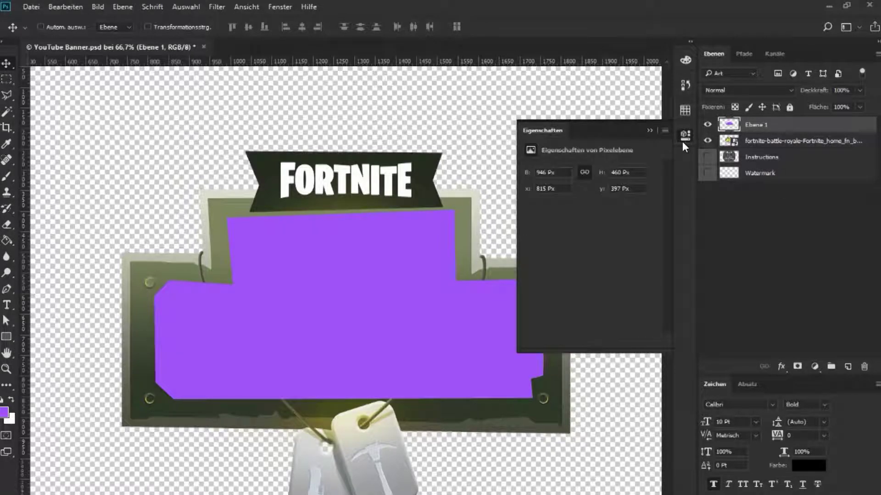
- Add a Gradient Overlay style to Ebene 1 and open its gradient for editing
double_click(825, 127)
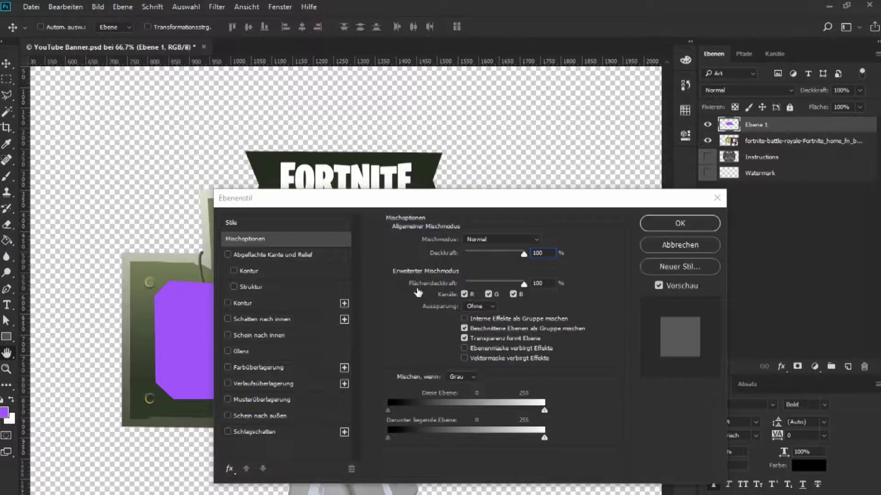
left_click_drag(641, 205, 874, 207)
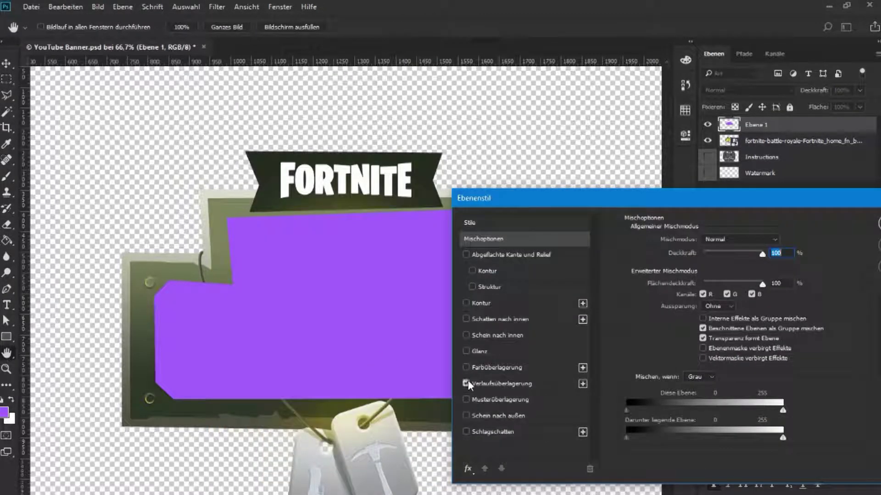
left_click(466, 383)
left_click(504, 385)
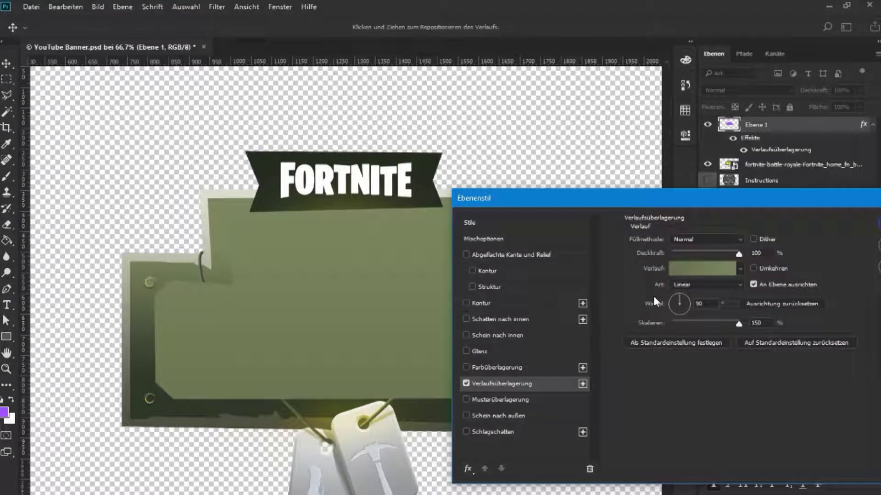
left_click(693, 269)
- Set the gradient's left stop to a dark green sampled from the badge
left_click(557, 394)
left_click(612, 442)
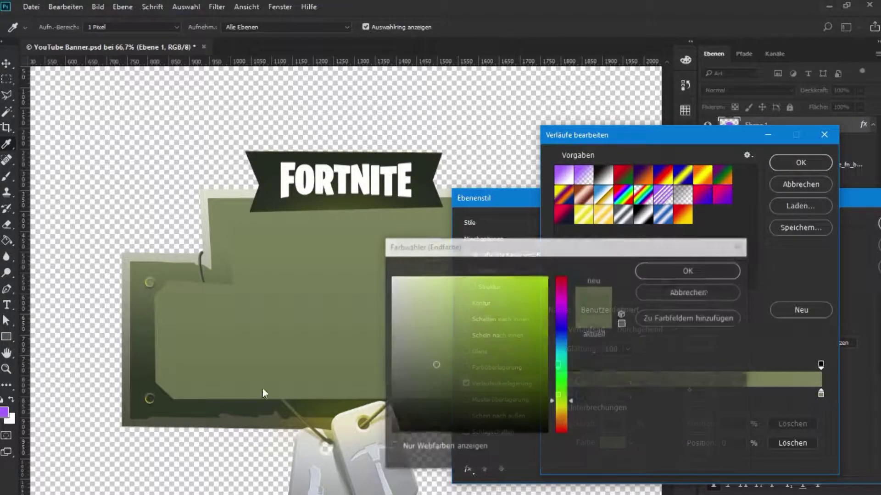
left_click(173, 398)
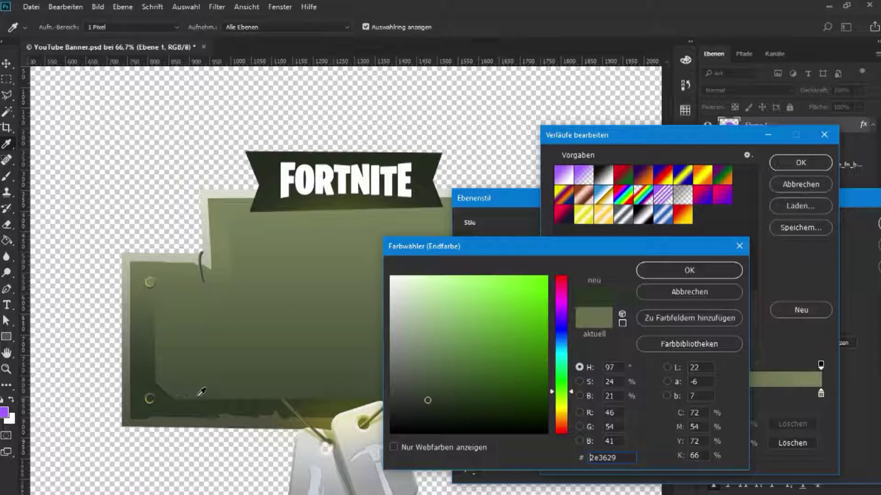
left_click_drag(200, 393, 231, 396)
left_click(428, 403)
left_click_drag(430, 407, 431, 408)
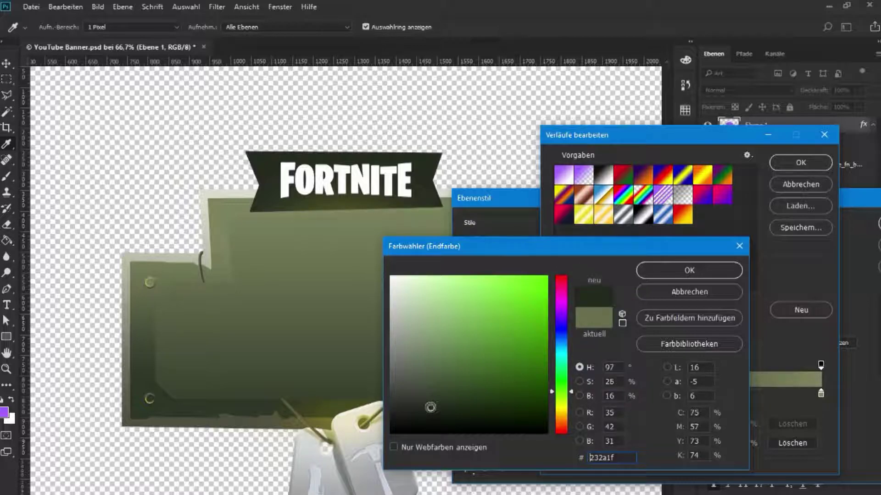
left_click(139, 385)
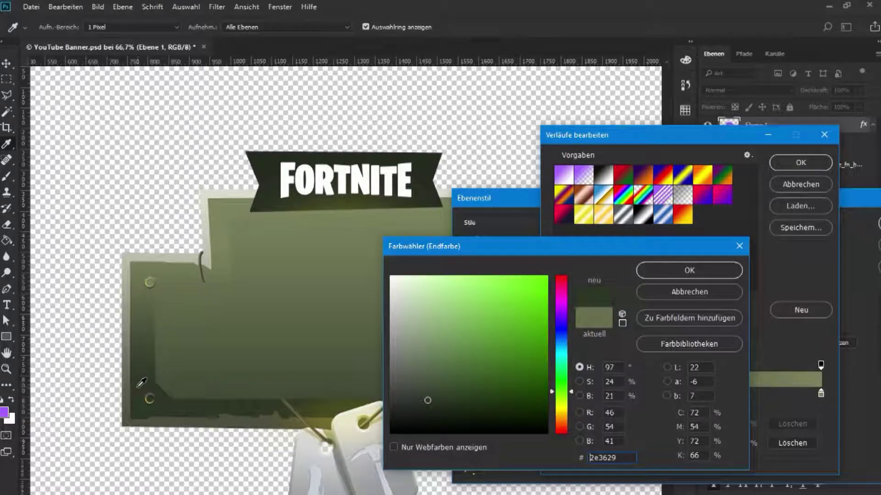
left_click(668, 272)
- Move the dark stop to about 34%, remove the light stop, and apply the gradient overlay
left_click_drag(559, 396, 642, 393)
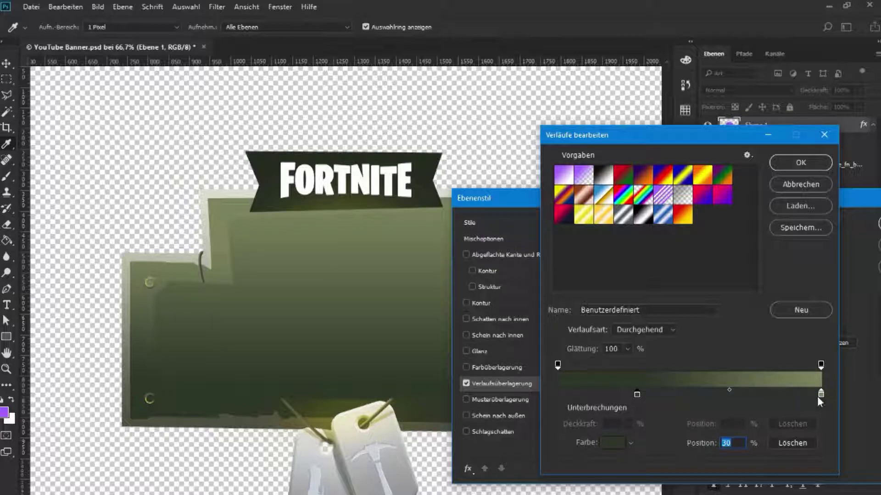
mouse_move(820, 393)
left_mouse_down()
mouse_move(733, 404)
mouse_move(714, 395)
mouse_move(787, 393)
left_mouse_up()
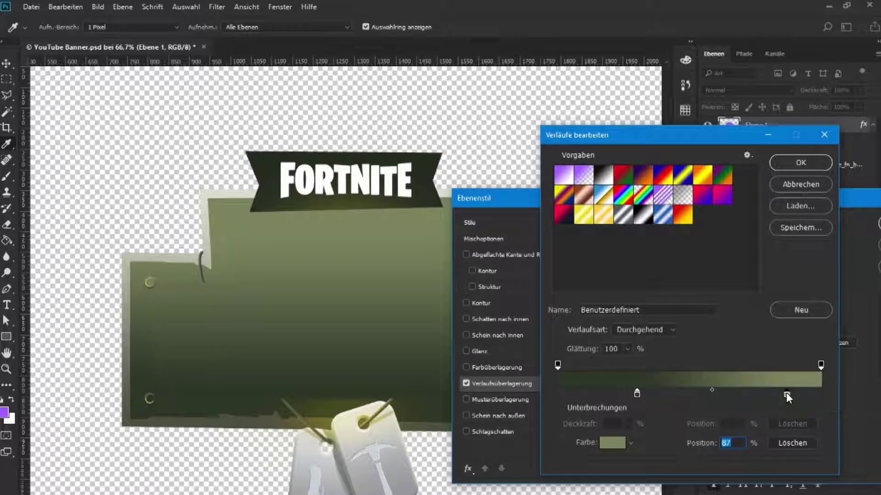
left_click(794, 163)
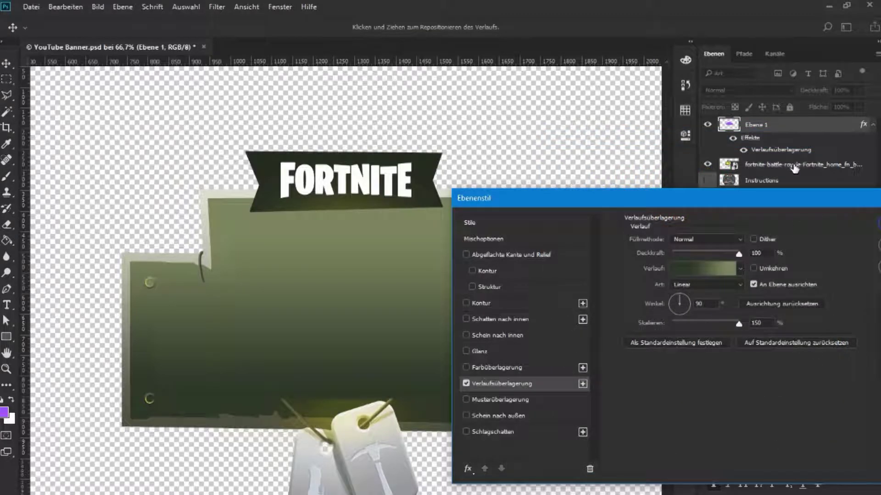
left_click_drag(796, 198, 463, 144)
left_click(628, 231)
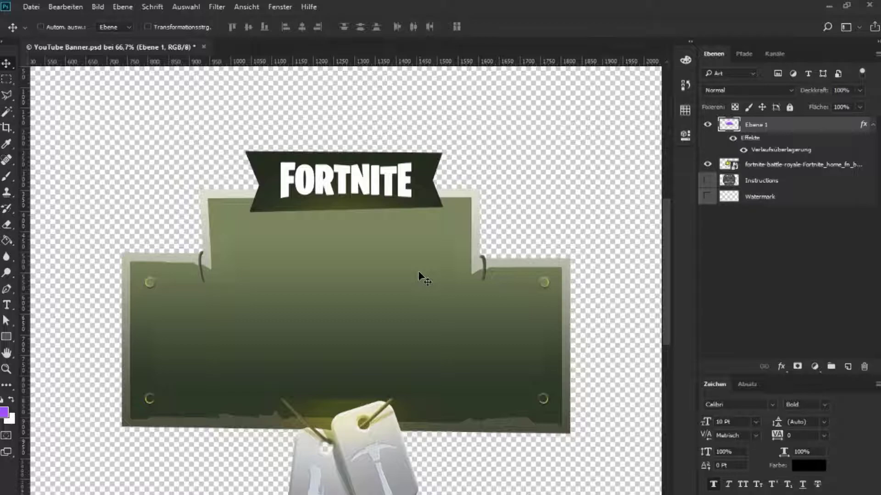
key("ctrl+plus")
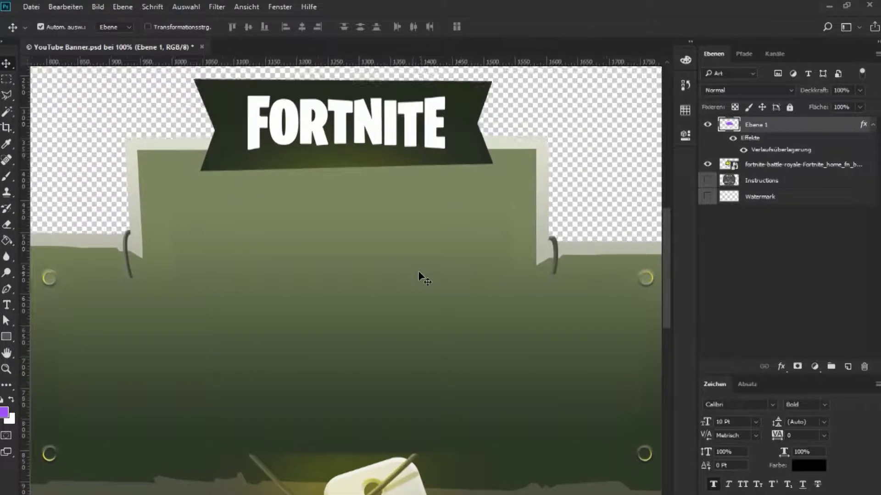
key("ctrl+plus")
key("ctrl+plus")
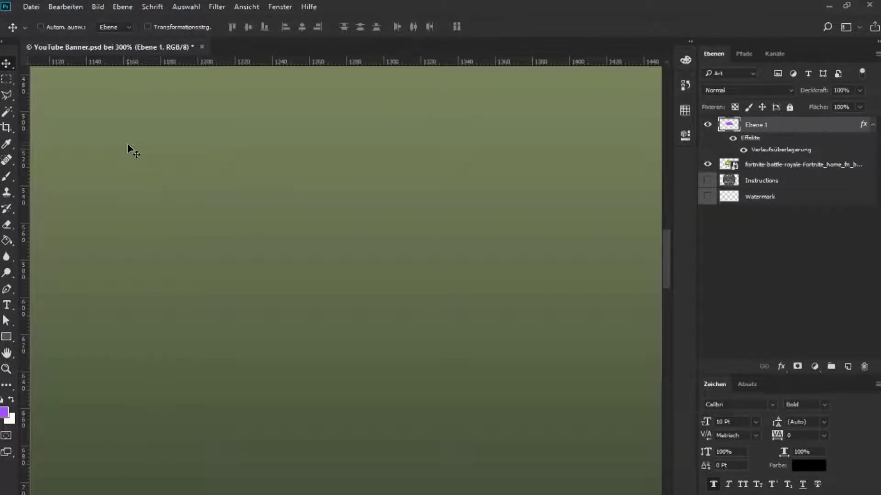
- Pan to the plate's upper left area and close the screen magnifier
key("h")
left_click_drag(126, 152, 523, 365)
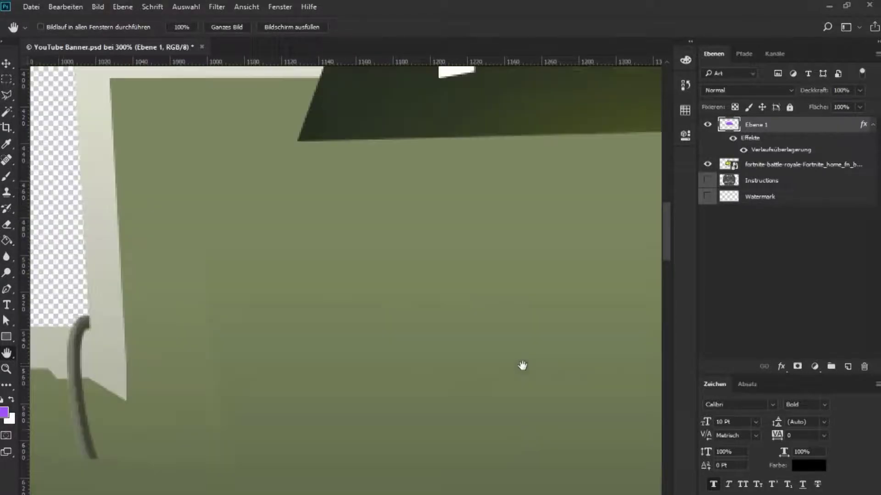
key("super+plus")
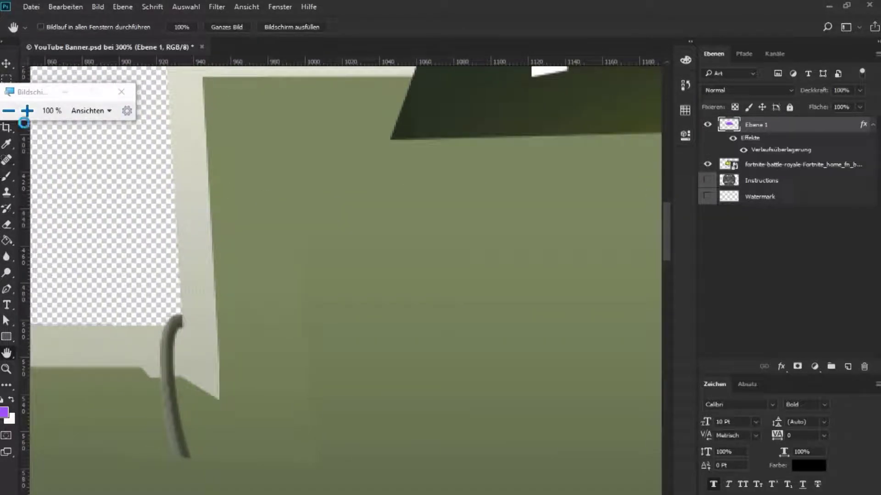
left_click(122, 87)
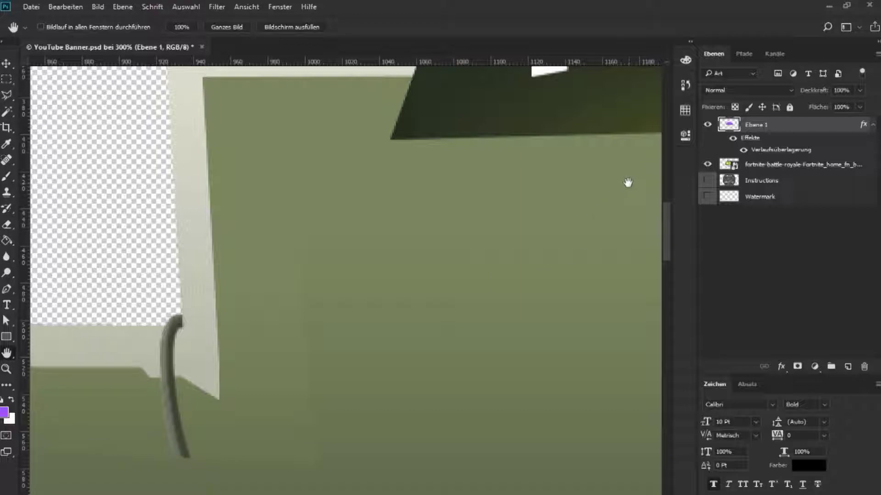
key("v")
- Add a layer mask to Ebene 1 and paint black near the hook with a 45 px brush
left_click(798, 366)
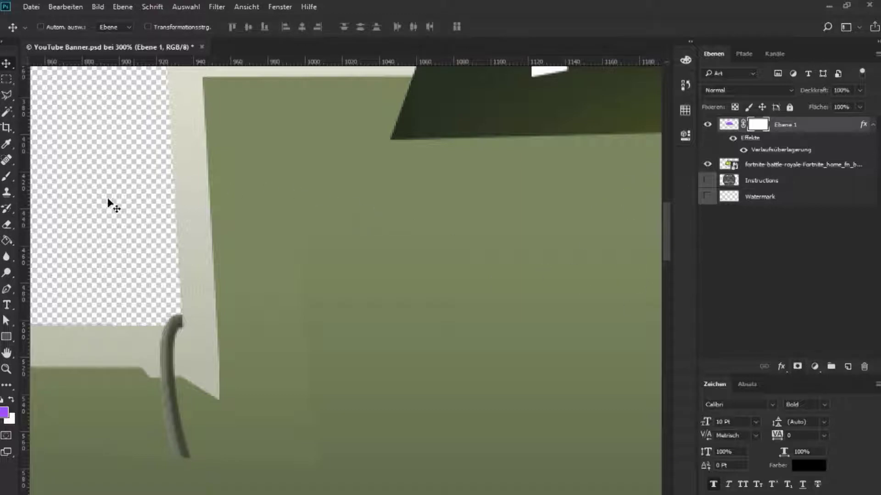
key("d")
key("b")
key("bracketleft")
key("bracketleft")
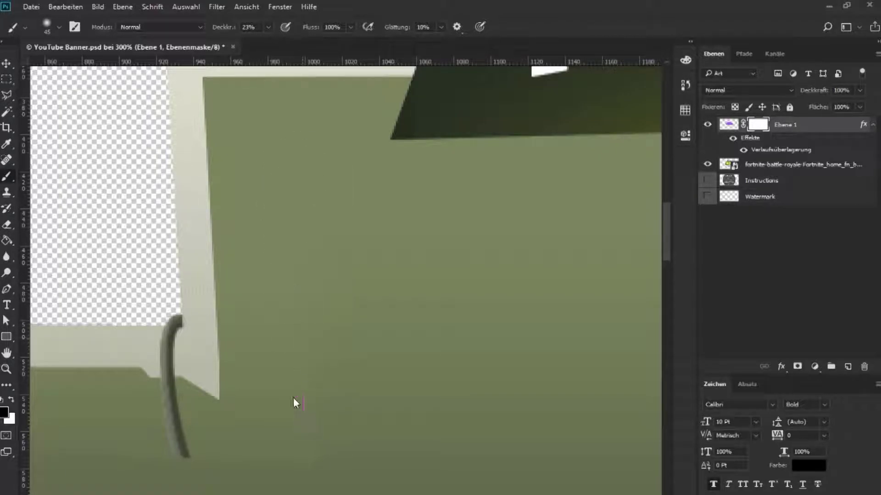
scroll(246, 324, "down", 3)
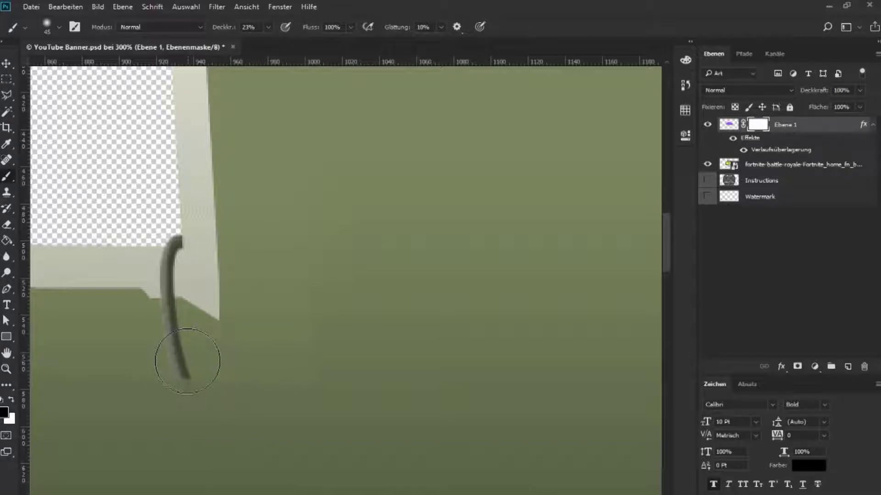
left_click_drag(187, 361, 192, 397)
key("x")
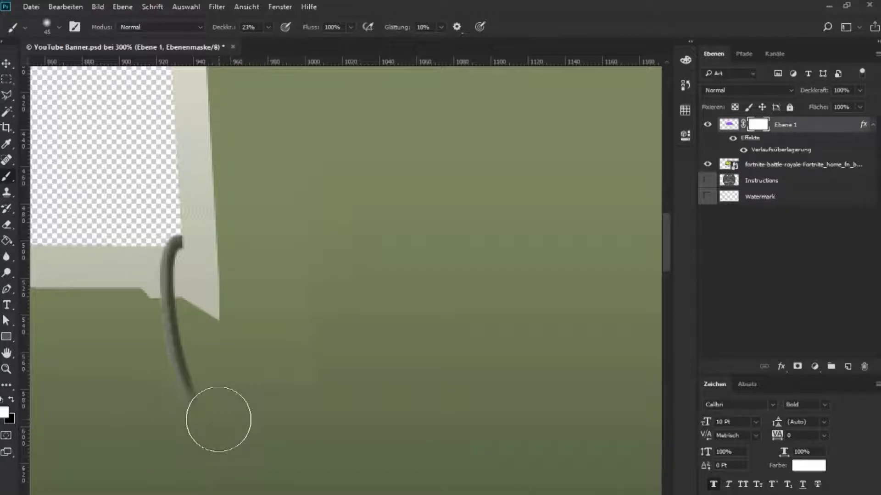
- Pan the view to bring the plate's upper left rivet into view
key("h")
left_click_drag(60, 369, 525, 272)
left_click_drag(64, 424, 395, 313)
left_click_drag(423, 188, 350, 181)
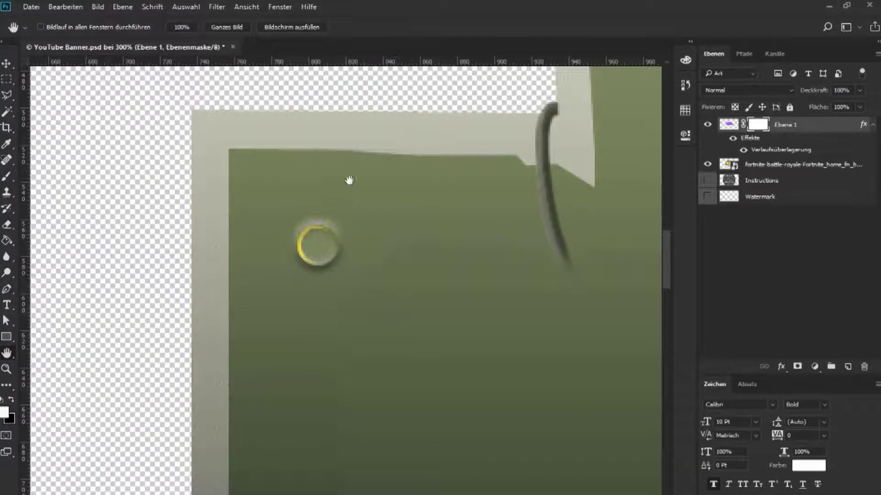
left_click_drag(406, 407, 356, 240)
left_click_drag(360, 275, 385, 188)
key("b")
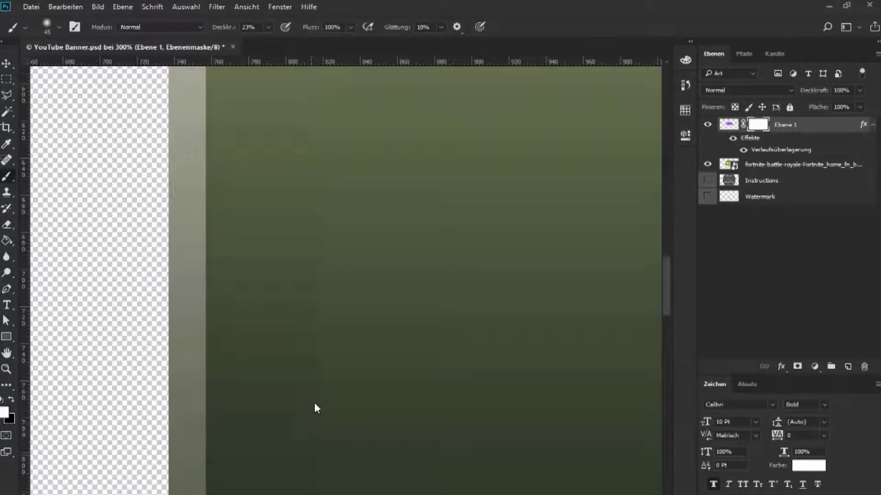
scroll(315, 402, "up", 3)
scroll(293, 321, "up", 3)
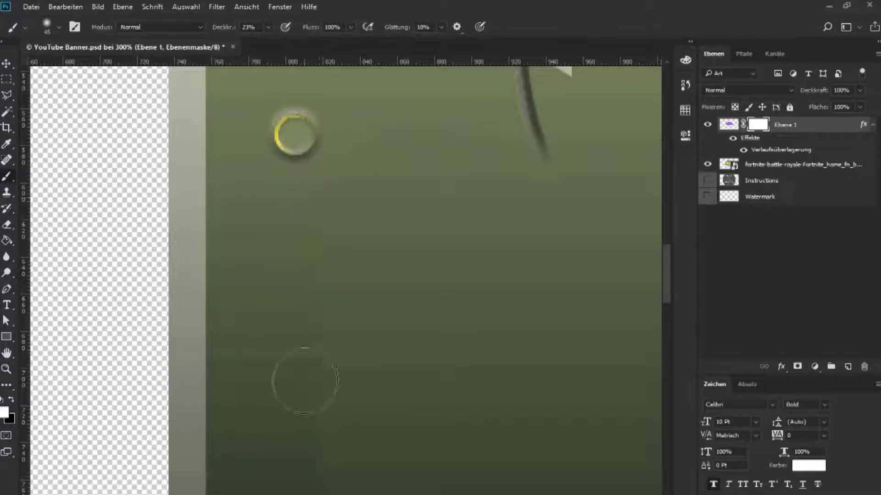
scroll(305, 381, "down", 2)
scroll(305, 379, "down", 2)
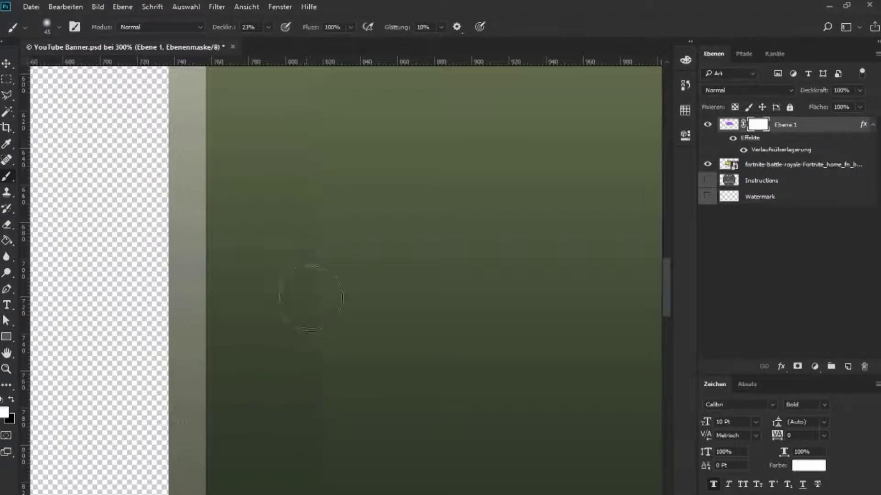
scroll(309, 393, "down", 2)
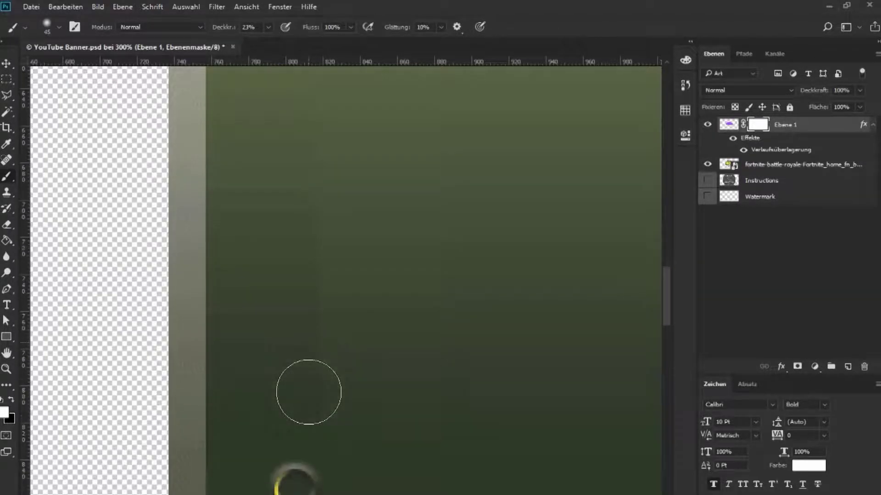
scroll(309, 394, "down", 2)
scroll(345, 468, "down", 2)
scroll(345, 468, "down", 1)
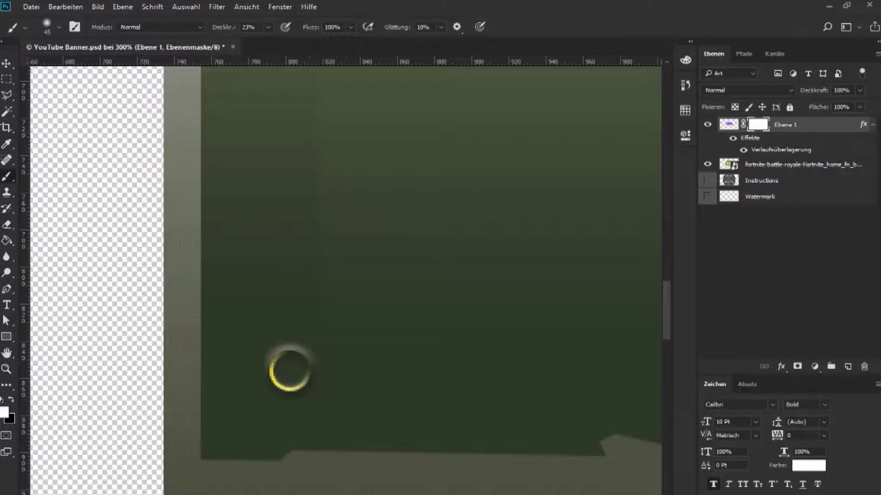
scroll(345, 468, "right", 5)
scroll(287, 364, "right", 2)
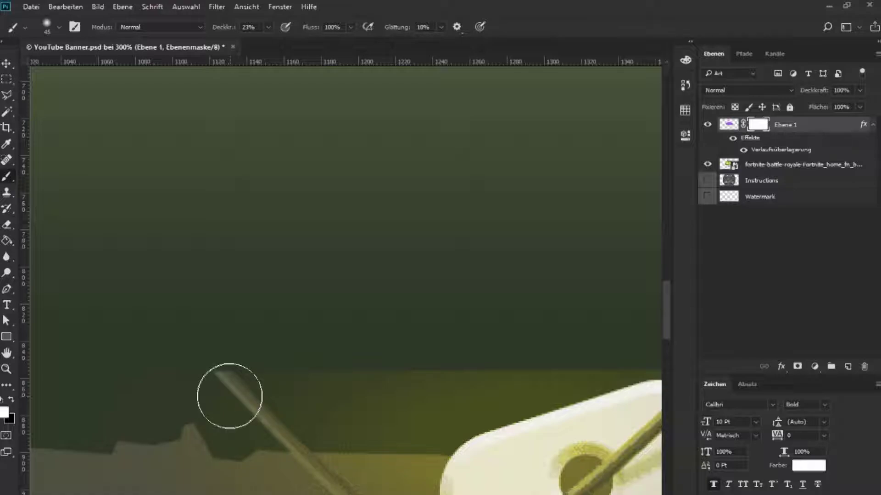
- Switch the mask paint to black and pan across the plate's left edge, dog tags and right edge
key("x")
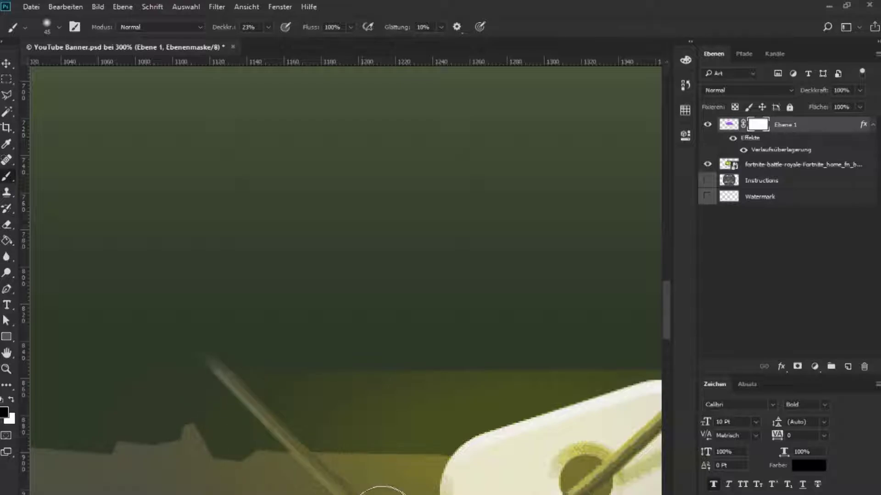
mouse_move(69, 367)
left_mouse_down()
mouse_move(281, 372)
mouse_move(281, 451)
left_mouse_up()
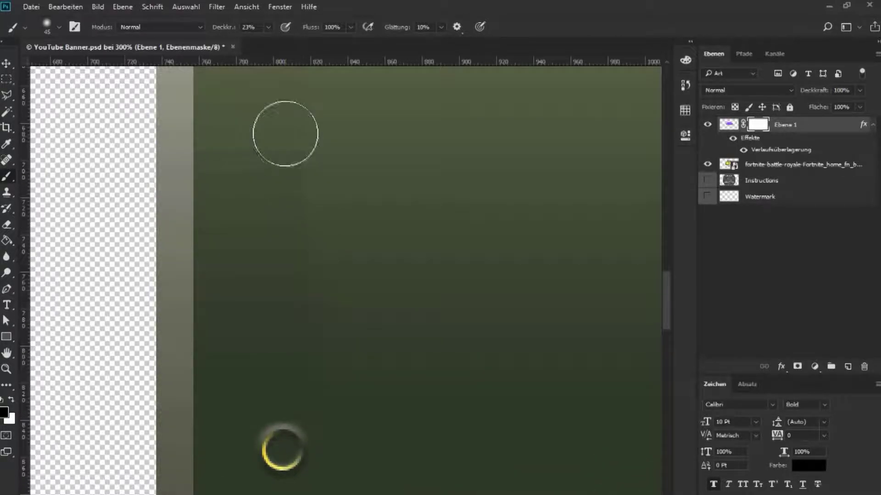
left_click_drag(281, 409, 46, 372)
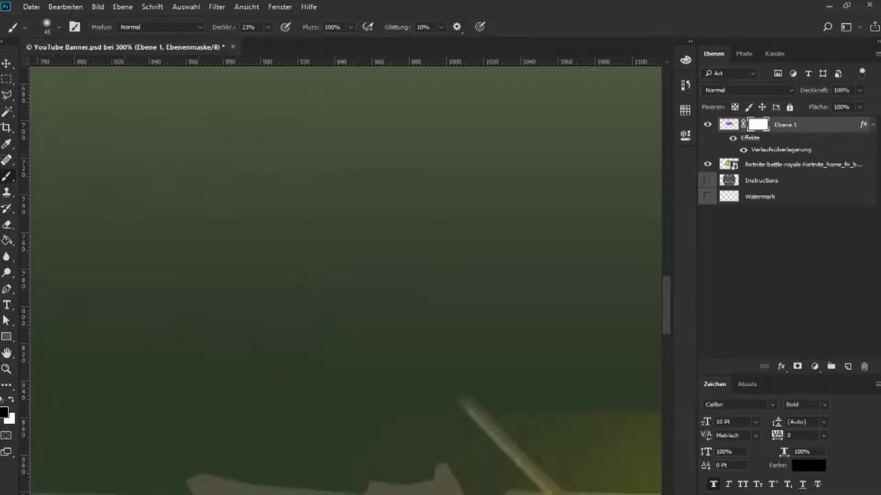
mouse_move(477, 448)
left_mouse_down()
mouse_move(353, 448)
mouse_move(321, 422)
left_mouse_up()
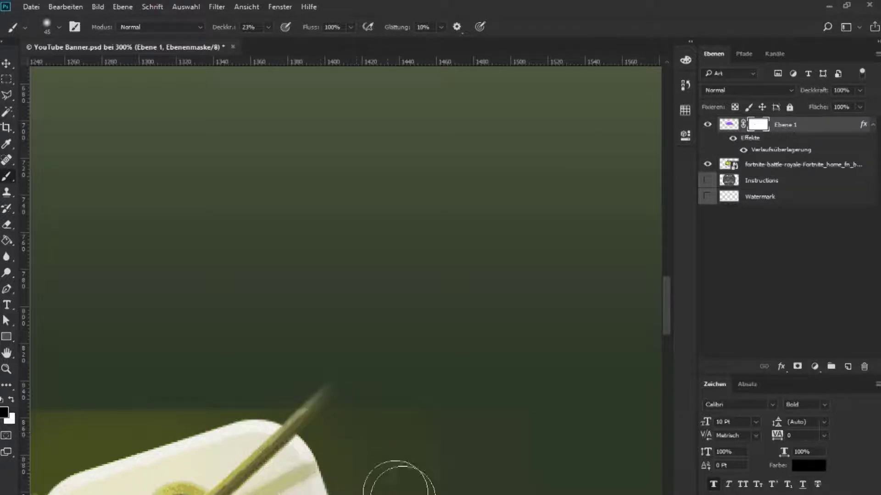
left_click_drag(633, 406, 500, 409)
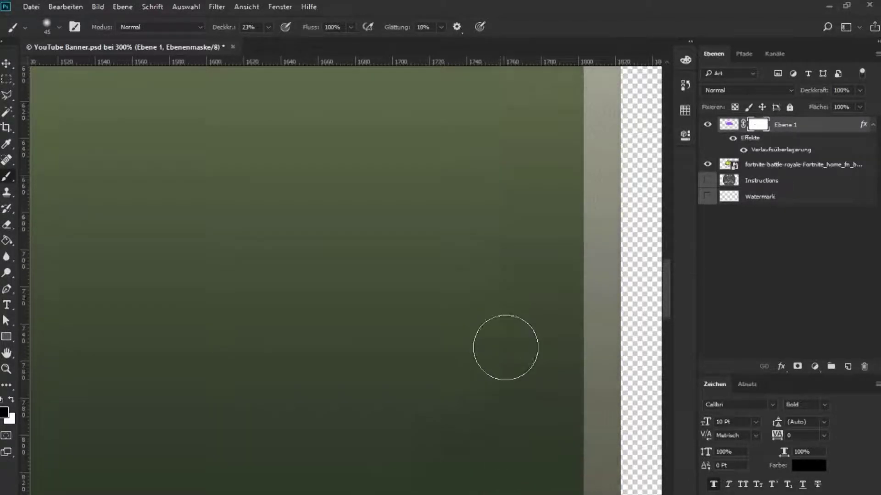
- Paint the mask to reveal the right hook's lower end through the gradient
scroll(519, 284, "up", 2)
scroll(507, 374, "up", 3)
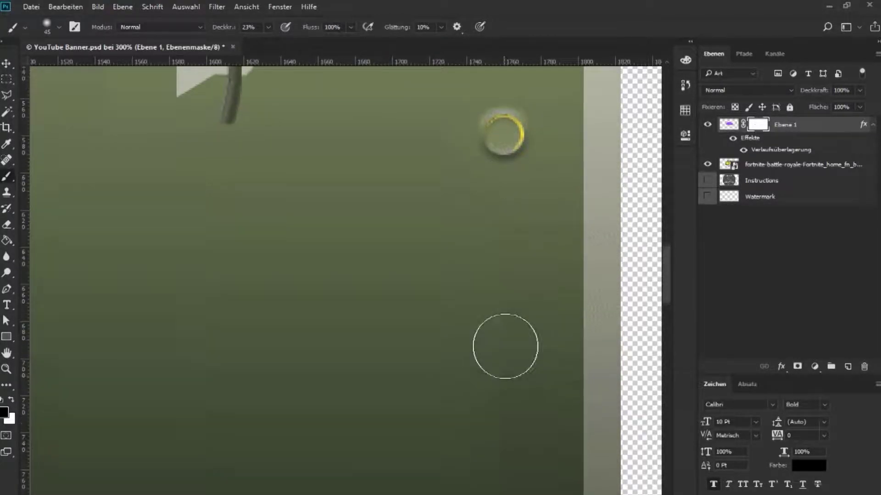
scroll(536, 297, "up", 1)
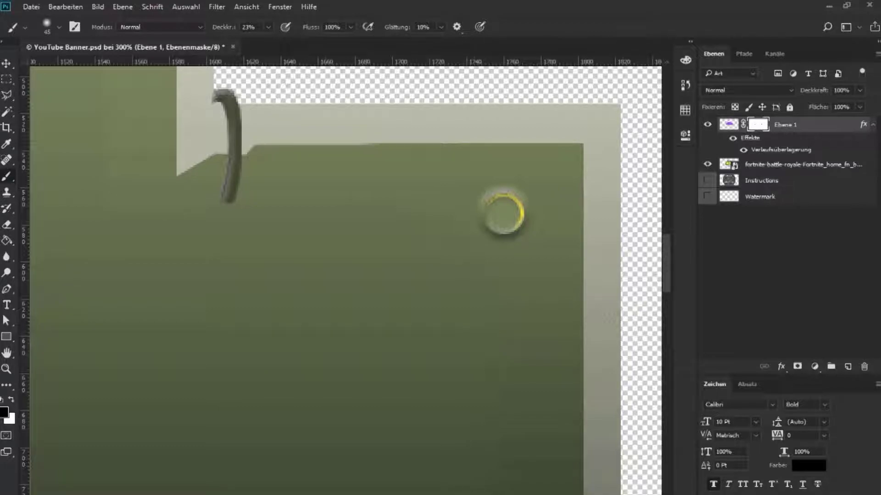
scroll(503, 213, "left", 5)
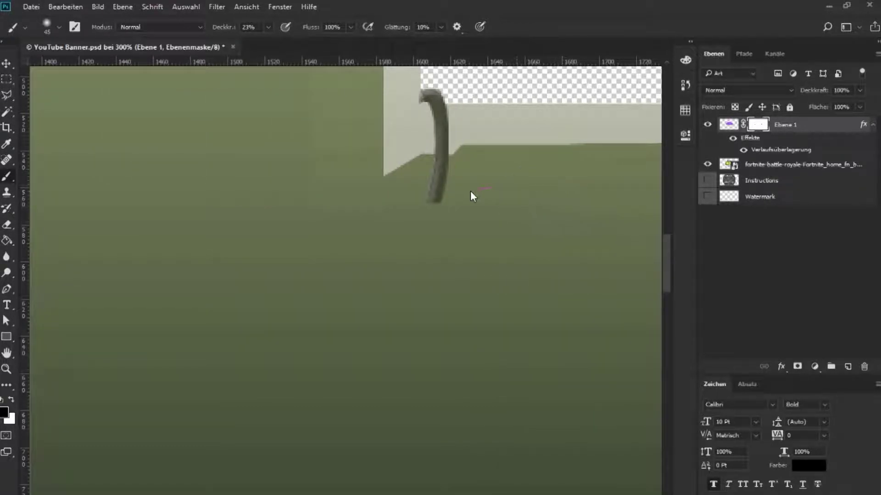
left_click_drag(433, 216, 436, 188)
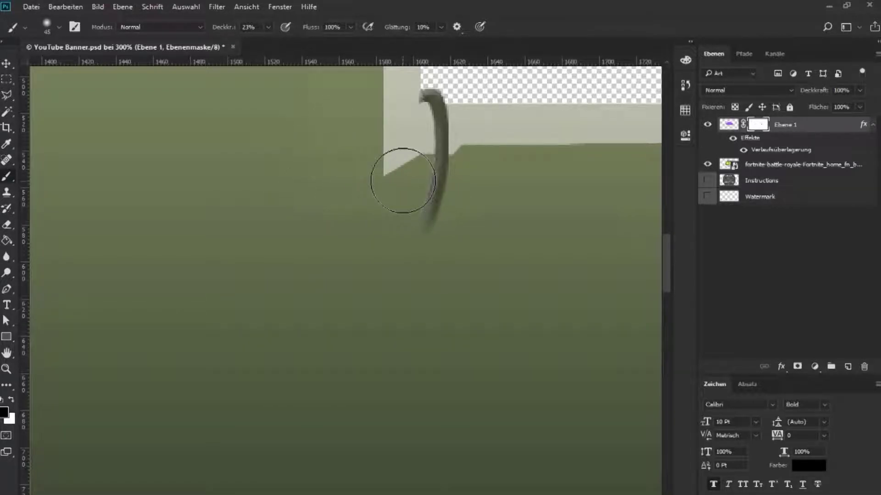
- Toggle the mask brush between white and black, then fit the whole banner in view
scroll(334, 181, "up", 2)
scroll(315, 161, "up", 3)
scroll(320, 87, "up", 3)
scroll(308, 191, "up", 1)
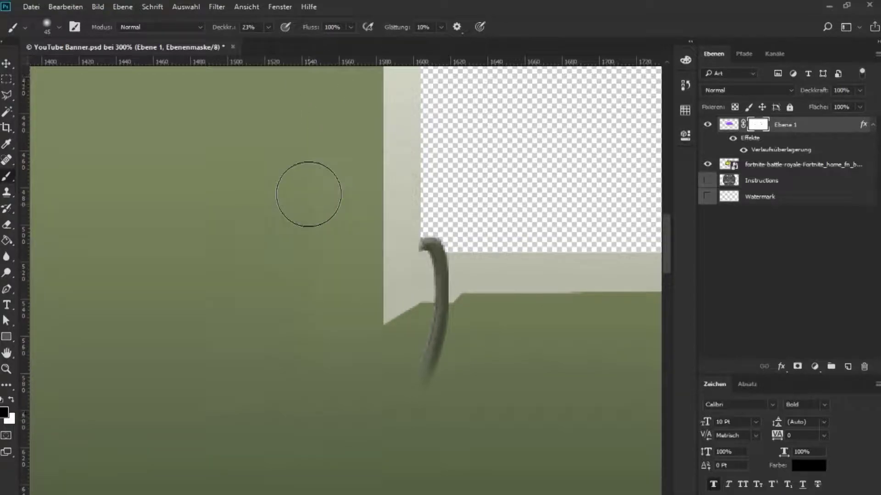
scroll(310, 151, "up", 3)
scroll(311, 257, "up", 2)
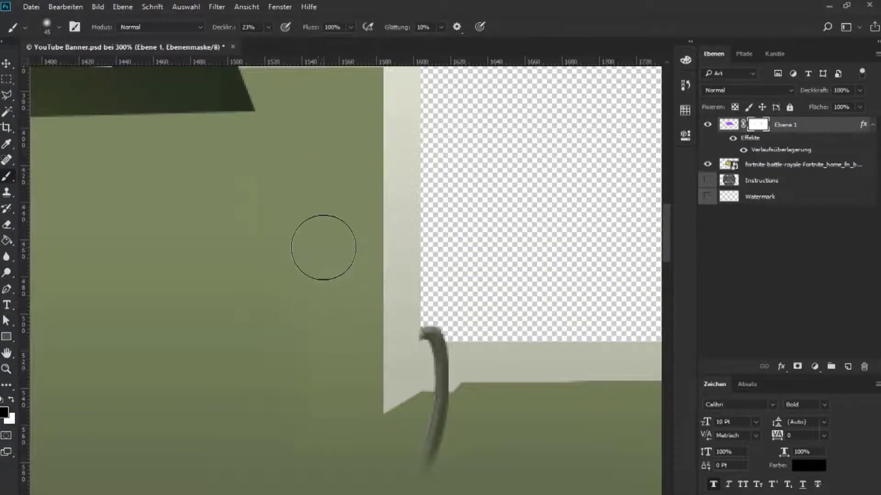
key("y")
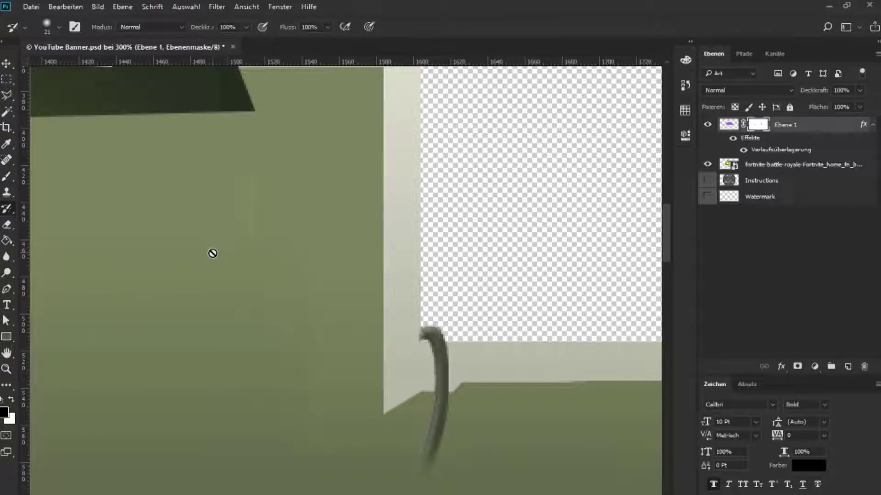
key("b")
key("x")
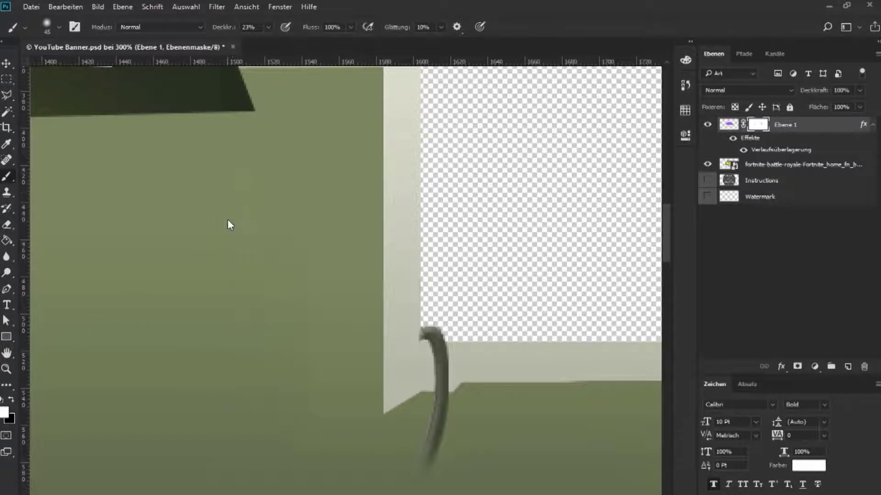
key("x")
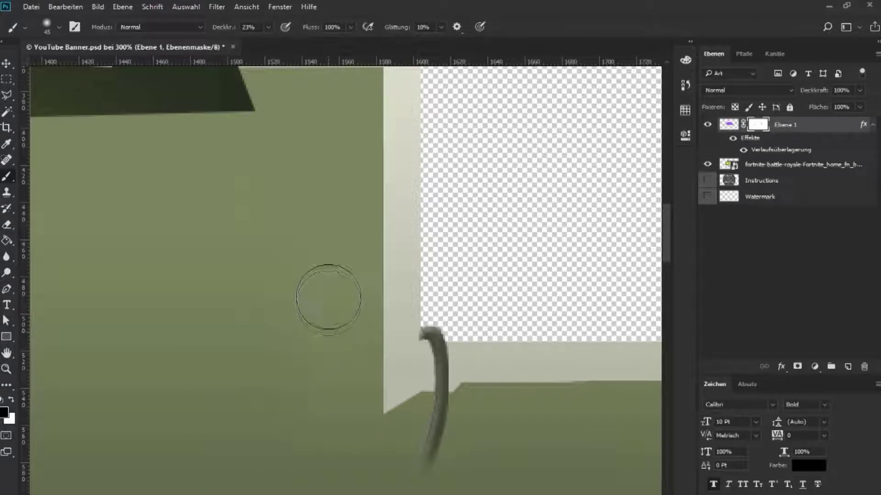
key("ctrl+0")
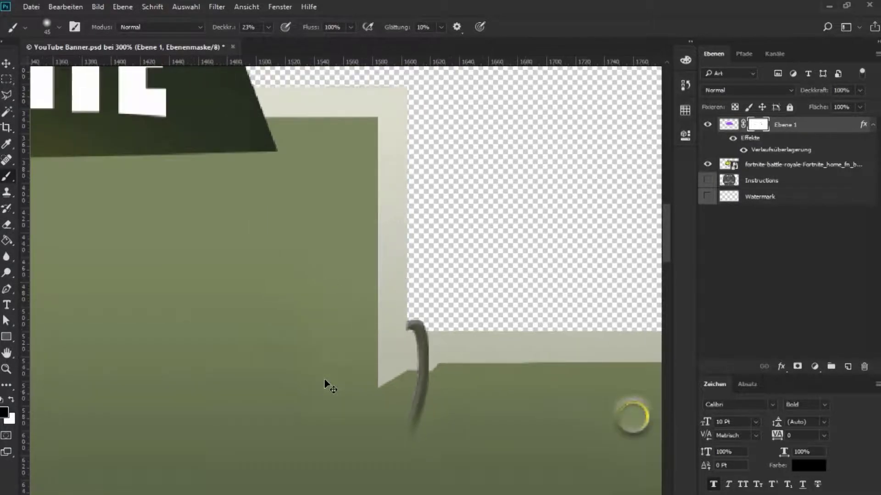
scroll(326, 386, "up", 2)
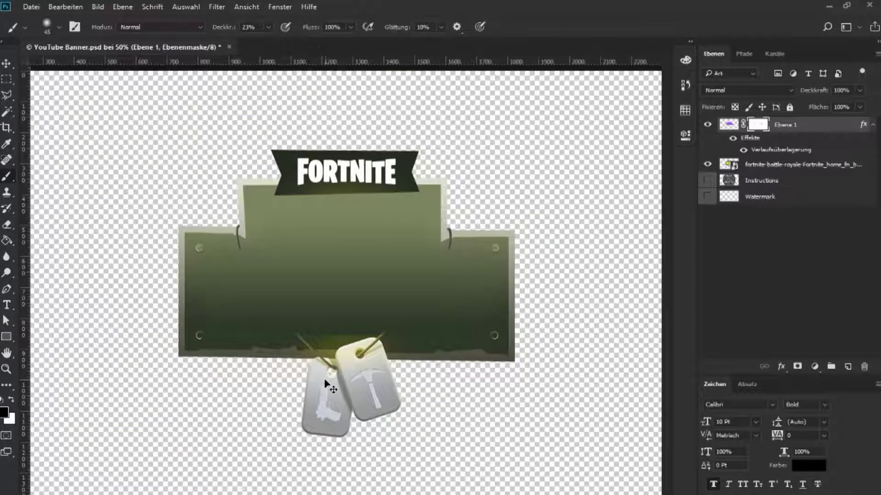
- Add a new layer and set the foreground colour to a bright yellow
left_click(848, 366)
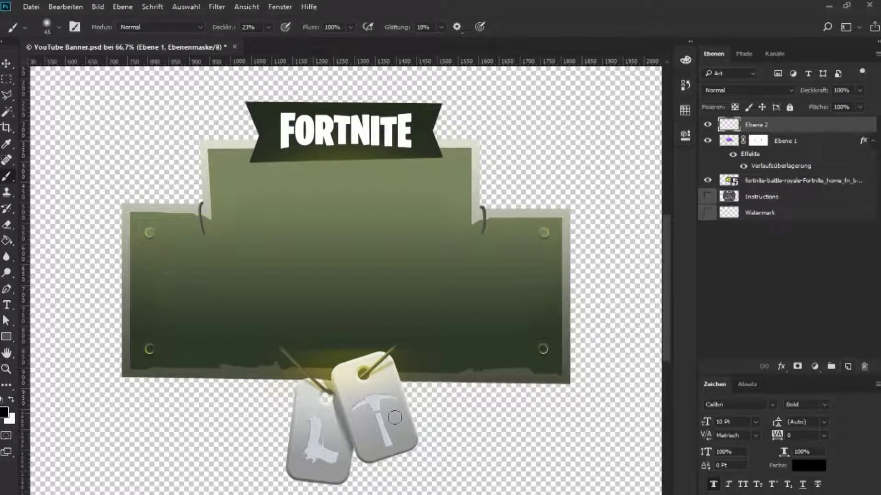
left_click(6, 414)
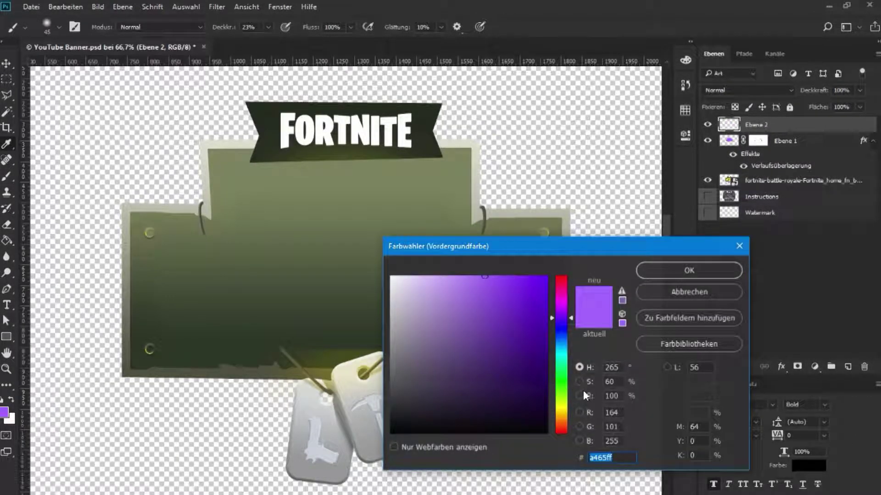
left_click(562, 403)
left_click(564, 410)
left_click(527, 283)
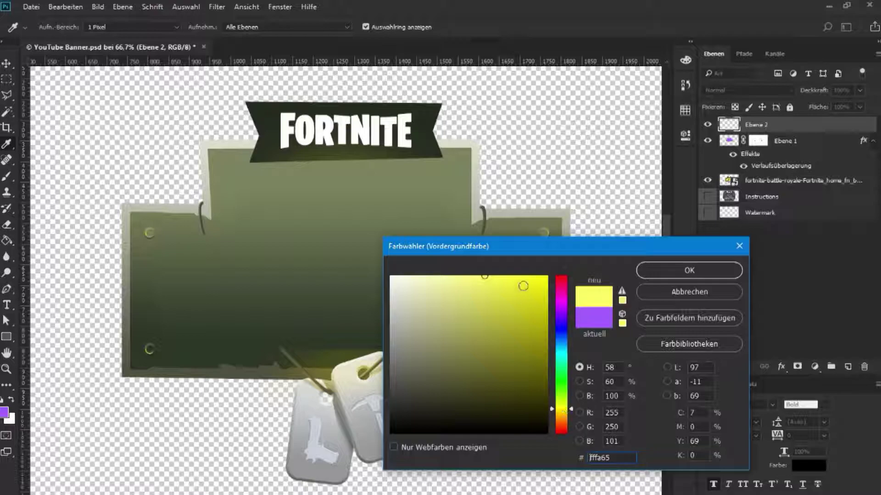
left_click(331, 365)
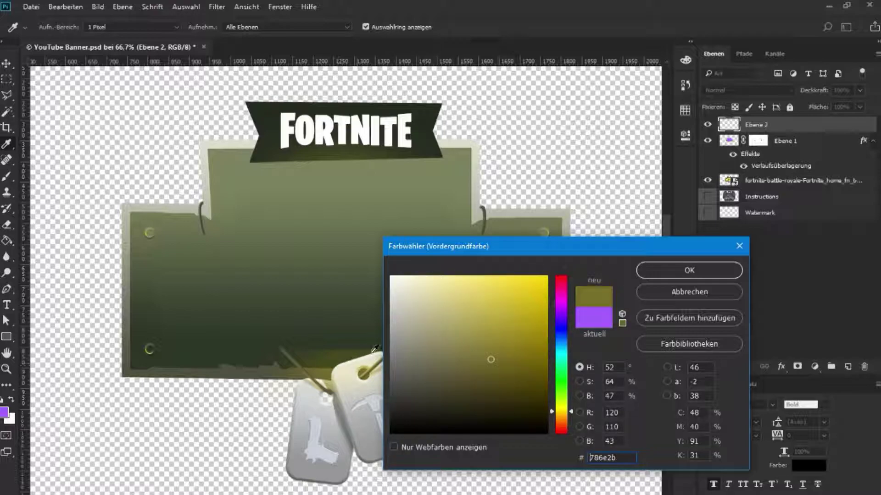
left_click_drag(531, 286, 536, 285)
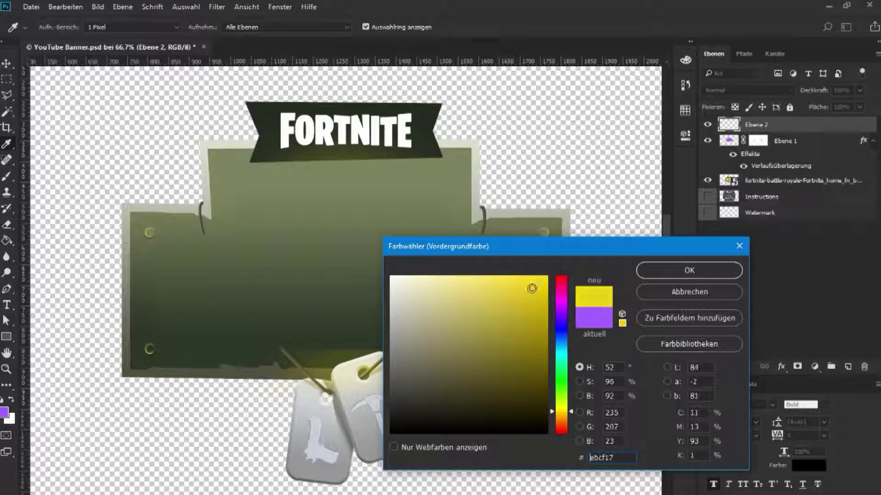
left_click(689, 270)
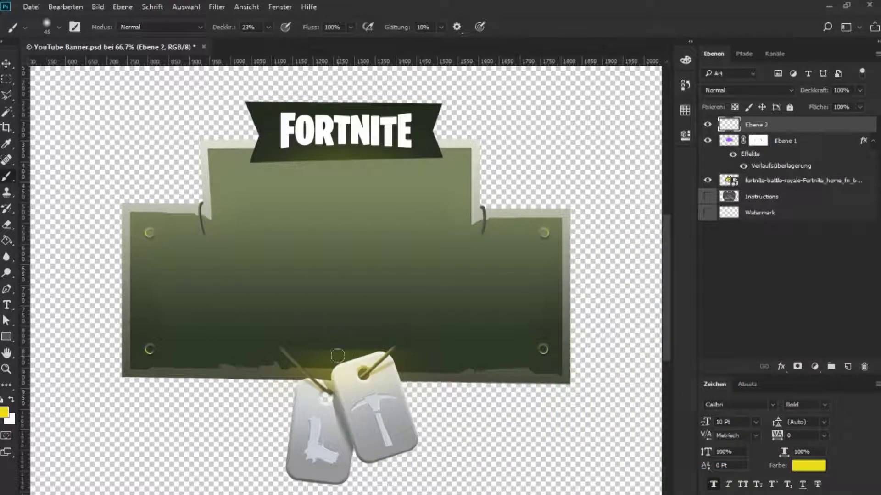
- Paint a large soft yellow glow above the dog tags and set the layer to 50% opacity
key("bracketright")
key("bracketright")
key("bracketright")
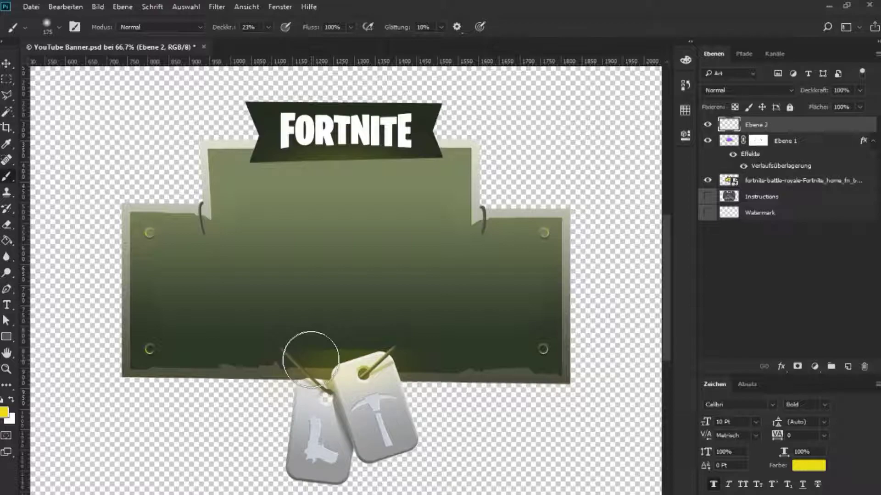
key("bracketright")
key("bracketright")
key("bracketright")
left_click_drag(332, 376, 332, 377)
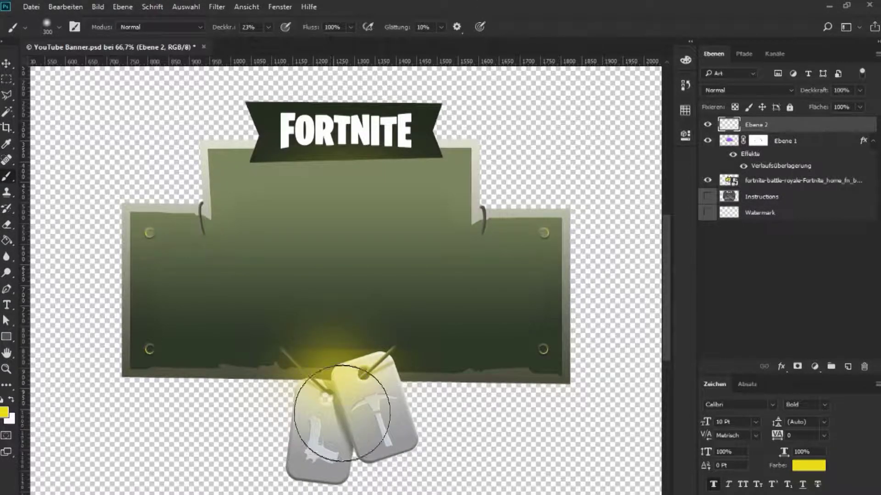
left_click(8, 63)
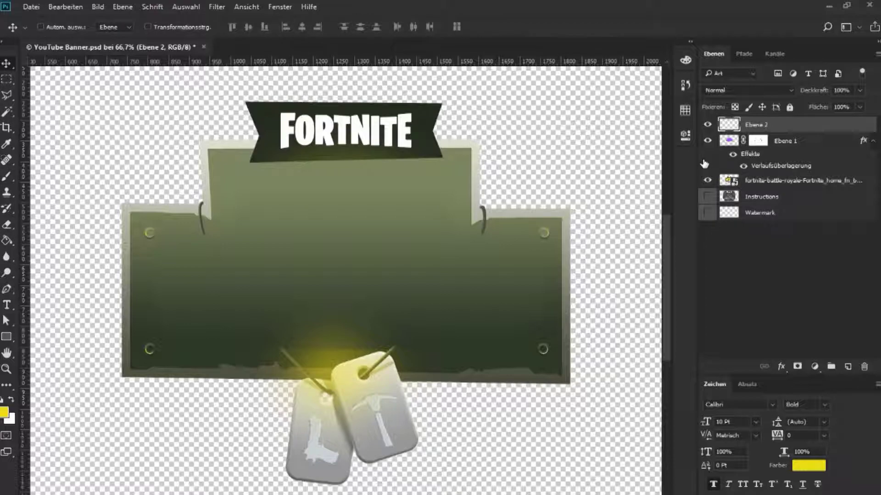
key("5")
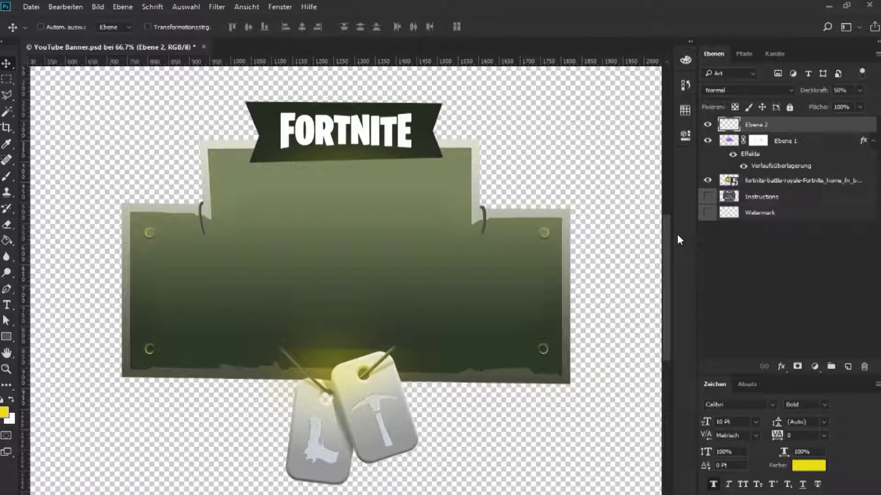
left_click(756, 141)
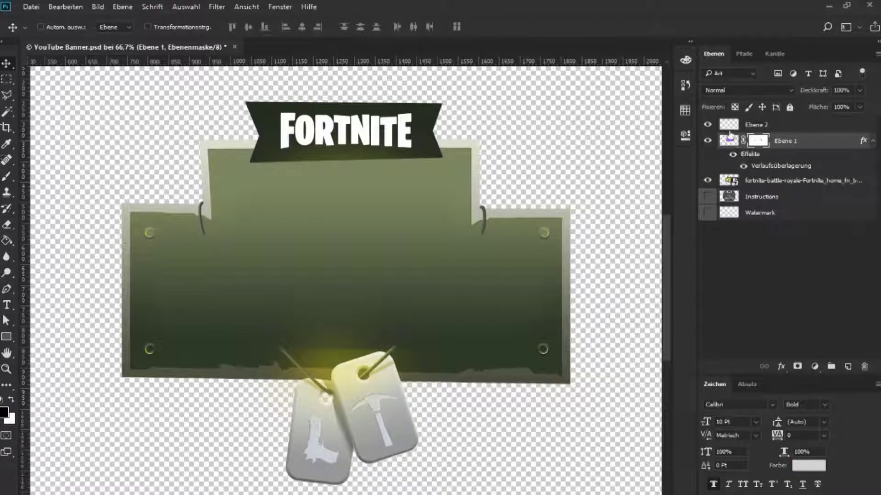
key("ctrl+plus")
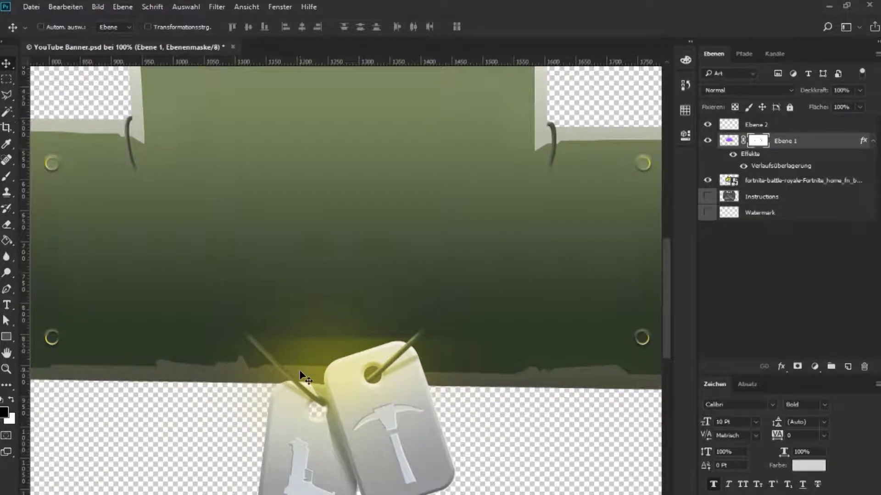
key("ctrl+plus")
key("ctrl+plus")
- Clip the Ebene 2 glow layer to the plate layer with Schnittmaske erstellen
scroll(323, 383, "down", 3)
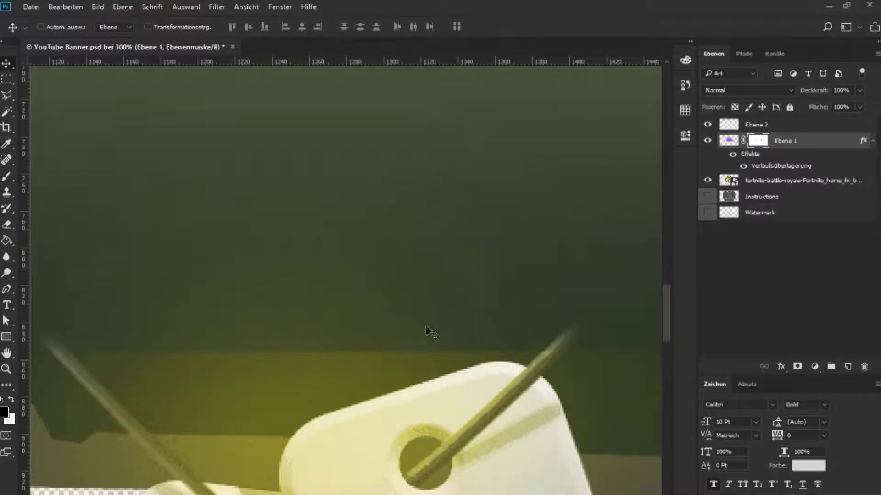
scroll(426, 330, "down", 2)
right_click(778, 126)
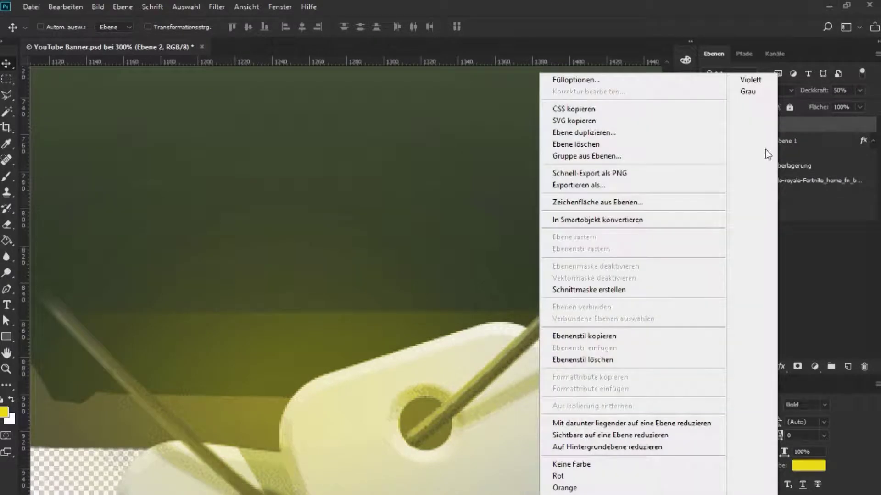
left_click(608, 292)
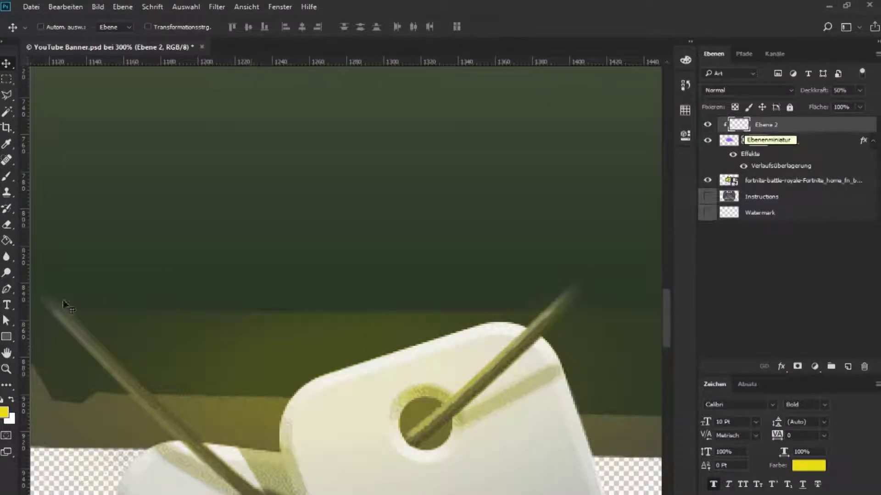
left_click(6, 178)
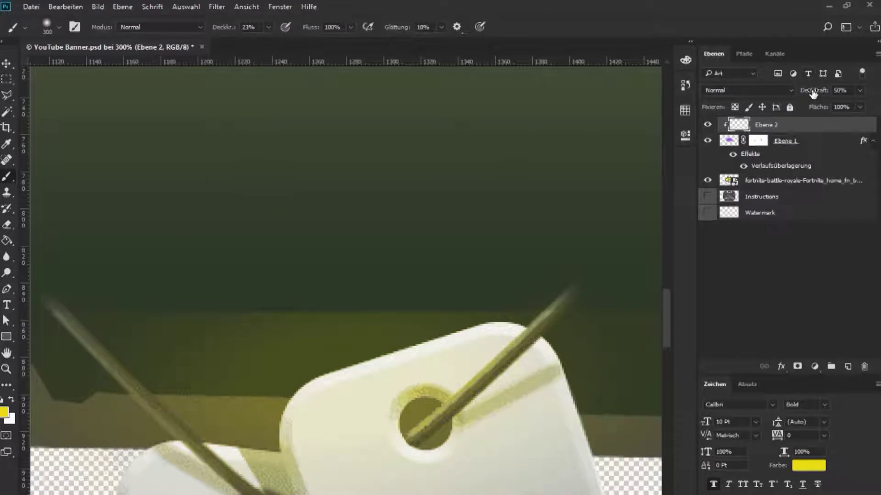
- Reorder the plate and glow layers, then delete the Ebene 2 glow layer
left_click(6, 64)
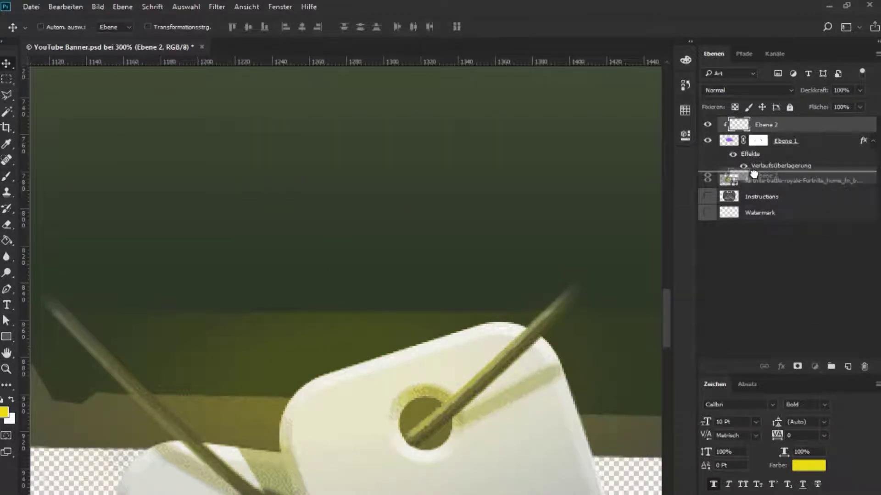
left_click_drag(775, 141, 778, 118)
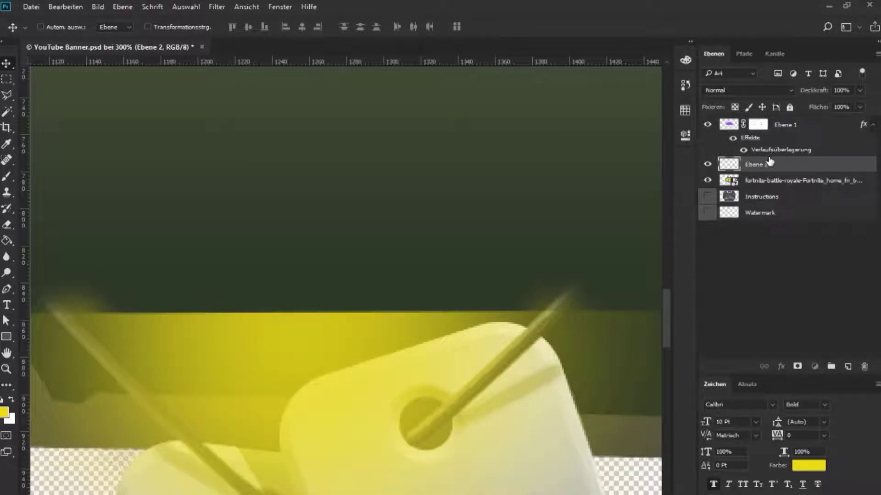
left_click_drag(769, 162, 772, 133)
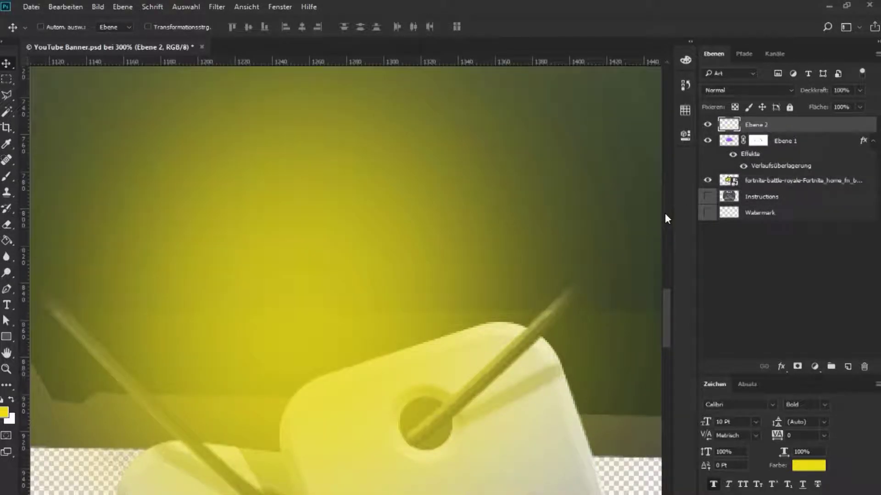
key("Delete")
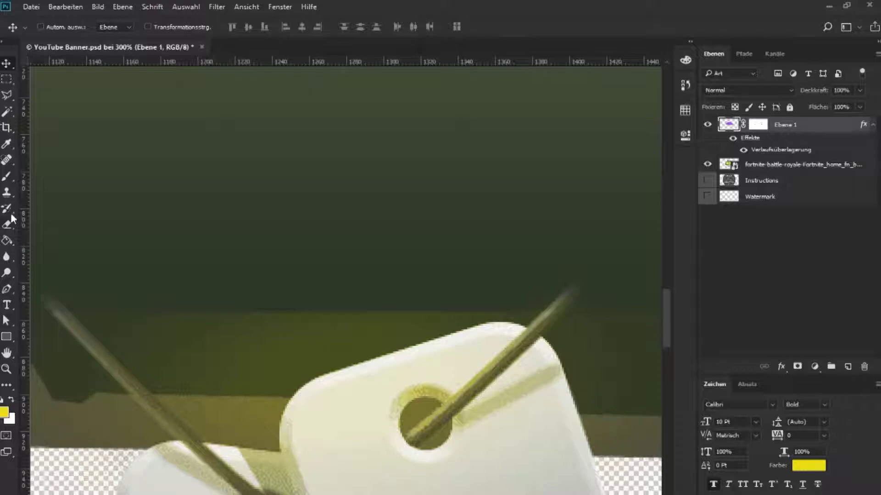
- Undo a stray dab, then add a new layer and paint a yellow glow behind the dog tags
left_click(9, 178)
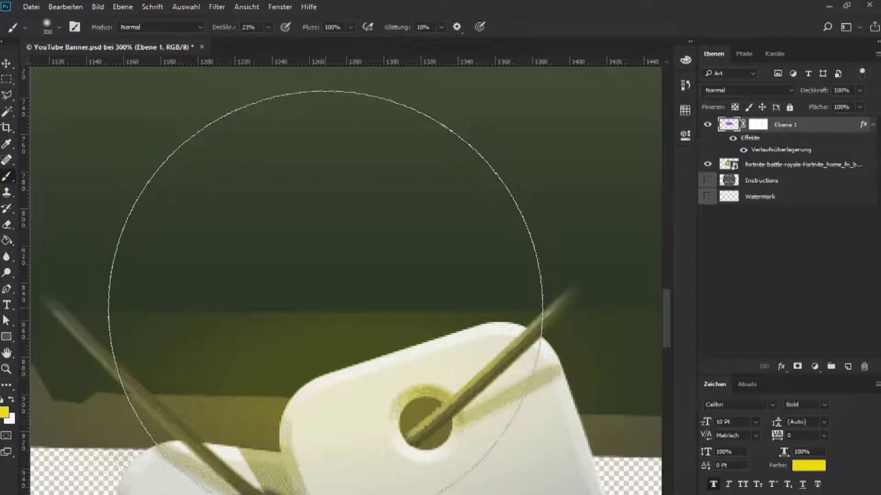
left_click(325, 298)
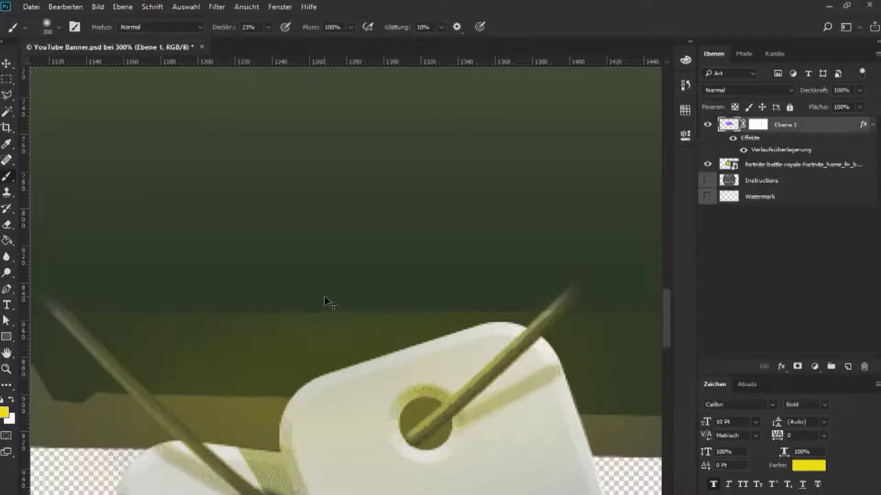
key("ctrl")
key("ctrl+z")
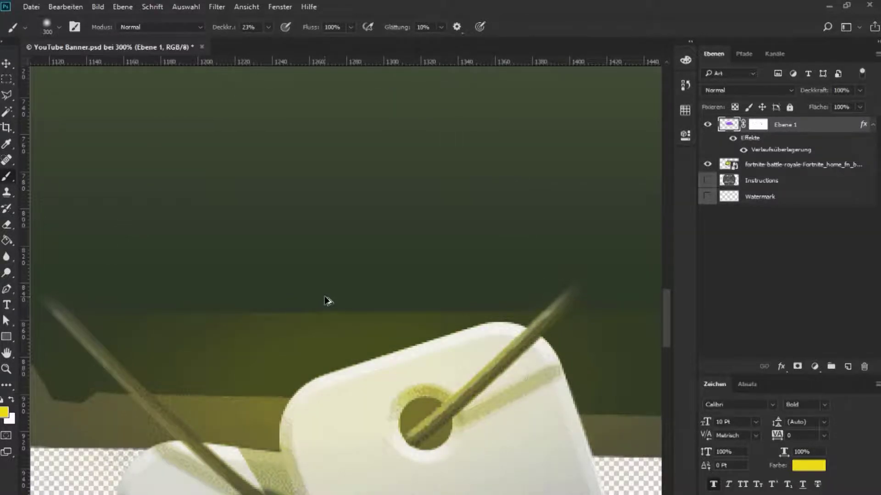
left_click(849, 367)
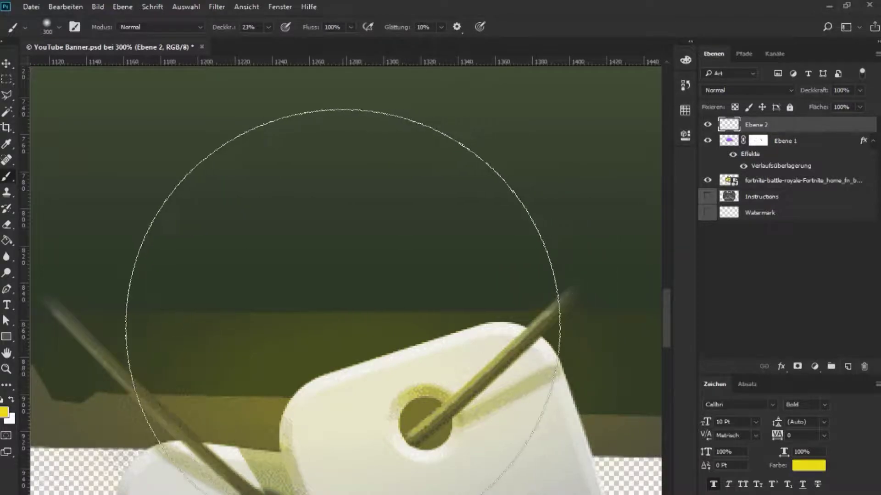
left_click(334, 357)
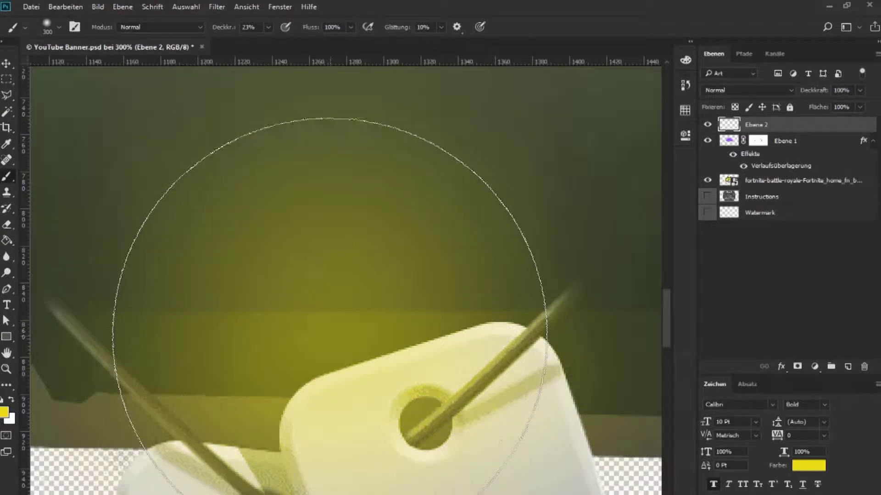
left_click(323, 277)
- Cycle the glow layer's blend modes to Ineinanderkopieren (Overlay) and select Ebene 1's mask
left_click(6, 63)
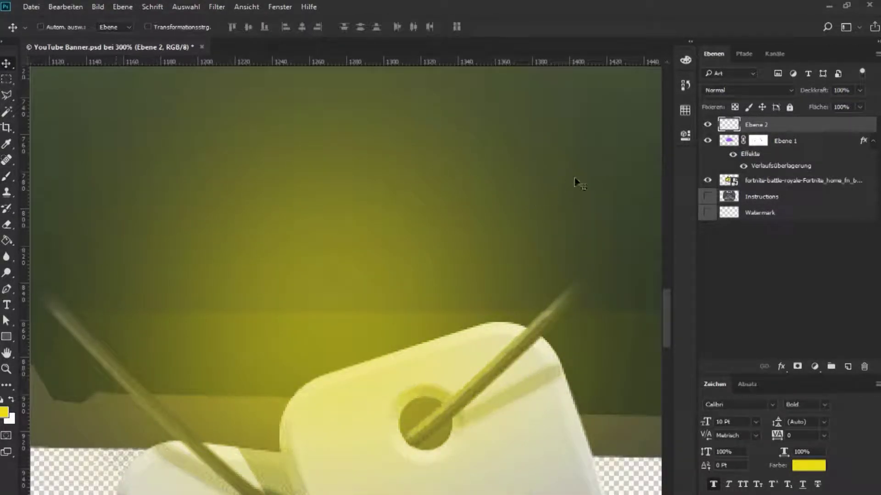
left_click(734, 89)
key("Down")
key("Down")
key("Down")
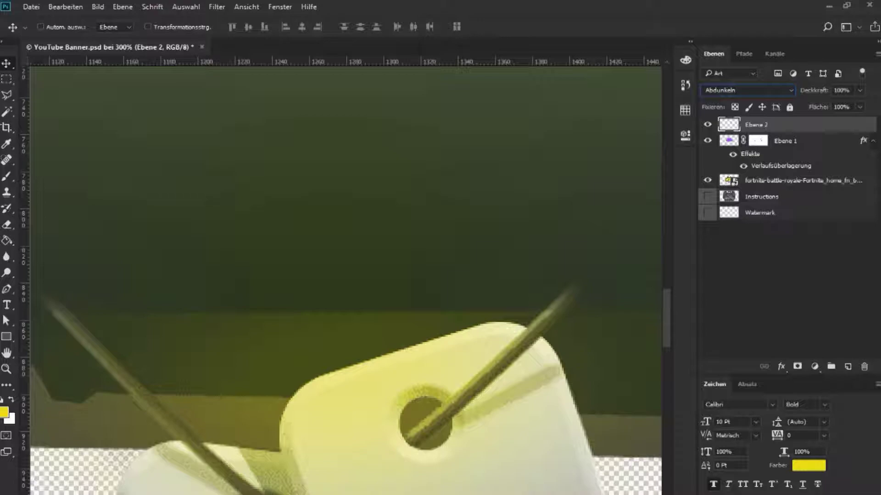
key("Down")
key("Down")
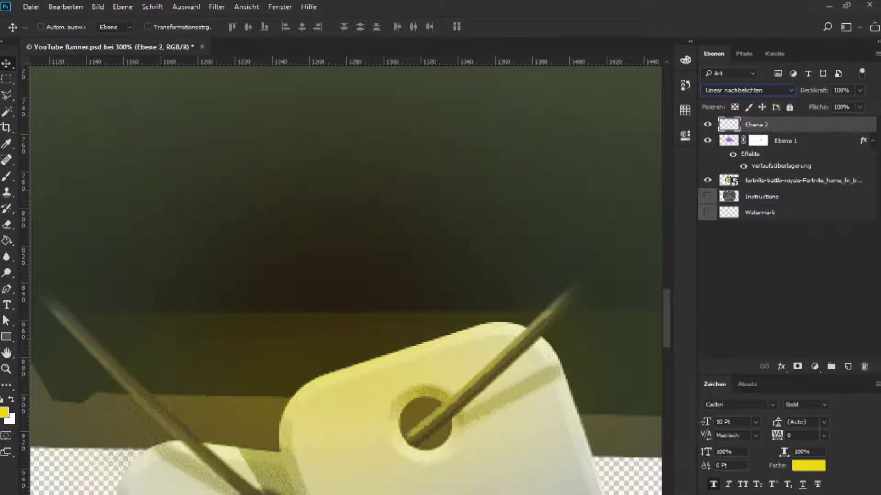
key("Down")
key("Down")
key("Down")
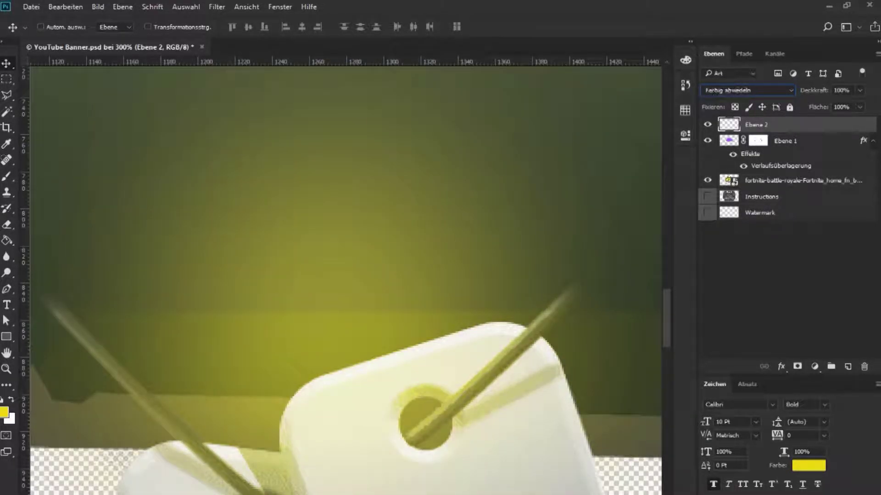
key("Down")
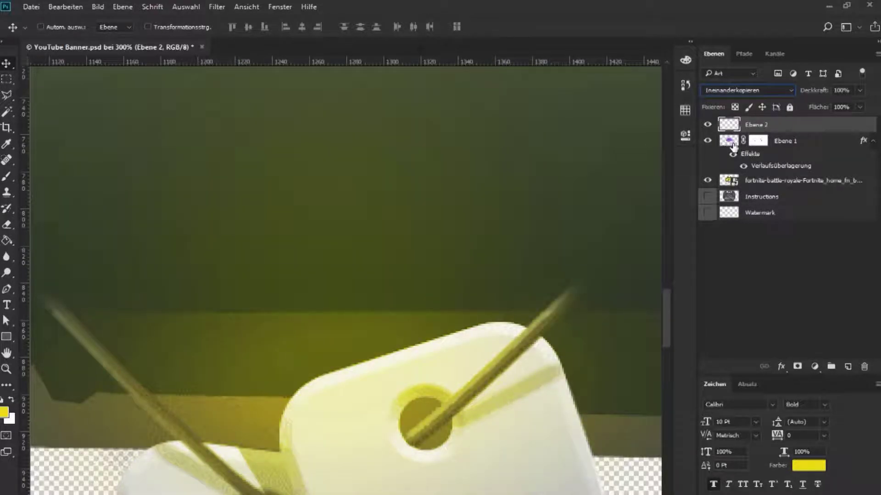
left_click(759, 143)
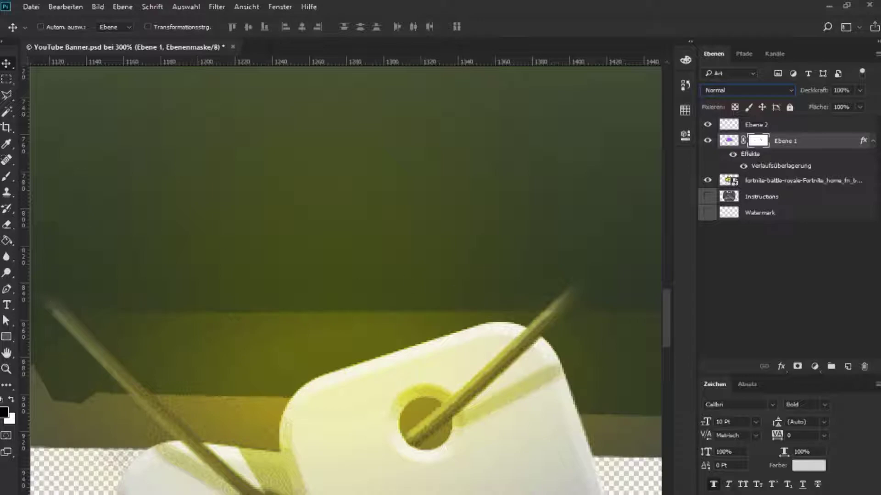
- Paint Ebene 1's mask with a 30 px brush near the left string to reveal more yellow
key("b")
key("bracketleft")
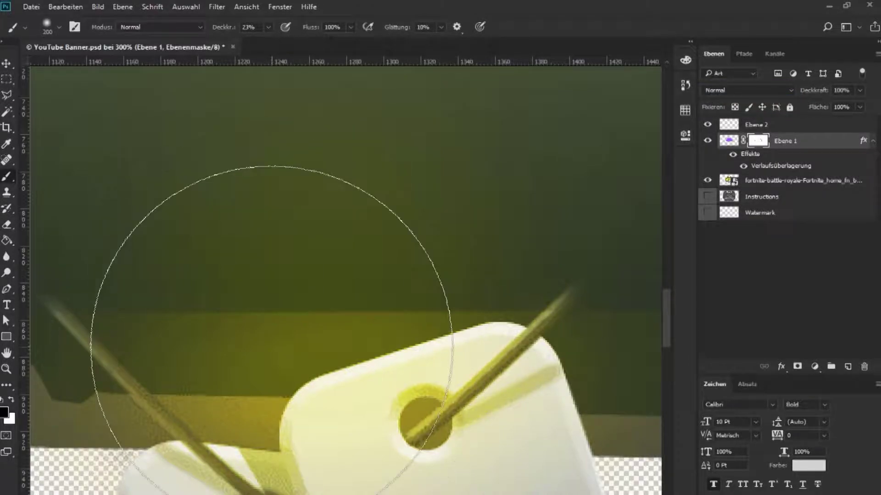
key("bracketleft")
key("bracketleft")
key("bracketleft")
key("bracketleft")
key("bracketleft")
key("bracketleft")
key("bracketleft")
key("bracketleft")
key("bracketleft")
key("bracketleft")
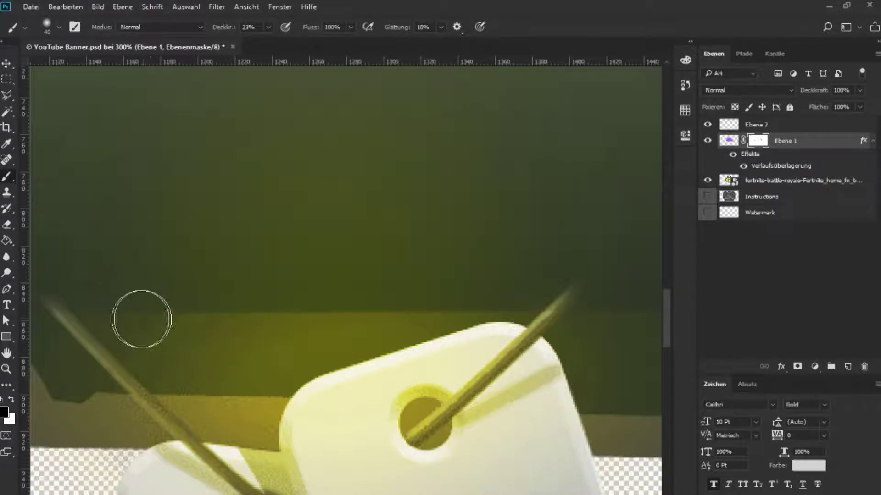
key("bracketleft")
key("bracketleft")
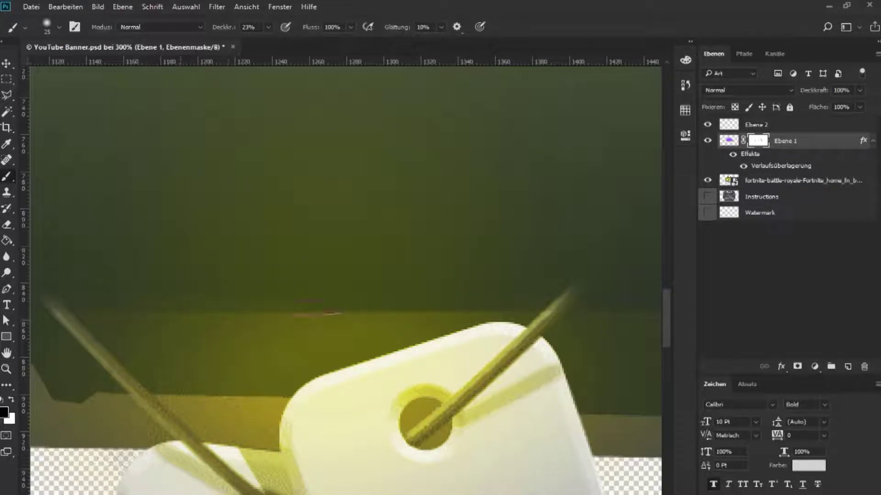
left_click_drag(523, 330, 555, 305)
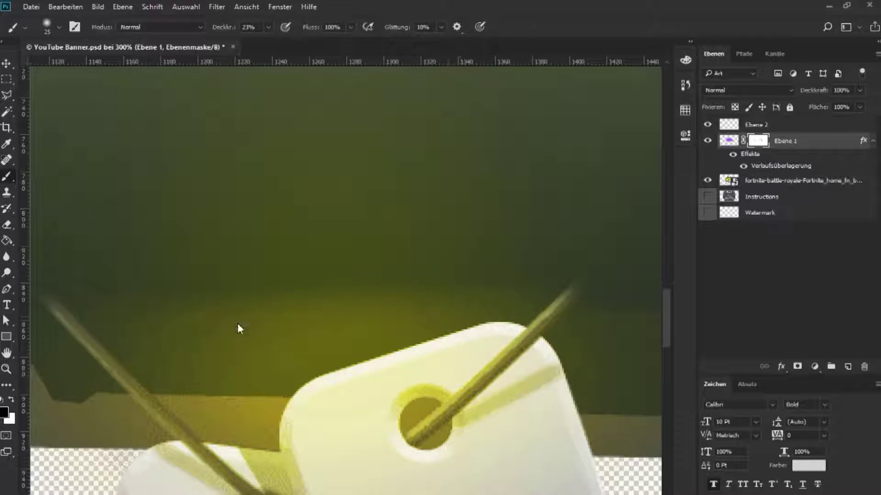
key("ctrl+0")
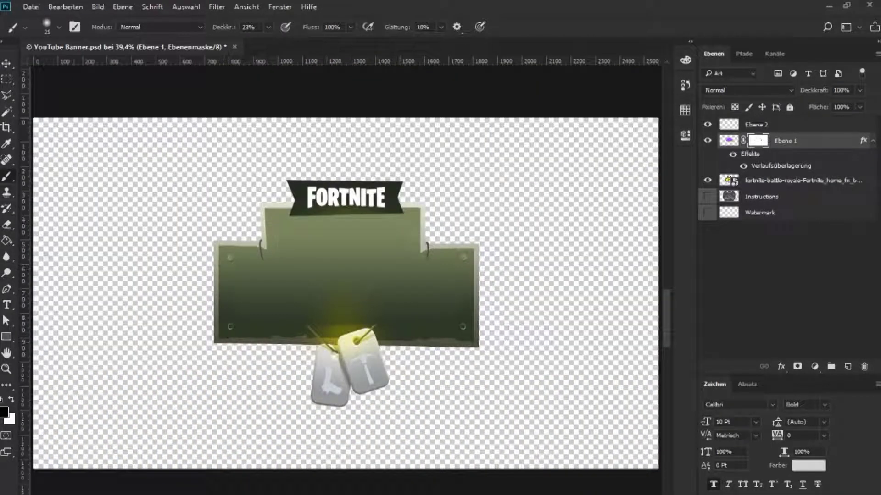
- On Ebene 2 at 100% zoom, paint a large soft yellow glow over the dog tags
left_click(7, 64)
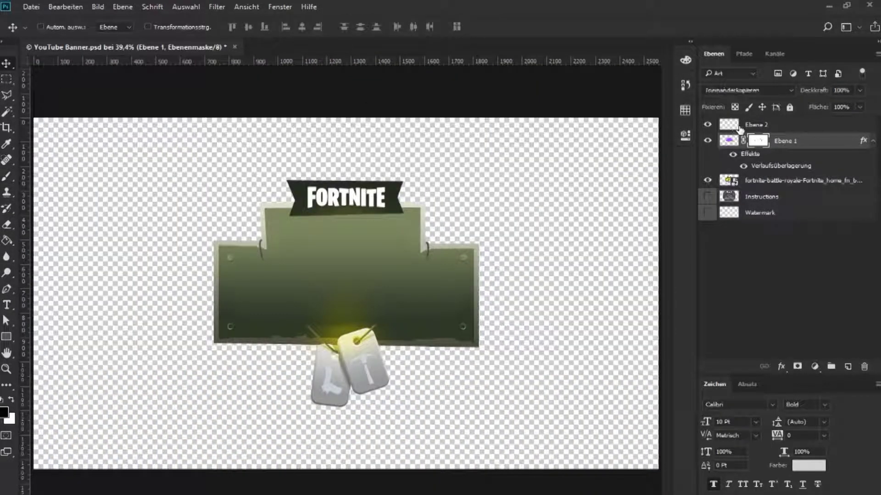
left_click(740, 129)
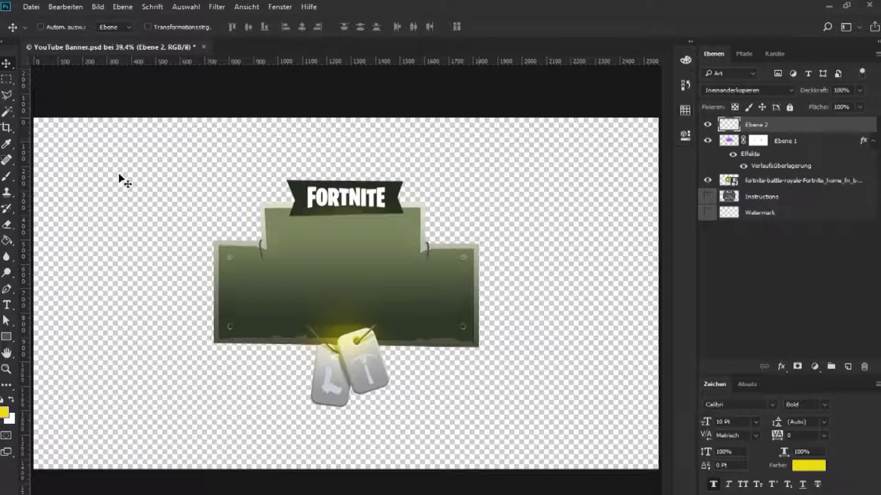
key("ctrl+plus")
key("ctrl+plus")
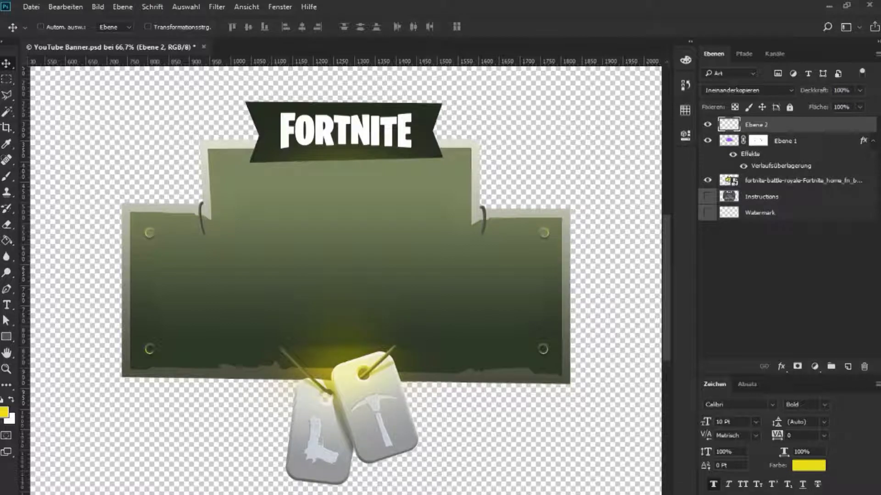
key("ctrl+plus")
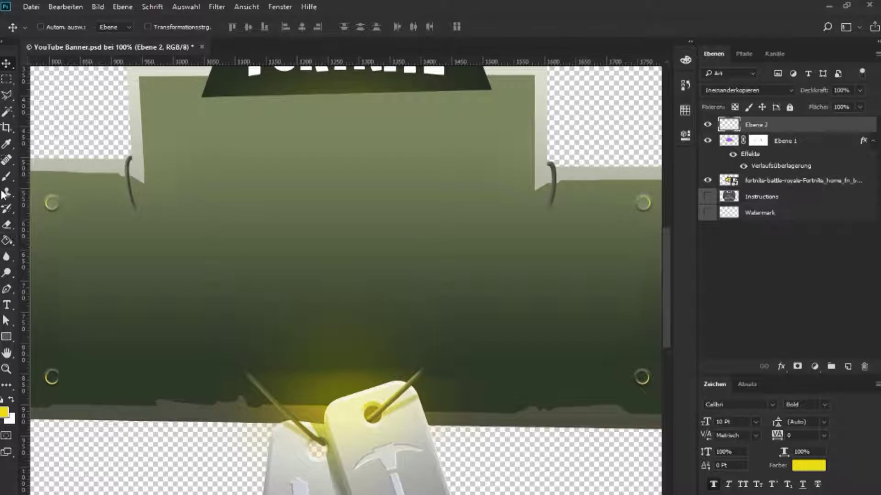
left_click(6, 176)
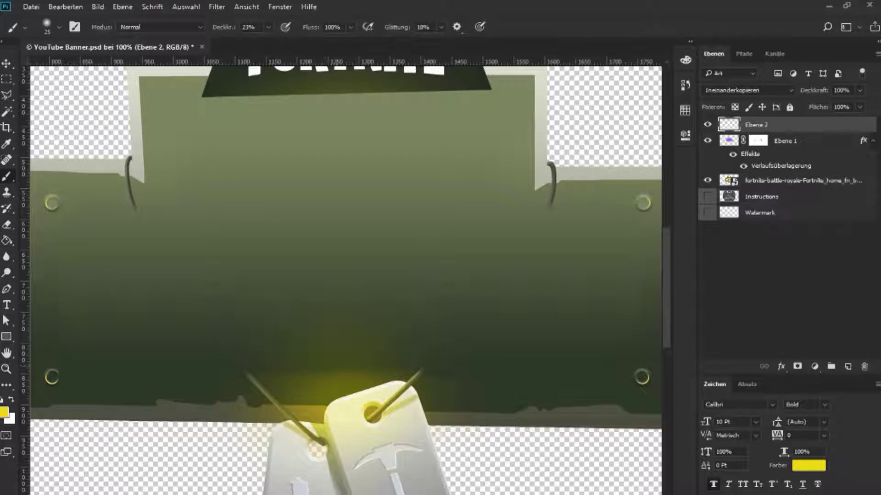
key("bracketright")
key("bracketright")
key("bracketright")
key("bracketright")
key("bracketright")
key("bracketright")
left_click(343, 397)
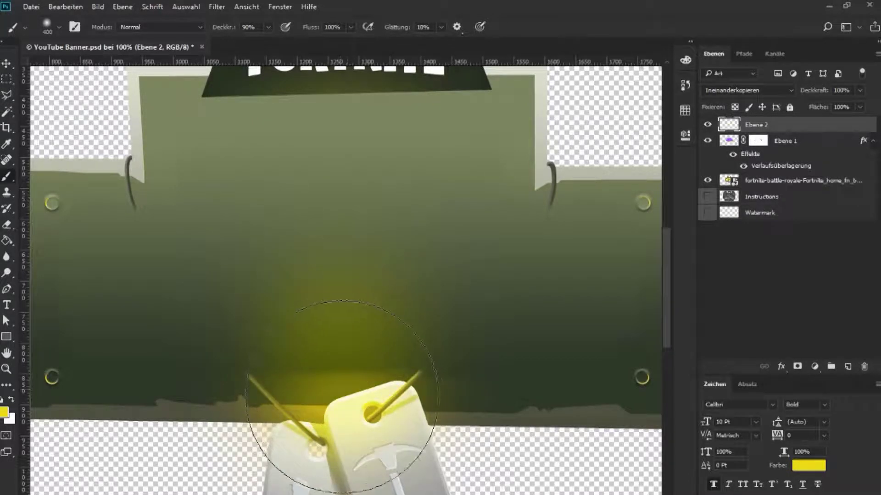
key("ctrl+z")
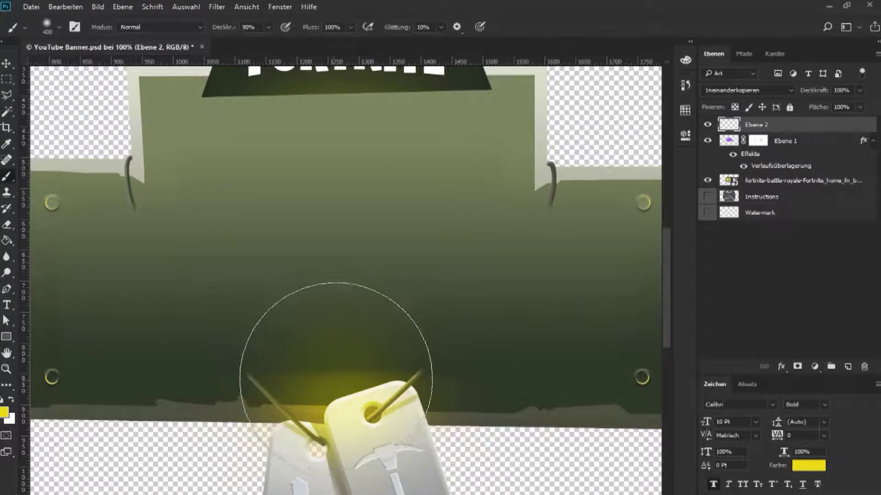
left_click(336, 378)
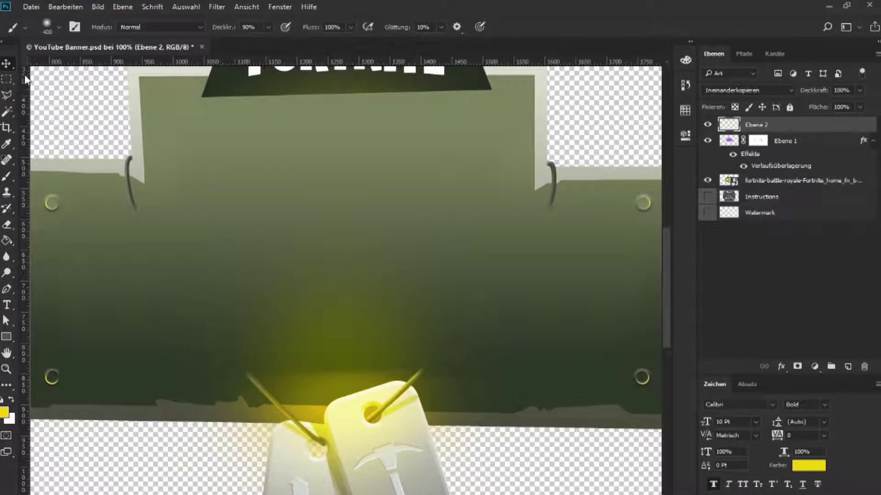
key("v")
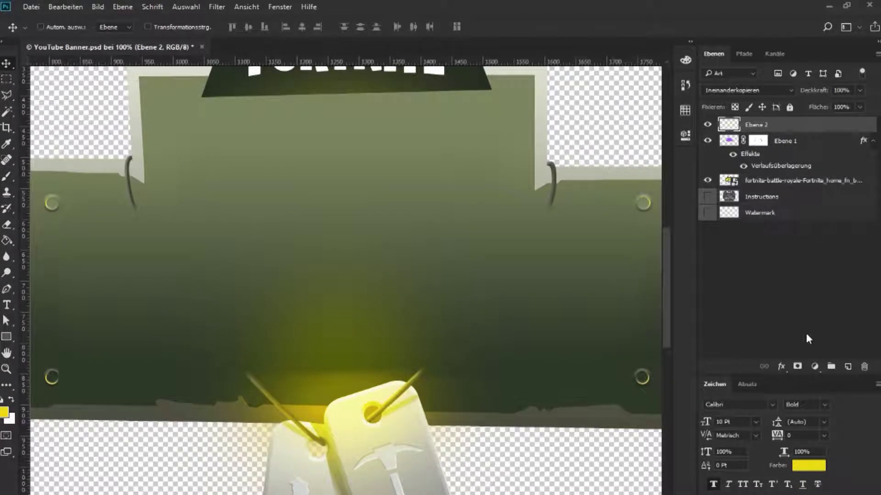
- Add a layer mask to Ebene 2 and paint black to dim the glow above the tags
left_click(797, 366)
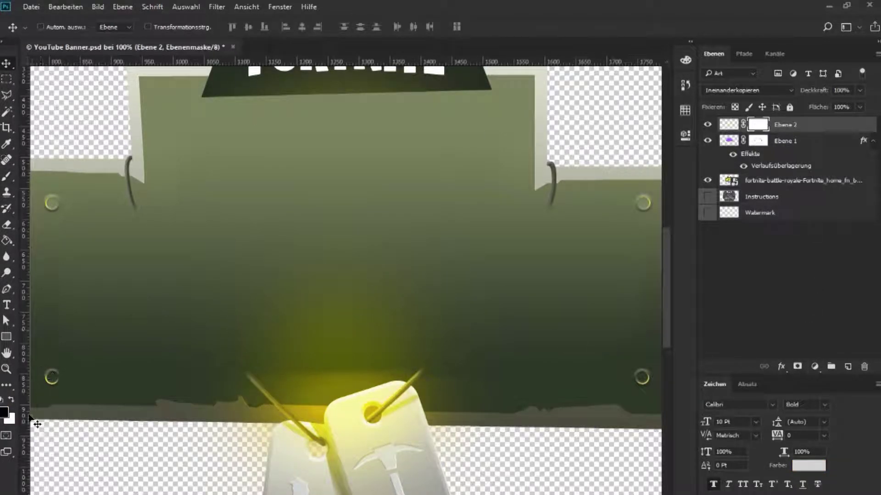
left_click(7, 177)
left_click_drag(326, 477, 258, 465)
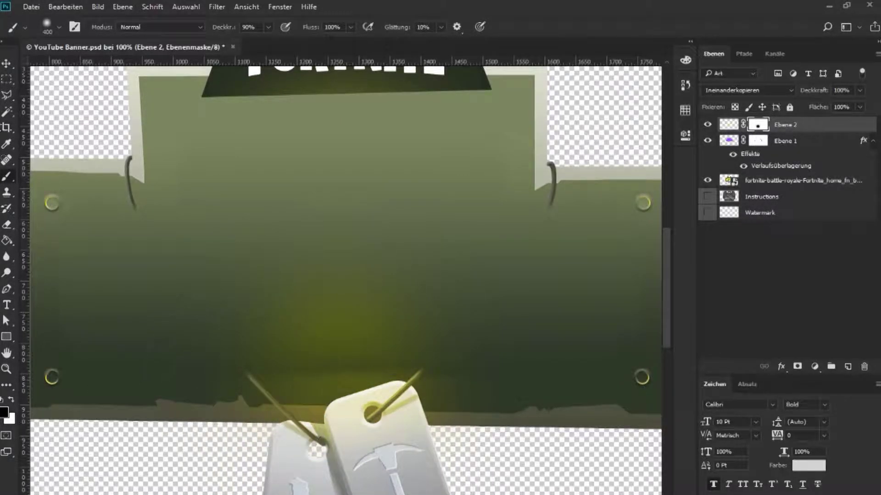
- On Ebene 1's mask, brush a small patch with a 60 px brush to reveal yellow above the tags
left_click(7, 63)
left_click(728, 125)
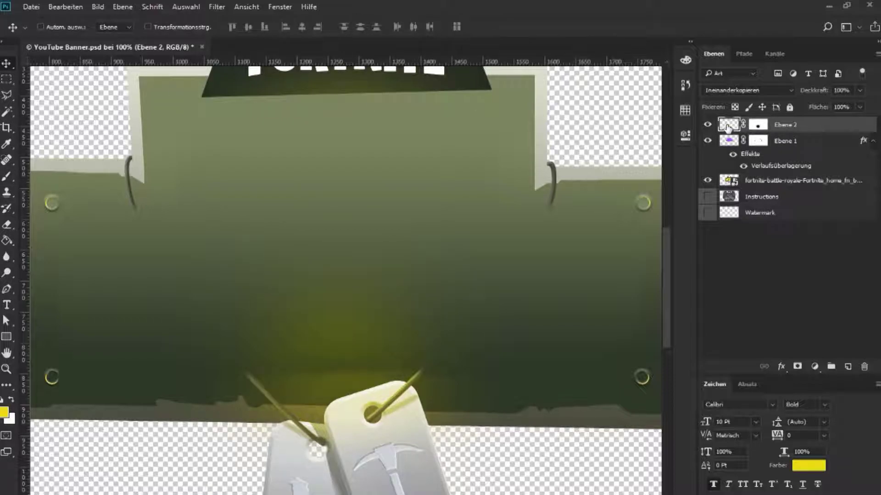
left_click(764, 140)
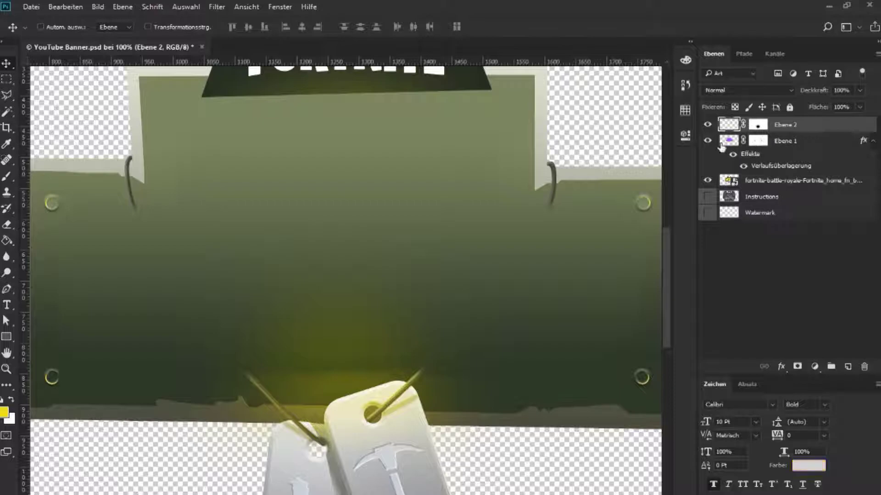
key("b")
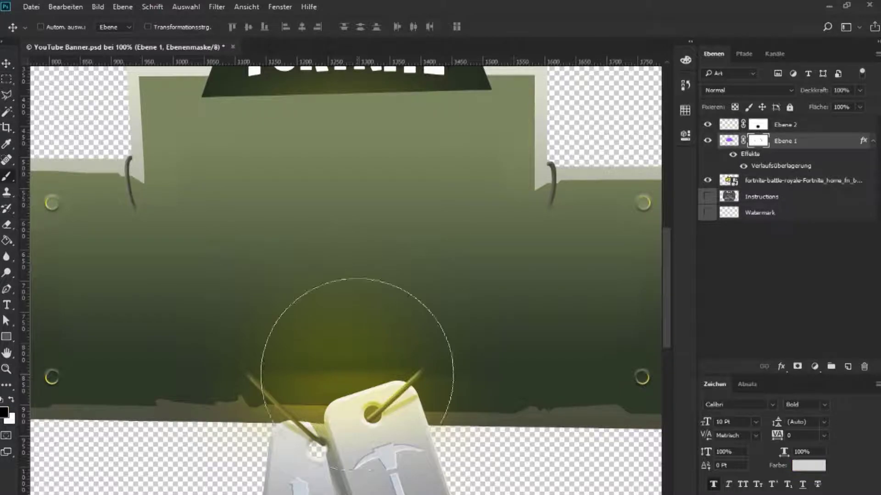
key("bracketleft")
key("bracketleft")
key("bracketleft")
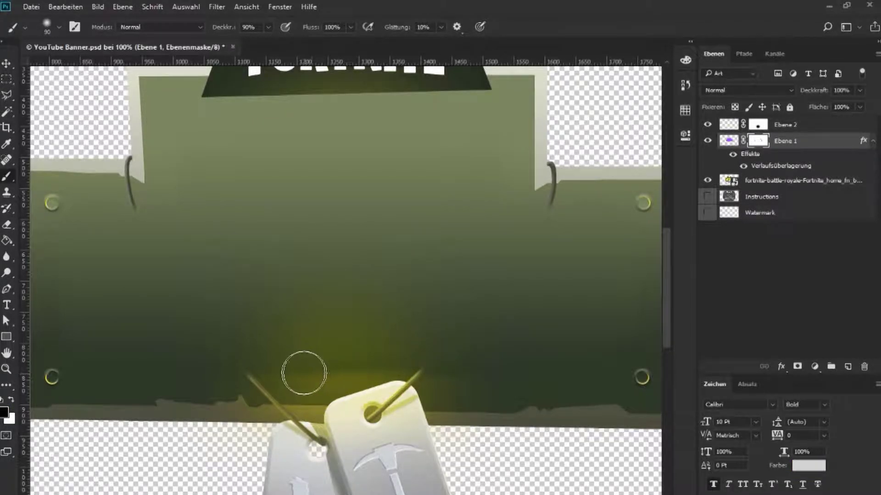
left_click_drag(309, 359, 332, 374)
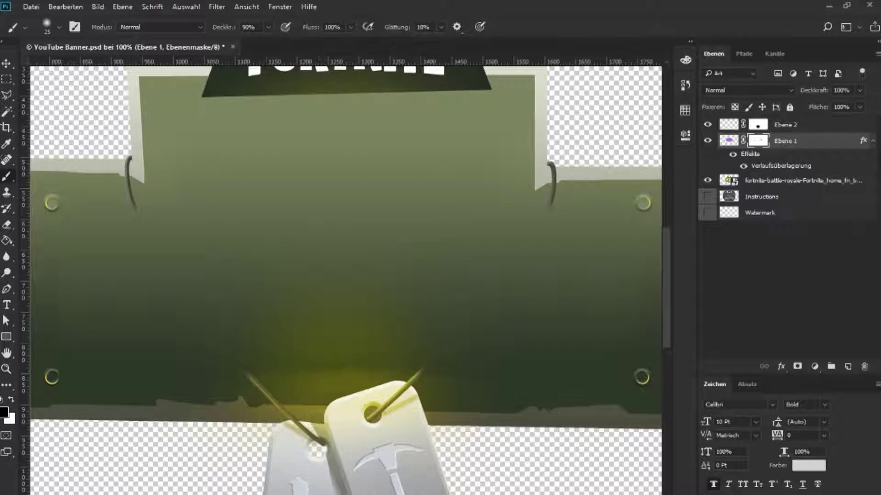
- Target Ebene 1's layer mask and zoom in on the dog-tag glow area
left_click(10, 64)
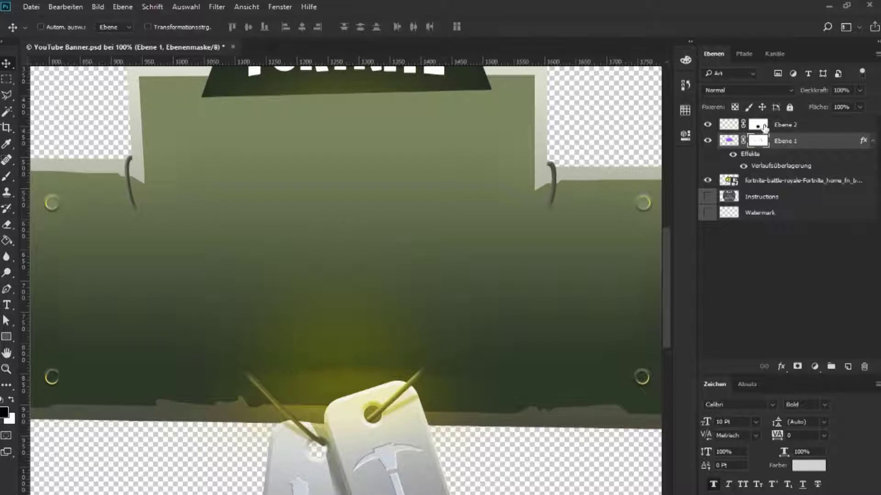
left_click(729, 124)
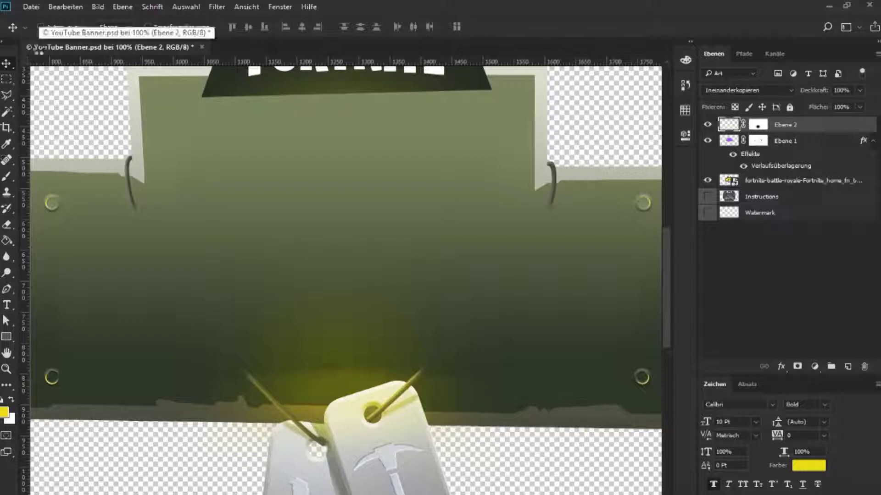
left_click(757, 141)
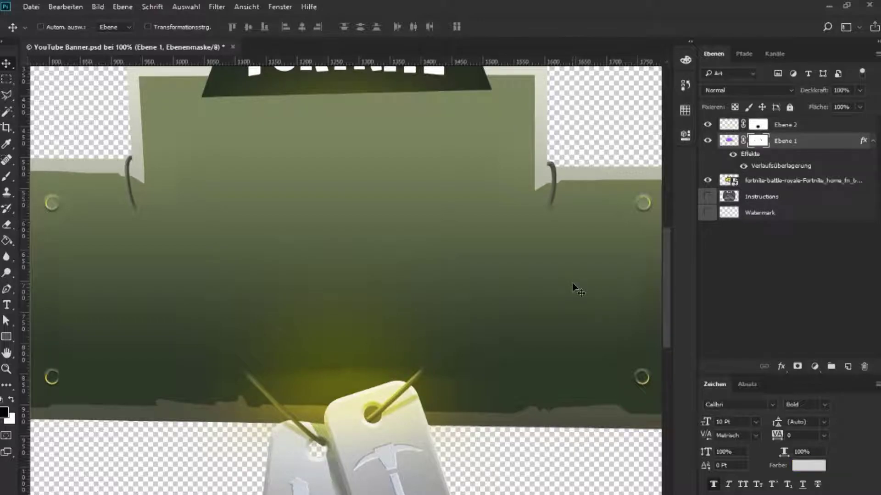
key("ctrl+plus")
key("ctrl+plus")
key("ctrl+plus")
scroll(344, 275, "down", 2)
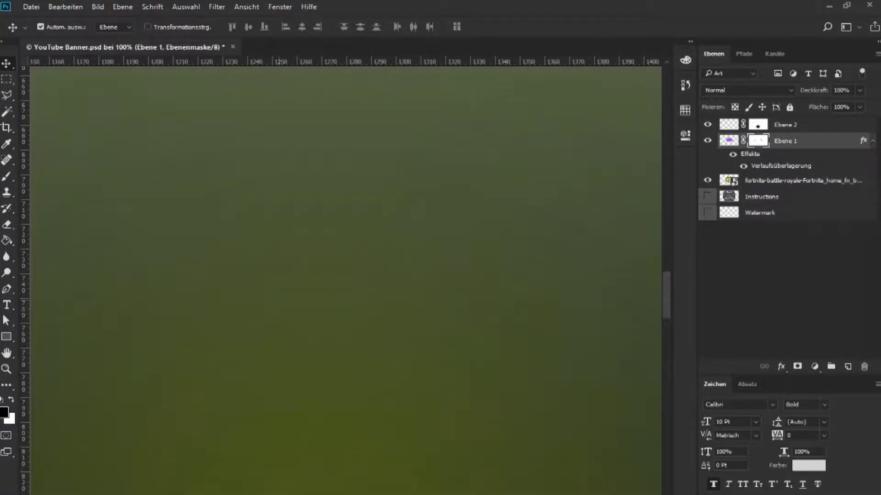
scroll(344, 276, "down", 2)
scroll(344, 275, "down", 2)
scroll(344, 275, "down", 2)
scroll(298, 344, "down", 2)
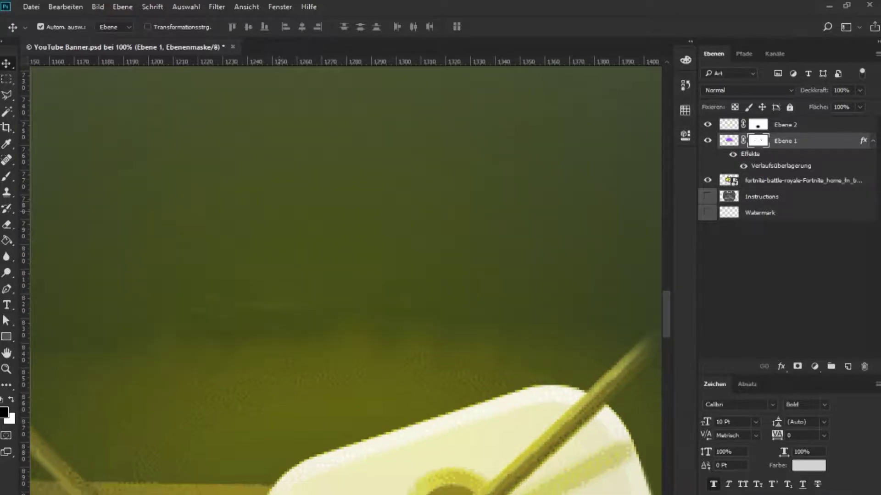
scroll(299, 344, "down", 2)
- Try a first glow patch with an 80 px brush at about 30% opacity, then undo it
key("b")
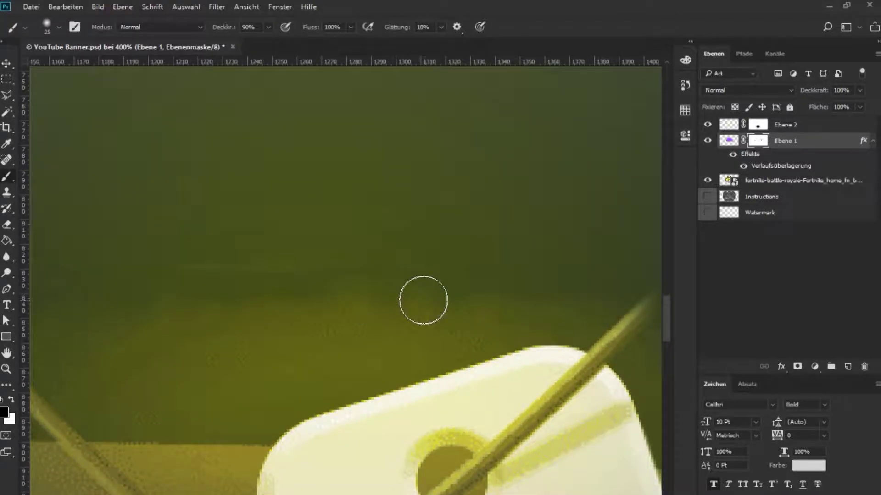
key("bracketright")
key("bracketright")
key("bracketright")
key("bracketright")
key("bracketright")
key("bracketright")
left_click_drag(227, 29, 174, 19)
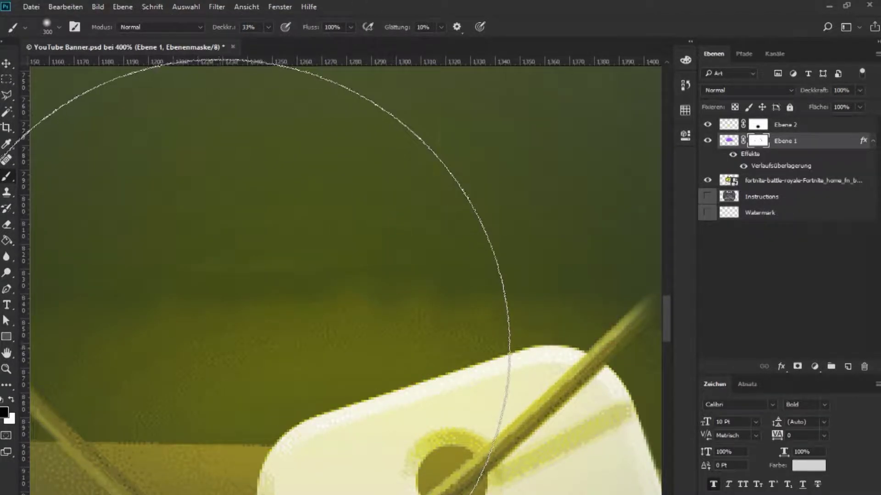
left_click(215, 340)
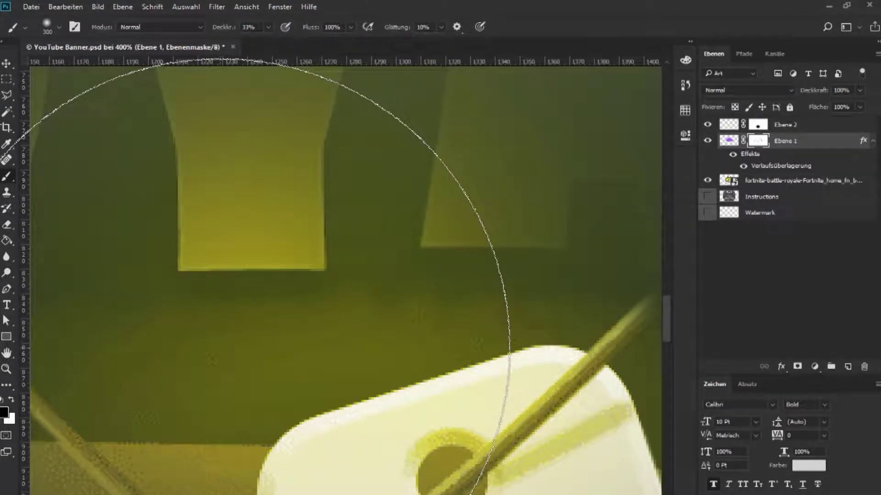
key("ctrl+2")
- With a smaller brush, paint soft glow patches on Ebene 1's mask above both cords
left_click(224, 106, "alt")
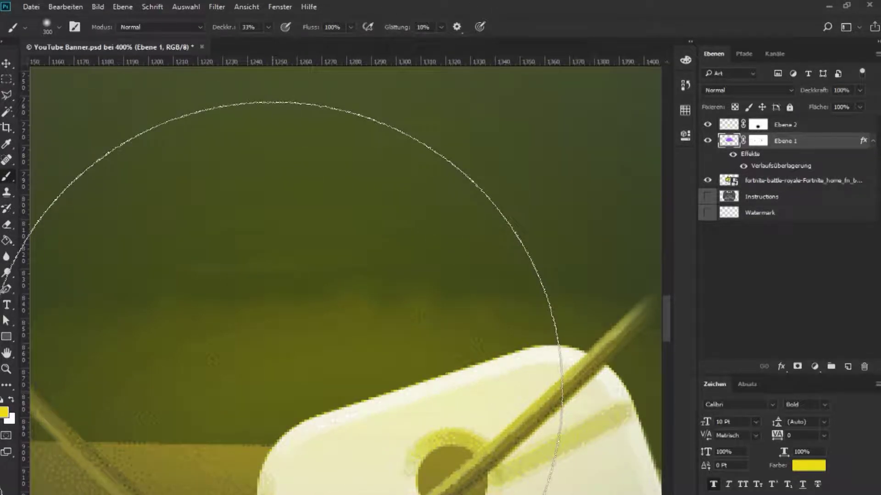
key("bracketleft")
key("bracketleft")
key("bracketleft")
left_click(758, 140)
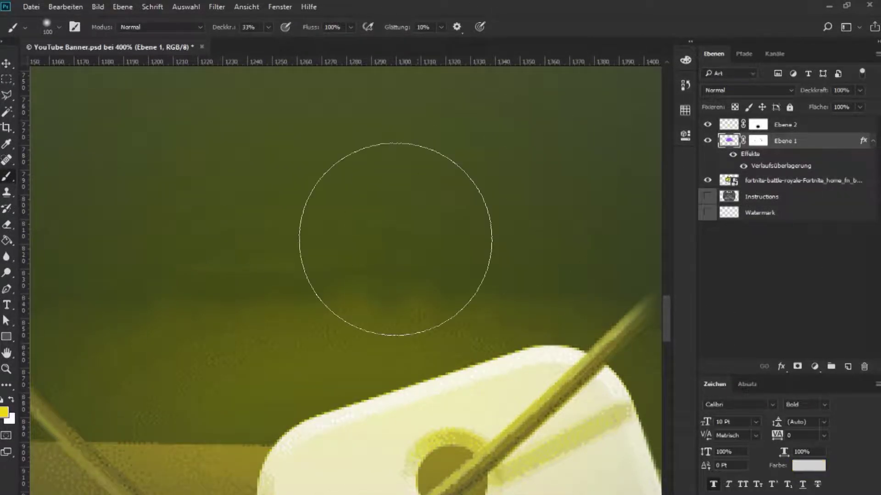
key("d")
key("bracketleft")
key("bracketleft")
key("bracketleft")
key("bracketleft")
key("bracketleft")
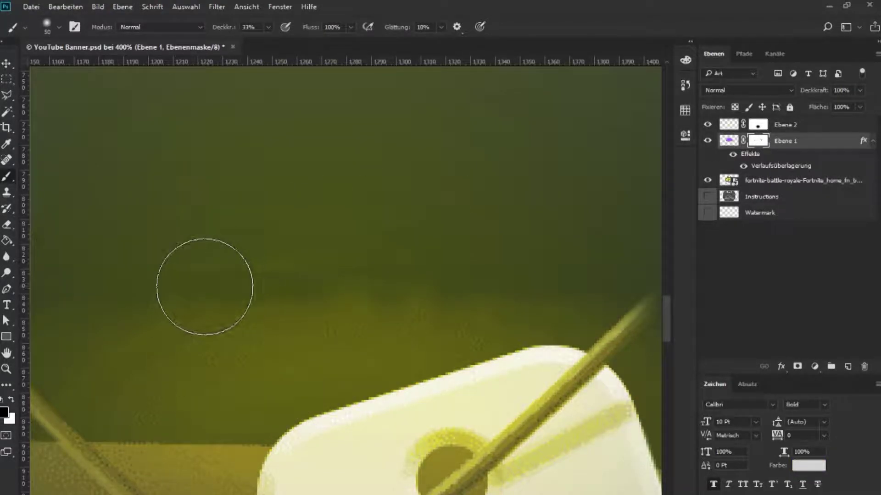
left_click_drag(205, 281, 312, 284)
left_click_drag(459, 286, 514, 287)
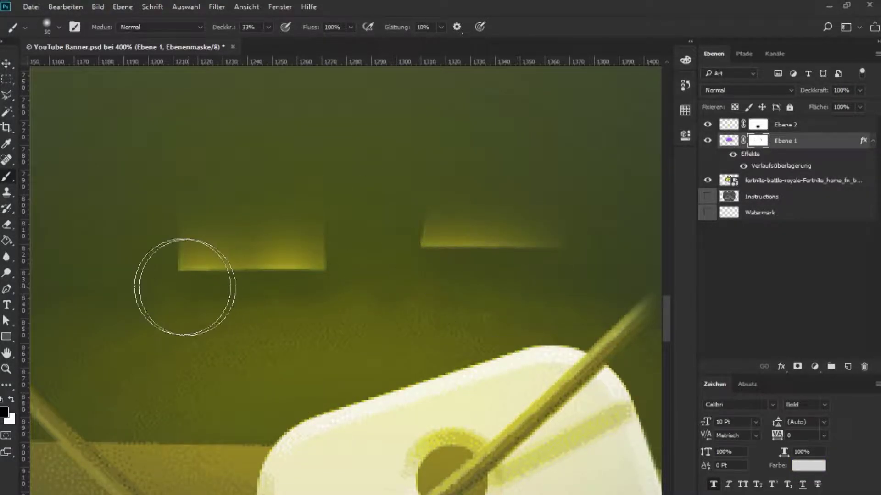
left_click_drag(187, 285, 99, 301)
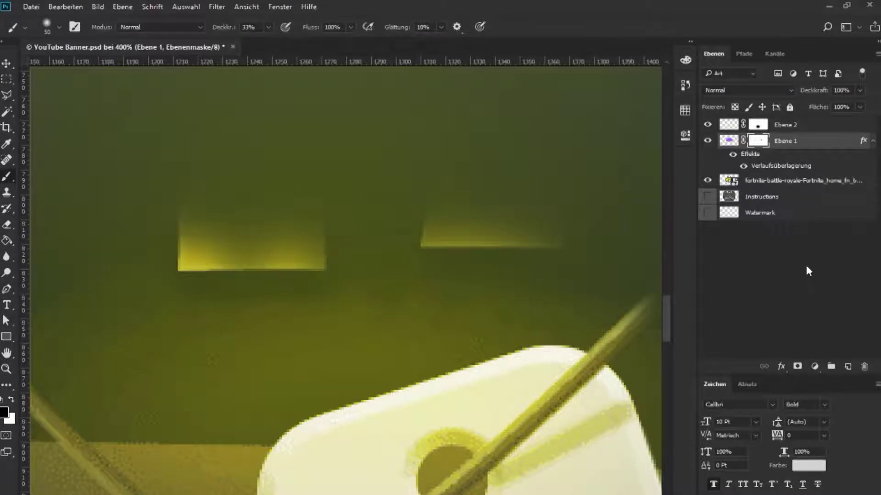
left_click(729, 140)
- Add a new empty layer and set the foreground colour to dark olive #404c17
left_click(848, 366, "ctrl")
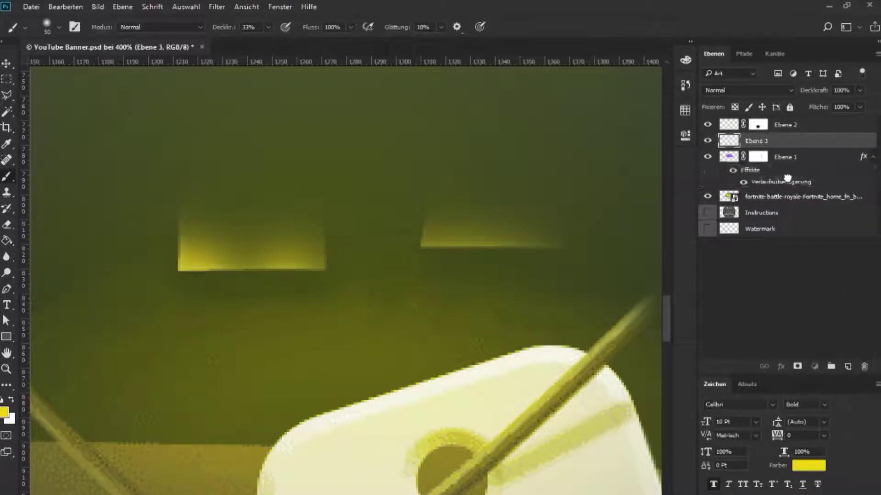
left_click(4, 412)
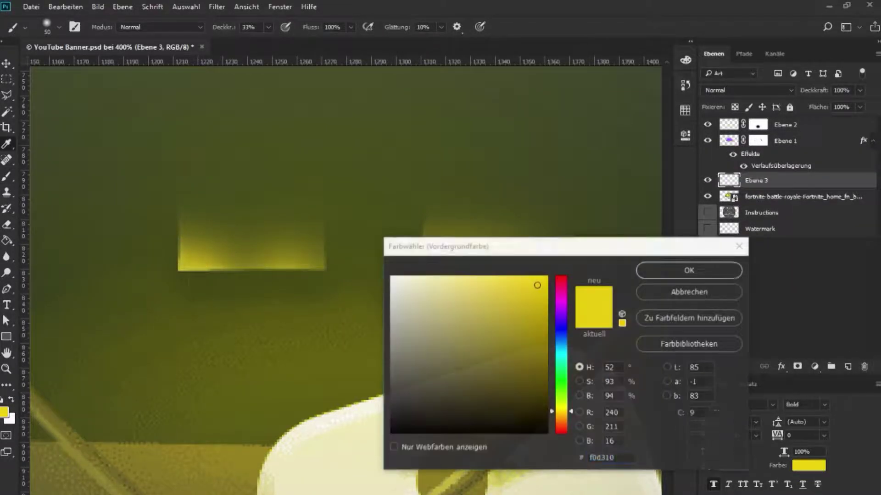
left_click(147, 281)
left_click(668, 270)
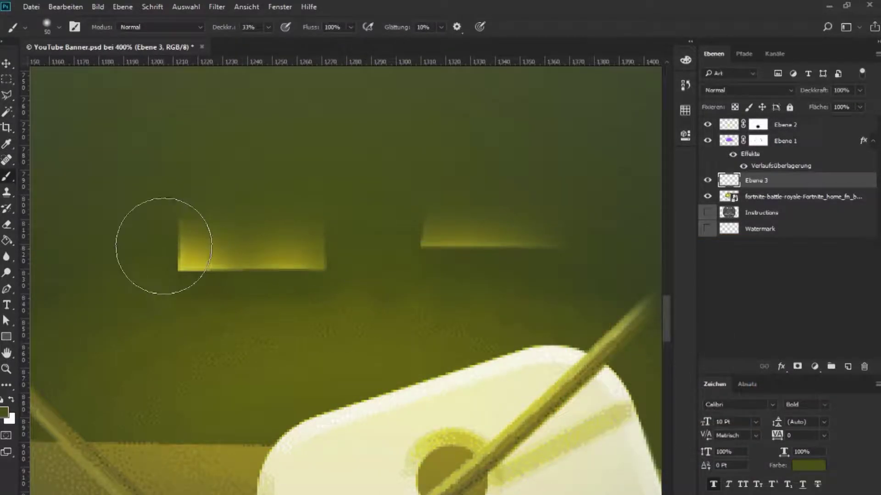
- Paint olive over the hard glow rectangles, darken it with Hue/Saturation lightness, zoom to 200%
mouse_move(159, 246)
left_mouse_down()
mouse_move(269, 275)
mouse_move(203, 275)
mouse_move(301, 262)
left_mouse_up()
mouse_move(484, 239)
left_mouse_down()
mouse_move(419, 257)
mouse_move(464, 248)
mouse_move(257, 271)
mouse_move(183, 262)
mouse_move(249, 240)
mouse_move(314, 250)
mouse_move(519, 242)
mouse_move(436, 241)
mouse_move(249, 281)
mouse_move(144, 281)
left_mouse_up()
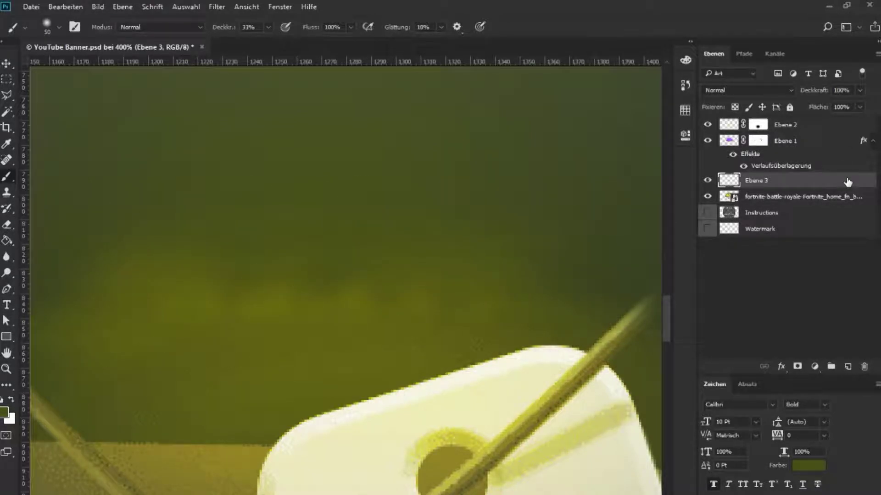
key("ctrl+u")
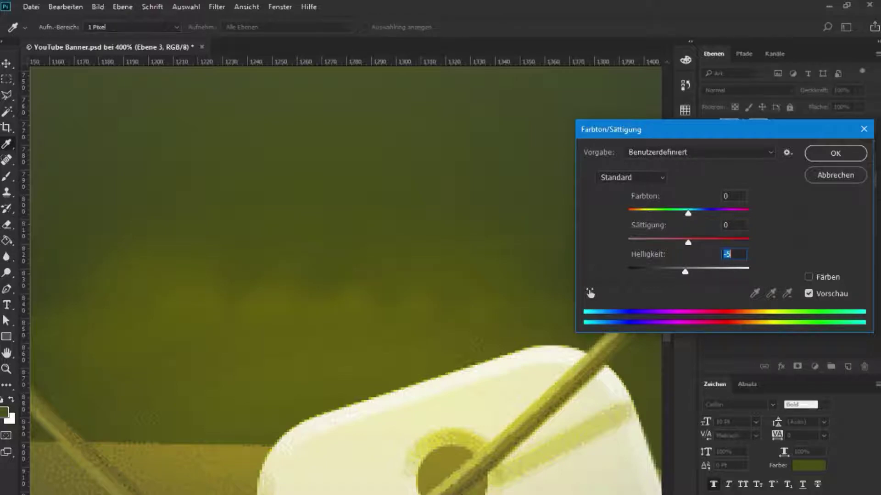
key("Return")
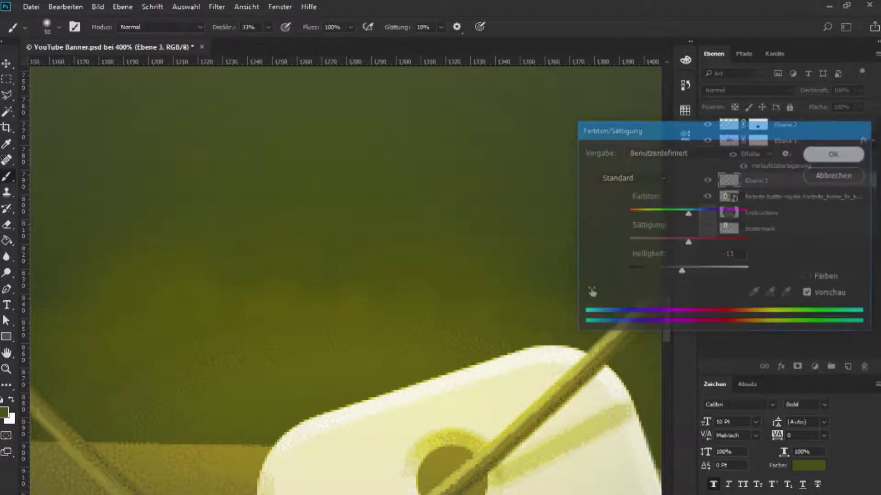
key("ctrl+minus")
key("ctrl+minus")
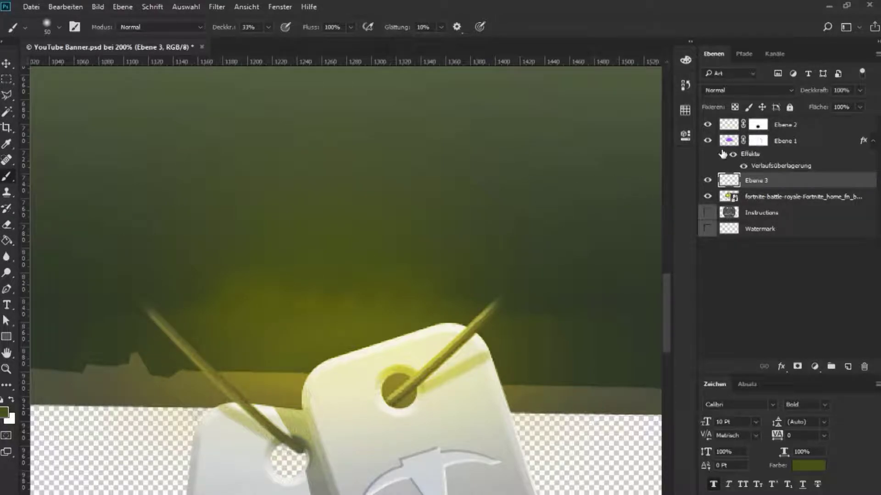
- Reveal glow at both cord tops on Ebene 1's mask, then cover stray streaks with olive on Ebene 3
left_click(758, 140)
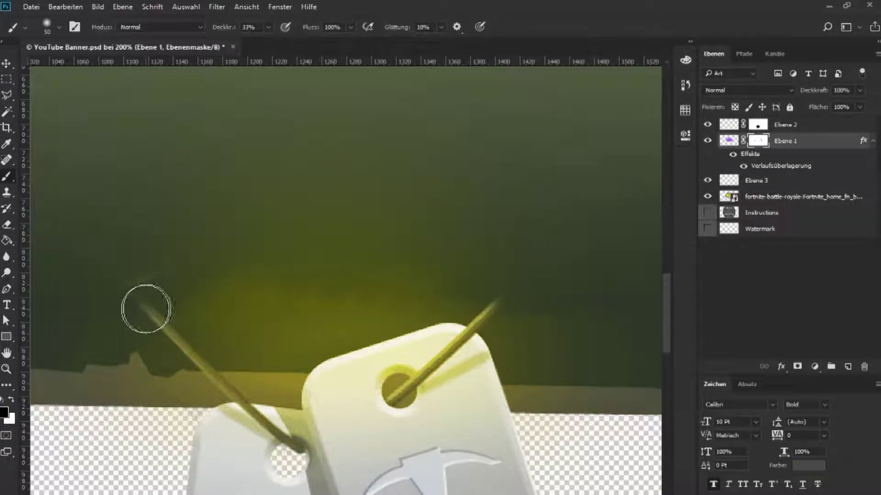
left_click_drag(146, 309, 232, 291)
left_click_drag(515, 289, 543, 308)
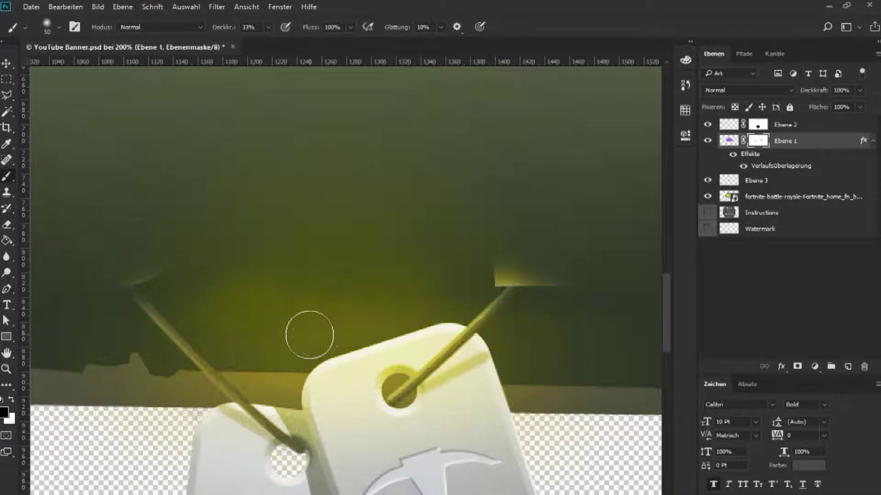
key("alt+bracketleft")
left_click(82, 355, "alt")
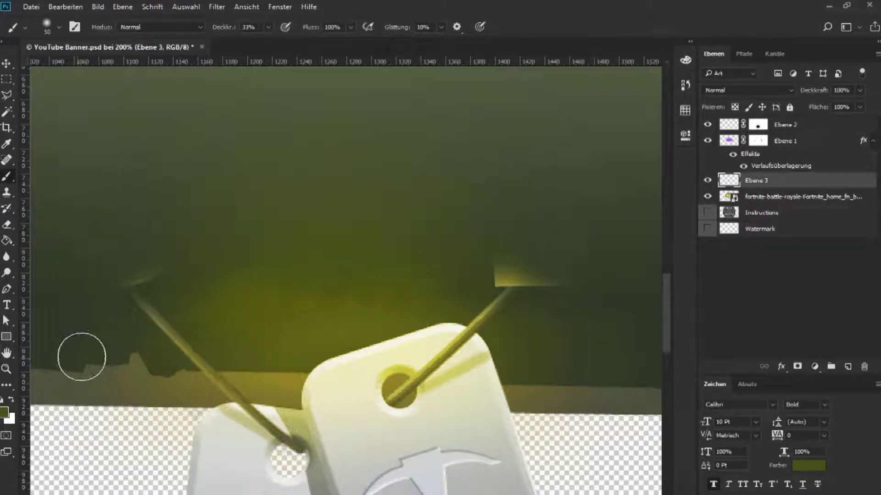
left_click_drag(112, 286, 163, 267)
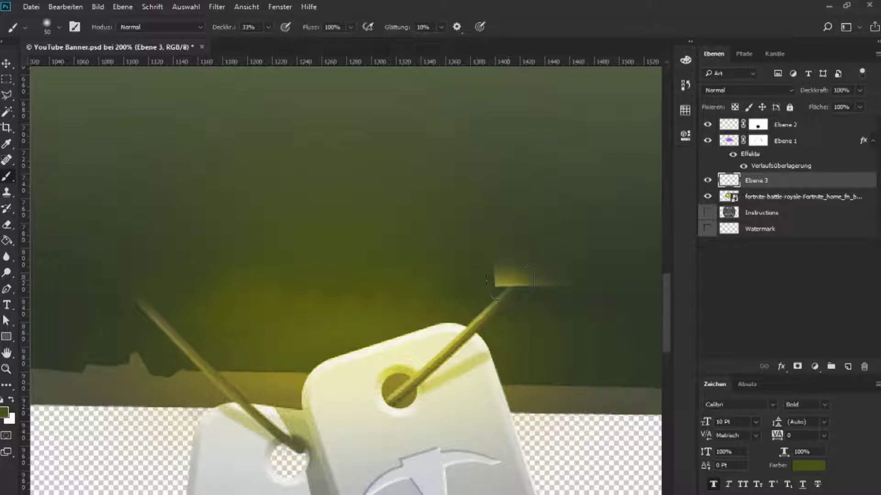
mouse_move(505, 273)
left_mouse_down()
mouse_move(553, 281)
mouse_move(505, 271)
left_mouse_up()
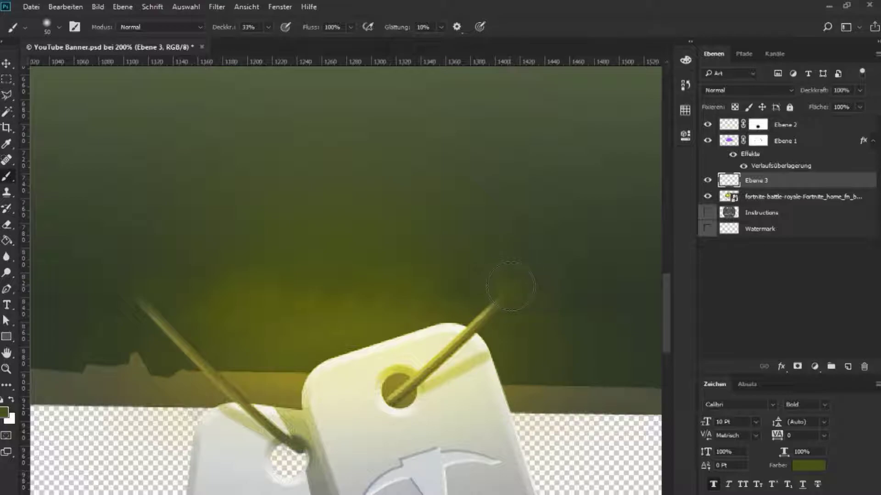
- Compare with Ebene 1 hidden, soften the glow above the dog tags, and zoom out to review
left_click(708, 141)
left_click(756, 131)
left_click(758, 141)
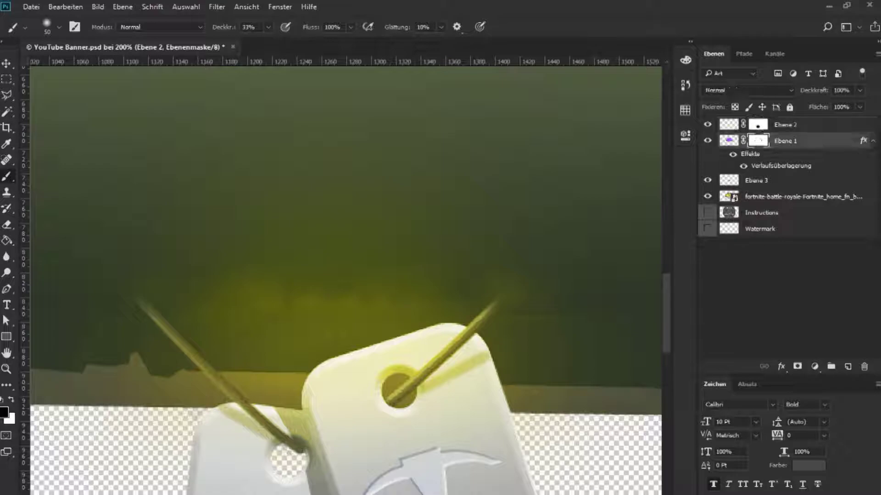
left_click_drag(284, 298, 408, 303)
left_click(730, 178)
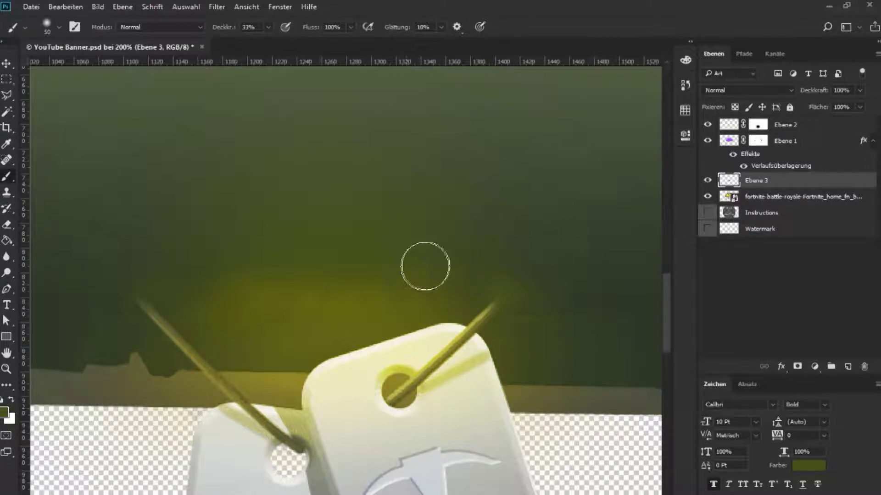
key("ctrl+minus")
key("ctrl+minus")
key("ctrl+minus")
key("ctrl+minus")
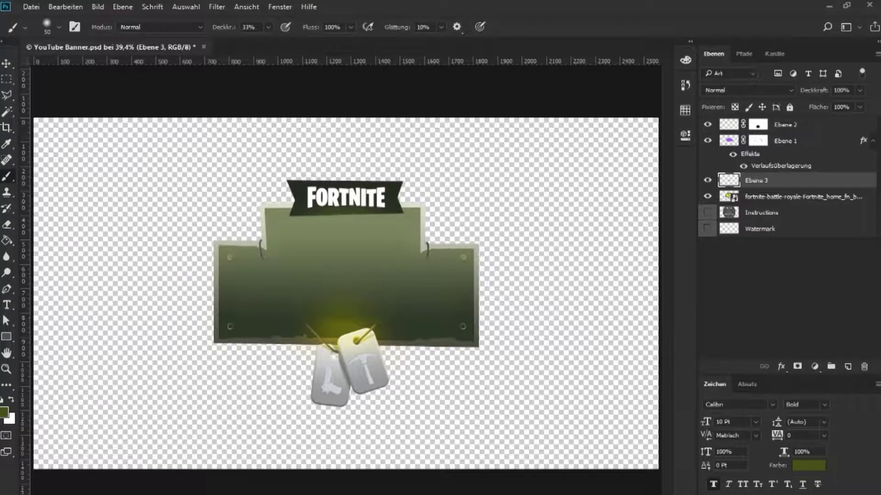
key("ctrl+plus")
key("ctrl+plus")
key("ctrl+plus")
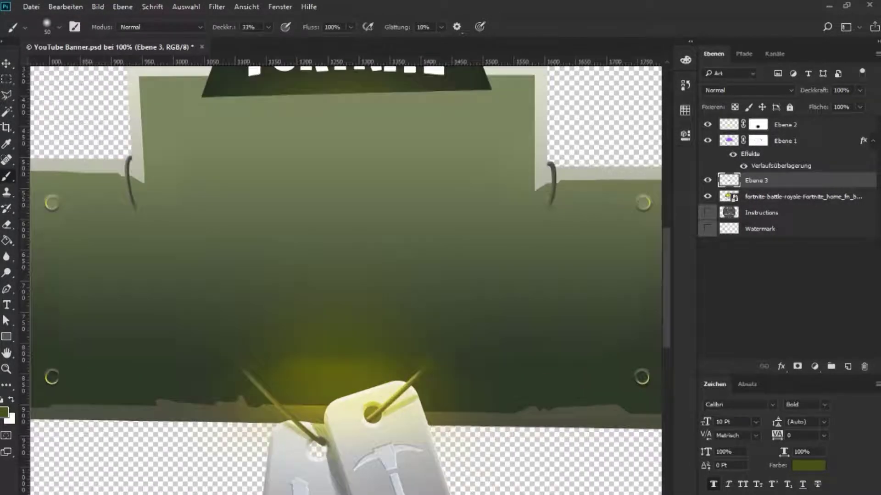
key("ctrl+minus")
- Duplicate the fortnite artwork layer and move the copy to the top so BATTLE ROYALE shows
key("v")
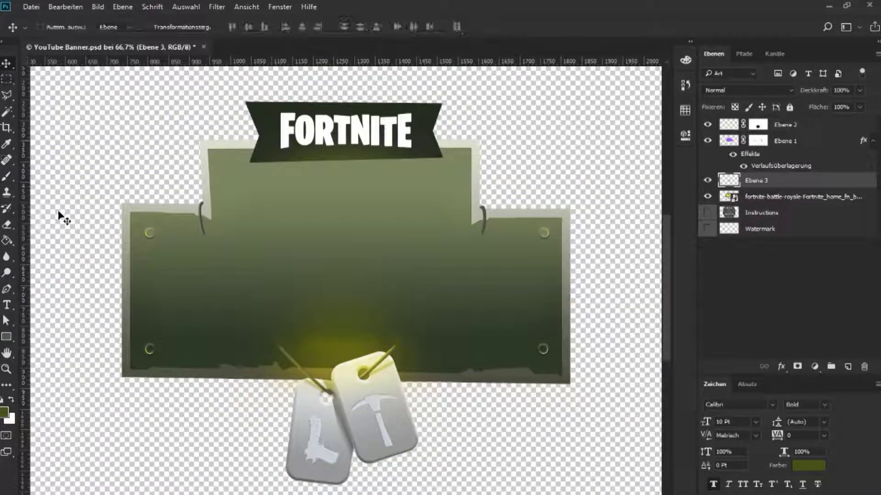
left_click(8, 306)
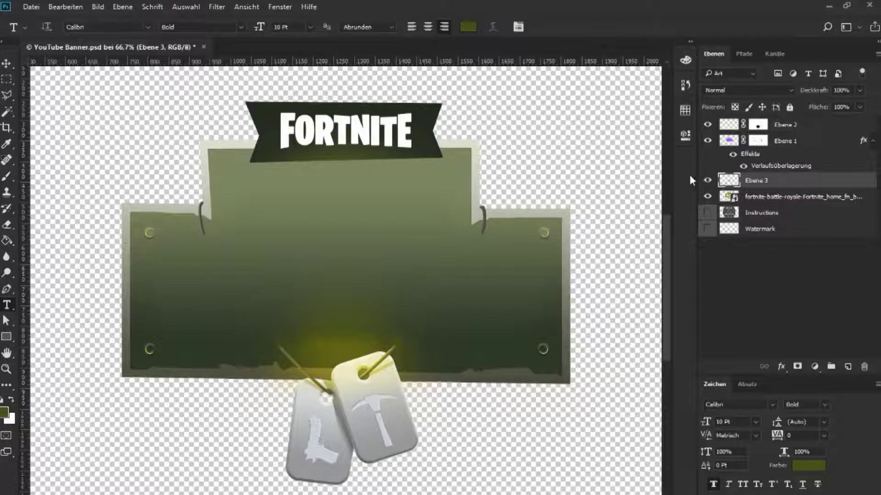
left_click(775, 197)
key("ctrl+j")
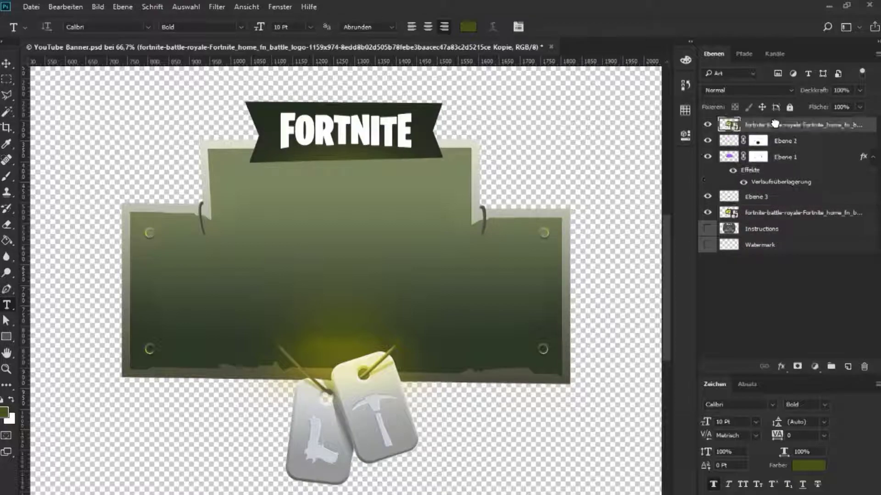
left_click_drag(777, 200, 729, 133)
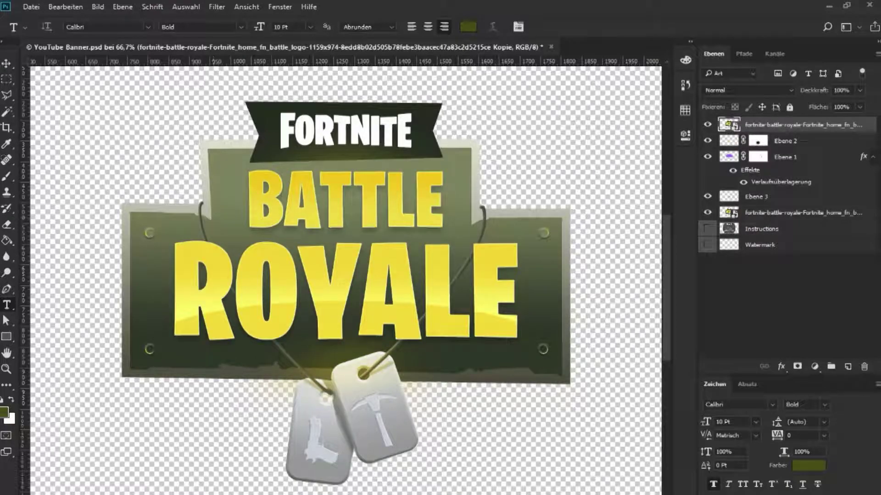
- Type YOUR over BATTLE at 148 Pt in yellow sampled from the BATTLE letters
left_click(212, 215)
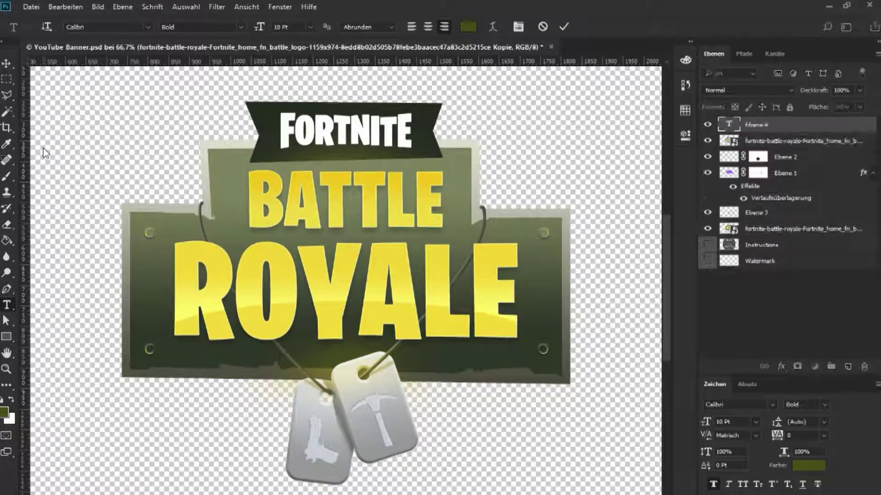
left_click(7, 63)
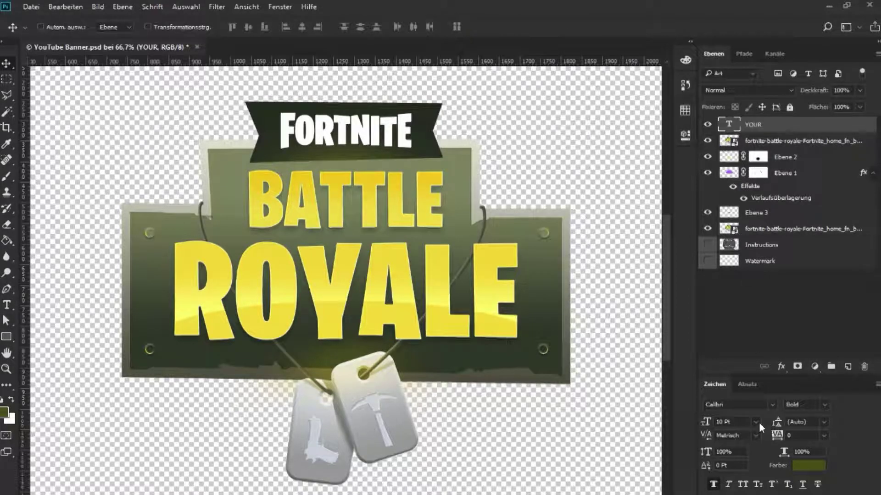
left_click_drag(706, 421, 776, 413)
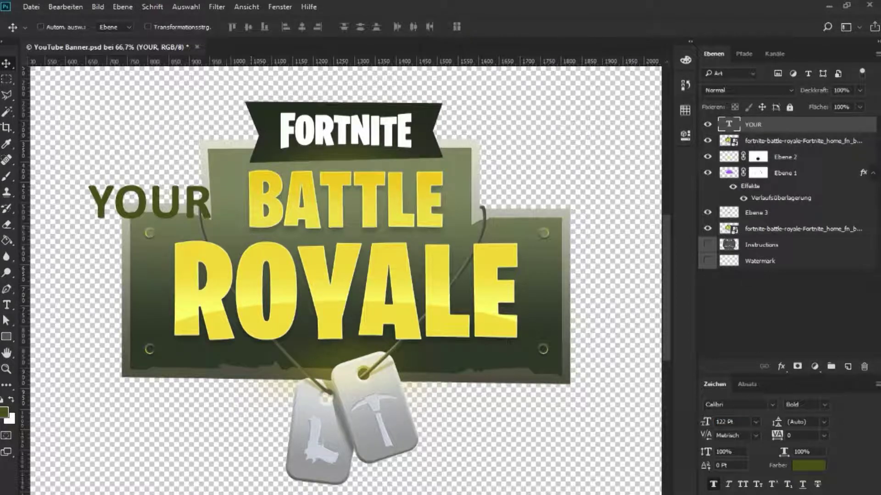
mouse_move(216, 204)
left_mouse_down()
mouse_move(418, 180)
mouse_move(406, 205)
left_mouse_up()
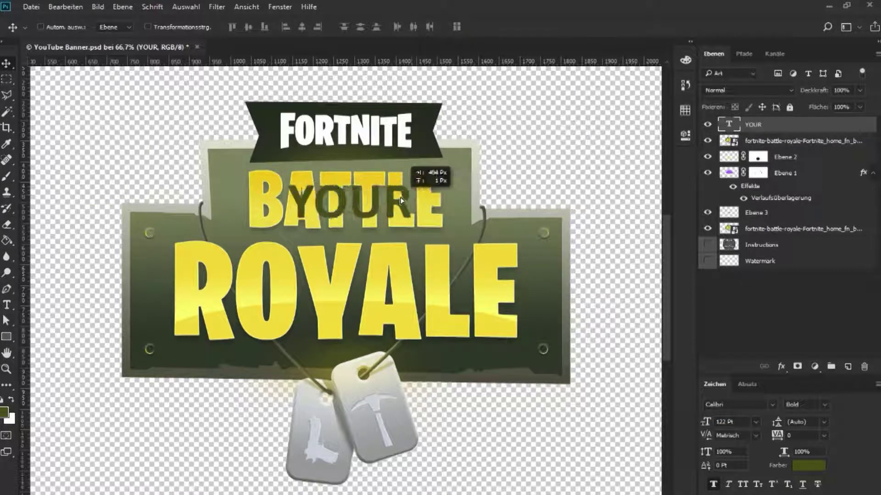
left_click(811, 465)
left_click(381, 174)
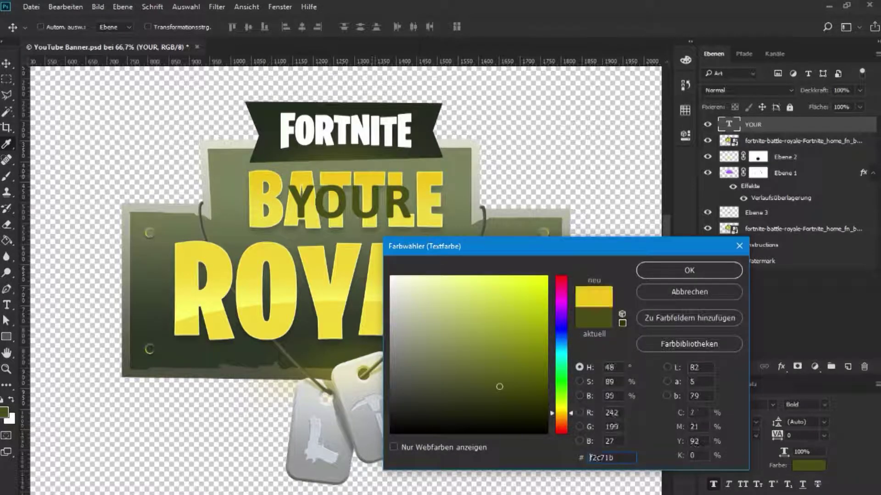
left_click(703, 273)
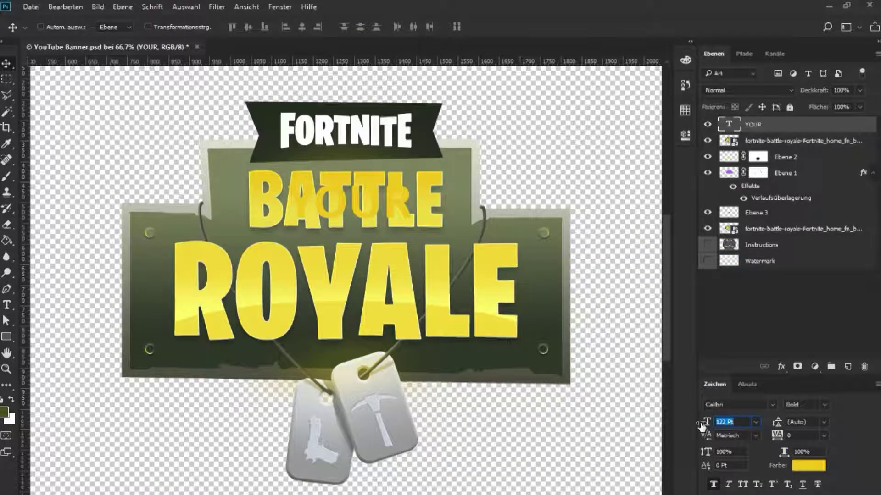
left_click_drag(701, 425, 713, 426)
key("Return")
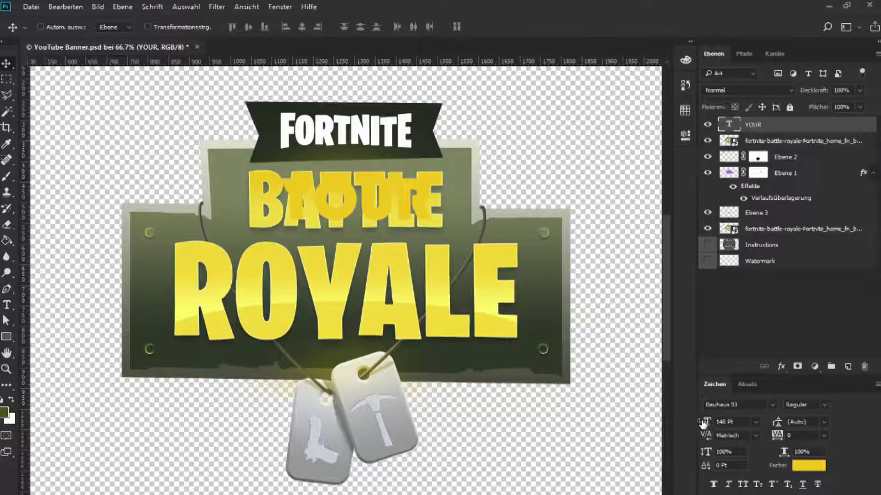
mouse_move(410, 229)
left_mouse_down()
mouse_move(414, 235)
mouse_move(404, 206)
left_mouse_up()
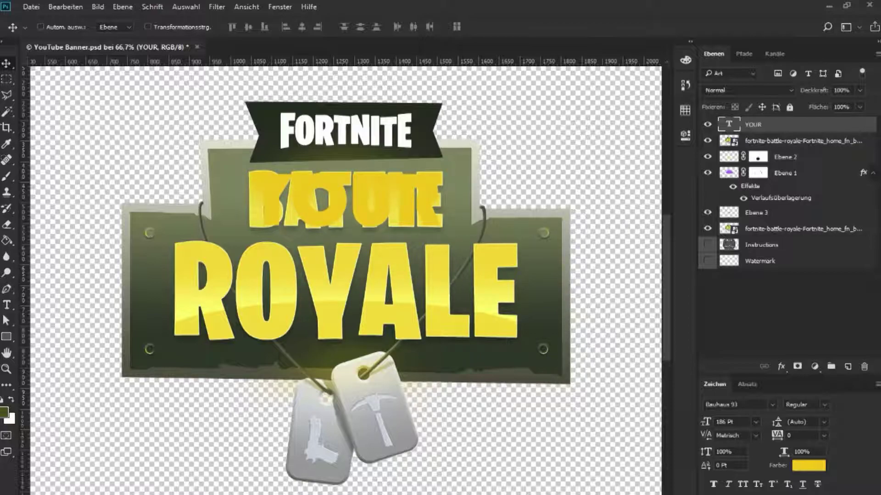
- Nudge YOUR further over BATTLE and open its layer style settings
double_click(803, 124)
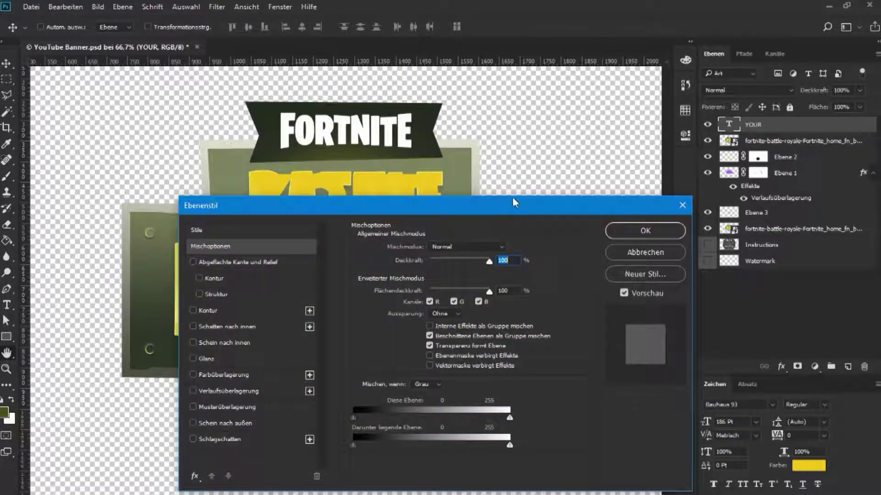
key("Escape")
left_click_drag(422, 205, 419, 205)
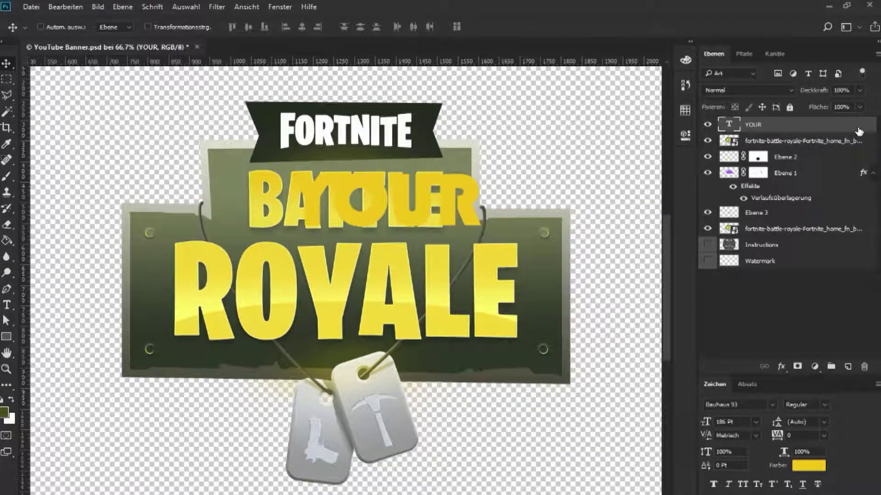
double_click(803, 124)
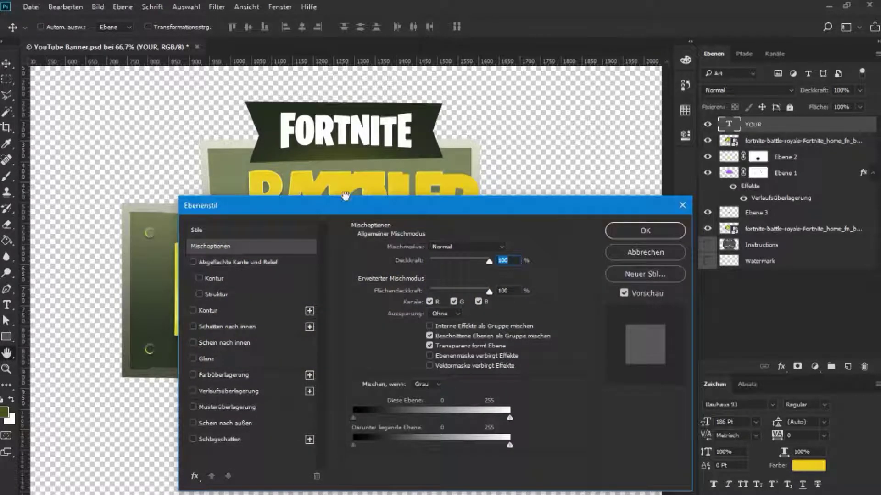
- Zoom the canvas to 200% and enable a gradient overlay on YOUR
left_click_drag(365, 207, 502, 145)
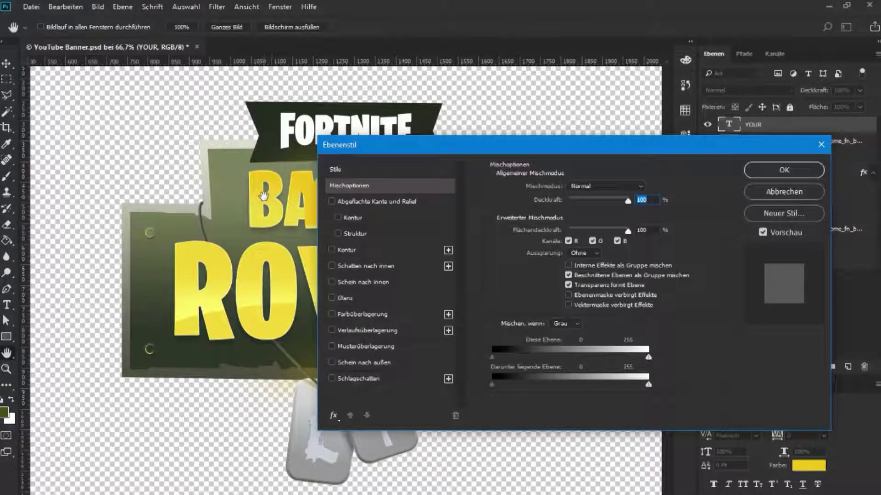
key("ctrl+plus")
key("ctrl+plus")
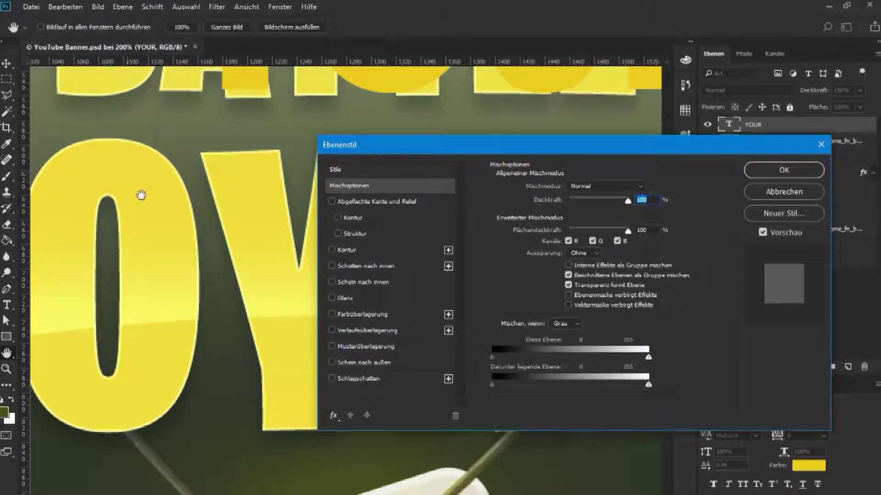
left_click_drag(141, 195, 215, 416)
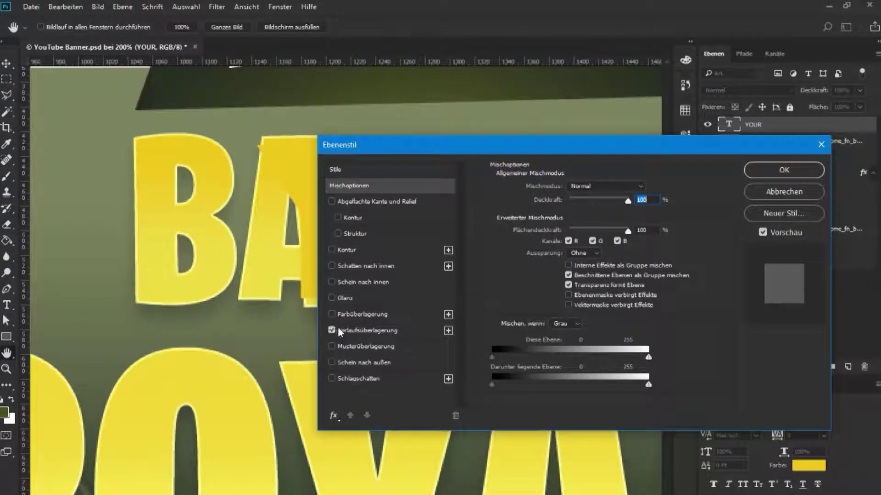
left_click(338, 330)
- Set the gradient stops to f2c91e and a lighter sampled yellow, and accept the gradient
left_click(577, 212)
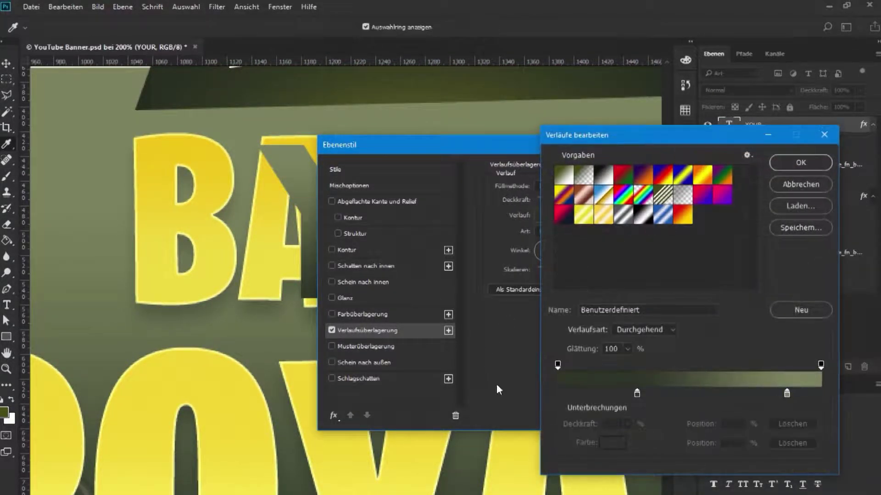
left_click(787, 393)
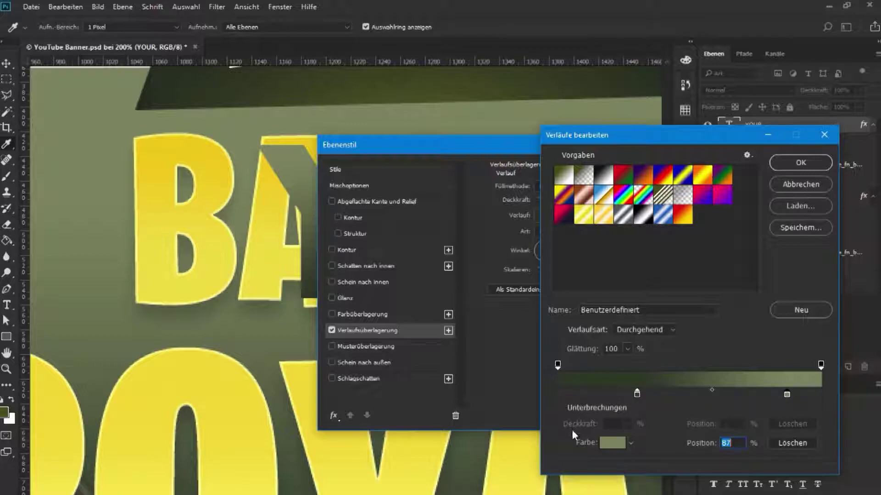
left_click(615, 443)
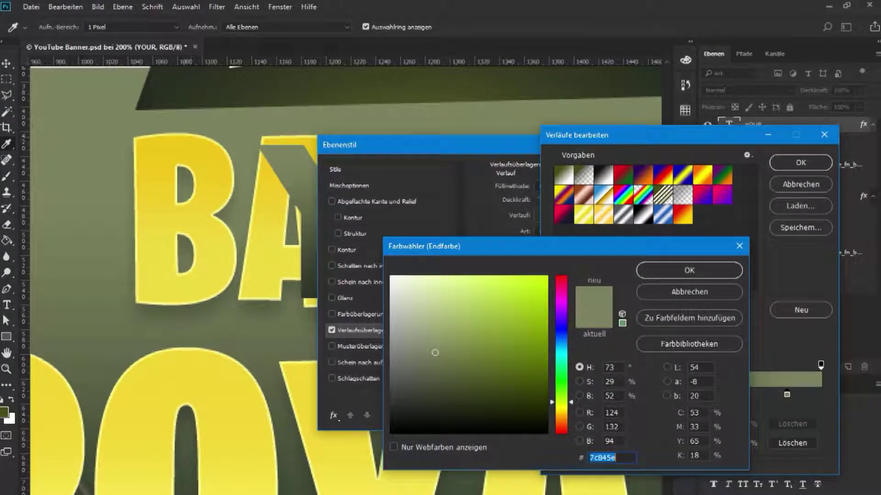
type("f2c91e")
key("Return")
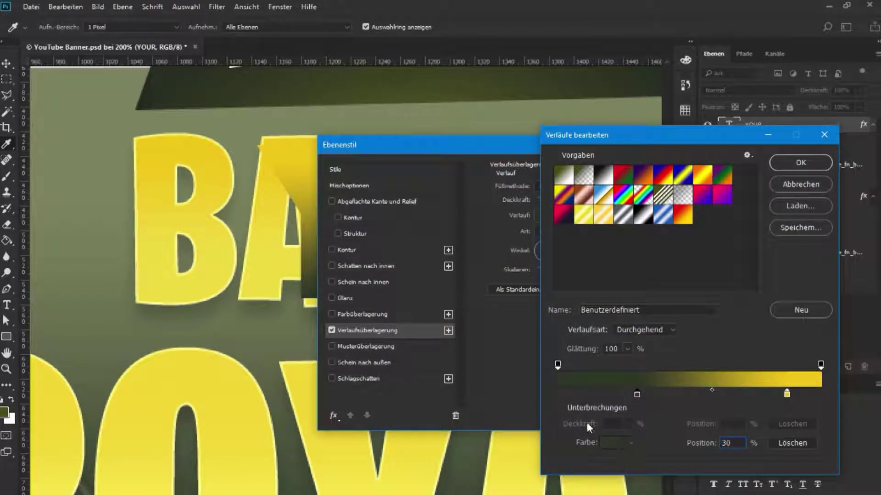
left_click(613, 442)
left_click(153, 296)
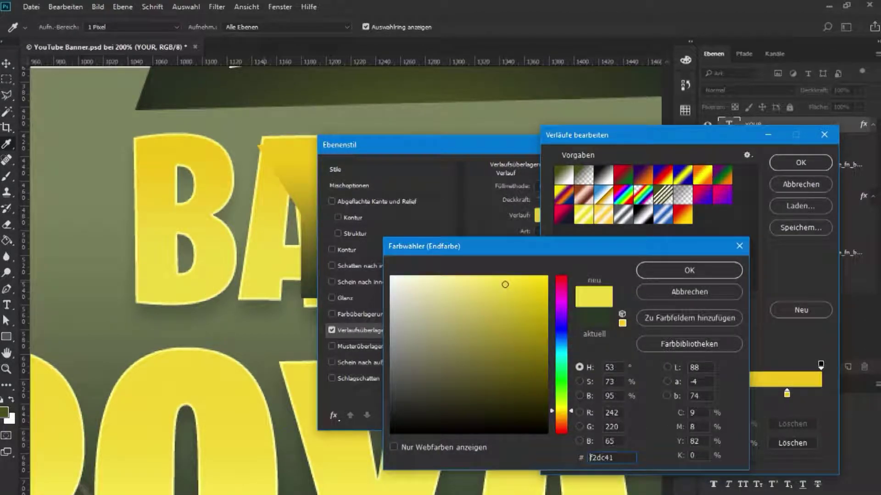
left_click(648, 266)
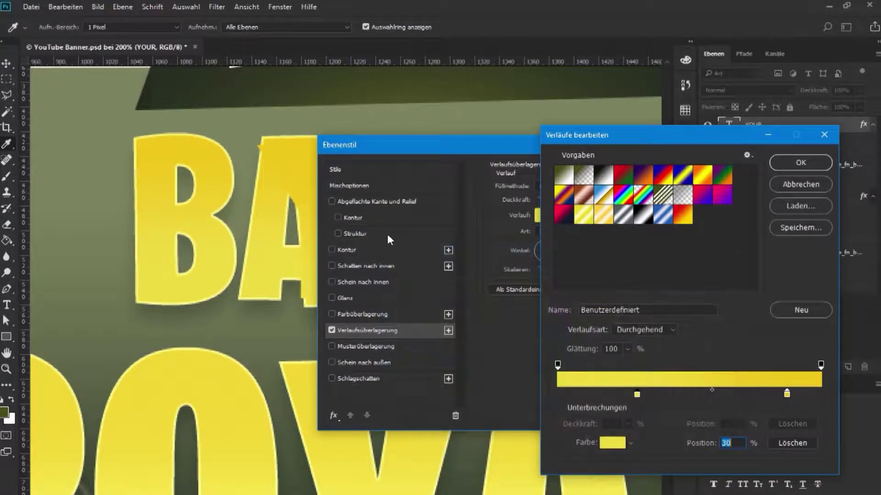
left_click(801, 163)
- Add a light yellow (fdf589) stroke to YOUR and thin it to 1 px
left_click(331, 249)
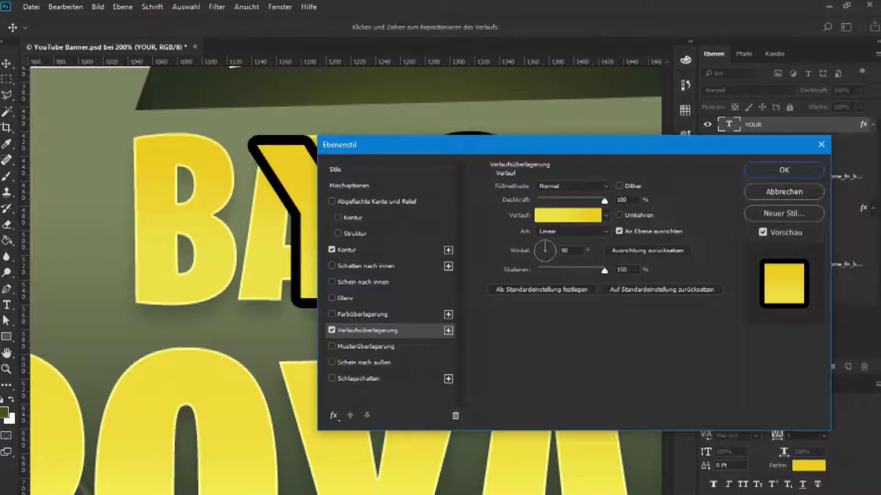
left_click(347, 249)
left_click(520, 283)
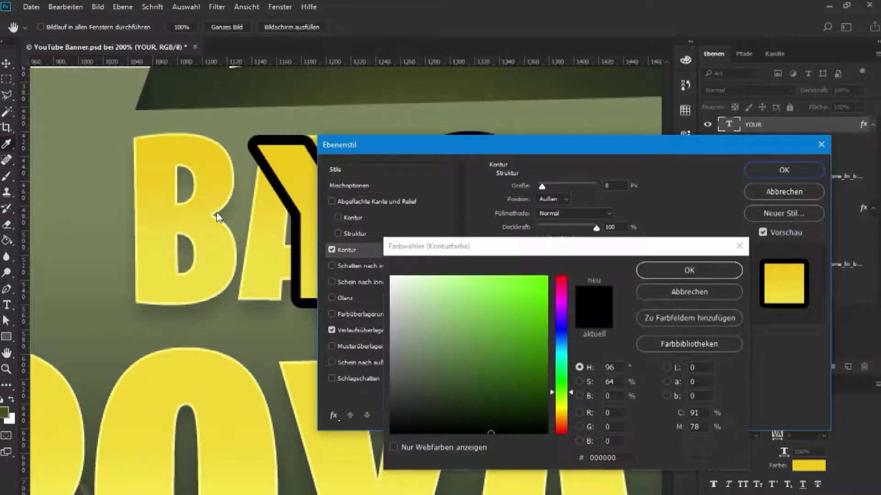
left_click(214, 213)
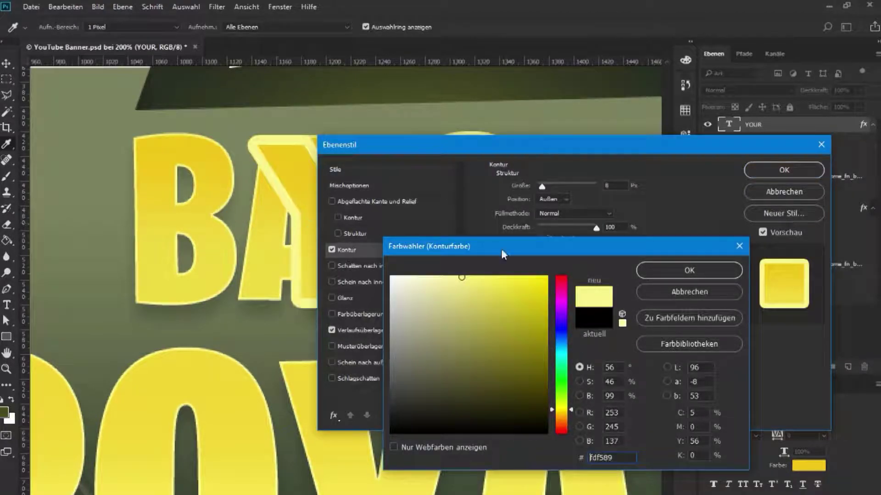
left_click(651, 271)
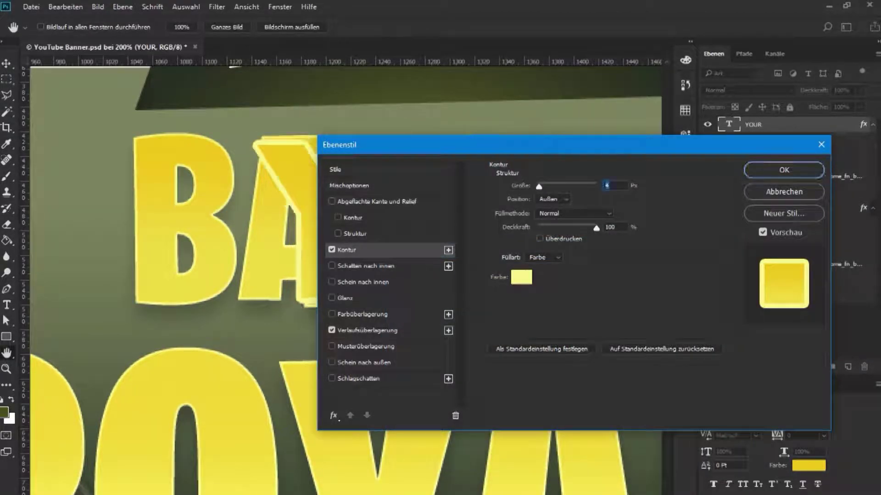
type("2")
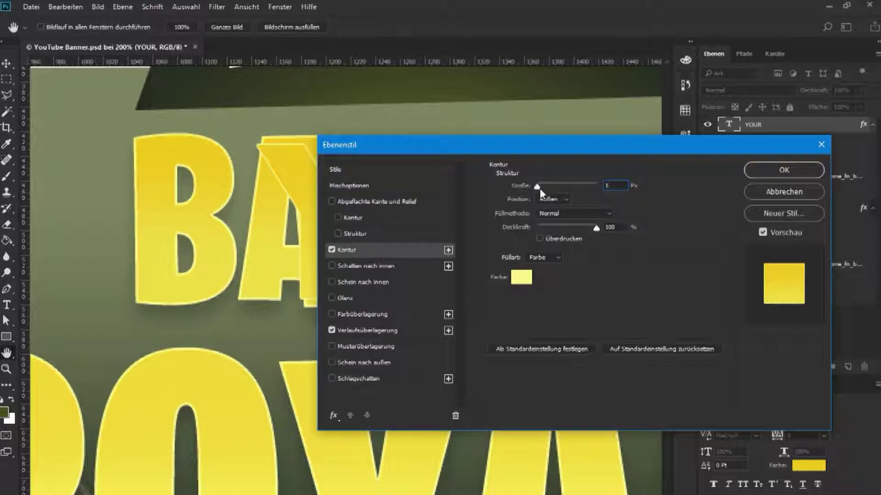
left_click_drag(540, 188, 534, 186)
- Add a drop shadow to YOUR with 13 px size and 36% opacity, and apply the style
left_click(361, 377)
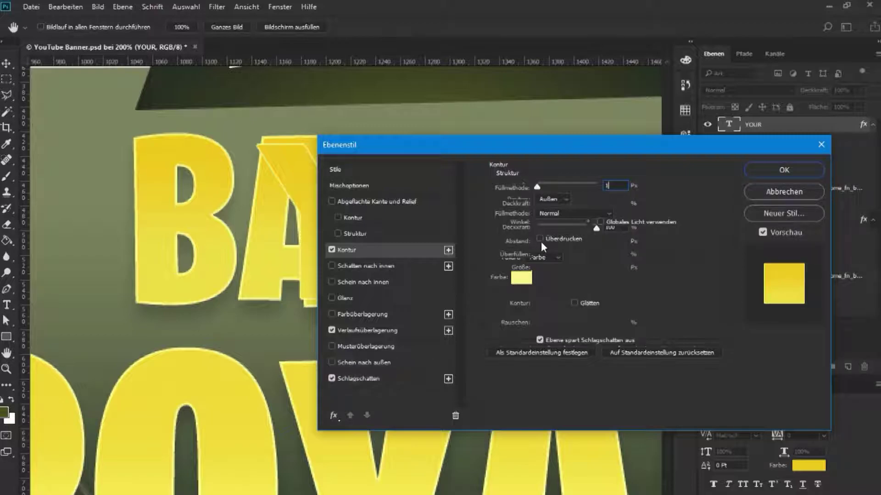
left_click_drag(535, 218, 541, 213)
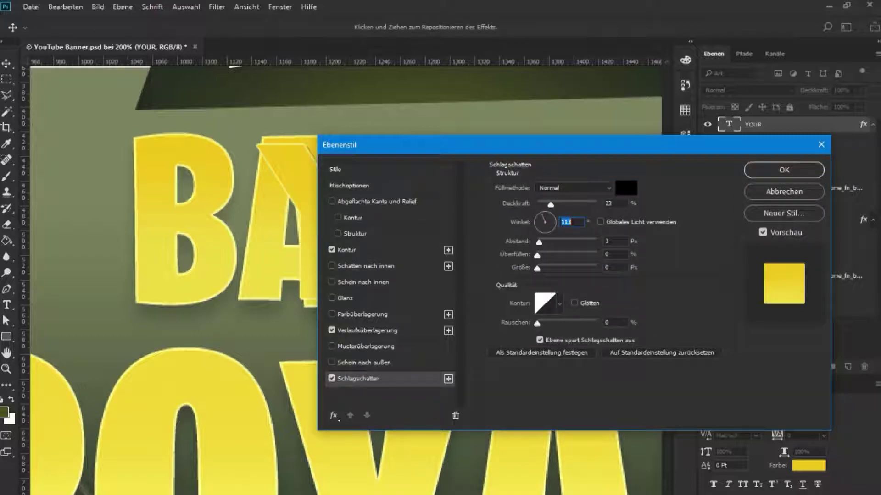
mouse_move(247, 239)
left_mouse_down()
mouse_move(228, 250)
mouse_move(236, 251)
left_mouse_up()
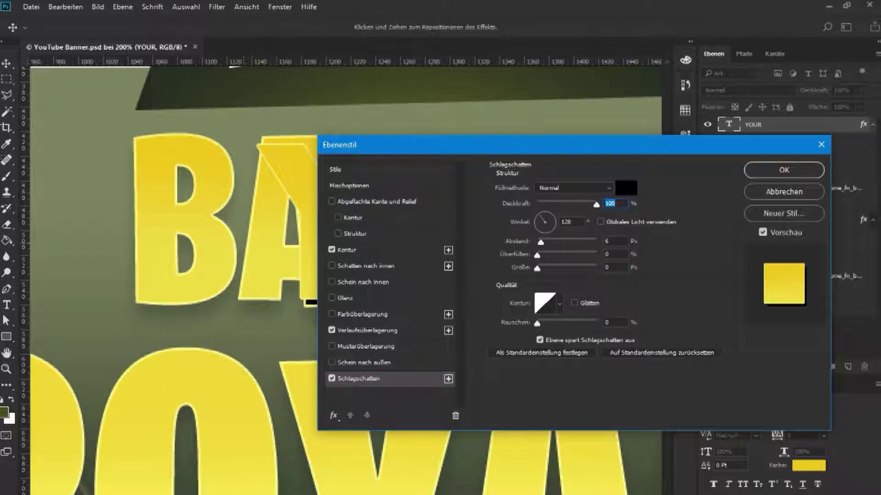
left_click_drag(436, 165, 591, 165)
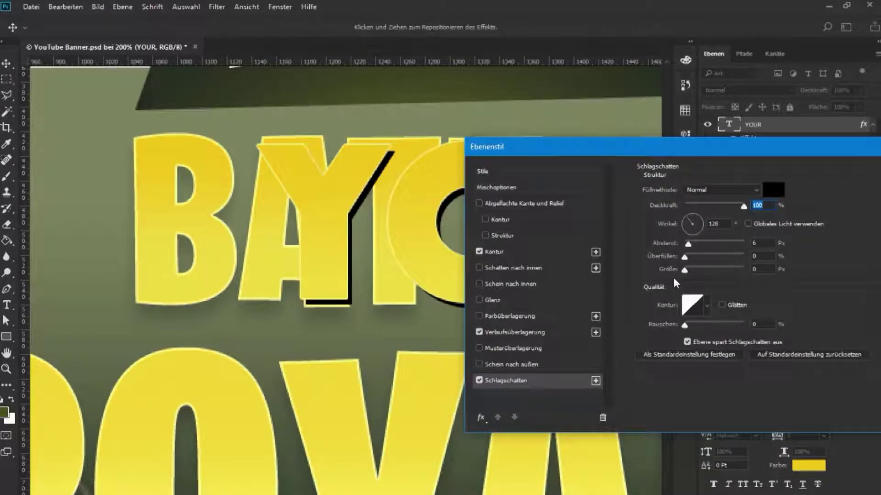
left_click_drag(689, 269, 691, 270)
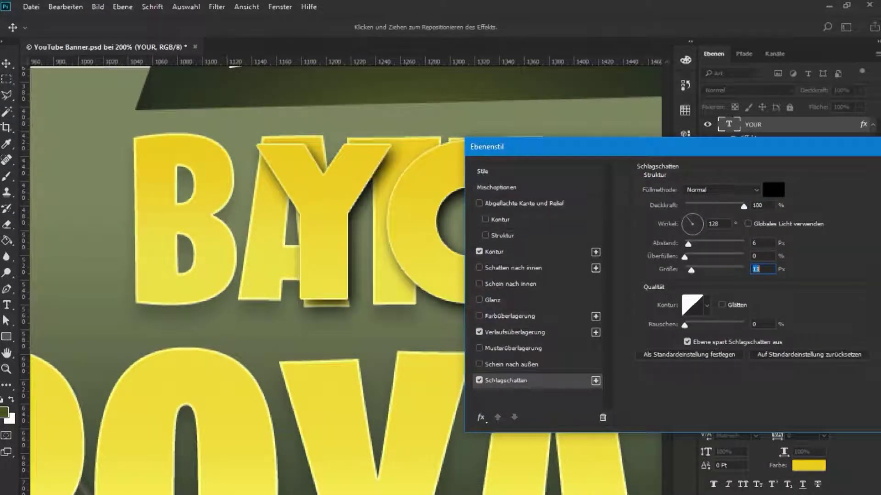
left_click_drag(743, 206, 706, 206)
left_click_drag(780, 147, 531, 199)
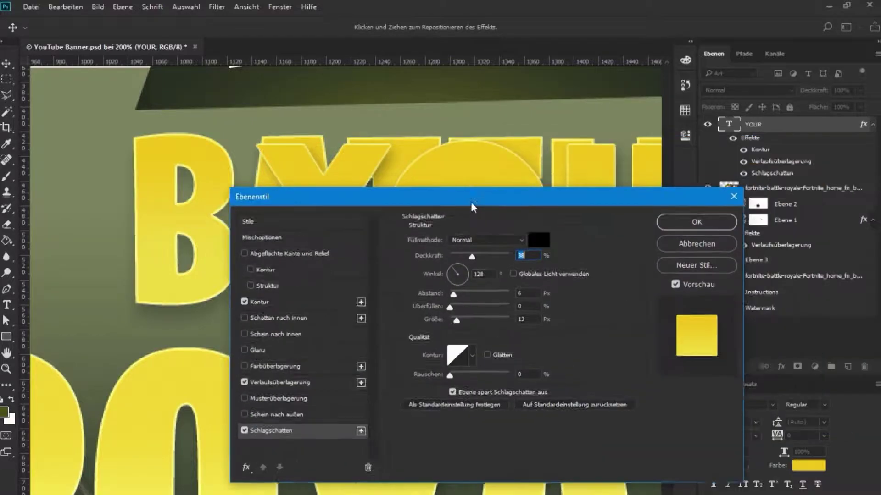
left_click(693, 224)
- Shift YOUR right and tighten its tracking to -50
key("ctrl+0")
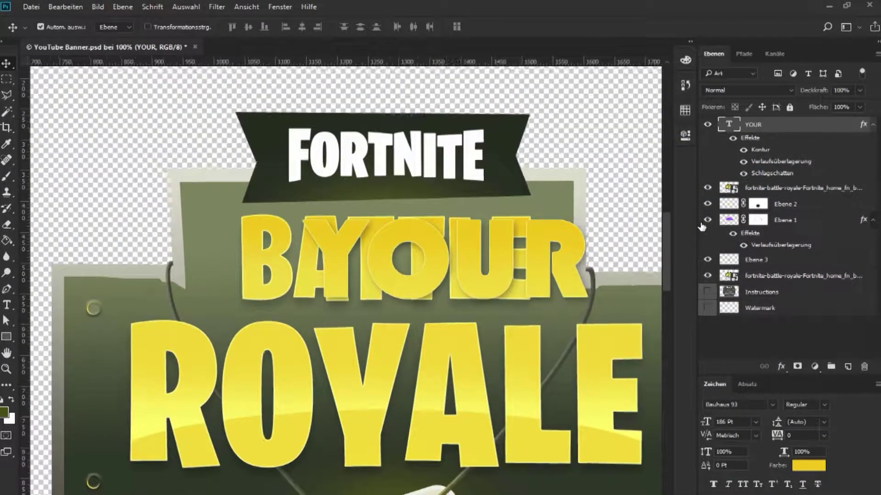
left_click_drag(385, 262, 400, 264)
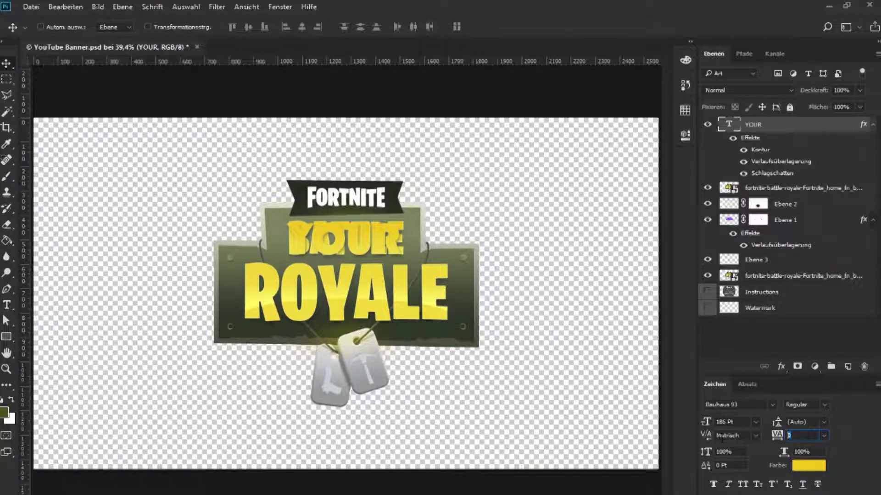
type("-50")
key("Return")
key("ctrl+plus")
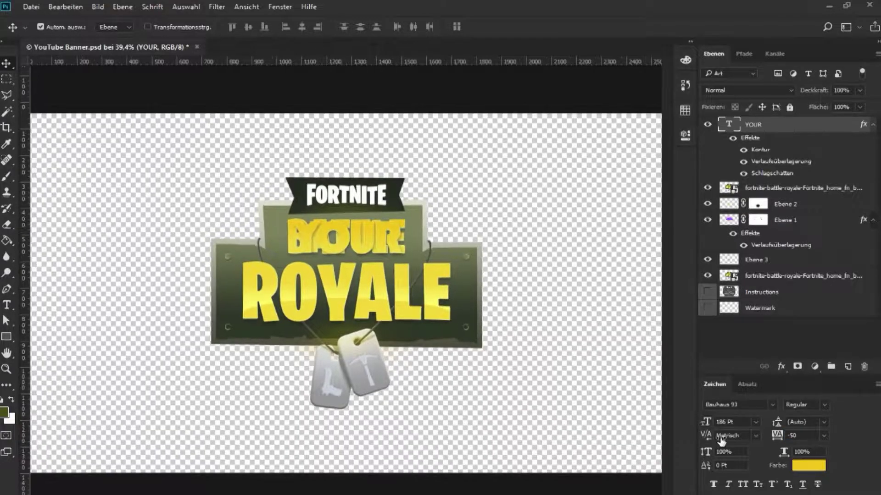
- Centre-align YOUR and position it over the word BATTLE
left_click(756, 384)
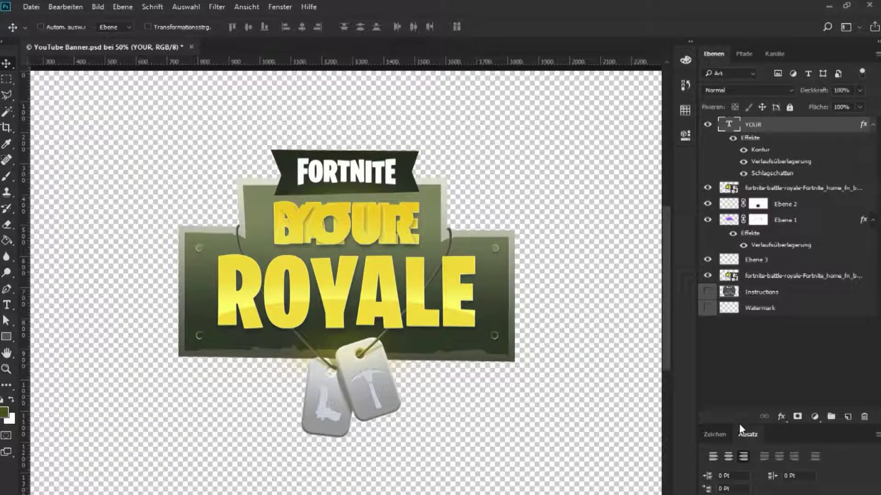
left_click(729, 457)
left_click(714, 434)
left_click_drag(450, 223, 398, 223)
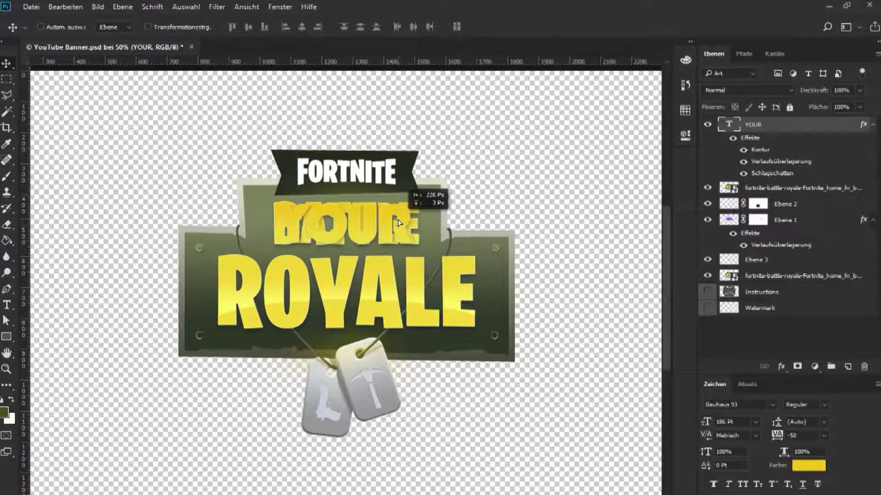
key("ctrl+plus")
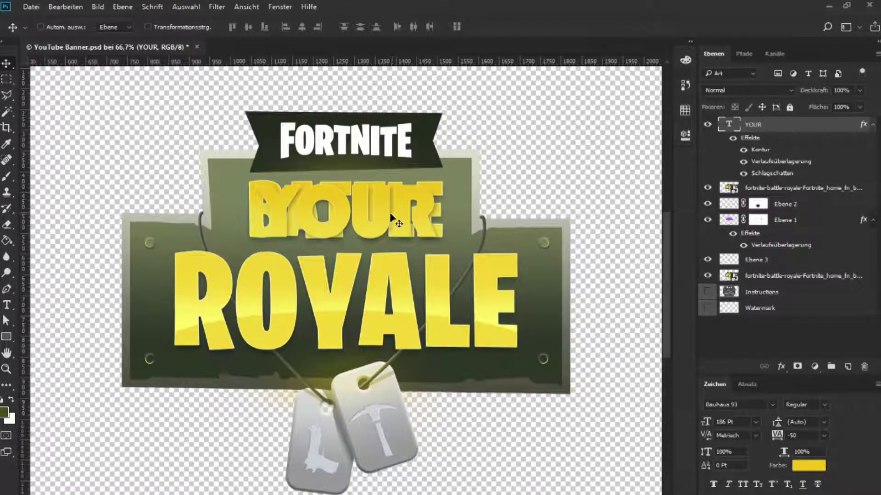
left_click_drag(391, 216, 348, 298)
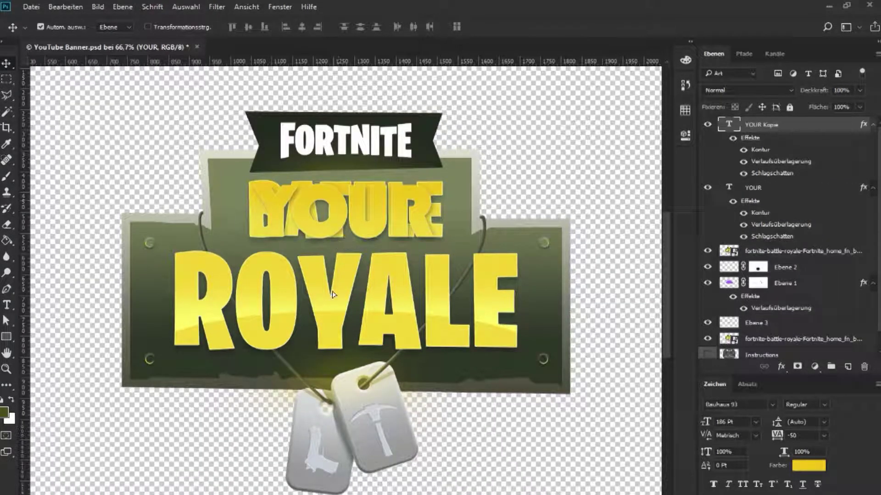
- Change the copied text to read NAME in capitals
double_click(729, 124)
type("Name")
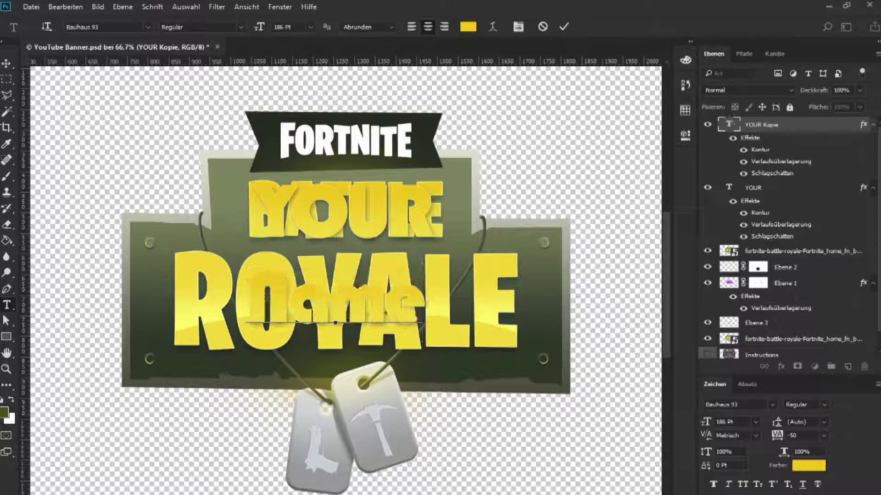
key("ctrl+a")
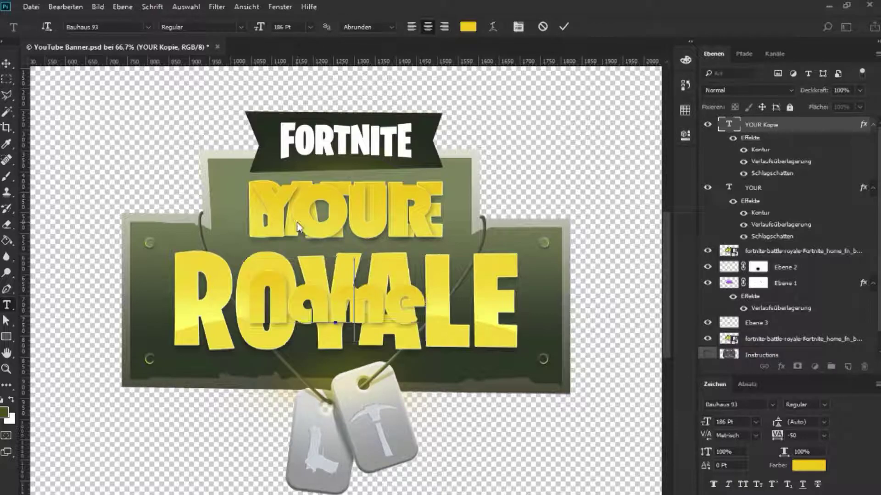
type("NAME")
left_click(7, 64)
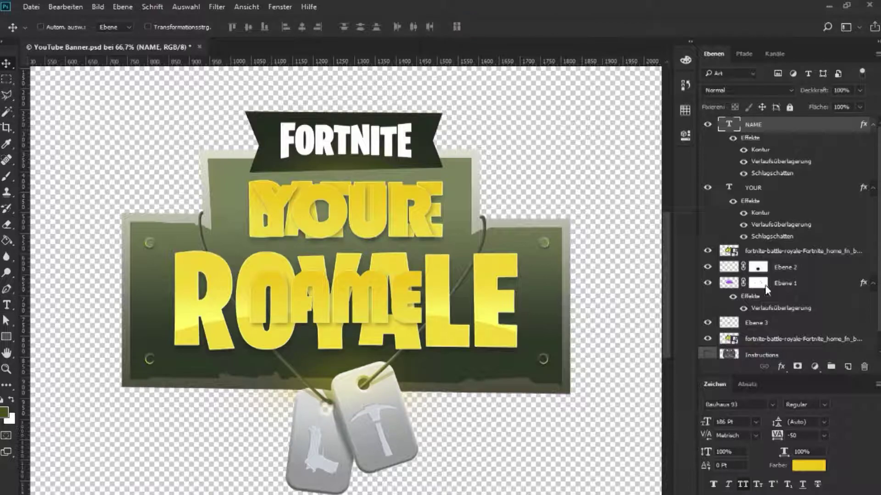
key("alt+bracketleft")
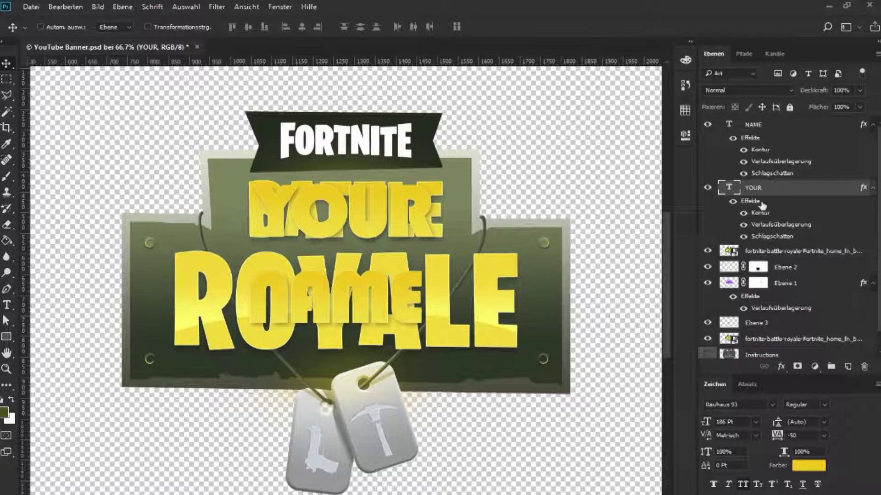
key("alt+bracketright")
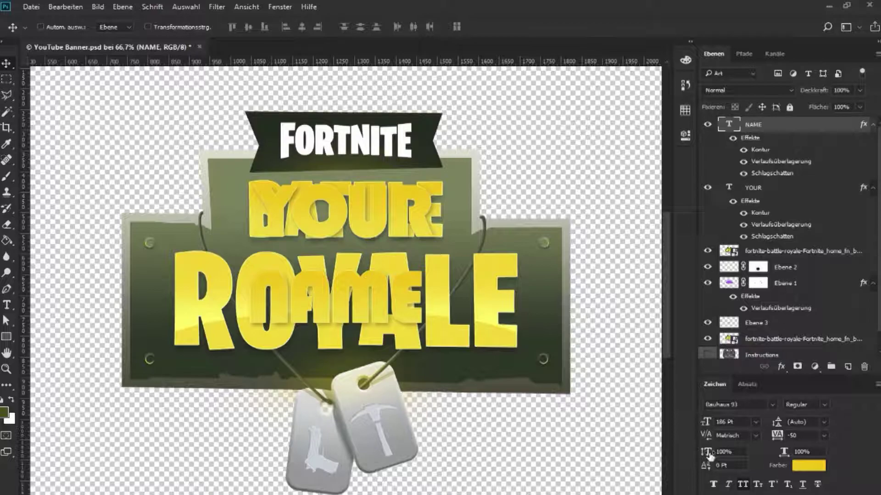
- Enlarge NAME from 350 to 375 pt and place it over ROYALE
type("350")
key("Return")
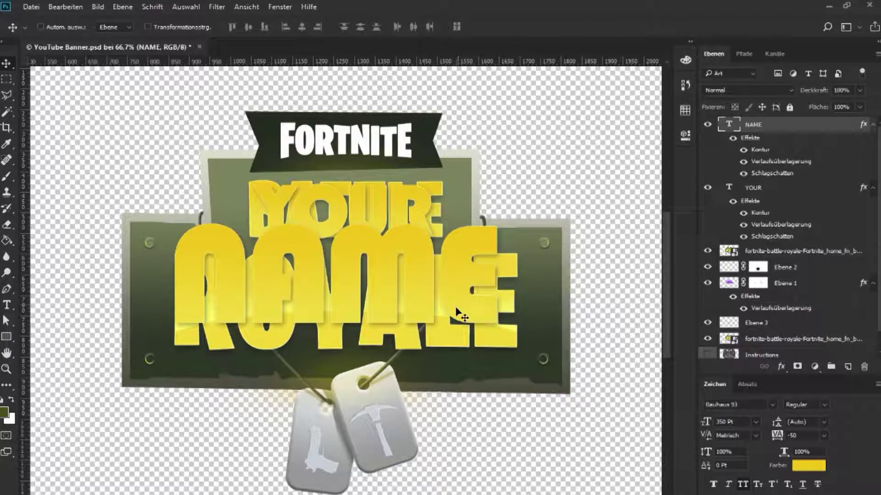
left_click_drag(457, 314, 463, 333)
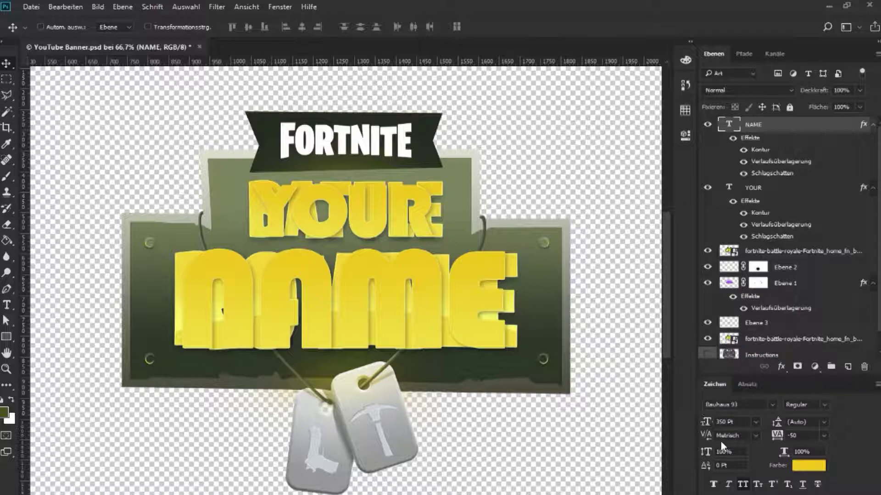
left_click(727, 422)
left_click_drag(702, 424, 713, 424)
left_click_drag(379, 284, 381, 286)
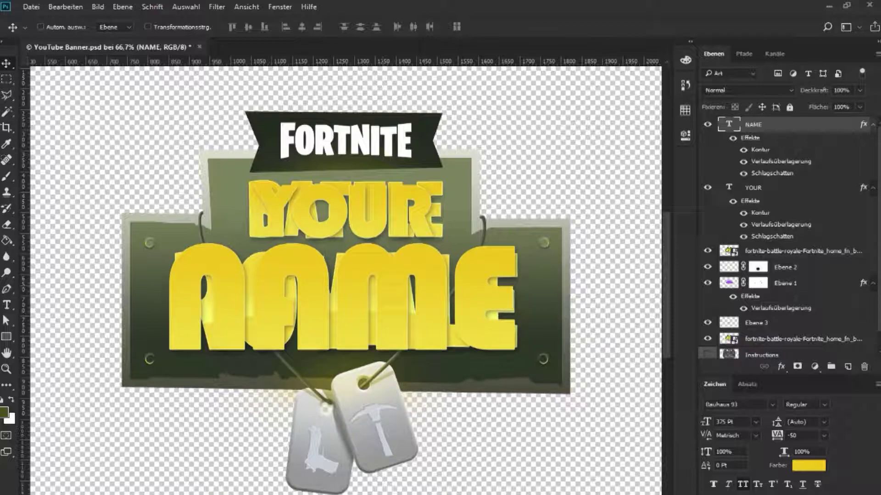
- Draw a large ellipse over the lower part of the logo
left_click(7, 337)
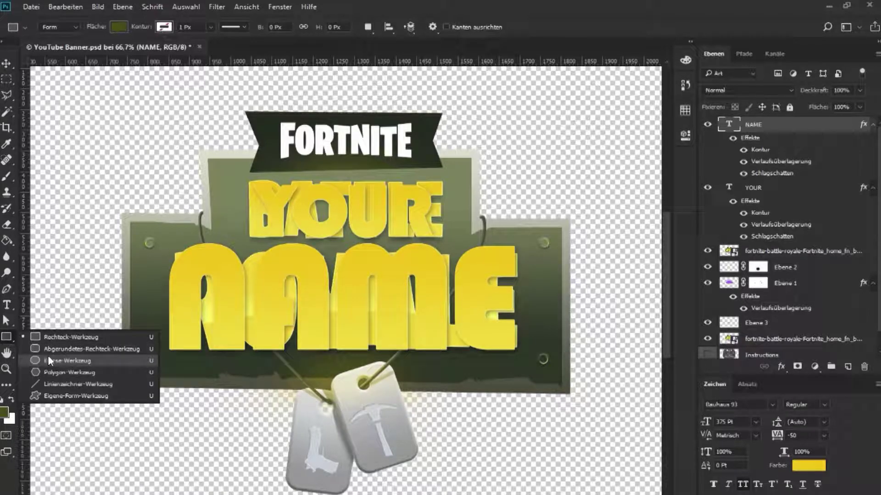
left_click(66, 361)
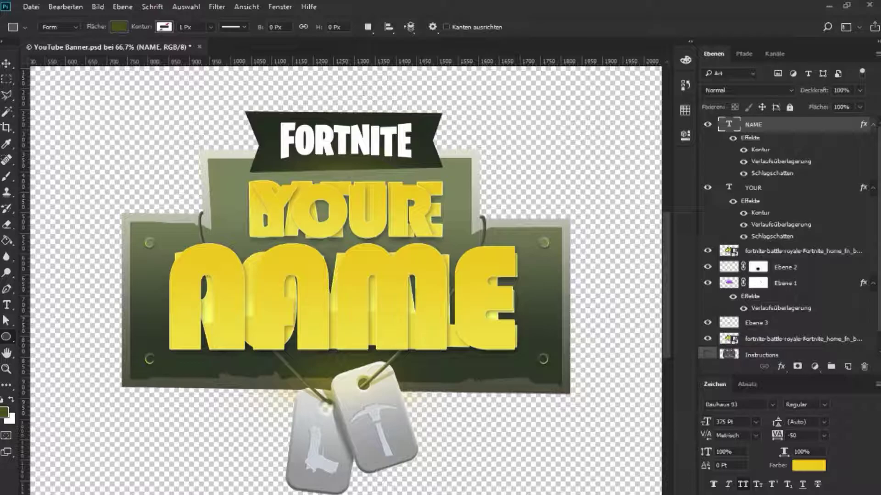
left_click_drag(88, 143, 663, 493)
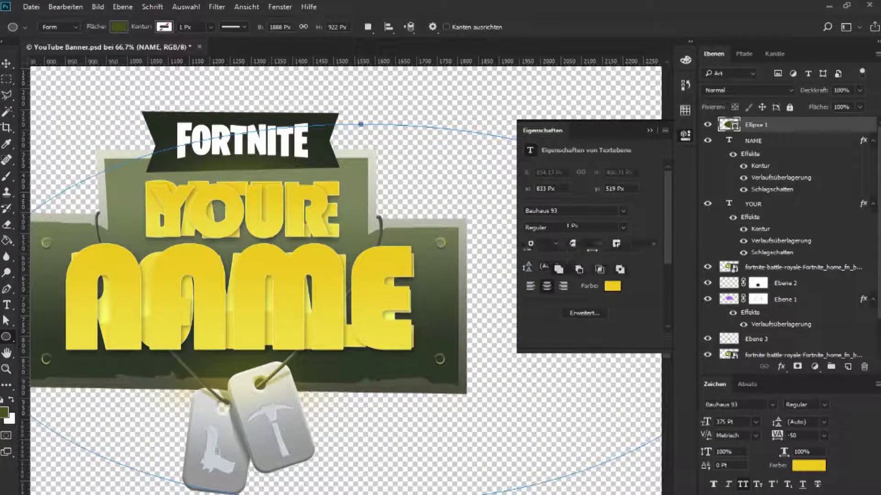
key("v")
left_click(650, 130)
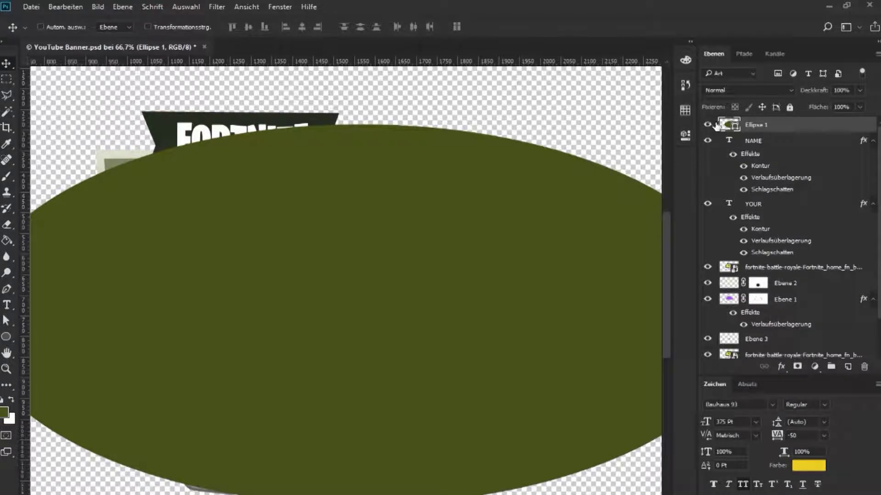
- Fill the ellipse dark olive, shift it down into a hill, and add empty layer Ebene 4
double_click(728, 125)
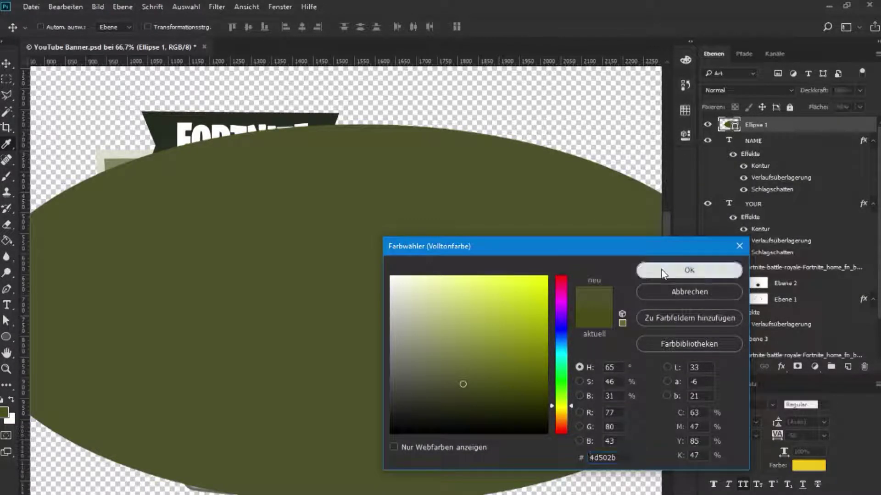
left_click(689, 270)
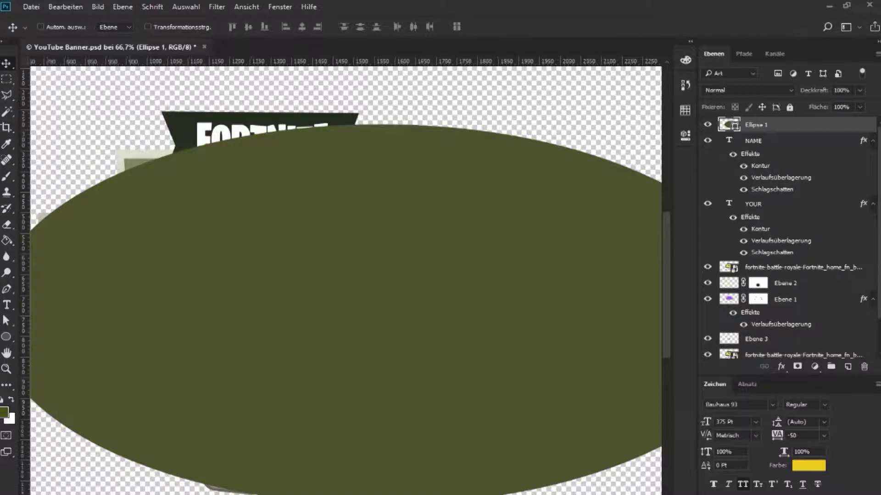
scroll(399, 376, "left", 5)
mouse_move(399, 369)
left_mouse_down()
mouse_move(369, 448)
mouse_move(382, 437)
left_mouse_up()
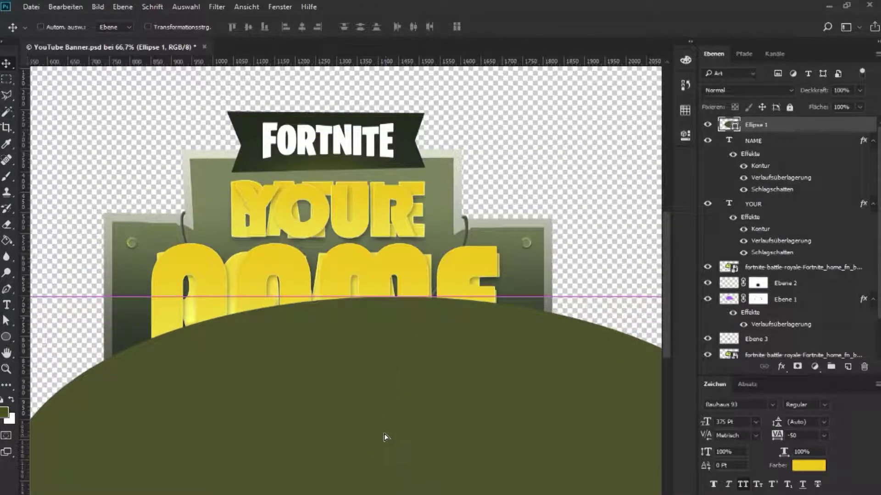
left_click(847, 367)
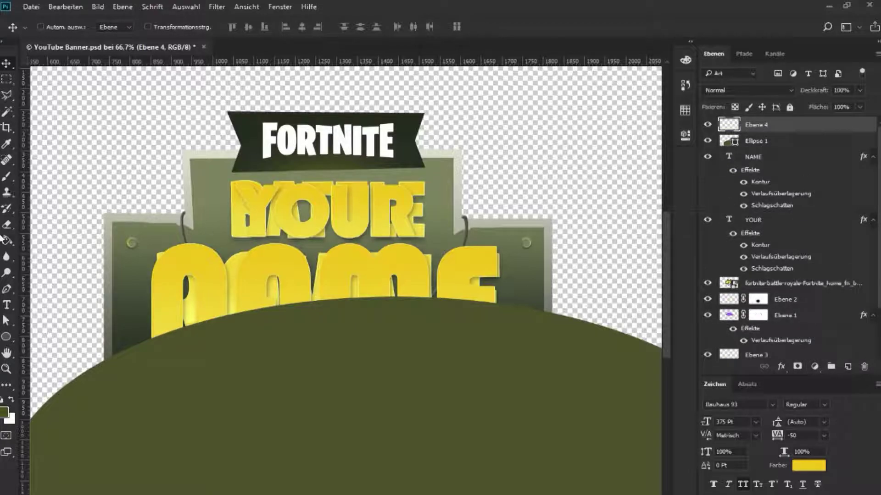
- Fill the new layer Ebene 4 with white and move it below the ellipse
left_click(11, 398)
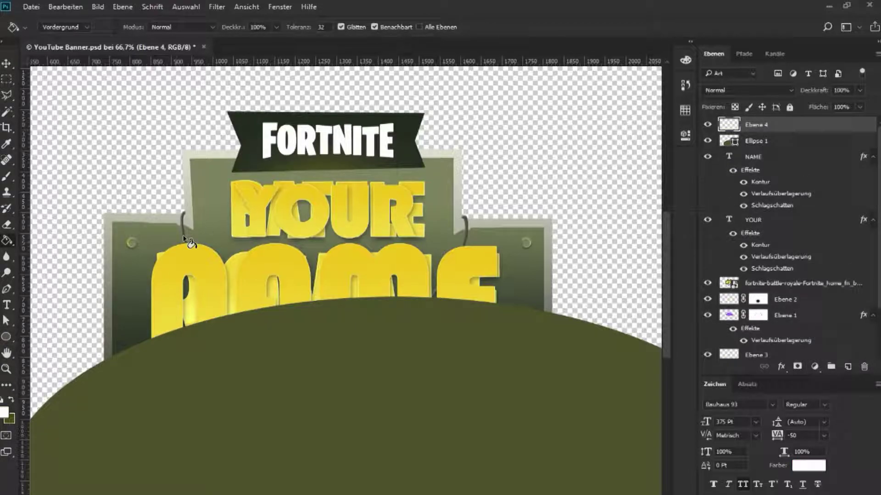
left_click(183, 109)
key("v")
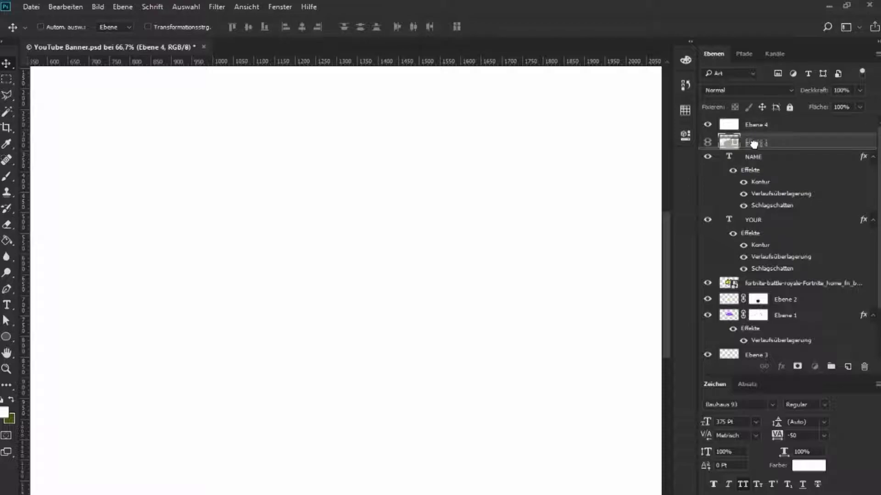
left_click_drag(755, 129, 739, 142)
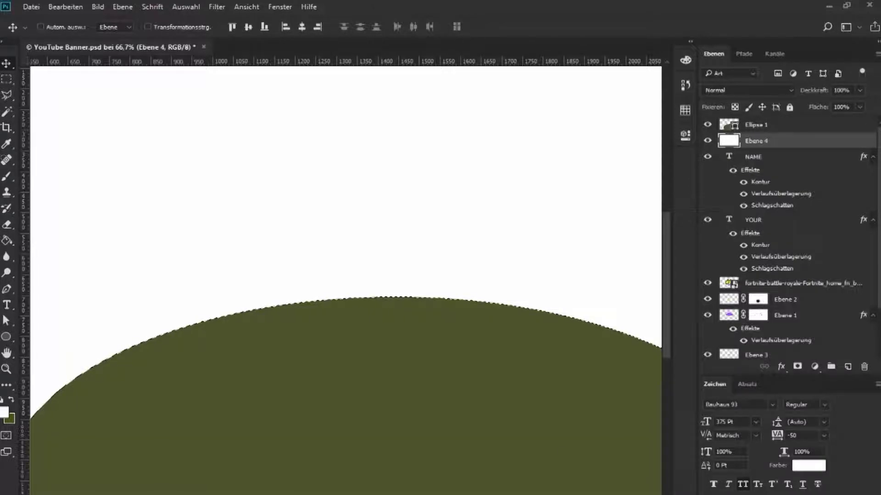
- Mask the white layer with the inverted ellipse selection and delete Ellipse 1
key("m")
right_click(203, 137)
left_click(255, 158)
left_click(797, 367)
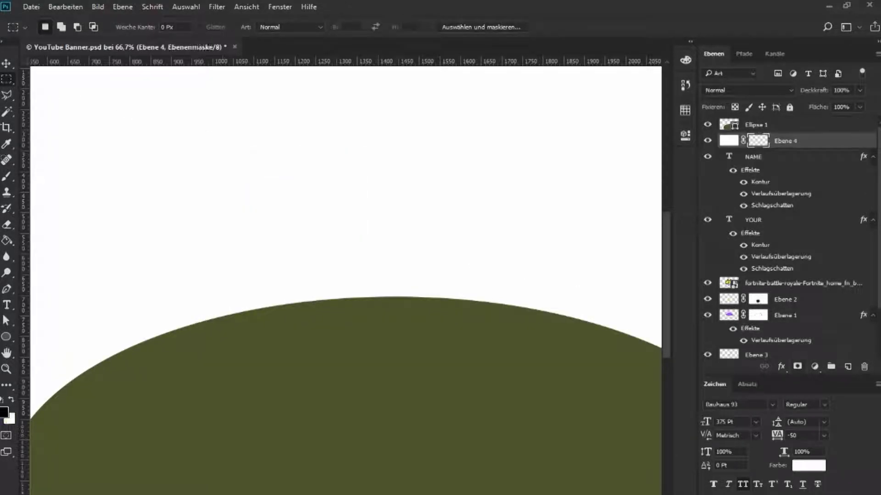
left_click(780, 125)
key("Delete")
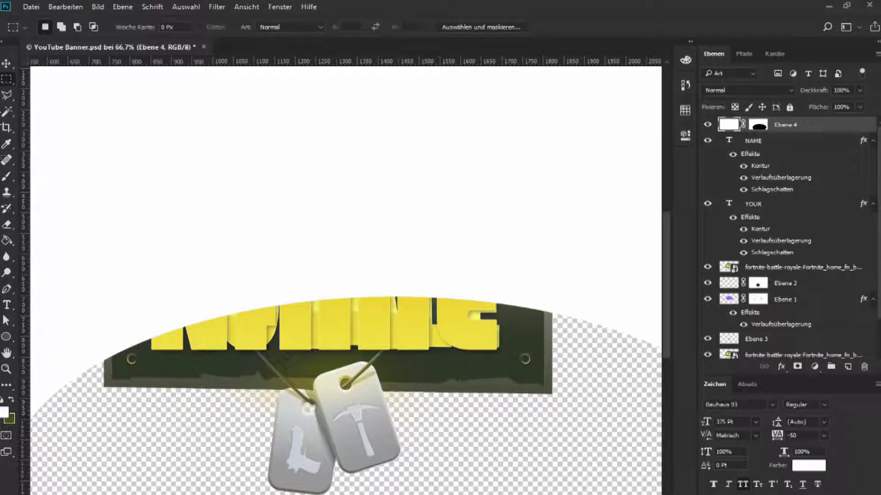
- Collapse the NAME and YOUR effect lists and clip Ebene 4 onto NAME
key("v")
left_click(872, 143)
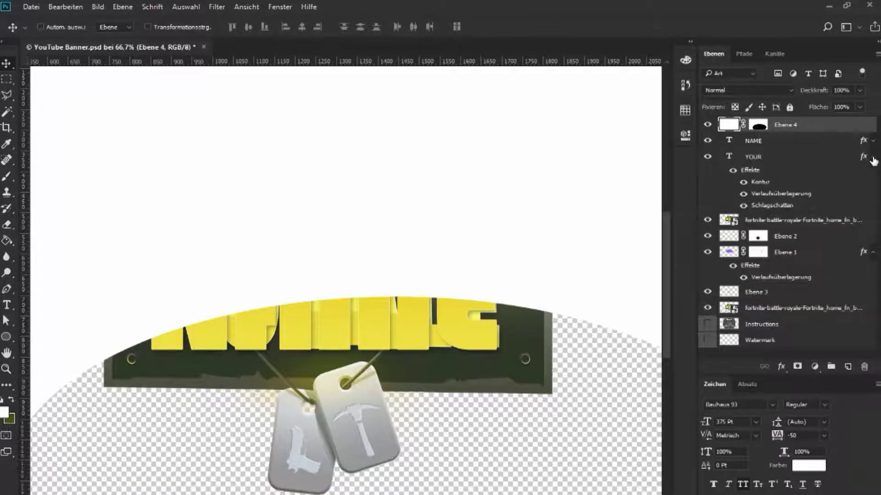
left_click(872, 157)
right_click(810, 127)
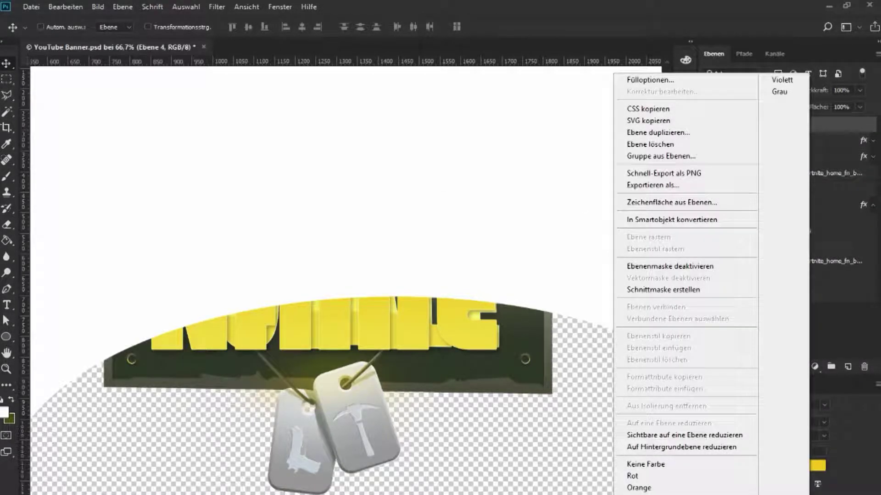
left_click(670, 289)
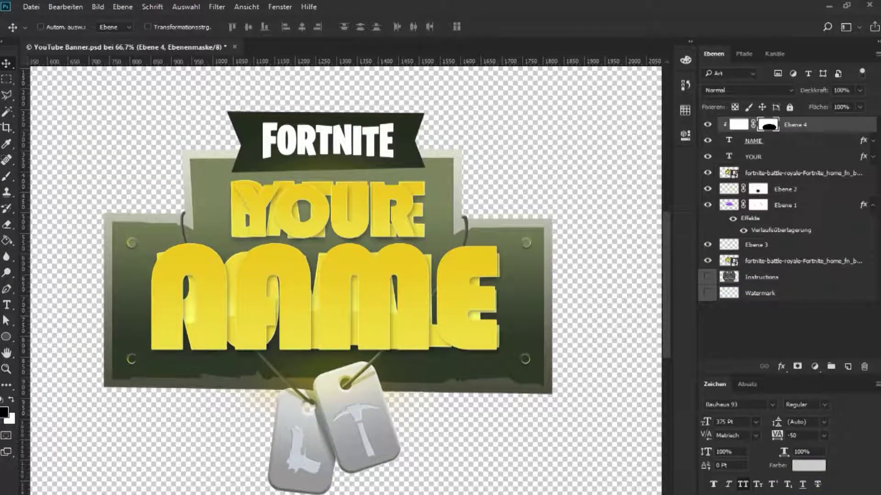
- Move Ebene 4 below NAME and shift the white highlight down about 24 px
mouse_move(763, 118)
left_mouse_down()
mouse_move(766, 126)
mouse_move(801, 125)
left_mouse_up()
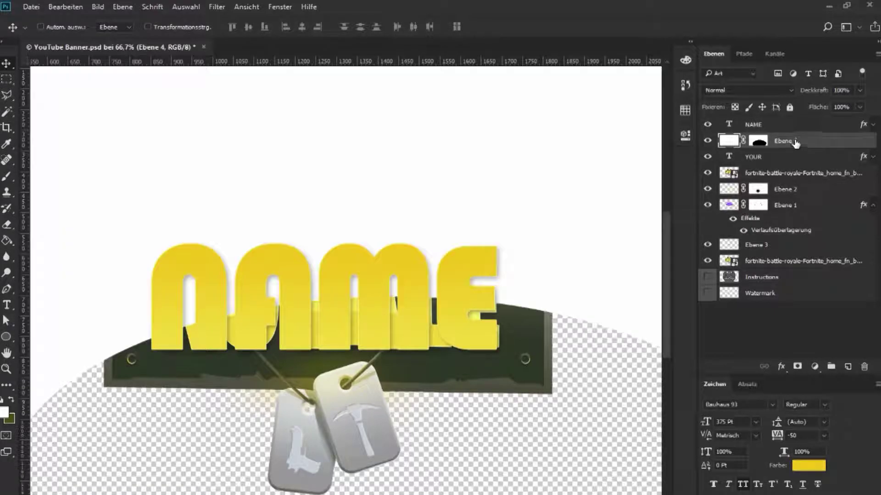
left_click_drag(460, 284, 462, 295)
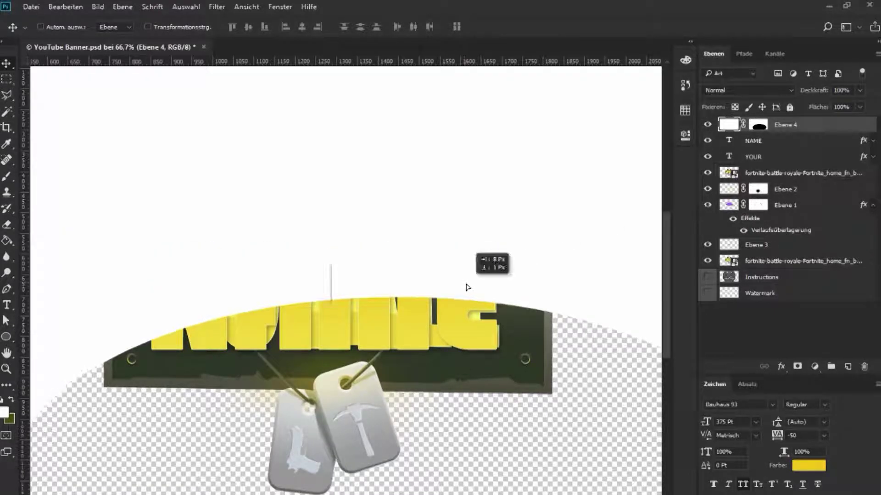
right_click(737, 133)
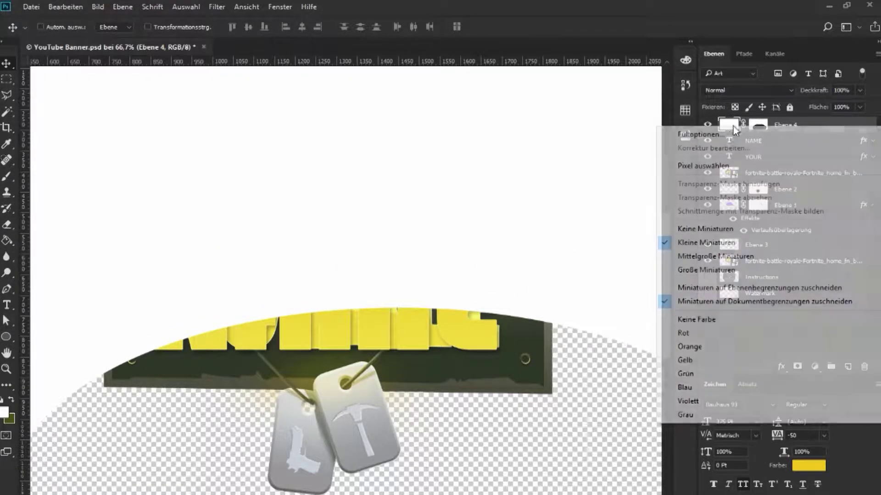
left_click(816, 128)
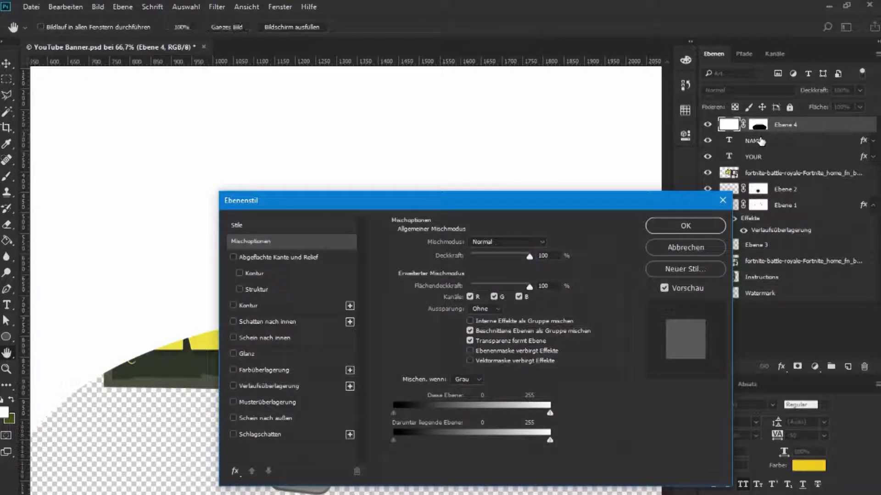
left_click(700, 251)
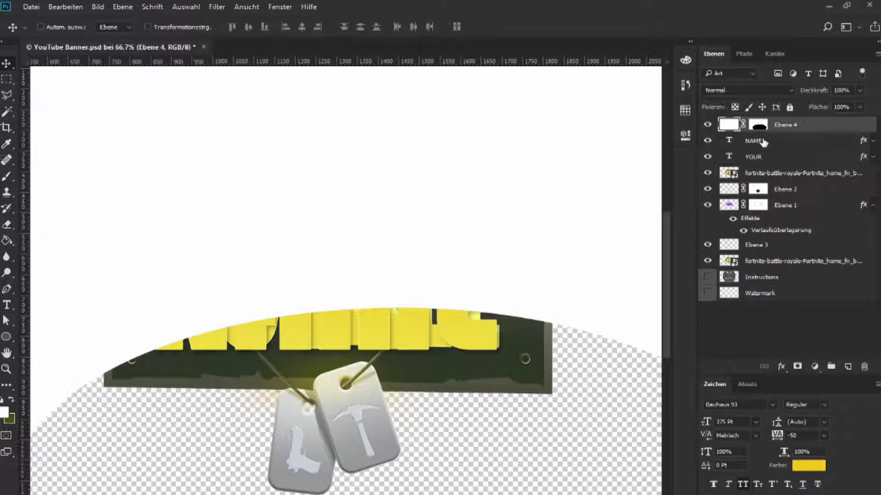
- Group NAME and YOUR into Gruppe 1 and clip Ebene 4 to that group
left_click(763, 142)
left_click(757, 156, "shift")
key("ctrl+g")
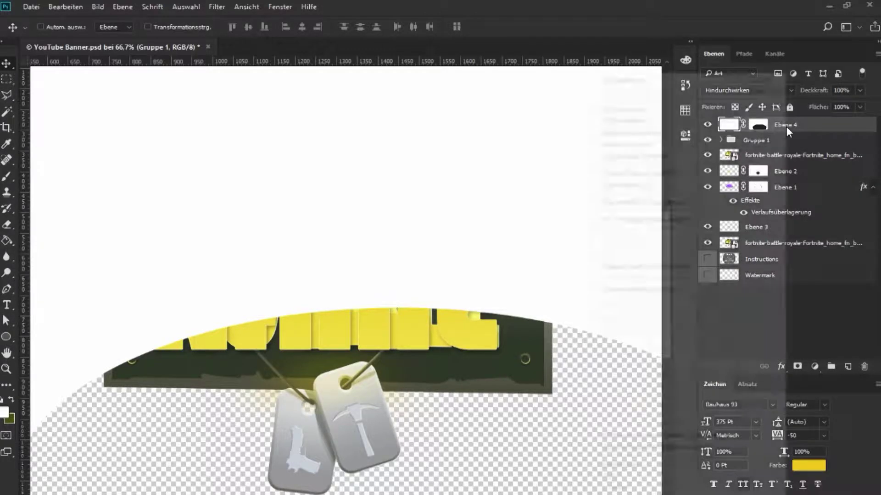
right_click(785, 126)
left_click(675, 290)
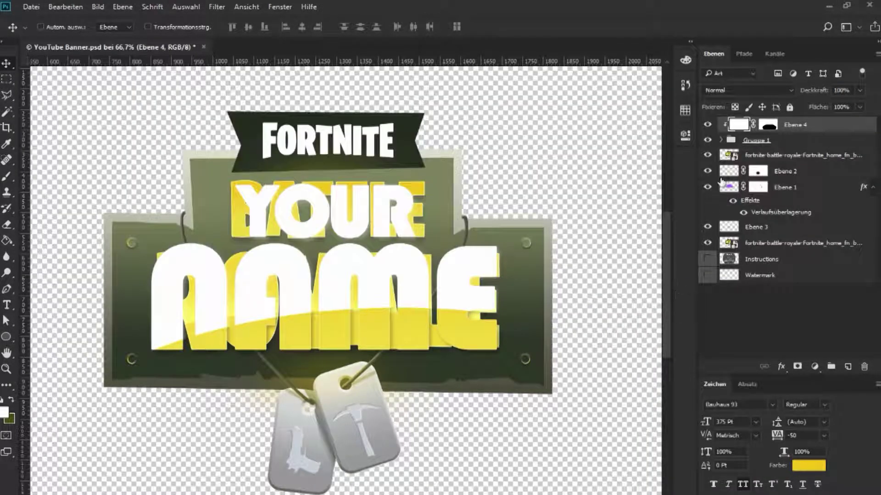
left_click(720, 140)
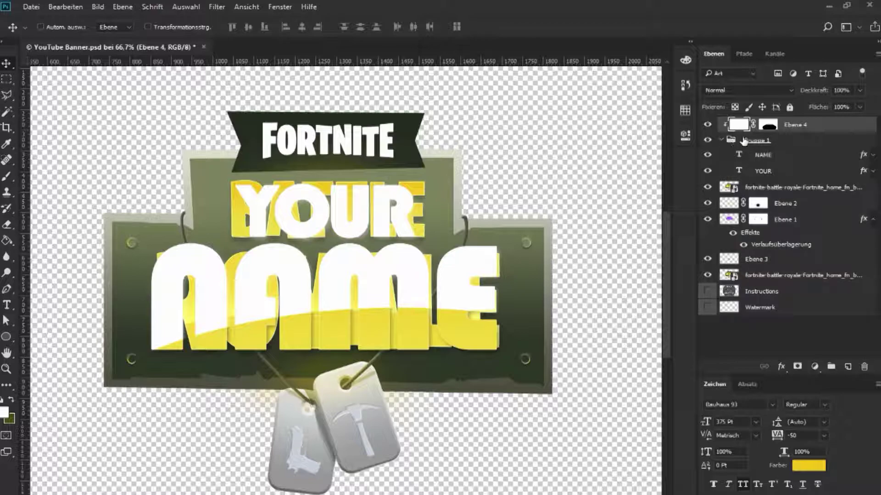
- Target Ebene 4's mask, reset colours to black/white, and marquee a rectangle around YOUR
left_click(768, 124)
key("d")
left_click(6, 78)
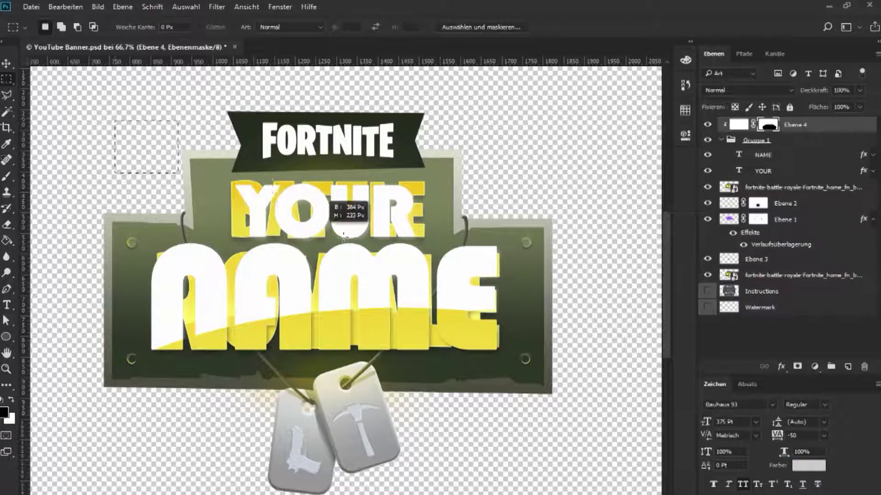
mouse_move(115, 122)
left_mouse_down()
mouse_move(535, 254)
mouse_move(592, 238)
left_mouse_up()
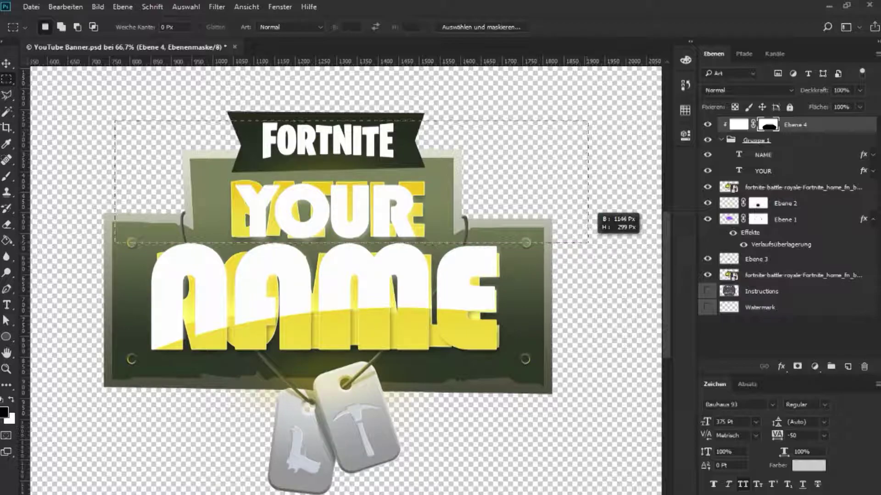
key("ctrl+d")
right_click(567, 278)
left_click(597, 303)
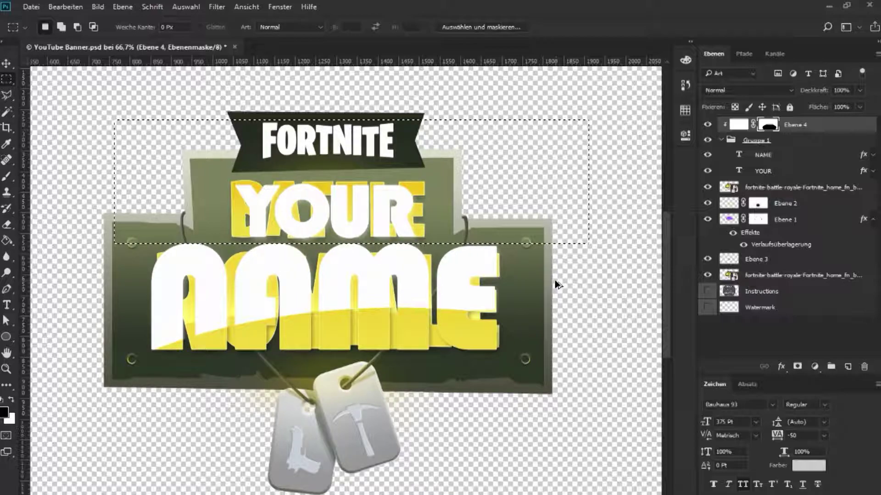
- Fill the selected mask area black to hide YOUR's highlight, keeping opacity at 100%
key("g")
left_click(260, 211)
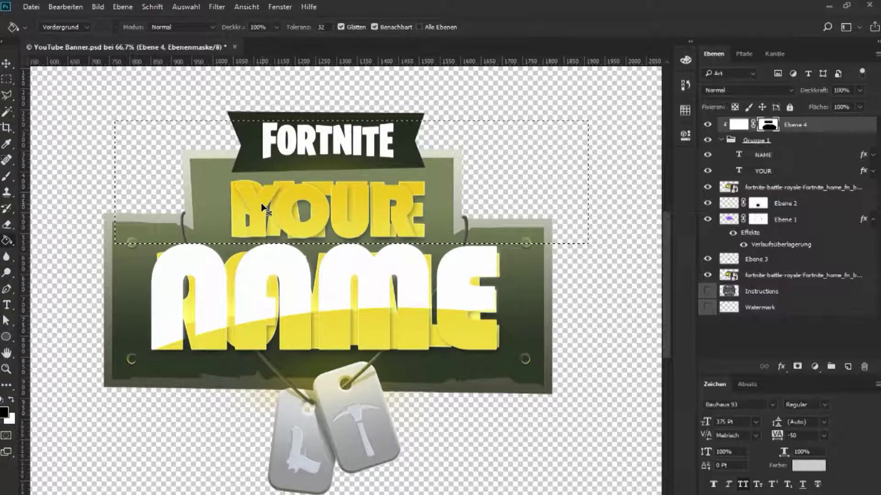
key("ctrl+d")
left_click(9, 63)
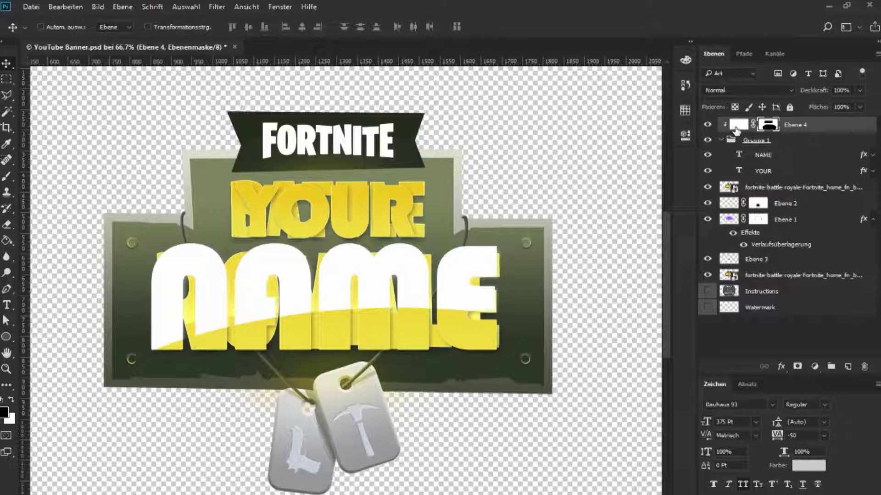
left_click(736, 126)
key("7")
key("5")
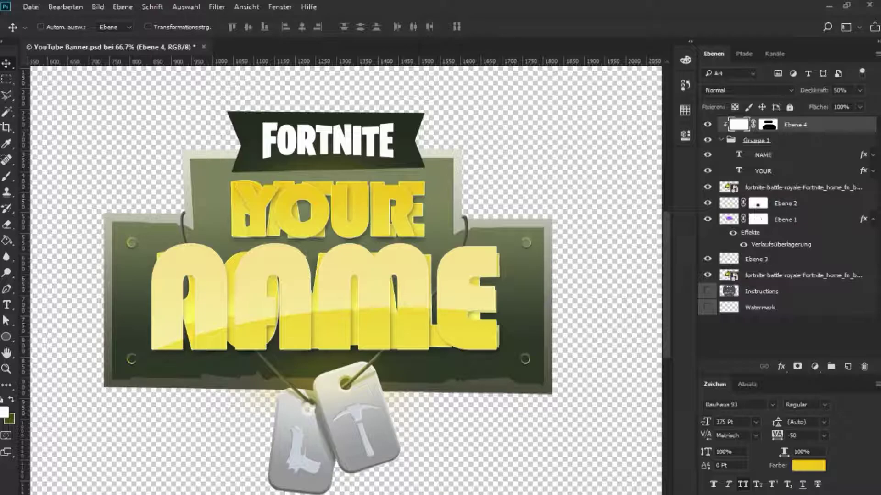
key("Return")
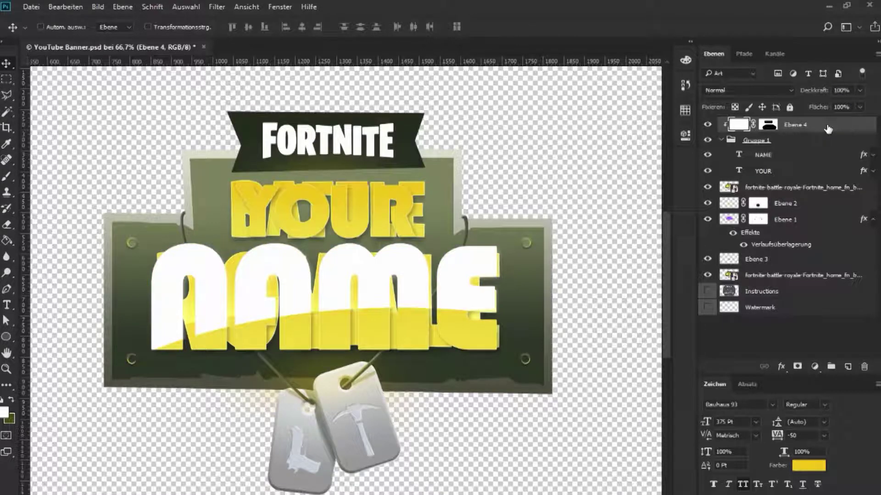
- Enable a gradient overlay on Ebene 4 using a foreground-to-transparent preset
double_click(828, 129)
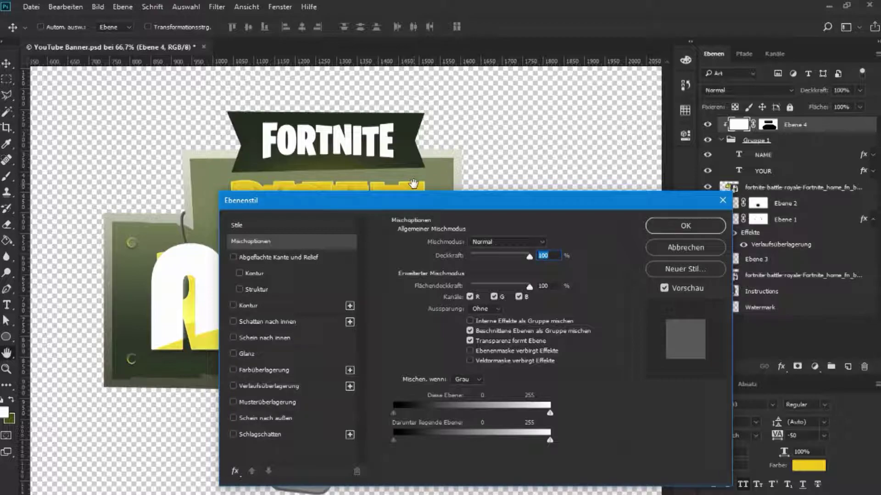
left_click_drag(596, 201, 802, 188)
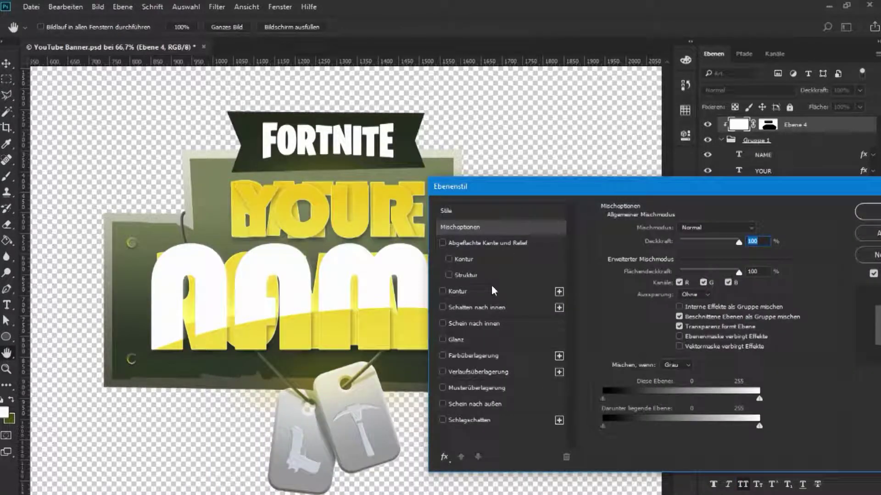
left_click(444, 372)
left_click(638, 245)
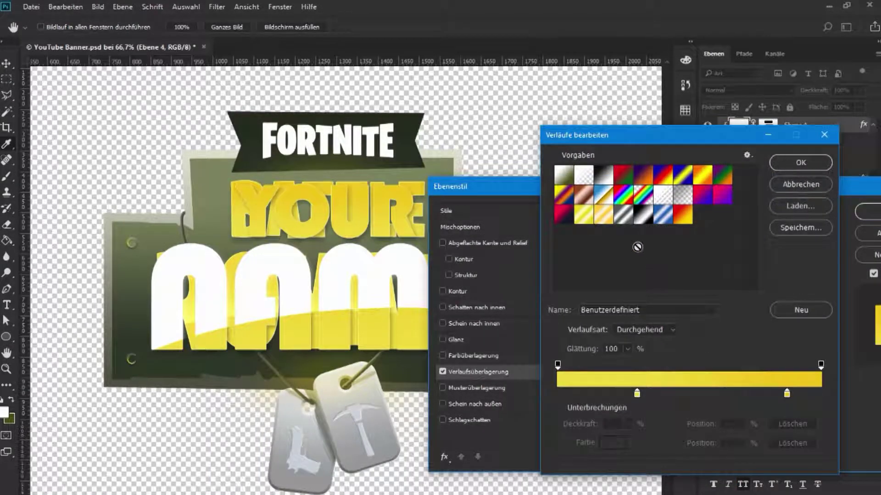
left_click(584, 178)
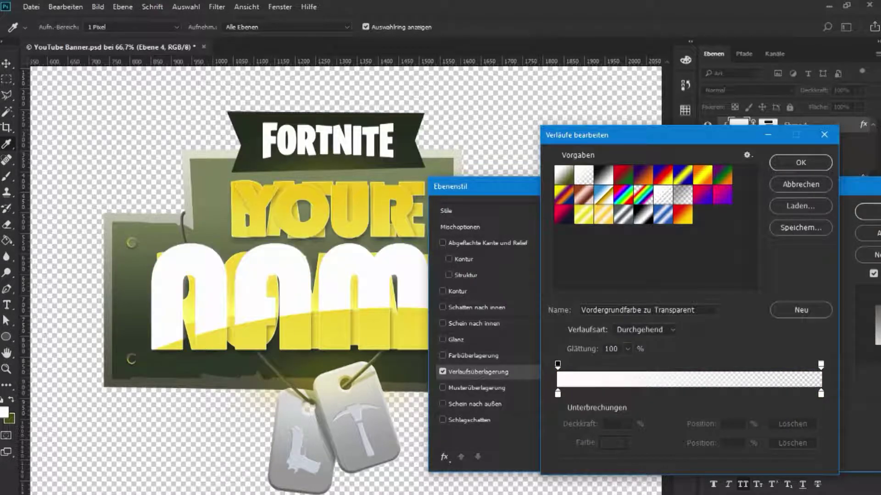
left_click(800, 163)
- Edit the gradient with a near-black stop, trying then removing an extra white stop
left_click(706, 265)
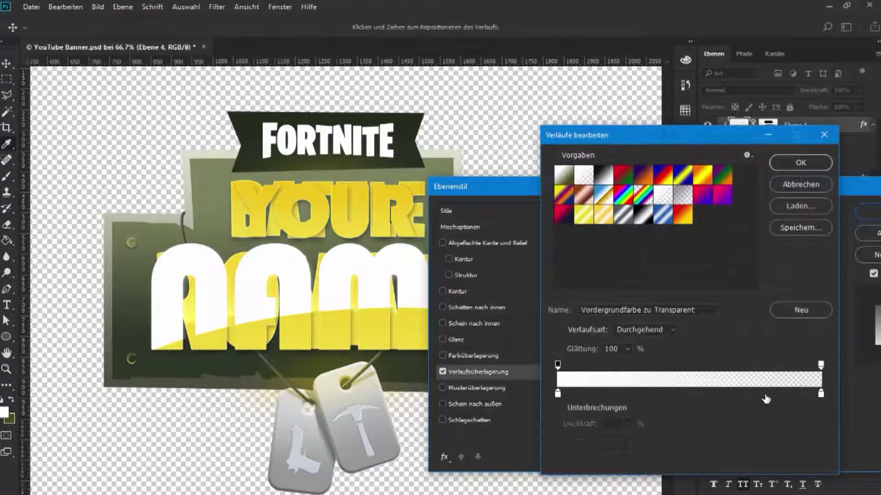
left_click_drag(821, 393, 596, 394)
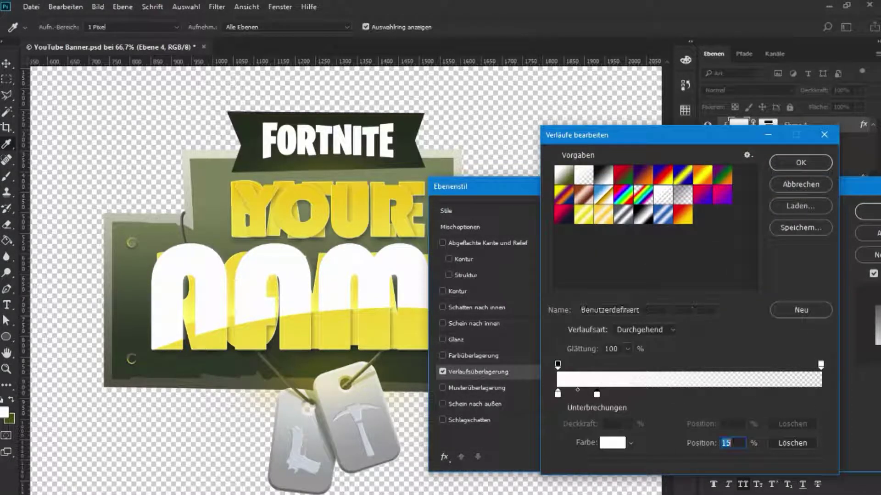
left_click(605, 444)
mouse_move(443, 365)
left_mouse_down()
mouse_move(459, 419)
mouse_move(388, 448)
left_mouse_up()
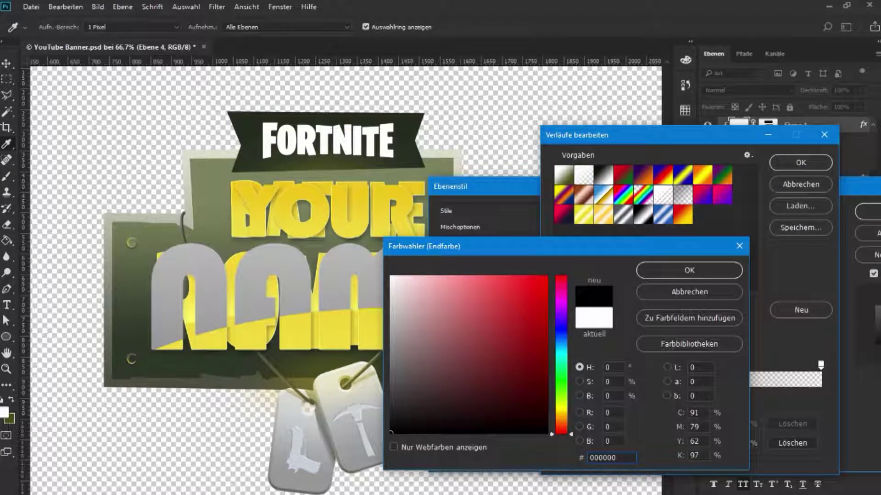
left_click(690, 271)
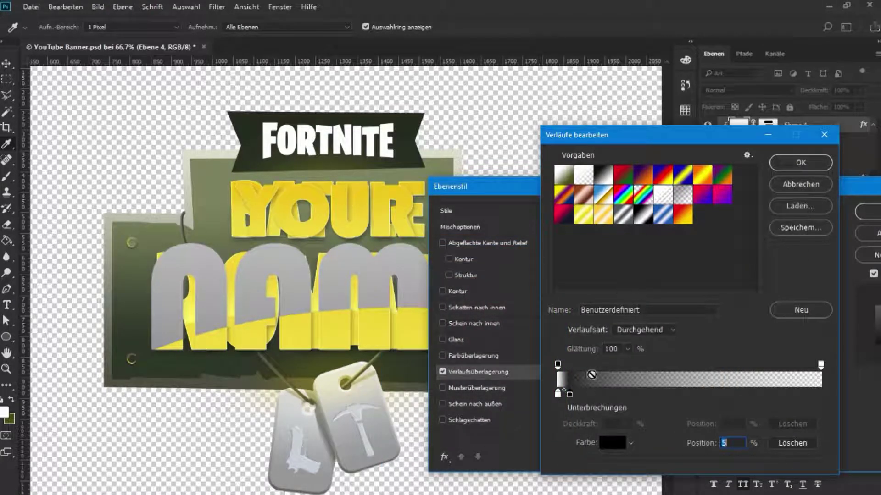
type("3")
left_click(669, 394)
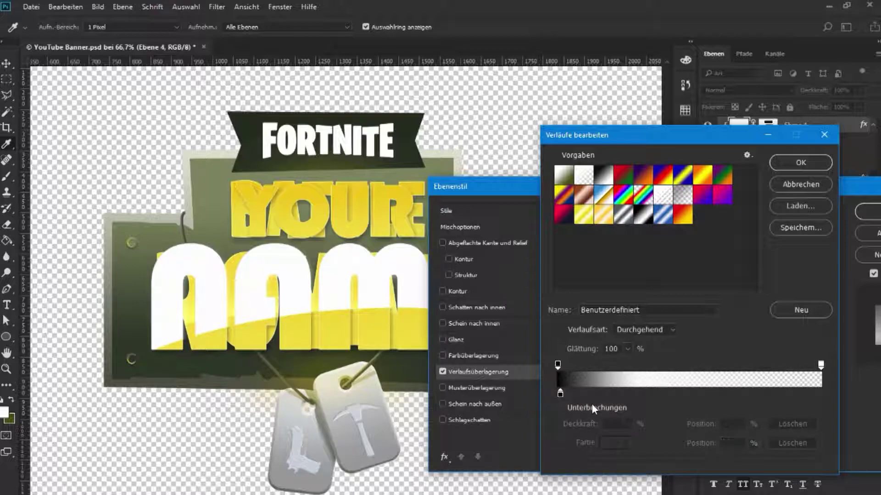
left_click_drag(592, 403, 738, 182)
- Switch to the Schwarz, Weiß gradient preset and apply the gradient overlay style
left_click(602, 175)
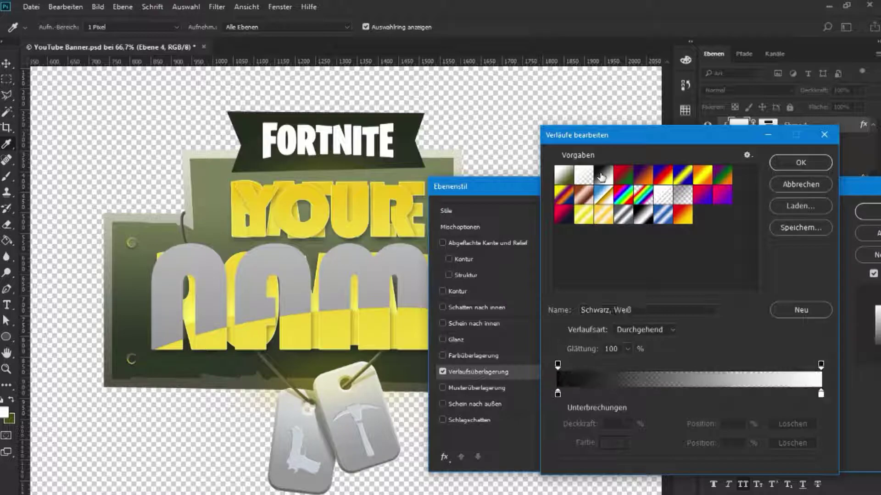
left_click(805, 164)
left_click(730, 257)
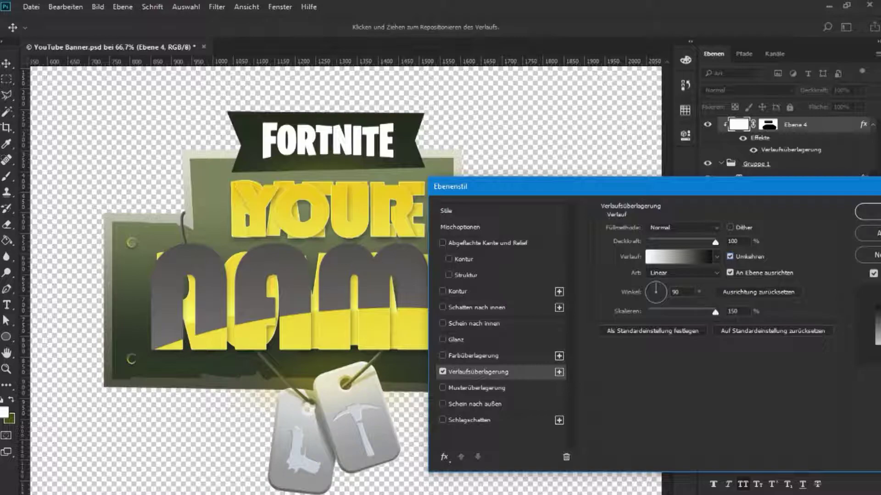
left_click(729, 256)
left_click(678, 257)
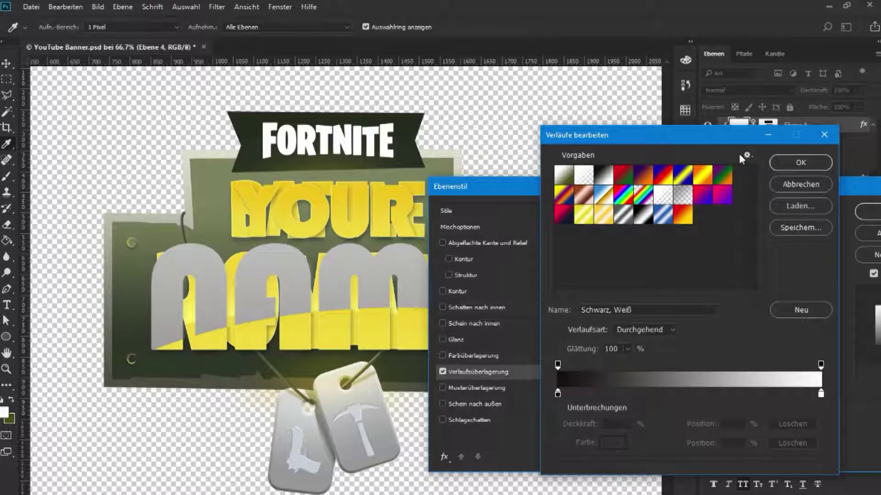
left_click(808, 165)
left_click(867, 211)
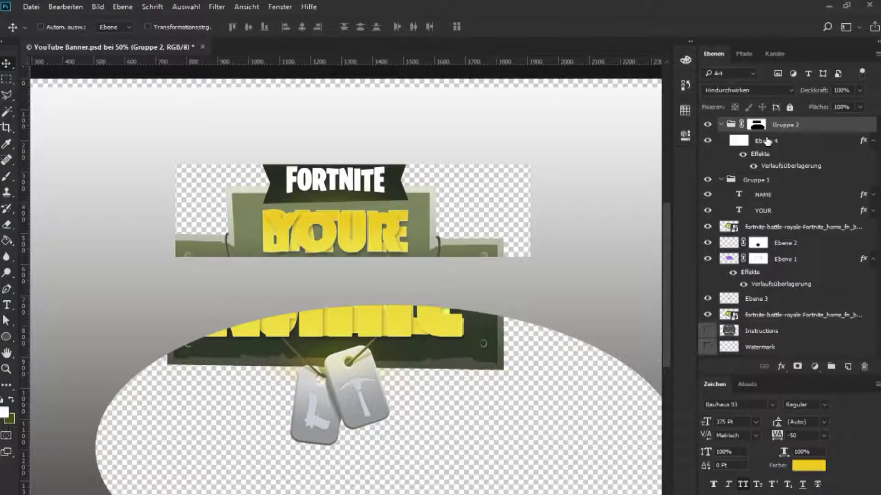
- Free Transform Ebene 4 into a band sized to the NAME lettering
left_click(767, 141)
key("ctrl+t")
key("ctrl+minus")
left_click_drag(348, 146, 331, 256)
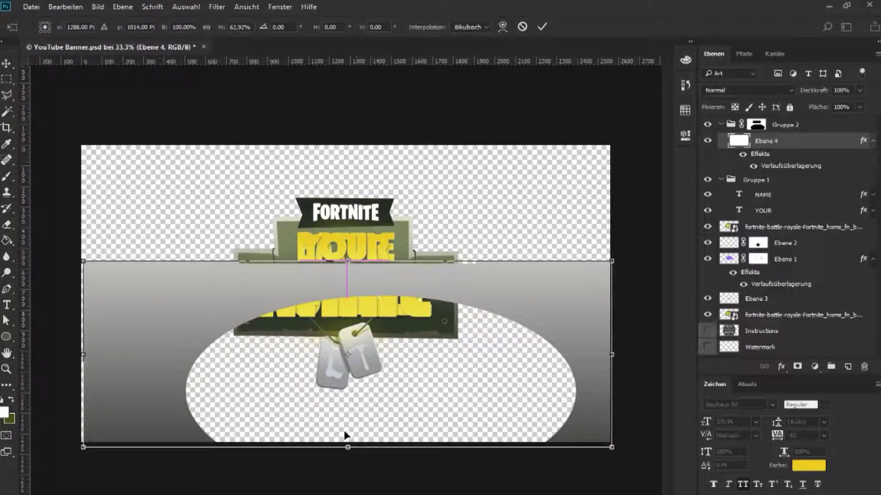
left_click_drag(348, 447, 348, 331)
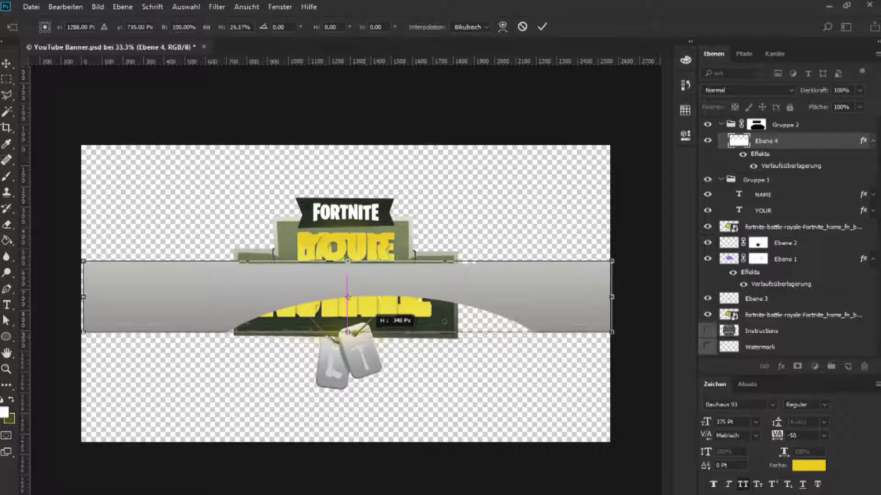
left_click_drag(615, 296, 460, 297)
left_click_drag(83, 296, 228, 295)
key("Return")
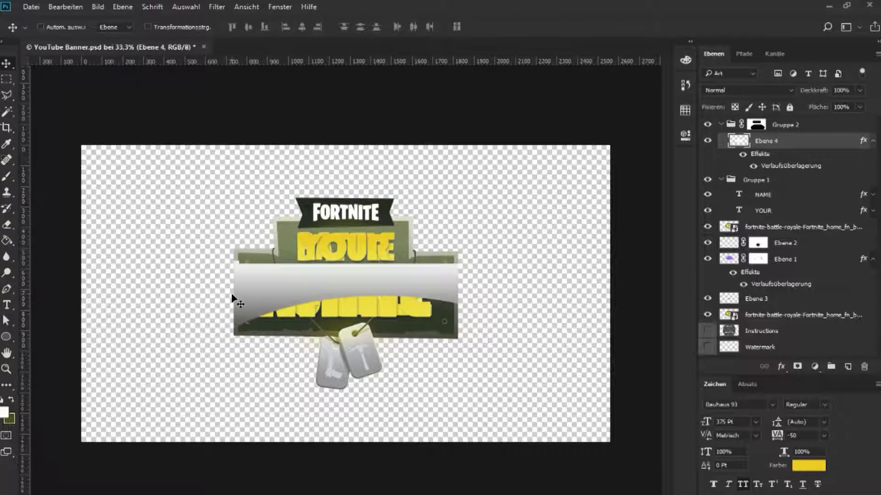
key("ctrl+plus")
key("ctrl+plus")
key("ctrl+plus")
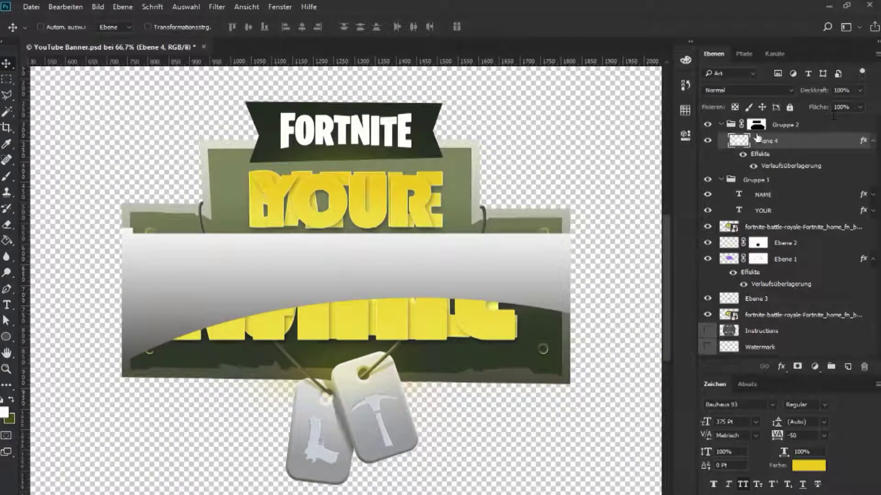
- Move the band layer above the Gruppe 1 text group
left_click_drag(757, 139, 794, 118)
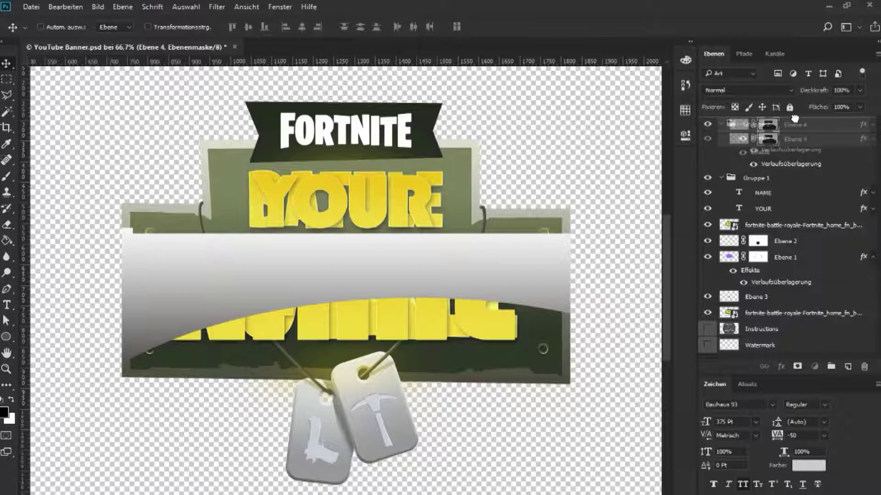
left_click(780, 163)
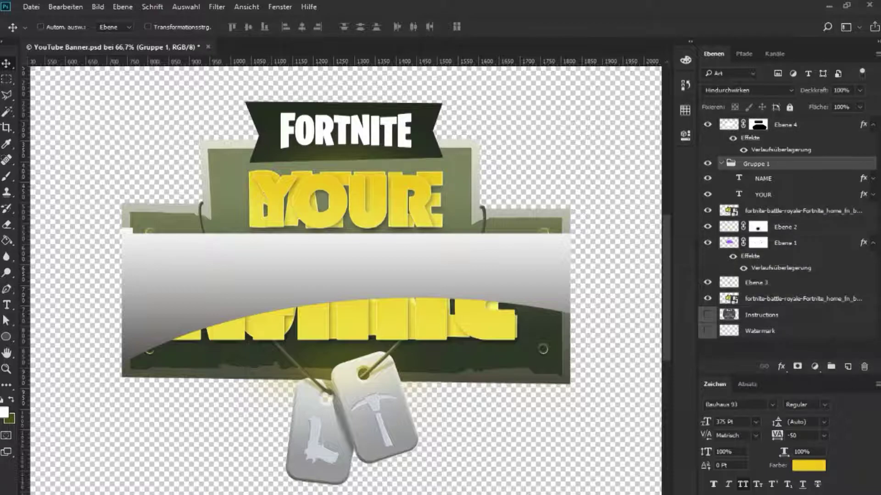
left_click(780, 124)
- Preview blend modes on the band and settle on Dividieren
left_click(733, 87)
key("Down")
key("Return")
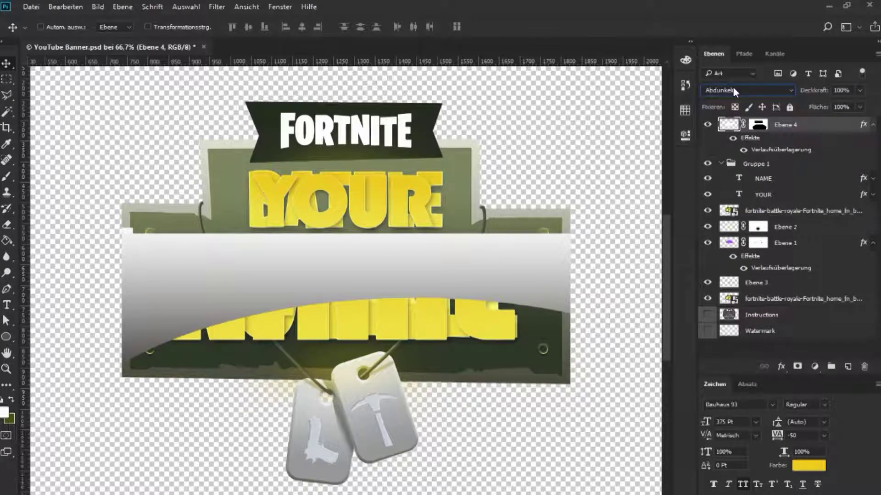
key("Down")
key("Down")
key("Down")
right_click(791, 121)
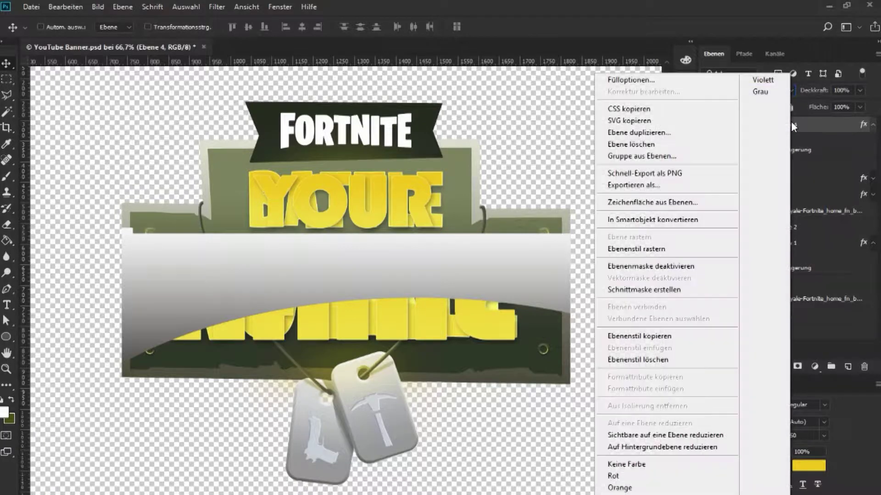
key("Escape")
key("Up")
key("Up")
key("Up")
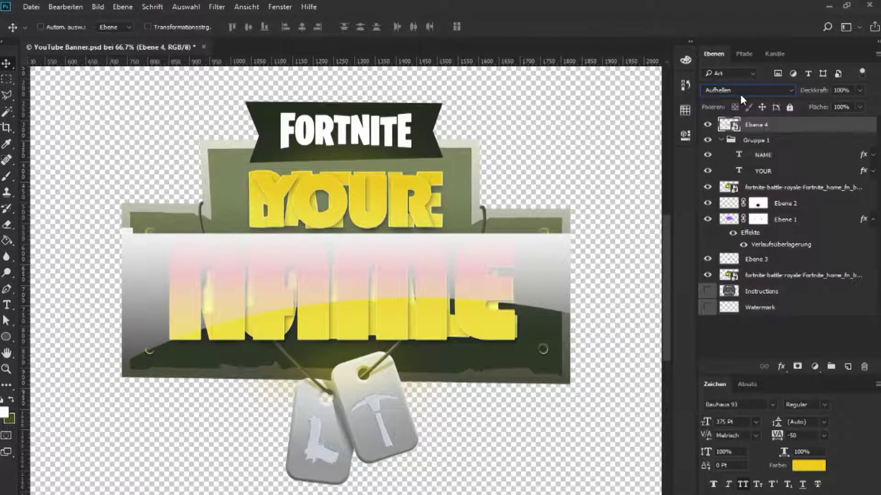
key("Up")
key("Up")
key("Down")
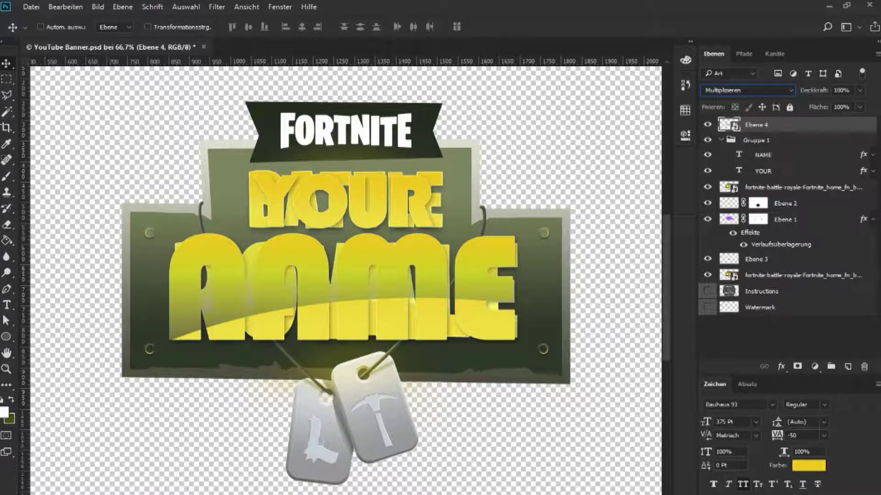
key("Down")
key("Down")
key("Down")
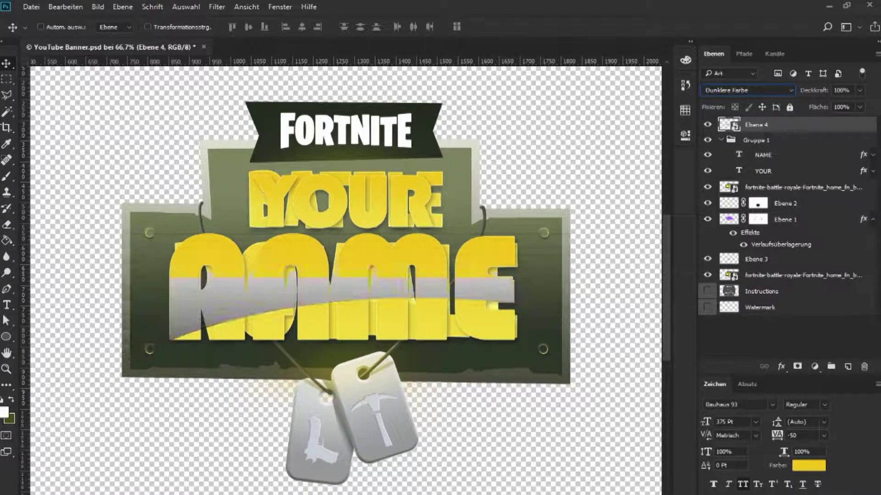
key("Down")
key("Down")
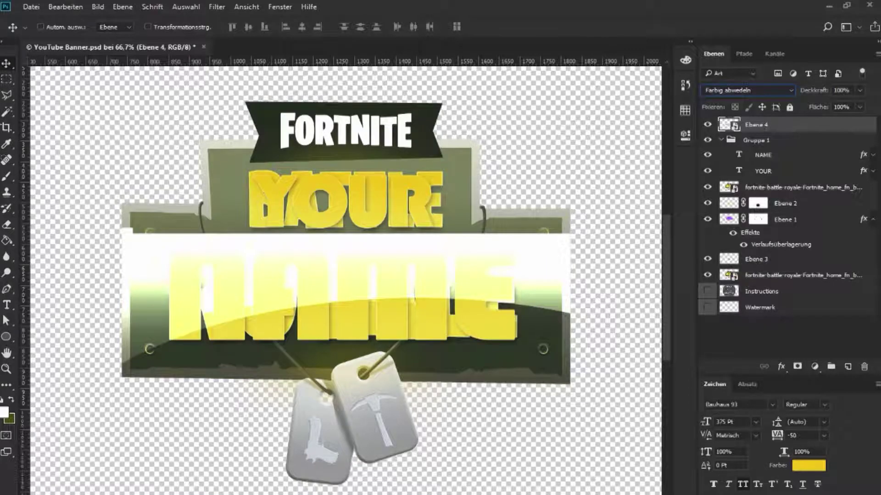
key("Down")
key("Down")
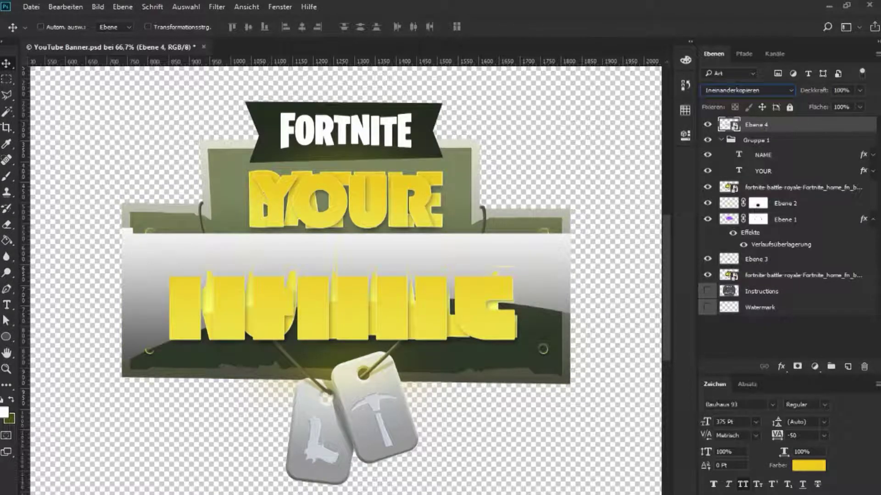
key("Down")
key("Down")
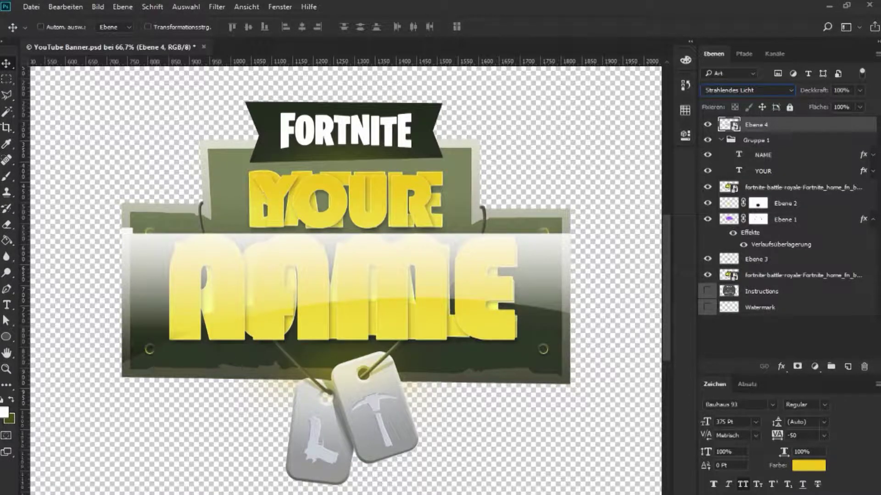
key("Down")
key("Down")
key("Down")
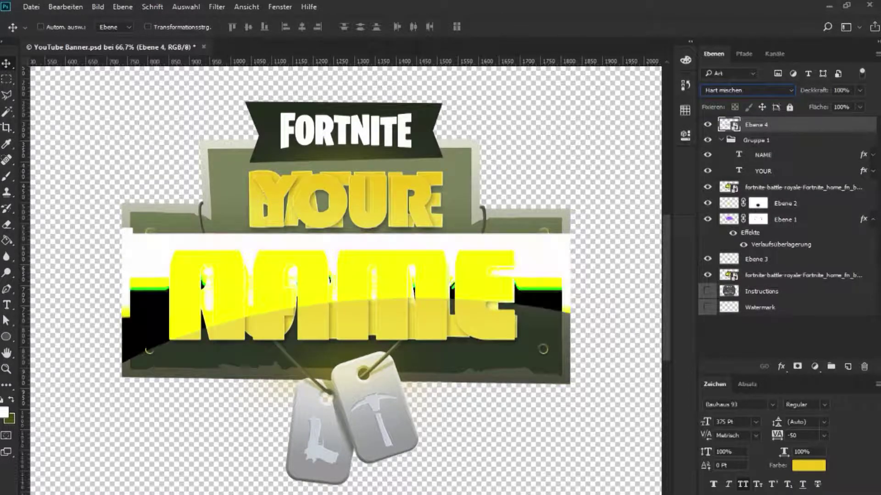
key("Down")
key("Down")
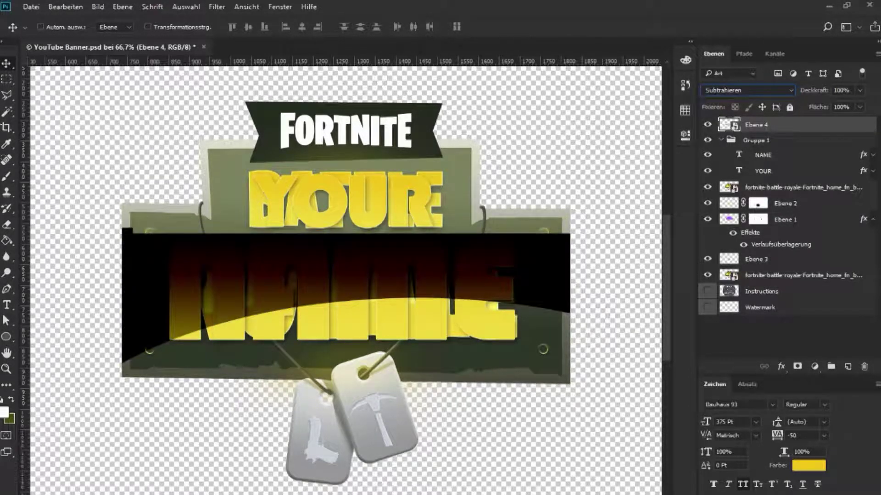
key("Down")
key("Up")
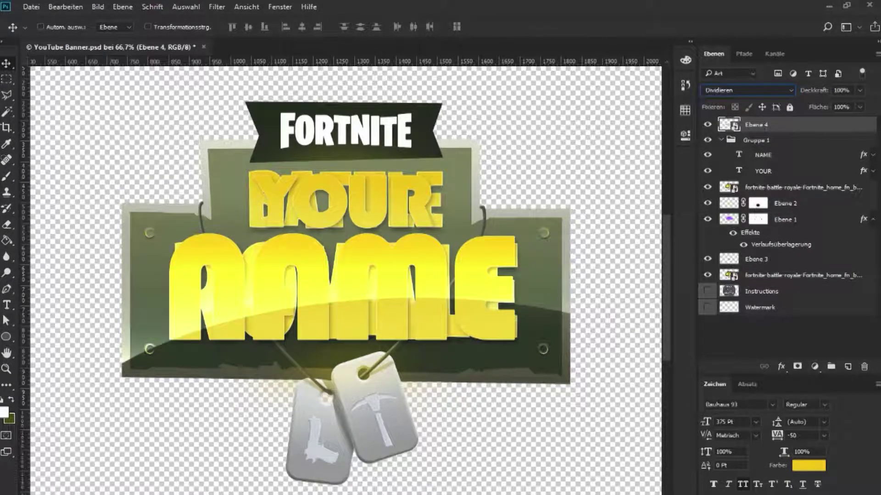
- Clip the band to the text group and delete the duplicate logo Kopie layer
right_click(795, 126)
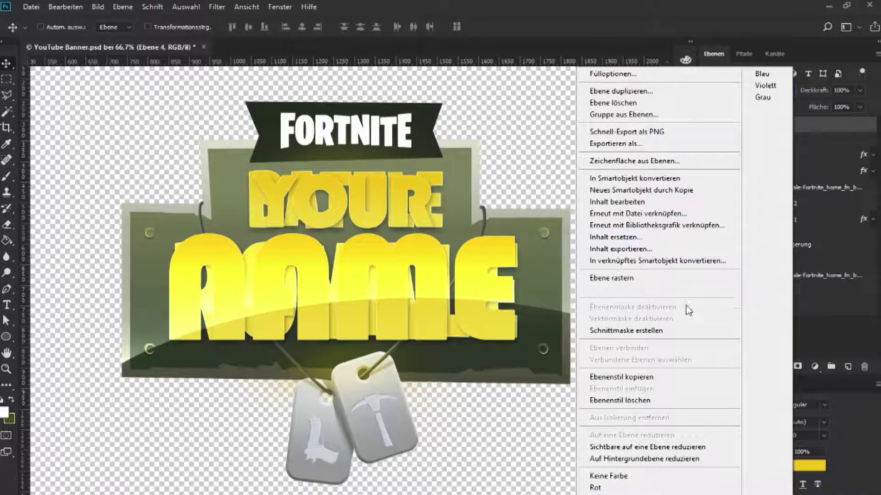
left_click(657, 329)
left_click(760, 308)
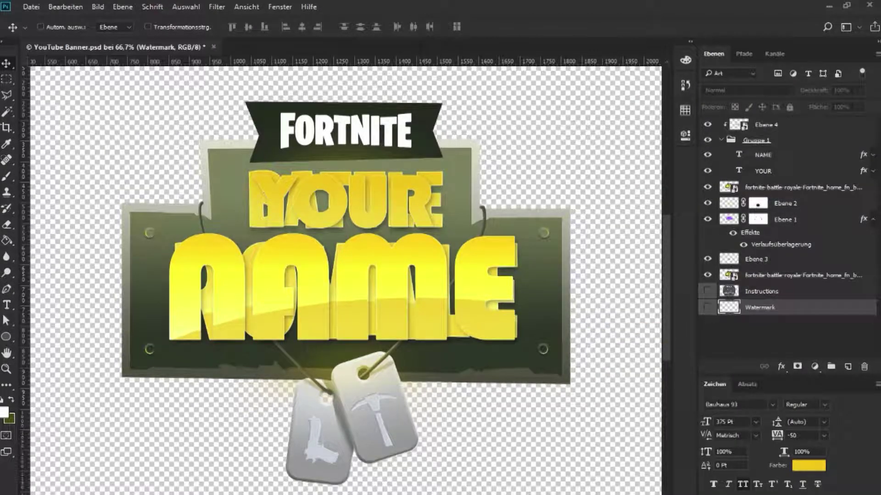
left_click(802, 187)
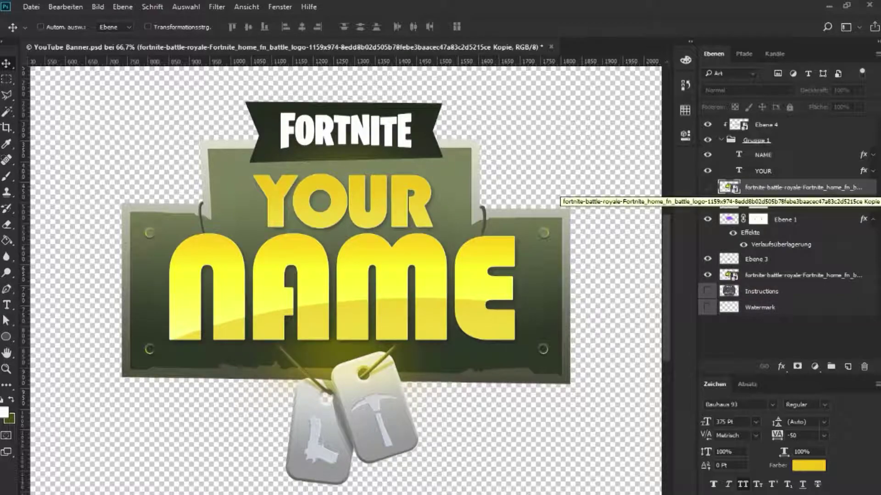
key("Delete")
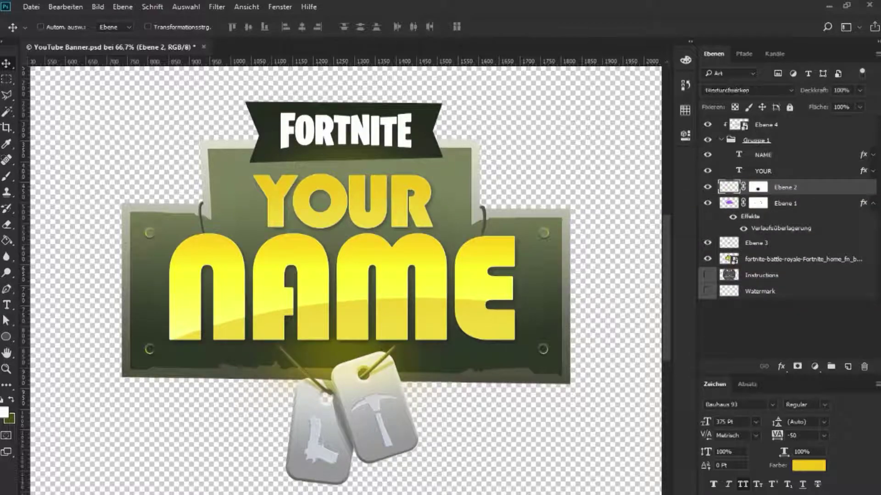
- Group all logo layers together and name the group Logo
left_click(780, 140)
left_click(789, 124)
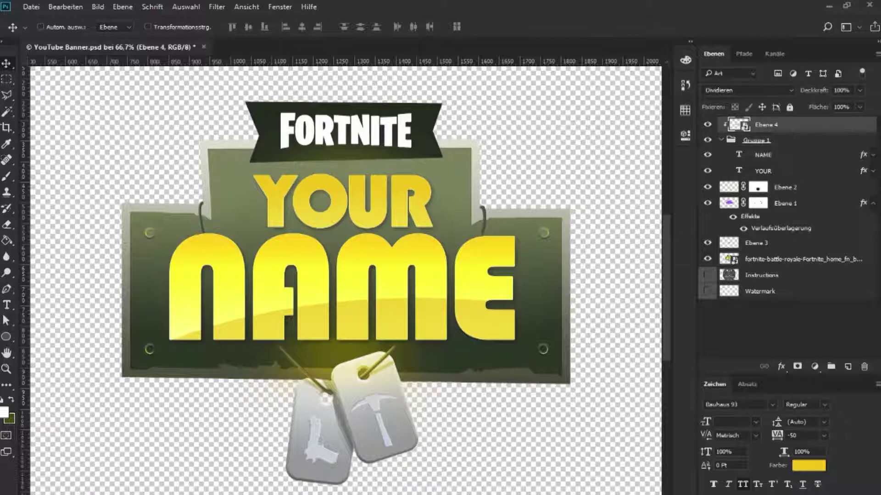
left_click(803, 259, "shift")
key("ctrl+g")
double_click(756, 124)
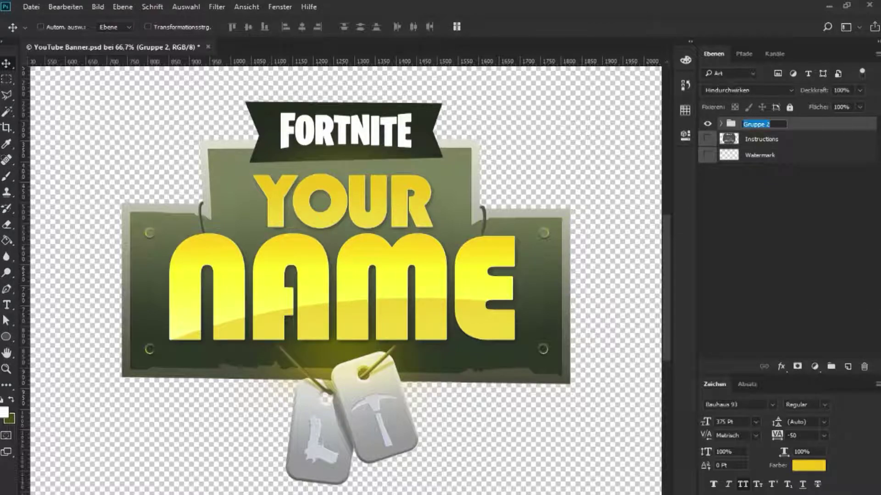
type("Logo")
key("Return")
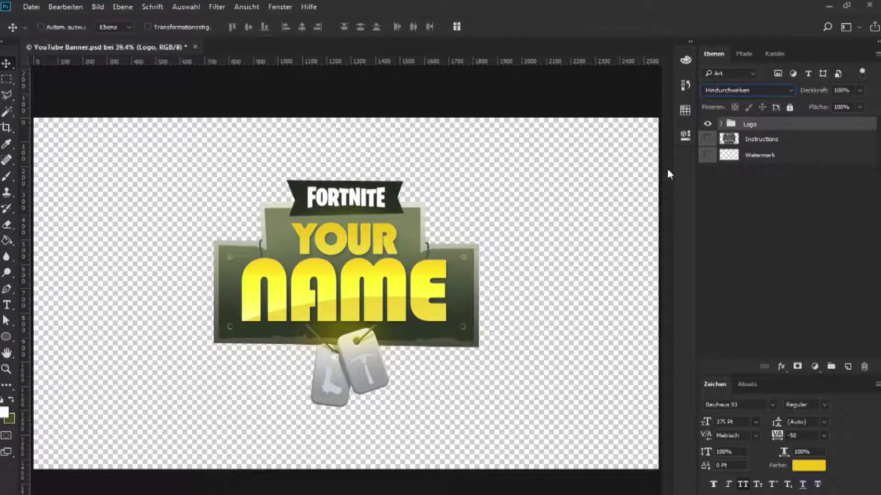
- Show guides, shrink the Logo group to about 36%, and position it right of centre
key("ctrl+semicolon")
key("ctrl+t")
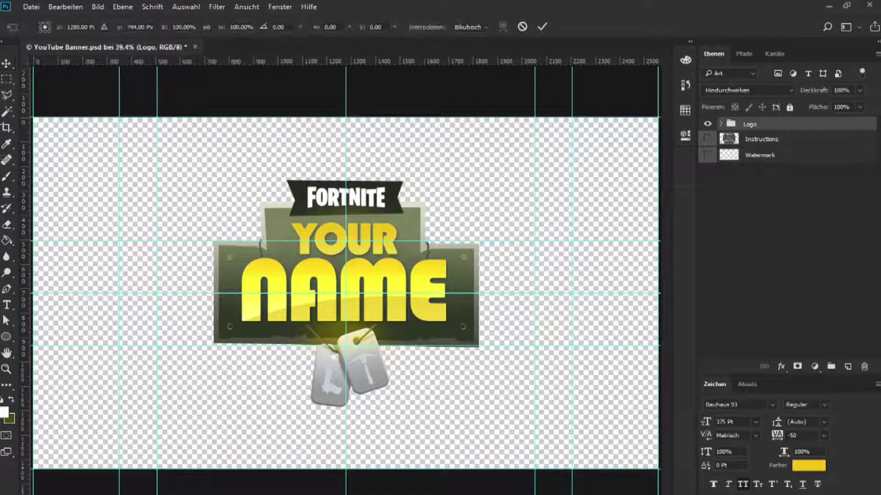
left_click_drag(478, 180, 393, 256)
key("Return")
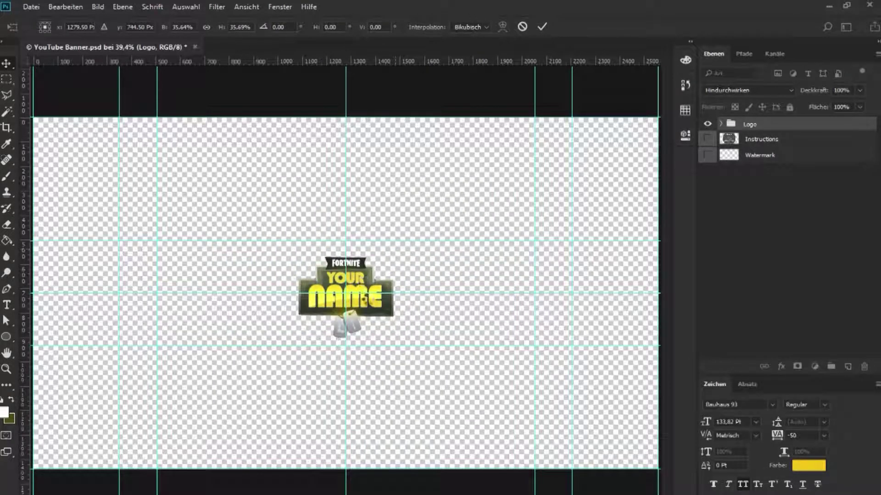
left_click_drag(370, 316, 559, 314)
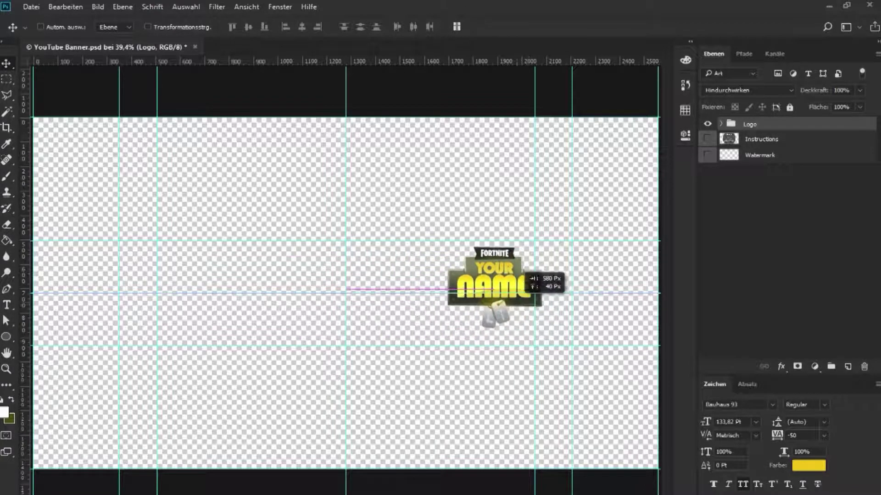
left_click_drag(559, 314, 497, 312)
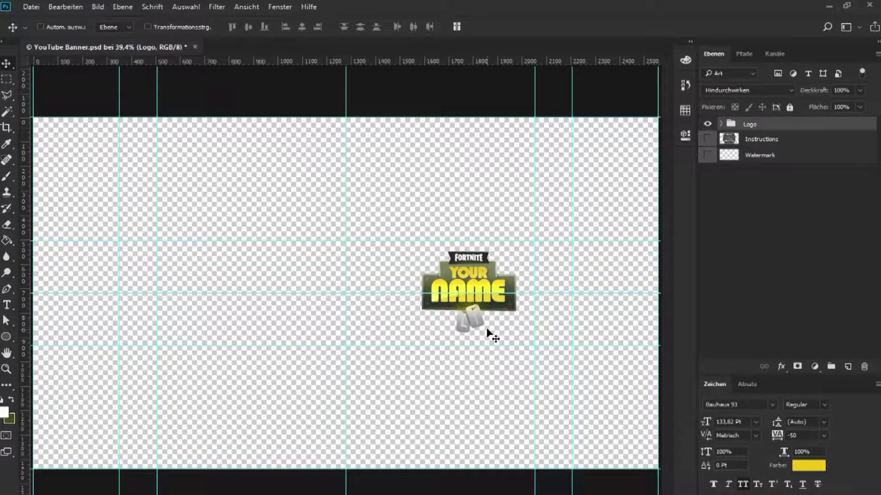
key("ctrl+minus")
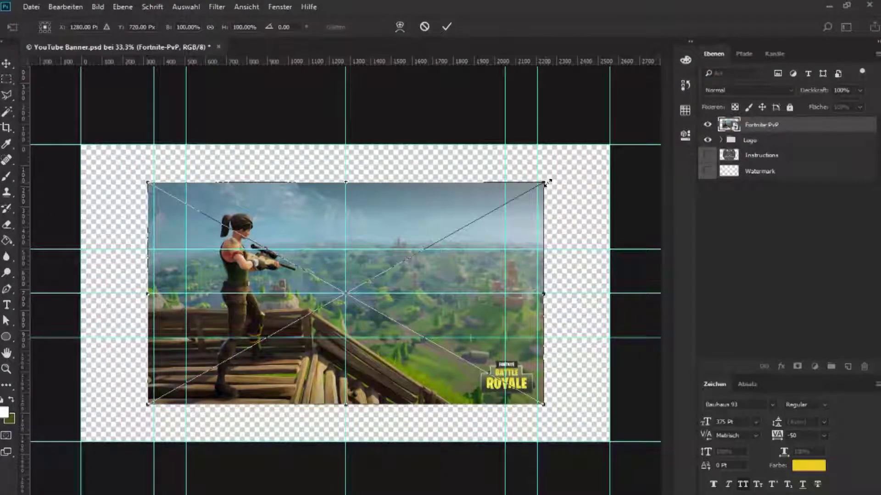
- Enlarge the Fortnite-PvP screenshot to fill the canvas, group it, and mask it to the middle strip
left_click_drag(547, 183, 619, 141)
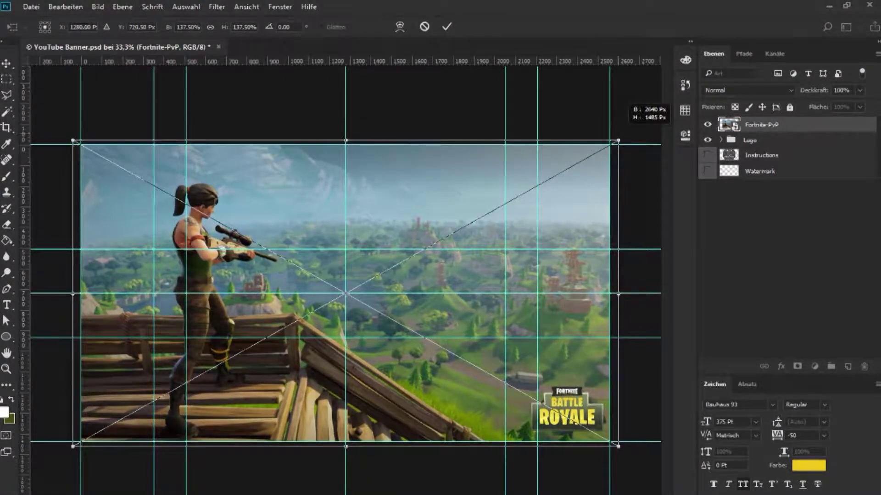
key("Return")
key("ctrl+g")
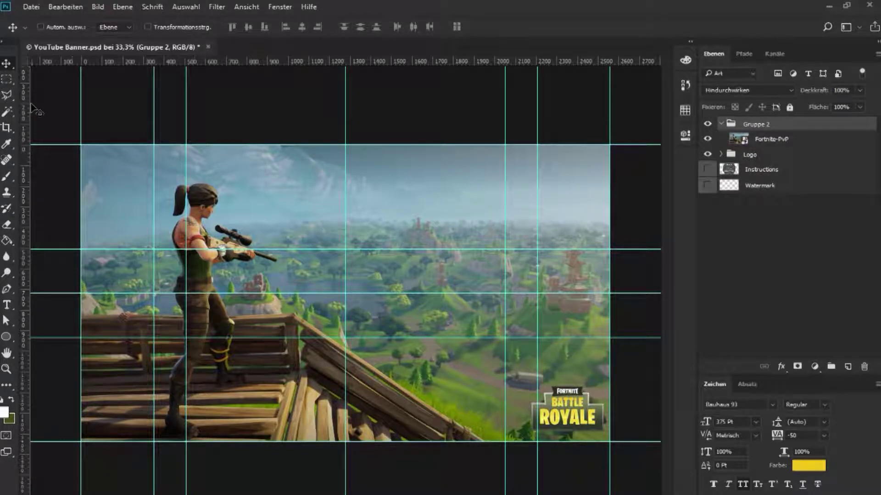
key("m")
left_click_drag(80, 145, 709, 251)
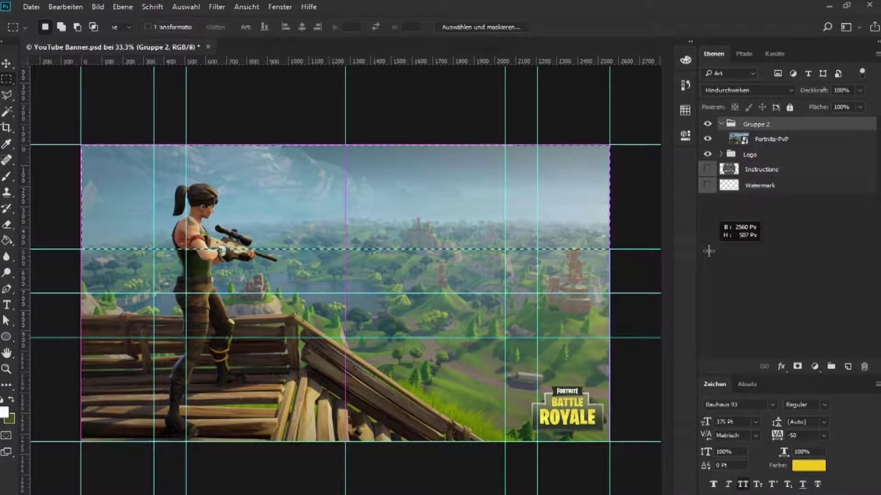
mouse_move(610, 482)
left_mouse_down()
mouse_move(59, 331)
mouse_move(80, 338)
left_mouse_up()
right_click(231, 287)
left_click(624, 357)
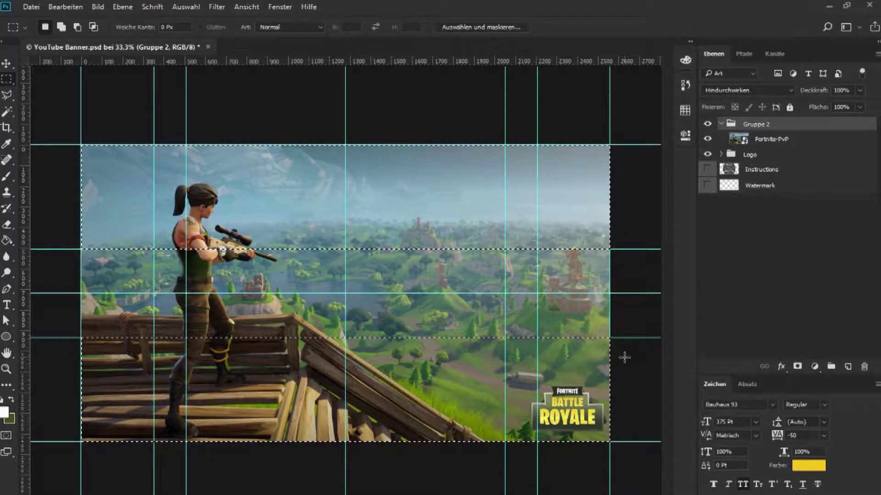
left_click(797, 366, "alt")
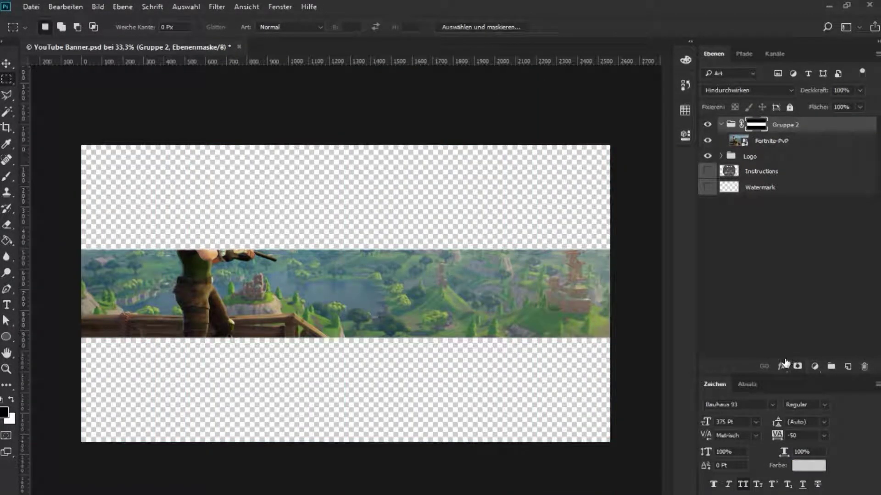
- Shift the Fortnite-PvP screenshot down so the character shows inside the strip
left_click(7, 63)
key("alt+bracketleft")
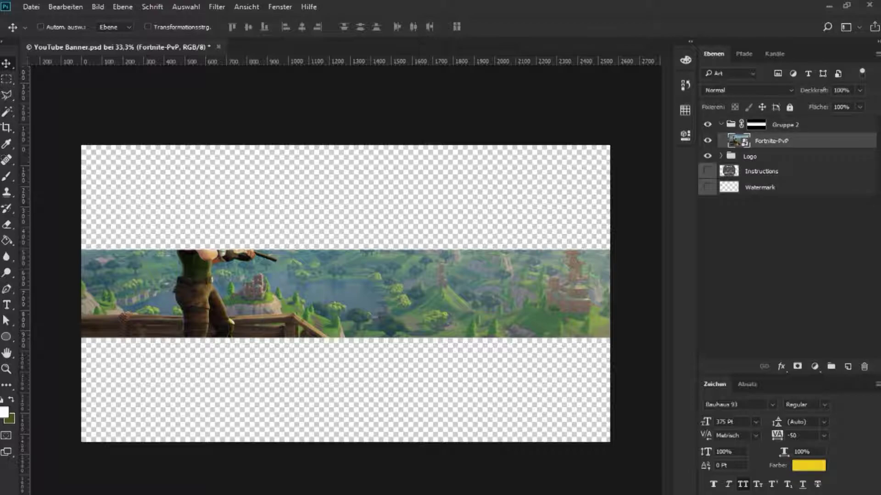
mouse_move(397, 287)
left_mouse_down()
mouse_move(400, 349)
mouse_move(401, 340)
left_mouse_up()
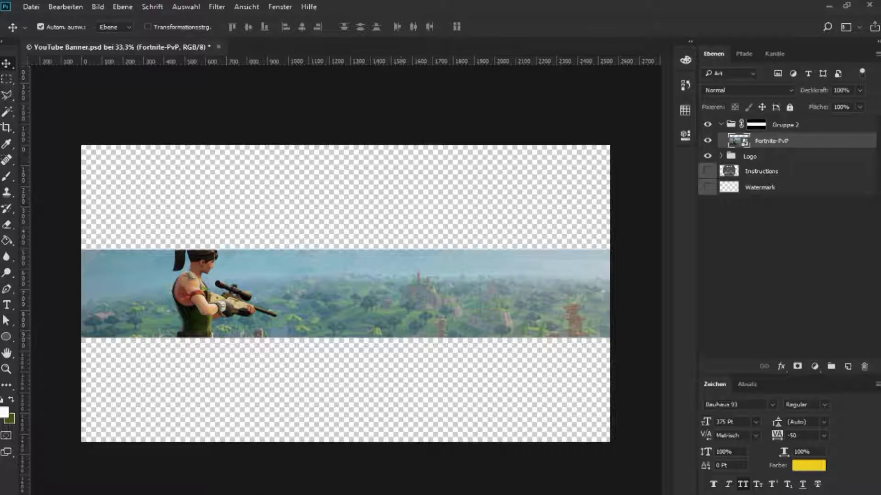
key("ctrl+shift+a")
- Set highlights -100, shadows +100, contrast +41, vibrance +31, and add clarity
left_click_drag(696, 295, 517, 304)
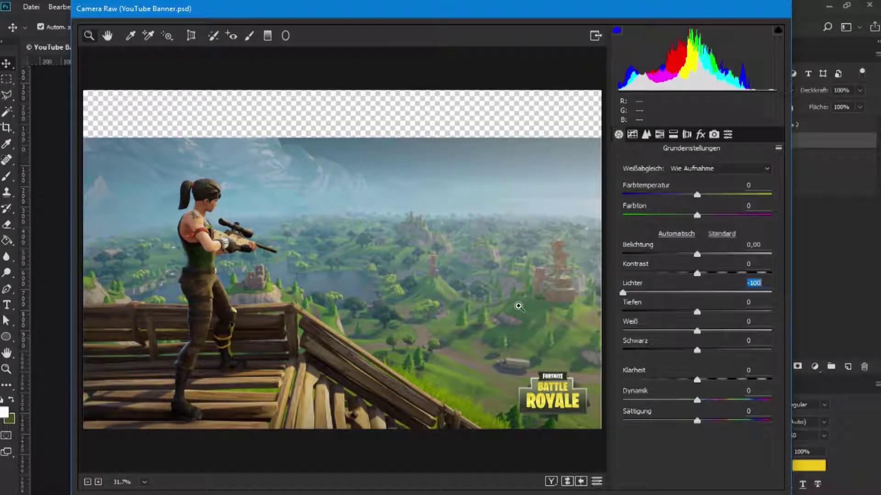
left_click_drag(697, 312, 773, 312)
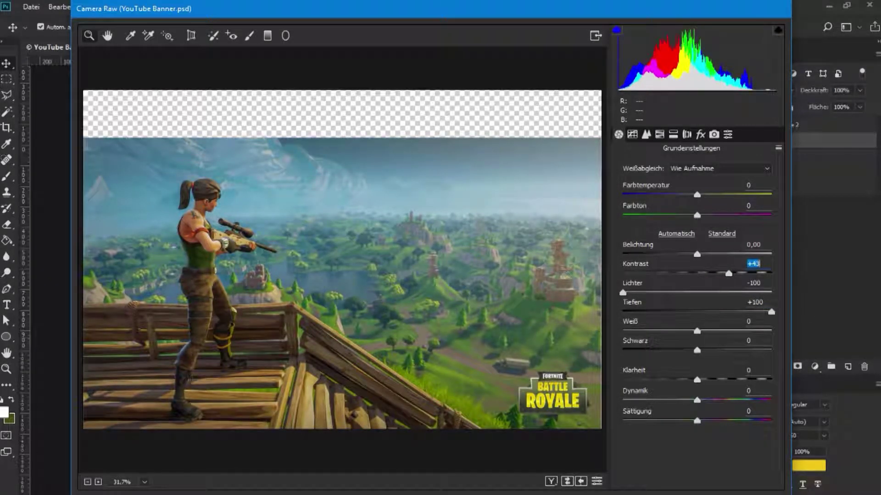
left_click_drag(703, 274, 727, 273)
left_click_drag(697, 380, 714, 380)
left_click_drag(705, 404, 720, 401)
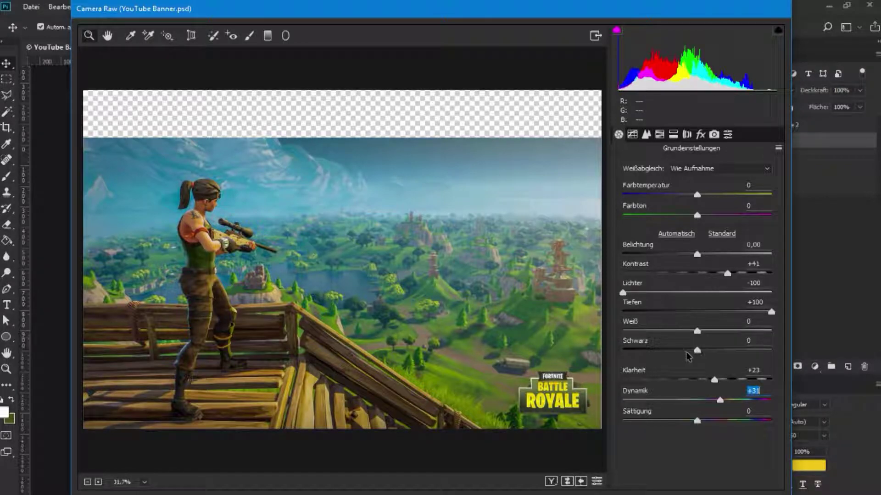
mouse_move(698, 351)
left_mouse_down()
mouse_move(687, 351)
mouse_move(707, 331)
left_mouse_up()
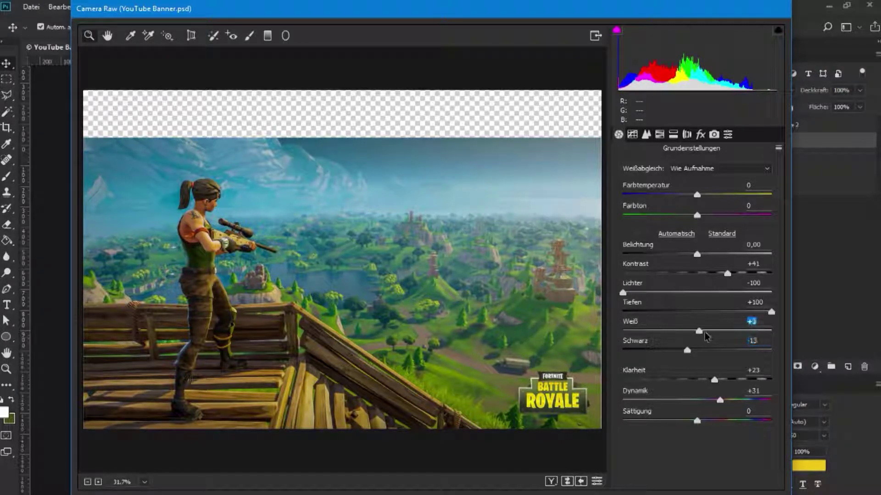
- Add sharpening and a little dehaze to the screenshot
left_click(646, 134)
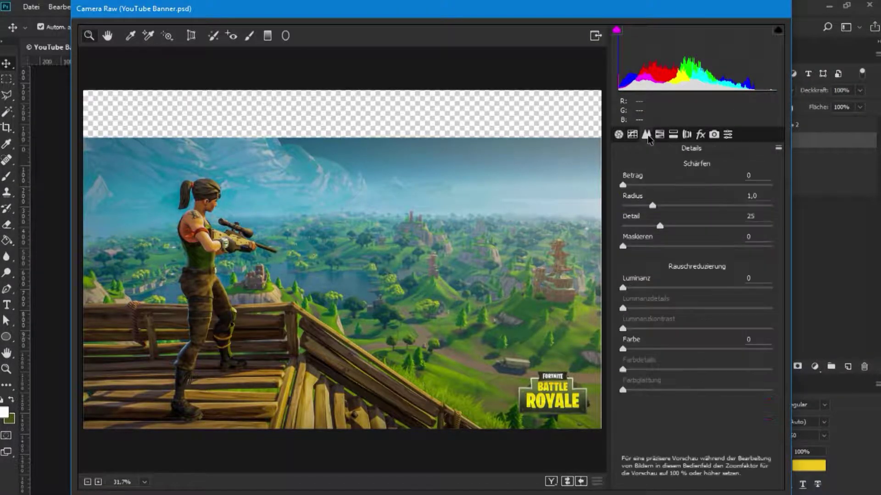
left_click(689, 186)
left_click(700, 134)
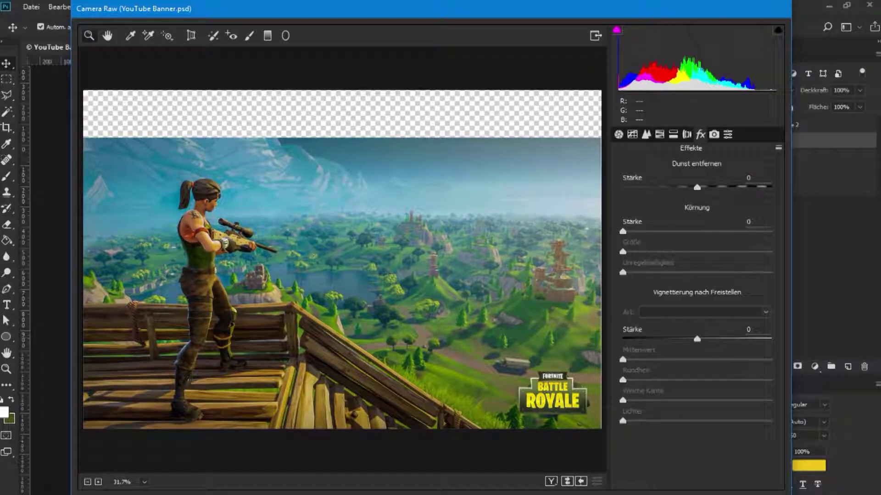
left_click(706, 187)
left_click(618, 134)
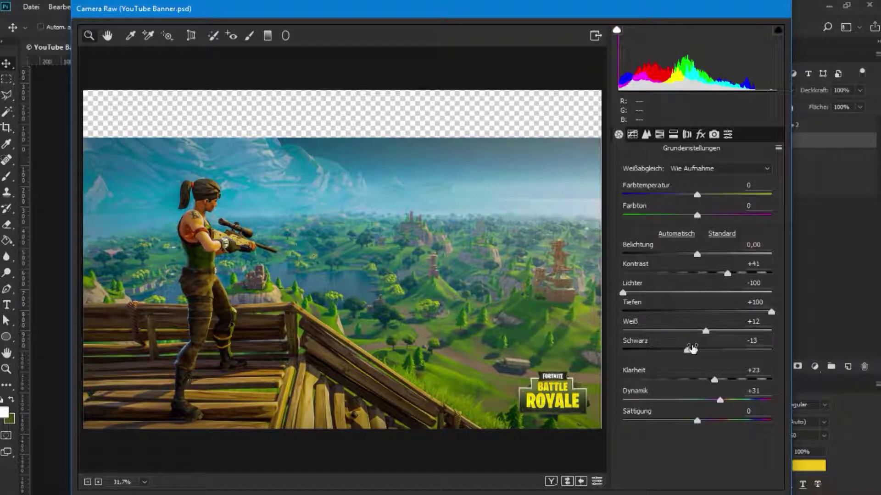
- Fine-tune blacks to +16, whites to +8 and clarity to +14, then apply Camera Raw
mouse_move(691, 350)
left_mouse_down()
mouse_move(709, 351)
mouse_move(703, 331)
left_mouse_up()
left_click(714, 380)
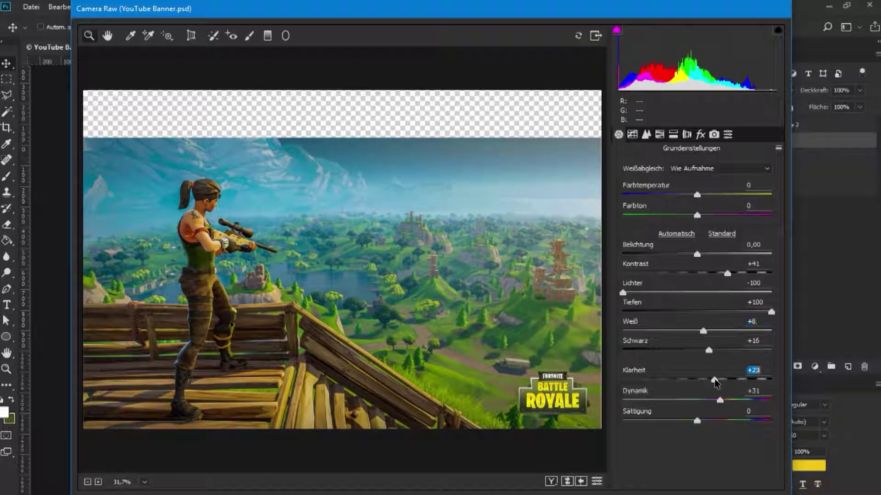
left_click_drag(714, 379, 707, 380)
key("p")
key("p")
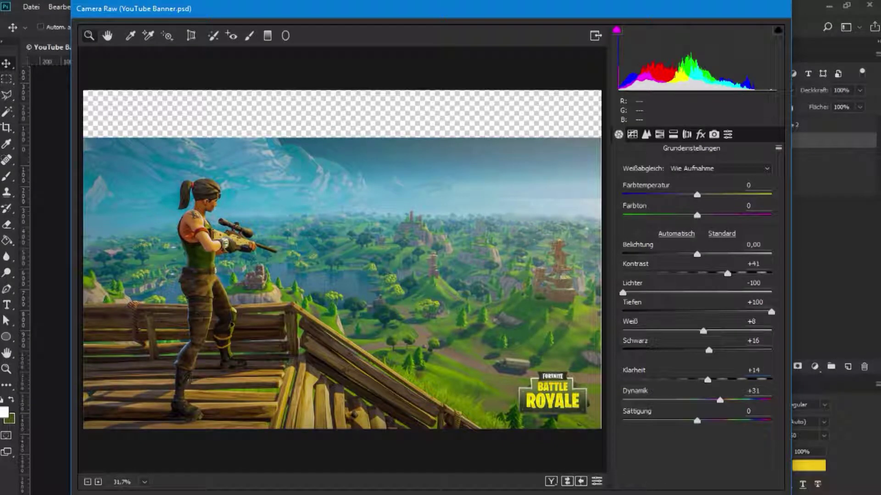
key("Return")
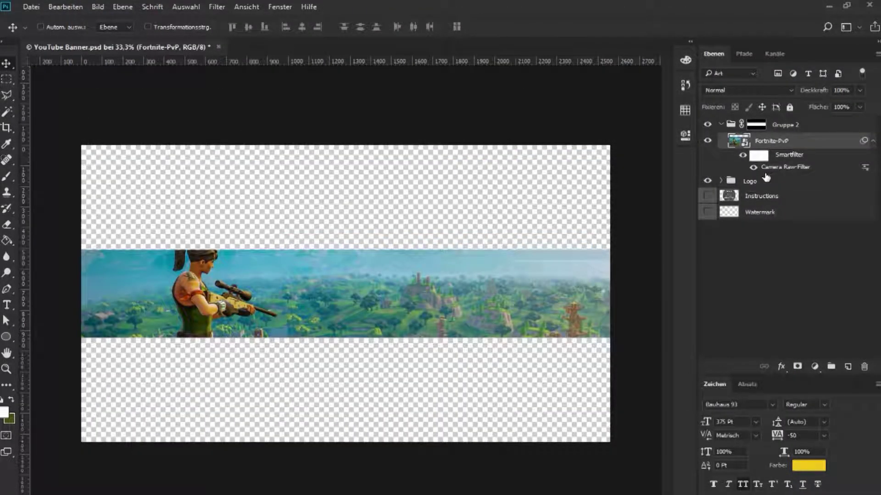
- Return Fortnite-PvP into Gruppe 2 and place the Logo group above Gruppe 2
left_click_drag(790, 147, 789, 189)
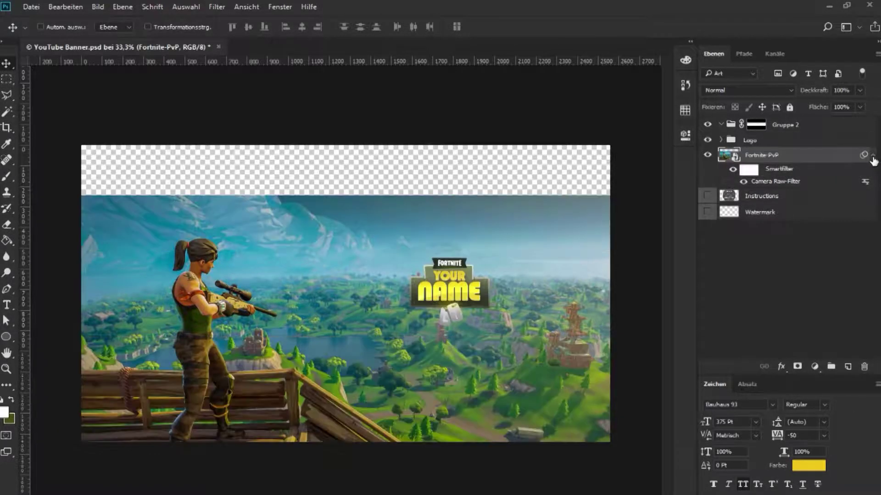
left_click(873, 157)
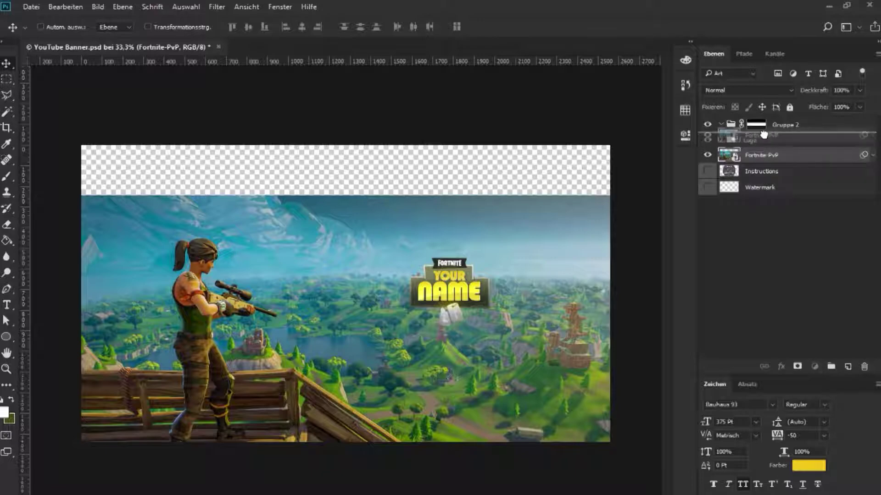
mouse_move(755, 157)
left_mouse_down()
mouse_move(752, 134)
mouse_move(780, 120)
left_mouse_up()
left_click(756, 162)
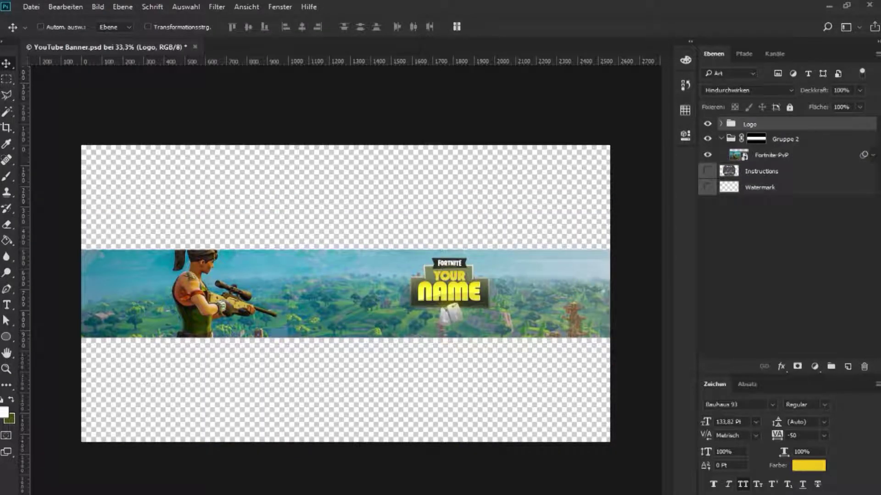
- Give the Logo group a black Schlagschatten: 77% opacity, 8 px distance, 32 px size
double_click(807, 124)
left_click_drag(428, 84, 758, 160)
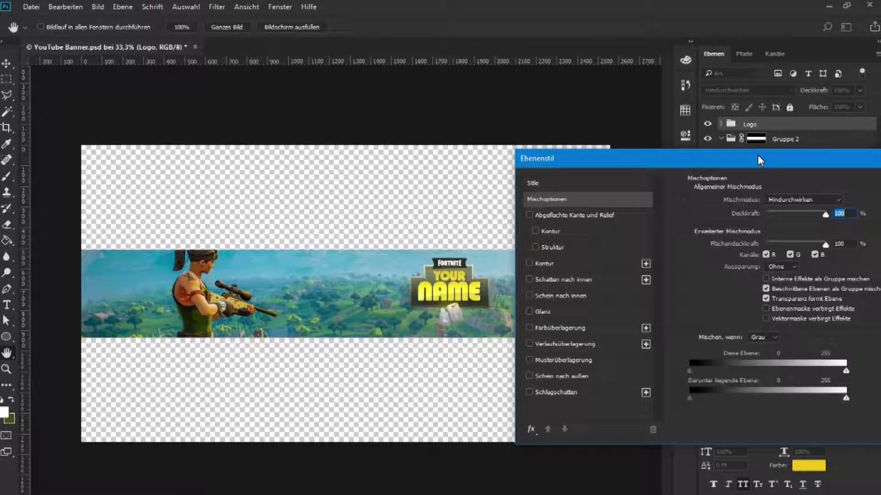
left_click(555, 392)
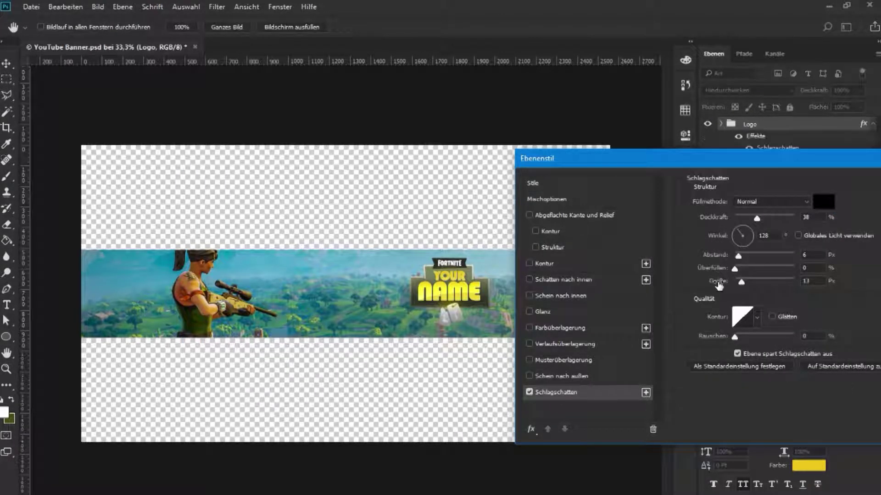
left_click_drag(741, 280, 734, 280)
left_click_drag(756, 219, 794, 218)
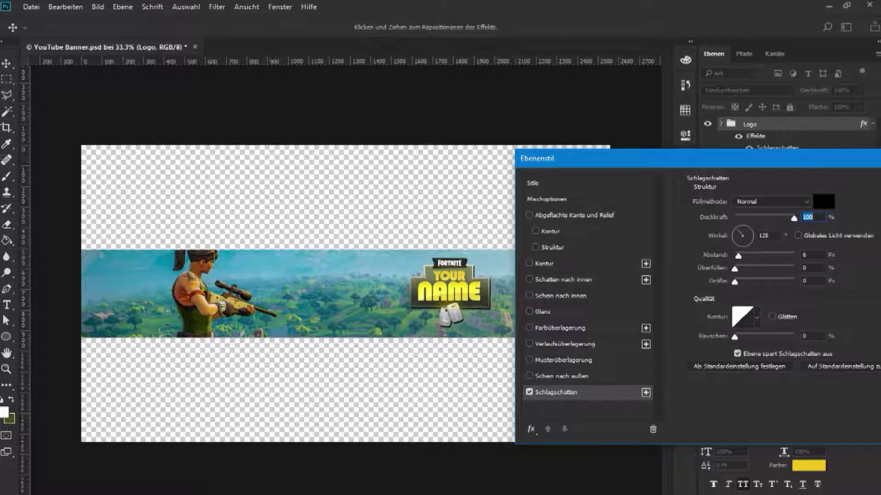
left_click_drag(738, 256, 734, 256)
type("5")
key("Up")
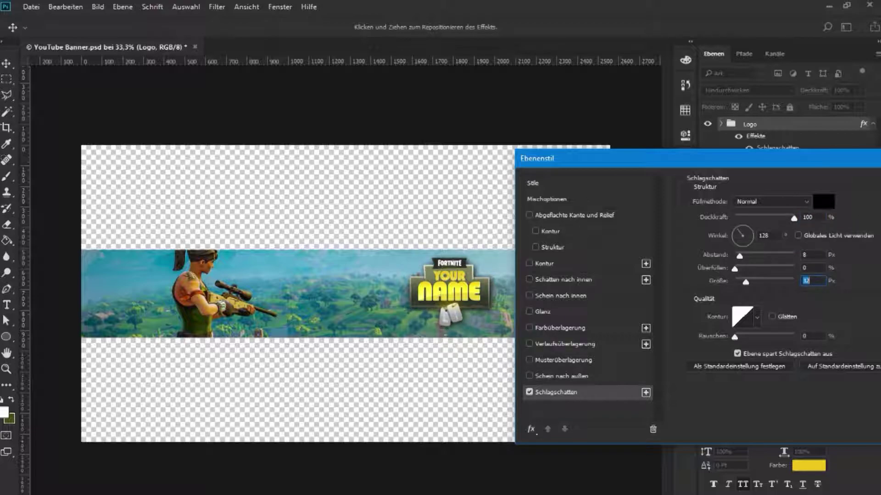
left_click_drag(795, 219, 781, 218)
left_click_drag(741, 160, 508, 161)
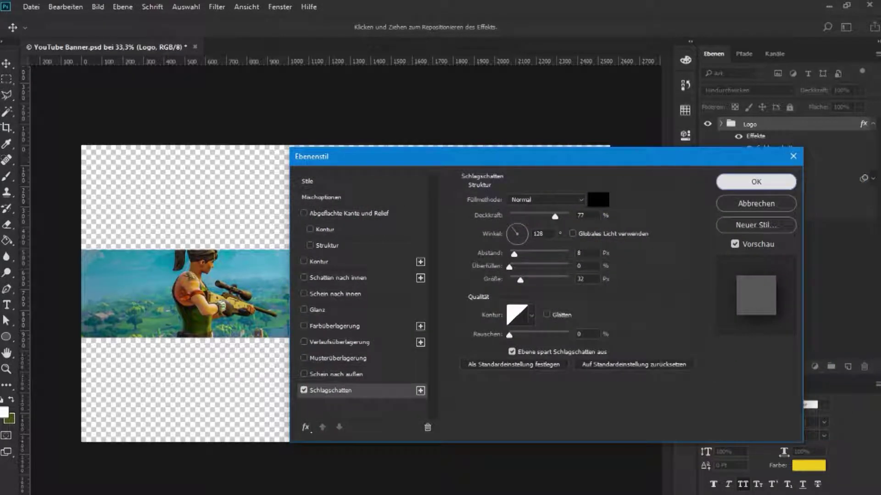
left_click(756, 182)
left_click_drag(487, 297, 526, 299)
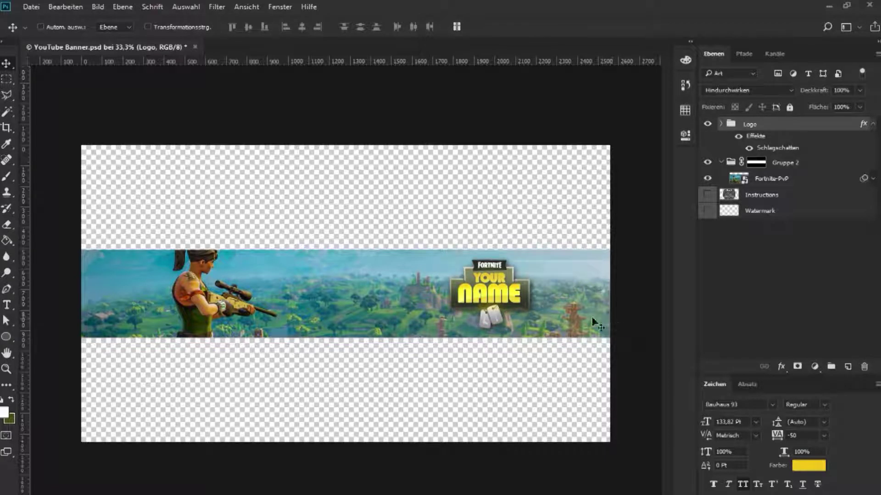
- Show the layout guides and shift the Logo group left toward the strip's centre
key("ctrl+h")
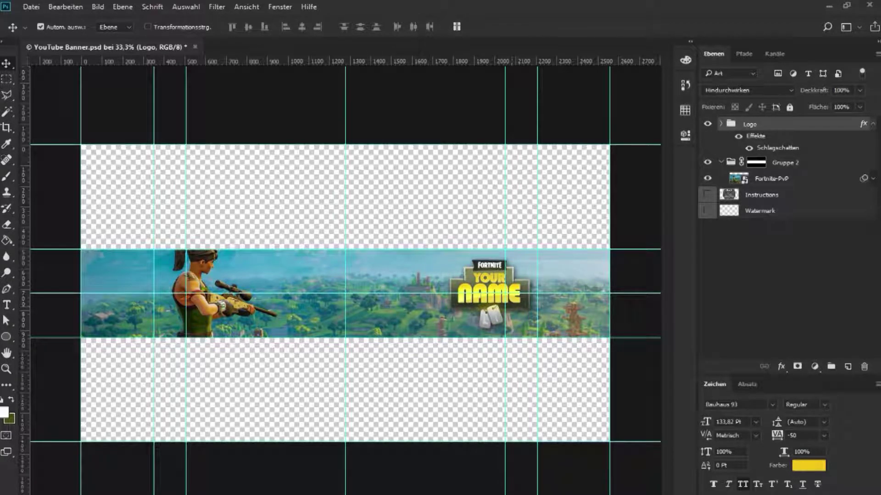
left_click_drag(482, 316, 442, 318)
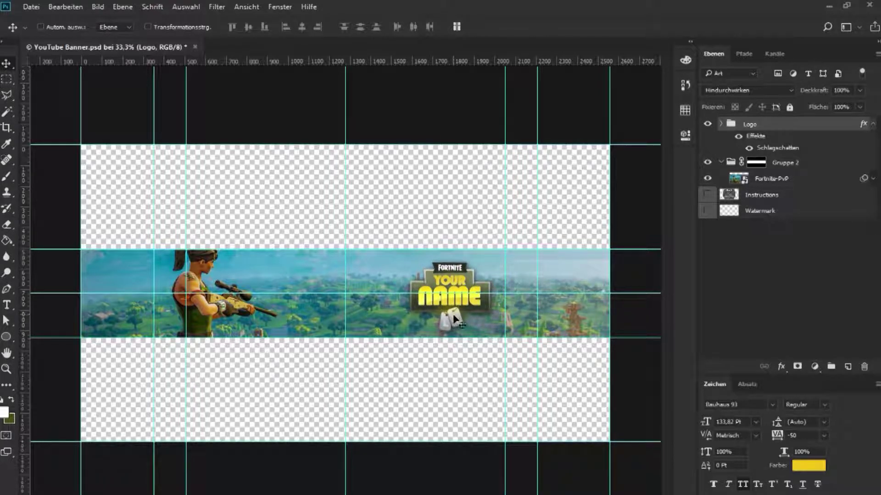
left_click_drag(453, 319, 444, 320)
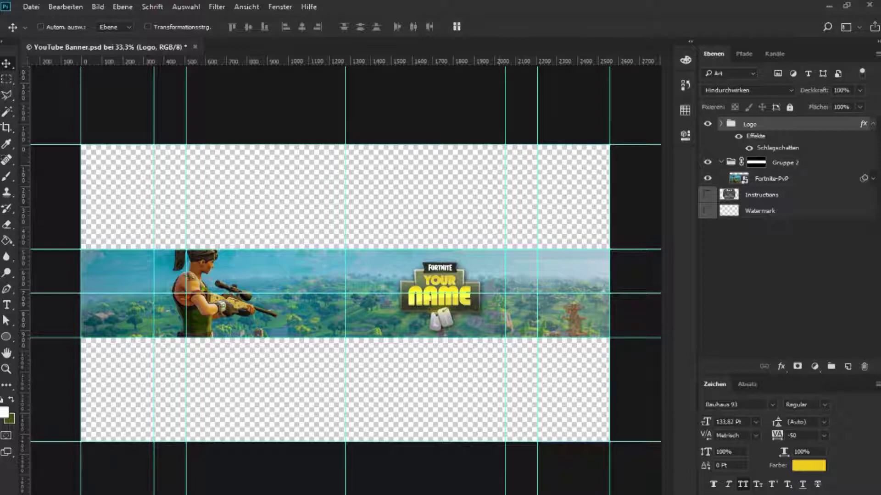
left_click(793, 271)
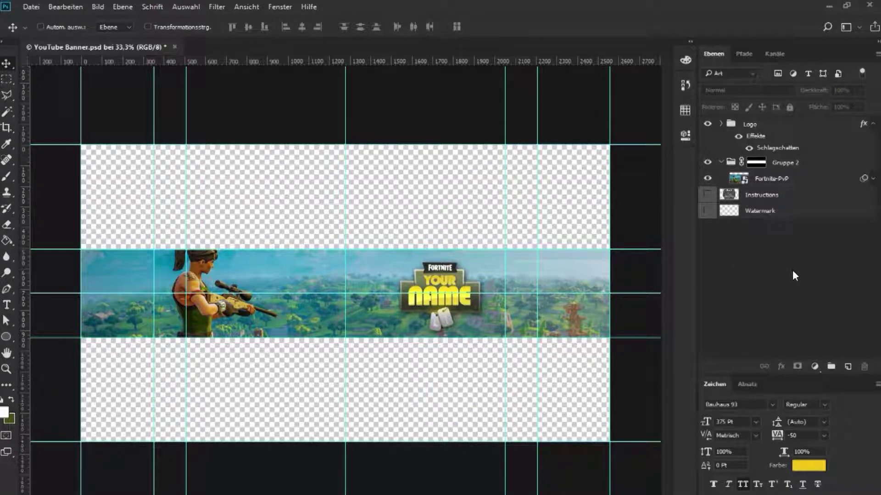
- Screen the smoke onto the banner's right side and add a horizontally flipped copy at lower left
left_click(736, 90)
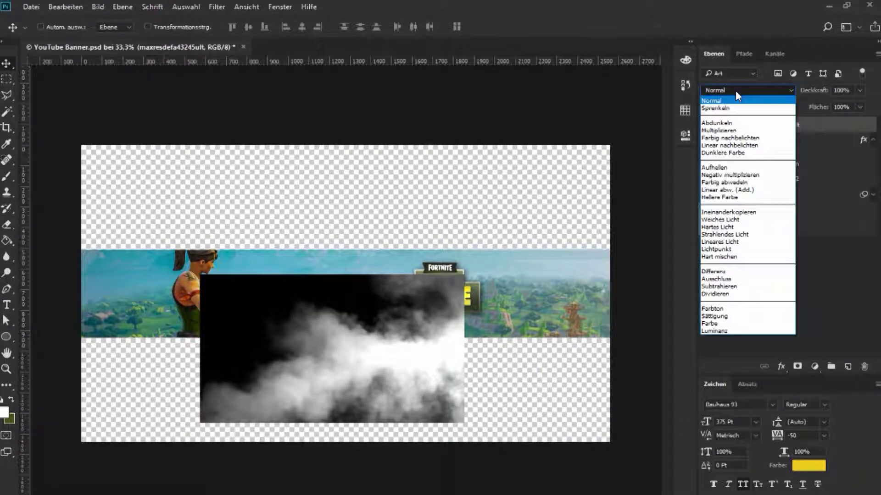
left_click(729, 172)
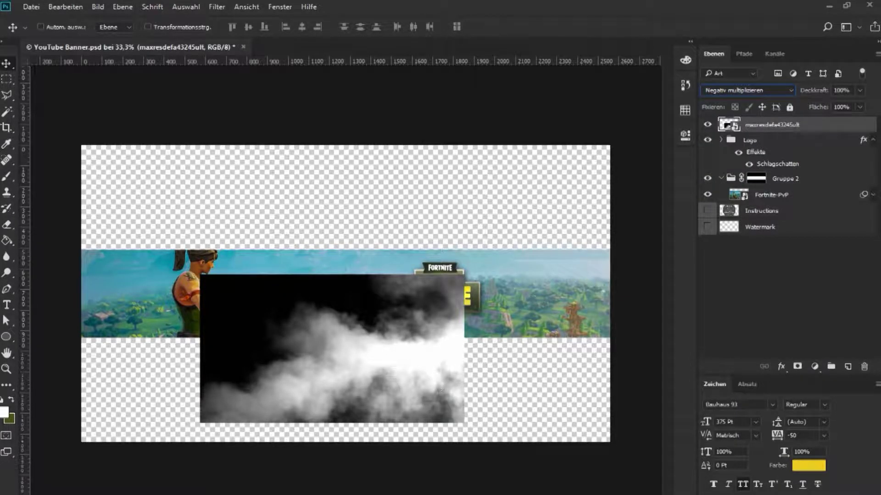
mouse_move(441, 389)
left_mouse_down()
mouse_move(541, 359)
mouse_move(569, 362)
left_mouse_up()
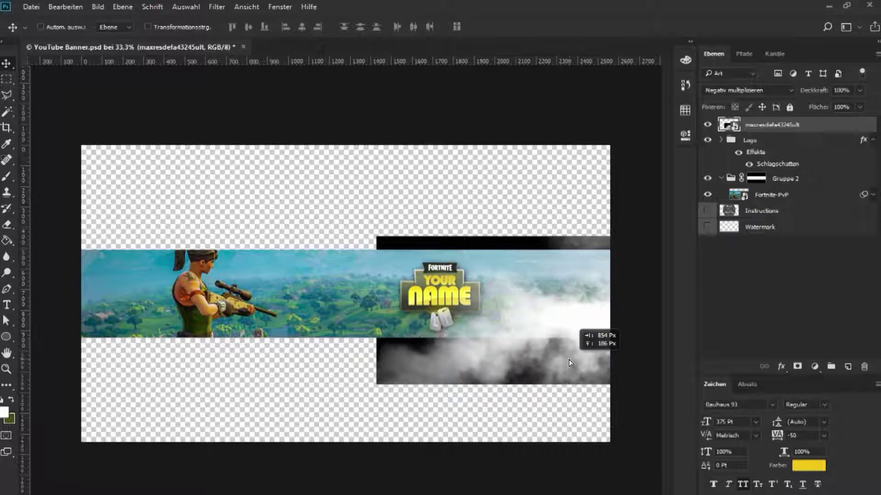
key("ctrl+j")
left_click(66, 7)
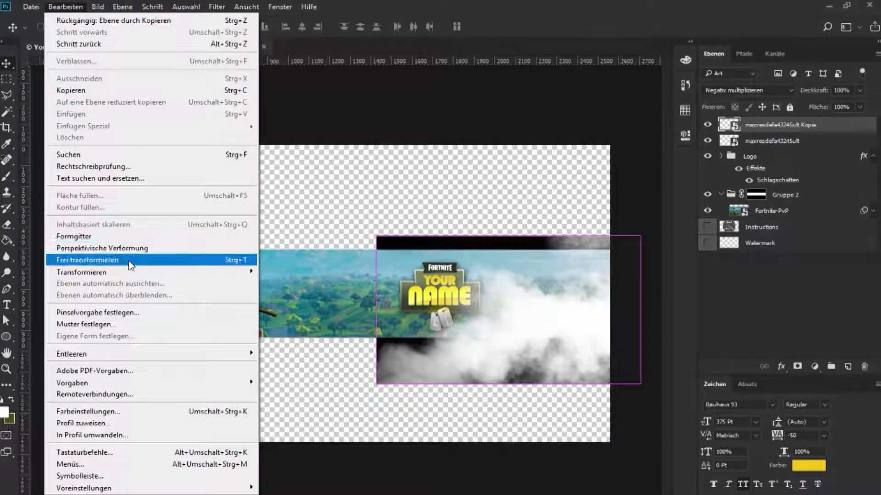
mouse_move(81, 271)
left_click(330, 404)
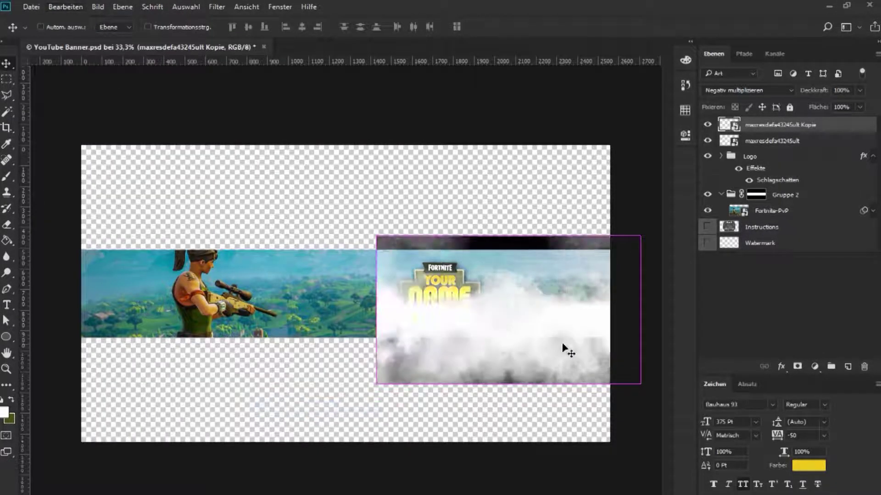
mouse_move(567, 351)
left_mouse_down()
mouse_move(174, 371)
mouse_move(163, 380)
left_mouse_up()
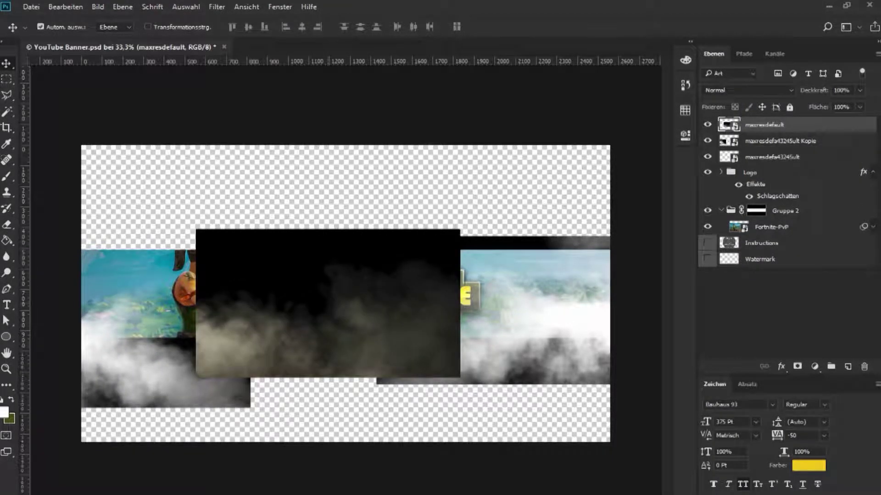
- Enlarge the new smoke image to about 142%, set it to Screen, and move it lower
left_click_drag(463, 227, 521, 202)
key("Return")
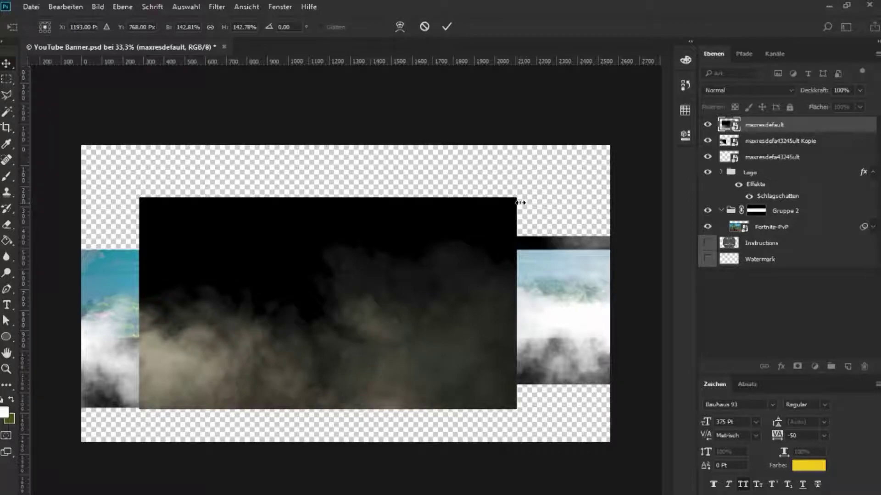
left_click(739, 90)
left_click(730, 174)
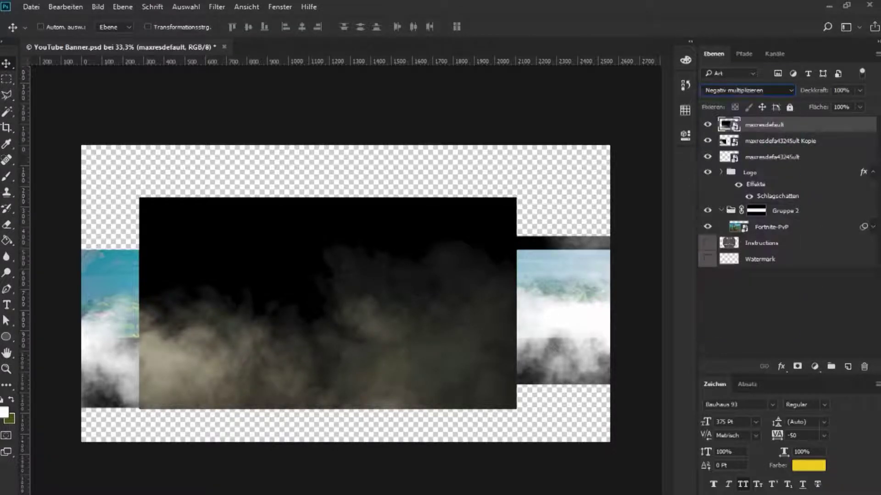
mouse_move(346, 317)
left_mouse_down()
mouse_move(386, 394)
mouse_move(285, 395)
left_mouse_up()
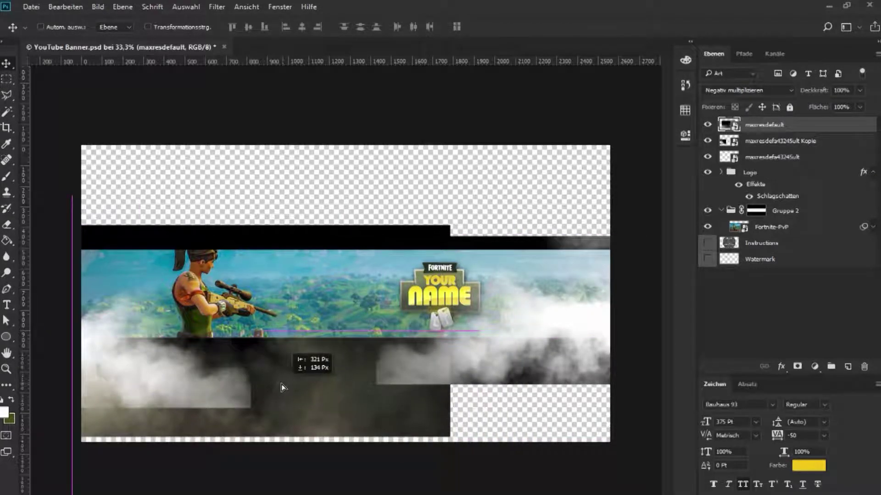
left_click_drag(284, 395, 282, 393)
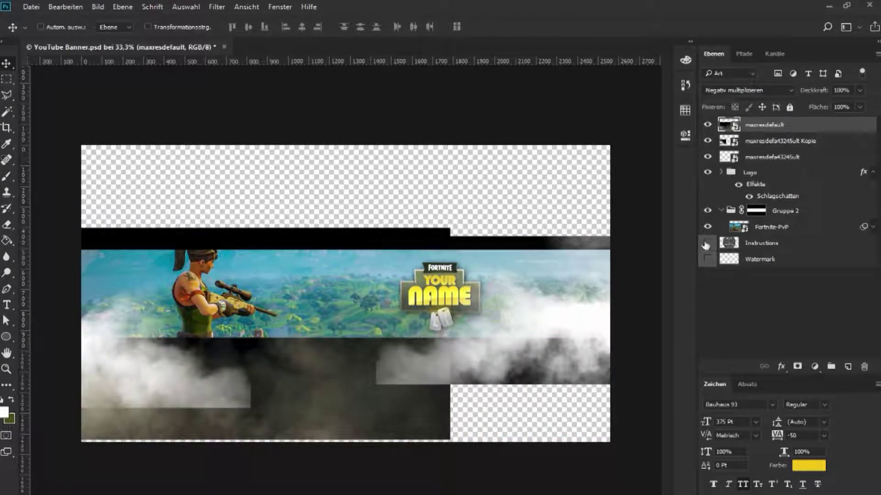
- Mask the new smoke and paint black with a 900 px brush around the logo
left_click(798, 366)
key("d")
key("b")
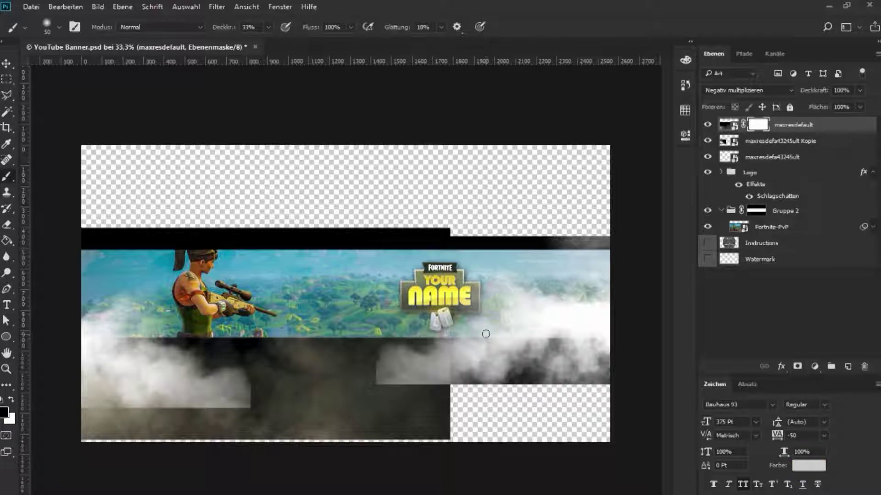
key("bracketright")
key("bracketright")
key("bracketright")
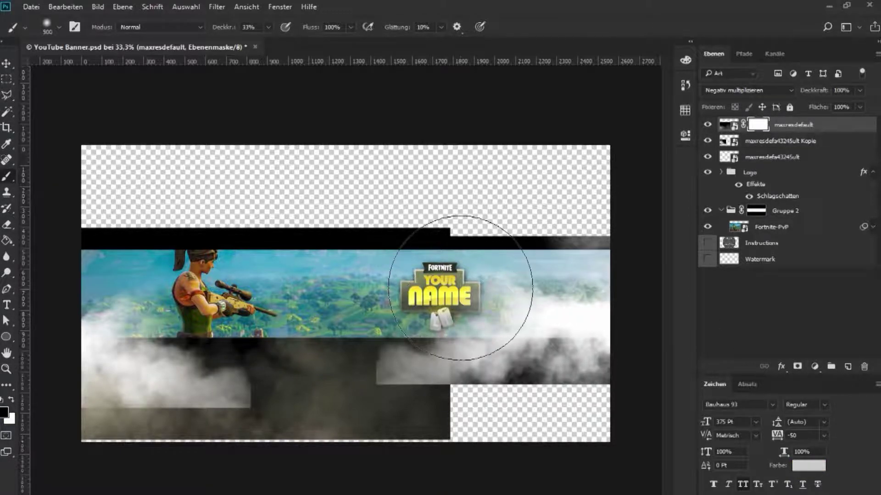
left_click_drag(463, 275, 468, 285)
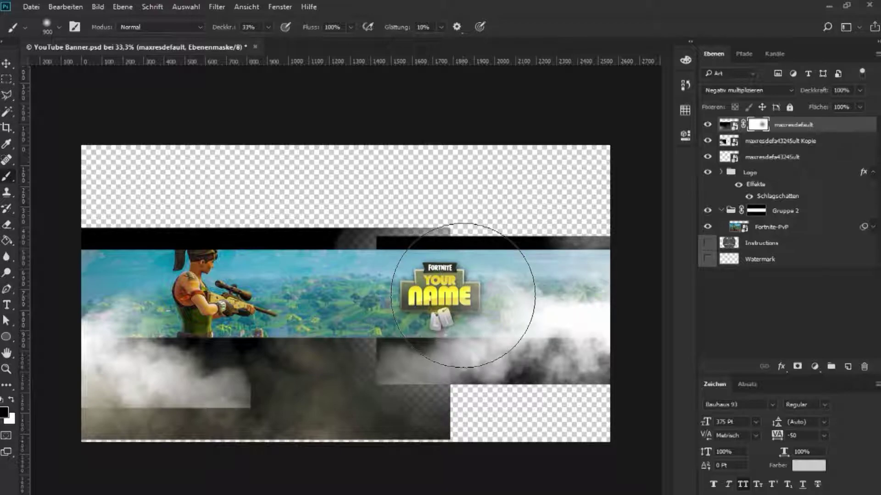
- Group the three smoke layers as Gruppe 3 inside Gruppe 2 above Fortnite-PvP
left_click(7, 63)
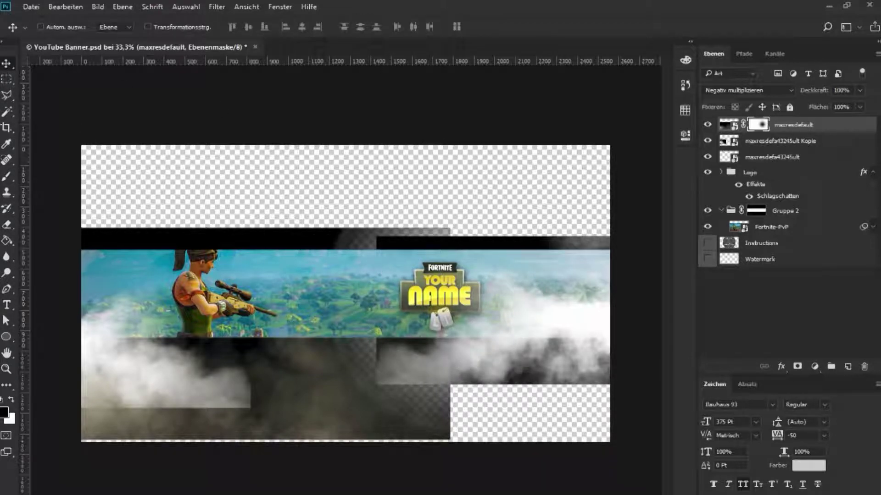
left_click(772, 157, "shift")
key("ctrl+g")
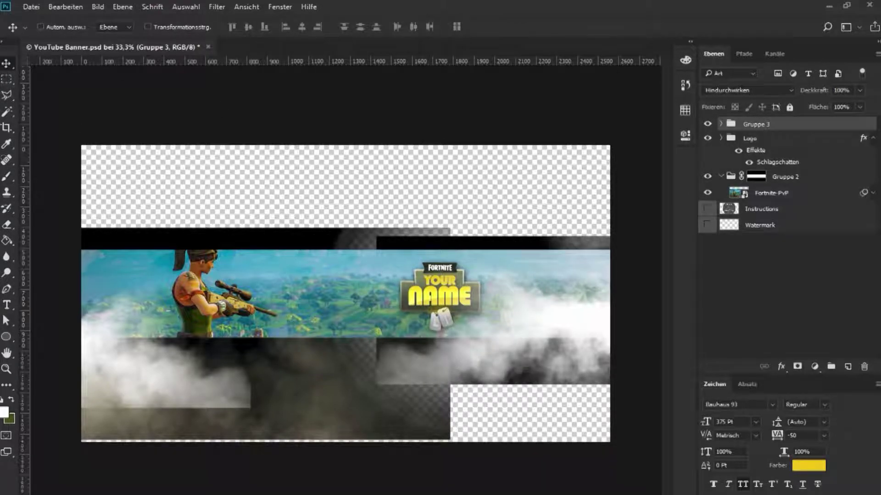
left_click_drag(756, 124, 764, 182)
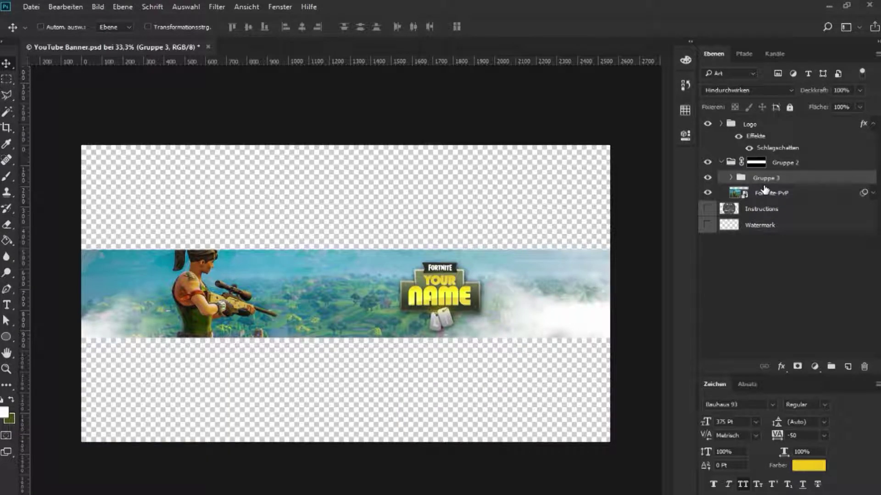
left_click(731, 178)
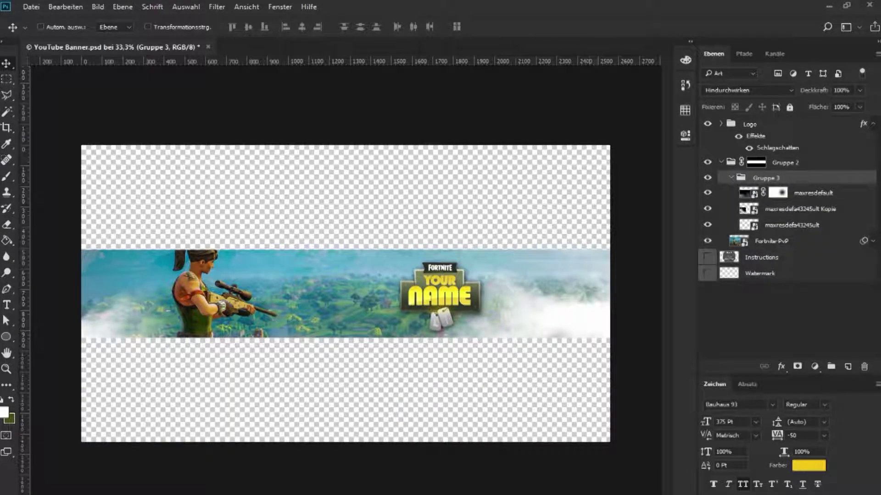
- Set the maxresdefa43245ult smoke layer to 85% opacity and nudge it slightly
left_click(769, 229)
left_click_drag(570, 333, 571, 331)
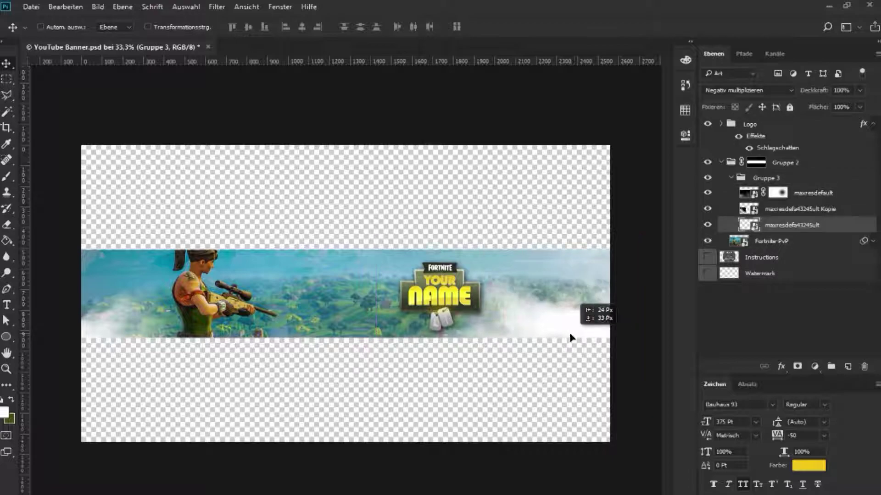
key("7")
key("5")
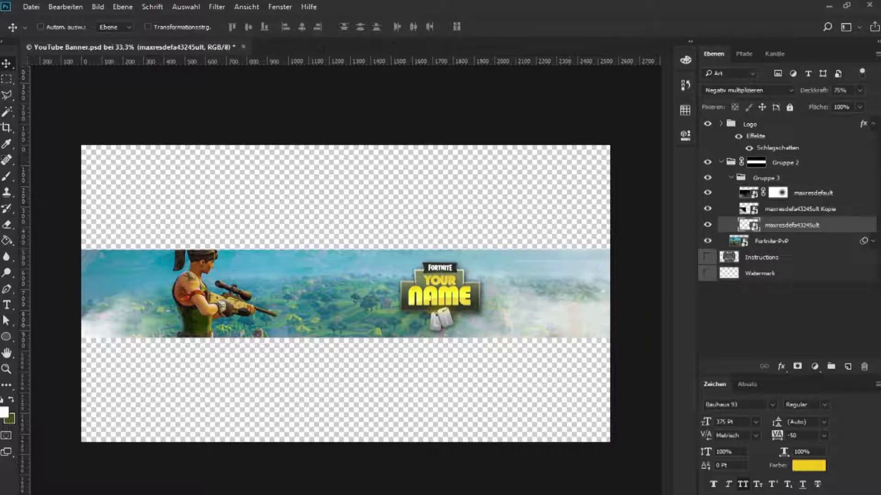
key("8")
key("5")
left_click_drag(573, 326, 583, 321)
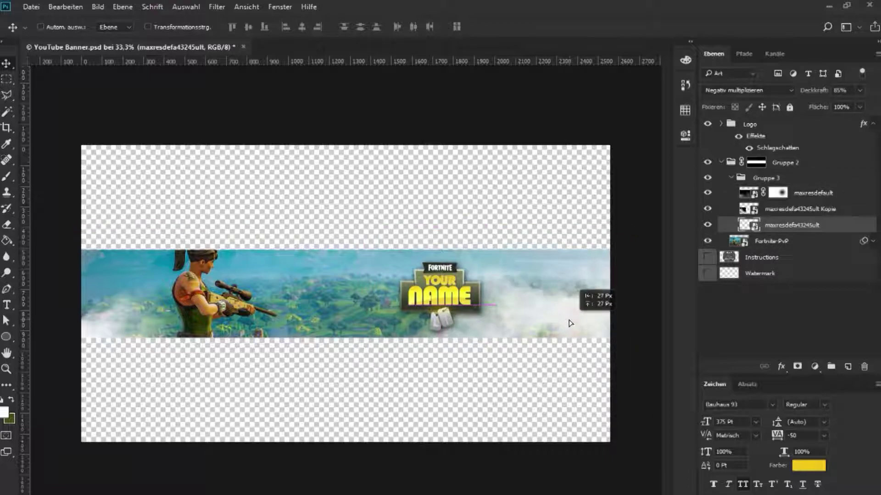
left_click(768, 299)
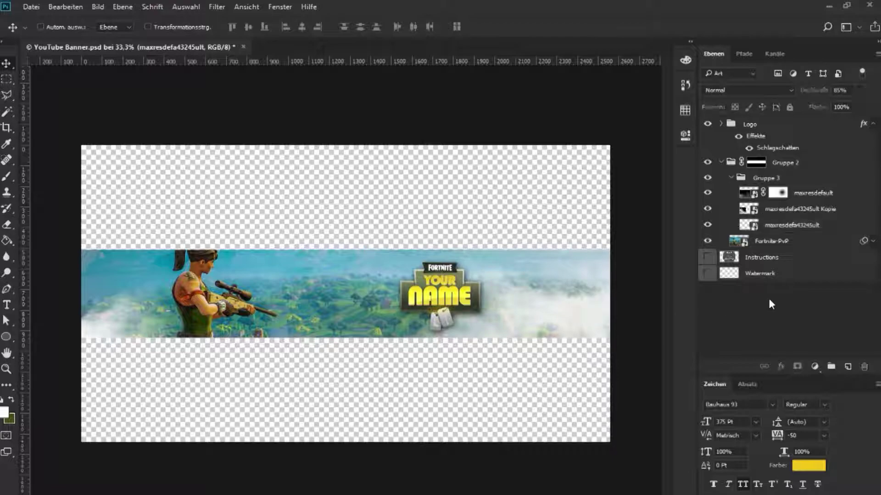
- Add a Color Lookup layer with a Fuji F125 LUT at 25% opacity
left_click(810, 366)
left_click(799, 282)
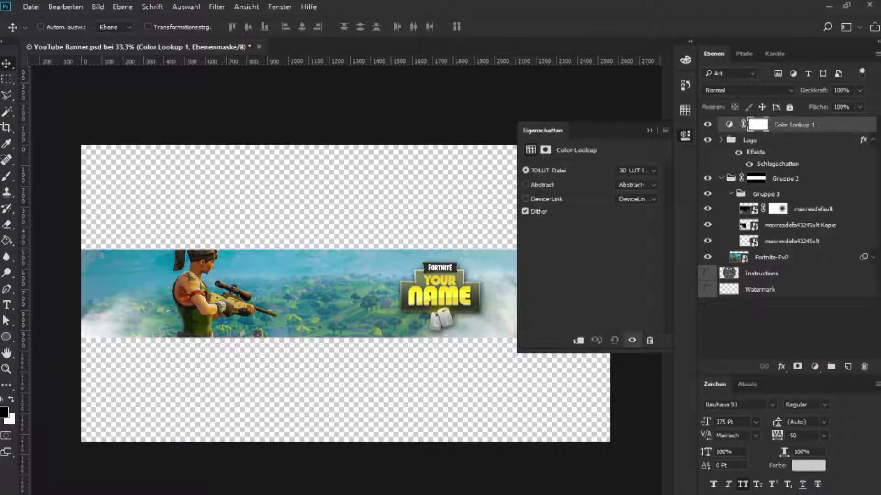
left_click(635, 171)
key("Down")
key("Down")
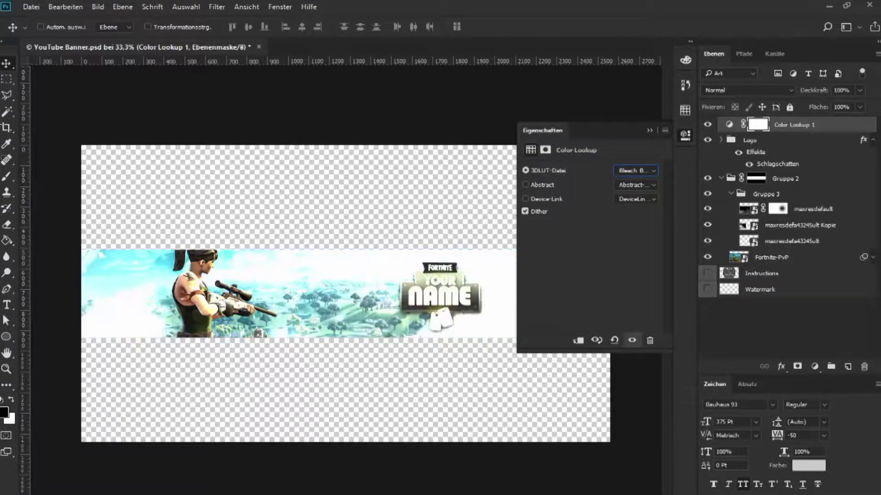
key("Down")
key("Down")
key("Down")
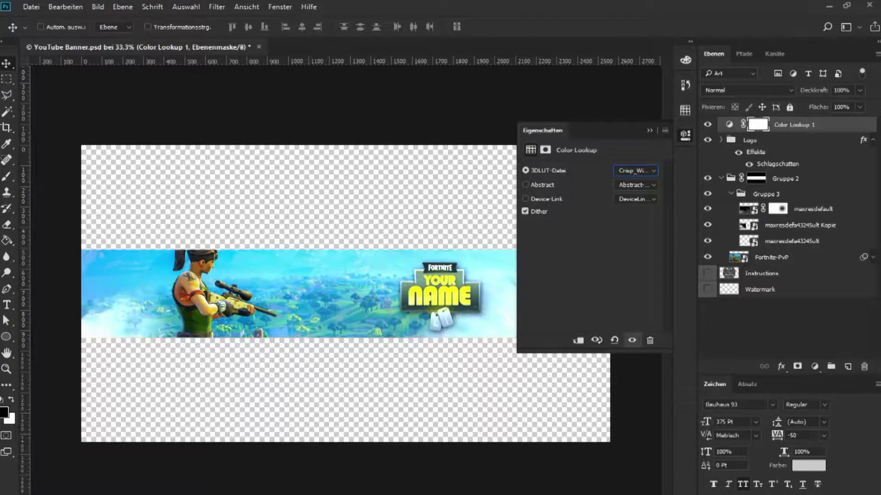
key("Down")
key("Down")
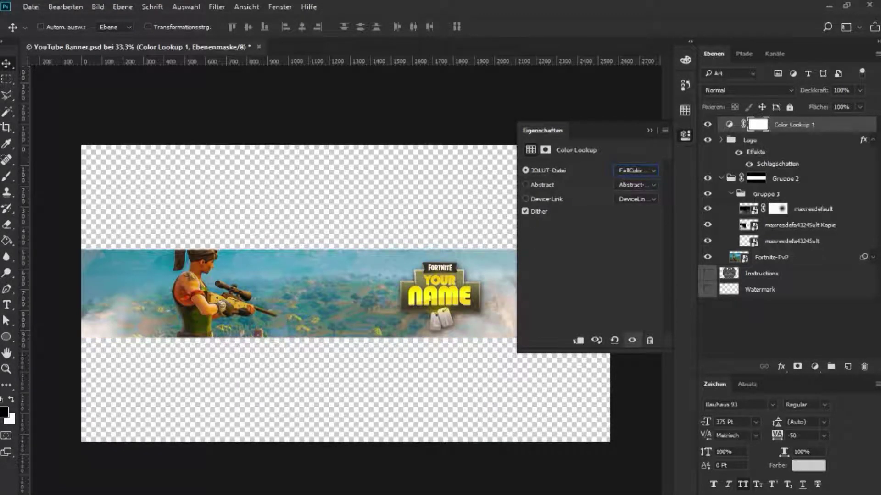
key("Down")
key("Down")
key("Down")
key("Down")
key("Down")
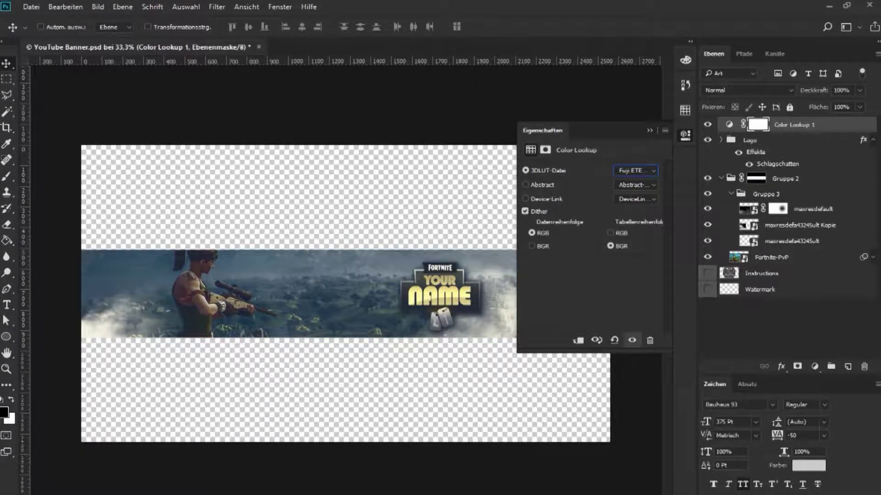
key("Down")
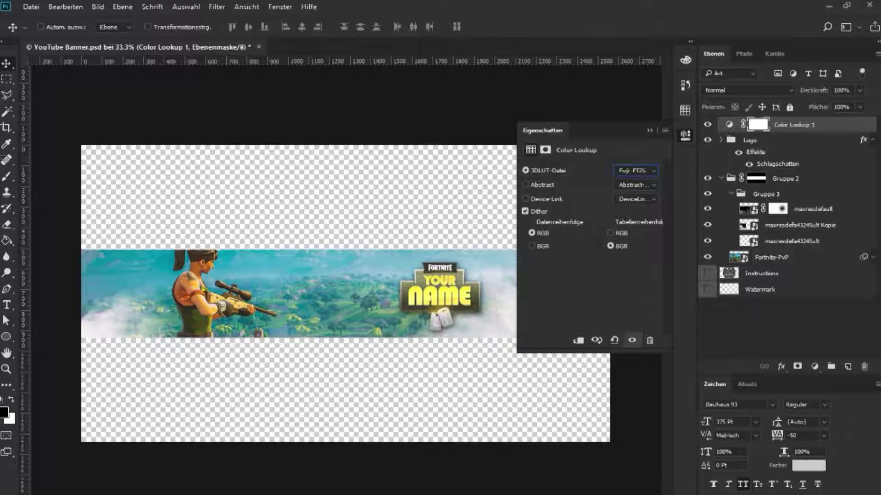
key("Down")
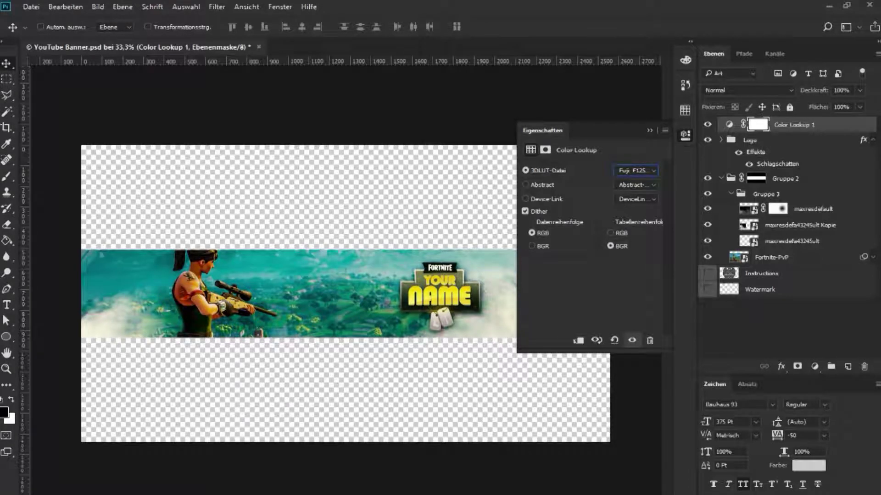
left_click(767, 133)
left_click(729, 125)
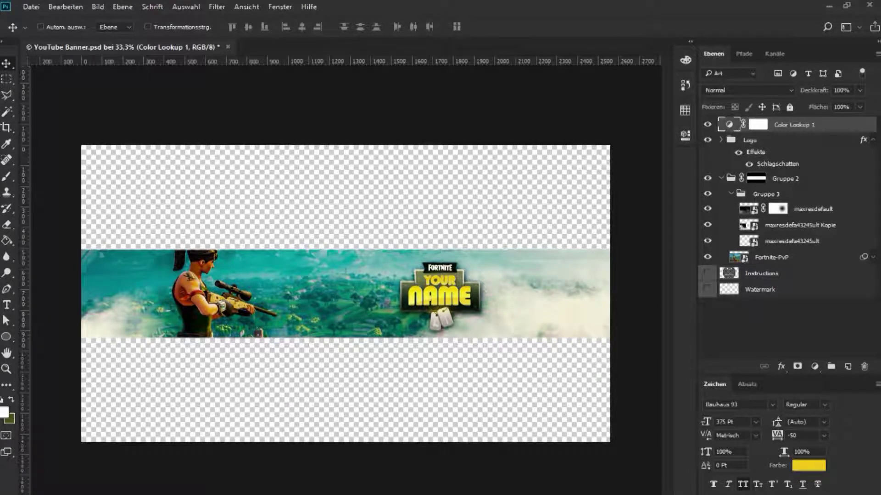
key("2")
key("5")
- Add a second Color Lookup with HorrorBlue.3DL at 25% opacity
left_click(814, 366)
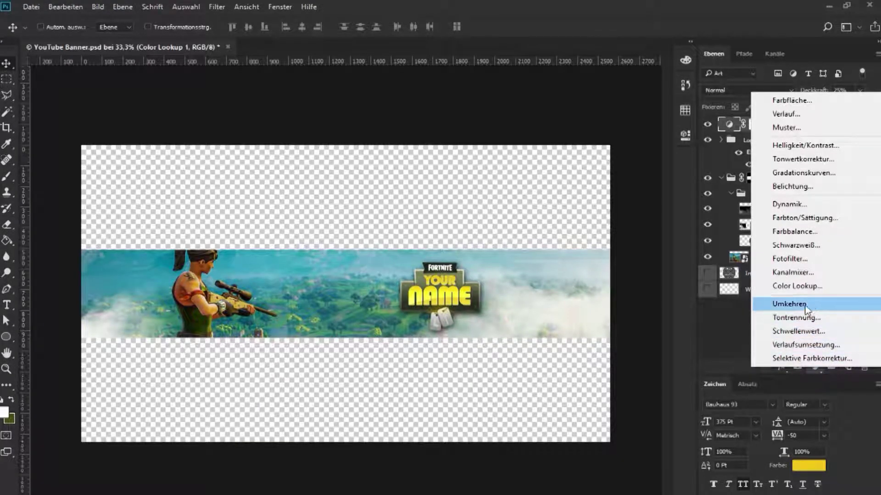
left_click(814, 285)
left_click(635, 170)
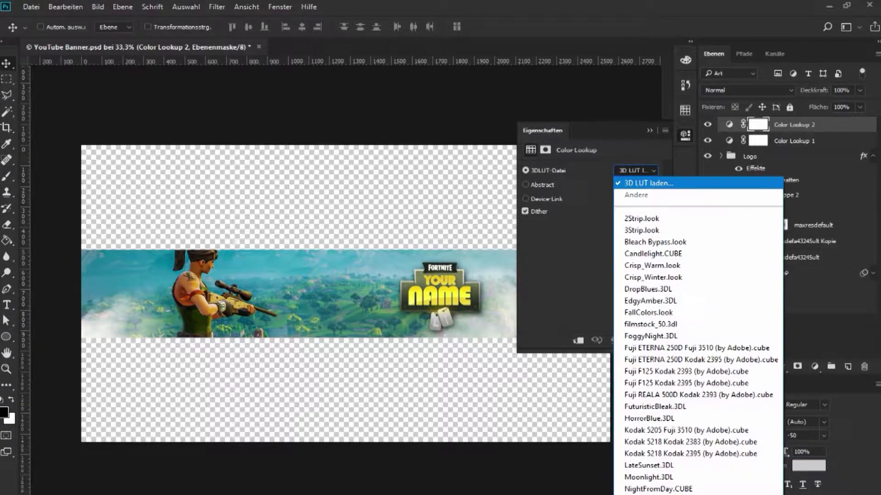
left_click(651, 419)
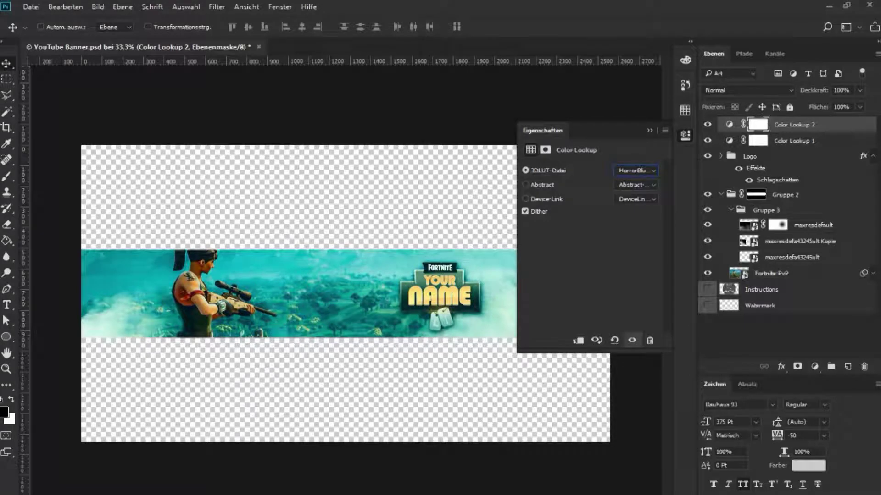
left_click(814, 366)
left_click(783, 339)
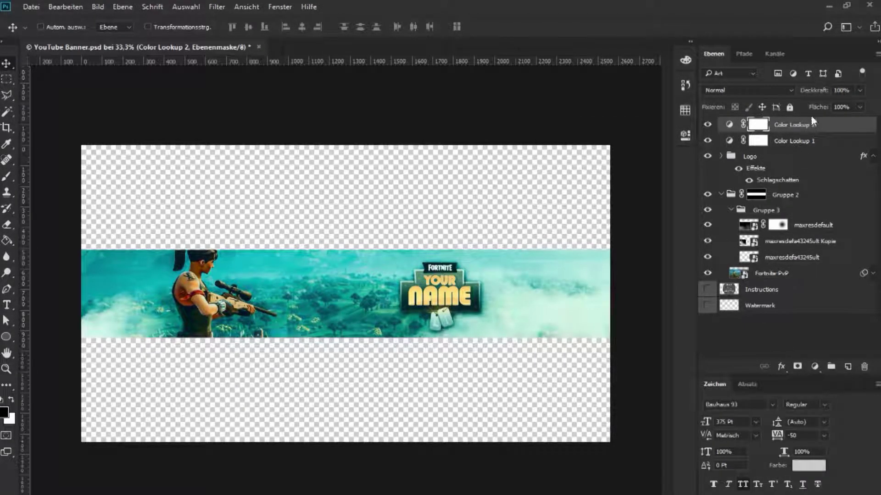
left_click(811, 126)
key("2")
key("5")
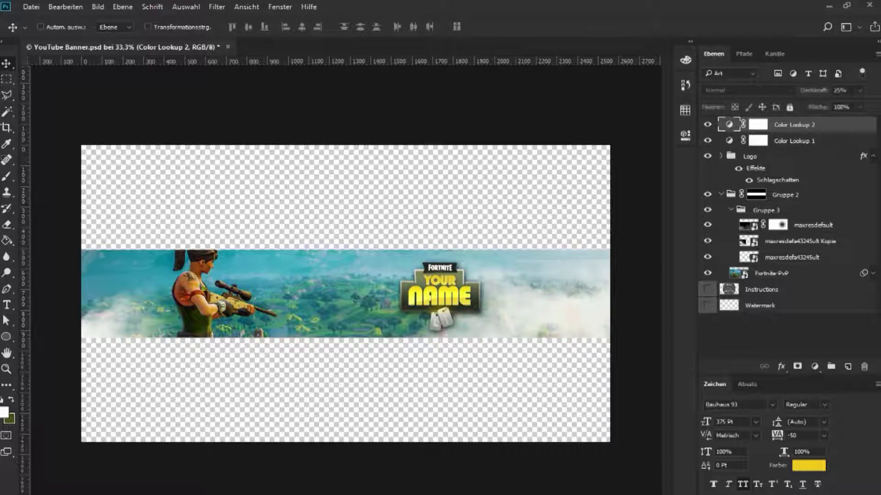
- Add a Color Lookup layer using Moonlight.3DL at 2% opacity
left_click(815, 364)
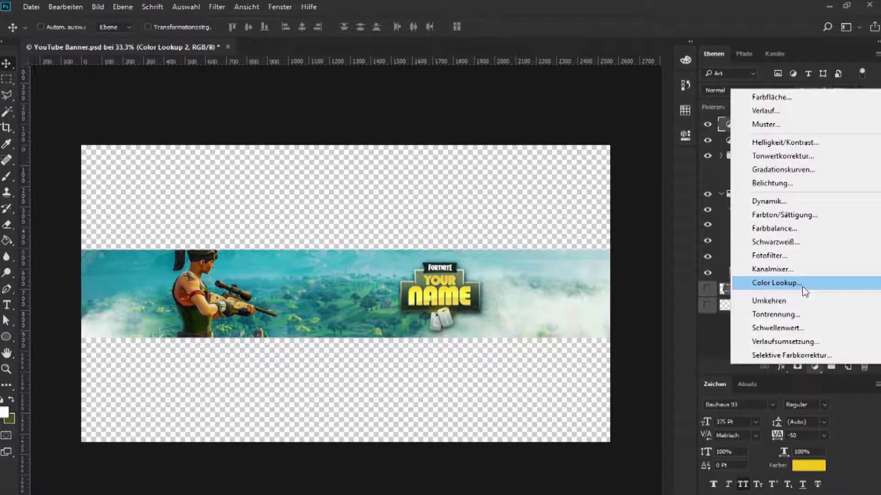
left_click(685, 134)
left_click(637, 171)
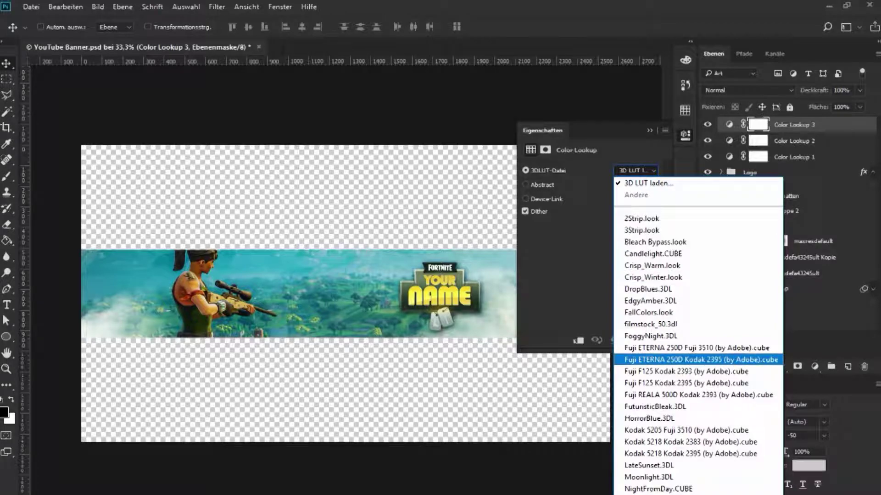
left_click(648, 477)
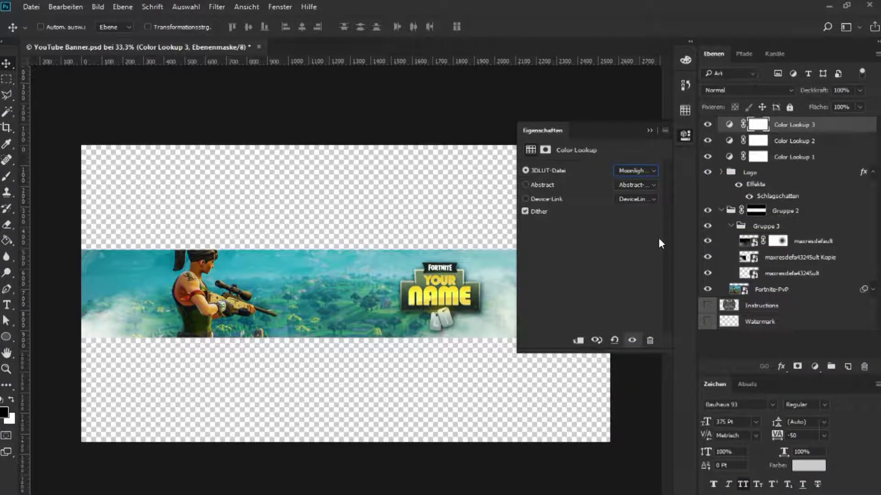
left_click(744, 350)
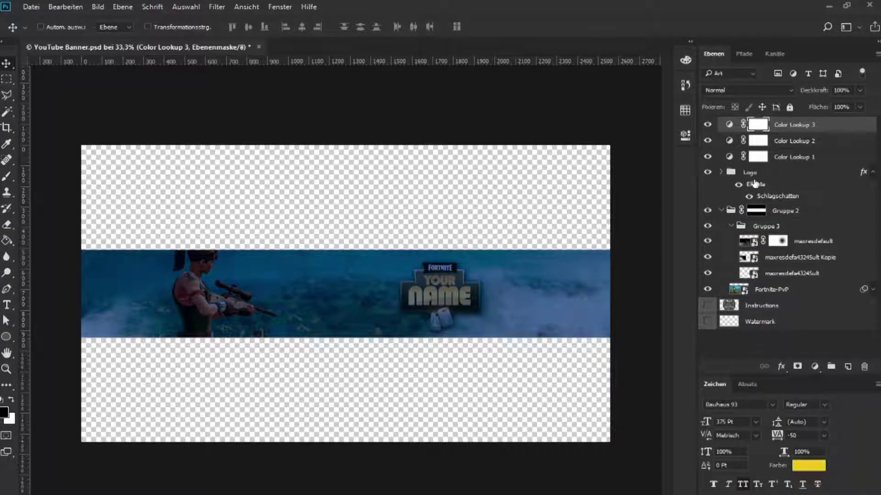
left_click(779, 124)
key("0")
key("5")
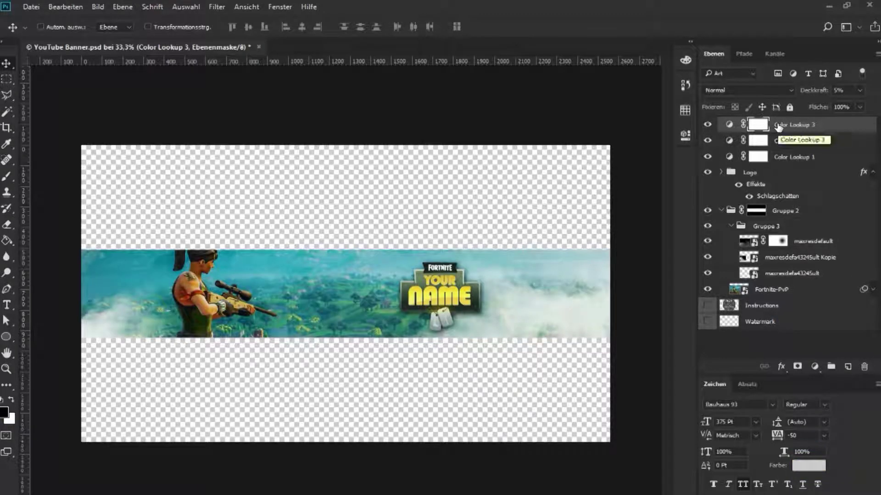
key("1")
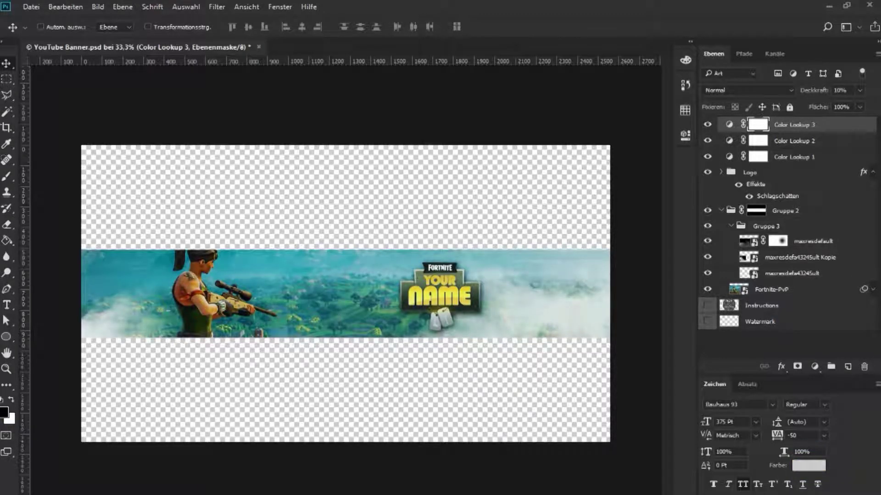
key("0")
key("2")
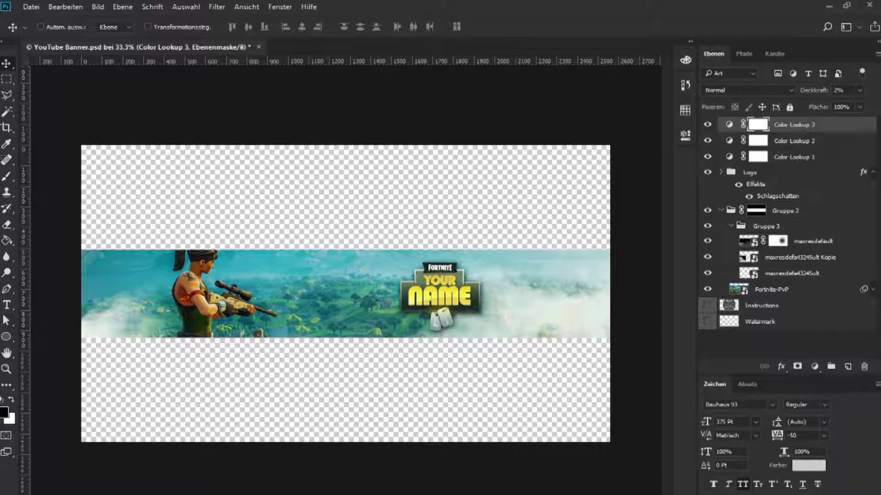
- Add a Vibrance adjustment layer with vibrance slightly increased
left_click(814, 366)
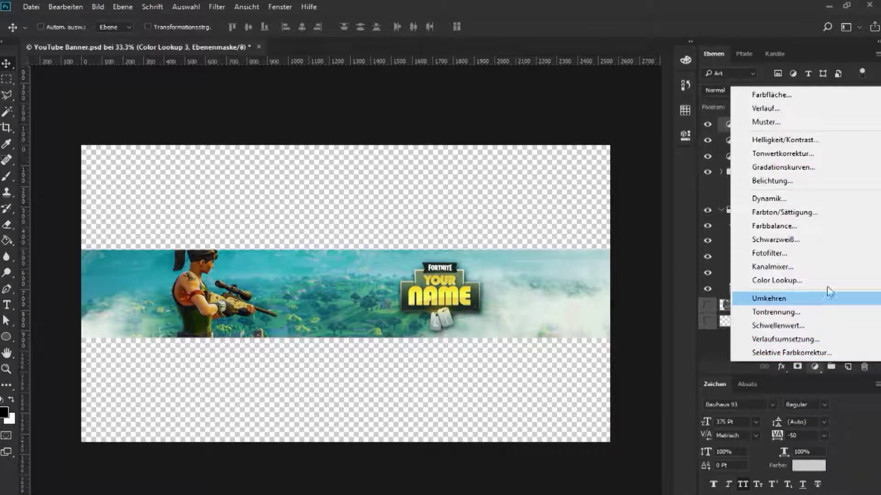
left_click(799, 199)
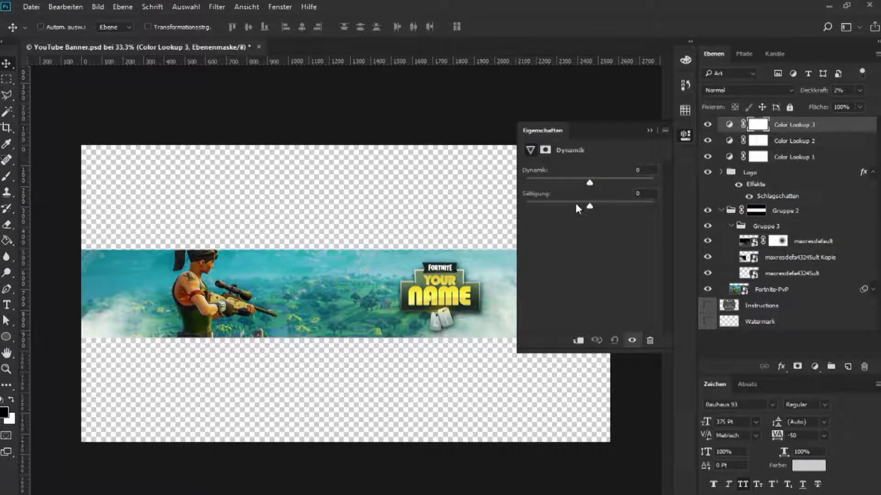
left_click_drag(589, 183, 598, 183)
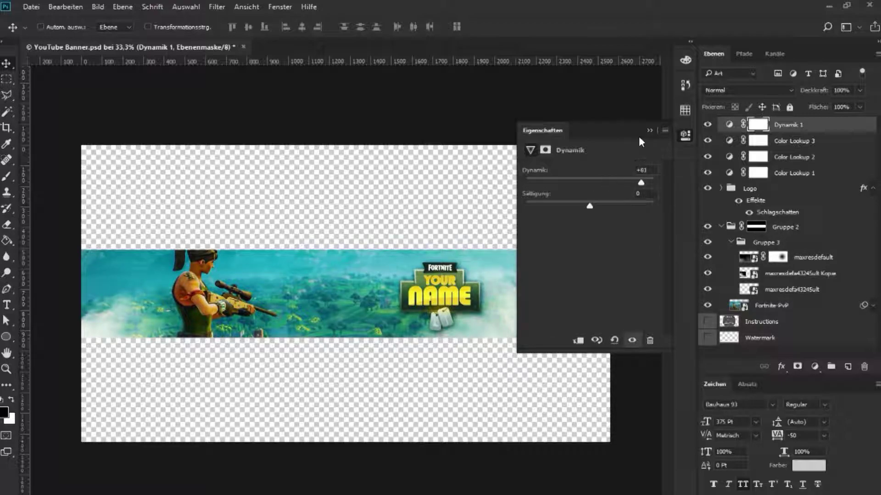
left_click(685, 134)
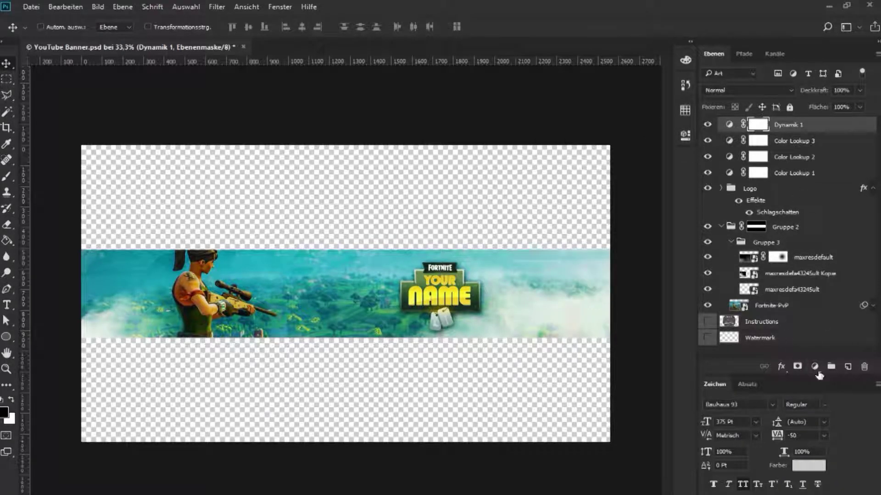
- Add a Brightness/Contrast layer with brightness raised slightly to 7
left_click(815, 366)
left_click(685, 134)
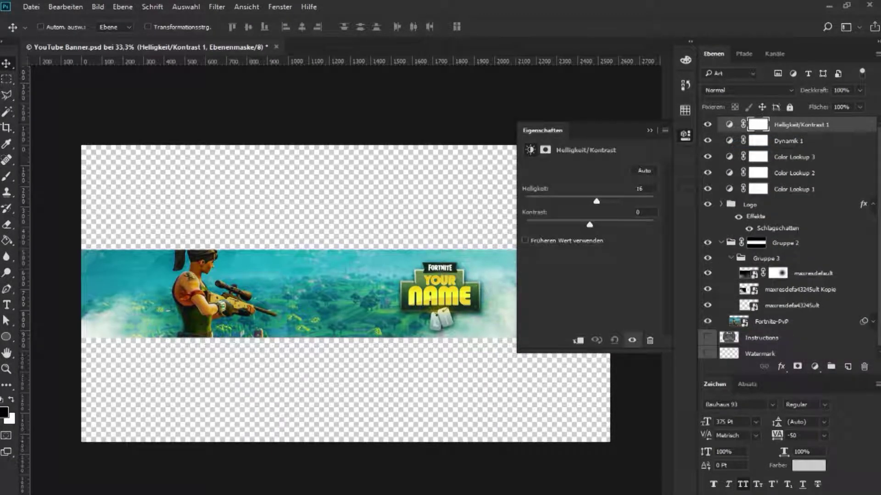
left_click_drag(597, 200, 597, 201)
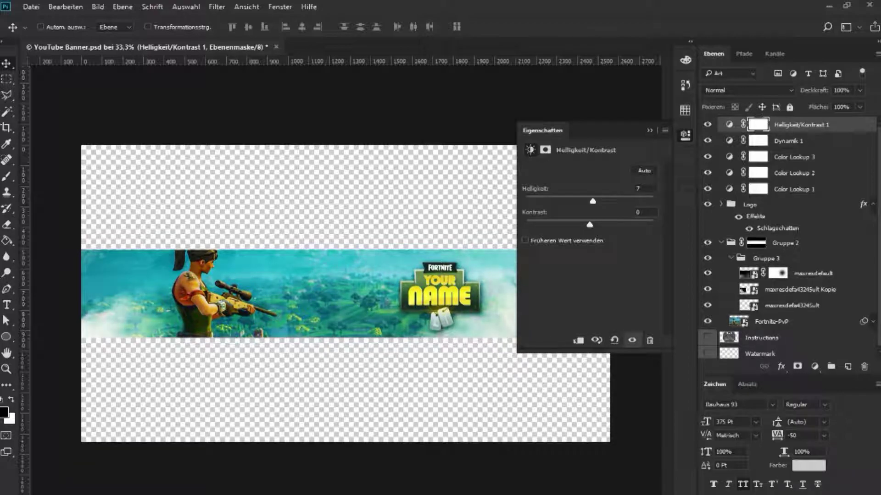
left_click(685, 135)
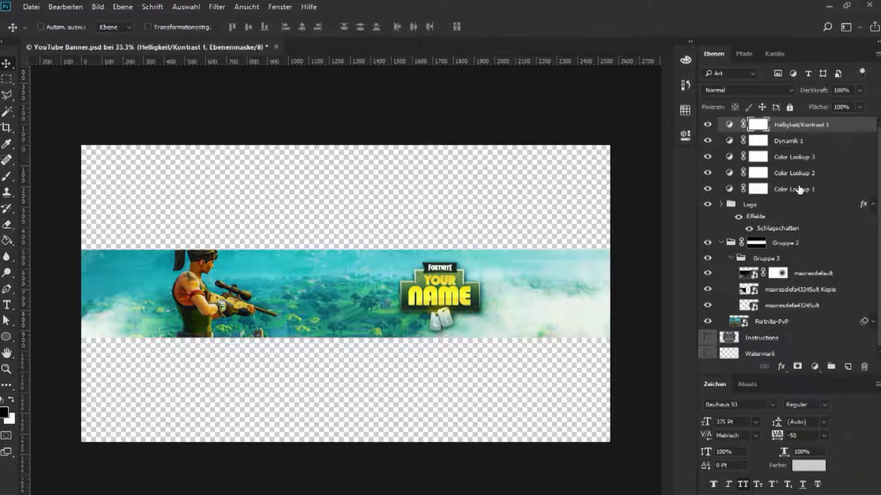
- Group the five adjustment layers as 'cc' and move the group below Logo
left_click(799, 190, "shift")
key("ctrl+g")
double_click(773, 124)
type("cc")
key("Return")
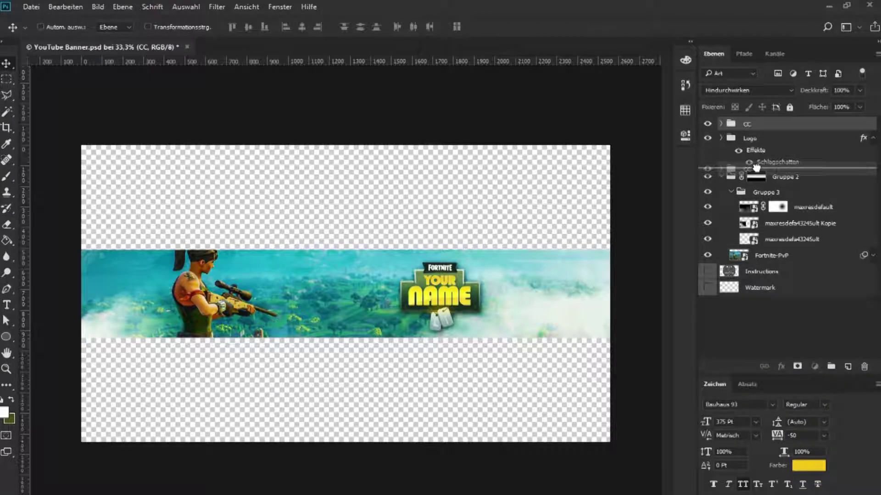
mouse_move(750, 124)
left_mouse_down()
mouse_move(757, 173)
mouse_move(773, 120)
left_mouse_up()
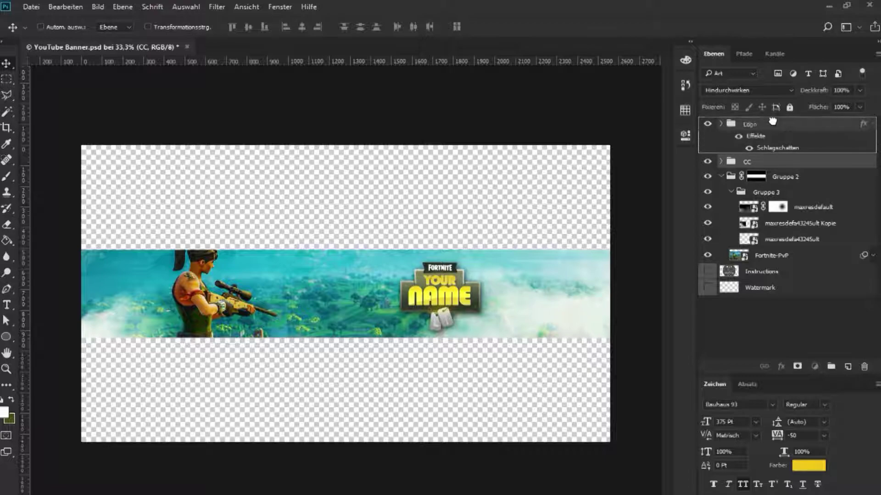
- Create a banner text layer reading 'REGULAR UPLOADS ON'
left_click(738, 321)
left_click(7, 304)
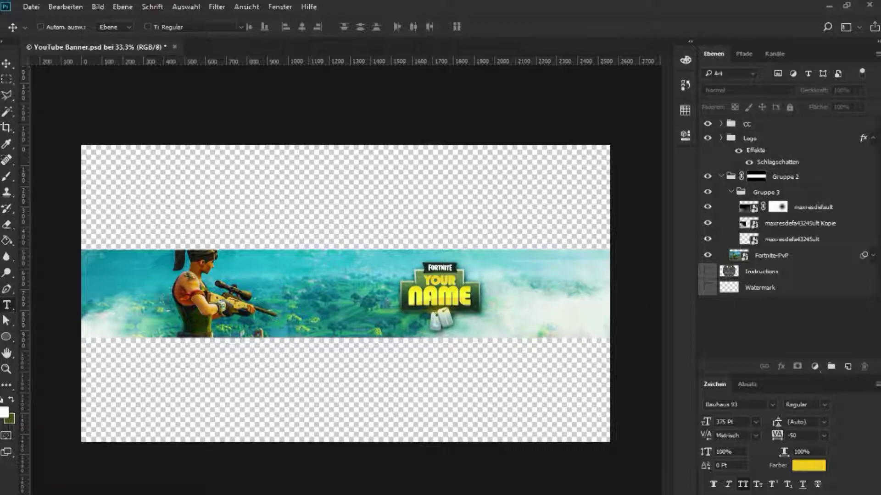
left_click(307, 283)
type("REGU")
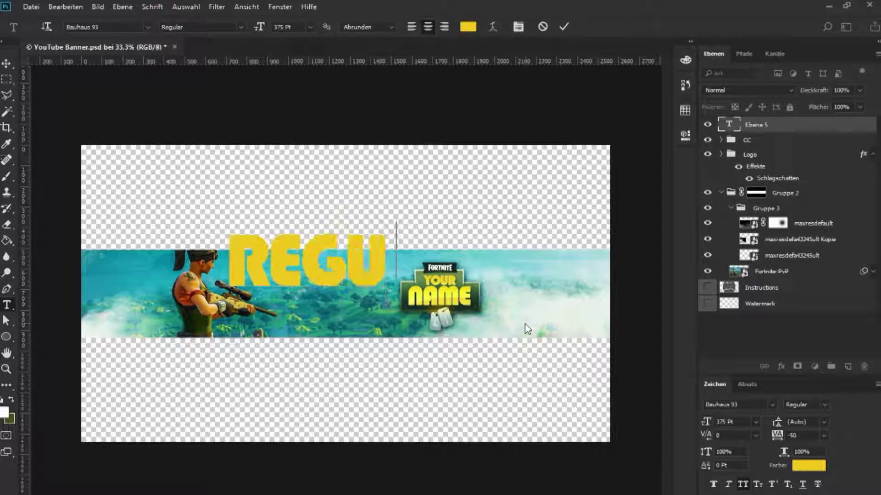
type("LAR UP")
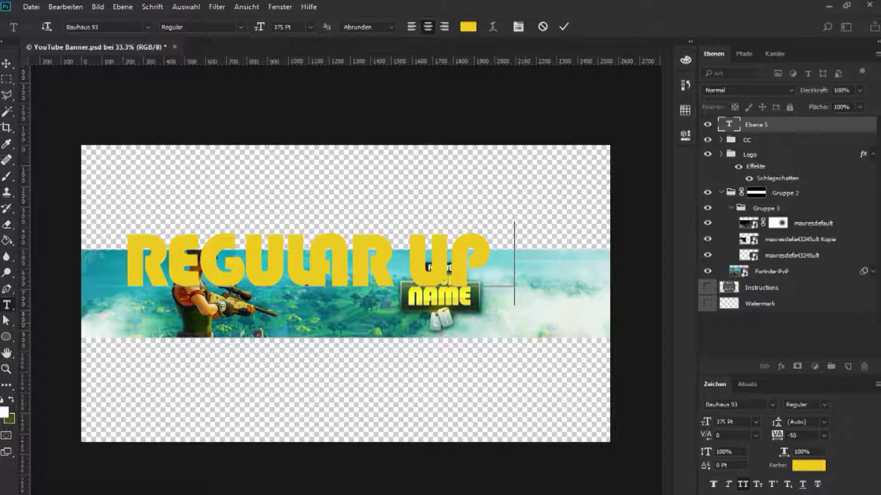
type("OADS")
key("Left")
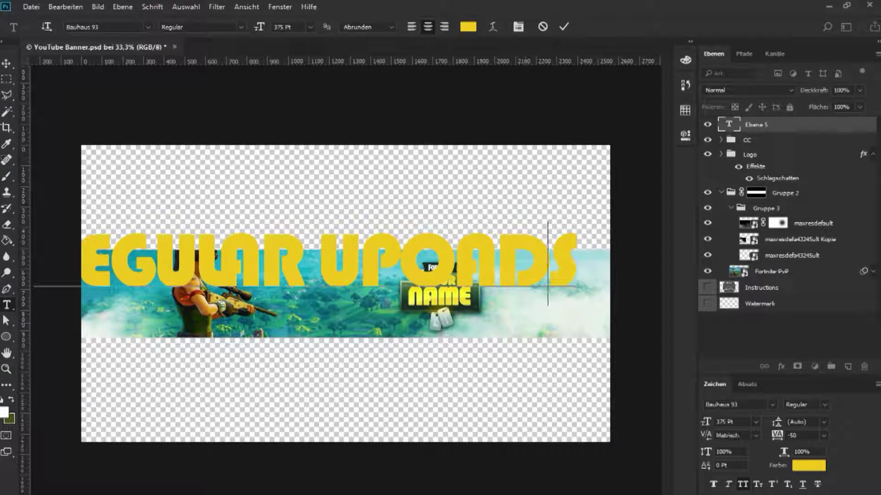
key("Left")
key("Left")
key("Left")
type("L")
key("End")
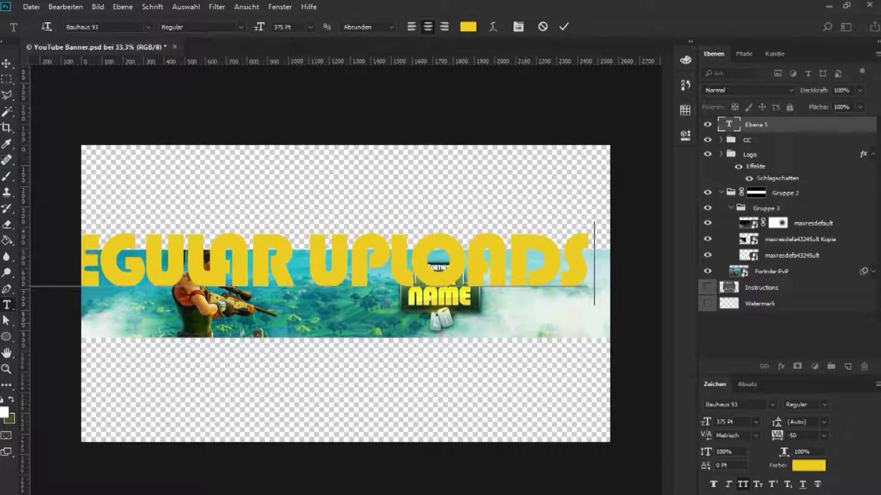
type("ON")
- Add a second text line reading 'MON & TUE'
key("Return")
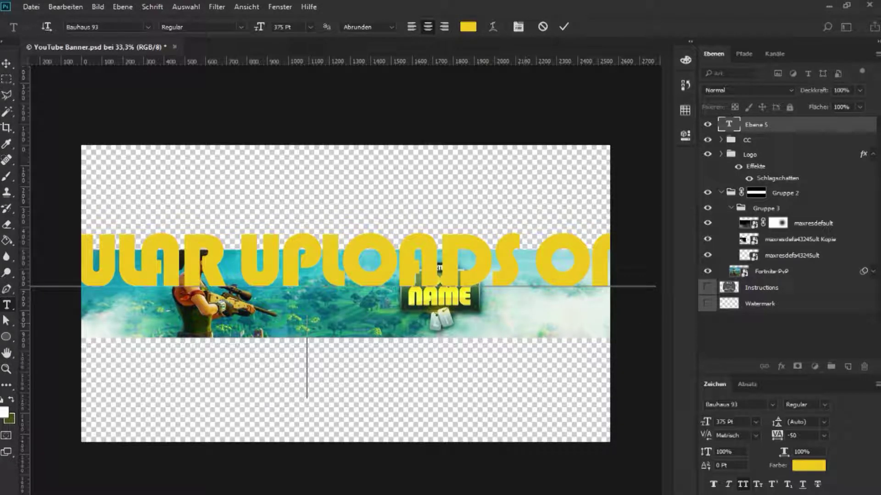
type("MONDAY")
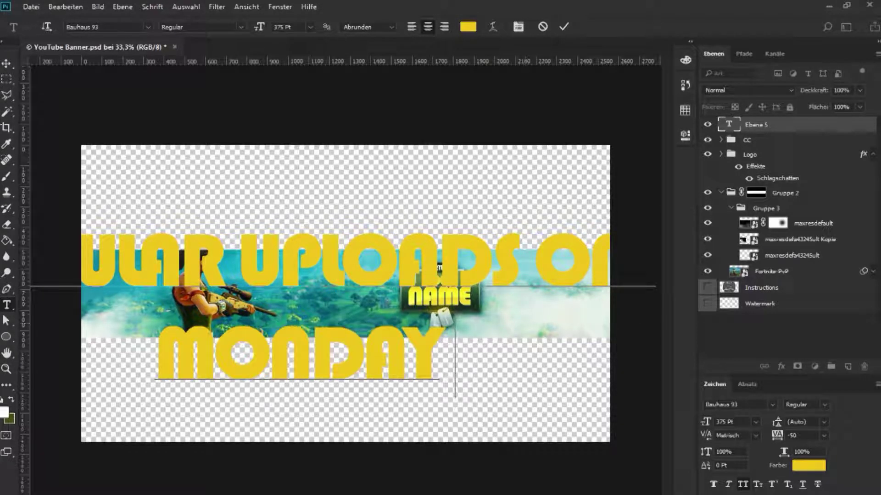
type(" &")
key("shift+Home")
key("Right")
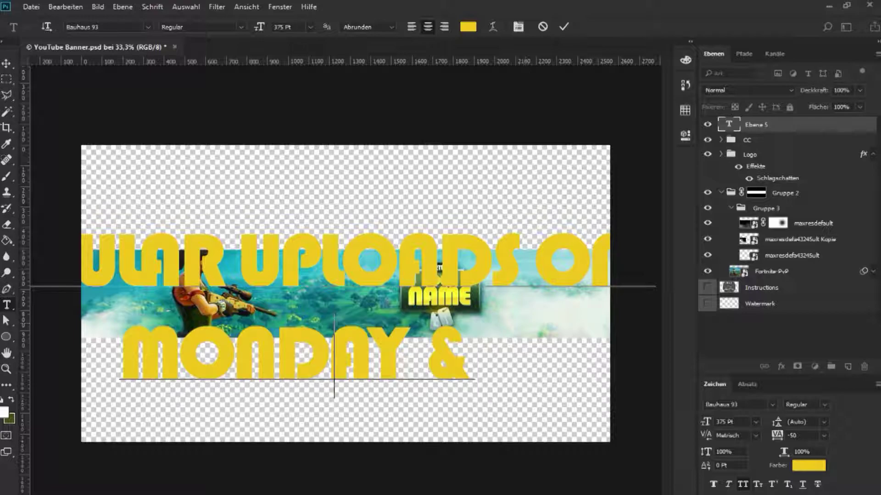
key("BackSpace")
key("BackSpace")
key("BackSpace")
type("& TUE")
- Set all the schedule text in Bebas Neue at 50 Pt
key("ctrl+a")
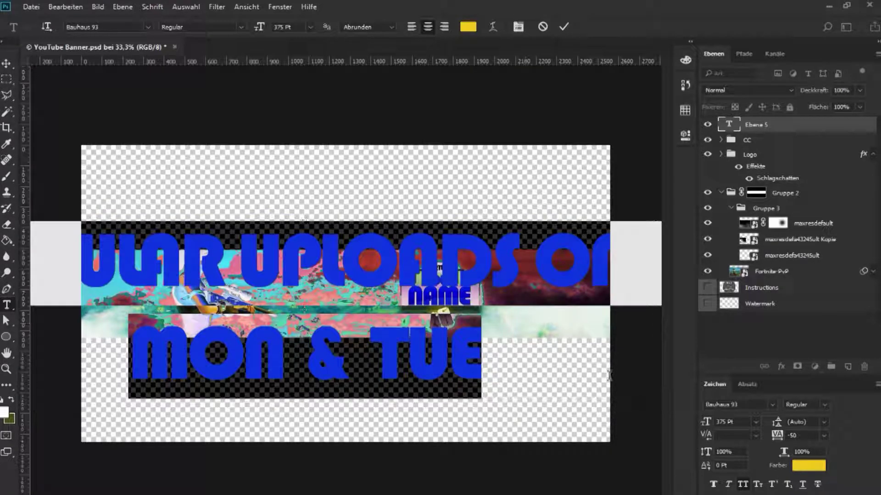
type("Ca")
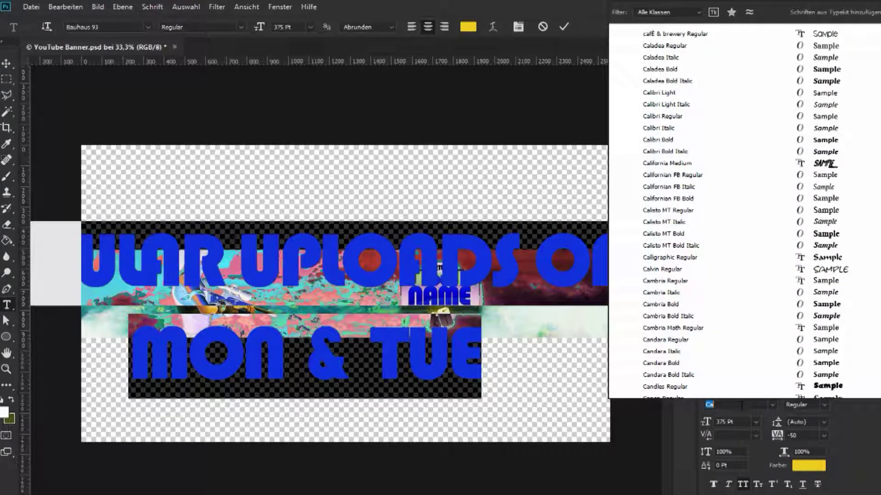
key("BackSpace")
type("be")
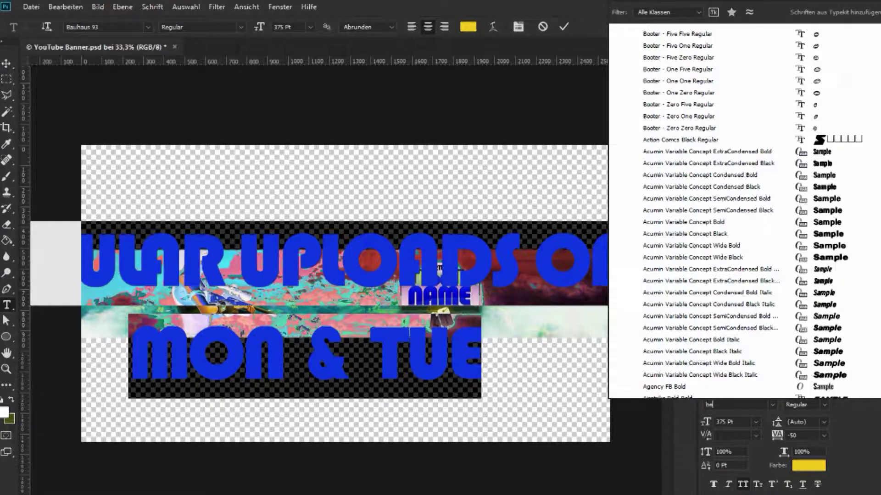
type("beas")
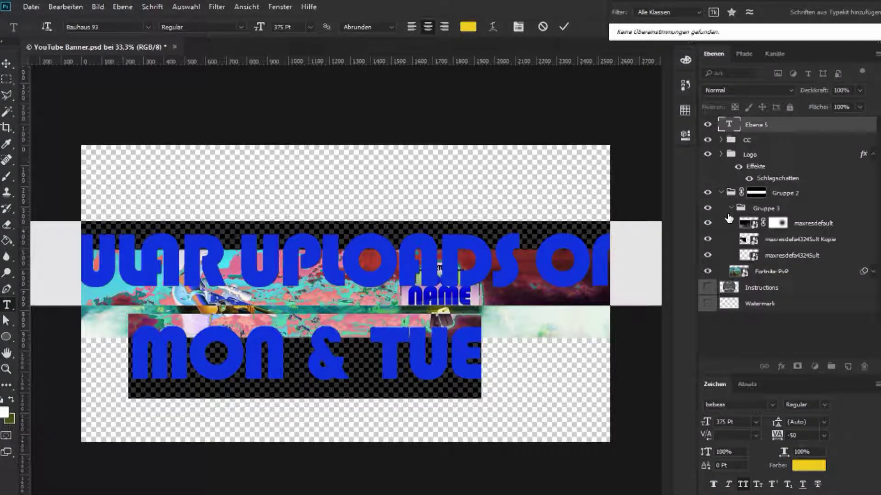
key("BackSpace")
type("as")
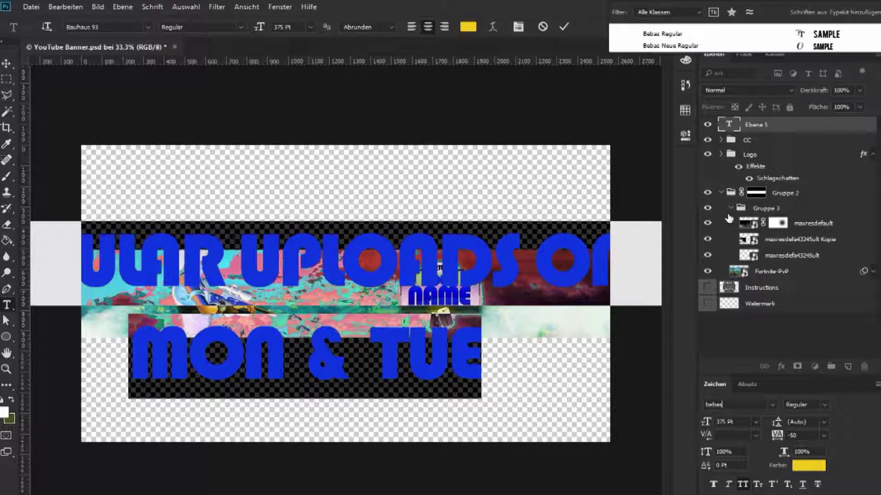
left_click(668, 47)
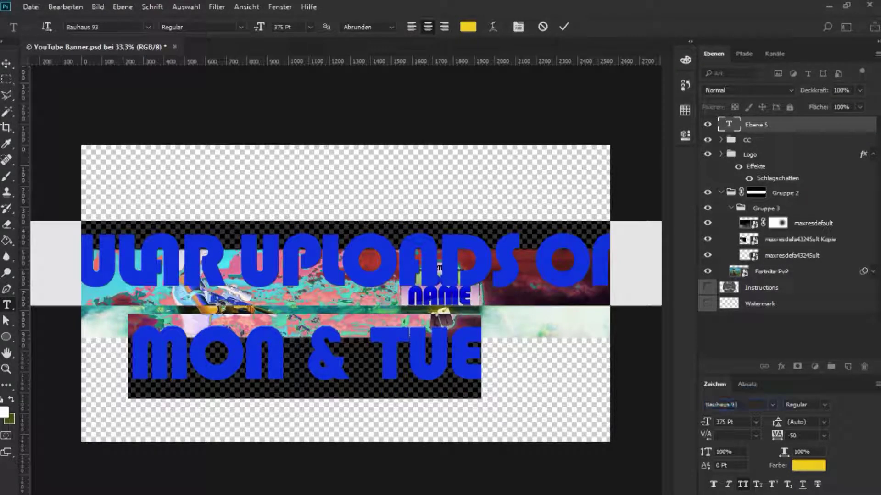
type("50")
key("Return")
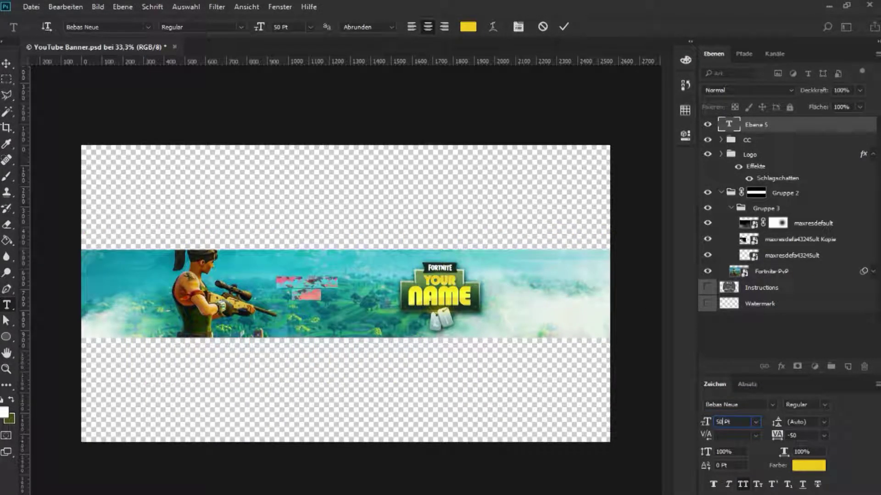
- Set the text colour to white (ffffff) and letter spacing to 0
left_click(808, 467)
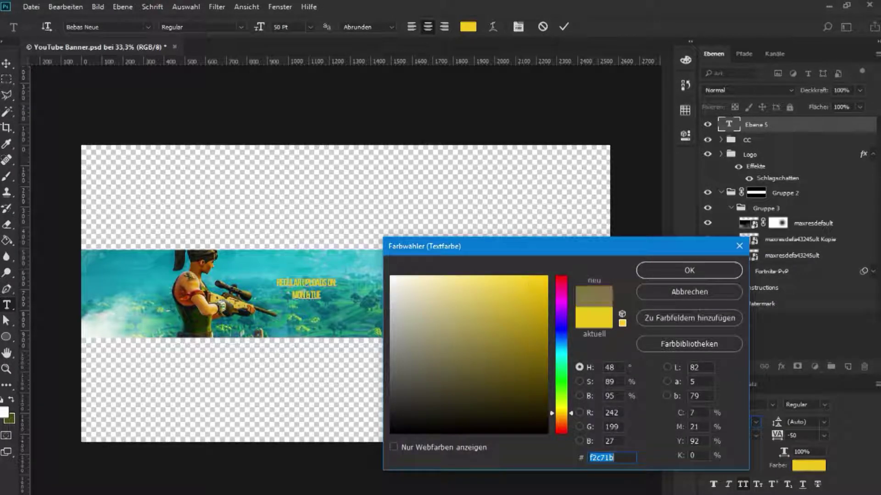
type("ffffff")
left_click(684, 271)
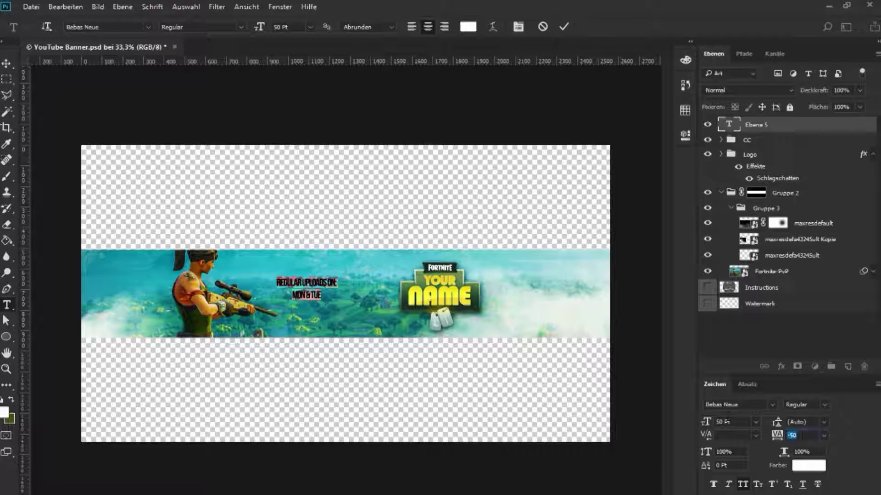
type("0")
key("Return")
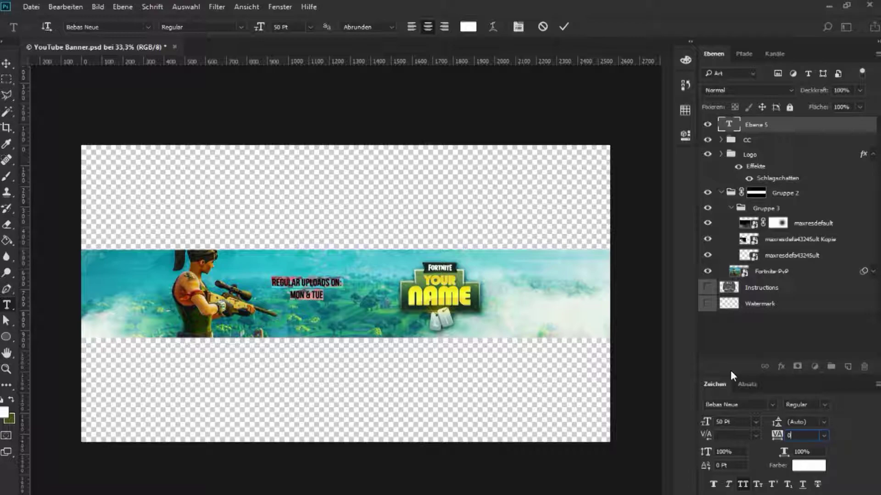
- Left-align the text, tighten its line spacing and move it to the banner's right side
left_click(740, 385)
left_click(713, 457)
left_click(714, 435)
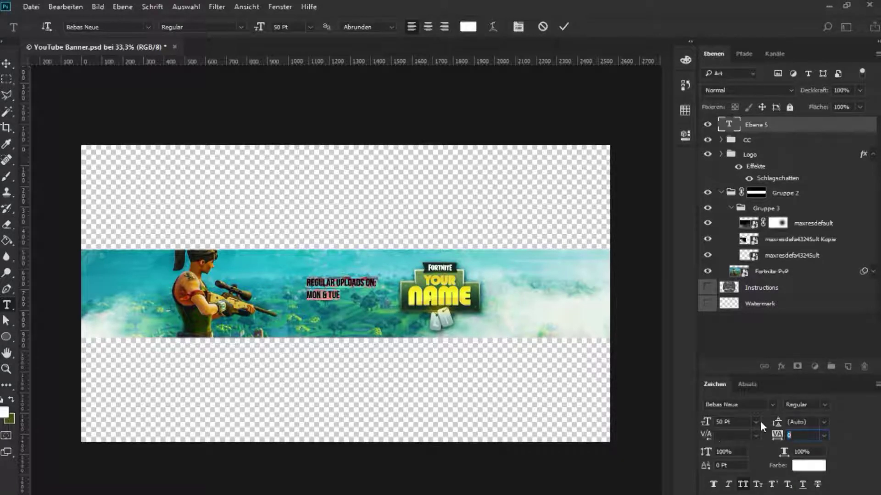
left_click_drag(776, 424, 780, 426)
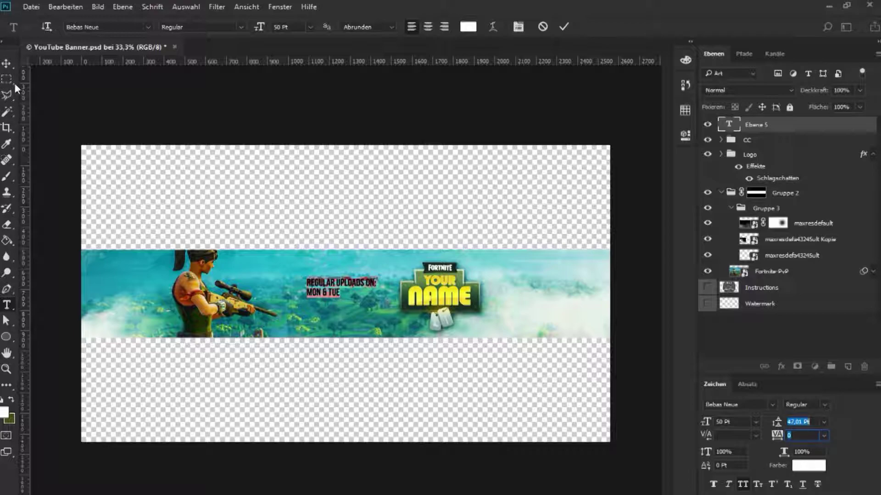
left_click(6, 63)
mouse_move(382, 269)
left_mouse_down()
mouse_move(530, 297)
mouse_move(565, 315)
left_mouse_up()
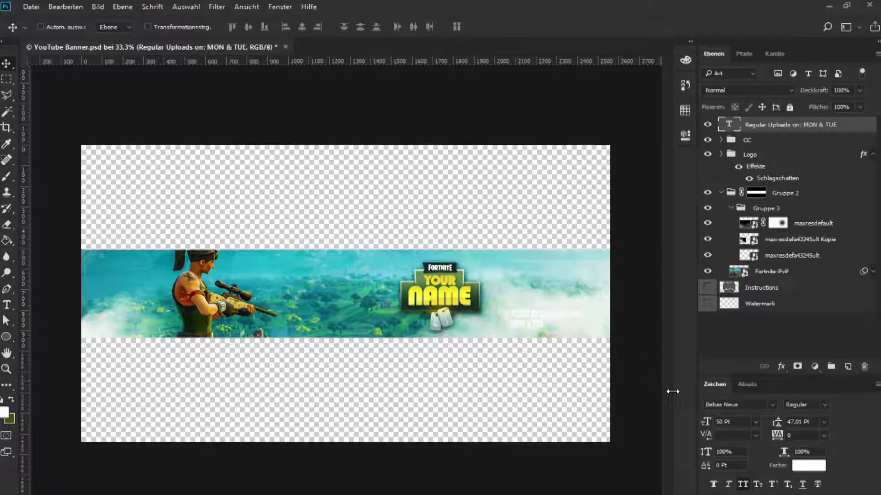
- Change the schedule text to 30 Pt and black
double_click(722, 421)
type("30")
key("Return")
left_click(801, 468)
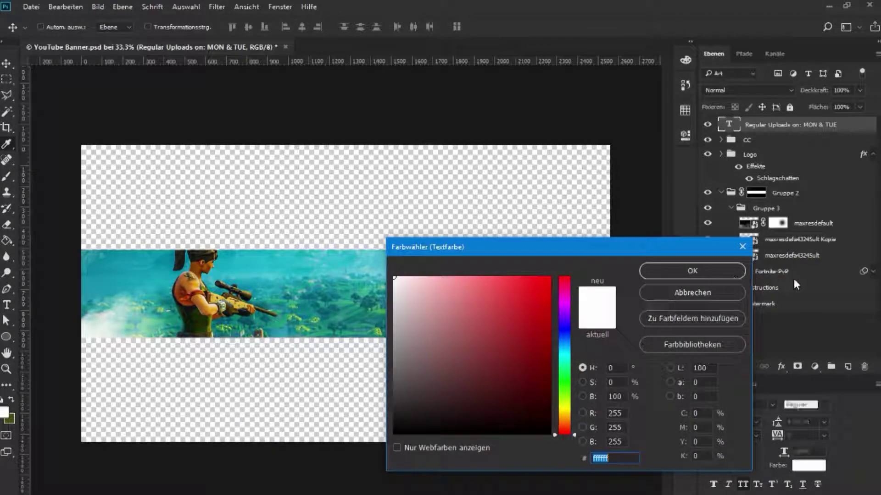
left_click(461, 270)
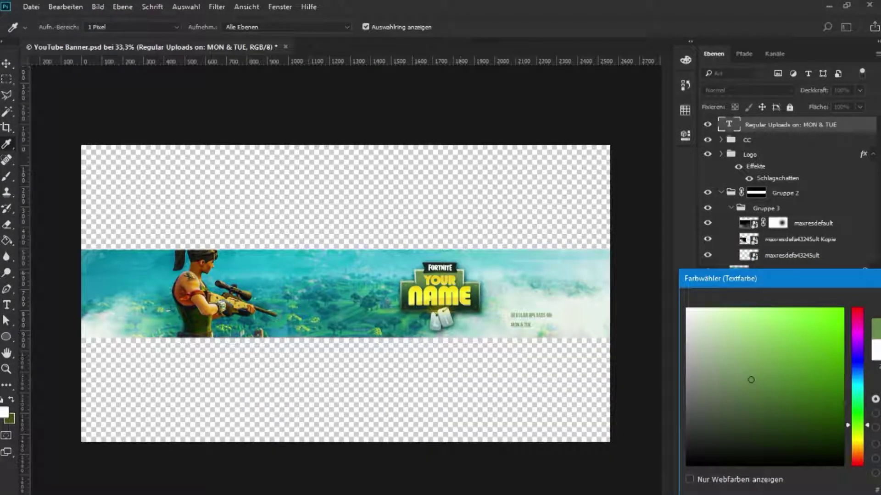
left_click(395, 260)
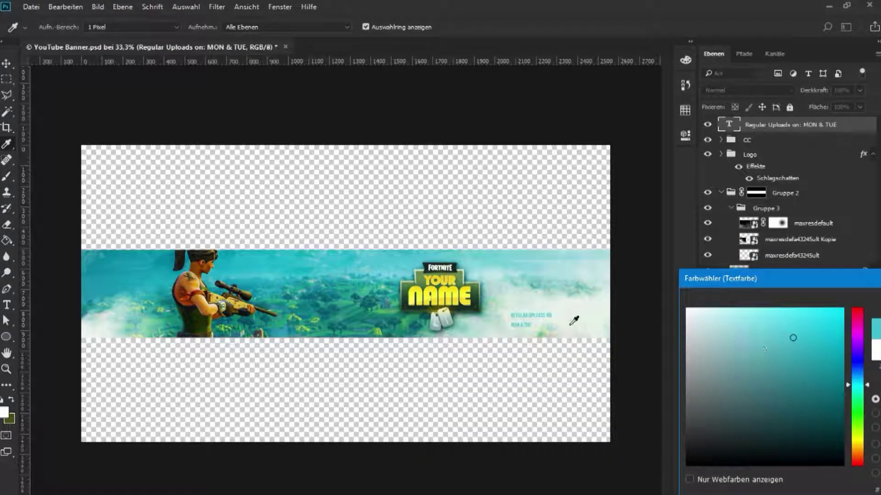
left_click(687, 464)
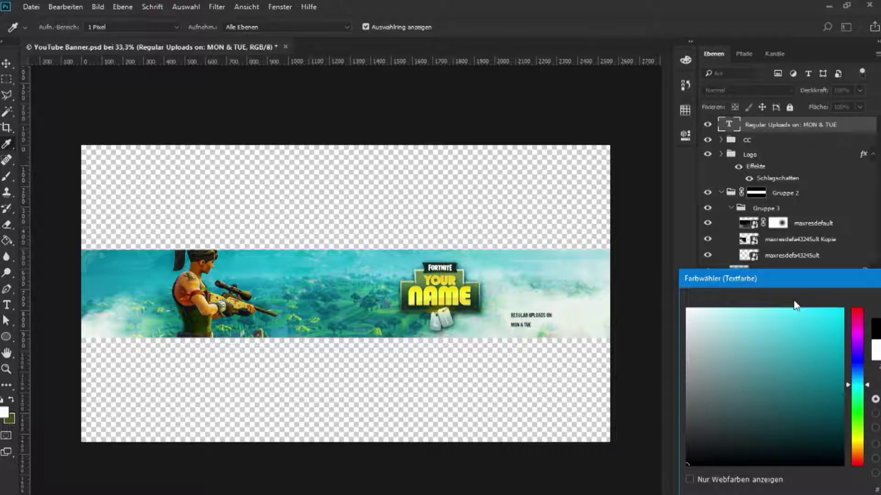
left_click_drag(709, 279, 577, 268)
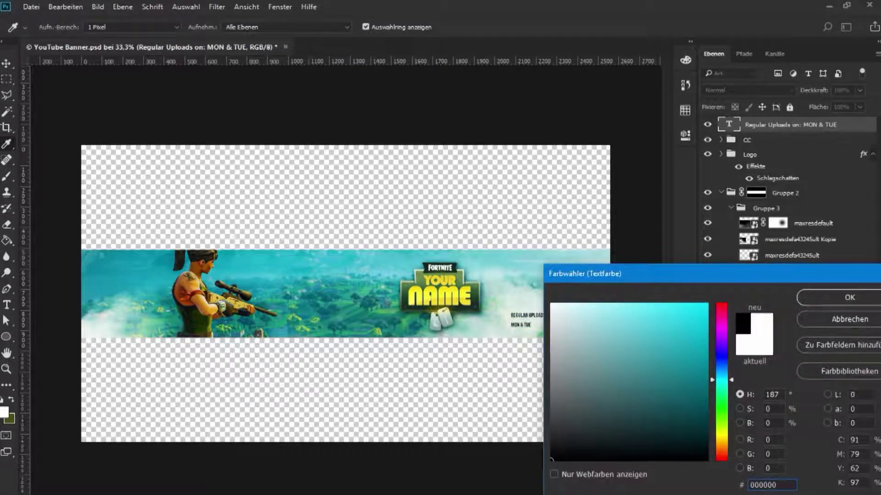
left_click(826, 297)
- Zoom in on the schedule text and centre-align it
key("ctrl+plus")
key("ctrl+plus")
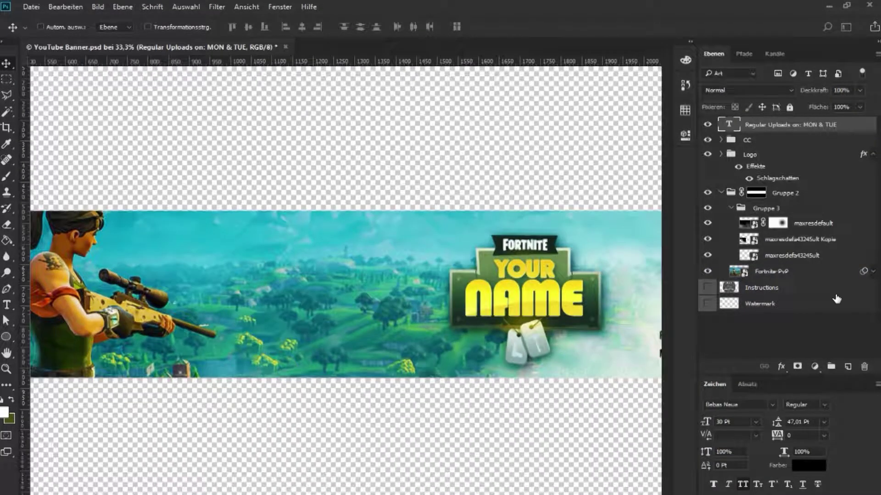
key("ctrl+plus")
key("ctrl+plus")
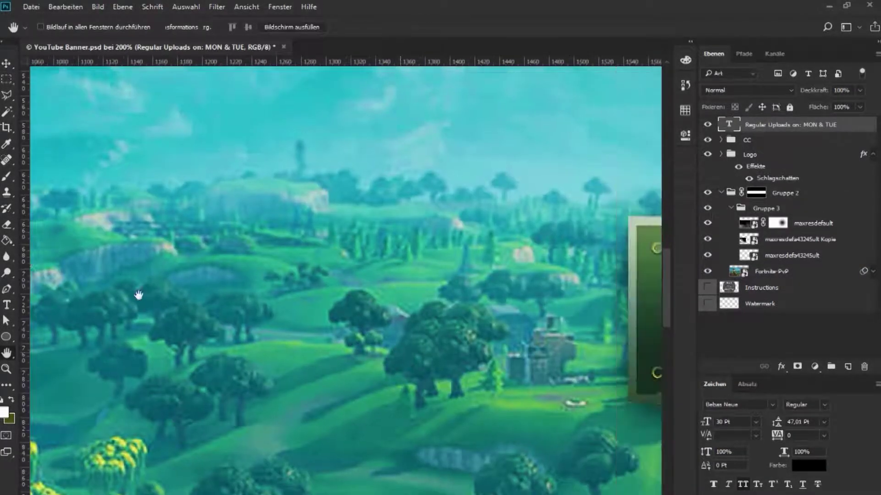
left_click_drag(597, 321, 375, 381)
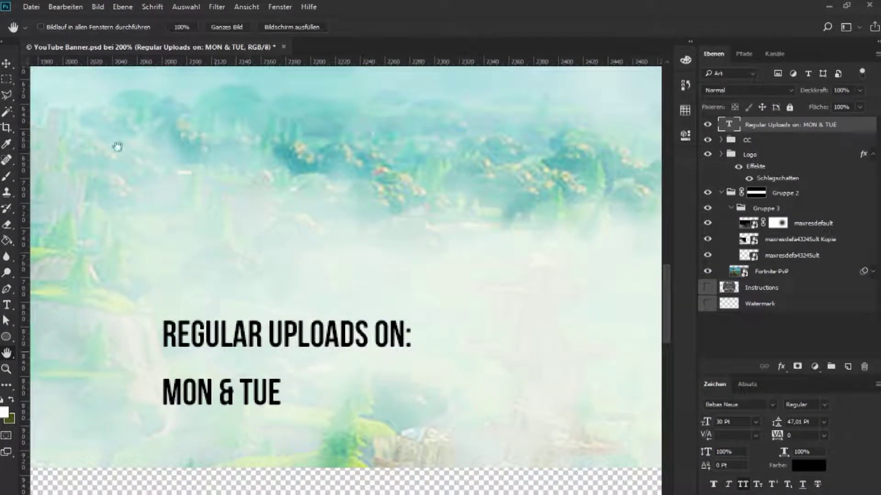
left_click(6, 64)
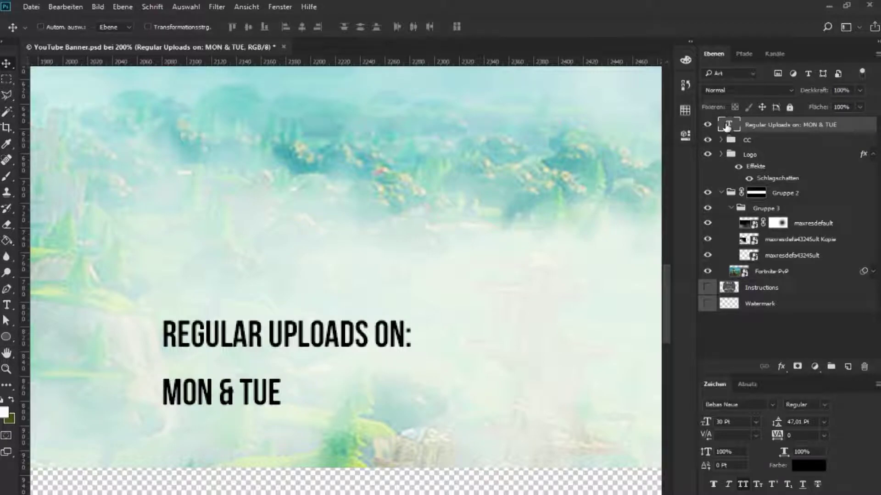
double_click(726, 124)
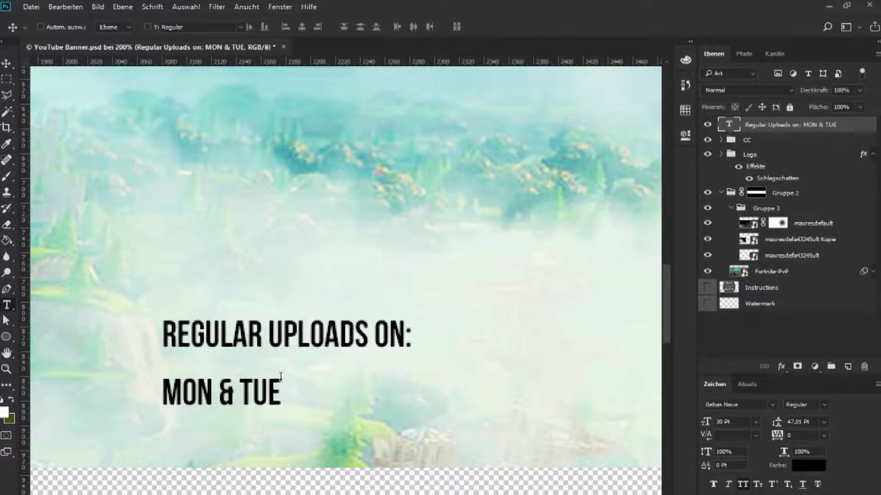
left_click(749, 387)
left_click(728, 459)
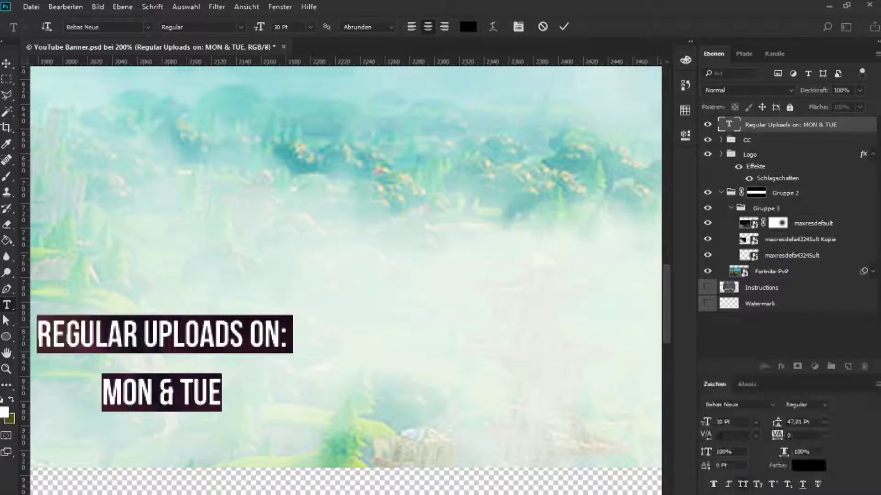
- Widen the MON & TUE letter spacing to about 440 and reduce the line spacing
left_click_drag(222, 393, 101, 392)
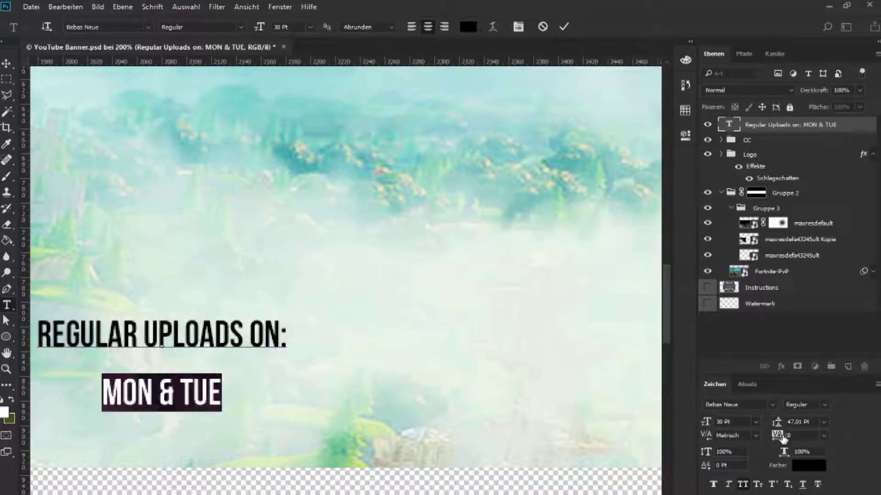
left_click_drag(780, 438, 808, 438)
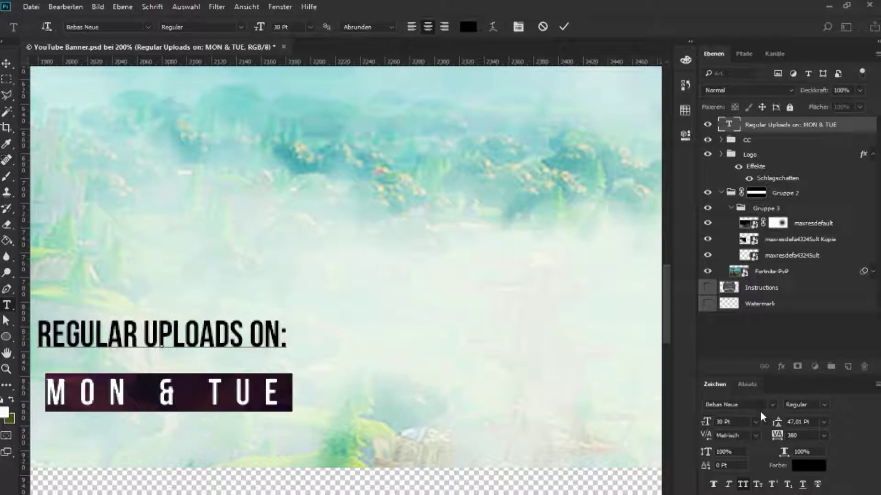
left_click_drag(776, 421, 769, 421)
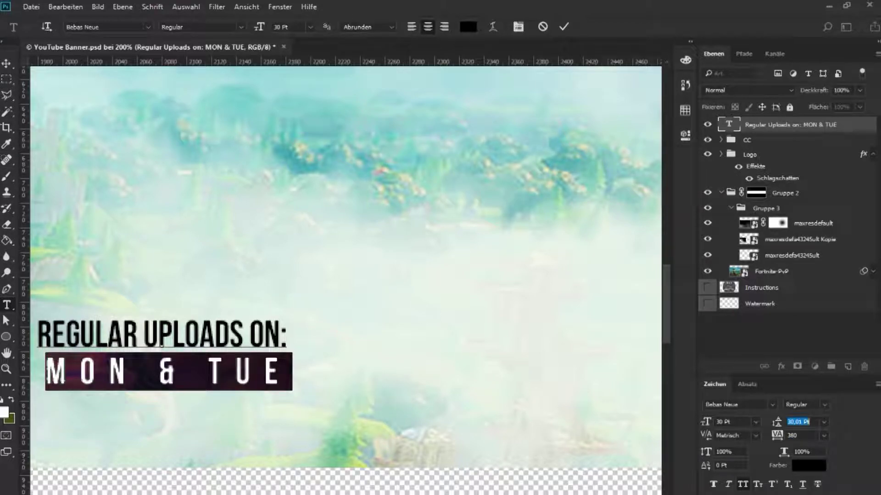
left_click(247, 364)
left_click_drag(289, 364, 17, 370)
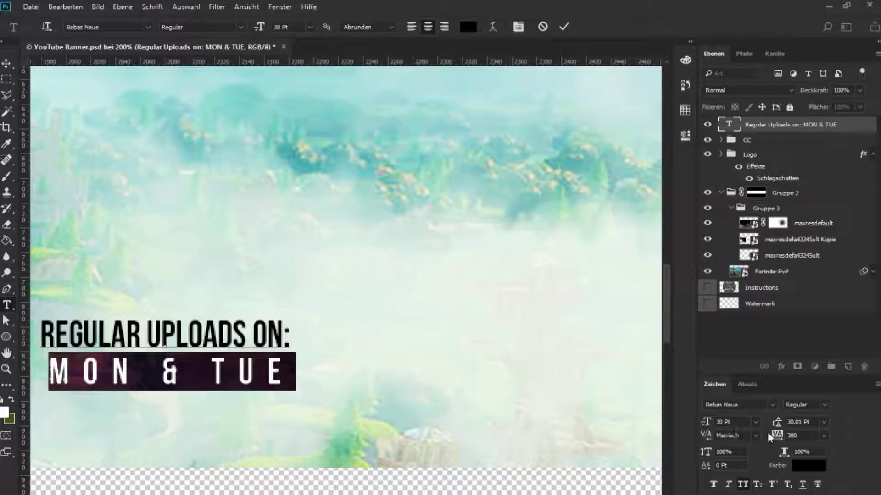
left_click_drag(780, 439, 784, 440)
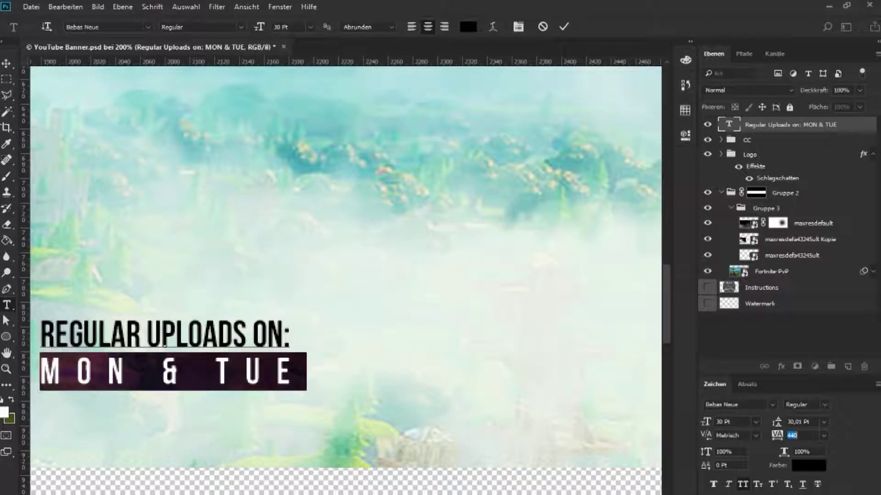
- Move the schedule text beside the YOUR NAME logo
left_click(7, 65)
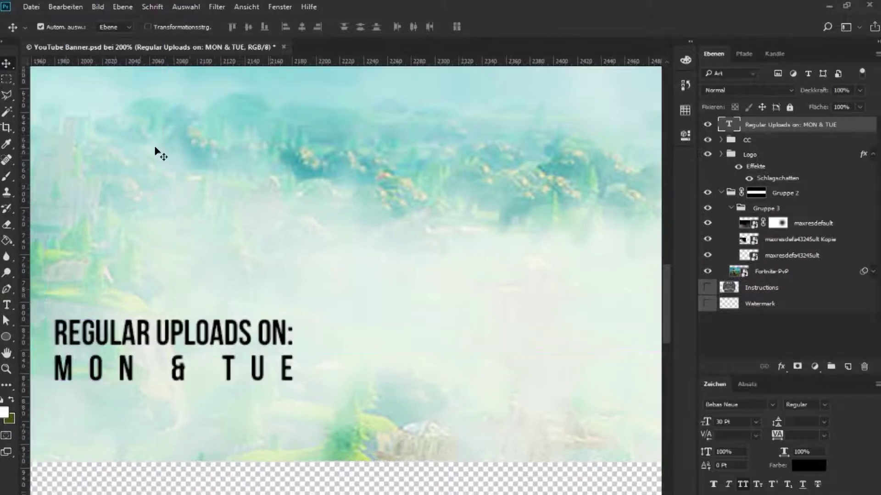
key("ctrl+minus")
left_click_drag(284, 338, 483, 265)
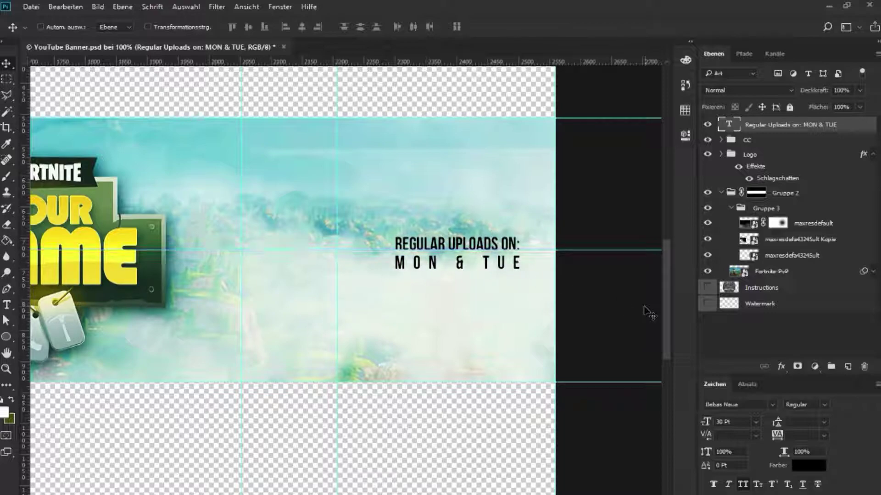
- Hide the guides, reset MON & TUE tracking to 0 and append '@ 6PM'
key("ctrl+h")
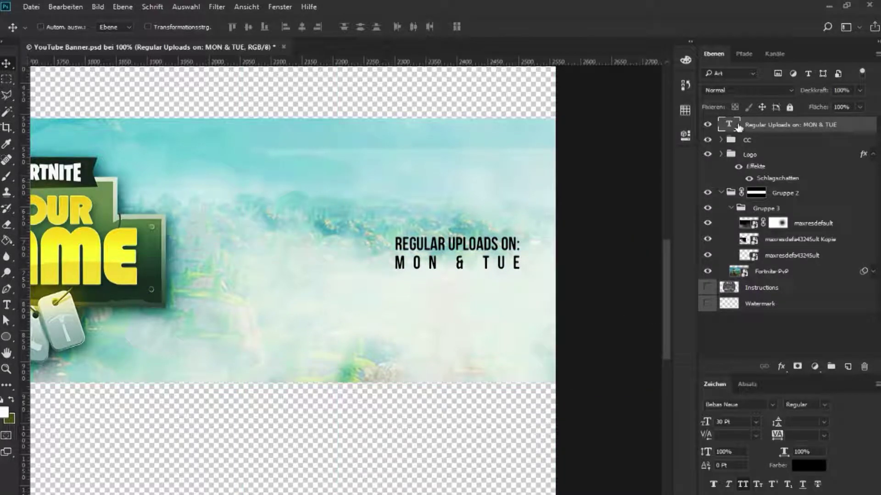
key("t")
triple_click(524, 262)
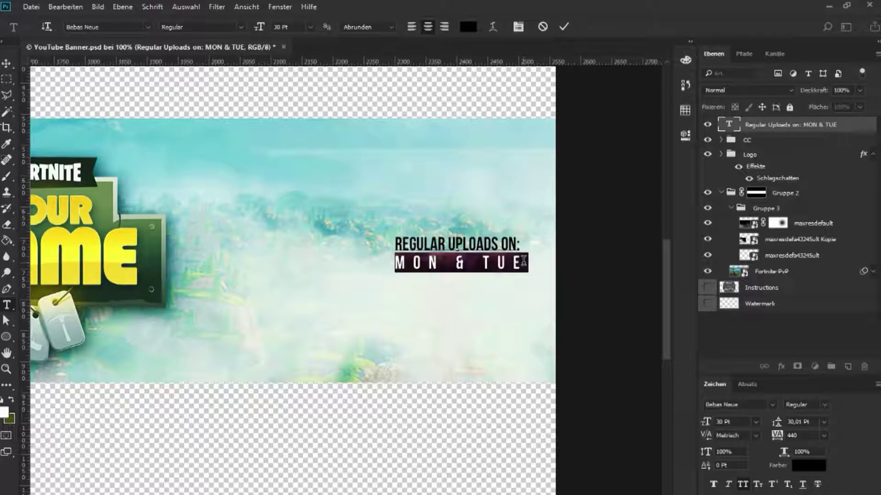
type("0")
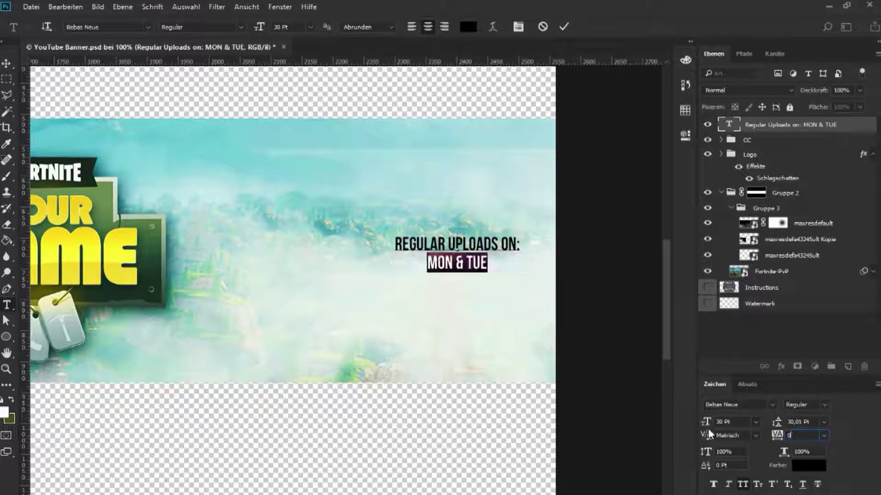
left_click(495, 264)
type("@")
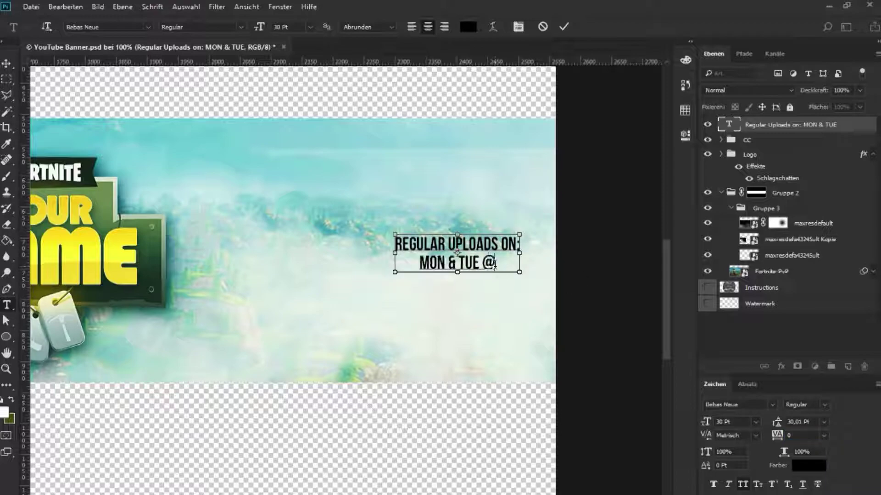
type(" 6PM")
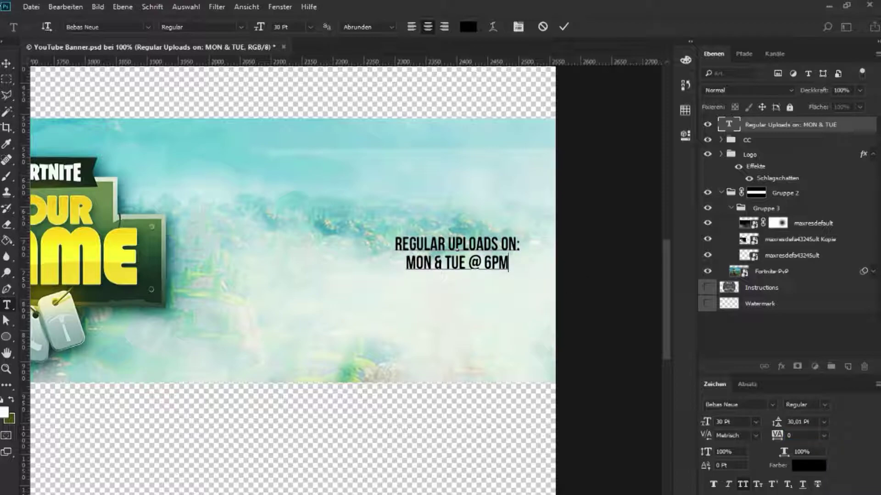
- Right-align the schedule text and line it up near the banner's right edge
left_click(7, 63)
left_click(745, 384)
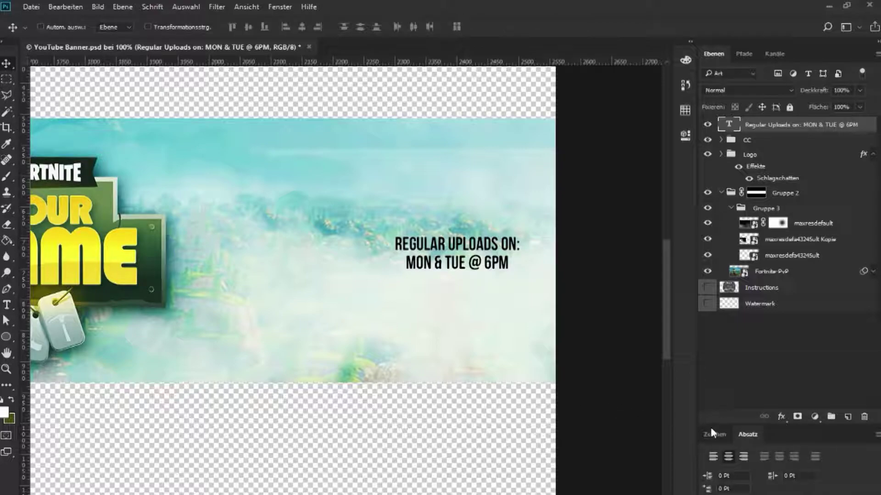
left_click(743, 456)
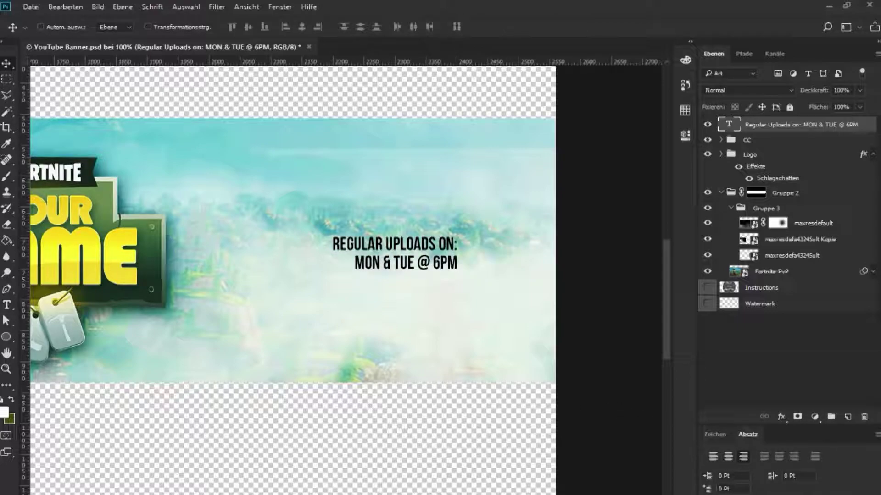
left_click_drag(425, 220, 486, 213)
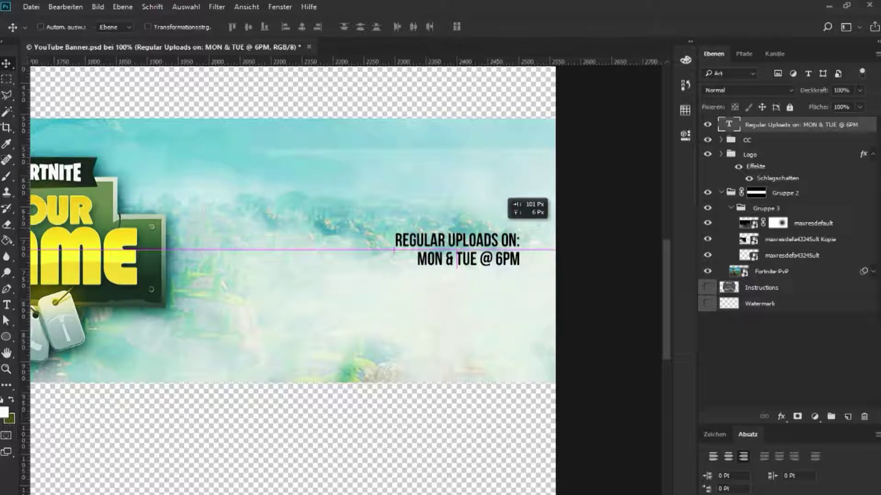
left_click_drag(488, 214, 562, 249)
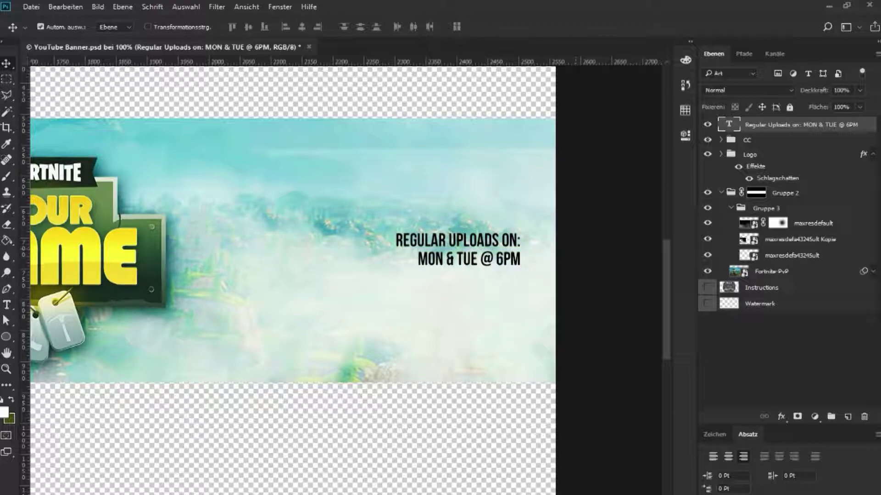
key("ctrl+minus")
key("ctrl+minus")
key("ctrl+minus")
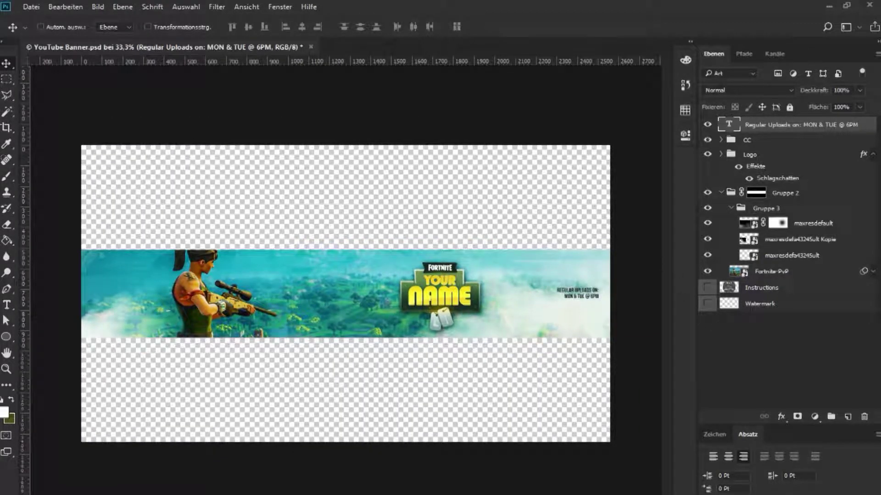
- Duplicate Fortnite-PvP, delete the copy's smart filter and move it out of the group
left_click(771, 348)
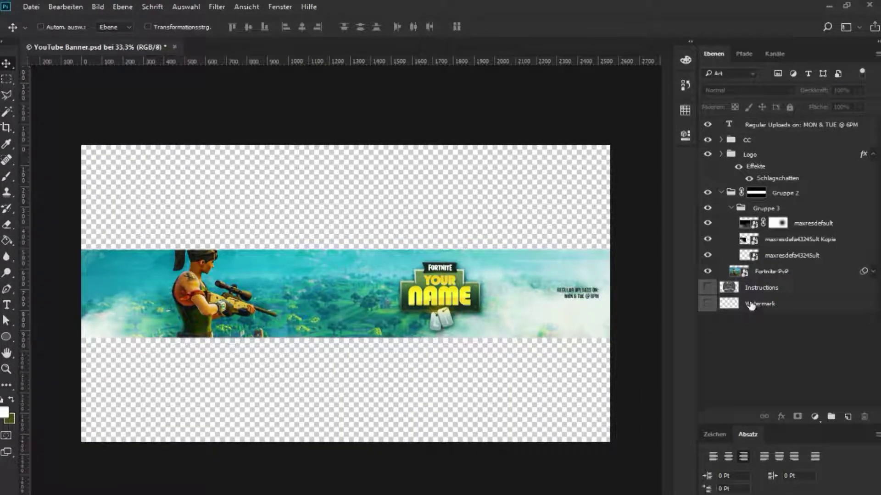
left_click(767, 272)
key("ctrl+j")
left_click_drag(767, 272, 770, 298)
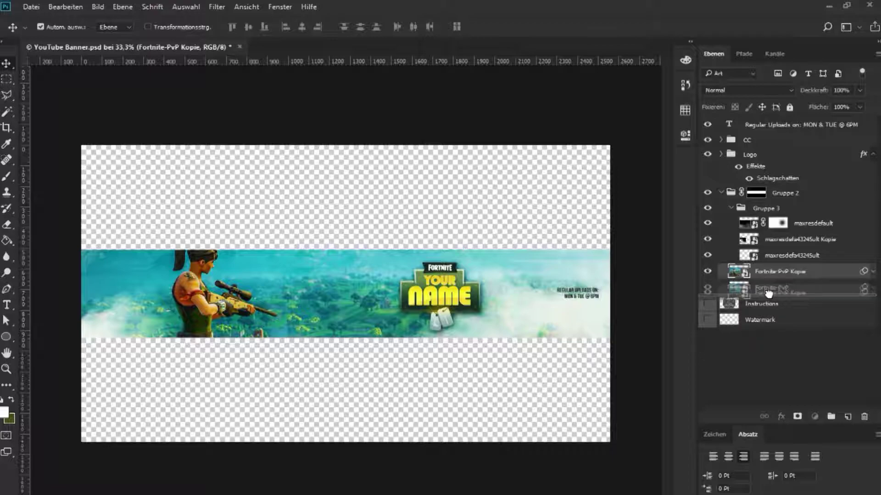
right_click(768, 295)
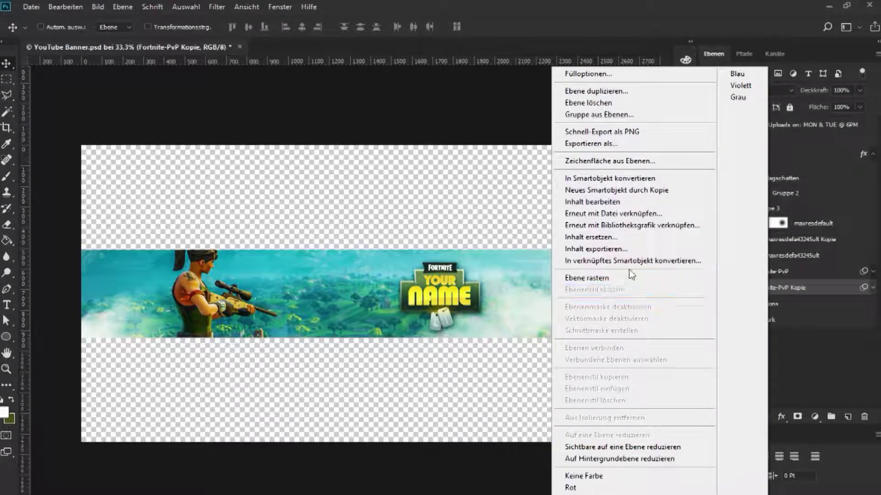
key("Escape")
key("ctrl+f")
right_click(775, 305)
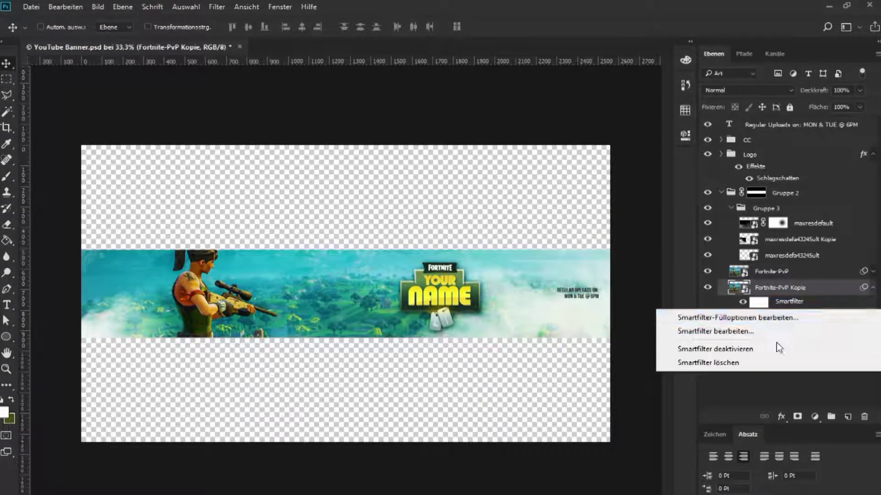
left_click(769, 363)
left_click_drag(770, 288, 724, 293)
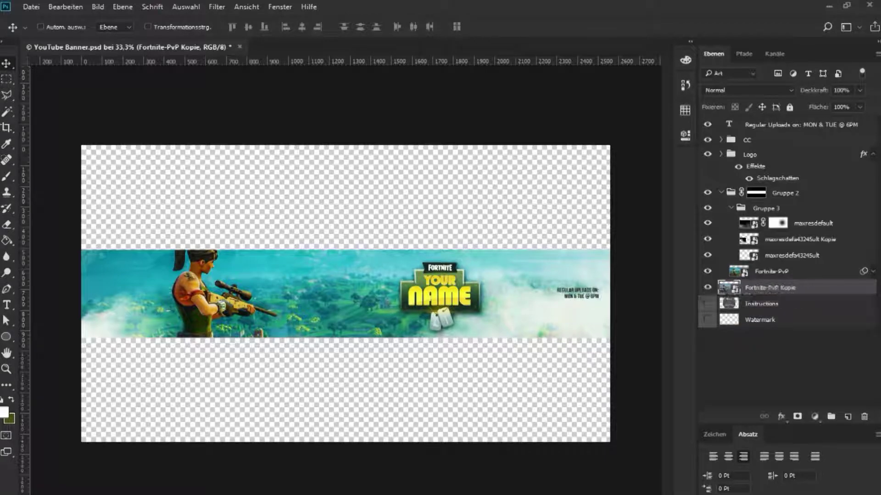
- Enlarge the copy to cover the canvas, blur it 50 px and shift it slightly left
key("ctrl+t")
mouse_move(617, 197)
left_mouse_down()
mouse_move(461, 196)
mouse_move(429, 177)
left_mouse_up()
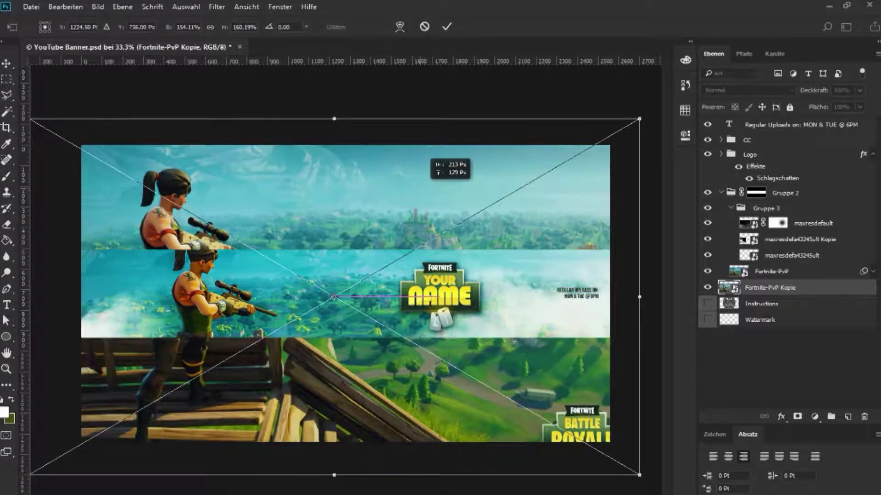
key("Return")
key("ctrl+alt+f")
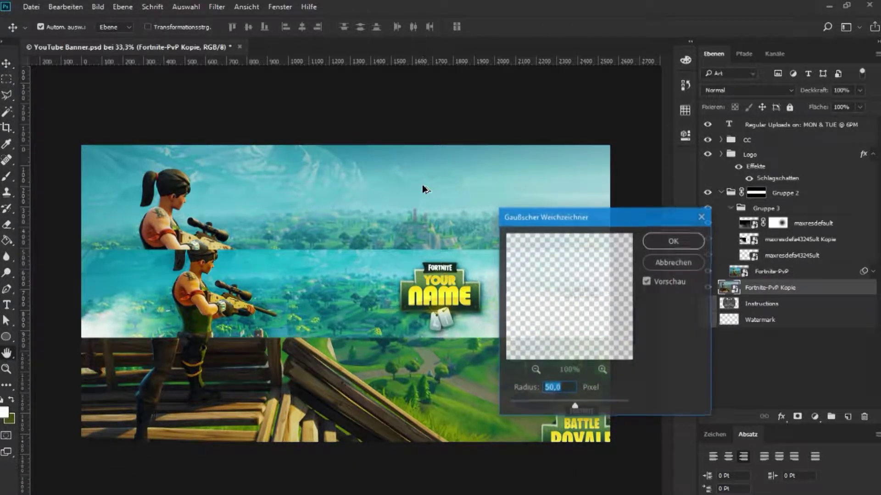
key("Return")
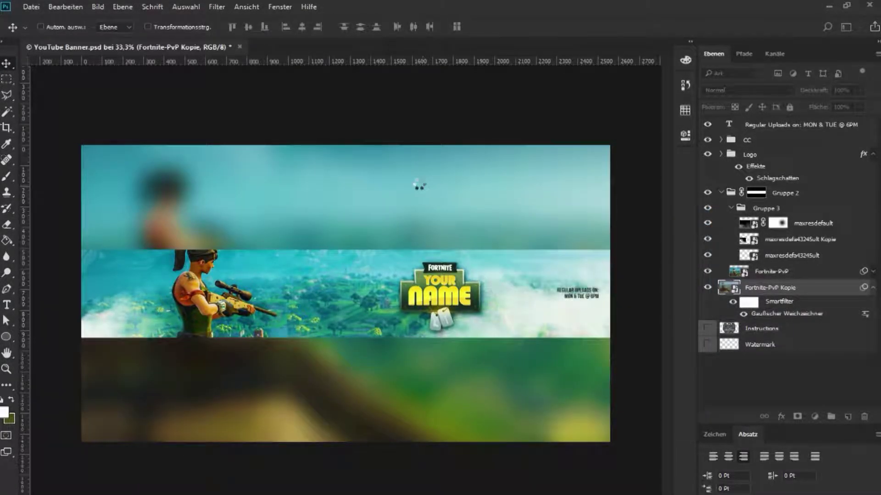
left_click_drag(385, 188, 378, 188)
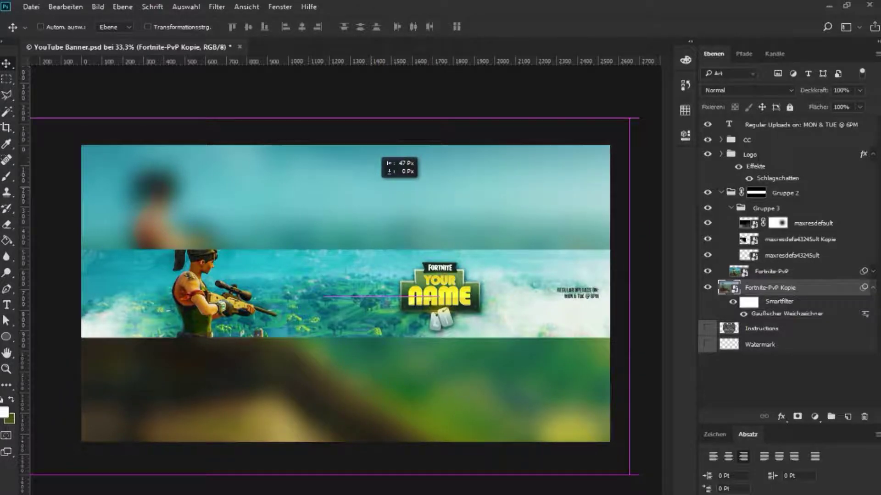
left_click_drag(381, 158, 381, 158)
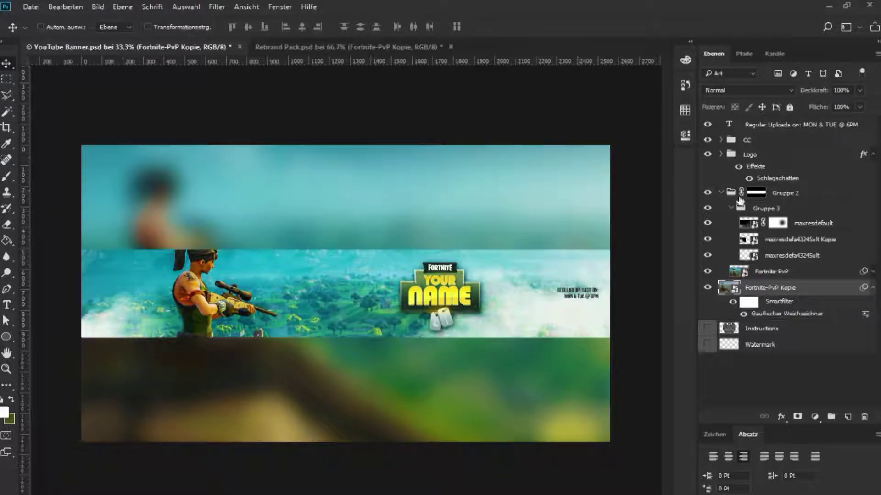
- Place the Logo in Rebrand Pack's Avatar artboard and scale it to about 127%
mouse_move(755, 154)
left_mouse_down()
mouse_move(336, 44)
mouse_move(418, 271)
left_mouse_up()
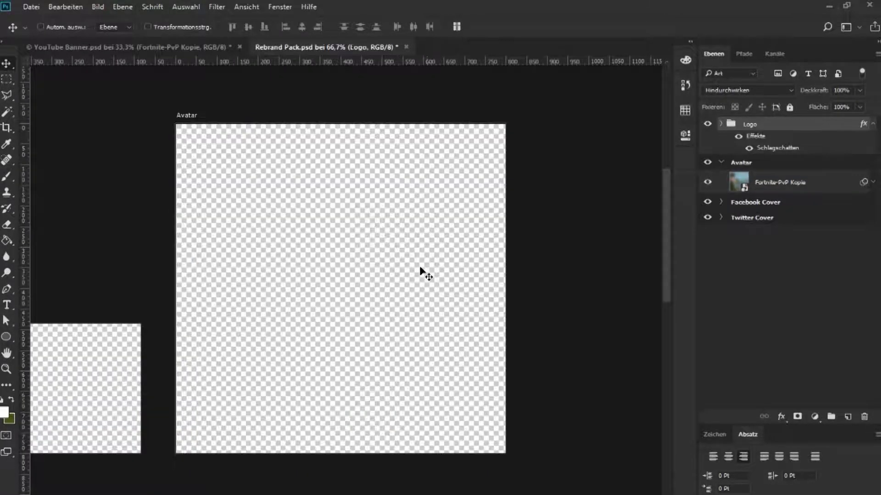
left_click_drag(633, 273, 373, 274)
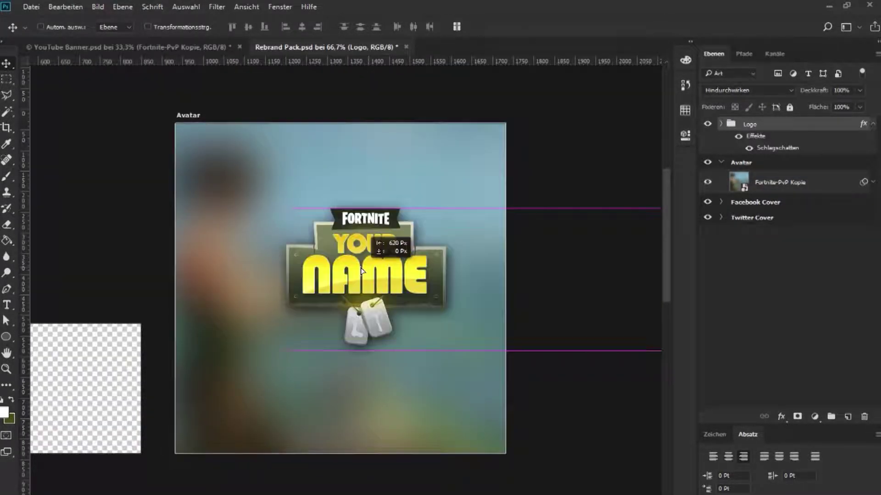
left_click_drag(400, 235, 395, 254)
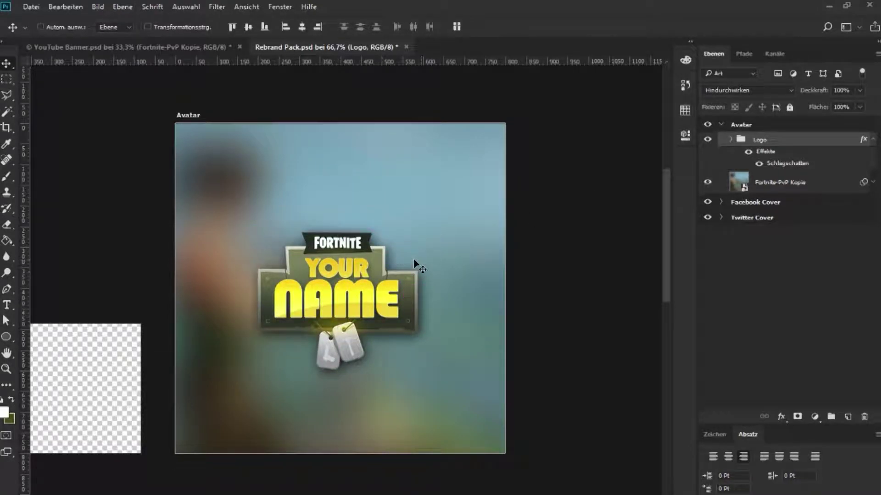
key("ctrl+t")
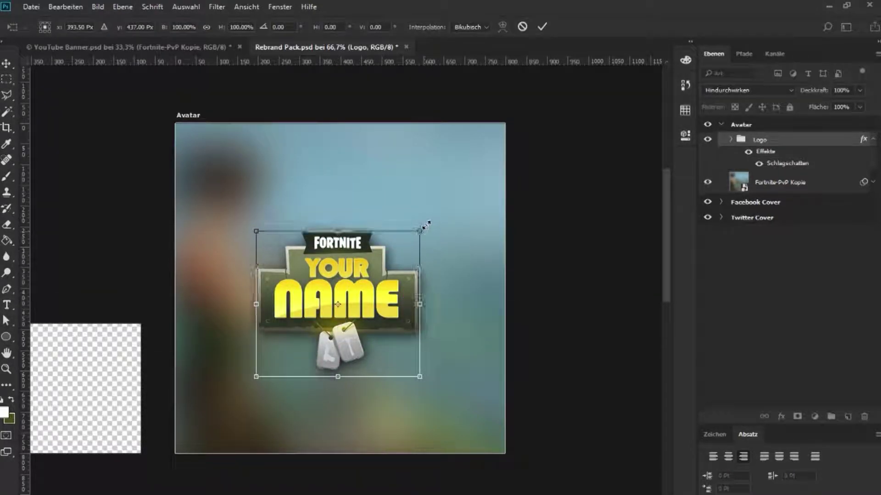
left_click_drag(418, 234, 440, 212)
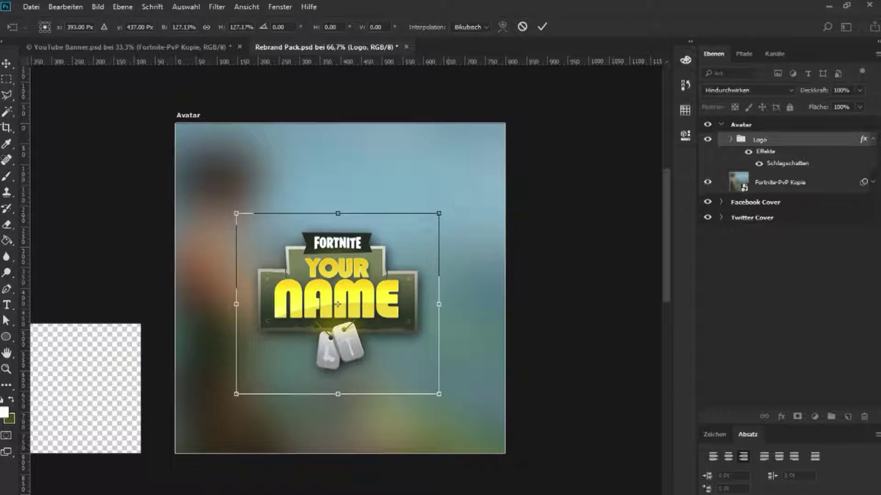
key("Return")
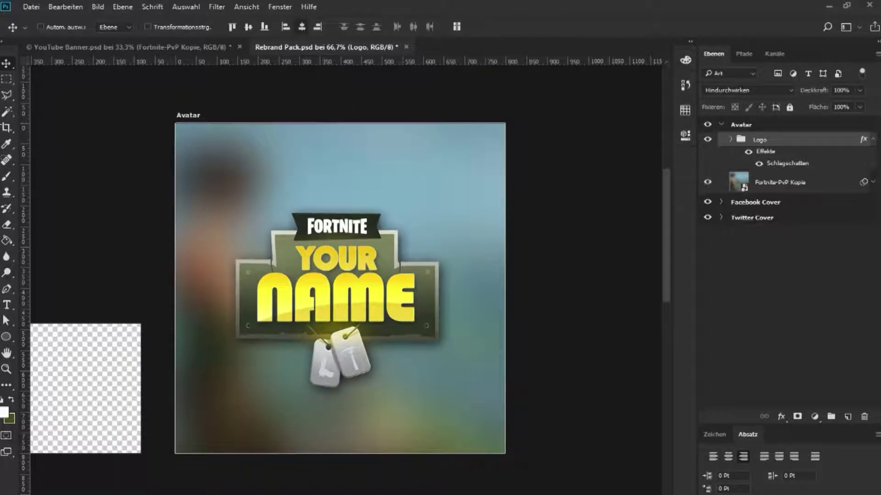
- Nudge the logo into the artboard's centre, then return to the YouTube Banner document
key("shift+Up")
key("shift+Up")
key("shift+Up")
key("shift+Right")
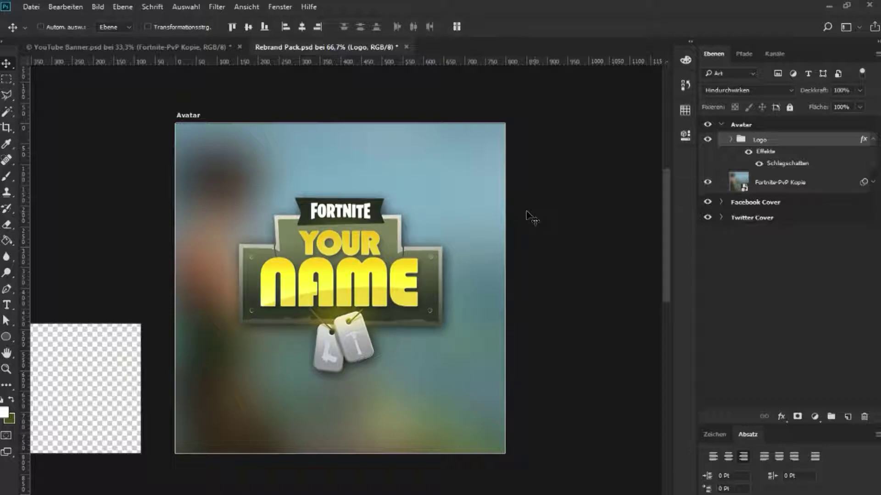
key("shift+Down")
key("Down")
key("Left")
key("Left")
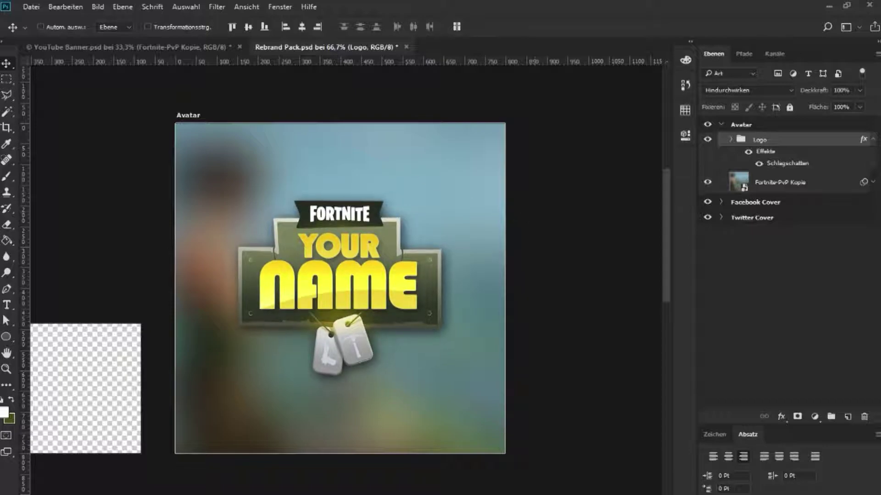
key("Down")
key("Down")
key("Right")
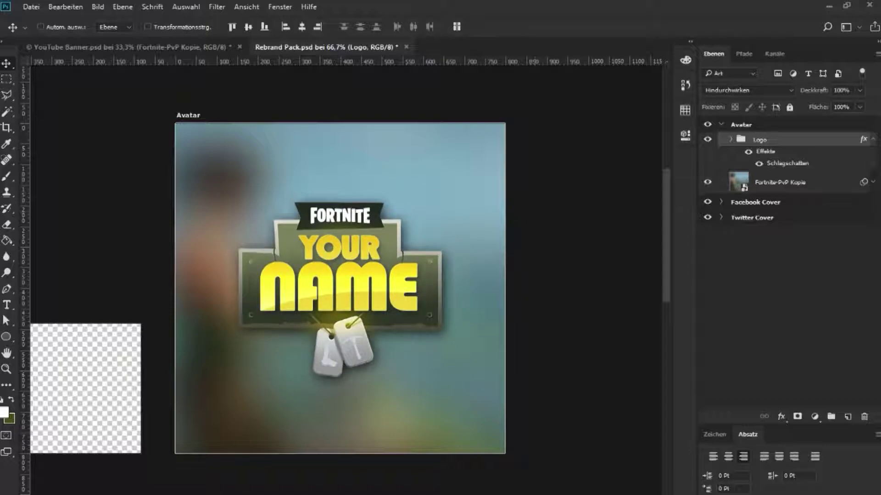
key("shift+Down")
key("Down")
key("Down")
key("Down")
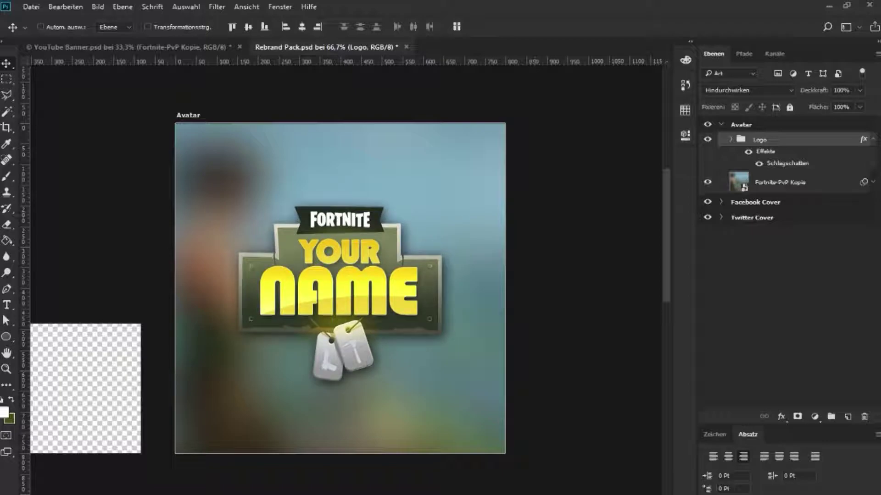
left_click(143, 45)
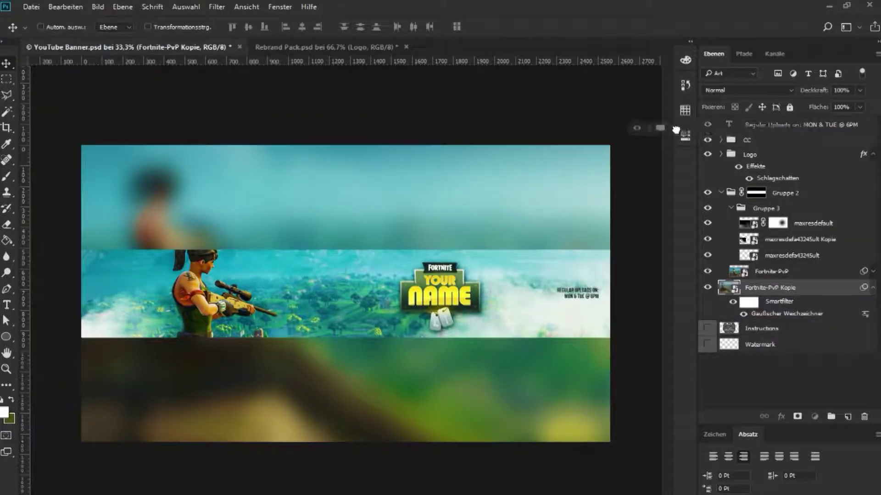
- Paste the banner background into the Facebook Cover artboard, scaled down and positioned
left_click_drag(320, 53, 316, 48)
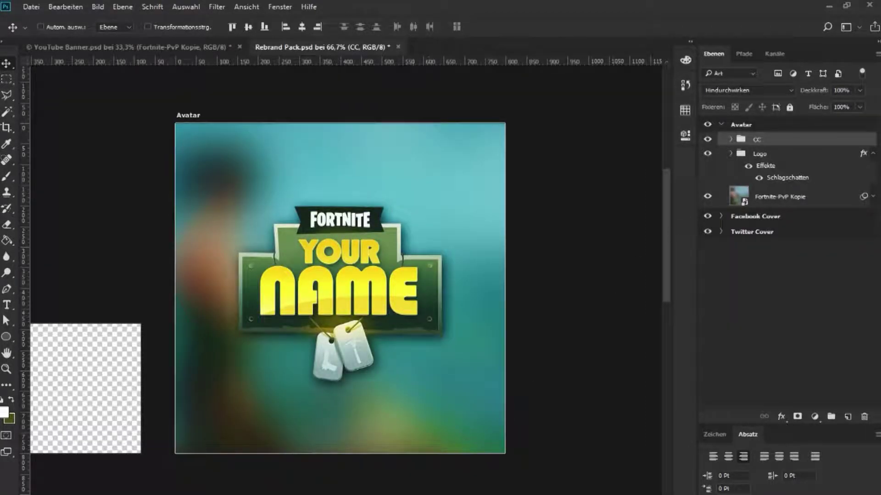
scroll(347, 255, "left", 10)
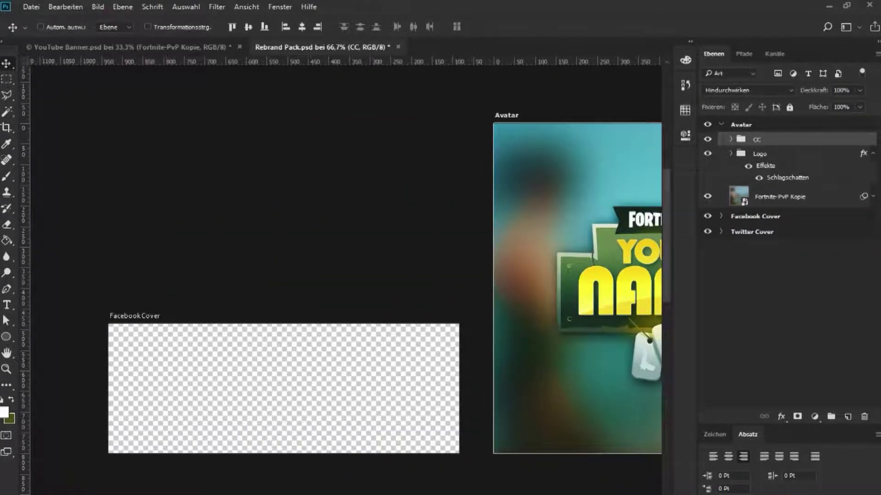
key("ctrl+v")
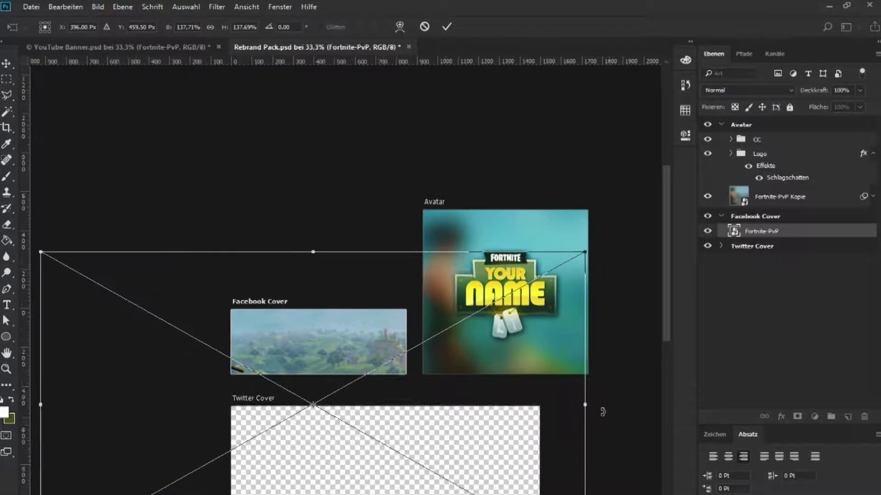
left_click_drag(525, 492, 285, 370)
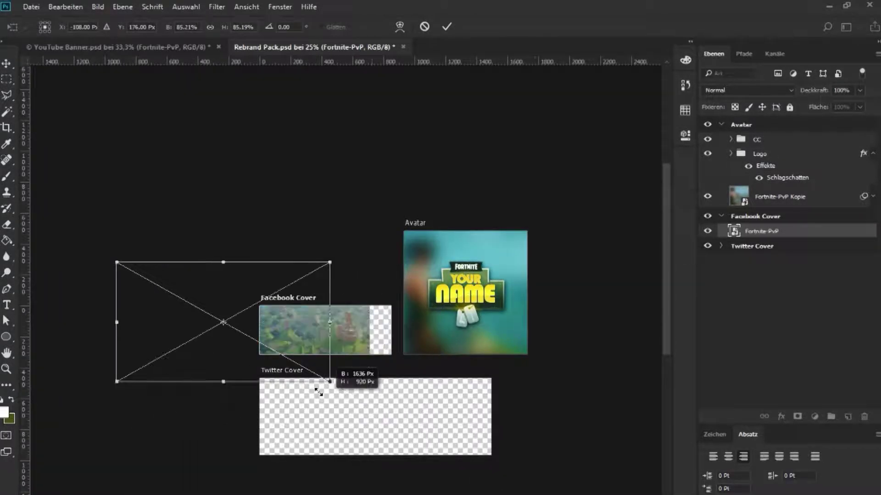
left_click_drag(239, 323, 367, 354)
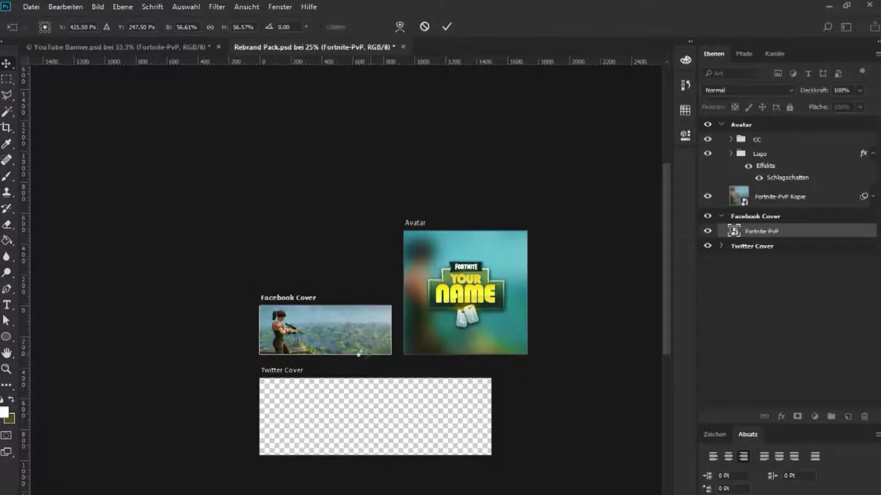
key("Return")
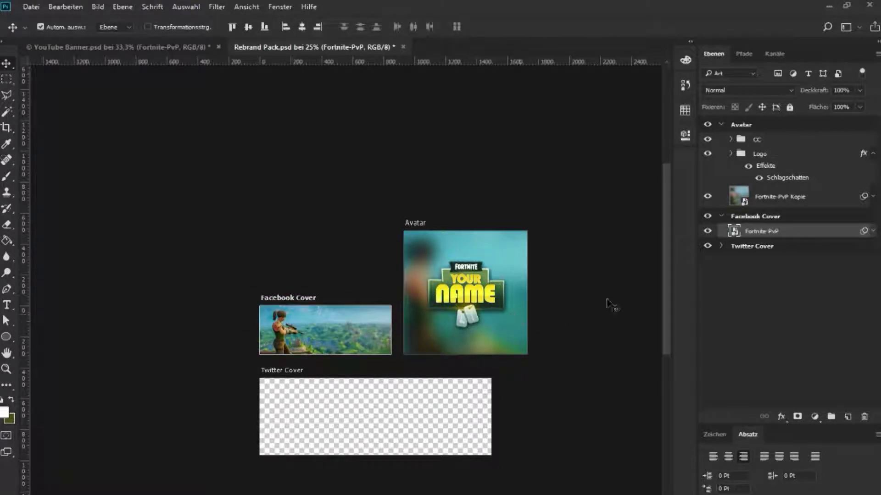
- Duplicate the Facebook background into the Twitter Cover group and place it on that artboard
key("ctrl+j")
mouse_move(775, 231)
left_mouse_down()
mouse_move(775, 261)
mouse_move(729, 260)
left_mouse_up()
left_click(721, 247)
left_click(354, 417)
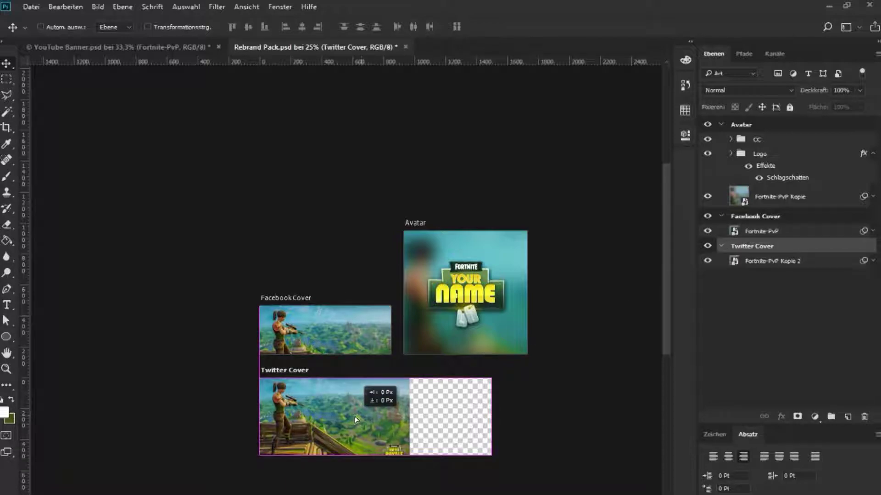
left_click_drag(354, 419, 379, 420)
- Enlarge the Twitter Cover image to fill the artboard and shift it down
left_click(734, 261)
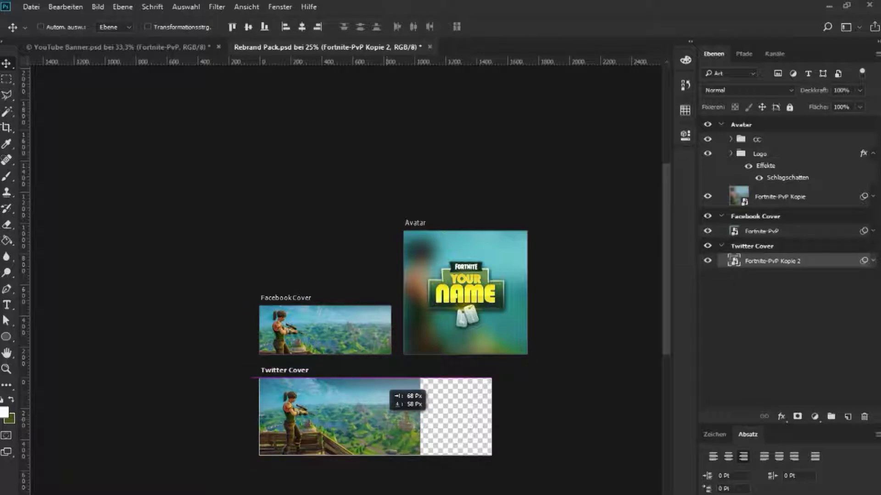
key("ctrl+t")
left_click(450, 226)
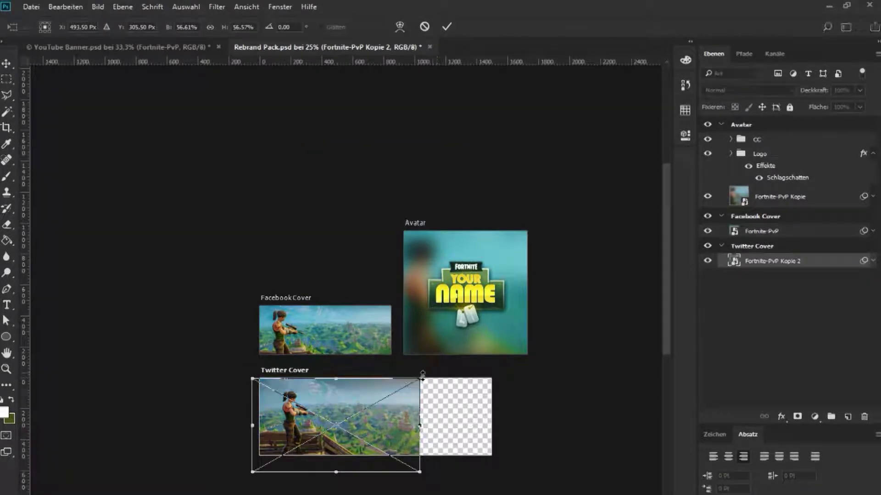
left_click_drag(422, 376, 494, 337)
key("Return")
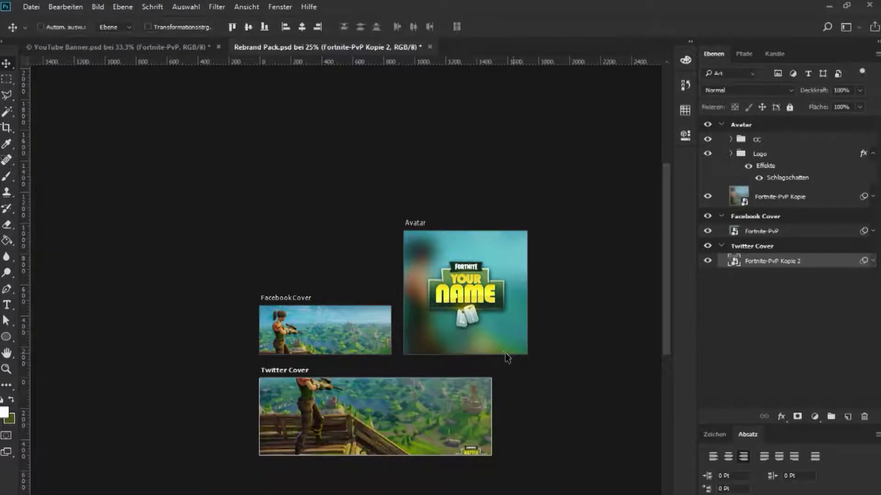
left_click_drag(368, 432, 372, 460)
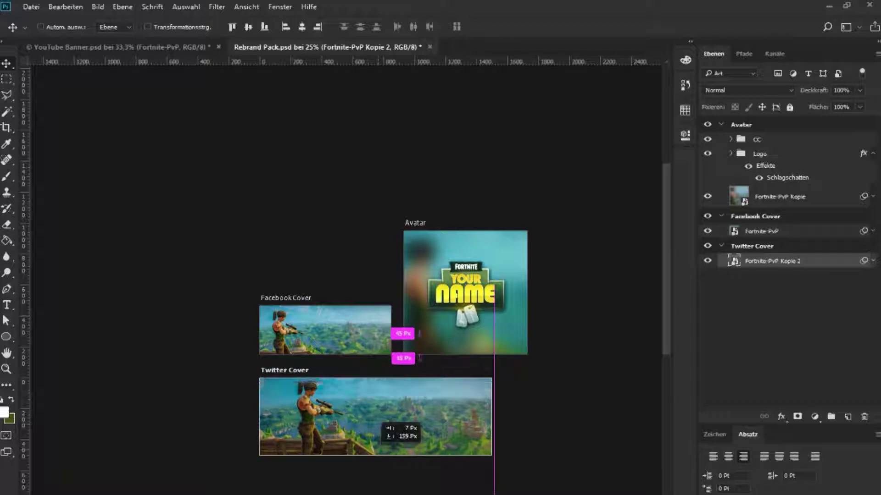
- Select the Avatar's Logo group and collapse its effects list
left_click(821, 316)
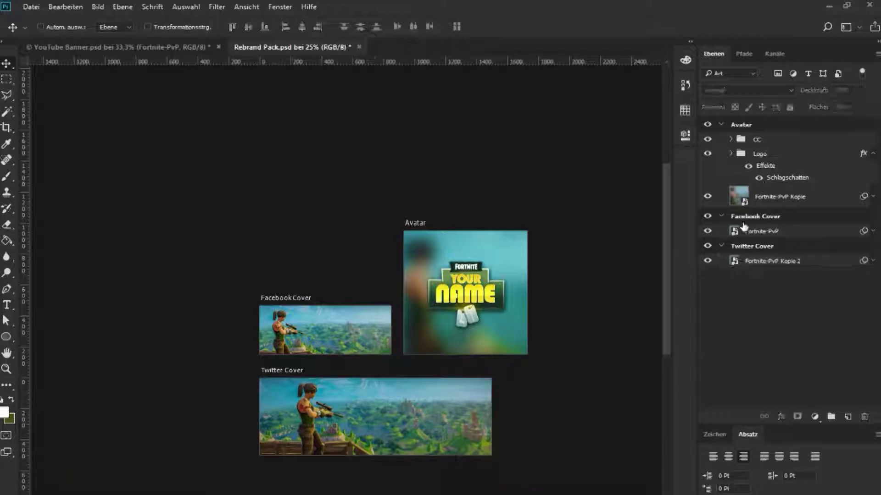
left_click(760, 154)
left_click(873, 153)
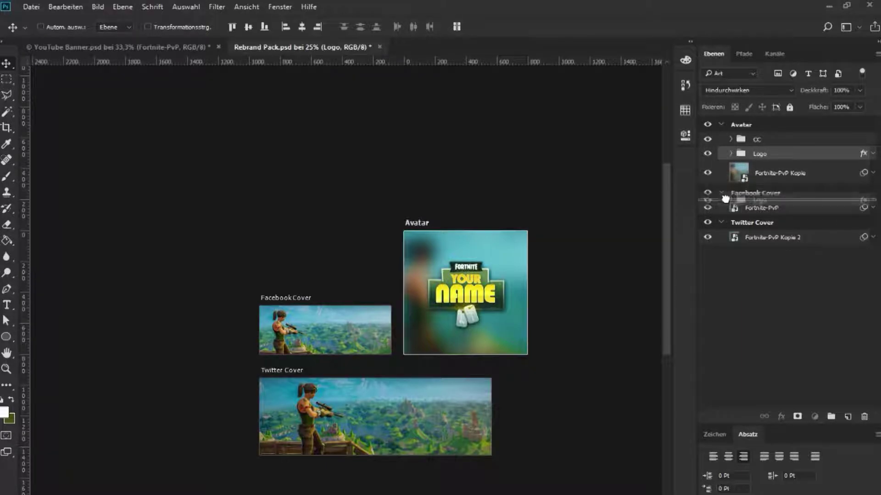
- Copy the Logo group into the Facebook Cover at about 55%, centred and nudged right
key("ctrl")
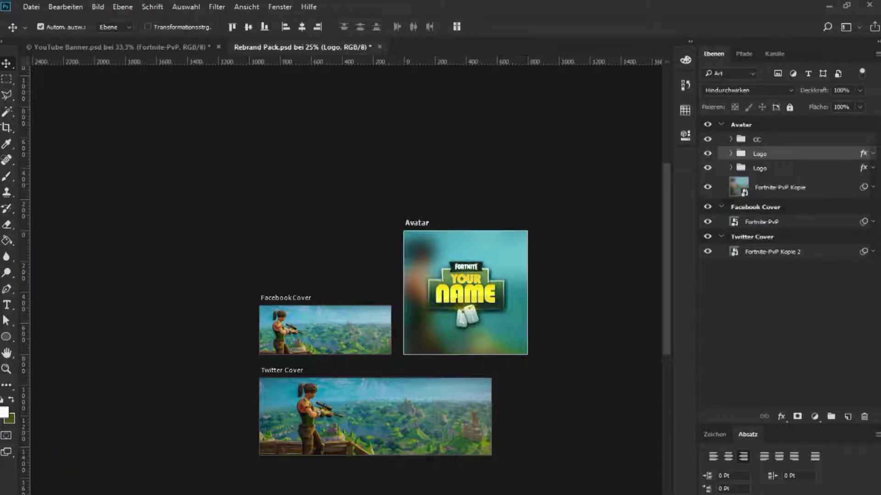
left_click_drag(759, 154, 759, 207)
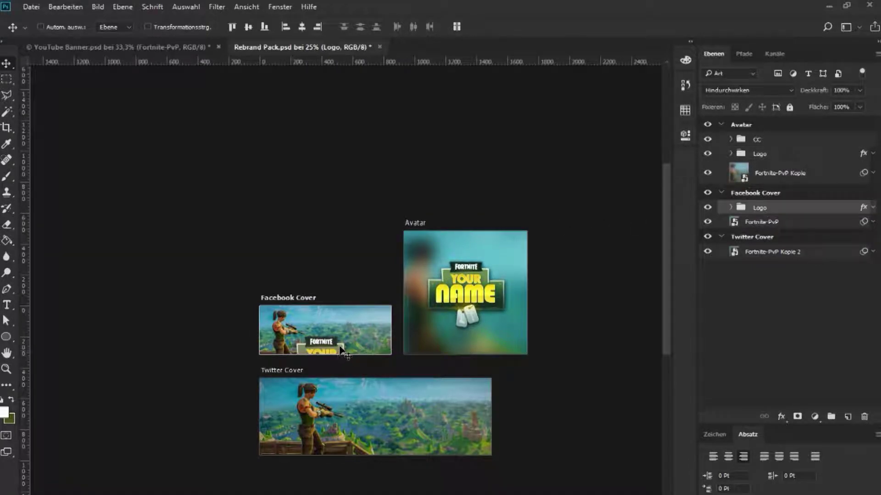
left_click_drag(340, 350, 366, 315)
left_click_drag(384, 299, 365, 316)
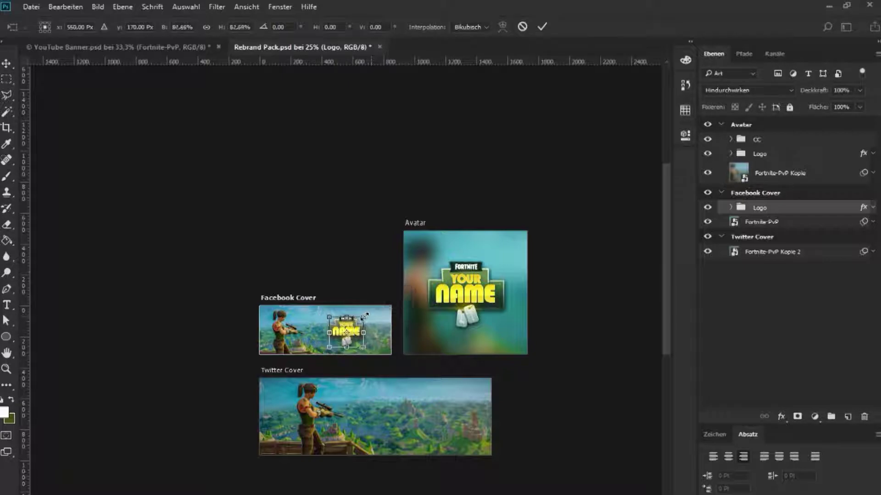
key("Return")
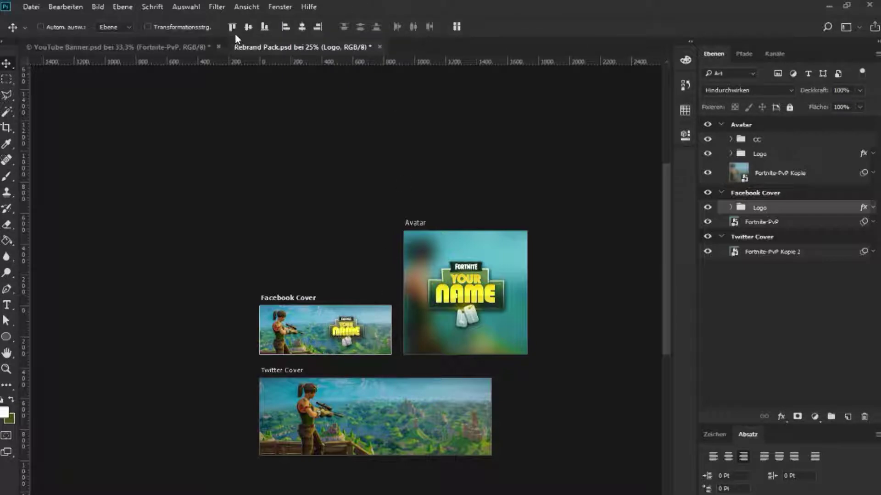
left_click(251, 26)
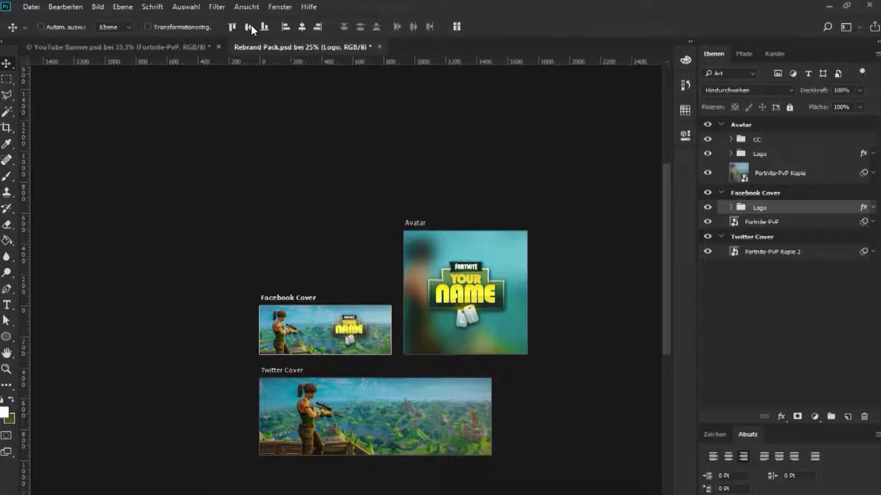
key("Right")
key("Right")
key("Right")
key("Right")
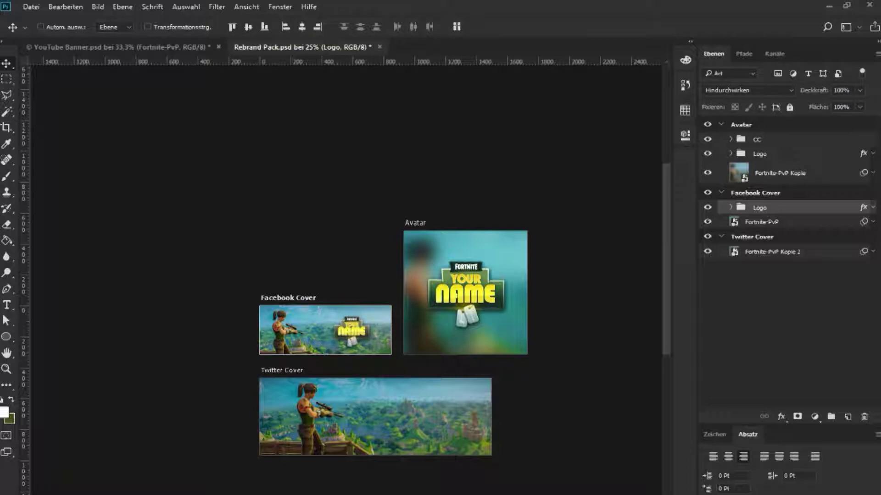
key("Right")
- Duplicate the Logo into the Twitter Cover, scaled to about 65% and nudged right
left_click(760, 158)
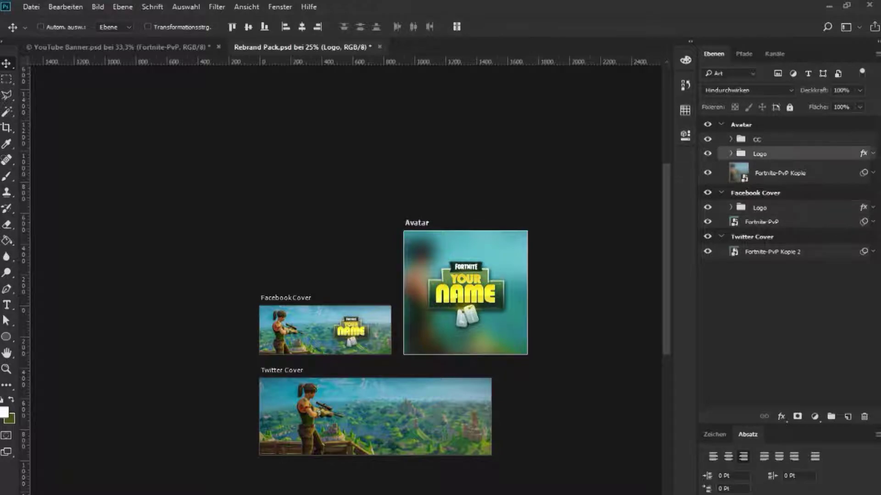
key("ctrl+j")
left_click_drag(760, 153, 757, 257)
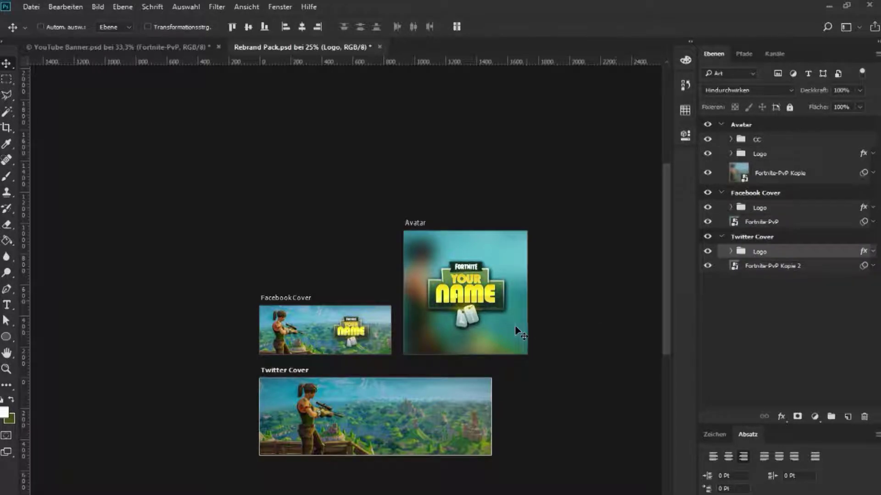
mouse_move(381, 404)
left_mouse_down()
mouse_move(479, 388)
mouse_move(432, 398)
left_mouse_up()
key("ctrl+t")
key("Return")
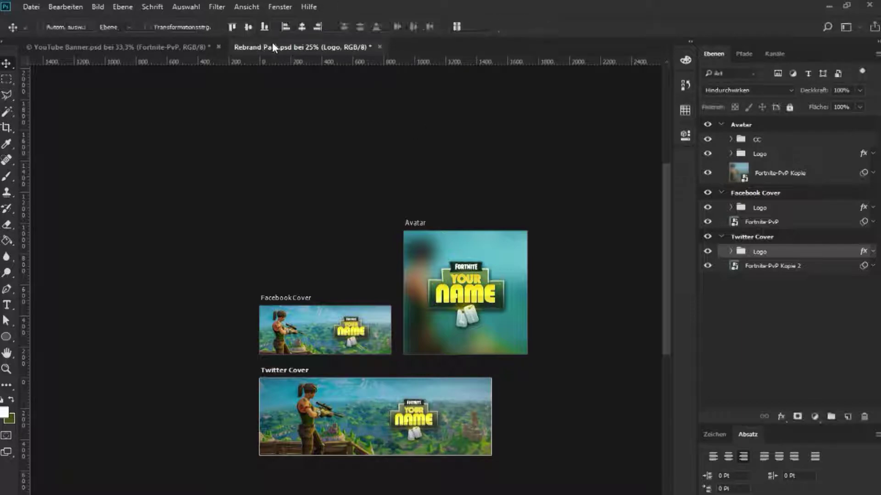
key("shift+Right")
key("shift+Right")
key("shift+Right")
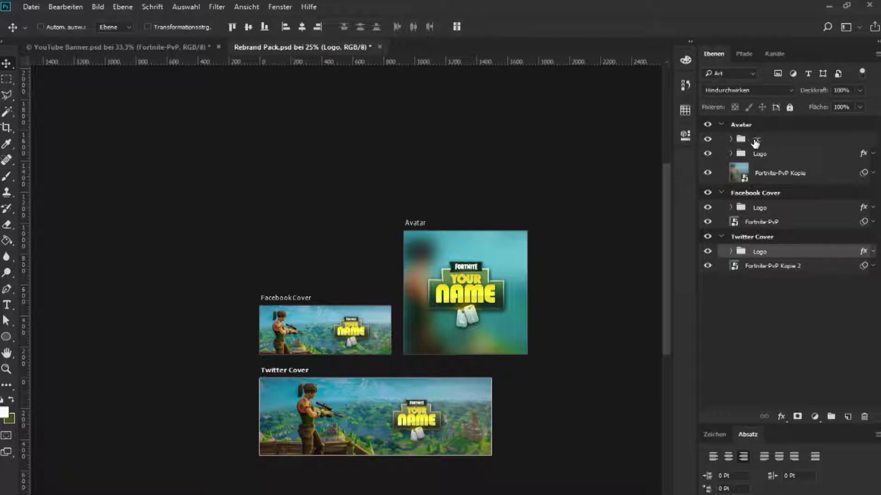
- Copy the CC group into the other covers and switch to the YouTube Banner document
mouse_move(766, 135)
left_mouse_down()
mouse_move(775, 215)
mouse_move(763, 218)
mouse_move(764, 275)
left_mouse_up()
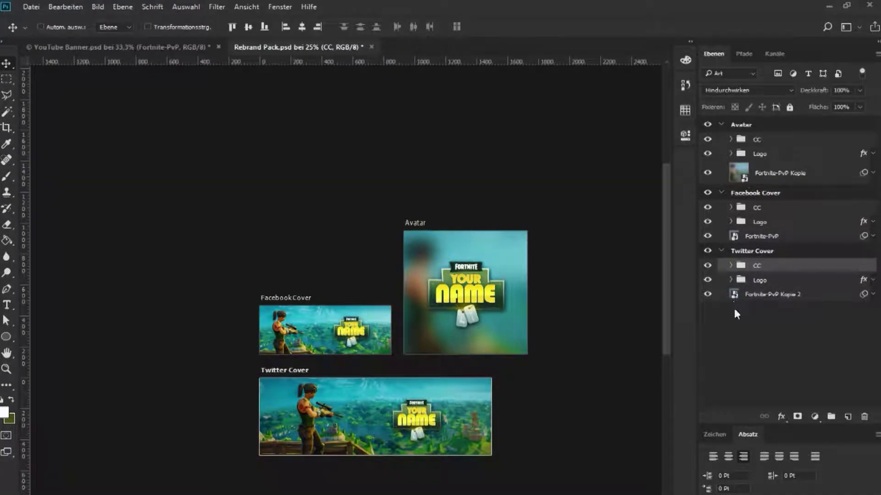
left_click(728, 328)
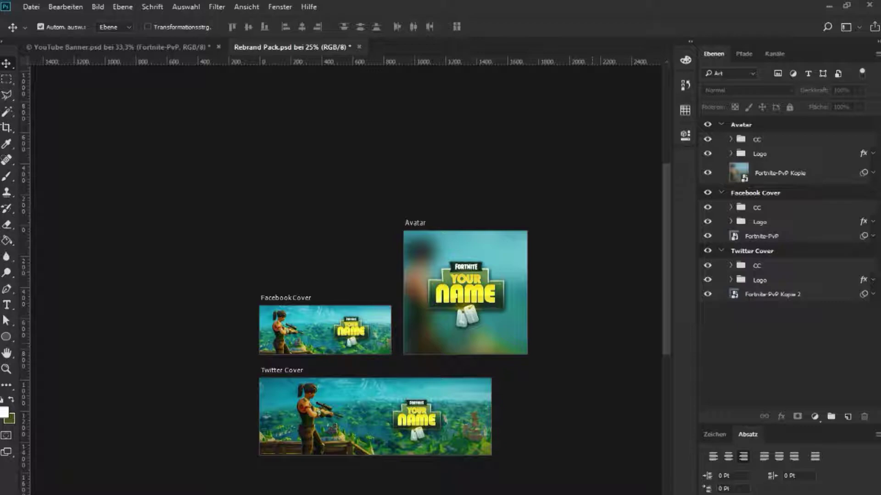
scroll(444, 387, "up", 5)
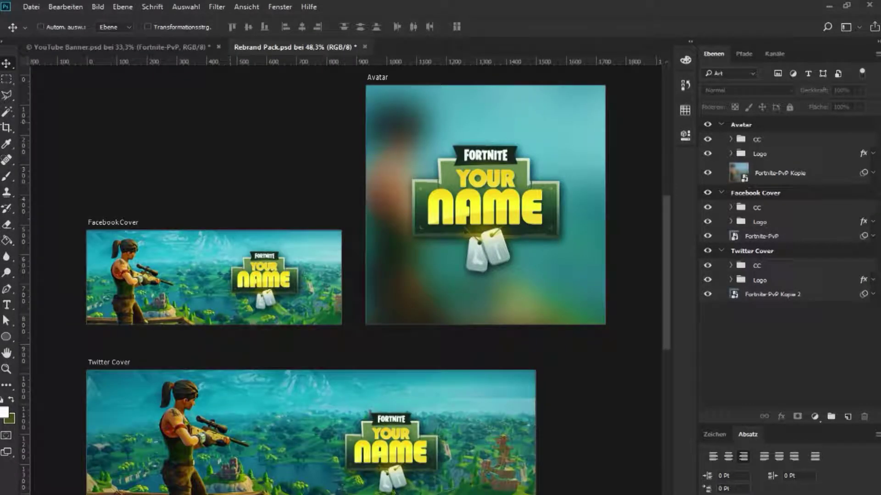
left_click(758, 278)
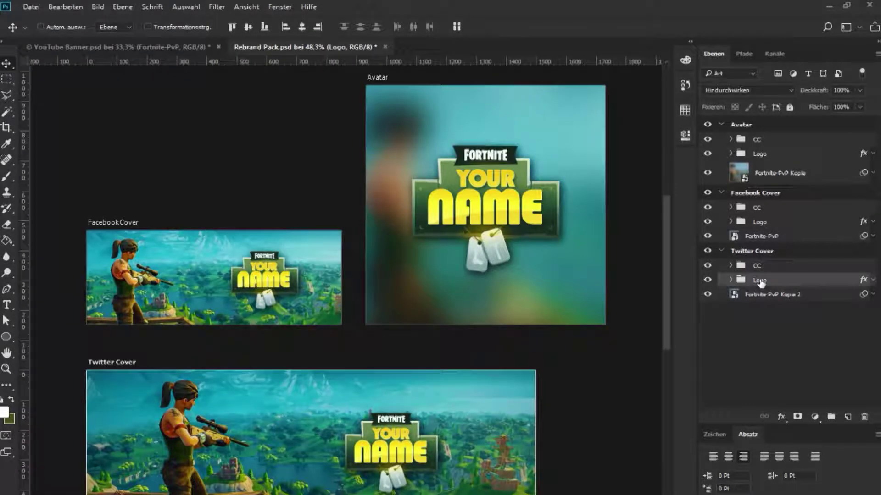
key("ctrl+Tab")
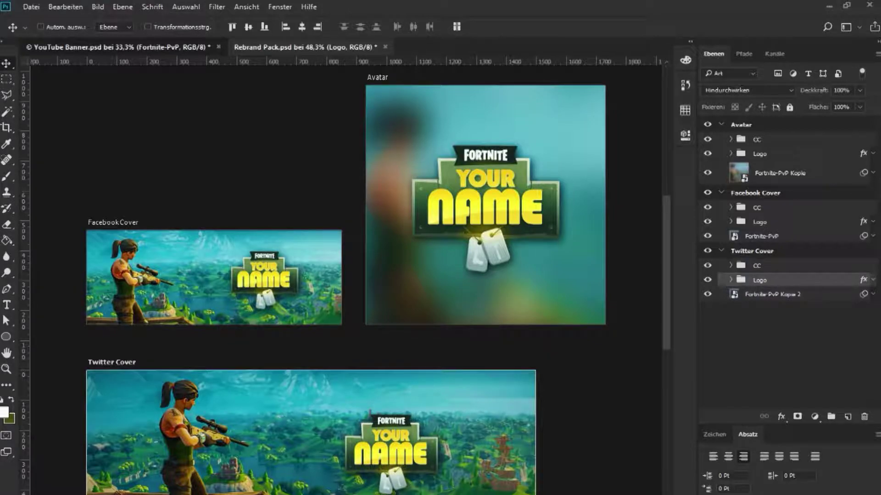
- Group the Regular Uploads text and Logo as 'Text' and move it below CC
left_click(764, 129)
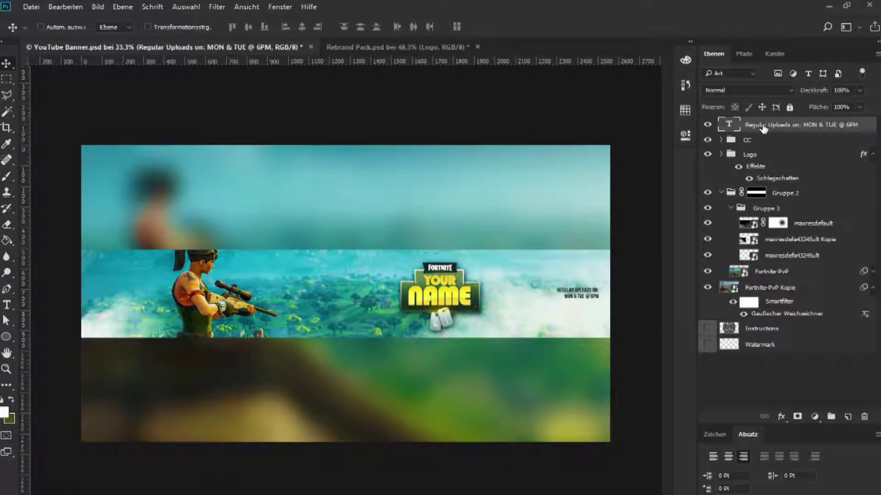
left_click(763, 155)
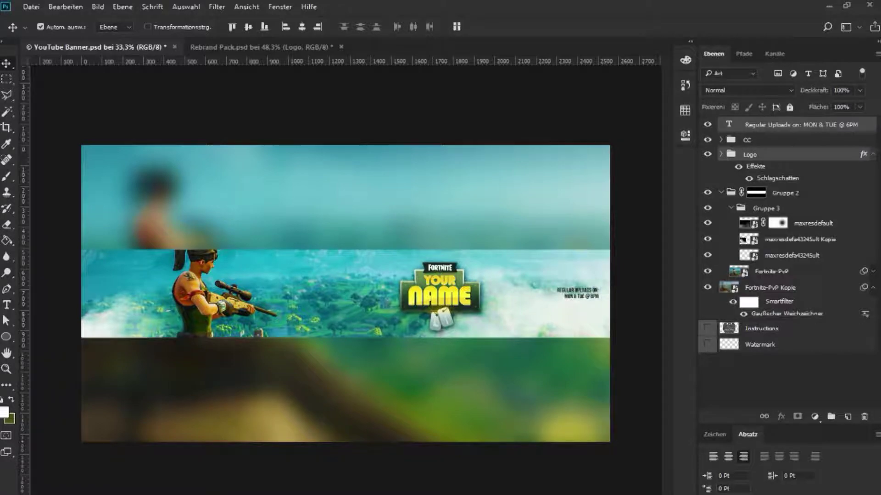
key("ctrl+g")
double_click(750, 124)
type("Text")
key("Return")
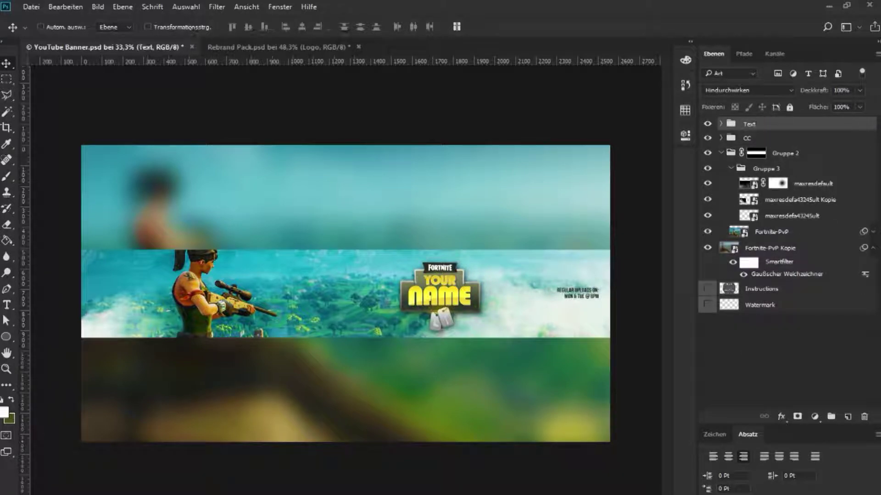
left_click_drag(750, 124, 750, 143)
- Rename Gruppe 2 to 'Banner' and give it a red colour label
left_click(756, 153)
double_click(785, 153)
type("Banner")
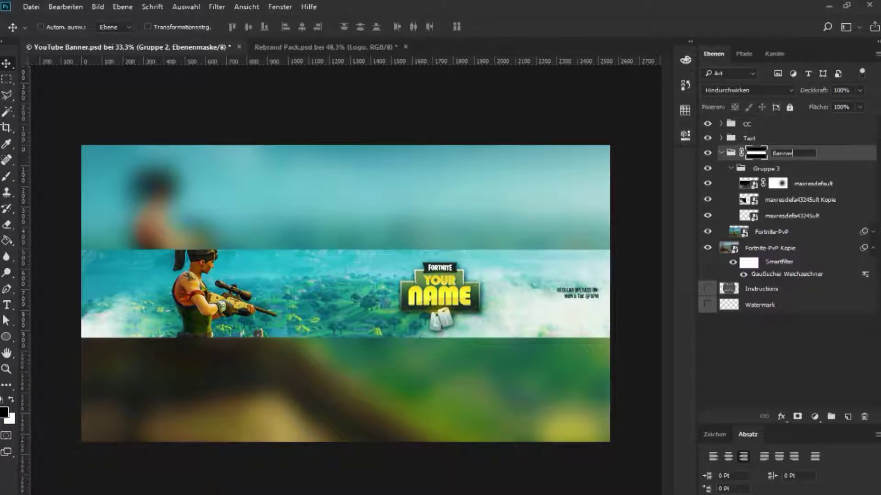
key("Return")
left_click(782, 155)
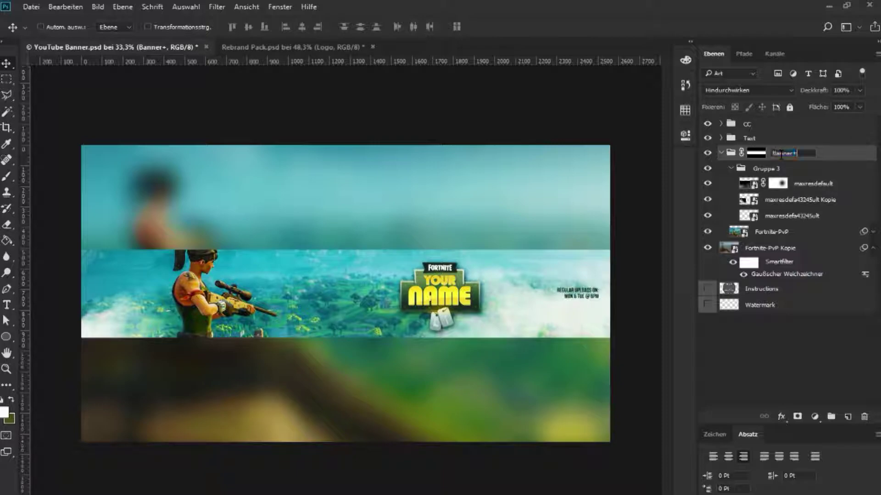
right_click(779, 156)
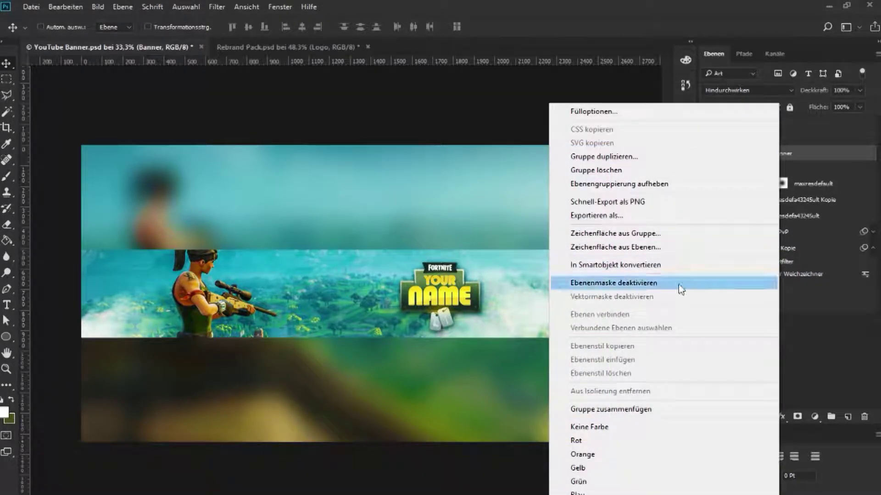
left_click(595, 434)
- Rename Gruppe 3 to 'Smoke', its layers to 1, 2, 3, and collapse it
double_click(766, 168)
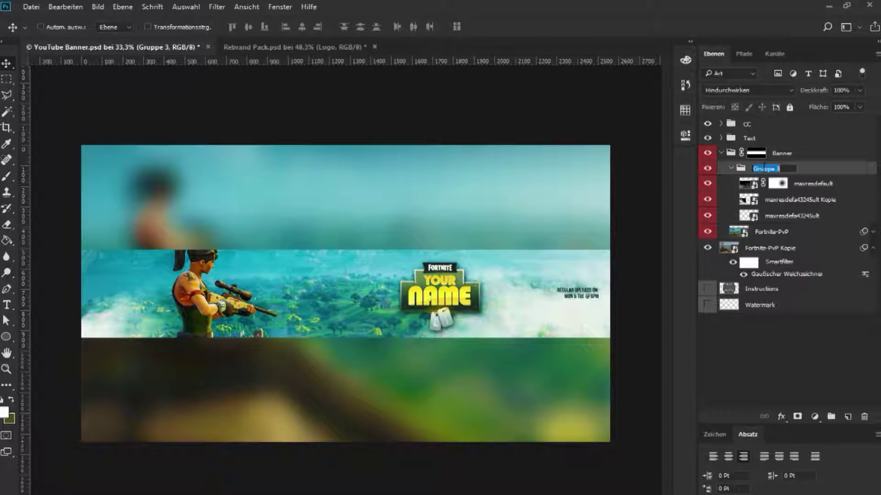
type("Smoke")
key("Return")
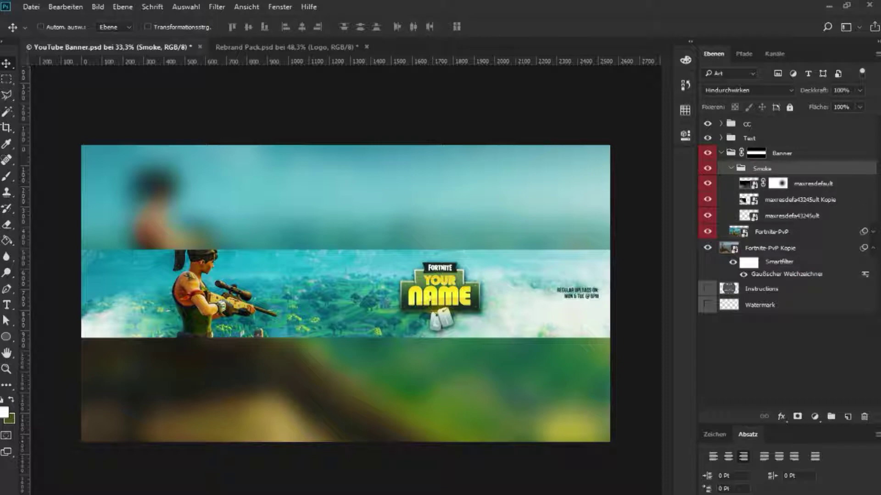
double_click(813, 184)
type("1")
left_click(846, 186)
double_click(810, 200)
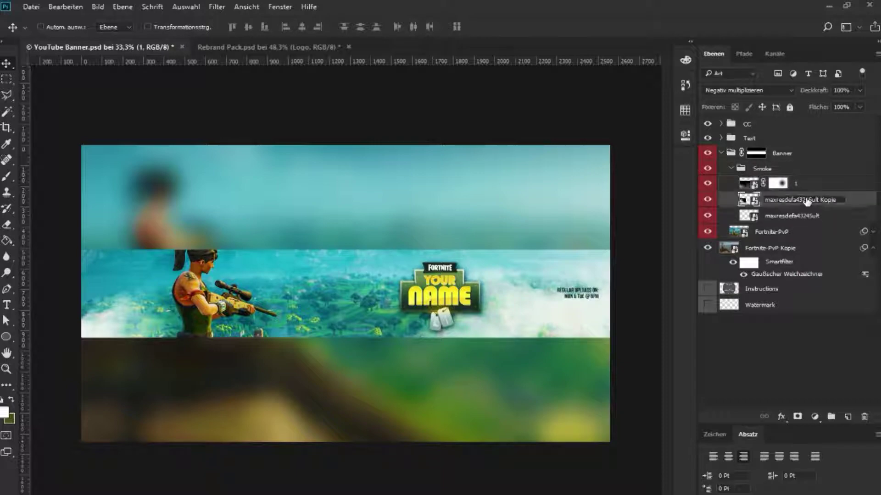
type("2")
key("Return")
double_click(798, 215)
type("3")
key("Return")
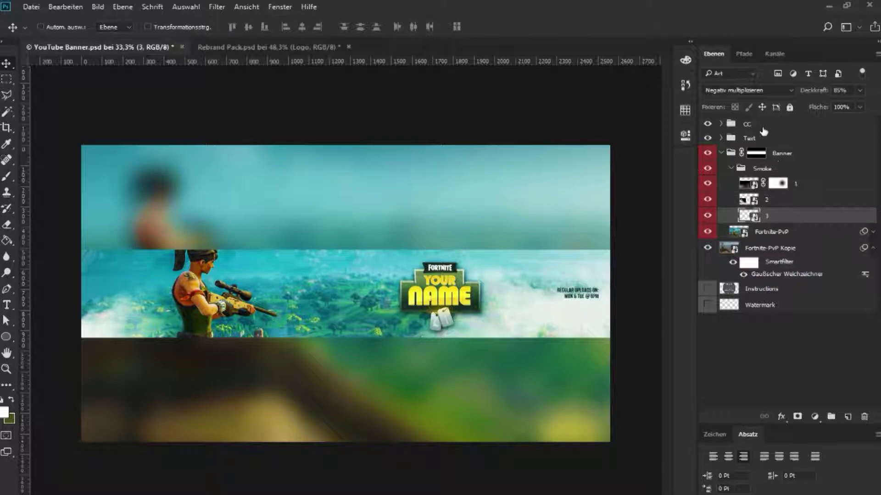
left_click(733, 169)
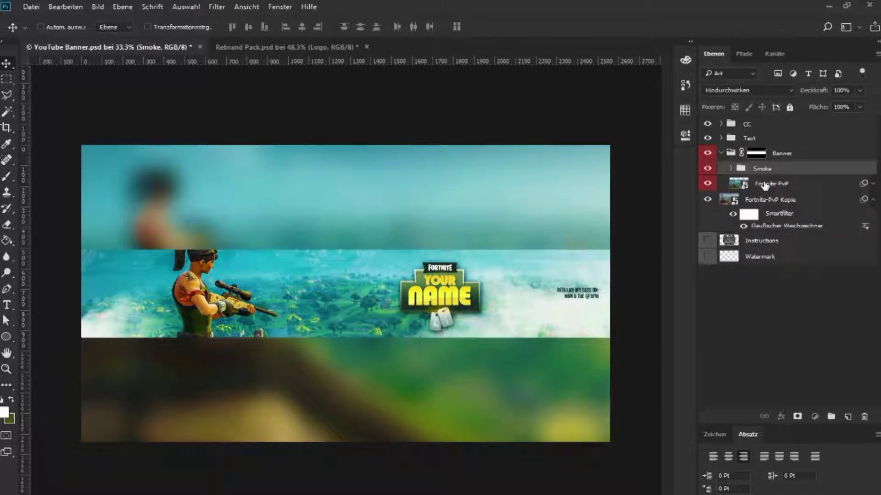
- Rename the Fortnite-PvP layer to 'BG' and collapse the Banner group
double_click(773, 184)
type("BG")
key("Return")
left_click(721, 153)
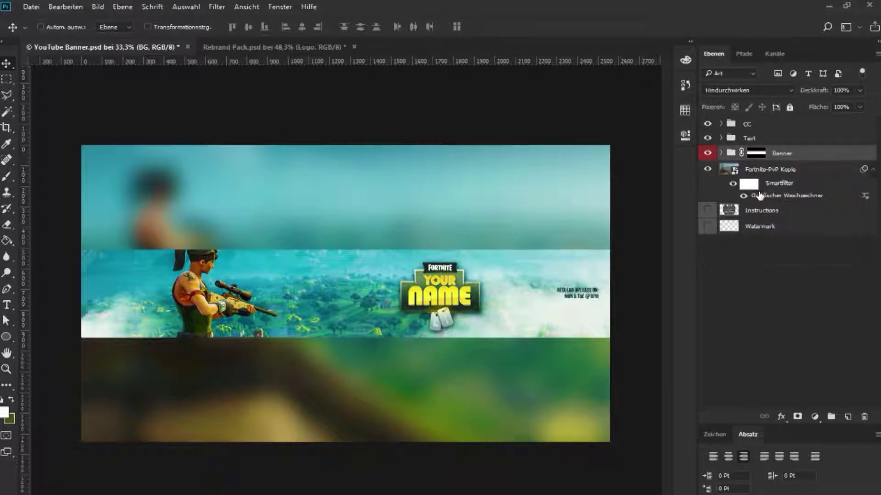
- Put Fortnite-PvP Kopie into a group named 'BG', rename the layer 'BG', collapse it
left_click(757, 168)
key("ctrl+g")
double_click(752, 168)
type("BG")
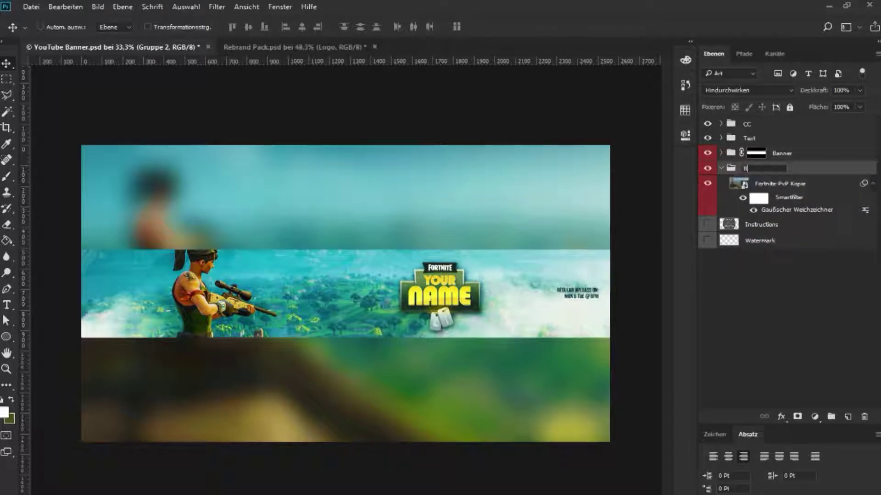
key("Return")
double_click(763, 184)
type("BG")
key("Return")
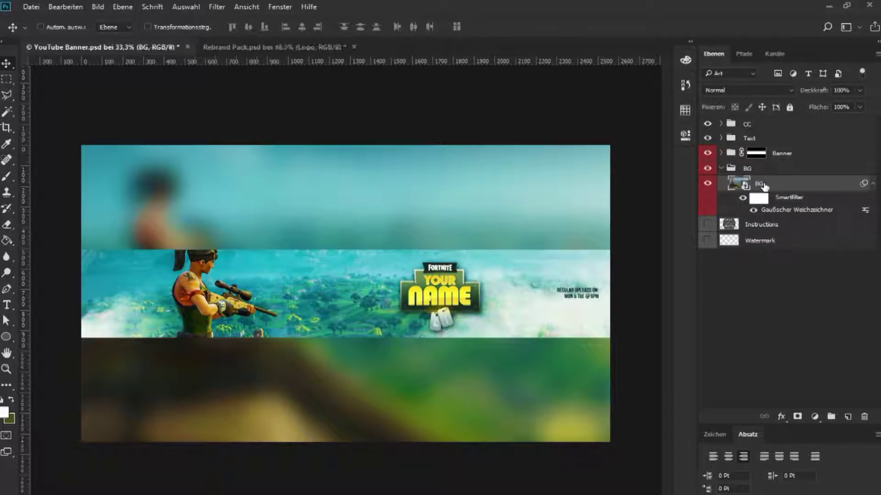
left_click(721, 168)
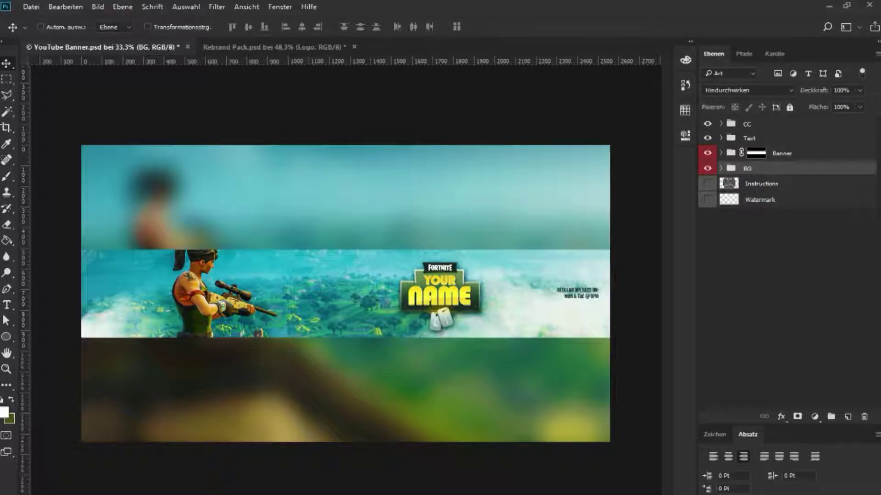
left_click(321, 293, "ctrl")
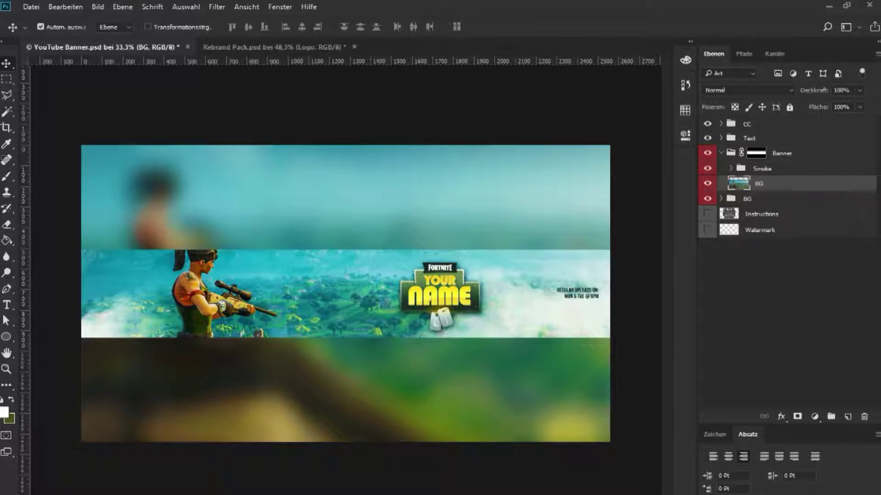
- Label the Text group green and rename Regular Uploads to 'Uploads', moved below Logo
left_click(721, 154)
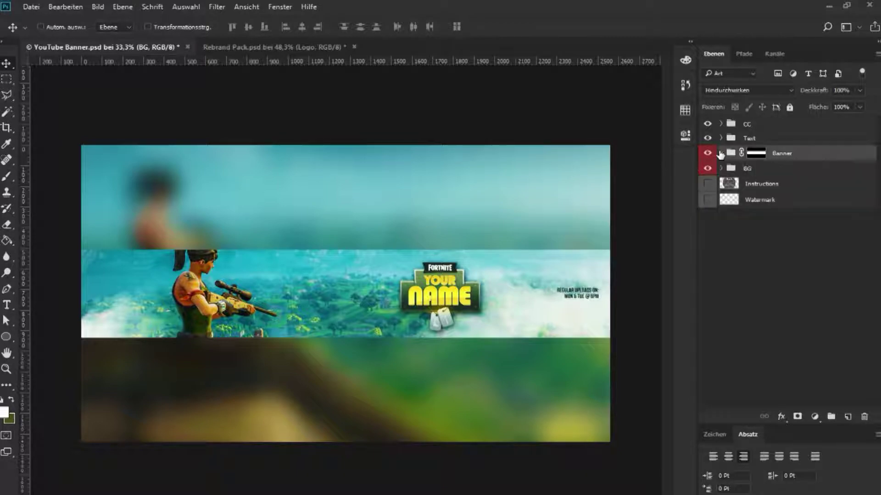
left_click(749, 138)
right_click(748, 138)
left_click(547, 481)
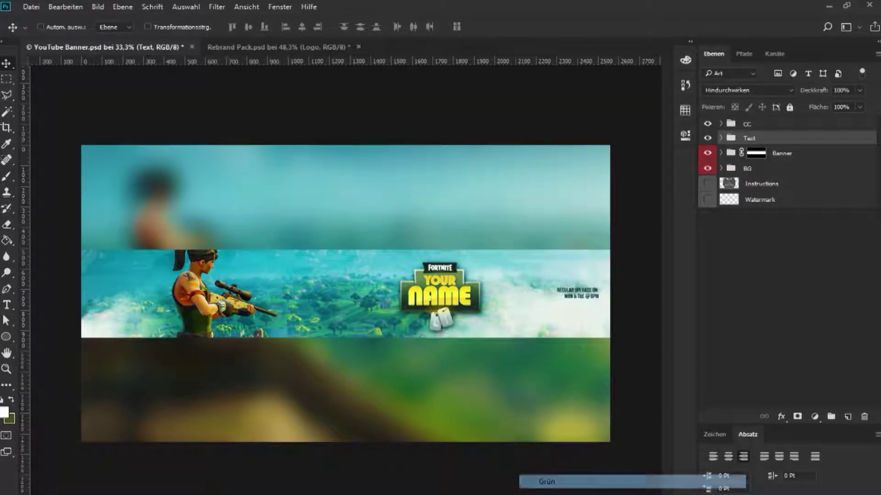
left_click(721, 138)
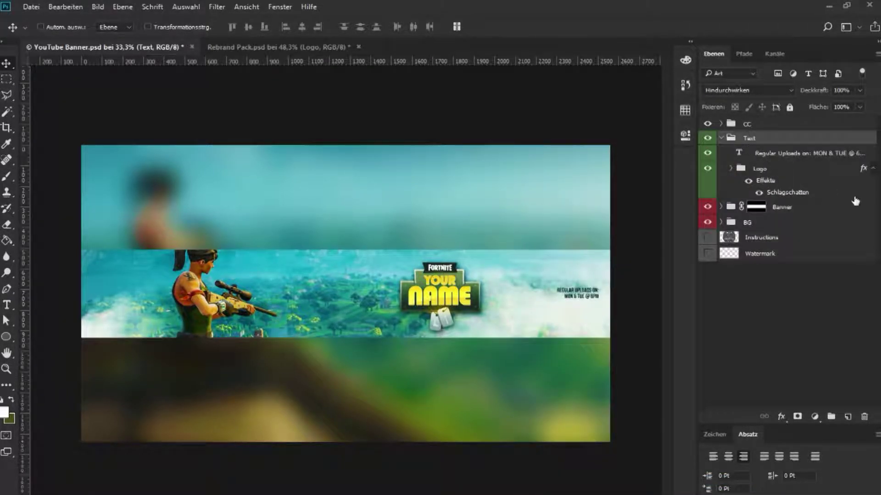
double_click(789, 154)
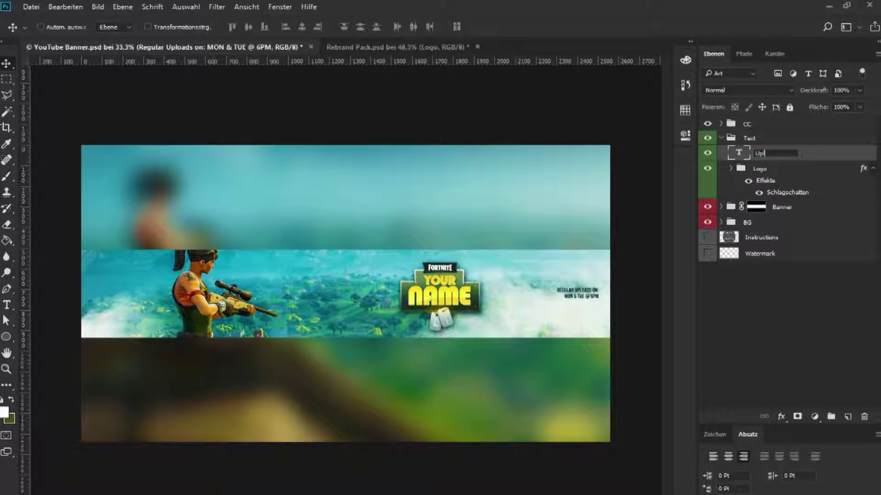
key("Return")
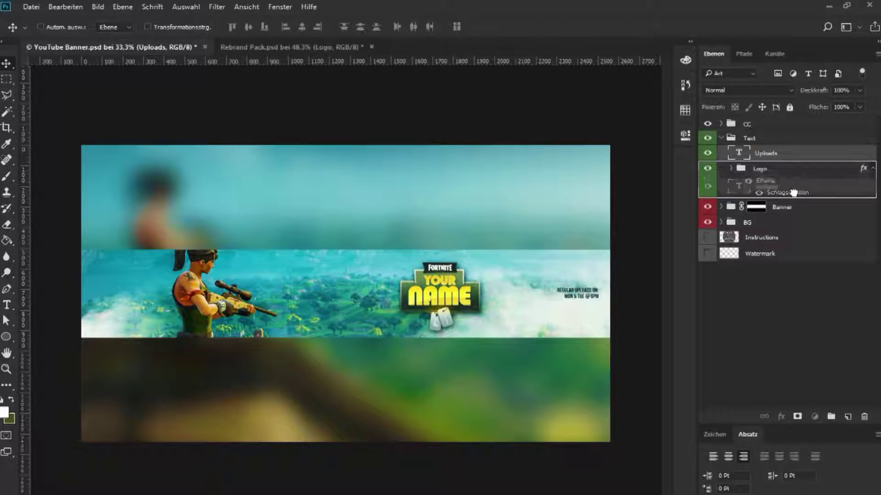
left_click_drag(779, 153, 853, 184)
left_click(872, 153)
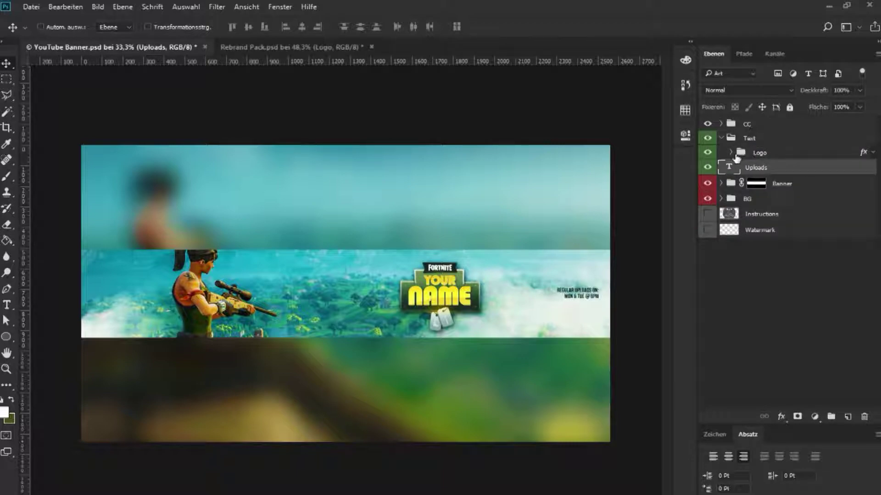
- Rename Ebene 4 inside the Logo group to '(Don't touch)' with a red label
left_click(780, 152)
left_click(731, 152)
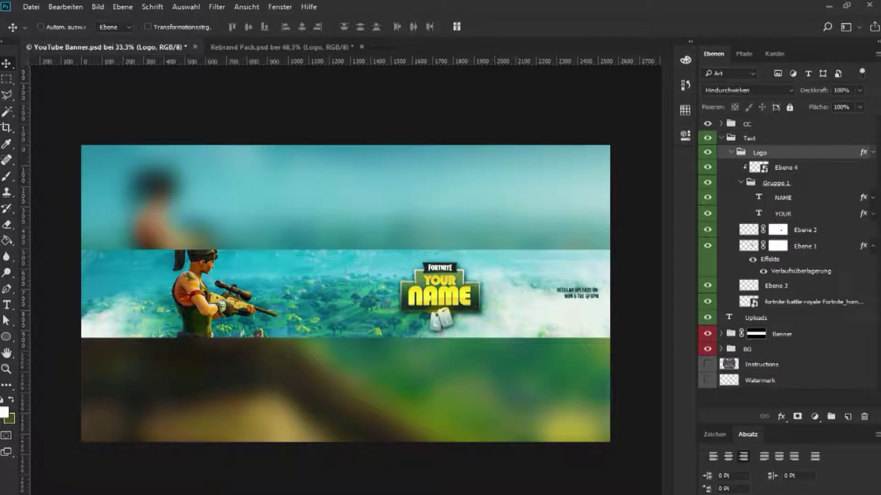
double_click(785, 167)
type("(Don't touch)")
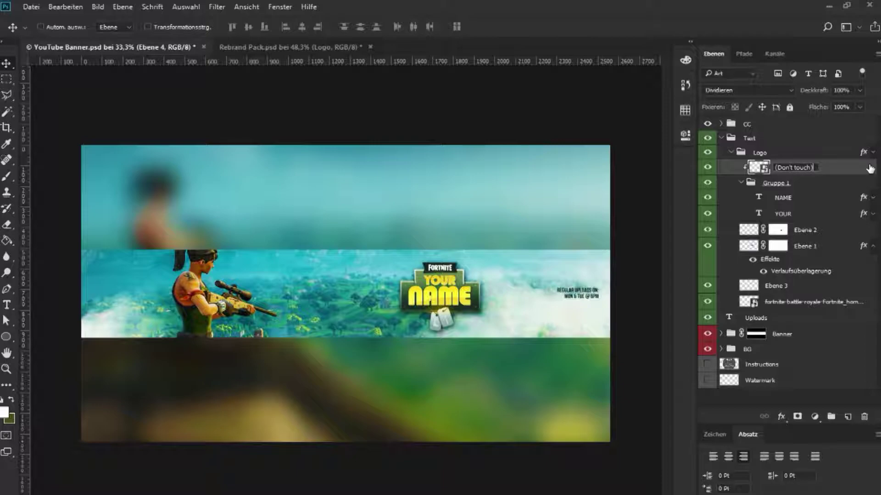
key("Return")
right_click(772, 166)
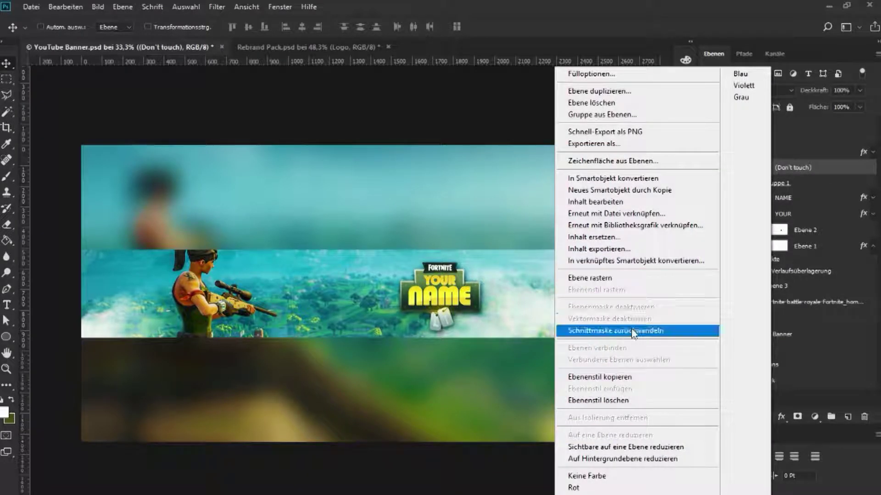
left_click(596, 487)
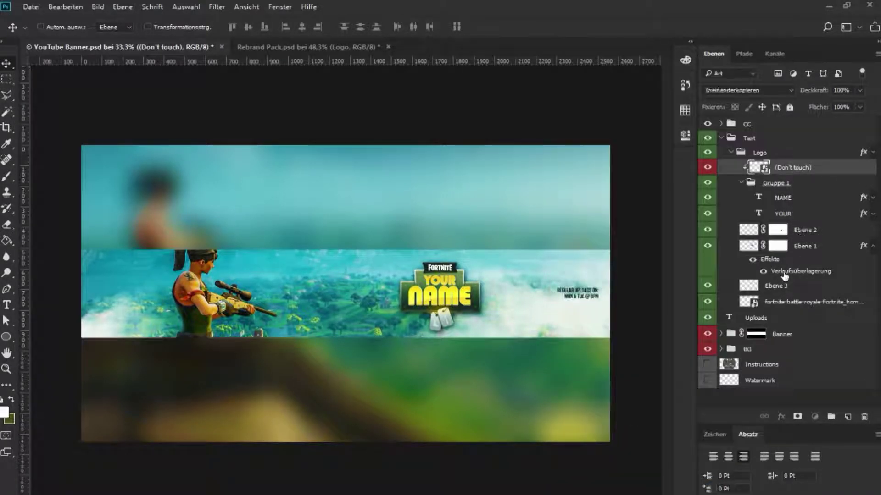
- Group the logo base layers as "Don't touch" with a red label
left_click(805, 230)
left_click(812, 302, "shift")
key("ctrl+g")
double_click(771, 229)
type("Don't touch")
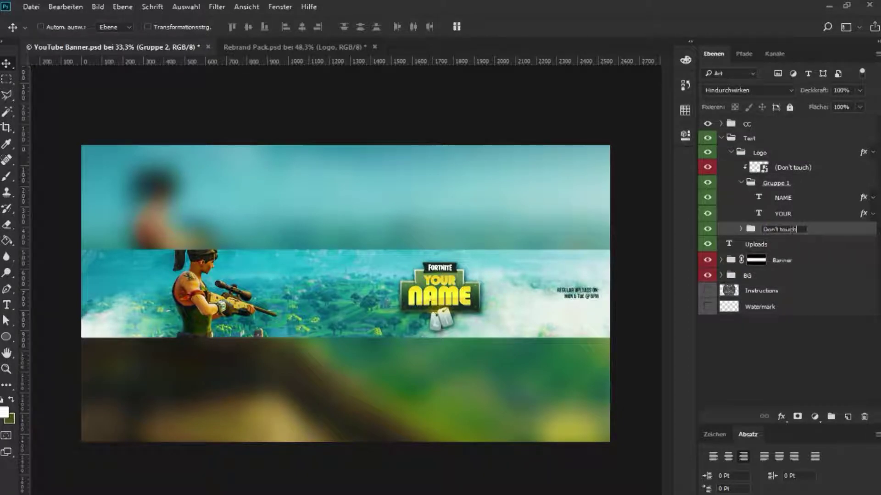
key("Return")
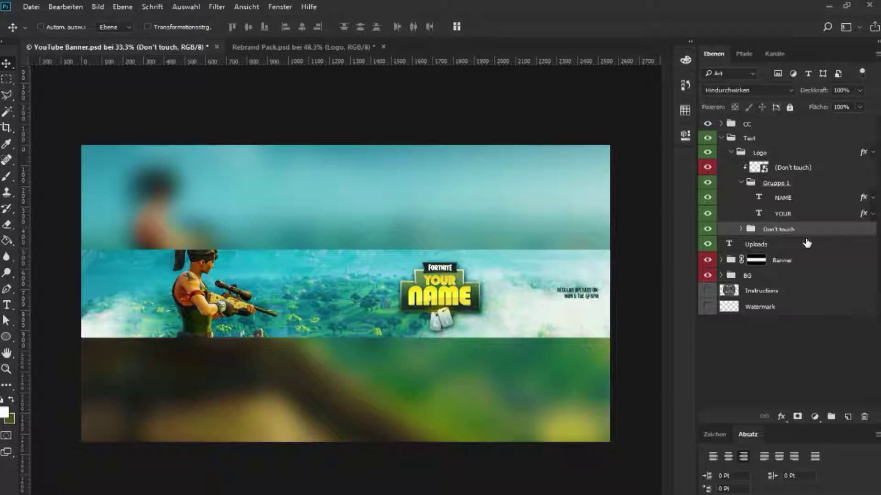
right_click(778, 228)
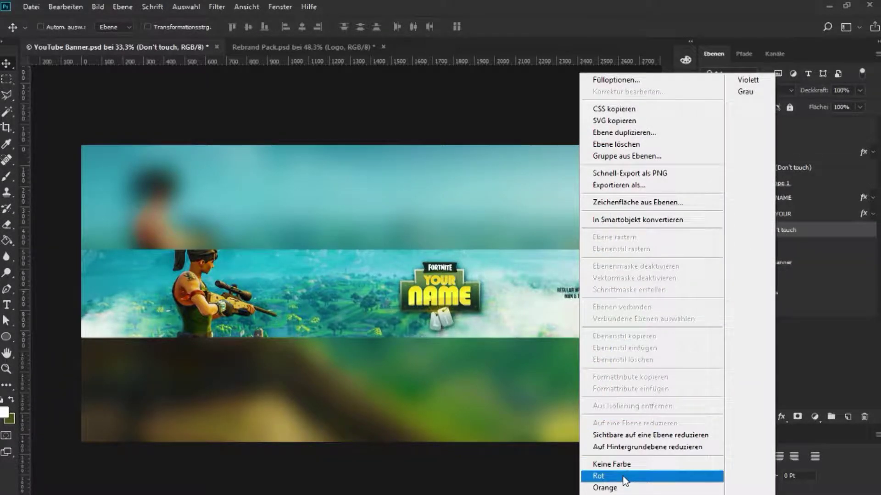
left_click(616, 476)
- Rename Gruppe 1 to 'Text', put YOUR above NAME, rename them 'Your' and 'Name'
double_click(775, 183)
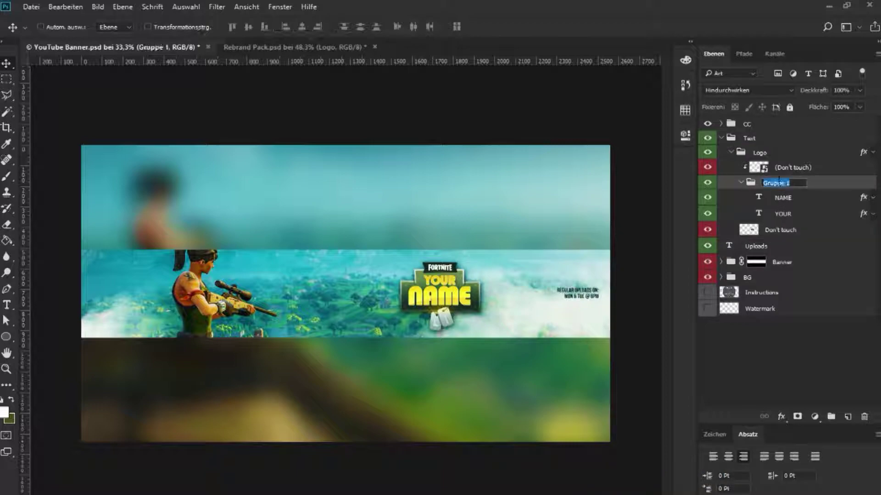
type("Text")
key("Return")
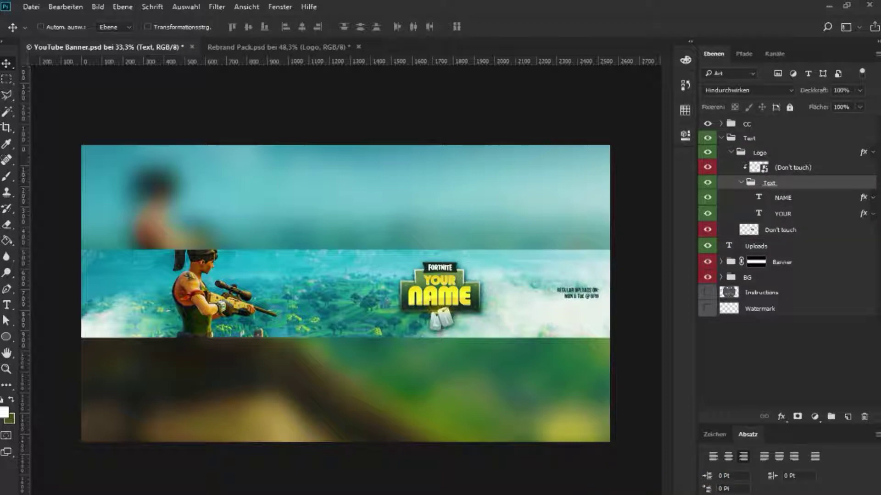
left_click_drag(782, 213, 782, 192)
double_click(783, 197)
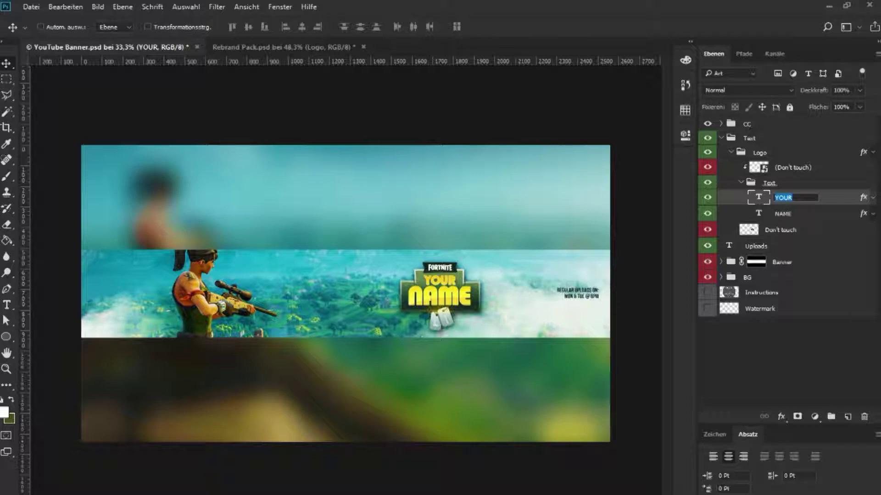
type("Your")
key("Return")
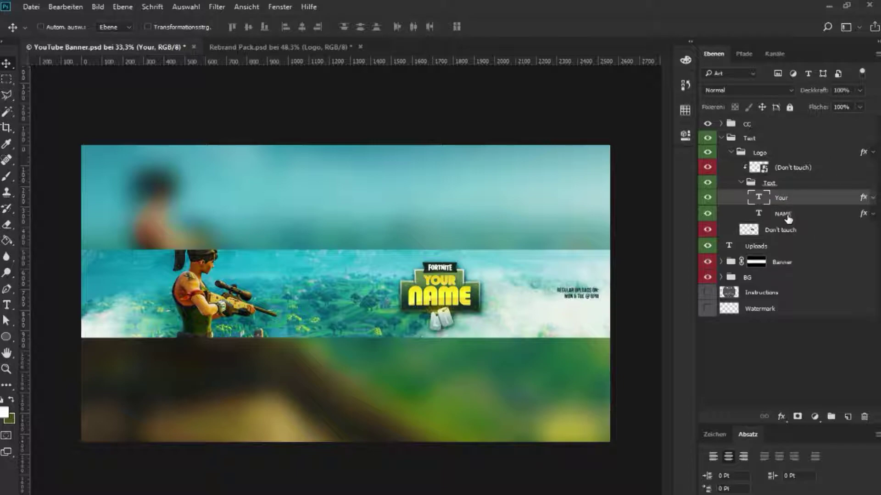
double_click(783, 213)
type("me")
key("Return")
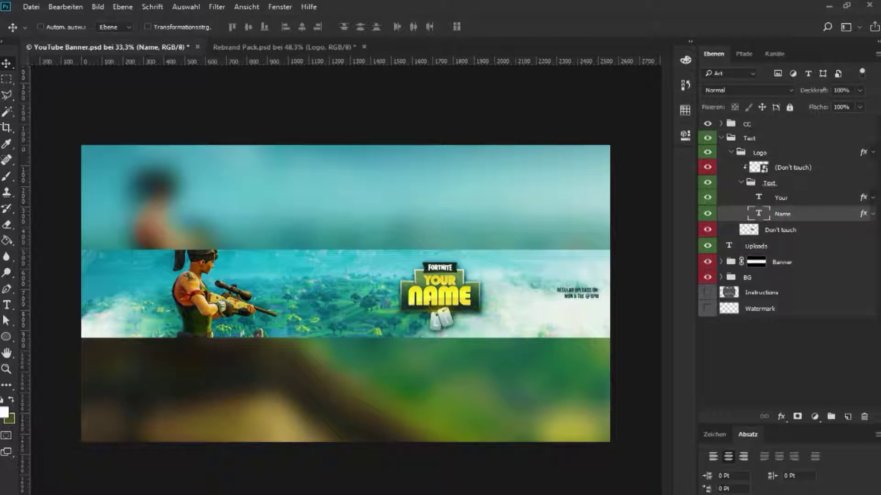
left_click(741, 182)
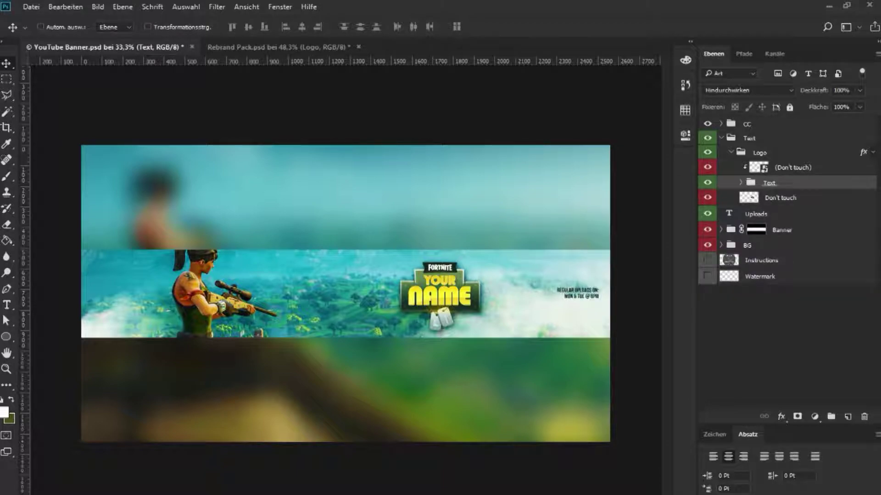
left_click(731, 152)
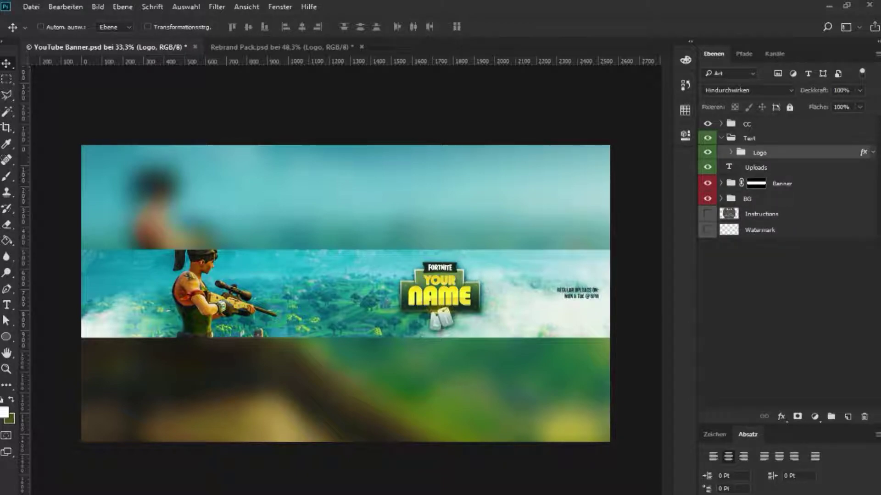
- Label the CC group blue and rename its first two adjustments CC1 and CC2
left_click(721, 138)
right_click(759, 124)
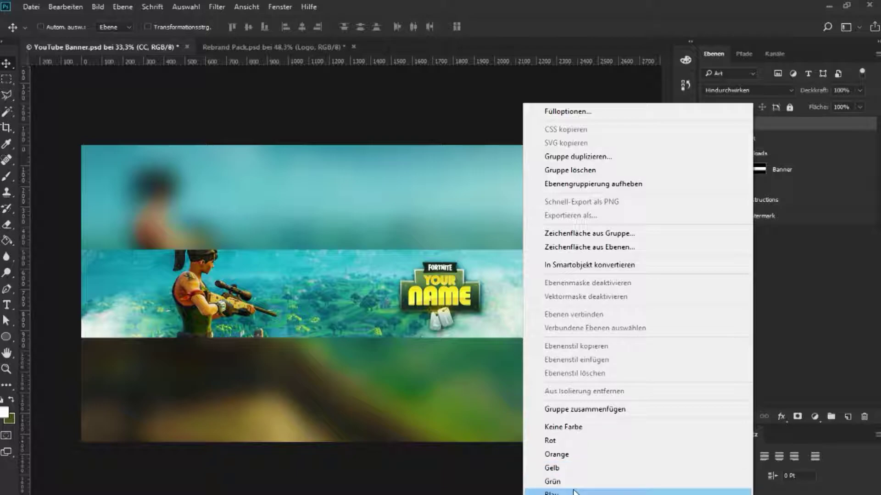
key("Escape")
left_click(721, 124)
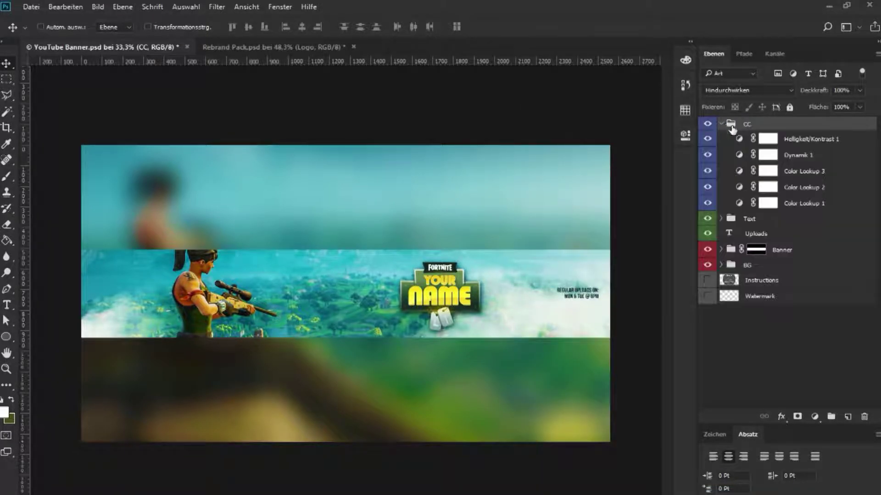
double_click(790, 139)
type("CC1")
key("Return")
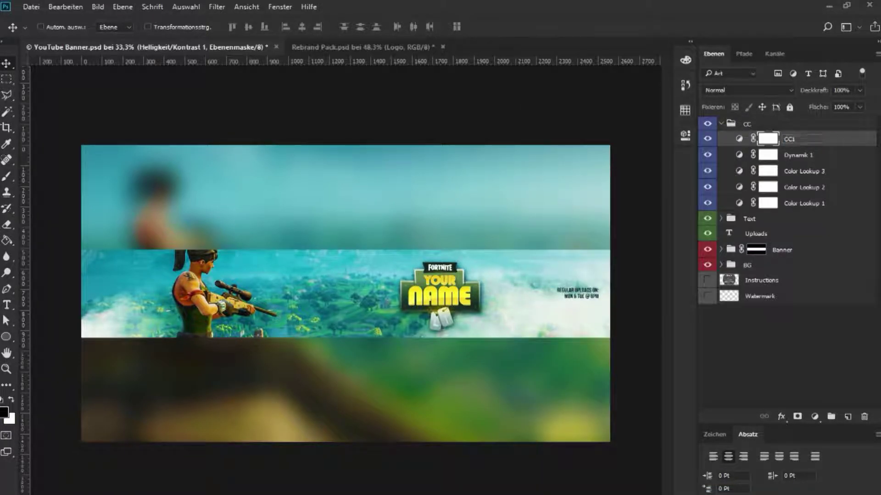
double_click(798, 155)
type("CC2")
key("Return")
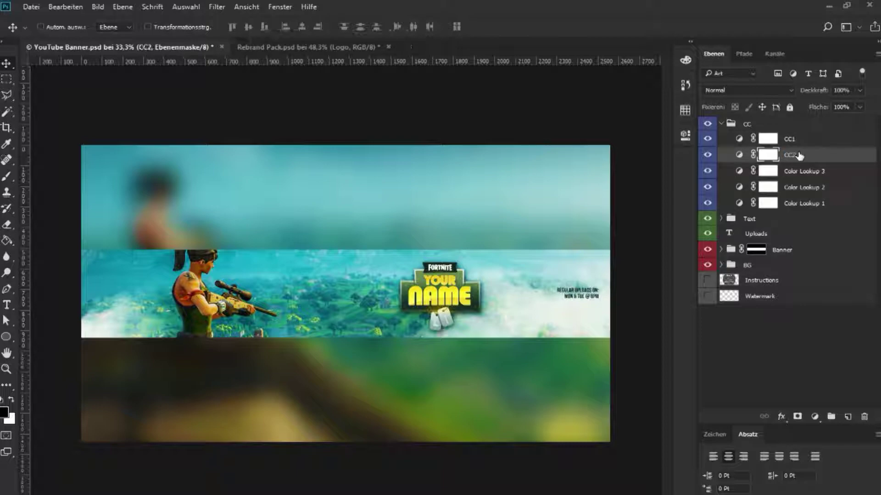
- Rename the remaining adjustments CC3, CC4 and CC5, then collapse the CC group
double_click(799, 171)
type("CC3")
key("Return")
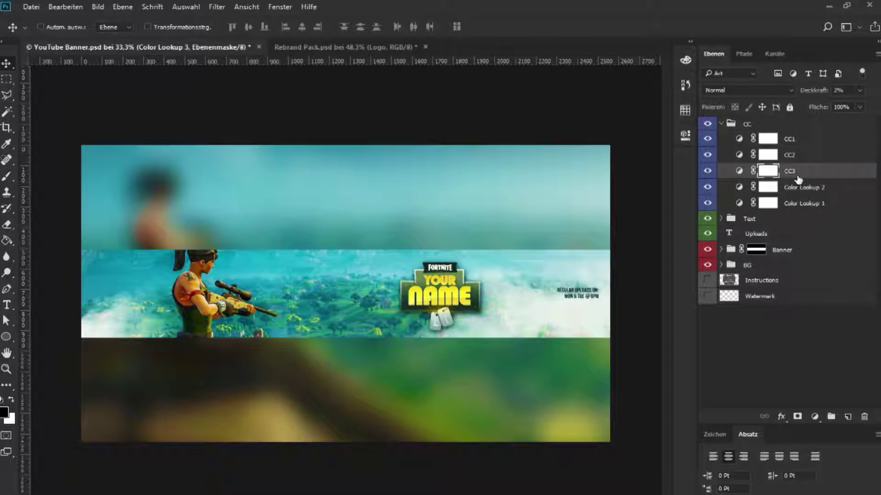
double_click(797, 186)
type("CC4")
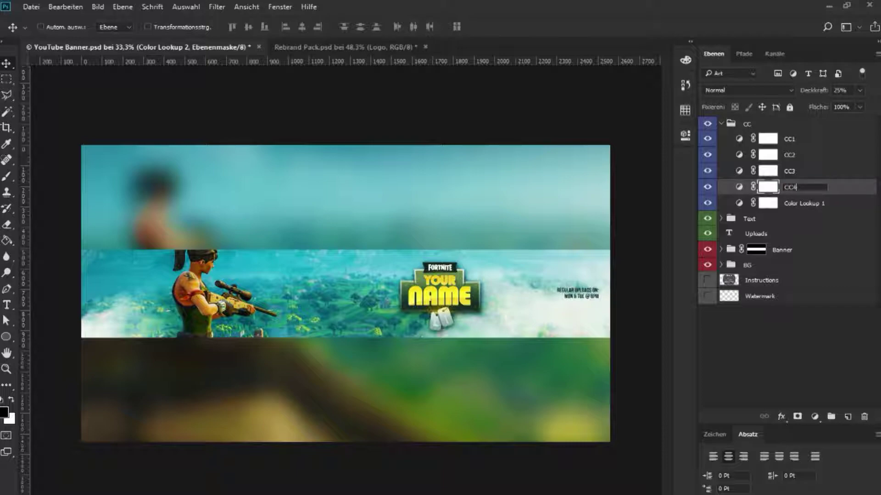
key("Return")
double_click(794, 203)
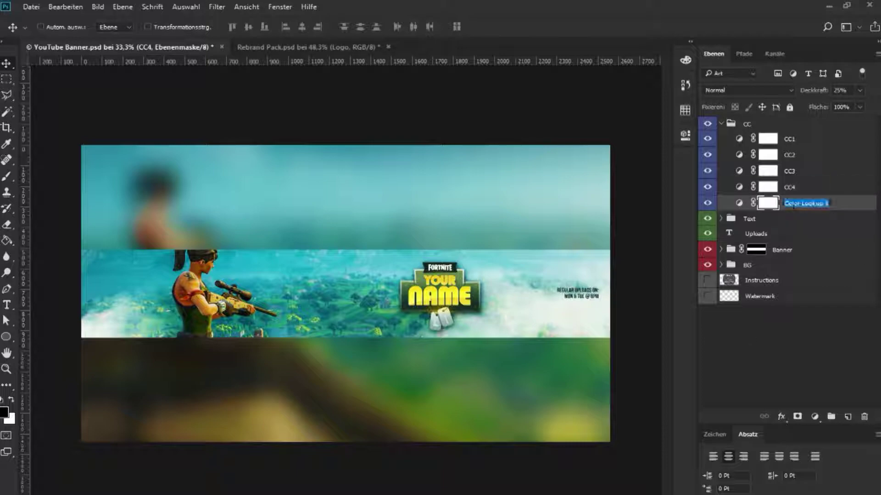
type("CC5")
key("Return")
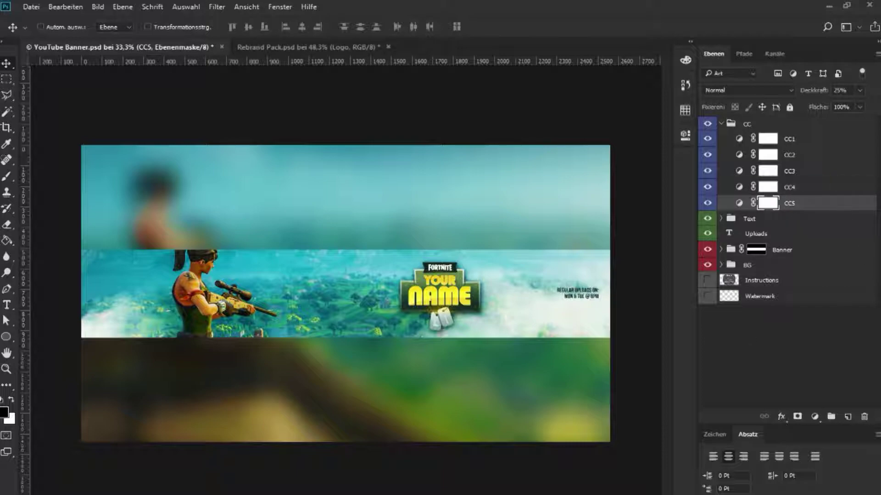
left_click(747, 123)
left_click(721, 124)
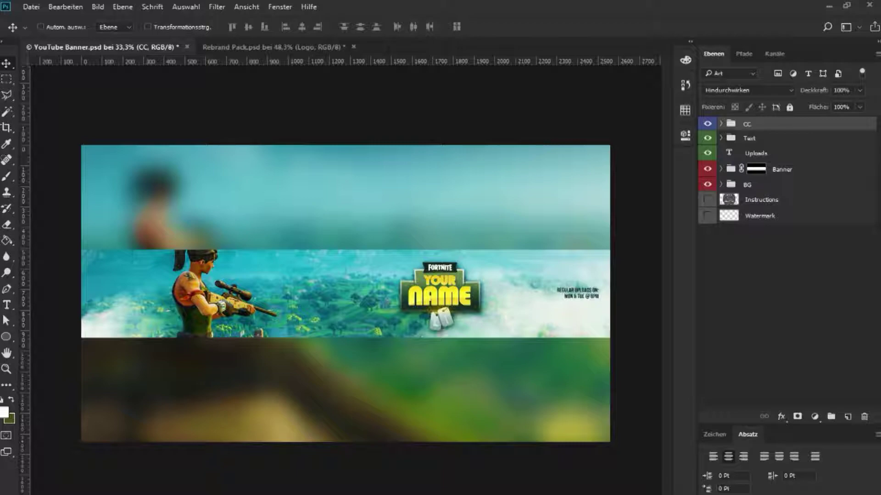
- Bring the Instructions and Watermark layers to the top of the stack
left_click(761, 200)
left_click(760, 215, "shift")
key("ctrl+shift+bracketright")
- Show the Watermark layer and stretch the screenshot to fill the whole banner canvas
left_click(707, 141)
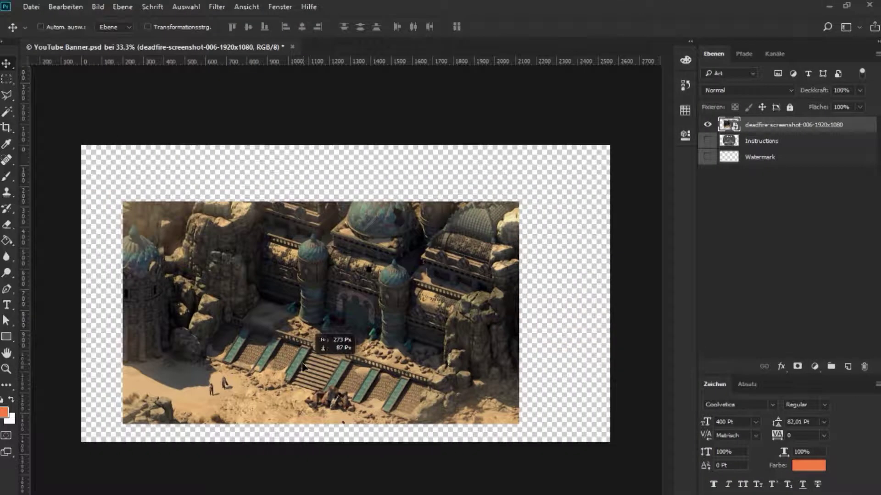
left_click_drag(328, 353, 284, 376)
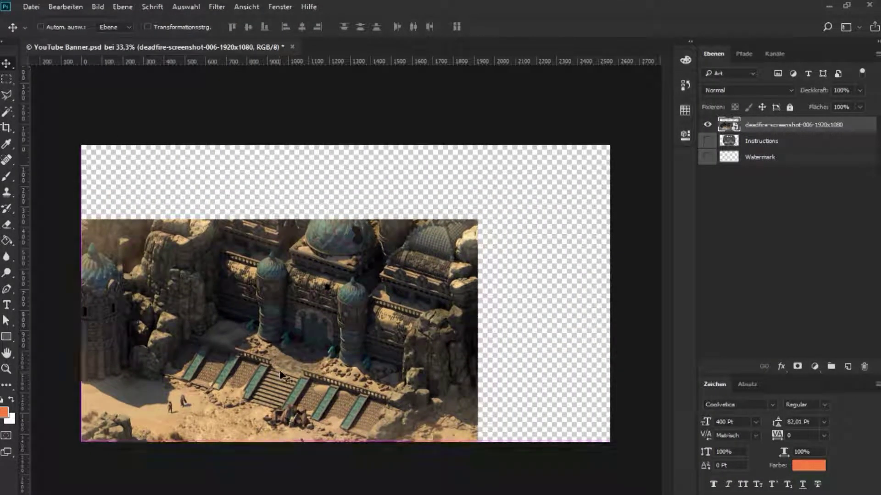
key("ctrl+t")
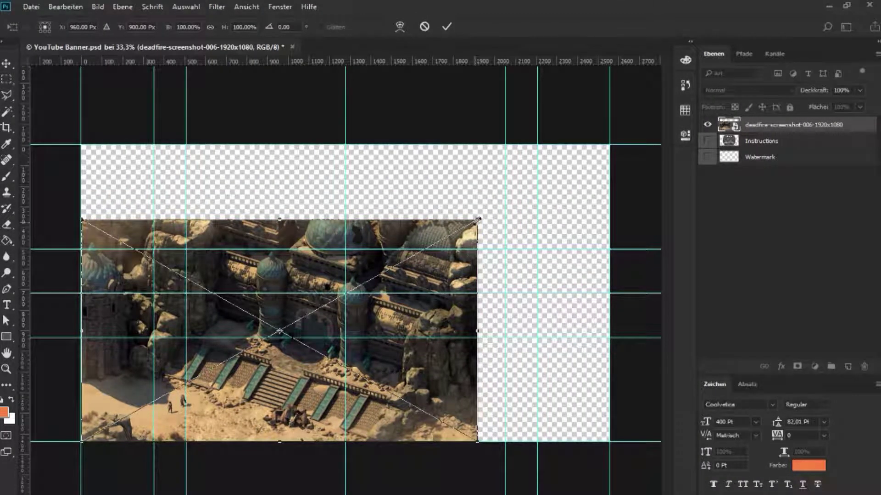
left_click_drag(478, 219, 610, 146)
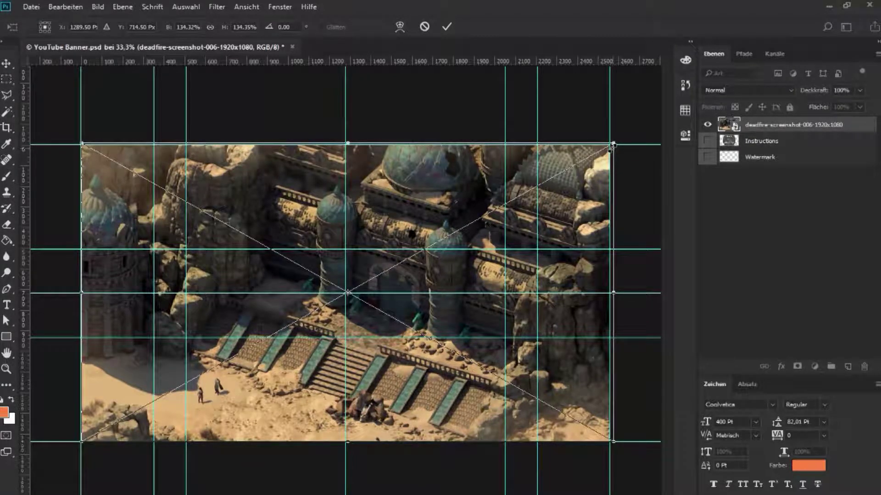
key("Return")
- Group the screenshot into Gruppe 1 and mask it to show only the middle strip
key("ctrl+g")
left_click(7, 79)
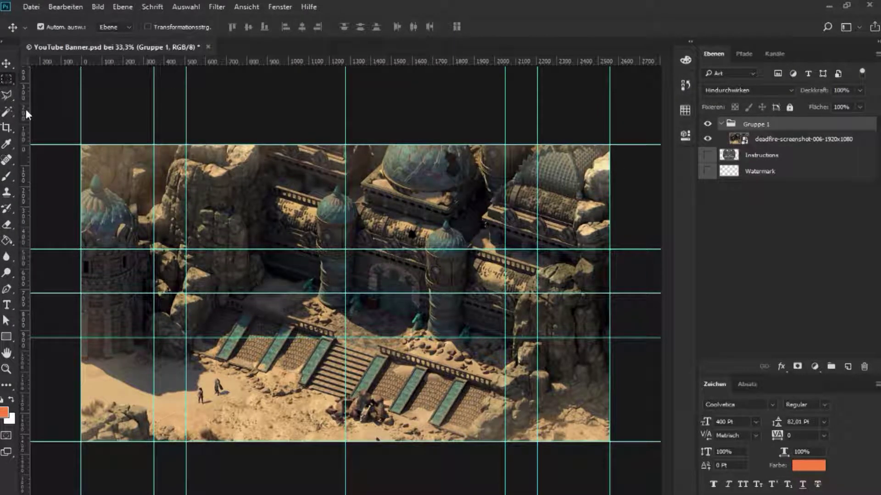
left_click_drag(309, 210, 328, 225)
right_click(123, 169)
left_click(170, 181)
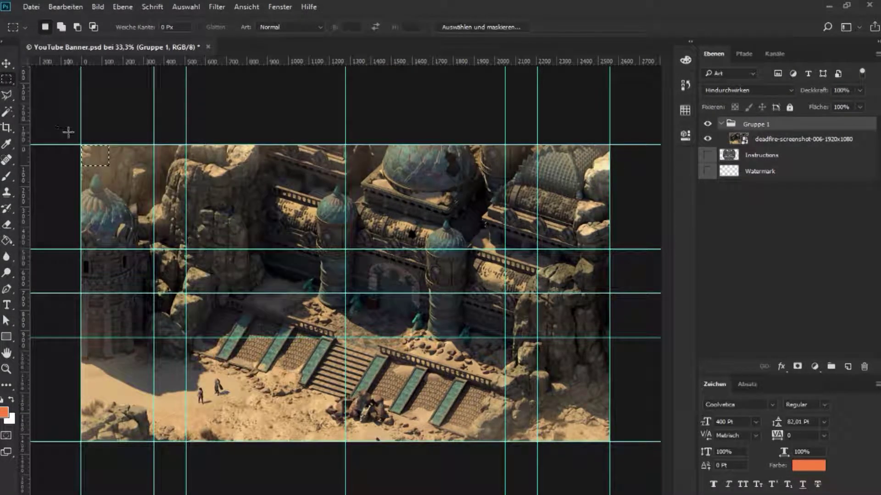
left_click_drag(81, 145, 642, 249)
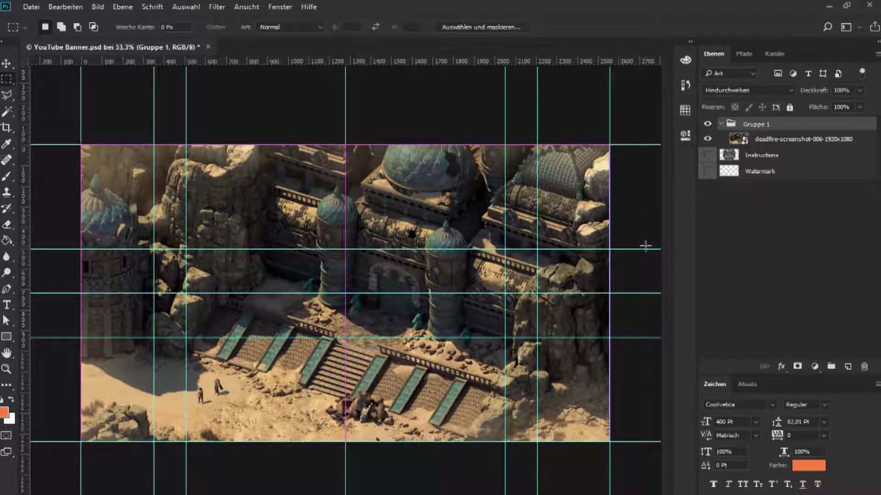
left_click_drag(621, 452, 184, 296)
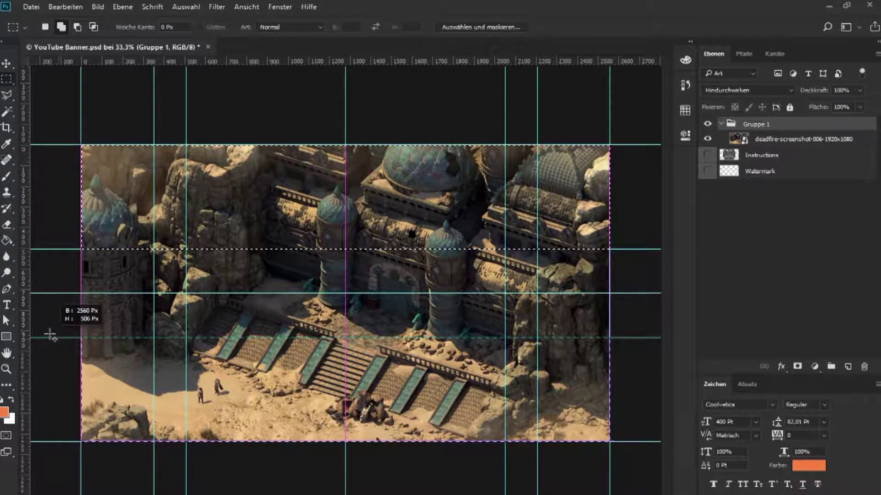
right_click(214, 267)
left_click(257, 296)
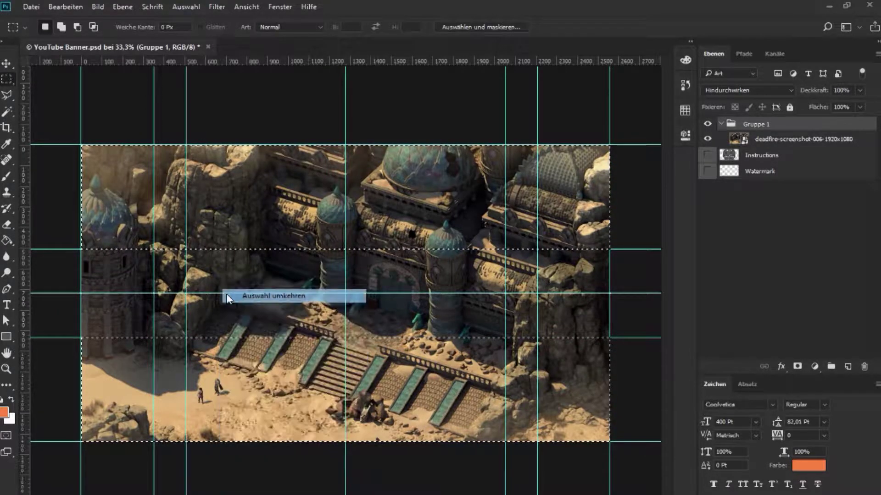
left_click(797, 367)
left_click(7, 68)
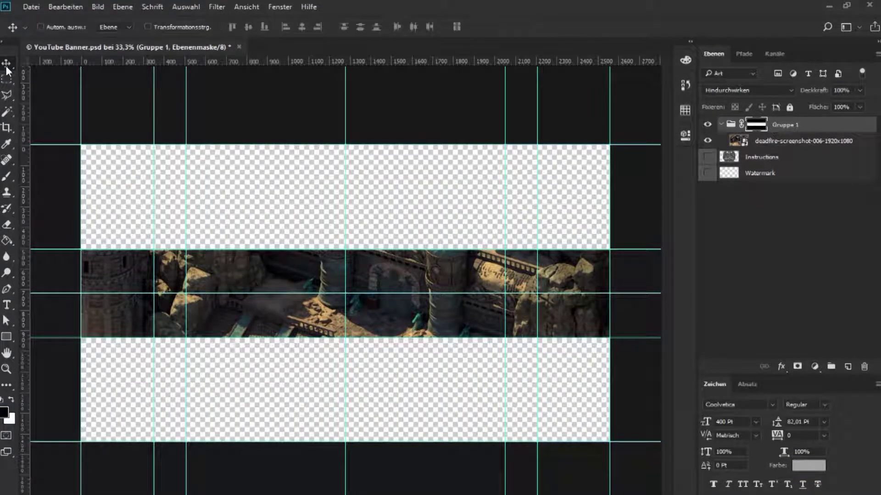
- In Camera Raw, raise contrast to +24, vibrance to +23, clarity, highlights and shadows, and adjust temperature
left_click(808, 141)
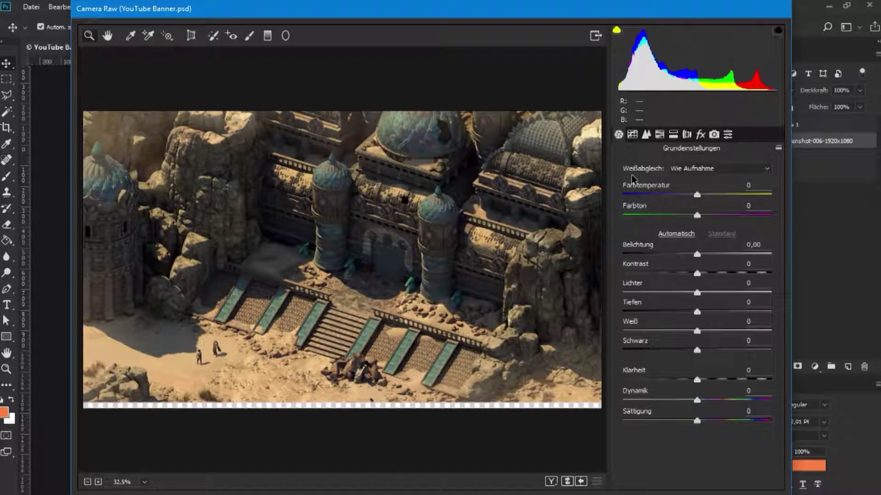
left_click_drag(697, 274, 714, 274)
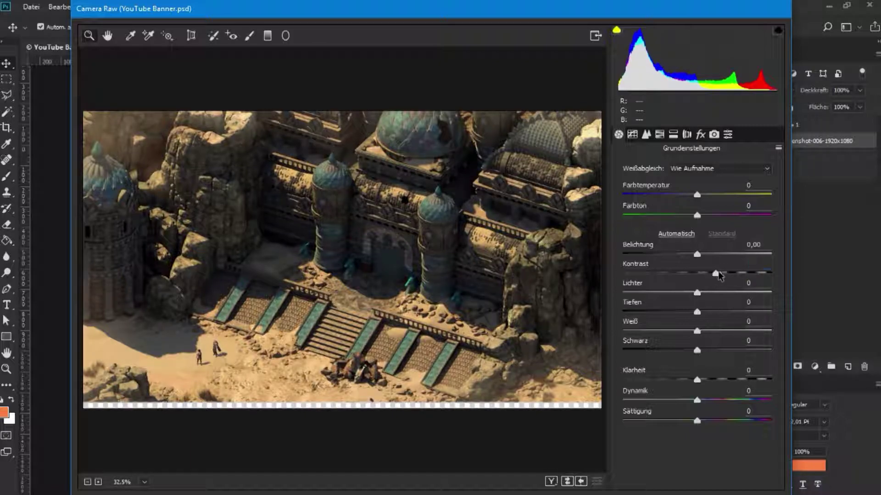
mouse_move(698, 380)
left_mouse_down()
mouse_move(722, 381)
mouse_move(714, 400)
left_mouse_up()
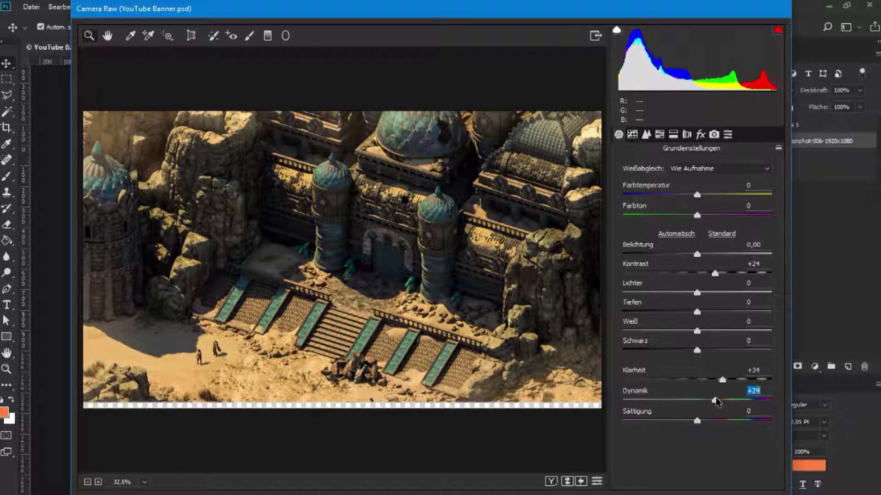
mouse_move(696, 292)
left_mouse_down()
mouse_move(713, 292)
mouse_move(720, 311)
mouse_move(779, 314)
left_mouse_up()
left_click_drag(712, 293, 723, 296)
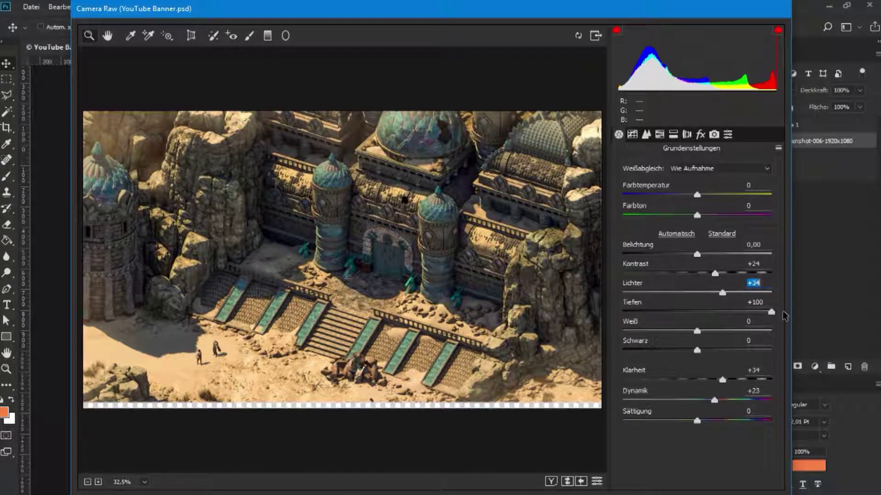
mouse_move(772, 312)
left_mouse_down()
mouse_move(742, 316)
mouse_move(761, 315)
left_mouse_up()
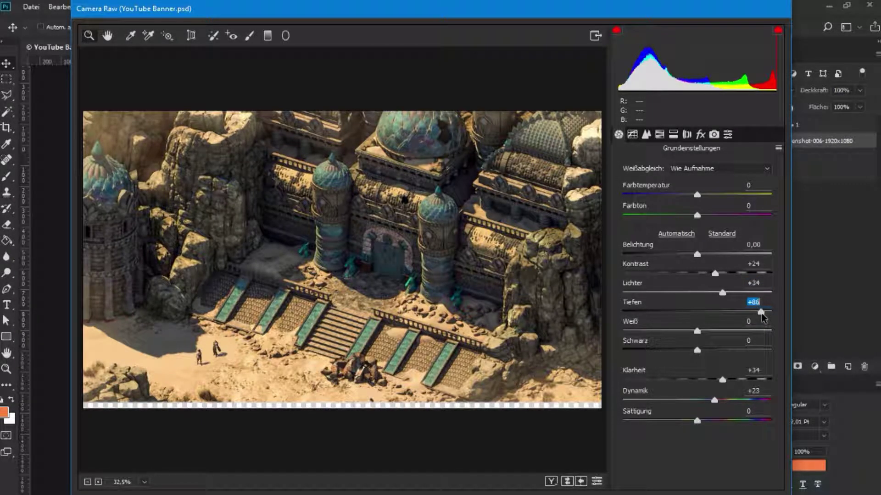
left_click_drag(698, 195, 702, 197)
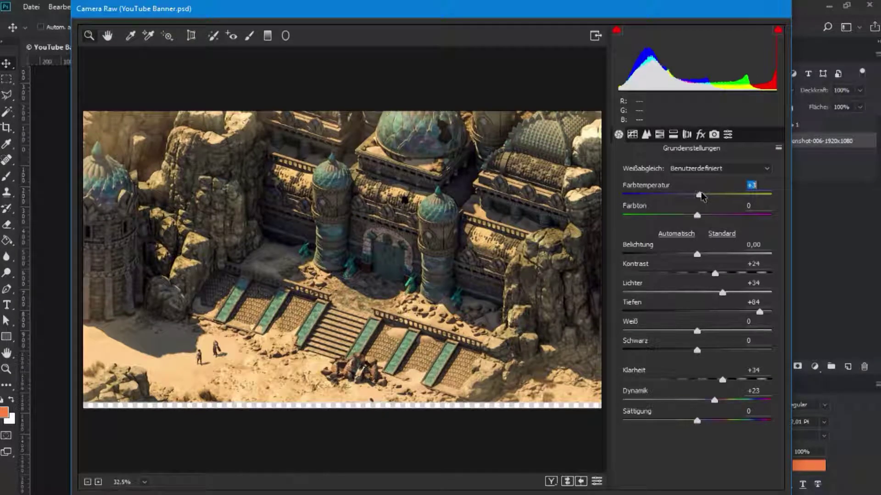
- Reduce sharpening, compare before and after, set clarity to +18, and apply the filter
left_click(646, 135)
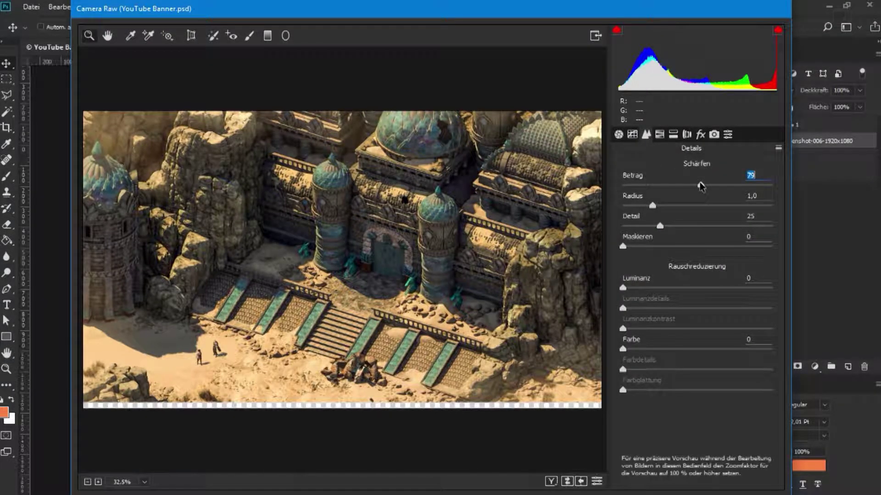
left_click_drag(700, 186, 685, 188)
left_click(567, 485)
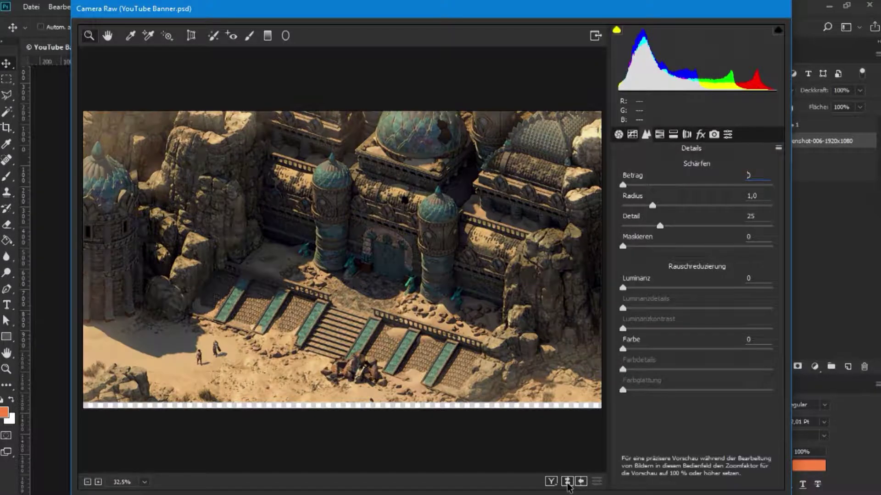
type("55")
left_click(567, 485)
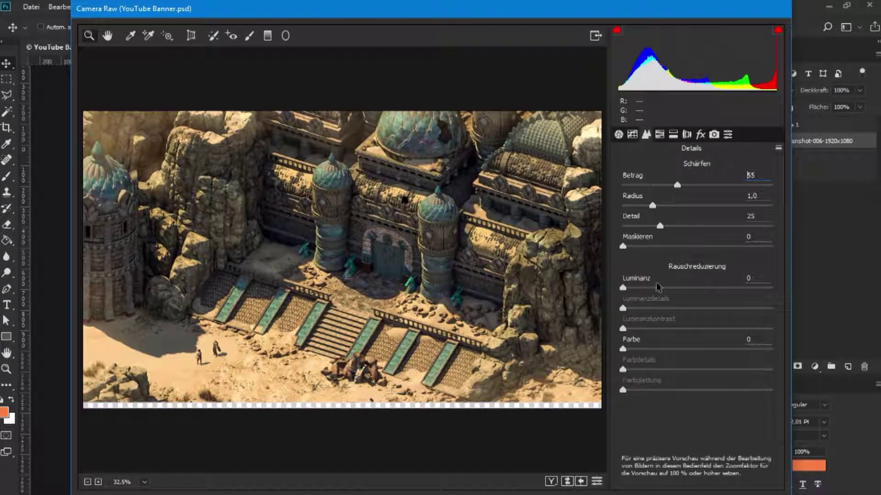
left_click(621, 136)
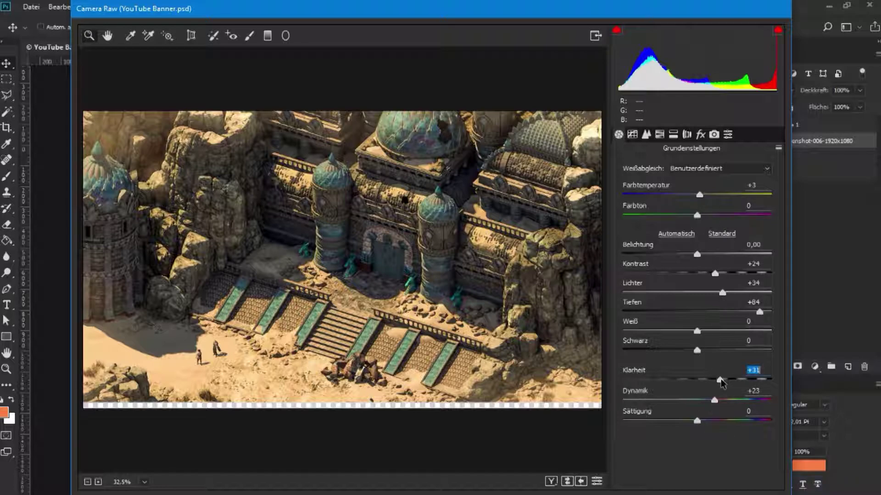
left_click_drag(712, 383, 710, 383)
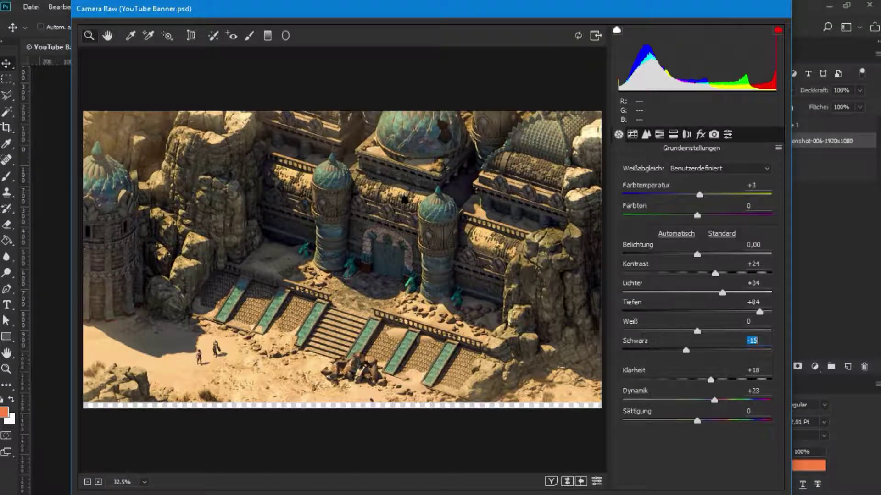
key("Return")
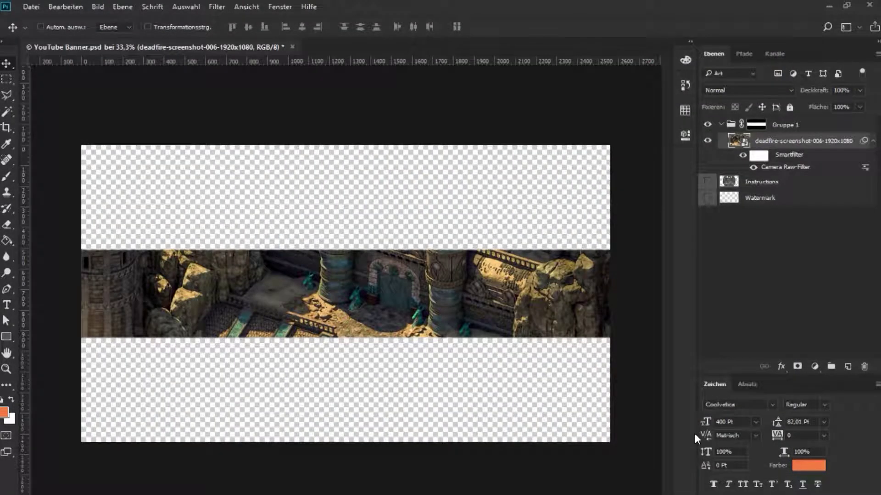
- Bring the logo plaque's left end into view and rasterize the logo layer
left_click(816, 209)
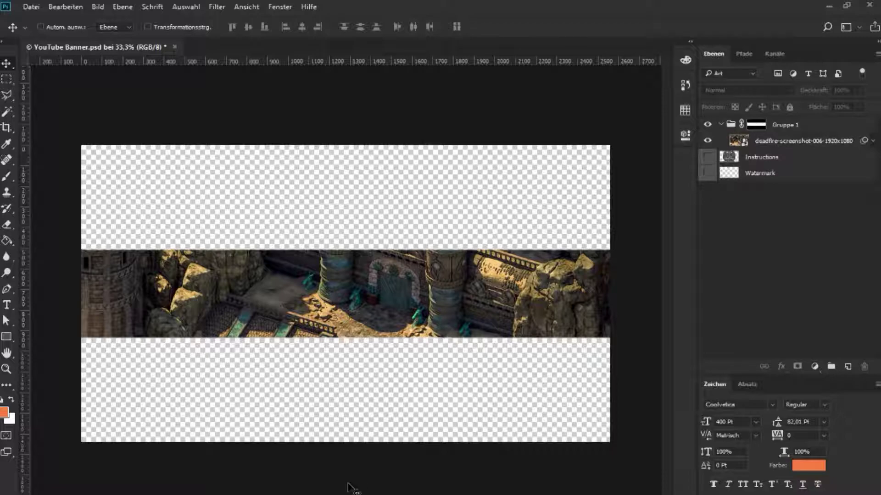
scroll(320, 315, "up", 3)
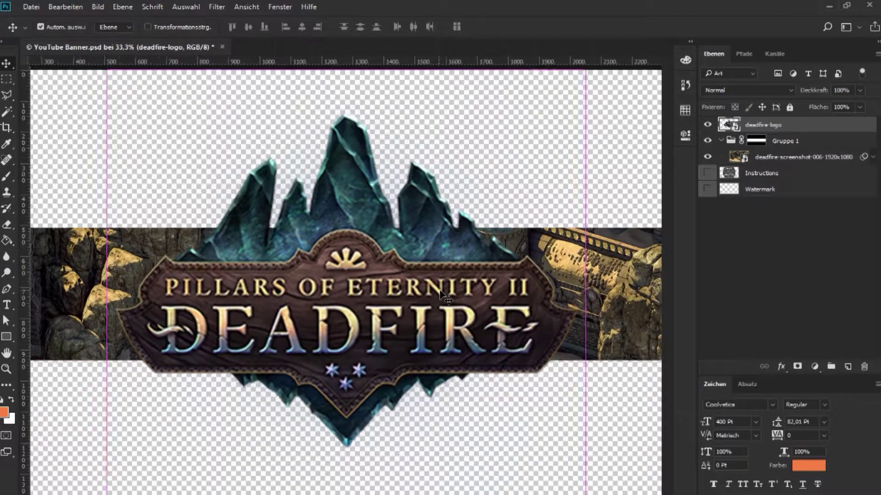
scroll(349, 293, "up", 2)
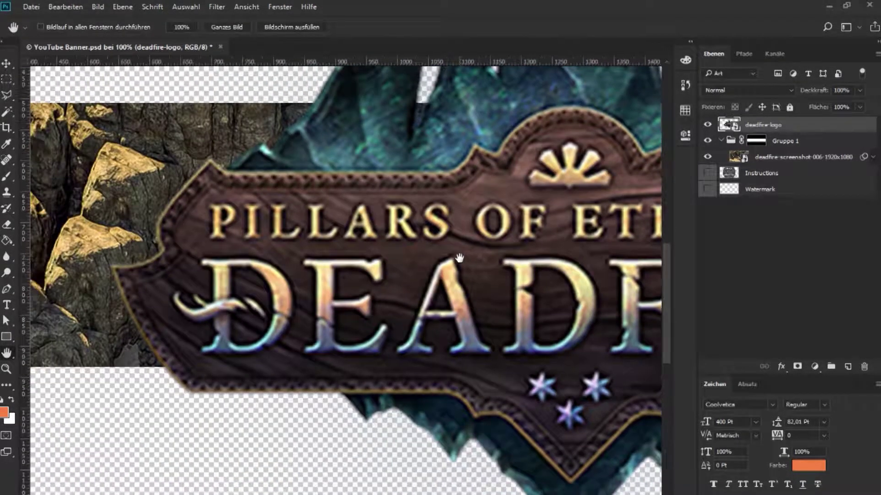
scroll(459, 260, "up", 1)
left_click_drag(442, 238, 472, 232)
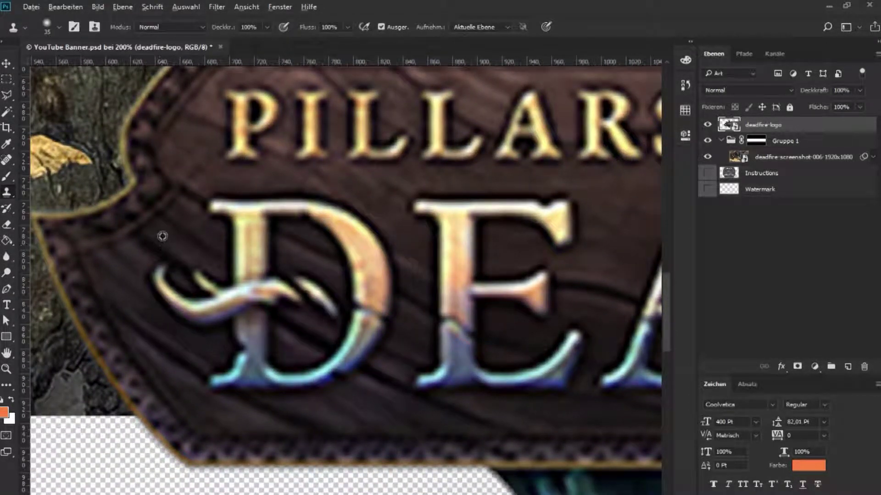
left_click(324, 275)
key("Return")
- Clone plain wood over the swirl left of the D and its lower bowl edge
left_click(162, 255, "alt")
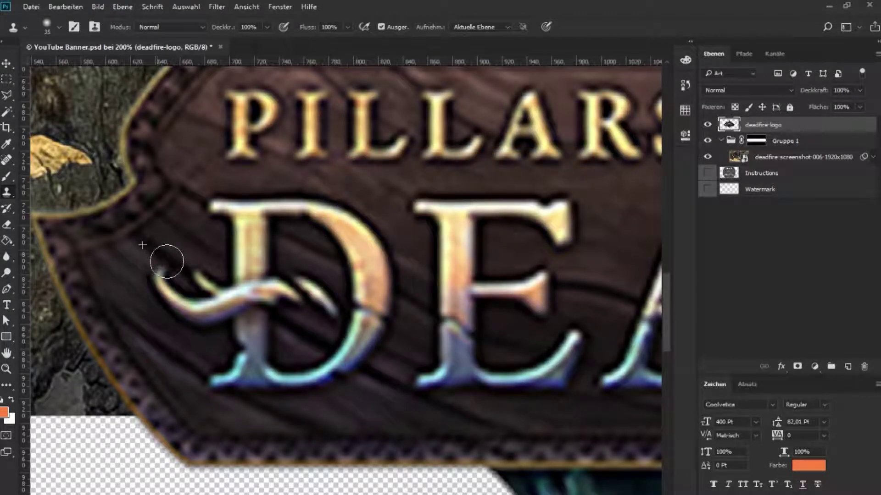
left_click_drag(181, 266, 237, 300)
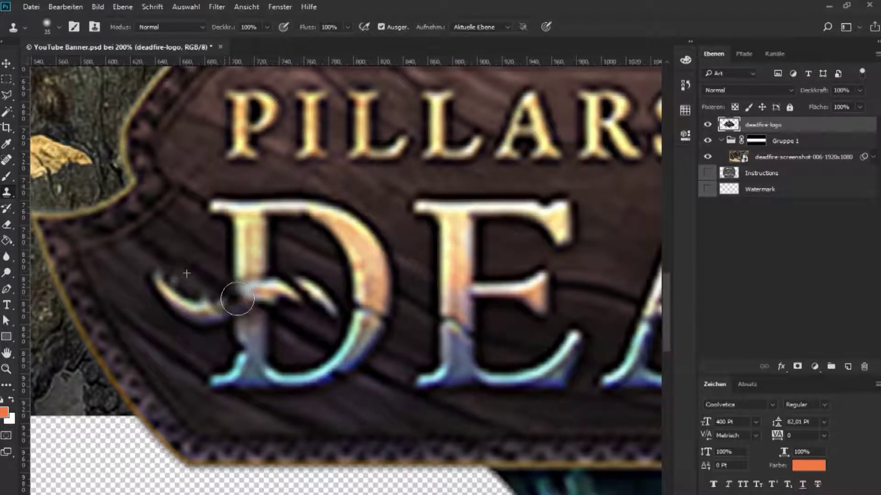
mouse_move(164, 255)
left_mouse_down()
mouse_move(311, 340)
mouse_move(376, 365)
mouse_move(306, 339)
mouse_move(361, 365)
mouse_move(289, 360)
left_mouse_up()
left_click(166, 262, "alt")
left_click(374, 372, "alt")
- Cover the D's lower serifs and bright serif streaks with cloned wood texture
left_click(359, 393, "alt")
left_click_drag(345, 413, 285, 375)
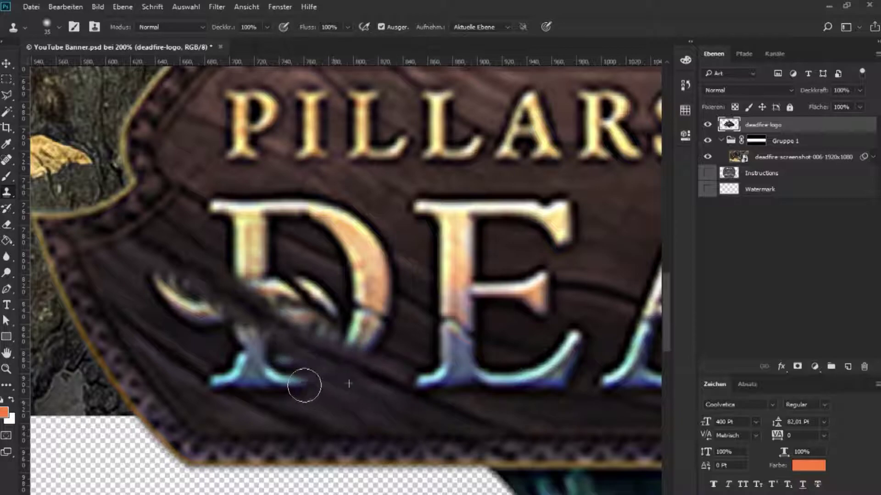
left_click_drag(325, 408, 238, 370)
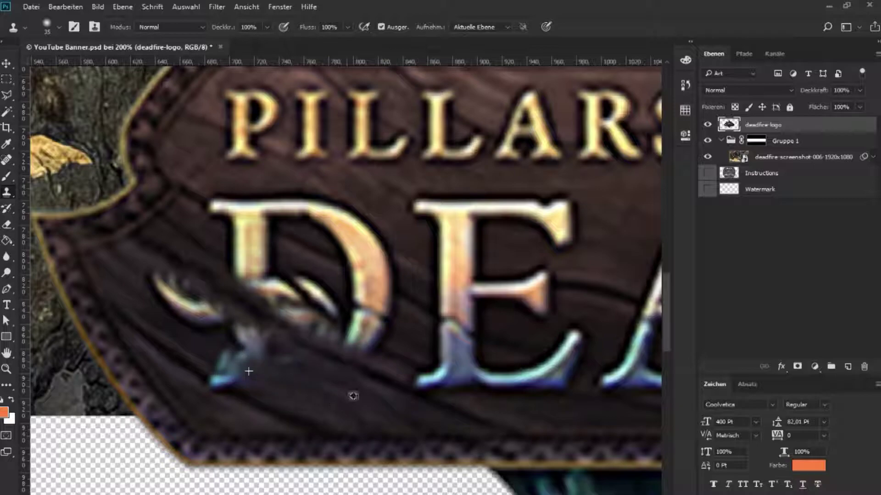
left_click_drag(323, 387, 232, 345)
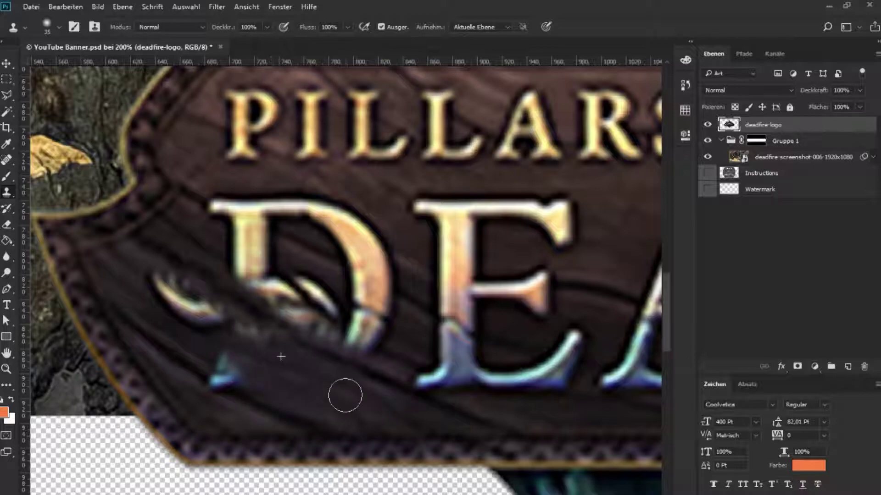
mouse_move(324, 403)
left_mouse_down()
mouse_move(253, 371)
mouse_move(222, 384)
mouse_move(197, 378)
mouse_move(209, 389)
left_mouse_up()
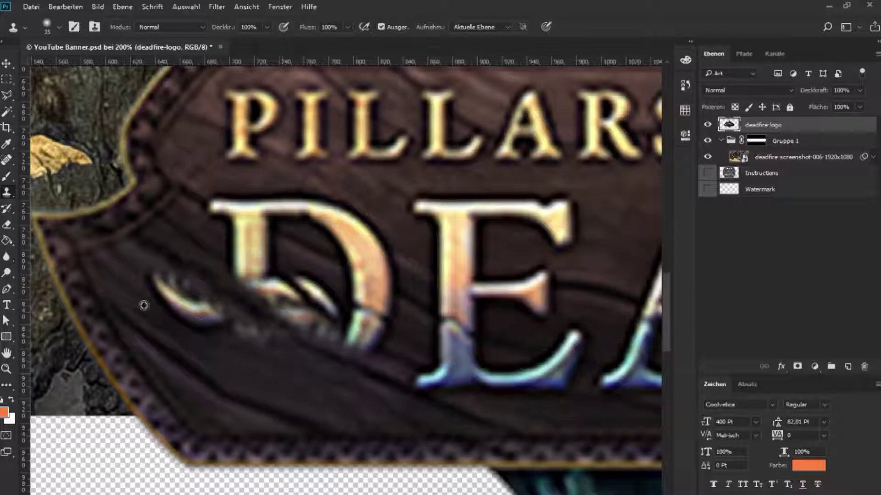
left_click(128, 278, "alt")
left_click_drag(147, 280, 204, 320)
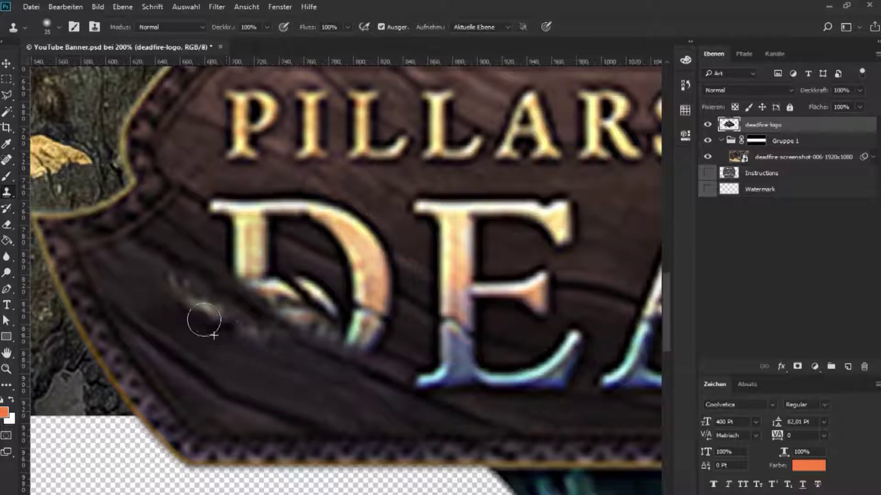
left_click(133, 263, "alt")
mouse_move(159, 279)
left_mouse_down()
mouse_move(216, 315)
mouse_move(195, 311)
mouse_move(280, 350)
left_mouse_up()
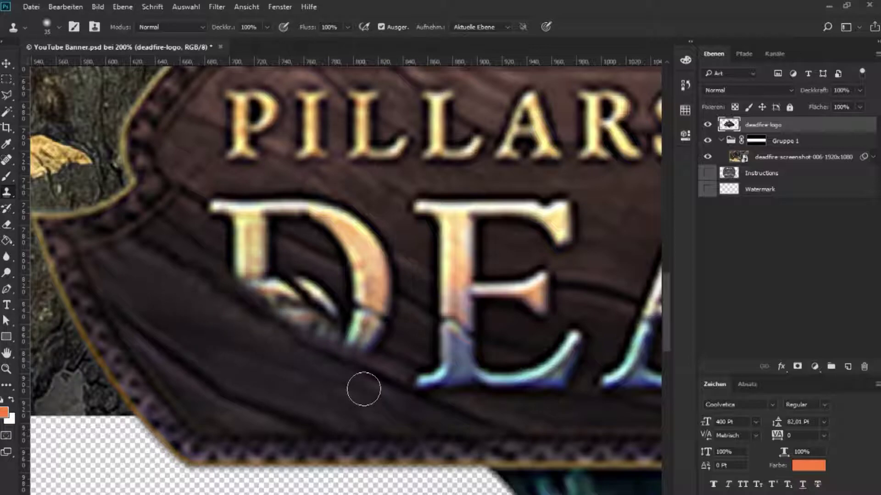
- With a smaller brush, clone wood over the teal streak, the D's underside and left stem
left_click(383, 362, "alt")
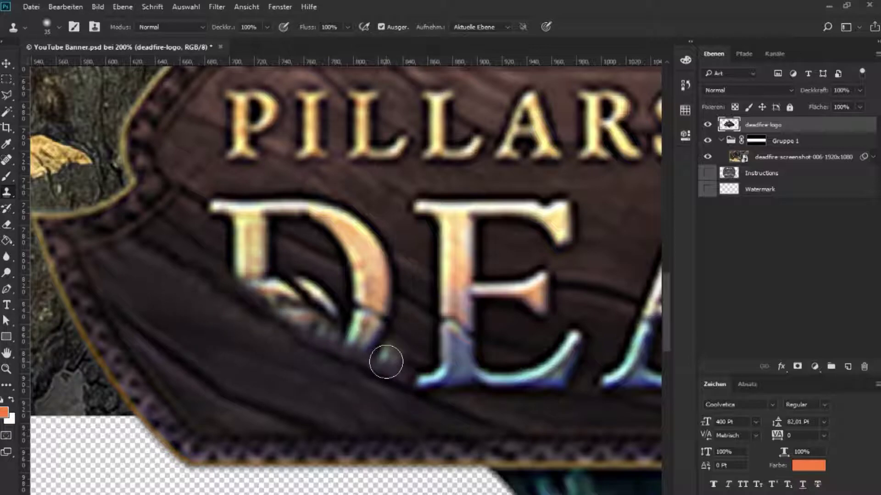
key("bracketleft")
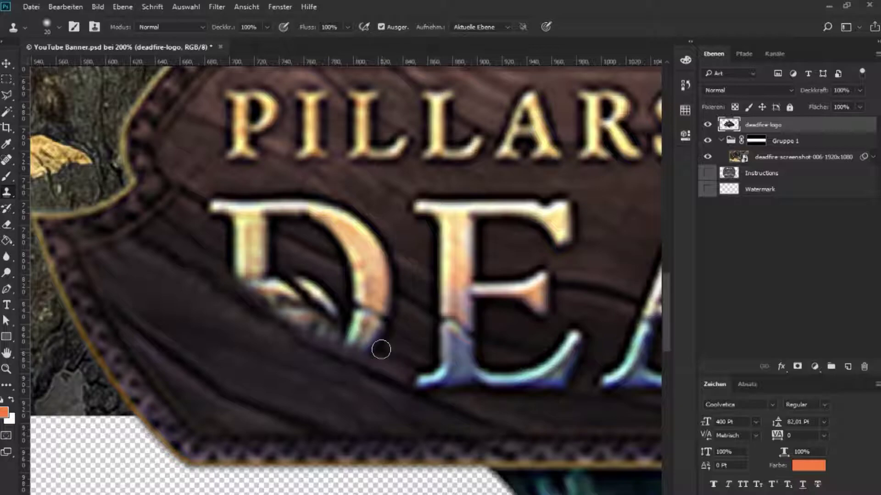
left_click_drag(371, 345, 352, 334)
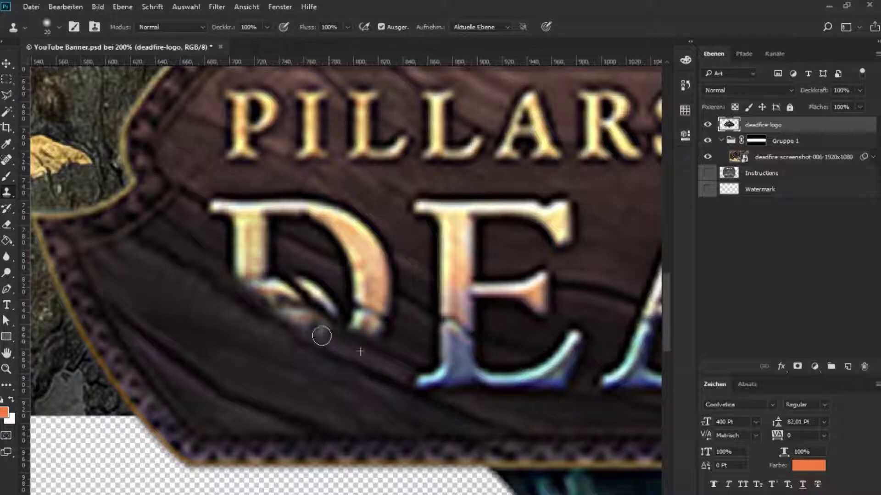
mouse_move(322, 336)
left_mouse_down()
mouse_move(275, 310)
mouse_move(341, 353)
left_mouse_up()
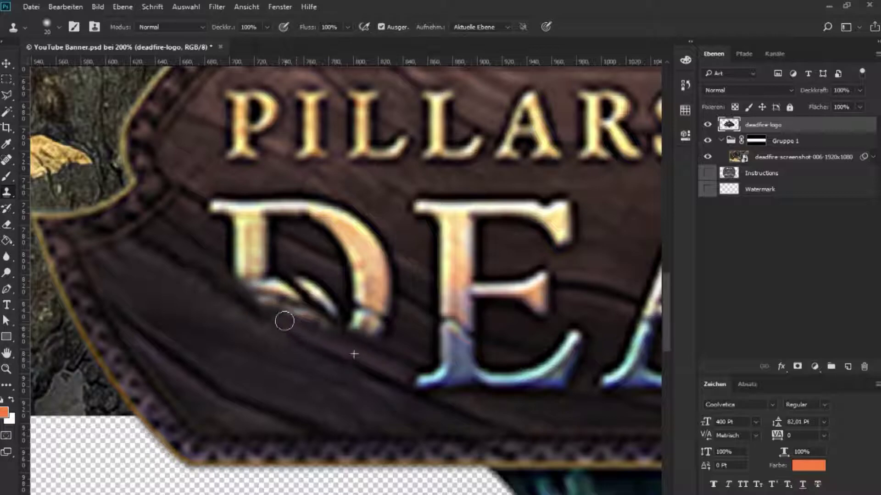
left_click_drag(285, 321, 270, 309)
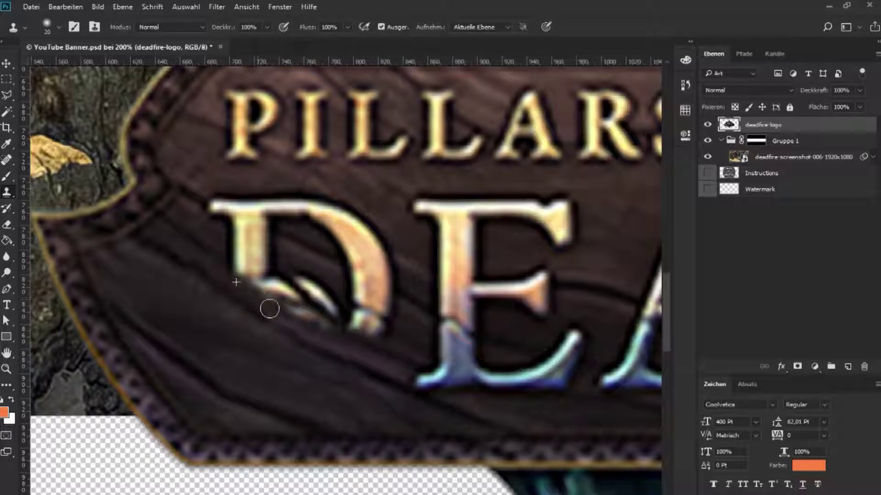
left_click(253, 288, "alt")
left_click(201, 248)
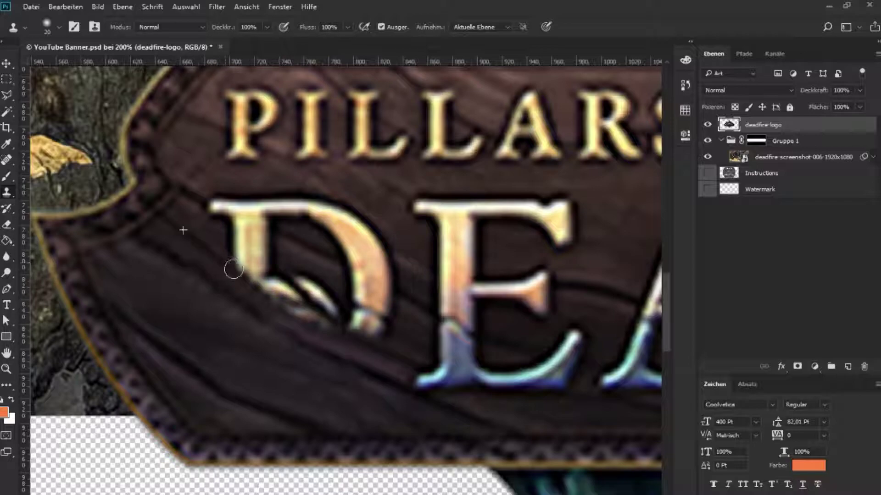
left_click_drag(234, 269, 330, 340)
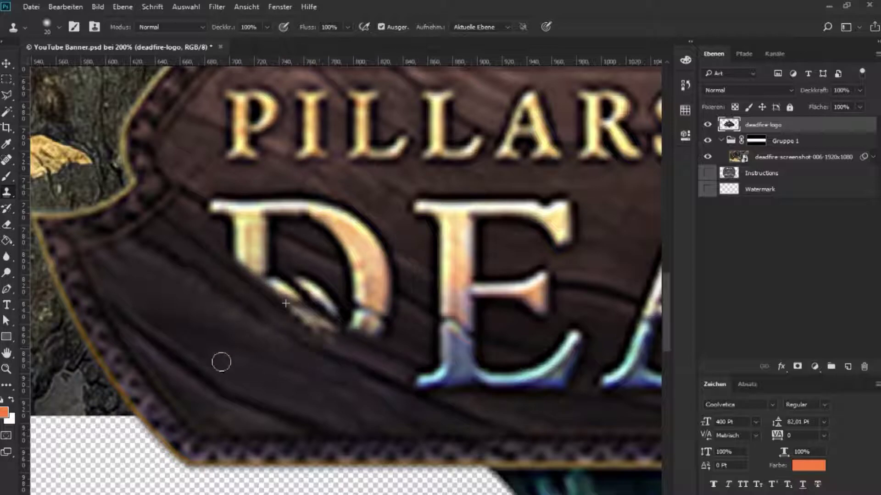
left_click_drag(221, 250, 300, 302)
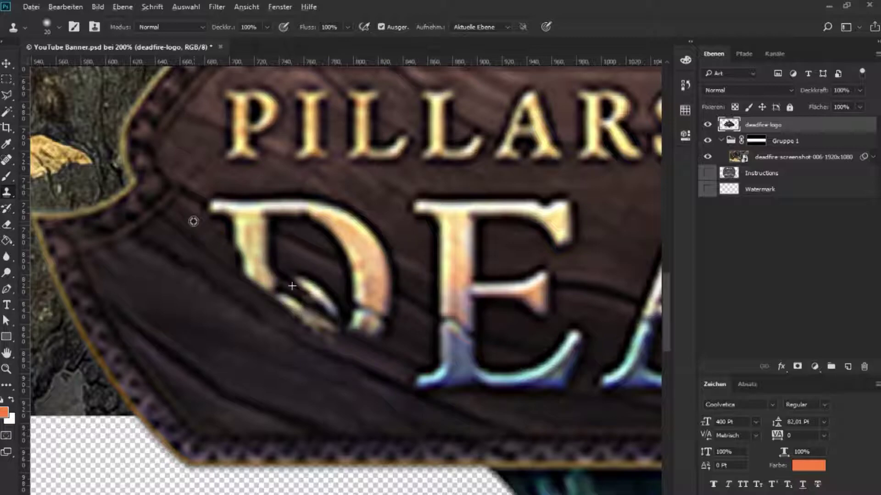
left_click_drag(236, 255, 247, 231)
- Cover the D's top-left edge, top arc and bright right peak with wood, enlarging the brush
left_click(223, 219, "alt")
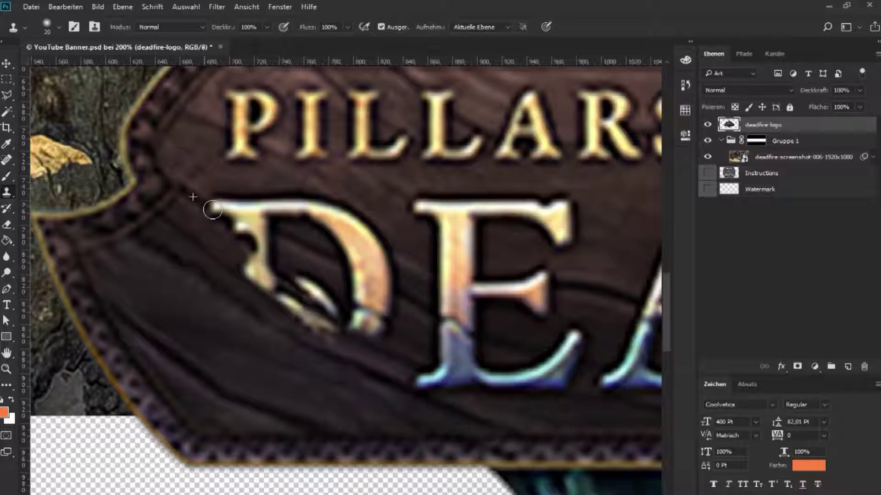
left_click_drag(213, 210, 235, 222)
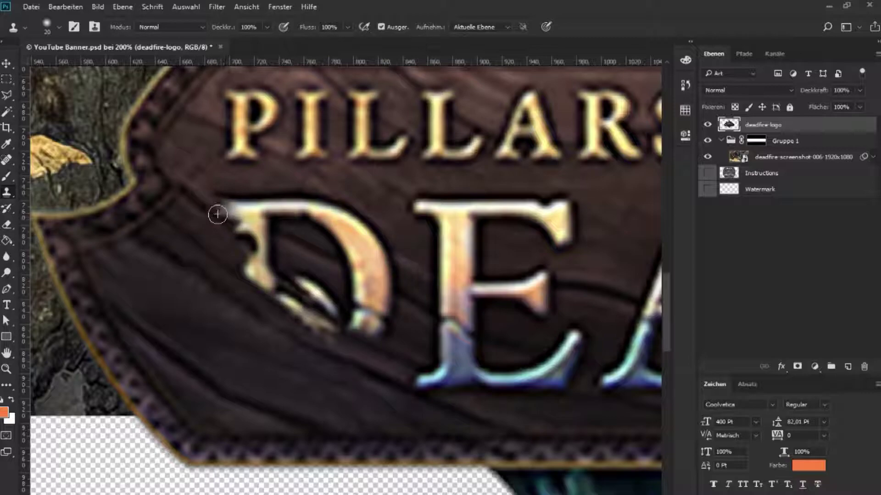
mouse_move(219, 215)
left_mouse_down()
mouse_move(239, 231)
mouse_move(226, 220)
left_mouse_up()
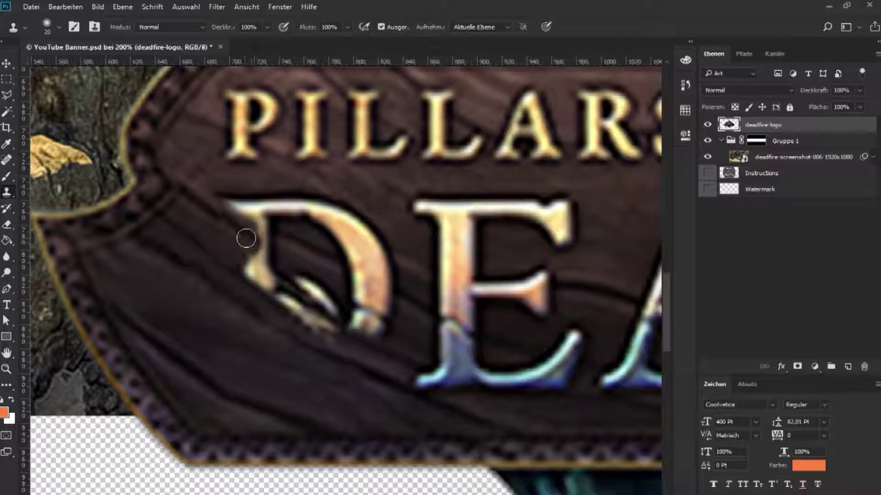
mouse_move(230, 203)
left_mouse_down()
mouse_move(224, 189)
mouse_move(329, 209)
left_mouse_up()
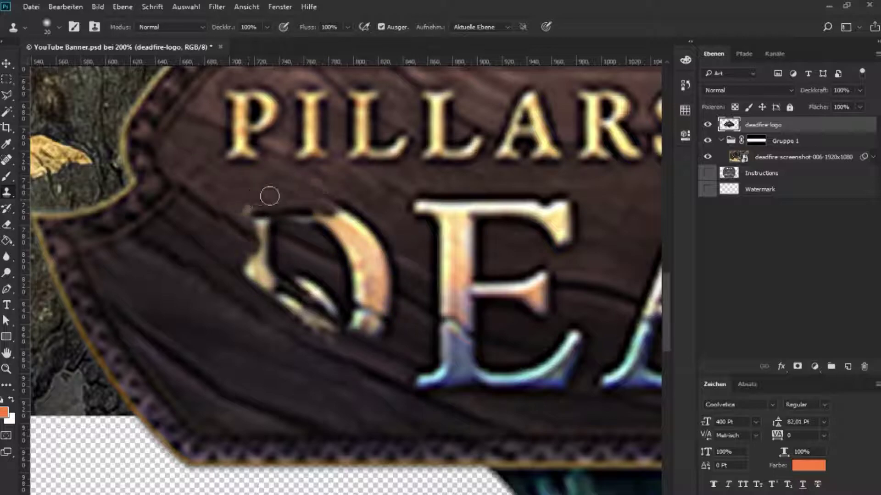
mouse_move(269, 196)
left_mouse_down()
mouse_move(354, 202)
mouse_move(364, 223)
left_mouse_up()
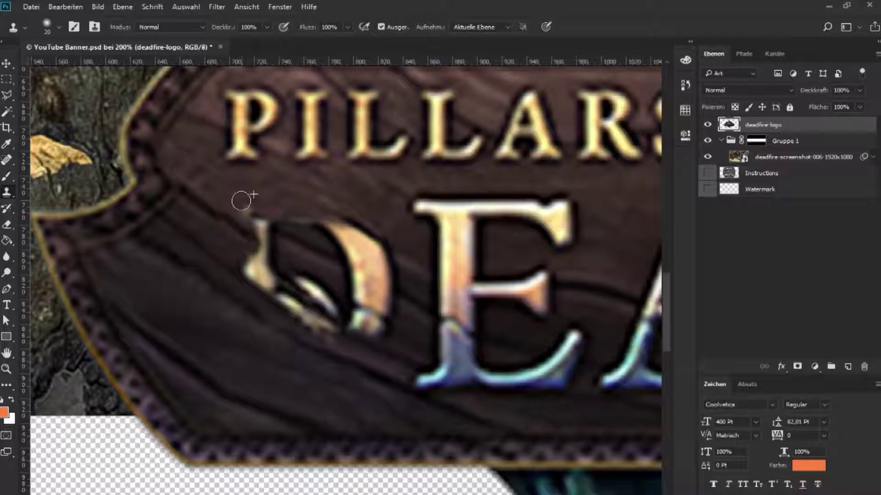
mouse_move(241, 201)
left_mouse_down()
mouse_move(343, 216)
mouse_move(394, 255)
mouse_move(354, 232)
mouse_move(314, 225)
left_mouse_up()
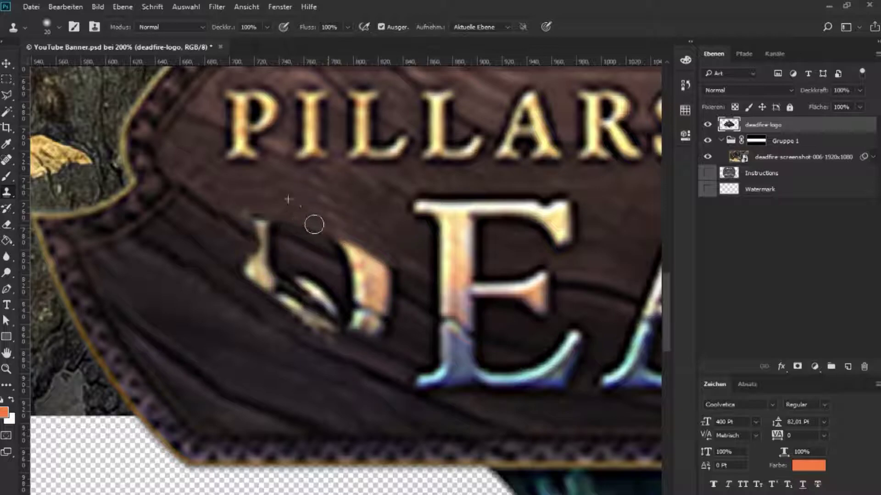
key("bracketright")
key("bracketright")
key("bracketright")
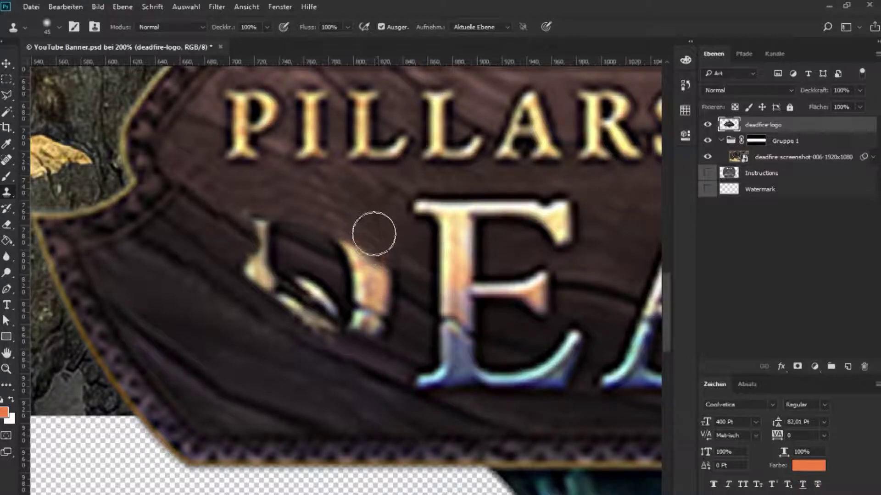
left_click(369, 217, "alt")
mouse_move(329, 216)
left_mouse_down()
mouse_move(271, 198)
mouse_move(264, 210)
mouse_move(298, 212)
mouse_move(393, 249)
left_mouse_up()
mouse_move(333, 241)
left_mouse_down()
mouse_move(359, 242)
mouse_move(380, 255)
left_mouse_up()
- Clone over the remaining bright D fragments, undoing the last two strokes
left_click(221, 245, "alt")
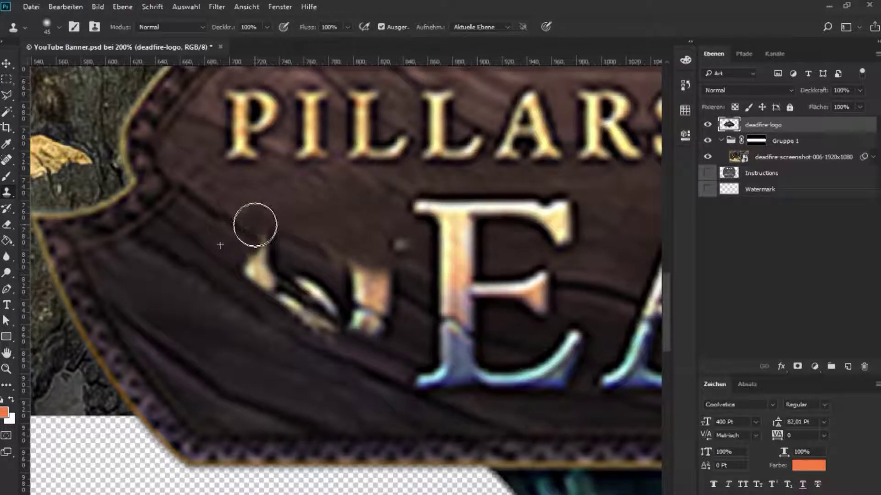
mouse_move(255, 222)
left_mouse_down()
mouse_move(260, 250)
mouse_move(311, 252)
left_mouse_up()
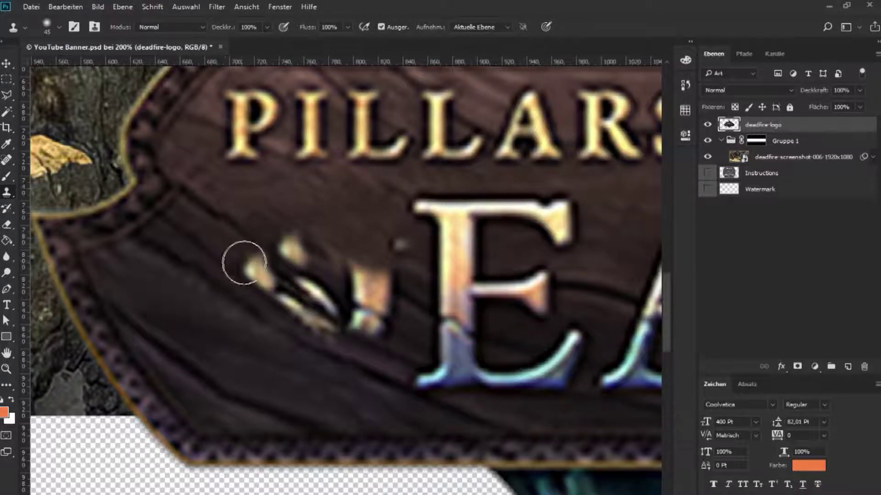
mouse_move(244, 263)
left_mouse_down()
mouse_move(269, 275)
mouse_move(256, 279)
left_mouse_up()
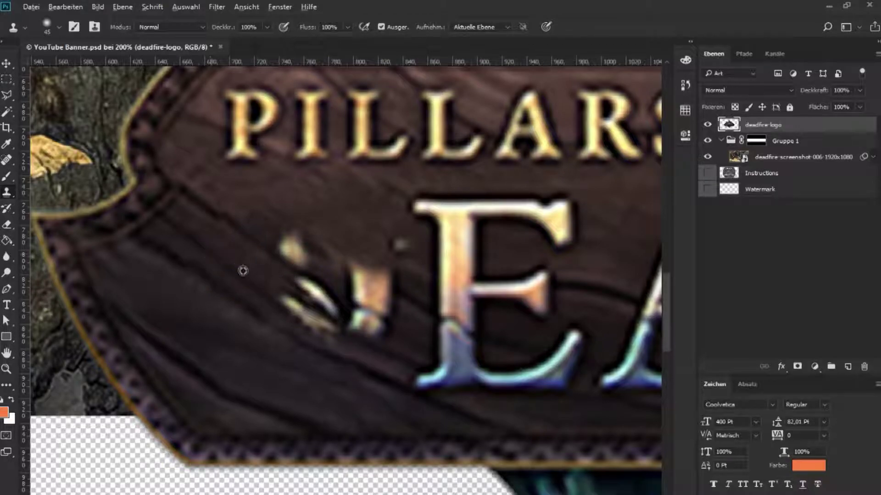
left_click(243, 271, "alt")
mouse_move(320, 317)
left_mouse_down()
mouse_move(285, 299)
mouse_move(368, 329)
mouse_move(261, 277)
mouse_move(332, 299)
mouse_move(339, 311)
left_mouse_up()
left_click(227, 265, "alt")
left_click(320, 319)
key("ctrl+z")
key("ctrl+z")
key("ctrl+z")
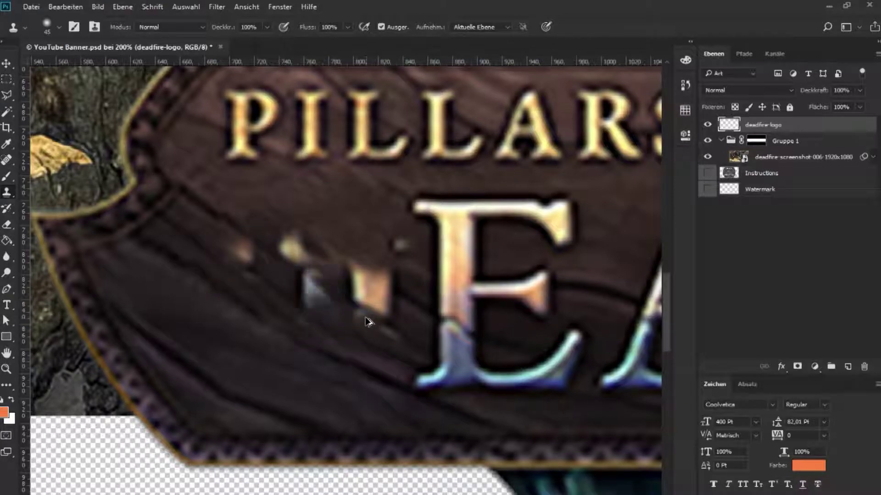
key("ctrl+z")
key("ctrl+z")
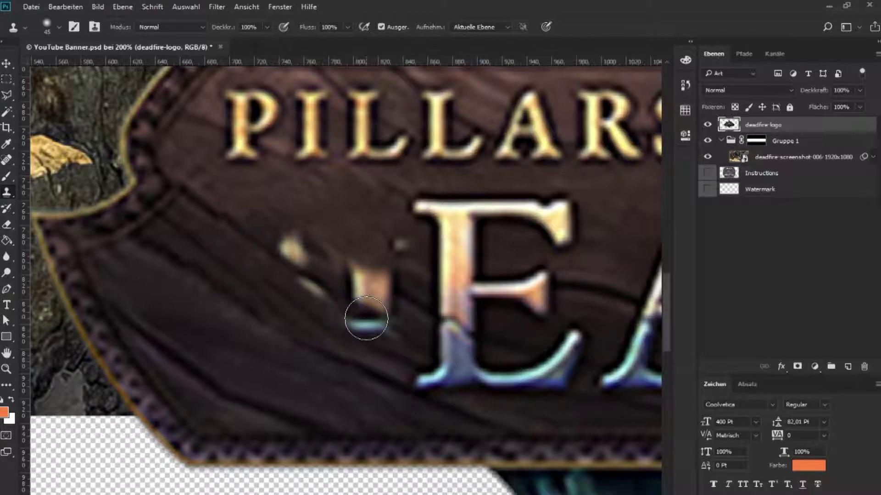
- Blend leftover streaks into the wood, cover the E's lower-left serif, and pan to the E and A
left_click_drag(305, 289, 305, 315)
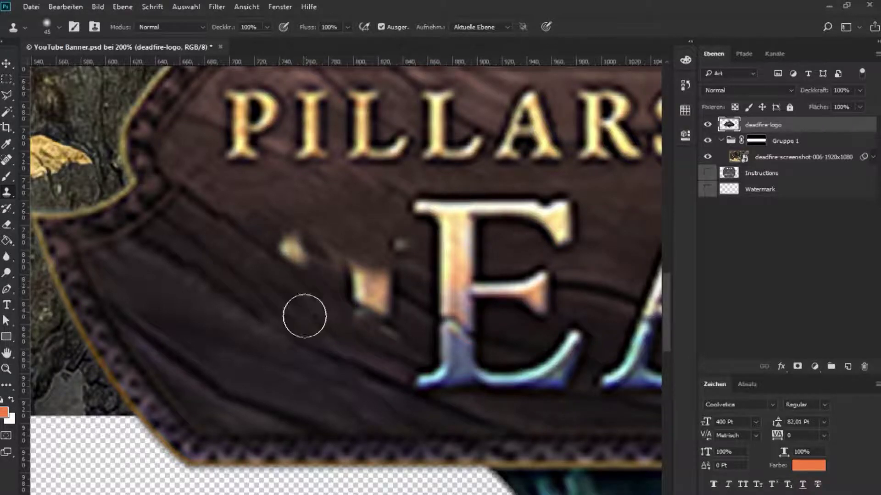
mouse_move(284, 245)
left_mouse_down()
mouse_move(361, 276)
mouse_move(370, 271)
mouse_move(358, 298)
mouse_move(387, 301)
mouse_move(401, 265)
left_mouse_up()
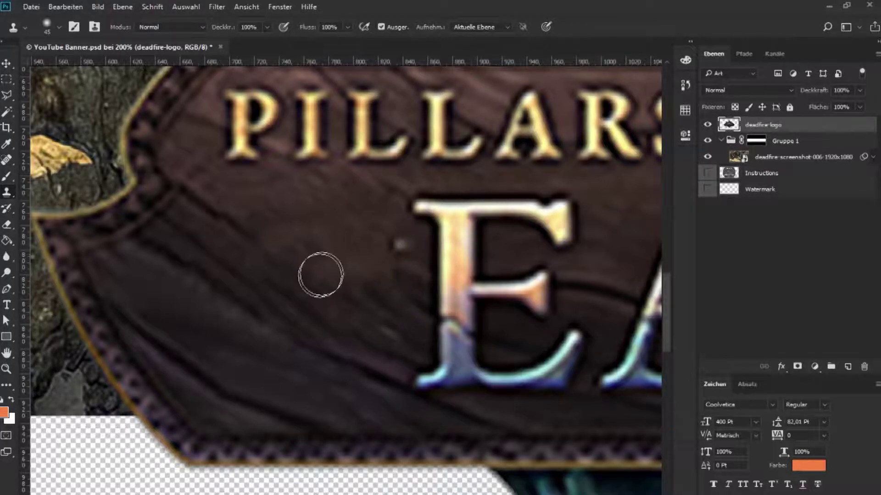
left_click_drag(321, 274, 326, 295)
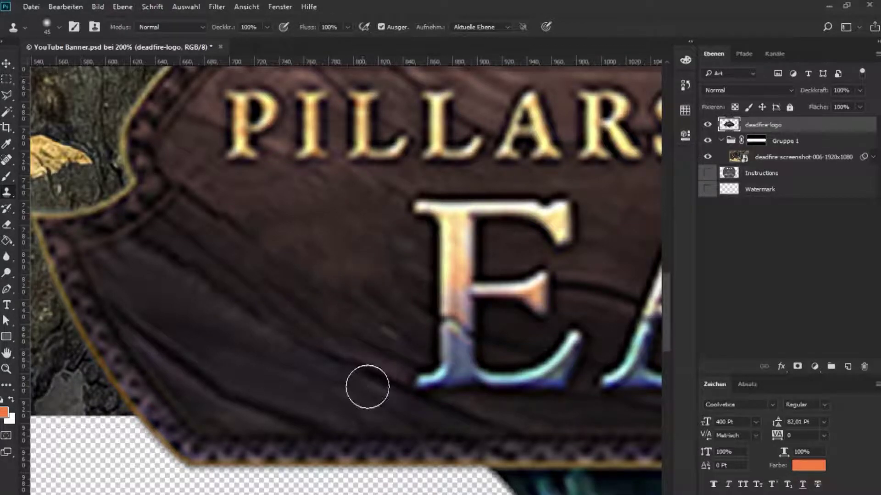
left_click_drag(435, 381, 447, 386)
key("h")
left_click_drag(409, 330, 274, 314)
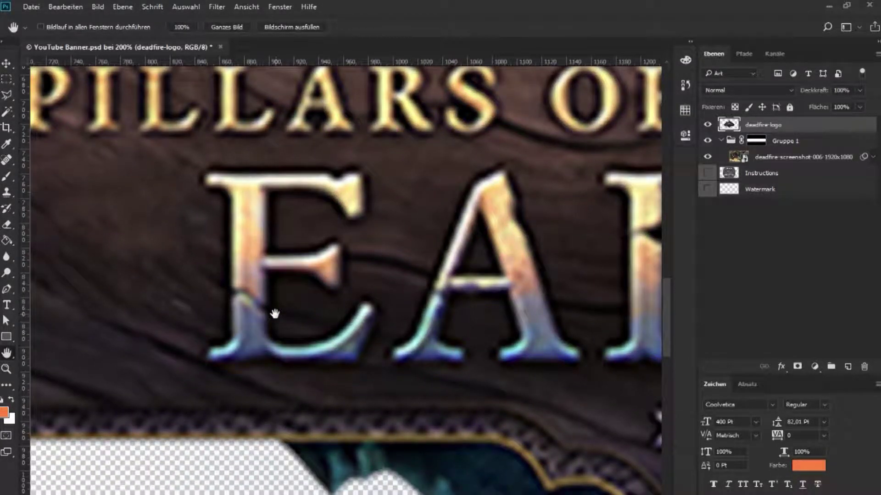
- Clone wood over the E's top serif, middle bar and stem, removing the bright fragment
key("s")
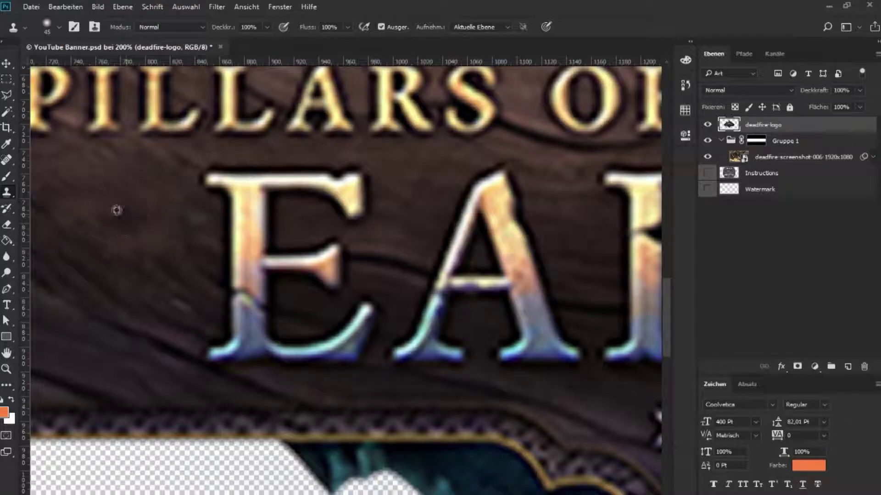
left_click(116, 210, "alt")
left_click_drag(191, 189, 326, 192)
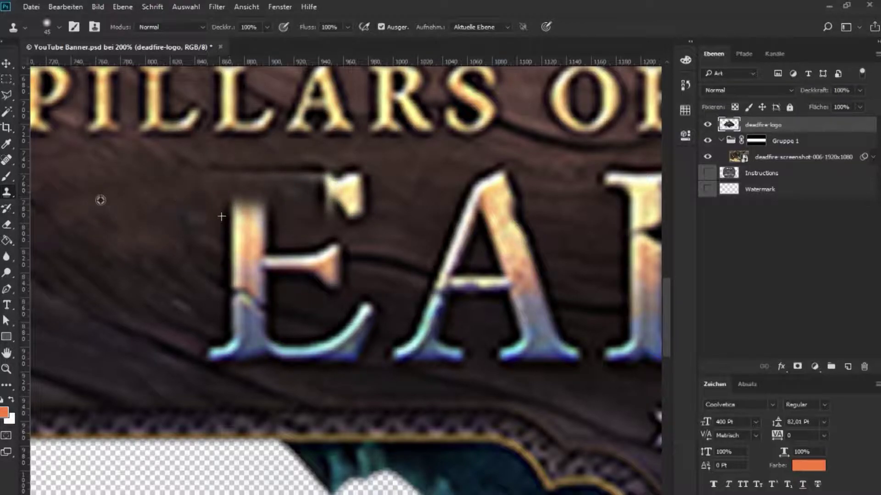
mouse_move(276, 173)
left_mouse_down()
mouse_move(358, 190)
mouse_move(315, 201)
left_mouse_up()
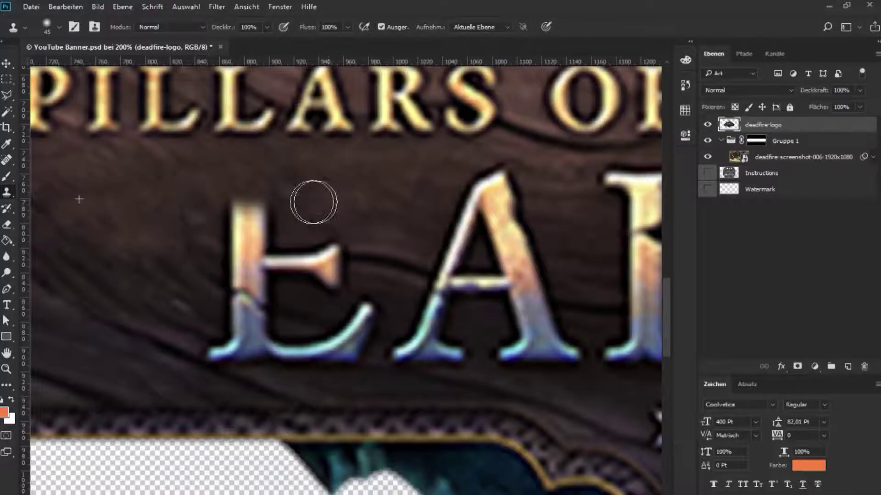
left_click_drag(348, 261, 294, 265)
mouse_move(372, 261)
left_mouse_down()
mouse_move(314, 259)
mouse_move(266, 275)
left_mouse_up()
left_click_drag(323, 252, 226, 275)
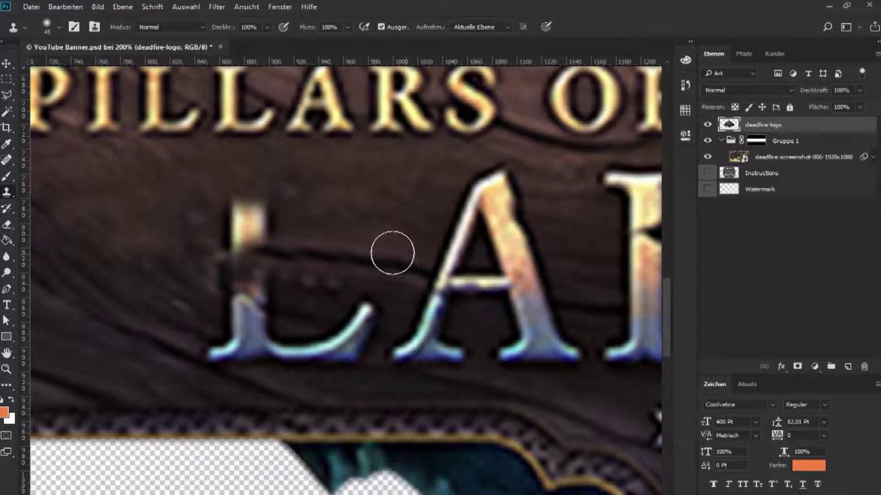
left_click_drag(309, 258, 194, 287)
left_click(194, 287)
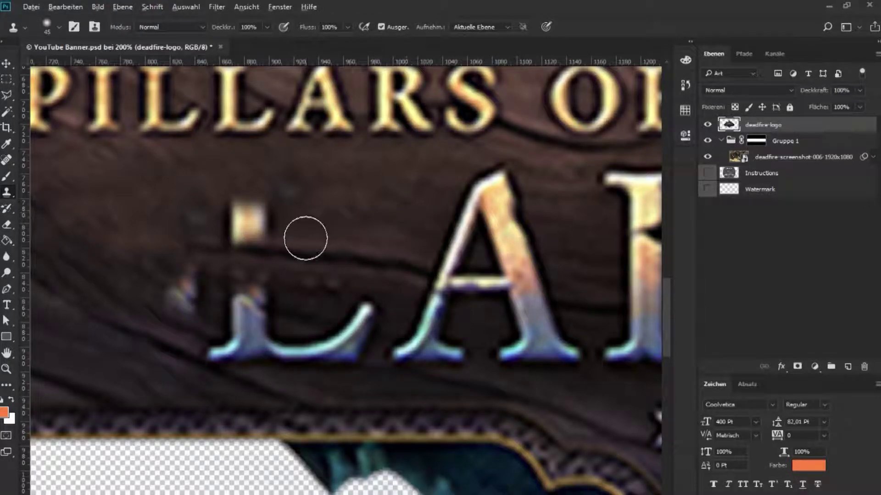
left_click_drag(212, 236, 331, 213)
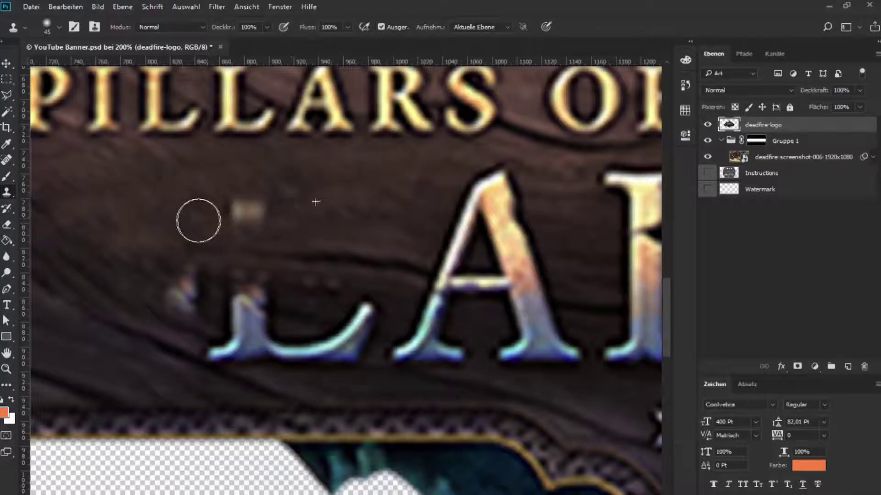
left_click_drag(196, 220, 321, 212)
- Paint wood over the leftover blue letter foot and its faint copy, then pan right
left_click(93, 296, "alt")
left_click_drag(163, 291, 193, 309)
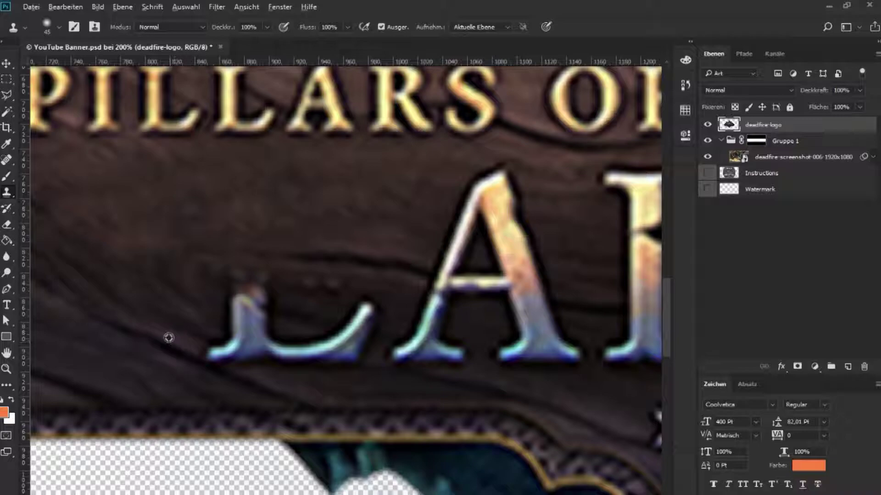
mouse_move(207, 341)
left_mouse_down()
mouse_move(250, 350)
mouse_move(212, 351)
mouse_move(231, 338)
mouse_move(228, 308)
mouse_move(267, 298)
mouse_move(280, 350)
mouse_move(360, 324)
left_mouse_up()
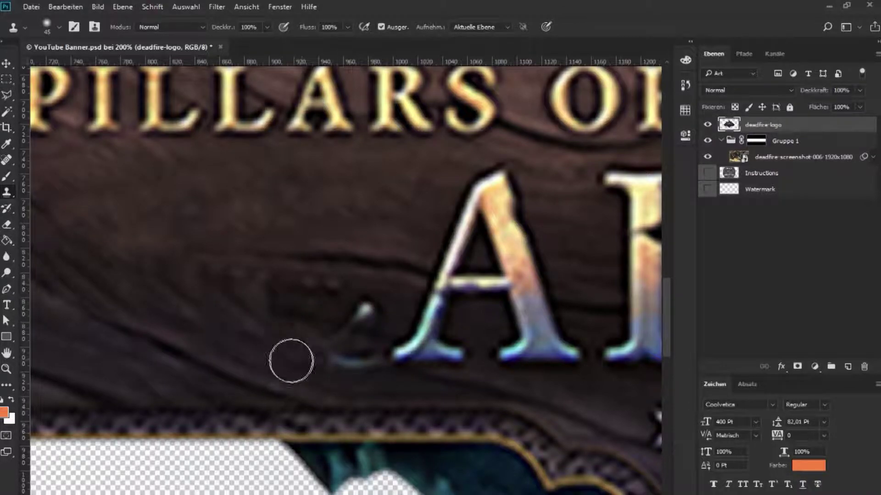
mouse_move(291, 360)
left_mouse_down()
mouse_move(360, 361)
mouse_move(356, 324)
mouse_move(373, 304)
left_mouse_up()
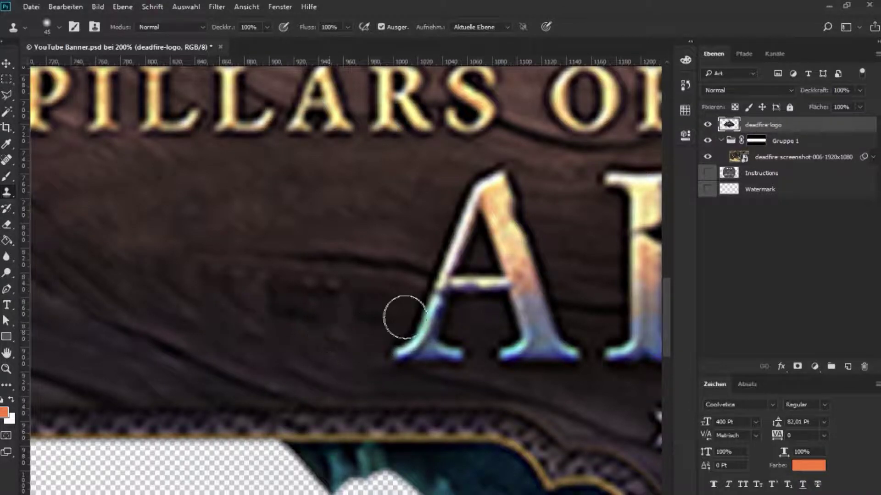
key("space")
left_click_drag(428, 298, 246, 290)
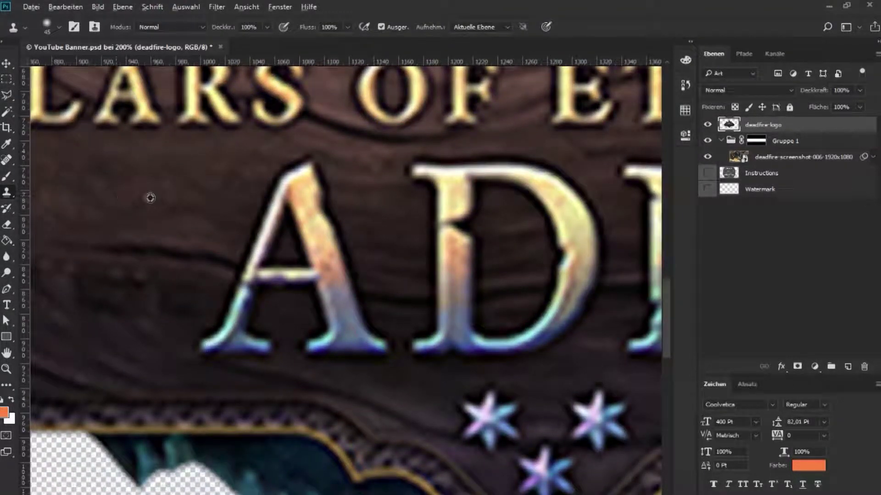
- Clone wood over the A's top, crossbar and middle strokes, resampling as needed
left_click(151, 198, "alt")
mouse_move(265, 176)
left_mouse_down()
mouse_move(311, 162)
mouse_move(266, 197)
mouse_move(364, 204)
left_mouse_up()
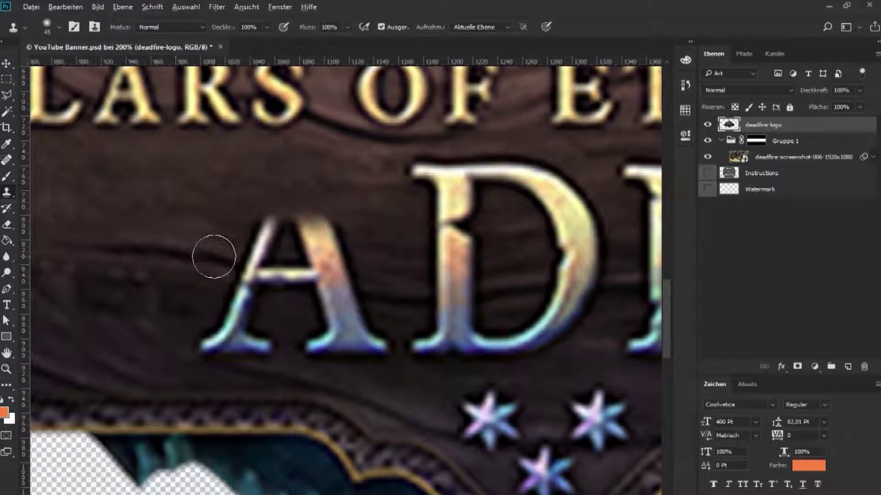
left_click_drag(214, 257, 374, 293)
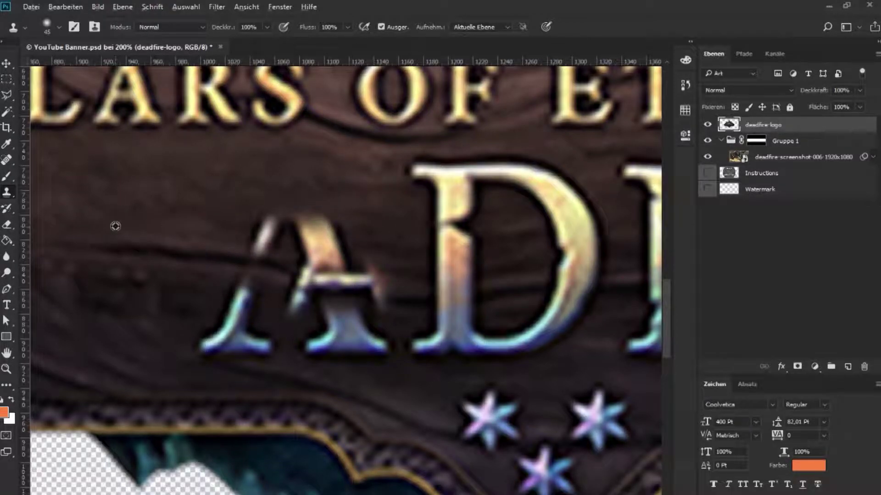
left_click_drag(259, 263, 387, 287)
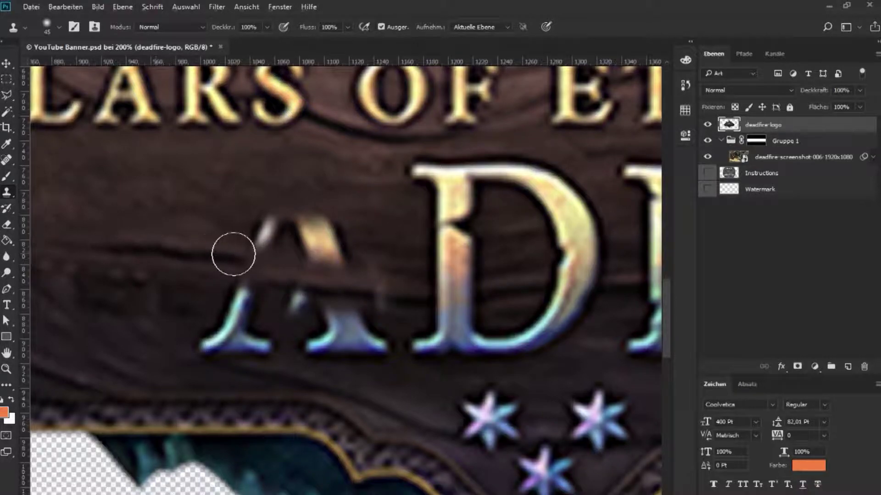
left_click_drag(233, 254, 376, 299)
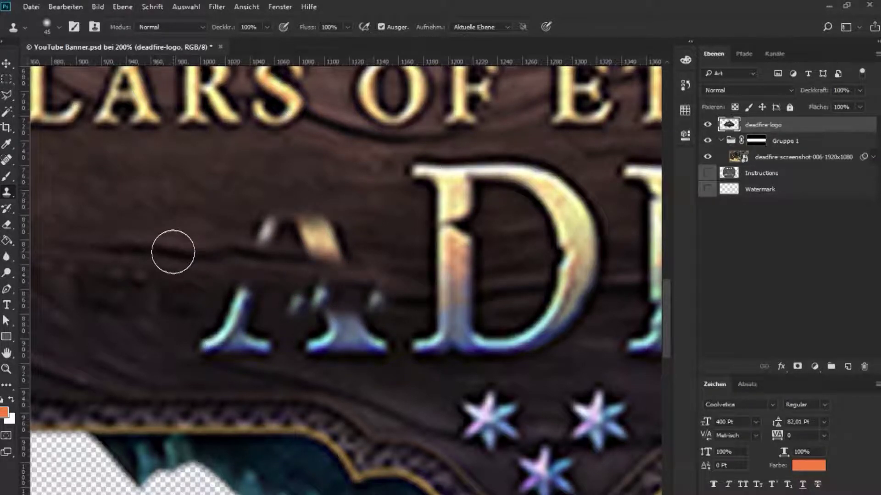
left_click_drag(173, 252, 390, 292)
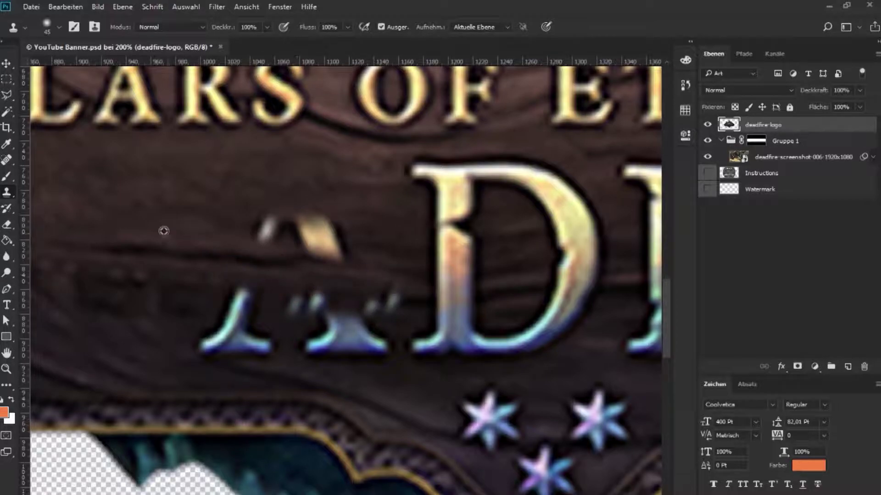
left_click_drag(230, 229, 359, 242)
left_click(163, 207, "alt")
left_click_drag(272, 222, 382, 233)
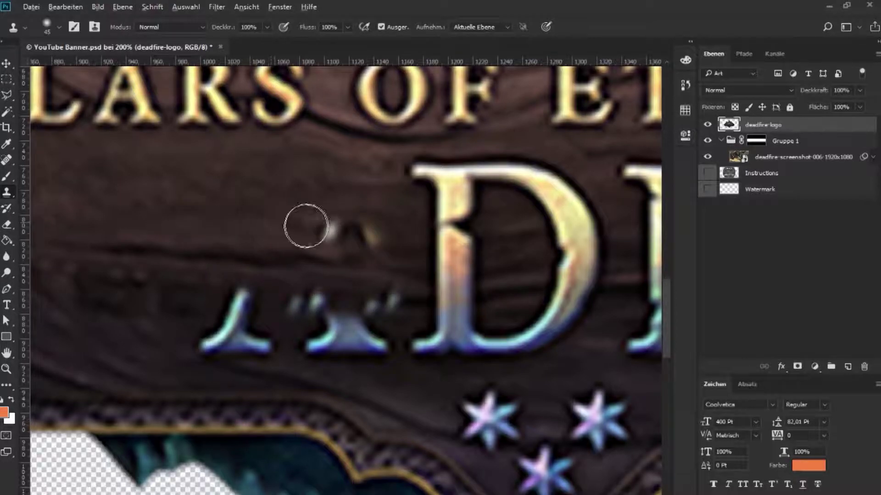
- Cover the A's left stroke and the blue serif remnants beside the D with wood
left_click(129, 330, "alt")
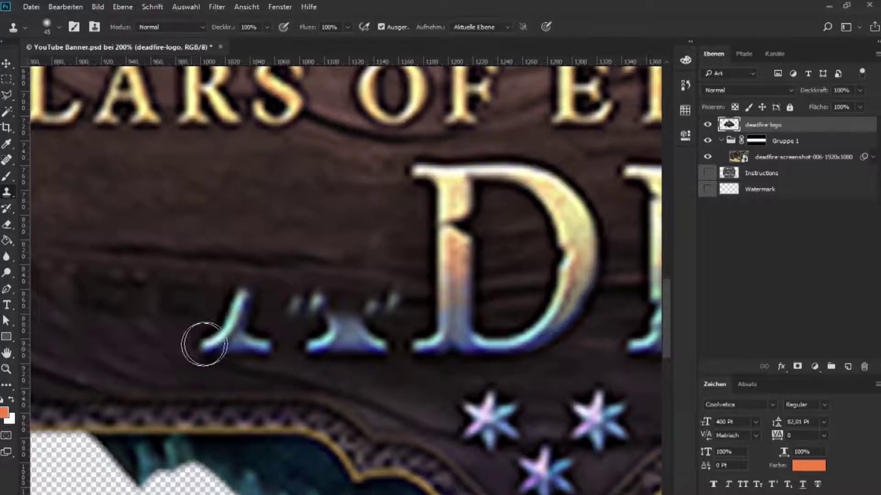
mouse_move(204, 346)
left_mouse_down()
mouse_move(264, 346)
mouse_move(302, 302)
left_mouse_up()
left_click(224, 283, "alt")
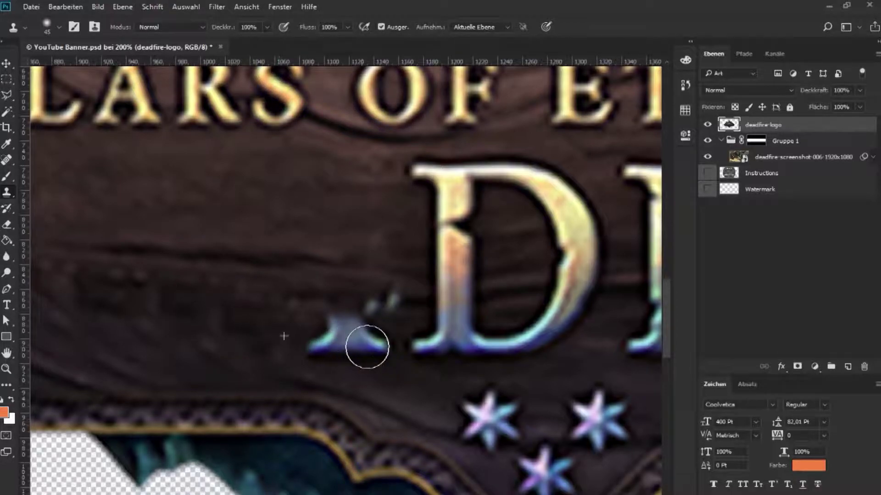
left_click_drag(366, 346, 283, 345)
left_click_drag(394, 295, 397, 342)
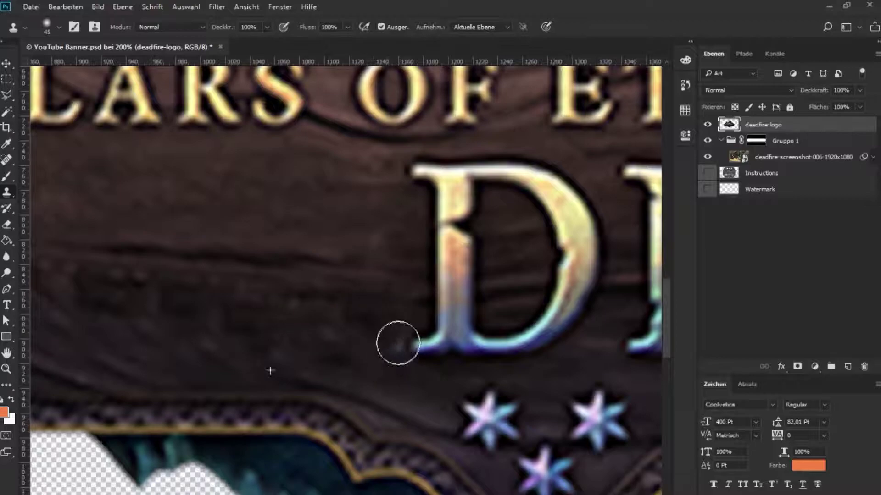
- Clone wood over the D's top, stem and bowl and the gold triangle near the F, then blend it
left_click_drag(311, 208, 90, 207)
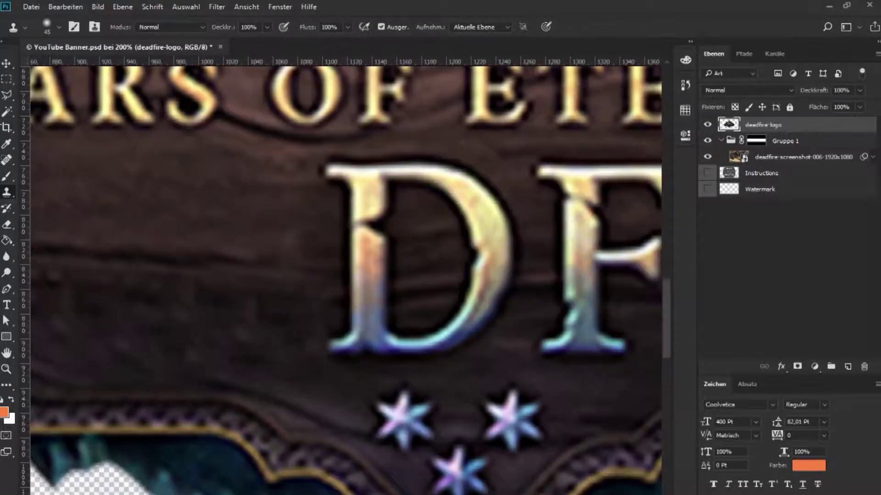
mouse_move(177, 183)
left_mouse_down()
mouse_move(226, 173)
mouse_move(206, 177)
mouse_move(216, 197)
mouse_move(254, 199)
mouse_move(206, 236)
mouse_move(266, 289)
mouse_move(216, 177)
mouse_move(321, 173)
mouse_move(282, 187)
mouse_move(323, 218)
left_mouse_up()
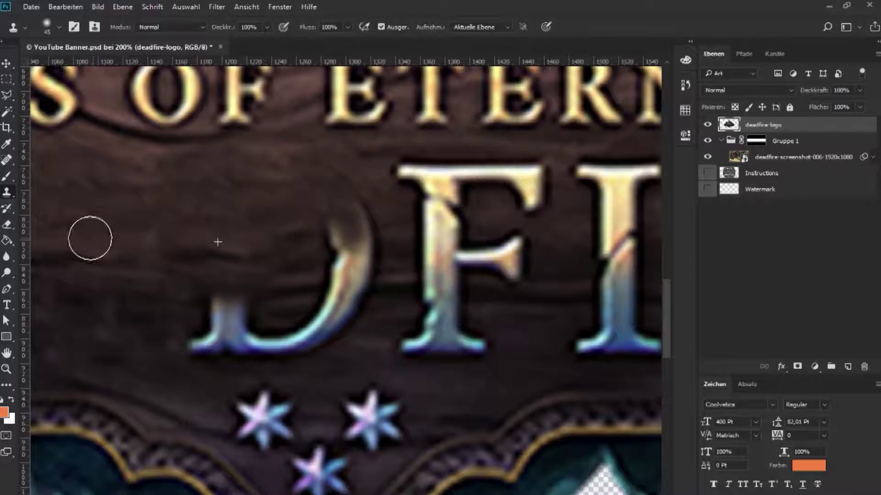
left_click(56, 198, "alt")
mouse_move(181, 271)
left_mouse_down()
mouse_move(192, 350)
mouse_move(240, 271)
mouse_move(314, 321)
mouse_move(273, 346)
mouse_move(353, 252)
mouse_move(328, 309)
mouse_move(287, 258)
mouse_move(349, 197)
mouse_move(376, 245)
left_mouse_up()
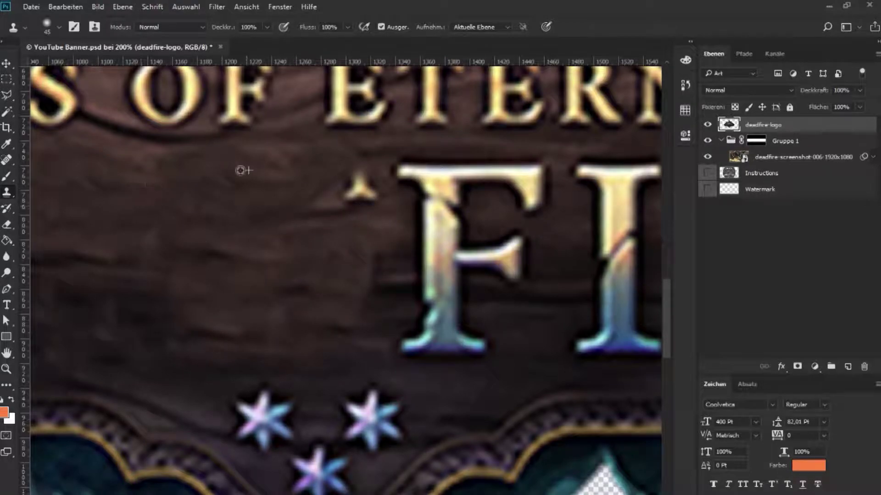
mouse_move(361, 191)
left_mouse_down()
mouse_move(304, 220)
mouse_move(369, 251)
mouse_move(359, 270)
left_mouse_up()
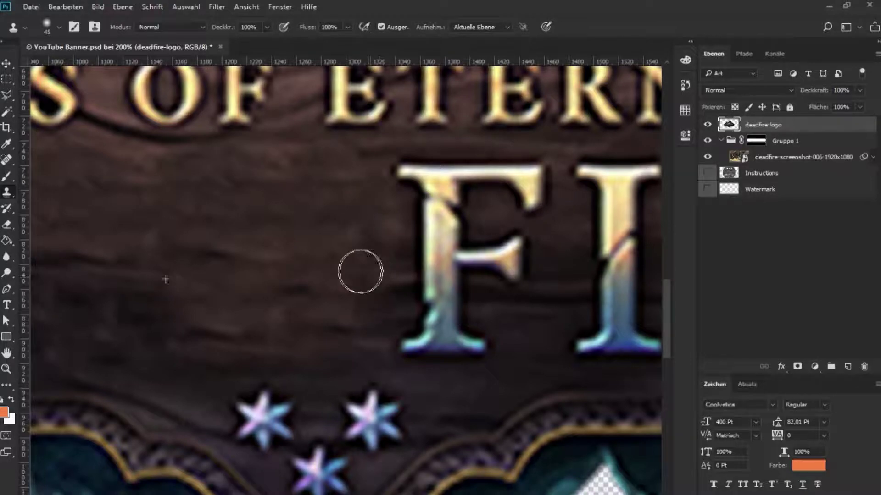
left_click_drag(103, 265, 256, 285)
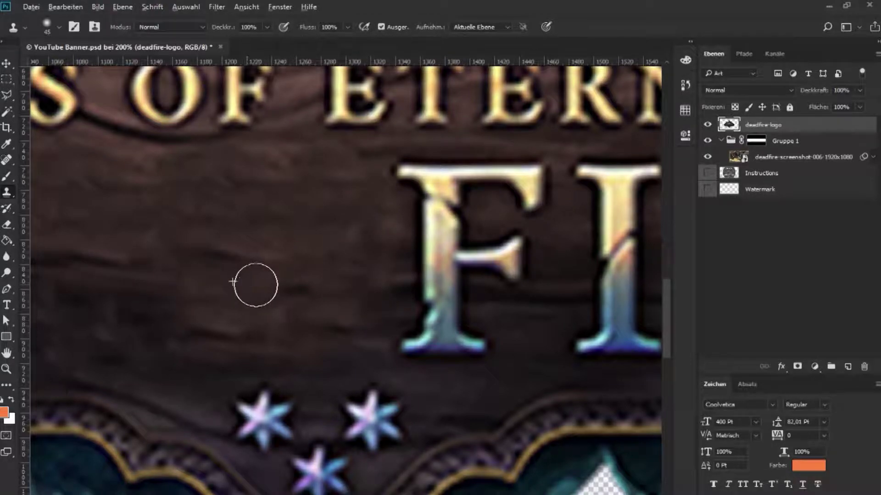
left_click_drag(104, 267, 236, 281)
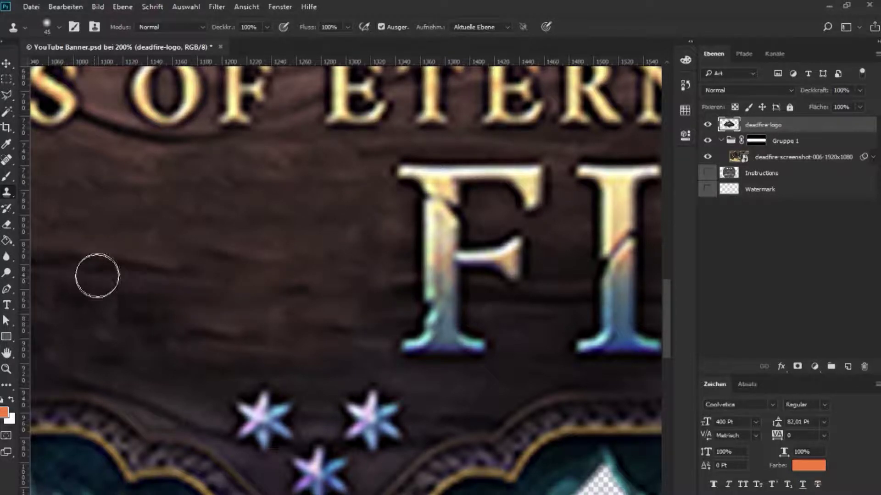
left_click_drag(161, 270, 292, 280)
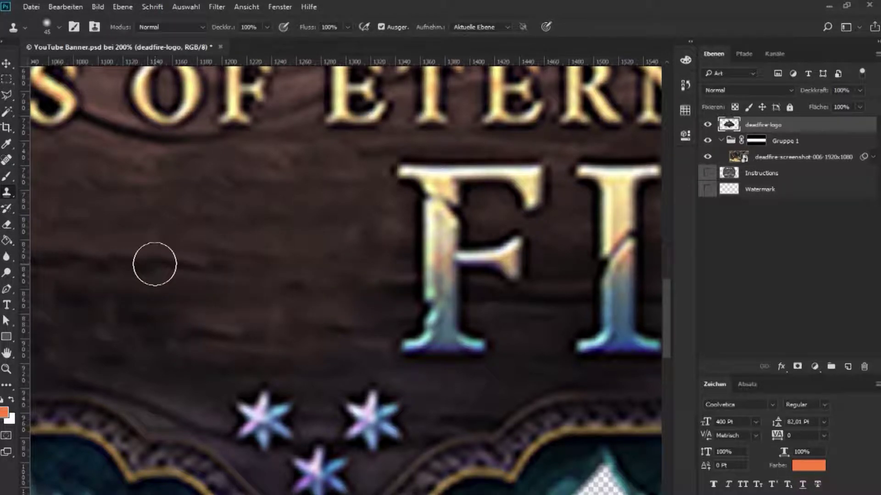
- Scroll around the cleared plaque to check the cloned wood grain
scroll(295, 381, "down", 3)
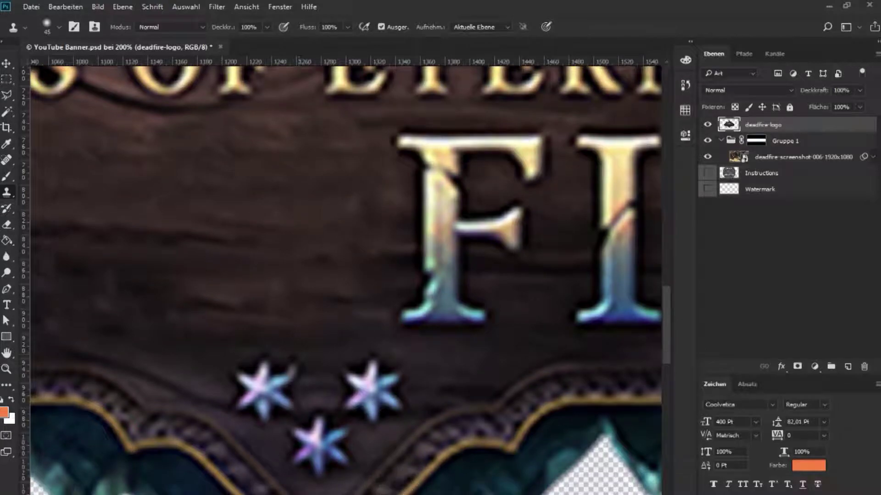
scroll(298, 367, "down", 1)
scroll(344, 363, "right", 4)
scroll(344, 364, "down", 1)
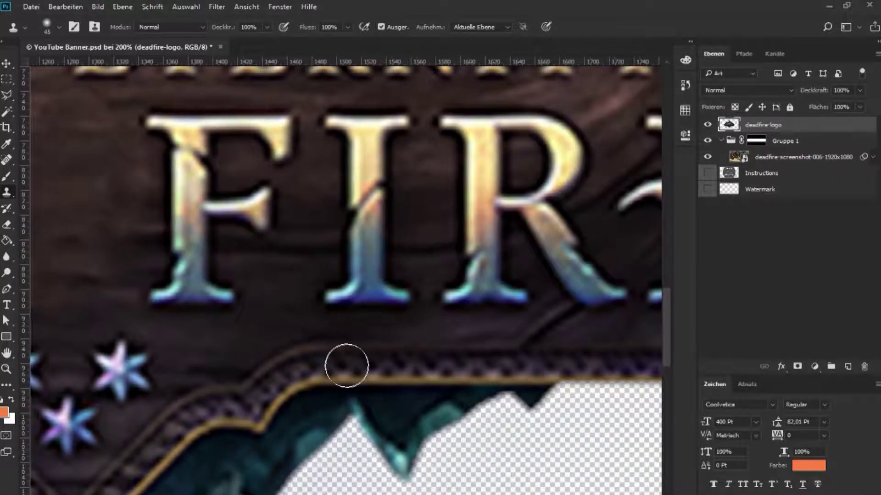
scroll(114, 232, "up", 2)
scroll(73, 213, "up", 3, "alt")
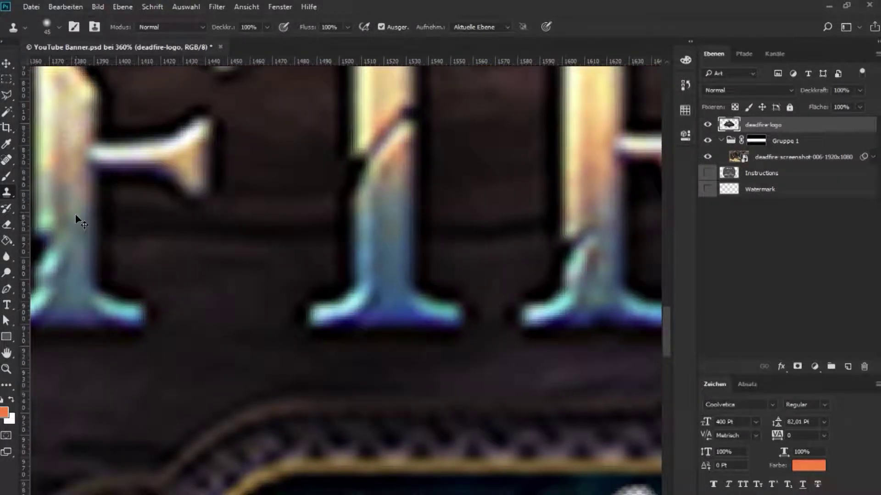
scroll(75, 215, "down", 2, "alt")
scroll(76, 215, "down", 2, "alt")
scroll(76, 218, "down", 2, "alt")
scroll(75, 214, "up", 1, "alt")
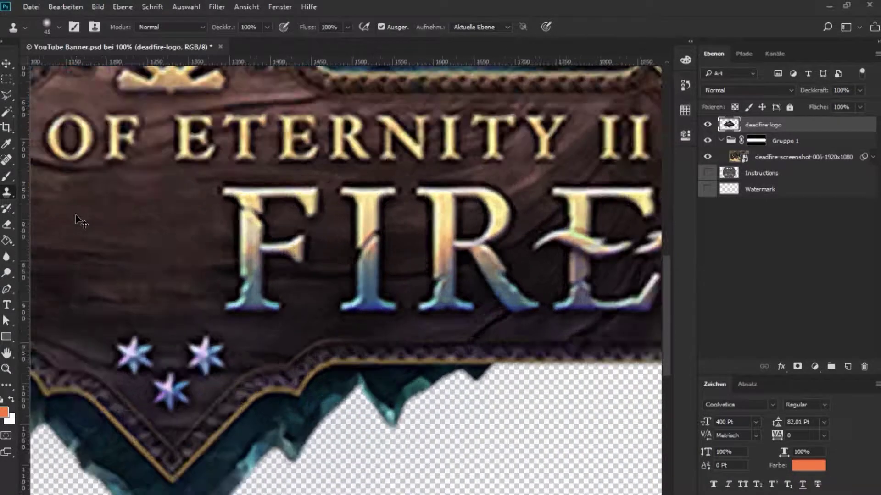
scroll(75, 213, "up", 2, "alt")
- Clone sampled wood grain over the F's top bar, stem top and light remnant
left_click(132, 149, "alt")
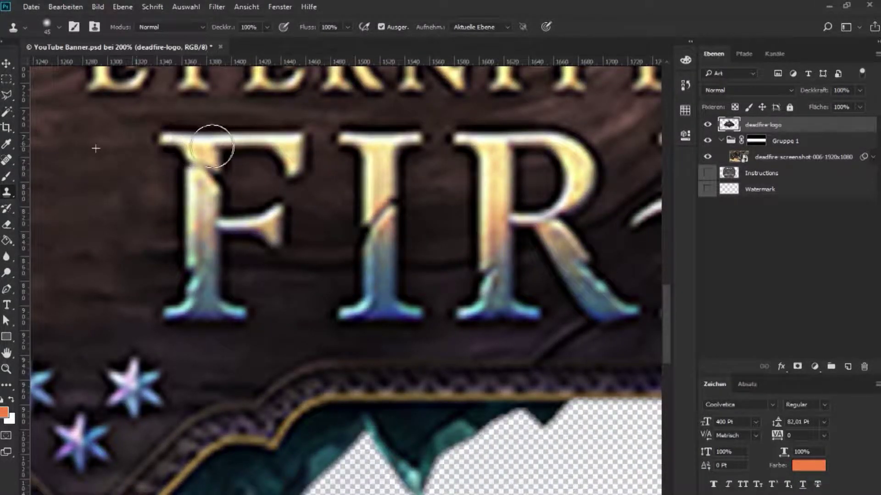
mouse_move(184, 145)
left_mouse_down()
mouse_move(250, 142)
mouse_move(234, 148)
left_mouse_up()
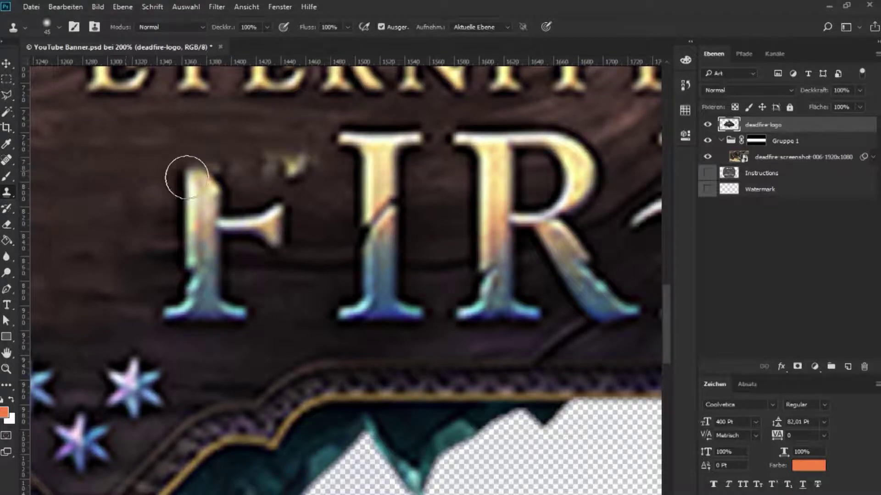
left_click(48, 190, "alt")
left_click_drag(207, 190, 267, 188)
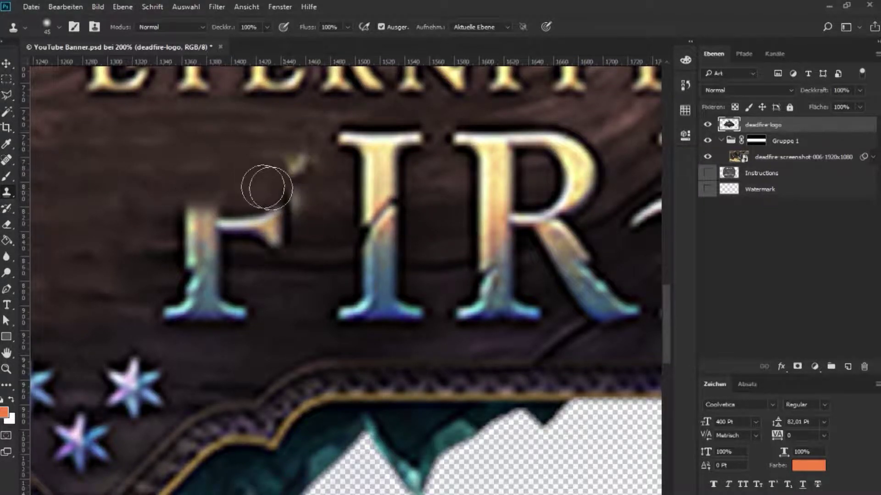
left_click_drag(224, 156, 297, 177)
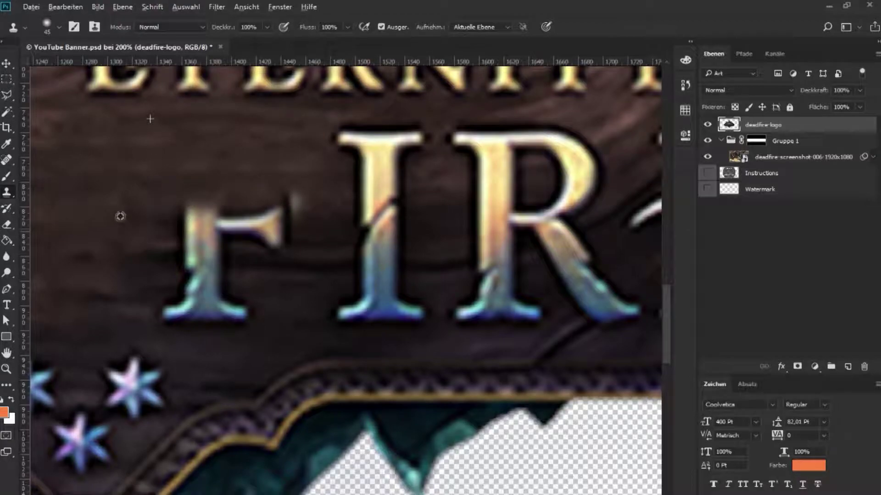
left_click_drag(216, 215, 302, 202)
- Cover the F's base, stray serif foot and golden smudge, then smooth the wood there
left_click(282, 310, "alt")
mouse_move(212, 317)
left_mouse_down()
mouse_move(153, 321)
mouse_move(174, 317)
left_mouse_up()
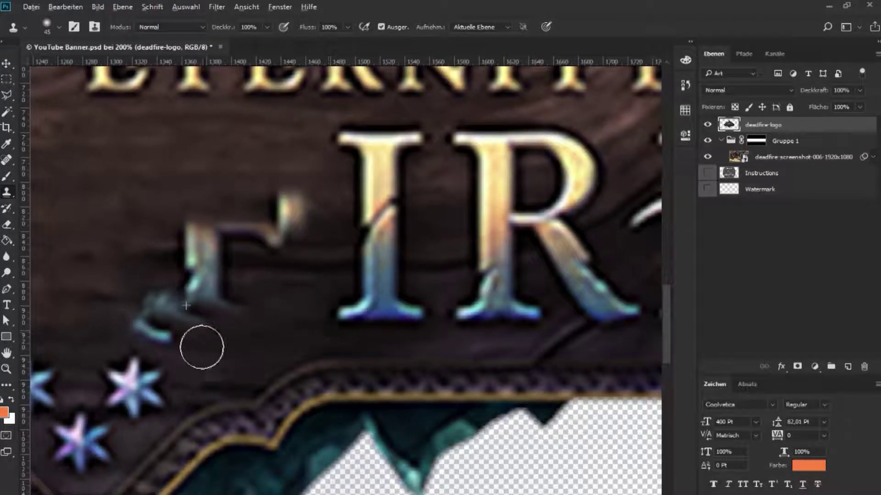
mouse_move(202, 347)
left_mouse_down()
mouse_move(154, 315)
mouse_move(216, 326)
mouse_move(179, 340)
mouse_move(141, 320)
mouse_move(202, 323)
mouse_move(178, 270)
mouse_move(166, 291)
mouse_move(191, 234)
mouse_move(207, 257)
mouse_move(228, 215)
mouse_move(199, 209)
left_mouse_up()
left_click(315, 281, "alt")
left_click(304, 334, "alt")
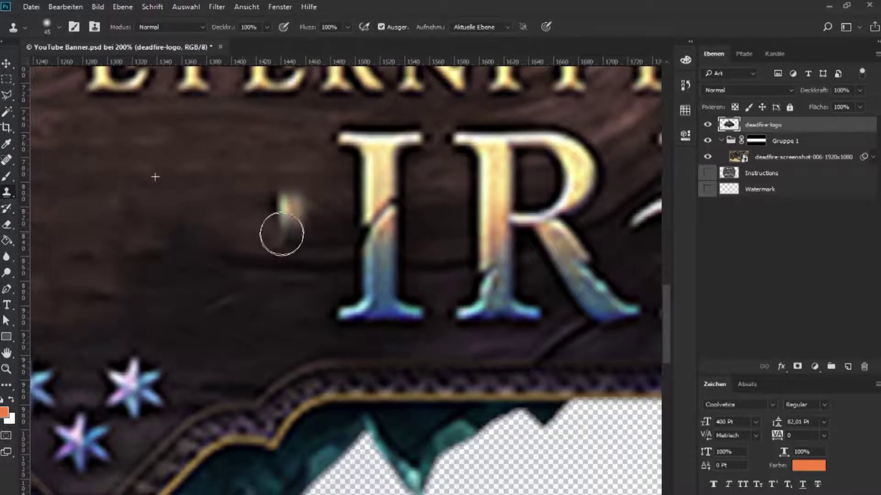
left_click_drag(281, 232, 295, 196)
left_click_drag(134, 234, 270, 240)
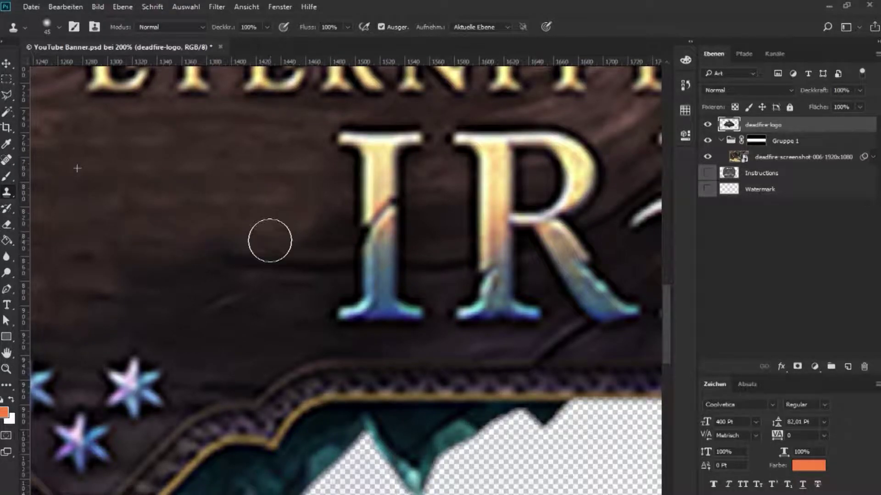
left_click_drag(316, 220, 216, 250)
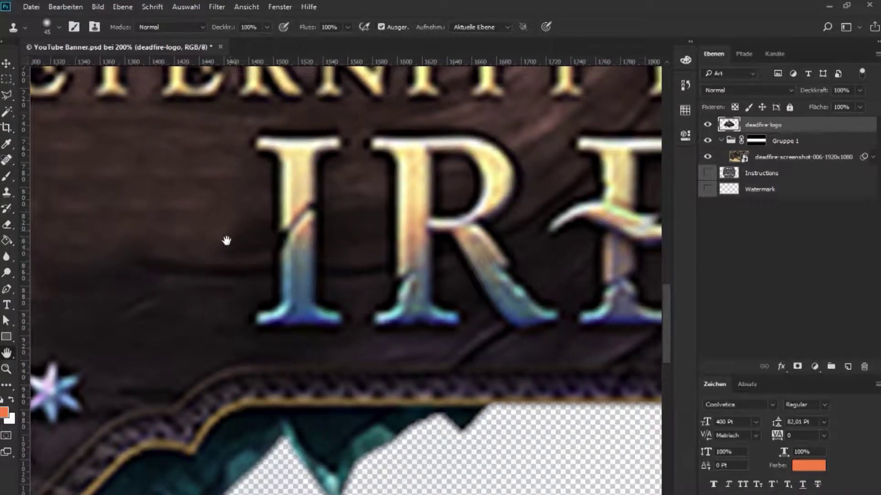
- Return to the Clone Stamp tool (S), dismissing the accidentally opened menus
key("alt")
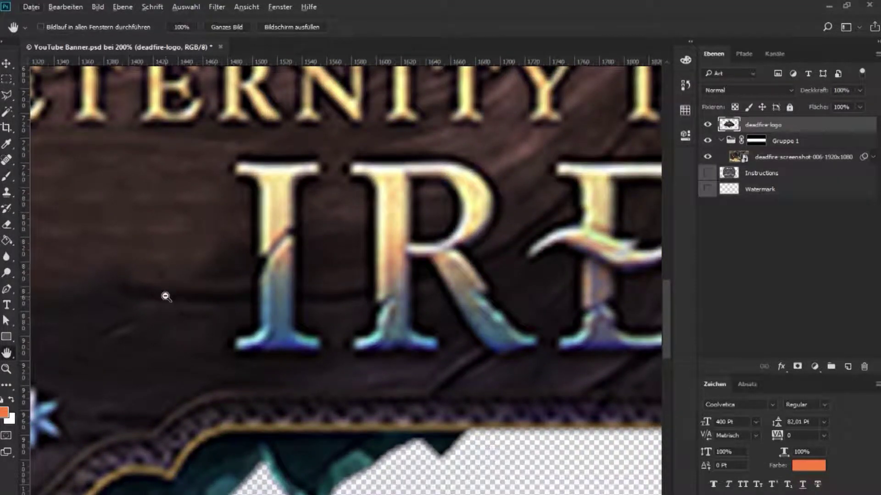
key("alt+s")
key("Escape")
key("alt+s")
key("Escape")
key("s")
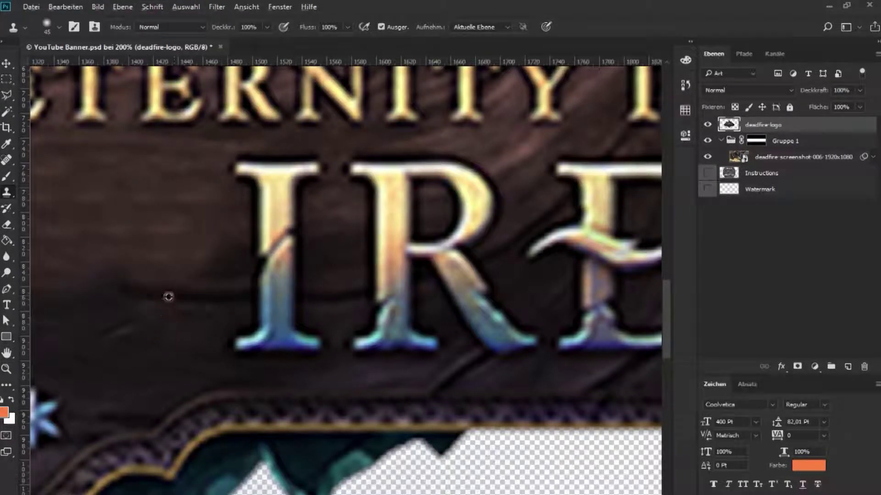
- Clone wood texture over the I's lower part, blue foot and remaining stem
left_click_drag(215, 299, 289, 299)
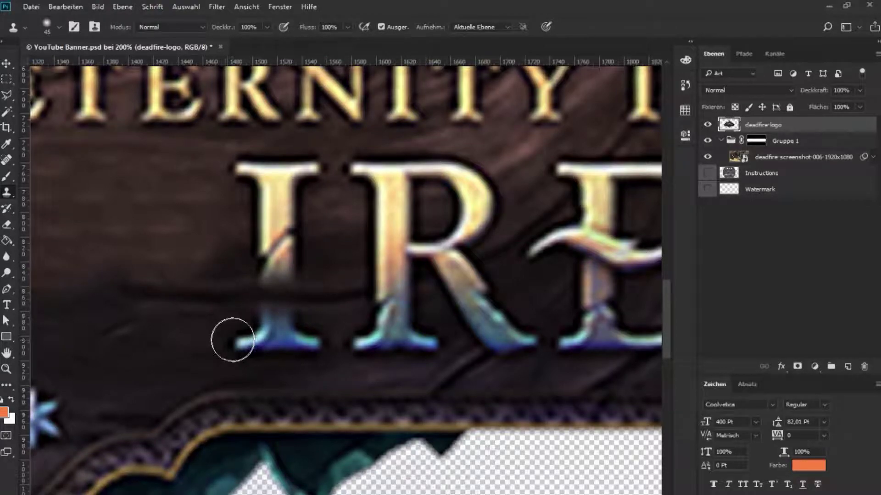
mouse_move(232, 340)
left_mouse_down()
mouse_move(321, 336)
mouse_move(264, 329)
mouse_move(320, 333)
left_mouse_up()
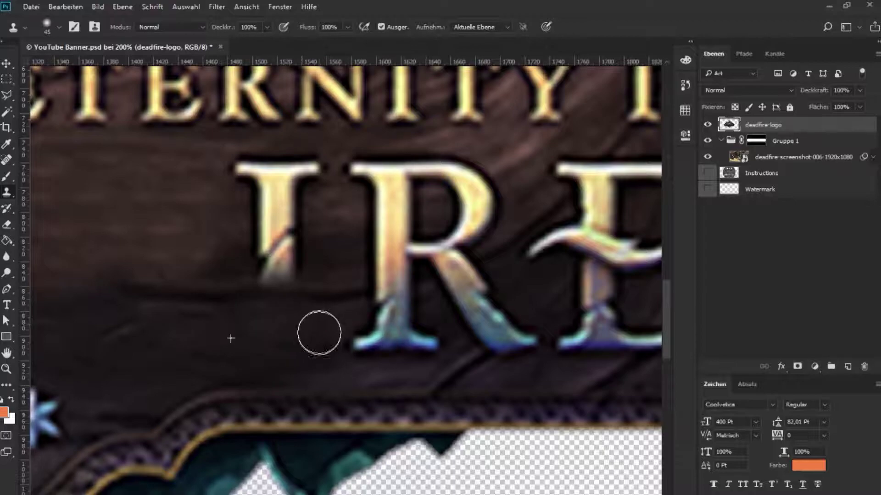
left_click(216, 261, "alt")
mouse_move(266, 252)
left_mouse_down()
mouse_move(228, 265)
mouse_move(285, 261)
mouse_move(287, 254)
mouse_move(222, 255)
mouse_move(281, 236)
mouse_move(315, 236)
left_mouse_up()
mouse_move(238, 236)
left_mouse_down()
mouse_move(323, 217)
mouse_move(247, 216)
mouse_move(314, 191)
mouse_move(249, 163)
mouse_move(236, 169)
left_mouse_up()
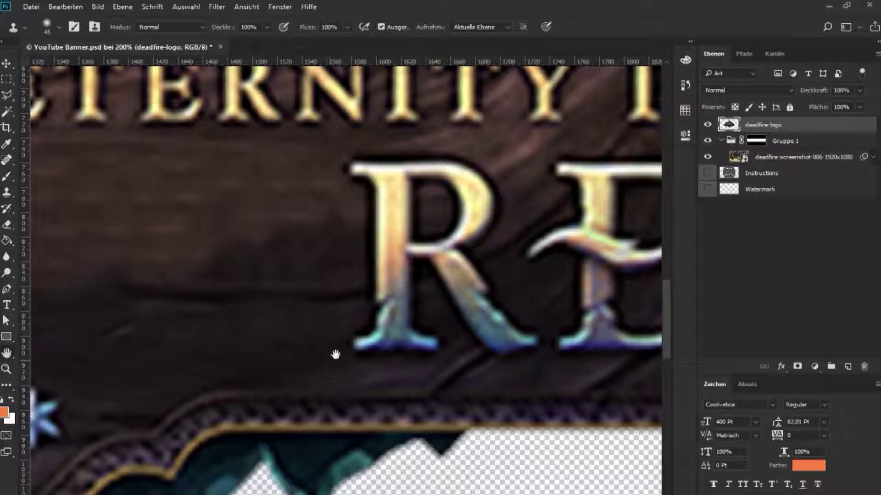
left_click_drag(334, 354, 199, 339)
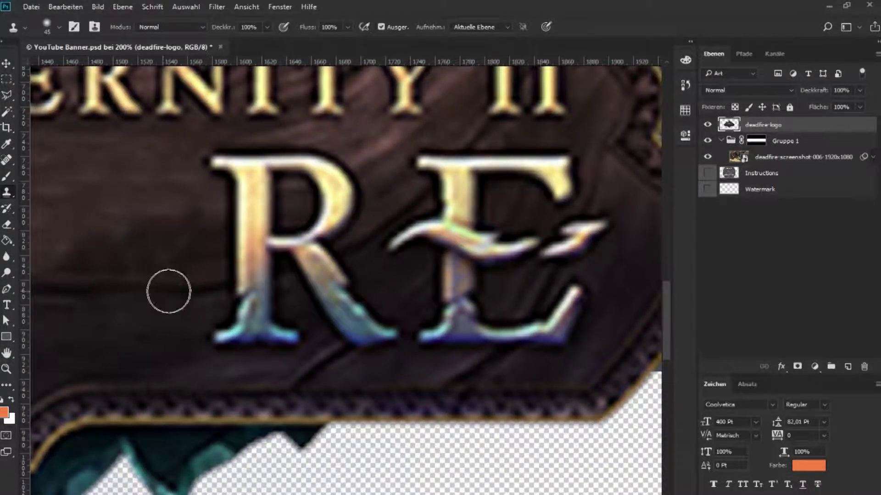
- Clone wood over the R's stem, bowl, foot and teal arc, plus the yellowish smudge before E
left_click_drag(222, 285, 324, 252)
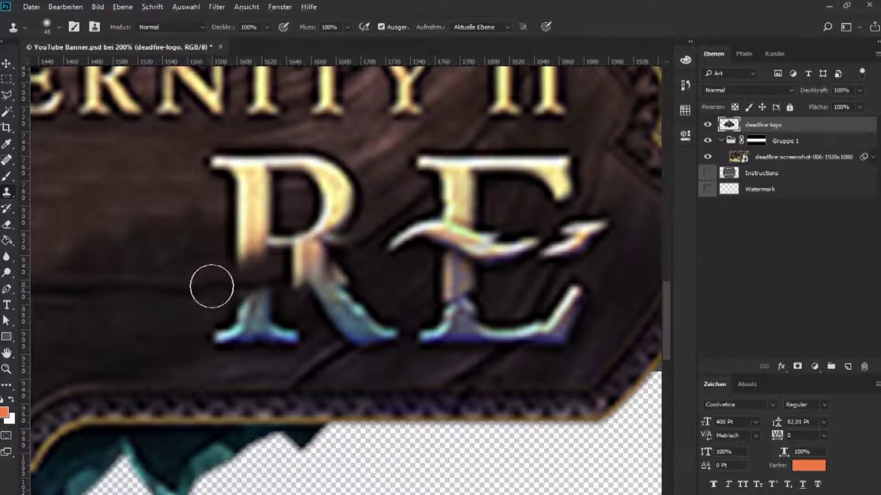
left_click_drag(212, 286, 338, 240)
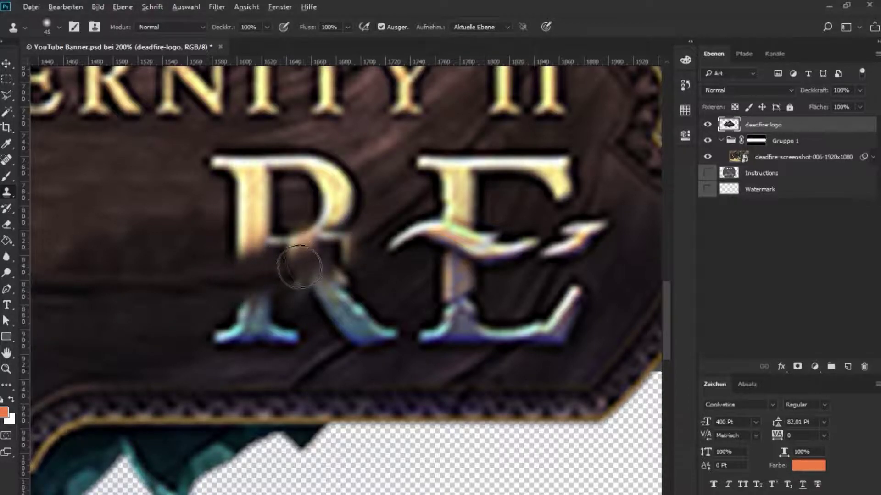
left_click_drag(300, 267, 387, 214)
mouse_move(205, 247)
left_mouse_down()
mouse_move(291, 230)
mouse_move(301, 246)
mouse_move(346, 206)
mouse_move(209, 246)
mouse_move(295, 192)
mouse_move(236, 177)
mouse_move(330, 164)
mouse_move(331, 191)
left_mouse_up()
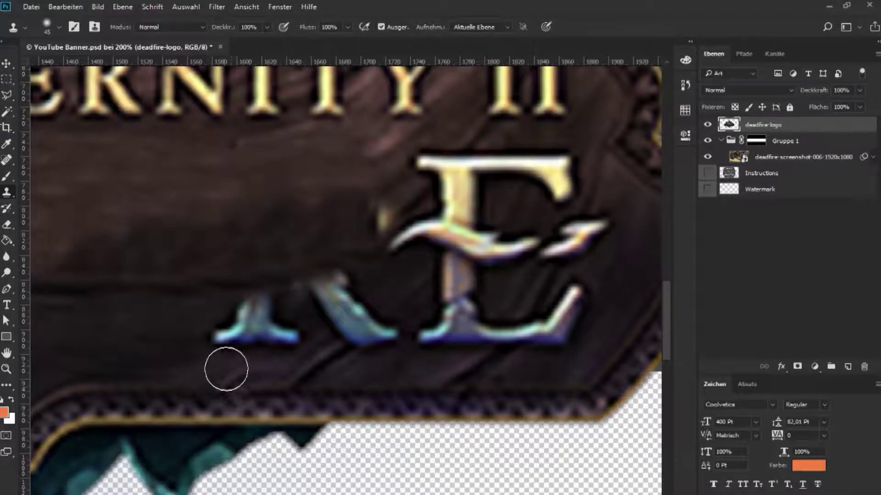
mouse_move(185, 342)
left_mouse_down()
mouse_move(293, 328)
mouse_move(208, 326)
mouse_move(266, 311)
mouse_move(212, 361)
left_mouse_up()
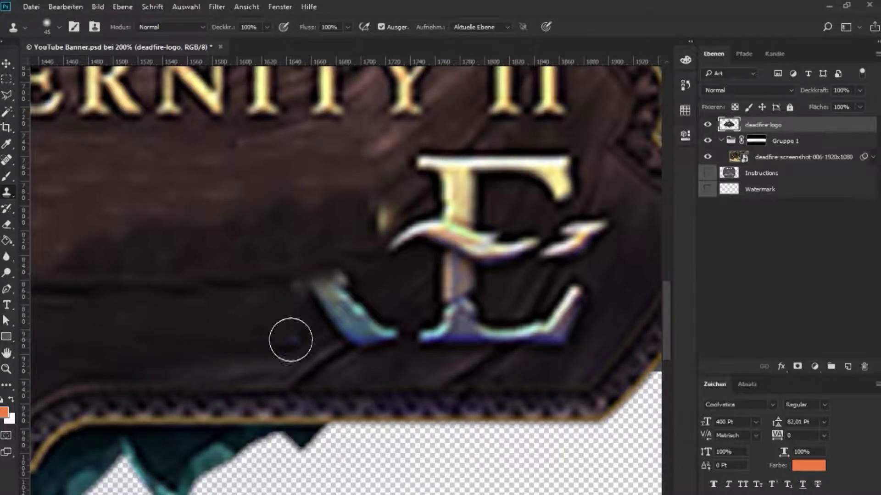
mouse_move(98, 350)
left_mouse_down()
mouse_move(387, 335)
mouse_move(325, 295)
mouse_move(291, 297)
mouse_move(350, 277)
left_mouse_up()
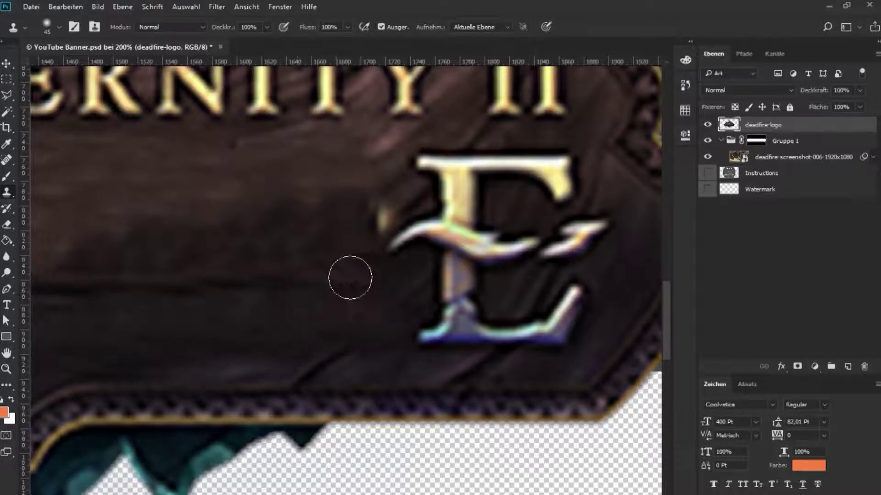
left_click(327, 232, "alt")
mouse_move(380, 220)
left_mouse_down()
mouse_move(399, 197)
mouse_move(367, 229)
left_mouse_up()
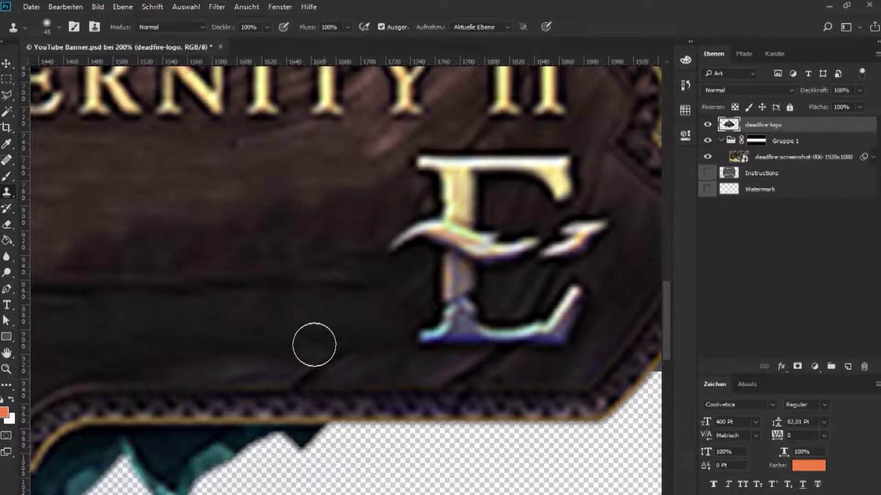
mouse_move(314, 344)
left_mouse_down()
mouse_move(281, 330)
mouse_move(186, 335)
left_mouse_up()
- Return to Clone Stamp and cover the E's lower stroke, stem and the streak beside it
key("alt+s")
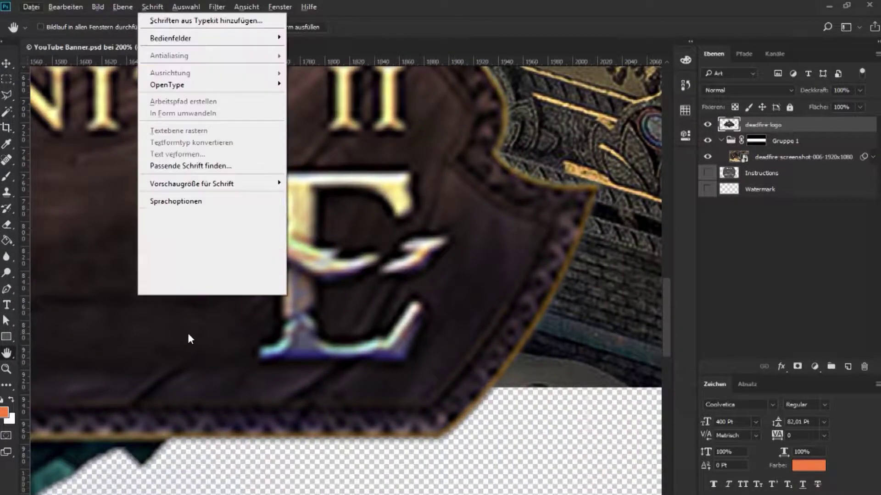
key("Escape")
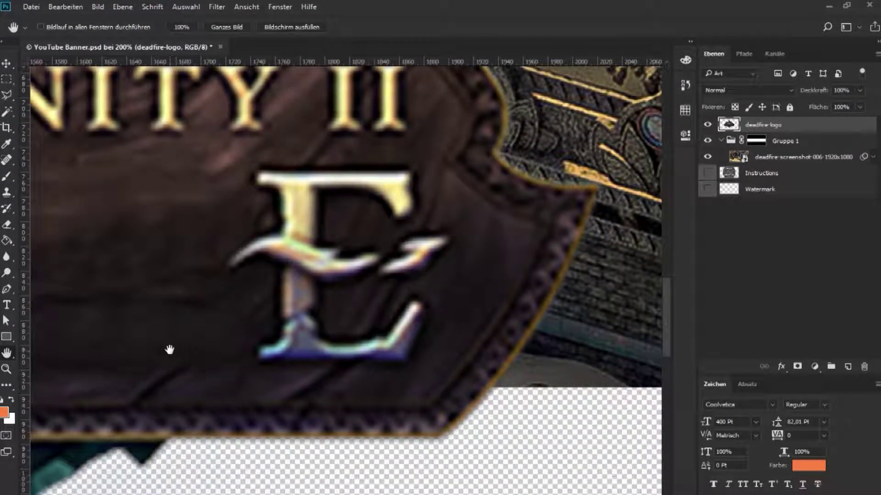
key("s")
mouse_move(278, 345)
left_mouse_down()
mouse_move(315, 354)
mouse_move(405, 321)
mouse_move(377, 328)
mouse_move(404, 329)
mouse_move(315, 351)
left_mouse_up()
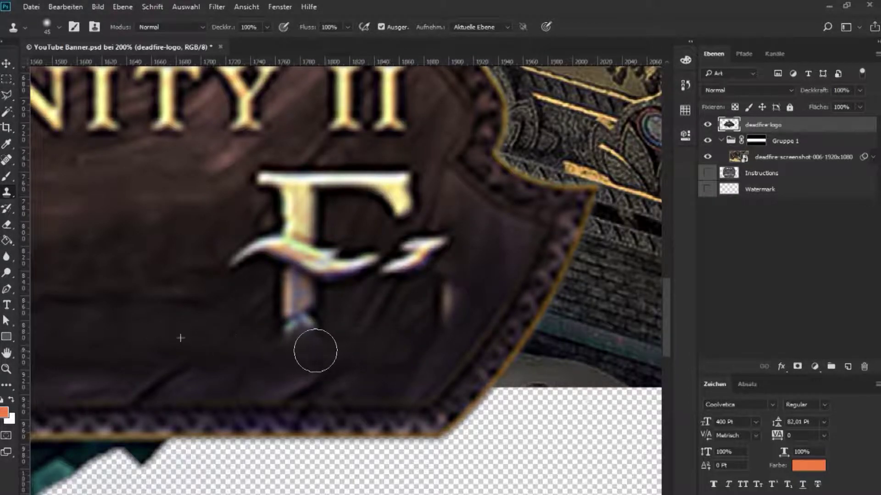
left_click_drag(449, 312, 416, 310)
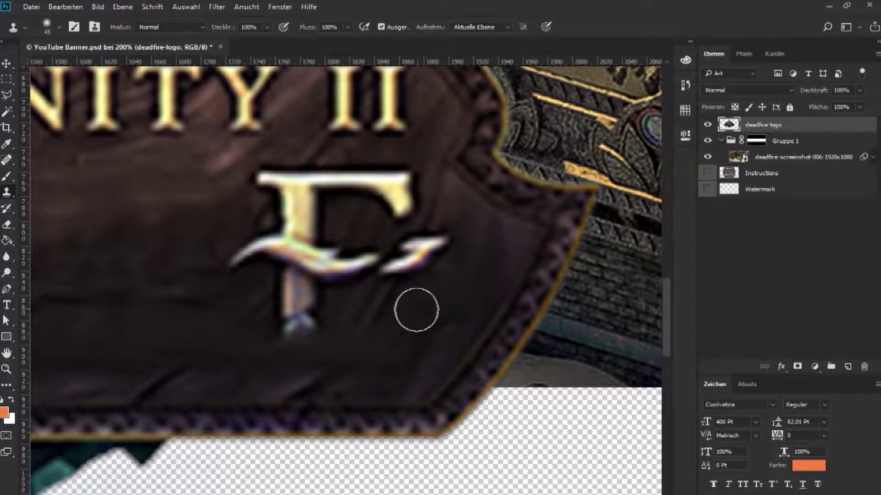
mouse_move(290, 340)
left_mouse_down()
mouse_move(311, 319)
mouse_move(285, 285)
left_mouse_up()
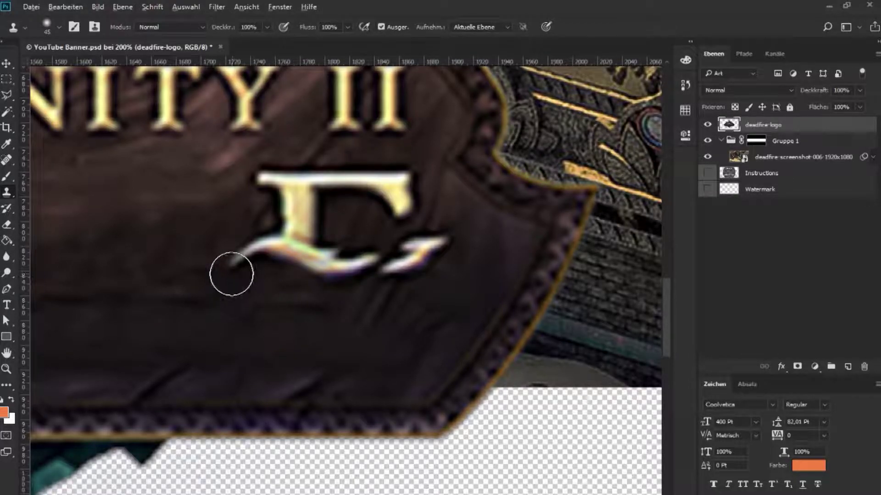
- Clear the E's swoosh, streaks, top bar and last fragments, then fit the banner on screen
mouse_move(232, 270)
left_mouse_down()
mouse_move(329, 259)
mouse_move(177, 269)
left_mouse_up()
mouse_move(248, 250)
left_mouse_down()
mouse_move(353, 256)
mouse_move(350, 295)
mouse_move(446, 234)
left_mouse_up()
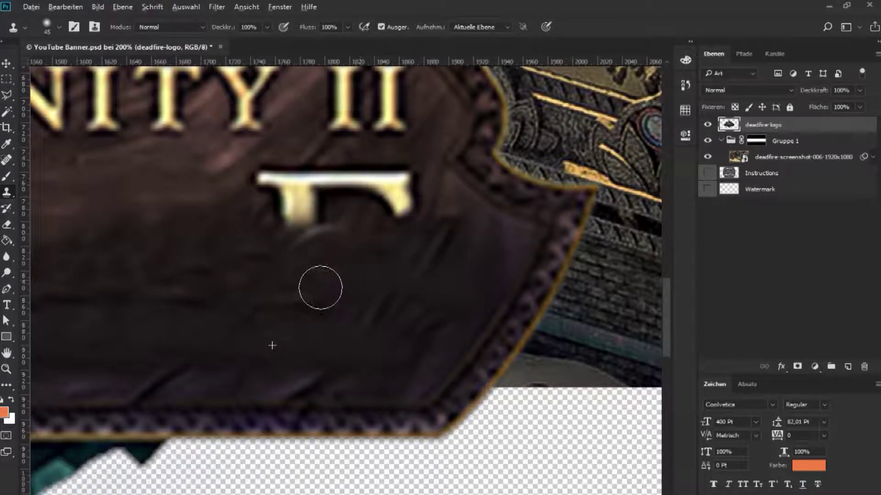
mouse_move(335, 226)
left_mouse_down()
mouse_move(266, 191)
mouse_move(373, 177)
mouse_move(344, 209)
left_mouse_up()
mouse_move(398, 163)
left_mouse_down()
mouse_move(256, 172)
mouse_move(274, 198)
mouse_move(383, 200)
mouse_move(379, 208)
left_mouse_up()
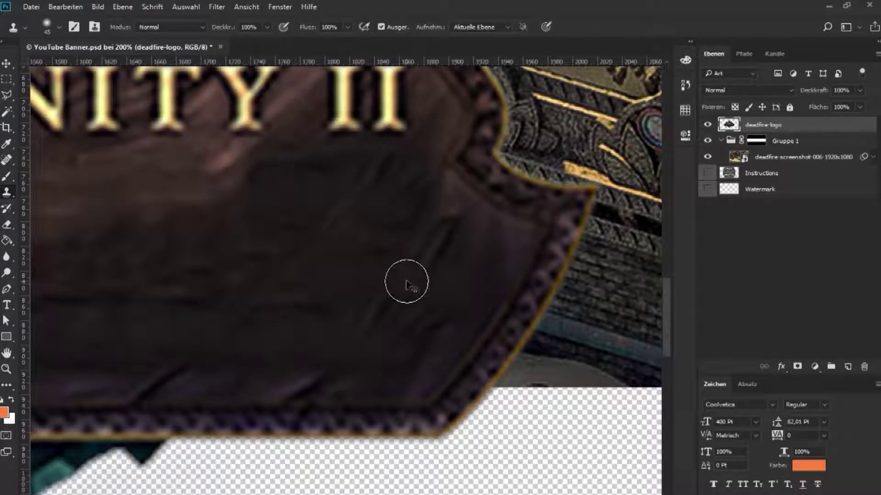
key("ctrl+0")
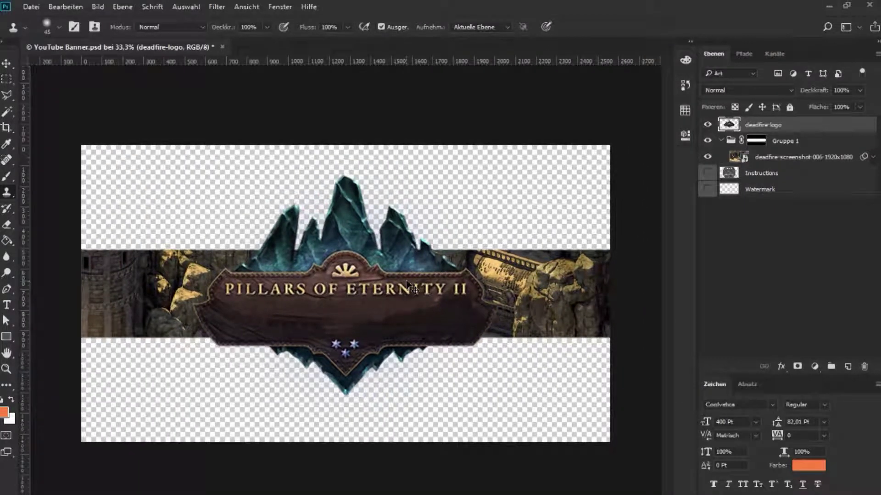
- At 50% zoom, undo to restore the left star, then blend even wood grain across the plaque
key("ctrl+plus")
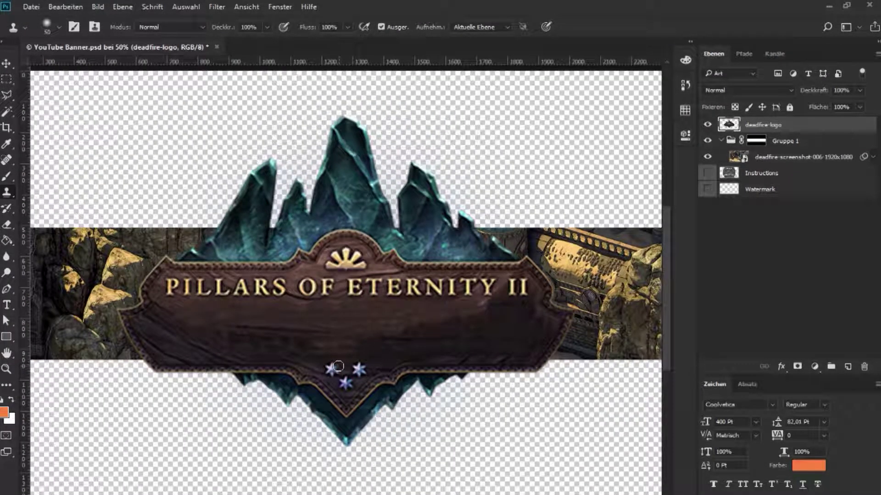
key("ctrl+z")
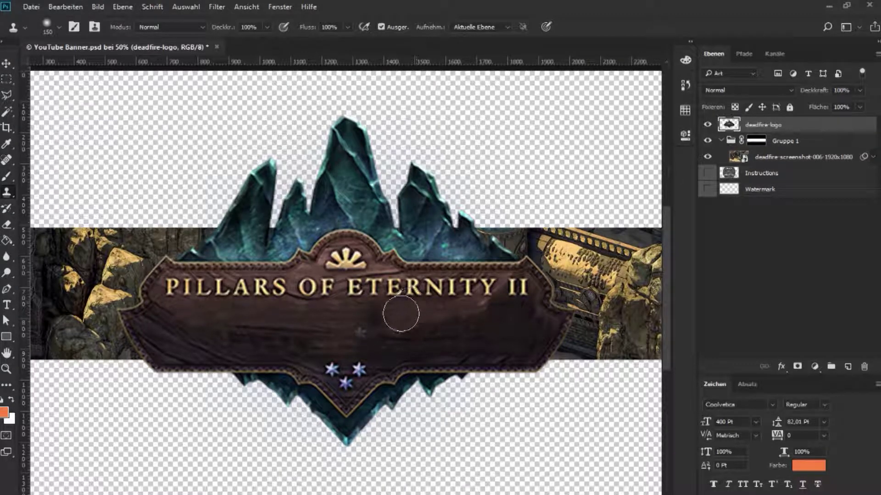
left_click(367, 321, "alt")
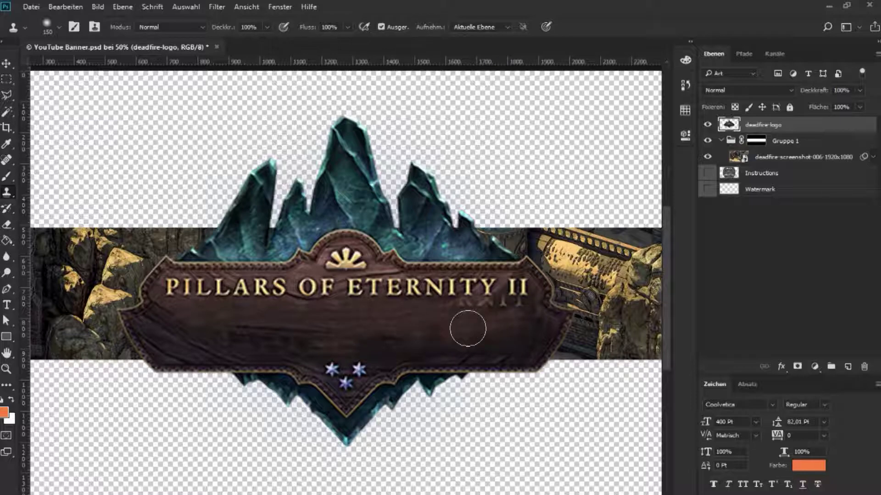
left_click_drag(512, 316, 476, 321)
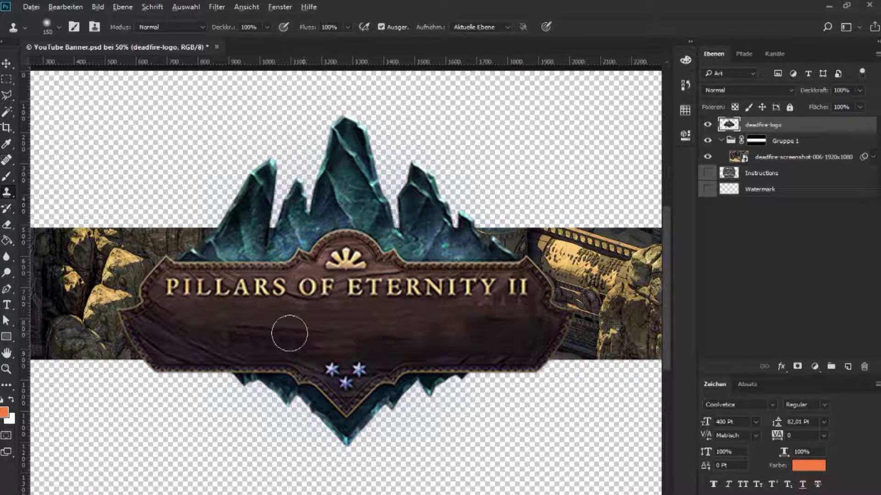
left_click_drag(260, 336, 231, 337)
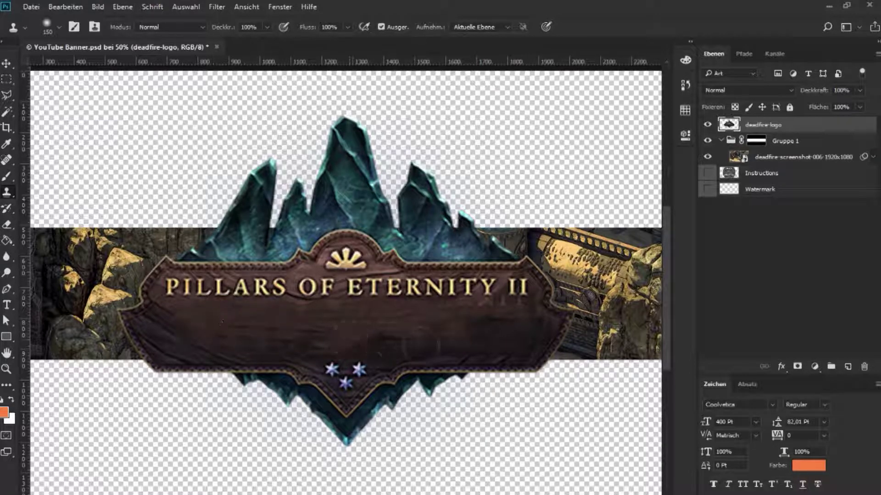
left_click_drag(355, 345, 520, 350)
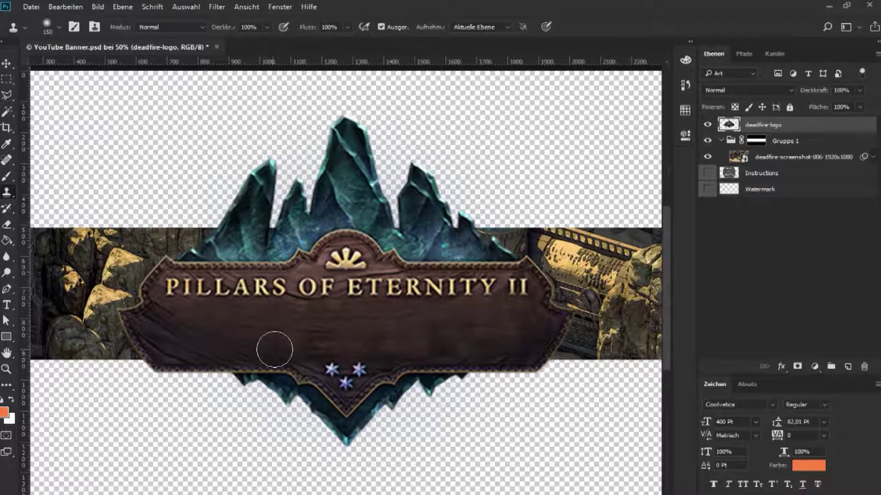
left_click_drag(318, 353, 362, 349)
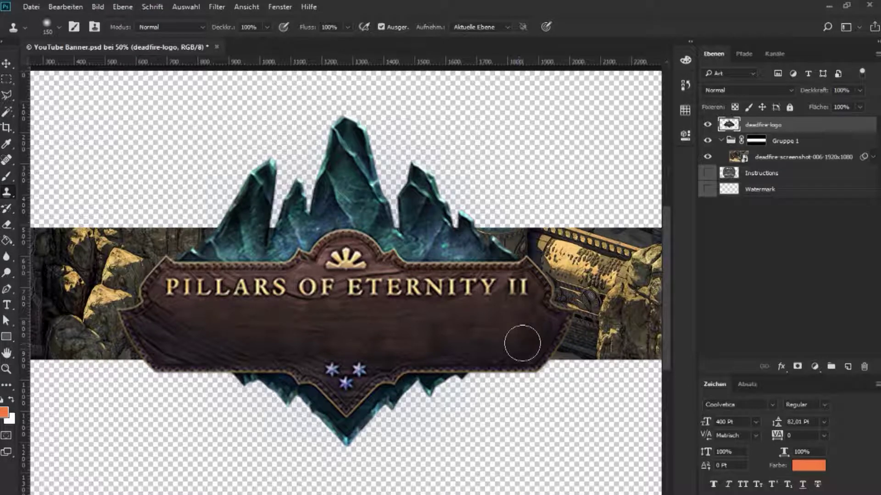
left_click_drag(522, 343, 441, 353)
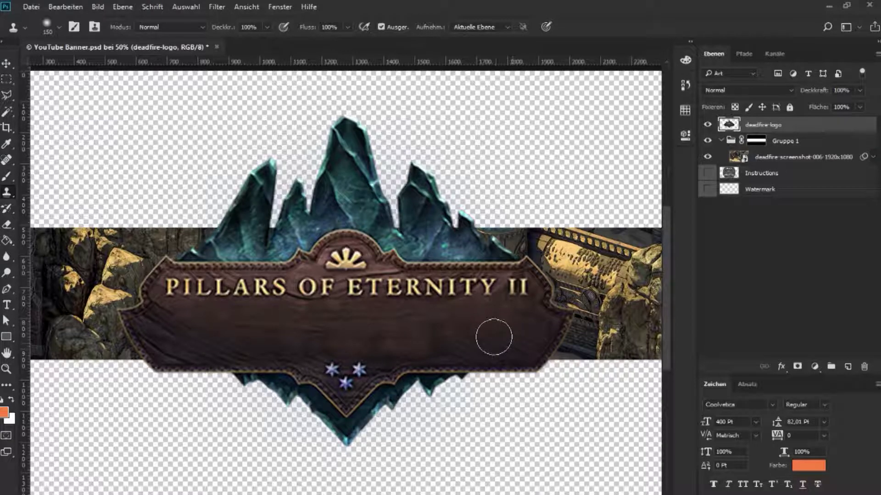
- Convert the Pillars of Eternity II logo layer to a smart object
left_click(417, 311, "alt")
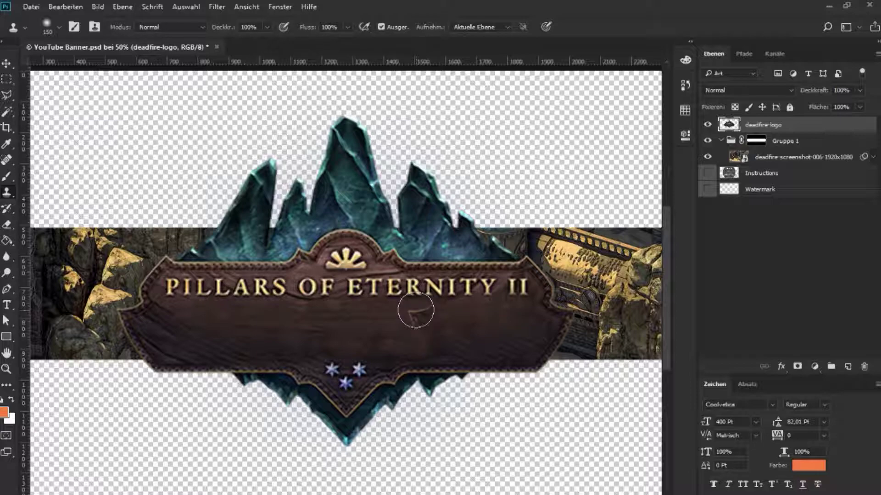
key("v")
key("ctrl+t")
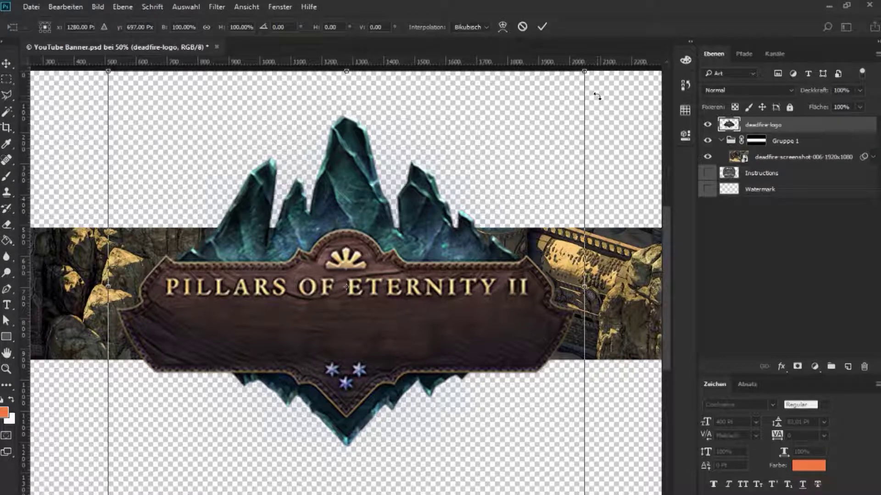
key("ctrl+minus")
key("Return")
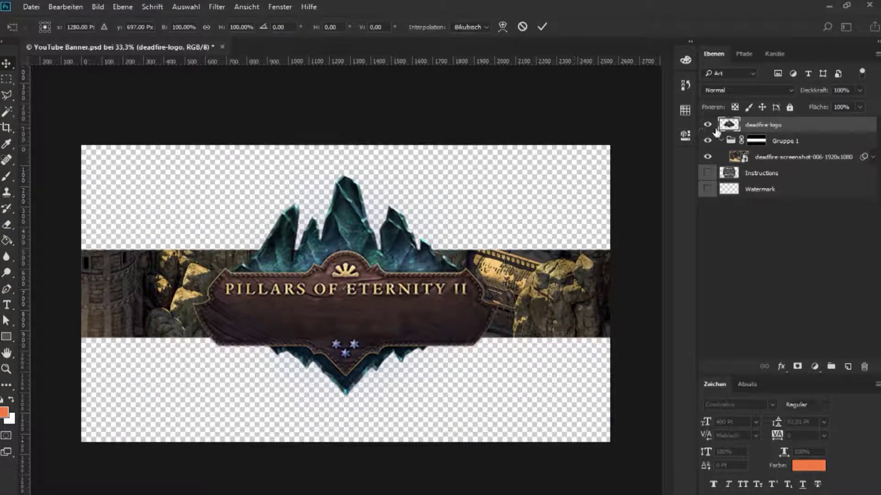
right_click(759, 123)
left_click(643, 220)
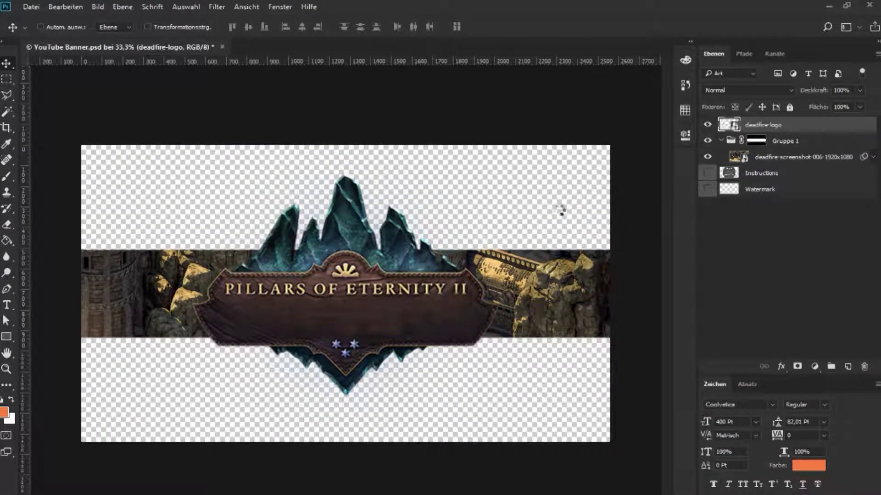
- Scale the logo down to about 24% and centre it on the banner strip
key("ctrl+t")
mouse_move(500, 151)
left_mouse_down()
mouse_move(381, 234)
mouse_move(374, 251)
mouse_move(382, 248)
left_mouse_up()
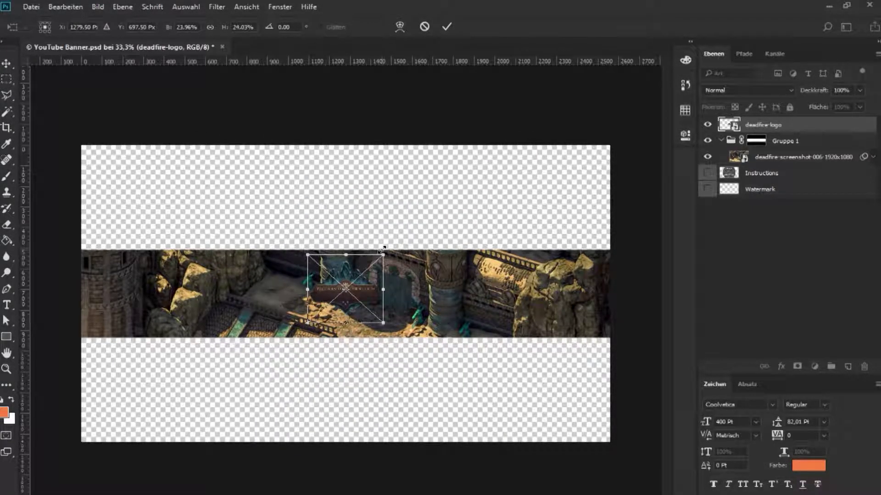
key("Return")
key("ctrl+plus")
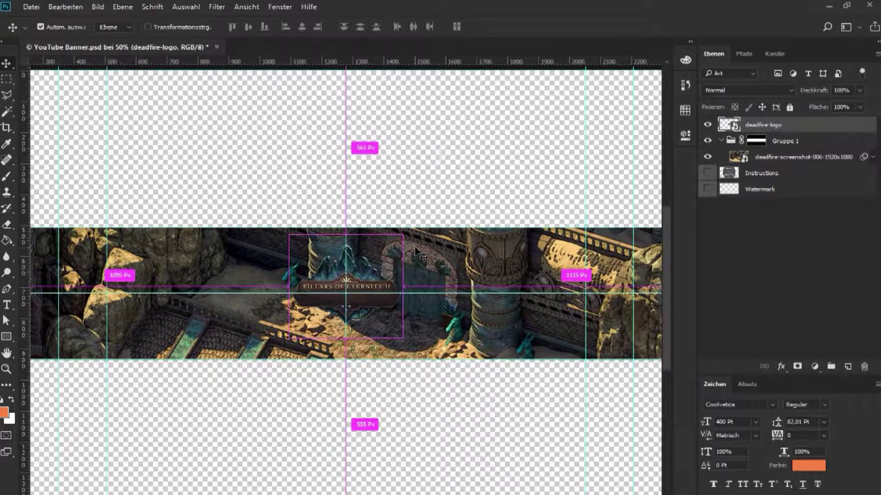
left_click_drag(393, 325, 393, 337)
key("ctrl")
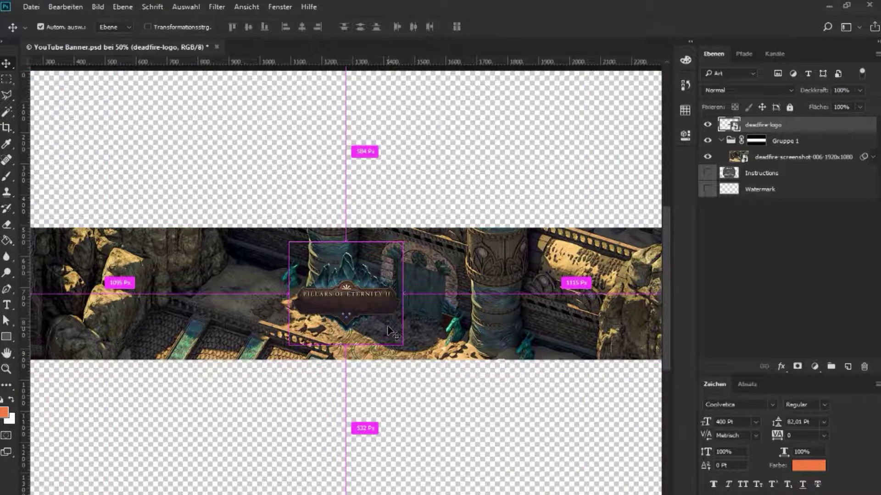
key("ctrl+minus")
- Add a Color Lookup layer below deadfire-logo, graded with the HorrorBlue 3D LUT
left_click(815, 367)
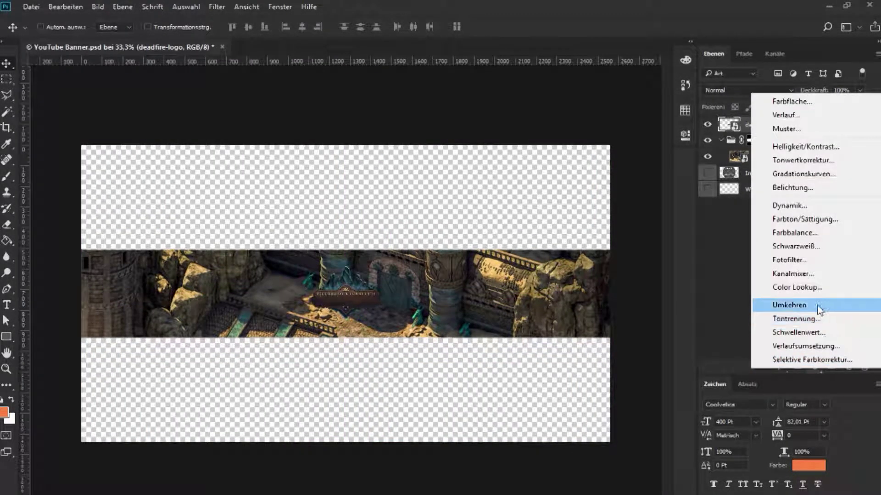
left_click(812, 288)
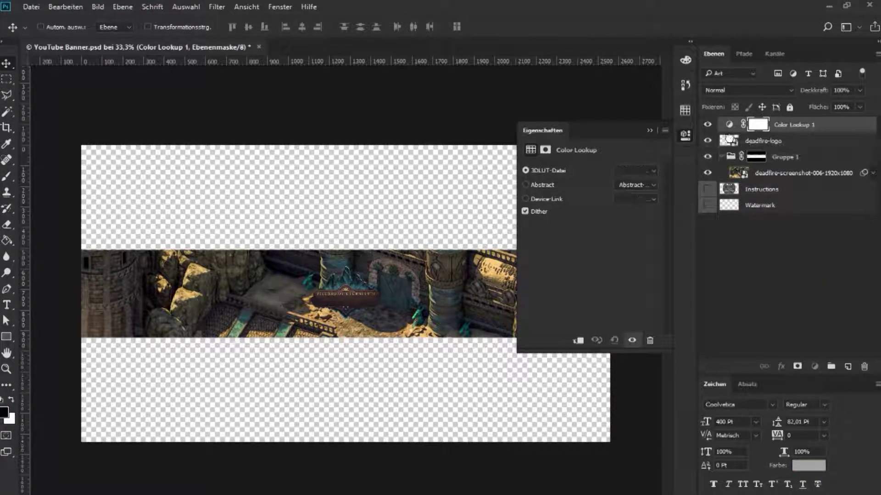
key("ctrl+bracketleft")
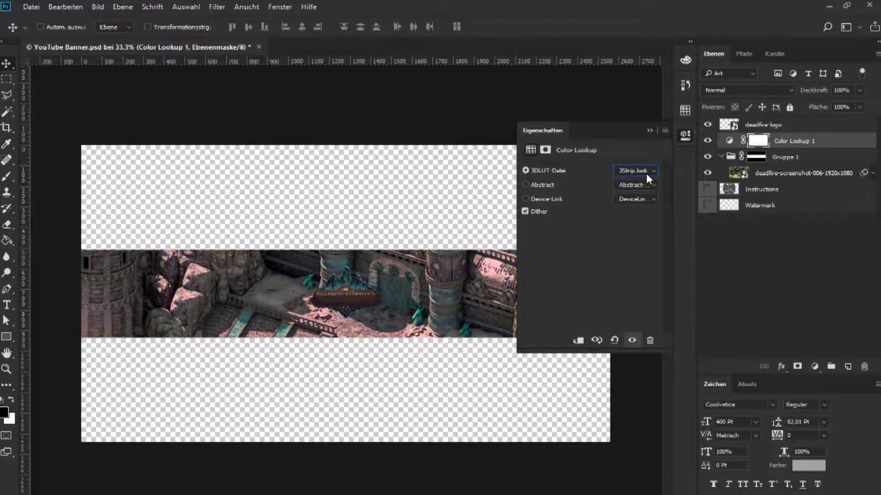
key("Down")
key("Down")
key("Down")
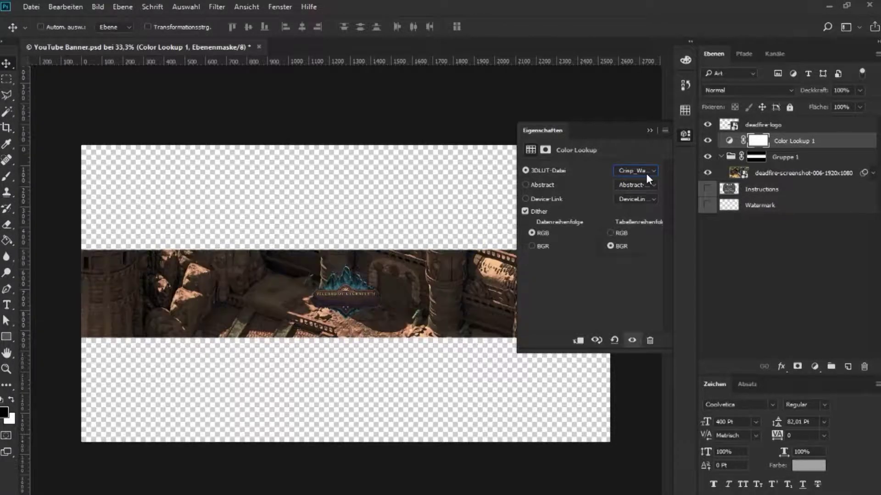
key("Down")
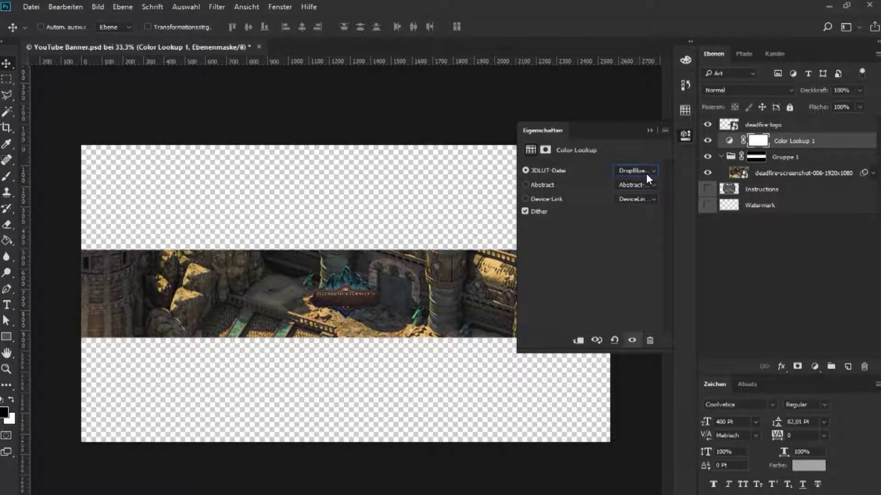
key("Down")
key("Down")
key("Down")
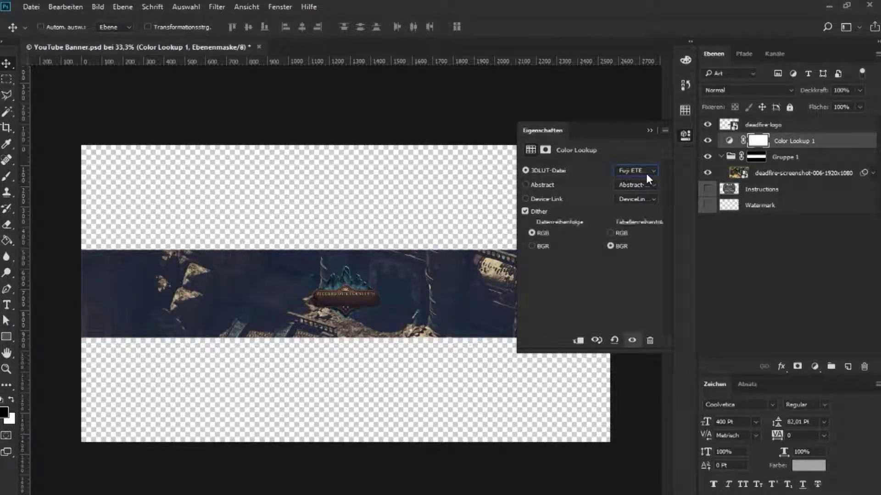
key("Down")
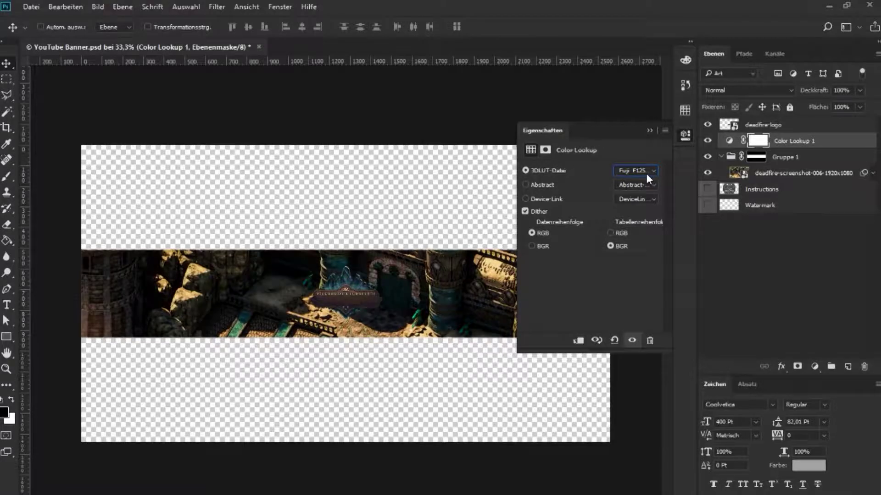
key("Down")
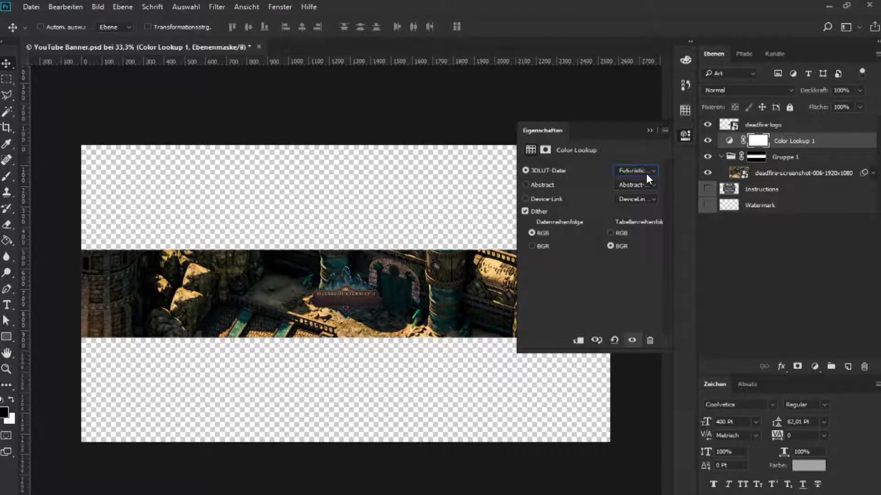
key("Down")
key("Down")
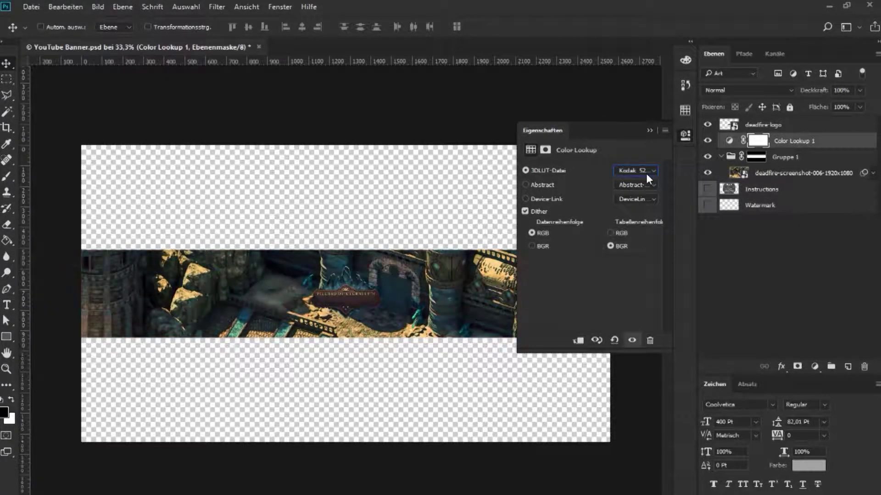
key("Up")
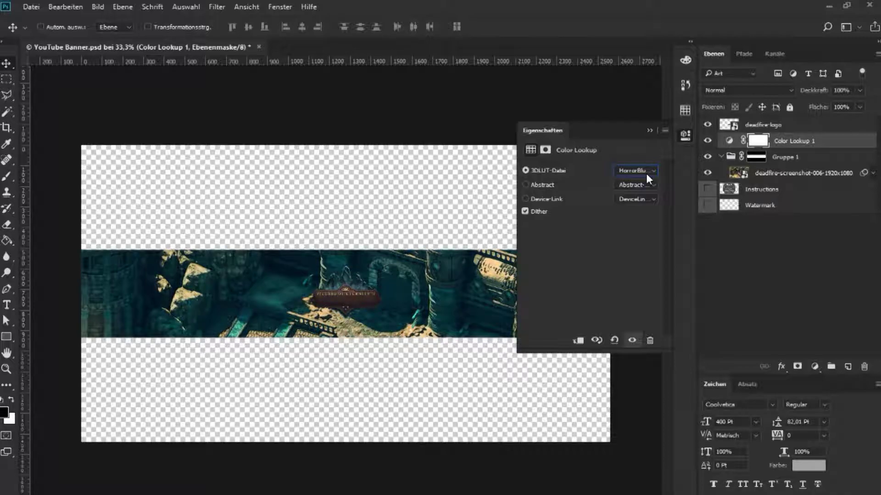
left_click(650, 131)
- Add a new layer filled with black and set it to 50% opacity
left_click(798, 289)
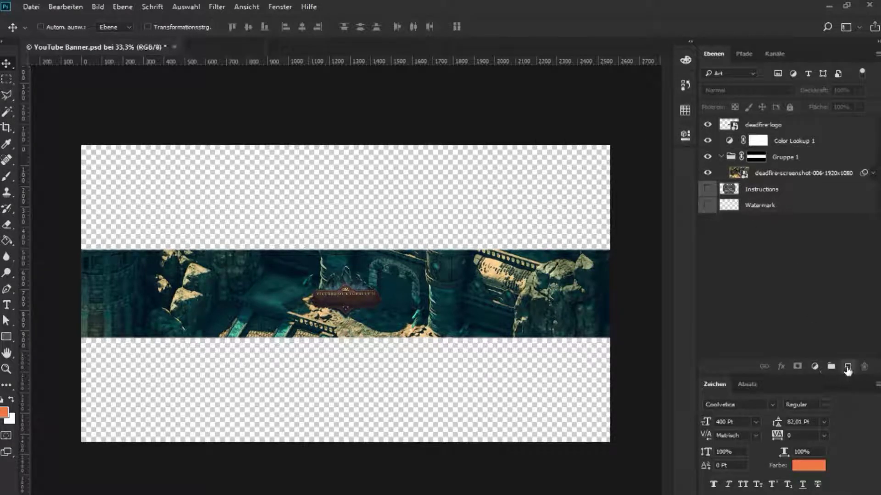
left_click(847, 368)
left_click(2, 401)
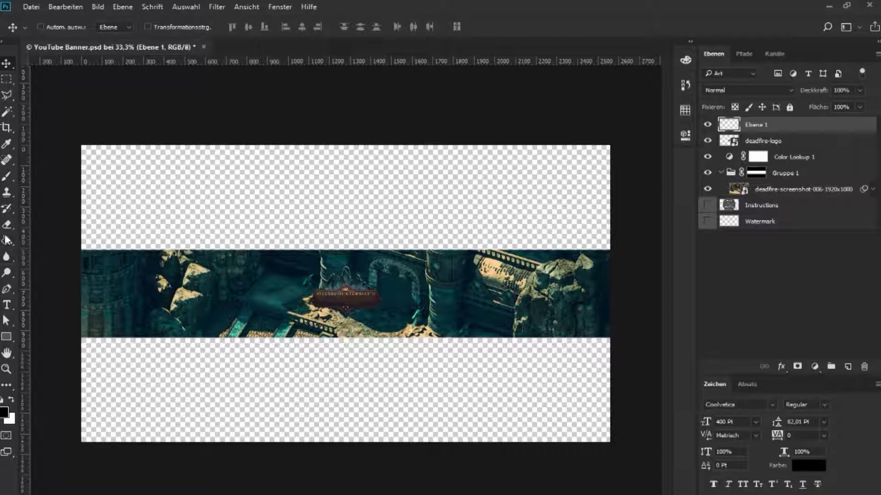
left_click(7, 240)
key("shift+g")
key("alt+BackSpace")
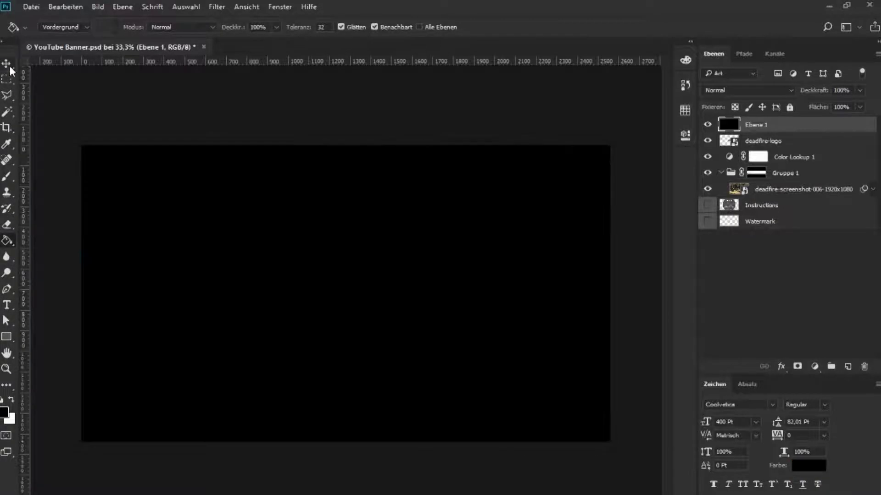
left_click(8, 65)
key("5")
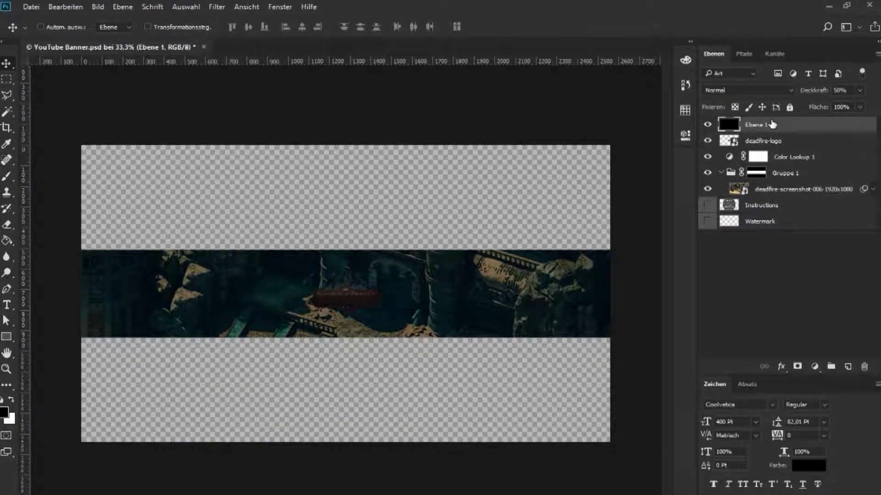
- Move the black layer and Color Lookup 1 into Gruppe 1, lowering the black layer to 40%
left_click_drag(772, 125, 773, 178)
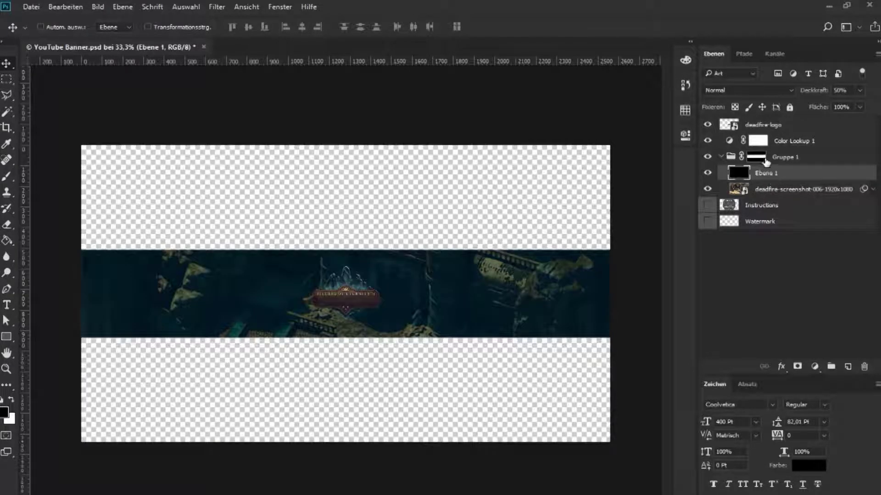
left_click_drag(780, 146, 789, 179)
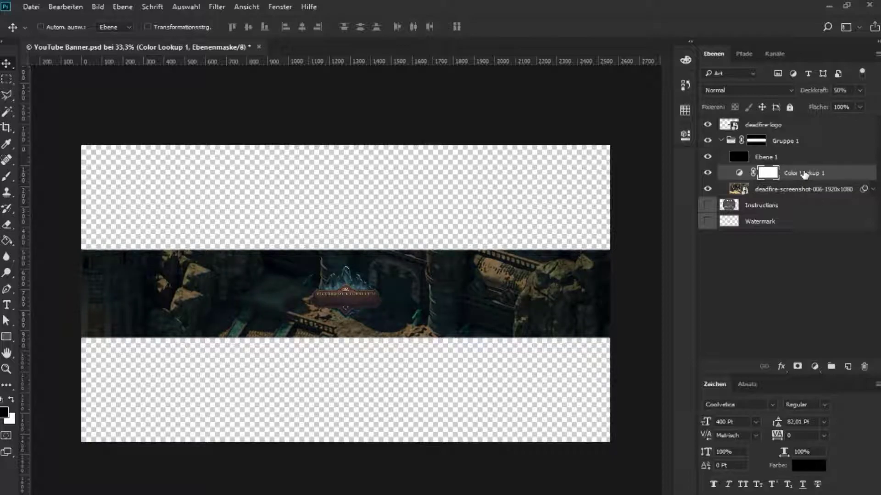
left_click(810, 158)
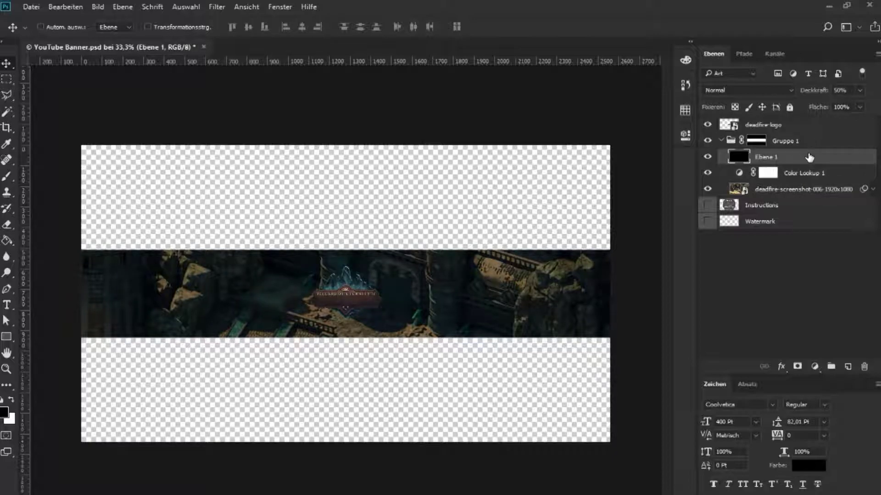
key("2")
key("5")
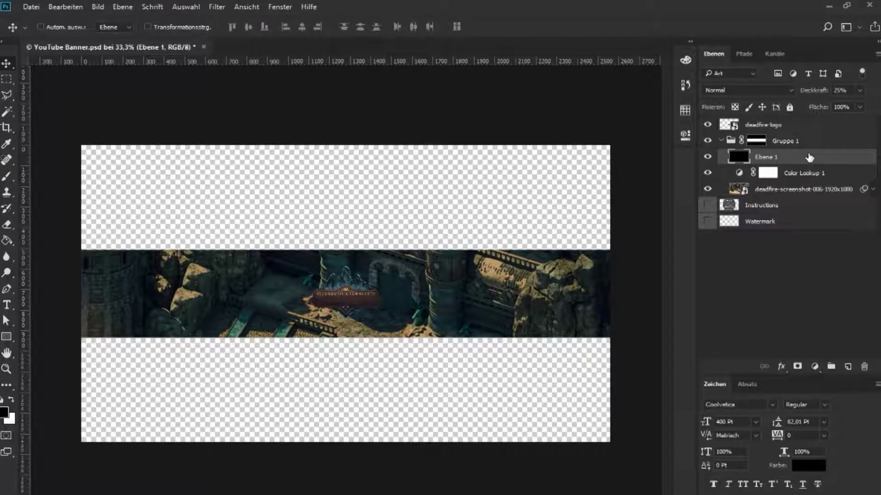
key("ctrl+1")
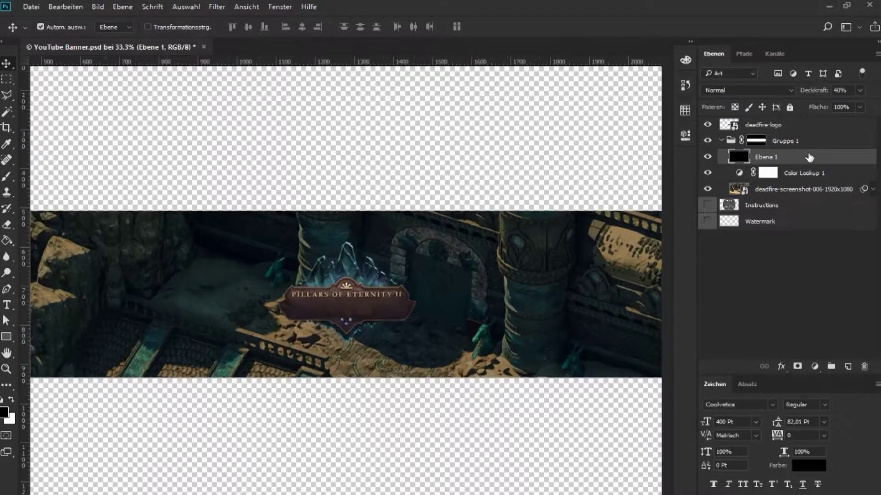
key("ctrl+plus")
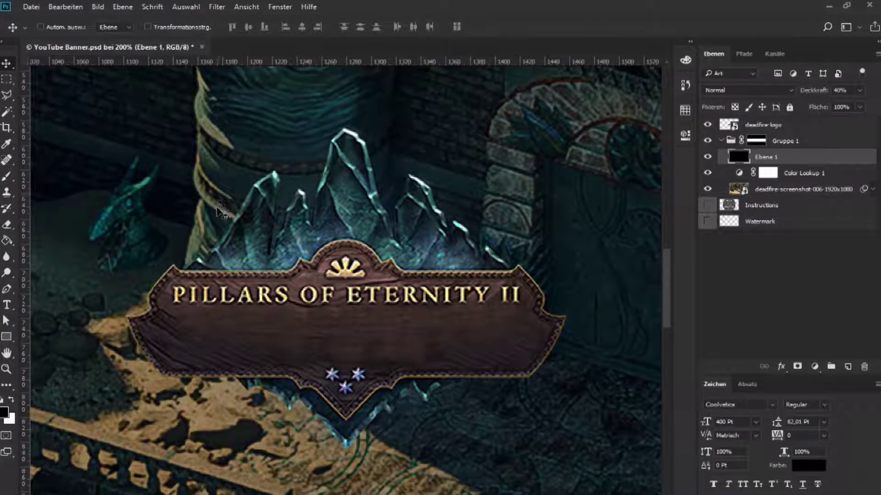
- Add a text layer beneath the Pillars of Eternity II title and type the name text
left_click(6, 305)
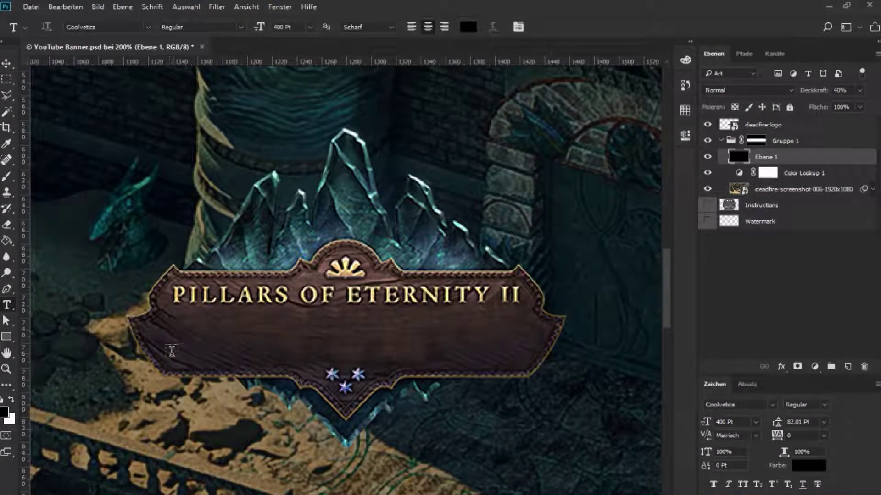
left_click(217, 281)
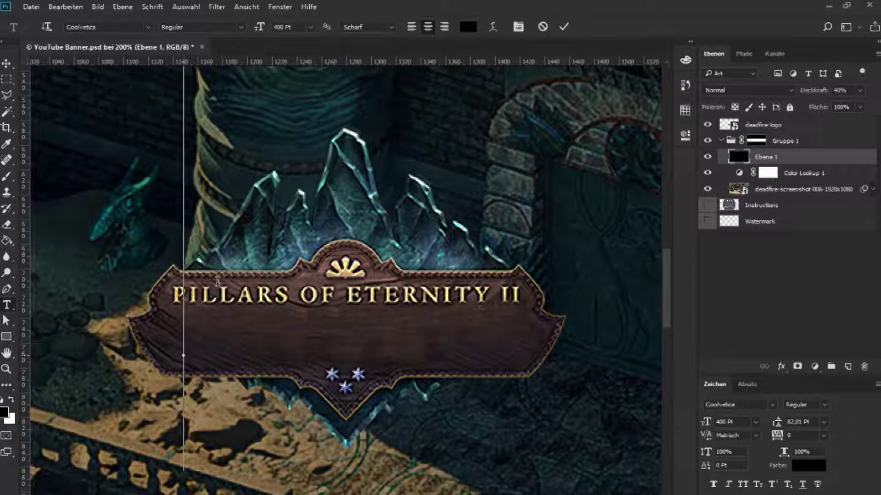
type("DONA")
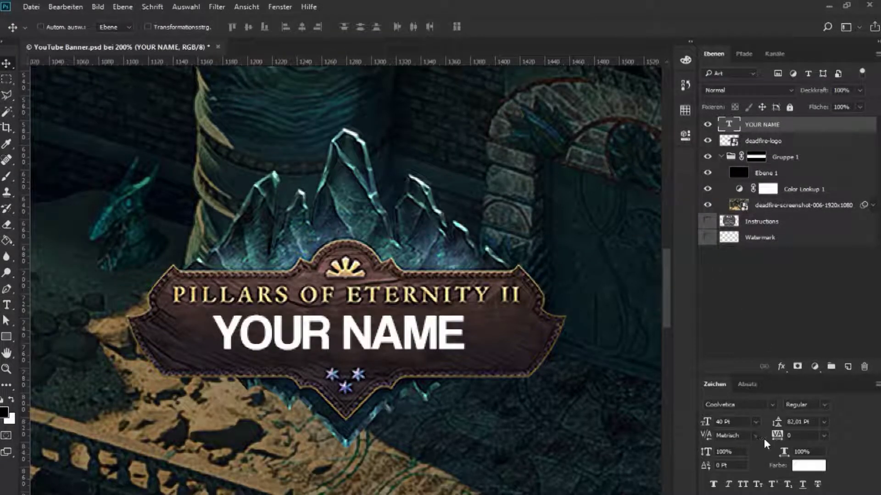
- Browse the font family list down to Gill Sans MT Condensed, previewing fonts on YOUR NAME
left_click(775, 405)
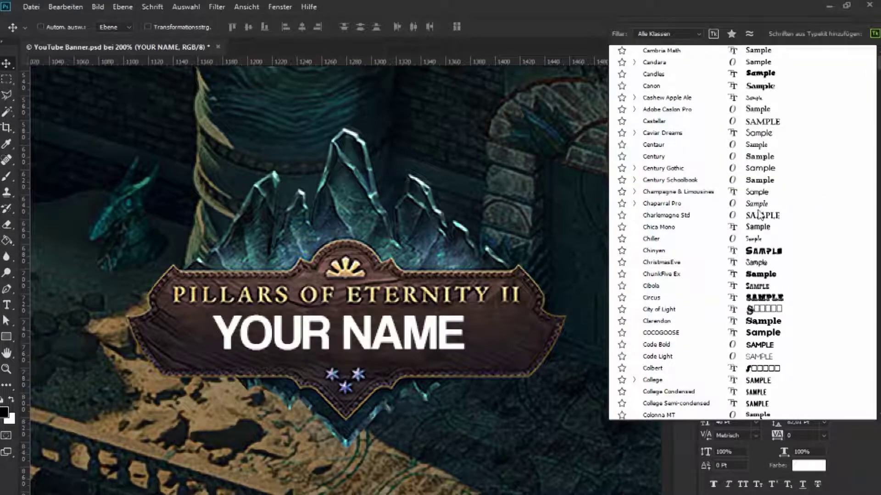
scroll(752, 140, "up", 15)
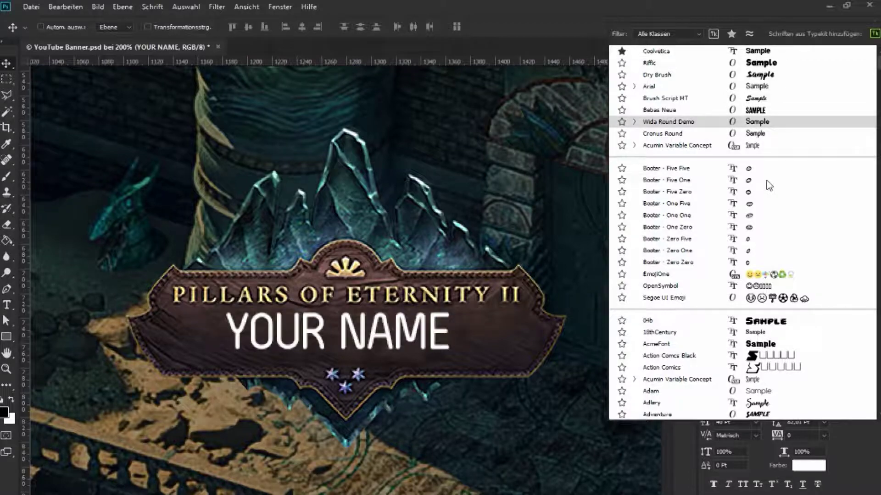
scroll(767, 181, "down", 2)
scroll(766, 180, "down", 3)
scroll(767, 180, "down", 2)
scroll(767, 184, "down", 2)
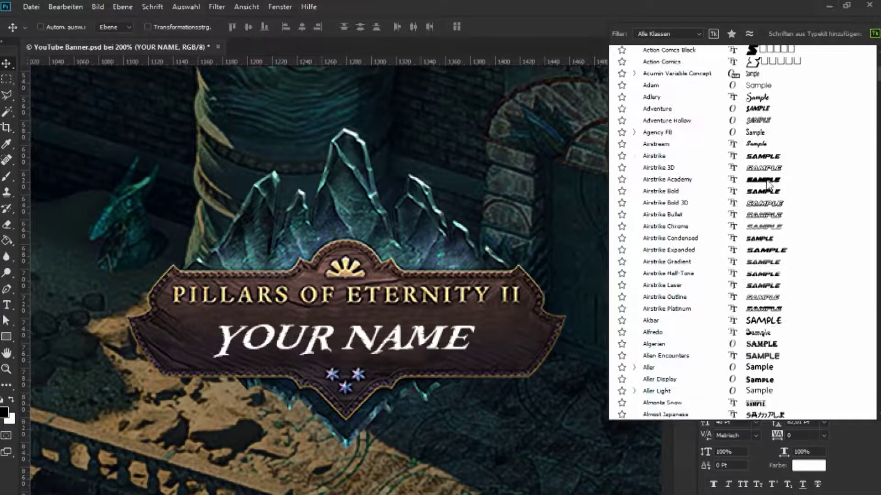
scroll(766, 184, "down", 2)
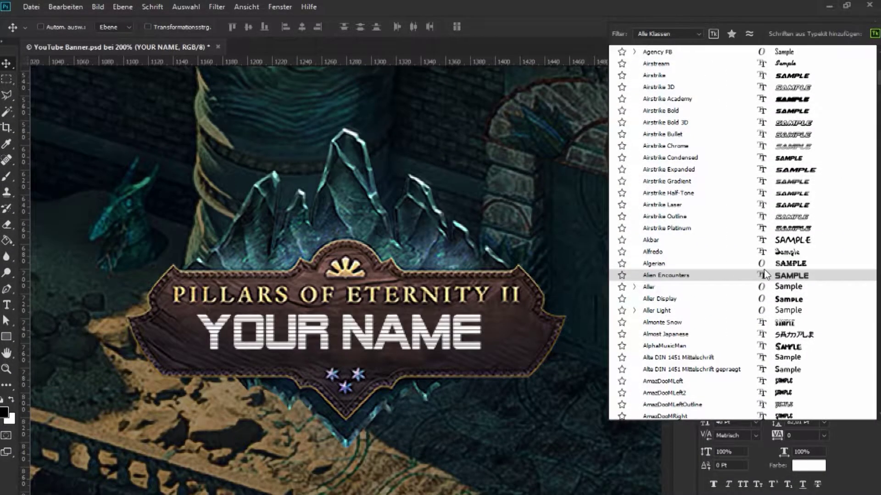
scroll(765, 275, "down", 3)
scroll(766, 276, "down", 1)
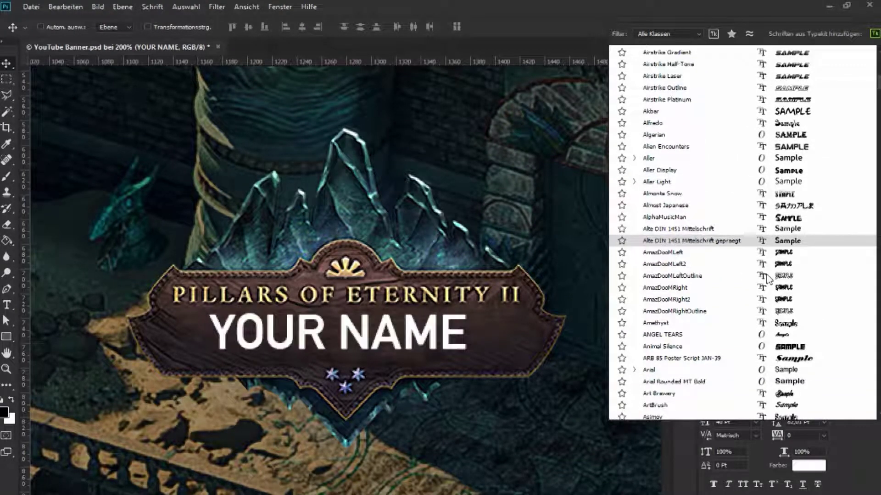
scroll(767, 275, "down", 1)
scroll(766, 275, "down", 2)
scroll(767, 278, "down", 2)
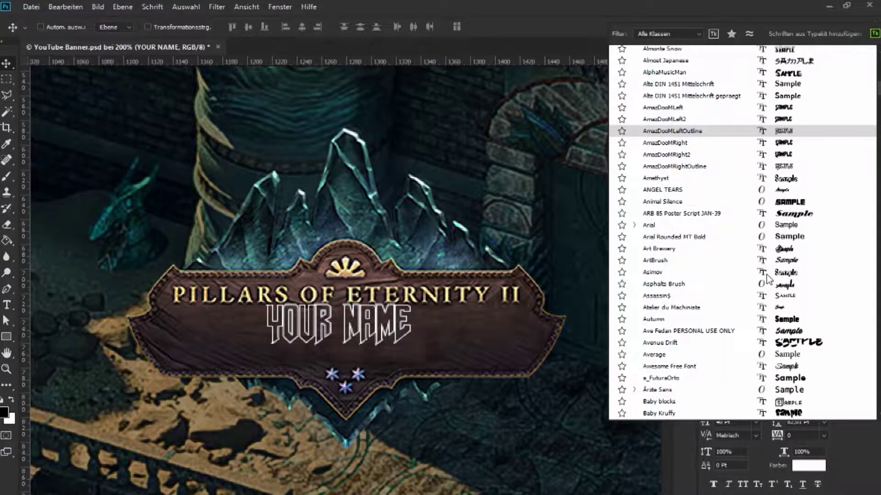
scroll(767, 275, "down", 1)
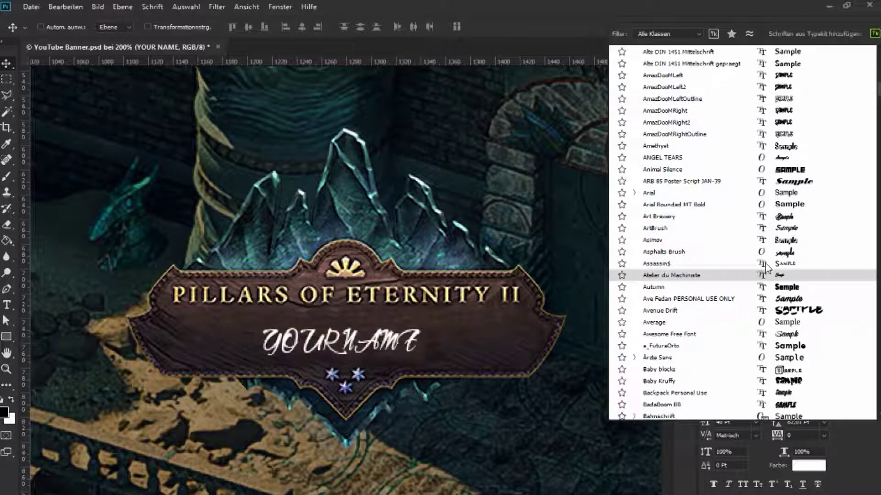
scroll(765, 263, "down", 2)
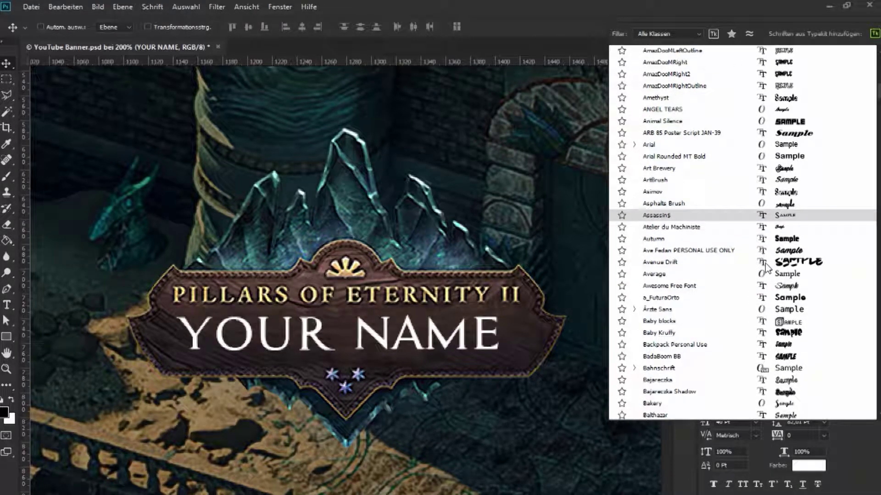
scroll(770, 274, "down", 3)
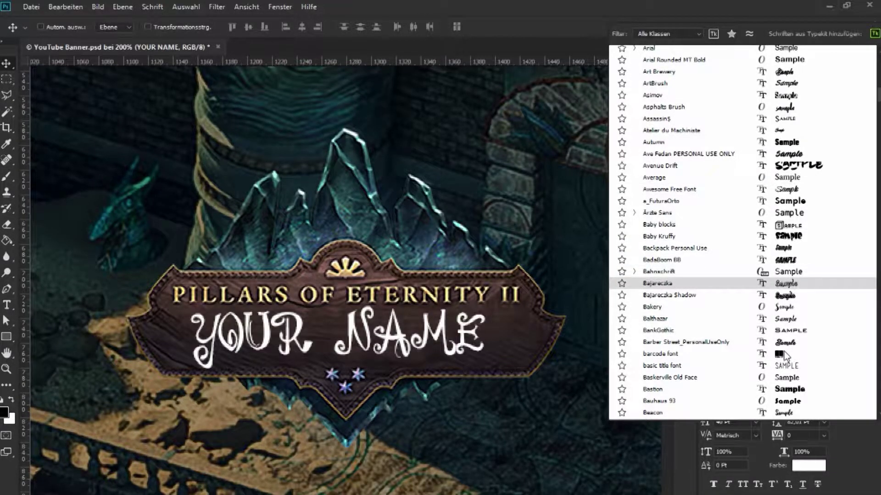
scroll(787, 331, "down", 3)
scroll(788, 316, "down", 3)
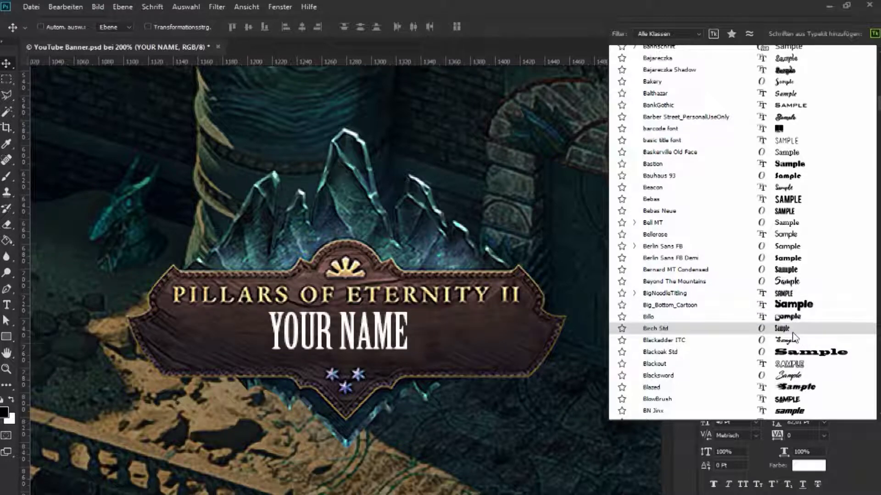
scroll(801, 323, "down", 2)
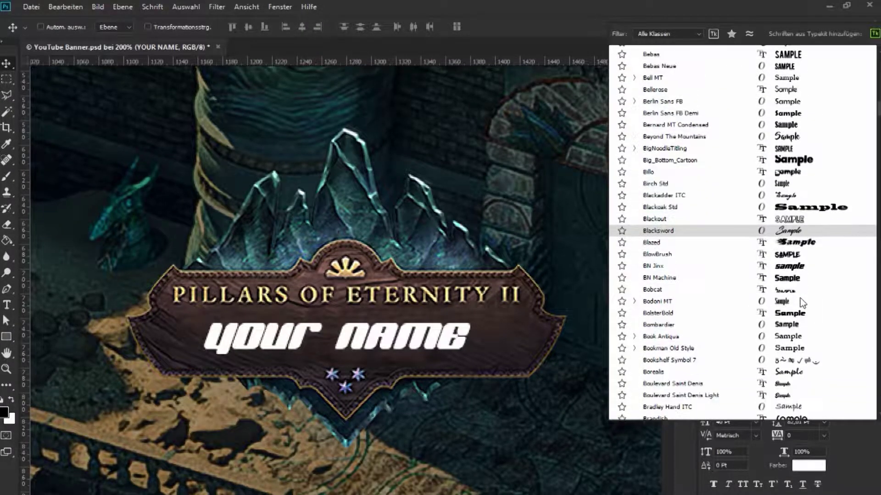
scroll(800, 305, "down", 4)
scroll(801, 303, "down", 2)
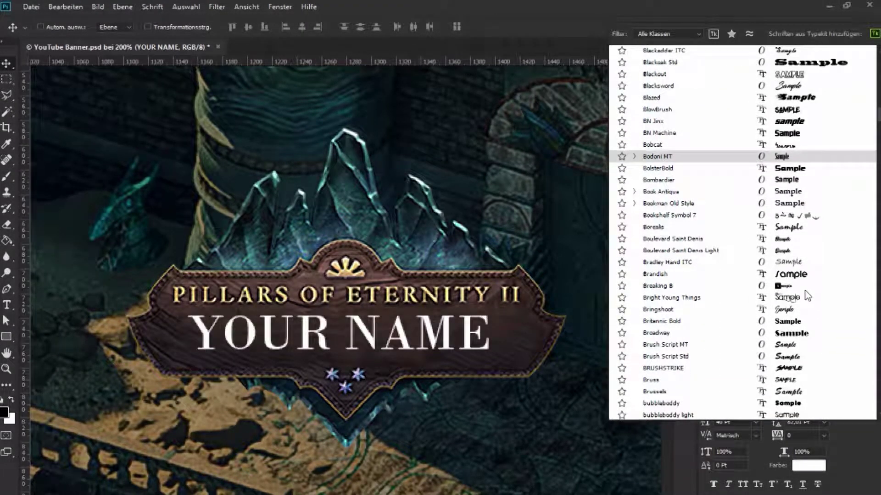
scroll(793, 239, "down", 2)
scroll(792, 236, "down", 1)
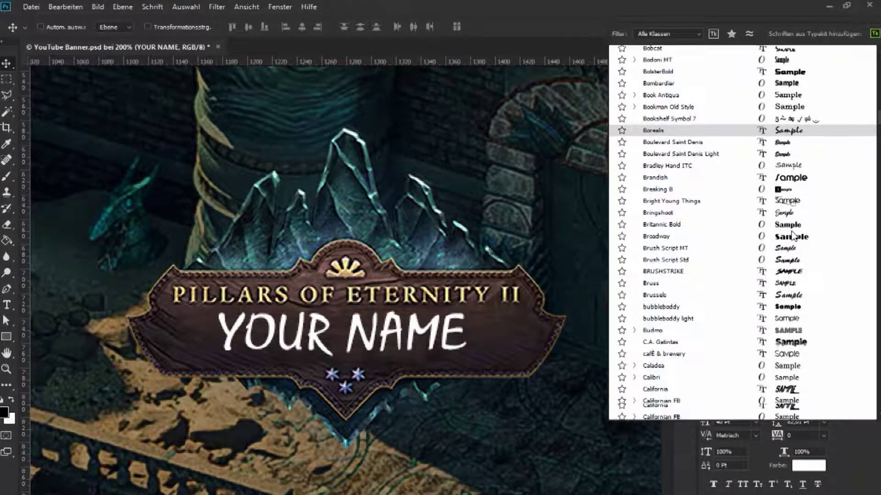
scroll(795, 243, "down", 1)
scroll(805, 260, "down", 1)
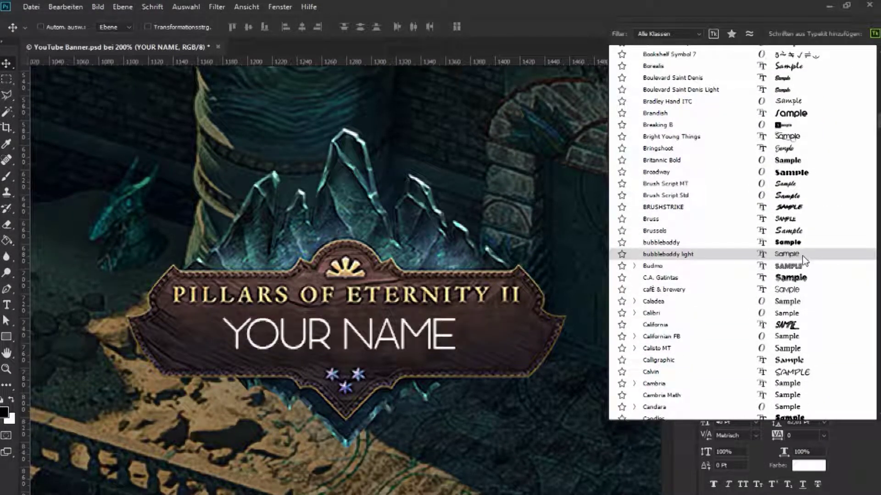
scroll(803, 256, "down", 1)
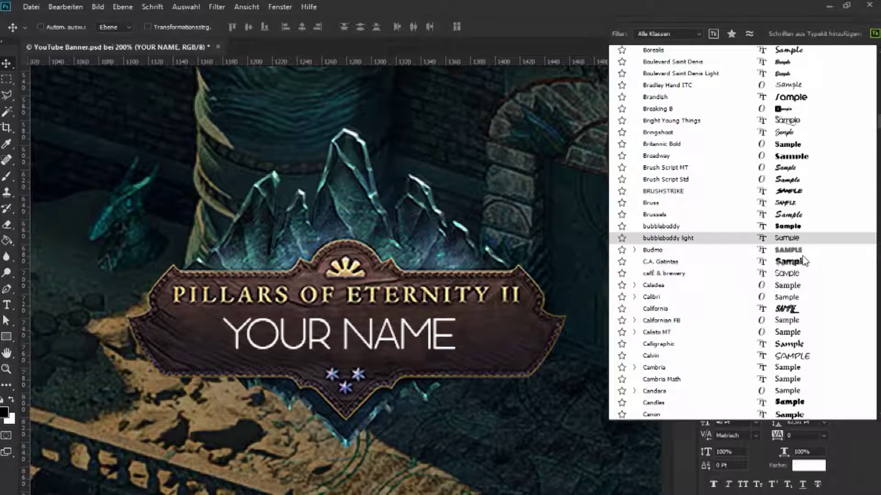
scroll(802, 255, "down", 1)
scroll(802, 255, "down", 1)
scroll(802, 259, "down", 1)
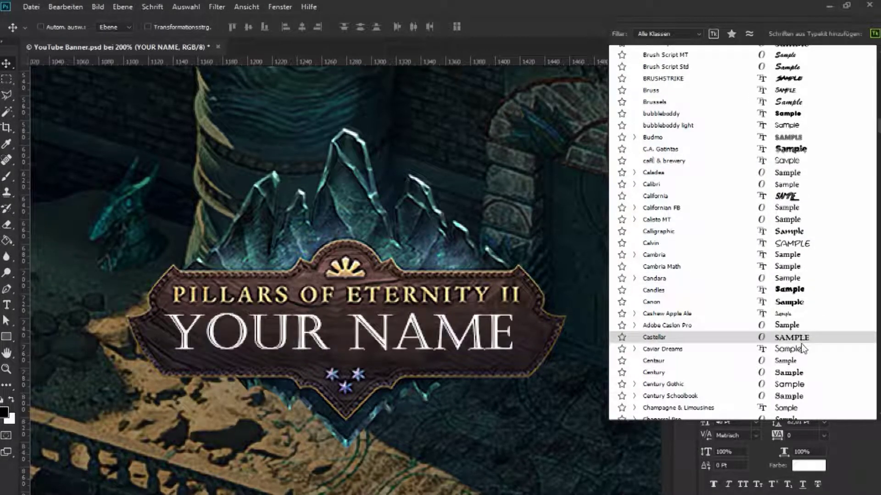
scroll(801, 353, "down", 2)
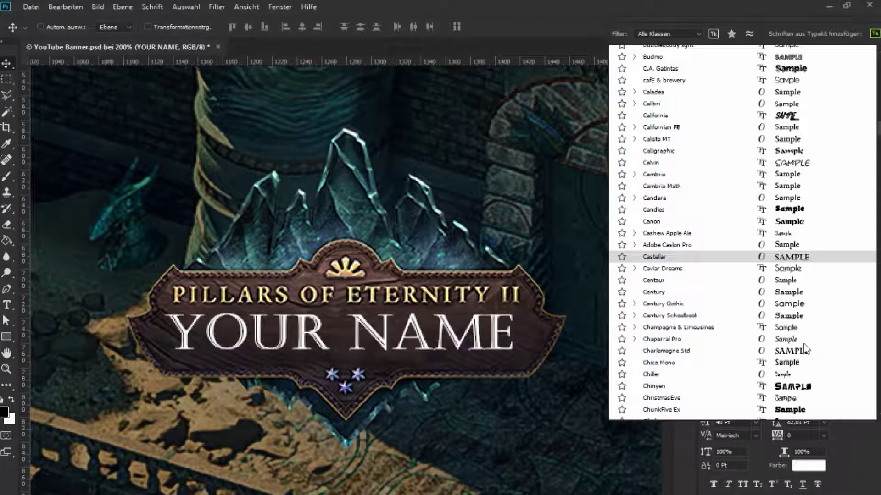
scroll(807, 342, "down", 1)
scroll(808, 341, "down", 1)
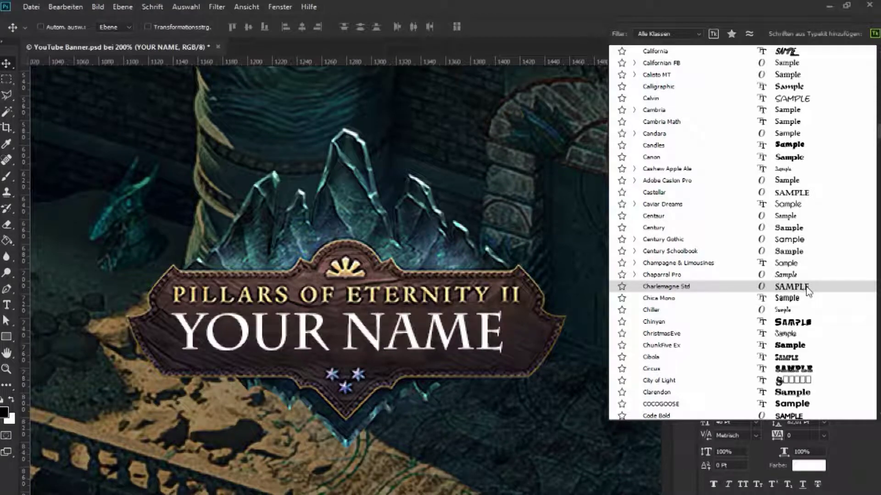
scroll(807, 292, "down", 2)
scroll(807, 292, "down", 1)
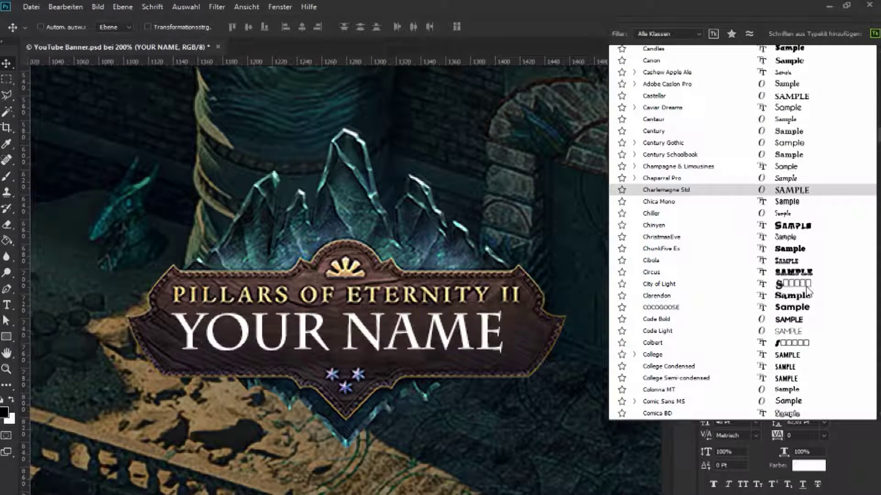
scroll(808, 291, "down", 1)
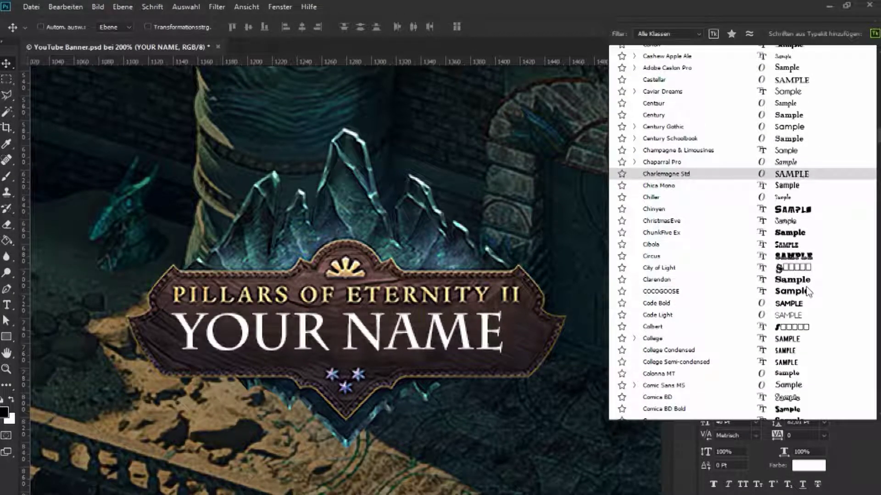
scroll(808, 291, "down", 1)
scroll(808, 291, "down", 1)
scroll(809, 292, "down", 1)
scroll(805, 287, "down", 1)
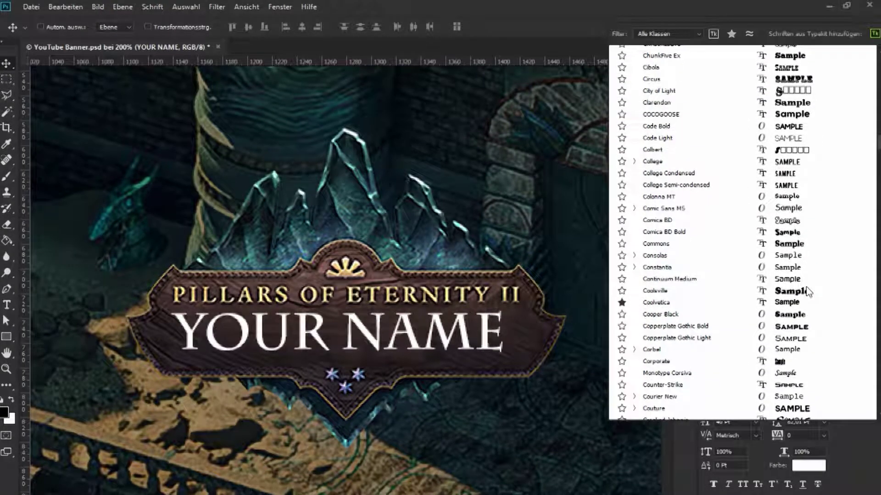
scroll(805, 287, "down", 1)
scroll(805, 287, "down", 1)
scroll(805, 287, "down", 1)
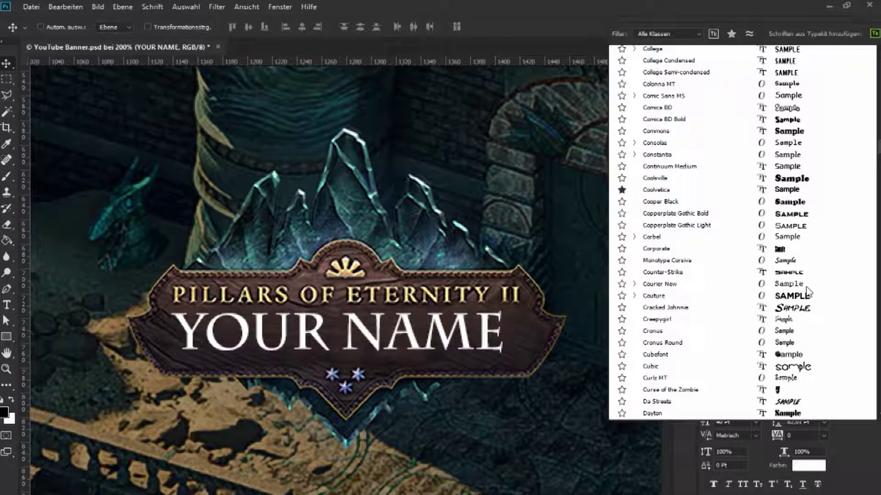
scroll(805, 287, "down", 1)
scroll(805, 287, "down", 1)
scroll(805, 287, "down", 1)
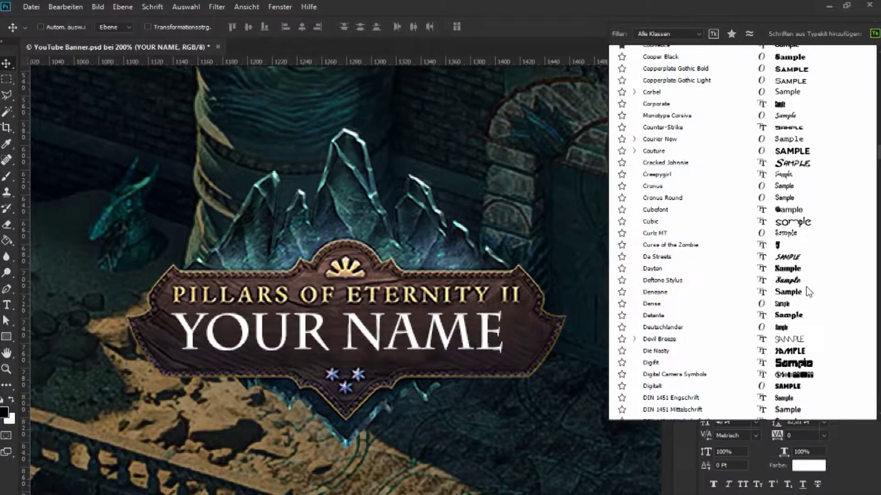
scroll(806, 287, "down", 1)
scroll(805, 287, "down", 1)
scroll(805, 287, "down", 1)
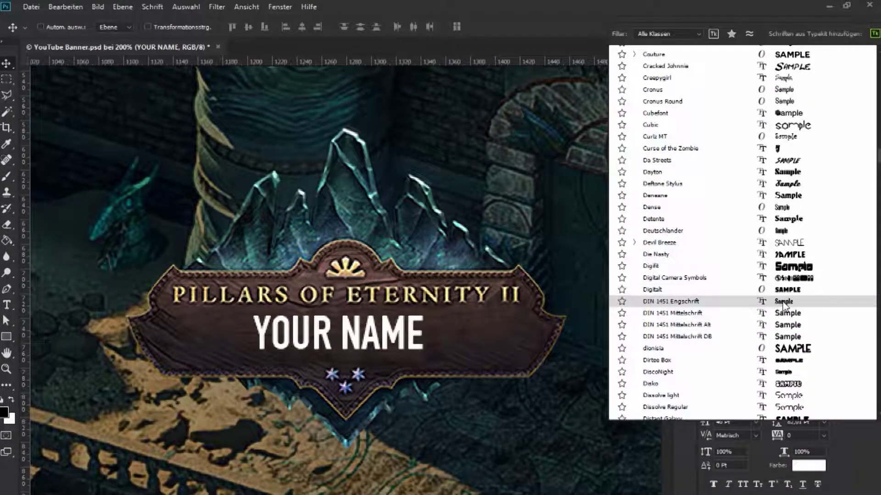
scroll(785, 307, "down", 1)
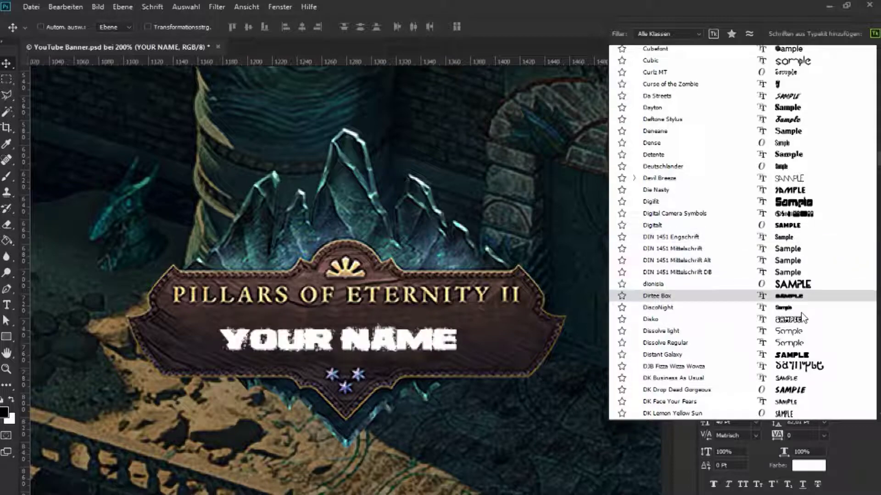
scroll(810, 324, "down", 1)
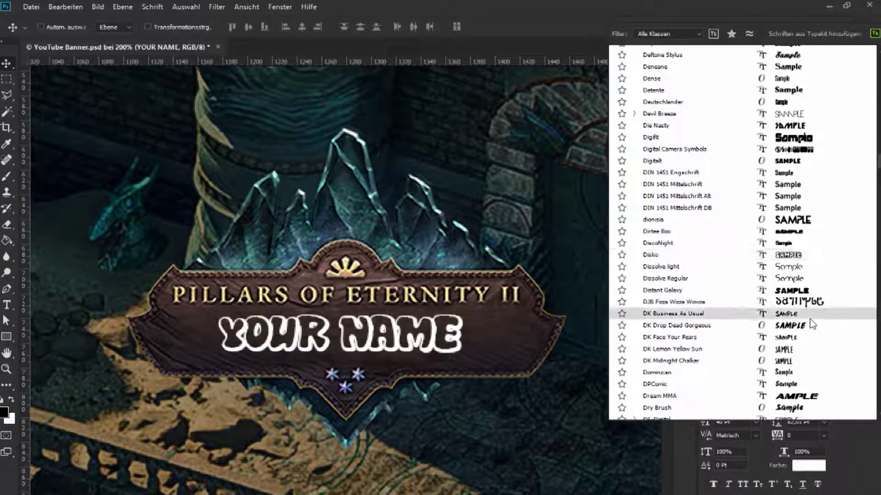
scroll(810, 321, "down", 1)
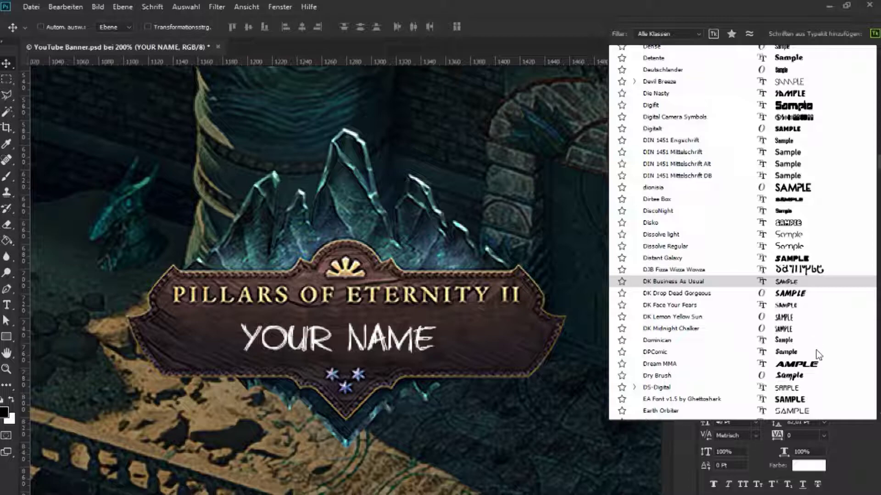
scroll(813, 373, "down", 1)
scroll(812, 376, "down", 2)
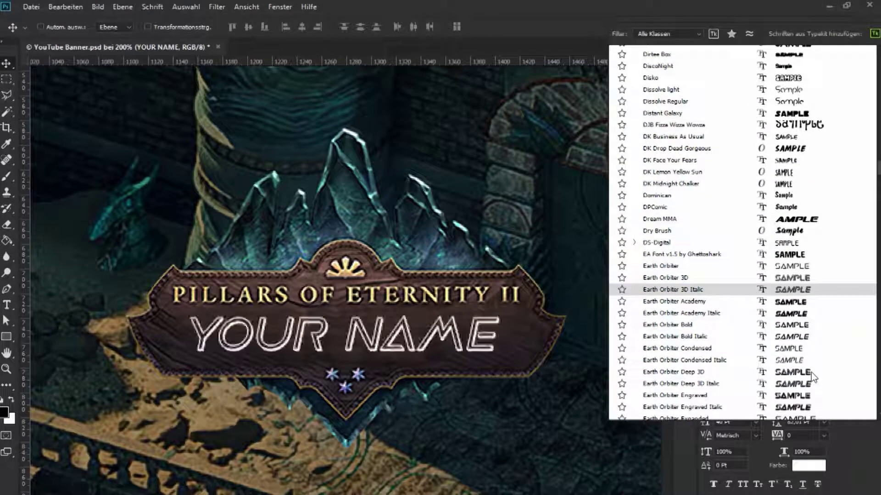
scroll(812, 376, "down", 2)
scroll(812, 376, "down", 2)
scroll(811, 371, "down", 2)
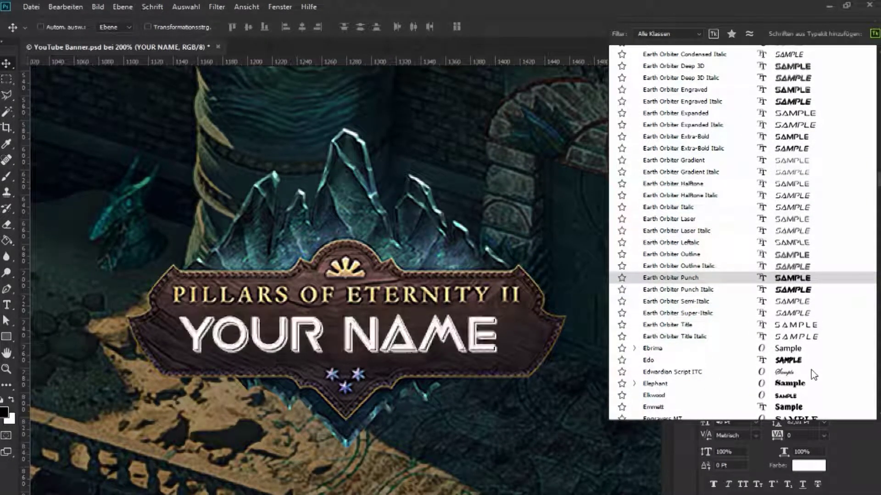
scroll(811, 369, "down", 2)
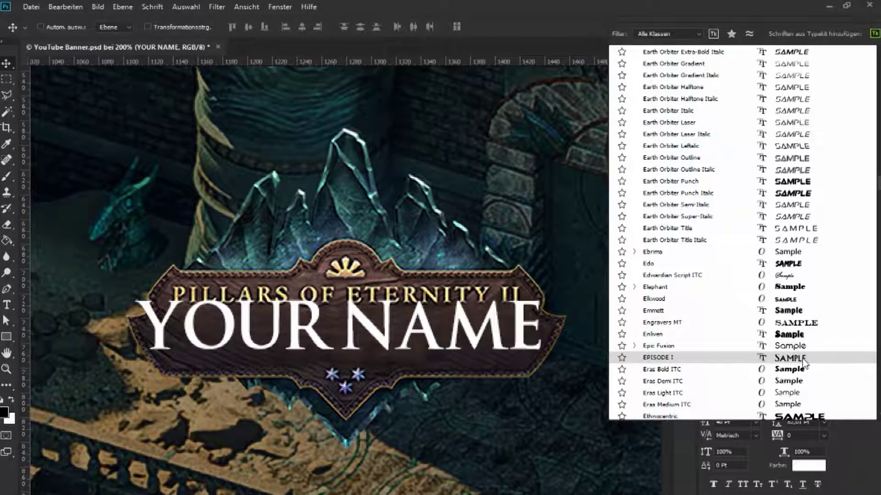
scroll(802, 359, "down", 3)
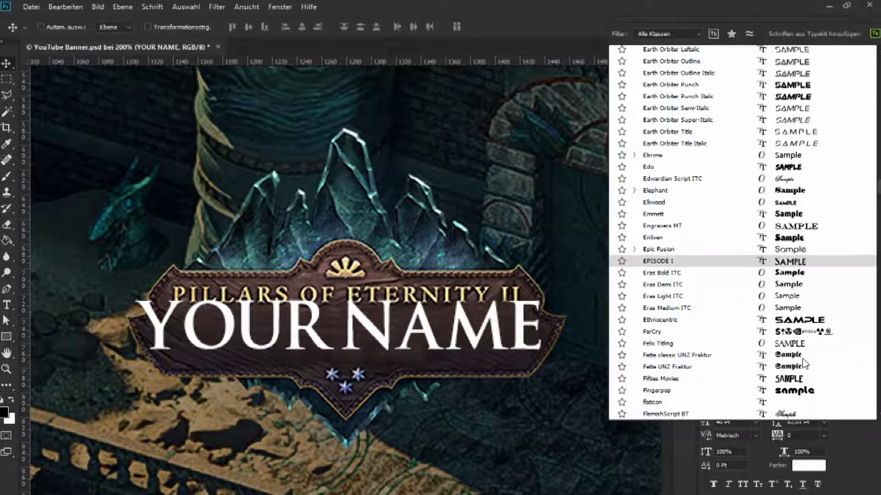
scroll(803, 359, "down", 1)
scroll(802, 359, "down", 3)
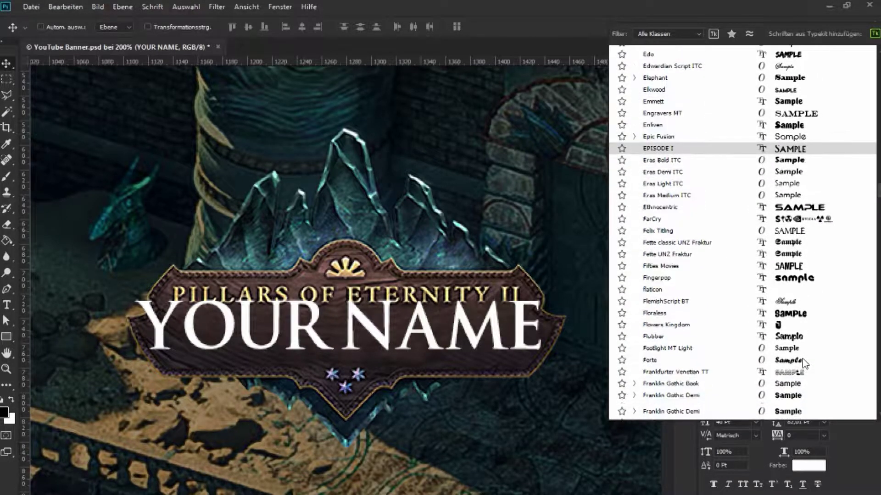
scroll(803, 358, "down", 2)
scroll(803, 359, "down", 1)
scroll(804, 363, "down", 3)
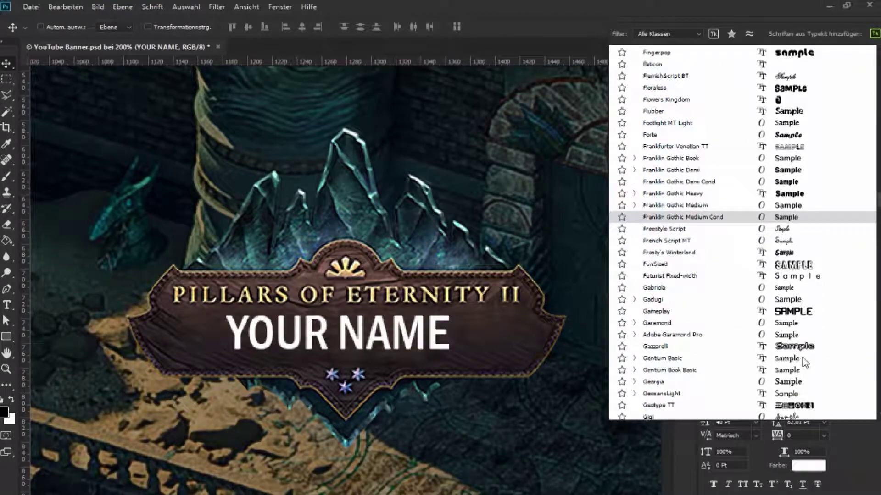
scroll(804, 363, "down", 2)
scroll(803, 361, "down", 1)
scroll(804, 362, "down", 1)
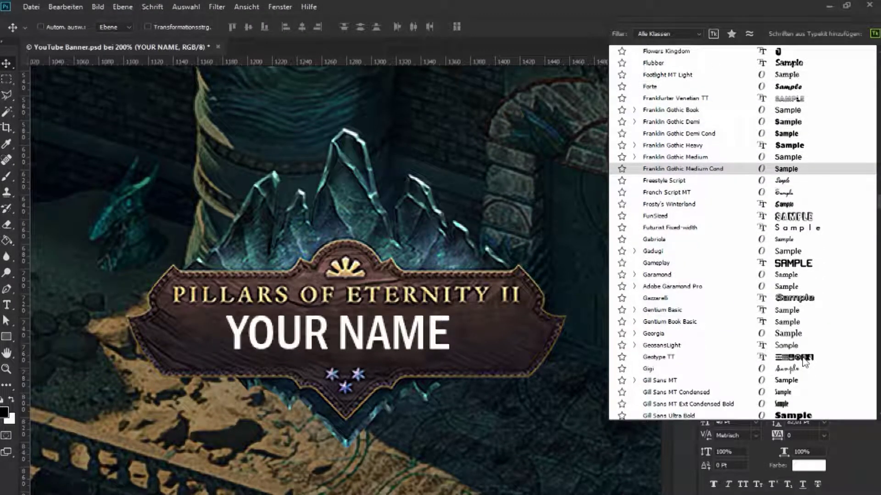
scroll(803, 362, "down", 3)
scroll(804, 361, "down", 1)
scroll(804, 361, "down", 1)
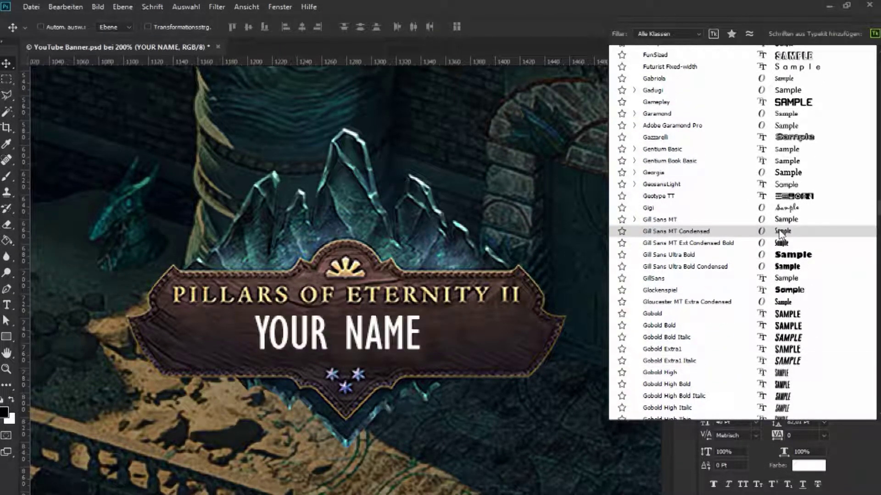
- Find Trajan Pro 3 in the font list and apply its Bold style to YOUR NAME
scroll(782, 244, "down", 1)
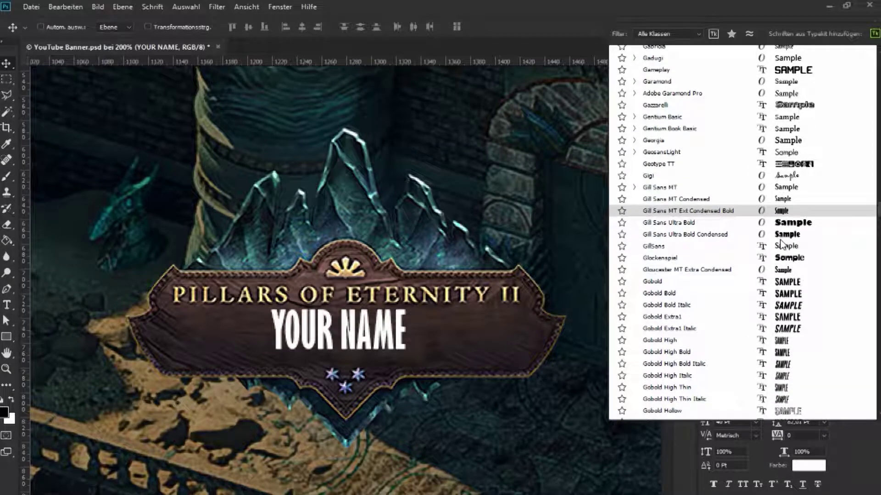
scroll(784, 246, "down", 3)
scroll(788, 250, "down", 1)
scroll(789, 251, "down", 6)
scroll(796, 256, "down", 3)
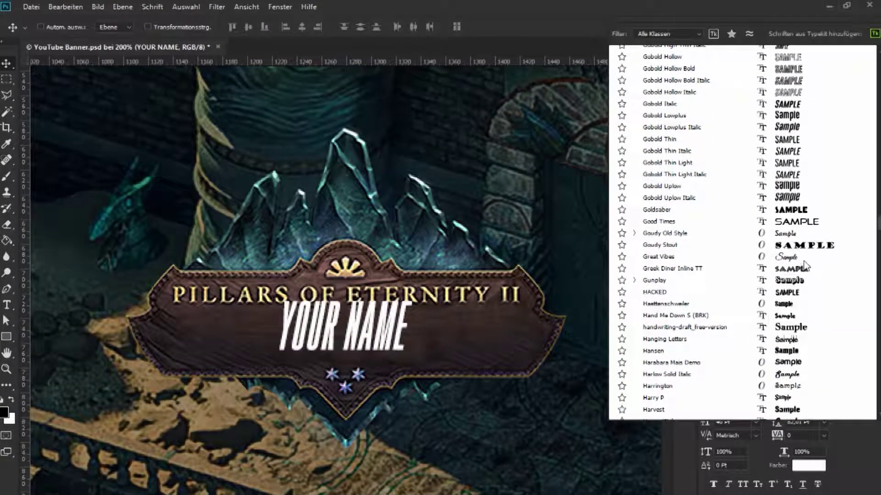
scroll(804, 257, "down", 2)
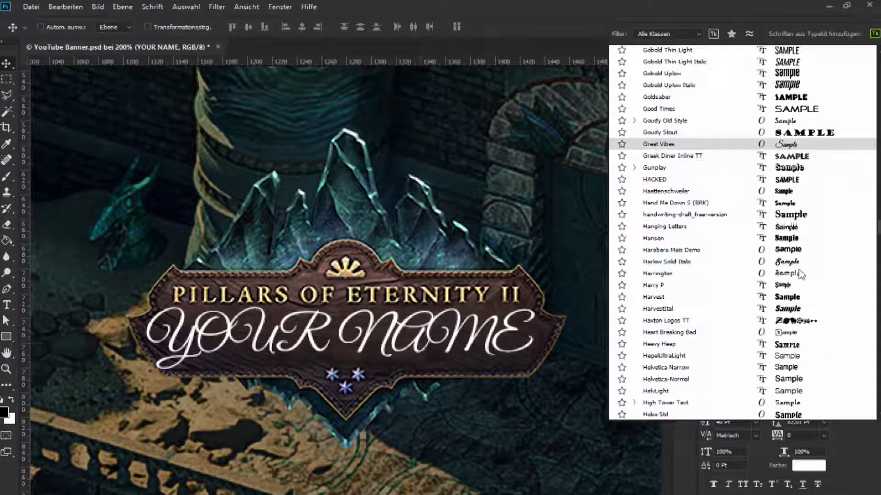
scroll(785, 287, "down", 3)
scroll(785, 287, "down", 3)
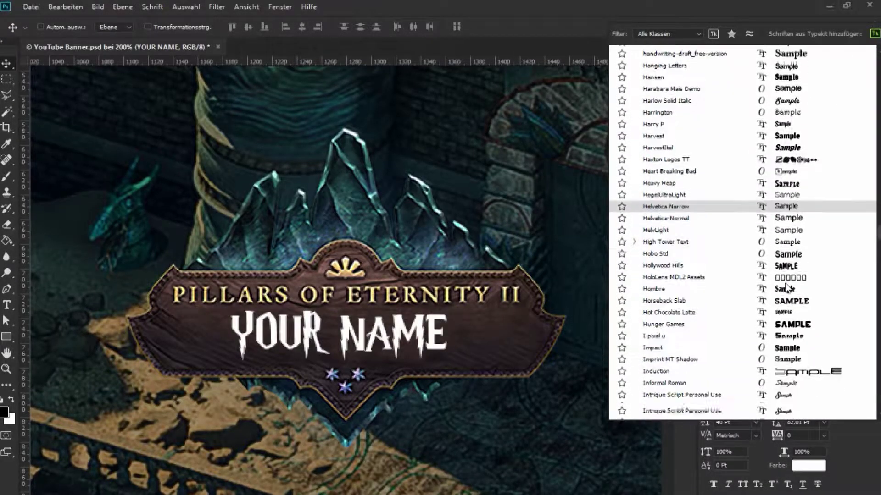
scroll(786, 287, "down", 2)
scroll(785, 287, "down", 1)
scroll(786, 287, "down", 1)
scroll(785, 287, "down", 3)
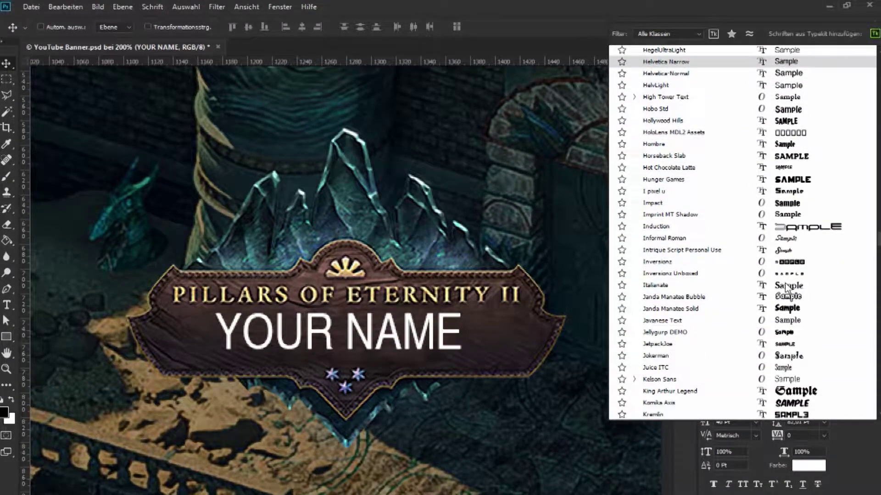
scroll(785, 287, "down", 2)
scroll(785, 287, "down", 2)
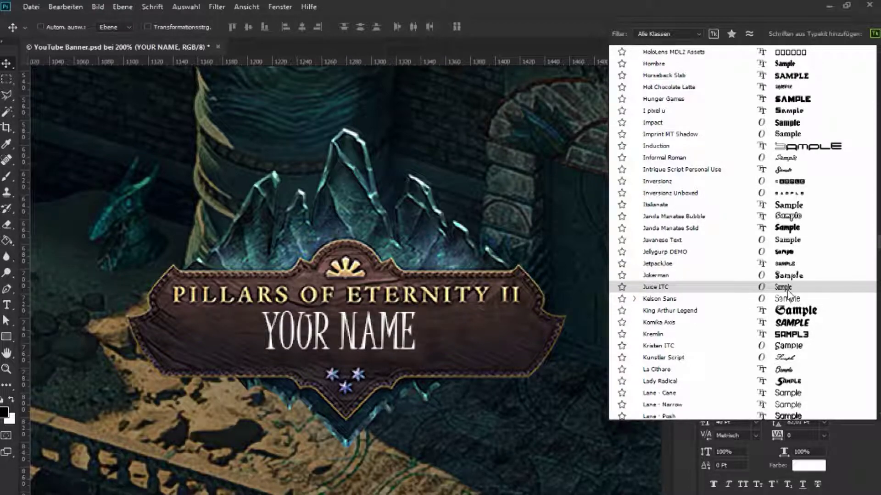
scroll(788, 292, "down", 1)
scroll(788, 293, "down", 3)
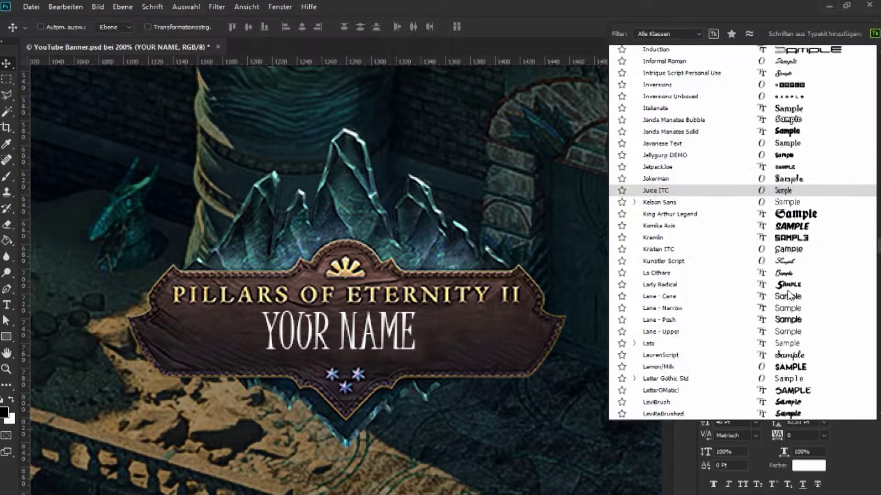
scroll(789, 295, "down", 3)
scroll(789, 295, "down", 3)
scroll(789, 295, "down", 3)
scroll(788, 295, "down", 5)
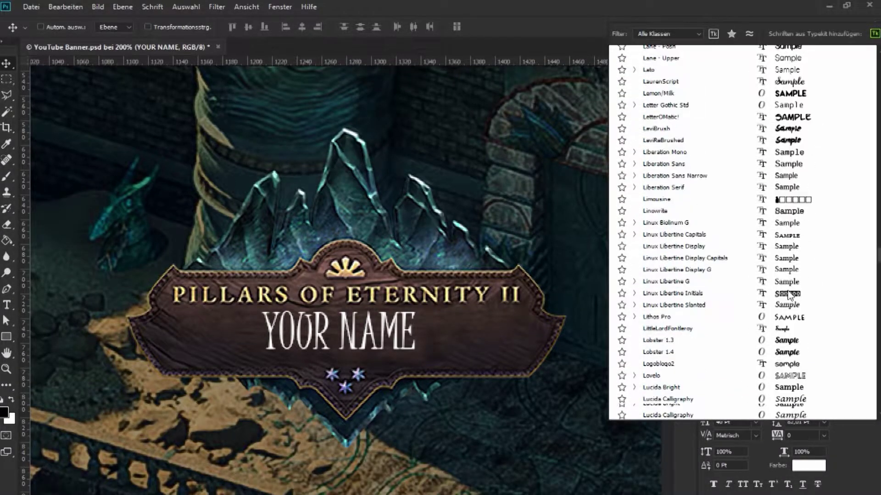
scroll(789, 296, "down", 3)
scroll(788, 294, "down", 4)
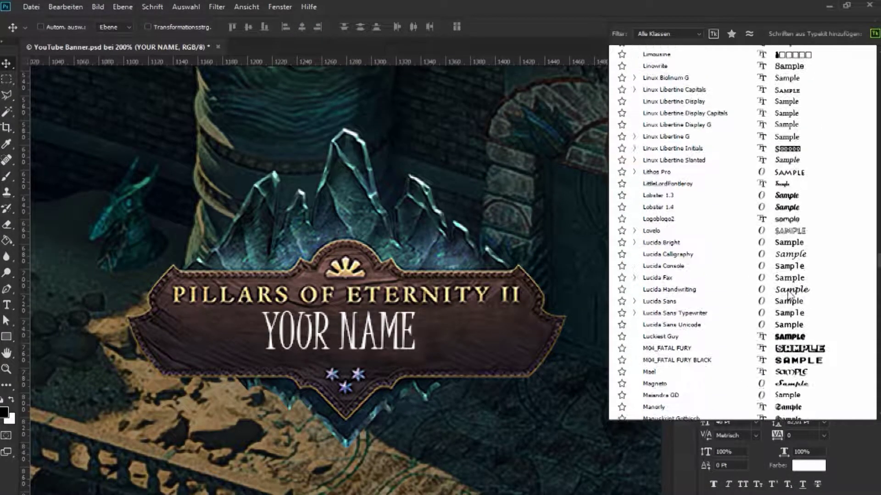
scroll(789, 294, "down", 2)
scroll(789, 295, "down", 1)
scroll(788, 295, "down", 1)
scroll(789, 295, "down", 2)
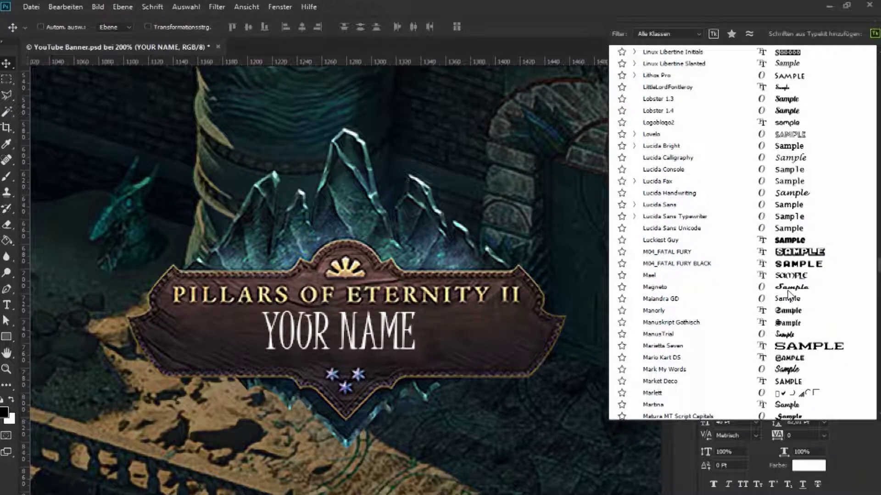
scroll(789, 297, "down", 2)
scroll(792, 303, "down", 3)
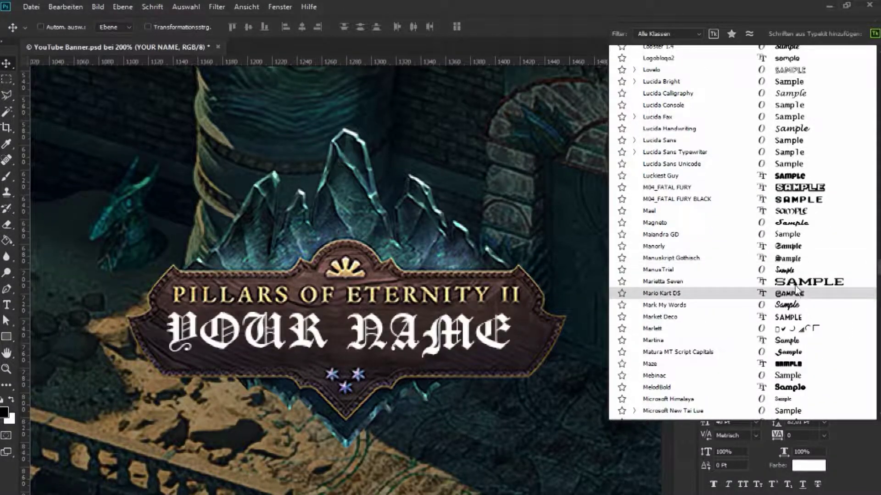
scroll(796, 286, "down", 3)
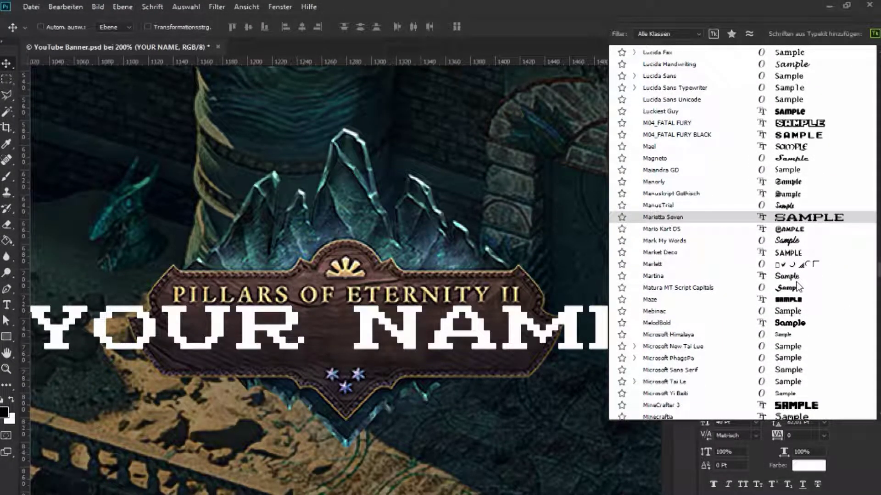
scroll(797, 286, "down", 1)
scroll(799, 286, "down", 3)
scroll(799, 286, "down", 1)
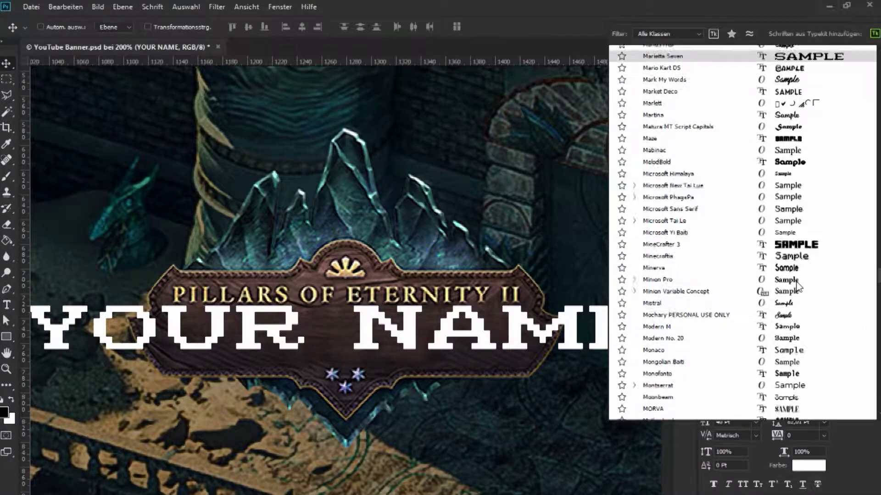
scroll(798, 287, "down", 1)
scroll(798, 286, "down", 1)
scroll(798, 287, "down", 2)
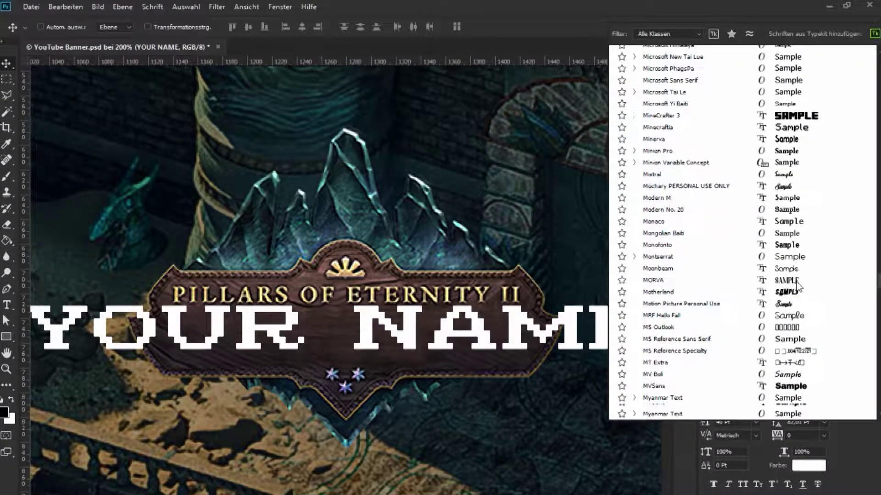
scroll(798, 287, "down", 2)
scroll(799, 287, "down", 2)
scroll(798, 287, "down", 1)
scroll(798, 287, "down", 2)
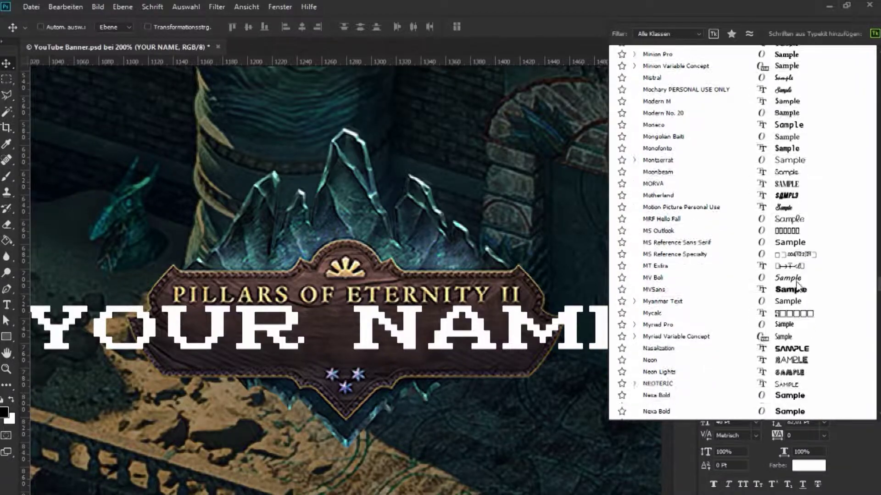
scroll(798, 287, "down", 1)
scroll(798, 286, "down", 1)
scroll(798, 287, "down", 1)
scroll(798, 287, "down", 2)
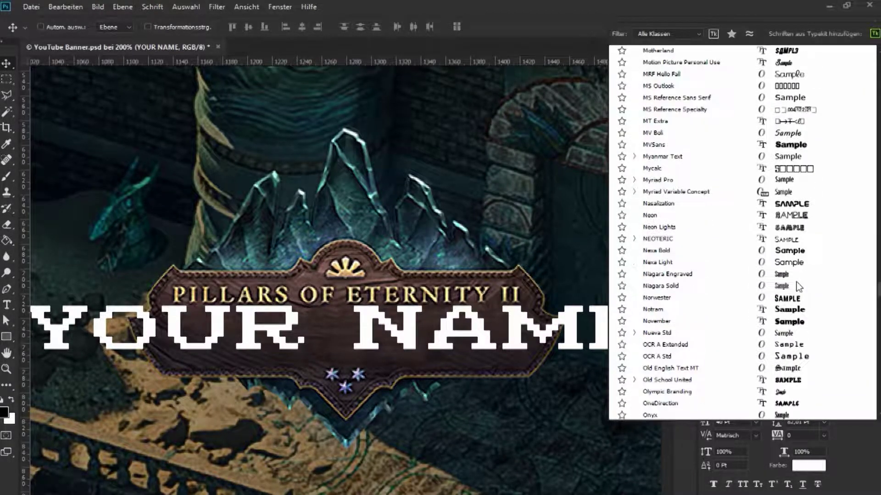
scroll(798, 287, "down", 1)
scroll(798, 287, "down", 1)
scroll(798, 287, "down", 1)
scroll(798, 286, "down", 2)
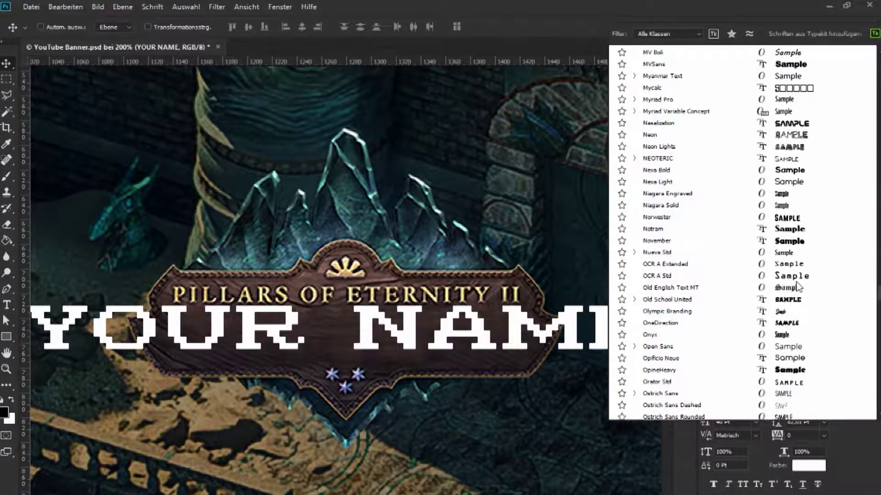
scroll(798, 287, "down", 2)
scroll(798, 286, "down", 2)
scroll(798, 287, "down", 1)
scroll(798, 287, "down", 2)
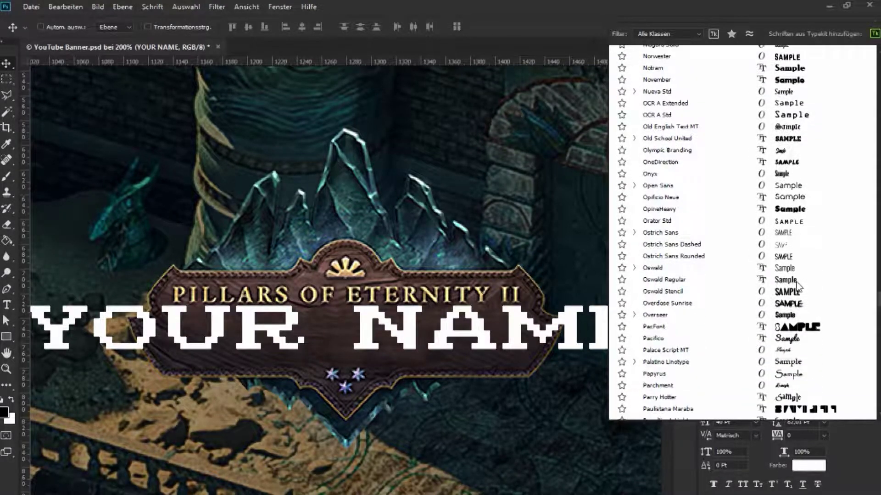
scroll(798, 287, "down", 1)
scroll(798, 287, "down", 1)
scroll(798, 287, "down", 2)
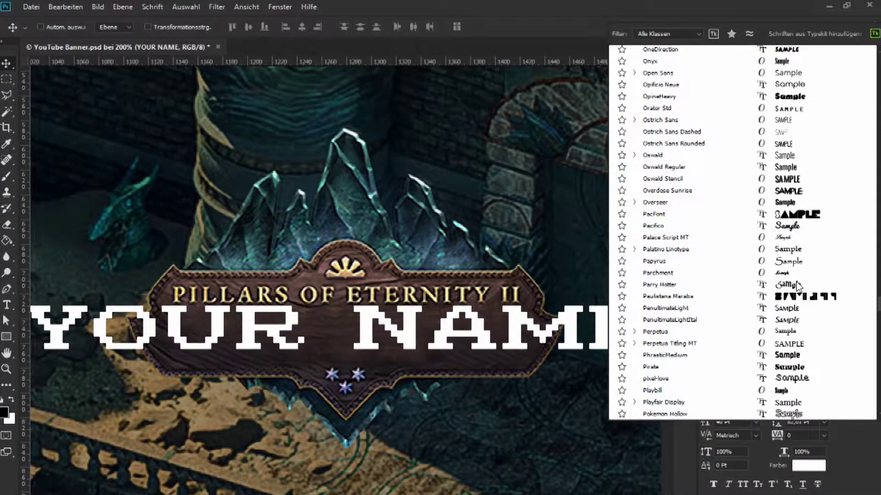
scroll(798, 287, "down", 2)
scroll(798, 286, "down", 2)
scroll(797, 287, "down", 1)
scroll(797, 287, "down", 2)
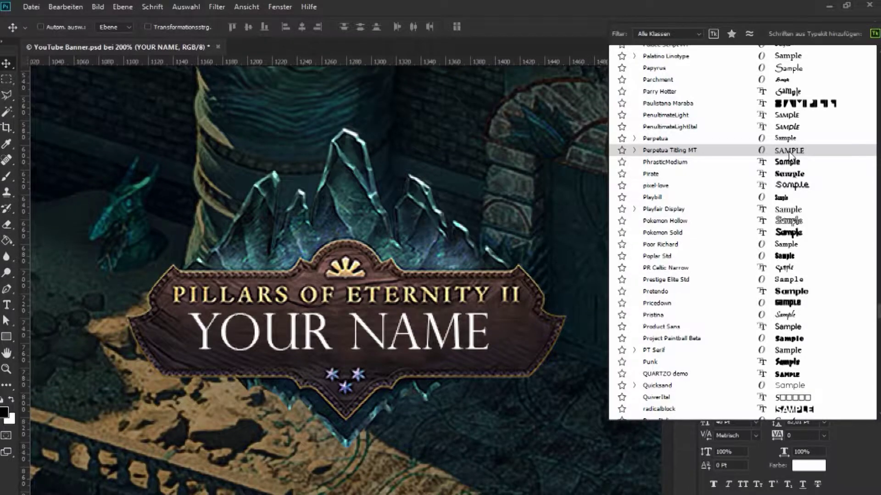
scroll(789, 156, "down", 2)
scroll(790, 157, "down", 1)
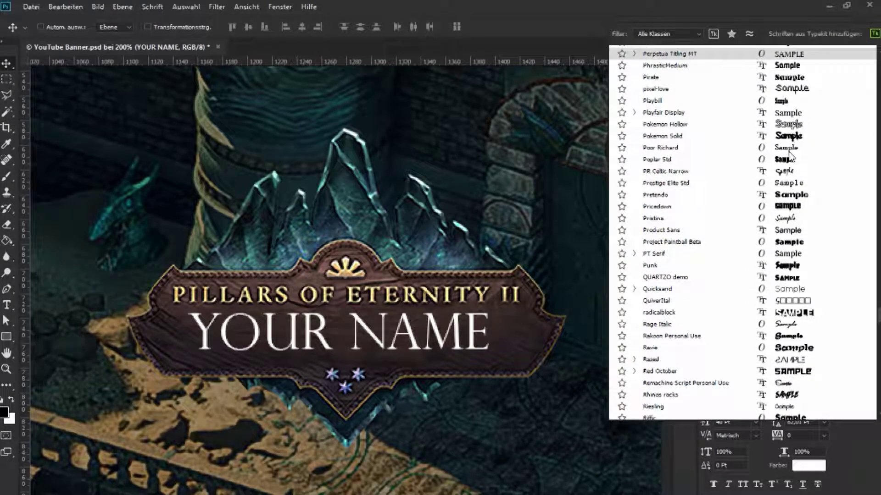
scroll(790, 155, "down", 2)
scroll(789, 157, "down", 2)
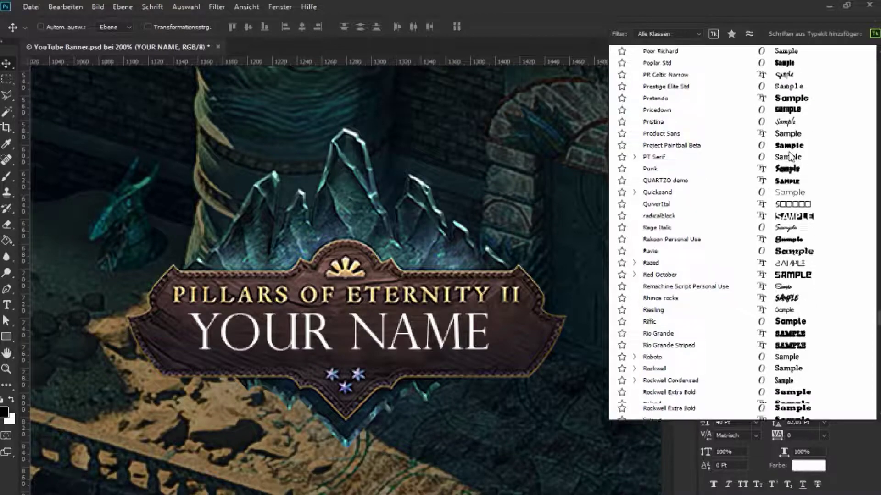
scroll(790, 157, "down", 2)
scroll(790, 156, "down", 3)
scroll(790, 156, "down", 1)
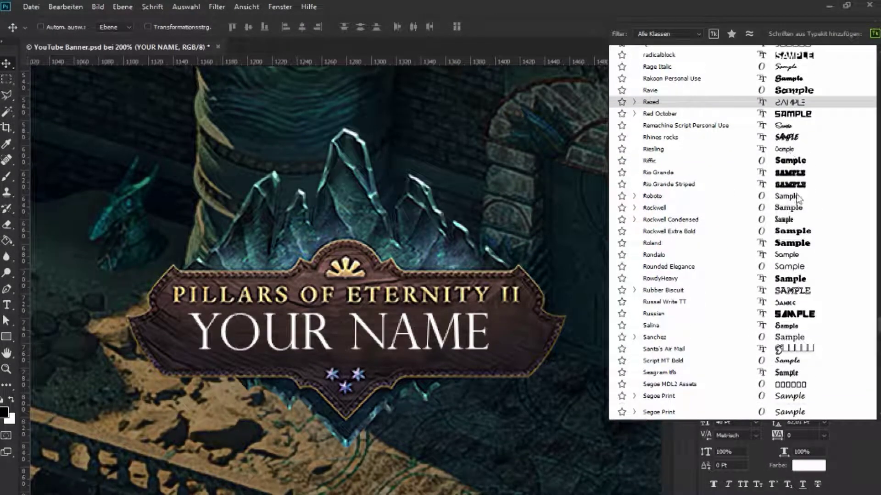
scroll(798, 200, "down", 2)
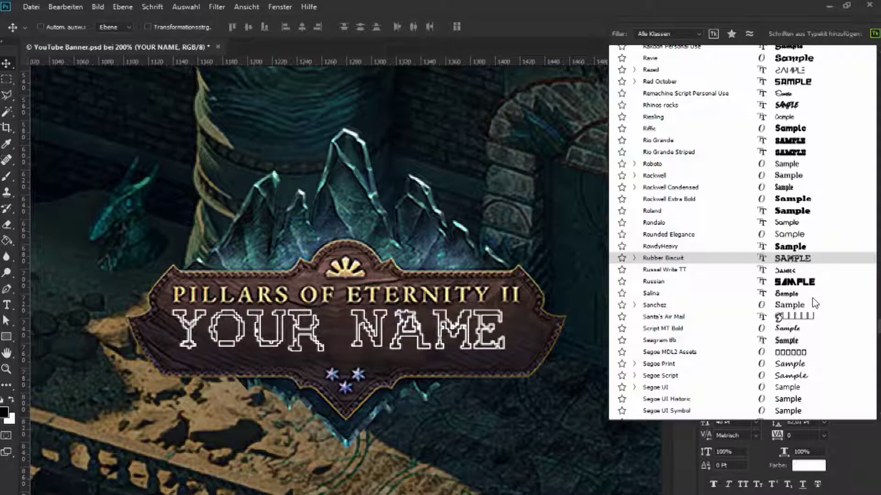
scroll(811, 294, "down", 1)
scroll(815, 296, "down", 2)
scroll(815, 295, "down", 1)
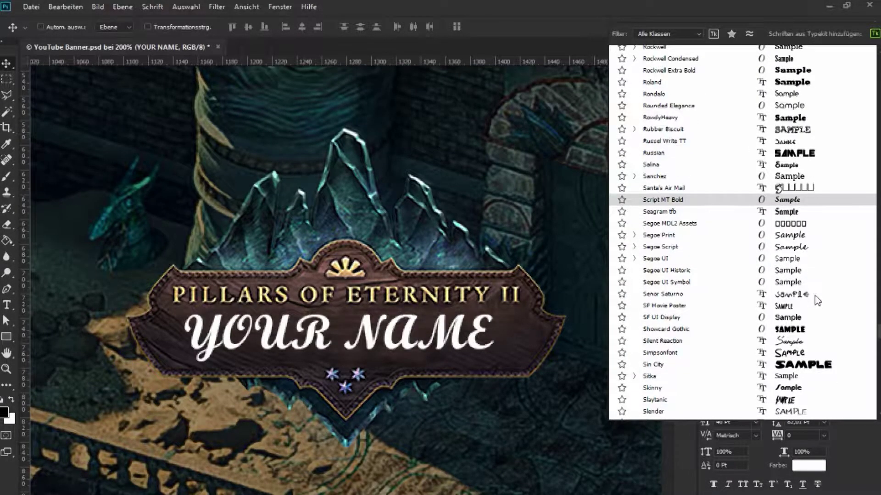
scroll(815, 296, "down", 1)
scroll(814, 295, "down", 1)
scroll(815, 296, "down", 1)
scroll(815, 296, "down", 2)
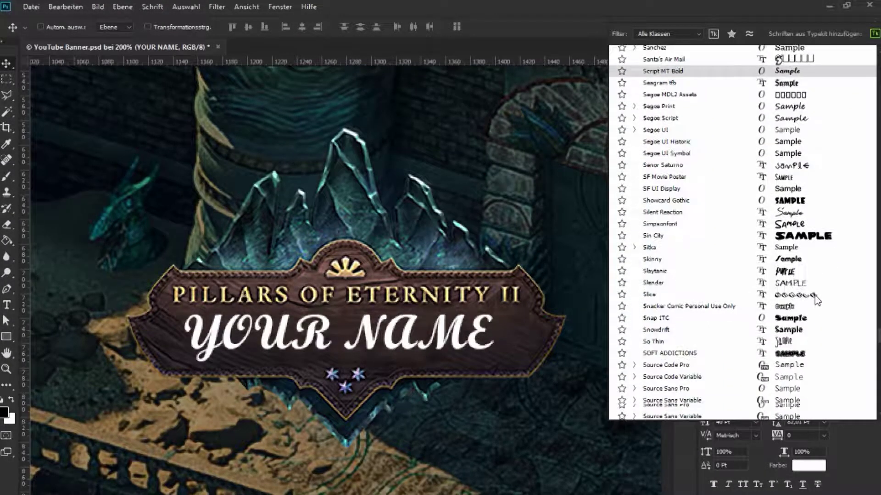
scroll(815, 296, "down", 3)
scroll(814, 295, "down", 1)
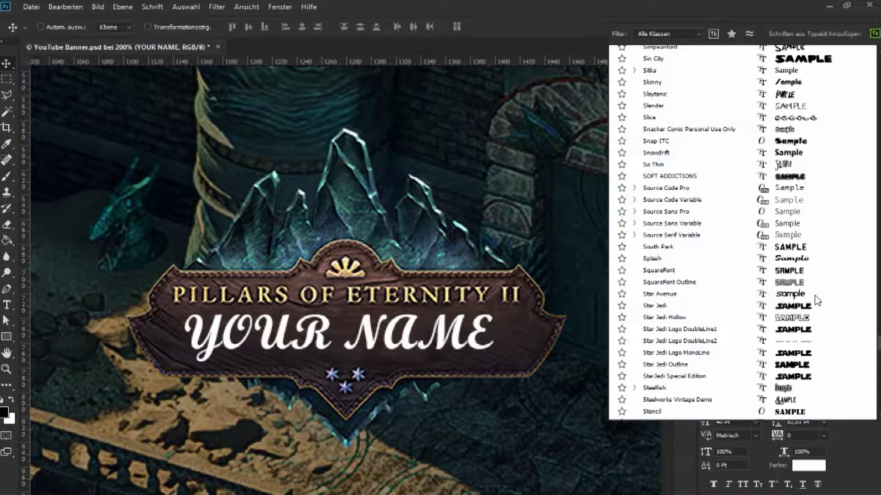
scroll(815, 295, "down", 2)
scroll(815, 295, "down", 3)
scroll(815, 295, "down", 1)
scroll(815, 296, "down", 2)
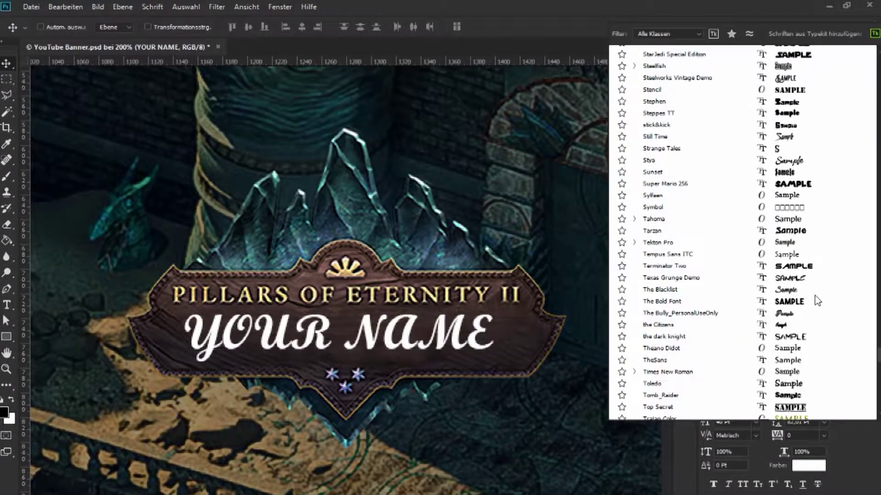
scroll(815, 295, "down", 2)
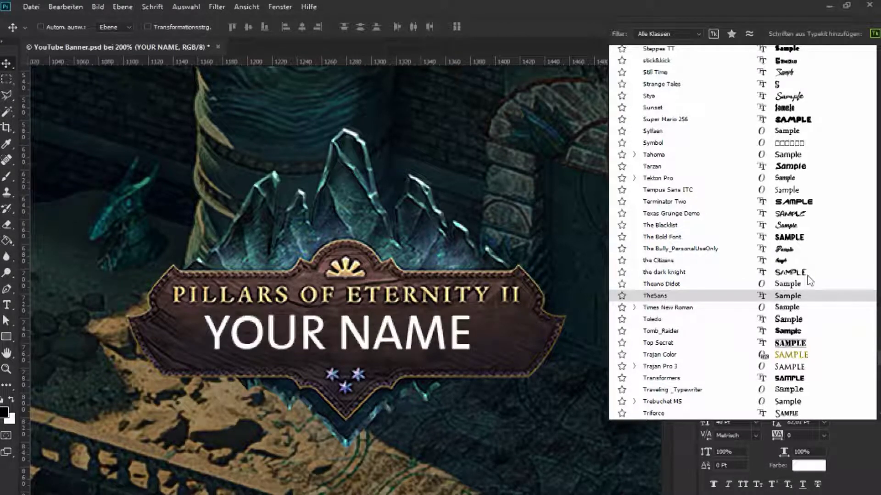
scroll(807, 276, "down", 1)
scroll(807, 277, "down", 2)
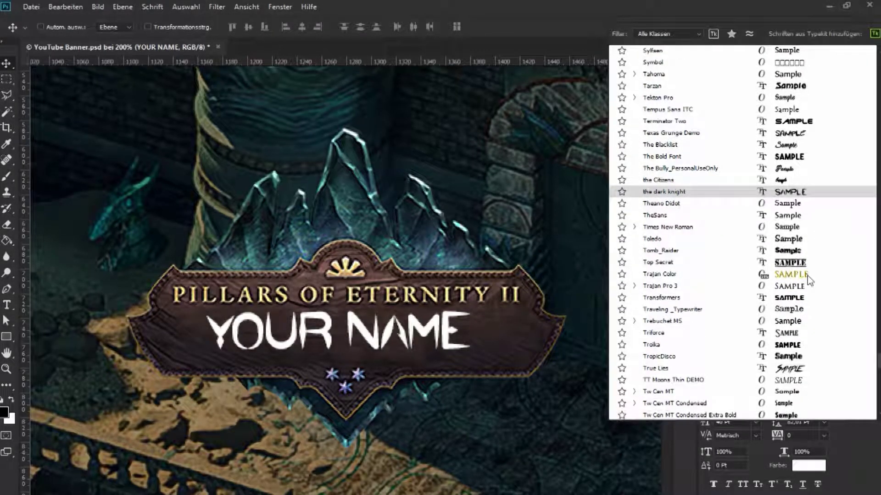
scroll(807, 276, "down", 2)
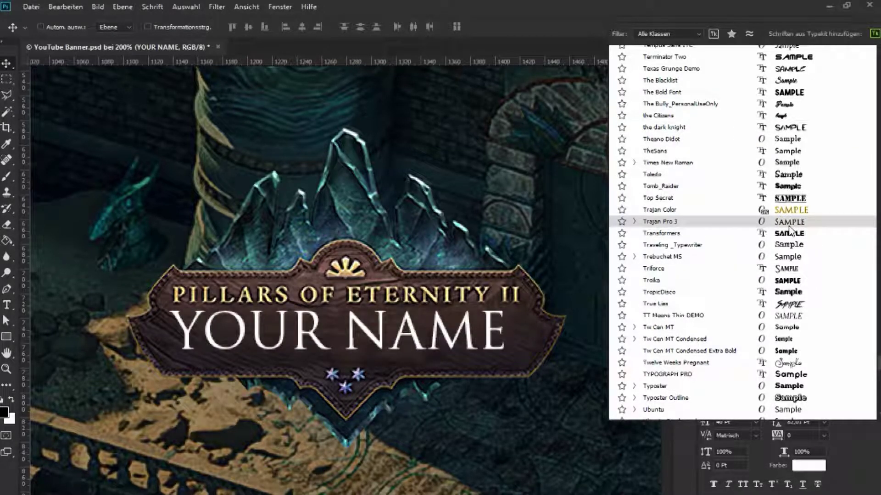
left_click(634, 222)
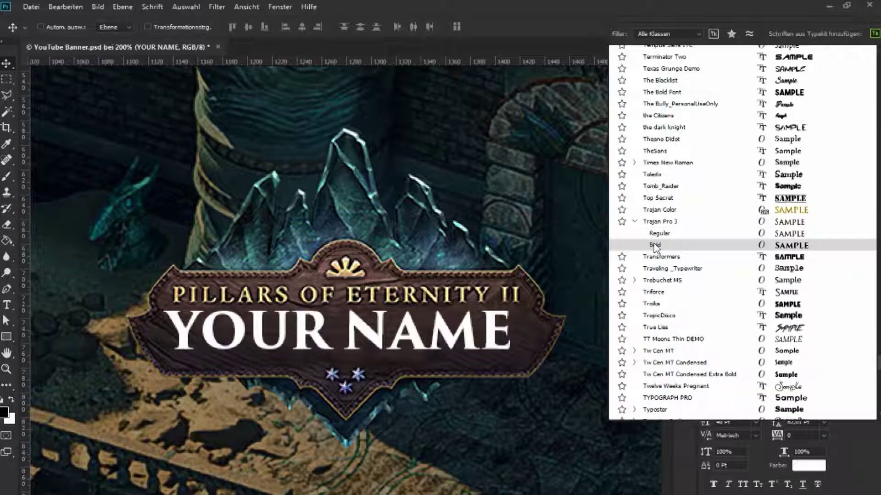
left_click(654, 244)
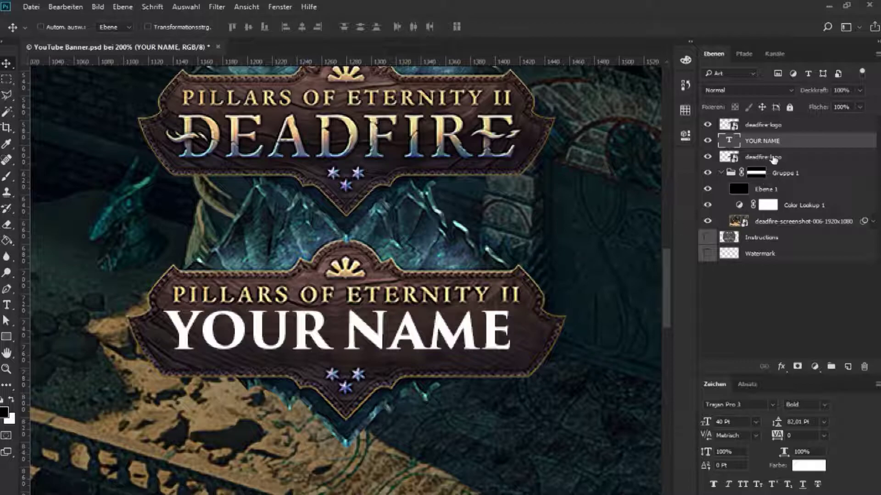
- Align YOUR NAME horizontally with the deadfire-logo layer, then nudge it down two steps
left_click(773, 160, "shift")
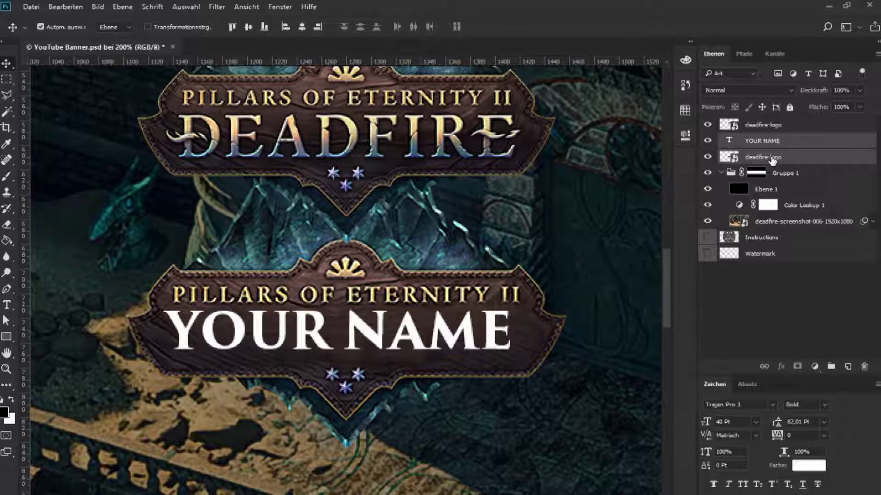
left_click(303, 27)
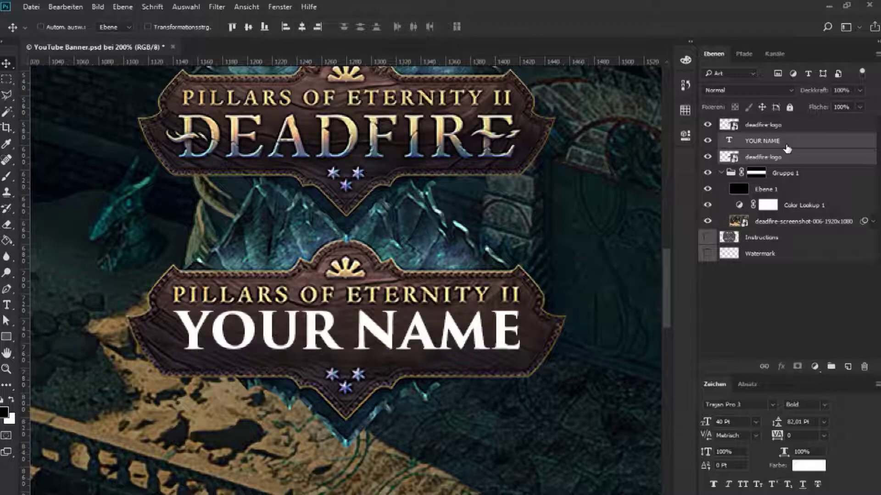
left_click(787, 143)
key("Down")
key("Down")
key("Down")
key("Down")
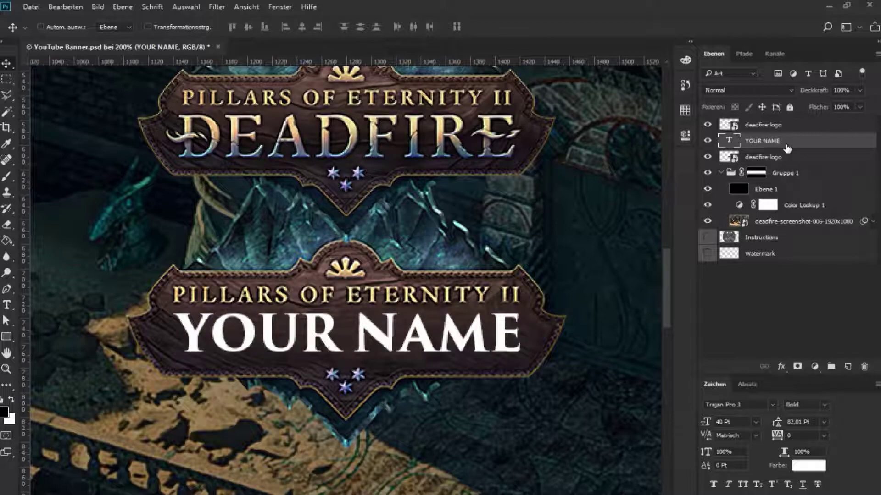
key("Down")
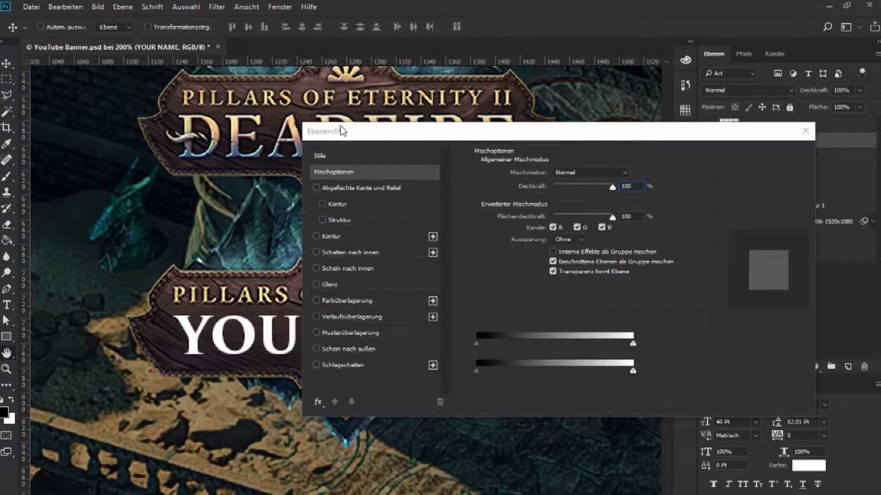
- Enable a Gradient Overlay on YOUR NAME in its Layer Style settings
left_click_drag(340, 125, 405, 141)
left_click_drag(667, 153, 880, 165)
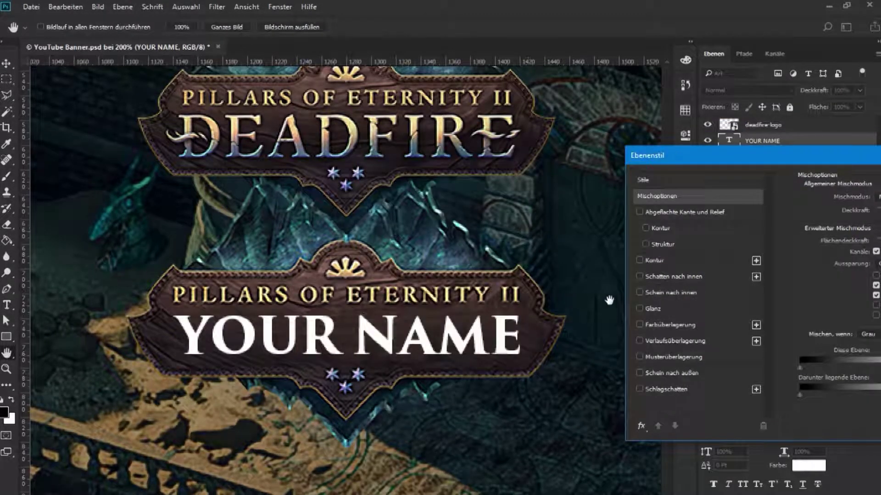
left_click(639, 341)
left_click_drag(697, 156, 550, 159)
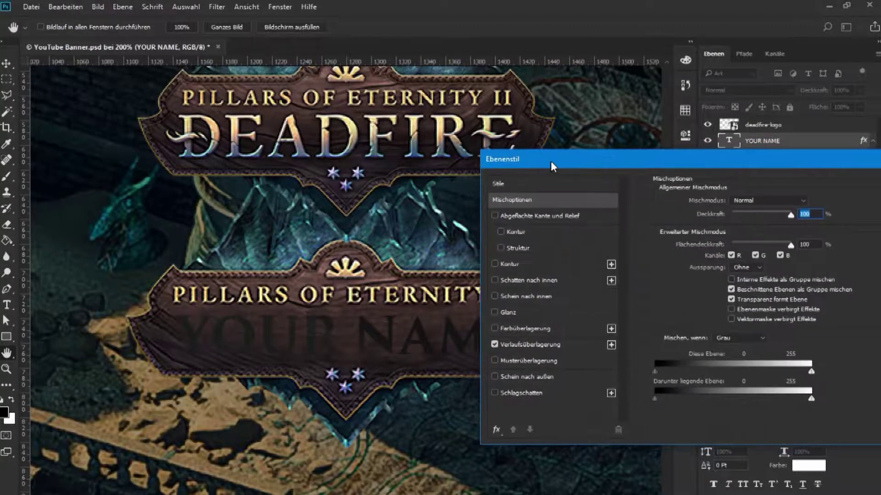
left_click(545, 339)
left_click(709, 232)
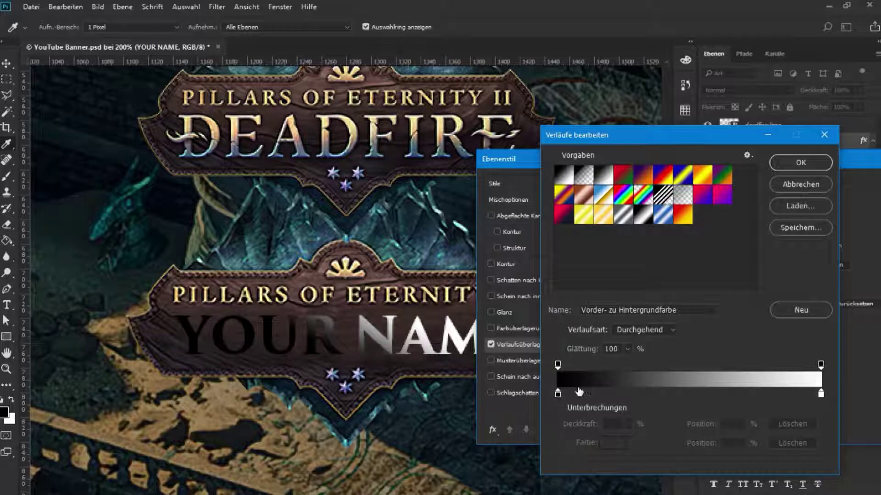
- Set the gradient's left stop to slate blue #3f5078 sampled from the DEADFIRE lettering
left_click(558, 394)
left_click(603, 443)
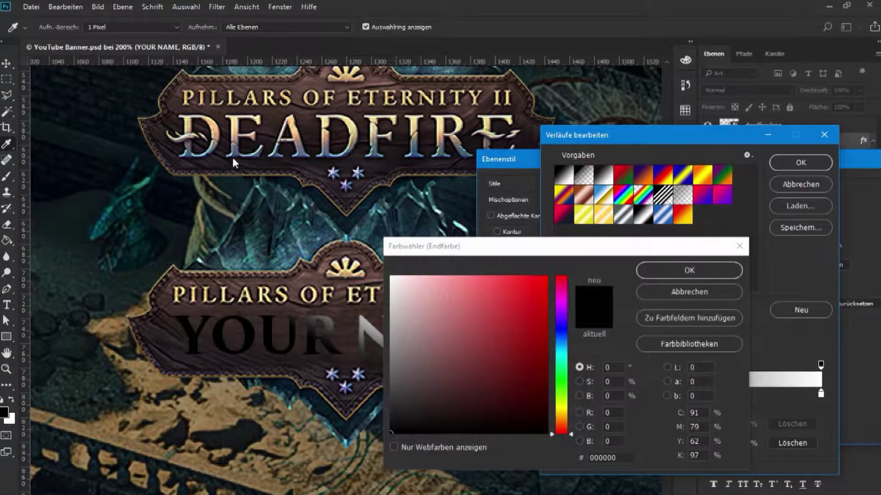
left_click(236, 154)
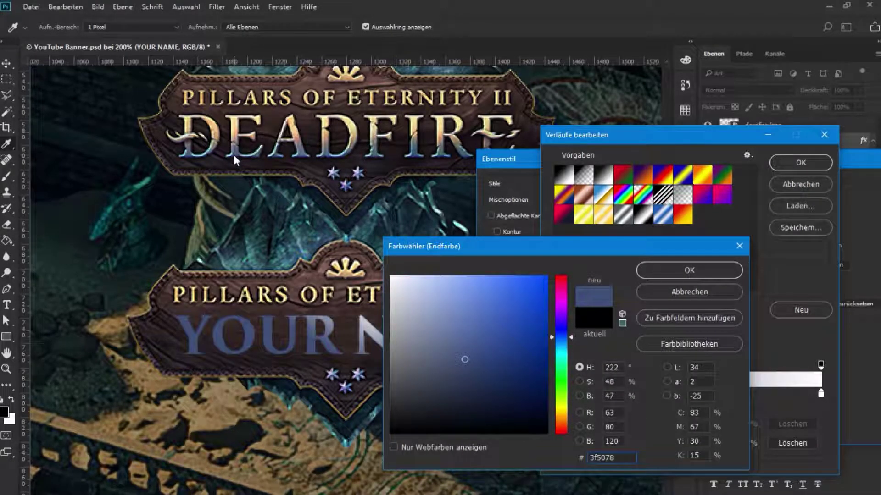
left_click(689, 270)
- Set the right stop to pale yellow #f0eba2 and keep the new gradient
left_click(820, 395)
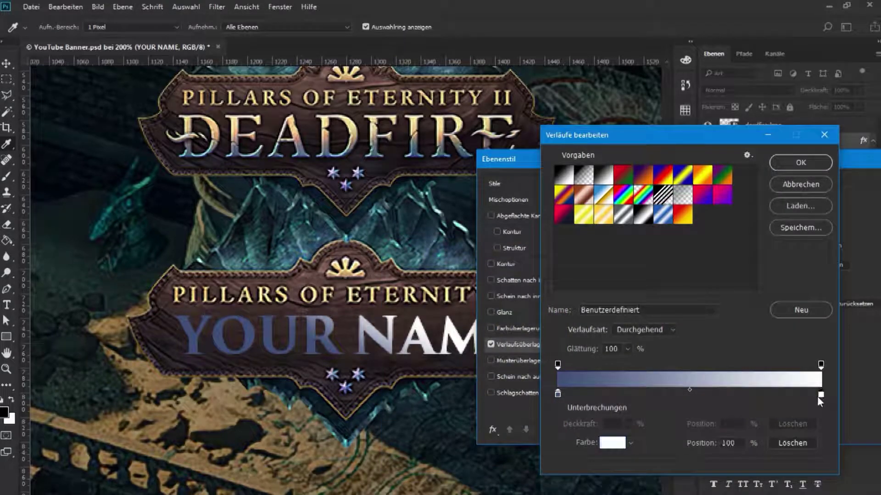
left_click(610, 443)
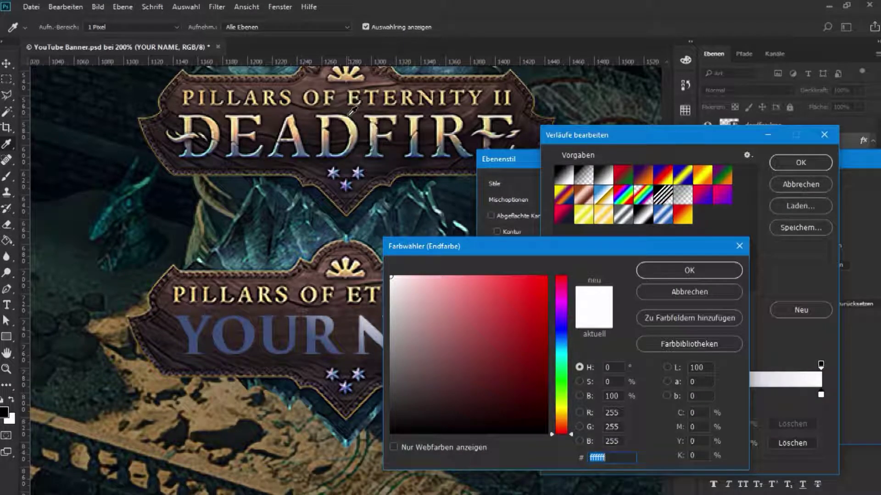
left_click(350, 112)
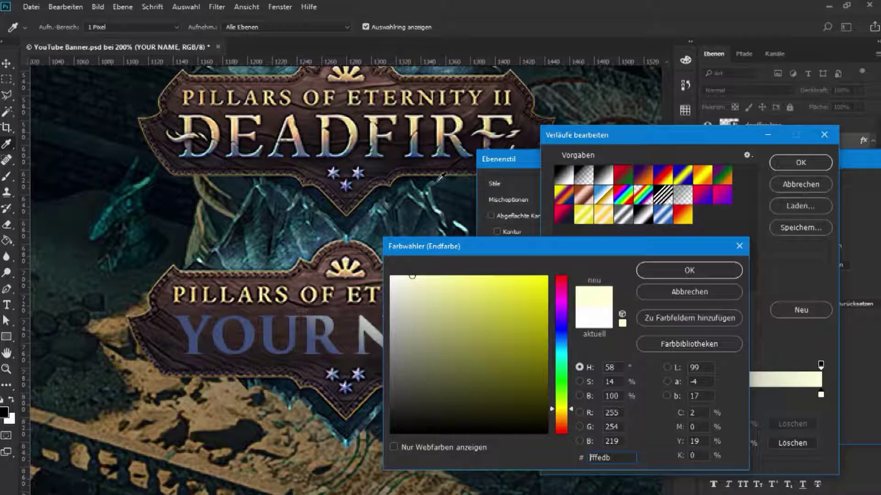
left_click(358, 117)
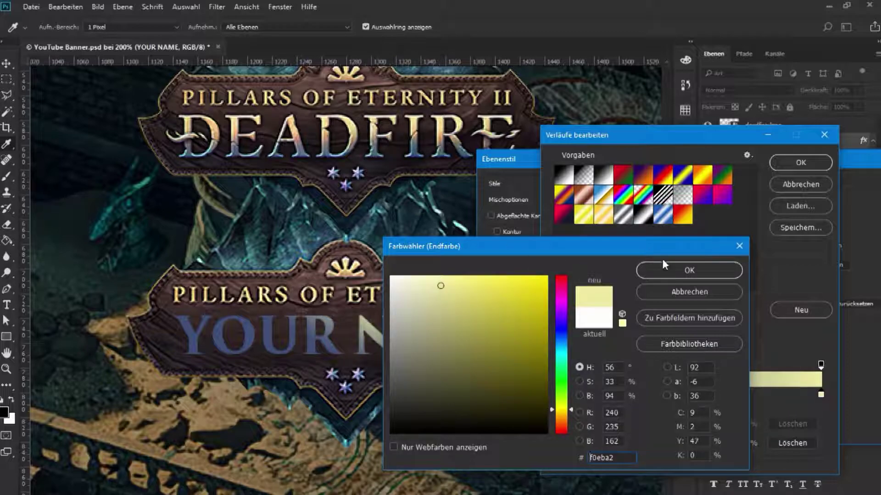
left_click(683, 271)
left_click(798, 164)
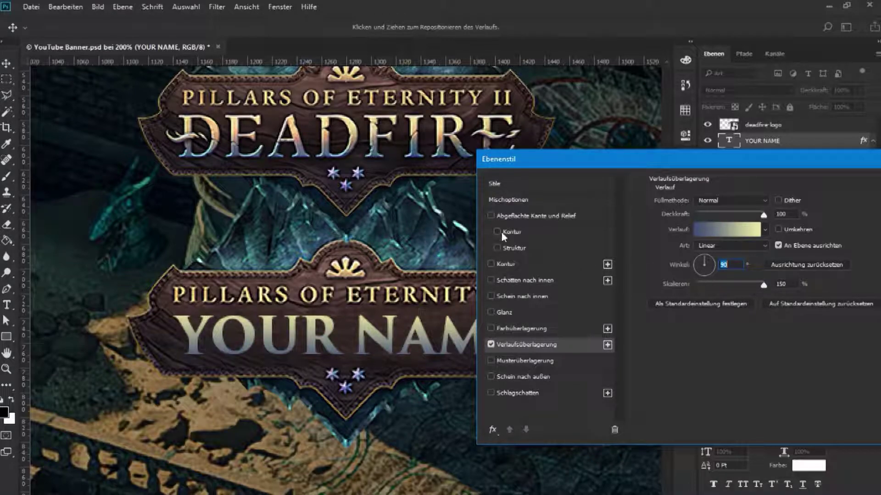
- Add an inner Bevel & Emboss with 448% depth and 125 px size
left_click(491, 215)
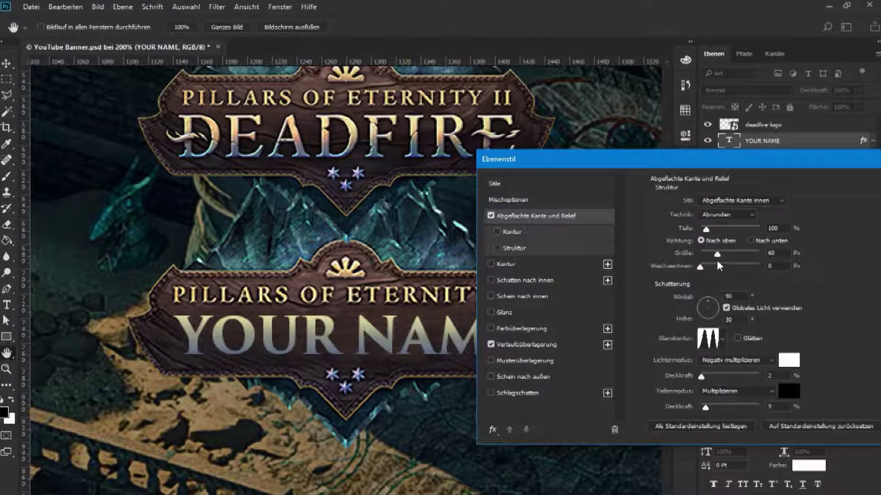
mouse_move(708, 231)
left_mouse_down()
mouse_move(734, 240)
mouse_move(726, 242)
mouse_move(735, 256)
left_mouse_up()
left_click(716, 343)
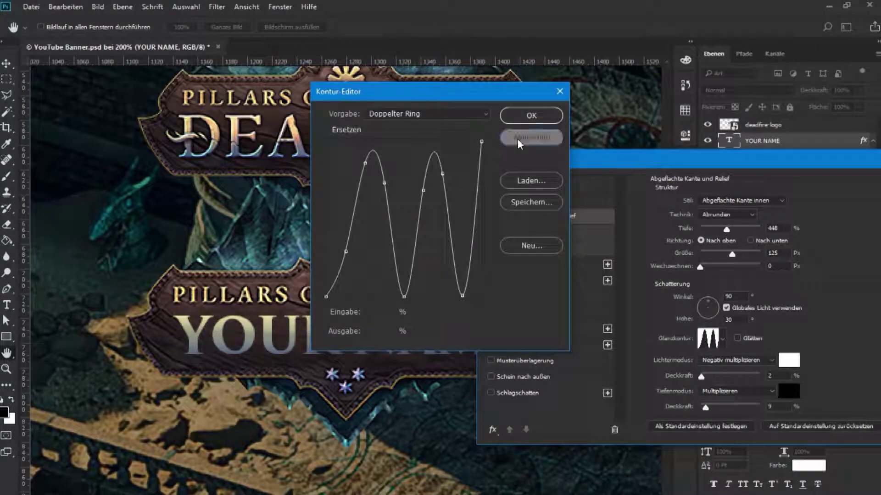
- Apply a multi-ringed gloss contour, set highlights to 53% and enable Texture
left_click(527, 138)
left_click(724, 340)
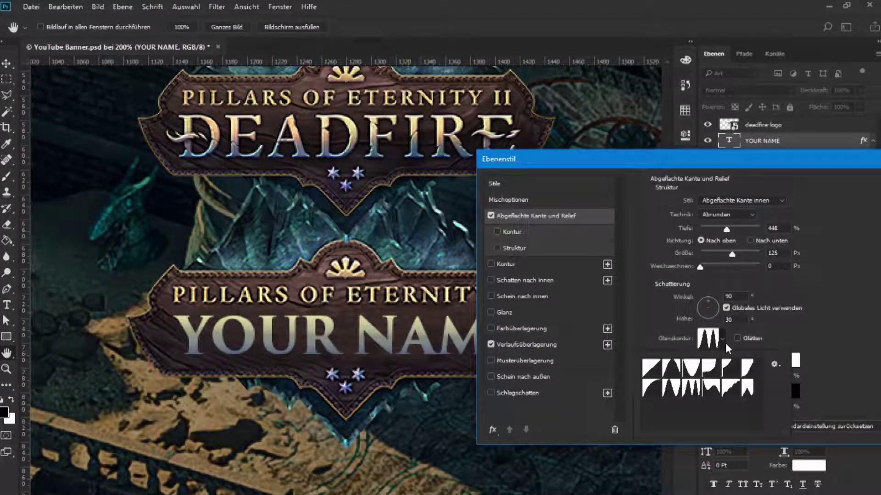
left_click(709, 370)
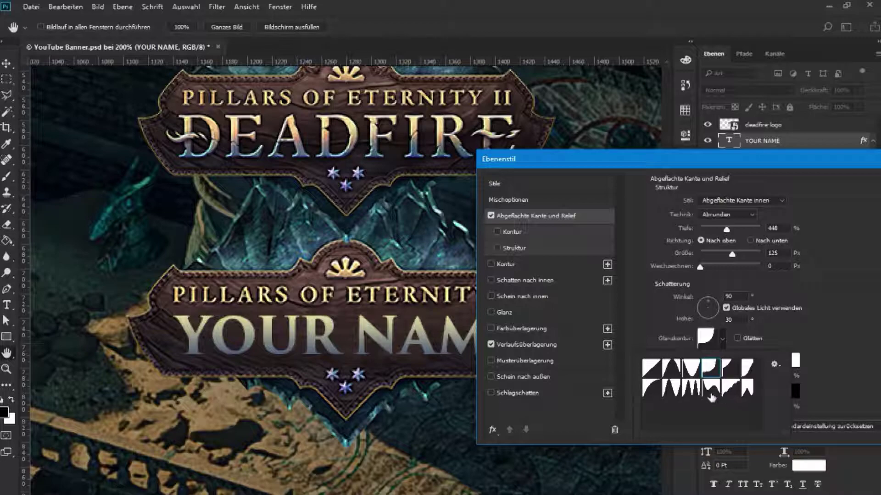
double_click(691, 387)
mouse_move(705, 378)
left_mouse_down()
mouse_move(801, 381)
mouse_move(731, 384)
mouse_move(707, 410)
mouse_move(494, 234)
left_mouse_up()
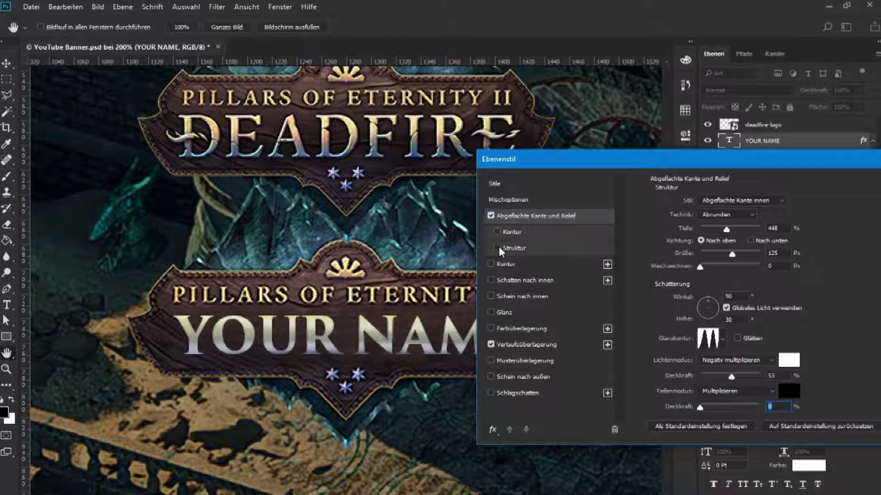
left_click(497, 248)
- Turn off the bevel texture and enable the bevel Contour option
left_click(504, 247)
left_click(498, 247)
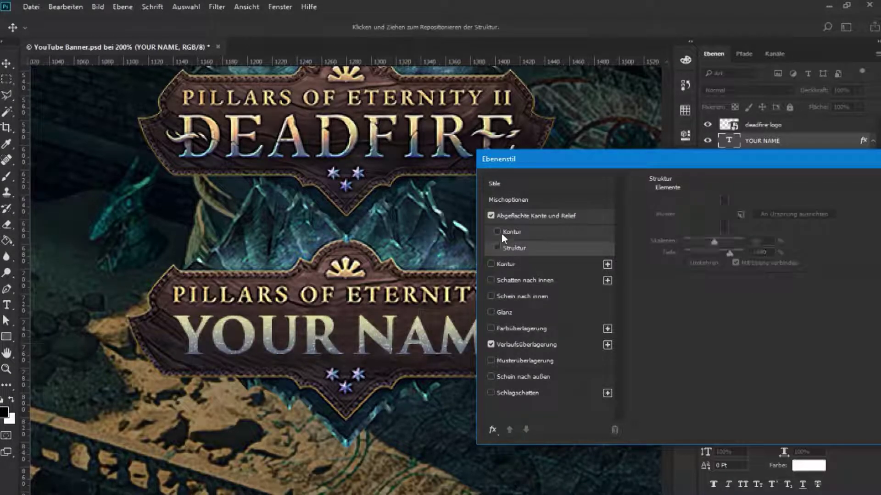
left_click(497, 232)
left_click(519, 219)
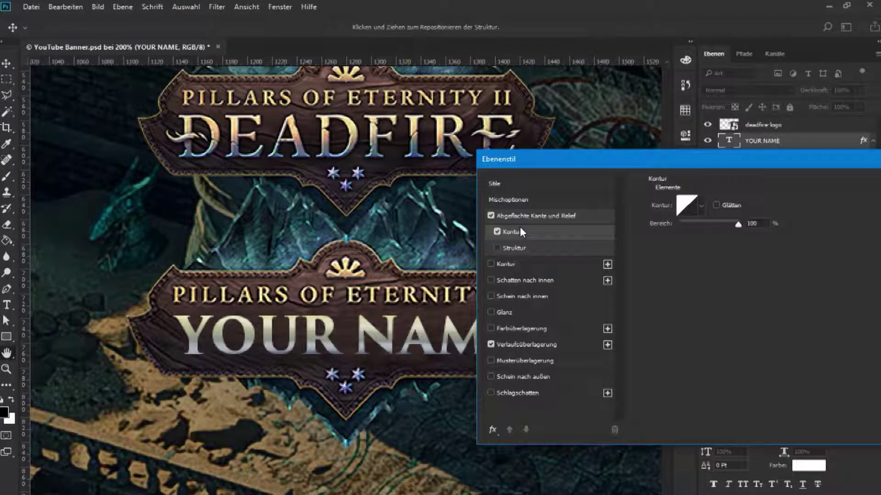
left_click(533, 220)
- Try the Outer Bevel, Emboss and Pillow Emboss styles, returning to Outer Bevel
left_click(748, 201)
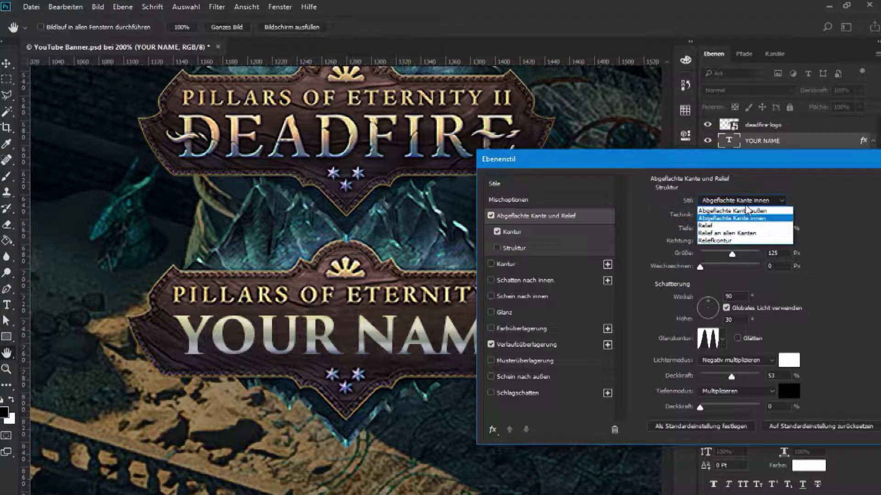
left_click(753, 208)
left_click(751, 200)
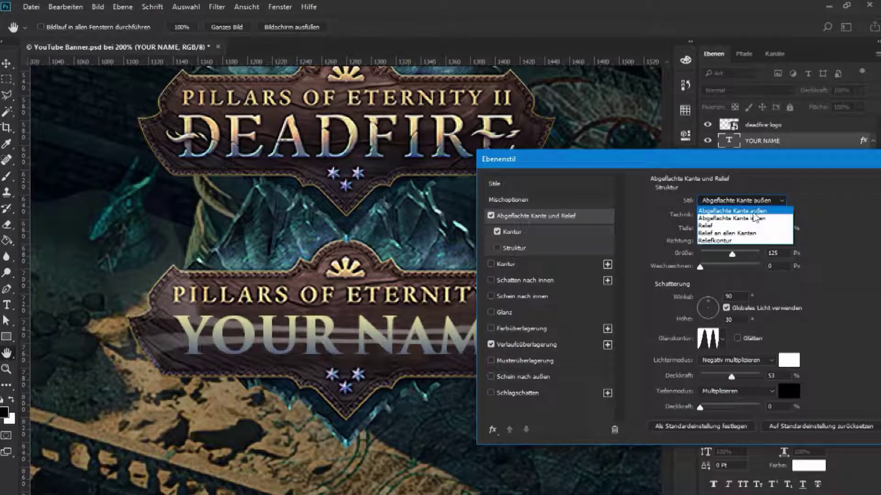
left_click(751, 224)
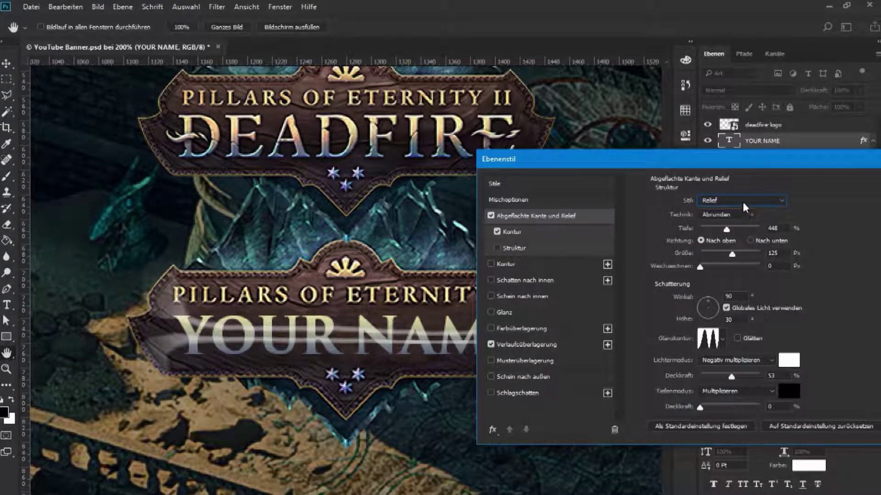
left_click(742, 202)
left_click(741, 234)
left_click(734, 210)
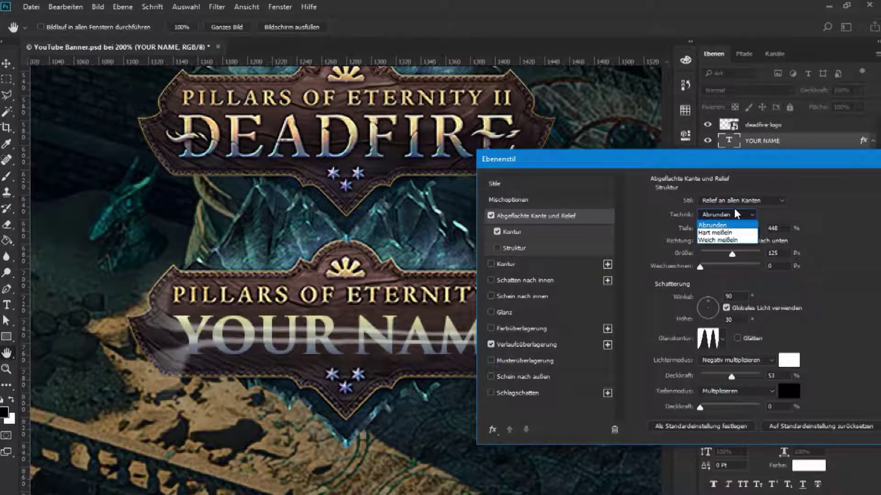
left_click(729, 202)
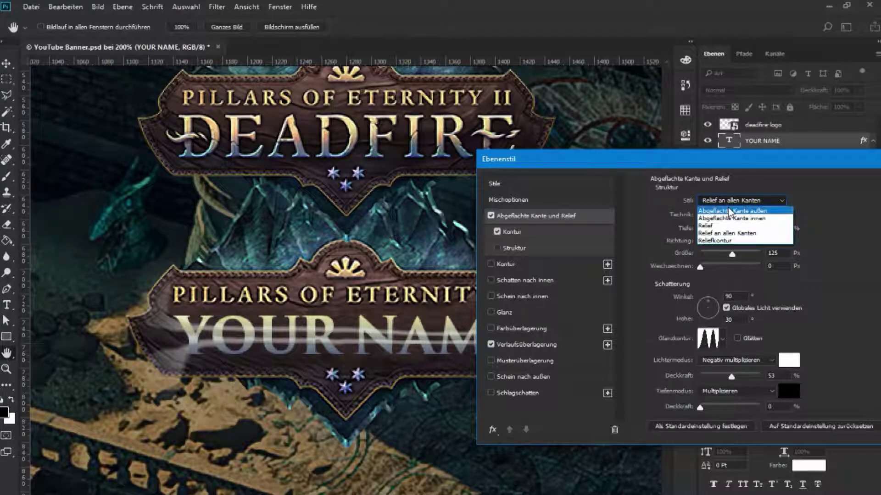
left_click(732, 210)
- Switch the bevel back to Inner Bevel with the Chisel Soft technique
left_click(730, 222)
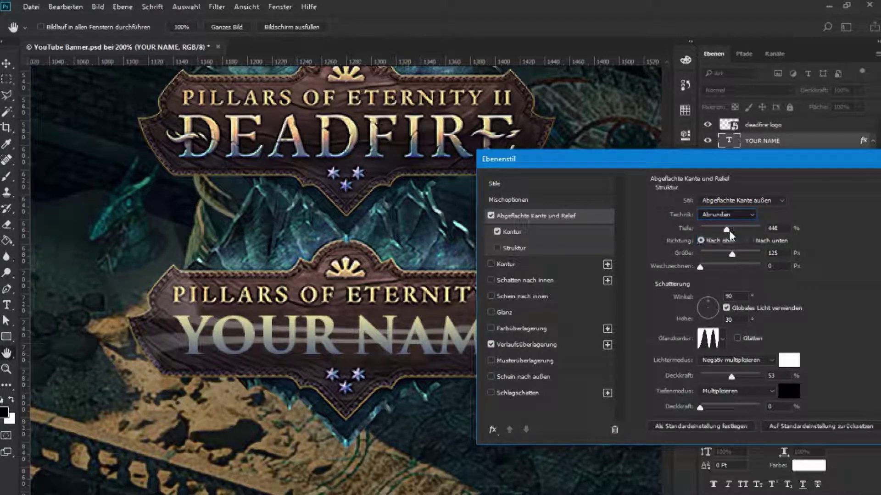
left_click(728, 200)
left_click(731, 219)
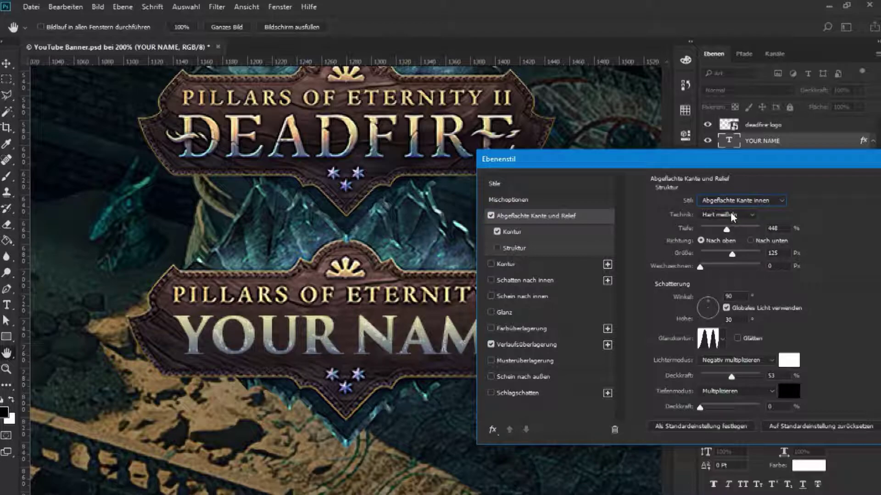
left_click(727, 214)
left_click(726, 225)
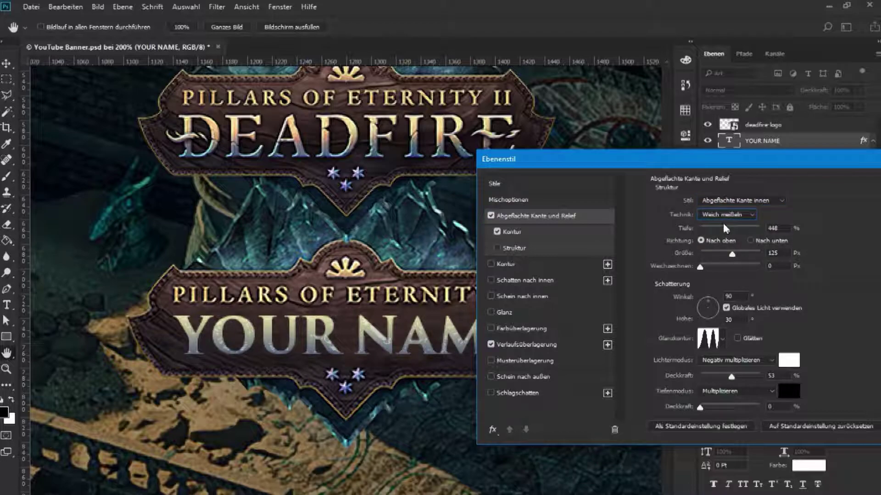
- Set bevel size 0 px, depth 1000%, soften 0, and lower the highlight opacity to 45%
mouse_move(733, 253)
left_mouse_down()
mouse_move(688, 250)
mouse_move(727, 268)
left_mouse_up()
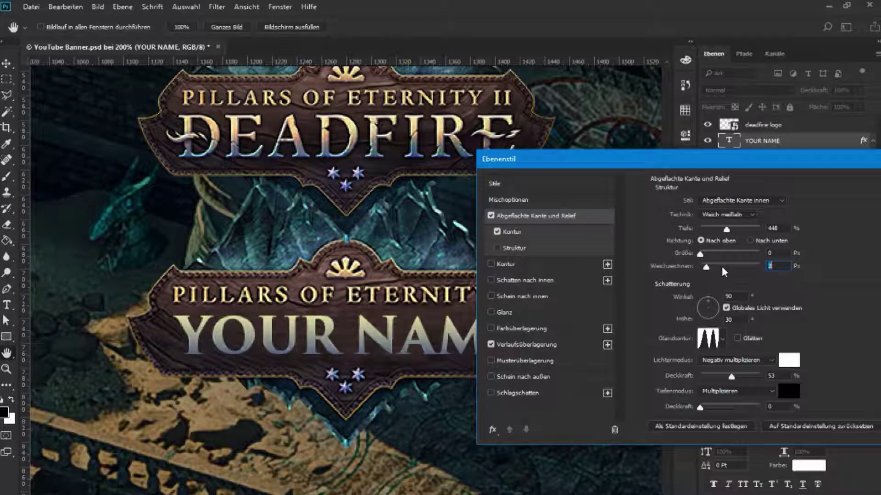
left_click_drag(729, 233, 768, 233)
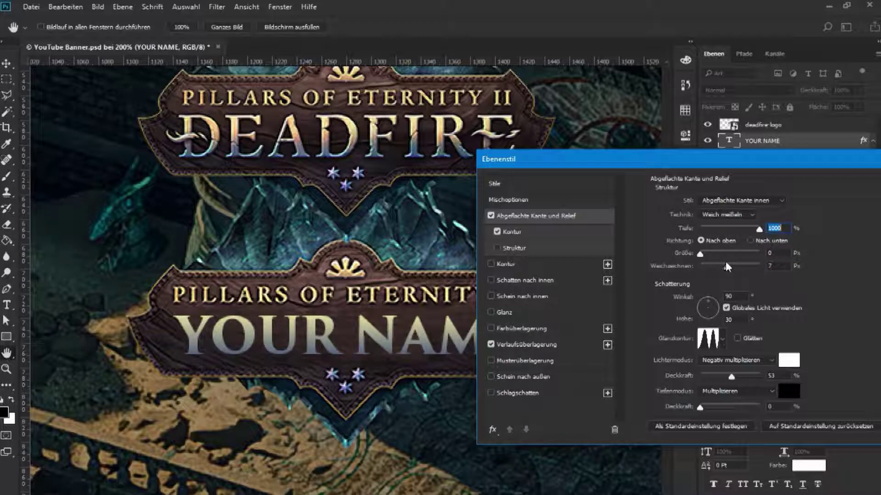
left_click_drag(726, 266, 681, 258)
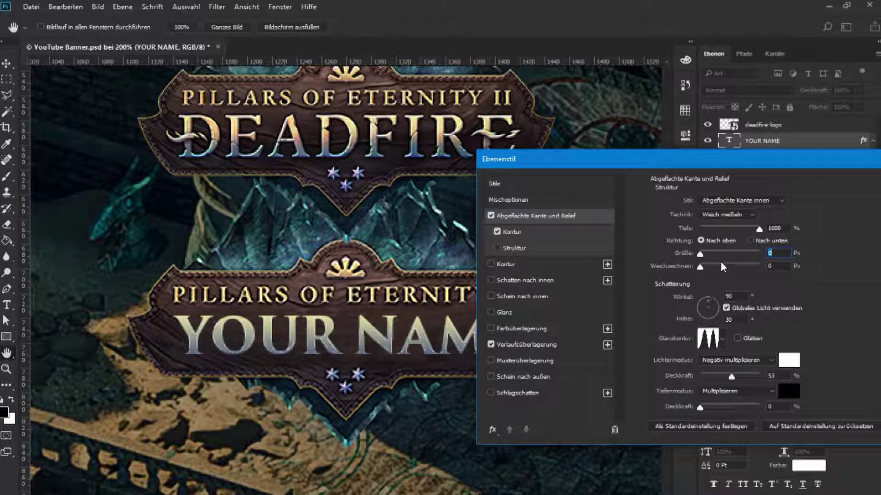
left_click_drag(755, 231, 707, 227)
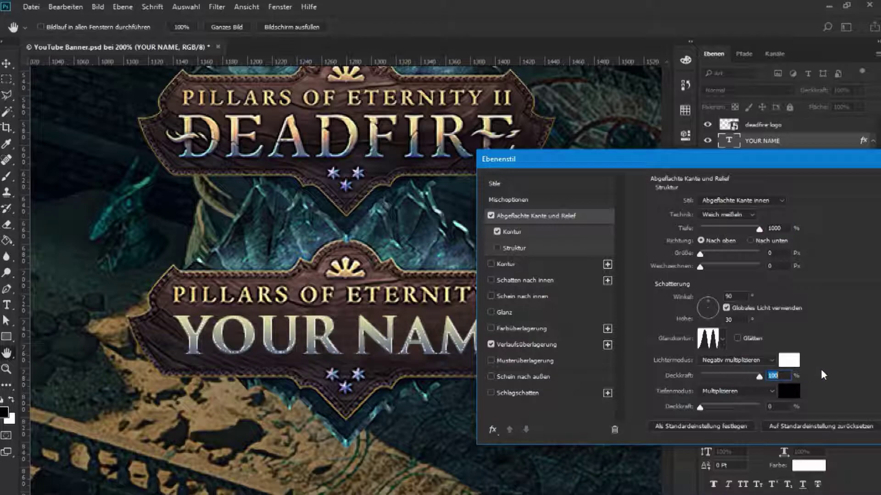
mouse_move(733, 376)
left_mouse_down()
mouse_move(706, 377)
mouse_move(725, 377)
left_mouse_up()
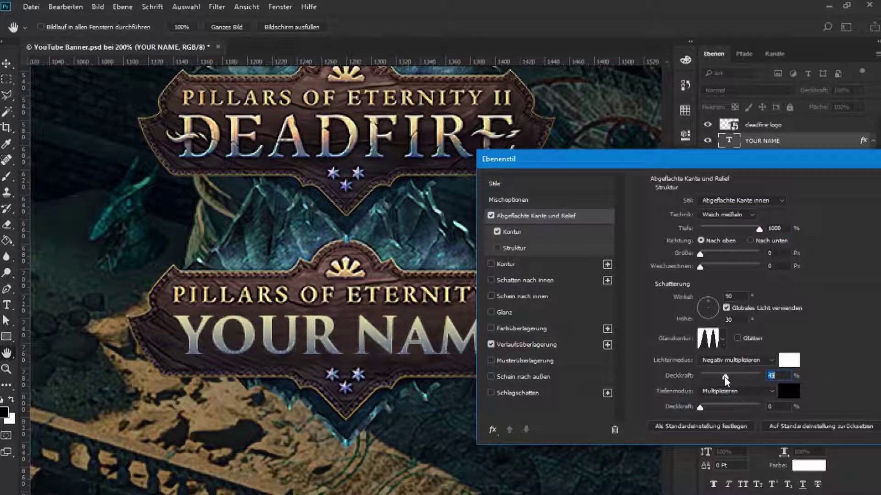
- Change the bevel highlight colour to a light blue
left_click(788, 361)
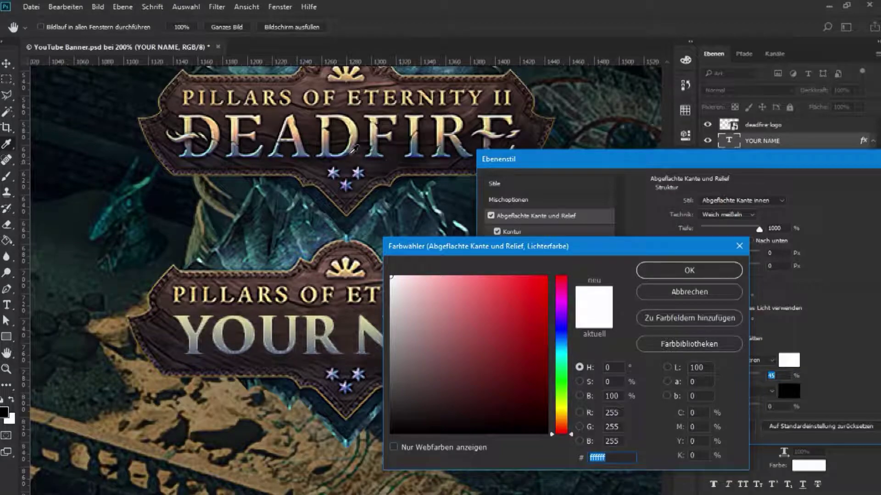
left_click(338, 150)
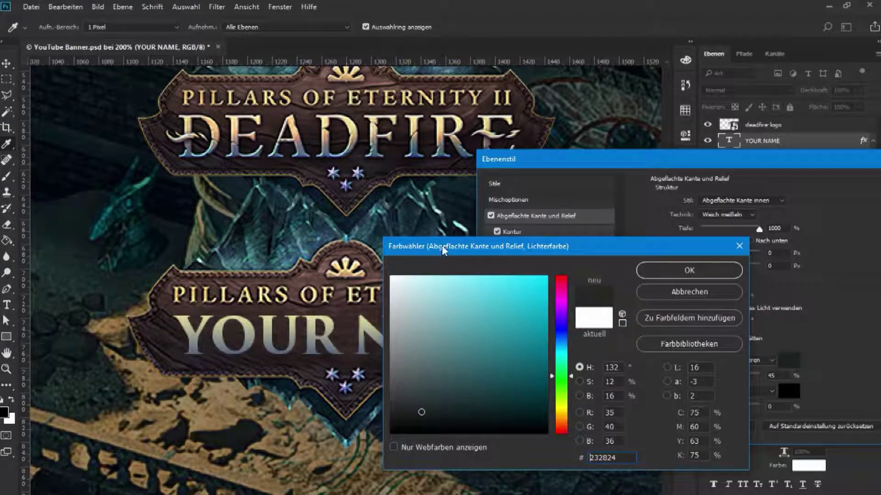
left_click_drag(571, 364, 570, 343)
left_click(546, 276)
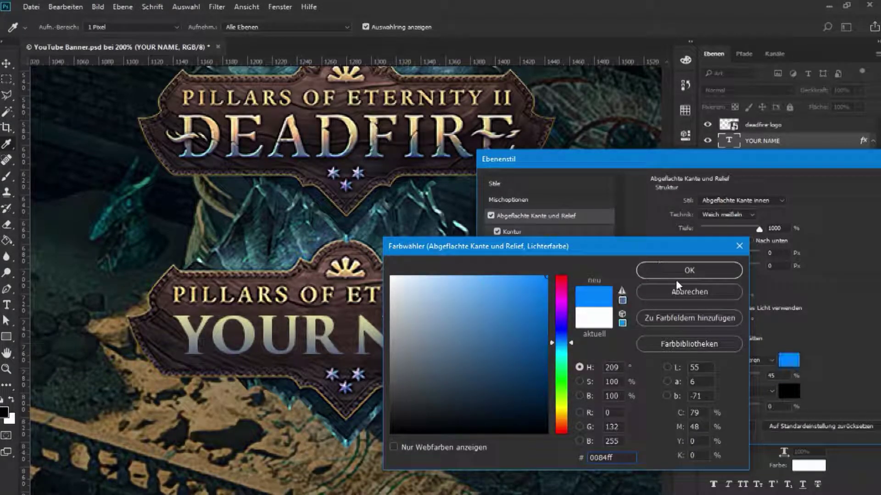
left_click(677, 275)
left_click(788, 360)
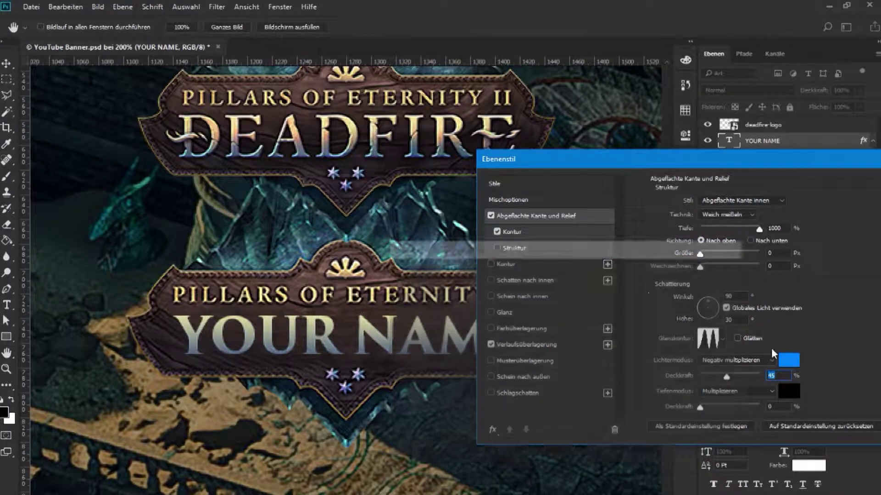
left_click_drag(452, 271, 448, 276)
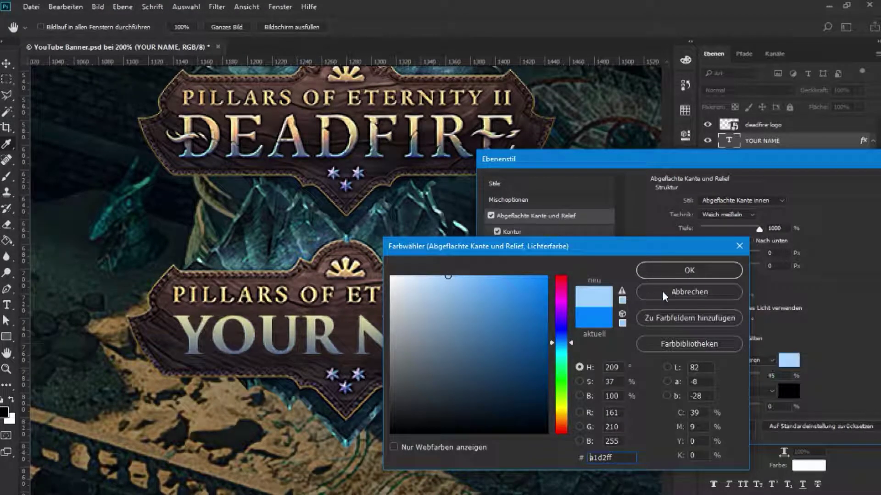
left_click(688, 271)
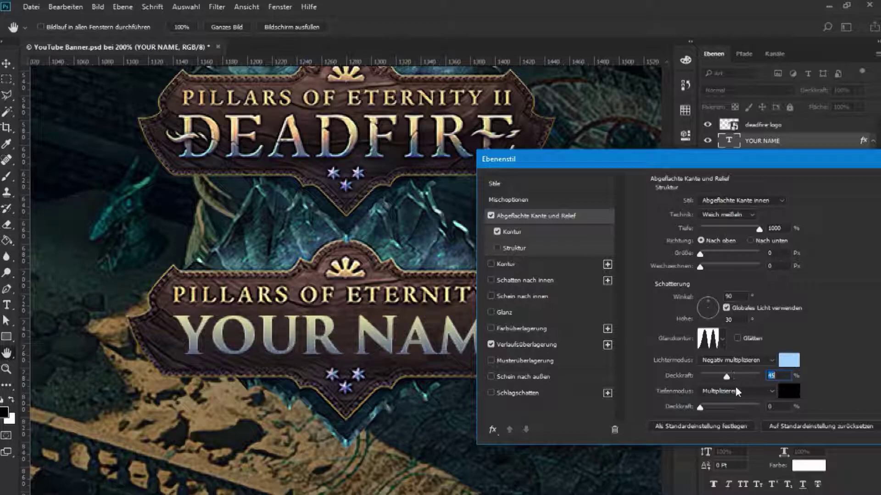
- Keep the shadow opacity at 0, apply a single-peak gloss contour, and set the angle to 28°
left_click(699, 407)
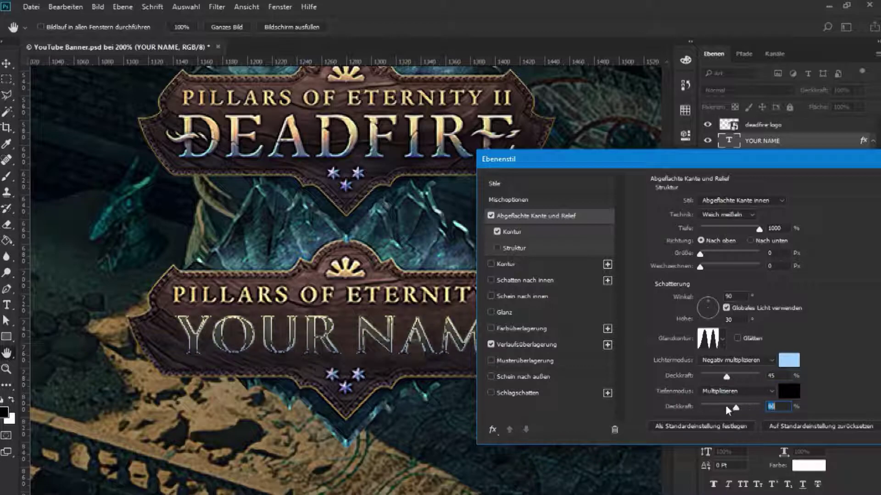
left_click(722, 340)
left_click(671, 370)
key("Return")
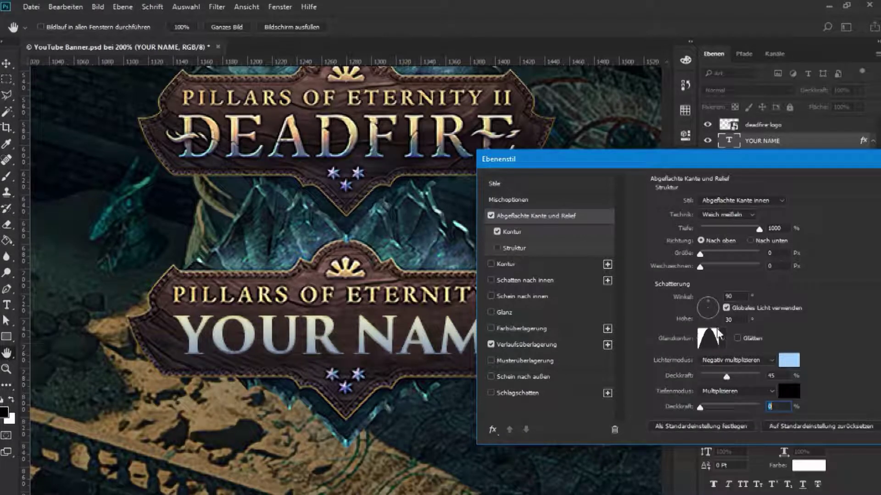
left_click_drag(709, 307, 717, 301)
- Change the gloss contour to the fourth preset in the bottom row
left_click(712, 348)
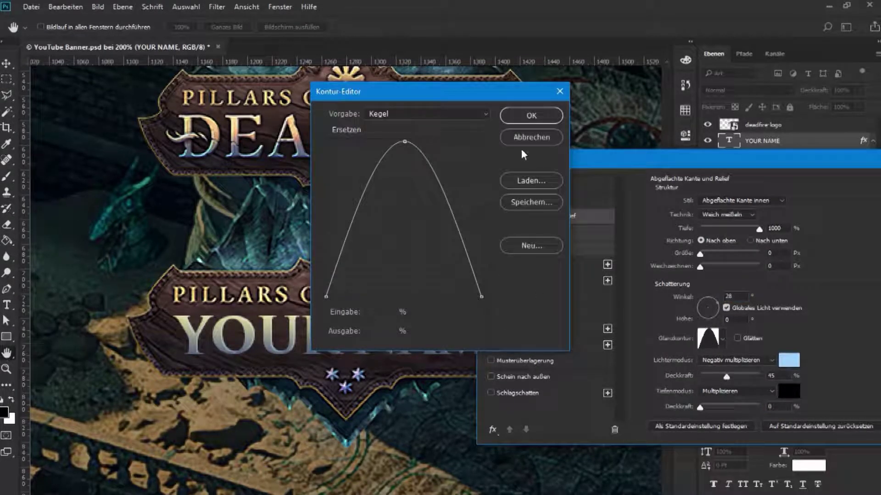
left_click(532, 116)
left_click(724, 339)
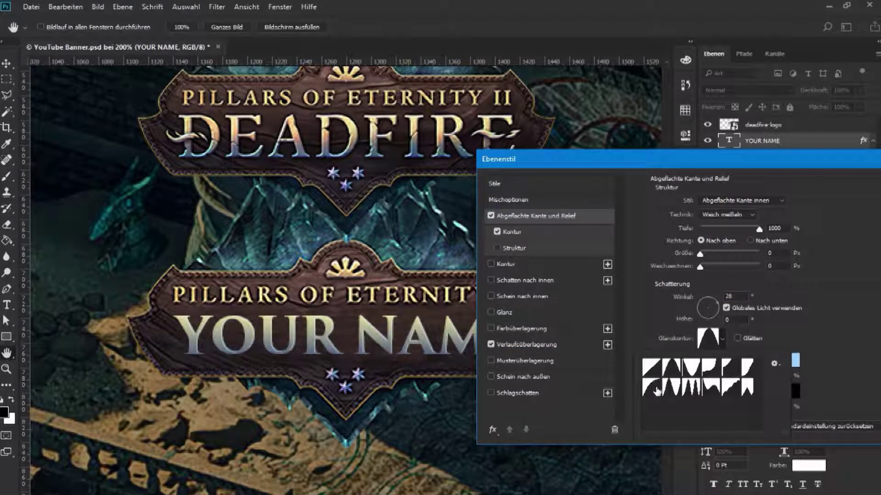
left_click(671, 388)
left_click(712, 393)
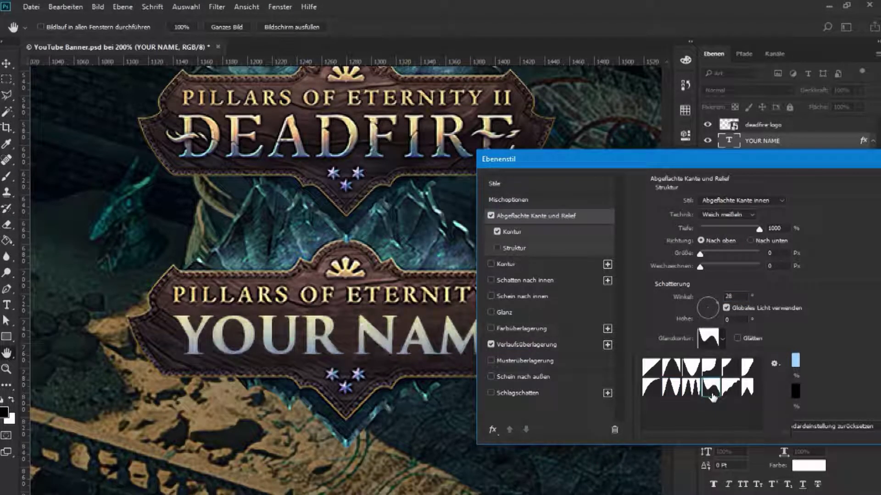
key("Return")
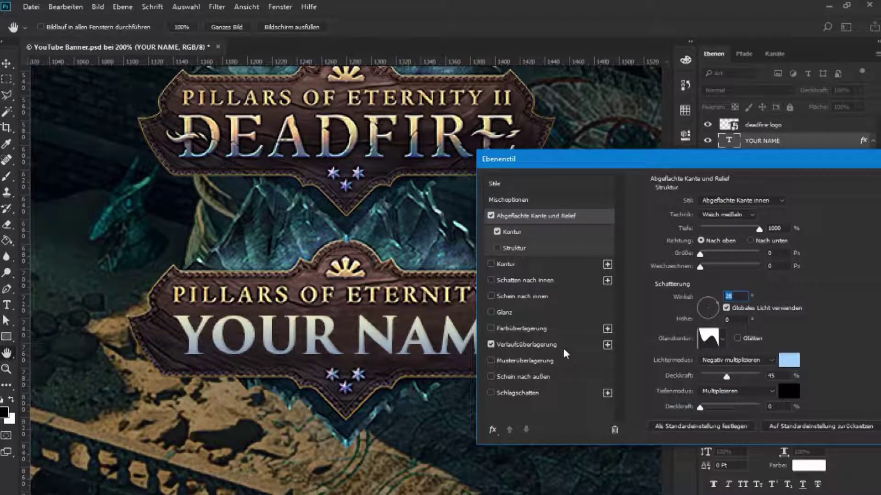
- Try a stroke on YOUR NAME, then turn it off again
left_click(491, 264)
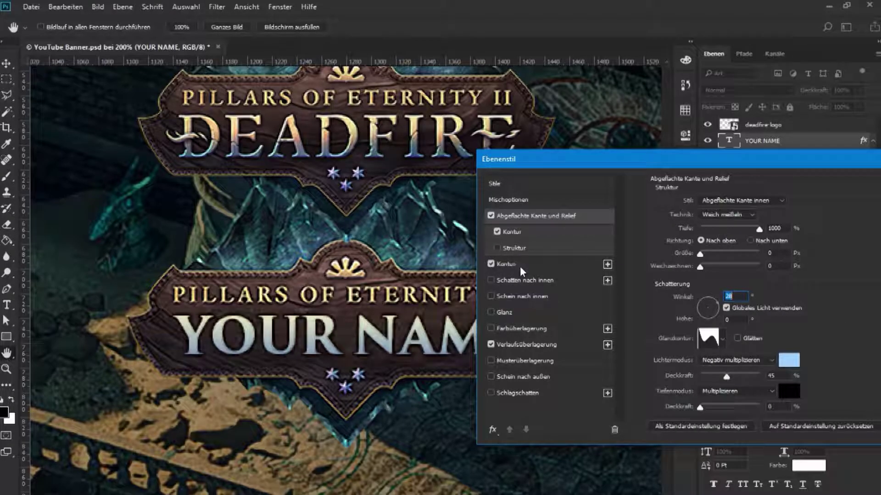
left_click(506, 264)
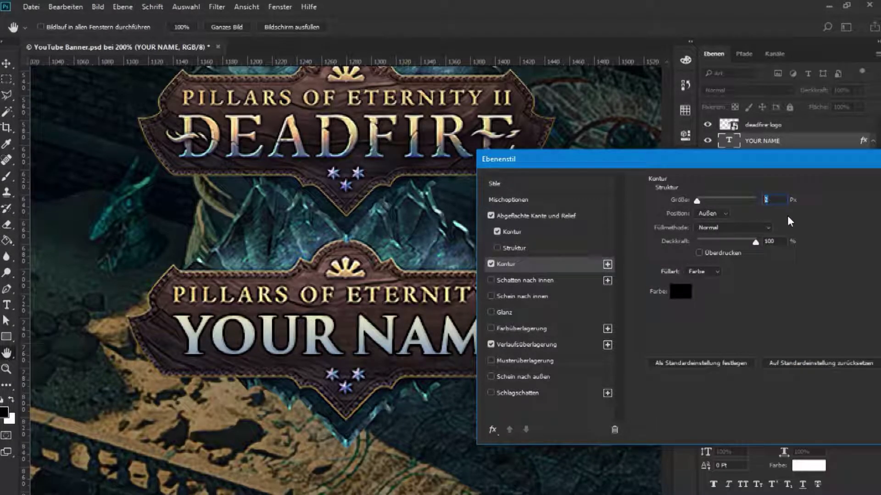
type("1")
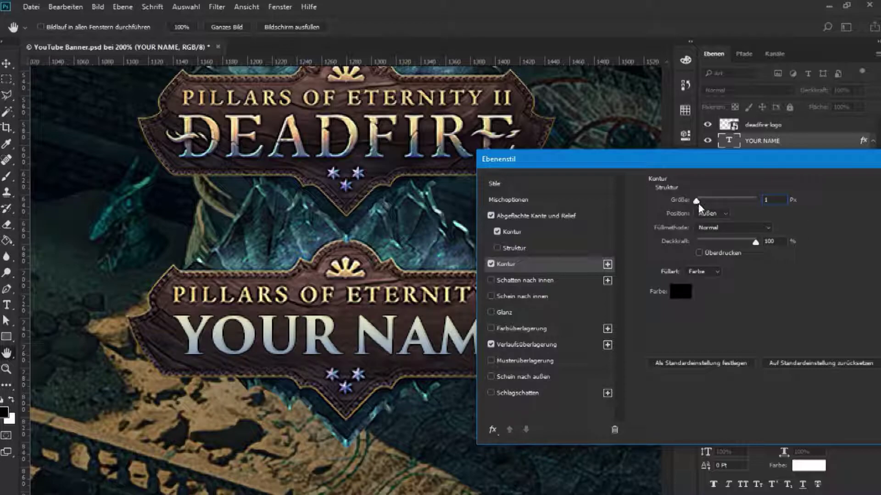
left_click(491, 264)
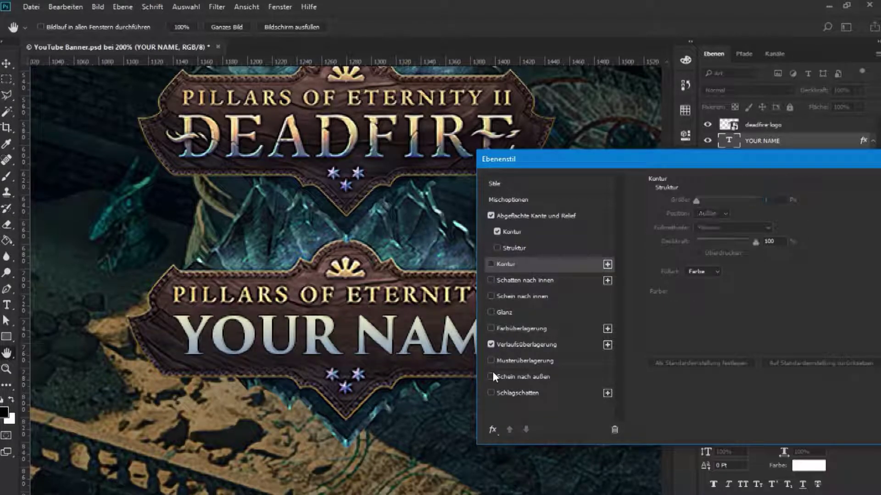
- Add a black drop shadow: opacity 48%, angle 156°, distance 2 px, spread 16%, size 10 px
left_click(513, 393)
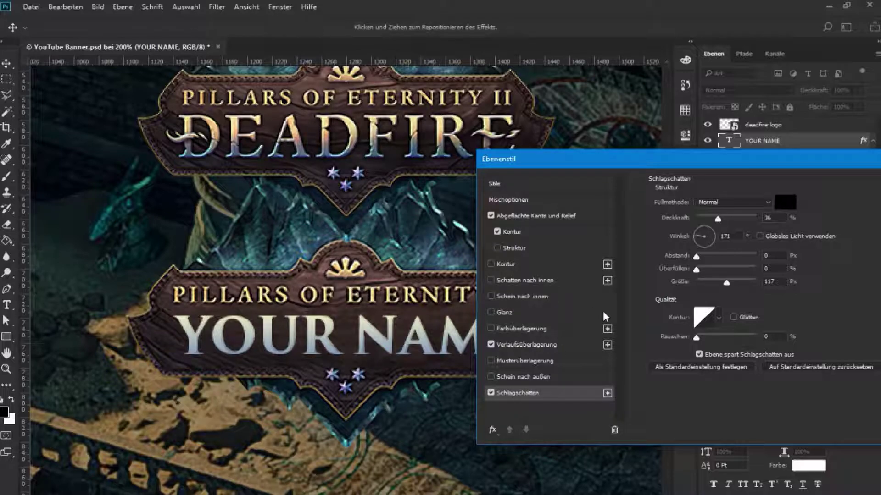
left_click(696, 281)
left_click_drag(717, 219, 761, 219)
left_click(701, 237)
left_click_drag(702, 237, 698, 234)
left_click(699, 256)
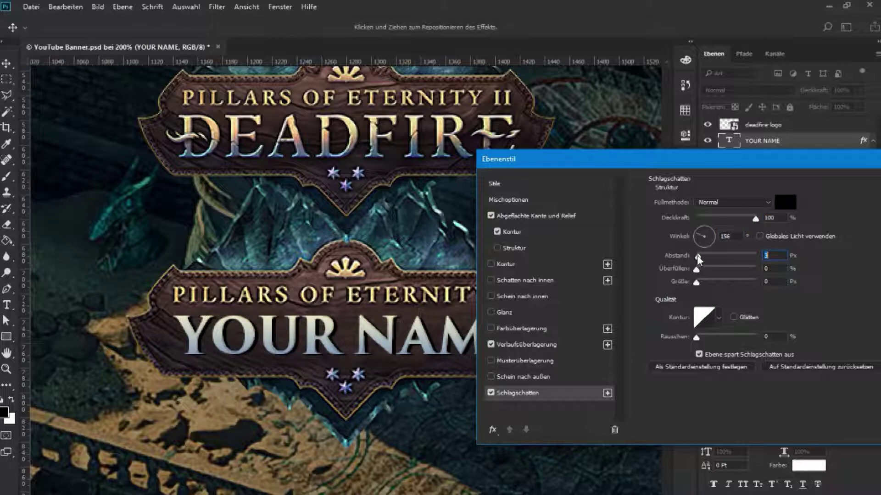
left_click_drag(697, 282, 705, 285)
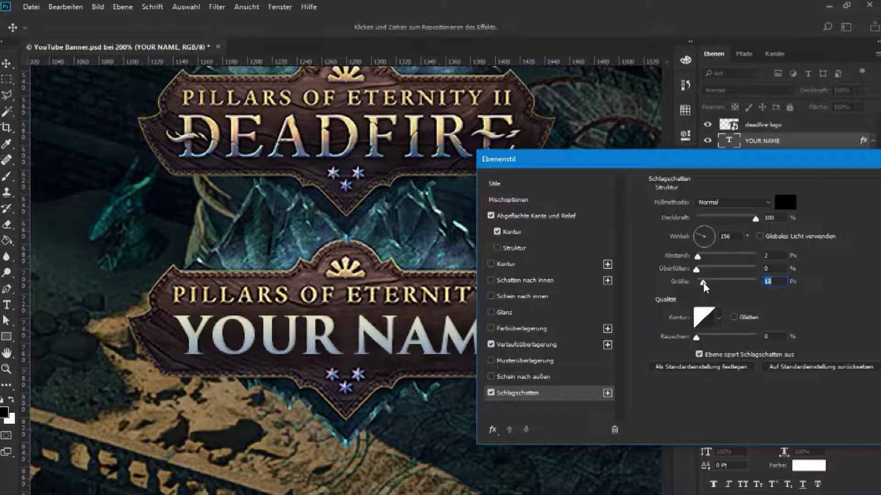
left_click_drag(705, 286, 703, 286)
left_click_drag(755, 219, 725, 220)
left_click_drag(697, 269, 705, 271)
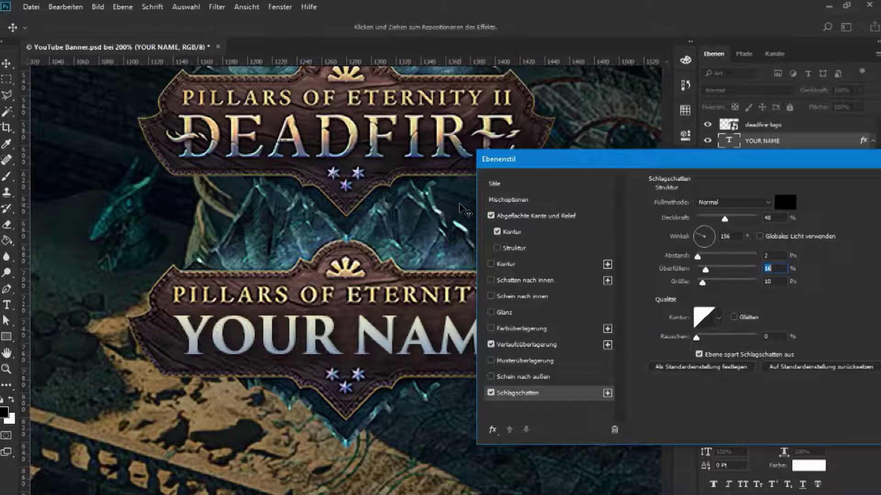
- Enable Satin in colour 0096ff with 0 px size and opacity lowered to 14%
left_click(490, 312)
left_click(785, 202)
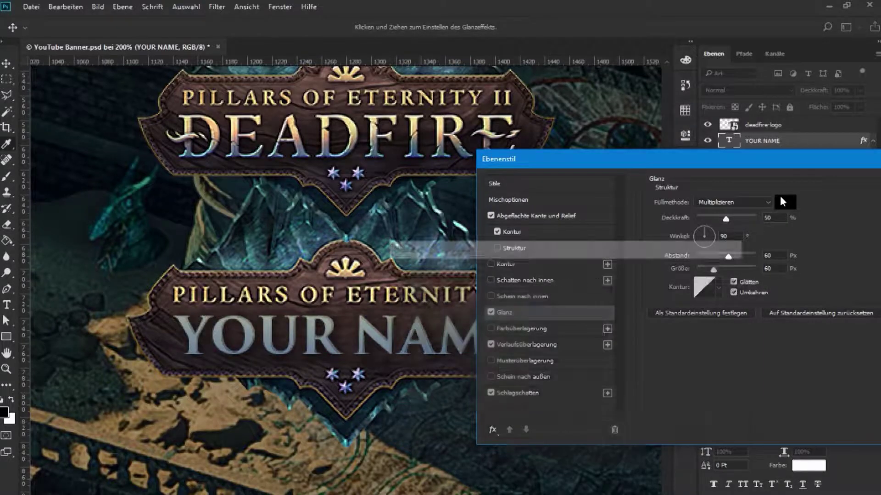
left_click(562, 350)
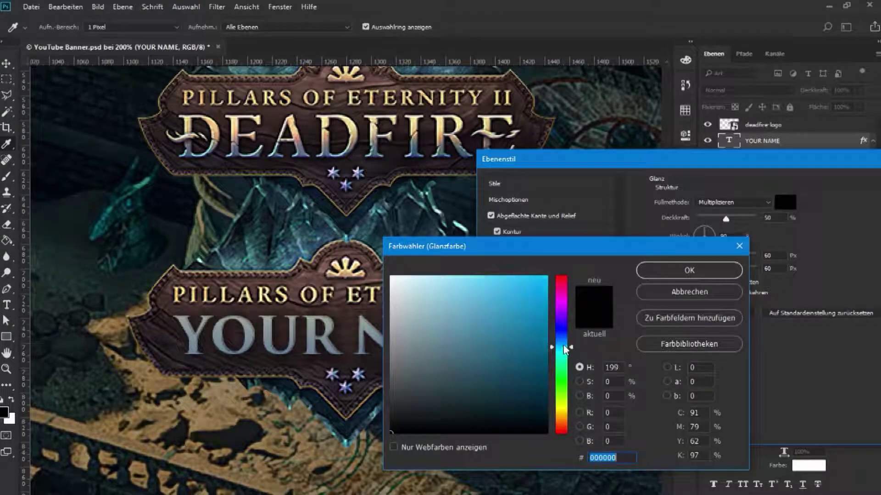
type("0096ff")
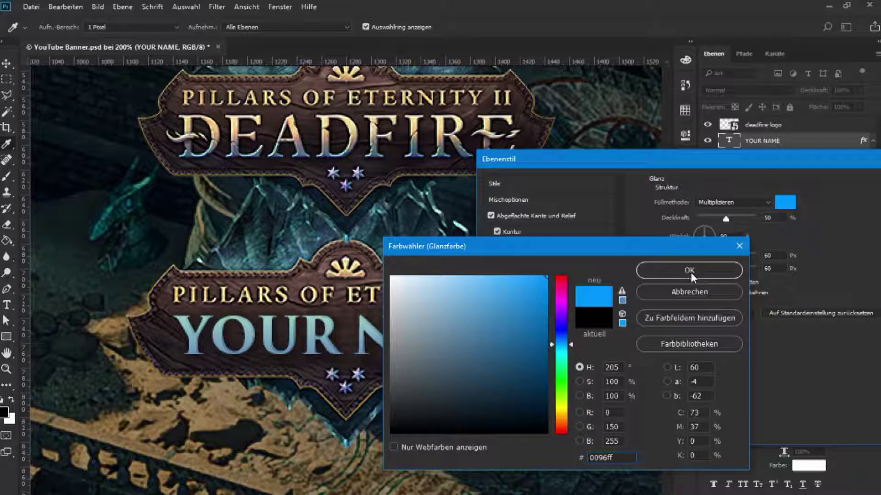
left_click(689, 271)
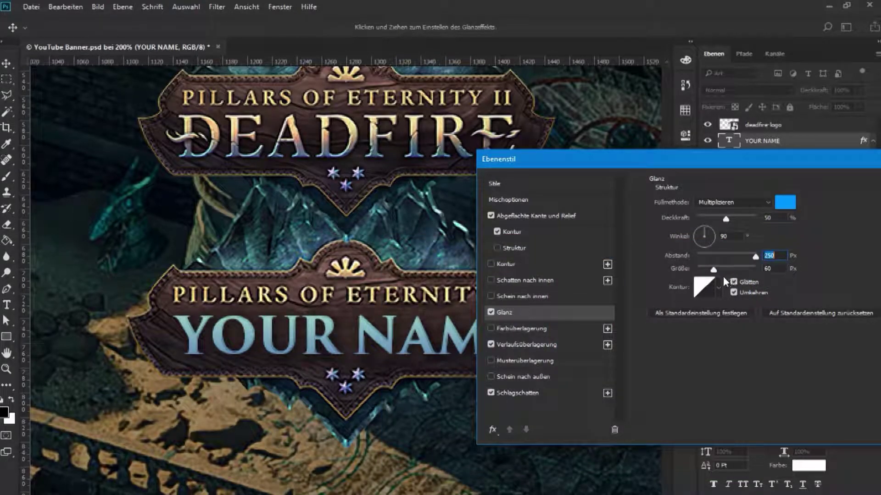
mouse_move(753, 275)
left_mouse_down()
mouse_move(702, 257)
mouse_move(695, 271)
left_mouse_up()
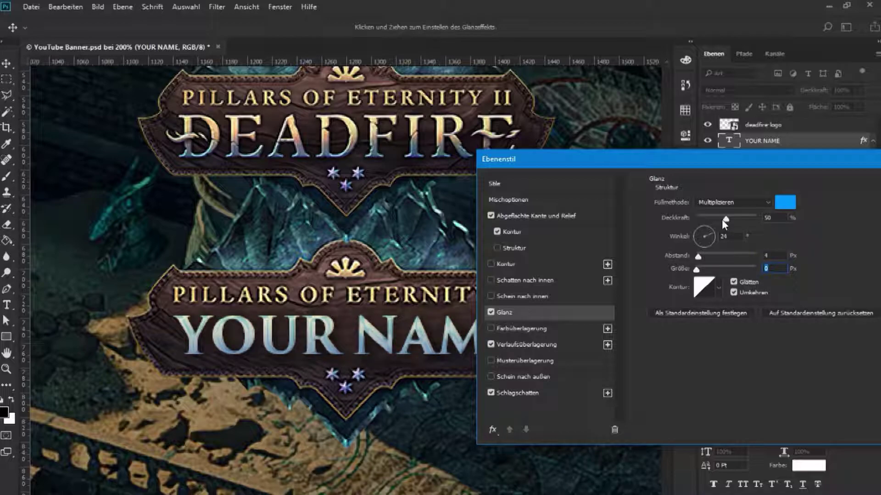
mouse_move(723, 220)
left_mouse_down()
mouse_move(699, 215)
mouse_move(705, 218)
left_mouse_up()
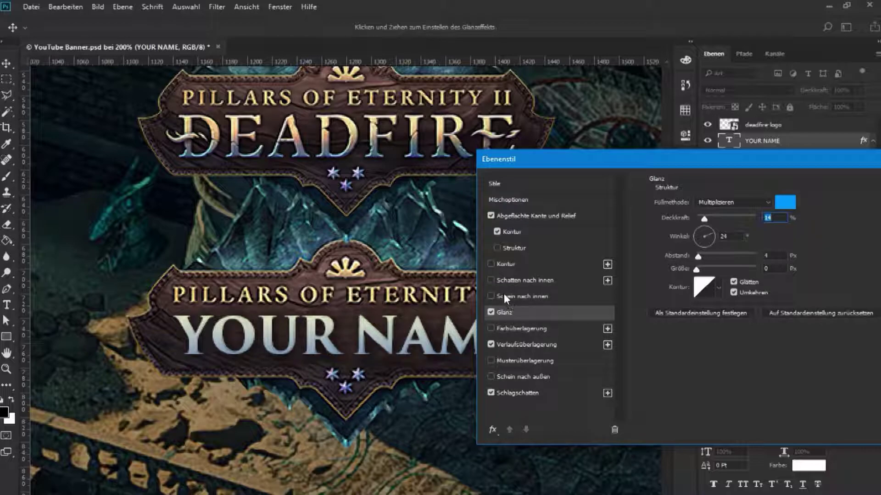
- Briefly test an inner glow, then enable a white outer glow with reduced size and opacity
left_click(490, 296)
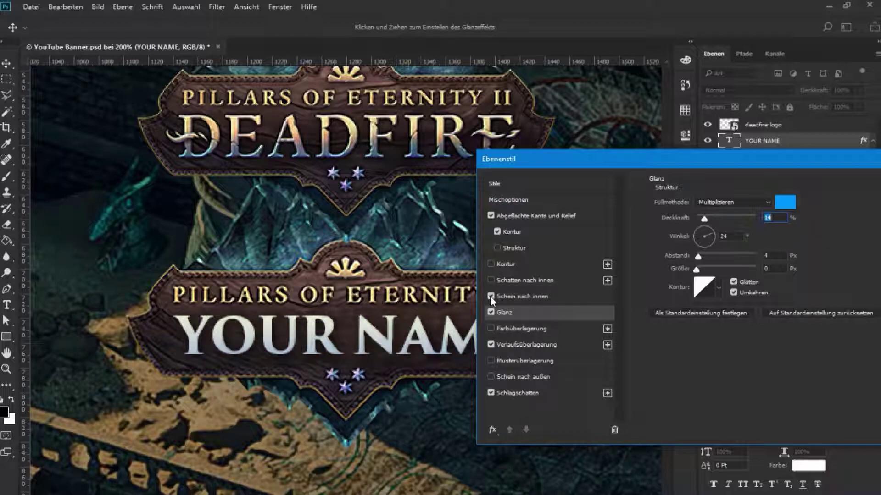
left_click(491, 377)
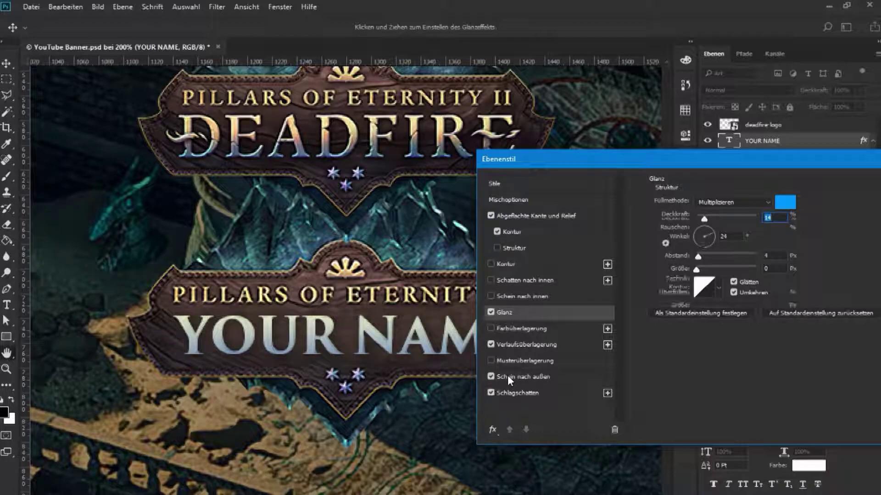
left_click(679, 245)
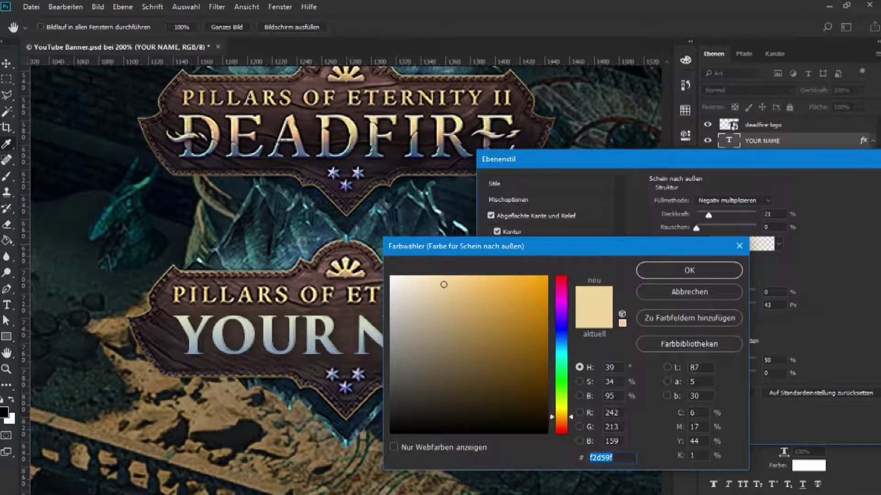
left_click(700, 271)
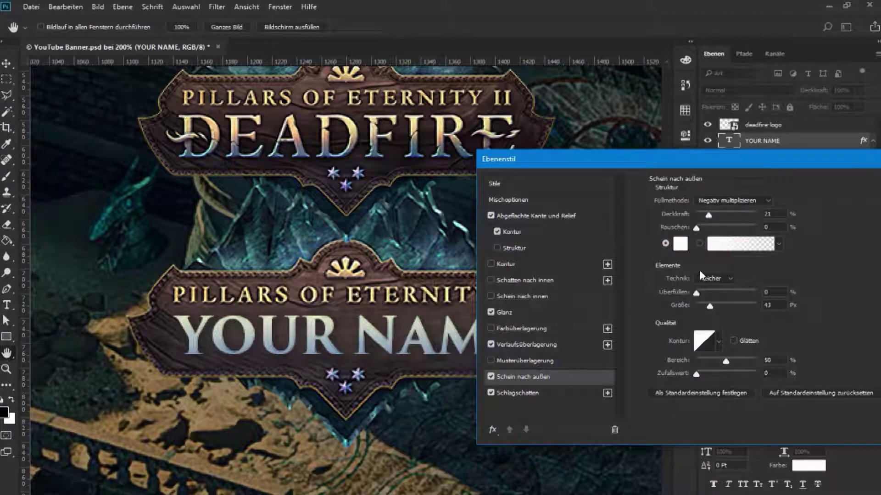
left_click_drag(707, 306, 703, 305)
left_click_drag(714, 211, 693, 214)
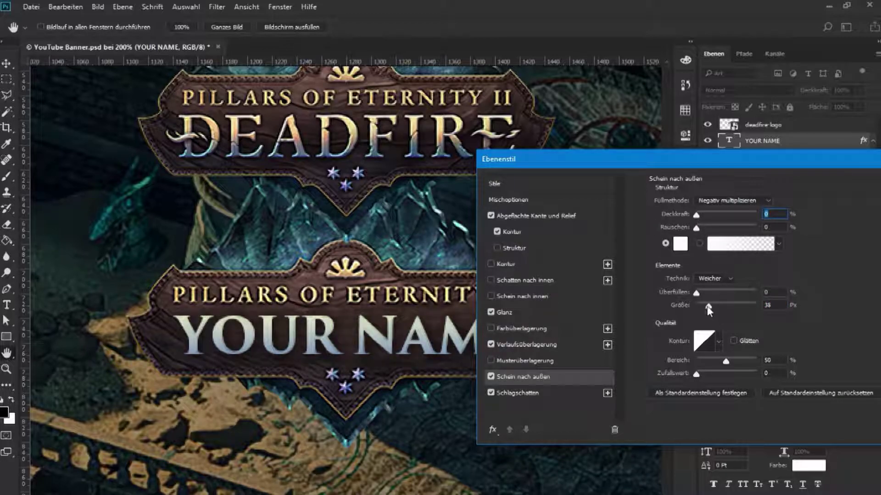
left_click_drag(707, 307, 698, 307)
- Settle the outer glow at 46% opacity and 3 px, sampling black from the image as its colour
left_click_drag(697, 214, 808, 224)
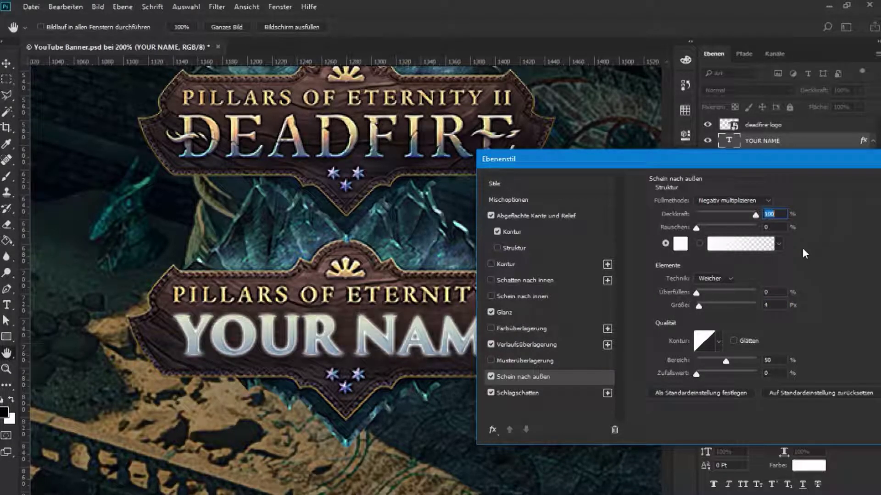
left_click_drag(699, 306, 697, 308)
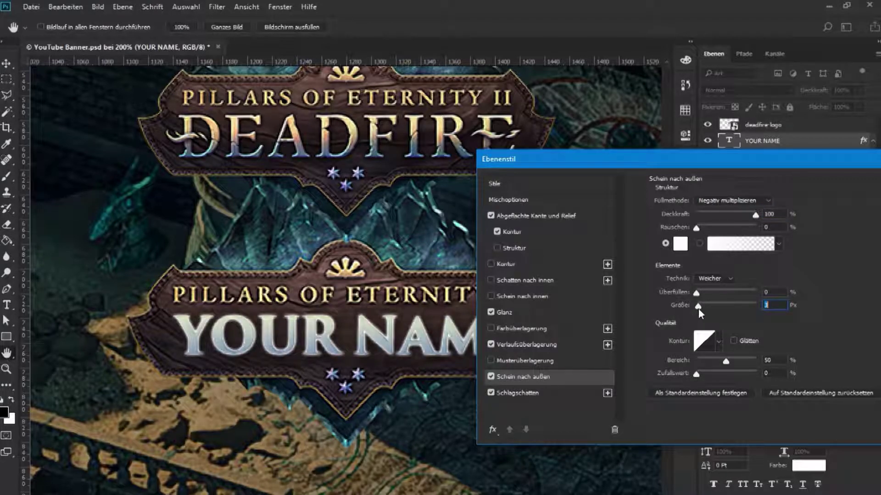
mouse_move(753, 215)
left_mouse_down()
mouse_move(713, 215)
mouse_move(723, 216)
left_mouse_up()
left_click(681, 243)
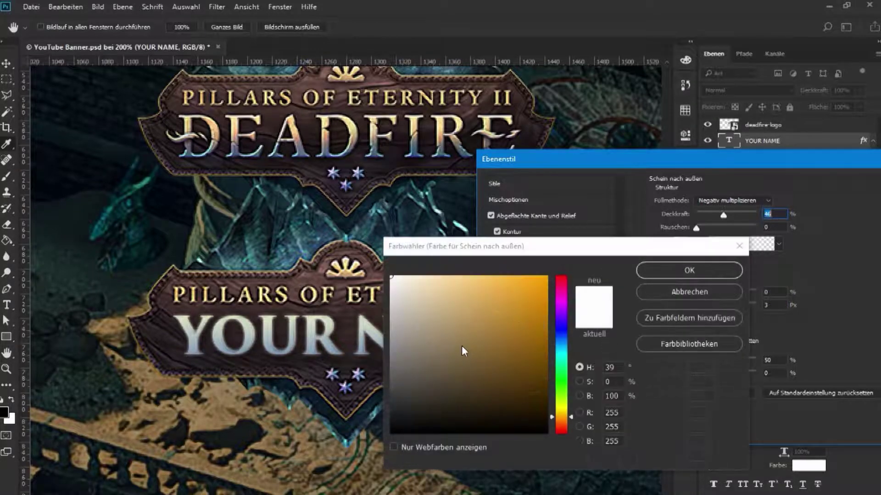
left_click_drag(255, 466, 274, 434)
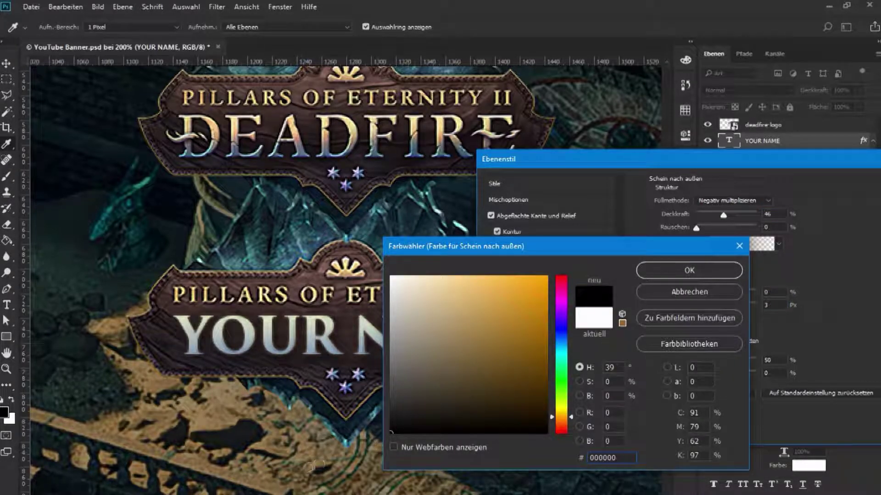
left_click(675, 268)
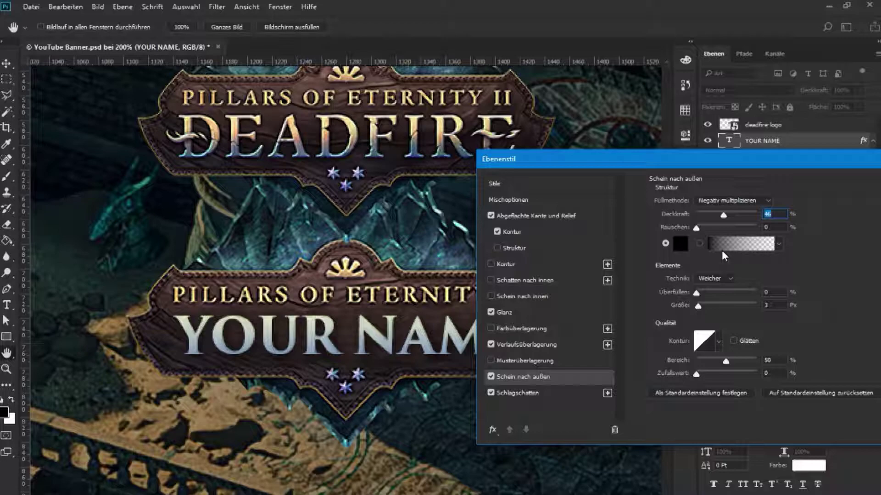
- Enable the gradient overlay and give it a pale yellow end stop and dark blue start stop
left_click(539, 346)
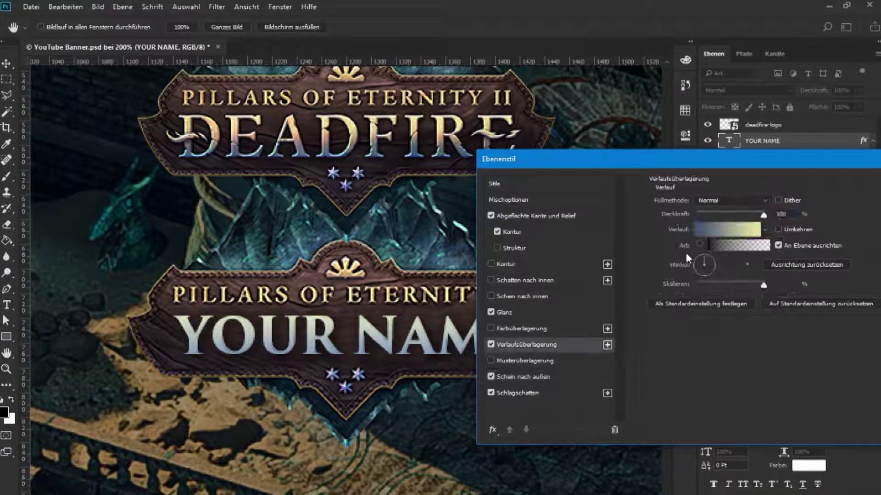
left_click(717, 225)
left_click(820, 395)
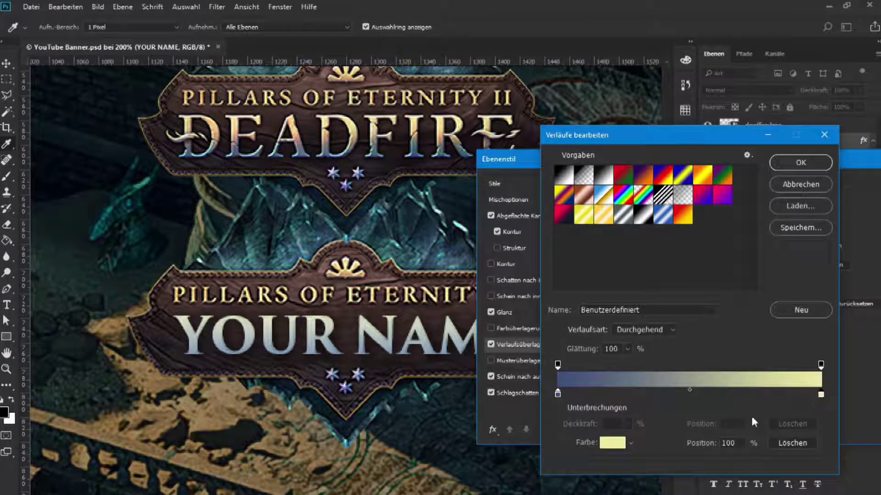
left_click(612, 450)
left_click(483, 286)
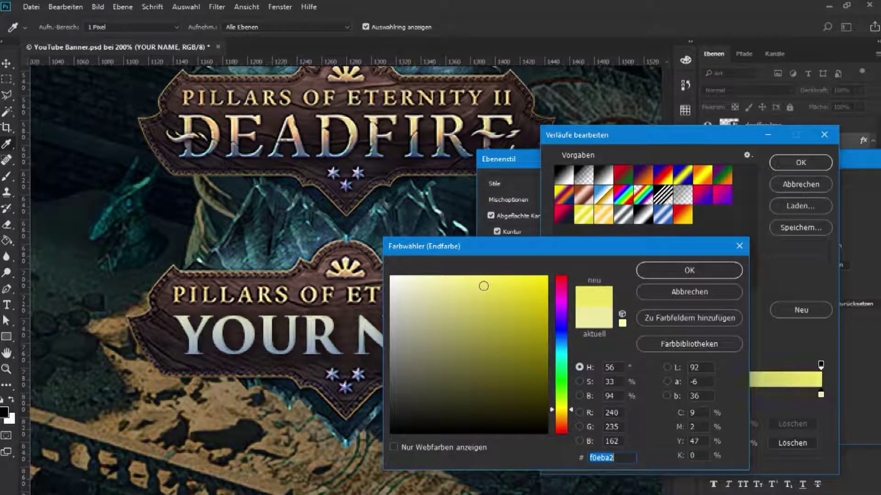
left_click(663, 274)
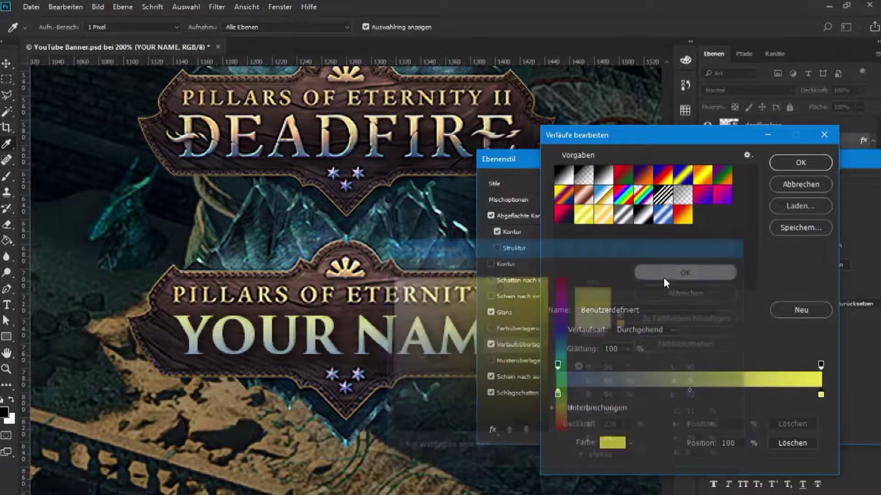
left_click(557, 393)
left_click(611, 443)
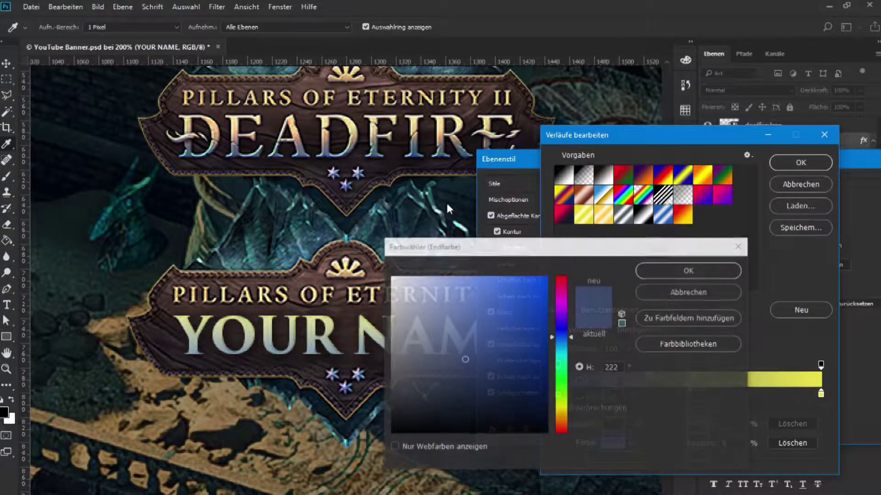
mouse_move(468, 343)
left_mouse_down()
mouse_move(509, 377)
mouse_move(540, 354)
left_mouse_up()
left_click(660, 272)
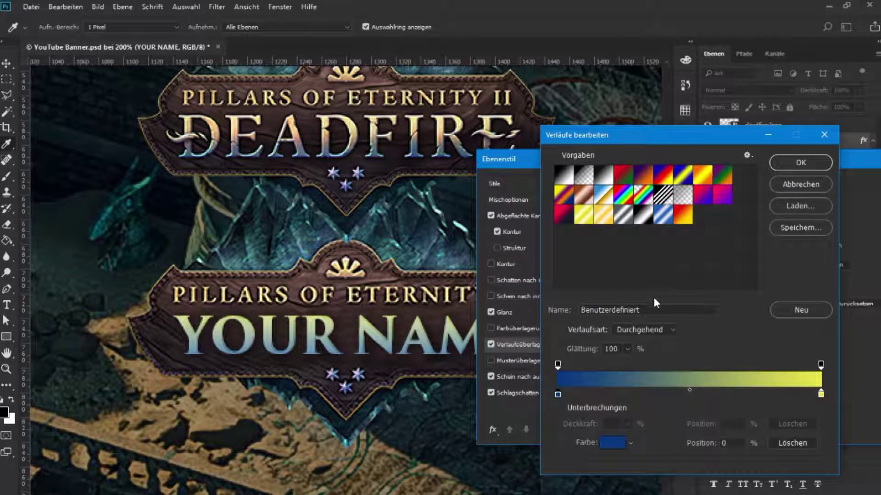
- Change the gradient's end stop to a saturated orange, ffa800
left_click(821, 394)
left_click(615, 443)
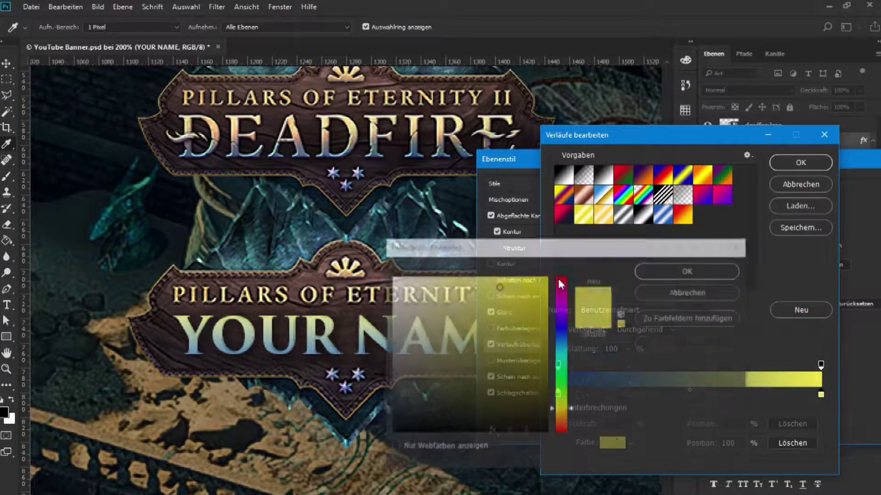
left_click_drag(557, 408, 560, 417)
left_click(547, 276)
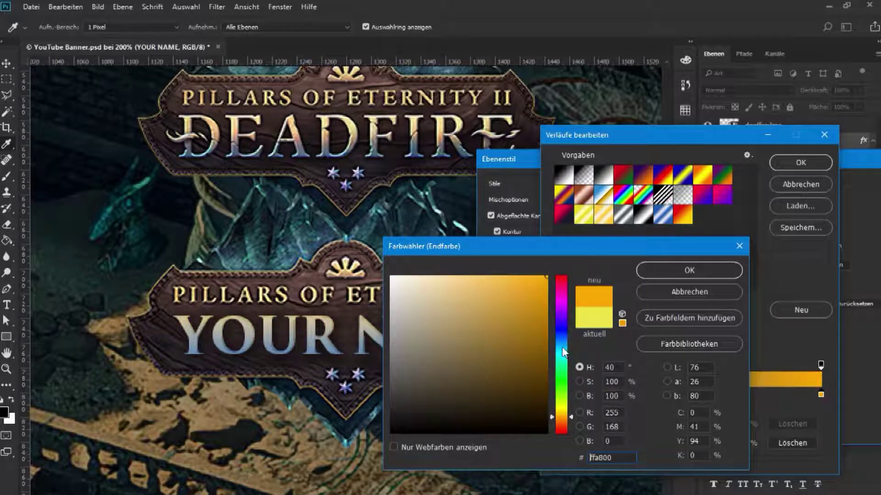
left_click(679, 271)
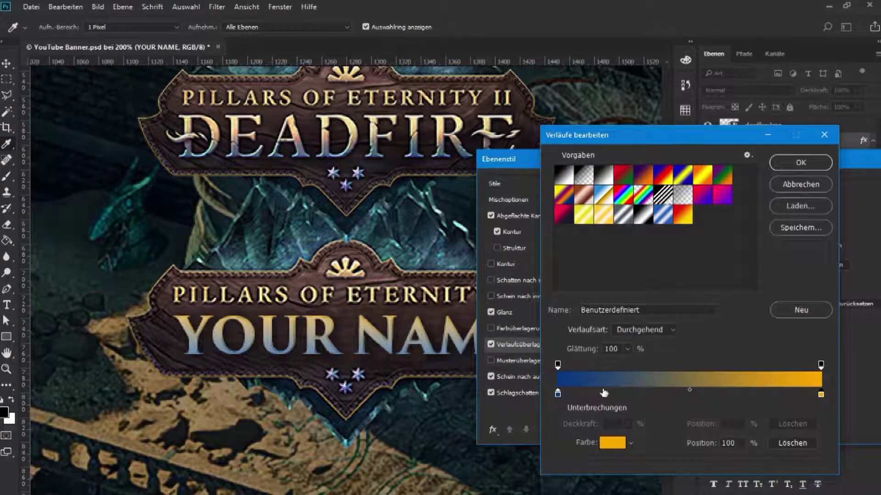
- Set the start stop to dark navy 032659, then accept the gradient and apply the layer style
left_click(558, 395)
left_click(613, 443)
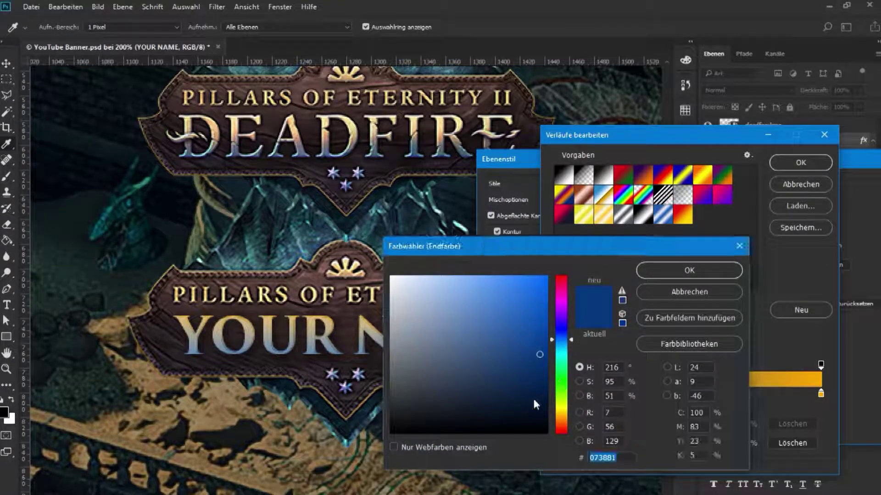
left_click(540, 387)
left_click(540, 388)
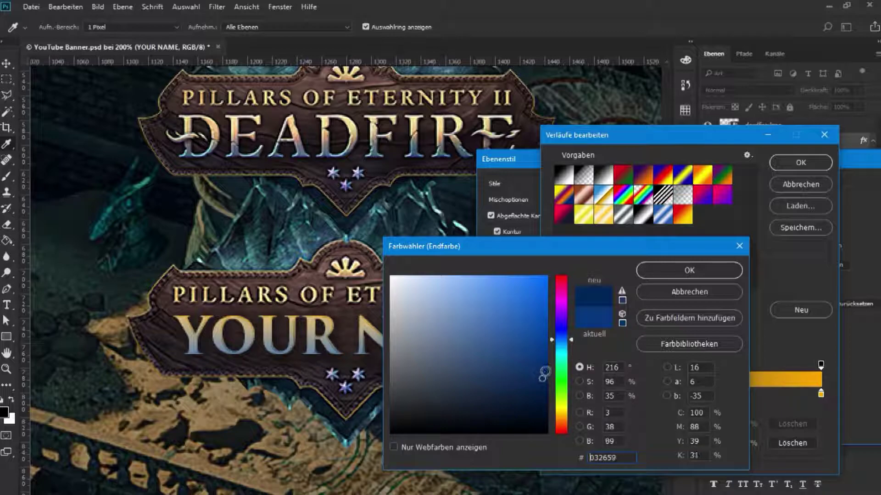
left_click_drag(541, 388, 542, 379)
left_click(659, 274)
left_click(777, 164)
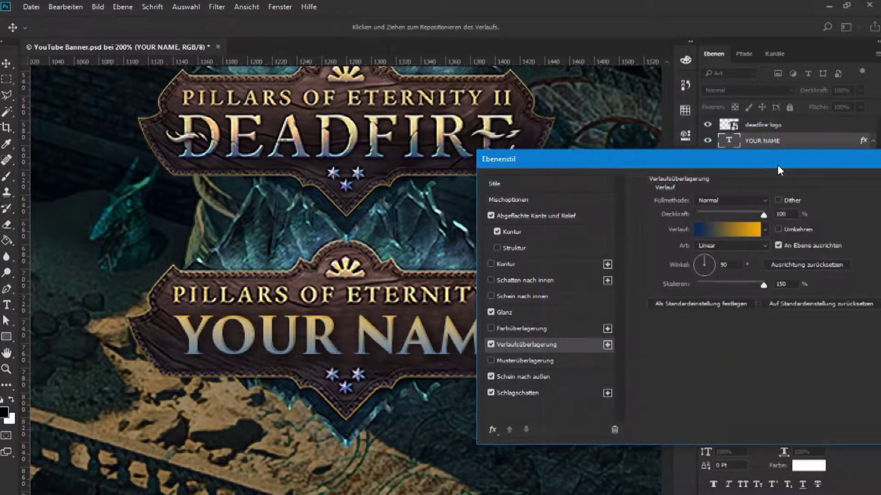
left_click_drag(821, 161, 601, 195)
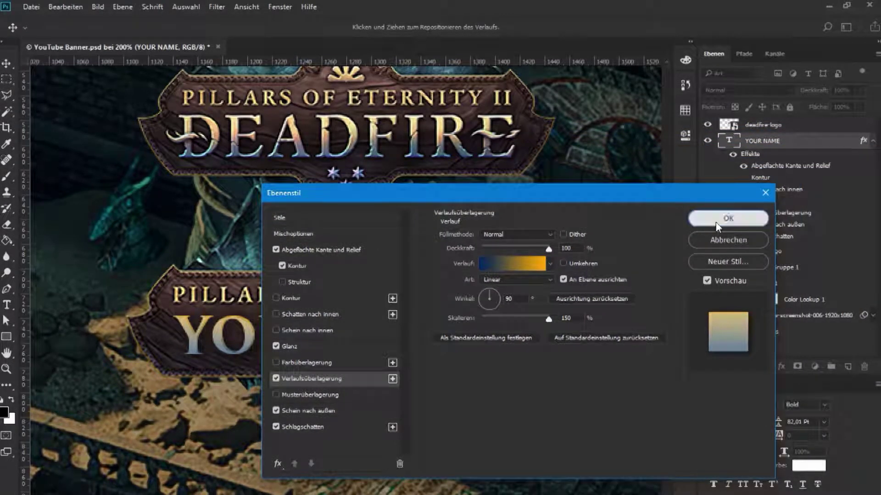
left_click(728, 219)
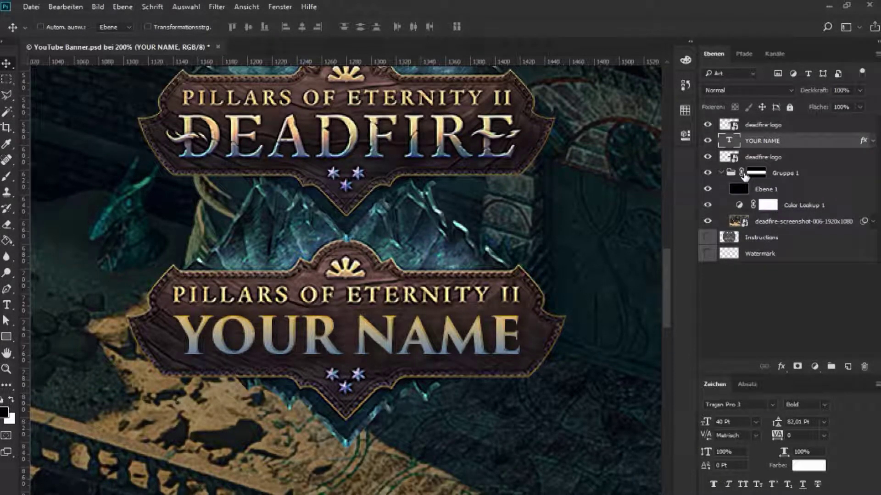
- Reopen the YOUR NAME layer style and change the satin colour to white, ffffff
key("super")
key("super")
double_click(837, 141)
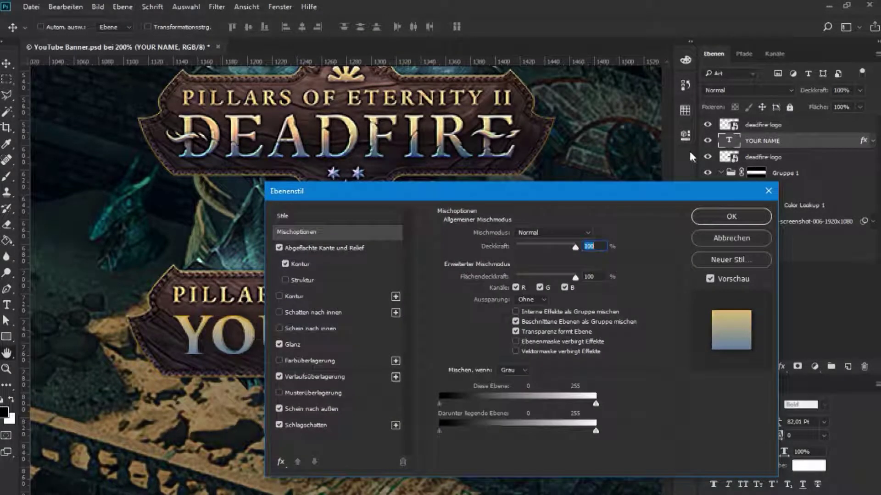
left_click(464, 330)
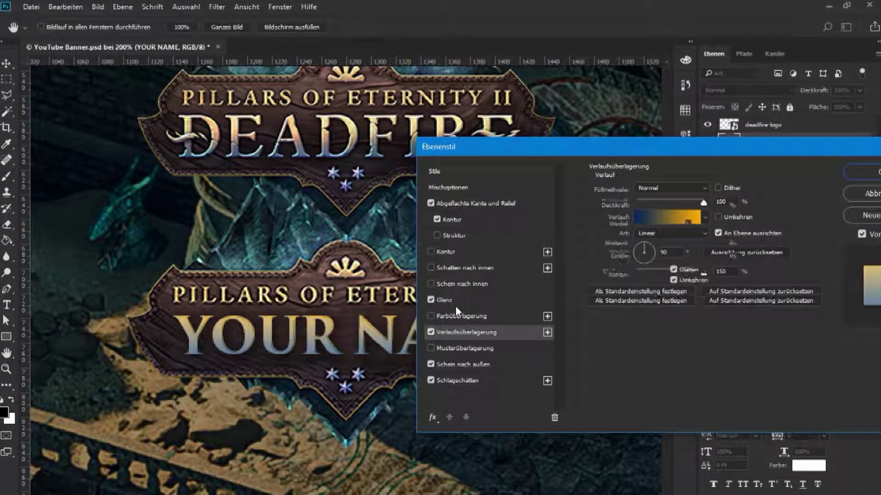
left_click(455, 303)
left_click(725, 190)
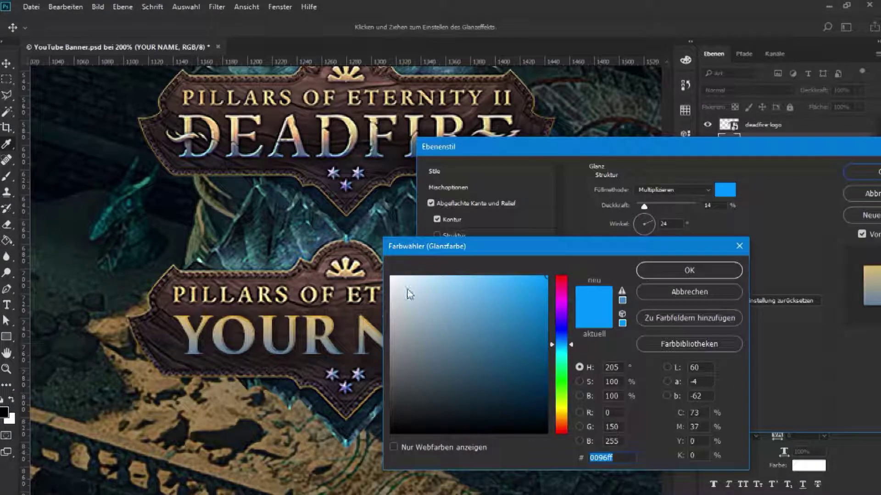
type("ffffff")
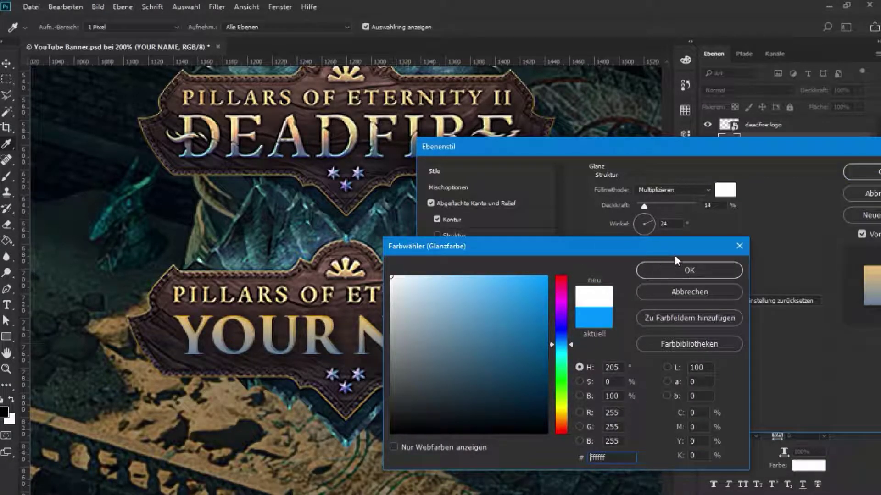
left_click(686, 270)
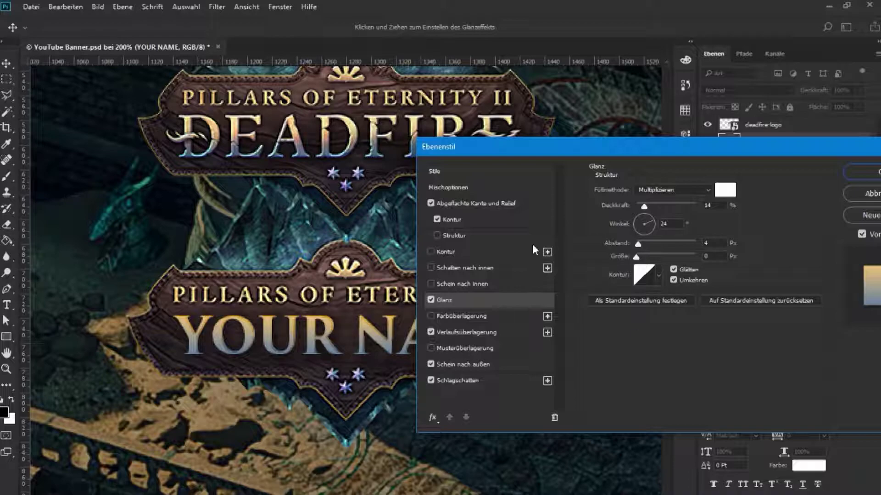
- Change the bevel highlight colour to white, ffffff
left_click(475, 206)
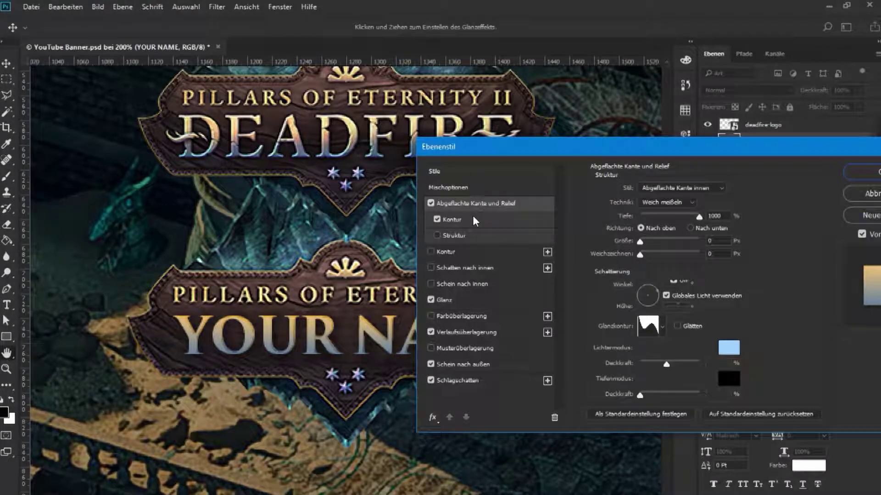
left_click(728, 352)
type("ffffff")
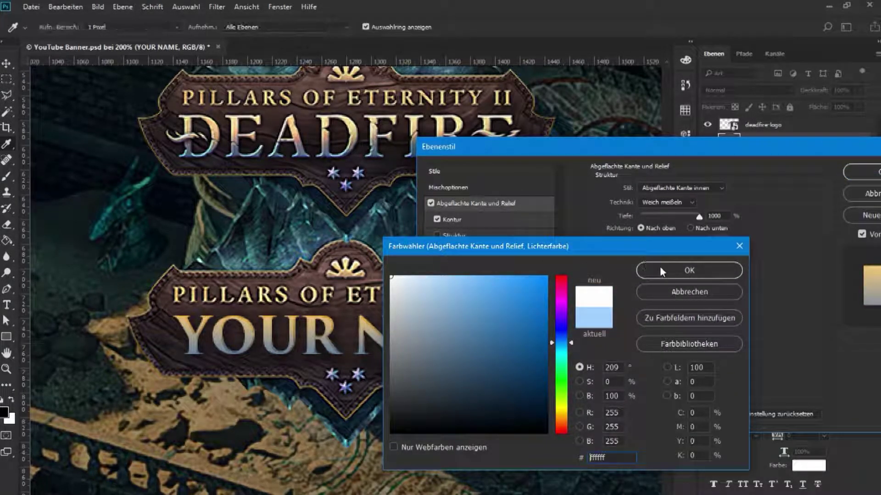
left_click(673, 269)
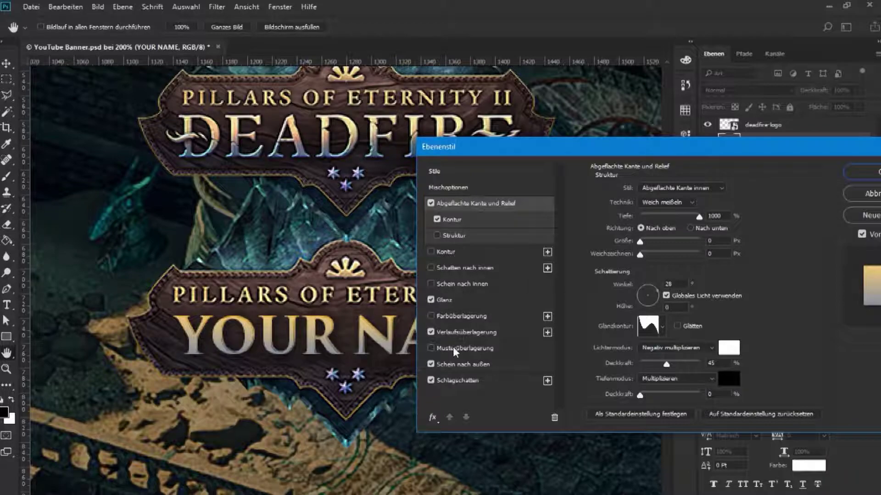
- Close the gradient editor and the Layer Style dialog without applying the gradient overlay
left_click(458, 361)
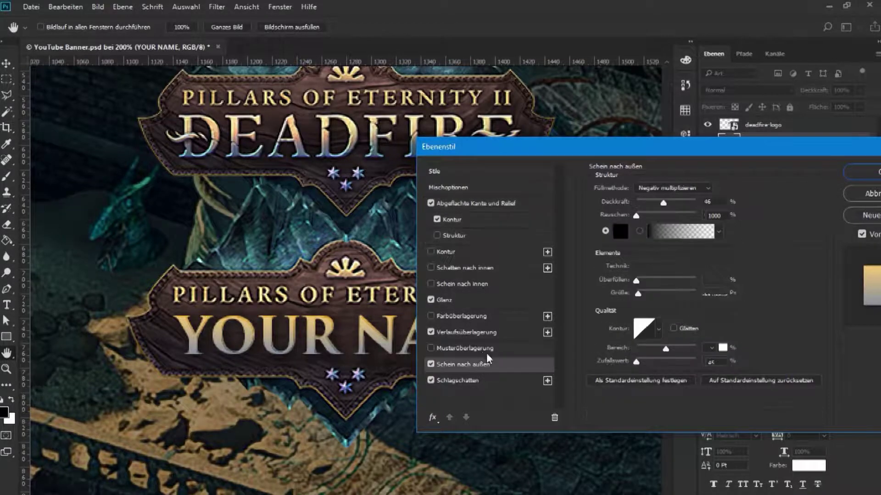
left_click(464, 331)
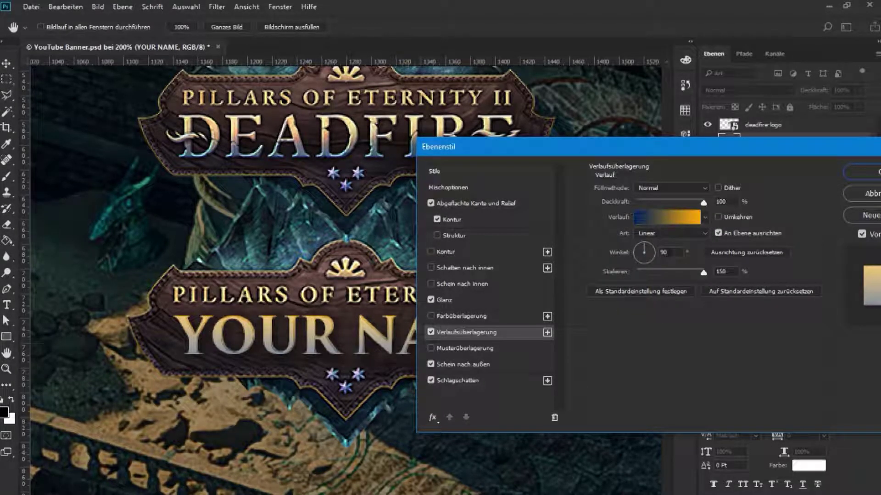
left_click(661, 224)
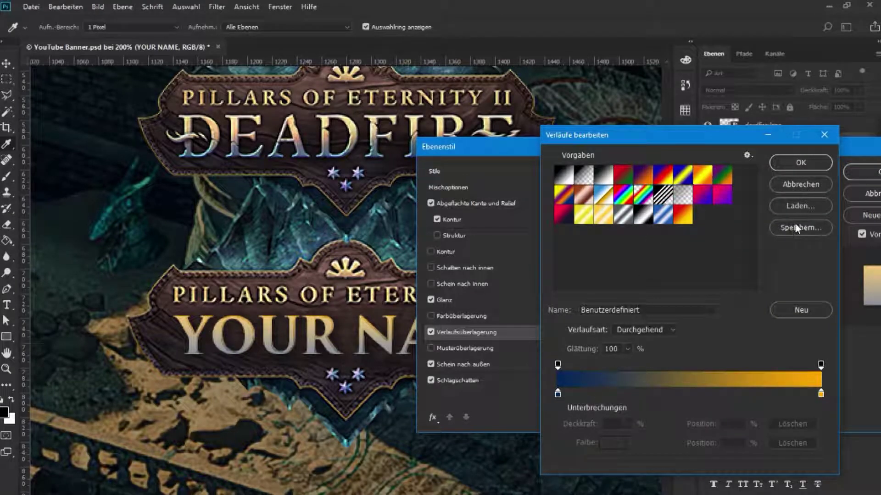
left_click(798, 186)
left_click(847, 196)
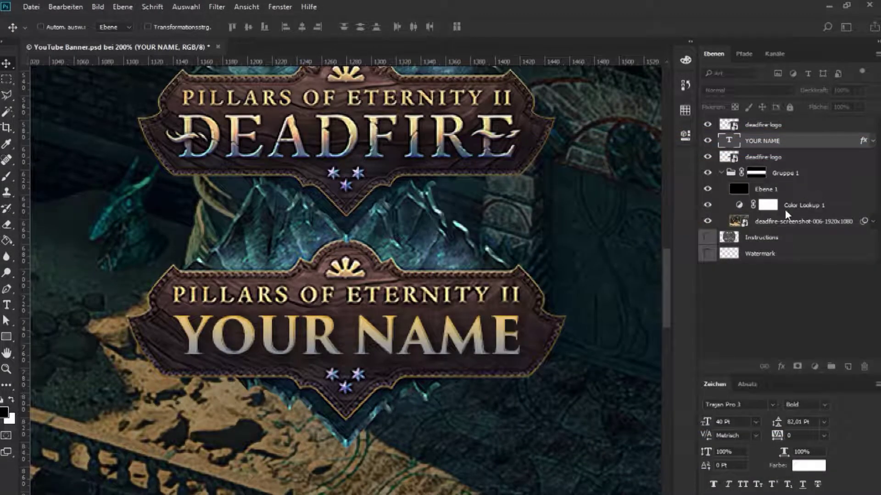
- Delete the original DEADFIRE logo layer
left_click(789, 141)
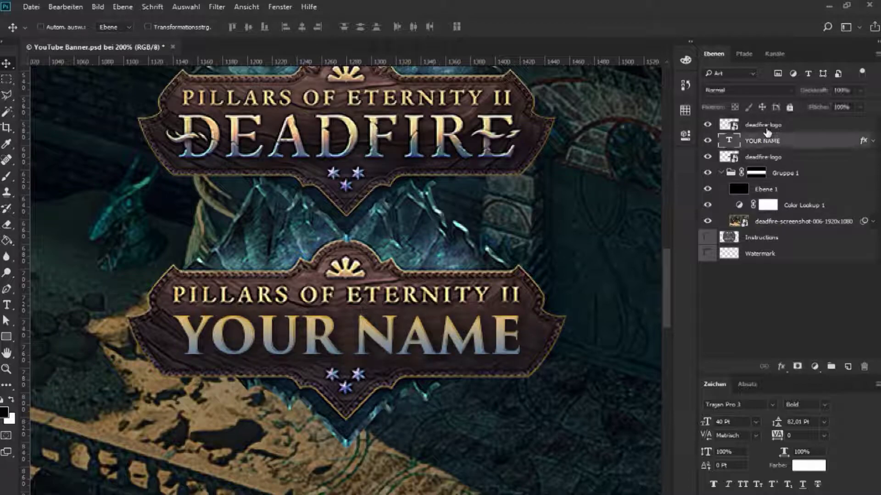
left_click(780, 125)
key("Delete")
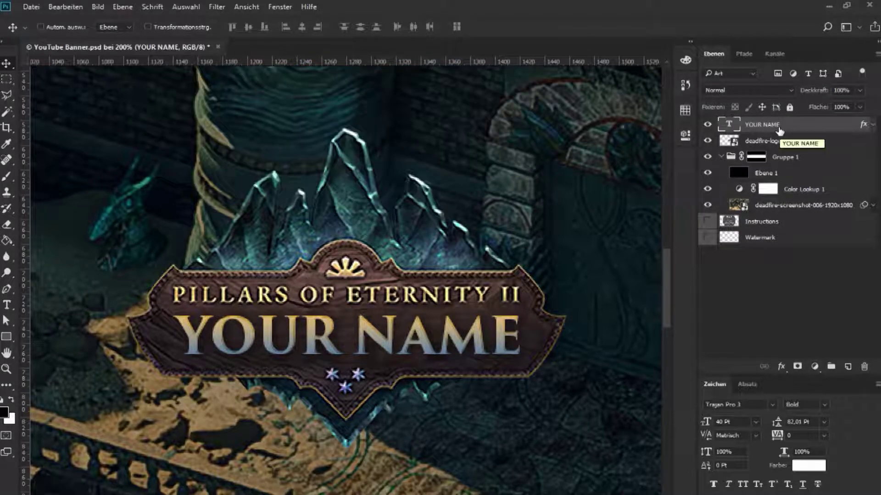
key("ctrl+0")
key("ctrl+plus")
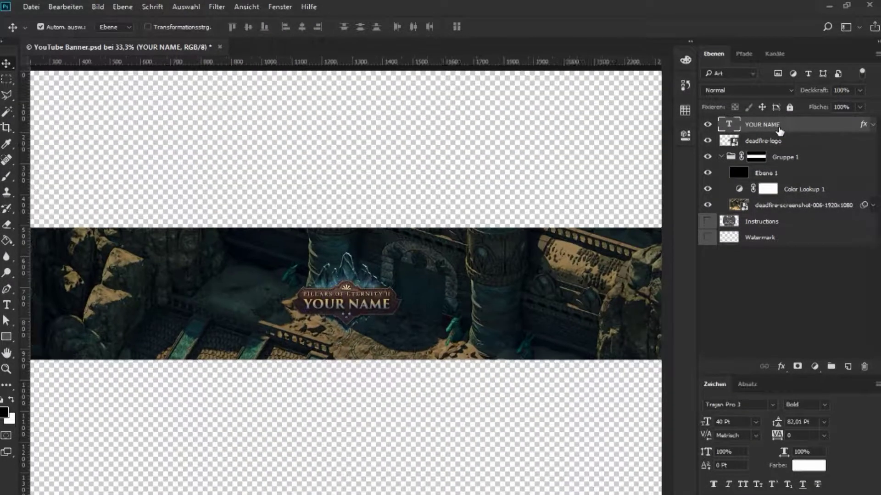
- Group YOUR NAME and its logo as Gruppe 2 and align the group with the guides
left_click(795, 146, "shift")
key("ctrl+g")
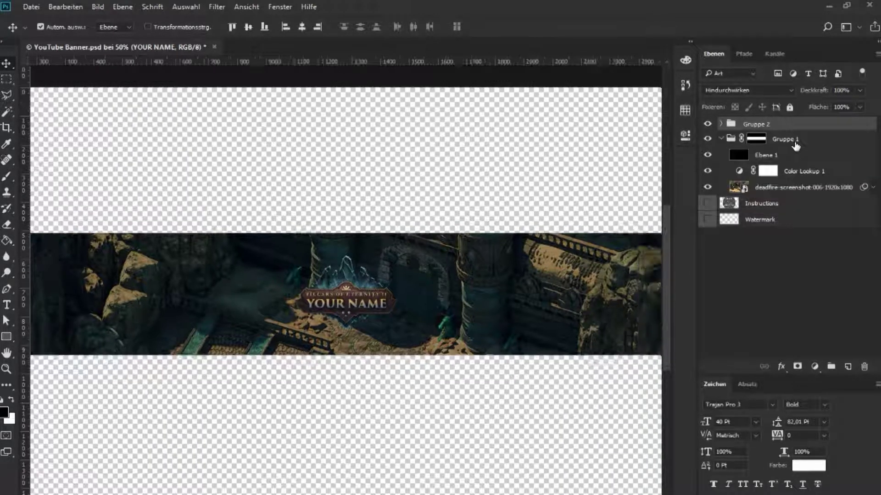
key("ctrl+minus")
key("ctrl+semicolon")
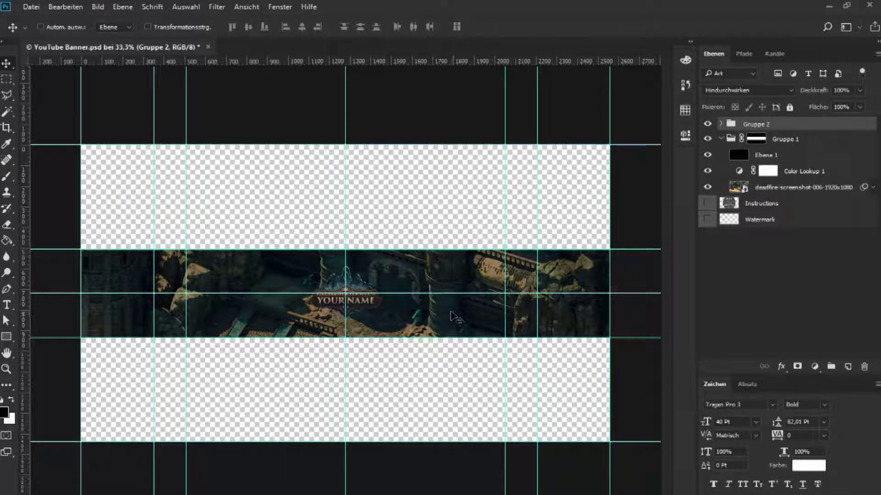
left_click_drag(452, 315, 452, 316)
key("ctrl+semicolon")
key("ctrl+plus")
key("ctrl+plus")
key("ctrl+plus")
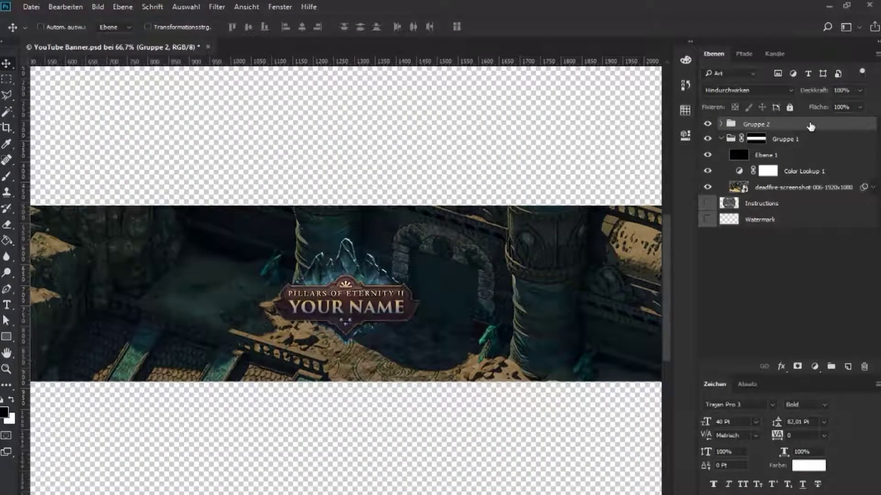
- Enable a Drop Shadow on Gruppe 2 with 5% spread and 111 px size
double_click(811, 125)
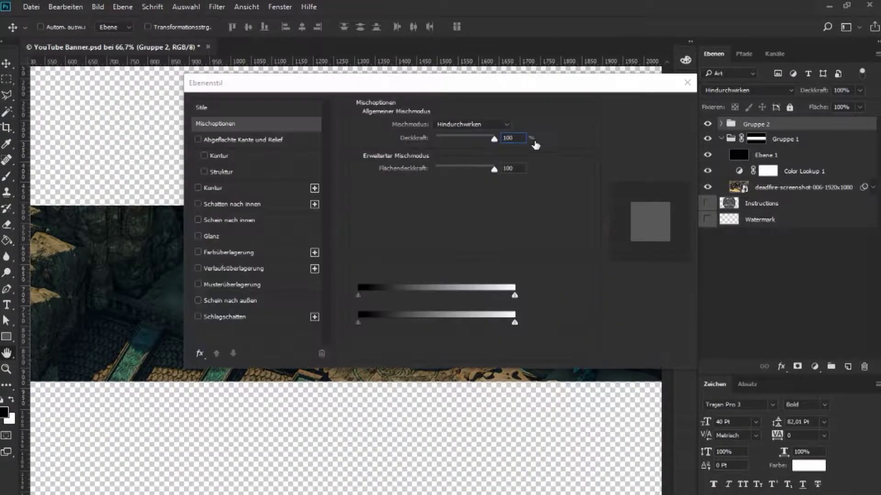
left_click_drag(676, 105, 854, 100)
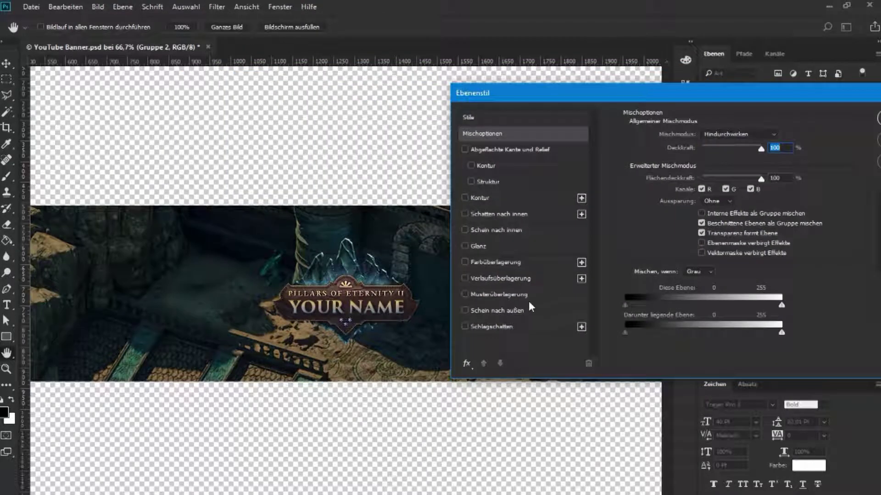
left_click(482, 326)
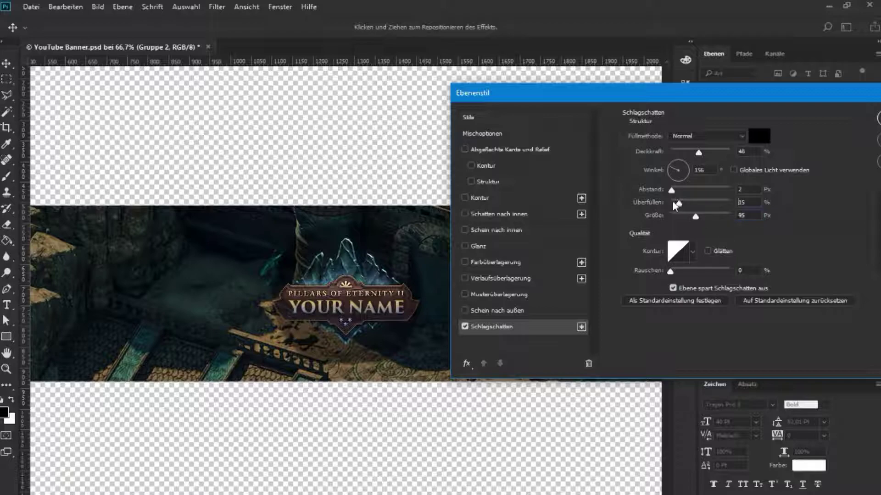
left_click_drag(676, 205, 669, 203)
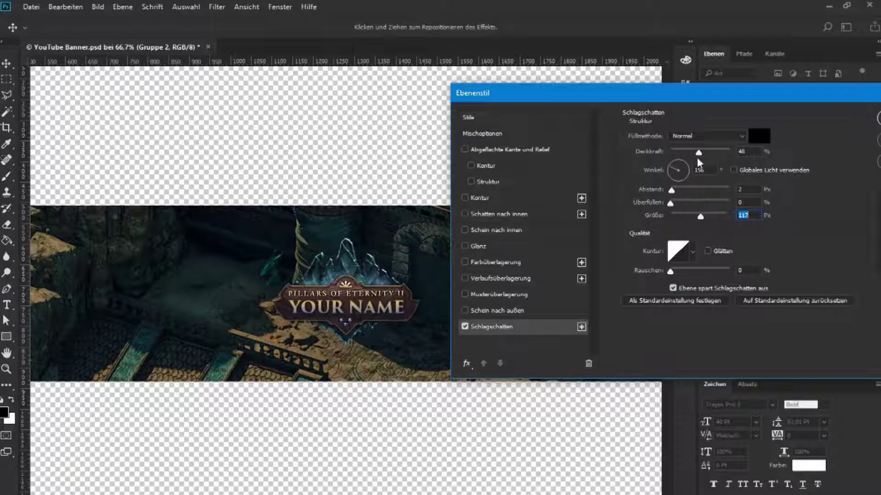
left_click_drag(697, 158, 795, 155)
left_click_drag(700, 216, 663, 206)
left_click(679, 202)
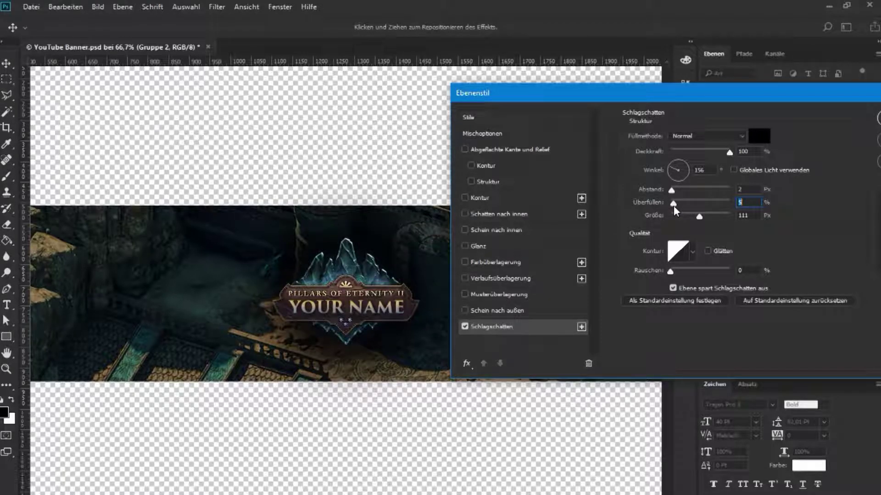
- Set the shadow distance to 0 px and opacity to 52%, then apply it
left_click_drag(674, 192, 623, 189)
left_click_drag(729, 151, 706, 152)
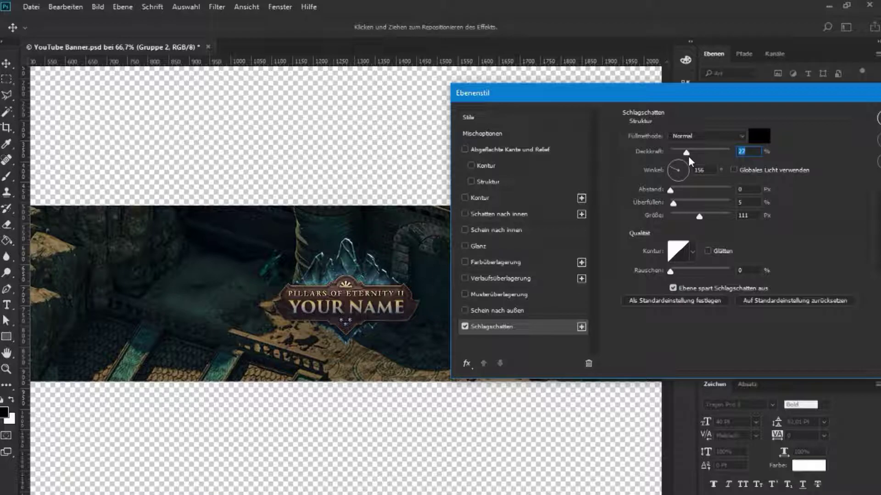
left_click_drag(688, 156, 695, 153)
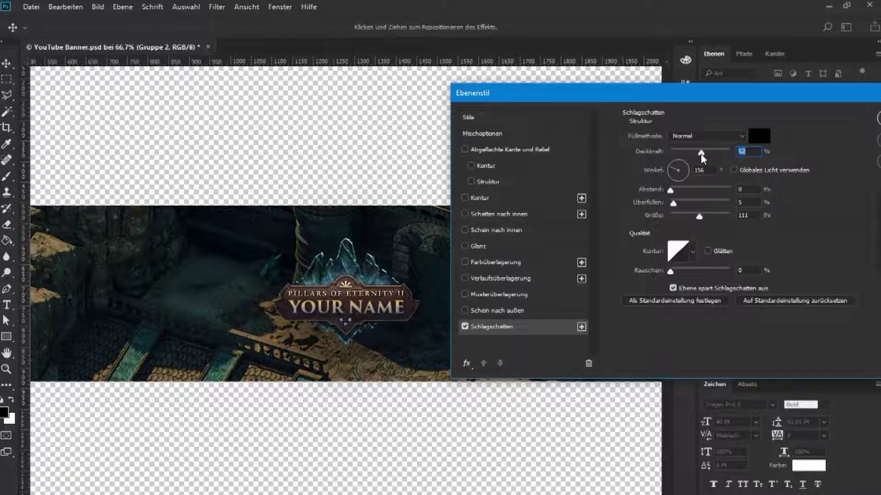
left_click_drag(674, 93, 498, 95)
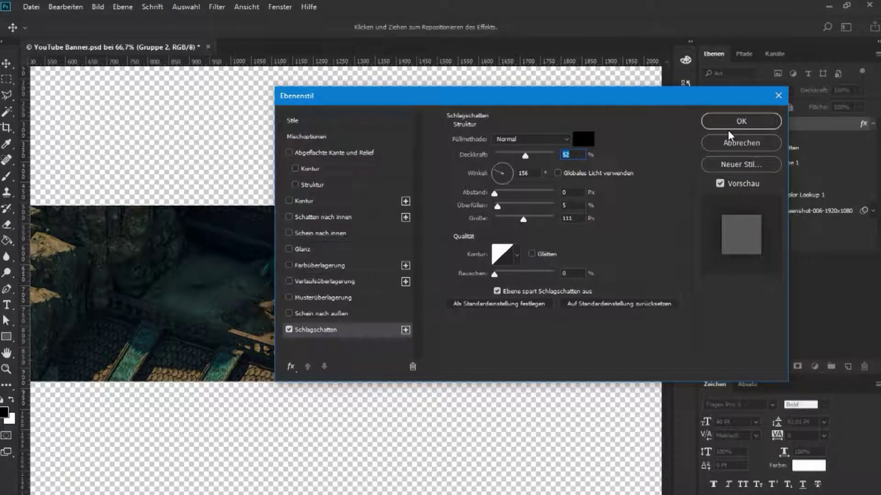
left_click(730, 125)
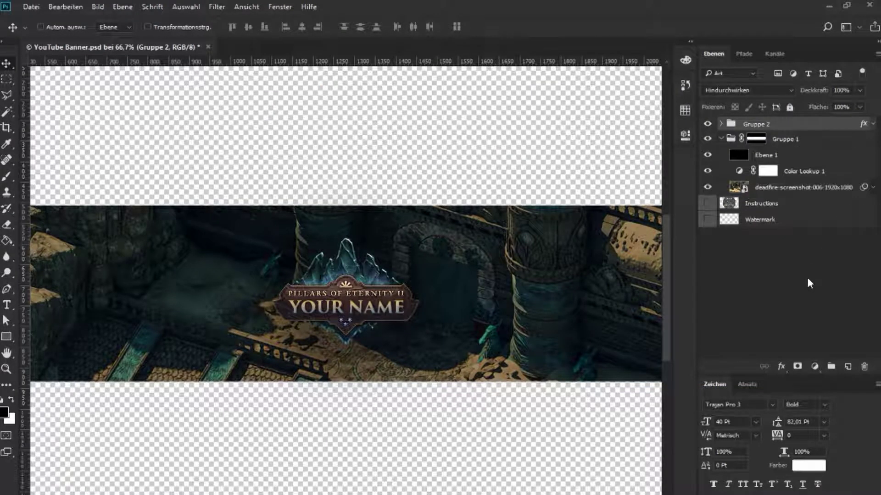
left_click(806, 281)
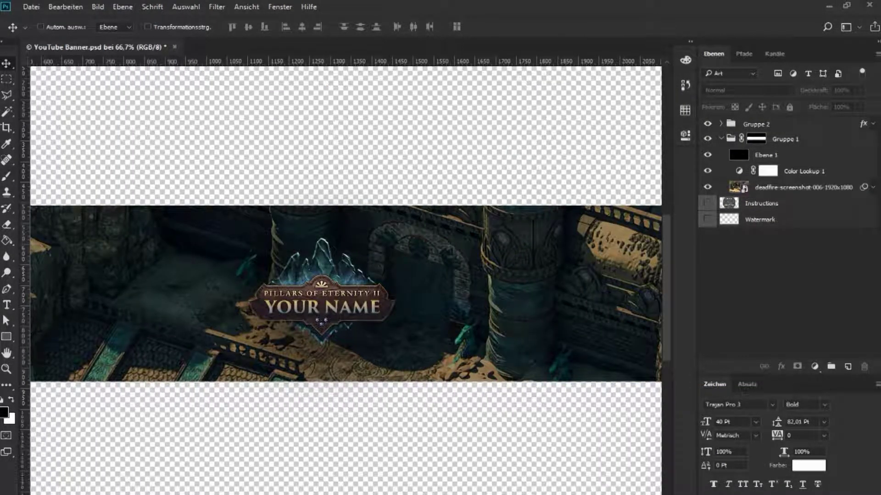
- Place the smoke image below Color Lookup 1 in Screen mode, toward the banner's right
left_click_drag(737, 135, 403, 341)
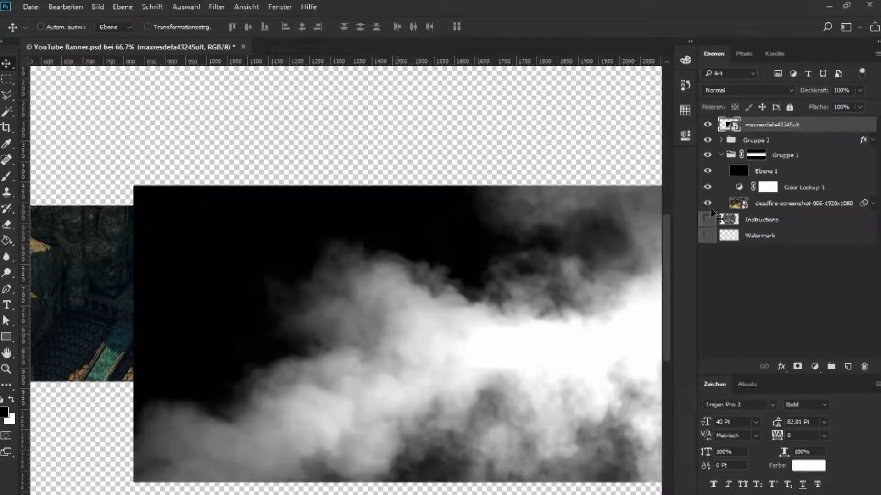
left_click_drag(775, 126, 768, 193)
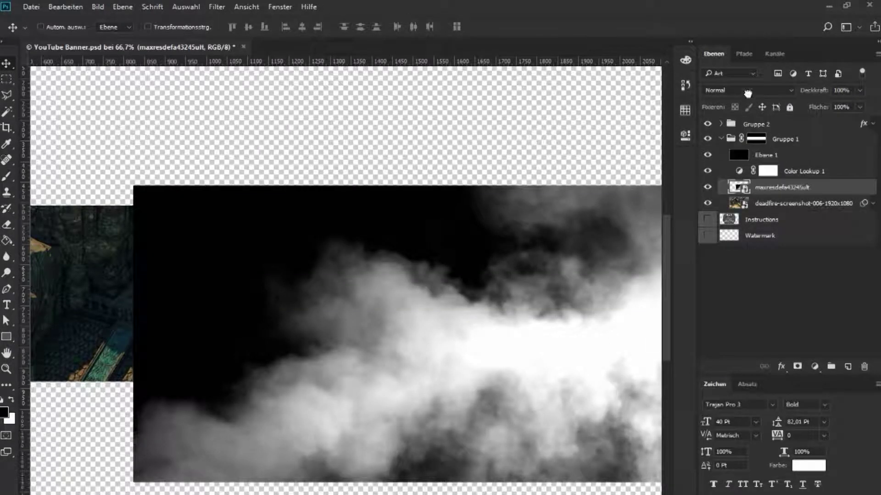
left_click(746, 90)
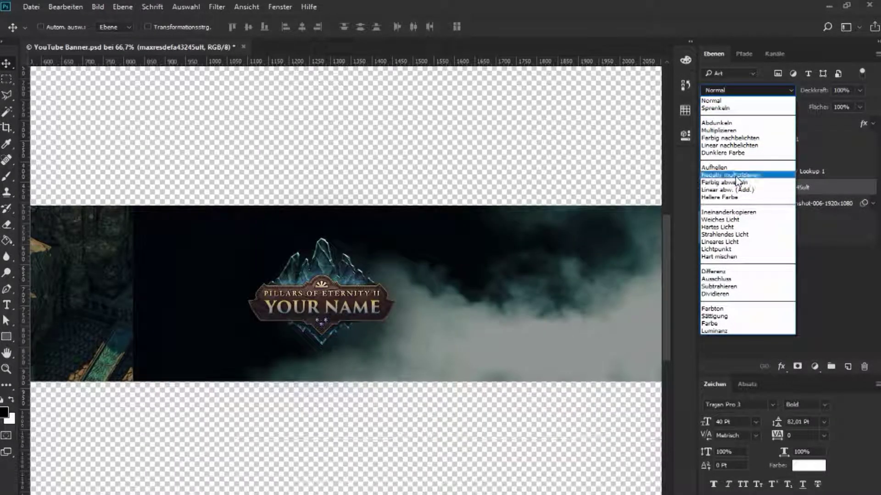
left_click(735, 174)
left_click_drag(548, 298, 555, 309)
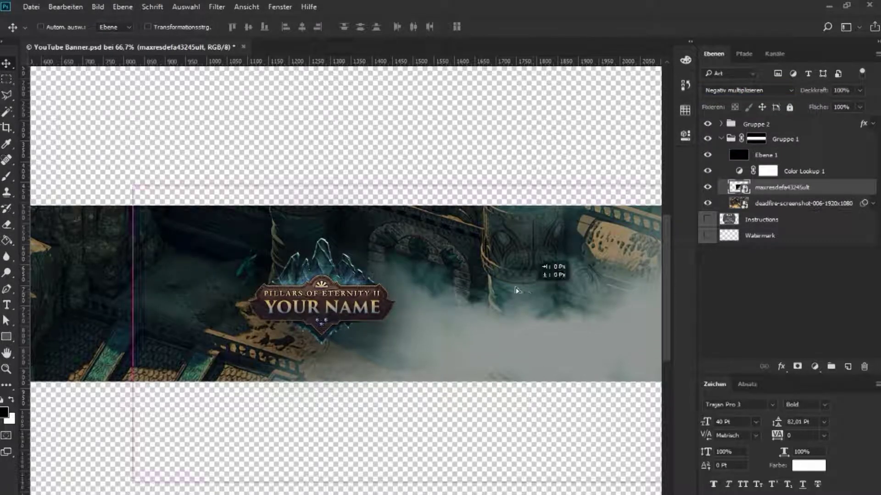
left_click_drag(568, 306, 618, 288)
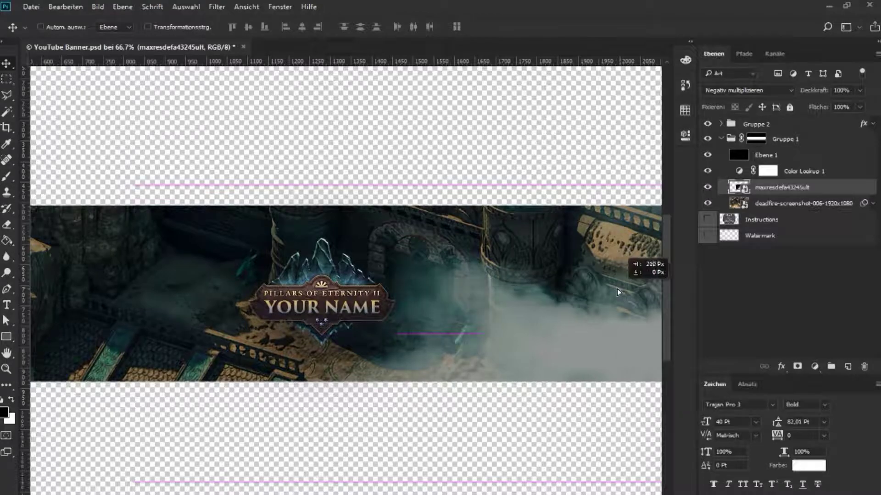
- Duplicate the smoke layer, flip it horizontally and vertically, and move it left
key("ctrl+j")
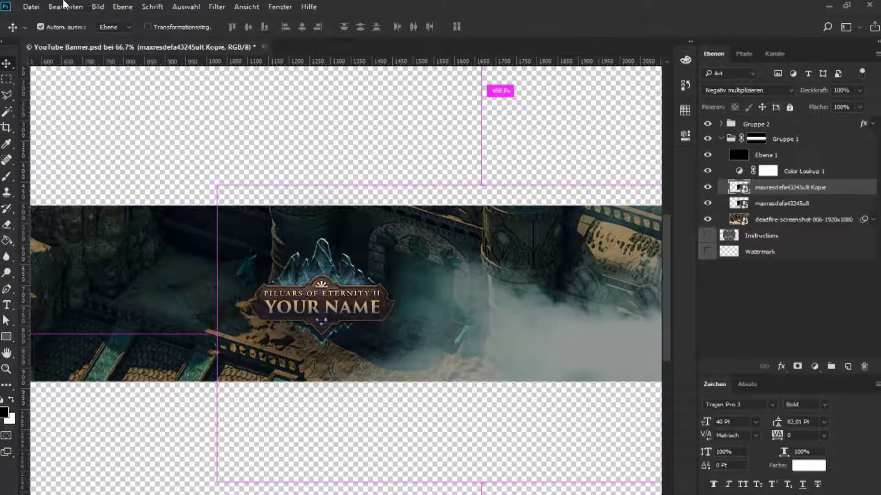
left_click(65, 5)
left_click(298, 405)
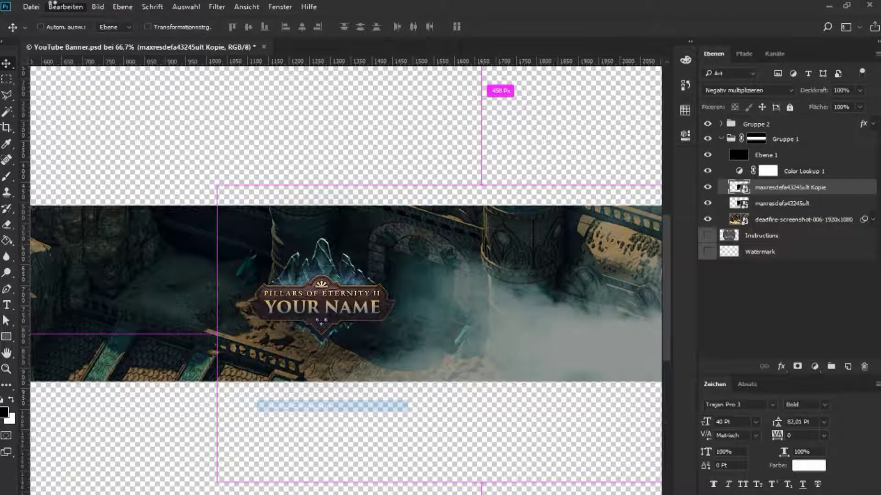
left_click(52, 4)
mouse_move(81, 272)
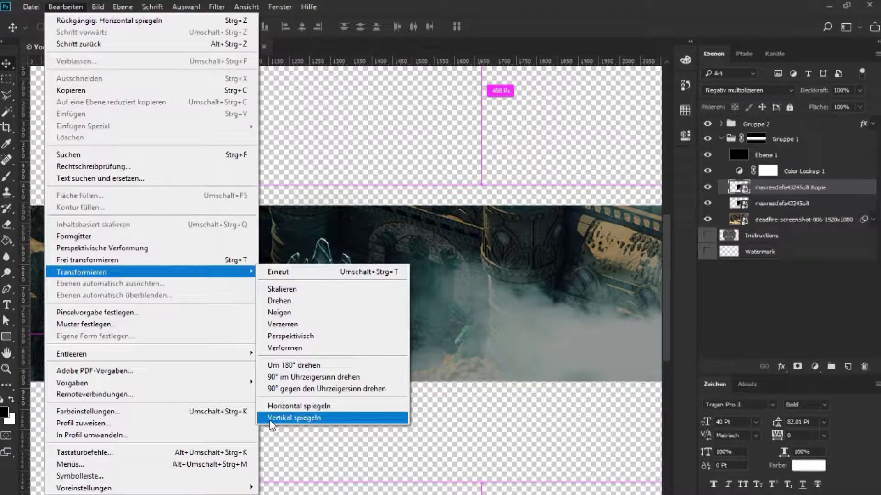
left_click(271, 418)
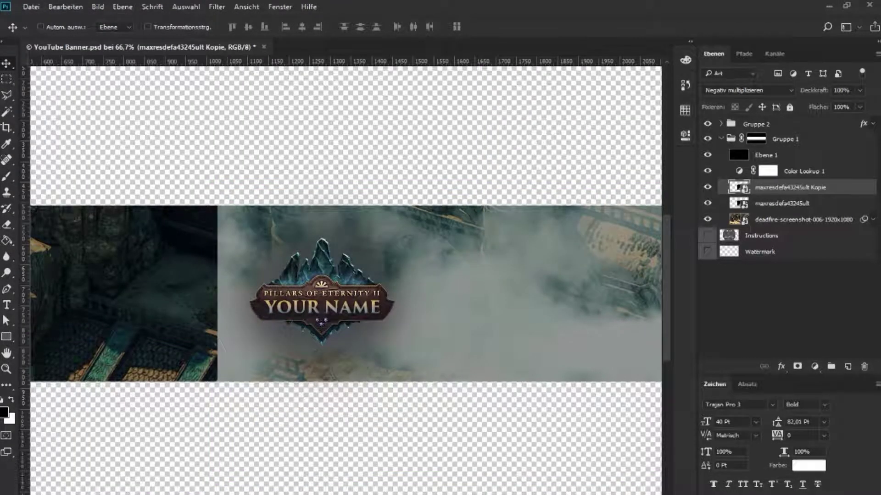
scroll(399, 486, "left", 10)
left_click_drag(390, 329, 199, 275)
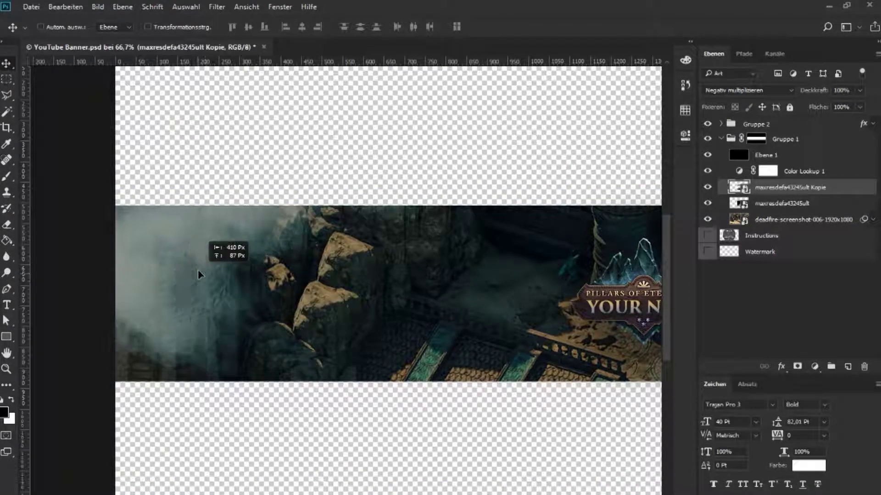
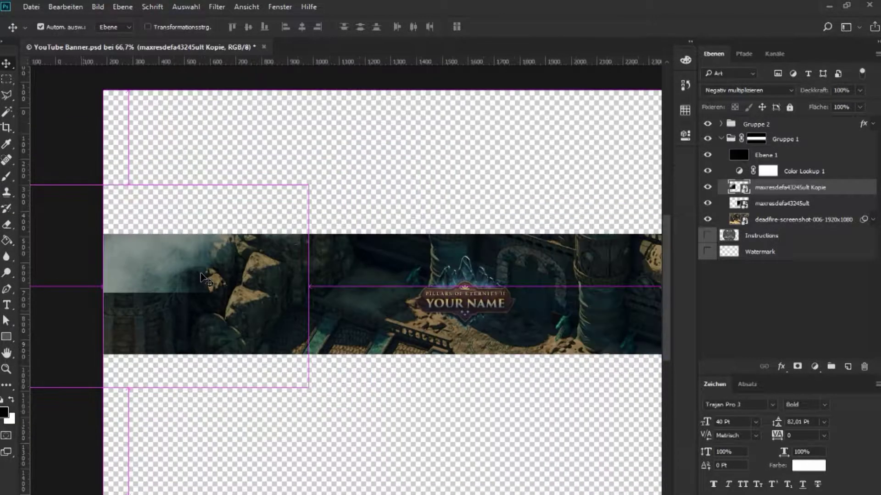
- Reposition the fog image on the banner and lower its opacity to 75%
key("ctrl+minus")
key("ctrl+minus")
left_click(711, 301)
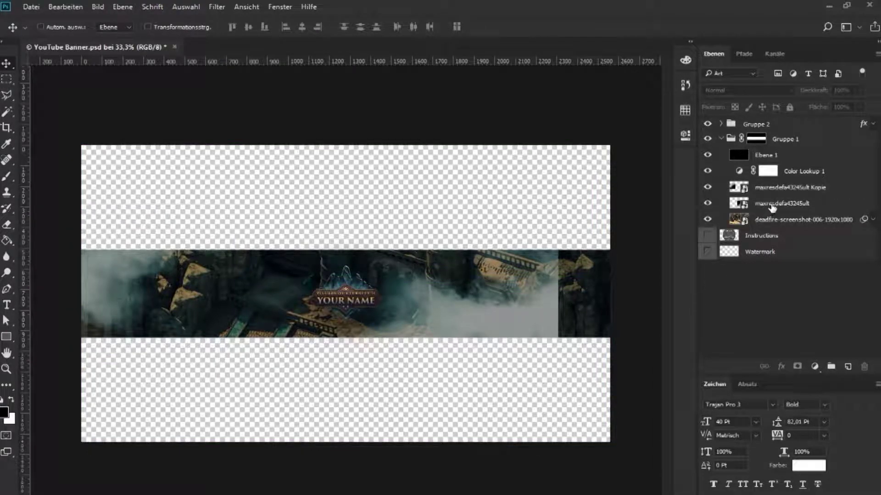
left_click_drag(562, 300, 619, 311)
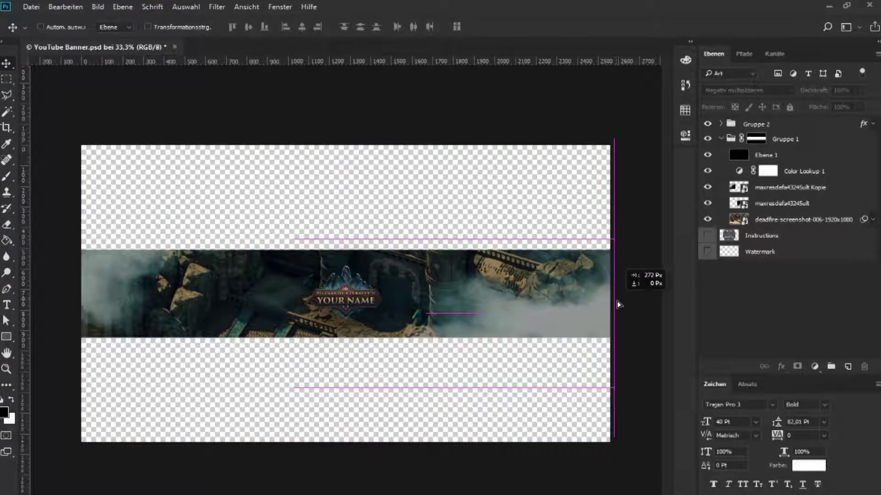
left_click_drag(619, 311, 624, 304)
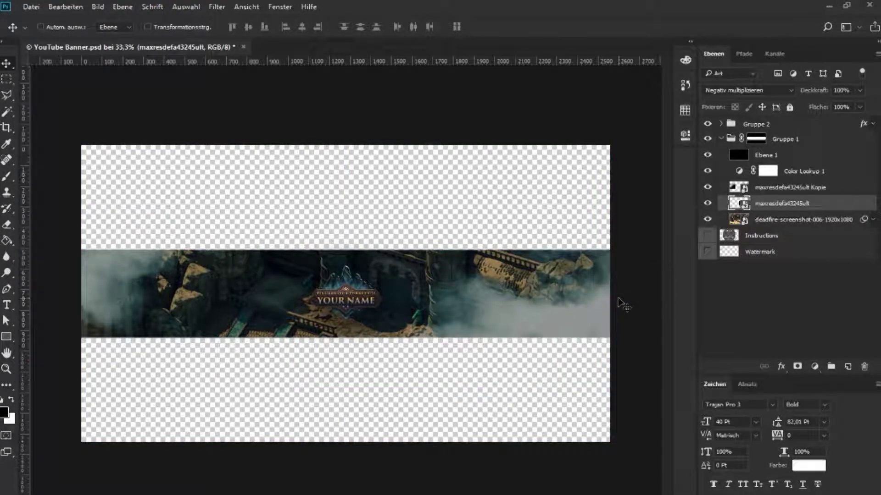
key("7")
key("5")
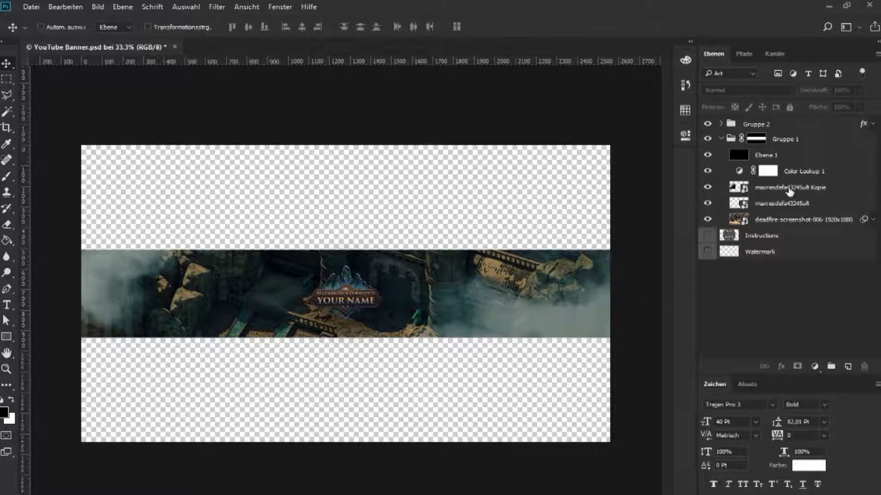
- Paste a smoke image under Color Lookup 1, blend it with Negativ multiplizieren, and position it
left_click(789, 189)
left_click(793, 272)
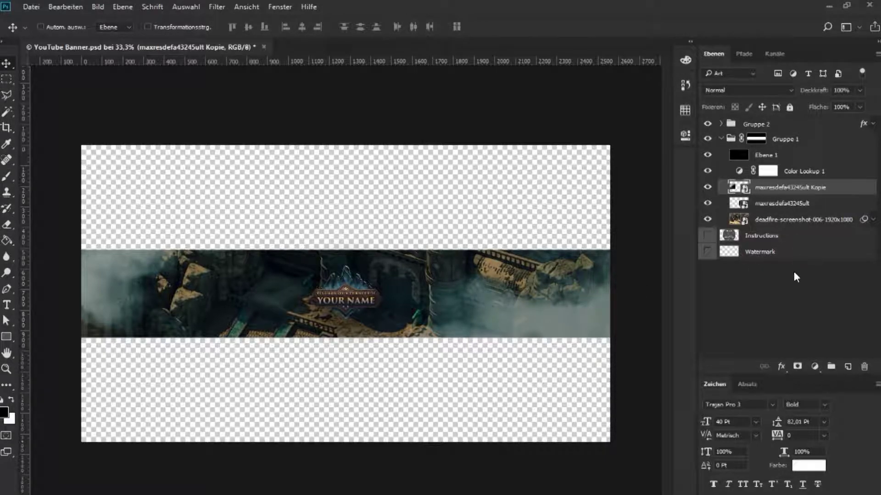
key("ctrl+v")
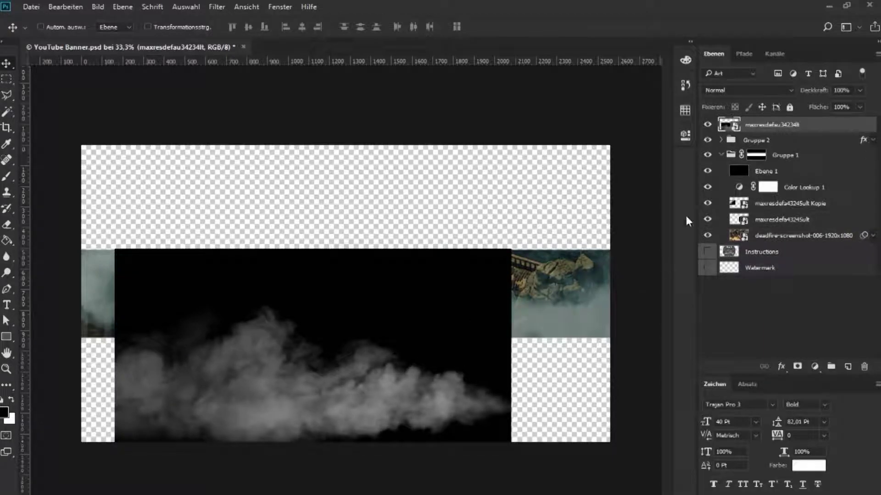
left_click_drag(761, 132, 775, 197)
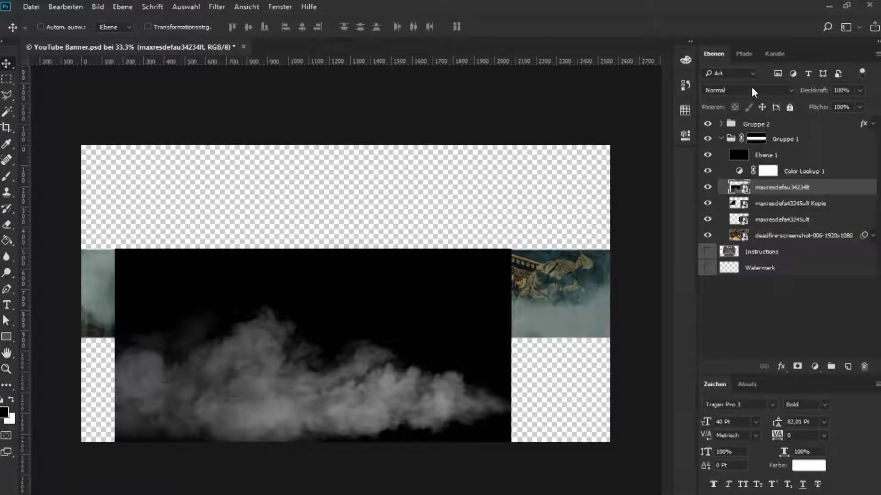
left_click(750, 90)
left_click(730, 175)
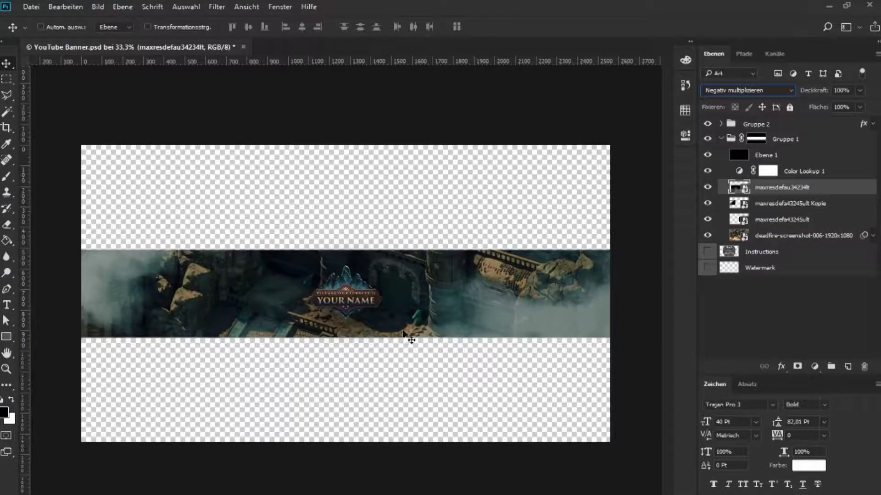
left_click_drag(372, 320, 373, 300)
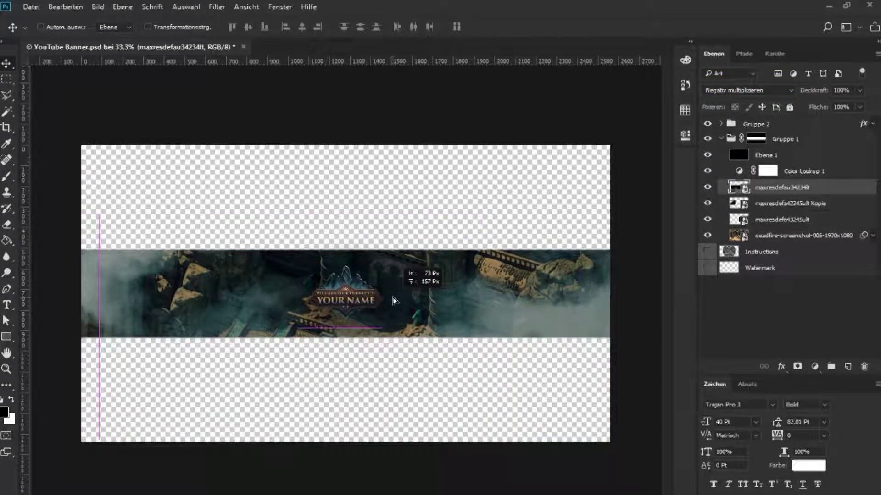
left_click_drag(373, 300, 377, 347)
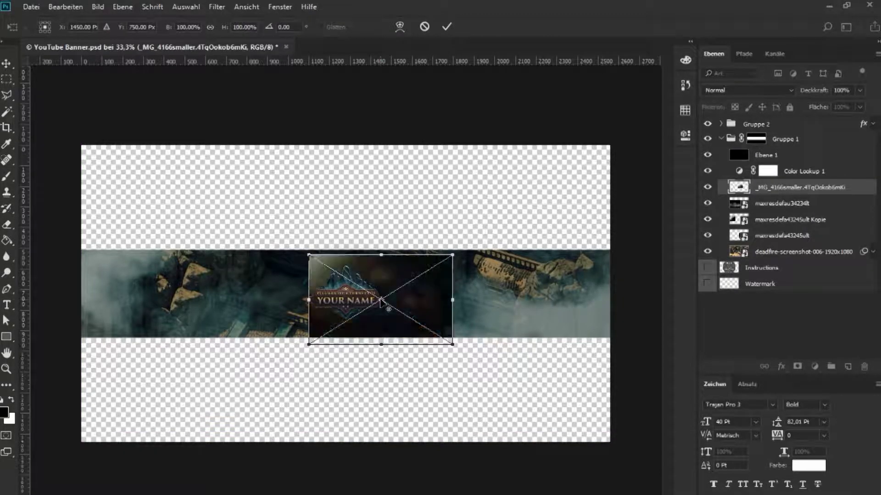
- Try a scaled centre photo in Negativ multiplizieren, then delete it and select the deadfire layer
key("Return")
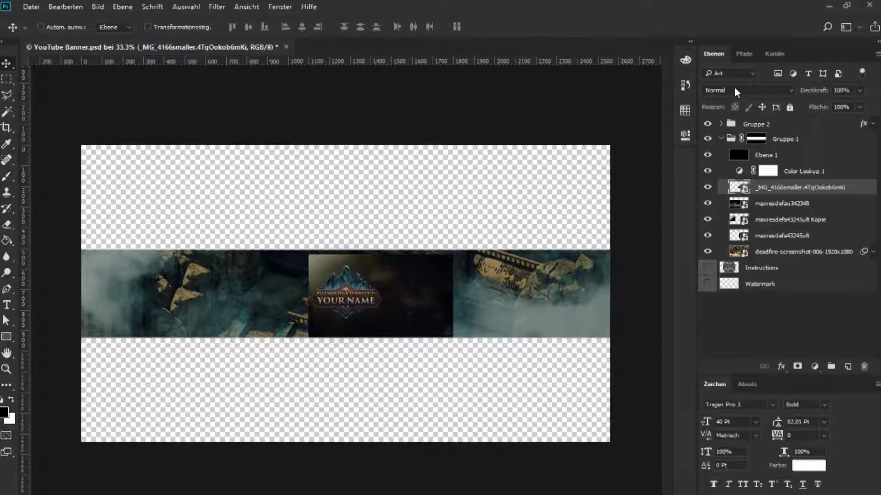
left_click(734, 91)
left_click(735, 178)
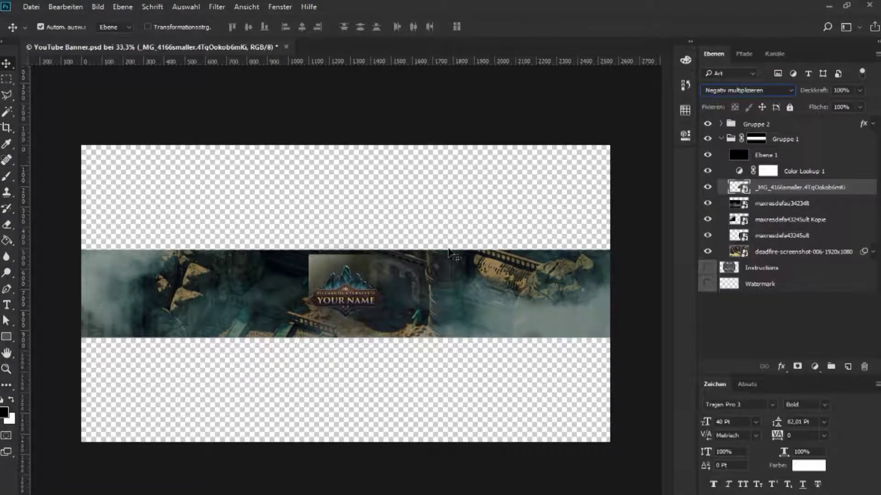
key("ctrl+t")
left_click_drag(518, 215, 531, 206)
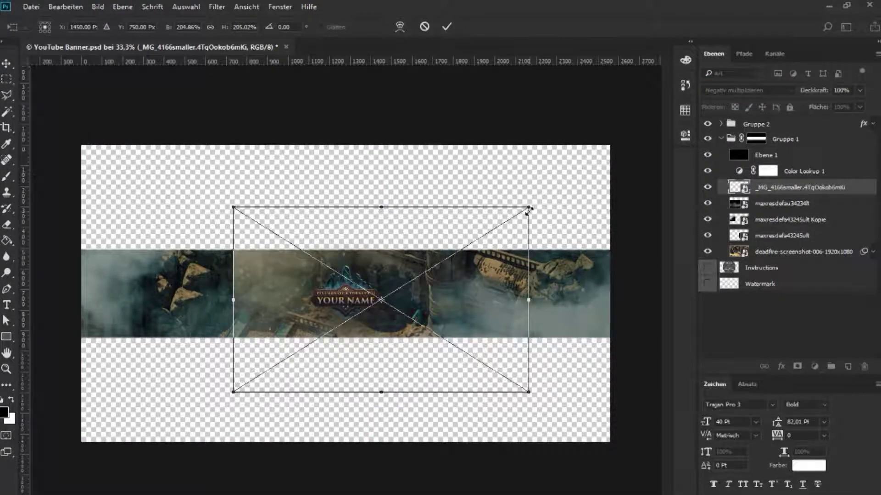
key("Return")
left_click_drag(314, 246, 290, 253)
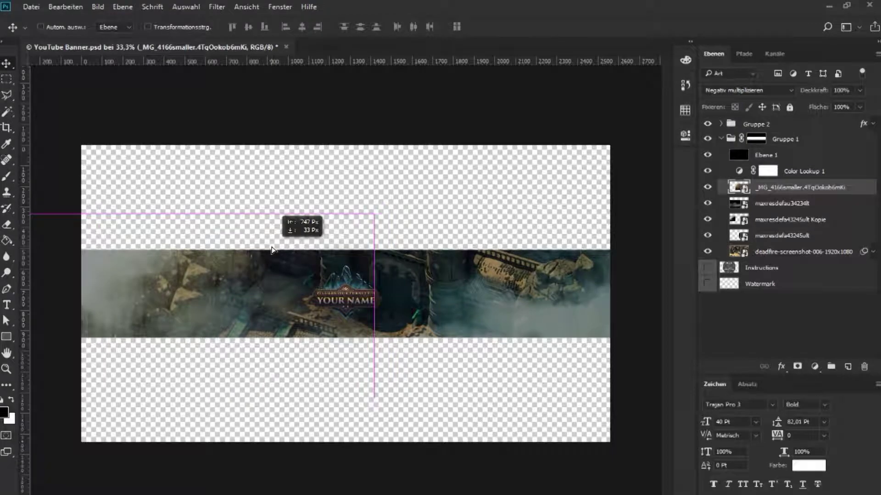
key("Delete")
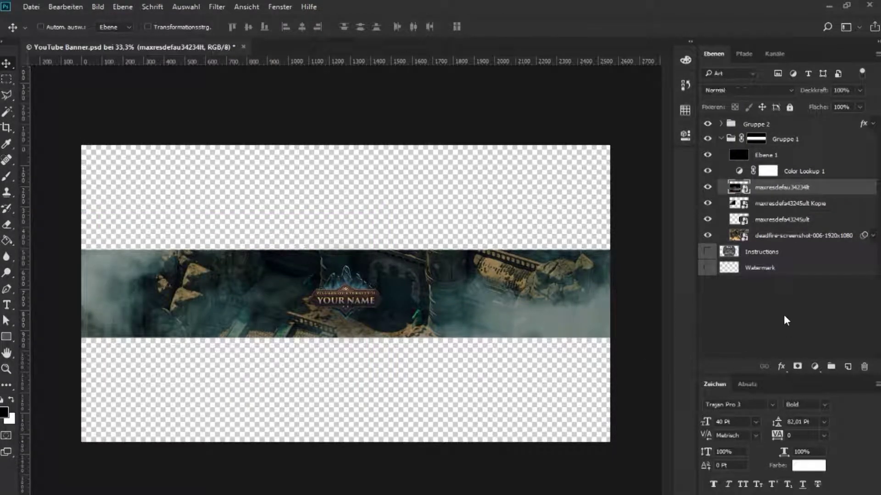
left_click(779, 238)
- Duplicate the deadfire screenshot below the original and remove the copy's Camera Raw filter
key("ctrl+j")
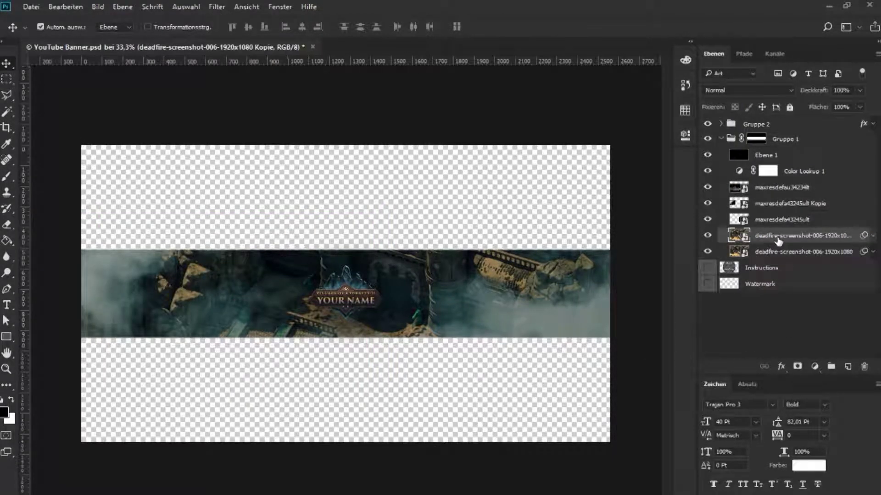
left_click_drag(779, 237, 774, 265)
right_click(768, 256)
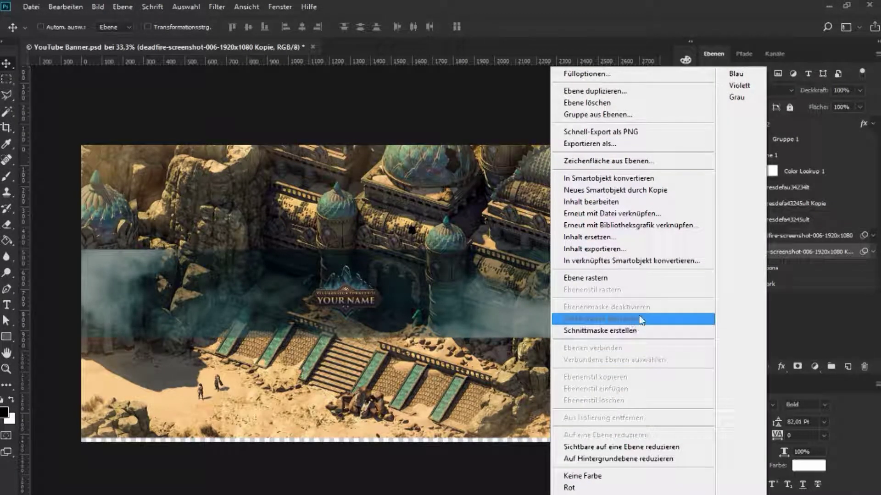
left_click(840, 296)
left_click(872, 252)
right_click(776, 277)
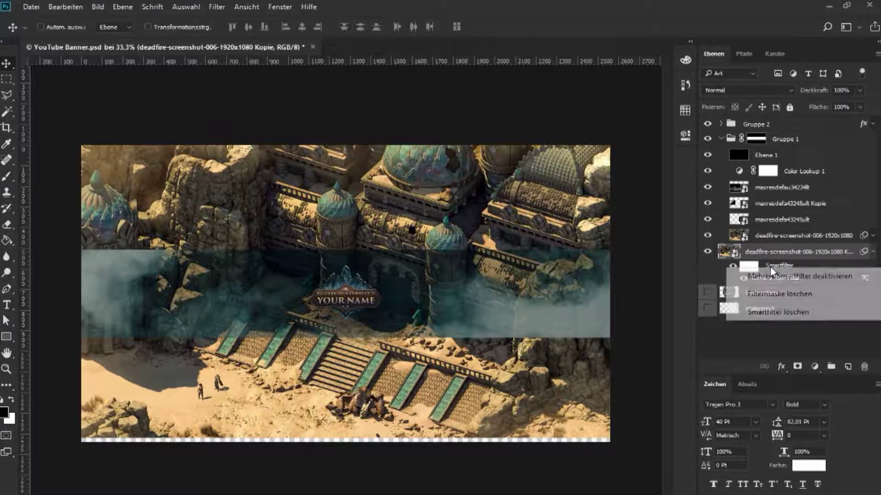
left_click(752, 311)
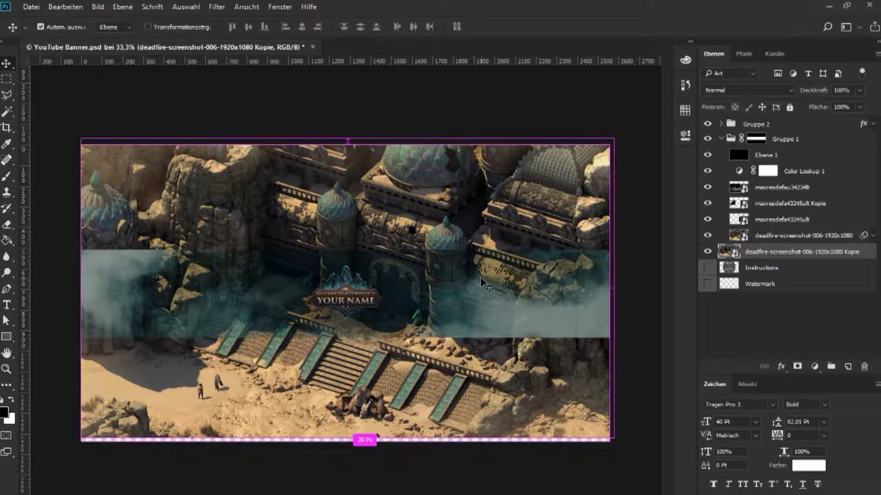
- Enlarge and shift the screenshot copy until it fills the whole banner
key("ctrl+t")
left_click_drag(620, 138, 669, 122)
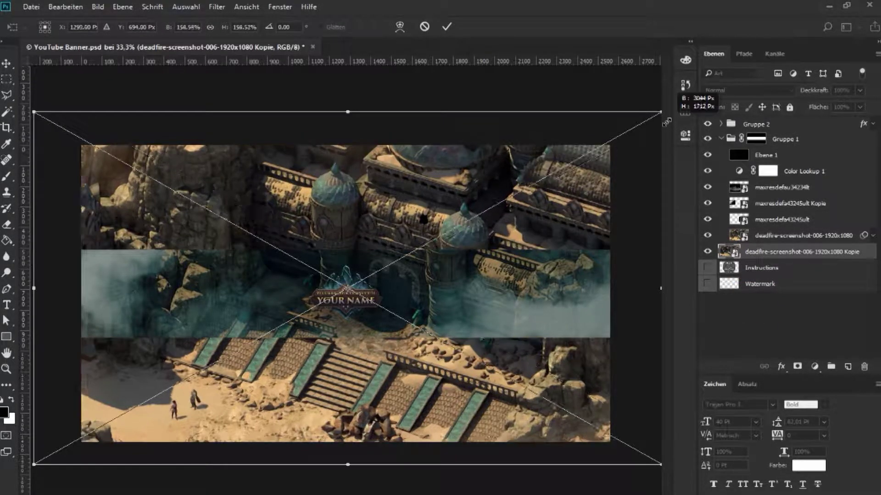
key("Return")
left_click_drag(436, 155, 393, 198)
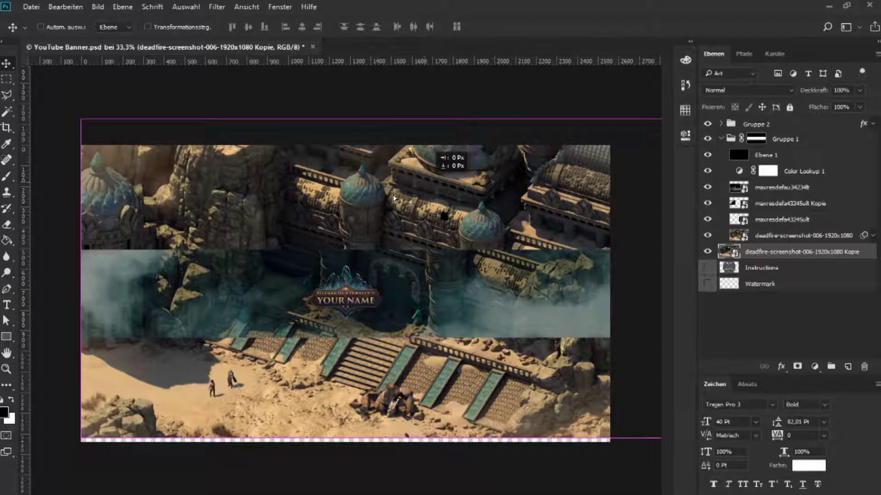
key("ctrl+t")
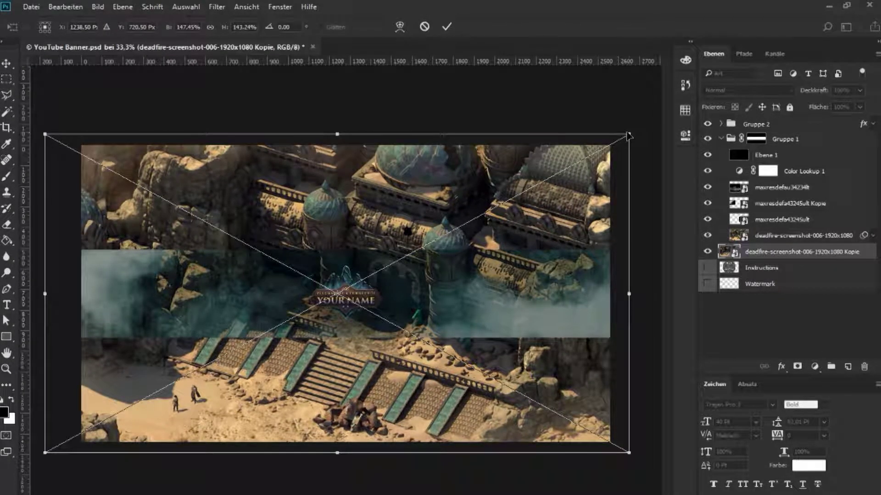
left_click_drag(626, 135, 676, 113)
key("Return")
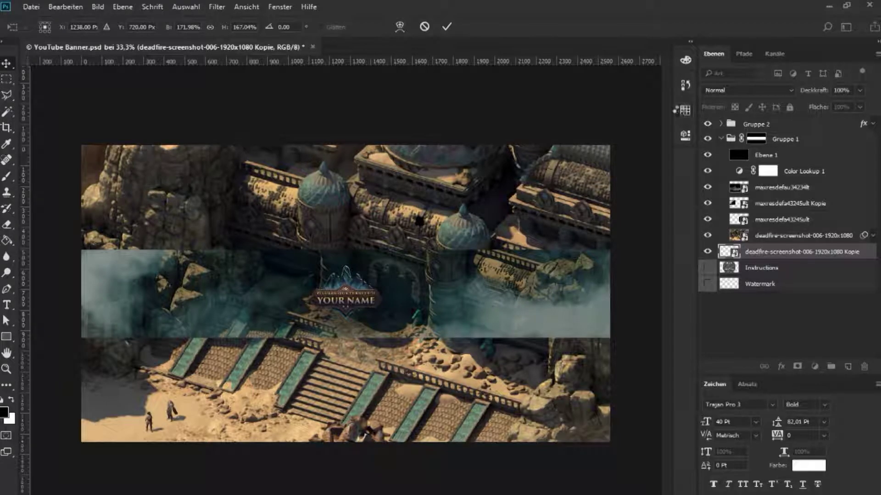
- Give the copy a 50-pixel Gaussian Blur and put it into a new group
key("ctrl+alt+f")
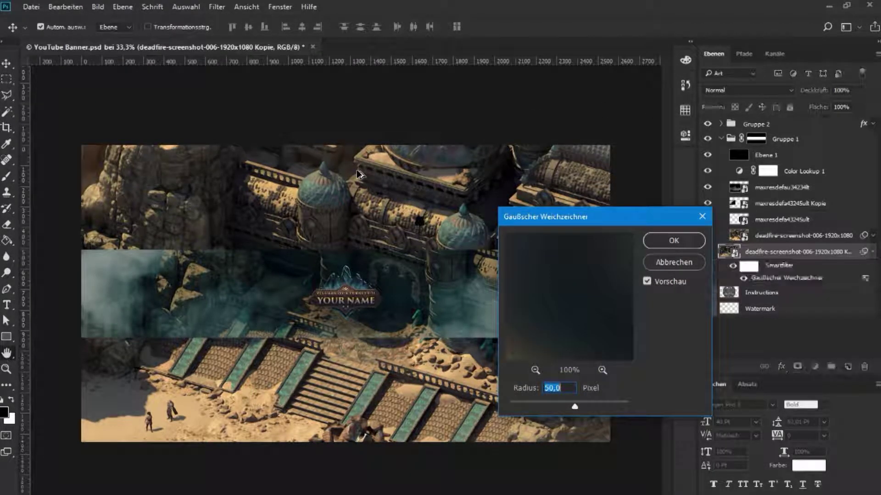
key("Return")
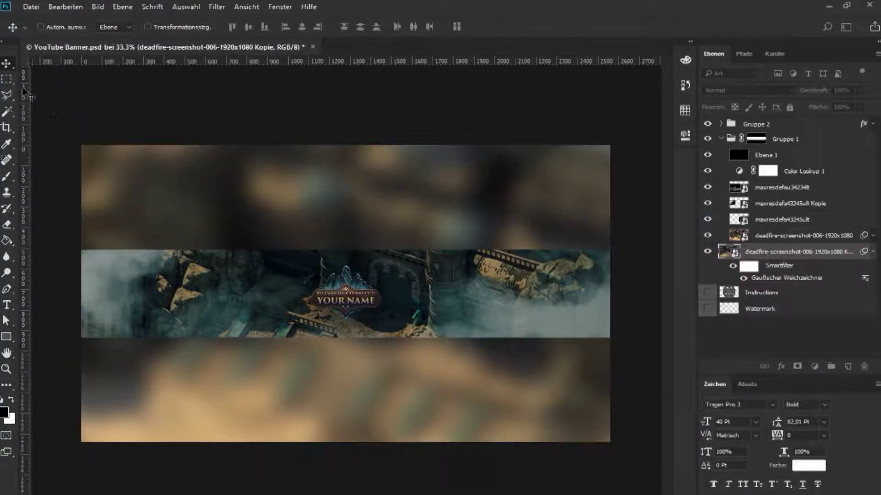
left_click(873, 252)
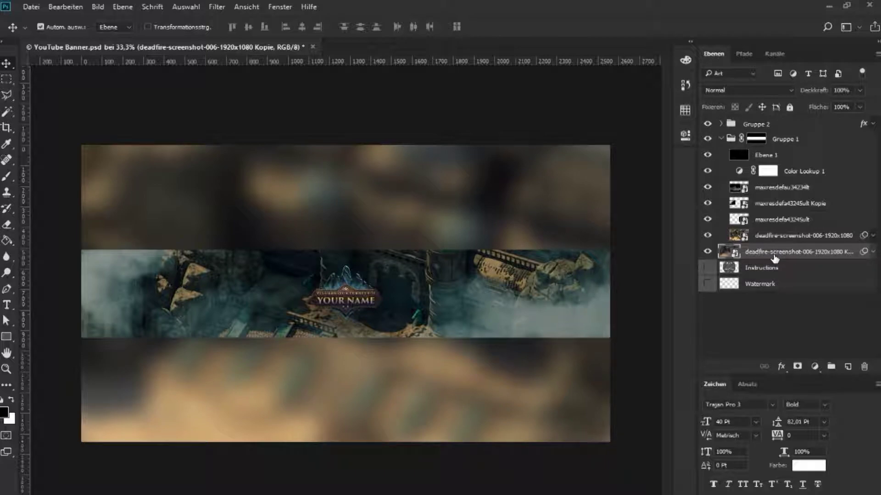
key("ctrl+g")
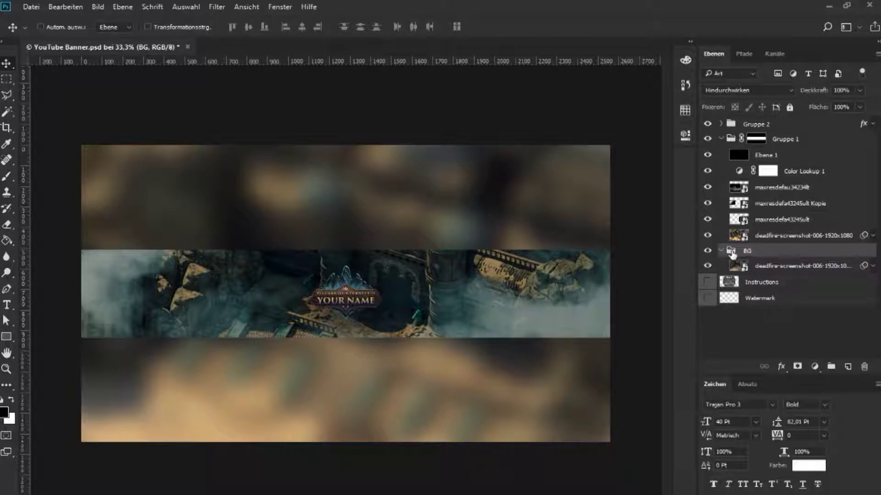
- Move the BG group below the Watermark layer and give it a red colour label
left_click(720, 251)
left_click_drag(747, 251, 756, 288)
right_click(756, 288)
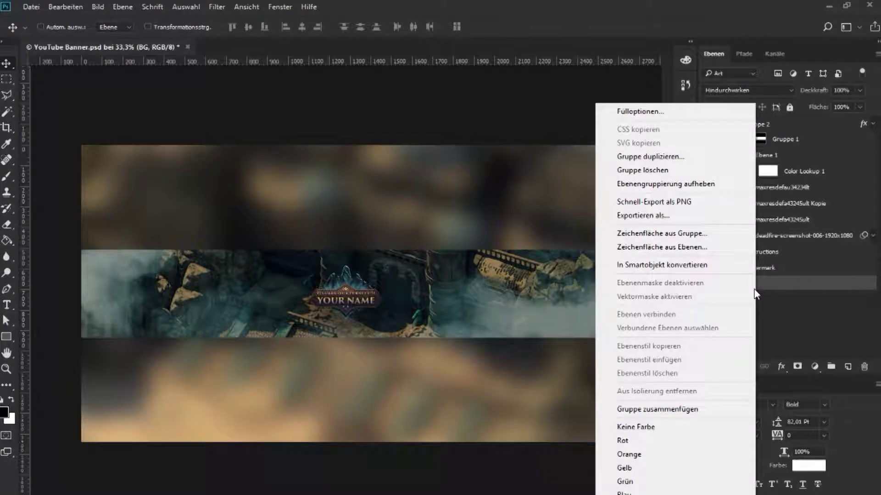
left_click(667, 439)
- Rename the screenshot copy inside the BG group to BG
left_click(721, 283)
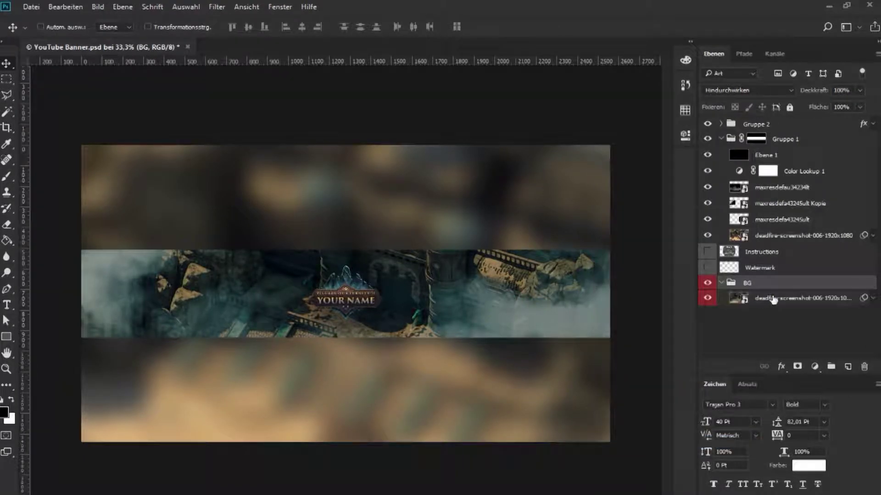
left_click(773, 298)
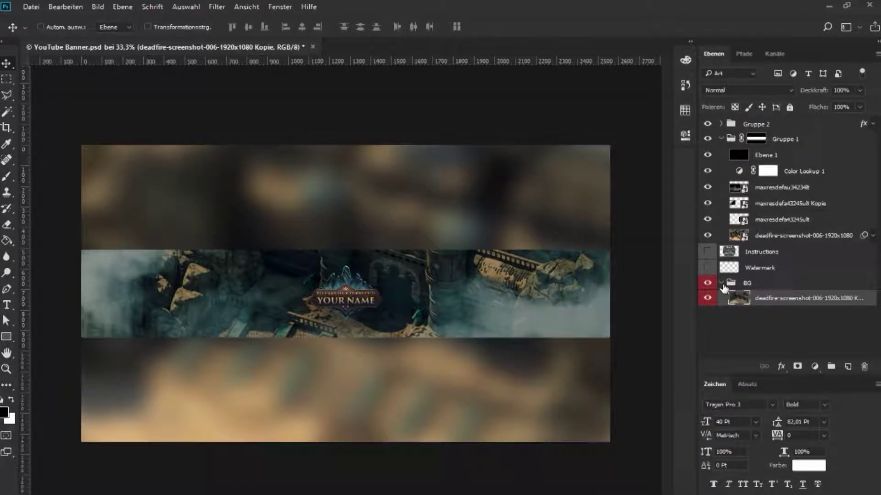
double_click(776, 298)
type("BG")
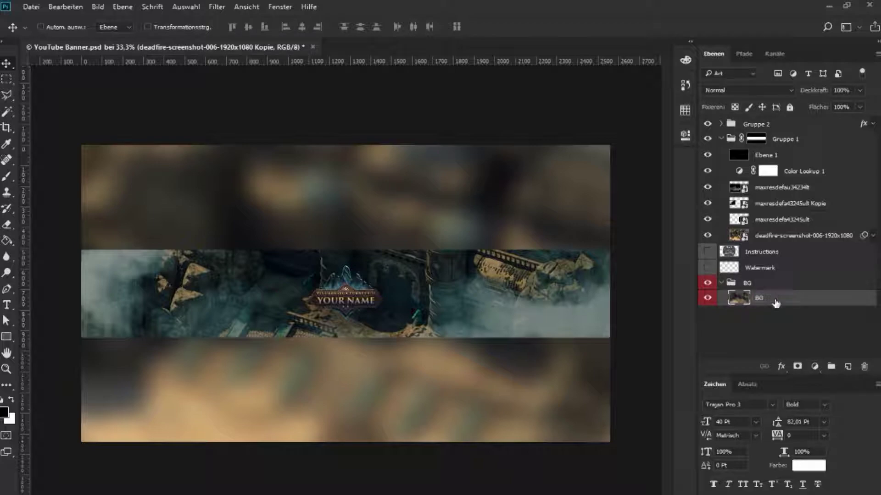
key("Return")
left_click(721, 284)
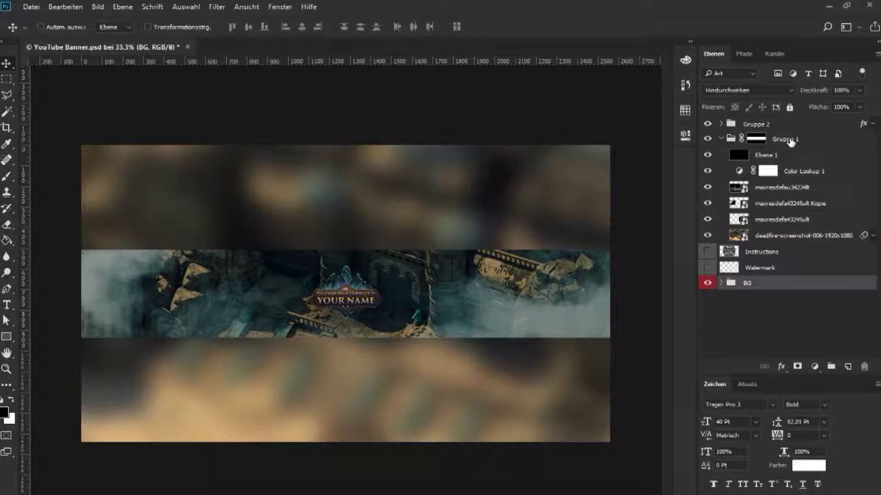
- Rename Gruppe 1 to Banner, move it below Instructions and Watermark, and label it yellow
double_click(790, 140)
type("Banner")
key("Return")
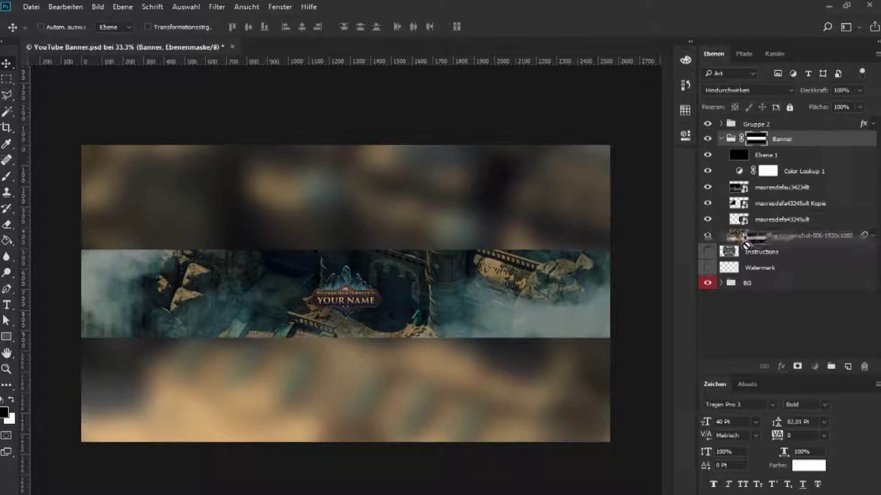
left_click_drag(789, 140, 780, 275)
right_click(778, 163)
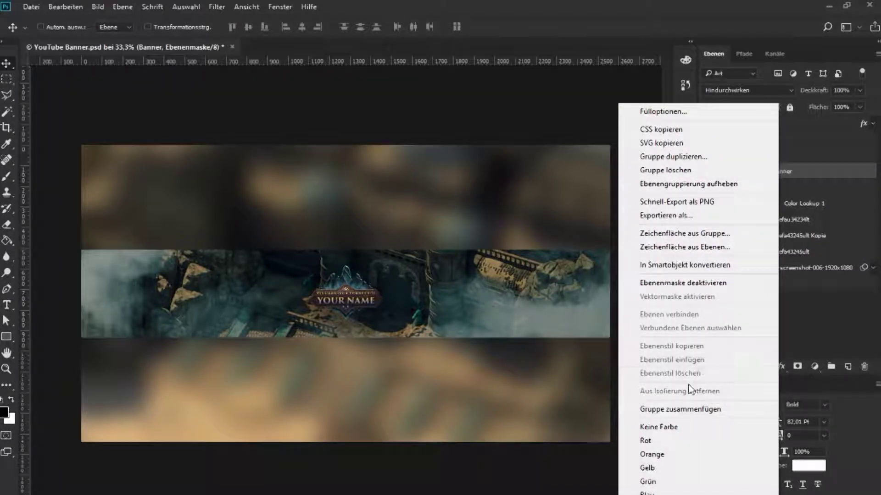
left_click(666, 468)
left_click(707, 171)
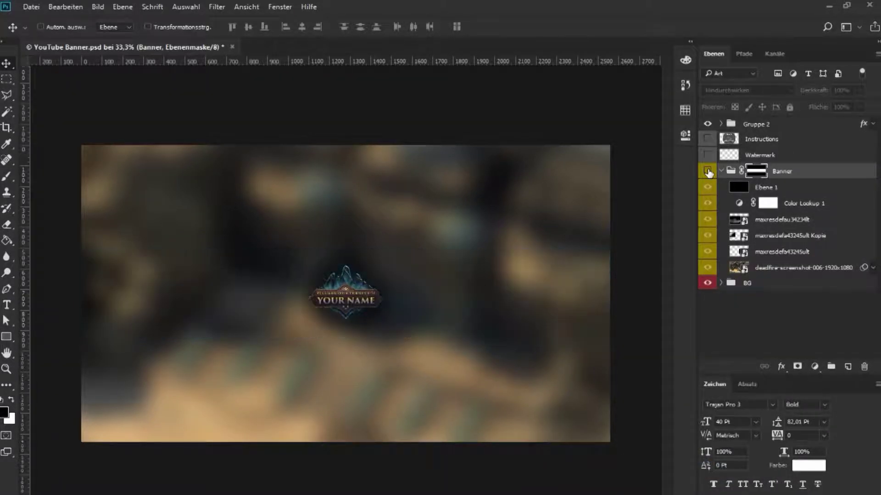
left_click(708, 171)
- Group Ebene 1 and Color Lookup 1 into a blue-labelled group named CC
left_click(774, 198)
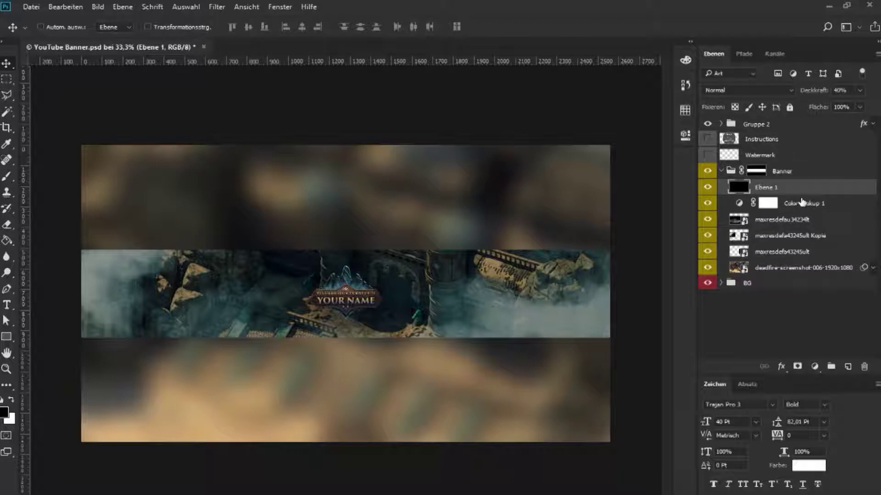
key("ctrl+g")
double_click(764, 187)
type("CC")
key("Return")
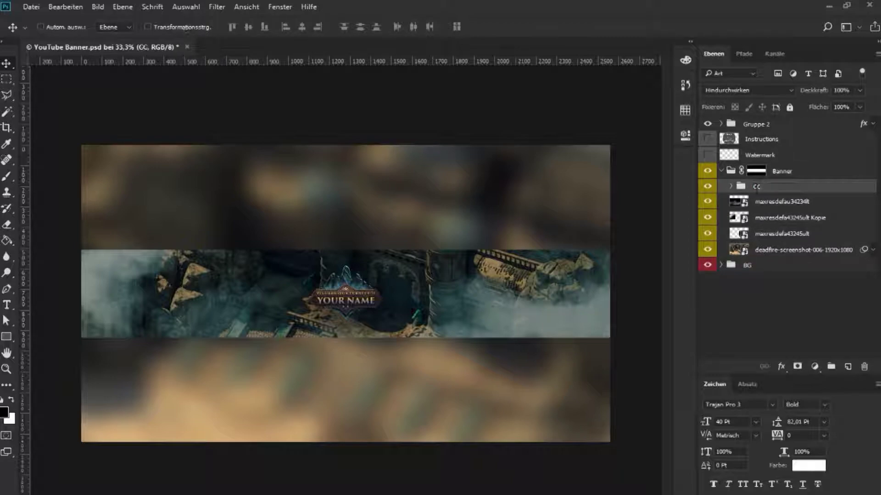
right_click(756, 191)
left_click(642, 487)
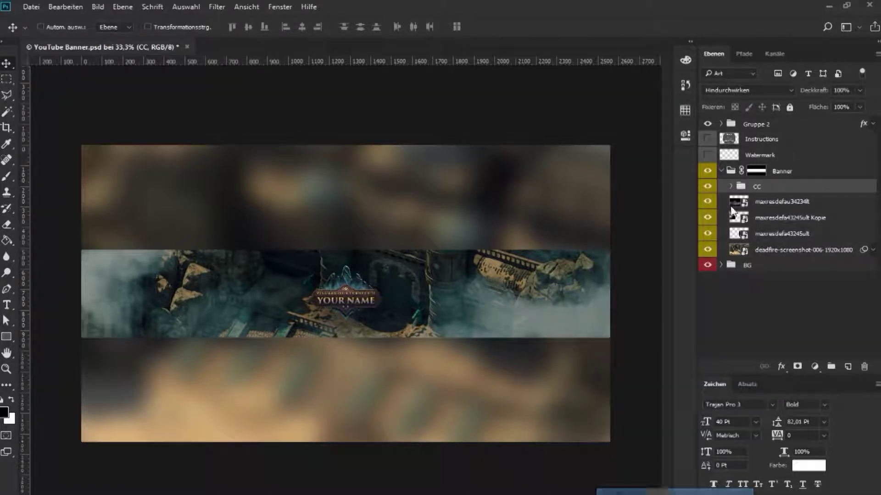
- Rename the CC group's layers, naming the color lookup CC, and delete its mask
left_click(732, 186)
double_click(780, 202)
type("C")
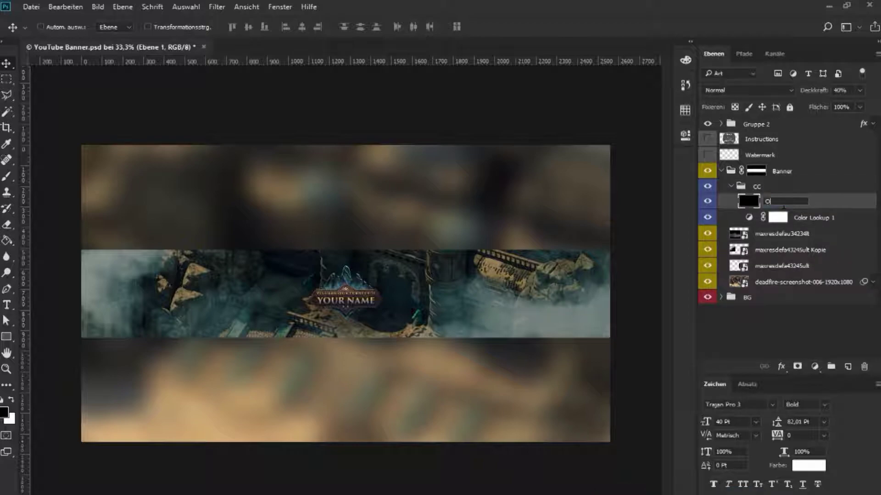
double_click(799, 218)
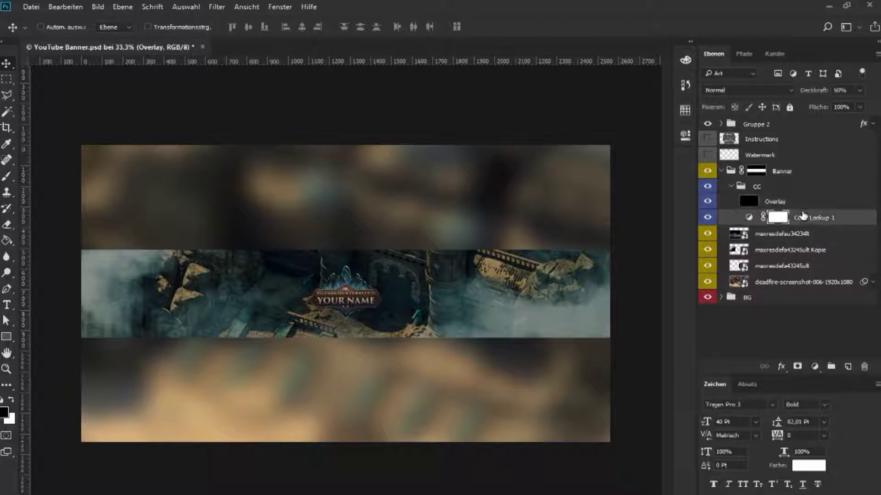
type("CC")
key("Return")
right_click(779, 220)
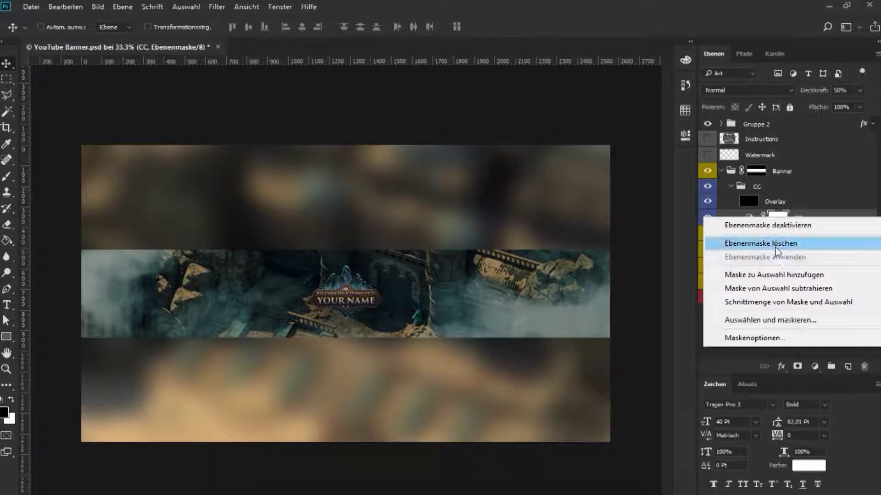
left_click(783, 244)
left_click(732, 187)
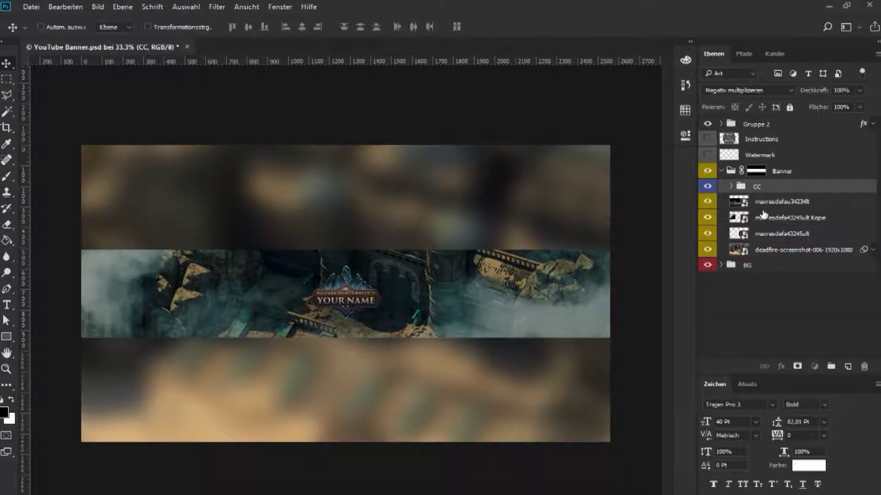
- Rename the smoke layers Smoke 1, Smoke 2, Smoke 3 and the screenshot layer BG
left_click(763, 209)
type("Smoke 1")
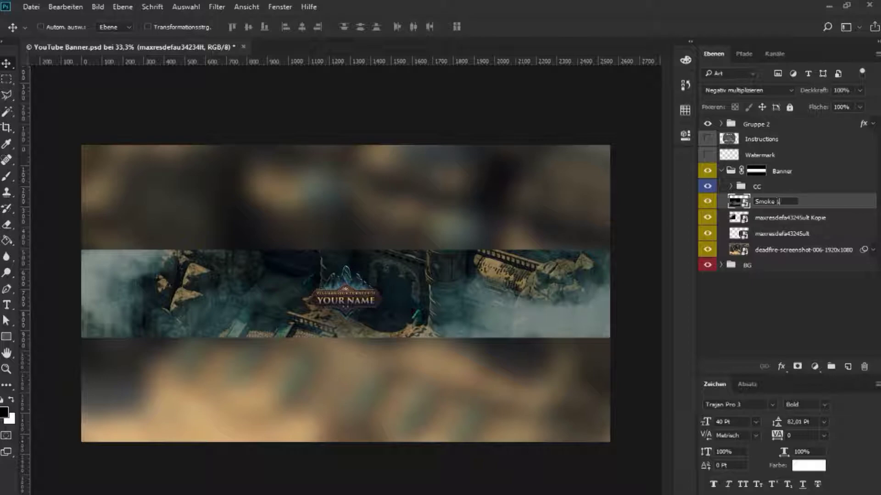
key("Return")
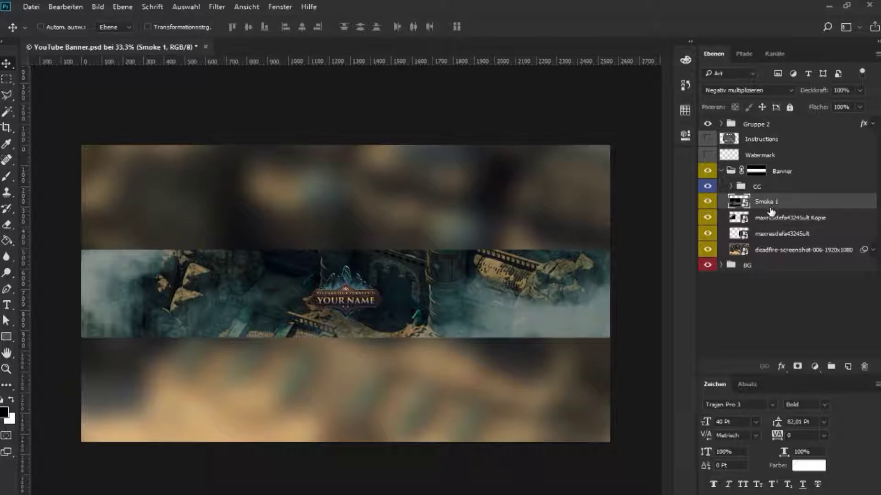
double_click(769, 218)
type("Smoke 2")
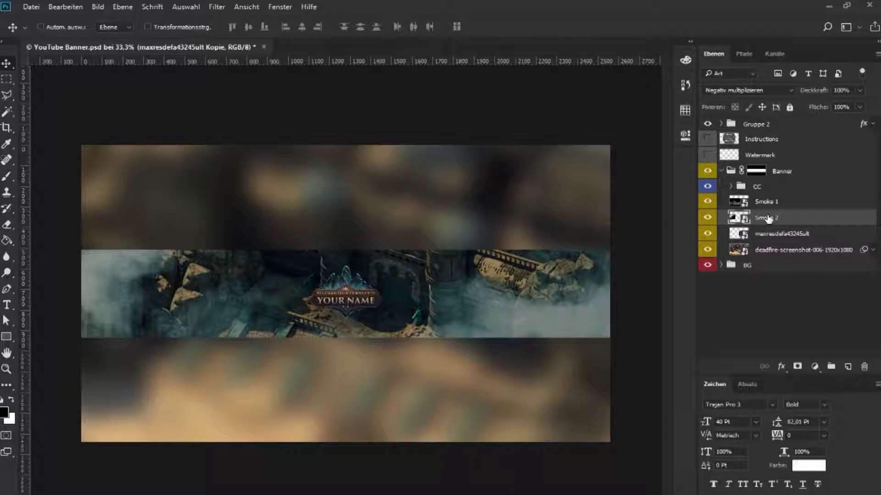
key("Return")
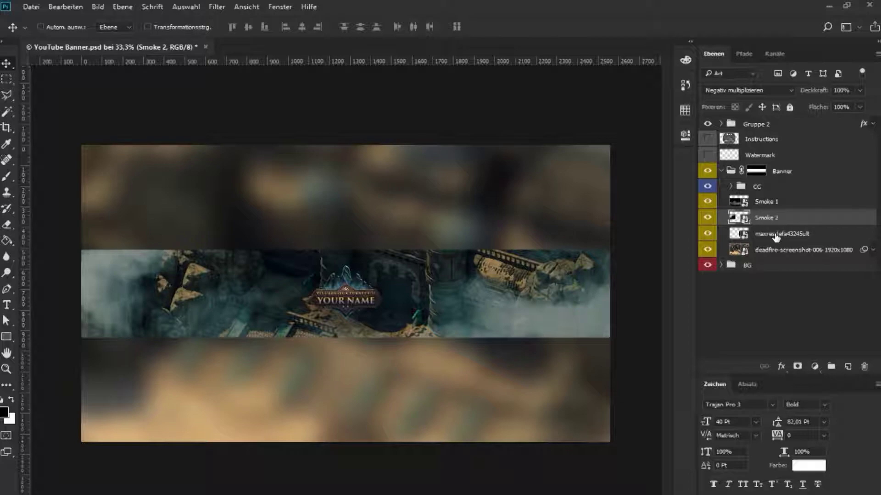
double_click(775, 234)
type("Smoke 3")
key("Return")
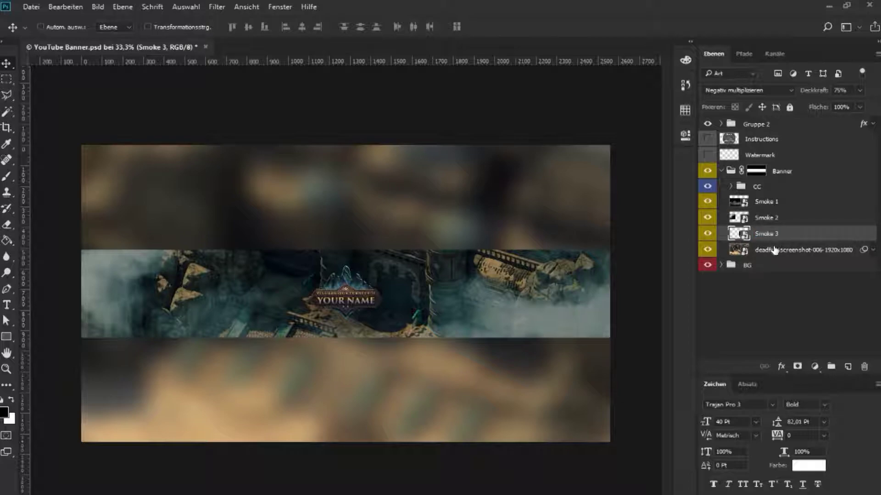
double_click(775, 250)
type("BG")
key("Return")
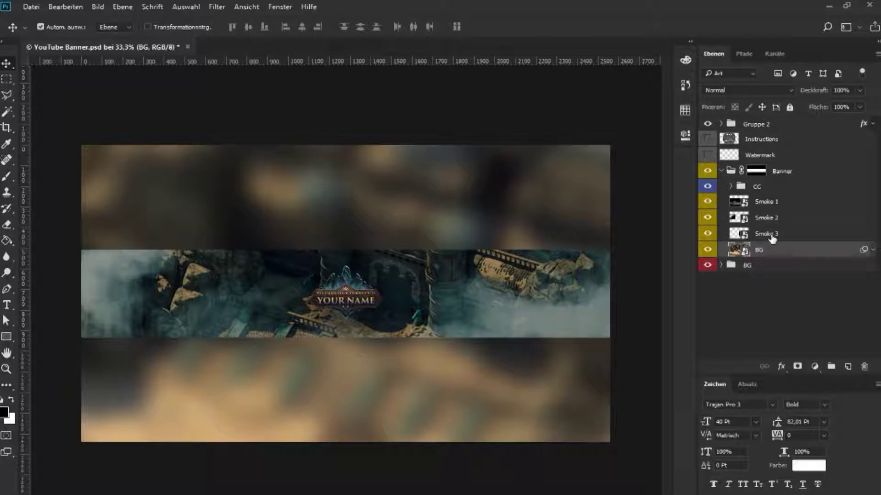
- Check the three smoke layers, collapse the Banner group, and label Gruppe 2 green
left_click(774, 236)
left_click(775, 225)
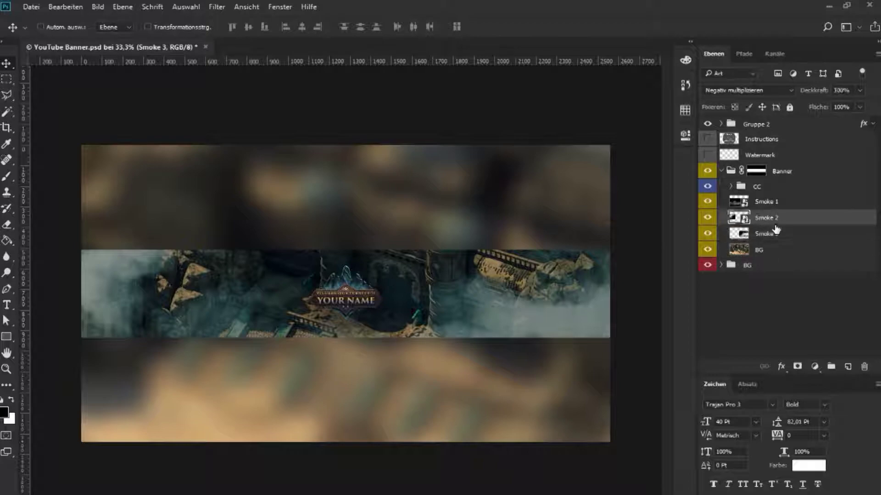
left_click(770, 205)
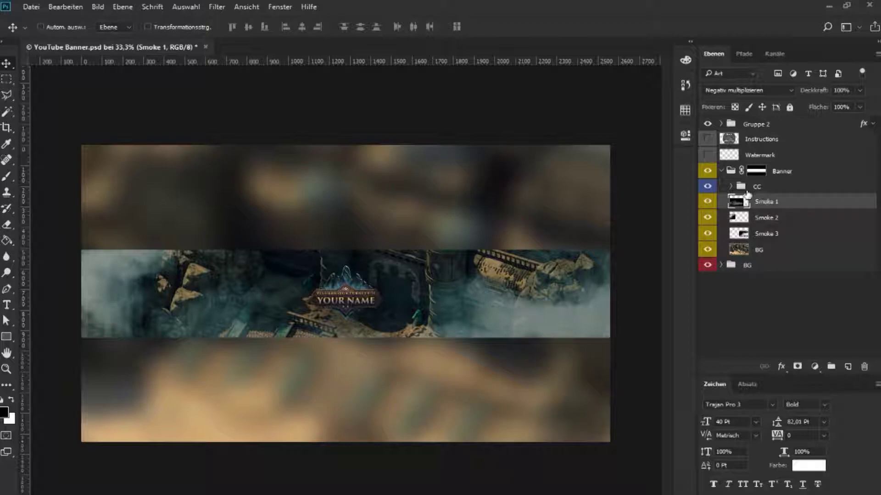
left_click(722, 172)
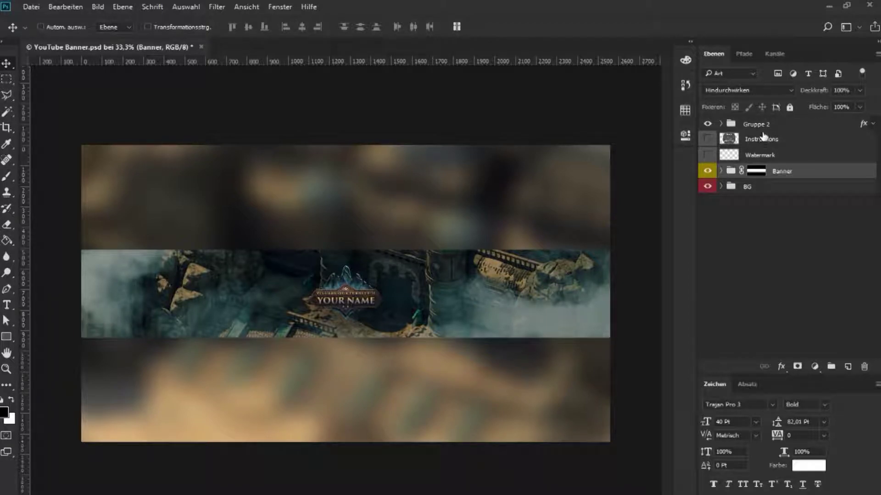
right_click(761, 157)
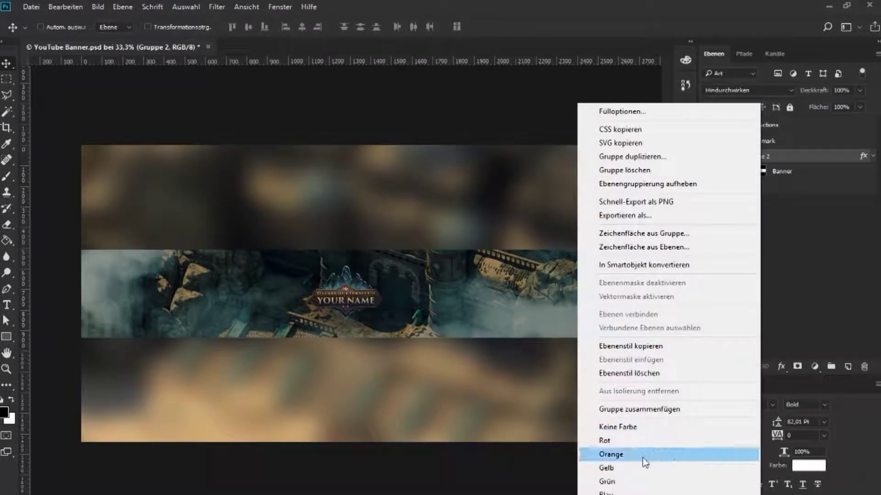
left_click(633, 482)
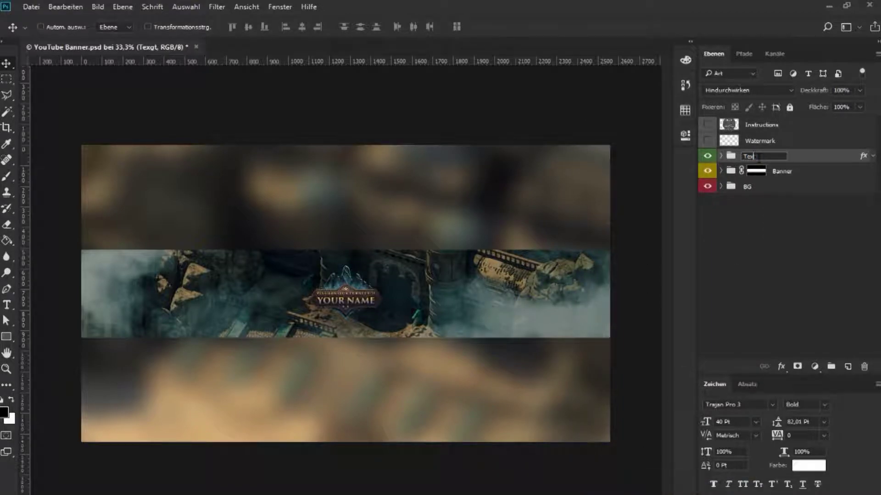
- In the Text group, rename the deadfire-logo layer to Logo and the name text layer
left_click(720, 156)
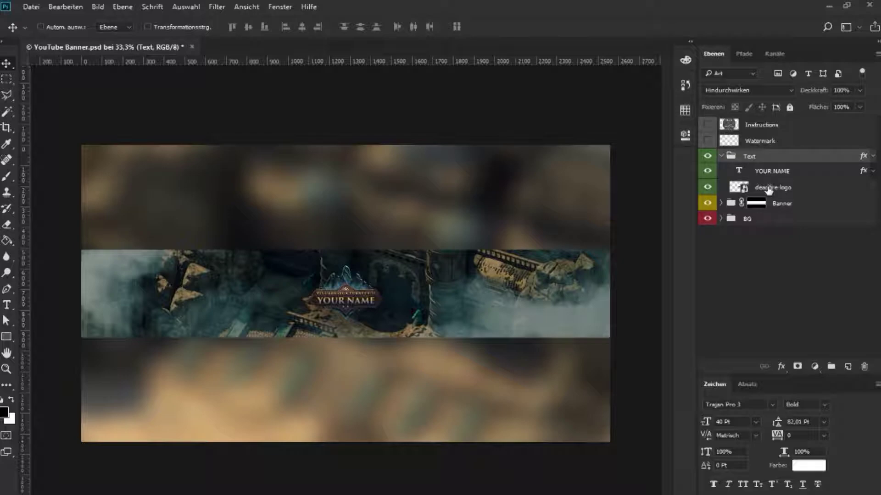
double_click(768, 189)
type("Logo")
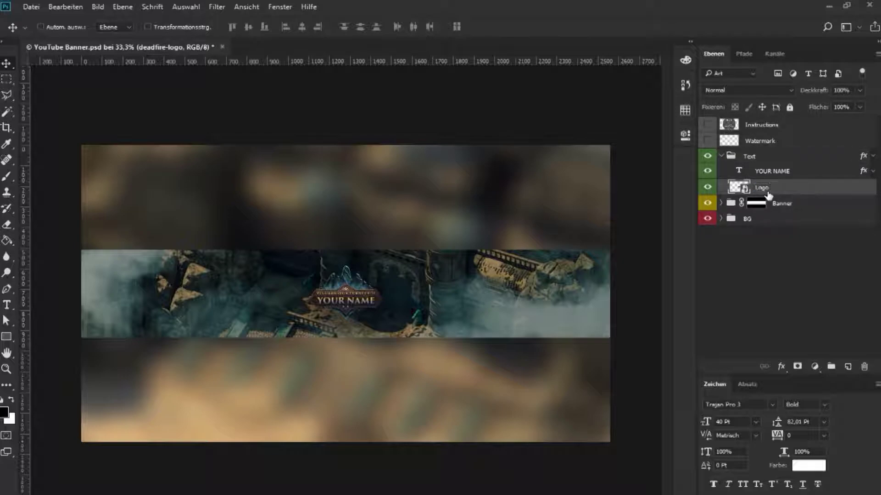
key("Return")
double_click(770, 174)
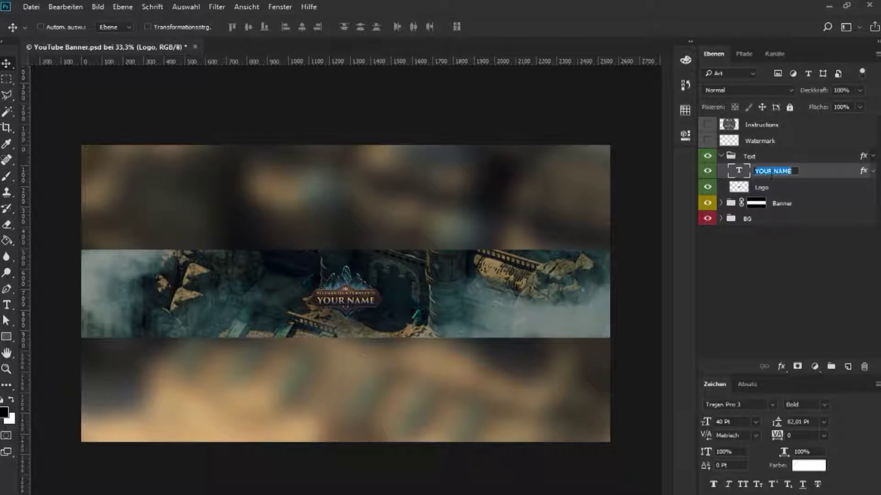
type("Your Name")
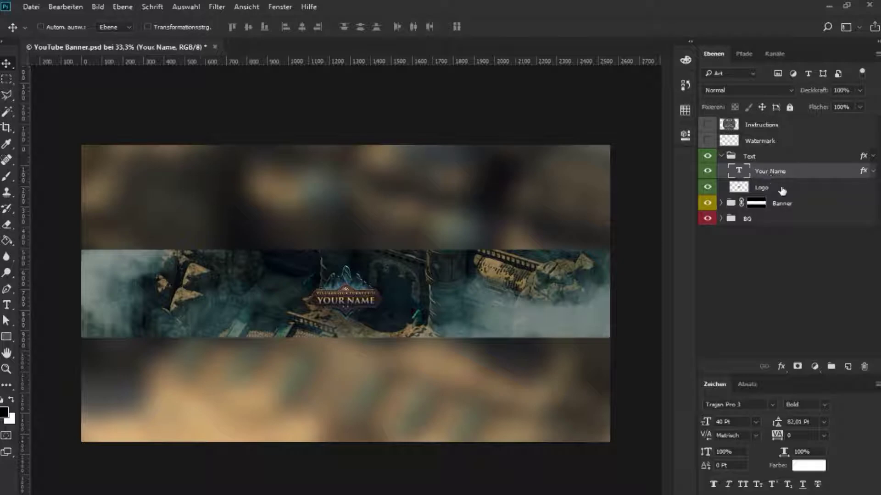
- Give the Logo layer a red colour label and fold the Text group closed
right_click(782, 189)
key("Escape")
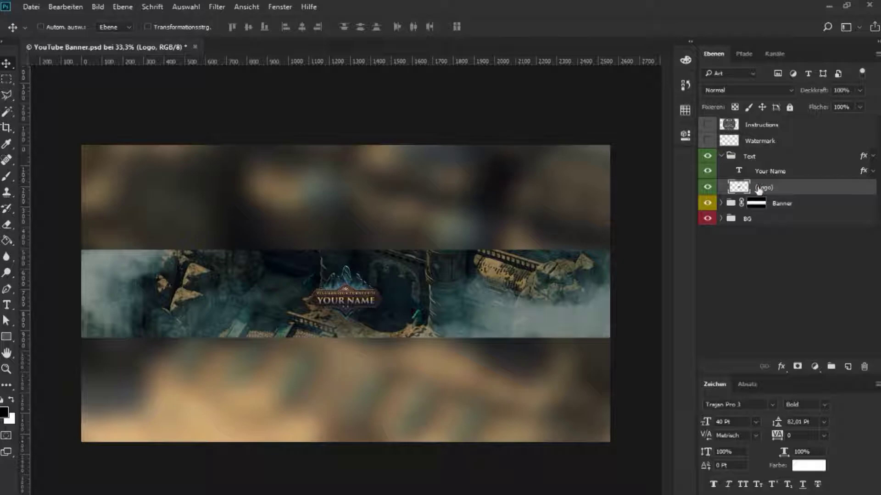
right_click(760, 190)
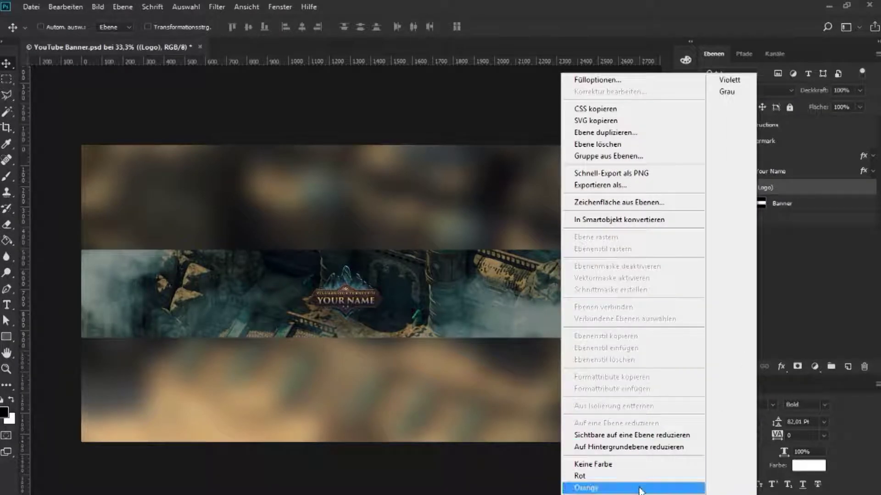
left_click(640, 489)
left_click(742, 302)
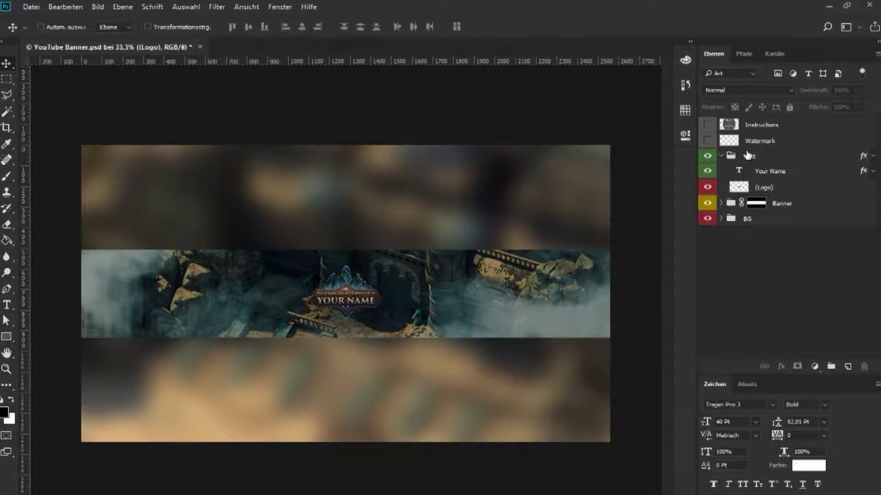
left_click(721, 157)
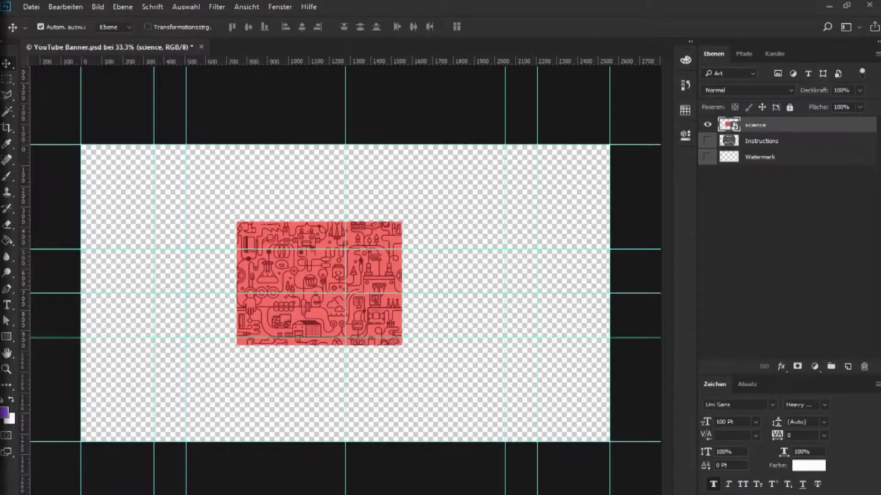
- Lay a copy of the science tile alongside the original and name the tiles 1 and 2
mouse_move(277, 316)
left_mouse_down()
mouse_move(124, 326)
mouse_move(282, 327)
mouse_move(270, 328)
left_mouse_up()
mouse_move(271, 328)
left_mouse_down("alt")
mouse_move(409, 311)
mouse_move(628, 317)
mouse_move(596, 316)
left_mouse_up("alt")
key("ctrl+semicolon")
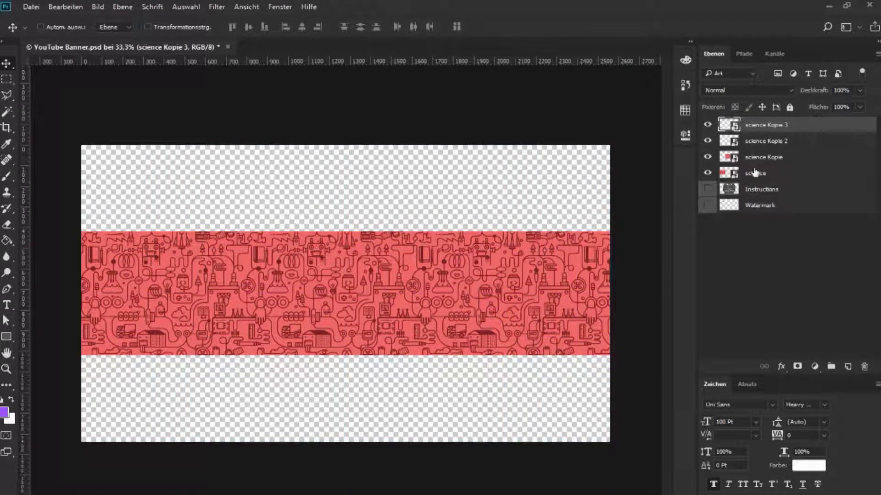
double_click(754, 174)
type("1")
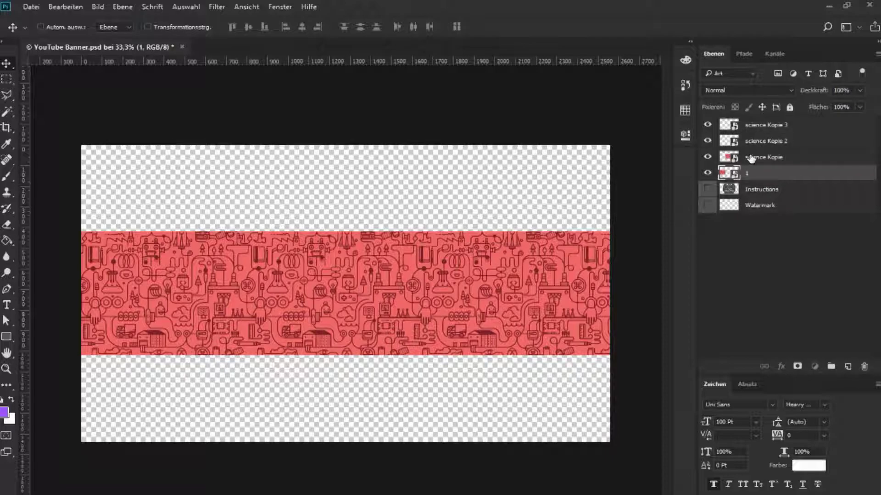
double_click(750, 157)
type("2")
key("Return")
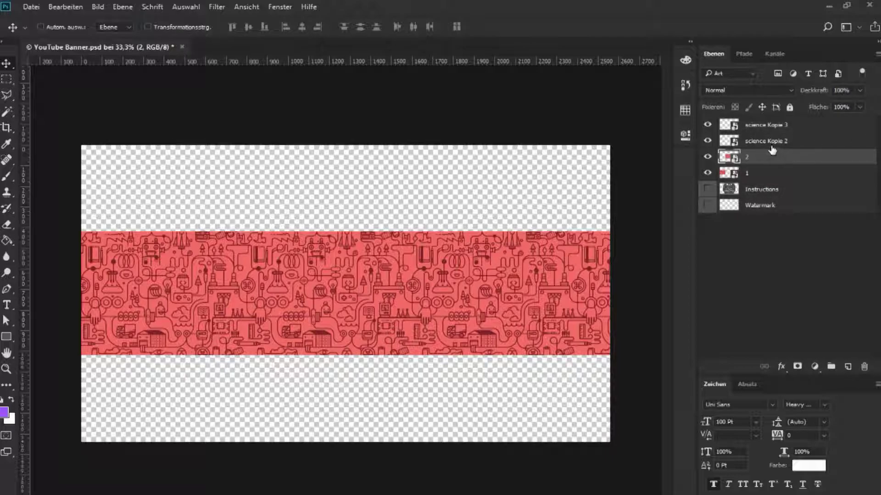
- Name the remaining tiles 3 and 4 and merge all four into one smart object
double_click(766, 141)
type("3")
key("Return")
double_click(778, 125)
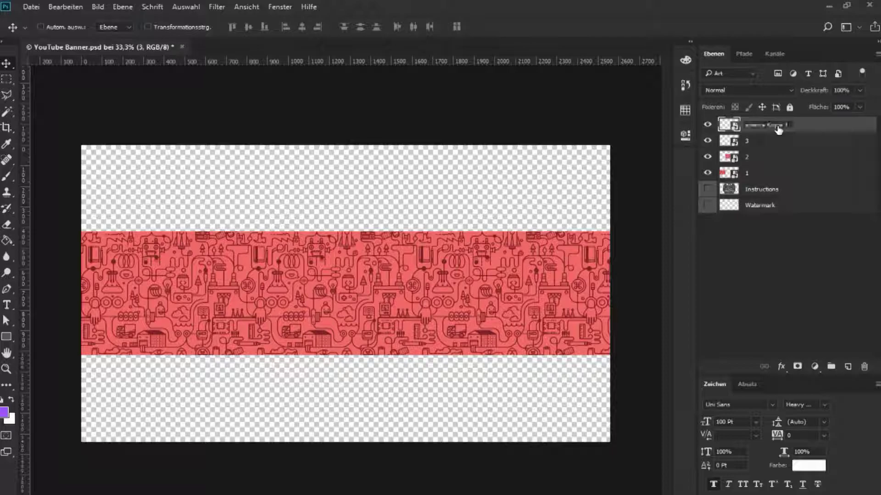
type("4")
key("Return")
left_click(772, 172, "shift")
right_click(773, 171)
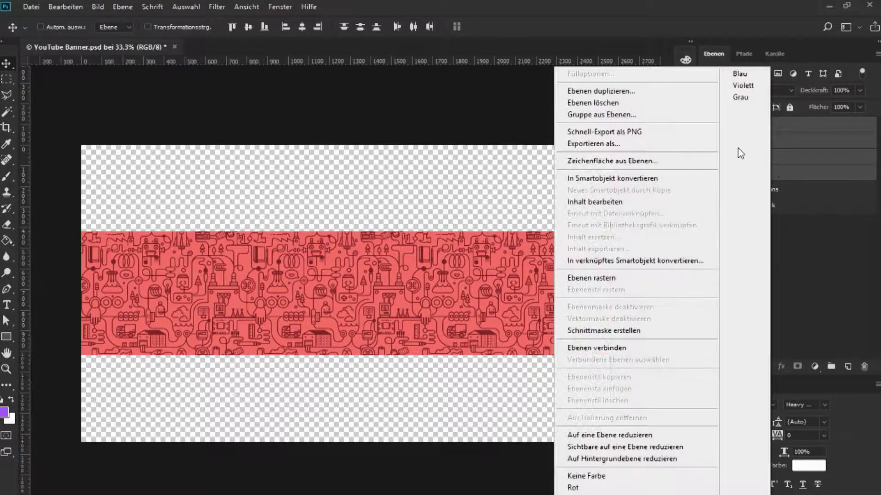
left_click(638, 178)
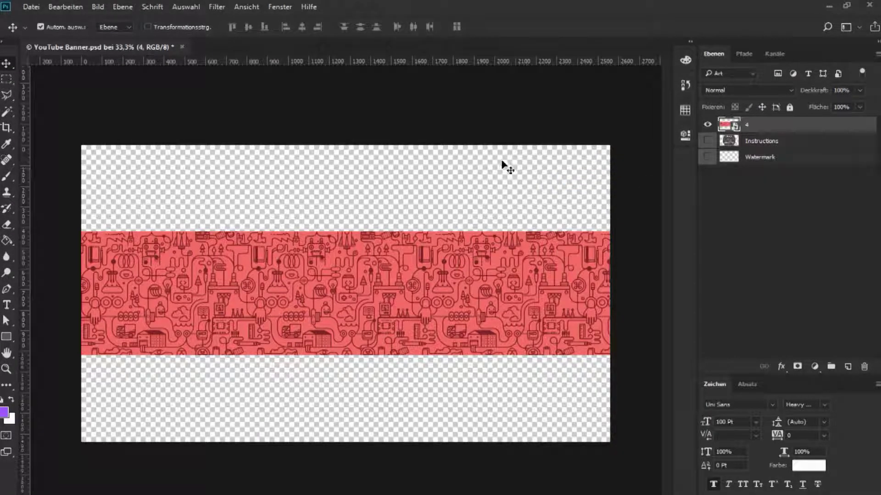
- Duplicate the pattern strip to cover the canvas and rename the strip layers 2 and 3
key("ctrl+j")
mouse_move(285, 269)
left_mouse_down()
mouse_move(284, 154)
mouse_move(292, 152)
mouse_move(352, 196)
mouse_move(338, 407)
mouse_move(347, 437)
mouse_move(356, 420)
left_mouse_up()
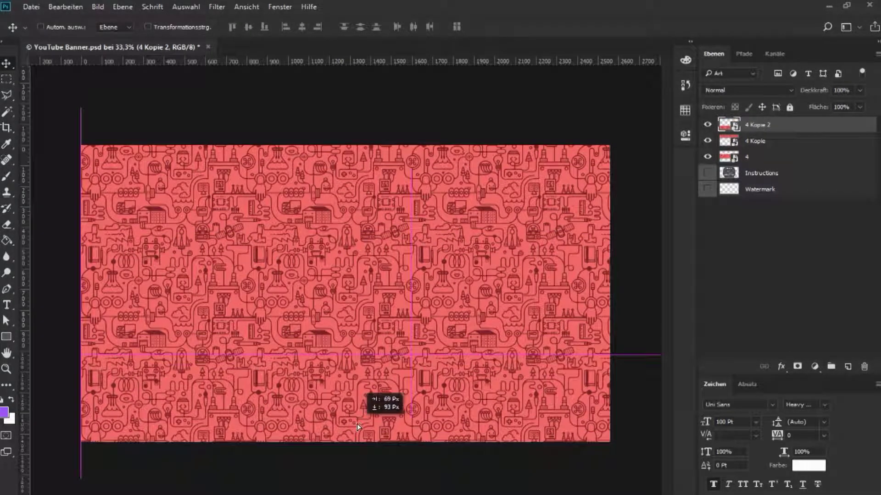
left_click_drag(754, 125, 757, 162)
double_click(753, 130)
type("1")
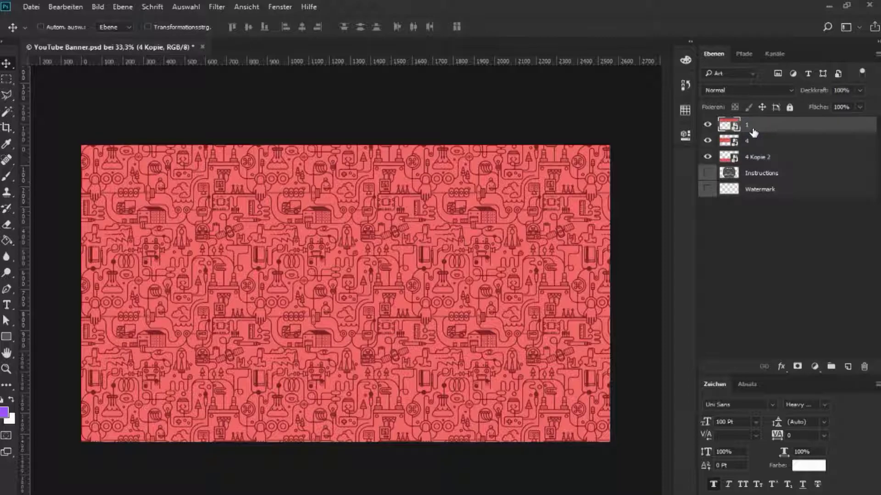
double_click(747, 141)
type("2")
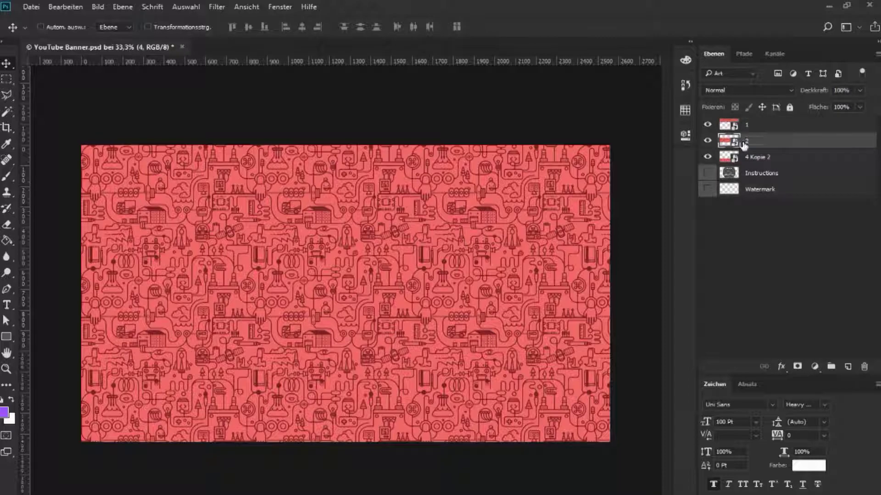
double_click(753, 158)
type("3")
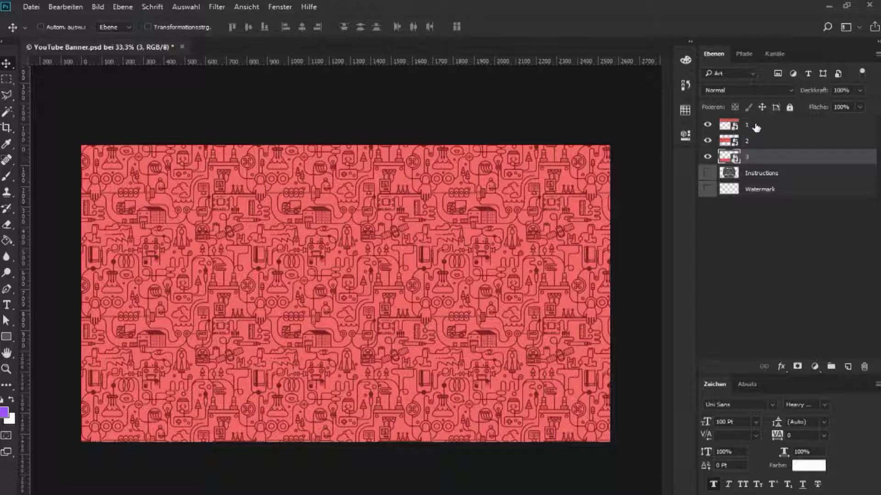
- Combine the three pattern strip layers into a single smart object
left_click(756, 126, "shift")
key("ctrl+g")
right_click(753, 124)
key("Escape")
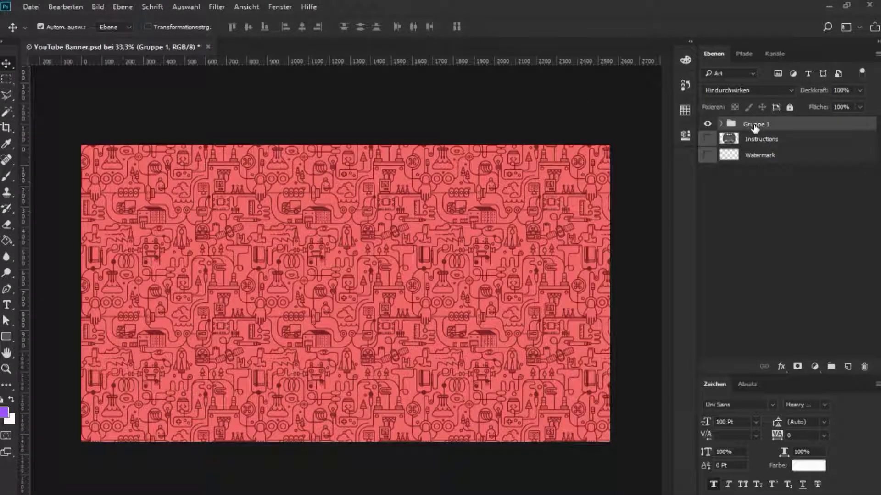
key("ctrl+z")
right_click(753, 126)
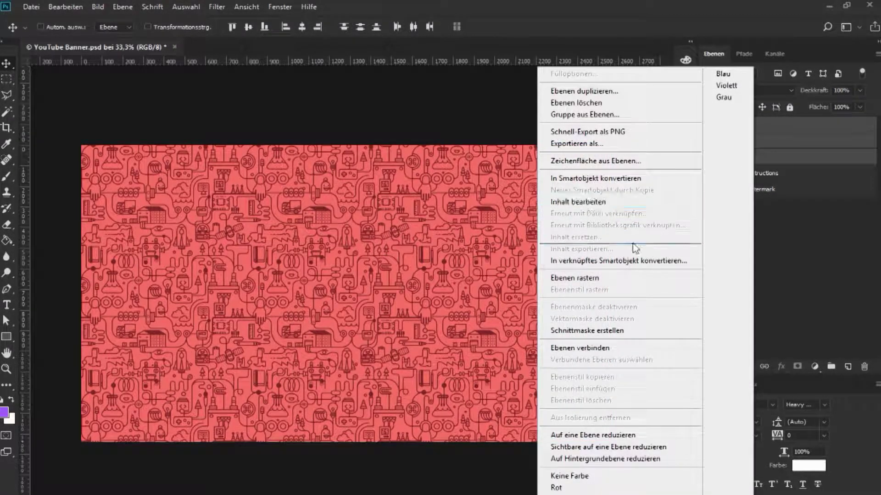
left_click(596, 179)
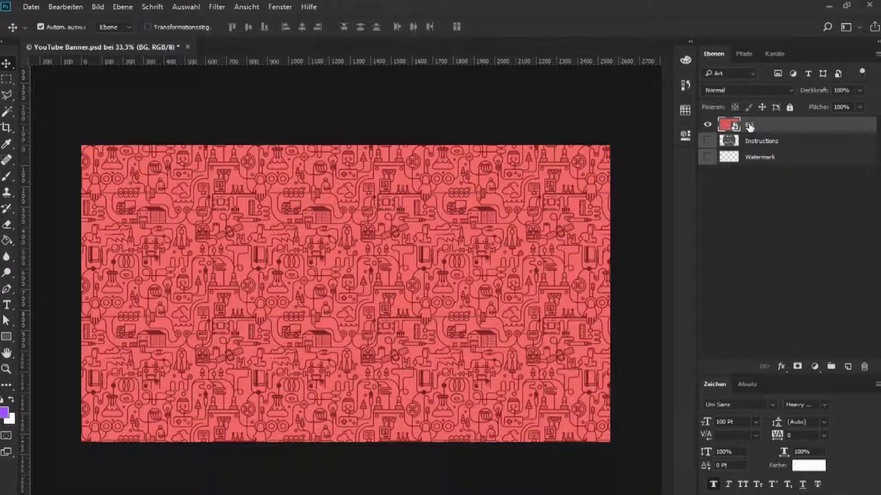
- Shift the pattern's hue from red to purple (about -112) with Hue/Saturation
key("ctrl+u")
mouse_move(698, 256)
left_mouse_down()
mouse_move(642, 256)
mouse_move(653, 254)
left_mouse_up()
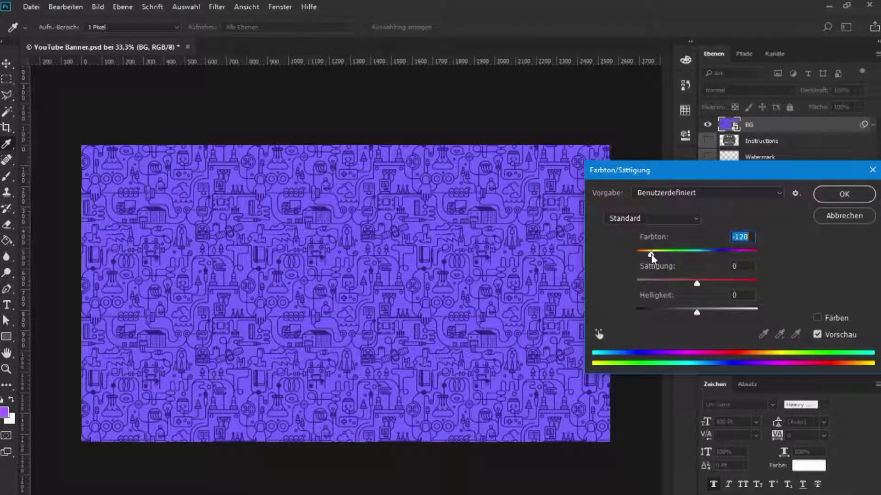
left_click(827, 200)
- Draw a wide rectangle shape near the centre of the canvas
key("v")
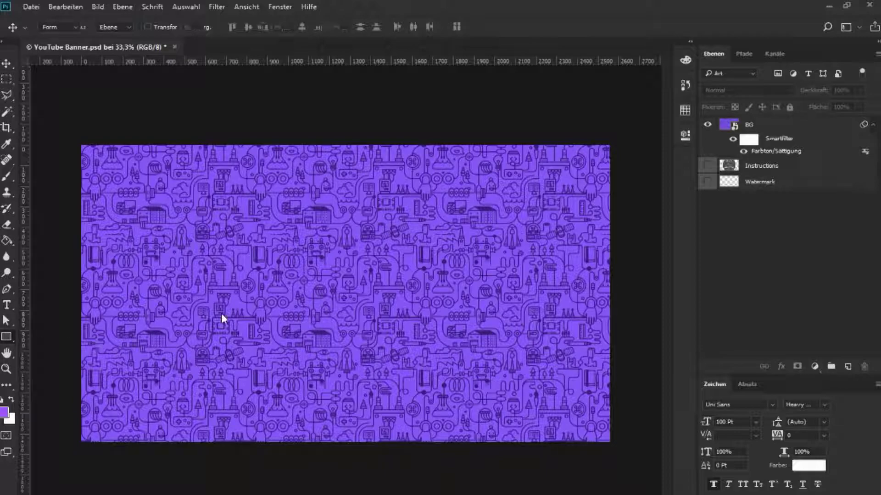
key("u")
left_click_drag(292, 262, 457, 303)
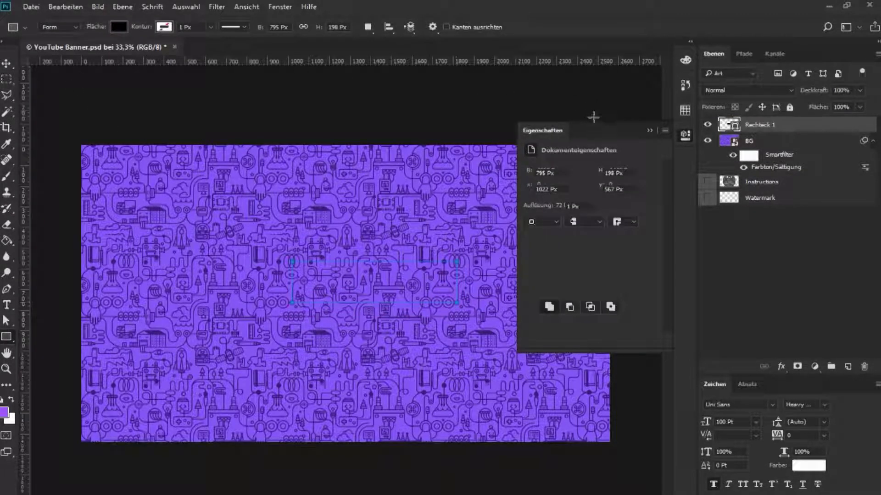
- Fill the rectangle with a dark purple sampled from the pattern
left_click(649, 132)
left_click(7, 65)
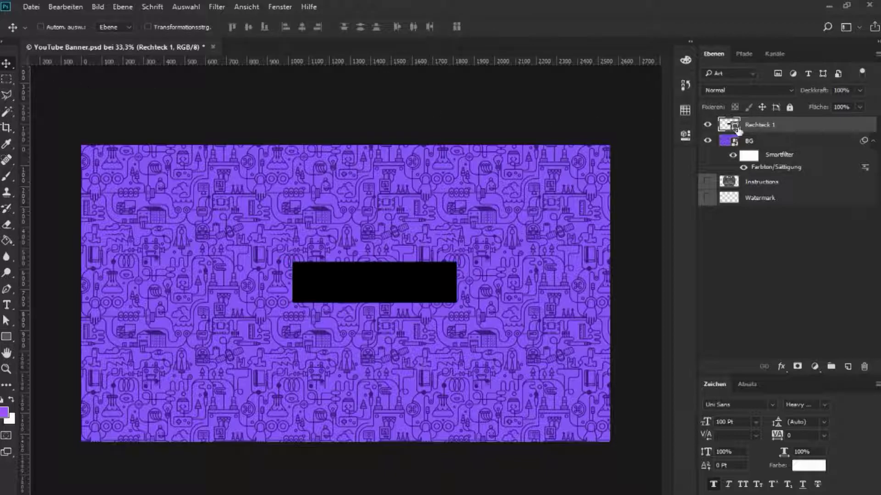
double_click(726, 127)
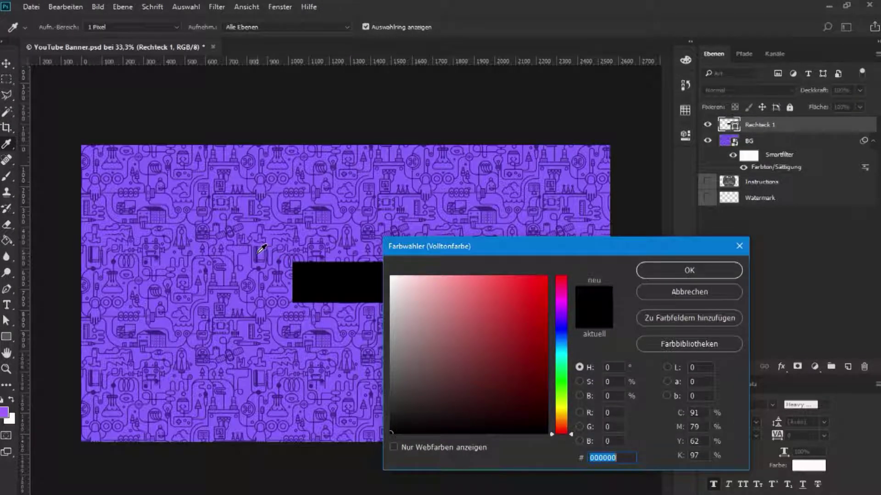
left_click(359, 250)
left_click(720, 276)
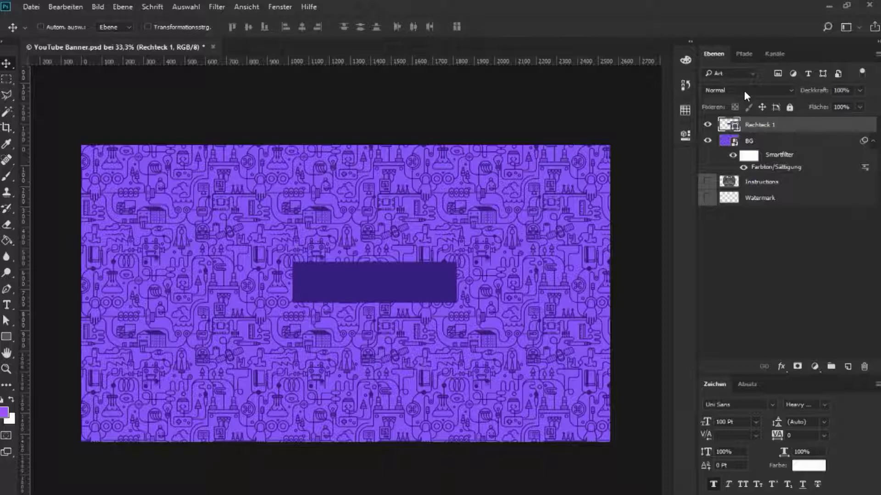
- Preview the rectangle's blend modes, then reset it to Normal
scroll(744, 90, "down", 1)
scroll(744, 90, "down", 2)
scroll(744, 89, "down", 1)
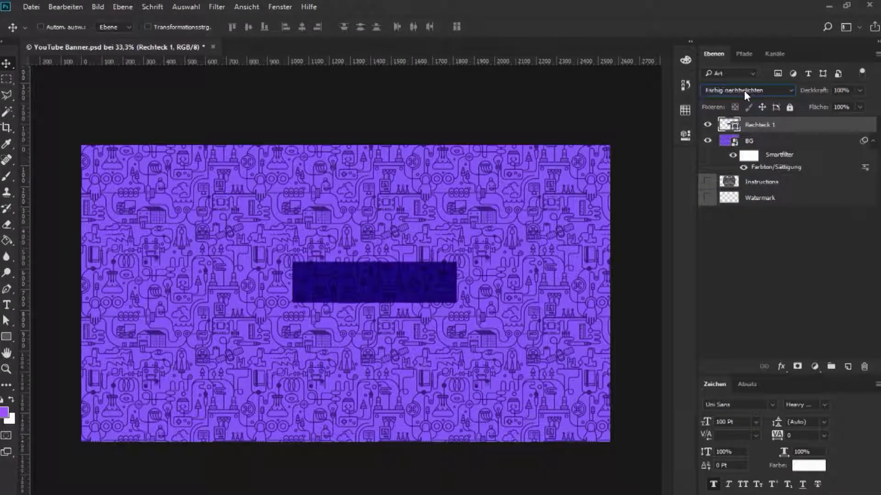
scroll(744, 90, "down", 1)
scroll(744, 90, "down", 1)
scroll(744, 90, "down", 1)
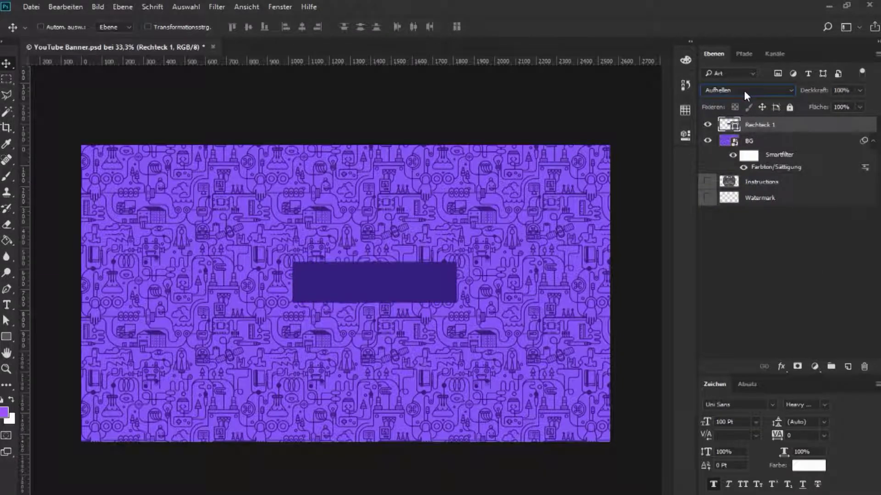
scroll(744, 90, "down", 1)
scroll(744, 90, "down", 1)
scroll(744, 90, "down", 1)
scroll(744, 90, "down", 1)
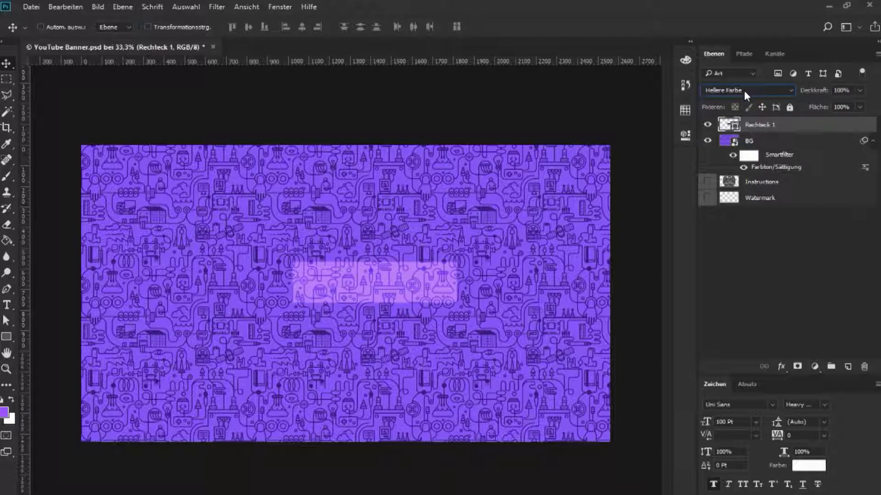
scroll(744, 90, "down", 2)
scroll(744, 90, "down", 2)
scroll(744, 89, "down", 1)
scroll(744, 89, "down", 2)
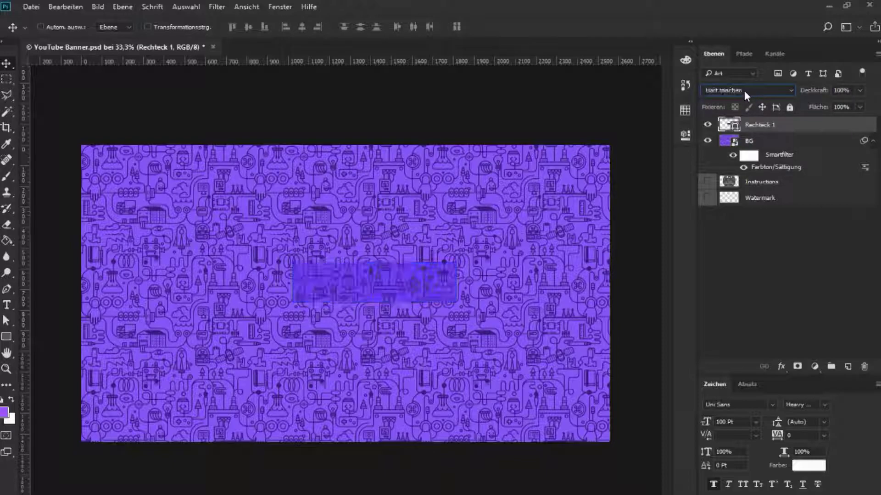
scroll(744, 90, "down", 2)
scroll(744, 90, "down", 1)
scroll(744, 90, "down", 1)
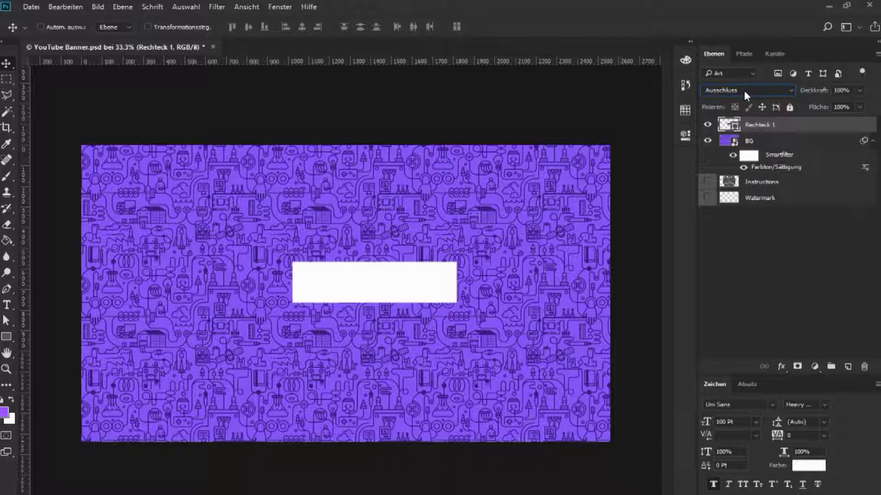
scroll(744, 90, "up", 1)
scroll(744, 90, "up", 2)
scroll(744, 90, "up", 4)
scroll(744, 90, "up", 2)
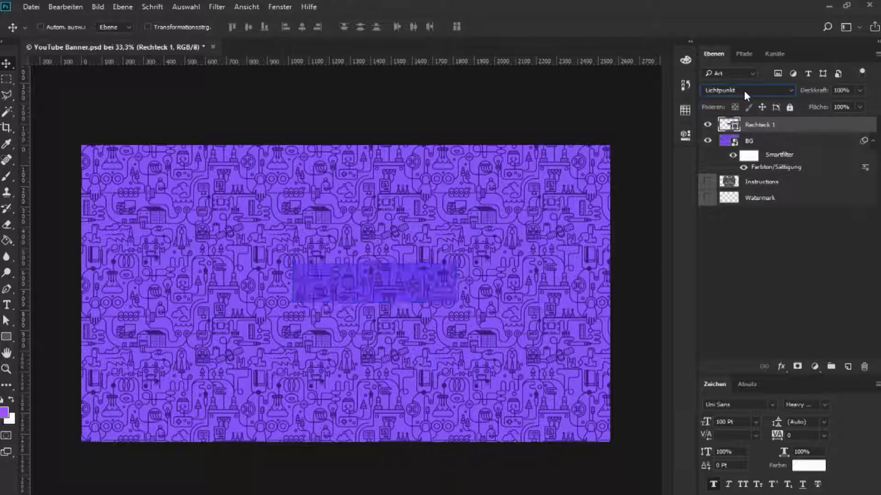
scroll(744, 90, "down", 2)
scroll(744, 90, "down", 2)
scroll(744, 90, "down", 1)
scroll(744, 90, "down", 1)
scroll(744, 90, "down", 1)
scroll(744, 90, "down", 1)
scroll(744, 90, "down", 1)
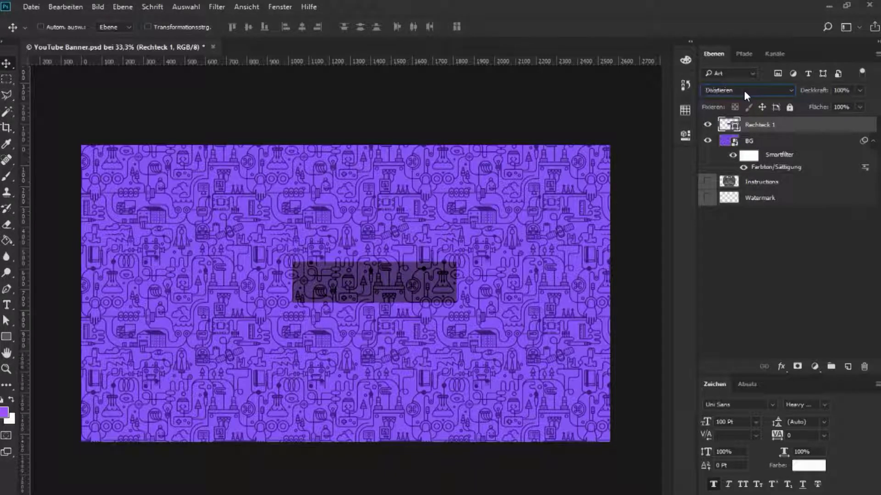
scroll(744, 90, "down", 1)
scroll(744, 90, "down", 1)
scroll(744, 90, "down", 1)
scroll(744, 90, "down", 1)
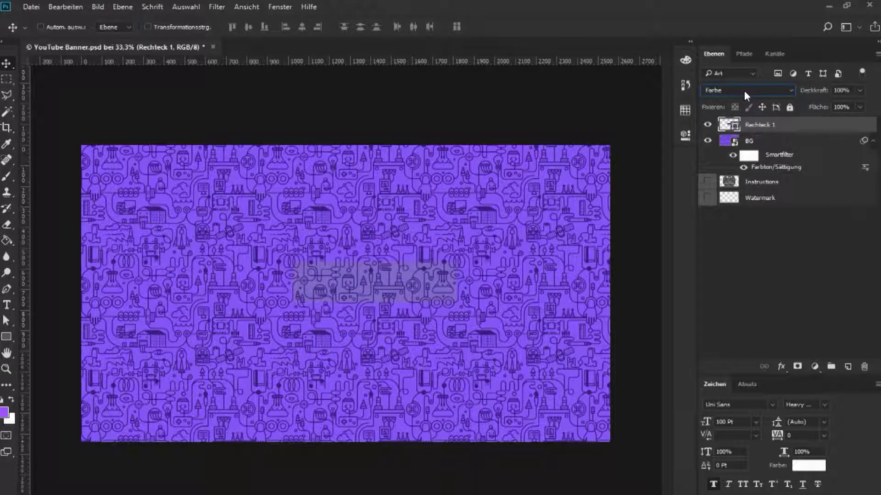
scroll(744, 90, "up", 1)
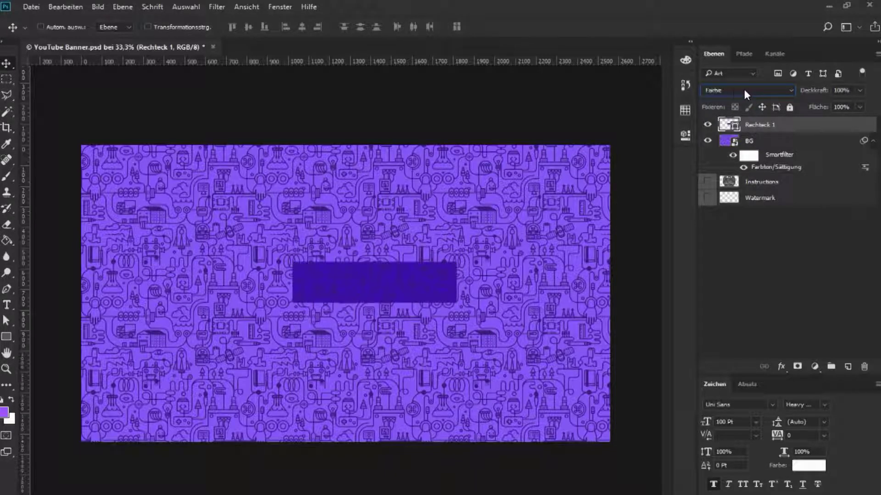
scroll(744, 90, "up", 1)
scroll(744, 90, "up", 1)
scroll(744, 89, "up", 1)
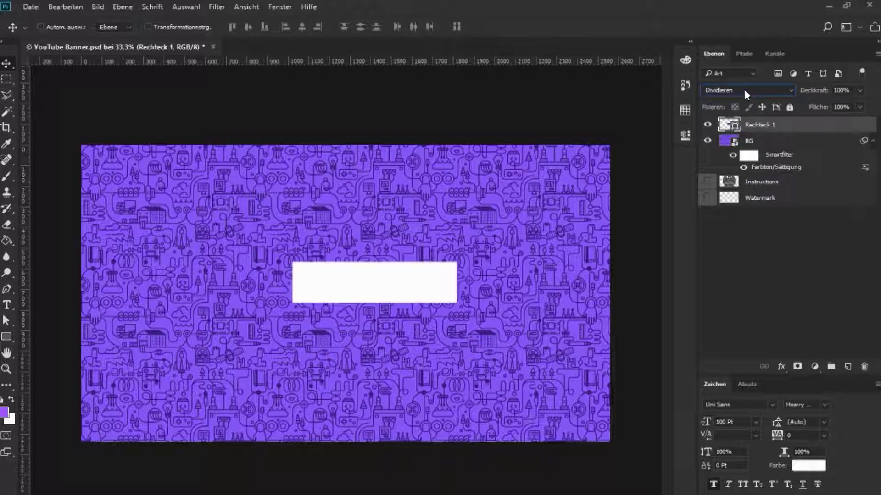
left_click(744, 89)
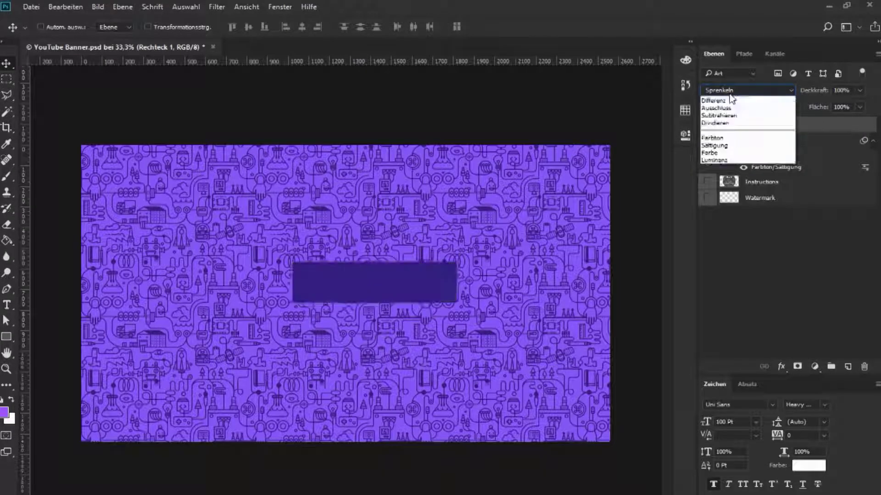
left_click(727, 100)
- Recolour the rectangle fill yellow-orange (#ffa800), starting from ff7800
double_click(729, 125)
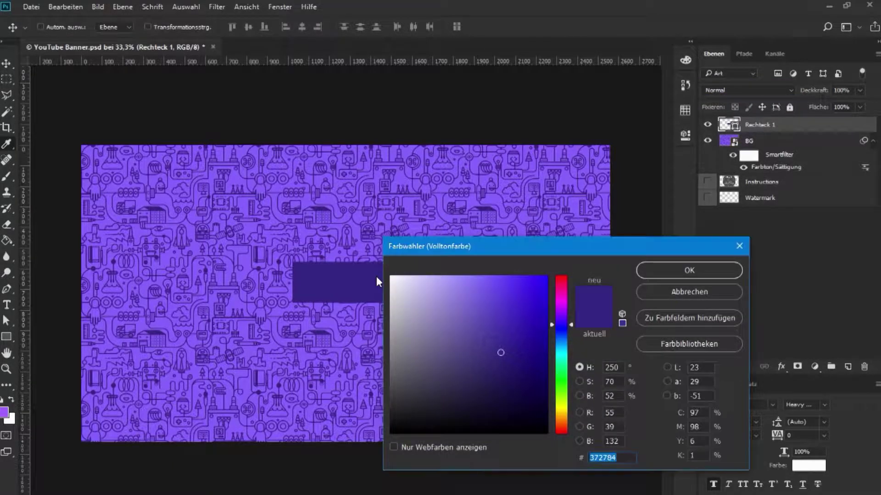
type("ff780")
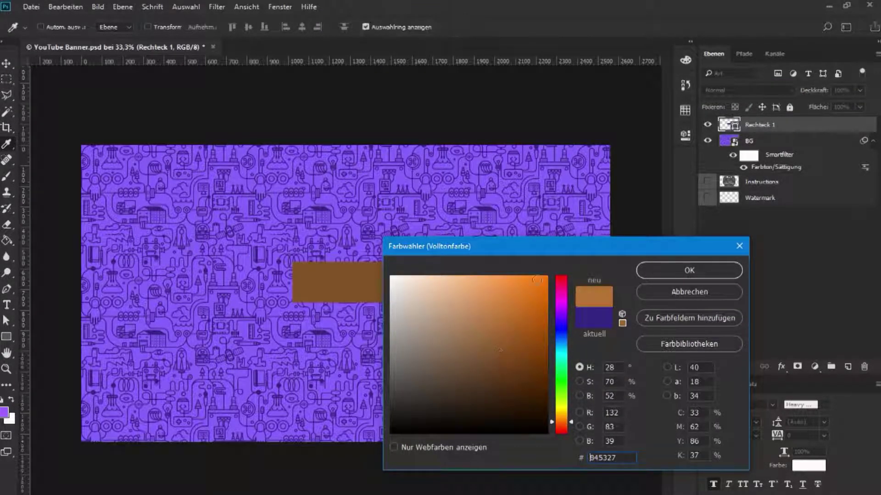
type("0")
left_click_drag(567, 422, 562, 415)
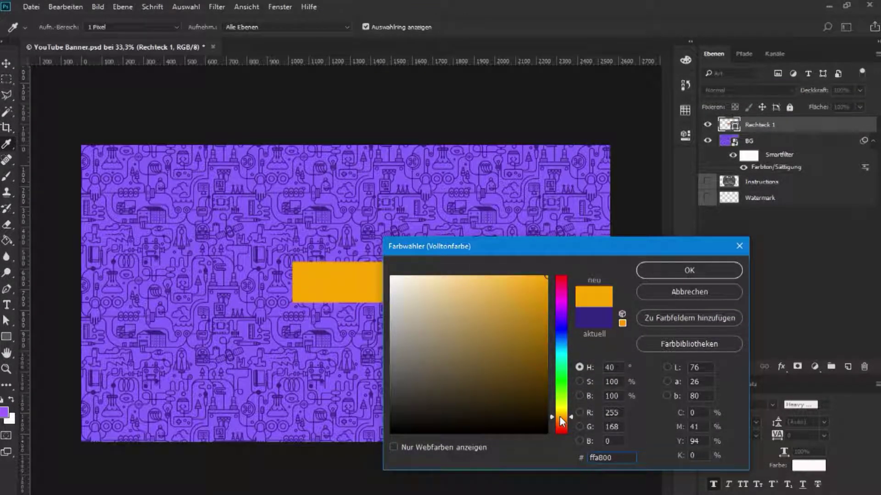
left_click(682, 268)
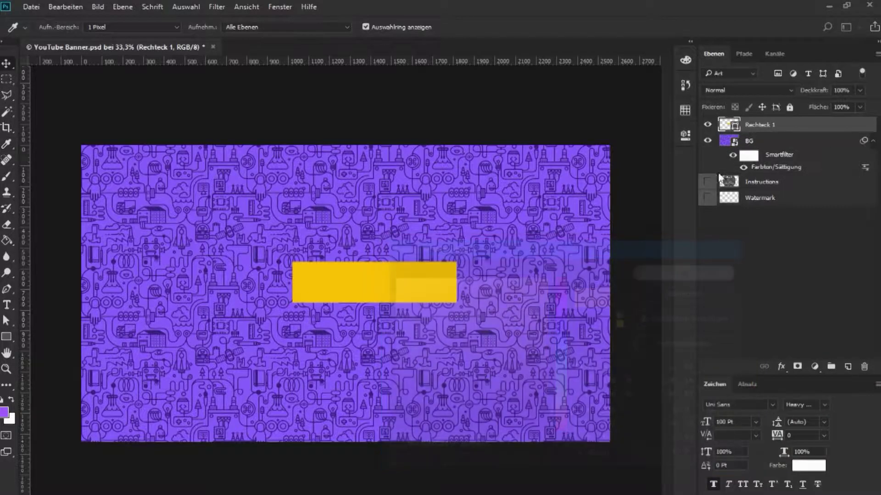
- Set the rectangle's blend mode to Hartes Licht
left_click(737, 90)
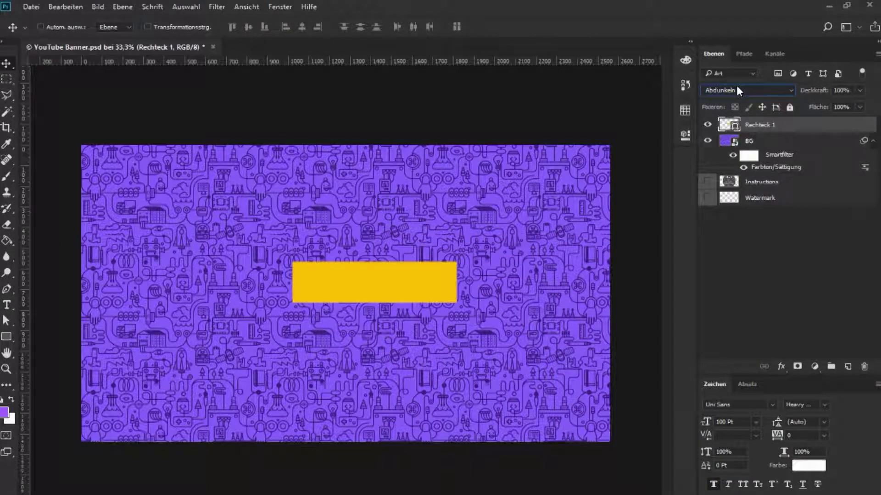
scroll(736, 89, "down", 1)
scroll(736, 90, "down", 1)
scroll(736, 89, "down", 1)
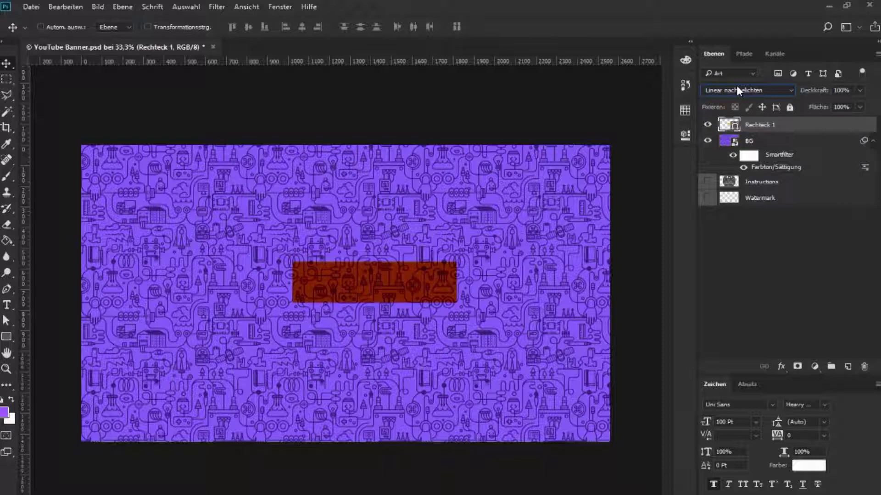
scroll(737, 88, "down", 1)
scroll(736, 87, "down", 1)
scroll(737, 87, "down", 1)
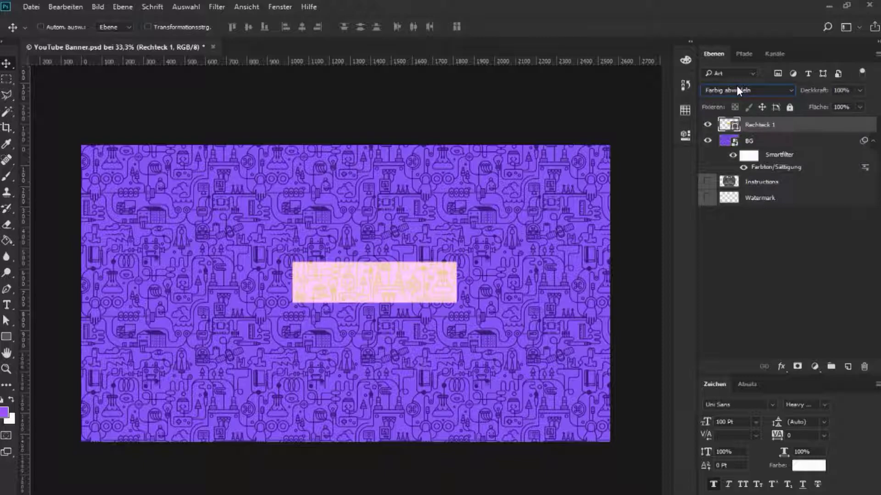
scroll(738, 88, "down", 1)
scroll(737, 88, "down", 1)
scroll(737, 88, "down", 1)
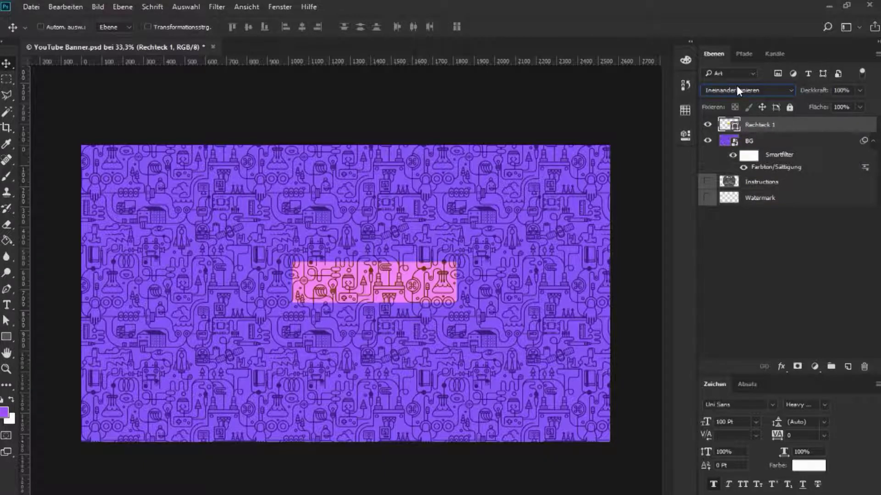
scroll(736, 90, "down", 1)
scroll(736, 89, "down", 1)
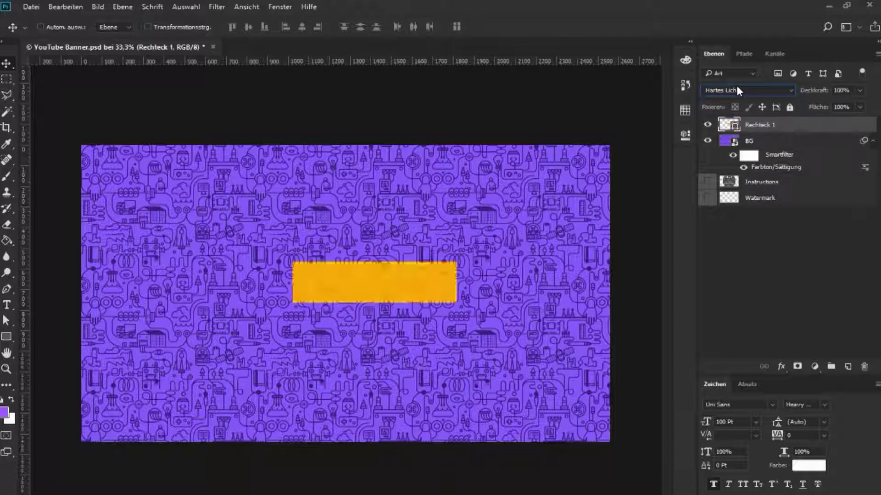
- Move the orange bar right and down, with guides shown and view at 100%
left_click_drag(457, 253, 484, 282)
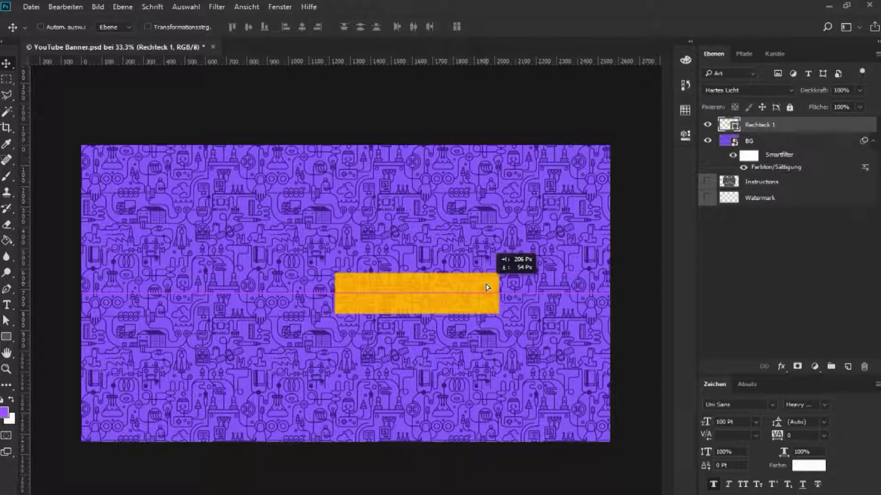
key("ctrl+semicolon")
left_click_drag(399, 312, 423, 309)
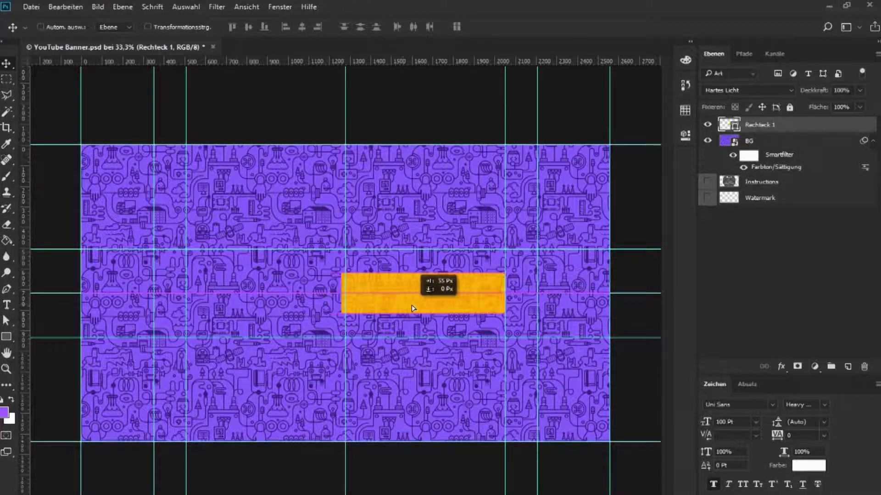
key("ctrl+1")
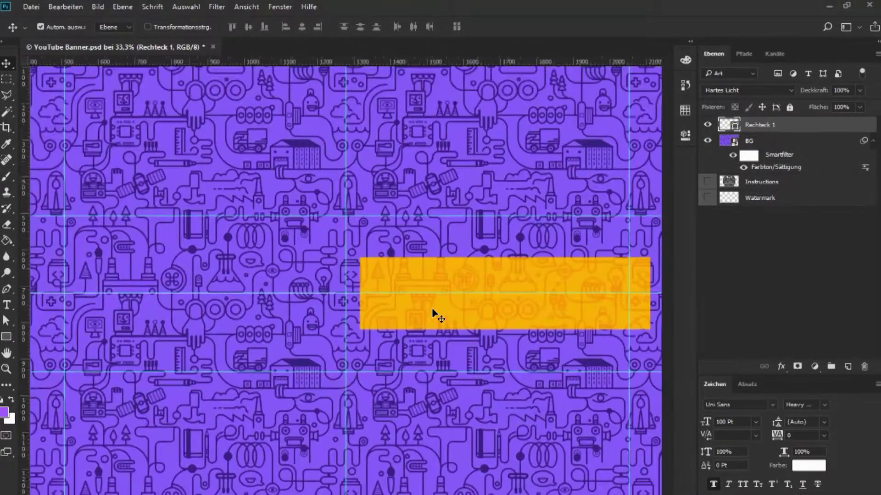
scroll(182, 400, "right", 3)
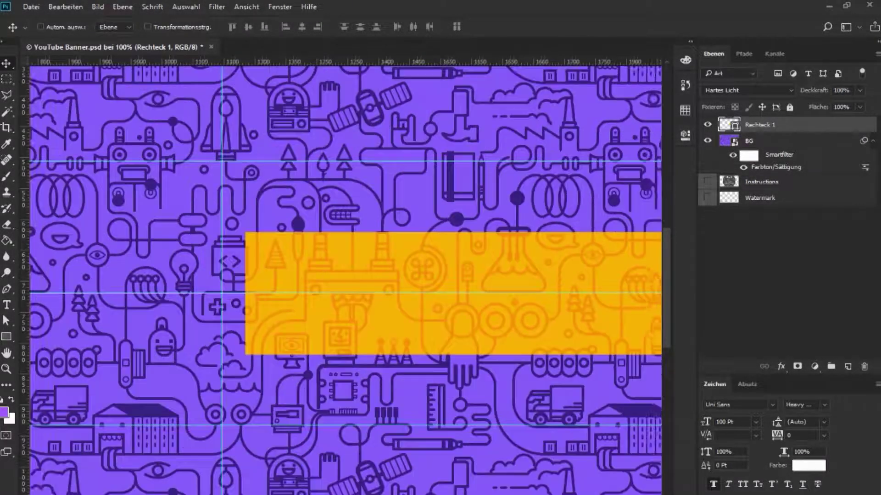
scroll(183, 401, "right", 2)
- Add white 'YOUR NAME' text and move it onto the orange bar
left_click(10, 305)
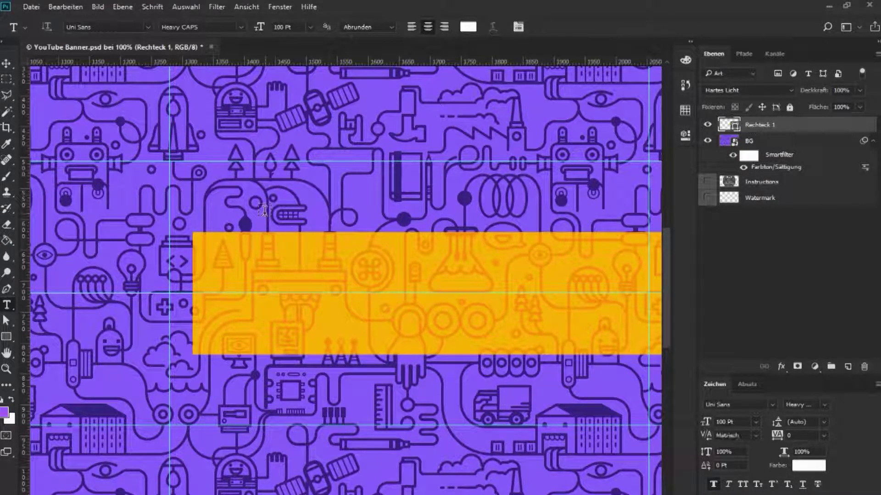
left_click(265, 211)
type("YOUR NAME")
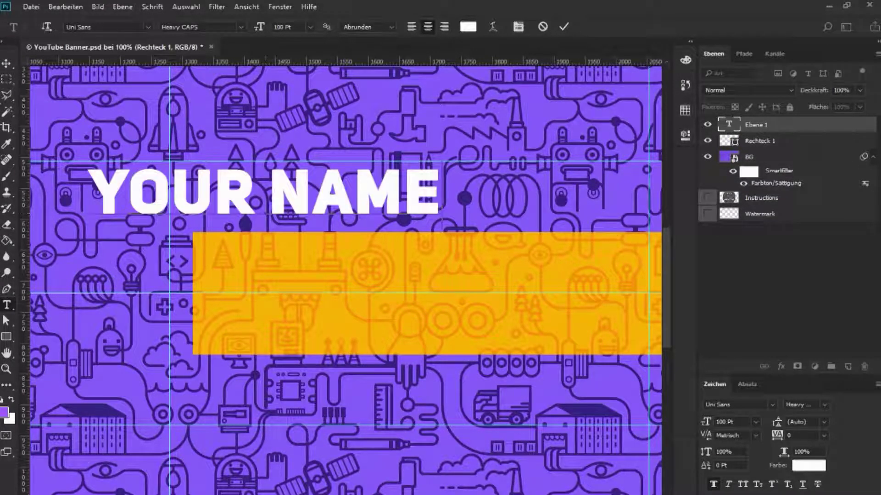
left_click(6, 63)
left_click_drag(269, 202, 382, 295)
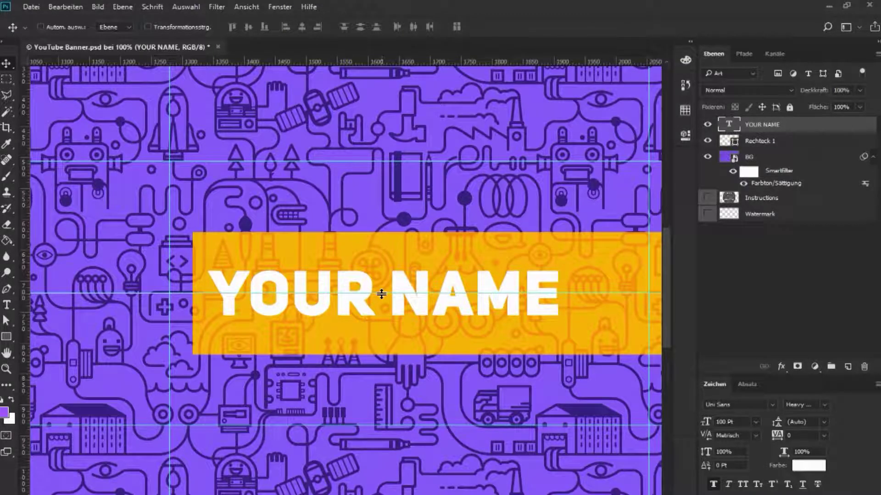
- Shorten the orange bar to fit the YOUR NAME text
key("ctrl+t")
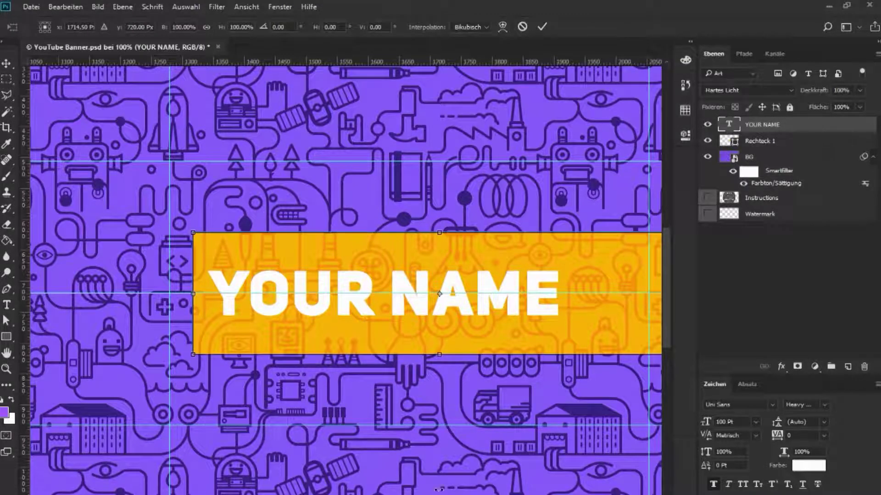
left_click(759, 141)
scroll(461, 332, "right", 5)
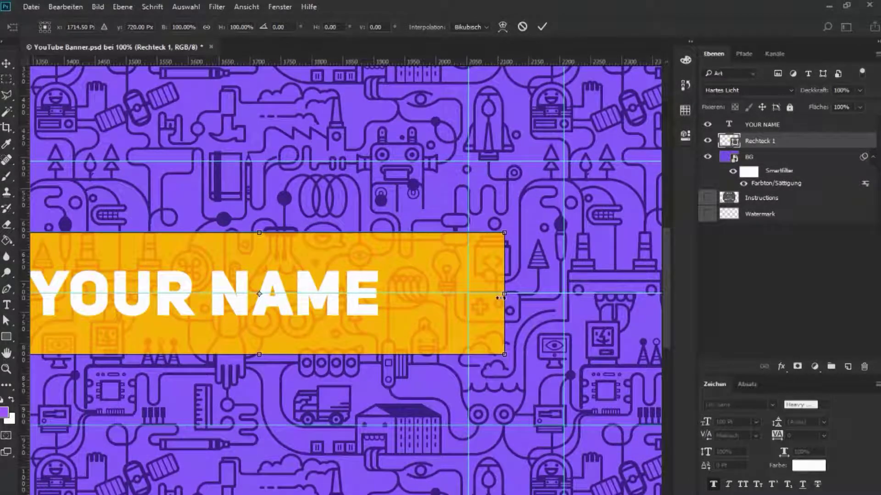
left_click_drag(500, 298, 410, 297)
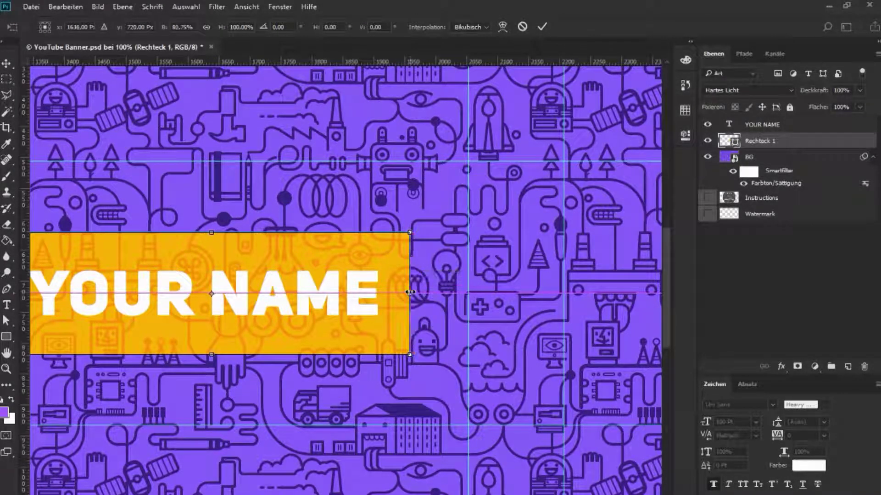
key("Return")
- Centre the bar and text on the banner and duplicate the bar layer
left_click(780, 123, "shift")
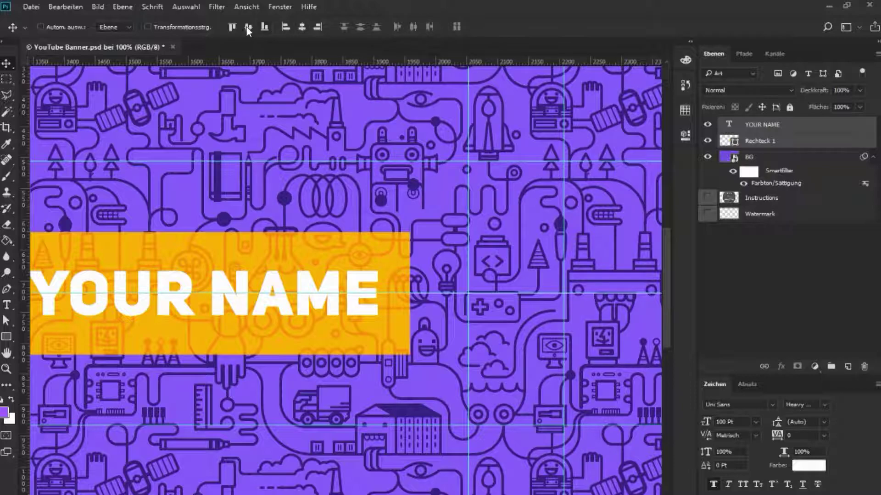
left_click_drag(207, 252, 315, 255)
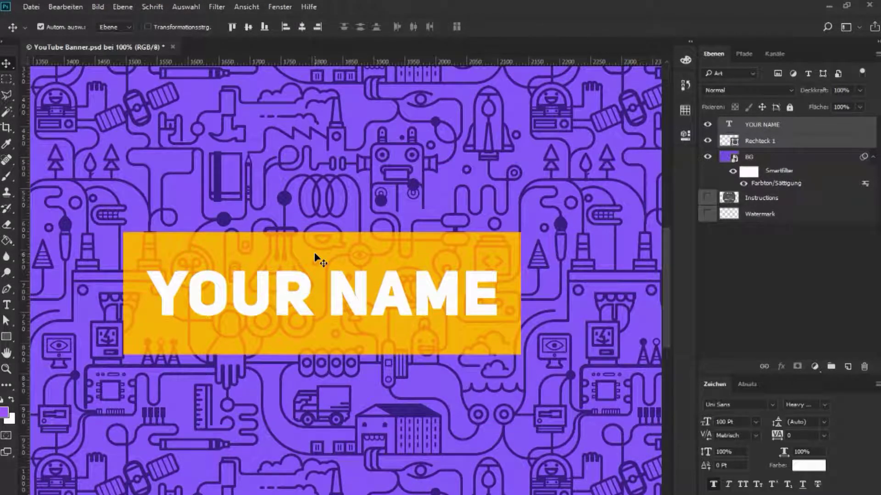
left_click(748, 142)
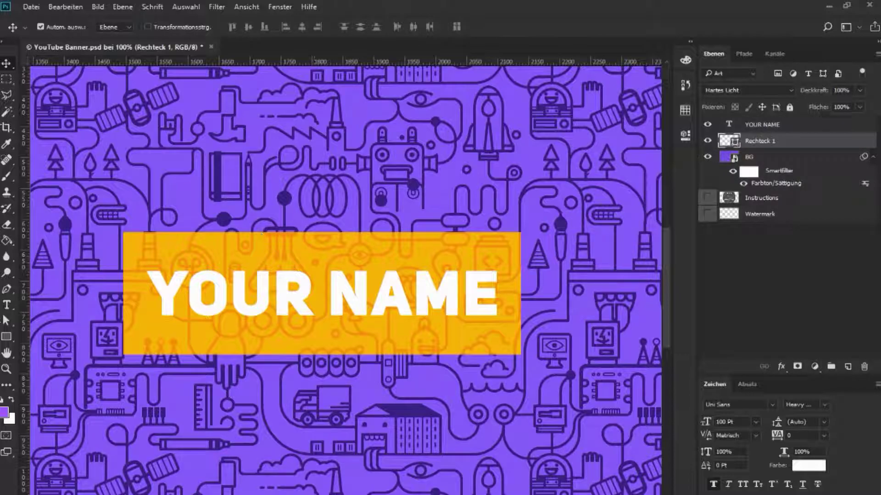
key("ctrl+j")
- Remove the fill from the Rechteck 1 Kopie rectangle
key("u")
left_click(119, 27)
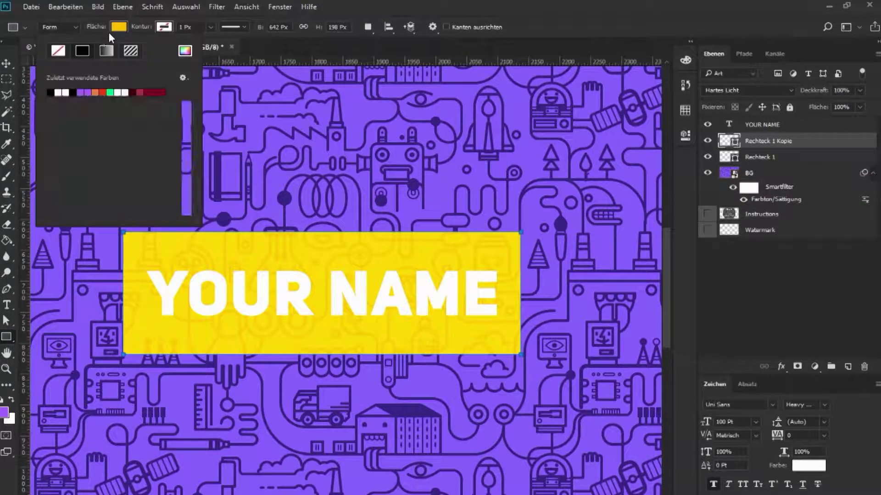
left_click(58, 51)
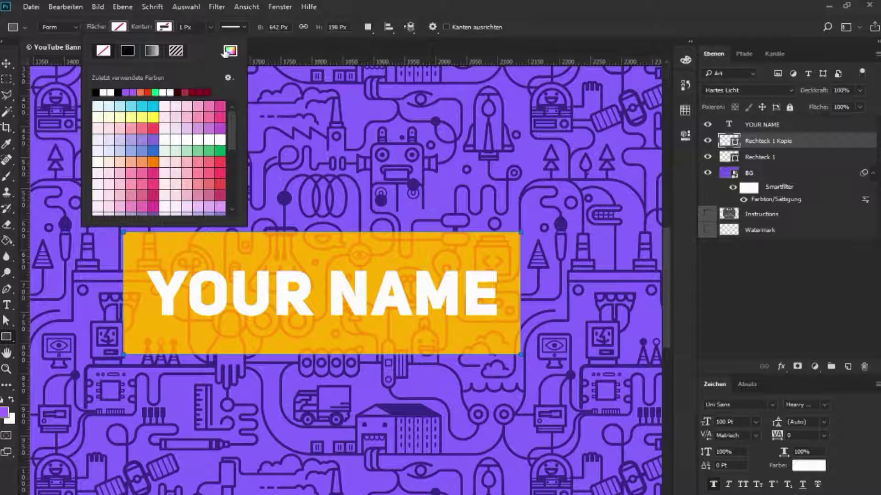
left_click(225, 54)
key("Escape")
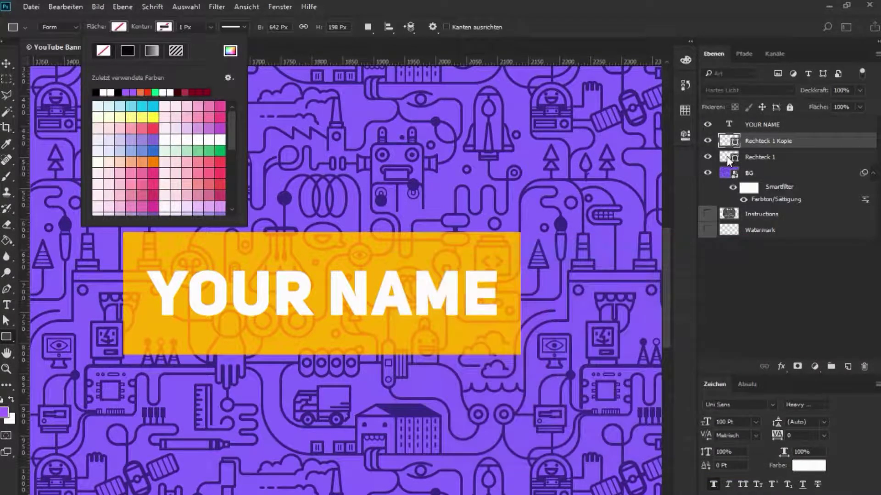
left_click(726, 156)
double_click(726, 156)
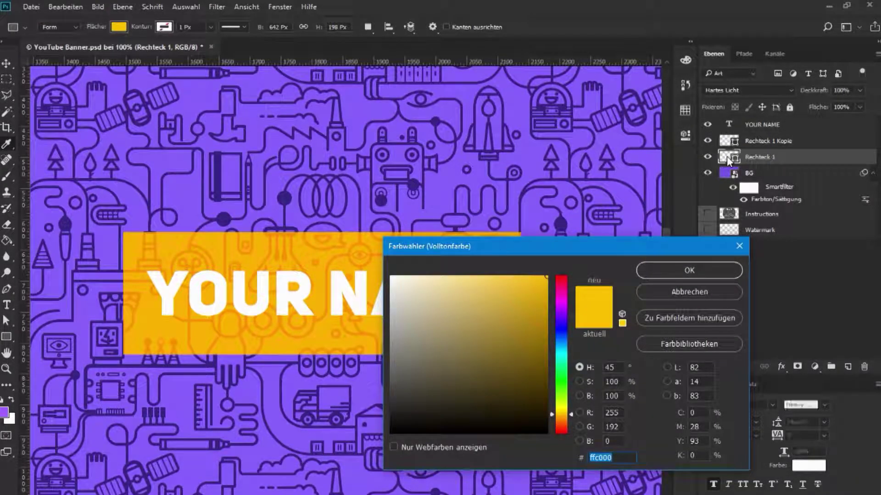
key("Return")
- Give the copy a yellow outline 10 px wide
key("alt+bracketright")
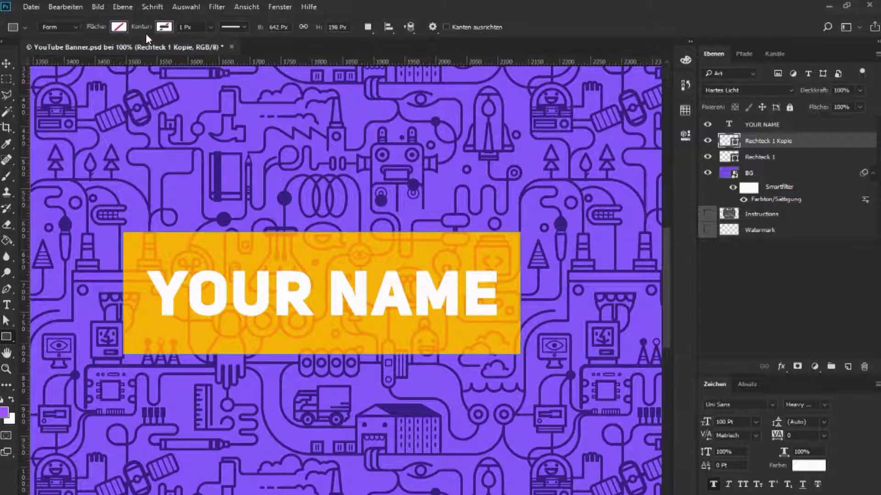
left_click(119, 27)
left_click(230, 50)
type("ffc000")
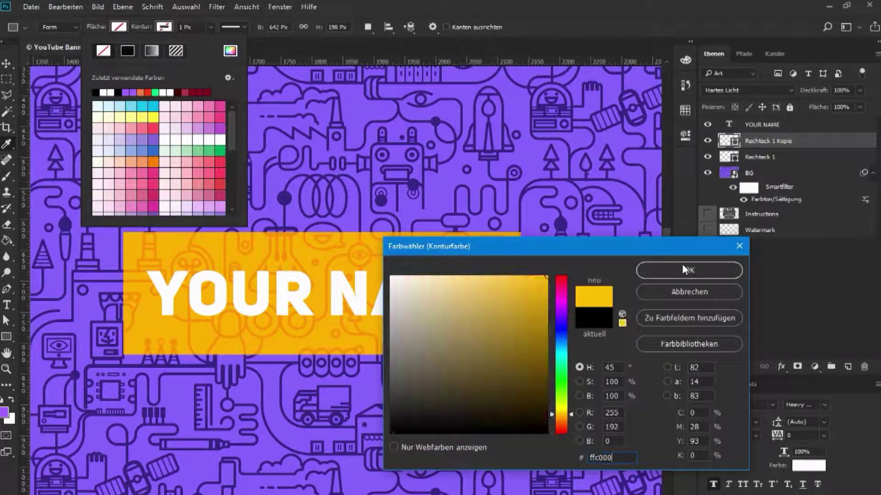
key("Return")
left_click(197, 25)
type("10")
key("Return")
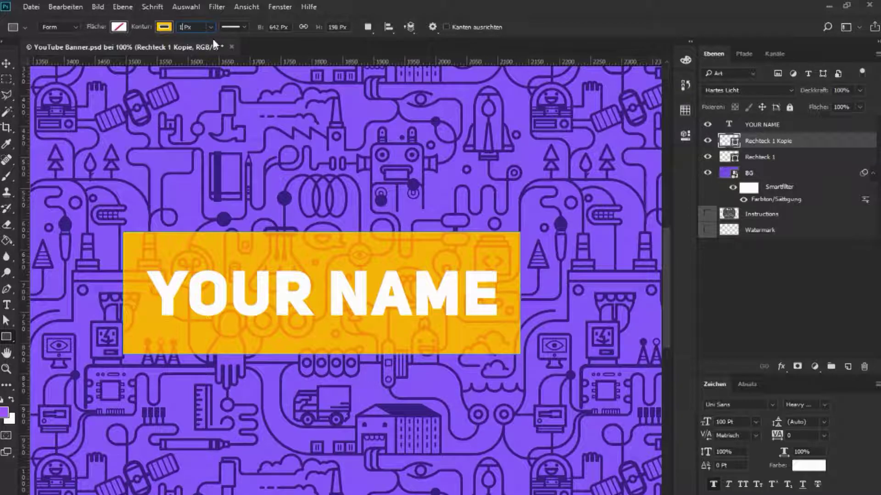
- Make the outline dashed and set its alignment
left_click(232, 27)
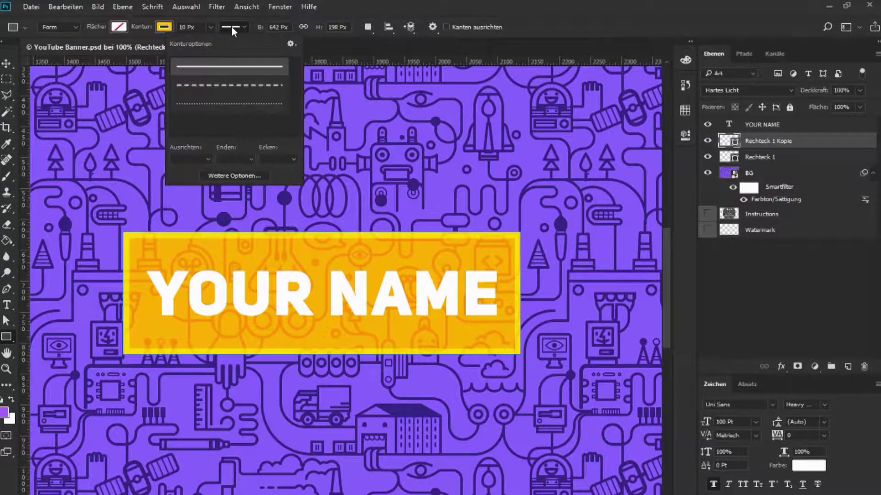
left_click(193, 160)
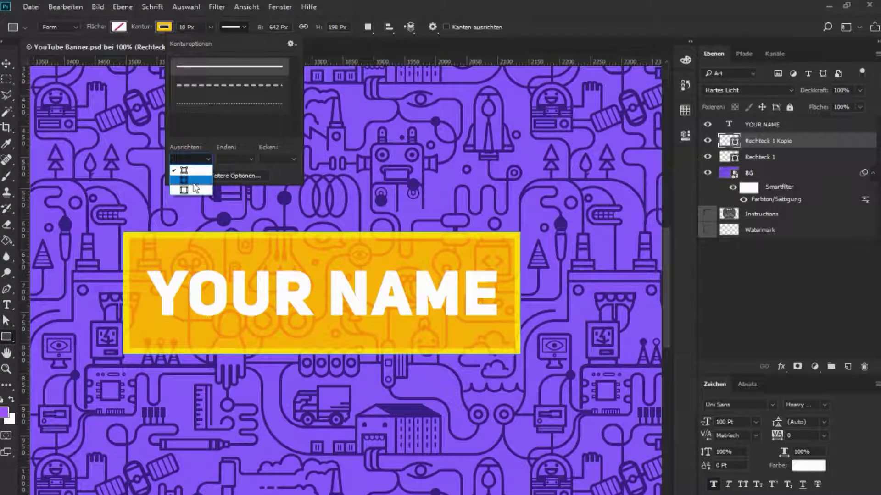
left_click(194, 184)
left_click(236, 85)
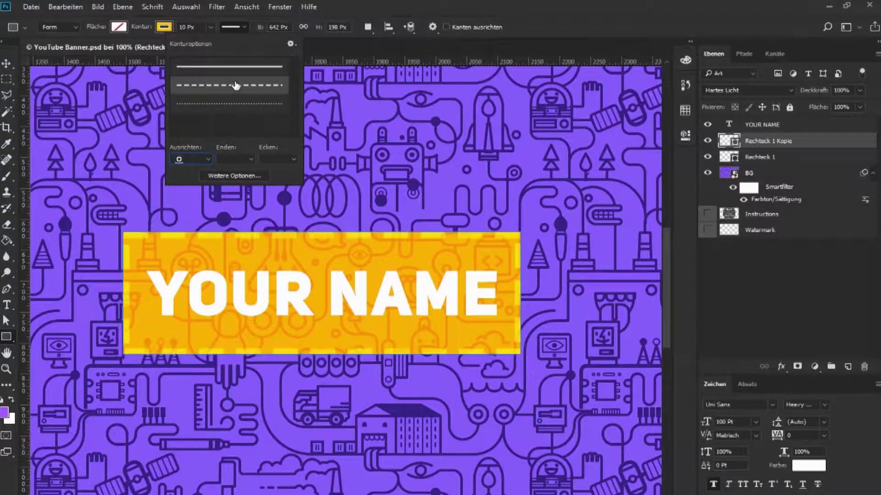
left_click(26, 72)
- Enlarge the outlined rectangle to frame the YOUR NAME bar
key("ctrl+t")
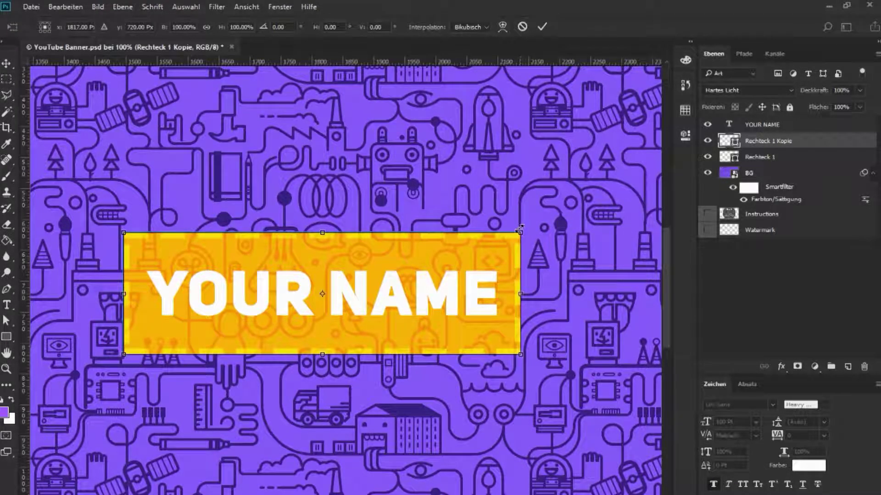
left_click_drag(520, 232, 538, 225)
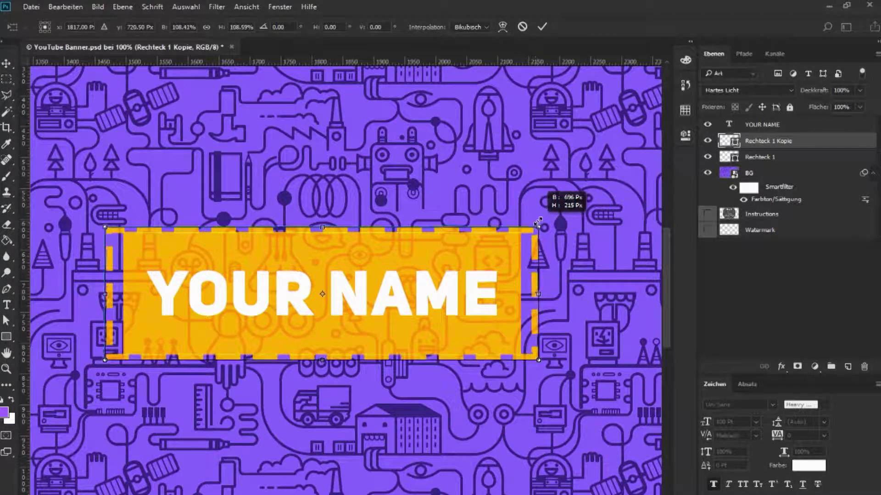
left_click_drag(538, 224, 546, 226)
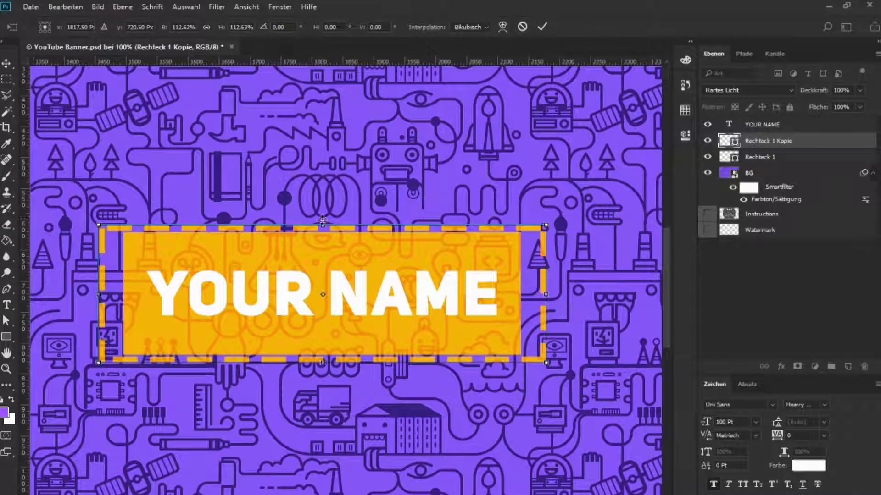
left_click_drag(322, 219, 322, 211)
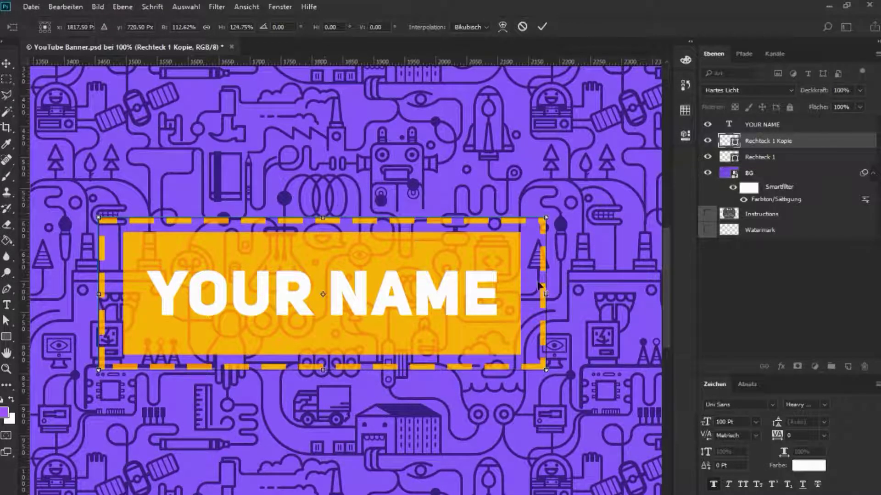
left_click_drag(546, 294, 534, 293)
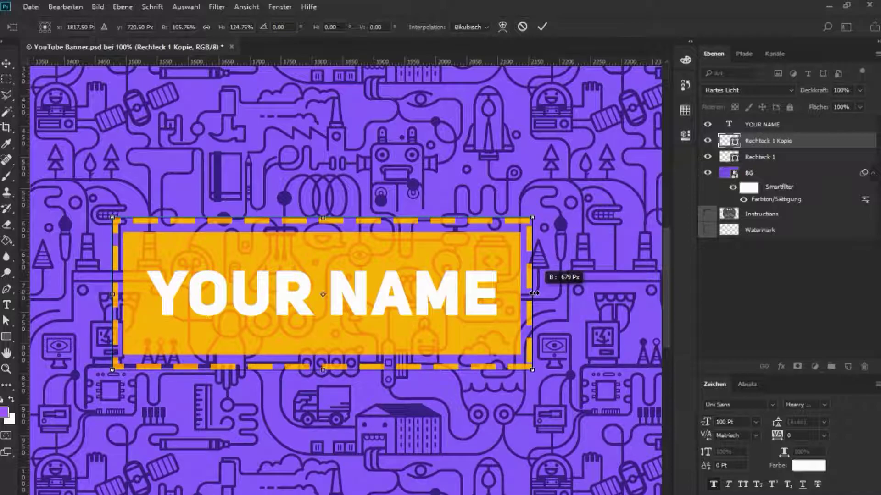
key("Return")
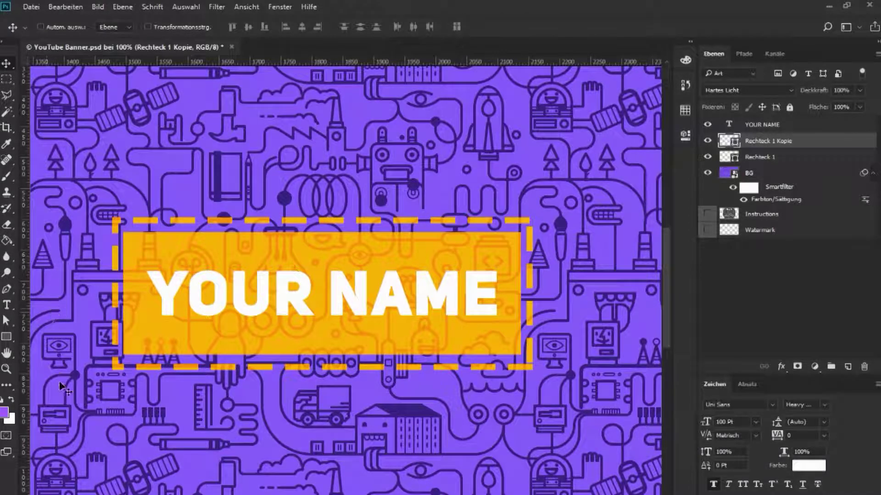
- Switch the frame's outline from dashed to a solid line
left_click(6, 337)
left_click(231, 28)
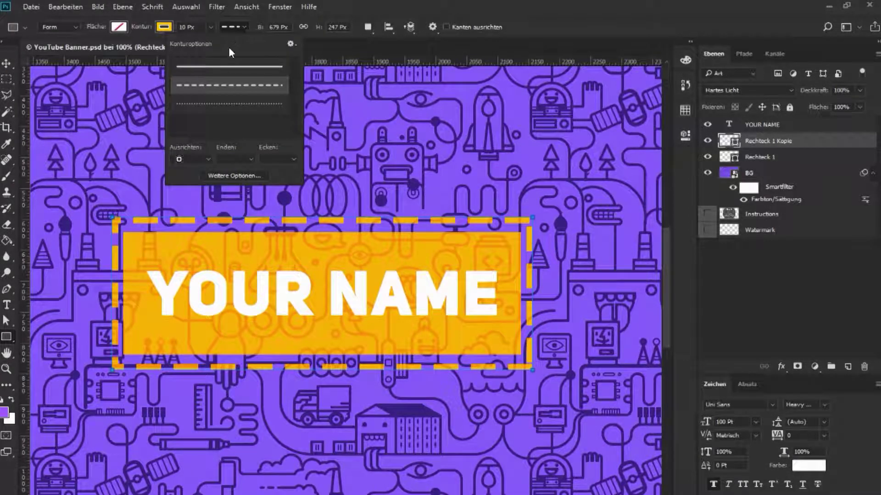
left_click(208, 103)
left_click(212, 77)
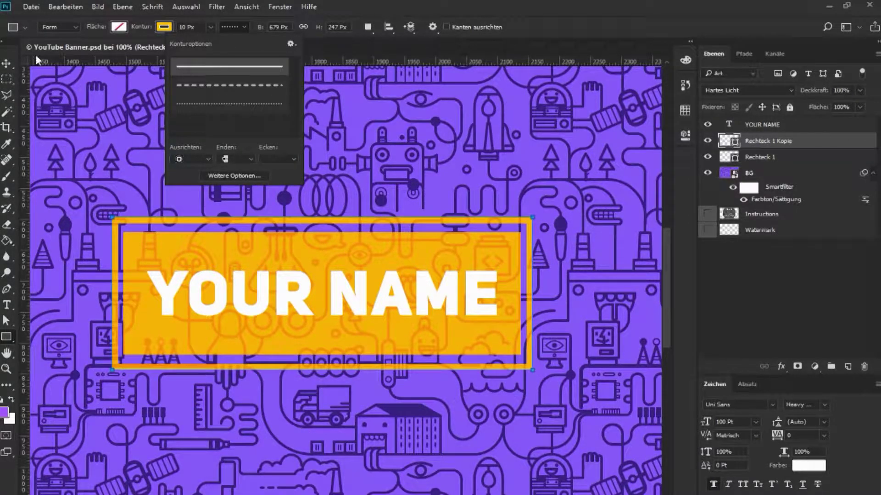
key("Return")
- Group the name box layers and move the group 104 px left
key("v")
key("ctrl+minus")
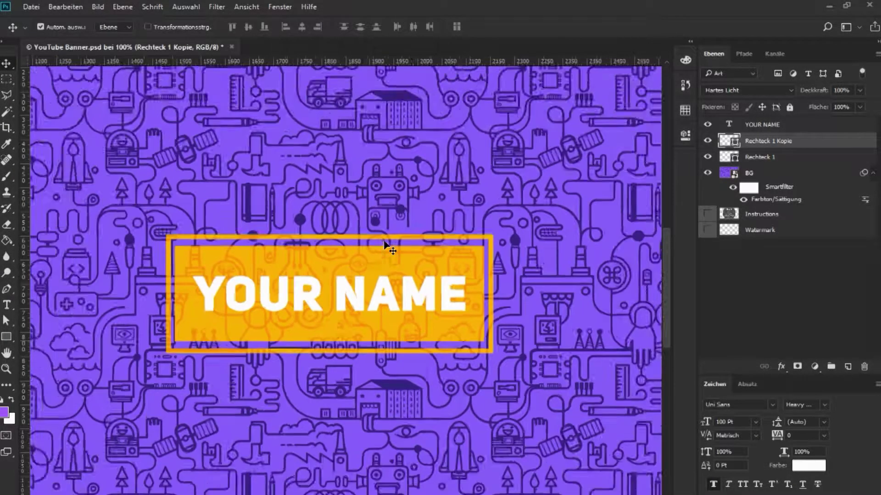
key("ctrl+minus")
key("ctrl+minus")
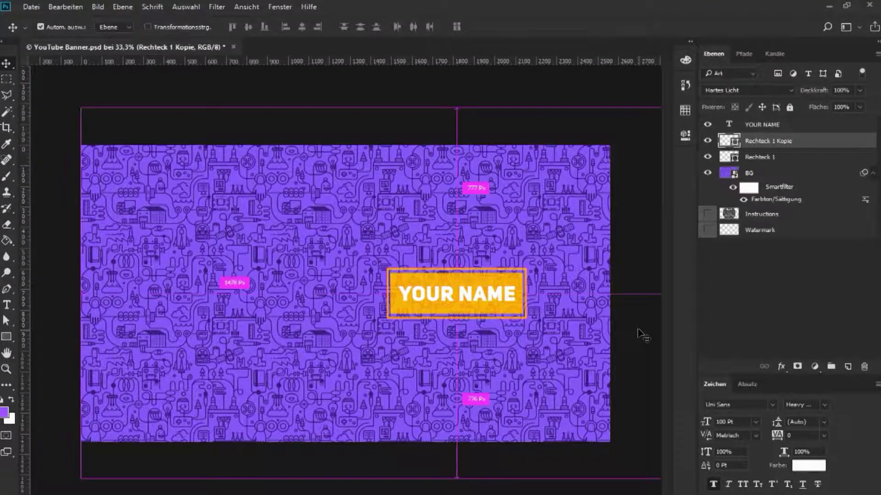
key("ctrl+semicolon")
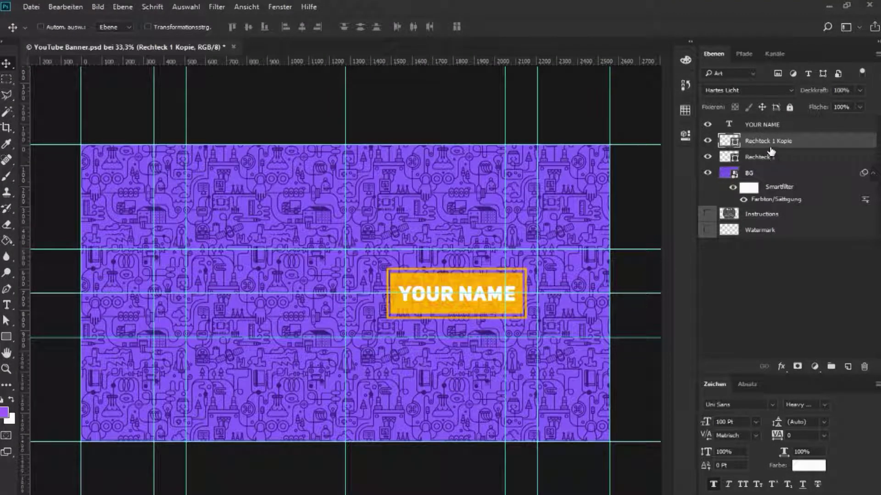
left_click(771, 157, "shift")
left_click(761, 124, "shift")
key("ctrl+g")
left_click_drag(471, 313, 437, 313)
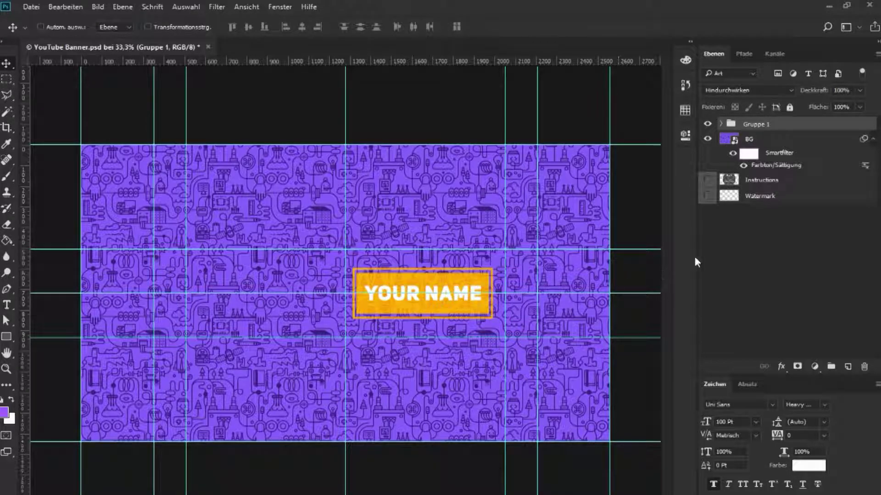
- Place the flask image left of the name box with a yellow Color Overlay
left_click_drag(695, 256, 315, 306)
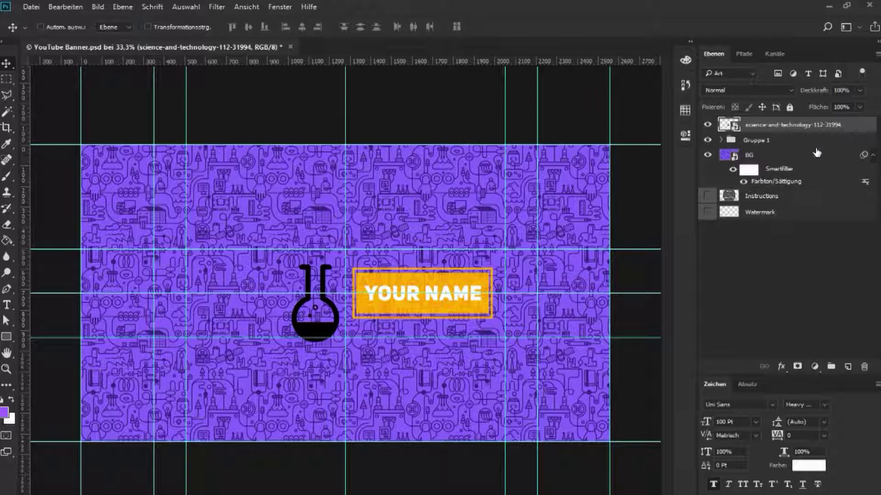
double_click(853, 125)
left_click(289, 265)
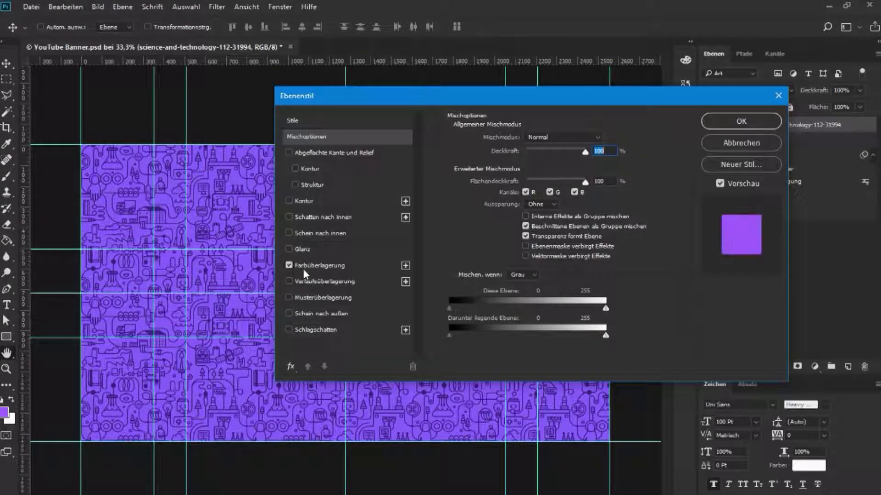
left_click(320, 266)
left_click(531, 139)
left_click(582, 139)
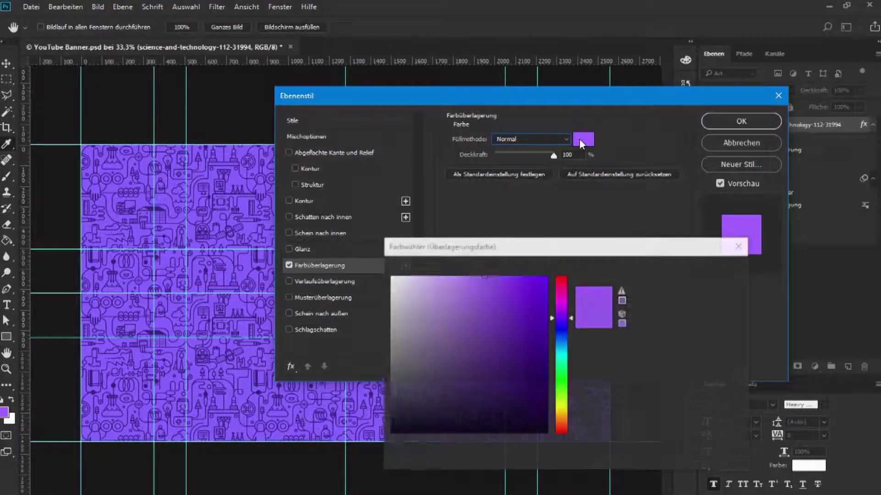
key("ctrl+v")
key("Return")
left_click(718, 123)
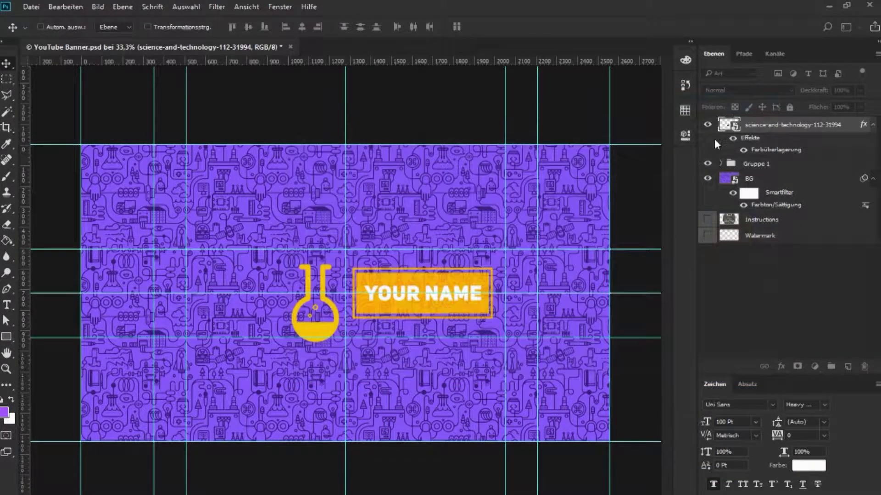
- Convert the flask layer to a Smart Object
right_click(789, 125)
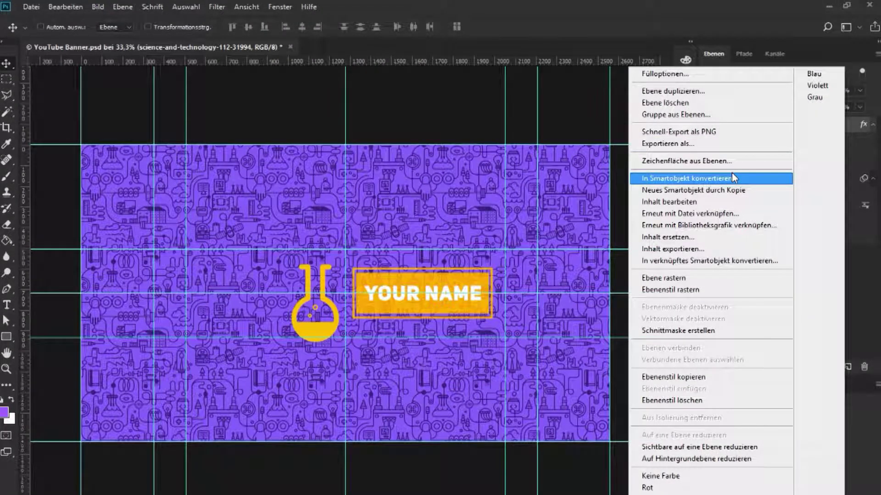
left_click(740, 179)
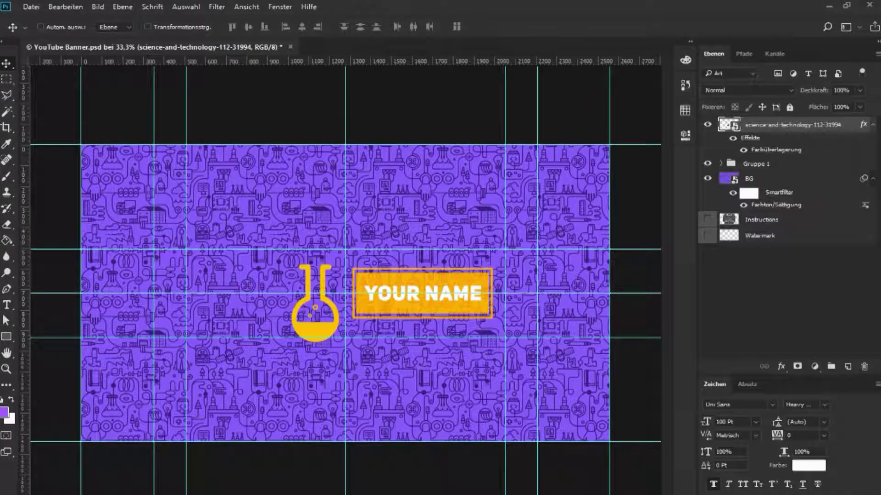
left_click(873, 125)
- Enlarge the yellow flask and move it to the banner's left edge
key("ctrl+t")
mouse_move(353, 265)
left_mouse_down()
mouse_move(372, 250)
mouse_move(397, 247)
mouse_move(360, 264)
left_mouse_up()
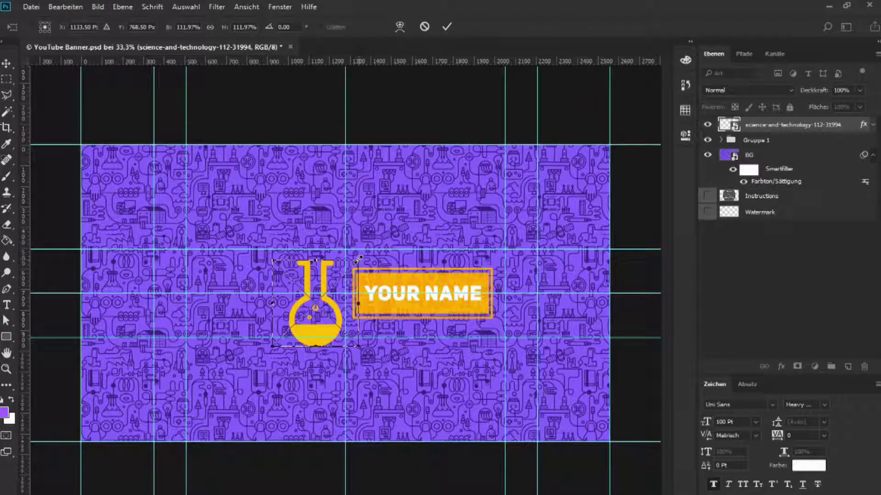
key("Return")
left_click_drag(313, 331, 118, 335)
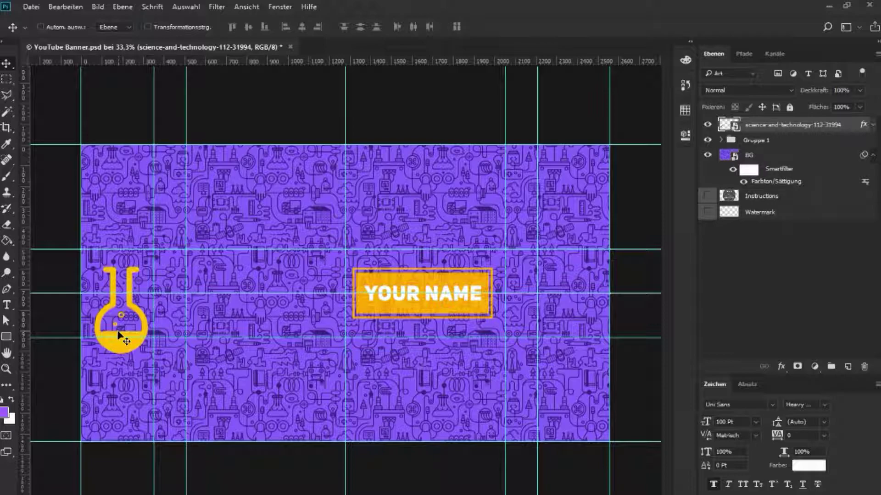
key("shift+Right")
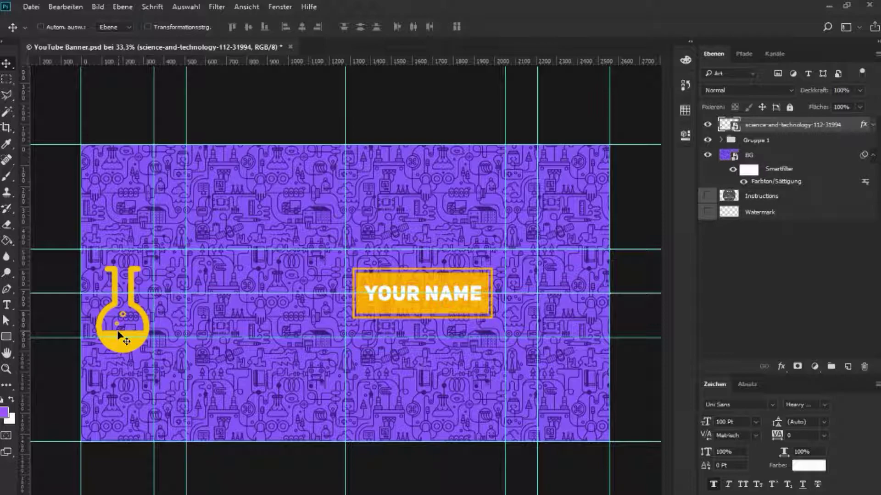
- Add a slightly smaller flask copy left of the large flask, then duplicate the original again
key("ctrl+j")
key("ctrl+t")
mouse_move(154, 273)
left_mouse_down()
mouse_move(137, 305)
mouse_move(160, 325)
mouse_move(147, 338)
left_mouse_up()
key("Return")
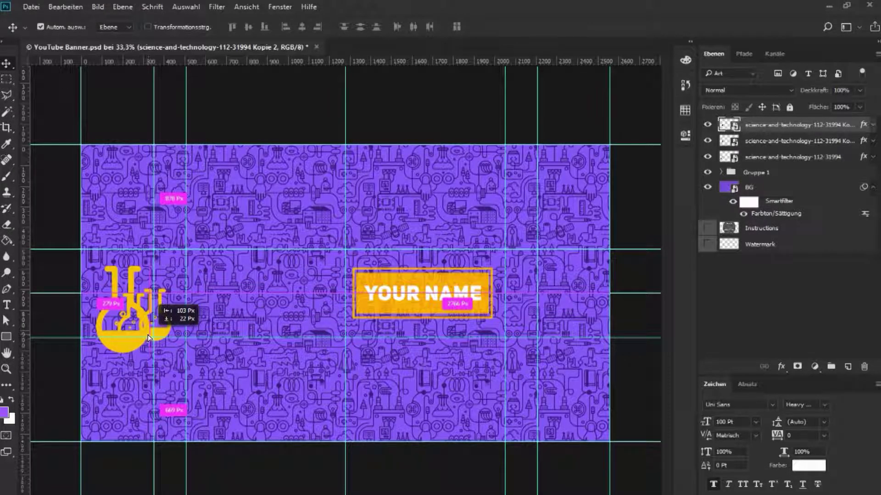
left_click_drag(147, 338, 101, 331)
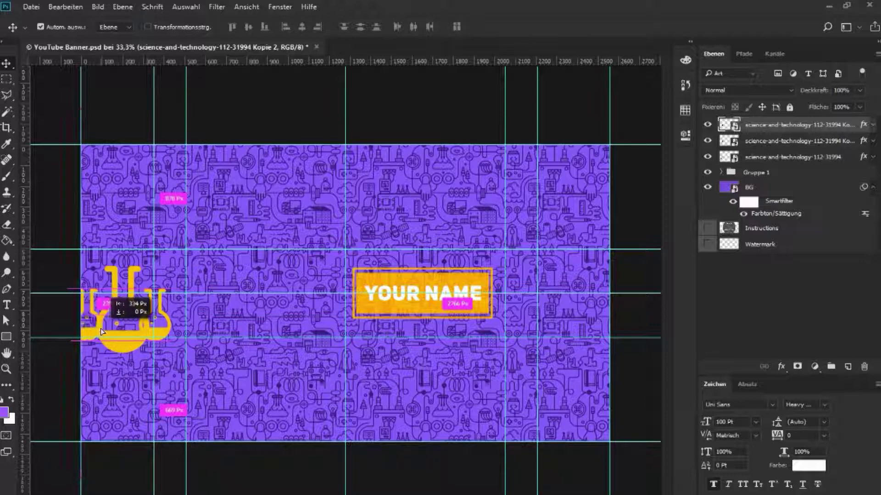
left_click_drag(101, 330, 123, 336)
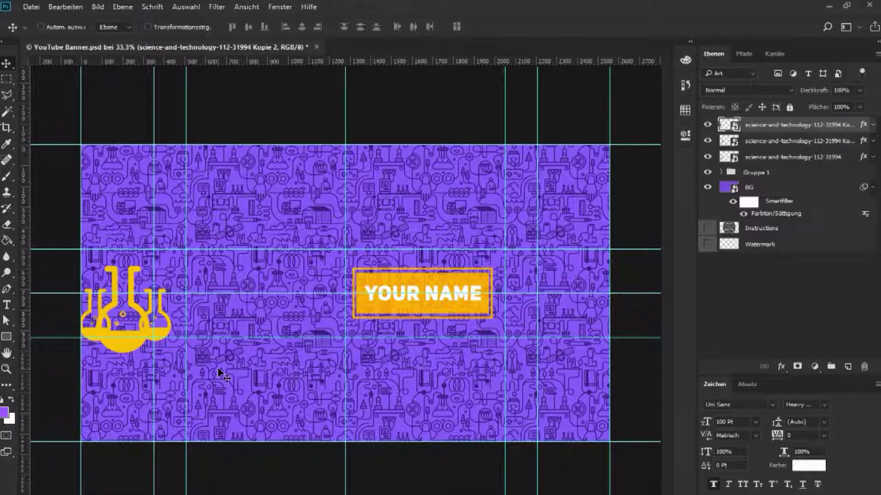
key("Right")
key("Right")
key("Right")
key("Right")
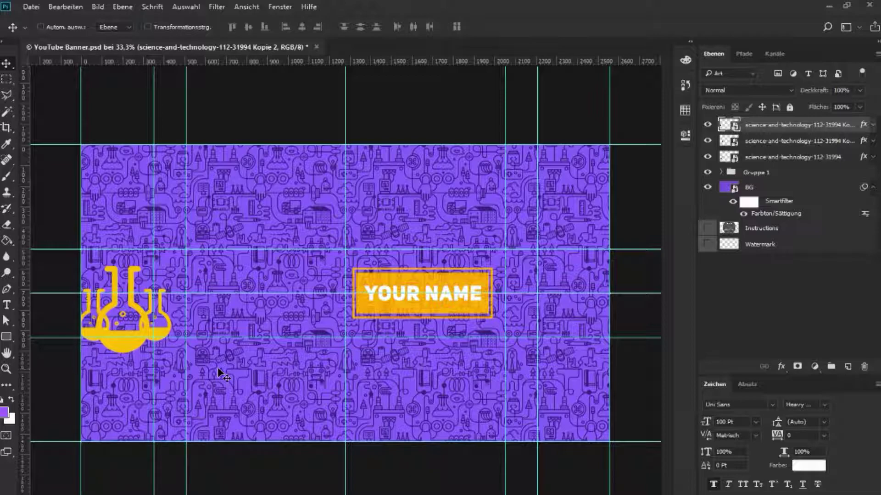
left_click(815, 158)
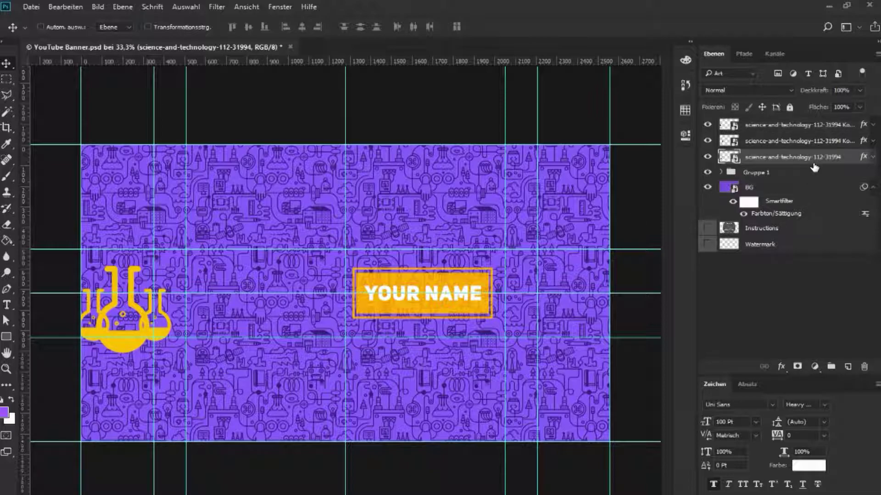
key("ctrl+j")
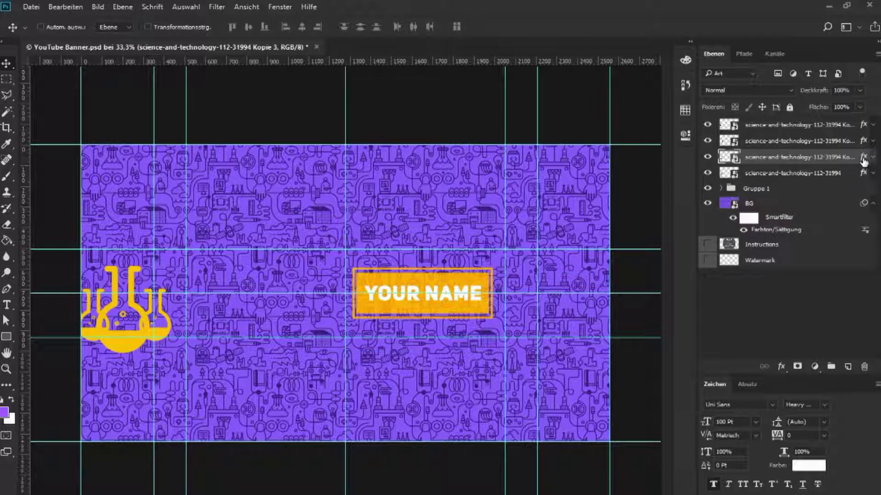
- Give the flask copy a 10 px dark outline stroke
double_click(844, 157)
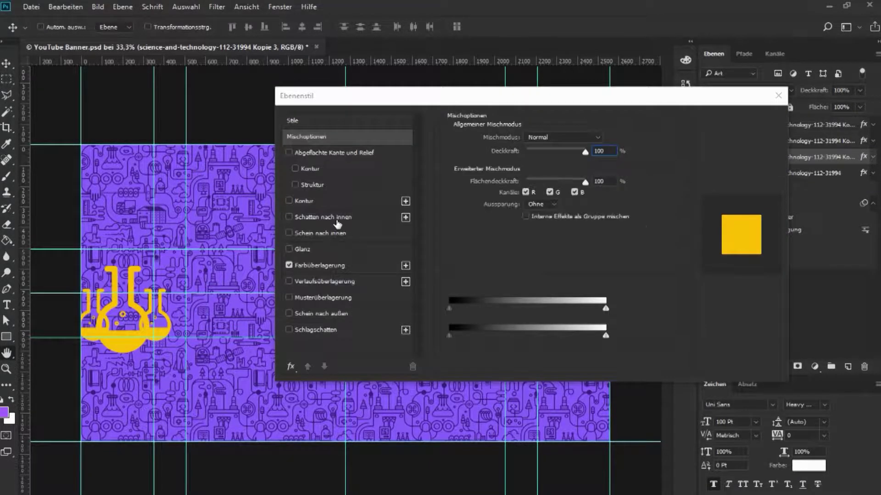
left_click(346, 200)
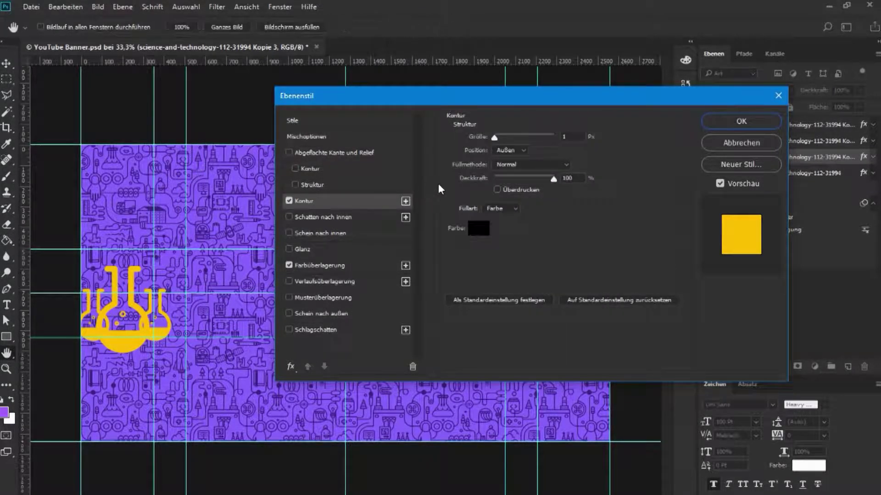
left_click_drag(495, 142, 501, 143)
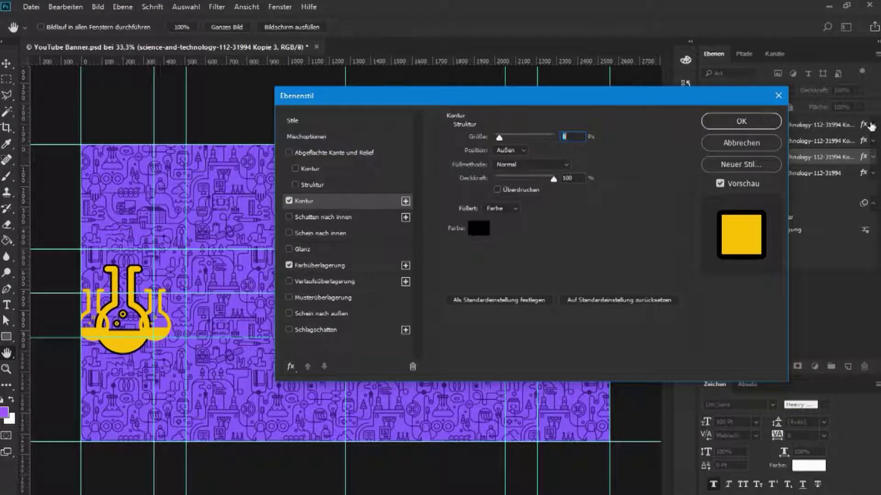
left_click(741, 121)
- Group the top two flask layers into Gruppe 2
right_click(801, 160)
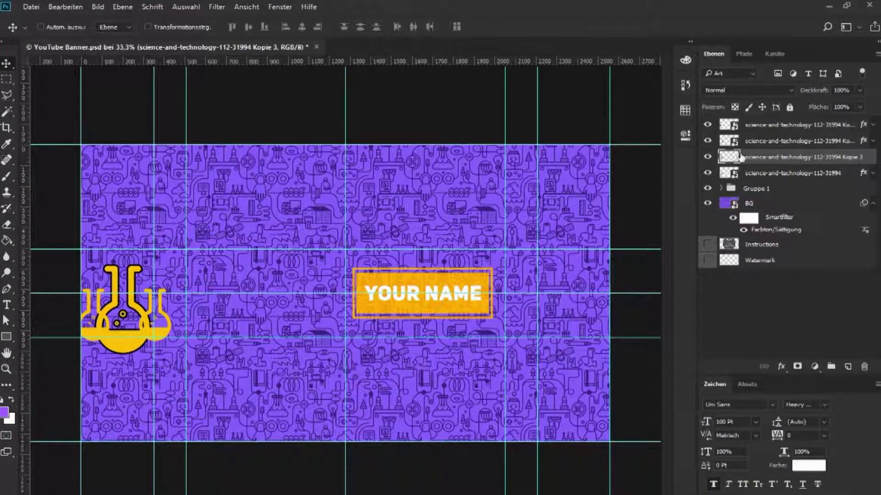
left_click(755, 142)
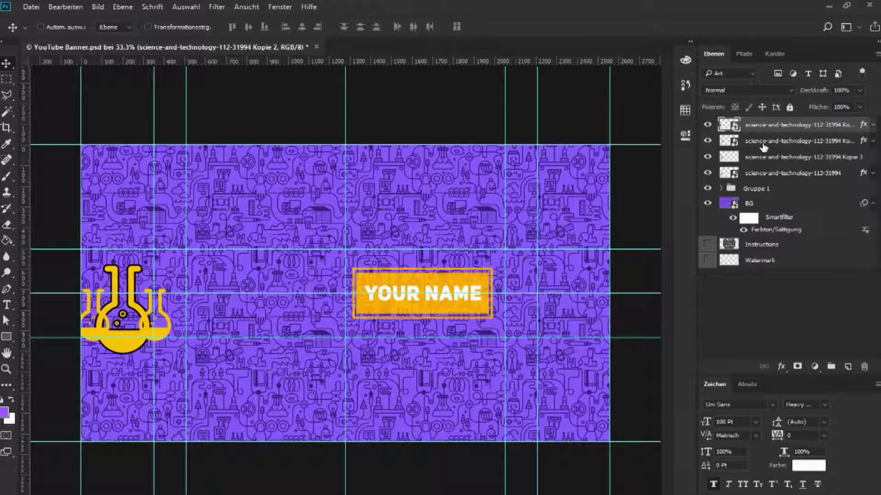
left_click(763, 142, "shift")
key("ctrl+g")
- Select the outlined Kopie 3 flask's shape after reviewing its style settings
left_click(730, 139)
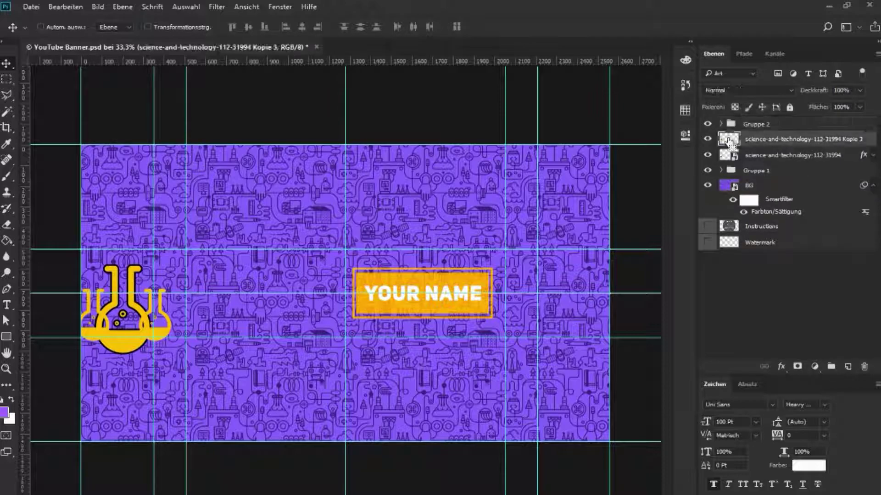
double_click(739, 124)
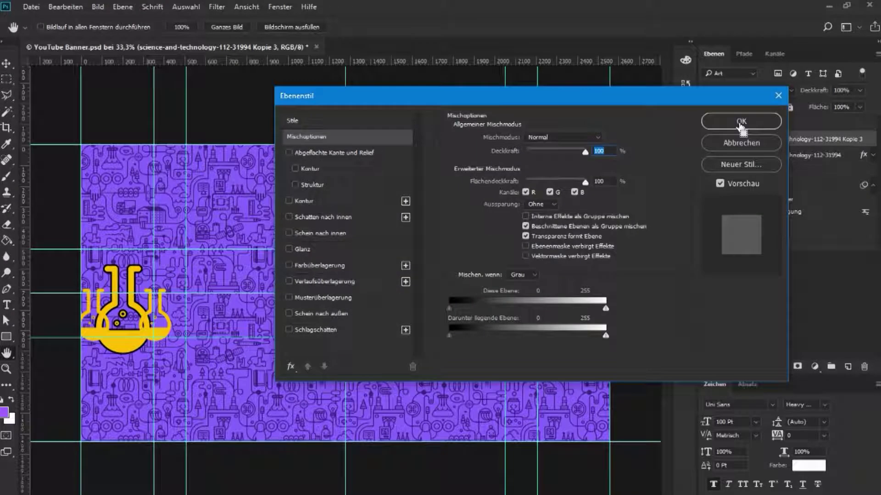
left_click(739, 122)
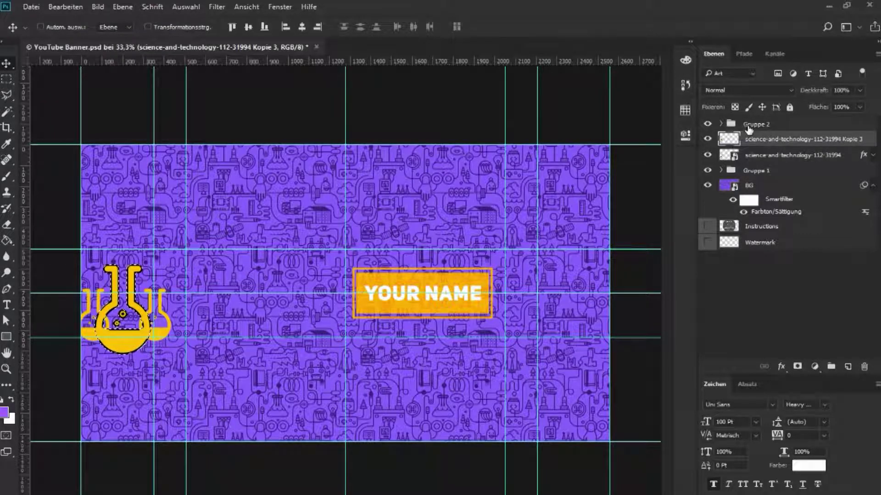
left_click(730, 124, "ctrl")
left_click(6, 79)
- Mask Gruppe 2 with the flask outline selection and merge Kopie 3 down
right_click(228, 211)
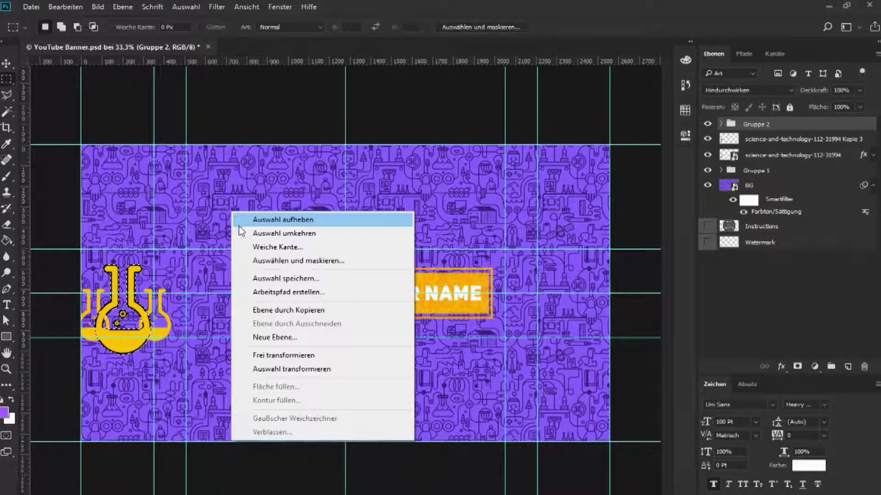
left_click(242, 232)
left_click(798, 366)
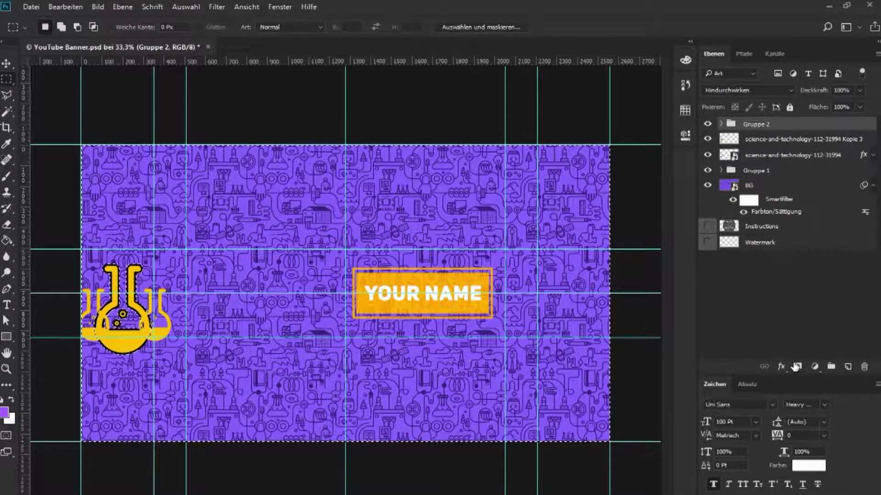
left_click(768, 142)
key("ctrl+e")
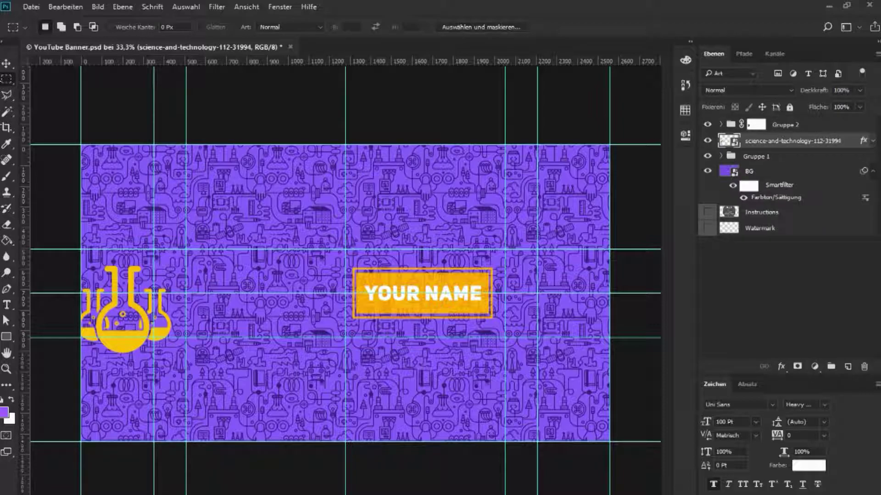
- Paint black on the mask with a size-20 brush to hide both teardrops inside the flask
key("v")
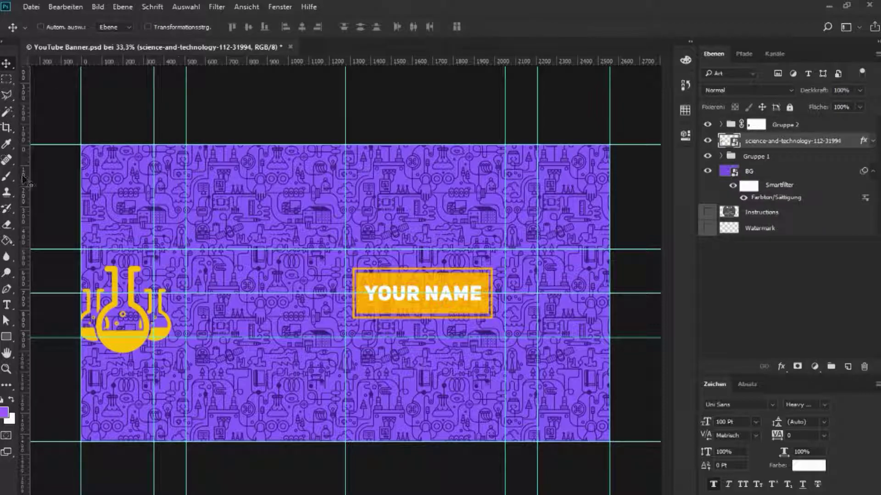
key("ctrl+plus")
key("ctrl+plus")
key("ctrl+plus")
key("ctrl+plus")
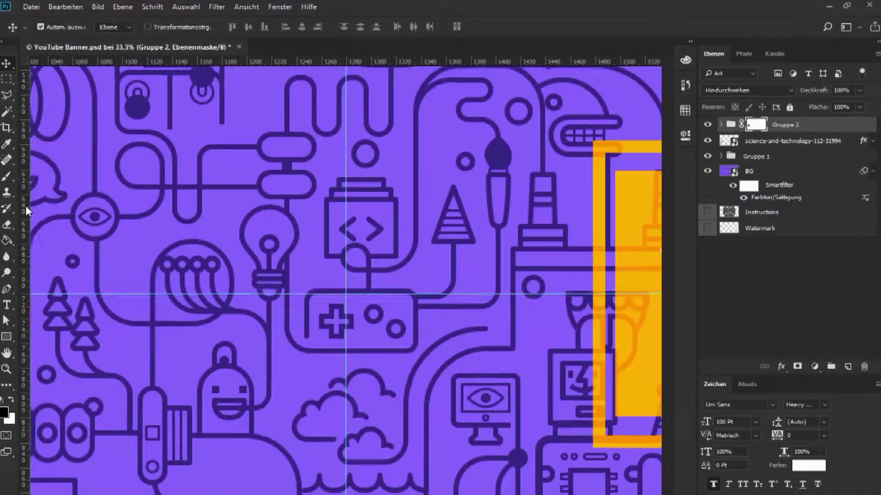
key("h")
mouse_move(639, 246)
left_mouse_down()
mouse_move(367, 262)
mouse_move(458, 186)
mouse_move(488, 187)
left_mouse_up()
key("b")
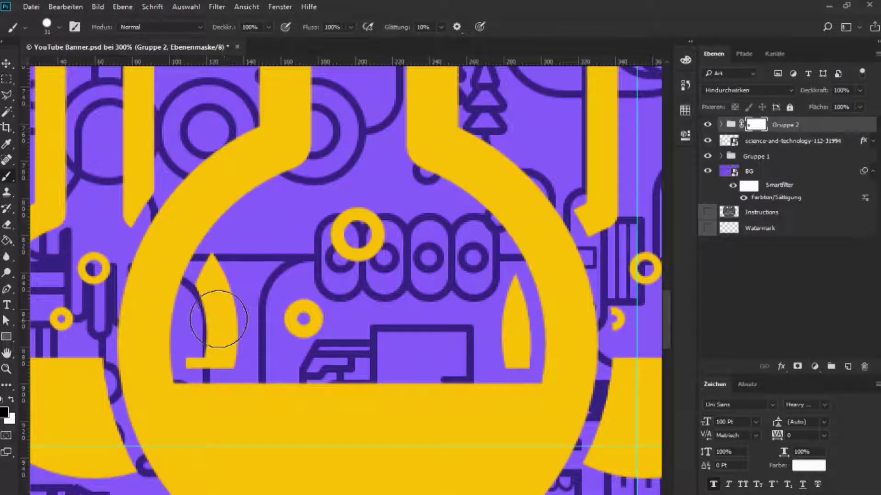
key("bracketleft")
mouse_move(212, 310)
left_mouse_down()
mouse_move(197, 294)
mouse_move(212, 295)
mouse_move(210, 360)
left_mouse_up()
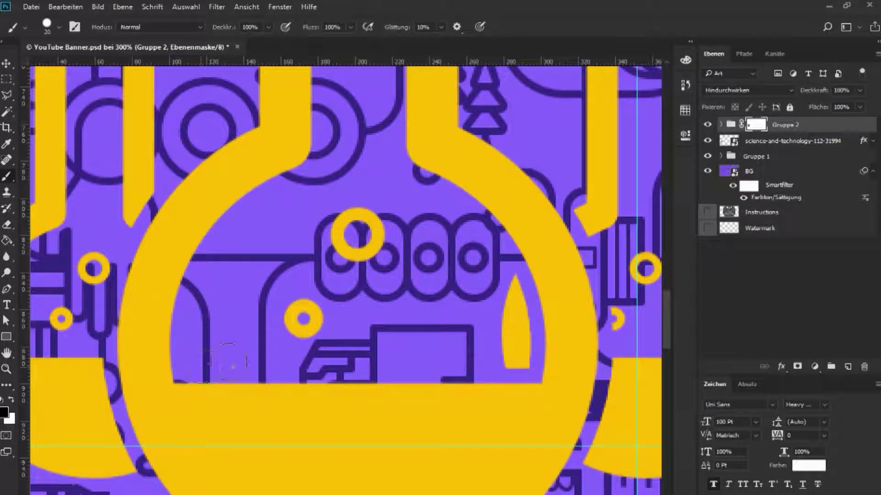
mouse_move(500, 283)
left_mouse_down()
mouse_move(515, 299)
mouse_move(513, 353)
left_mouse_up()
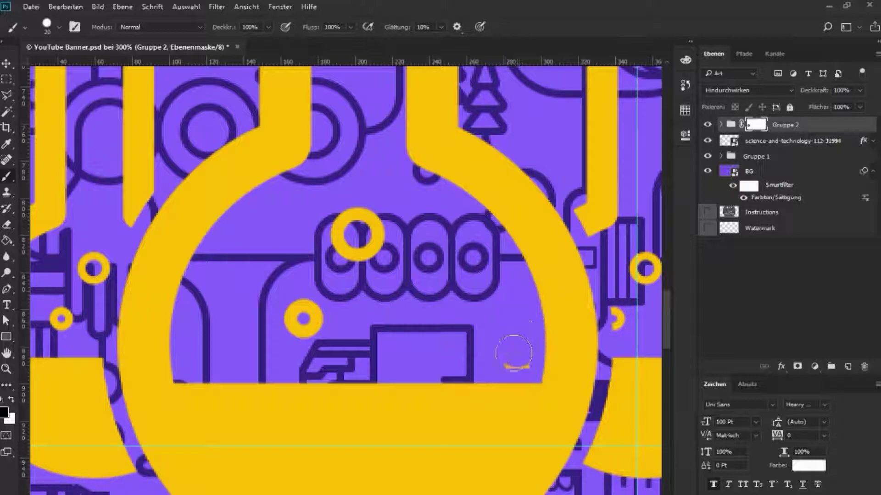
- Group the flask group and its layer together into Gruppe 3
key("ctrl+minus")
key("ctrl+minus")
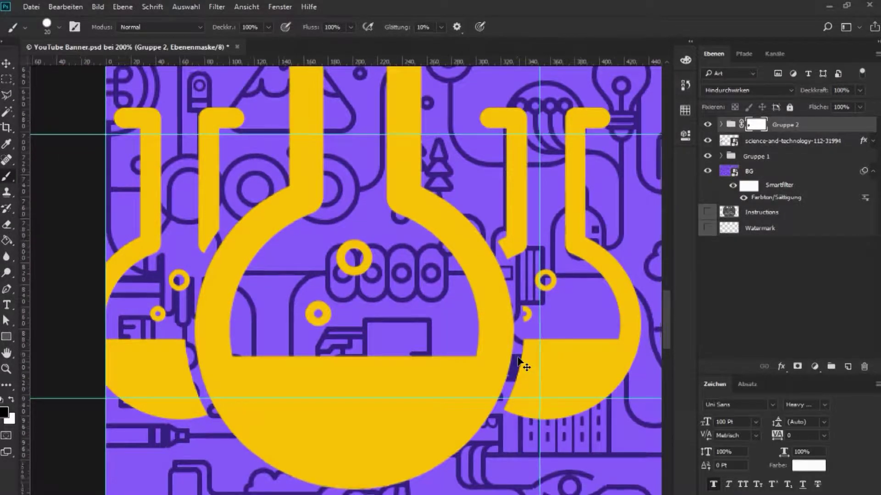
key("ctrl+minus")
key("ctrl+minus")
key("ctrl+minus")
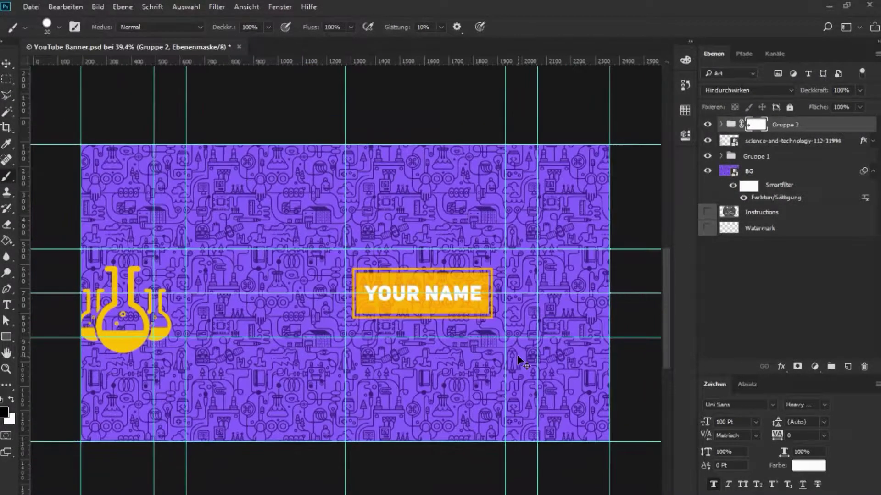
left_click(8, 61)
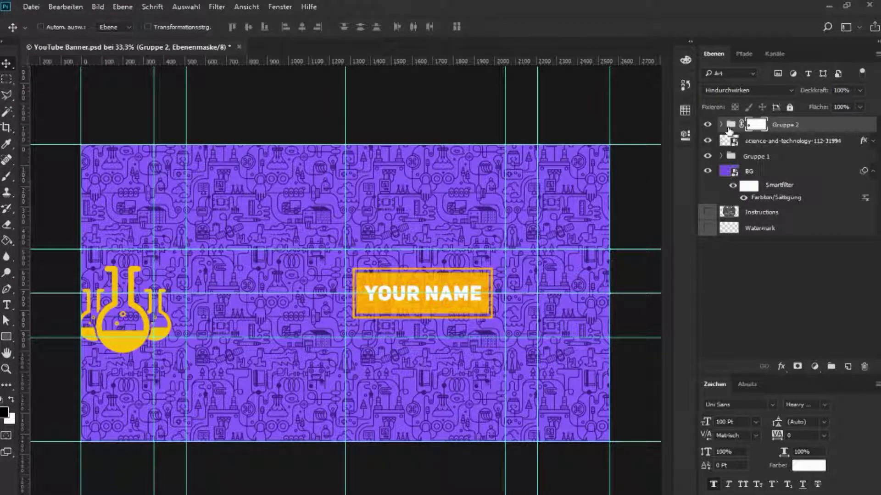
left_click(751, 141, "shift")
key("ctrl+g")
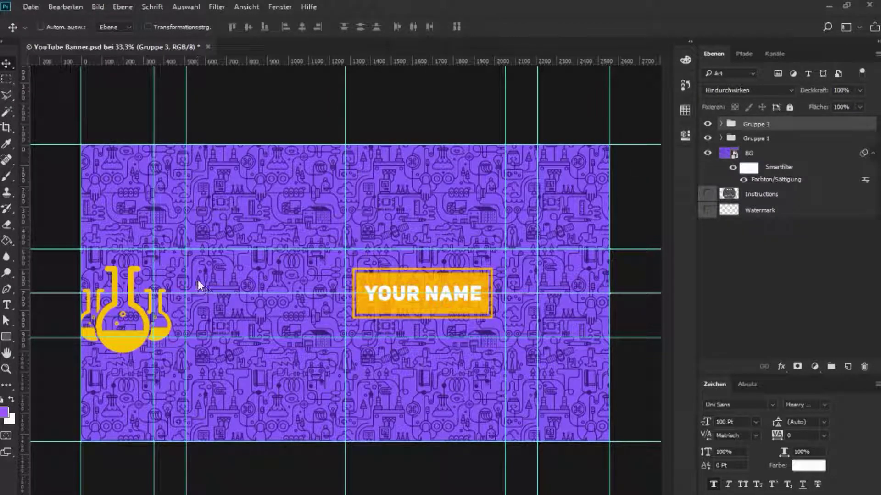
- Nudge the flask logo slightly left and try the Sprenkeln blend mode on Gruppe 3
left_click_drag(197, 280, 198, 285)
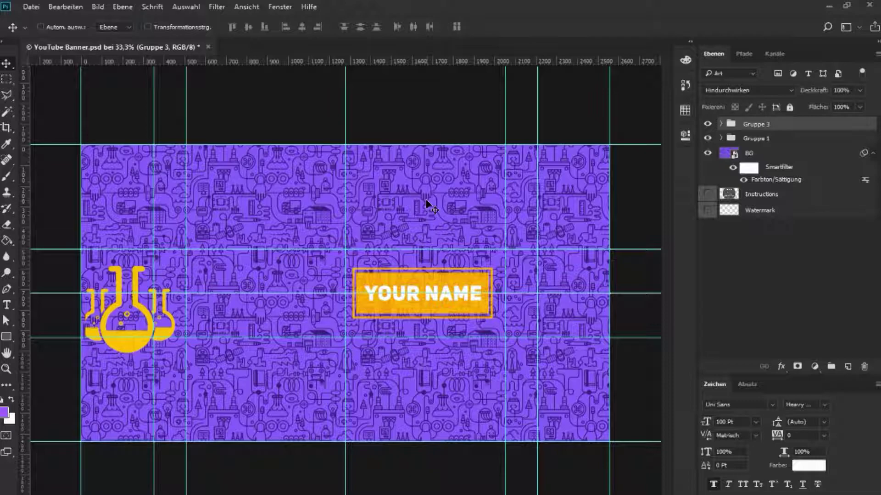
key("shift+Left")
key("shift+Left")
key("shift+Left")
key("shift+Left")
key("shift+Left")
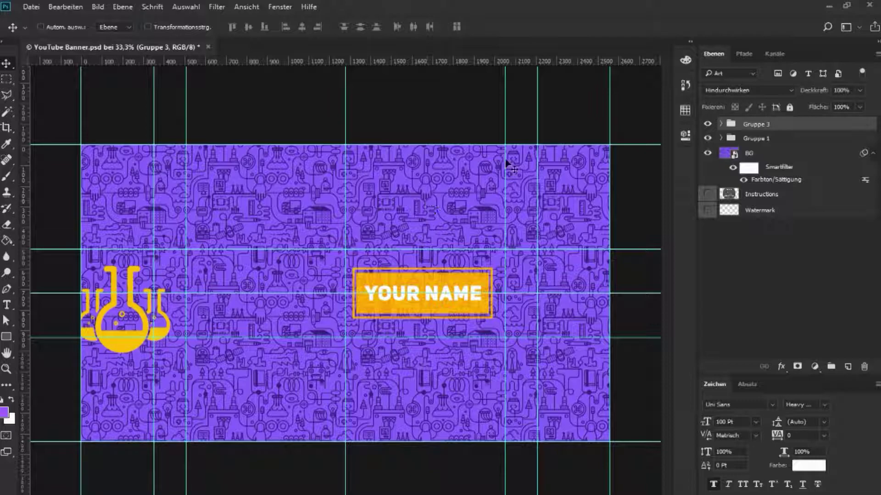
left_click(747, 91)
left_click(720, 117)
- Set Gruppe 3's blend mode to Hartes Licht after inspecting Gruppe 1's layers
scroll(750, 90, "down", 2)
scroll(750, 90, "down", 1)
scroll(750, 89, "down", 1)
scroll(750, 89, "down", 1)
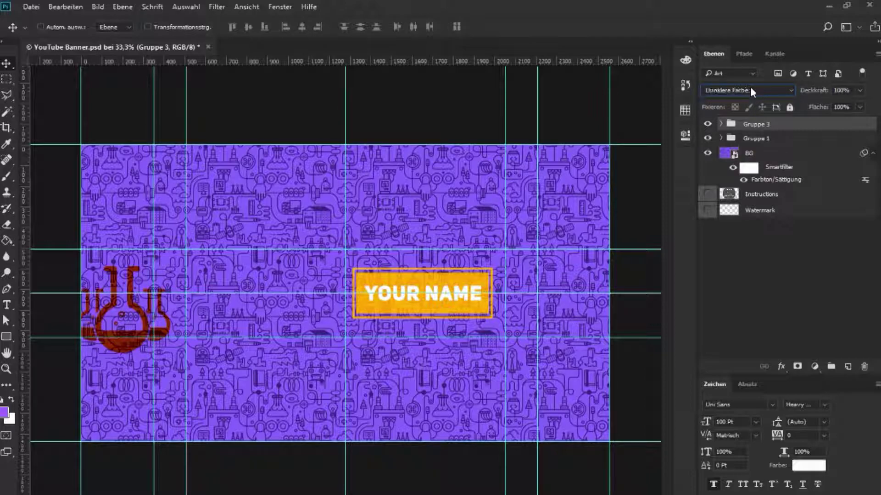
scroll(750, 90, "down", 1)
left_click(721, 138)
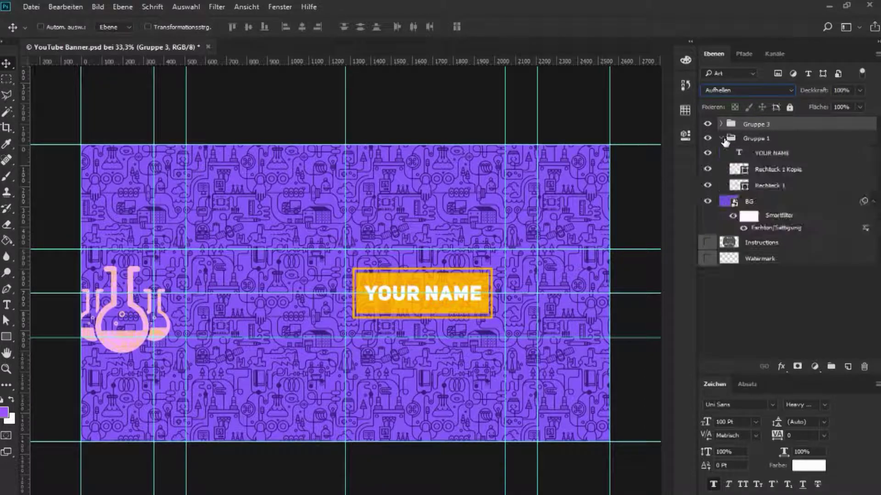
left_click(751, 170)
left_click(738, 92)
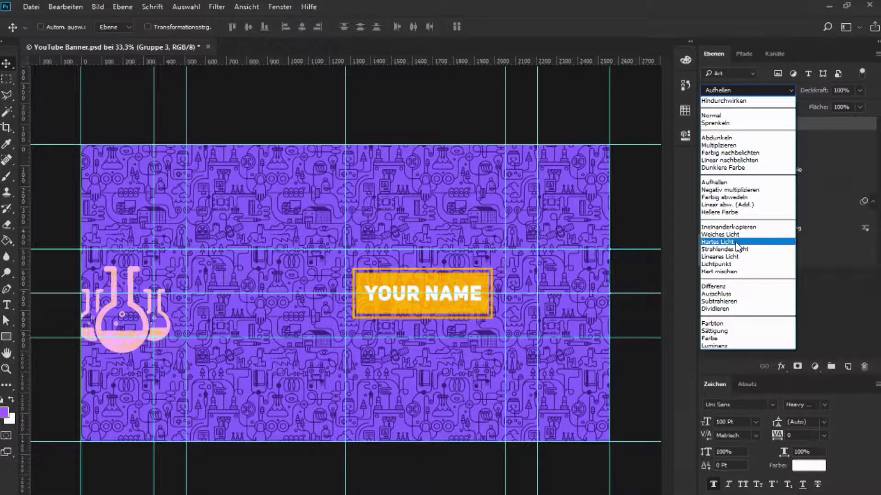
left_click(735, 242)
- Wrap the BG layer in a new group named BG
left_click(739, 307)
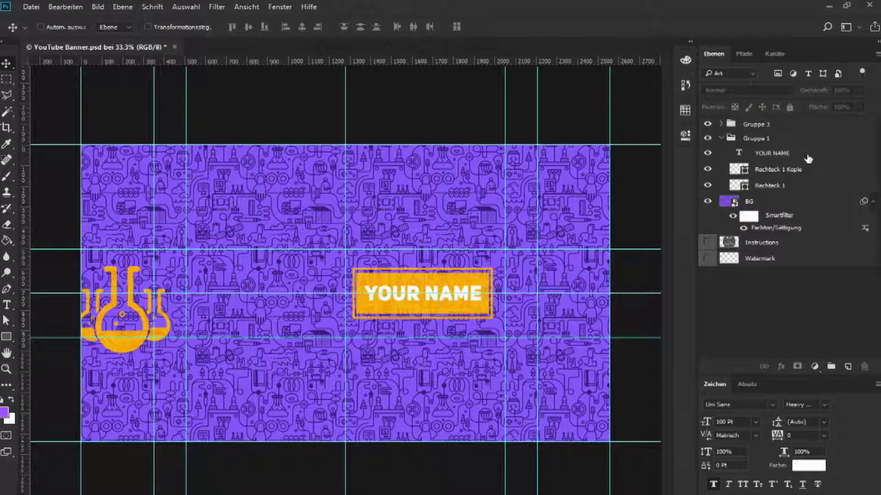
left_click(722, 139)
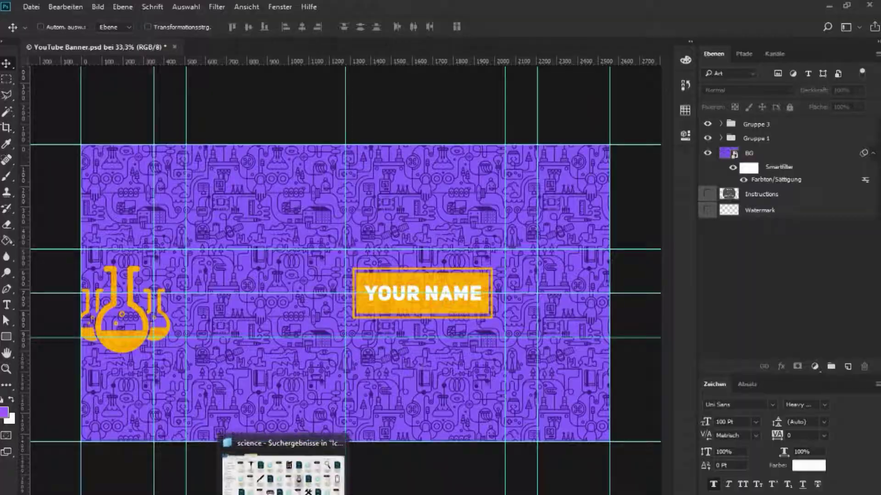
left_click(282, 481)
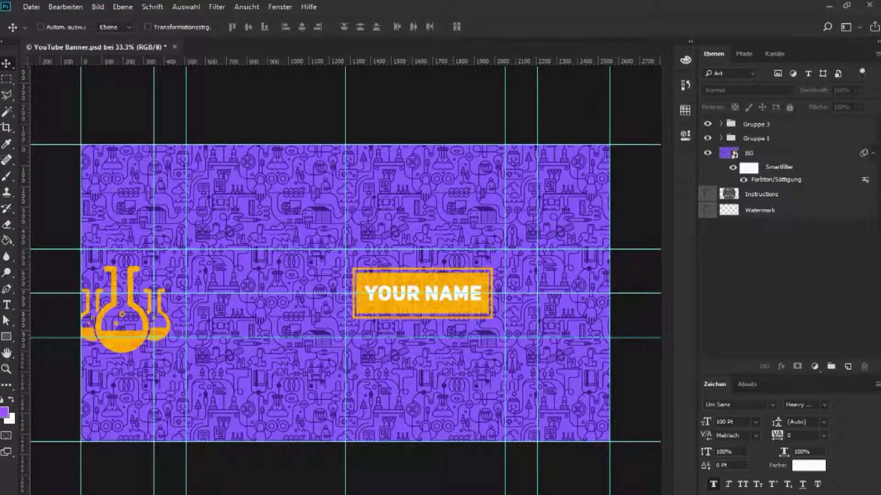
left_click(775, 154)
key("ctrl+g")
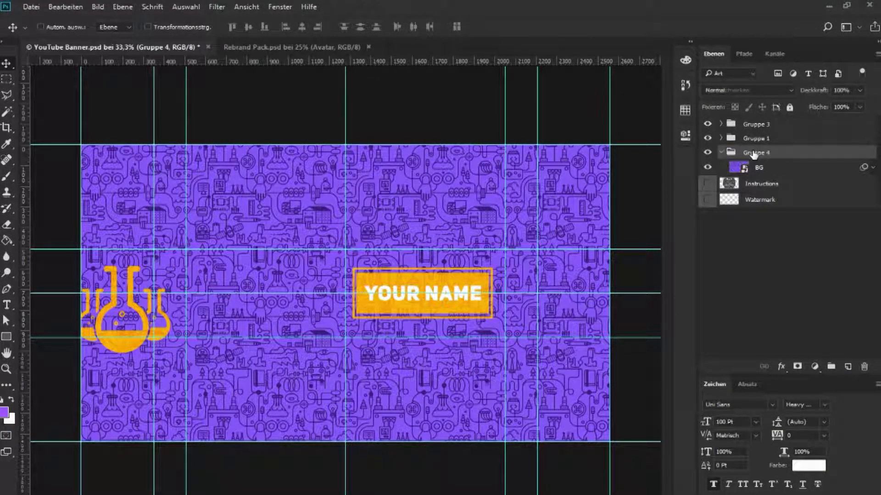
double_click(748, 153)
type("BG")
key("Return")
- Give the BG group a red colour label and move Gruppe 1 above Gruppe 3
right_click(780, 170)
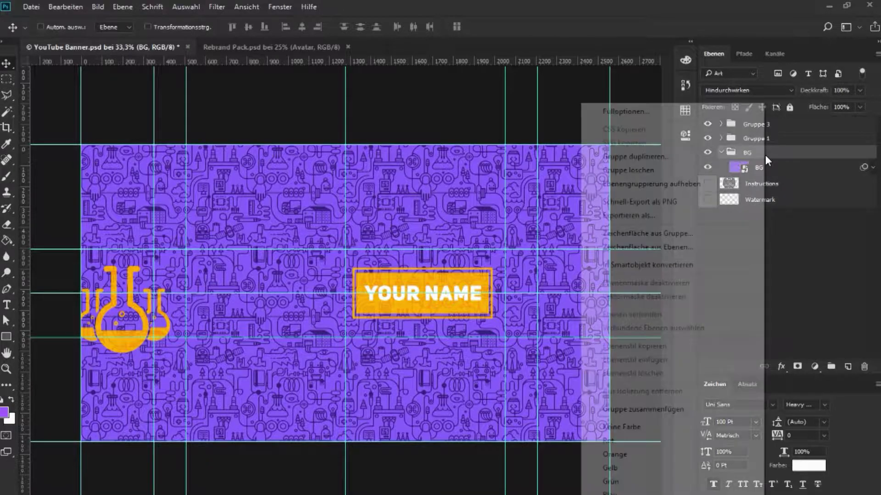
left_click(640, 427)
left_click(721, 152)
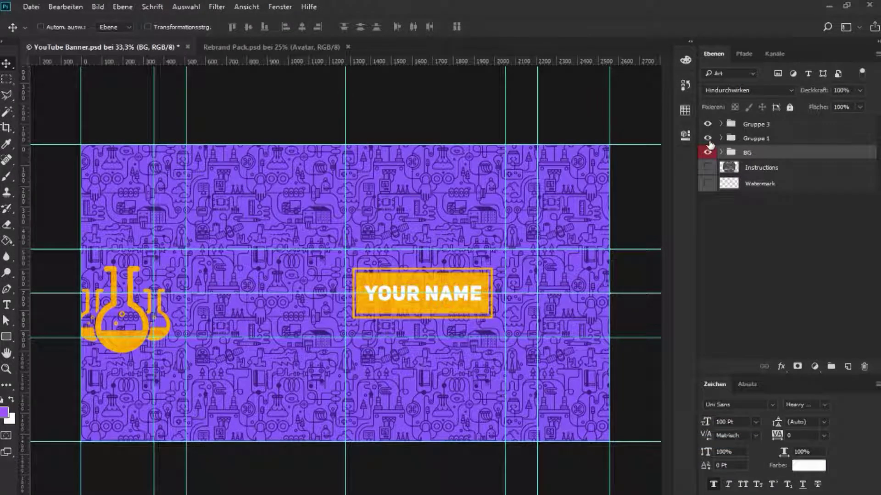
left_click(707, 138)
left_click_drag(756, 138, 755, 120)
type("Tex")
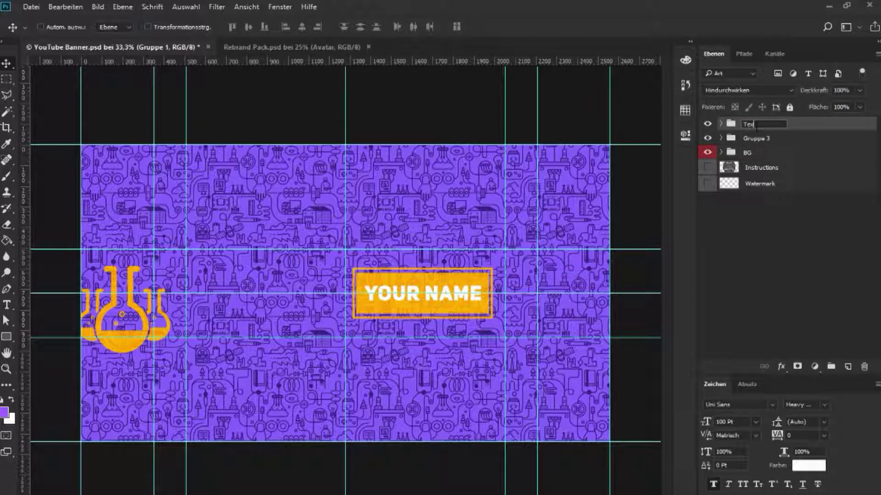
- Rename Gruppe 1 to Text and rename its YOUR NAME text layer
type("tt")
key("Return")
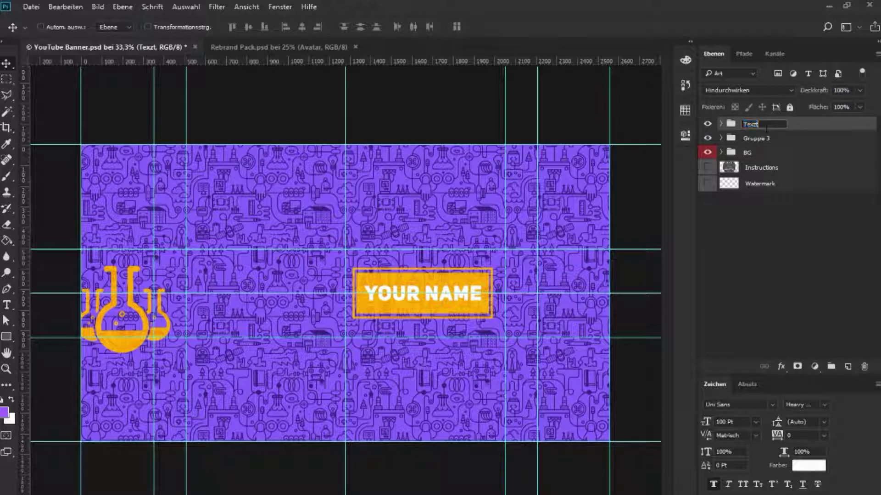
key("Return")
left_click(722, 124)
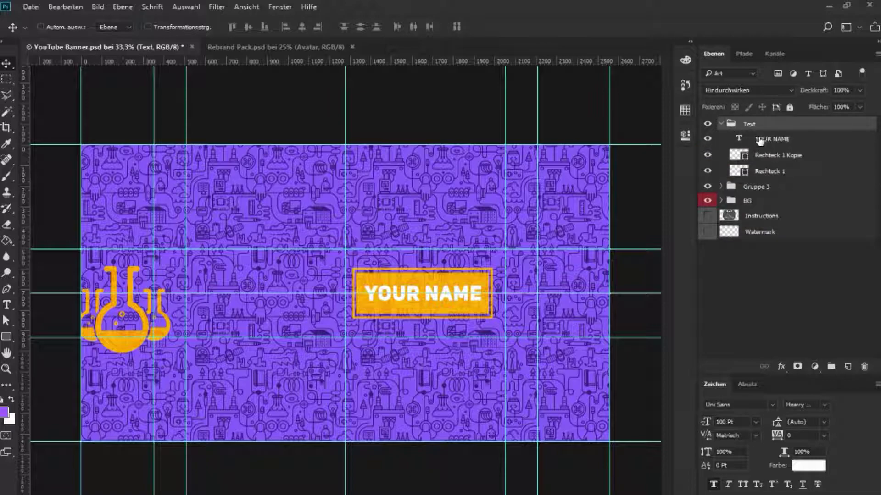
double_click(761, 139)
type("Your Name")
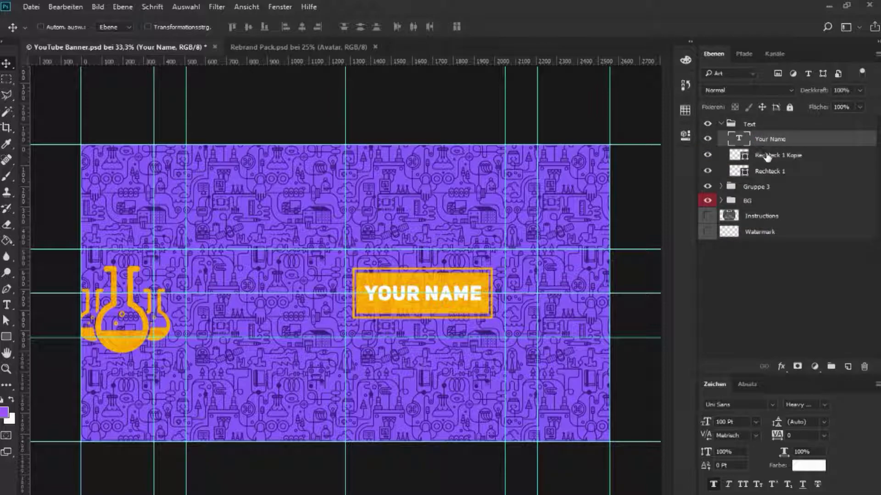
- Rename the two rectangle layers to BG and BG - Outline
left_click(778, 155)
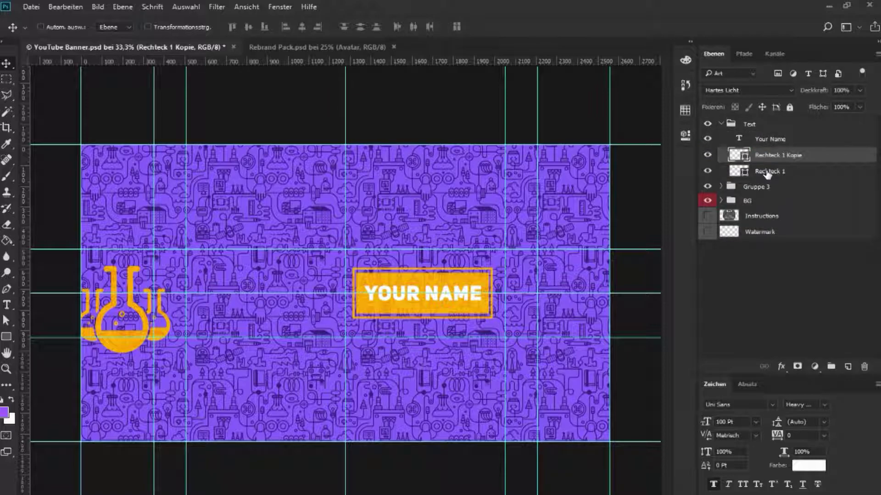
double_click(768, 171)
type("BG")
key("Return")
double_click(780, 155)
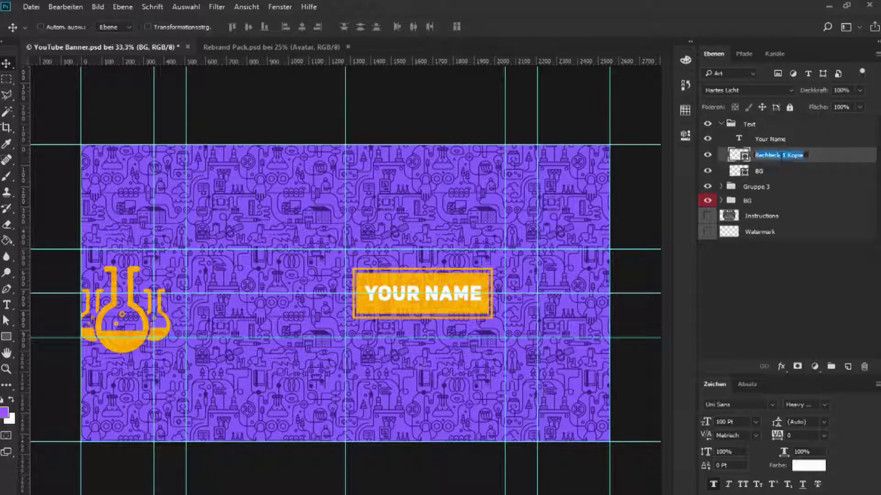
type("BG - Outline")
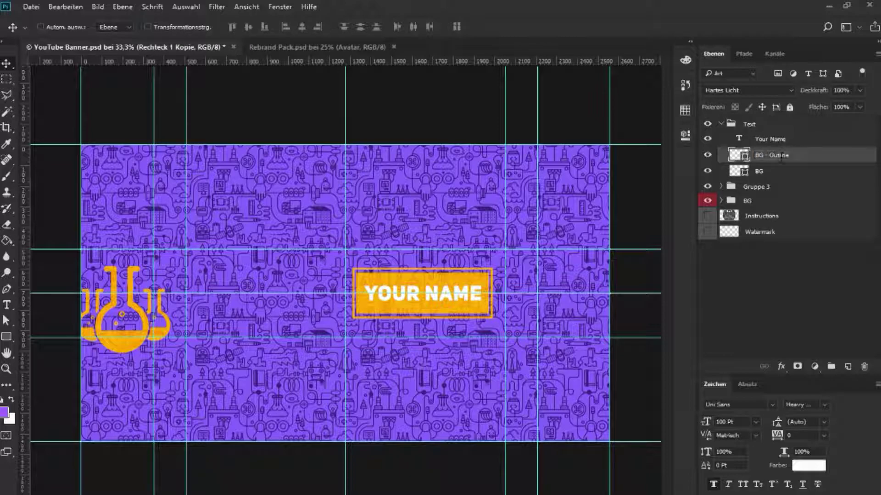
key("Return")
- Move BG - Outline below BG and group both rectangles as BG
left_click_drag(781, 156, 763, 177)
left_click(779, 159, "shift")
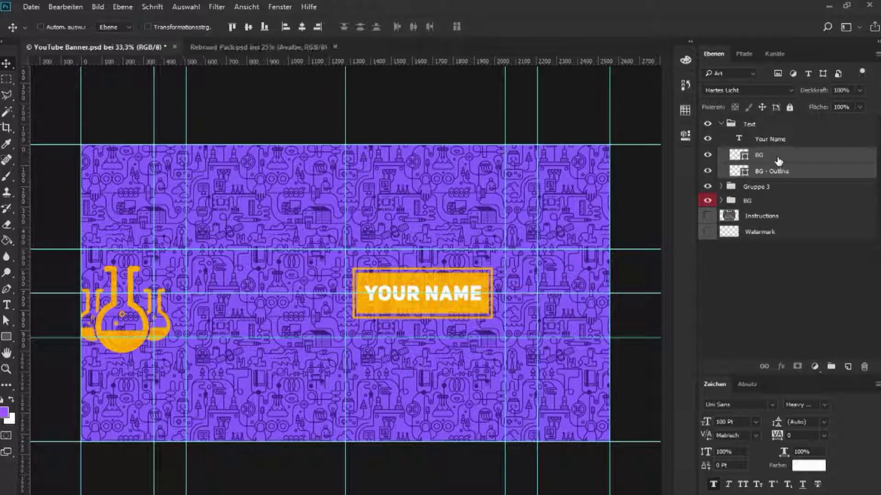
key("ctrl+g")
double_click(759, 155)
type("BG")
key("Return")
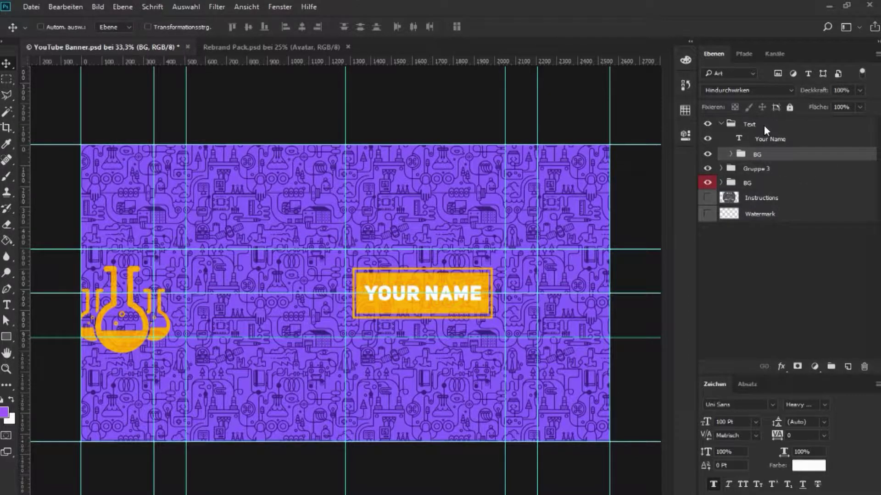
- Label the Text group green and the inner BG group yellow, then rename Gruppe 3
right_click(764, 125)
left_click(601, 480)
right_click(755, 150)
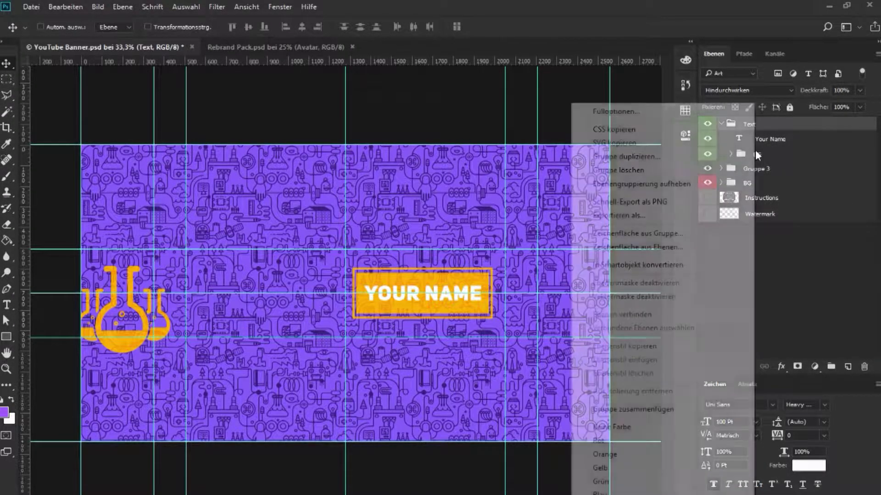
left_click(626, 466)
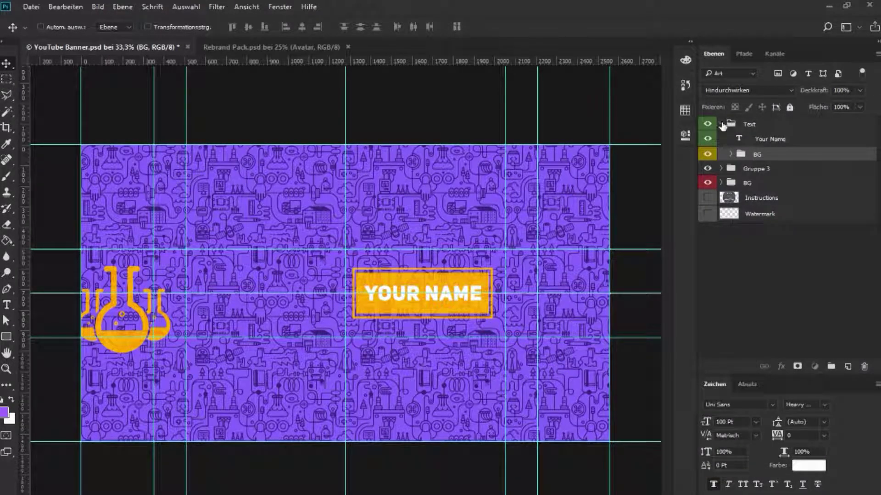
left_click(721, 124)
double_click(755, 138)
type("Science")
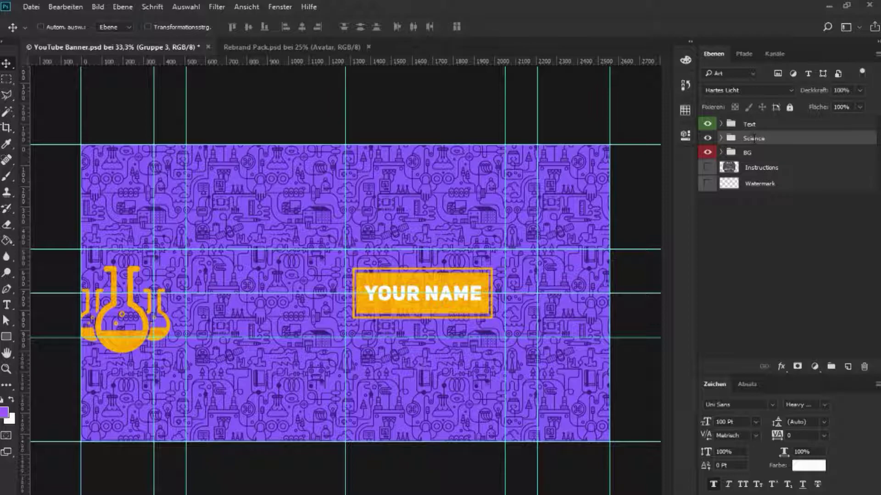
- Name Gruppe 3 Science and give it a yellow colour label
key("Return")
right_click(753, 137)
left_click(626, 468)
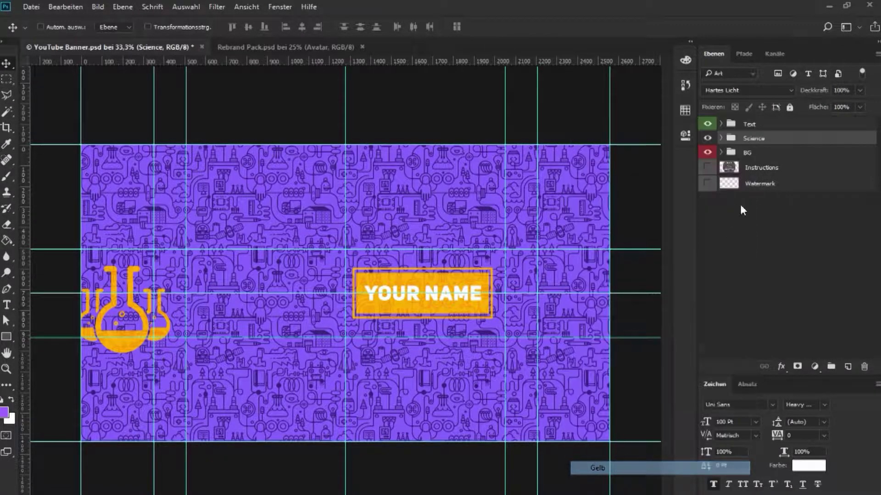
left_click(721, 137)
- Rename the science-and-technology layer to 1 and Gruppe 2 to 2+3
left_click(764, 172)
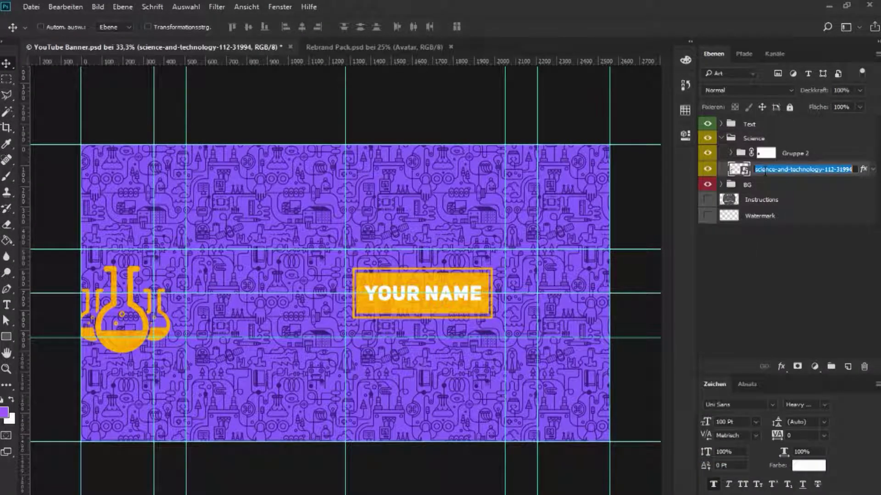
double_click(764, 171)
type("1")
key("Return")
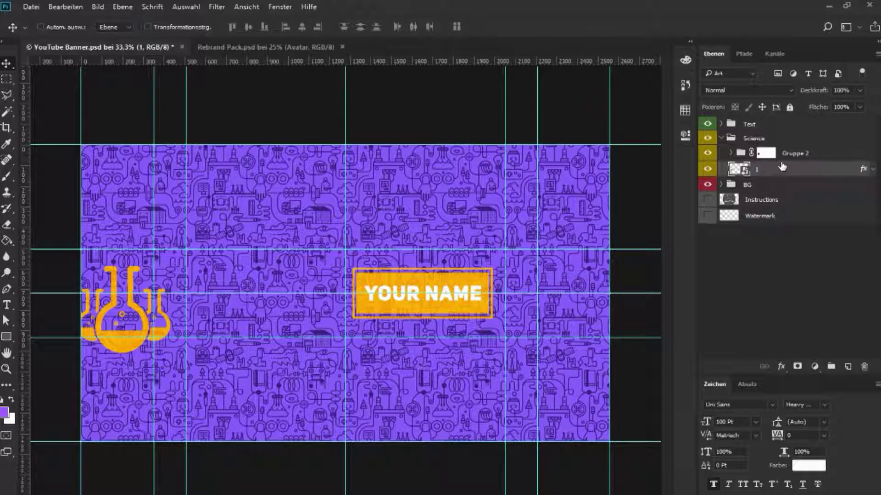
double_click(797, 154)
type("2+3")
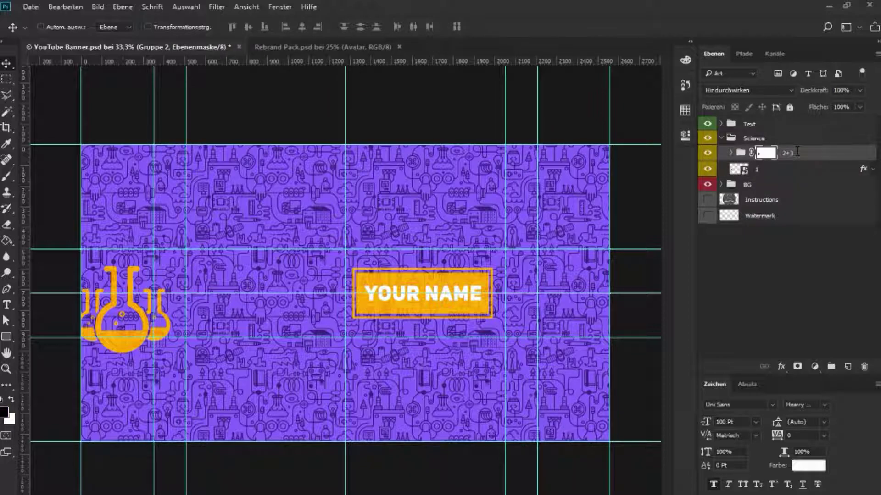
key("Return")
- Rename the layers inside 2+3 to 2 and 3, then select the Text, Science and BG groups
left_click(731, 153)
double_click(793, 169)
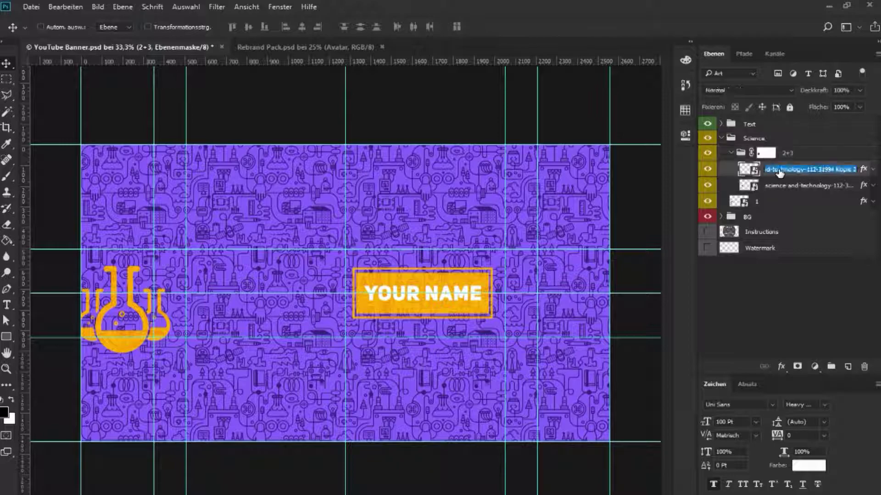
type("2")
key("Return")
double_click(785, 186)
type("3")
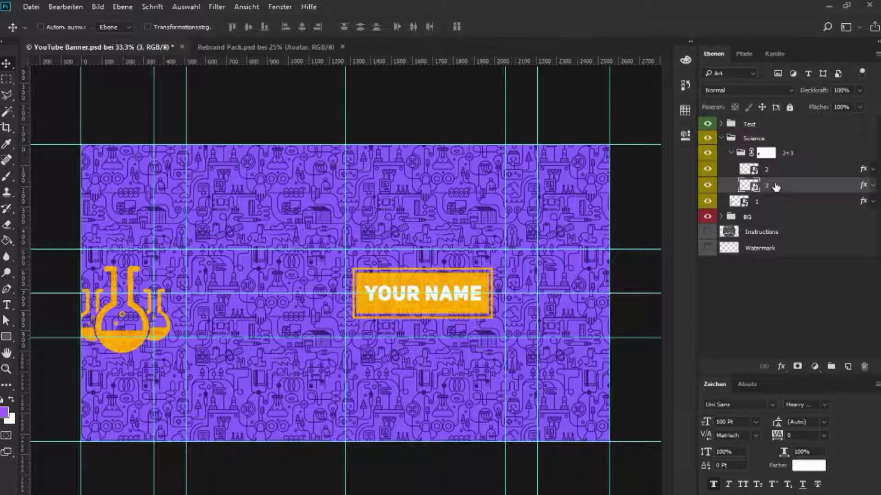
left_click(732, 153)
left_click(721, 139)
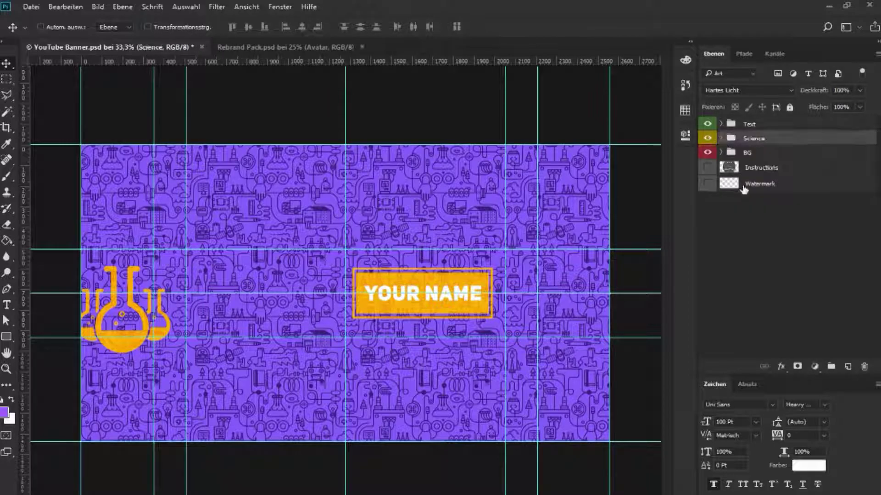
left_click(749, 124)
left_click(752, 153, "shift")
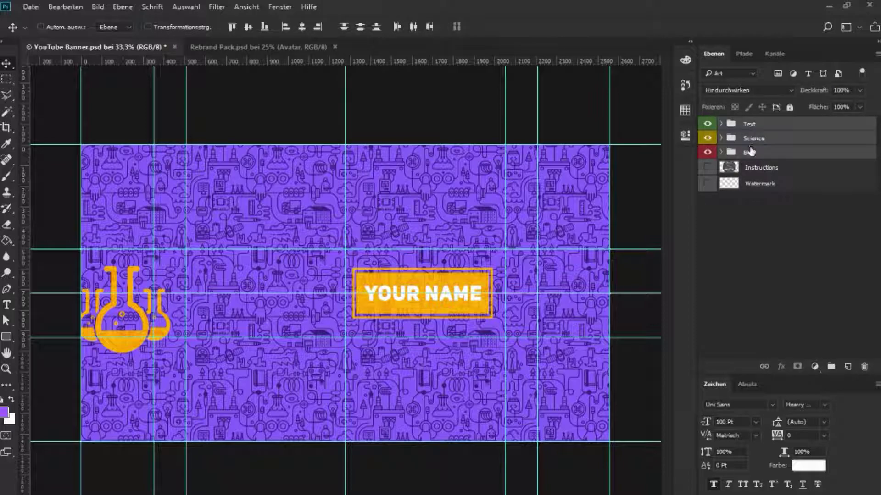
- Copy the three groups into Rebrand Pack and place the BG pattern in the Avatar artboard
key("ctrl+shift+bracketleft")
mouse_move(749, 186)
left_mouse_down()
mouse_move(255, 50)
mouse_move(369, 252)
left_mouse_up()
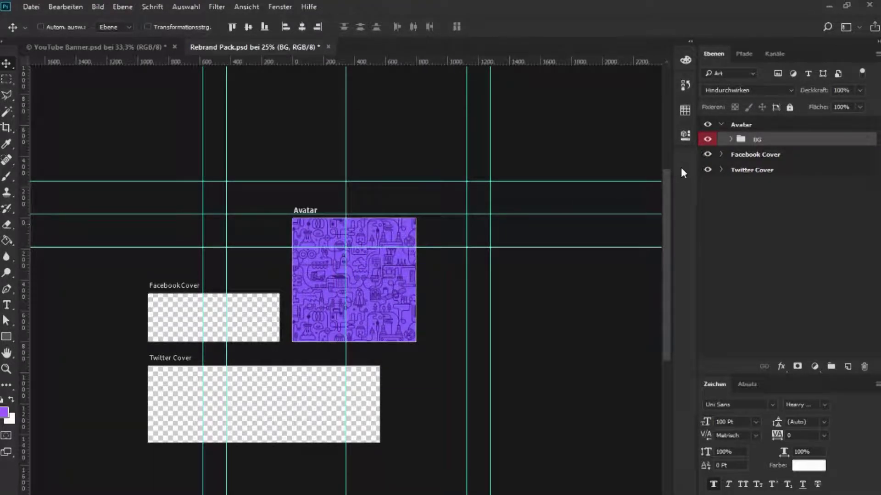
mouse_move(719, 152)
left_mouse_down()
mouse_move(775, 137)
mouse_move(752, 170)
left_mouse_up()
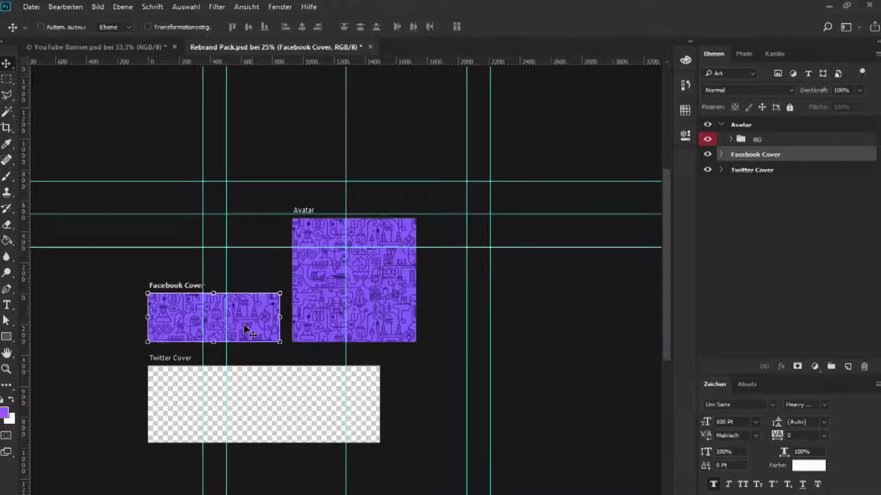
- Fill the Facebook Cover and Twitter Cover artboards with copies of the BG pattern
mouse_move(247, 317)
left_mouse_down()
mouse_move(230, 312)
mouse_move(352, 261)
left_mouse_up()
left_click(721, 154)
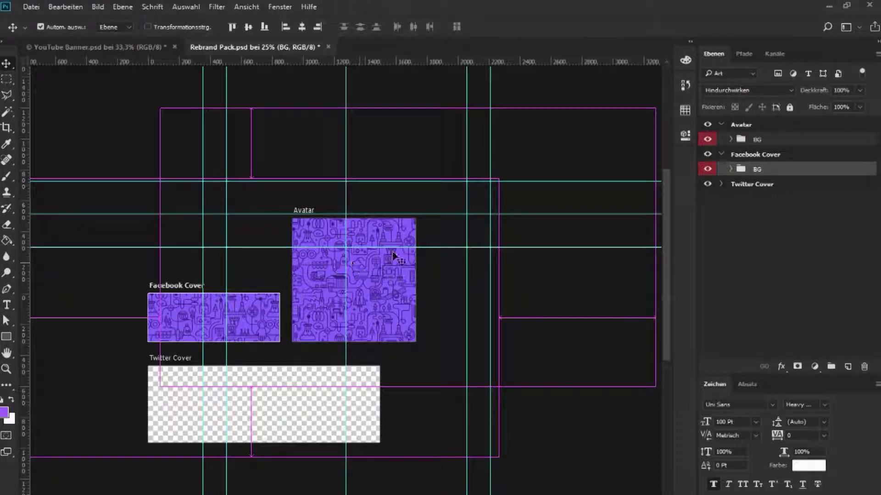
left_click_drag(727, 181, 742, 198)
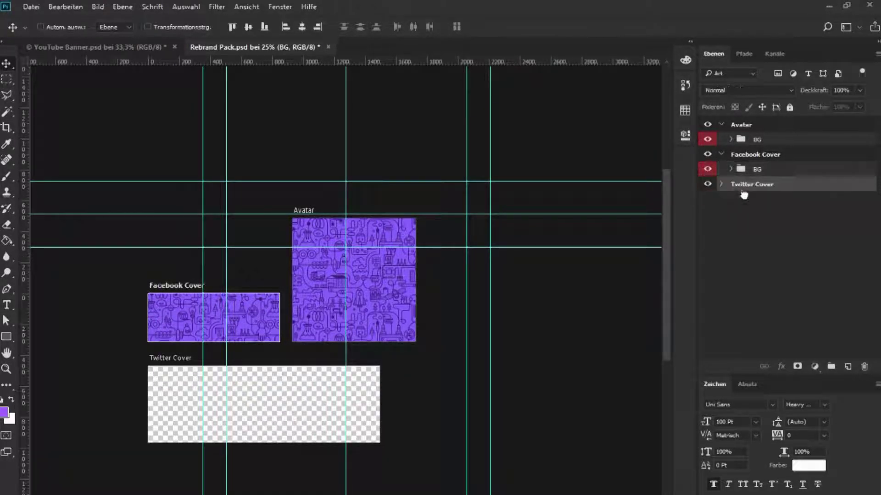
left_click_drag(270, 386, 262, 373)
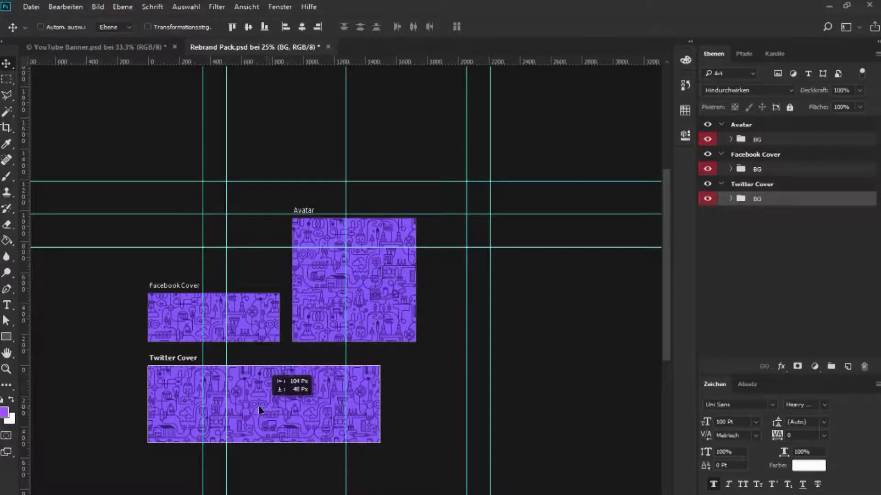
left_click(137, 47)
- Copy the Science flask group into Rebrand Pack under Avatar, shifted down-left
left_click_drag(745, 172, 326, 296)
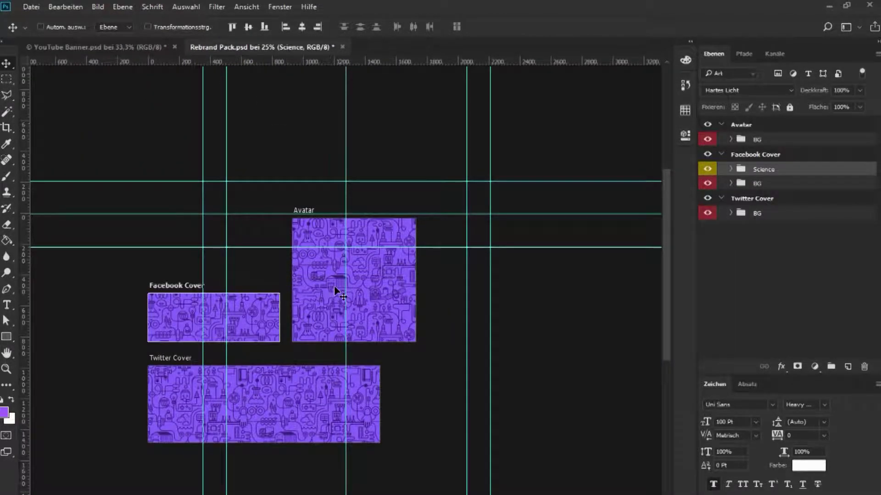
left_click_drag(768, 171, 773, 137)
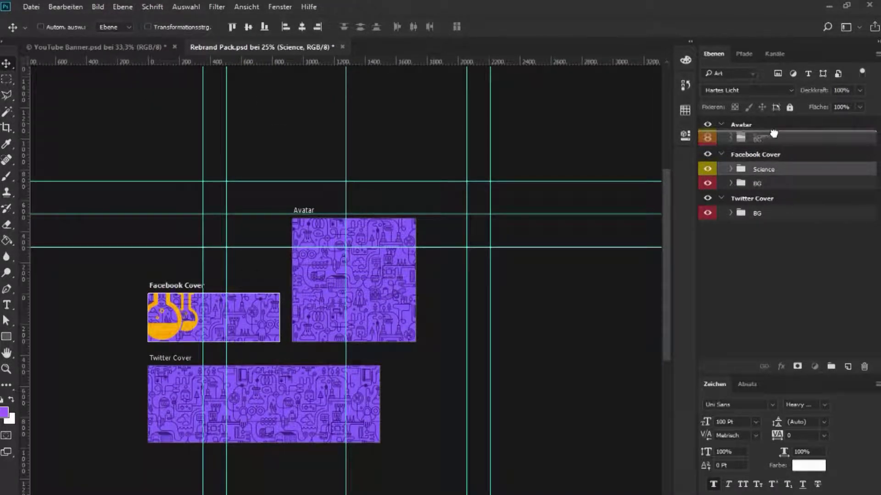
mouse_move(321, 301)
left_mouse_down()
mouse_move(310, 366)
mouse_move(170, 344)
mouse_move(183, 335)
left_mouse_up()
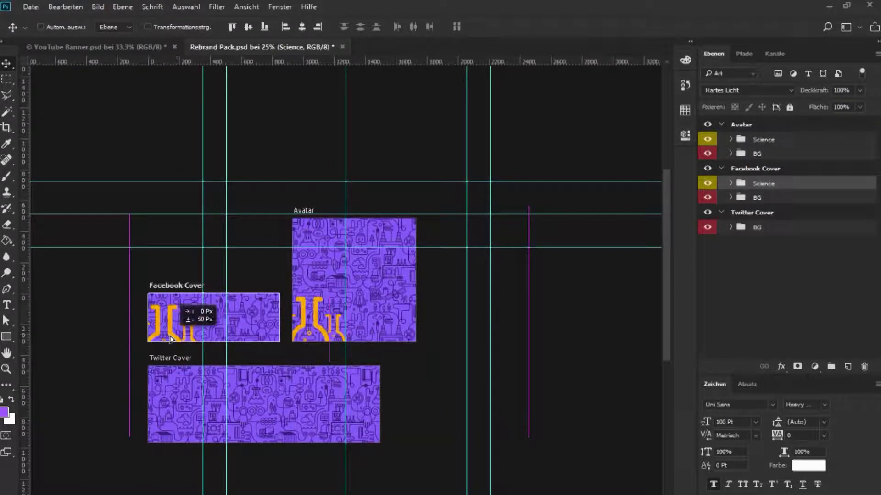
- Scale the flask artwork down to about 56%, undoing the accidental Twitter Cover shift
key("ctrl+t")
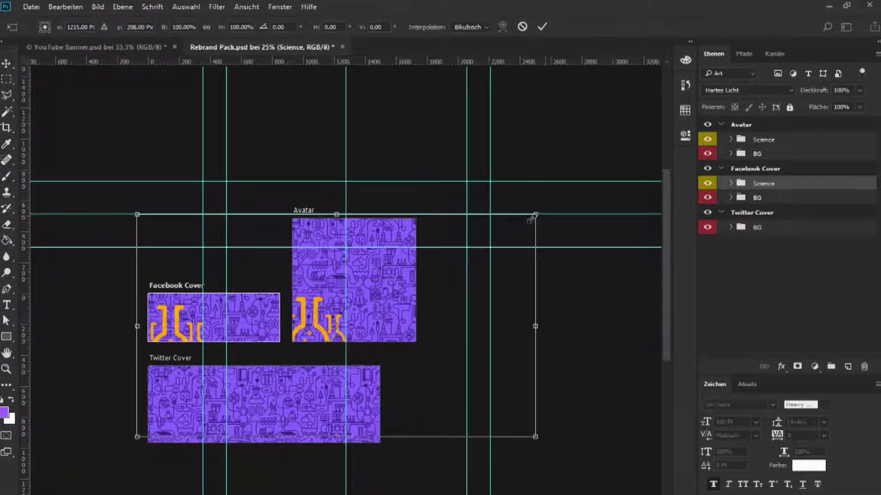
left_click_drag(532, 218, 454, 257)
mouse_move(293, 302)
left_mouse_down()
mouse_move(138, 349)
mouse_move(157, 321)
left_mouse_up()
key("Return")
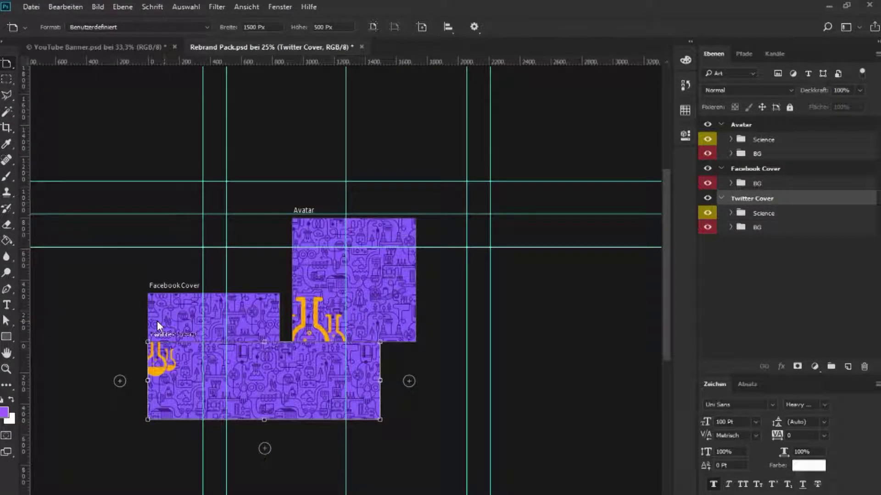
key("ctrl+z")
- Move the Science folder into the Facebook Cover group and reposition the flasks bottom-left
left_click_drag(753, 215, 757, 182)
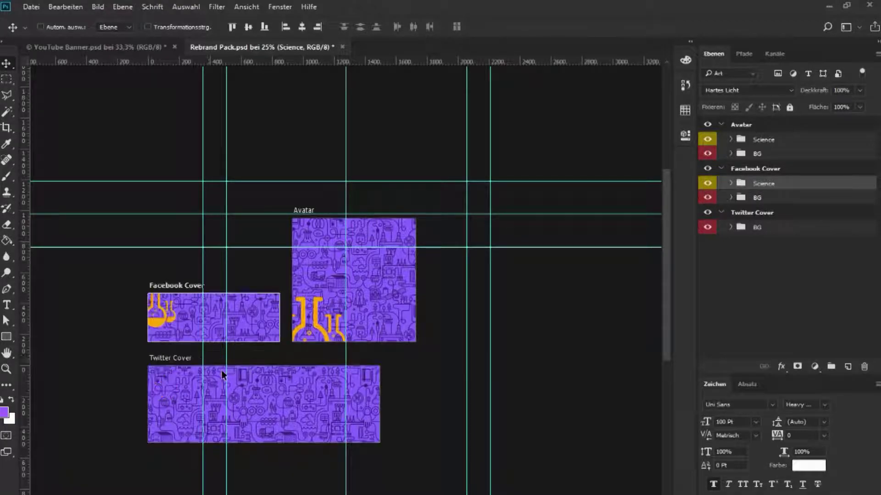
left_click_drag(187, 355, 176, 342)
key("ctrl")
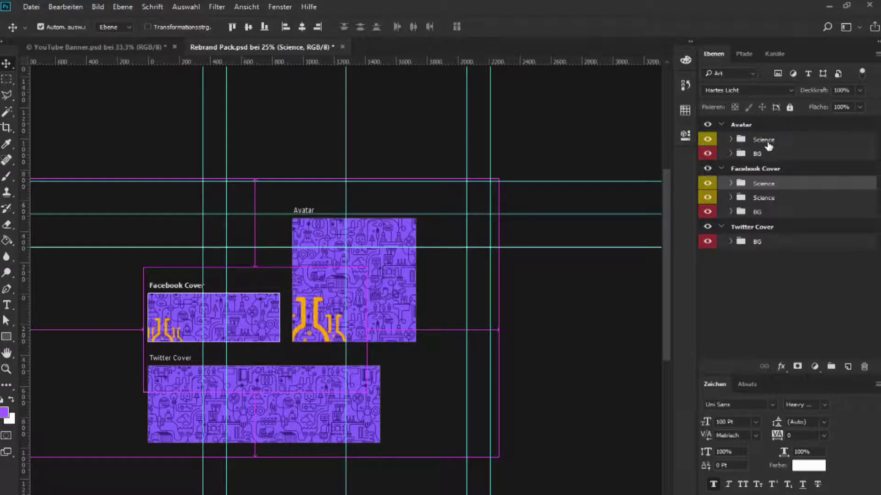
- Copy the Science folder into Twitter Cover, enlarge it to about 137%, and set it at the bottom edge
left_click_drag(764, 183, 757, 230)
key("ctrl+t")
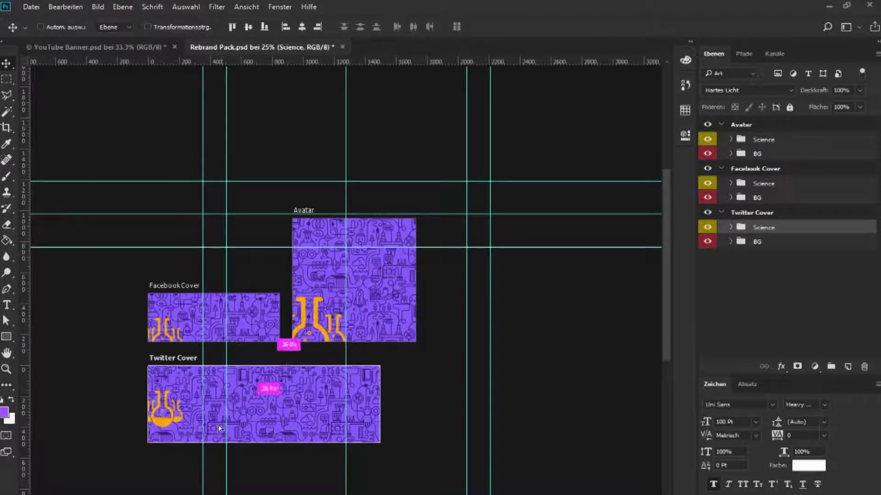
left_click_drag(188, 406, 187, 426)
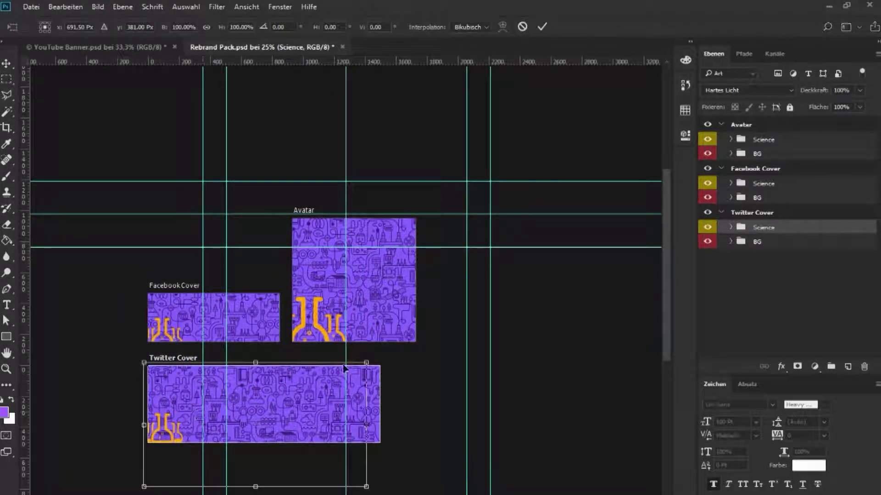
left_click_drag(370, 359, 458, 317)
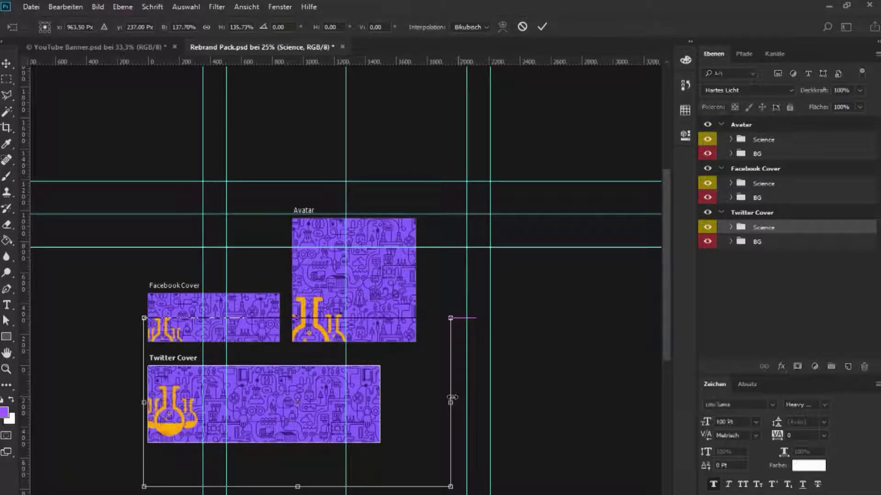
left_click_drag(456, 397, 463, 397)
key("Return")
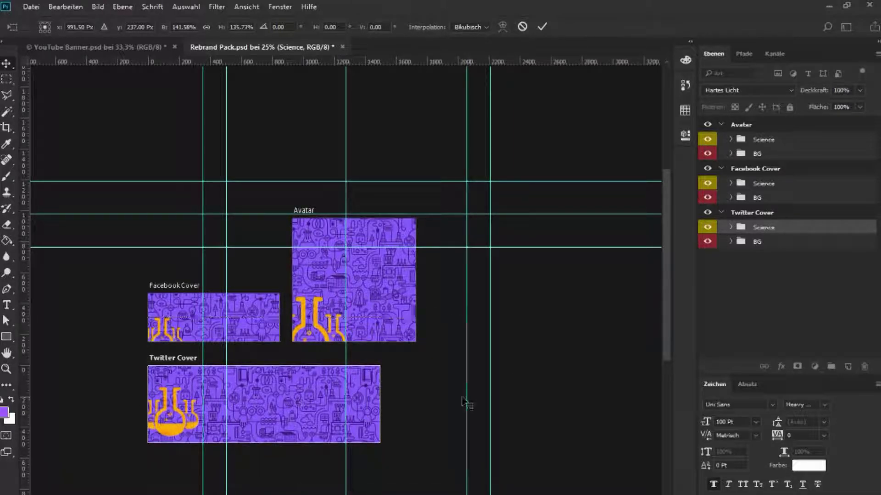
left_click_drag(165, 416, 165, 432)
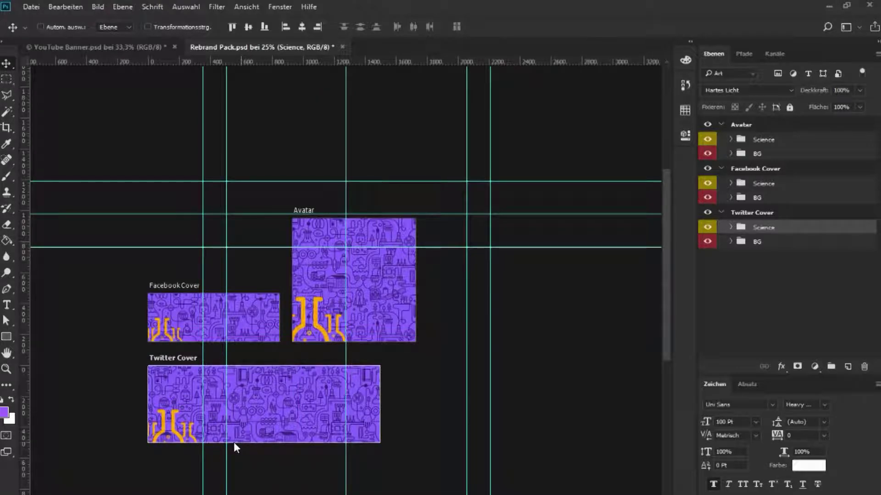
left_click(94, 44)
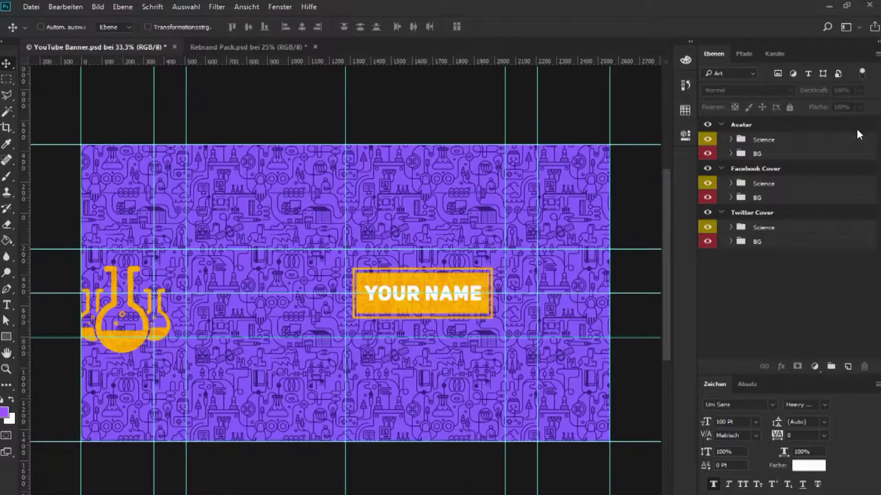
left_click_drag(751, 164, 321, 288)
- Centre the YOUR NAME box vertically on the Avatar and scale it to about 74%
key("ctrl+semicolon")
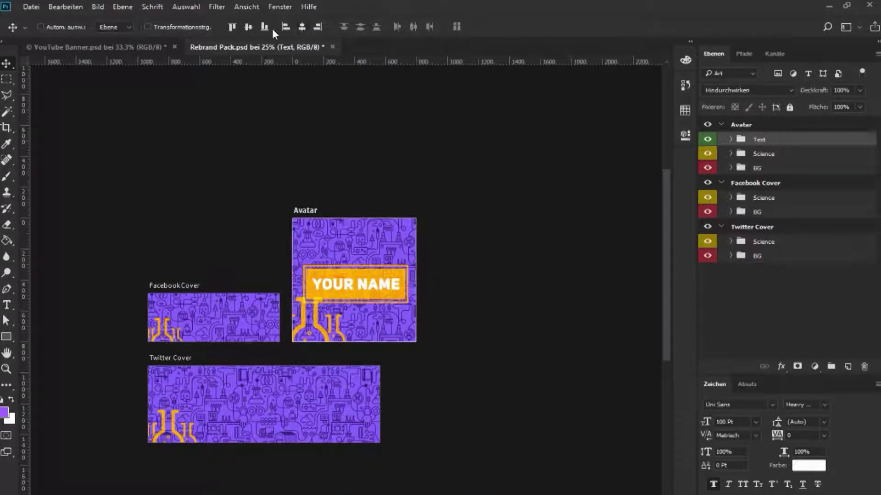
left_click(248, 26)
key("ctrl+t")
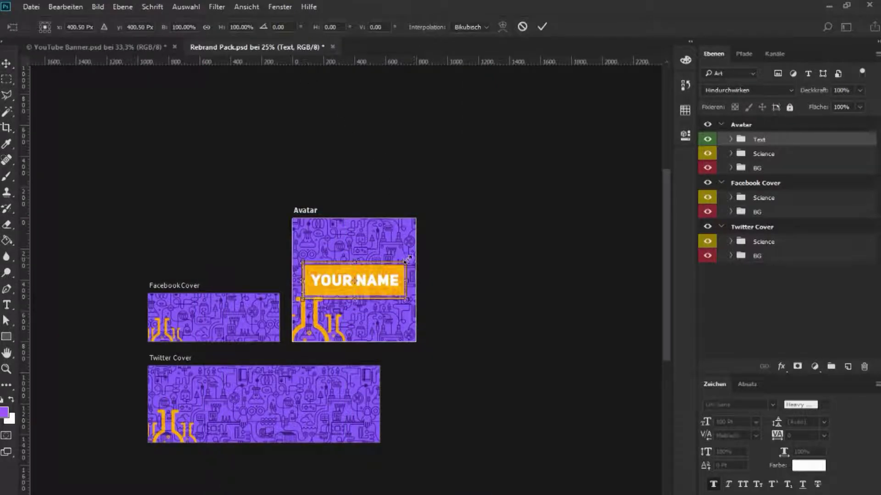
left_click_drag(406, 267, 402, 259)
key("Return")
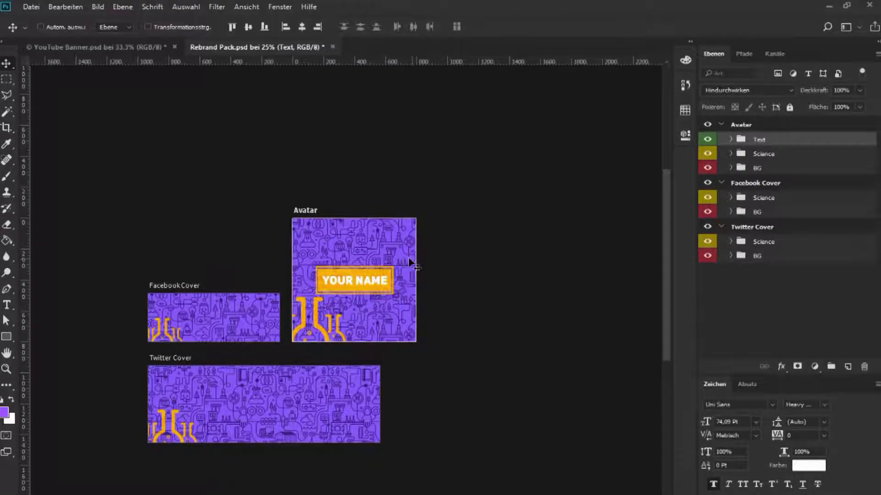
- Duplicate the Text group onto Facebook Cover, centre it vertically, and scale it to about 72%
key("ctrl+j")
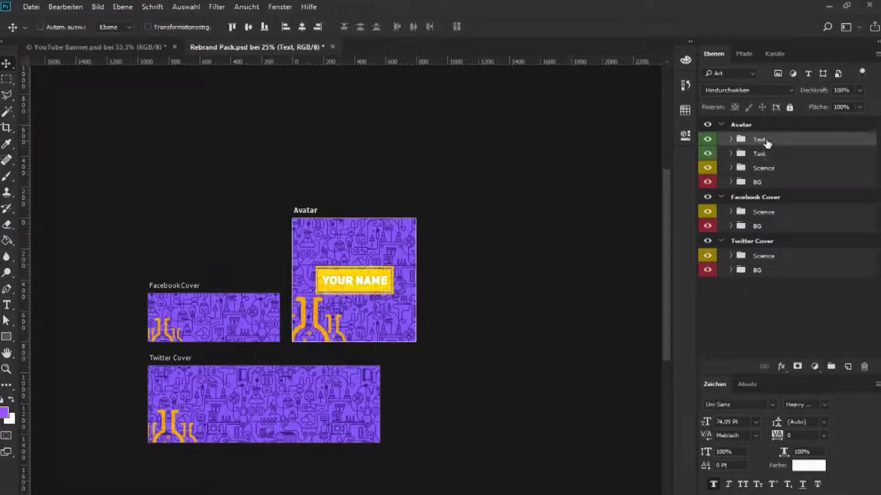
mouse_move(759, 139)
left_mouse_down()
mouse_move(593, 284)
mouse_move(761, 204)
left_mouse_up()
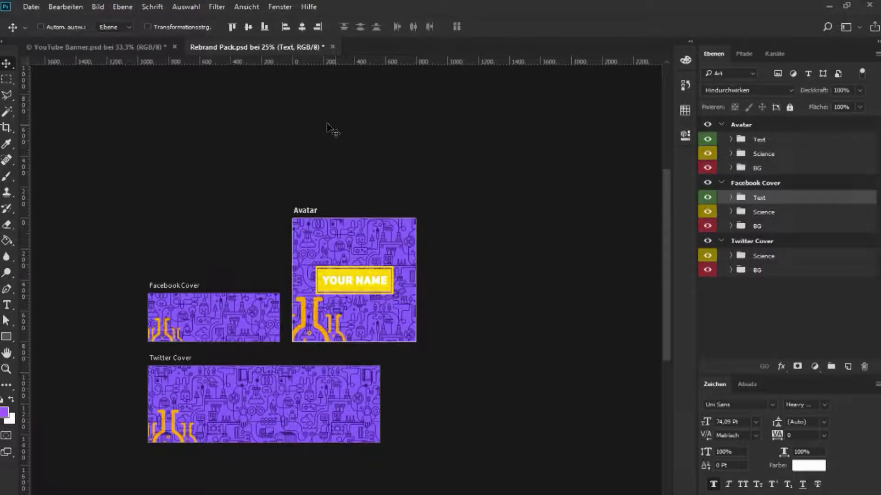
left_click(248, 28)
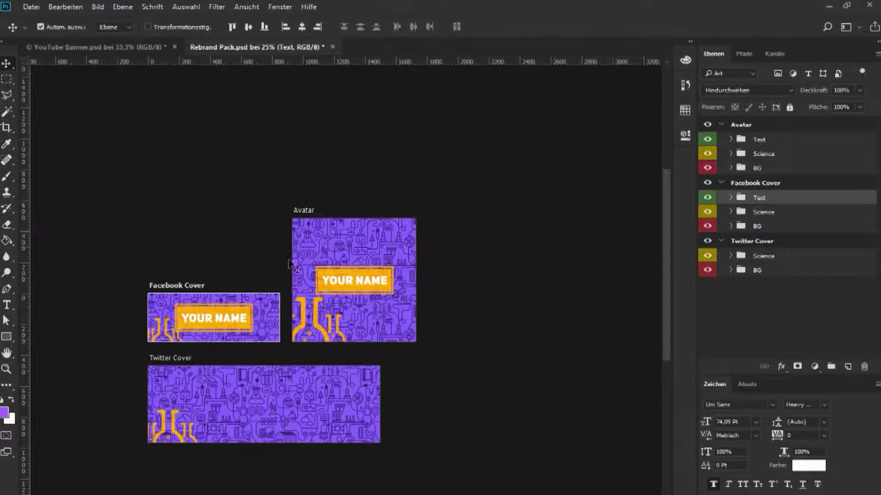
key("ctrl+t")
left_click_drag(253, 304, 243, 310)
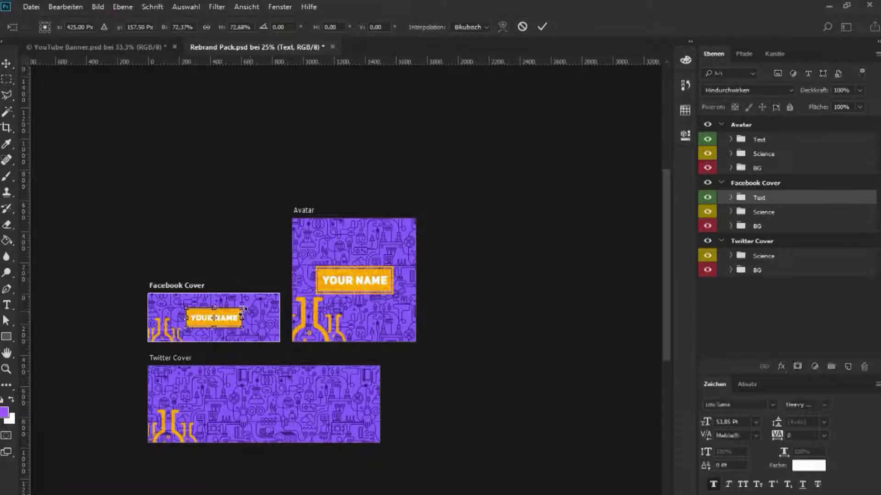
key("Return")
key("ctrl+plus")
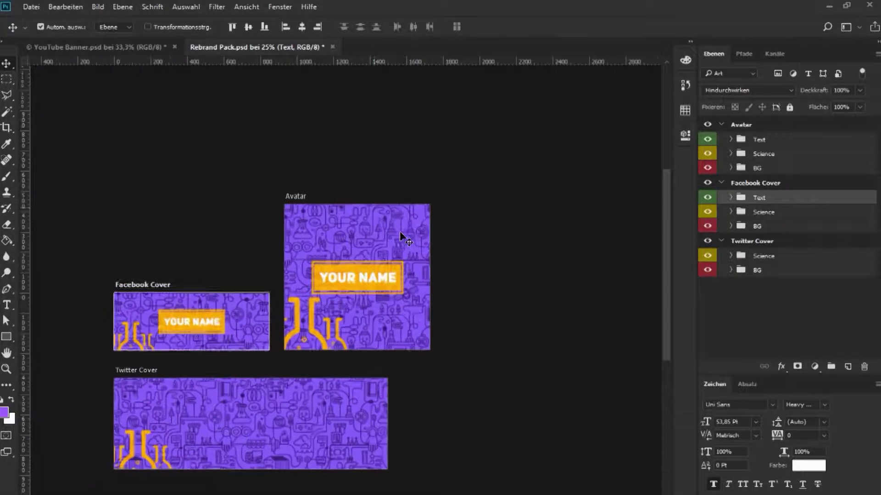
key("ctrl+plus")
- Widen the Avatar's orange BG - Outline frame slightly around its name box
key("ctrl+plus")
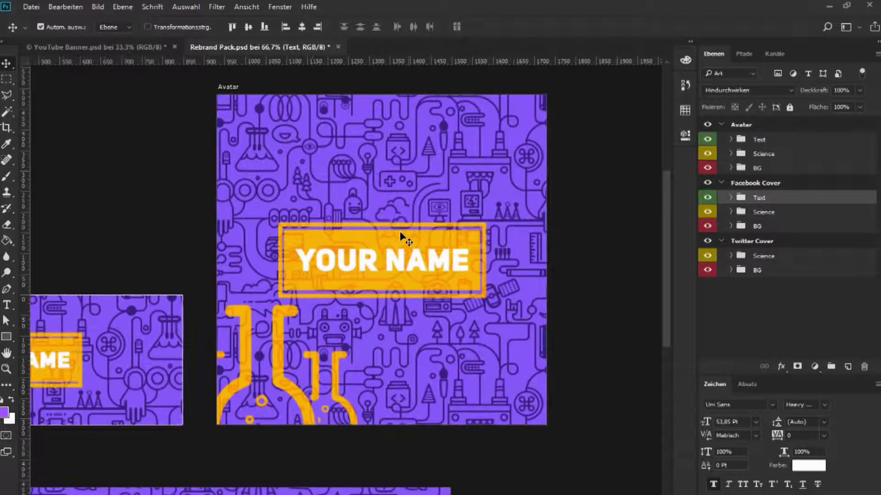
key("ctrl+plus")
left_click(731, 139)
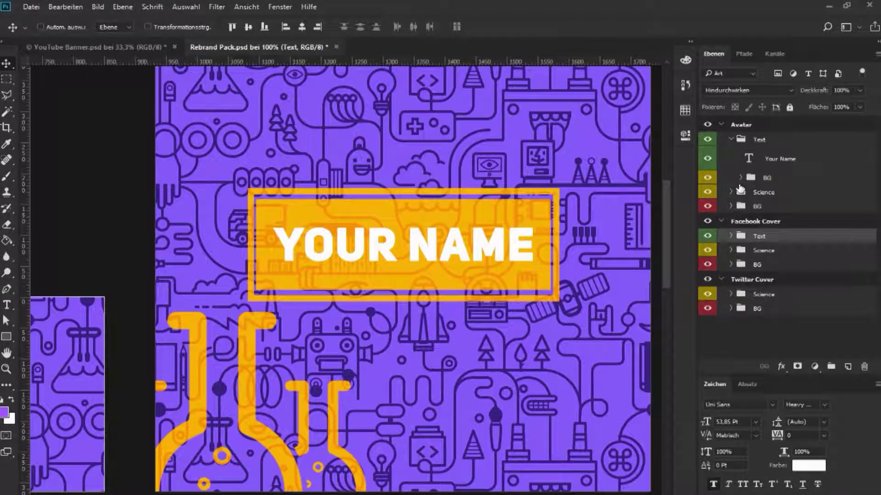
left_click(741, 177)
left_click(798, 221)
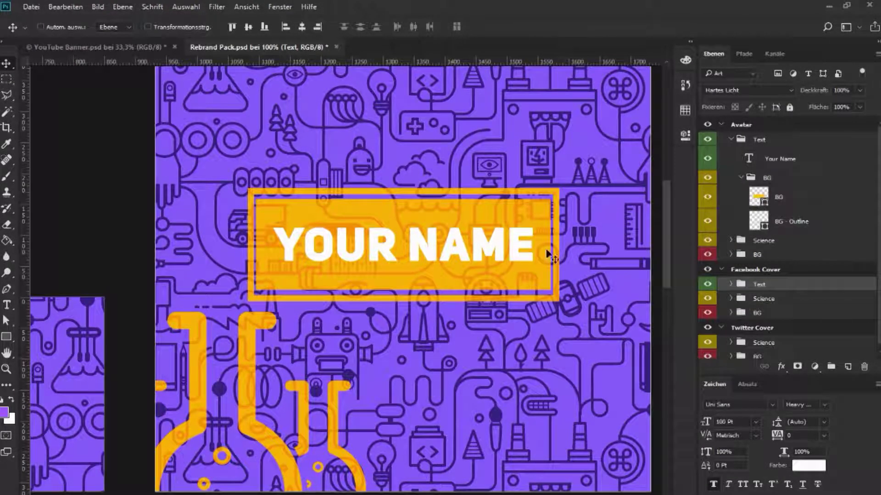
key("ctrl+t")
left_click_drag(563, 242, 566, 242)
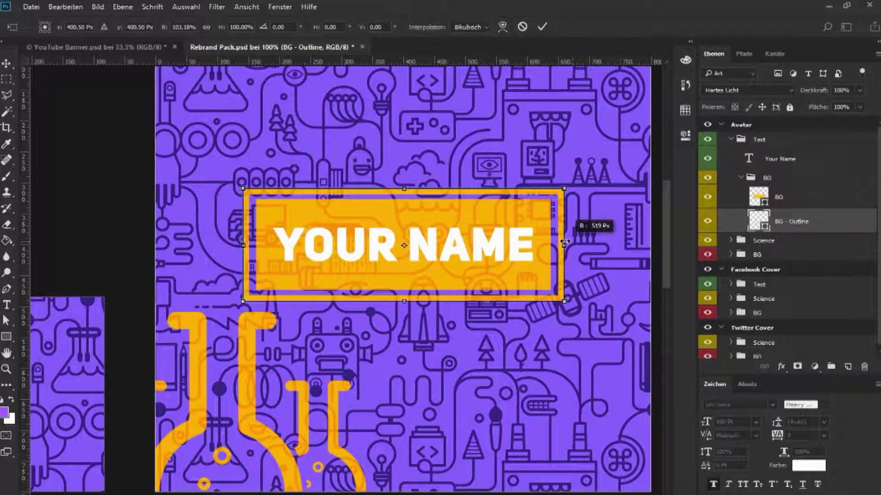
key("Return")
- Make Facebook Cover's orange BG - Outline frame wider and taller to fit its name bar
scroll(344, 275, "left", 8)
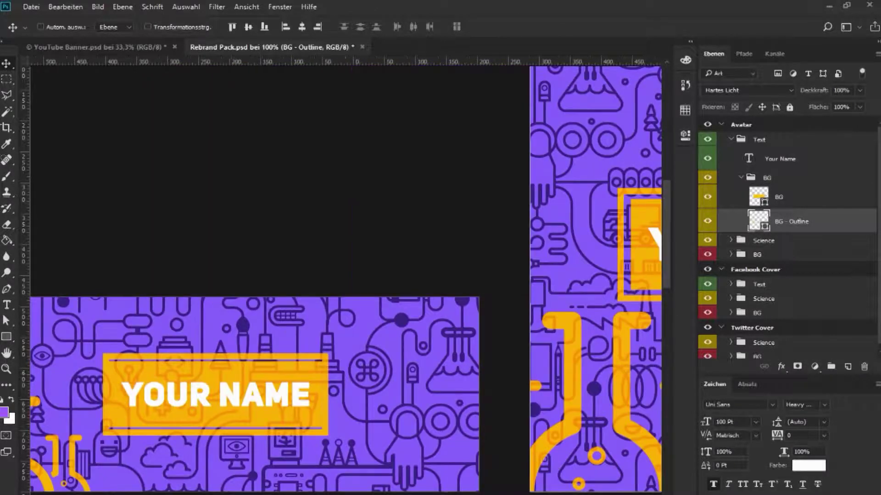
scroll(344, 275, "left", 2)
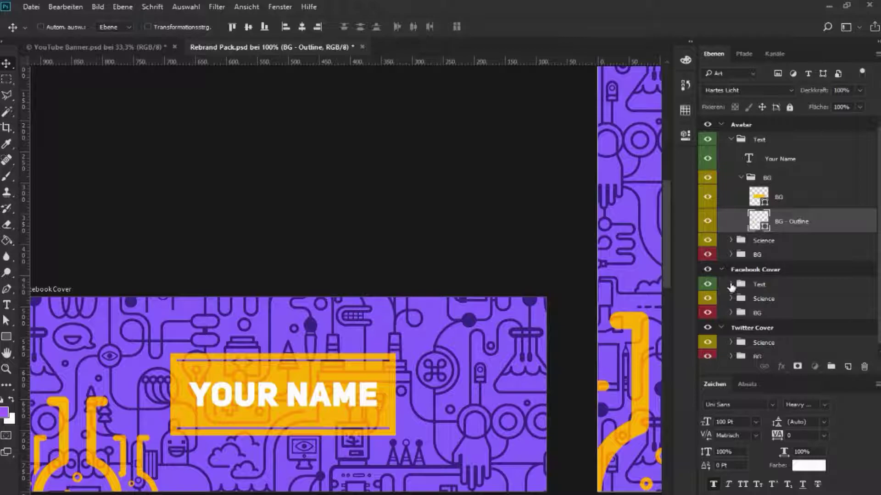
left_click(731, 285)
left_click(740, 140)
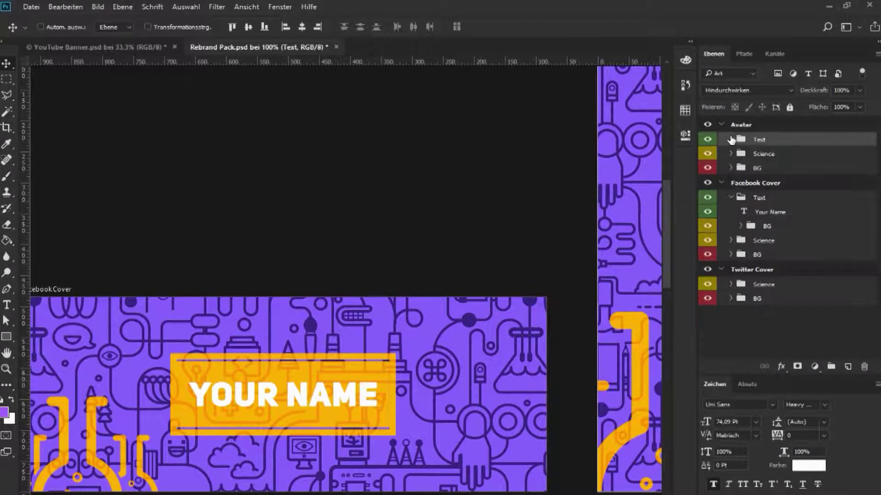
left_click(721, 125)
left_click(740, 183)
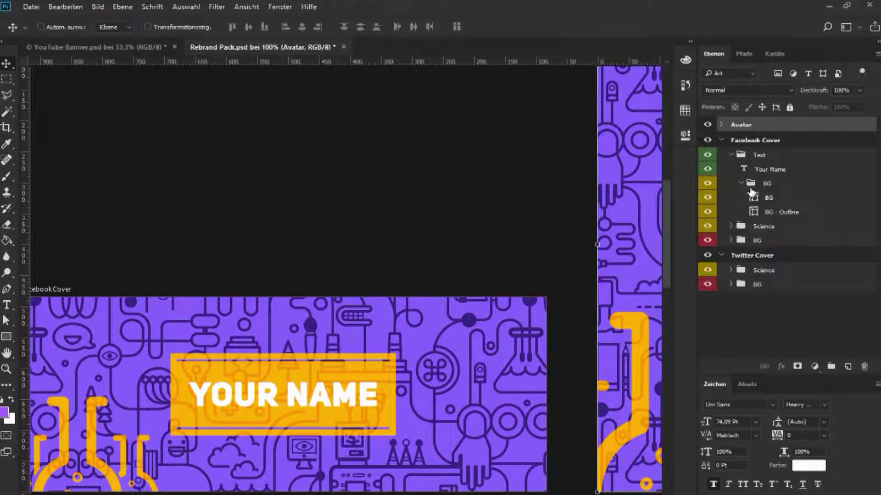
key("ctrl+t")
left_click(790, 212)
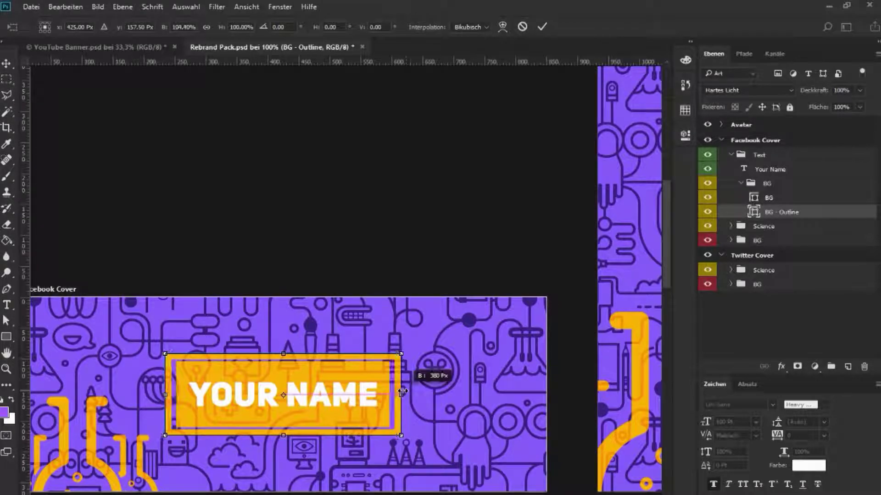
left_click_drag(380, 385, 389, 385)
left_click_drag(283, 354, 284, 348, "alt")
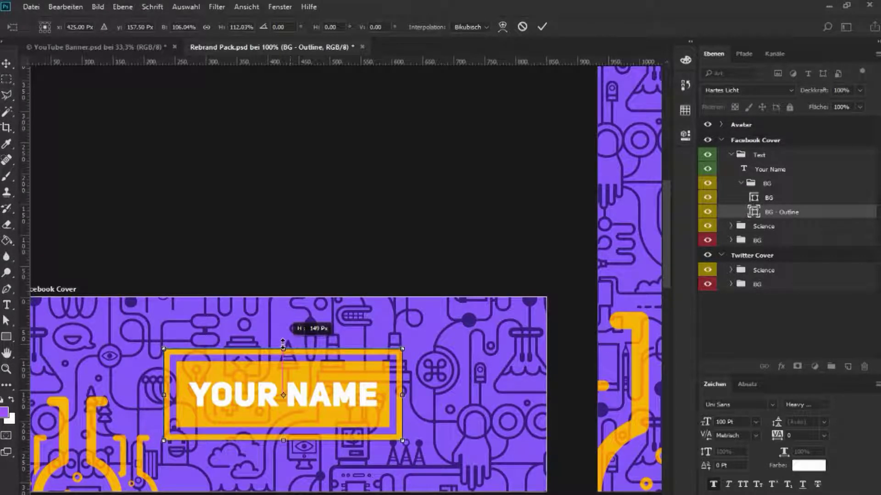
key("Return")
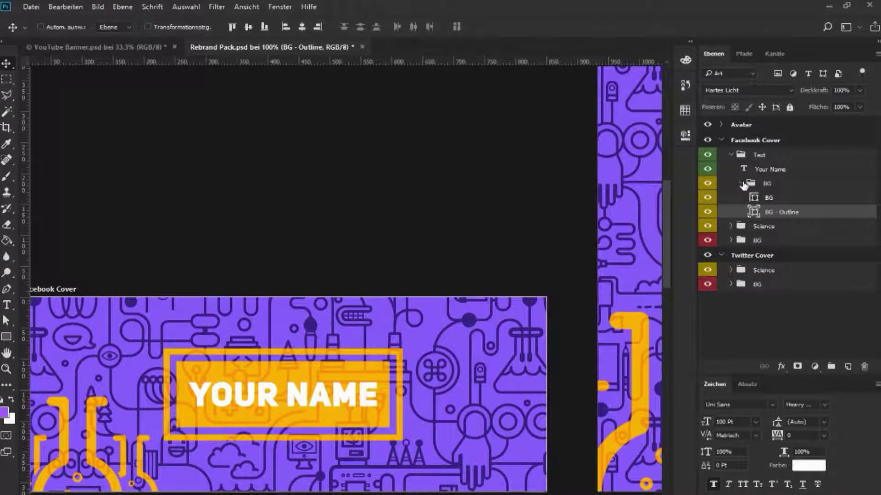
- Collapse the Facebook Cover and Avatar layer groups and zoom out to 33.3%
left_click(731, 155)
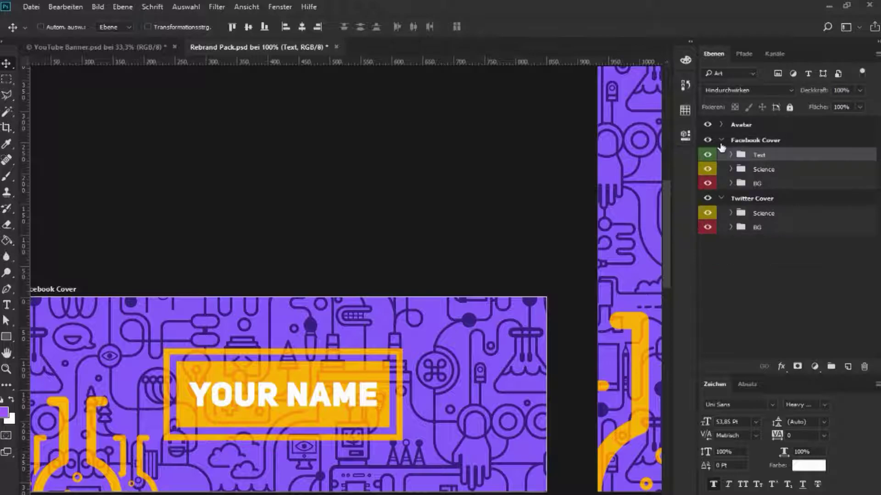
left_click(721, 140)
left_click(721, 125)
left_click(754, 139)
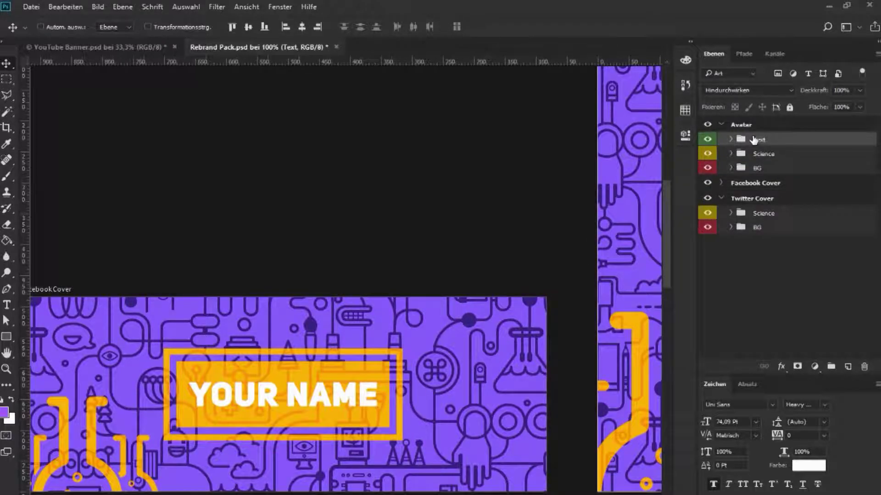
left_click(721, 124)
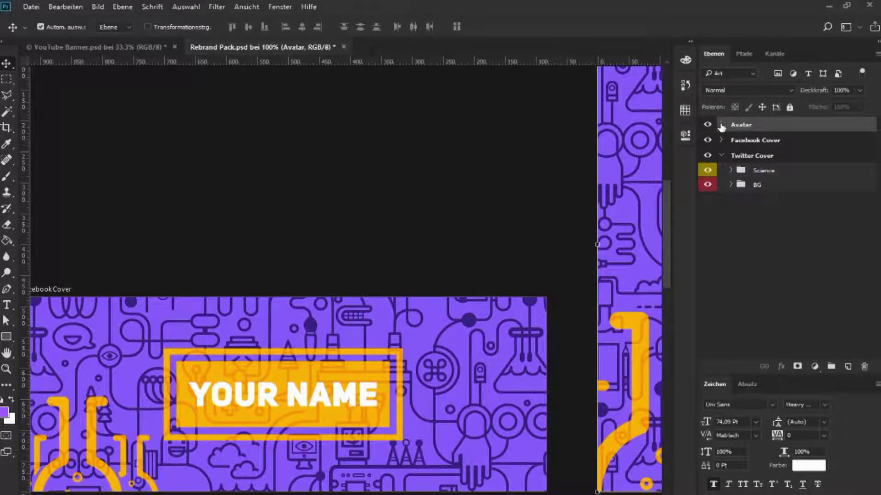
key("ctrl+minus")
key("ctrl+minus")
key("ctrl+minus")
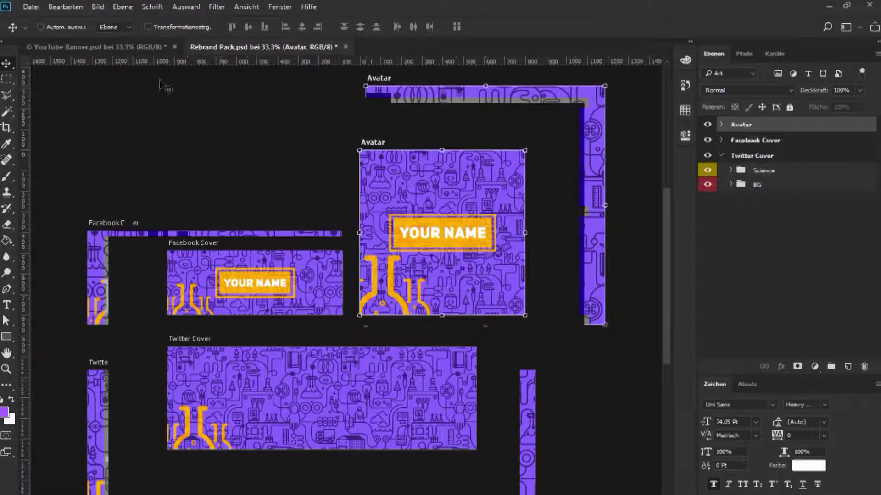
- Copy the banner's Text group onto Twitter Cover, centre it, and scale it to about 81%
left_click(96, 47)
mouse_move(744, 160)
left_mouse_down()
mouse_move(270, 48)
mouse_move(342, 389)
left_mouse_up()
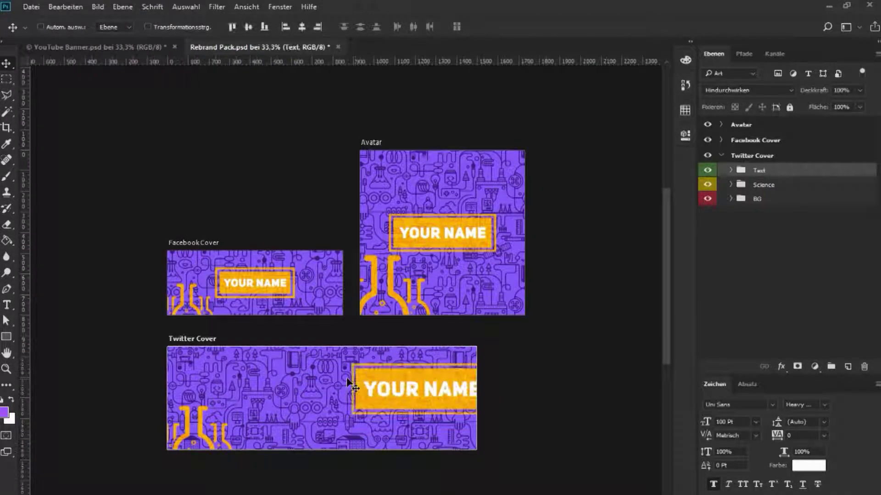
left_click(248, 29)
key("ctrl+t")
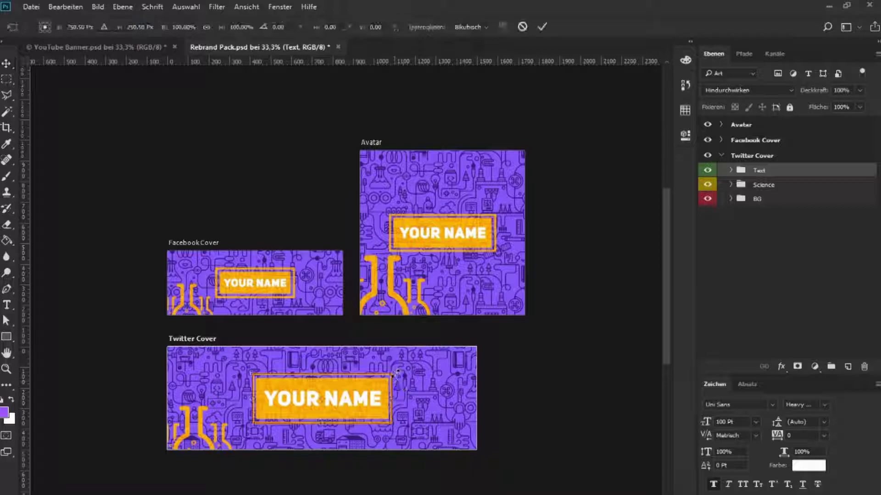
left_click_drag(391, 372, 381, 376)
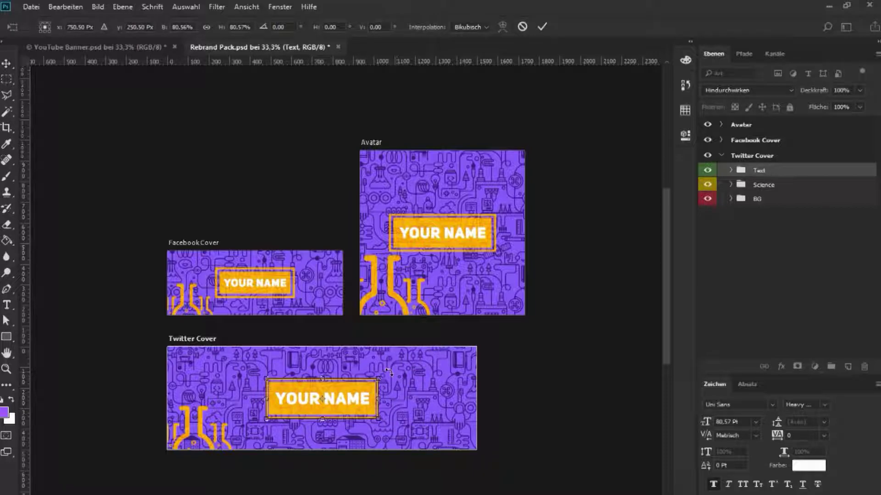
key("Return")
key("ctrl+minus")
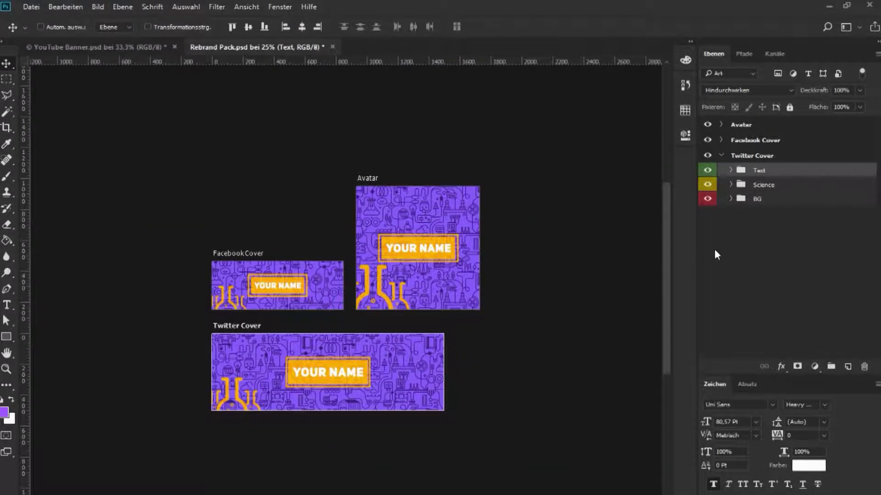
key("ctrl+plus")
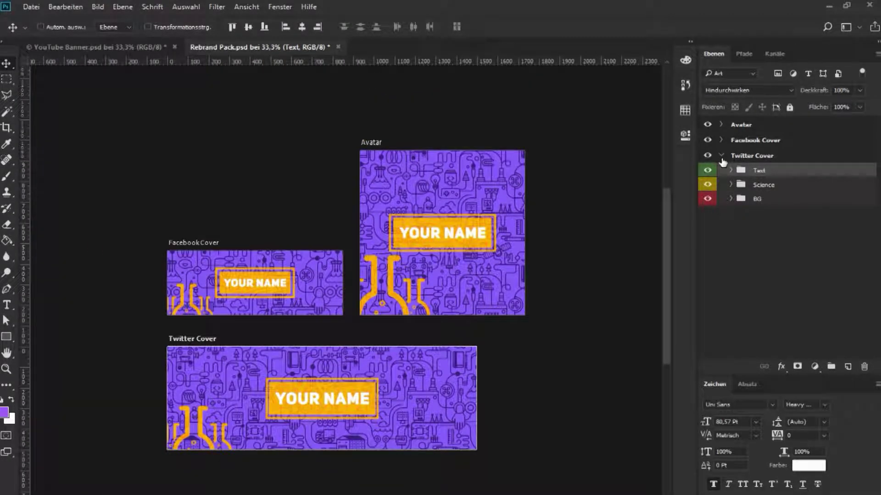
left_click(753, 210)
- Make the YouTube Banner's Instructions layer visible and hide the guides
key("ctrl+Tab")
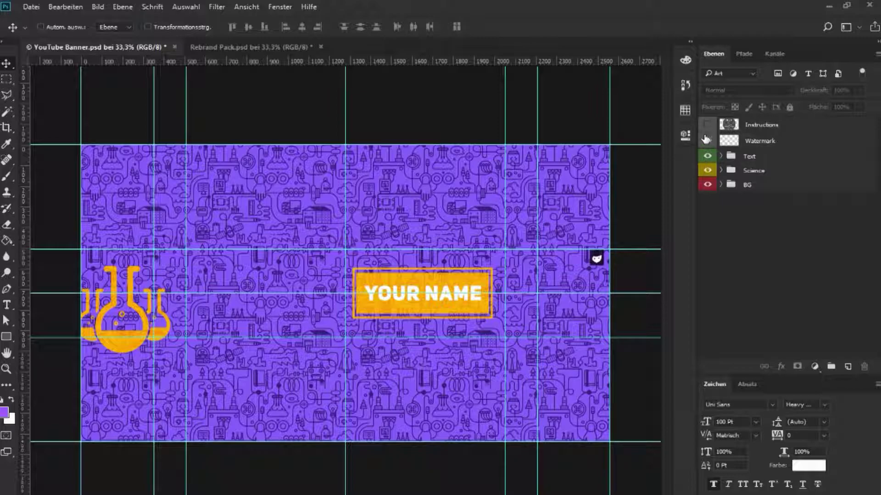
left_click(707, 125)
key("ctrl+h")
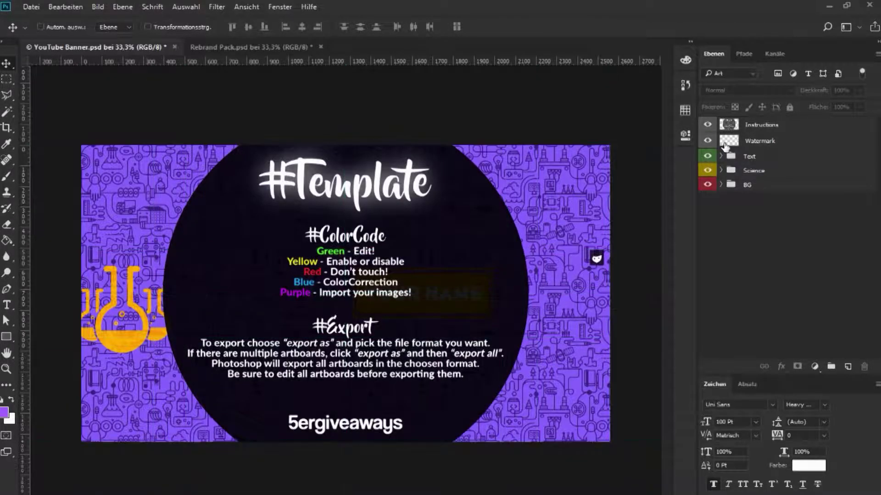
left_click(236, 45)
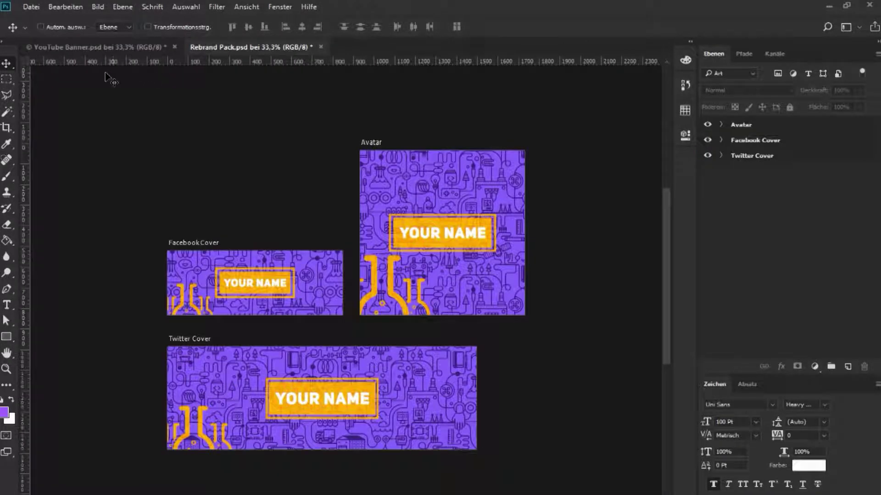
left_click(74, 53)
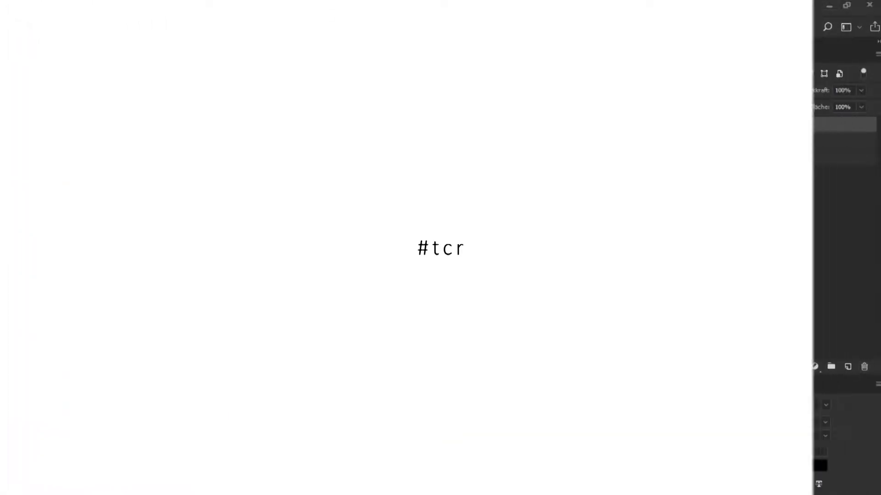
- Enlarge the keyboard photo to 142% to fill the banner and group it
key("ctrl+t")
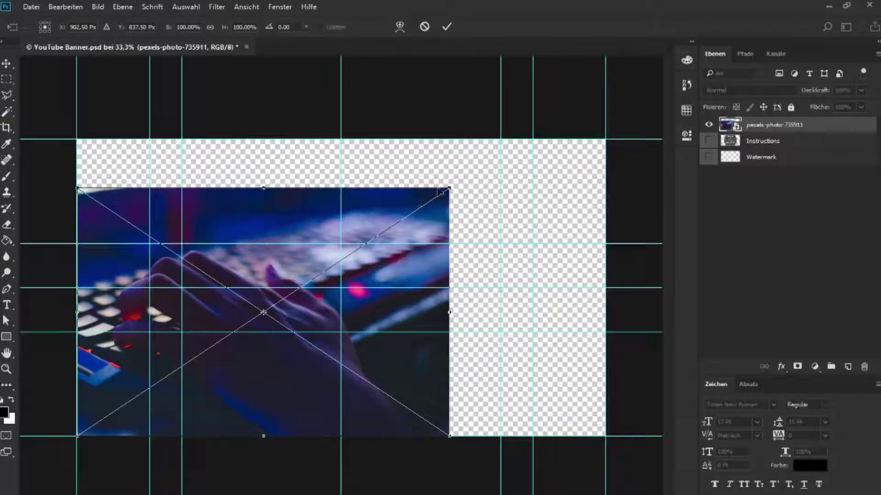
left_click_drag(450, 188, 635, 122)
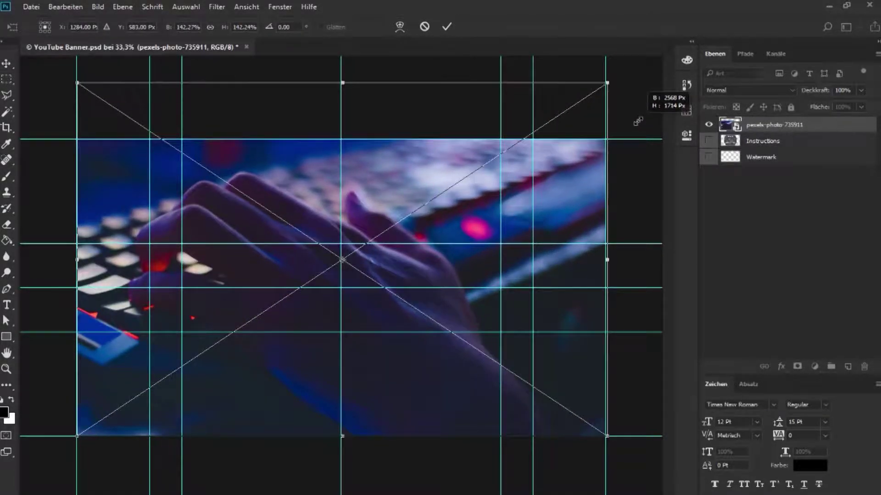
key("Escape")
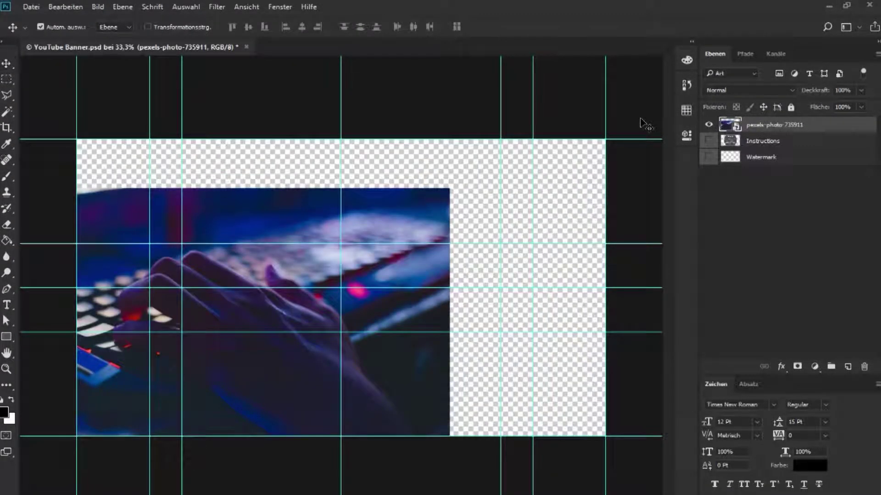
key("ctrl+t")
left_click_drag(451, 188, 636, 107)
left_click_drag(560, 182, 557, 198)
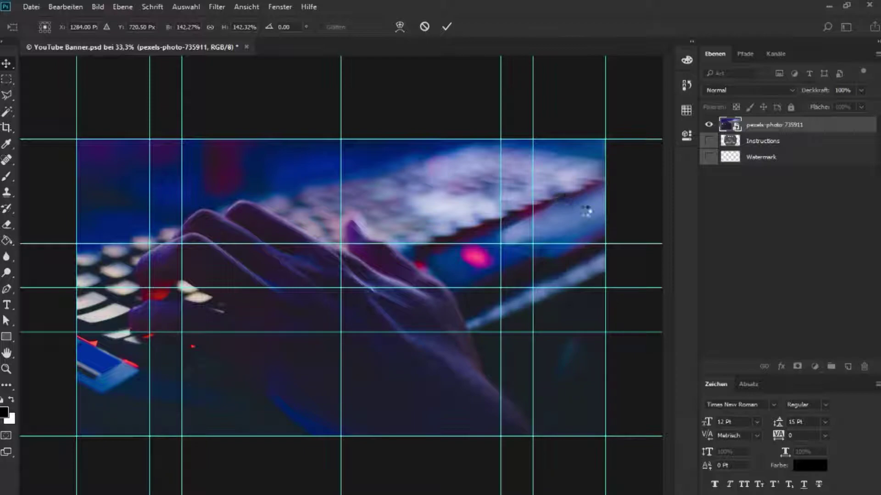
key("Return")
key("ctrl+g")
- Mask the group to a central horizontal strip by selecting top and bottom bands and inverting
key("m")
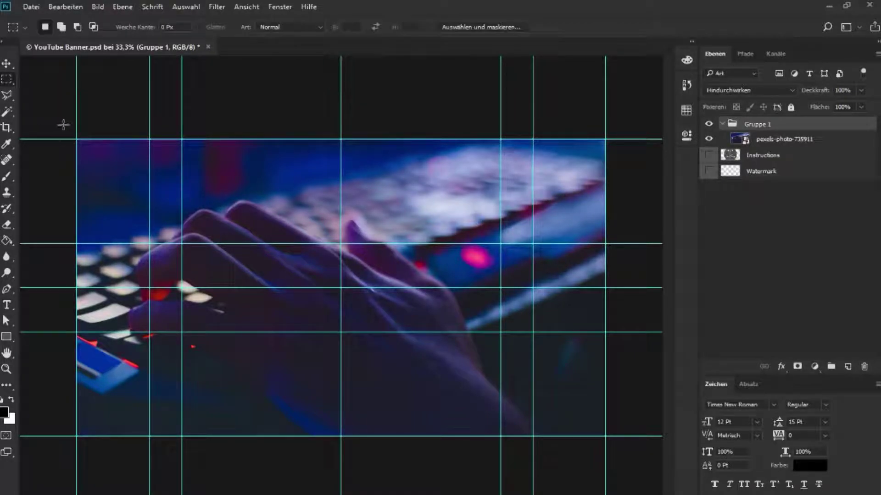
left_click_drag(77, 139, 621, 241)
left_click_drag(606, 437, 65, 335)
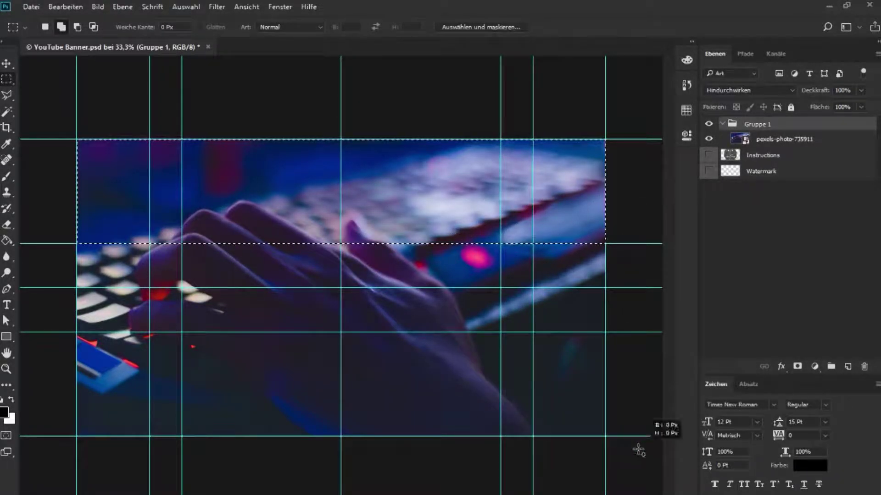
right_click(229, 282)
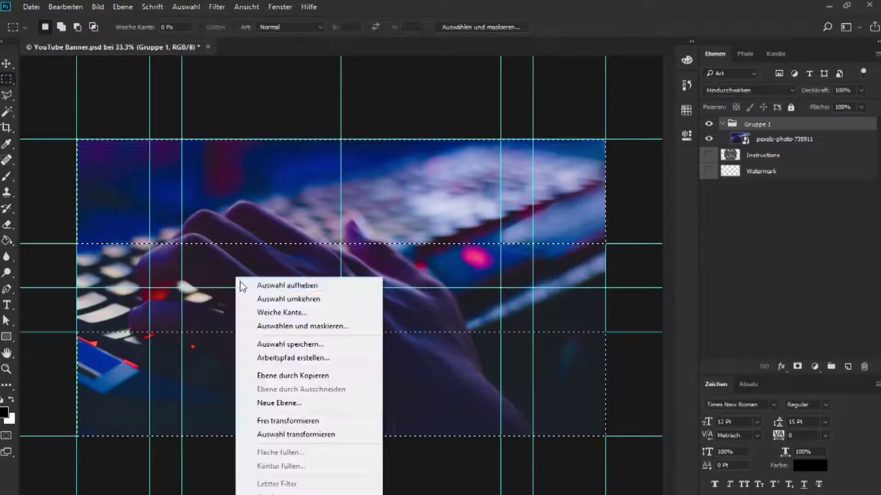
left_click(312, 300)
left_click(797, 367)
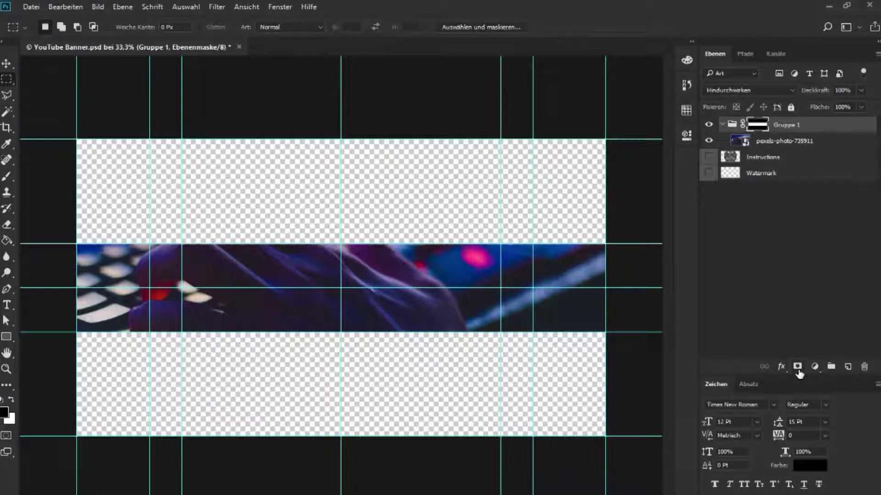
- Nudge the keyboard photo down inside the masked strip
left_click(8, 64)
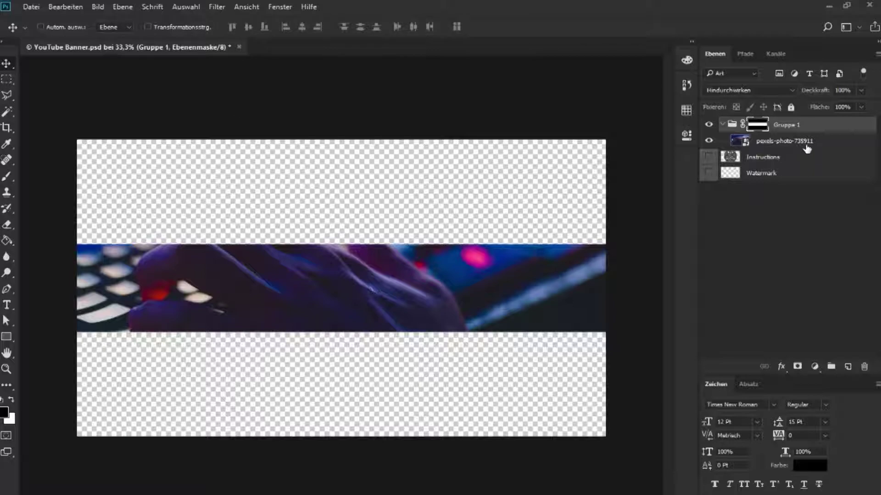
left_click(784, 141)
key("shift+Down")
key("shift+Down")
key("shift+Down")
key("shift+Down")
key("shift+Down")
key("shift+Down")
key("shift+Down")
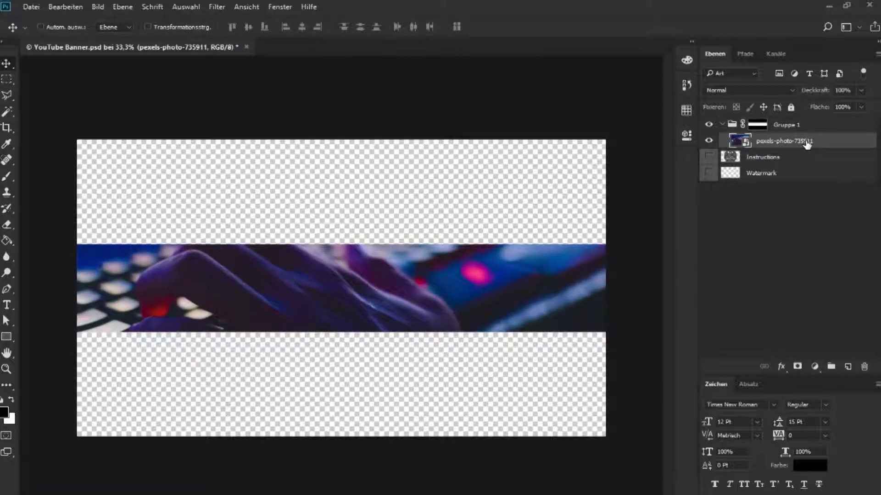
key("shift+Down")
key("shift+Down")
key("shift+Down")
key("shift+Down")
key("shift+Down")
key("shift+Down")
key("shift+Down")
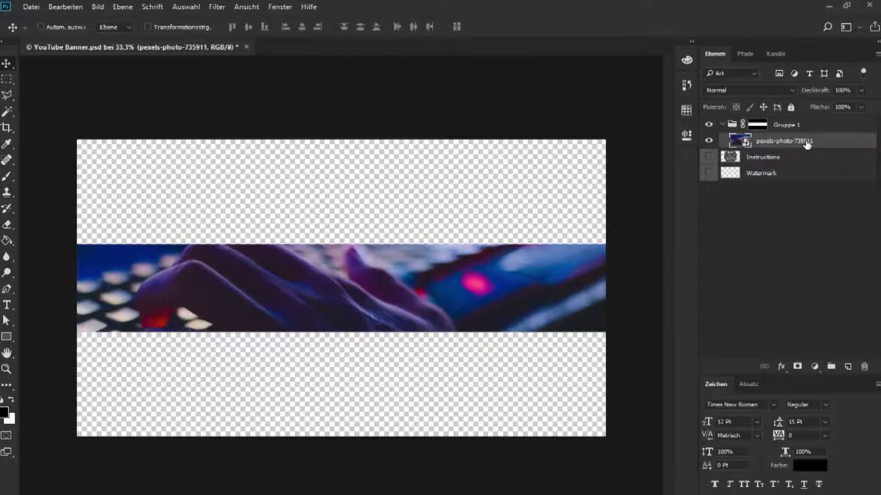
key("shift+Down")
key("shift+Down")
key("shift+Down")
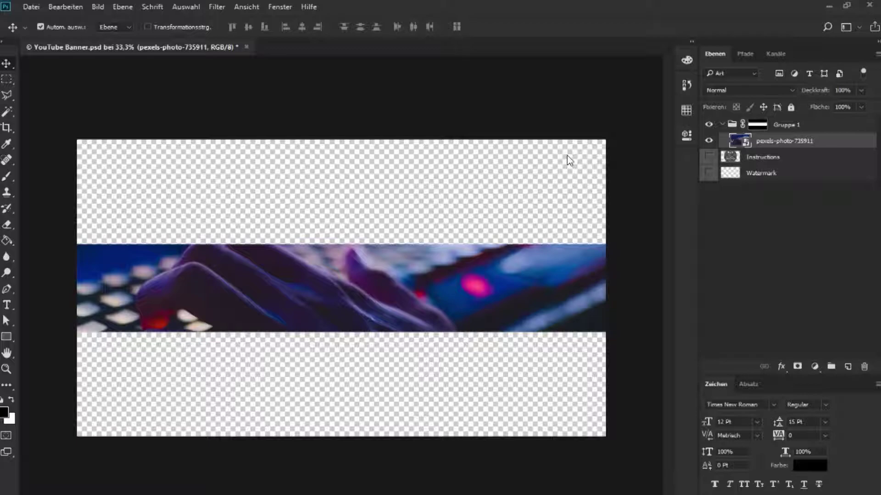
- Apply a Camera Raw filter to the keyboard photo: contrast +31, clarity +9, vibrance +18
key("ctrl+shift+a")
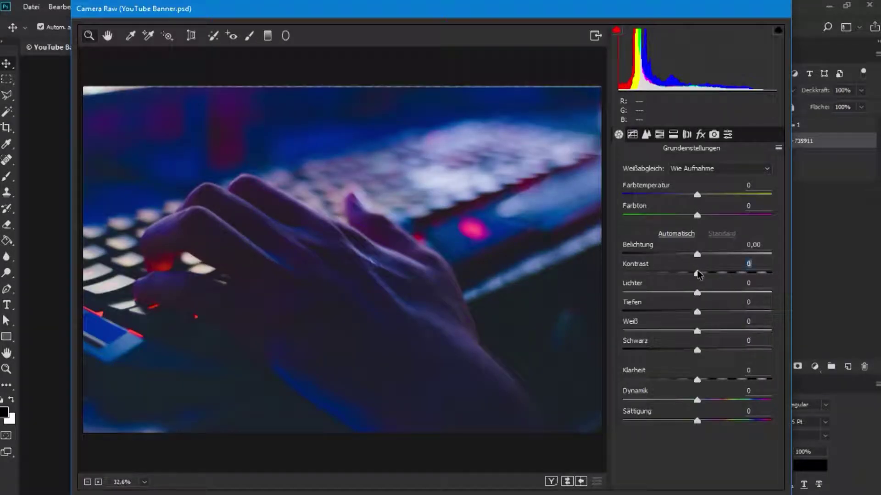
left_click_drag(697, 273, 708, 274)
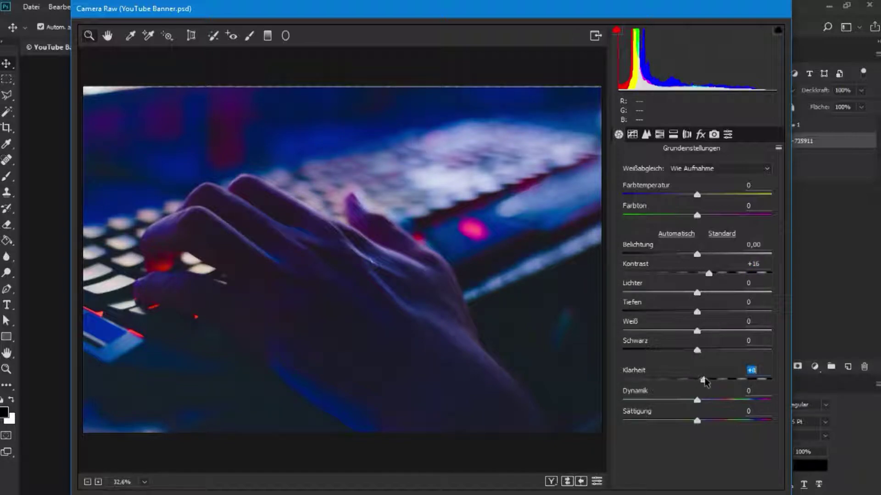
left_click_drag(704, 382, 711, 400)
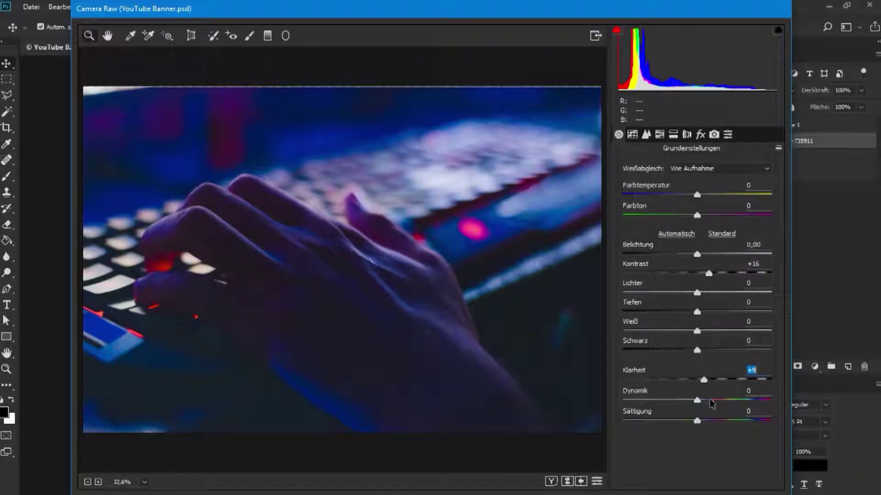
left_click(647, 135)
left_click(621, 135)
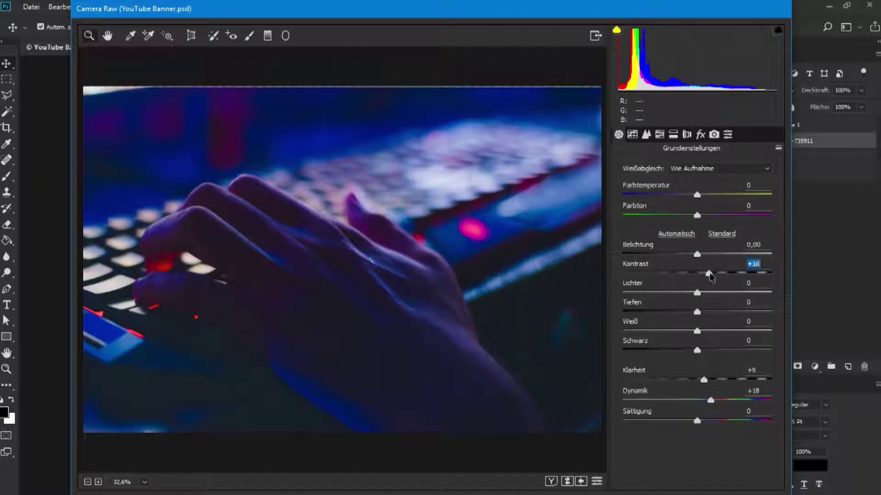
left_click_drag(709, 274, 722, 273)
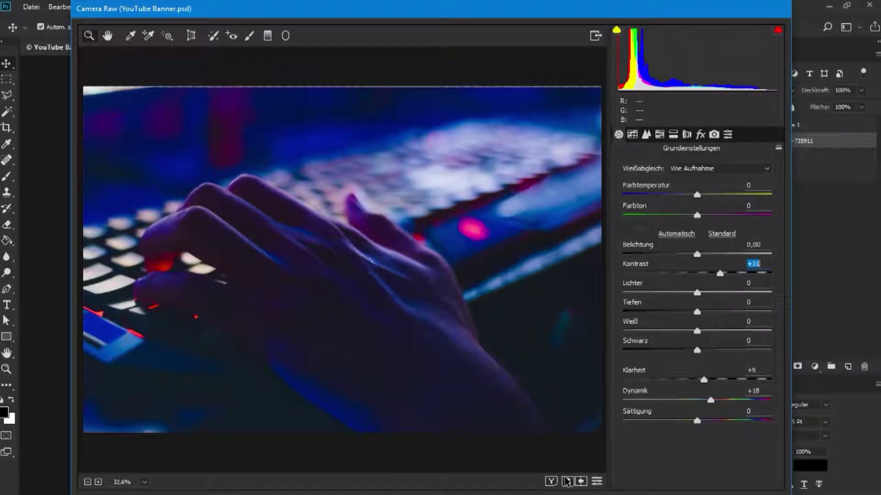
type("31")
key("Return")
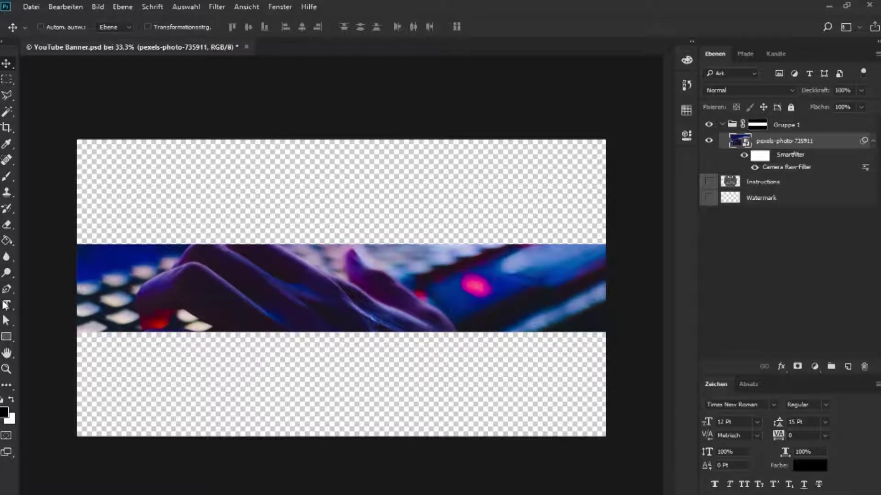
- Create a white Bebas Regular text layer 'YOUR' on the banner
left_click(7, 305)
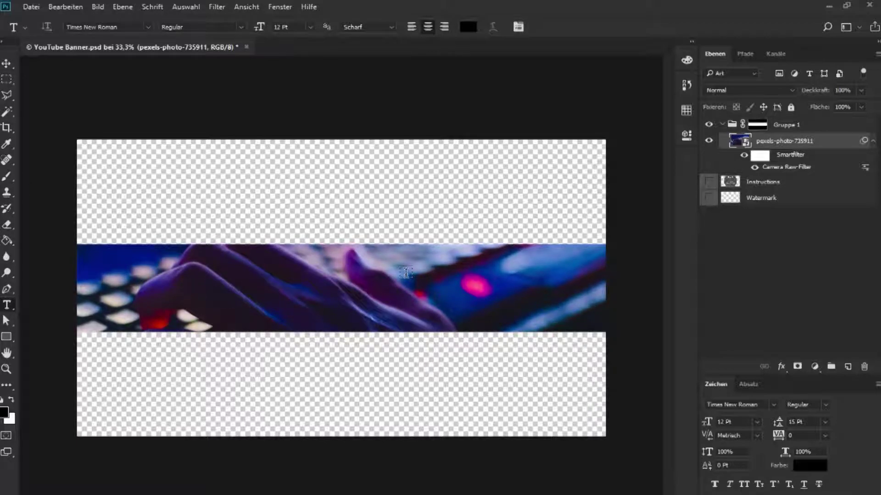
left_click(406, 274)
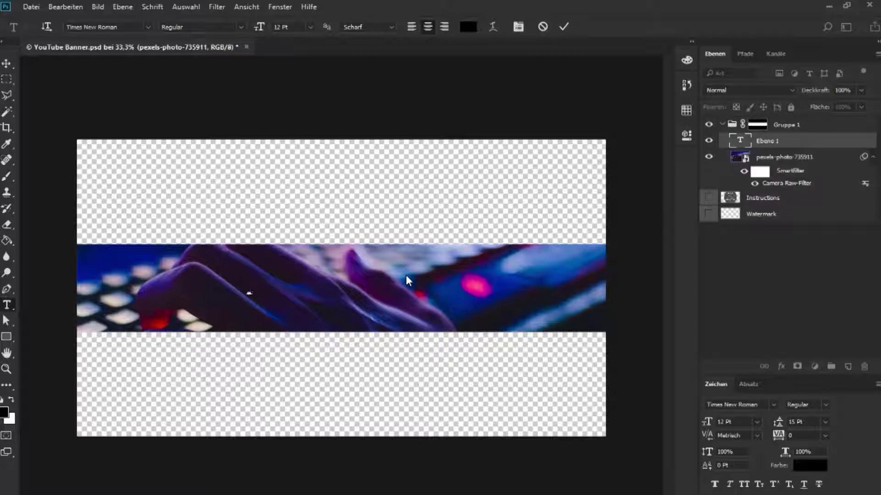
left_click(809, 466)
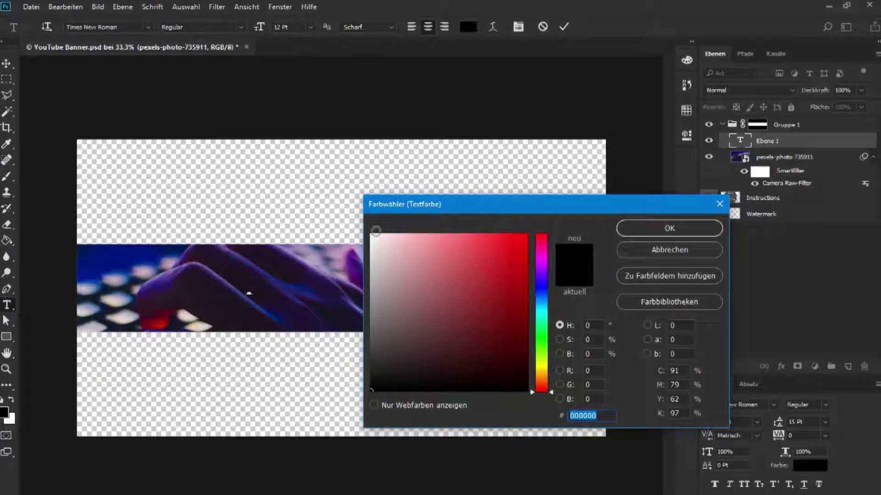
type("e23a3a")
left_click_drag(369, 270, 371, 234)
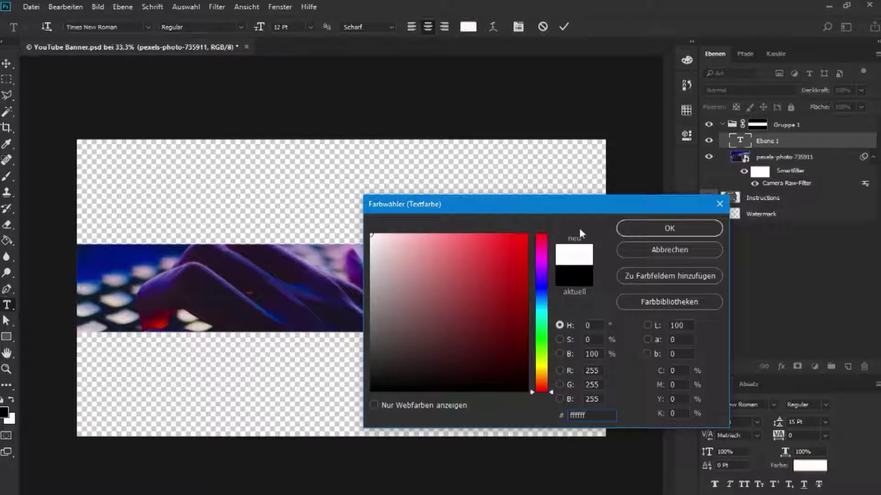
left_click(669, 229)
left_click(725, 404)
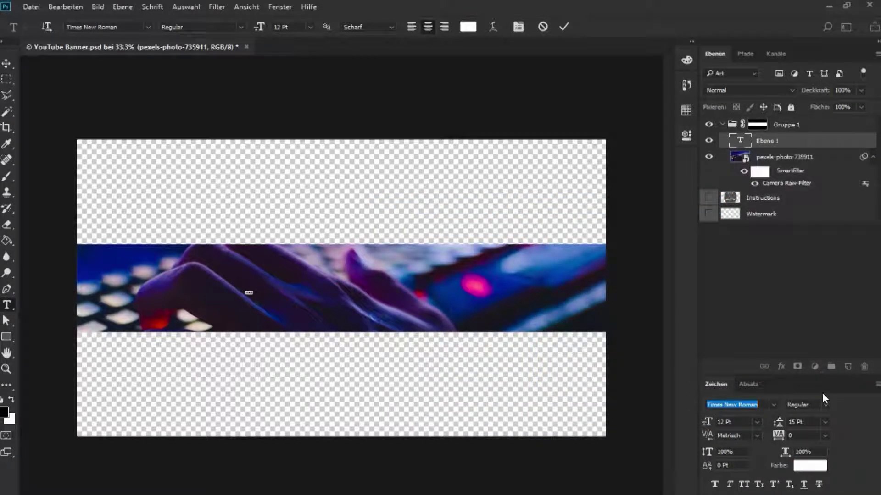
type("Be")
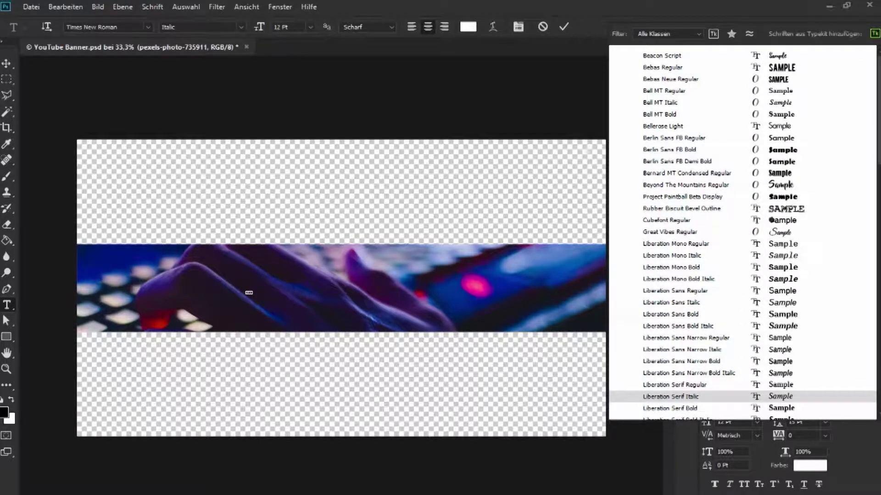
type("bebas neue")
key("ctrl+a")
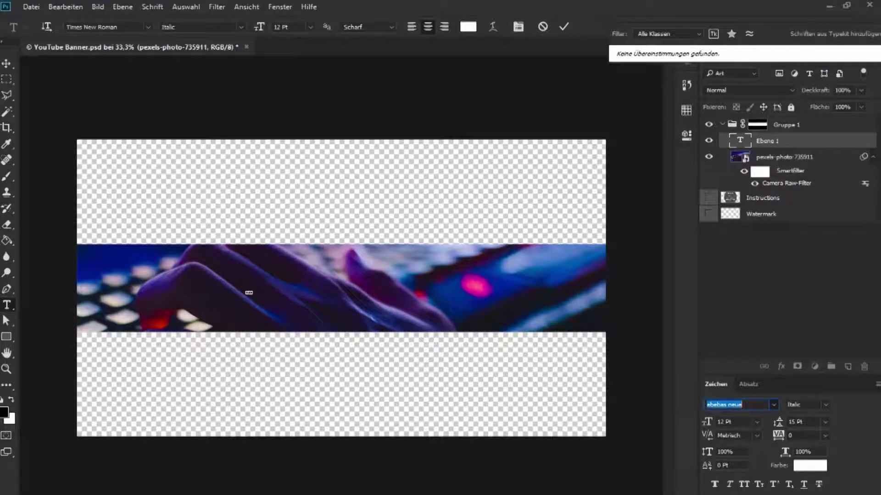
type("beba")
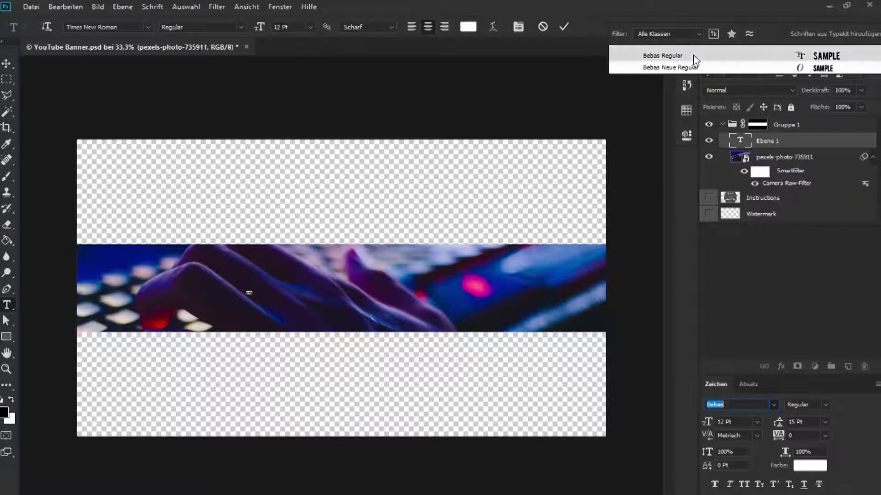
left_click(694, 59)
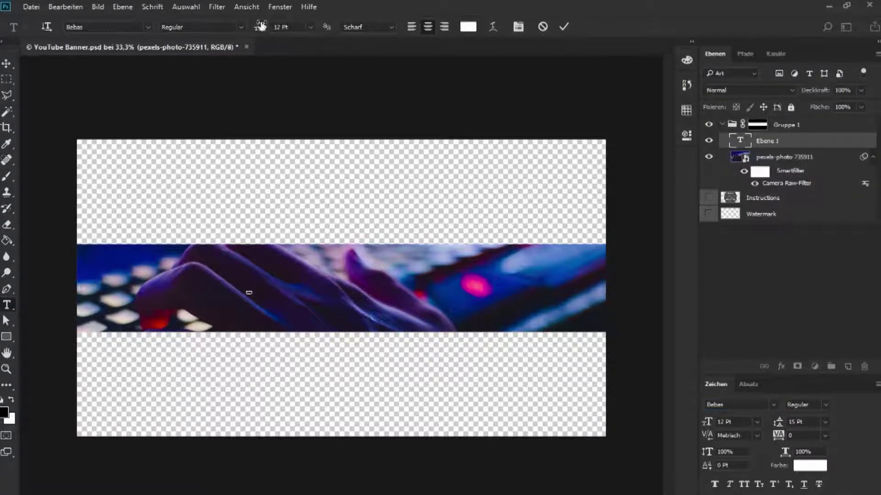
left_click_drag(260, 26, 474, 43)
- Centre 'YOUR' on the banner and set it to 100 pt with -10 tracking
left_click(7, 64)
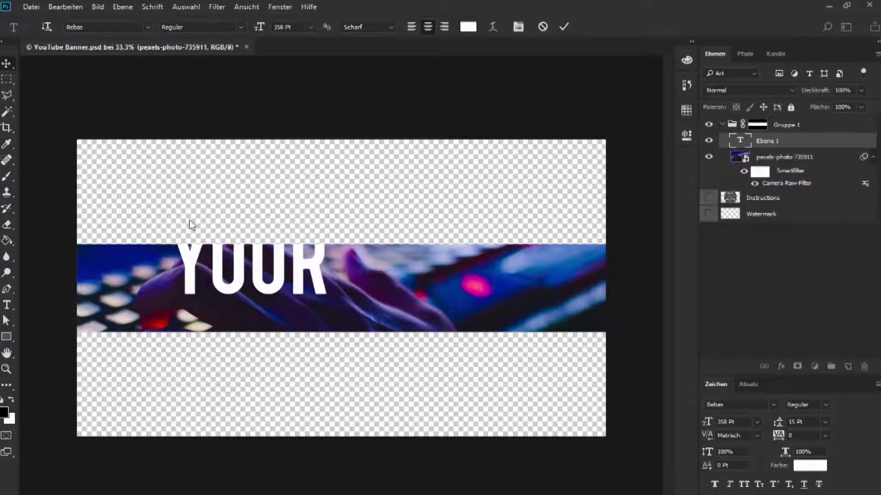
left_click_drag(250, 296, 337, 297)
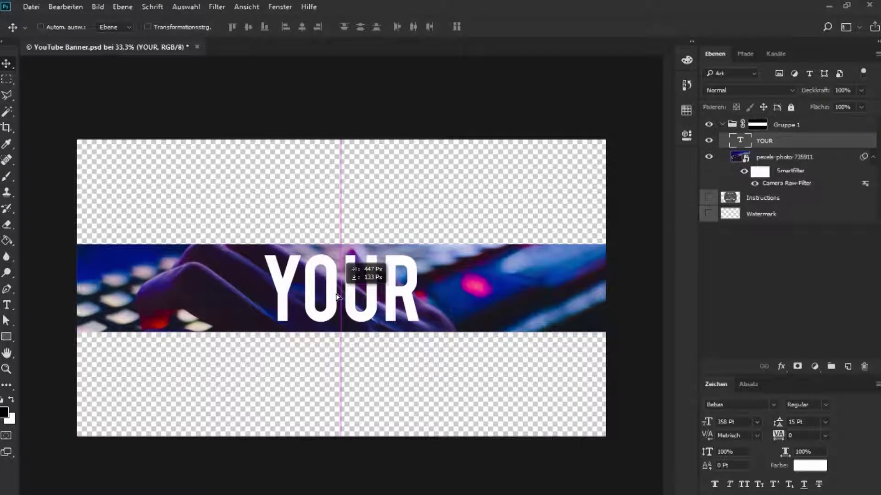
left_click_drag(337, 297, 345, 302)
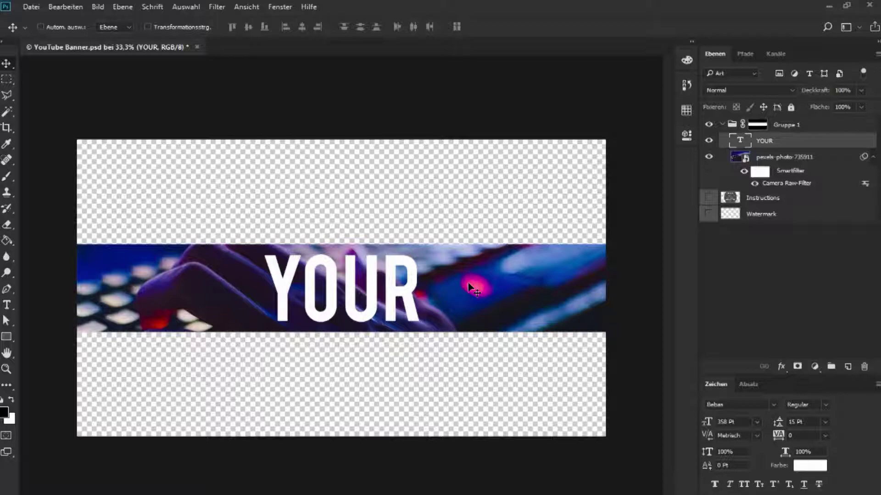
key("ctrl+plus")
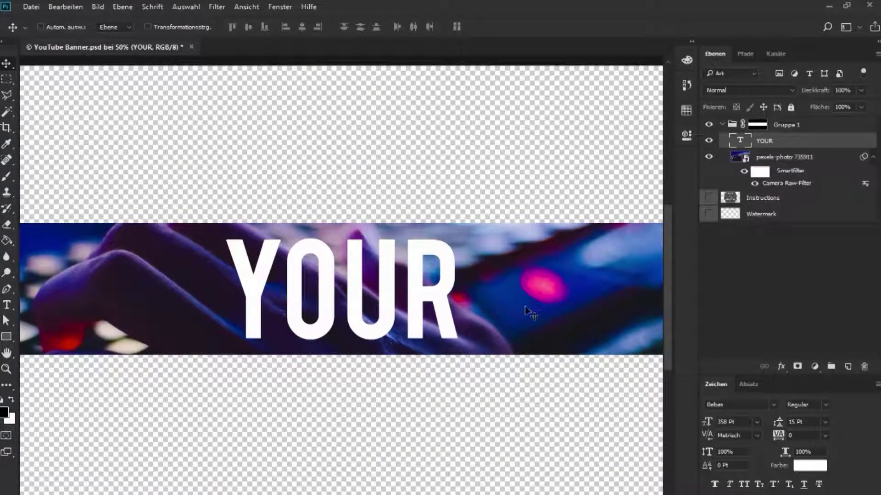
left_click_drag(526, 307, 523, 308)
type("-10")
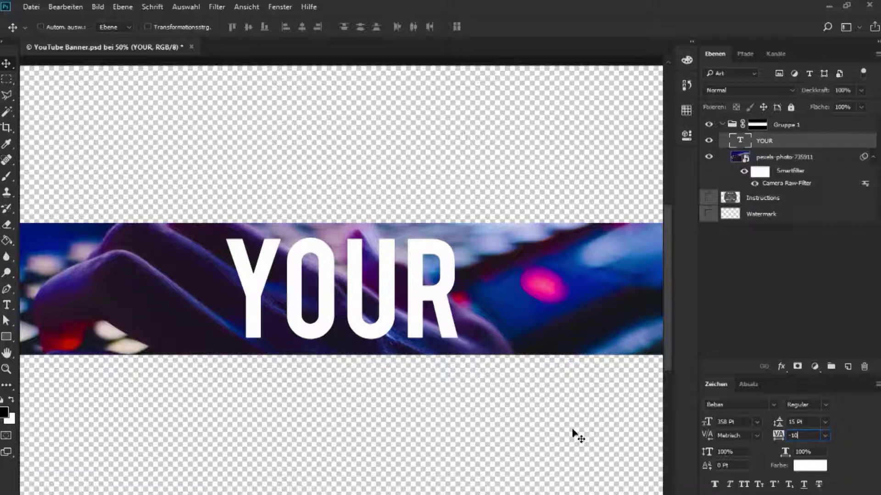
key("Return")
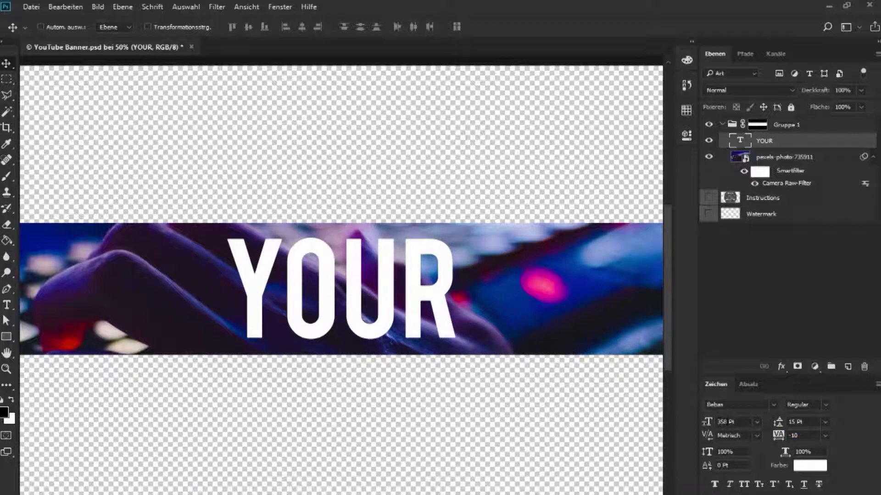
type("100")
key("Return")
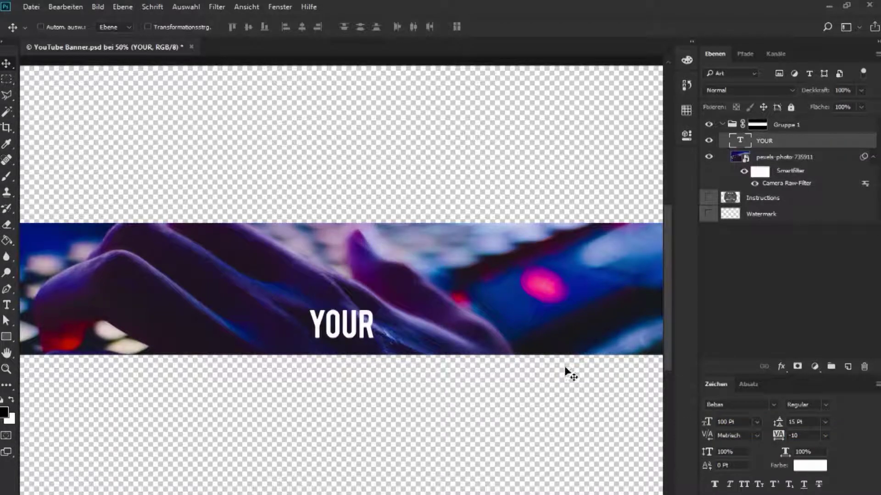
left_click_drag(389, 305, 383, 268)
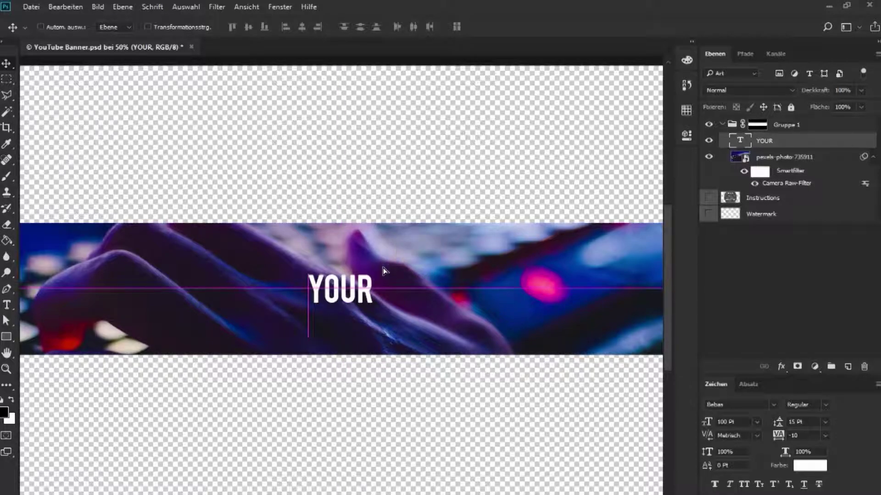
- Add a 'TEAM' text line beneath YOUR, move both together, and zoom to 100%
left_click(7, 305)
left_click(325, 331)
type("T")
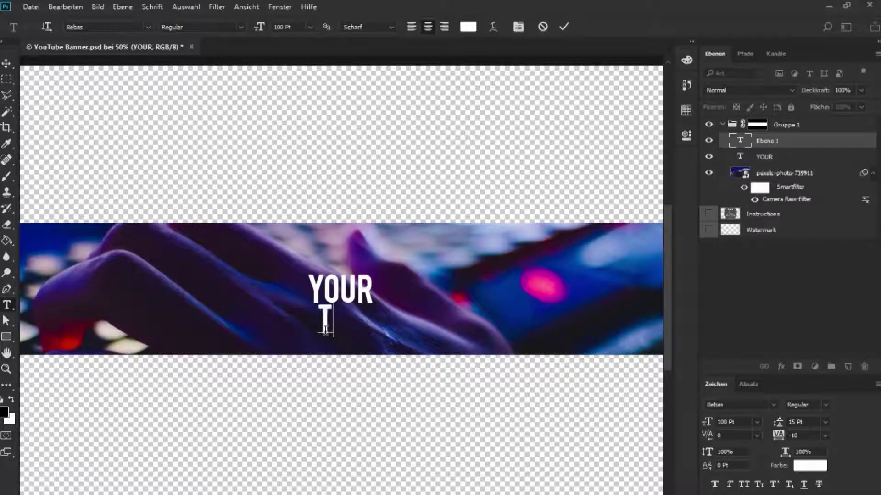
type("EAM")
left_click(7, 61)
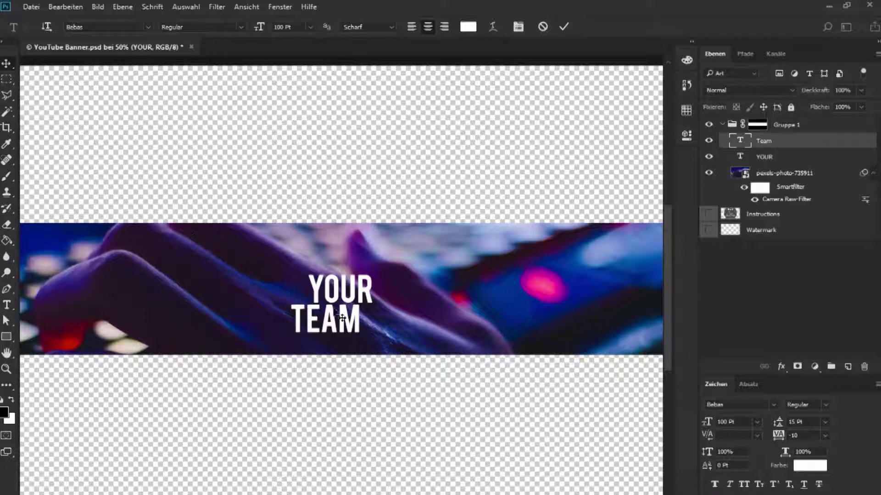
left_click_drag(334, 317, 370, 315)
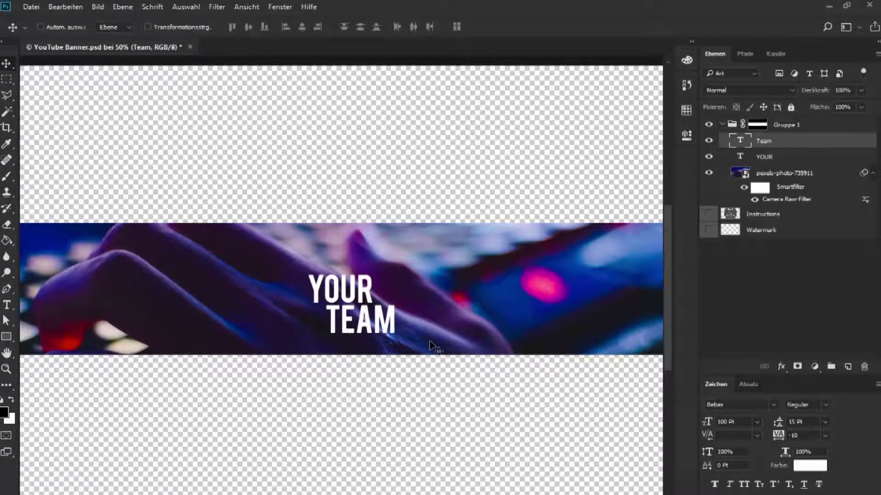
key("shift+Left")
key("shift+Down")
key("shift+alt+bracketleft")
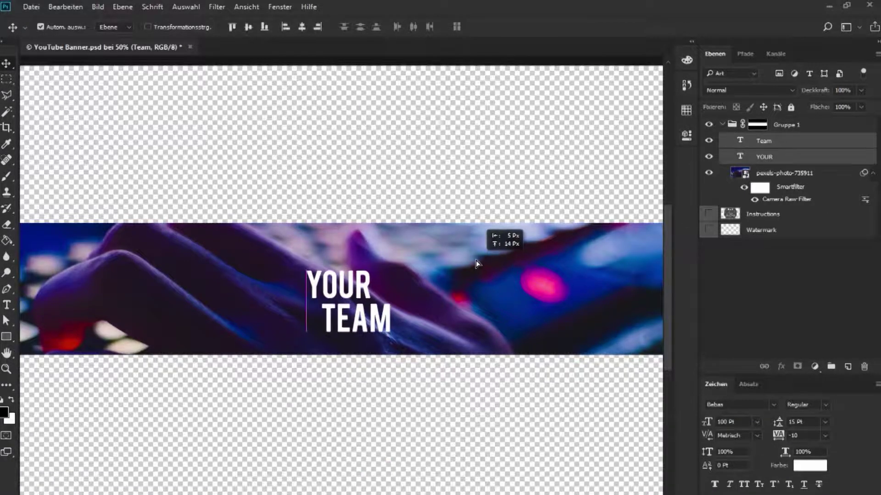
left_click_drag(480, 278, 473, 264)
key("ctrl+plus")
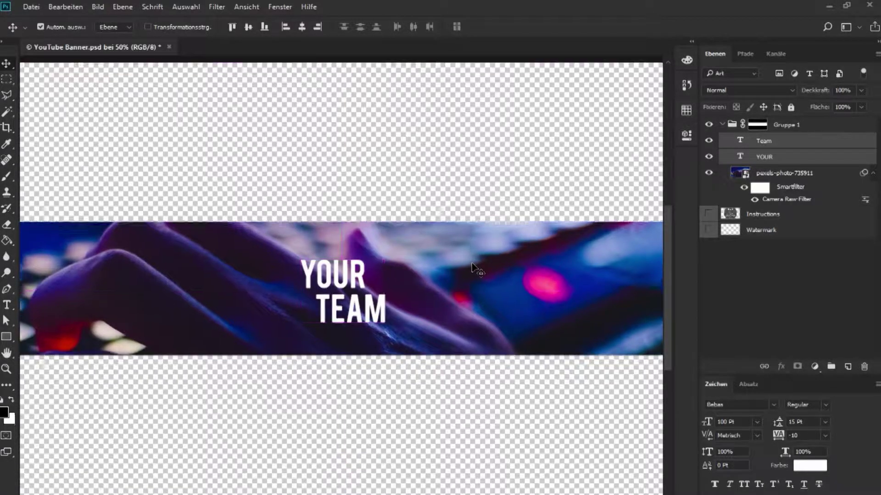
key("ctrl+plus")
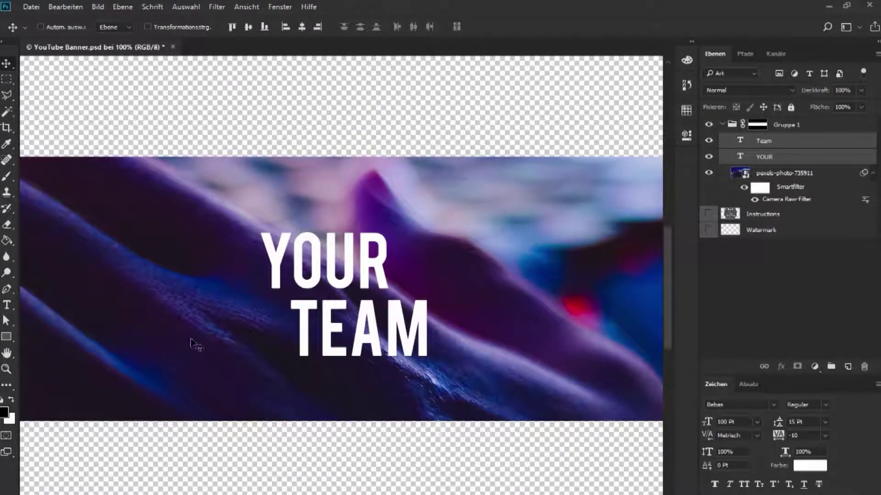
- Draw a black box over YOUR and centre the TEAM text on YOUR
left_click(6, 337)
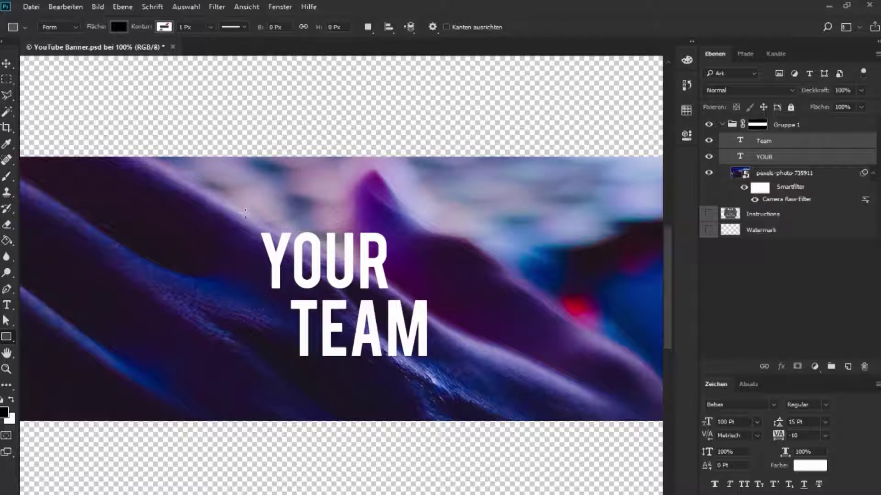
left_click_drag(243, 213, 408, 301)
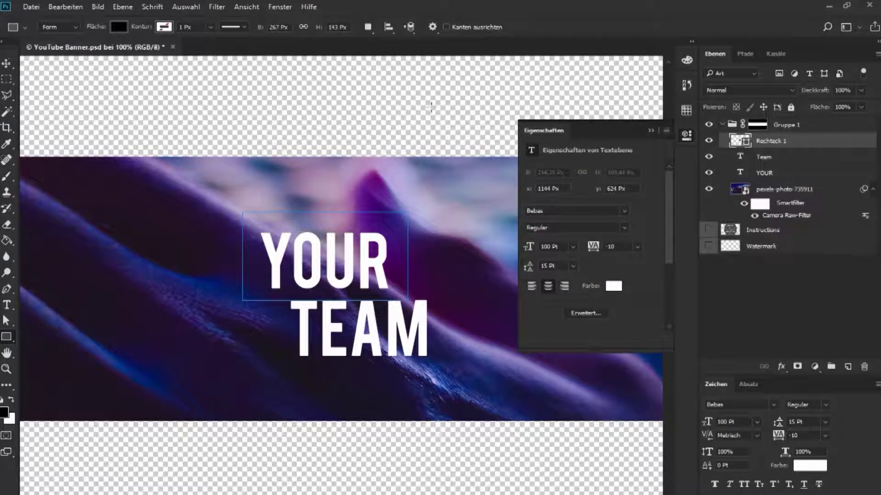
left_click(650, 130)
key("v")
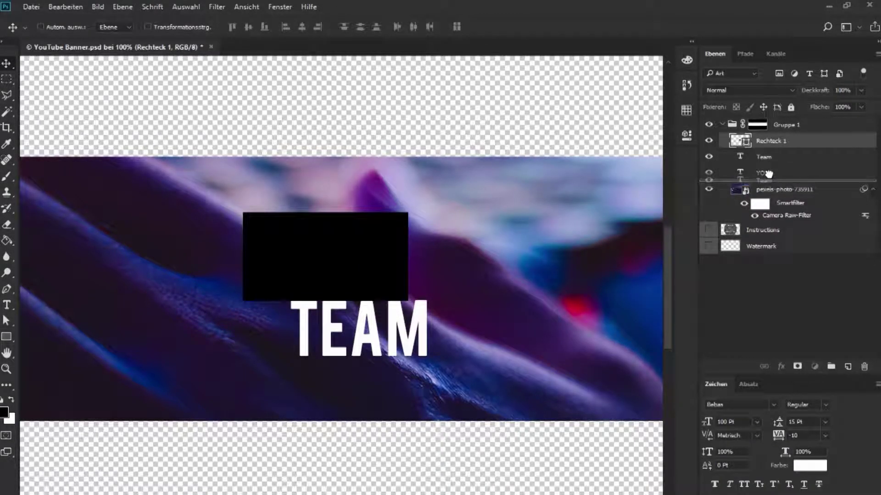
left_click_drag(764, 156, 773, 170)
left_click(764, 156, "shift")
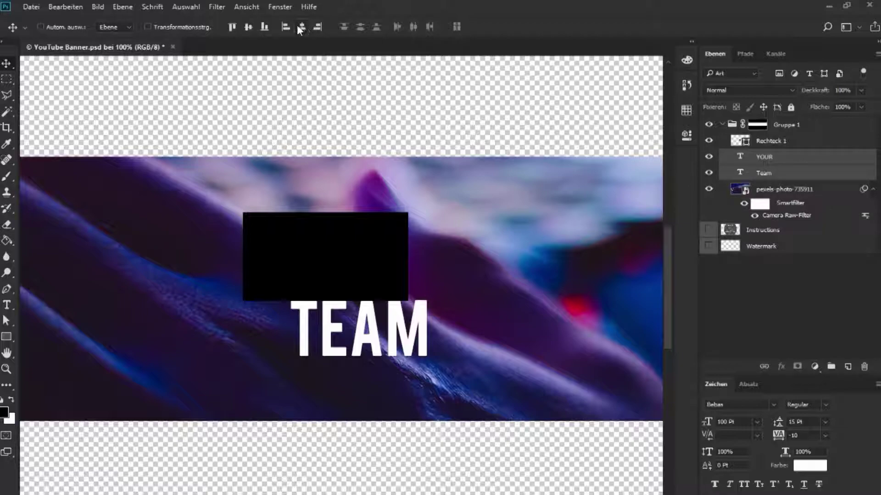
left_click(299, 27)
left_click(249, 27)
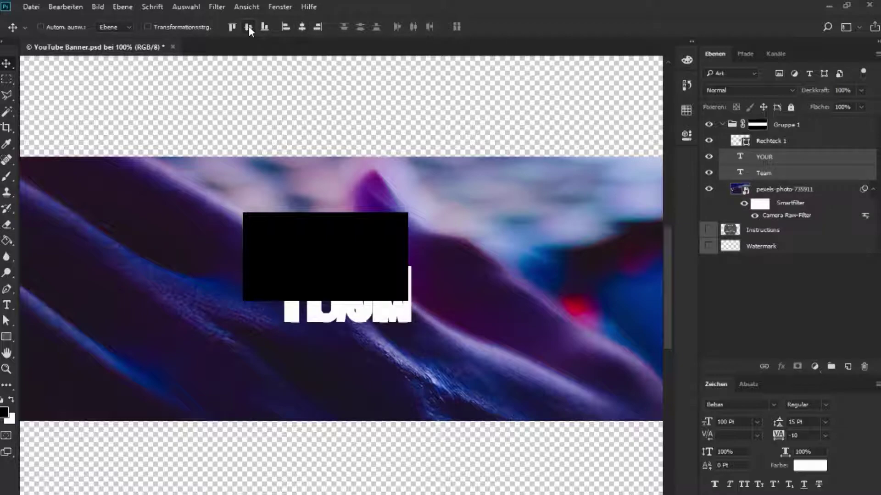
- Align the black box with YOUR and place it beneath the YOUR text layer
left_click(767, 161)
left_click(772, 141, "shift")
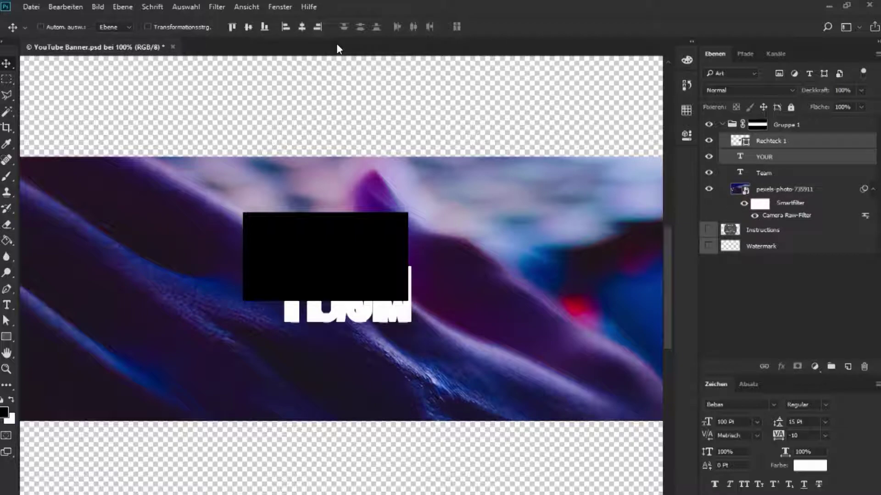
left_click(248, 27)
left_click_drag(353, 265, 188, 237)
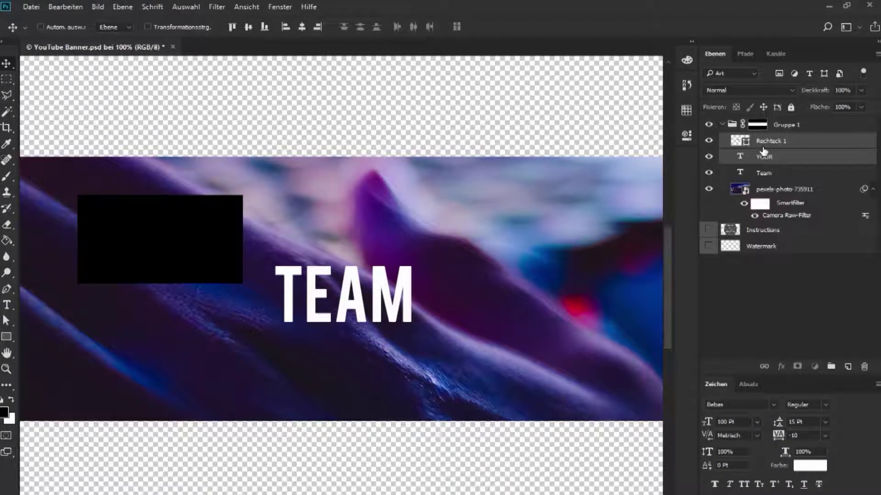
mouse_move(773, 142)
left_mouse_down()
mouse_move(769, 160)
mouse_move(767, 151)
left_mouse_up()
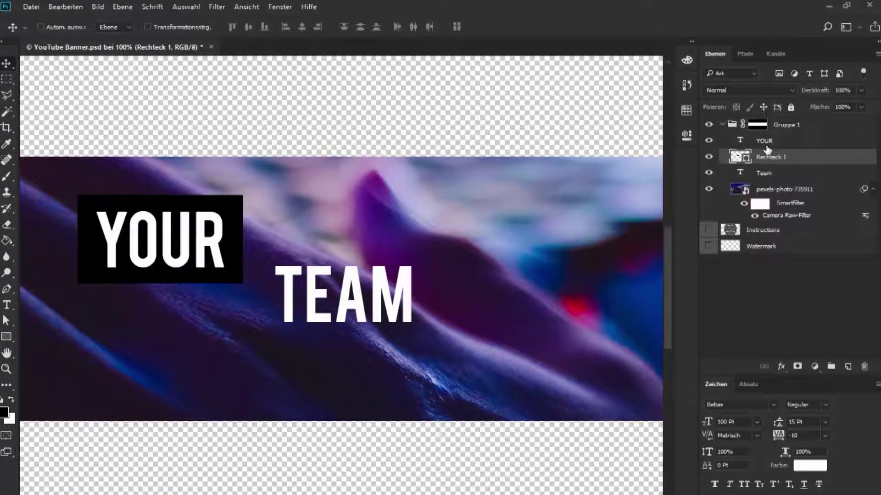
left_click(763, 142)
left_click(774, 156)
- Duplicate the box under Team, centre TEAM on it, and move both below YOUR
key("ctrl+j")
left_click_drag(775, 157, 774, 183)
left_click(773, 181, "shift")
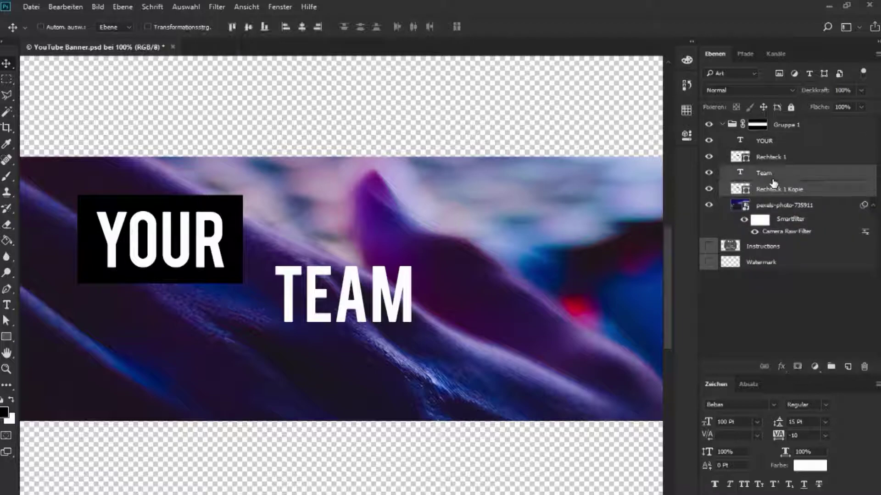
left_click(302, 27)
left_click(248, 26)
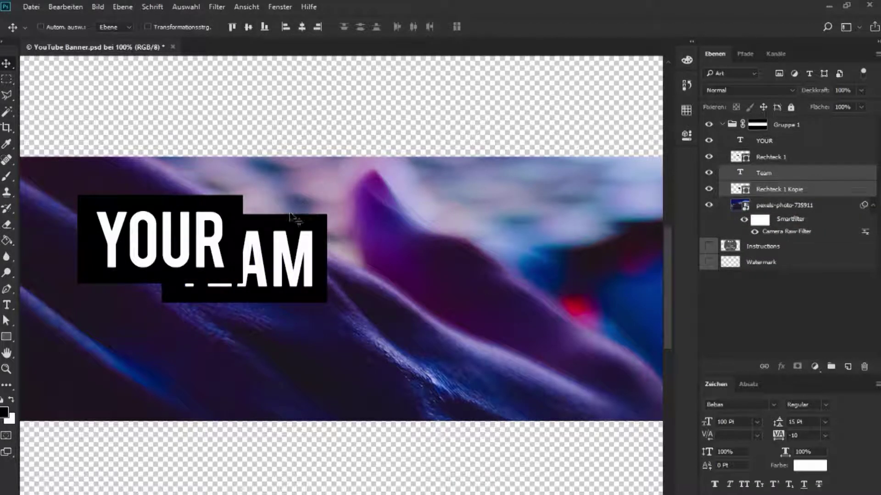
mouse_move(284, 256)
left_mouse_down()
mouse_move(371, 283)
mouse_move(252, 295)
left_mouse_up()
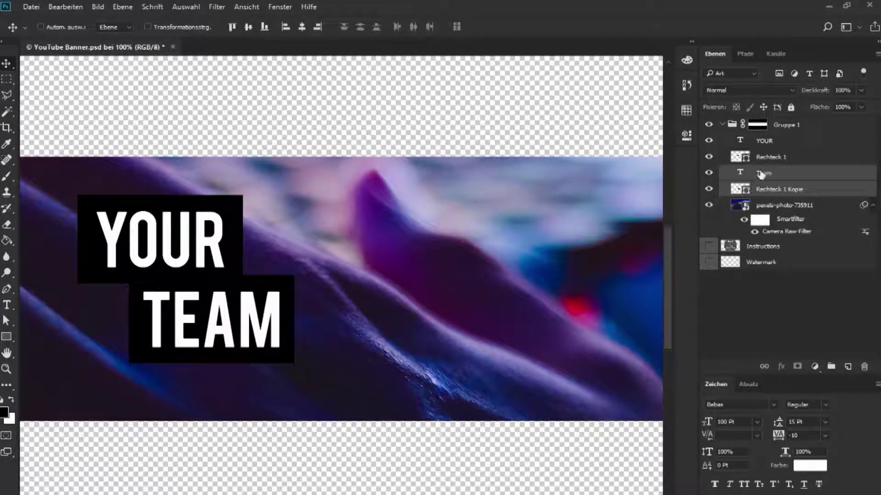
- Group the four text and box layers and skew the block by about -5.9°
left_click(771, 142, "shift")
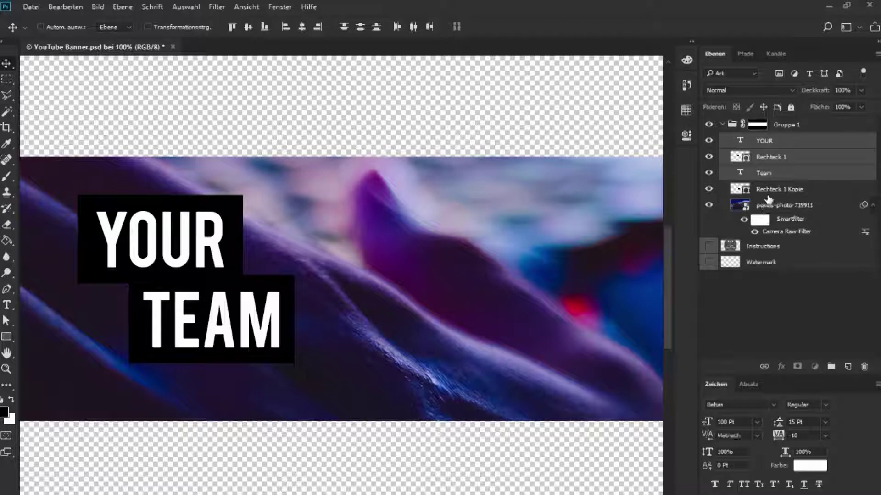
left_click(768, 189, "shift")
key("ctrl+g")
left_click_drag(373, 257, 531, 257)
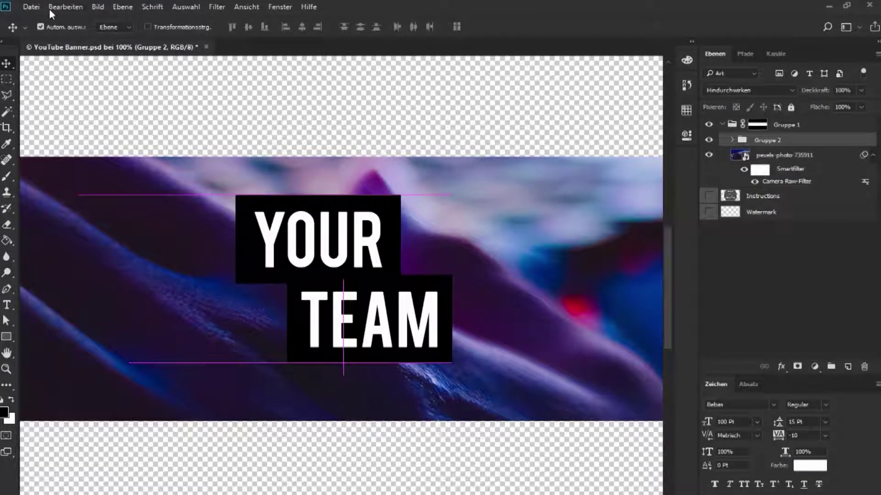
left_click(57, 8)
mouse_move(150, 272)
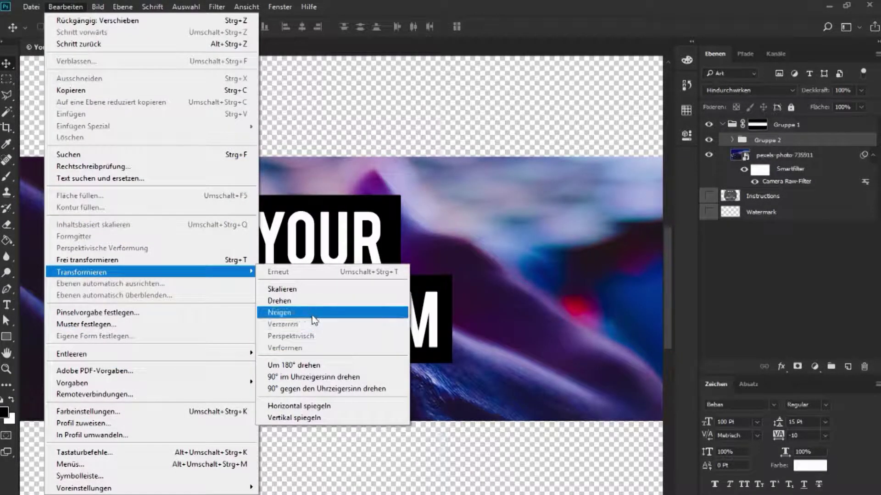
left_click(313, 316)
left_click_drag(235, 281, 234, 294)
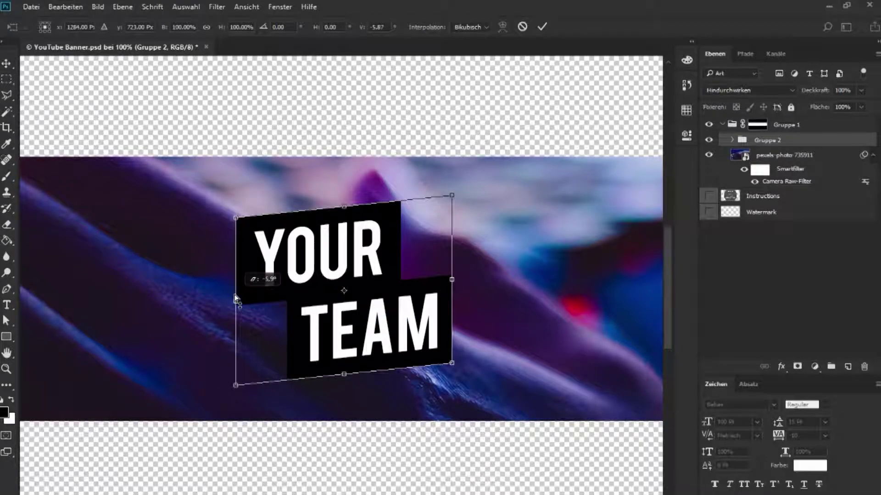
key("Return")
- Centre the skewed block and fill the YOUR box with orange ff6000
left_click_drag(359, 280, 357, 281)
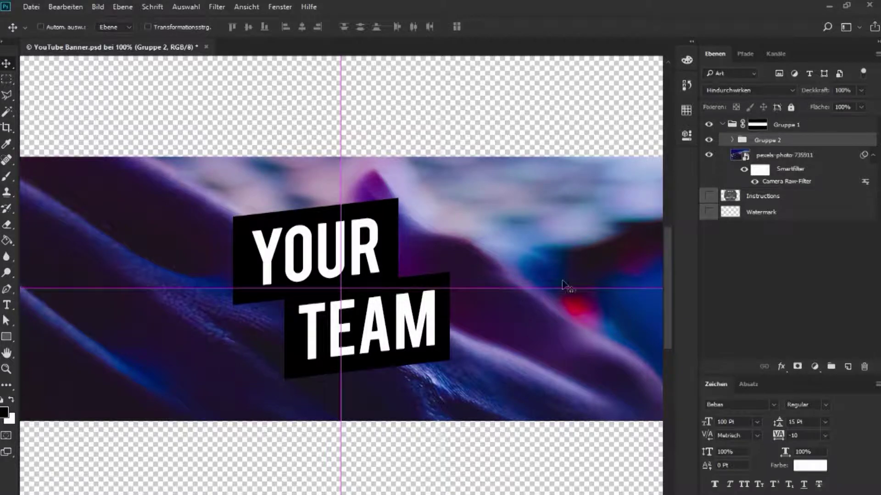
left_click(729, 227)
left_click(732, 141)
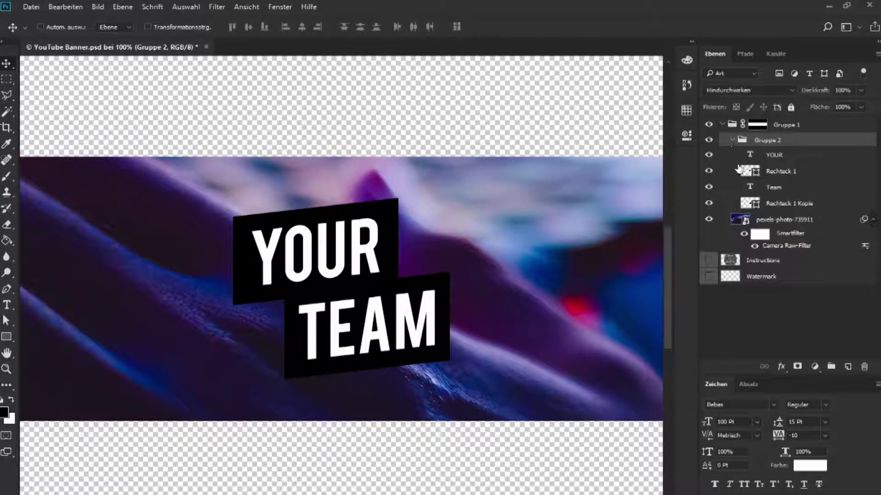
double_click(744, 176)
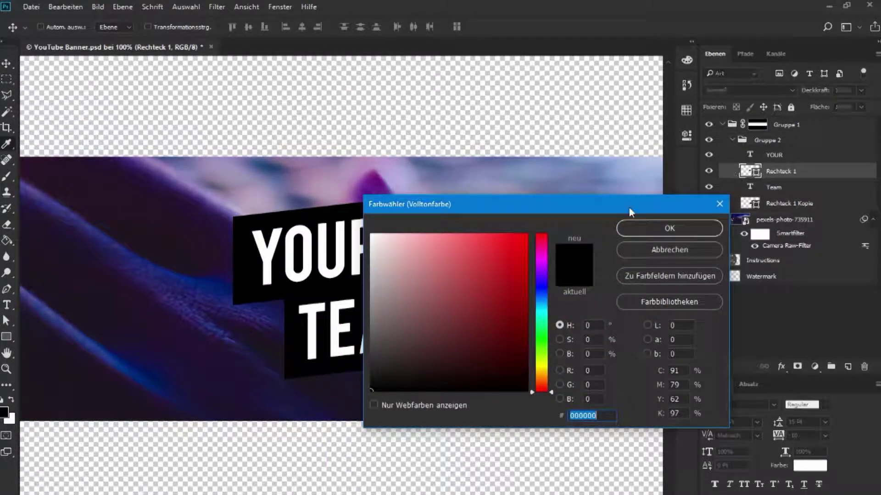
left_click(546, 375)
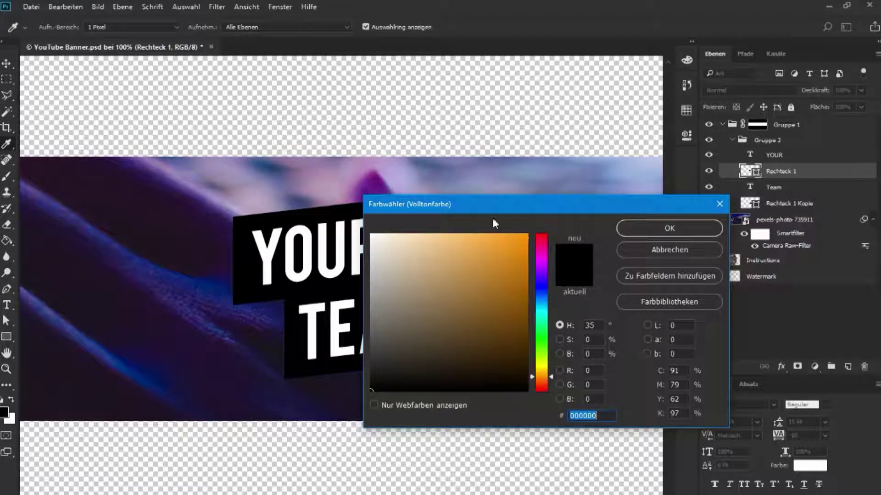
left_click_drag(498, 237, 626, 187)
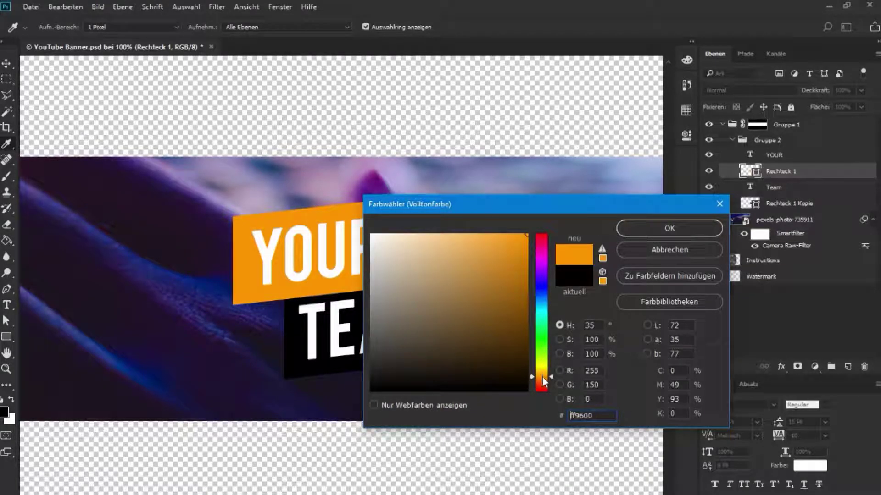
left_click_drag(542, 376, 541, 382)
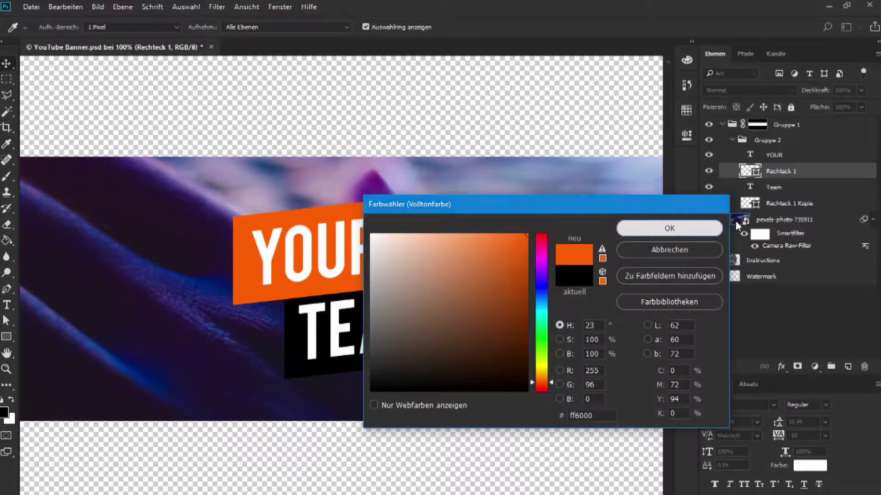
left_click(670, 228)
- Fill the TEAM box with the darker orange cd530a and collapse the group
double_click(750, 203)
left_click(362, 266)
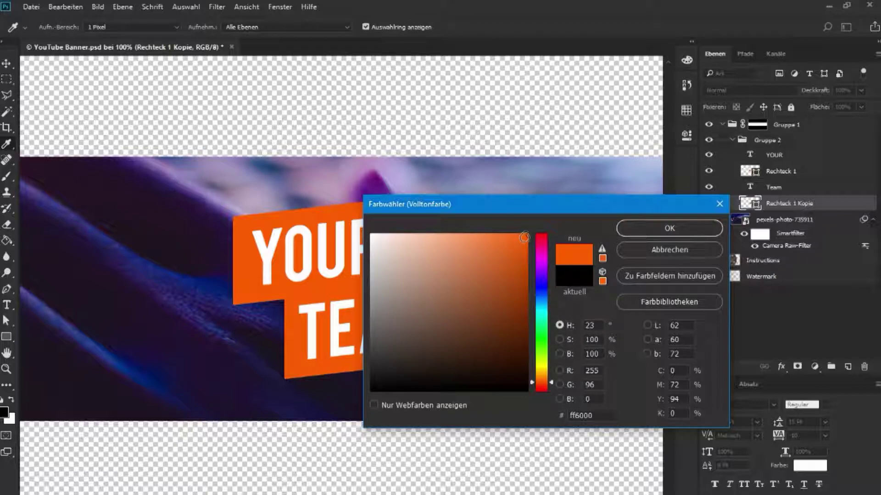
left_click_drag(525, 240, 519, 255)
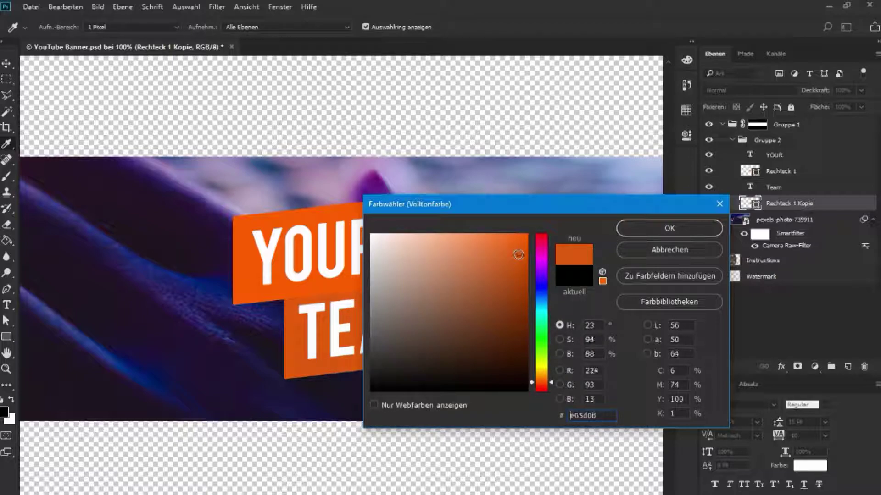
left_click(625, 228)
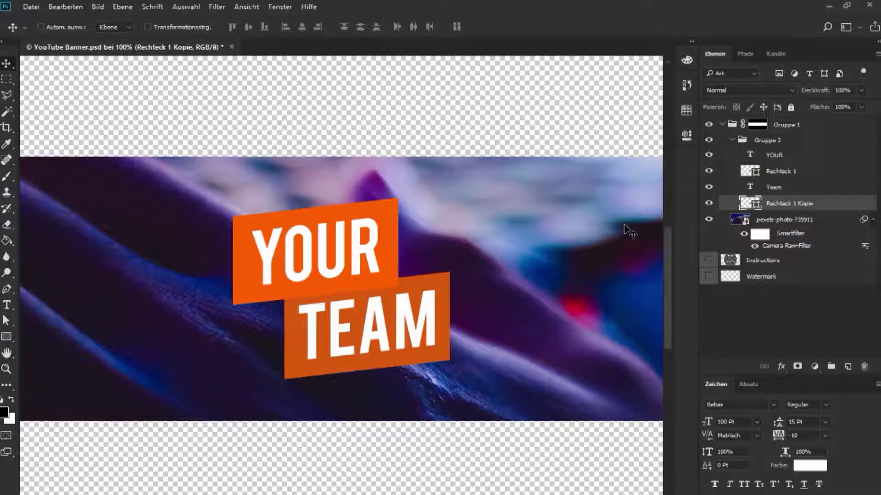
double_click(748, 206)
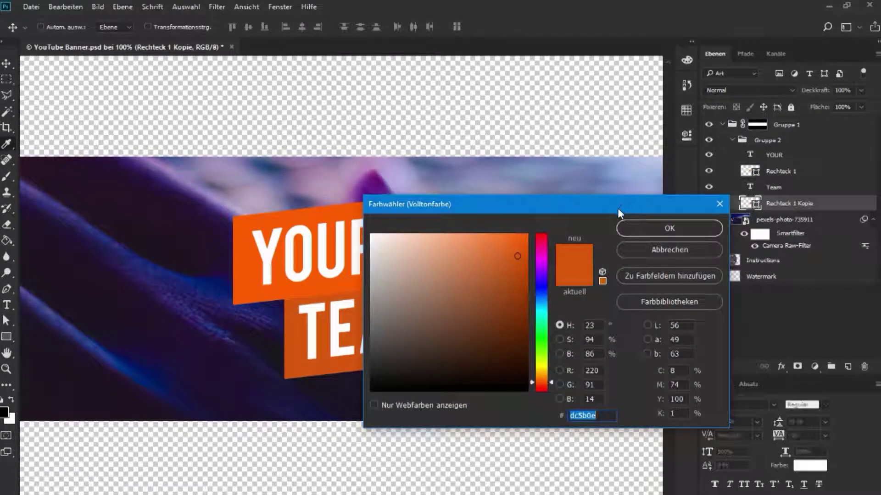
left_click(682, 277)
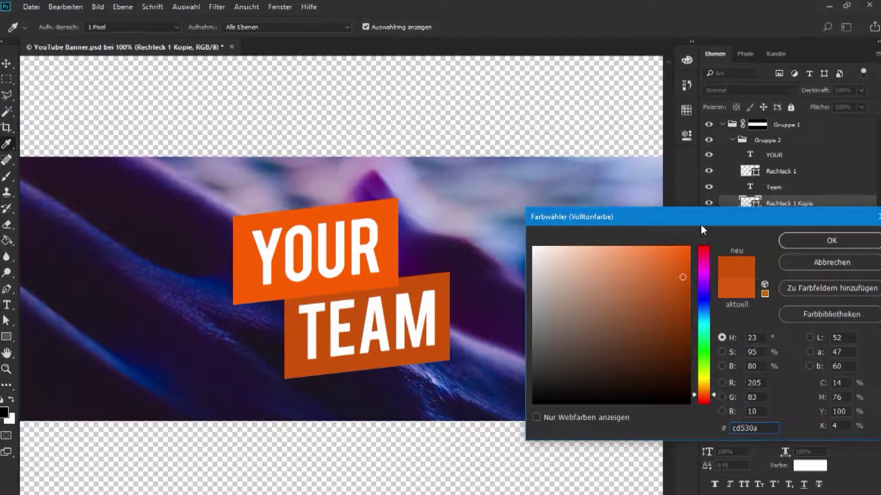
left_click(789, 243)
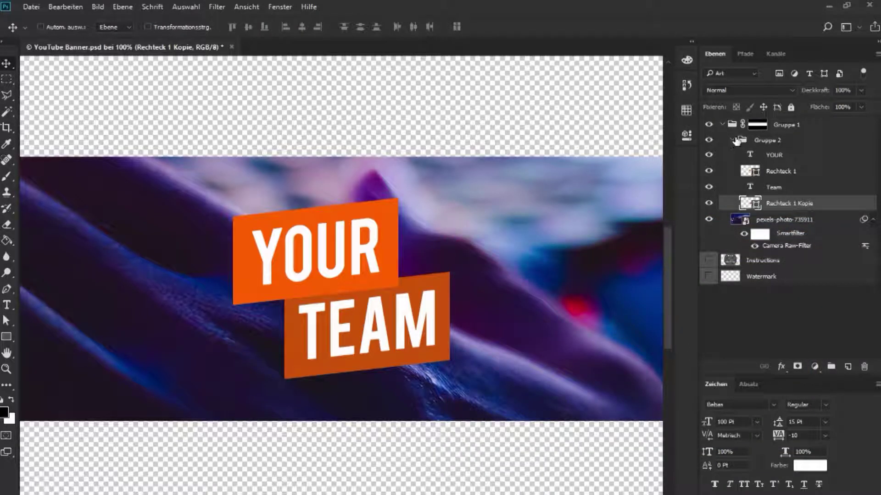
left_click(736, 142)
scroll(459, 285, "down", 3)
scroll(459, 284, "down", 2)
- Shift the YOUR TEAM group right, show guides, and Magic Wand-select the logo's leftover background
mouse_move(492, 300)
left_mouse_down()
mouse_move(559, 296)
mouse_move(445, 298)
left_mouse_up()
key("ctrl+semicolon")
key("ctrl+semicolon")
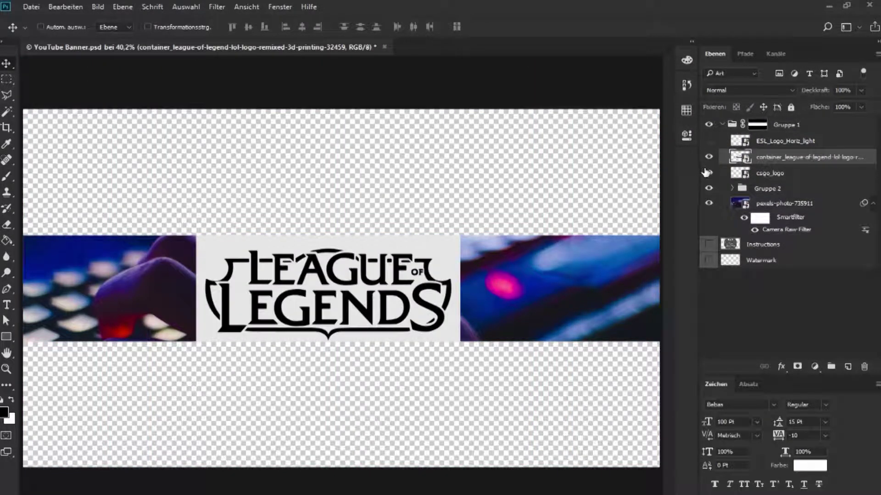
key("ctrl+plus")
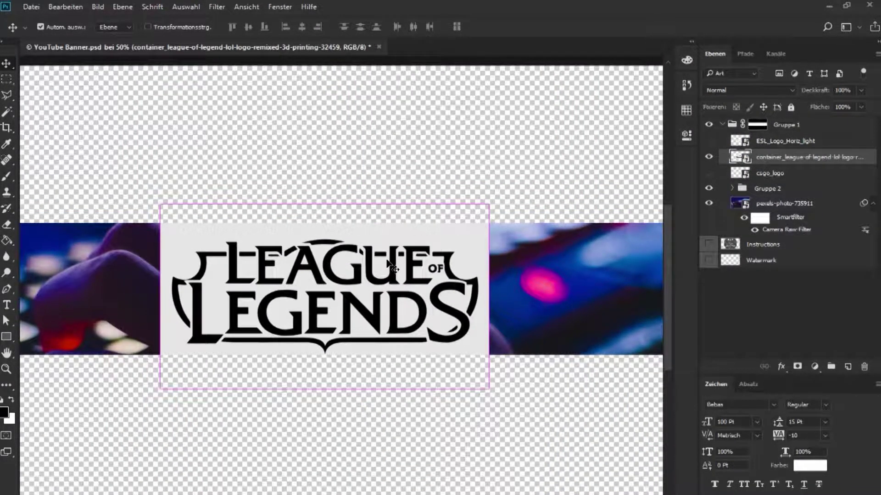
key("ctrl+plus")
key("ctrl+plus")
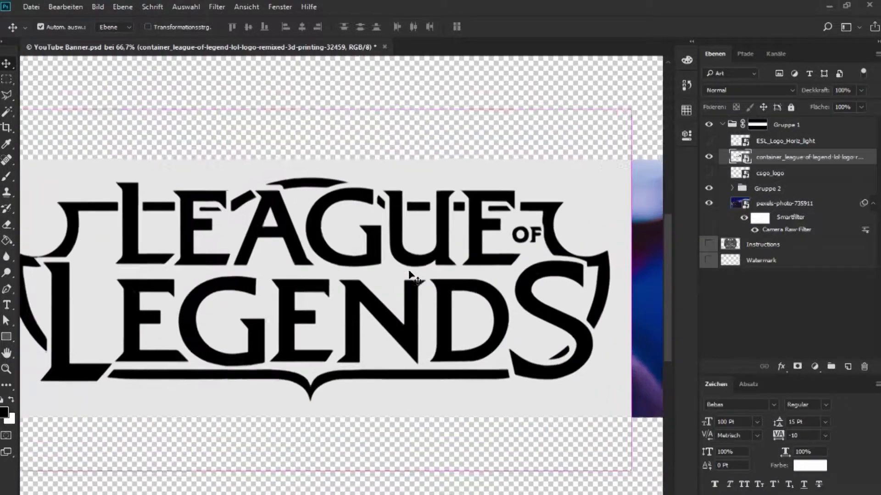
key("w")
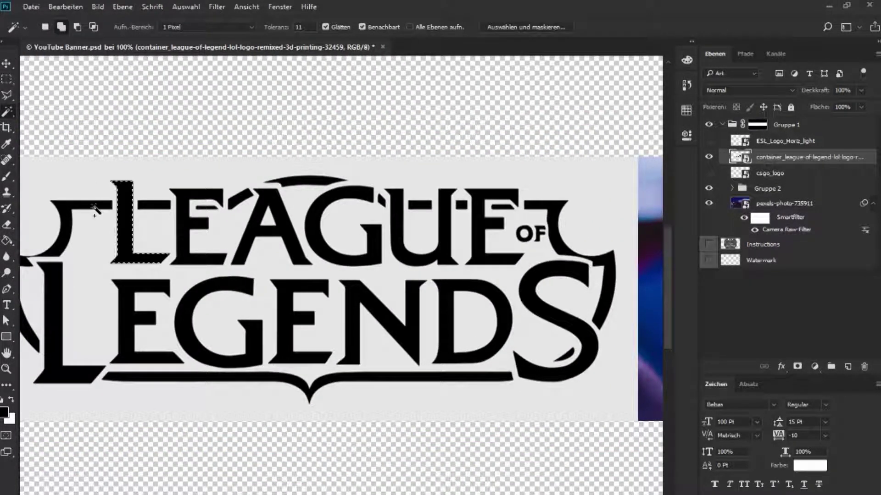
left_click(99, 201, "shift")
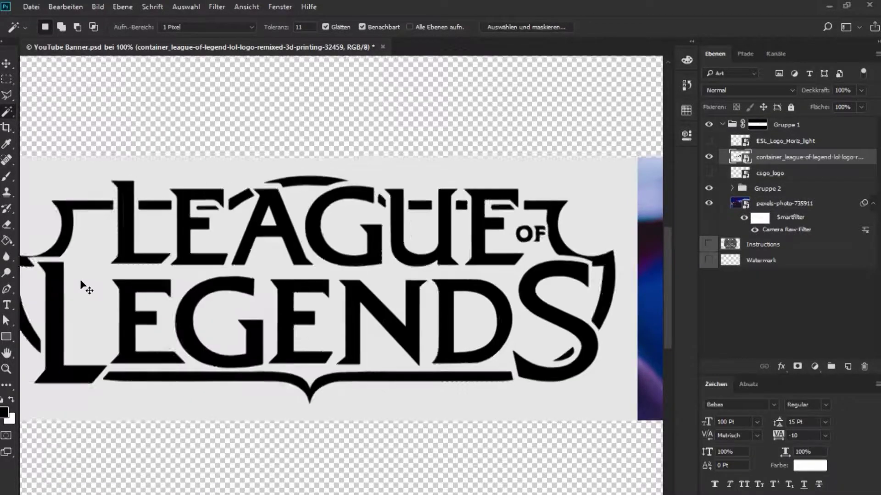
key("ctrl+minus")
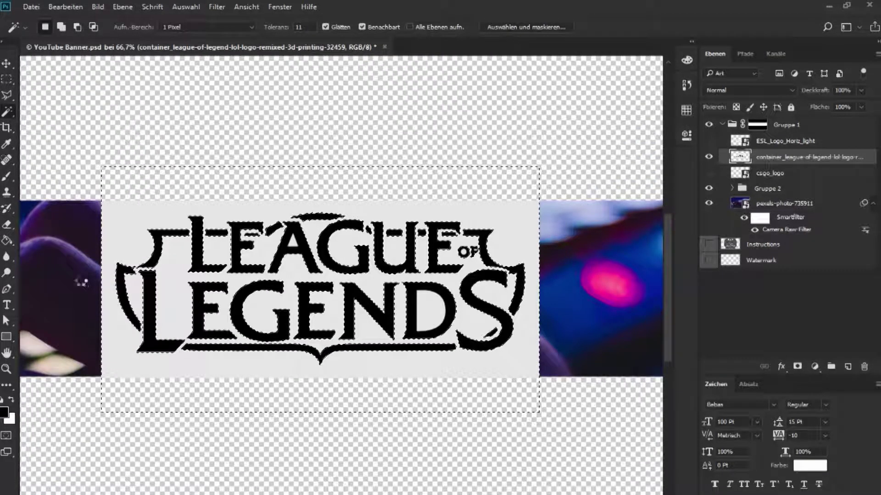
- Delete the leftover background inside the logo letters and fit the whole banner in view
key("Delete")
key("ctrl+d")
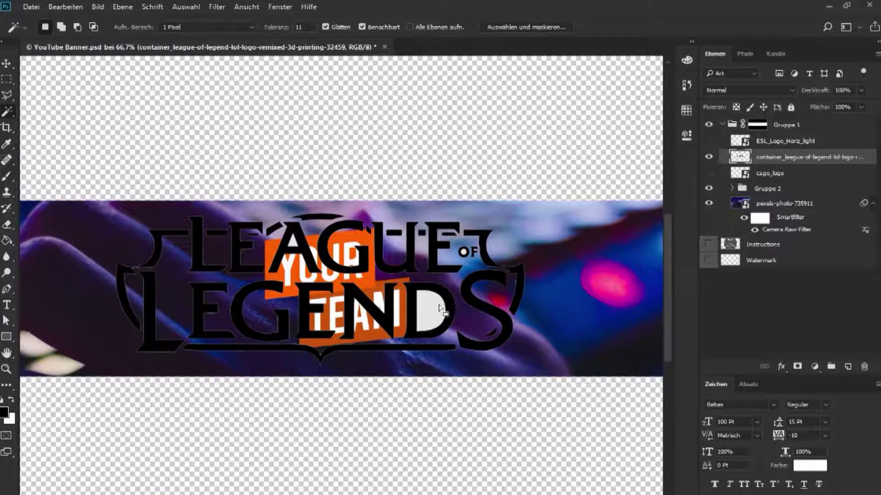
key("Delete")
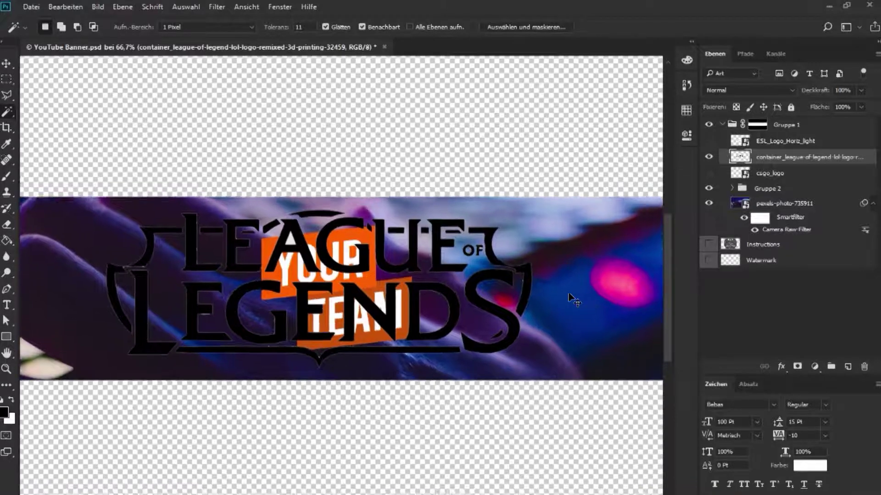
key("ctrl+plus")
key("ctrl+plus")
key("ctrl+plus")
key("ctrl+plus")
left_click_drag(499, 260, 260, 288)
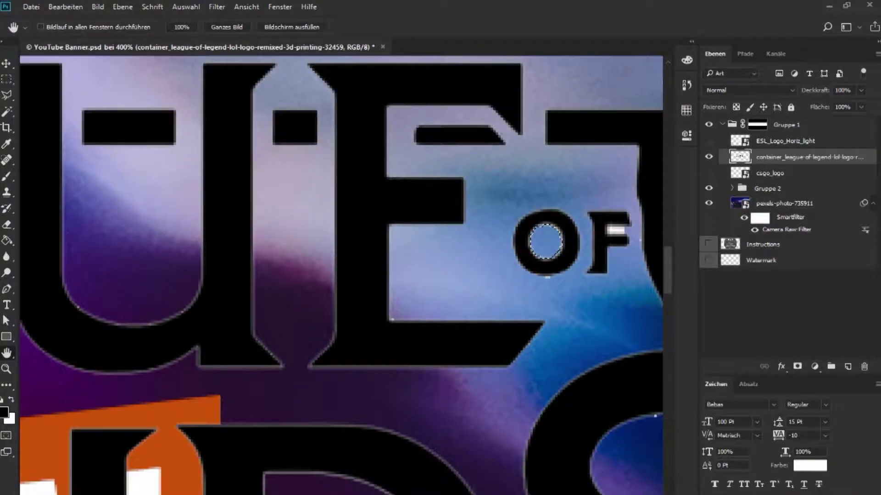
key("ctrl+plus")
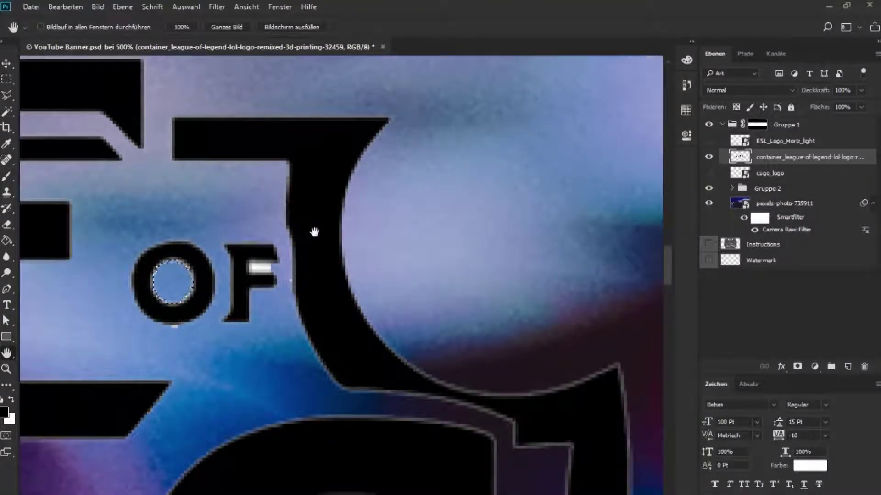
key("w")
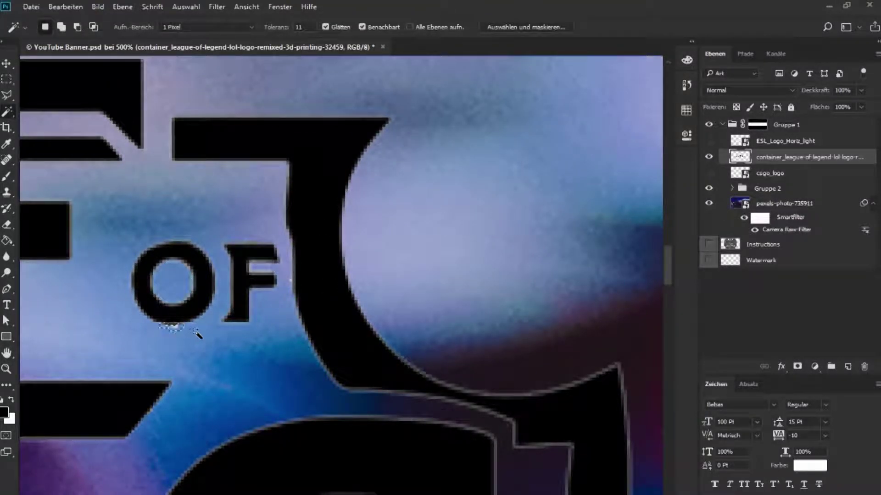
key("ctrl+0")
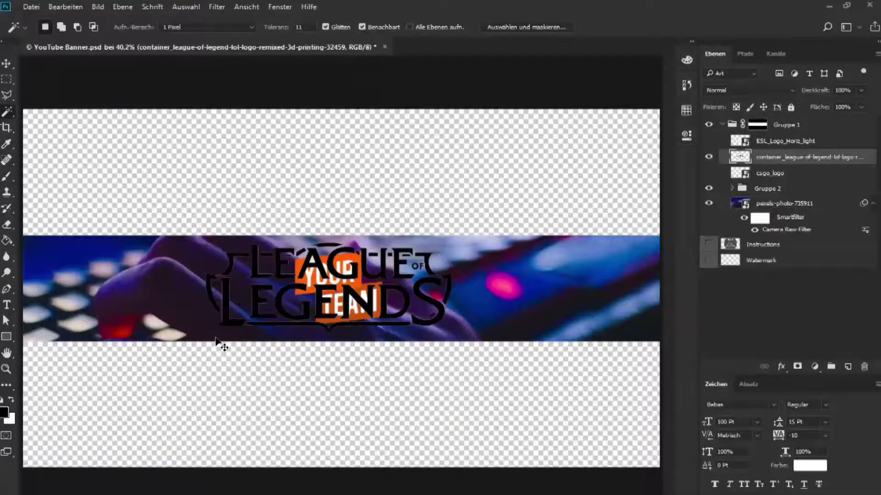
left_click(6, 63)
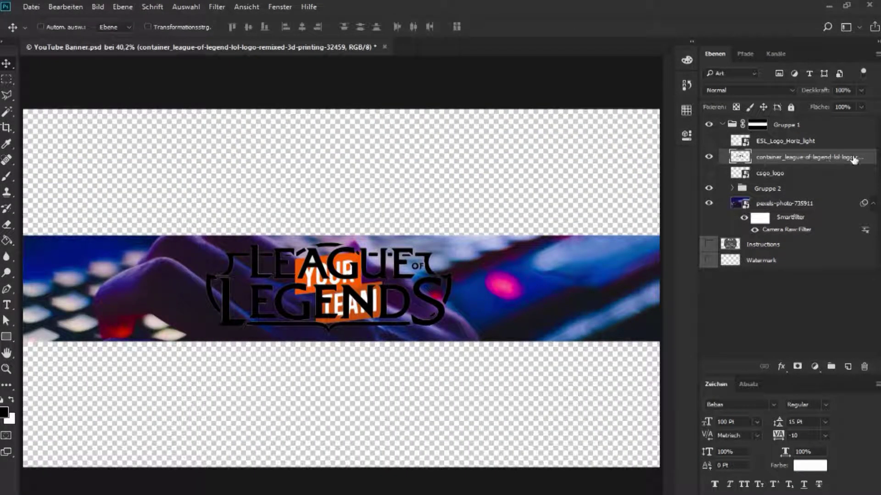
- Add a Color Overlay with colour ffffff to the League of Legends logo layer
double_click(869, 157)
key("Return")
double_click(871, 157)
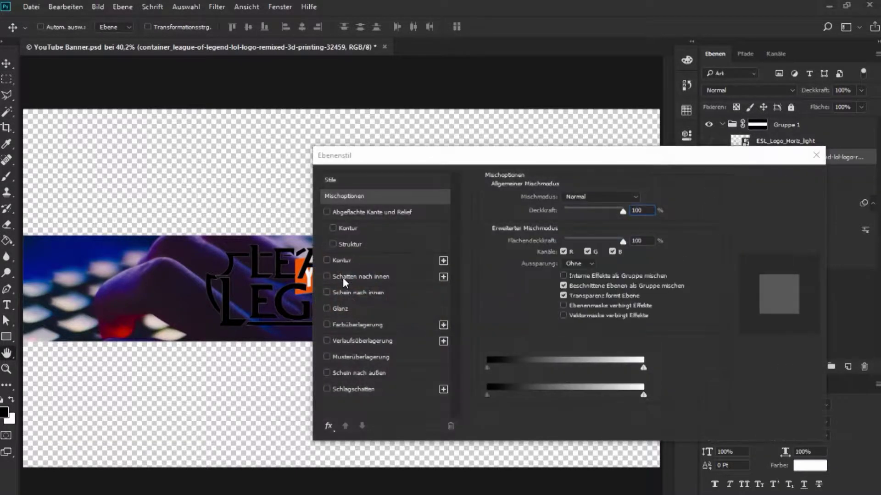
left_click(327, 324)
left_click(359, 323)
left_click(621, 198)
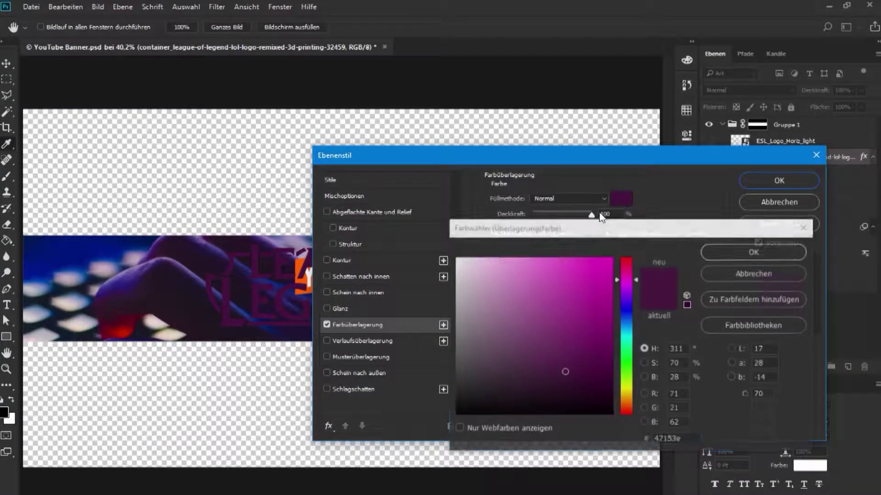
double_click(677, 439)
type("ffffff")
left_click(722, 254)
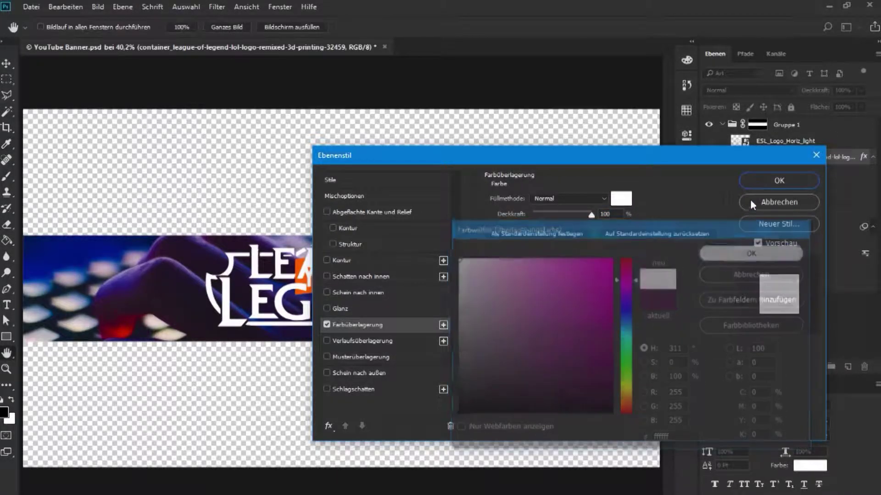
left_click(762, 186)
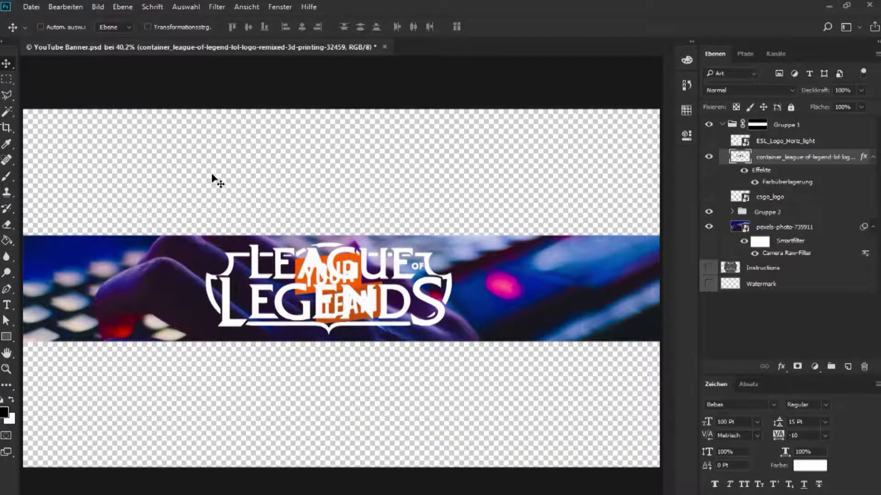
- Undo the overlay, check the logo at 100%, then reapply the white Color Overlay
key("ctrl+z")
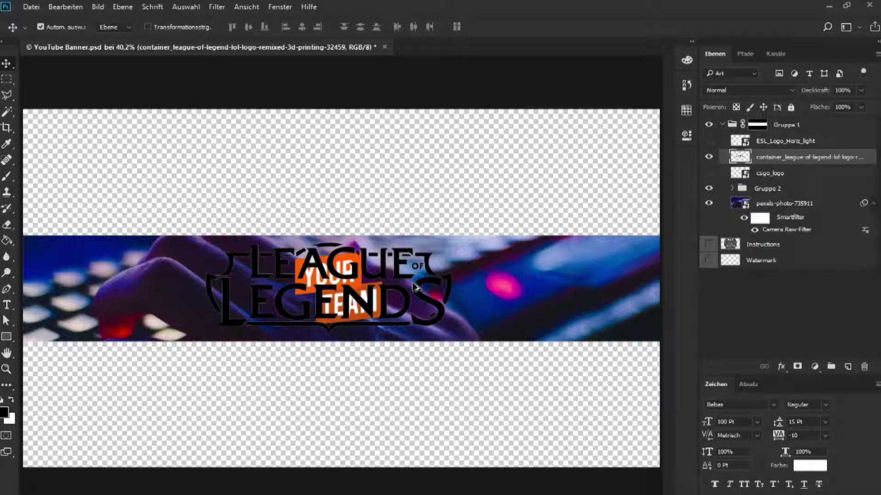
key("ctrl+1")
key("w")
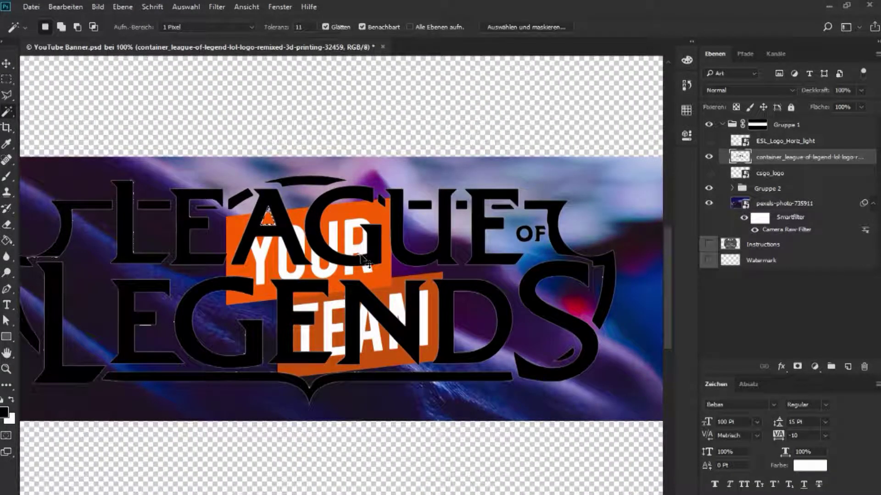
key("ctrl+minus")
left_click(6, 64)
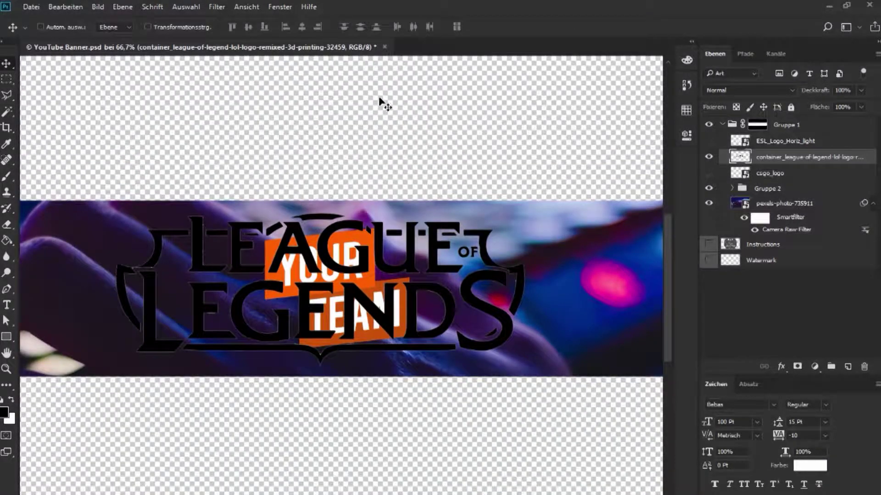
double_click(871, 160)
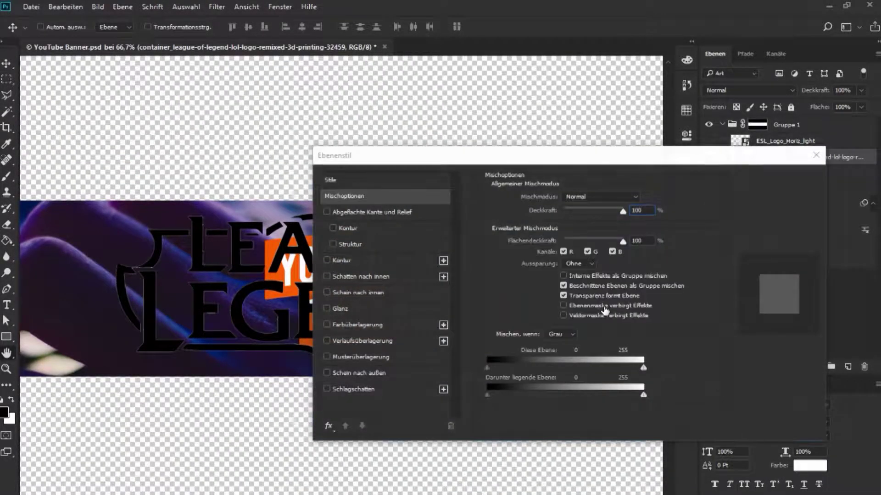
left_click(327, 324)
left_click(771, 186)
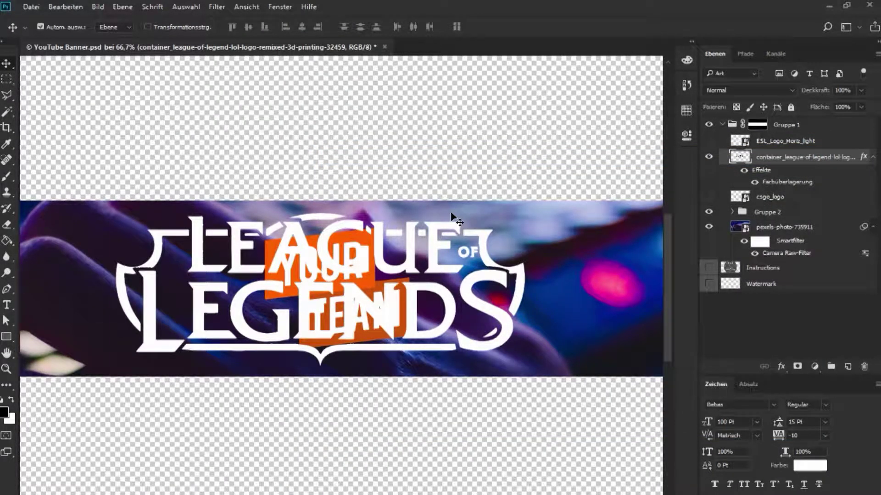
- Copy the League of Legends logo's white overlay style onto csgo_logo and stack csgo_logo above it
left_click(754, 198)
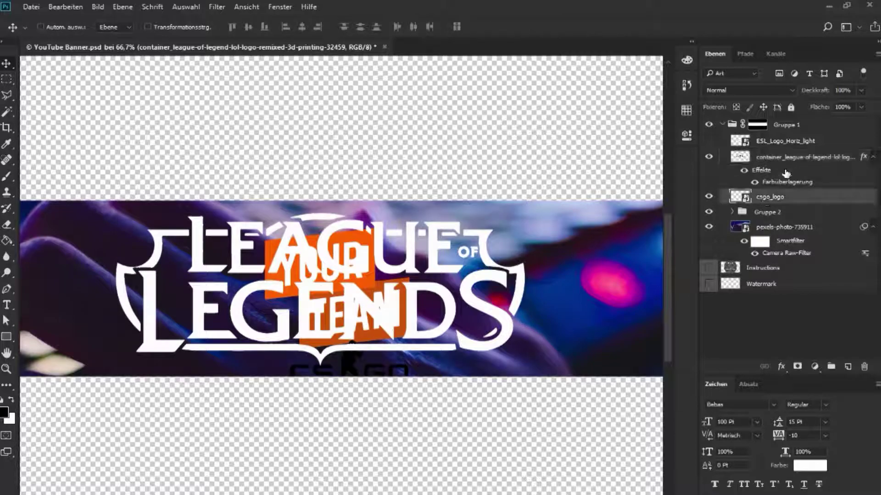
right_click(798, 157)
left_click(701, 336)
left_click(780, 198)
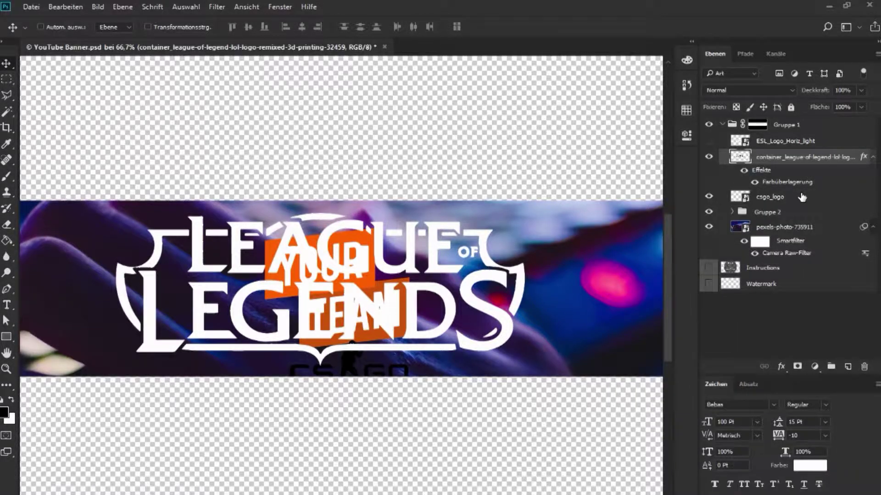
right_click(780, 198)
left_click(663, 444)
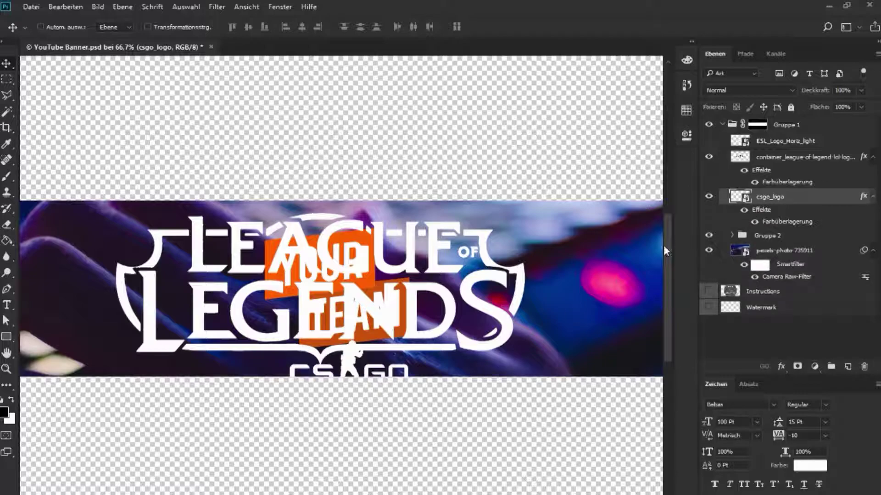
left_click_drag(787, 197, 787, 158)
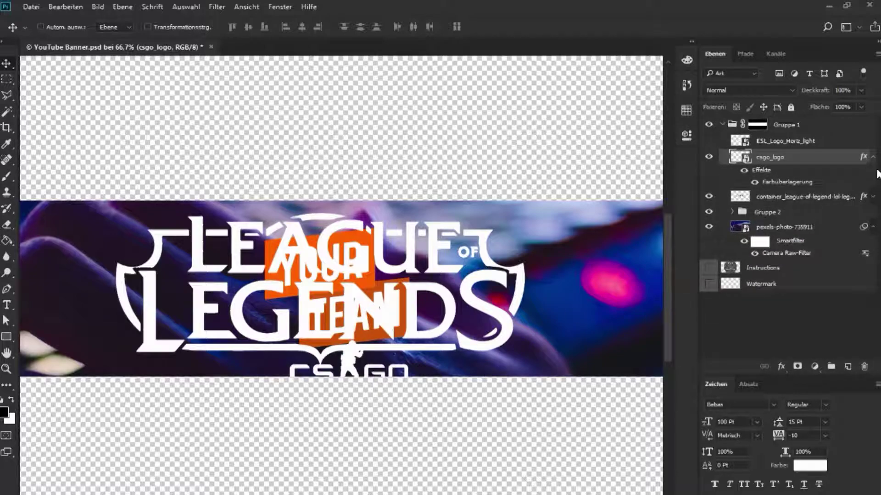
left_click(873, 158)
- Move the CS:GO logo to the banner centre and enlarge it to about 330%
left_click_drag(555, 320, 542, 243)
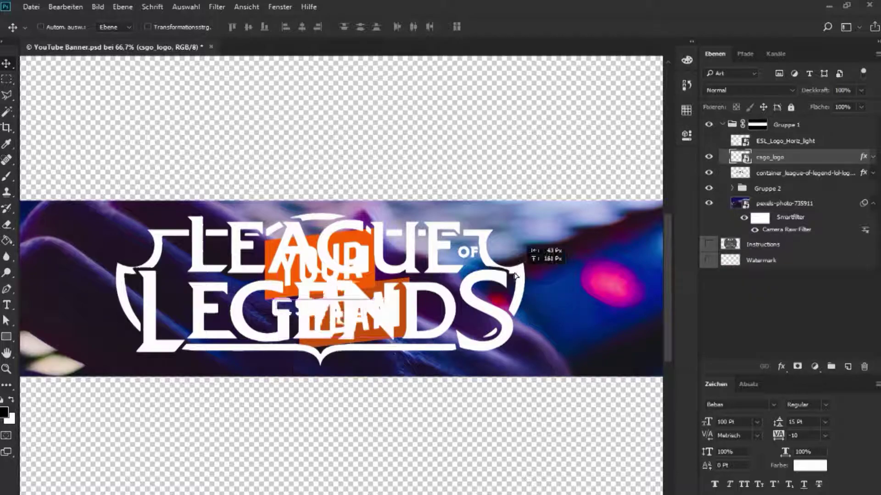
key("ctrl+t")
left_click_drag(391, 252, 536, 180)
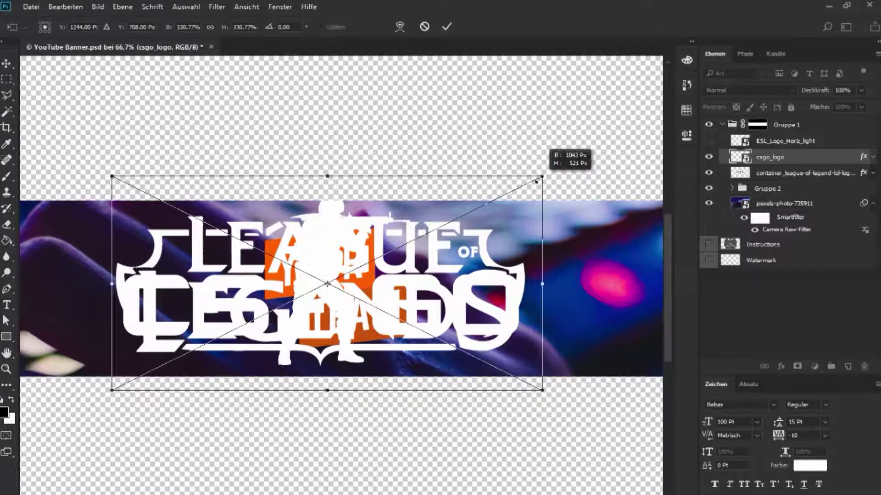
key("Return")
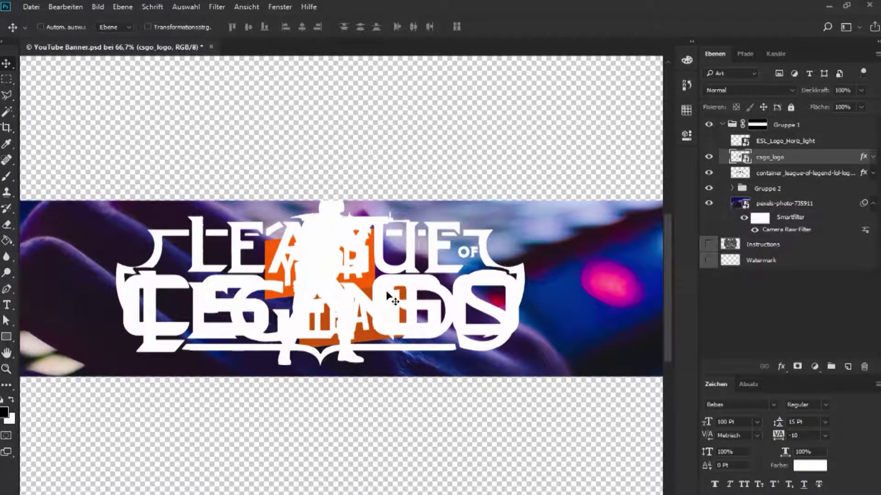
left_click_drag(388, 296, 388, 303)
- Show the ESL logo layer, move it onto the banner and scale it larger
left_click(709, 141)
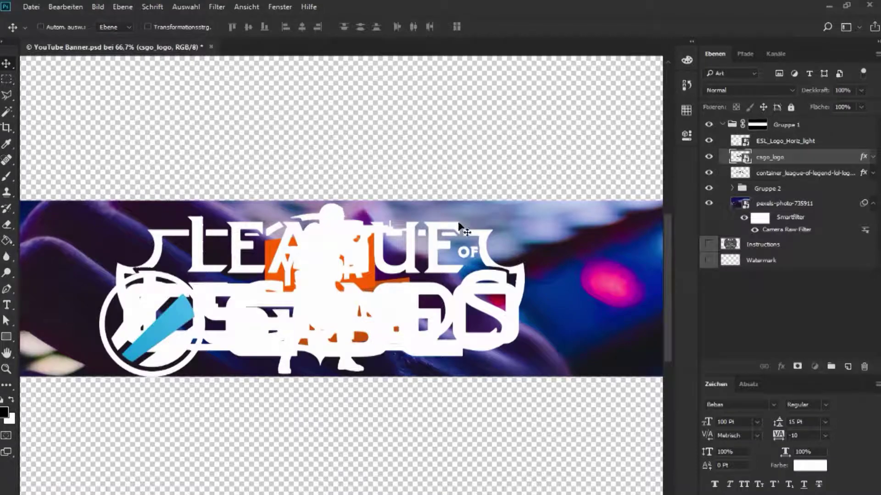
left_click(785, 141)
mouse_move(405, 263)
left_mouse_down()
mouse_move(423, 271)
mouse_move(450, 245)
left_mouse_up()
key("ctrl+t")
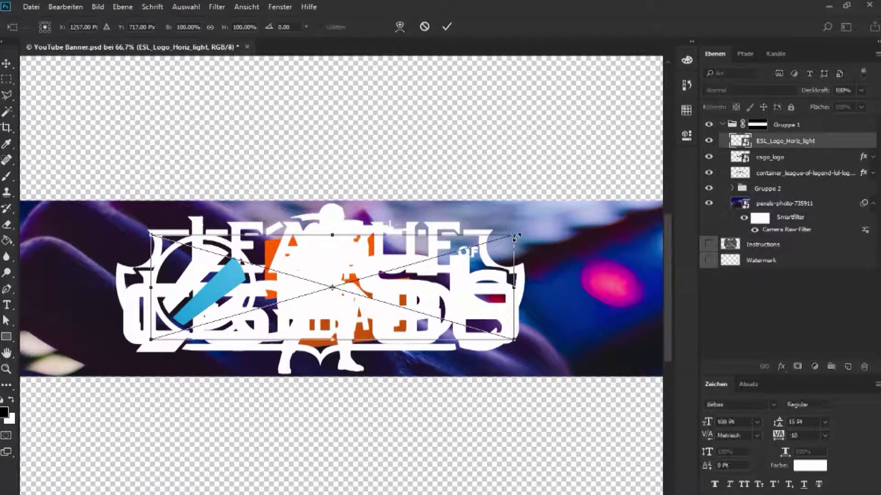
left_click_drag(507, 236, 532, 228)
key("Return")
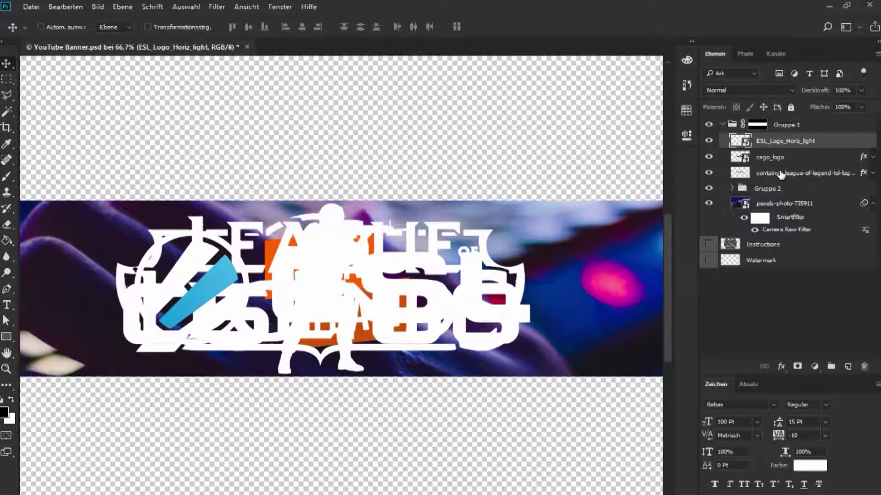
- Shrink all three logos together to about 13% and move them into the banner
left_click(782, 173, "shift")
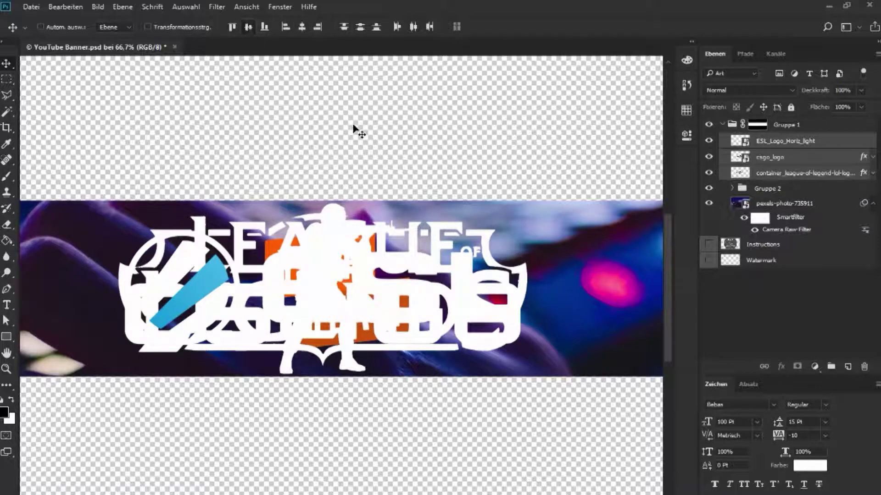
key("ctrl+t")
left_click_drag(480, 226, 370, 287)
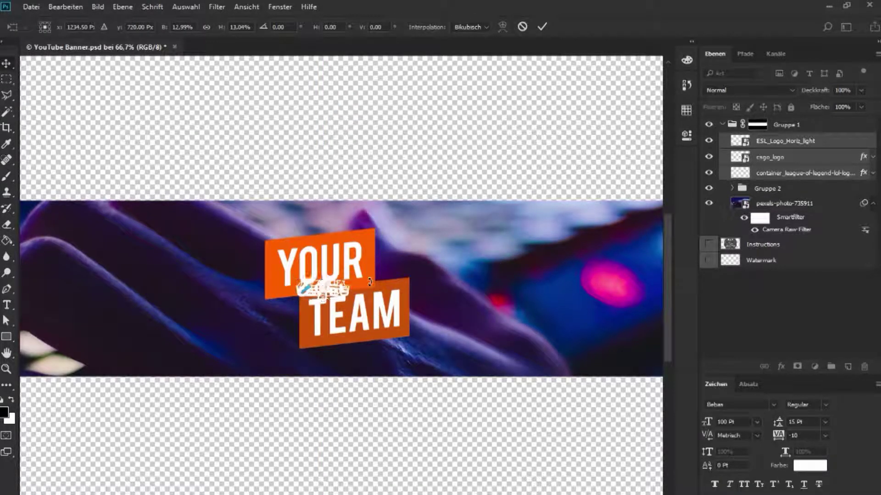
key("Return")
key("h")
mouse_move(228, 389)
left_mouse_down()
mouse_move(498, 406)
mouse_move(464, 408)
left_mouse_up()
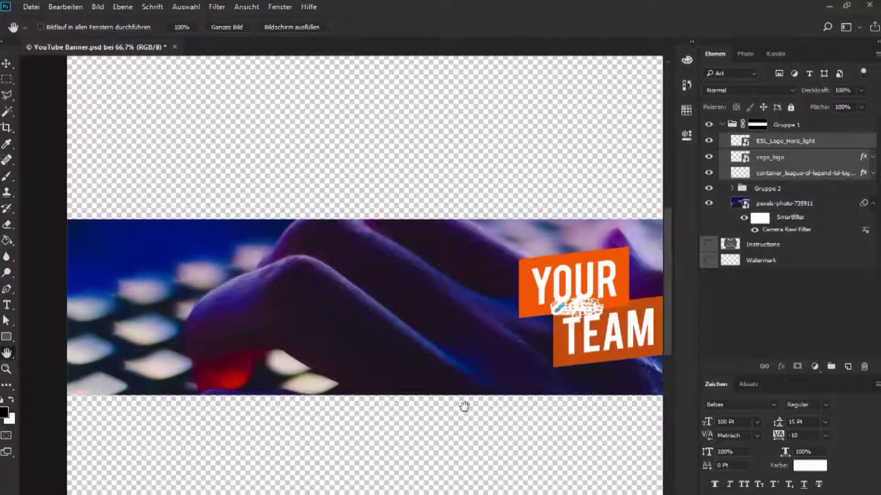
key("ctrl+h")
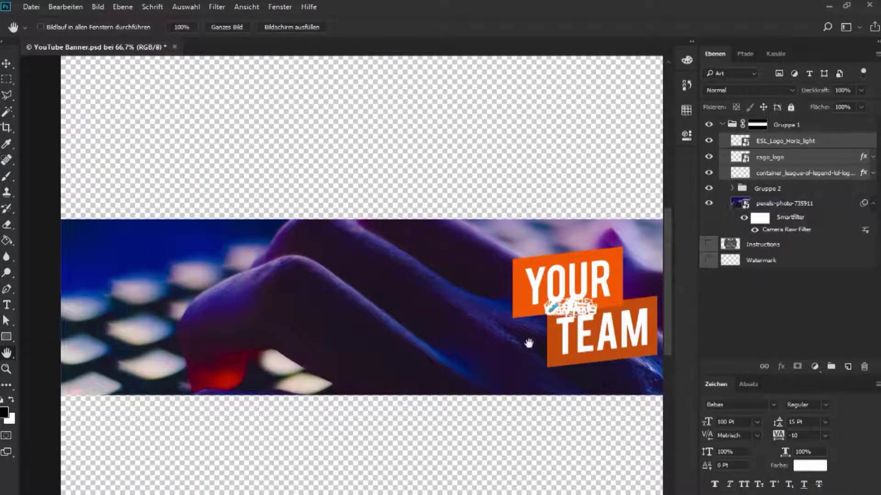
key("v")
left_click_drag(587, 323, 393, 331)
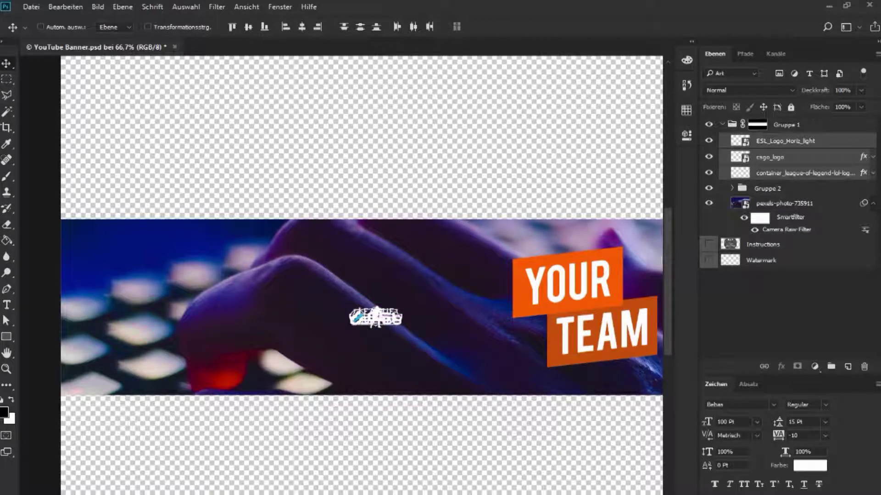
- Arrange the CS:GO, League of Legends and ESL logos side by side in a row
left_click(799, 173)
left_click(802, 158)
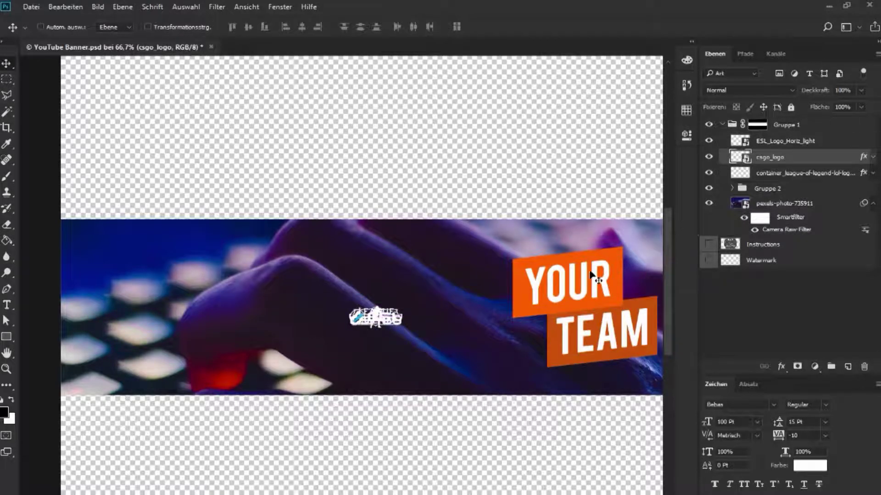
mouse_move(592, 276)
left_mouse_down()
mouse_move(458, 221)
mouse_move(366, 212)
mouse_move(514, 186)
left_mouse_up()
key("alt+bracketright")
left_click(774, 169)
left_click_drag(481, 259, 381, 221)
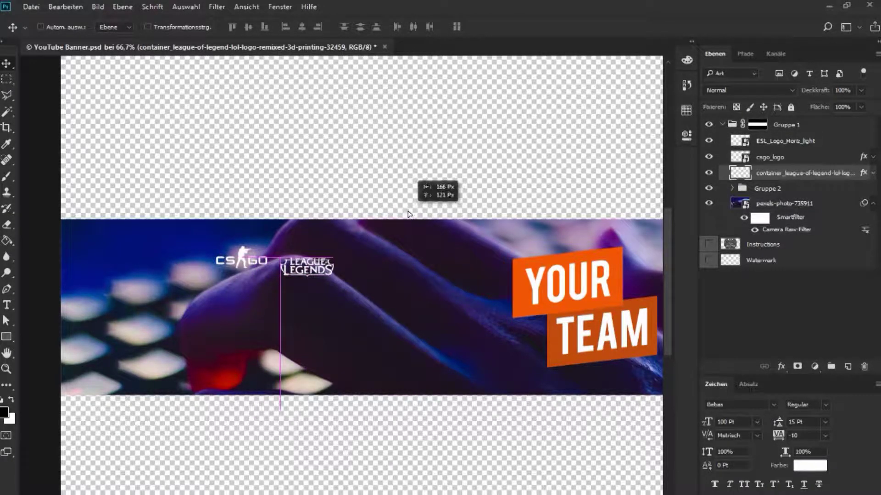
left_click_drag(382, 221, 409, 205)
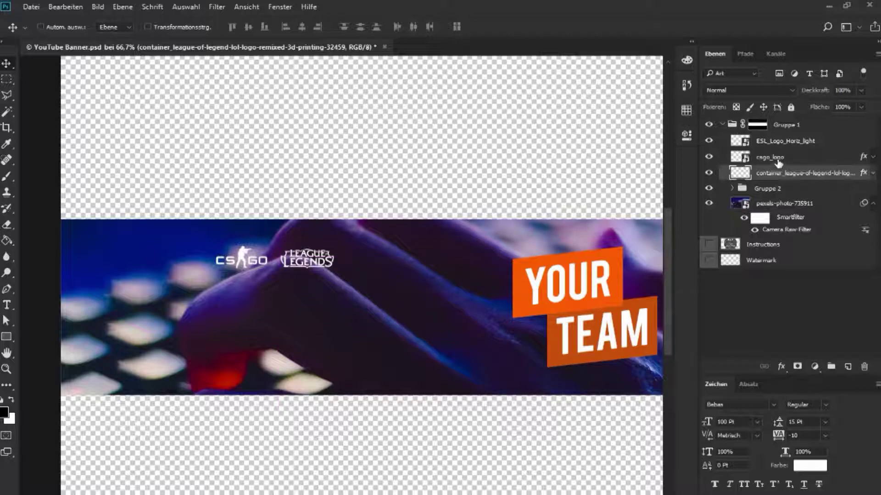
left_click(780, 158)
left_click(783, 141)
left_click_drag(642, 213, 475, 191)
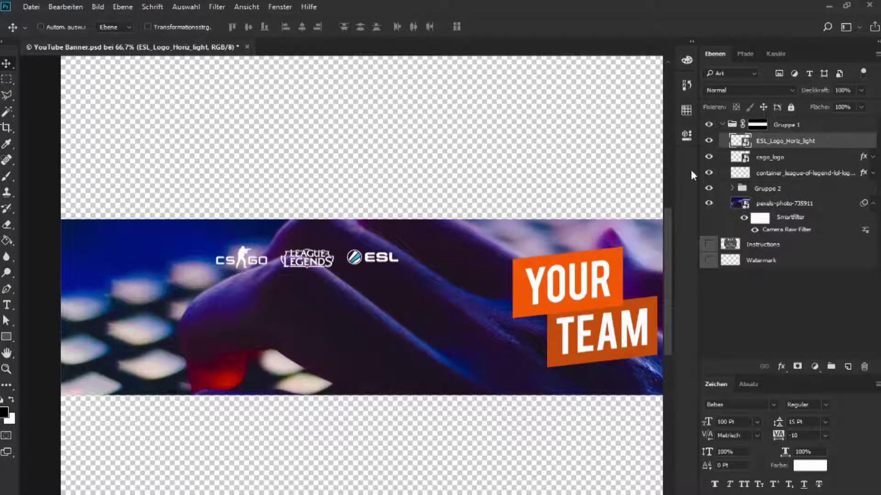
- Move the three-logo row down to the banner's bottom, fine-tuning it against the layout guides
left_click(782, 173, "shift")
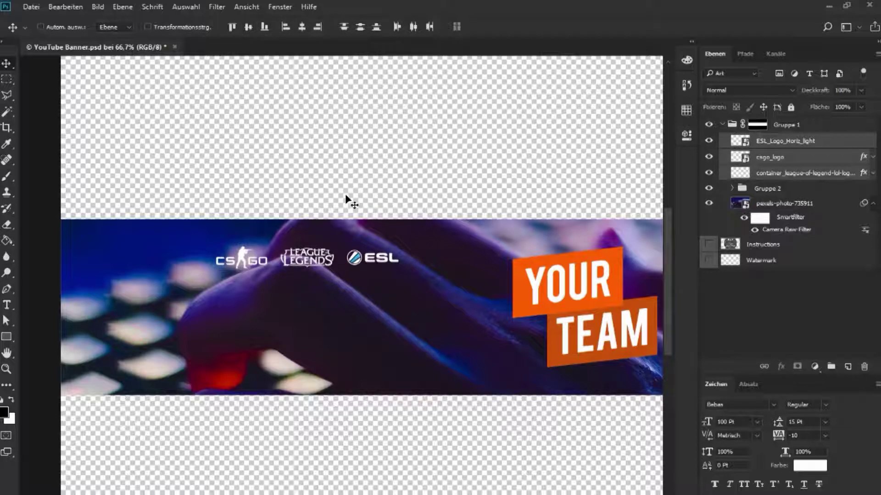
left_click_drag(326, 335, 386, 453)
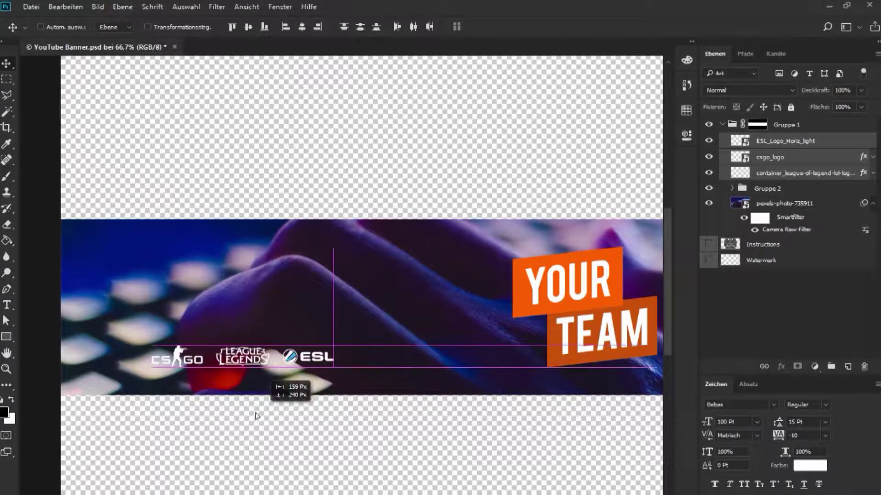
scroll(338, 489, "right", 10)
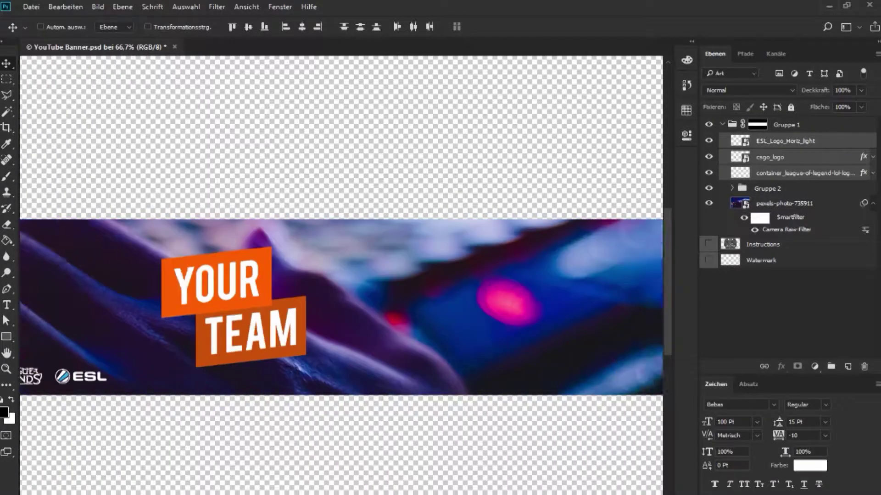
scroll(362, 413, "left", 10)
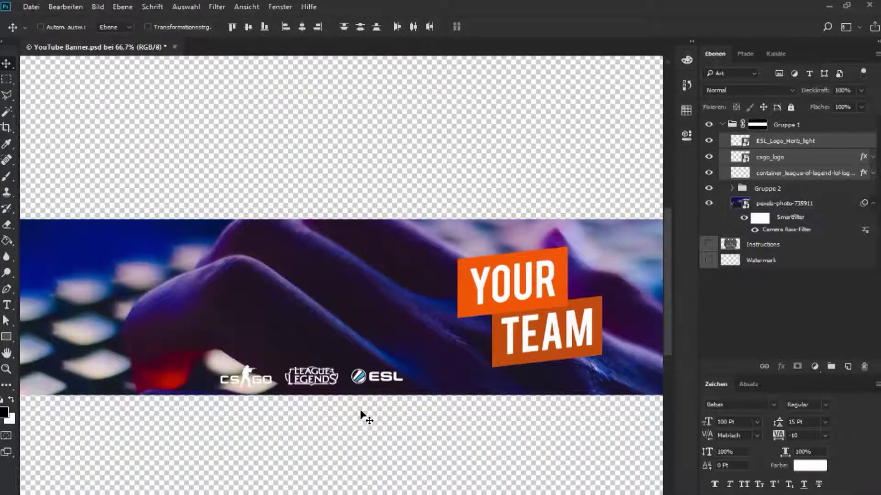
scroll(341, 307, "right", 10)
scroll(341, 307, "left", 10)
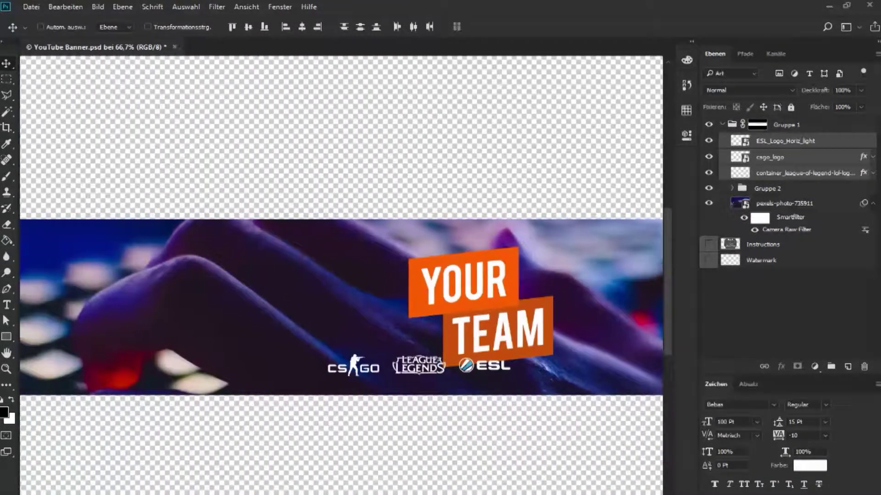
left_click_drag(463, 415, 507, 425)
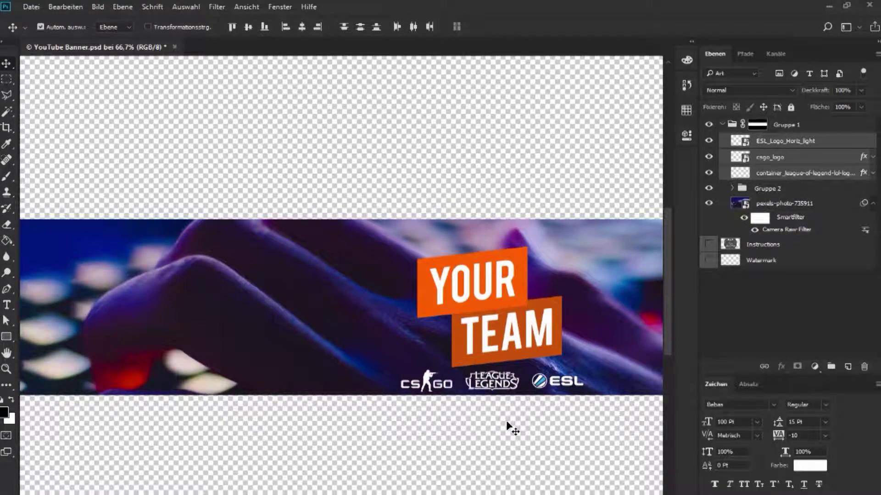
key("ctrl+semicolon")
left_click_drag(564, 385, 568, 384)
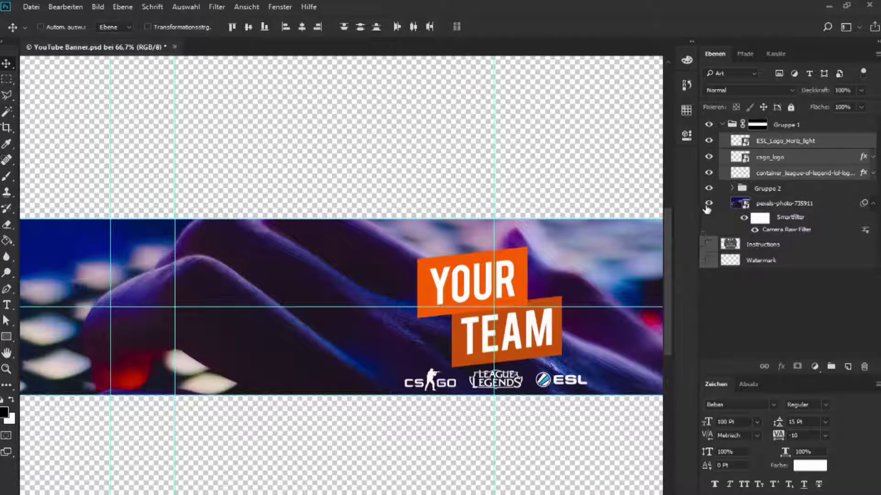
- Shrink the logo row to about 64% and show the YOUR TEAM graphic again
left_click_drag(570, 295, 590, 299)
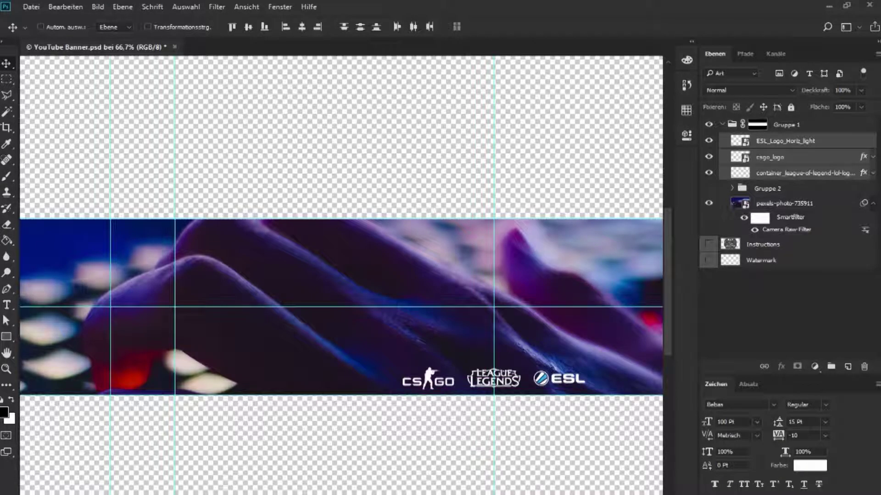
scroll(509, 428, "right", 3)
key("ctrl+t")
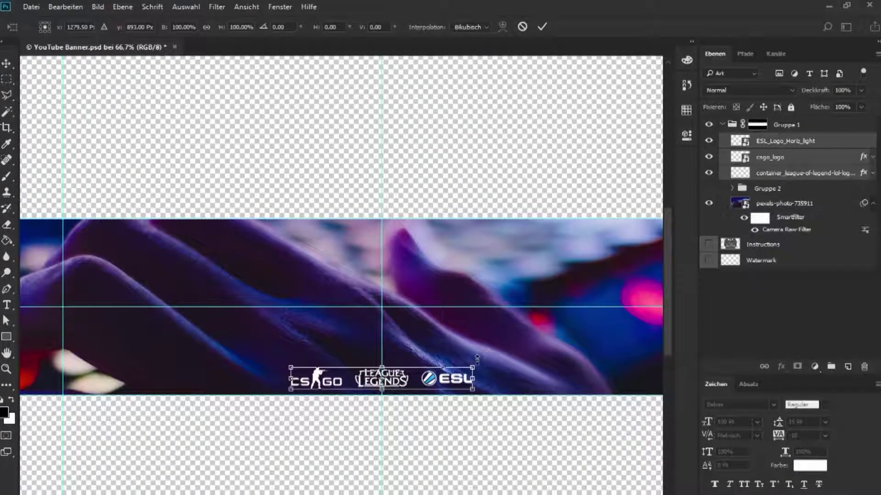
mouse_move(477, 362)
left_mouse_down()
mouse_move(478, 351)
mouse_move(441, 371)
left_mouse_up()
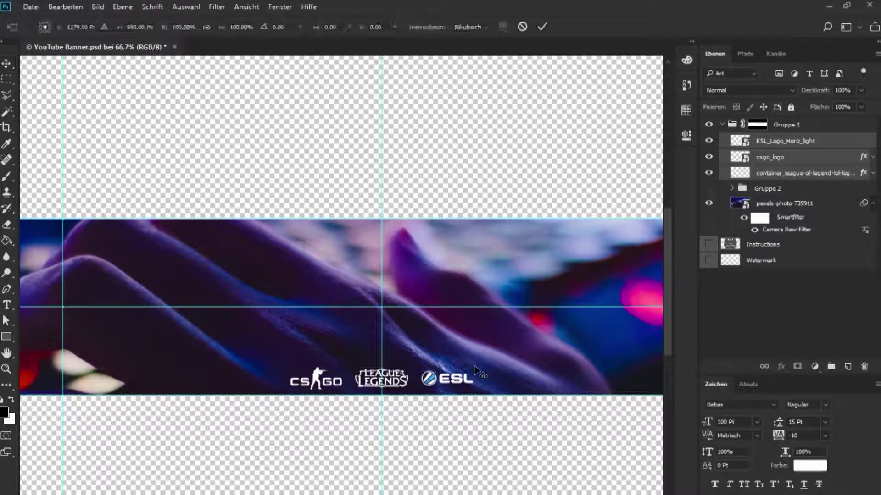
key("Return")
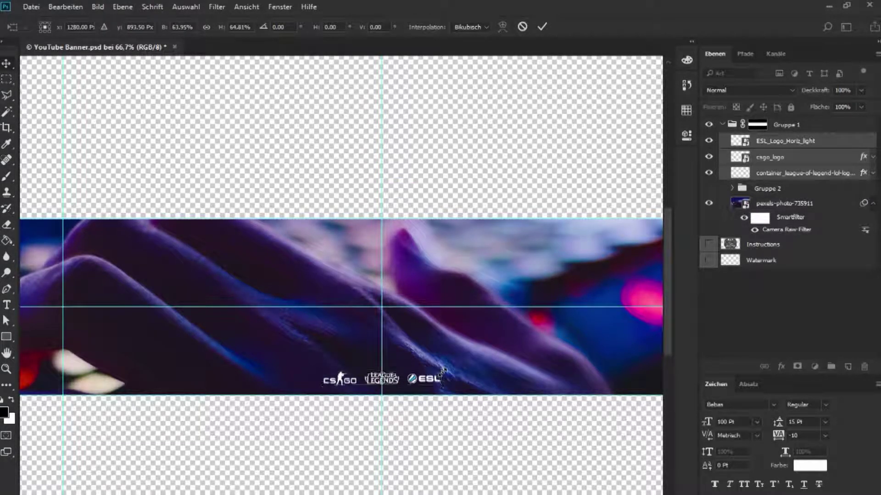
left_click(708, 188)
left_click(732, 188)
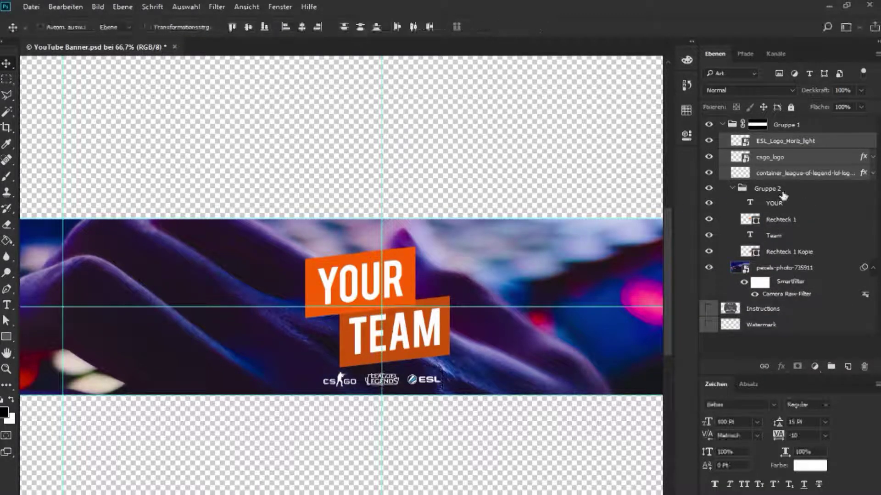
- Shrink the YOUR TEAM box to about 77% and position it above the logos
left_click(732, 188)
left_click(767, 188)
key("ctrl+t")
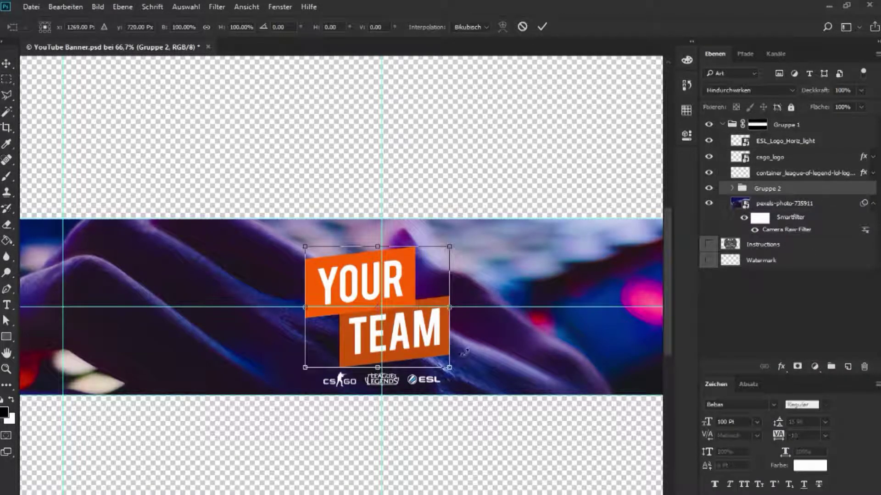
left_click_drag(448, 368, 438, 353)
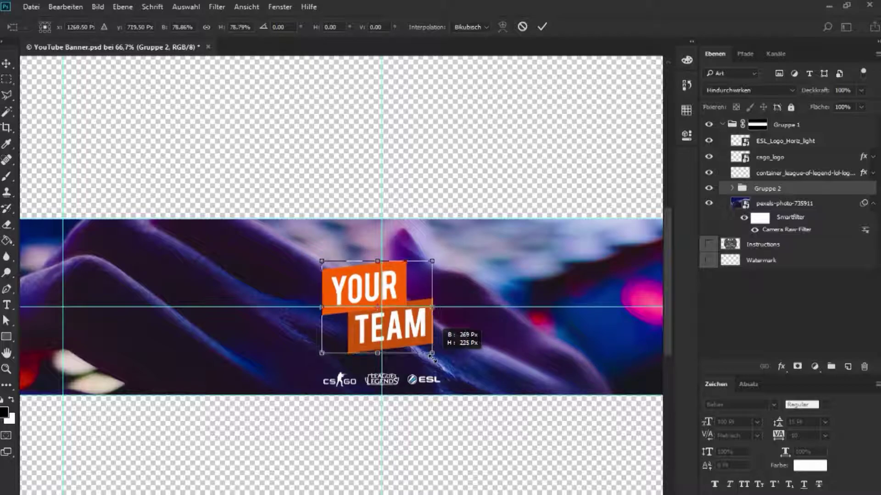
key("Return")
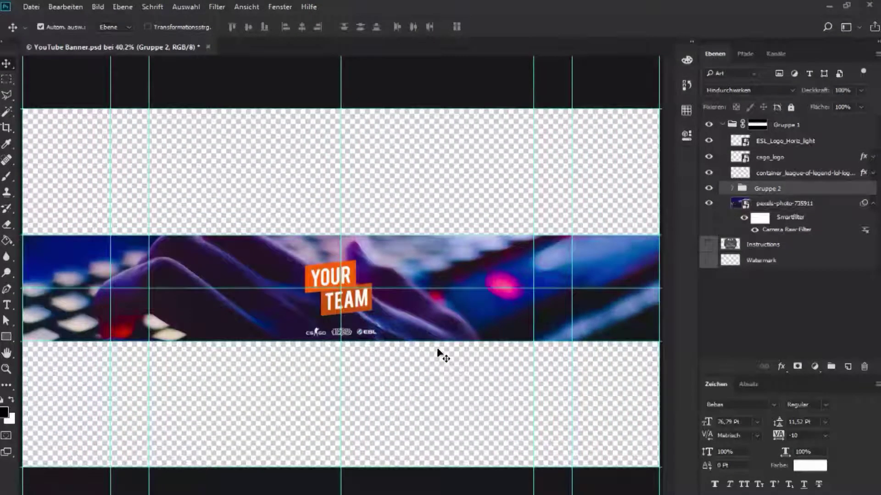
key("ctrl")
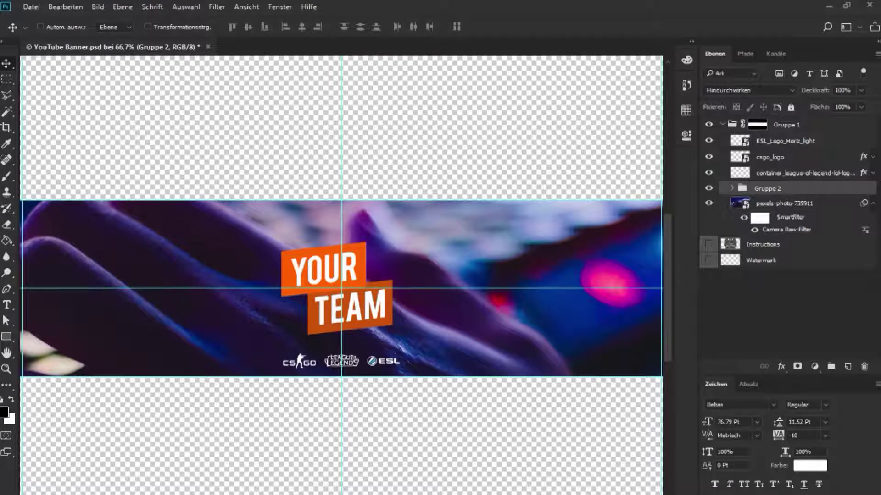
left_click_drag(425, 316, 166, 316)
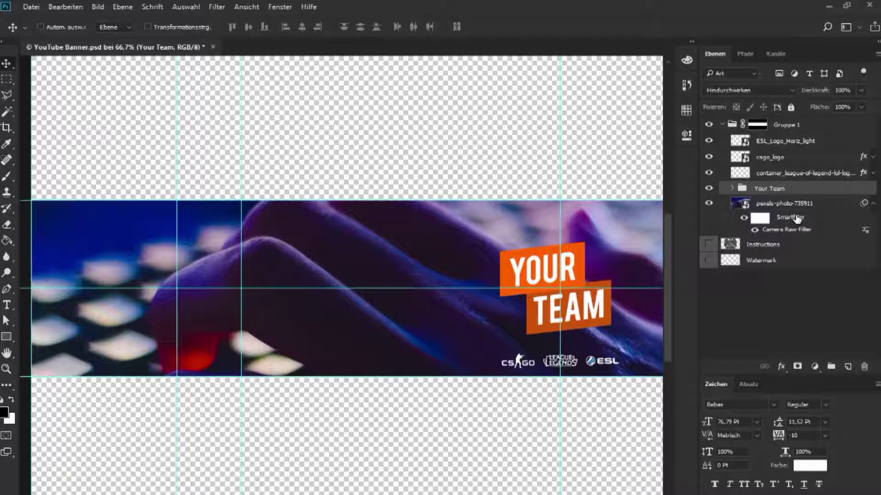
- Group the three logo layers into a group named Logos
left_click(776, 141)
left_click(780, 173, "shift")
key("ctrl+g")
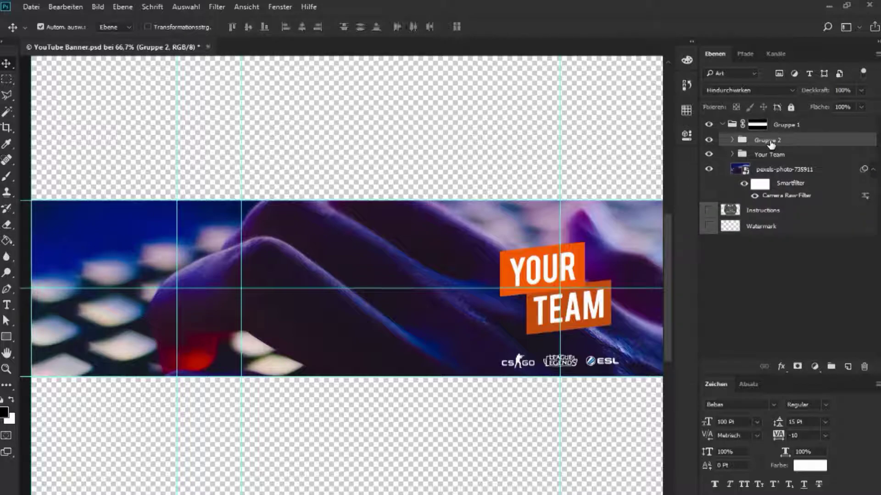
type("Logos")
key("Return")
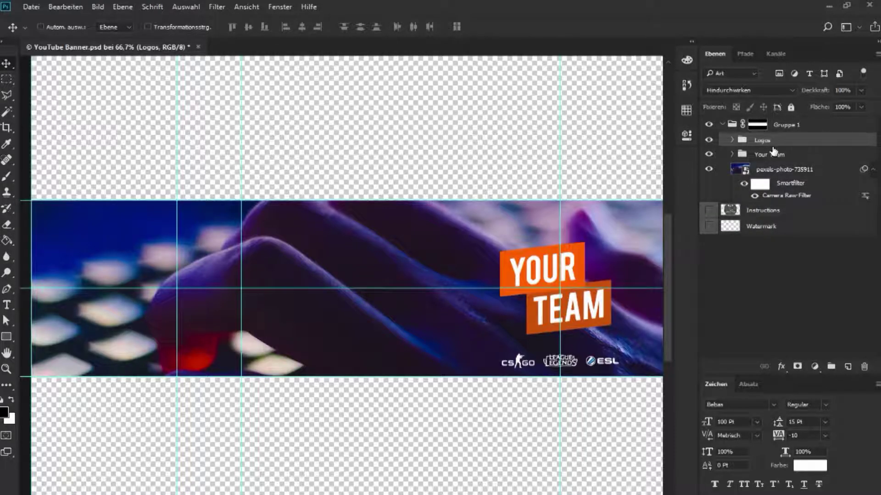
- Duplicate the Your Team group, hide the logo row, and move the copy left of centre
left_click(770, 156)
key("ctrl+j")
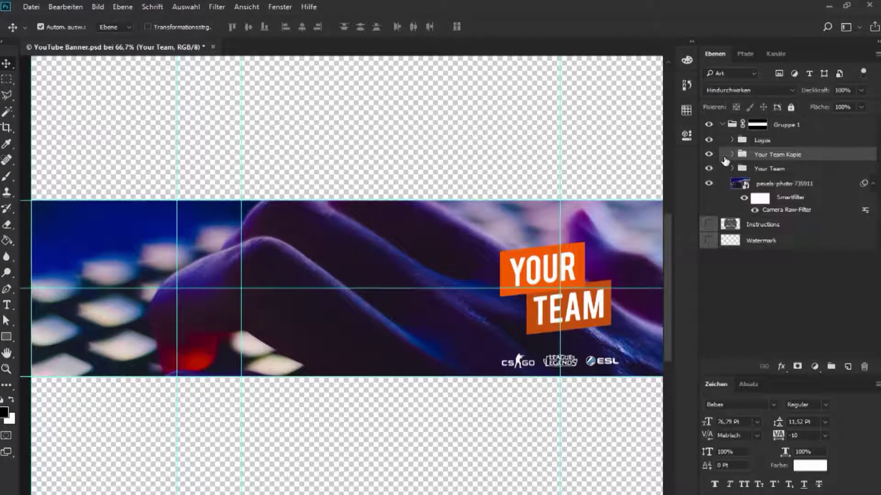
left_click_drag(754, 155, 755, 170)
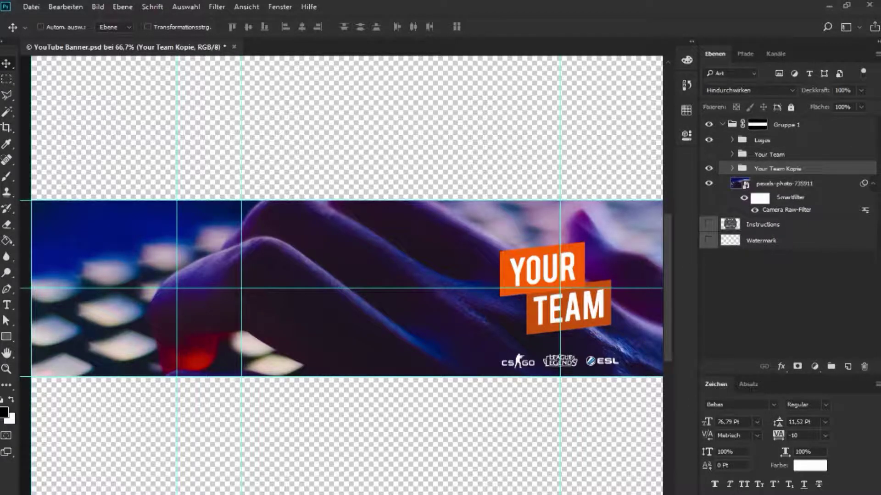
left_click_drag(495, 316, 496, 315)
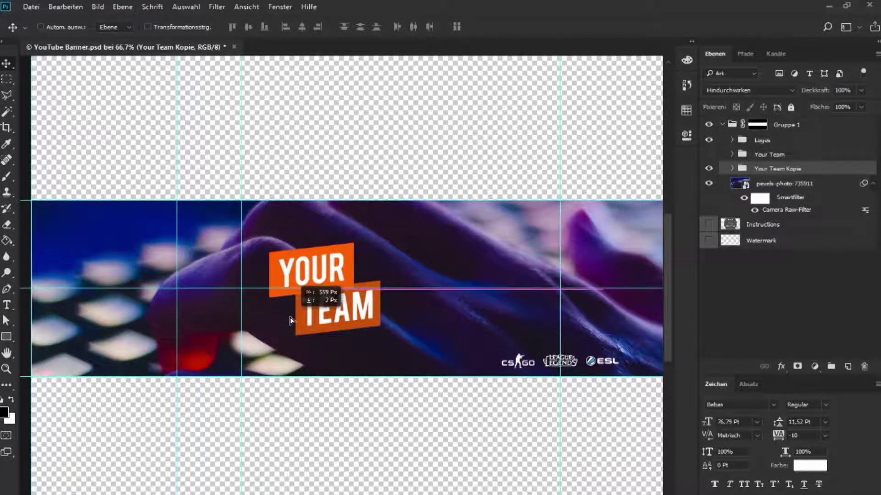
left_click_drag(290, 313, 292, 322)
left_click(709, 140)
left_click_drag(396, 326, 431, 325)
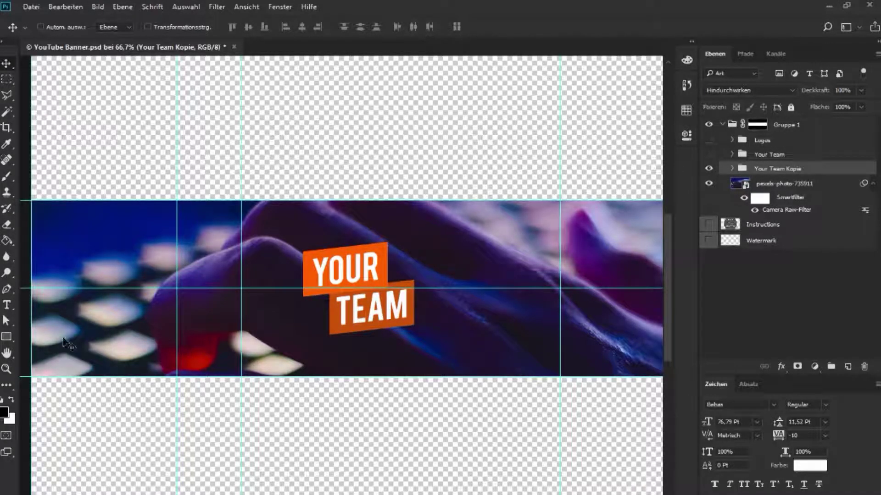
- Add a 'VS' text at 50 pt with -50 tracking beside the YOUR TEAM box
left_click(7, 305)
left_click(508, 323)
type("V")
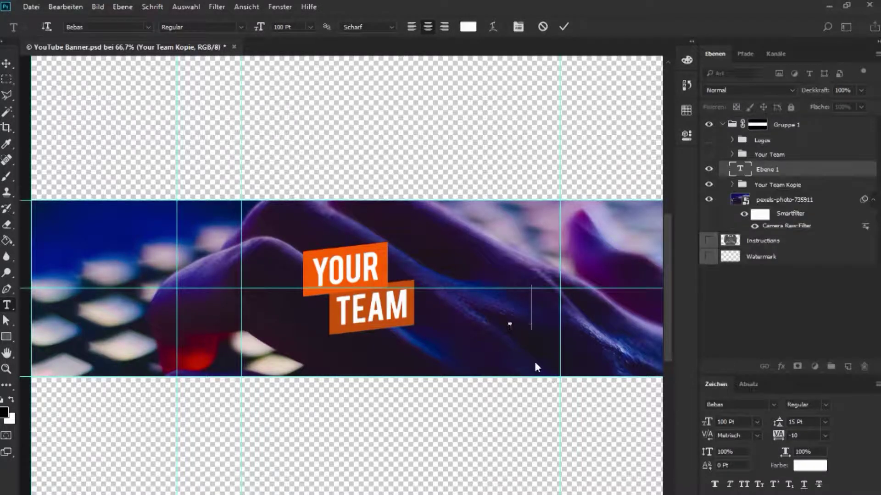
type("S")
left_click(7, 64)
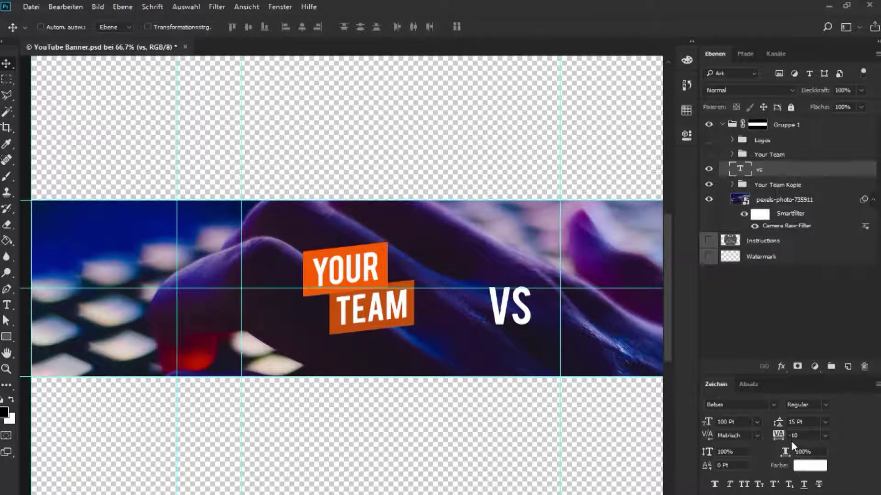
left_click(793, 435)
type("-50")
key("Return")
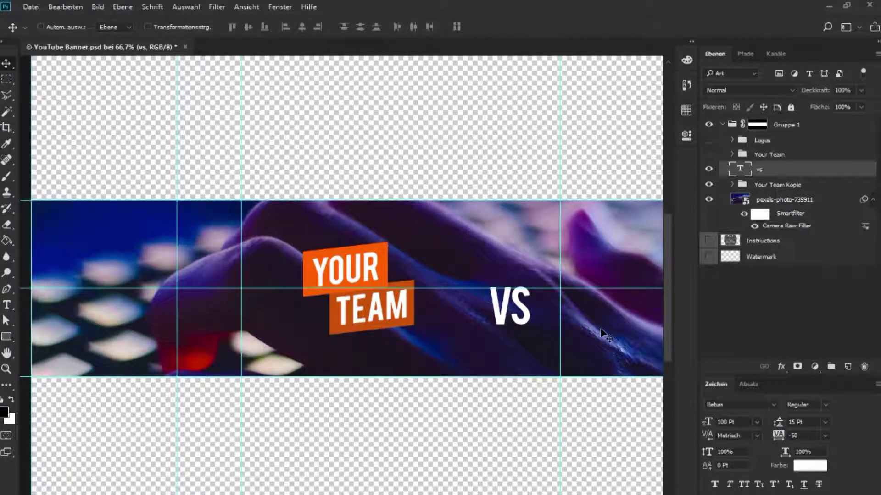
mouse_move(529, 322)
left_mouse_down()
mouse_move(589, 303)
mouse_move(581, 295)
left_mouse_up()
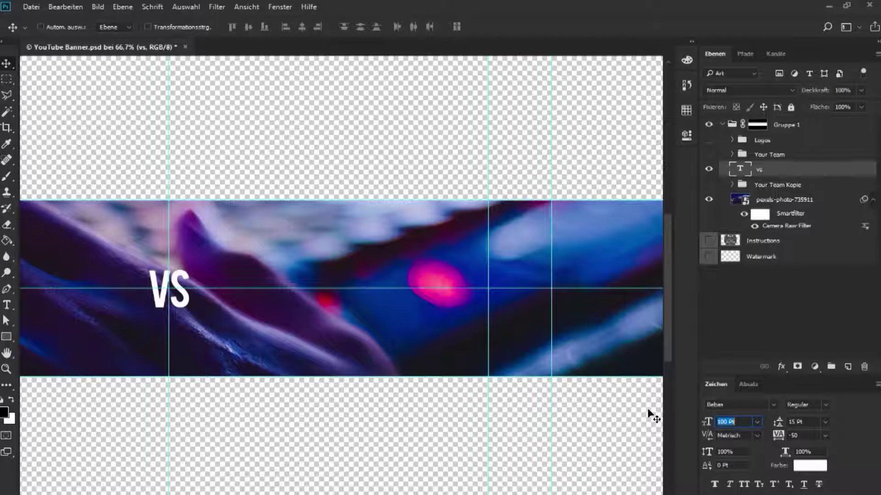
left_click(815, 389)
type("50")
key("Return")
left_click_drag(257, 324, 256, 329)
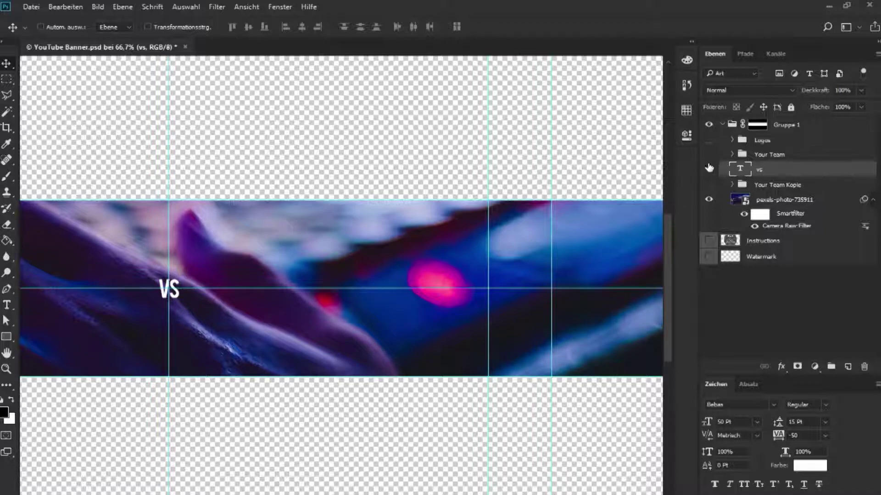
- Hide the original YOUR TEAM box and move the copied box left of VS
left_click(709, 154)
scroll(541, 321, "left", 2)
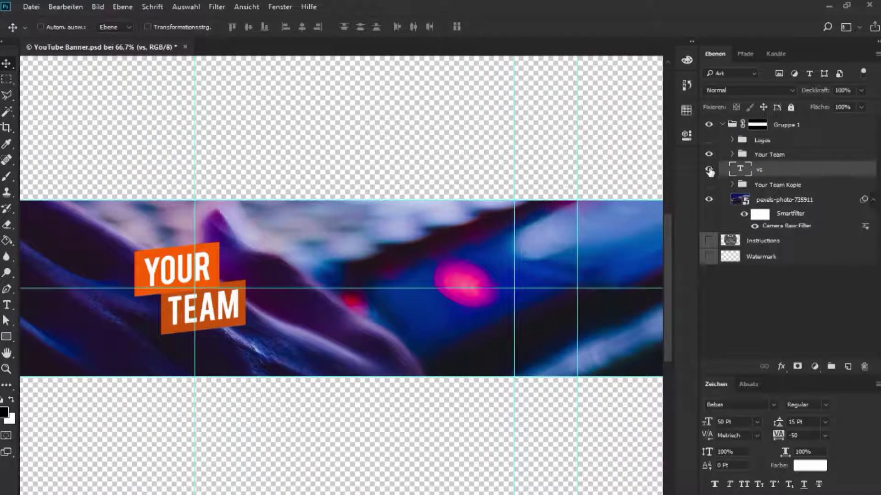
left_click_drag(709, 154, 709, 184)
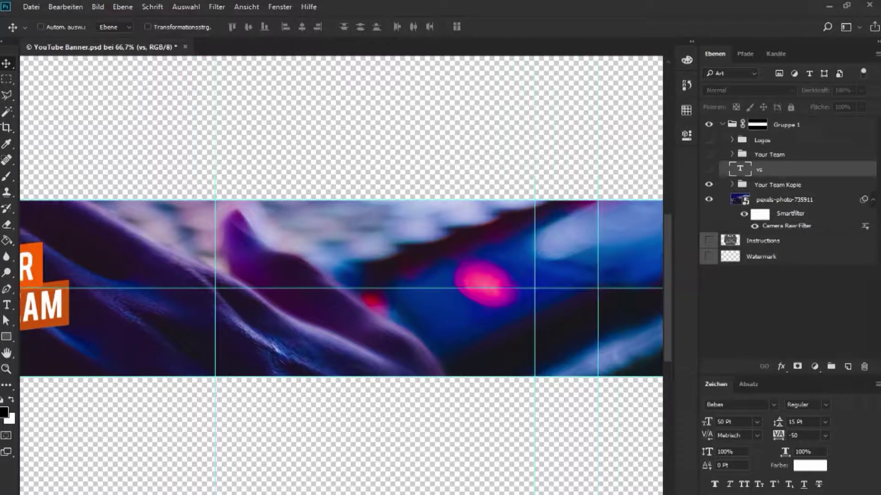
scroll(341, 284, "left", 5)
left_click(709, 170)
left_click(777, 184)
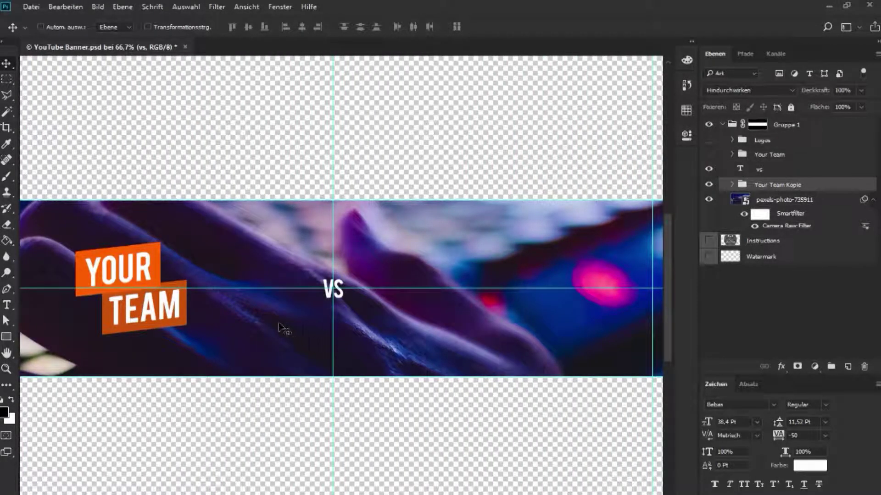
left_click_drag(257, 330, 327, 333)
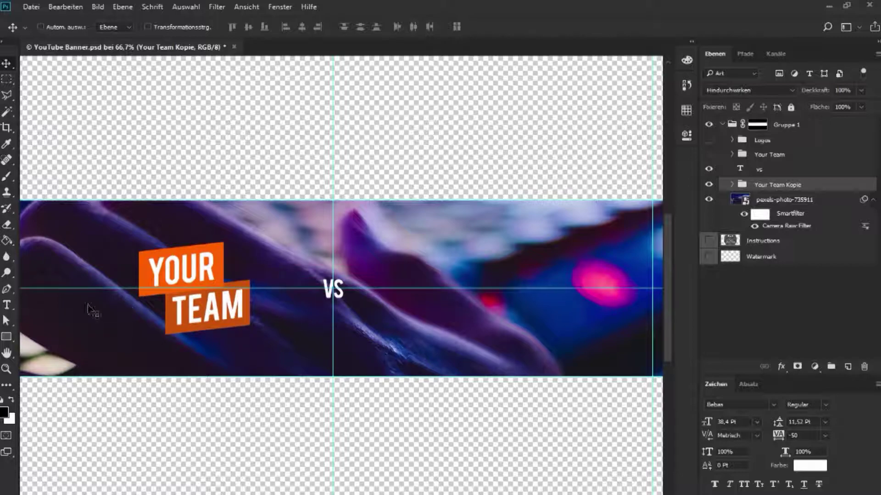
- Type 'OTHER TEAM' right of VS and set it to 75 pt
left_click(7, 305)
left_click(440, 242)
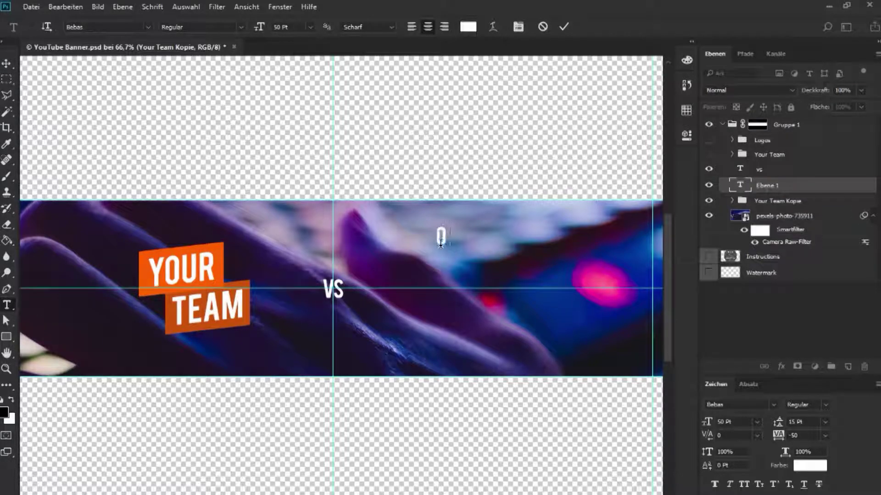
type("OTHER TEAM")
key("ctrl+a")
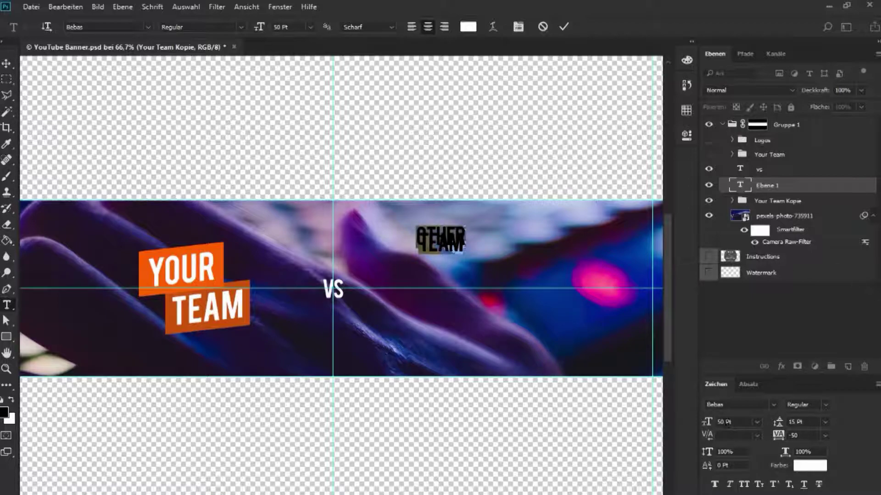
type("100")
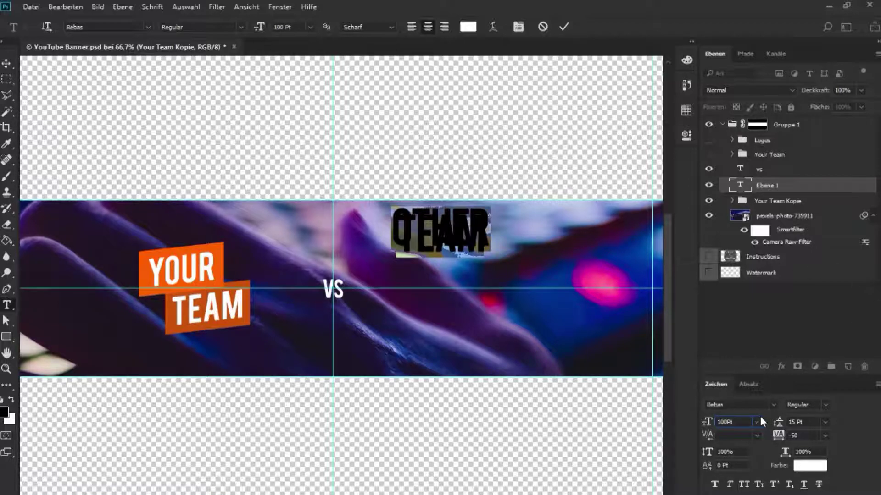
key("BackSpace")
key("BackSpace")
key("BackSpace")
type("75Pt")
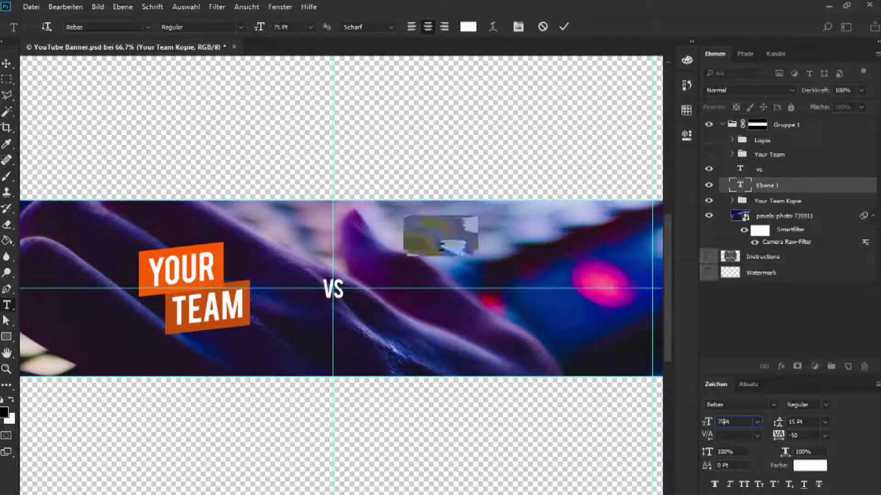
type("5")
- Widen the OTHER TEAM leading to 72 pt, set tracking -10, and move it level with VS
left_click_drag(778, 429, 812, 434)
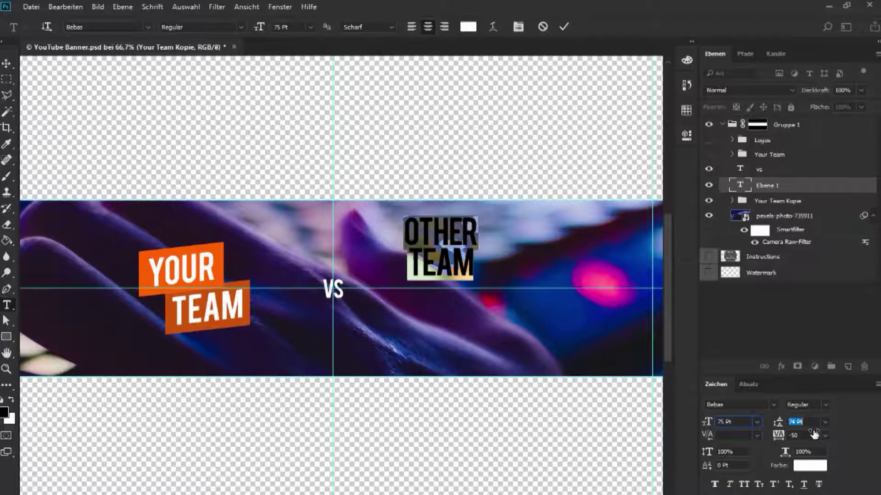
left_click(794, 436)
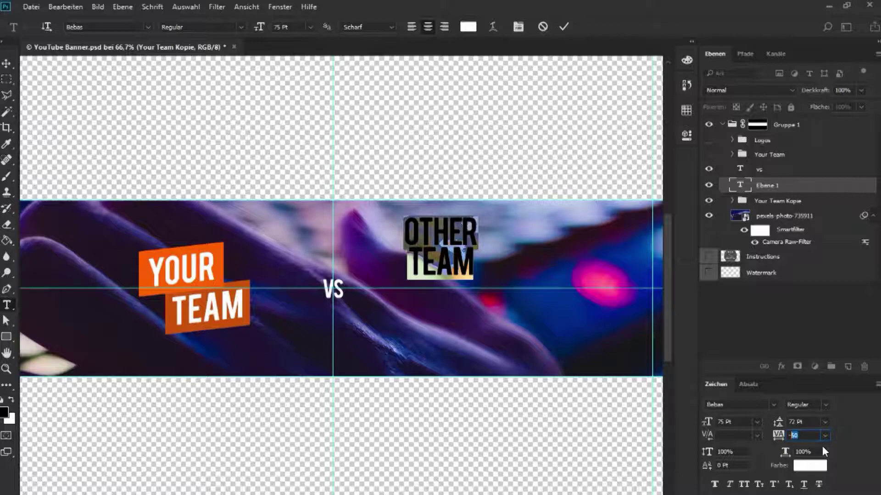
type("-10")
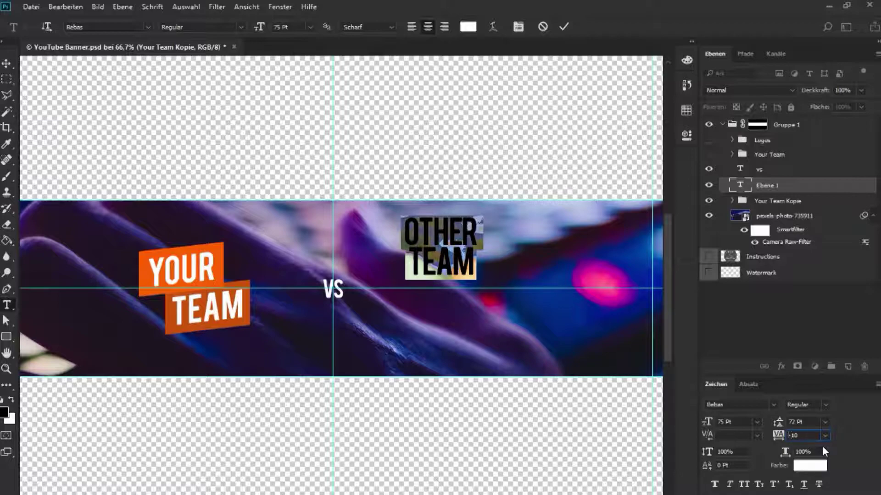
key("Return")
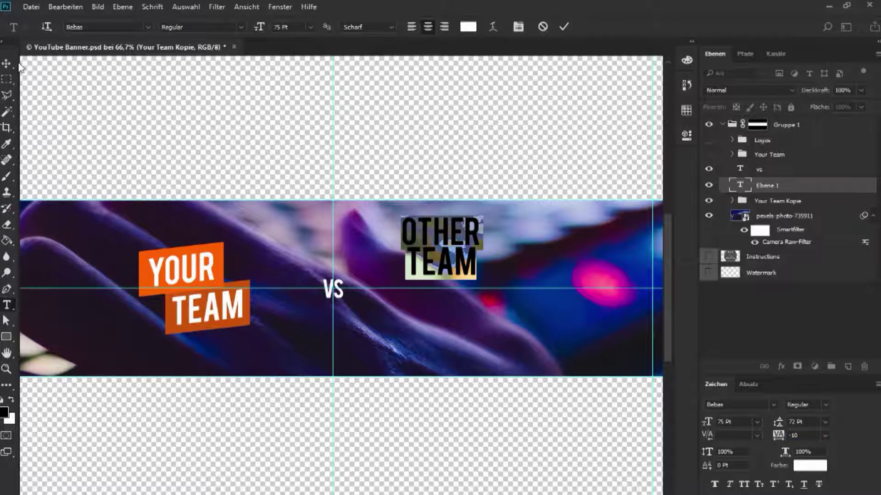
left_click(6, 63)
left_click_drag(429, 248, 420, 283)
- Nudge OTHER TEAM five pixels right while measuring its gap to VS
left_click(791, 204)
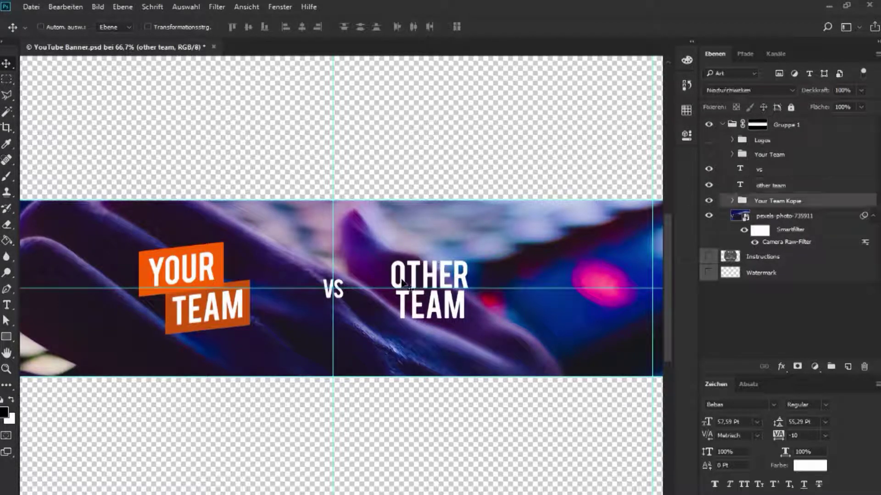
left_click(338, 293, "ctrl")
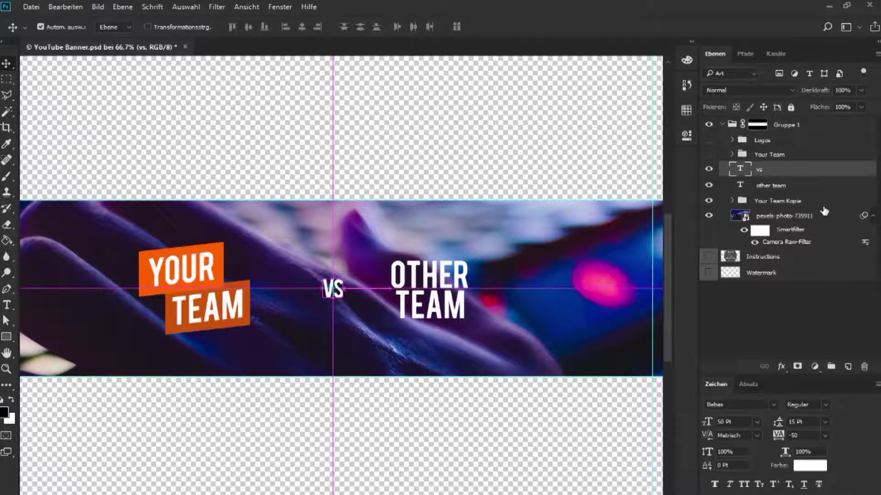
left_click(782, 187)
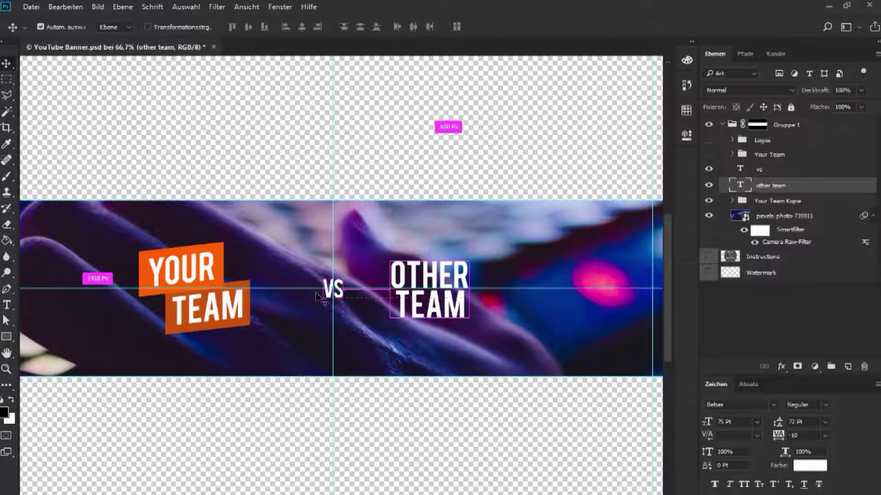
key("Right")
key("Right")
key("Right")
key("Right")
key("Right")
key("Right")
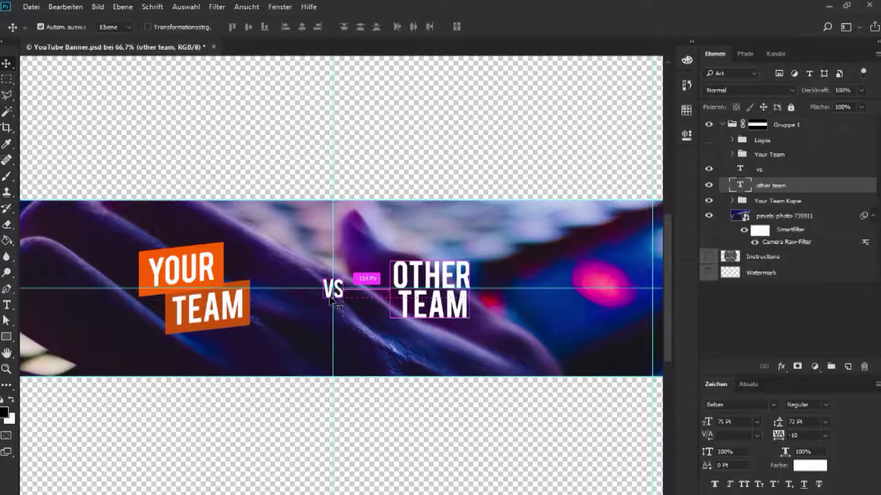
key("Right")
key("Right")
key("Right")
key("Right")
key("Right")
key("Right")
key("Right")
key("Right")
key("Right")
key("Right")
key("Right")
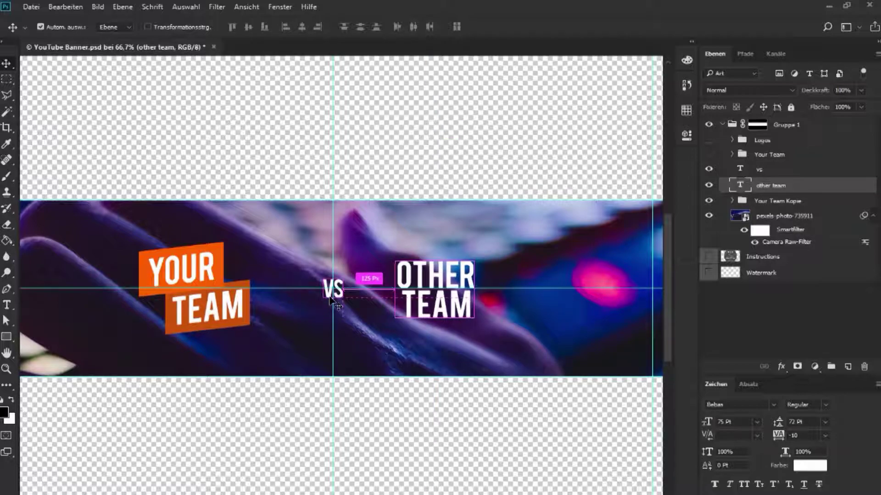
key("Right")
key("Right")
key("Right")
key("Right")
key("Right")
key("Right")
key("Right")
key("Right")
key("Right")
key("Right")
key("Right")
key("Right")
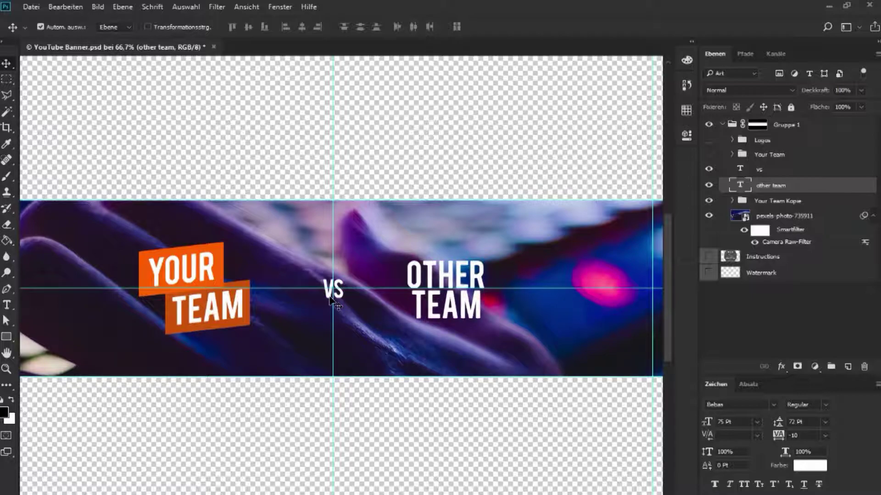
key("Right")
key("Right")
key("Right")
key("Right")
key("Right")
key("Right")
key("Right")
key("Right")
key("Right")
key("Right")
key("Right")
key("Right")
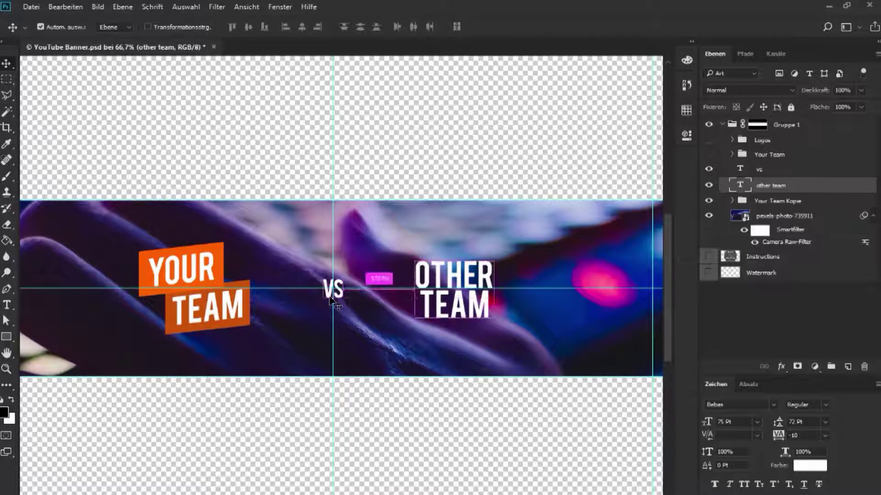
key("Right")
key("Right")
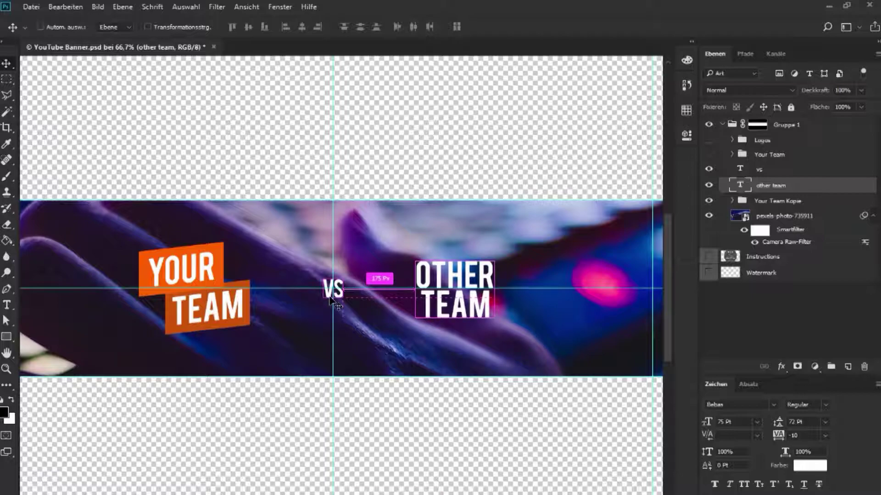
- Compare the gaps on both sides of VS, nudge OTHER TEAM one pixel left, and fit the banner in view
left_click(330, 286, "ctrl")
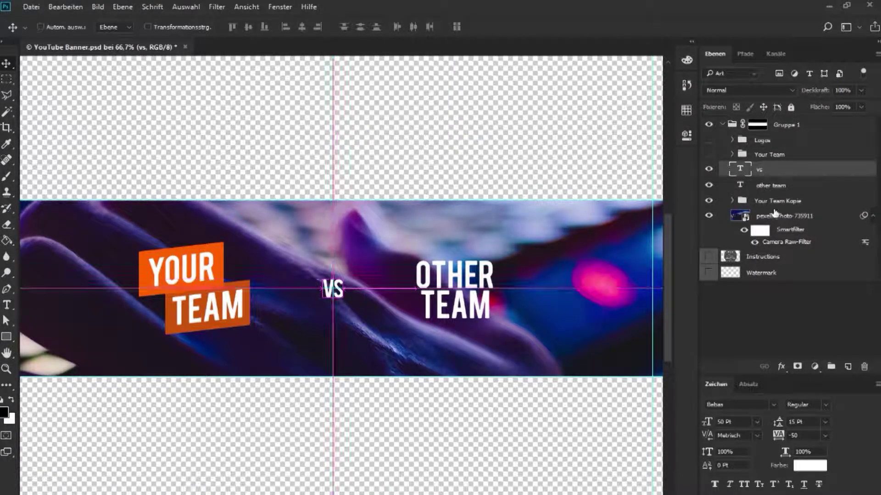
left_click(770, 186)
key("Left")
key("Left")
key("Left")
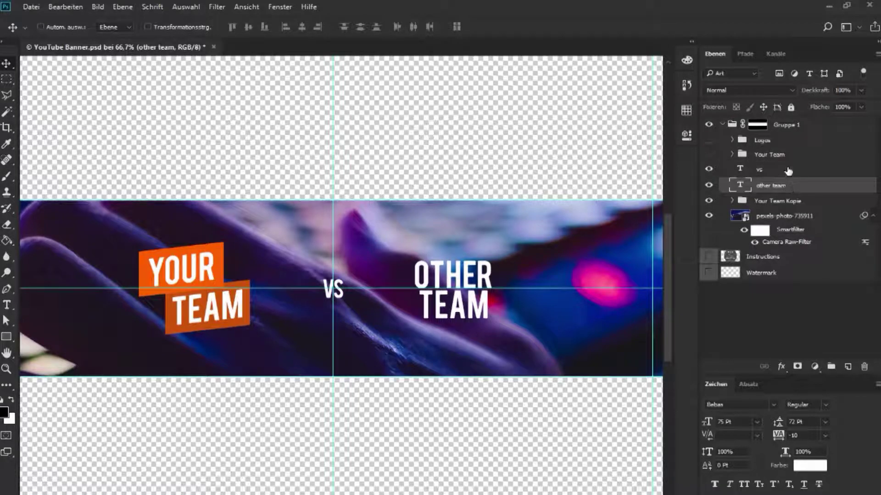
left_click(788, 170)
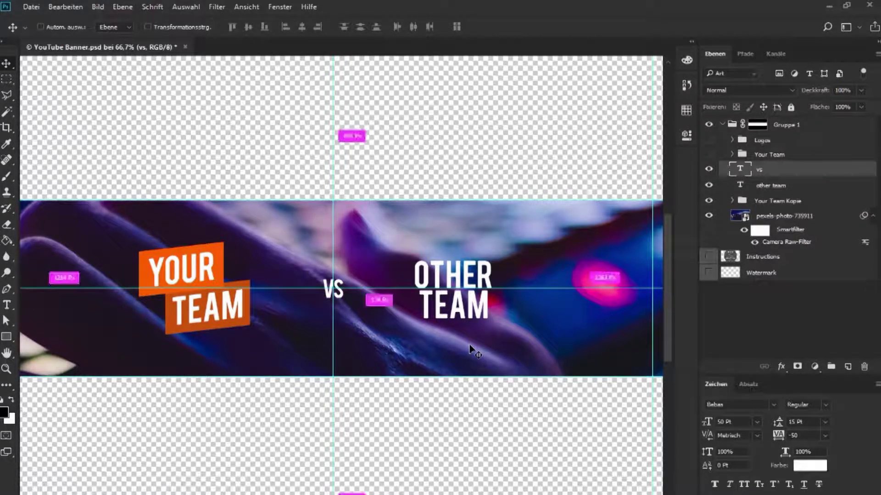
key("ctrl+0")
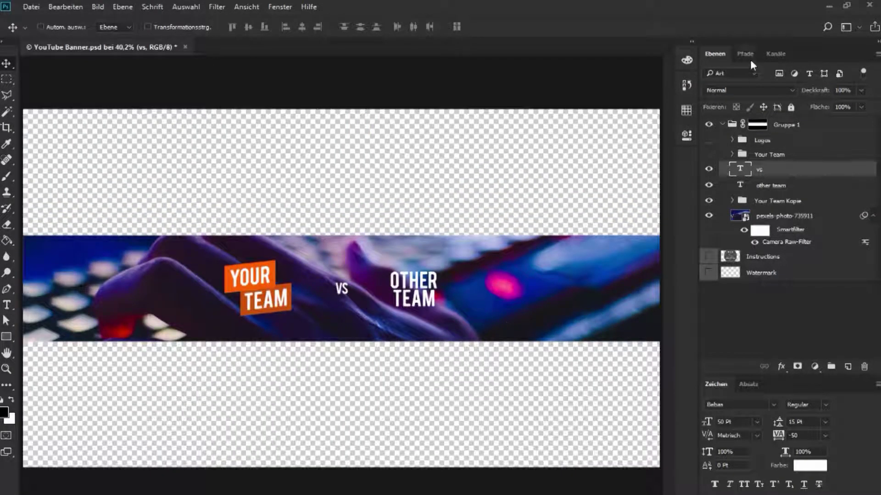
- Group VS, OTHER TEAM and the YOUR TEAM copy into a group named Match
left_click(708, 141)
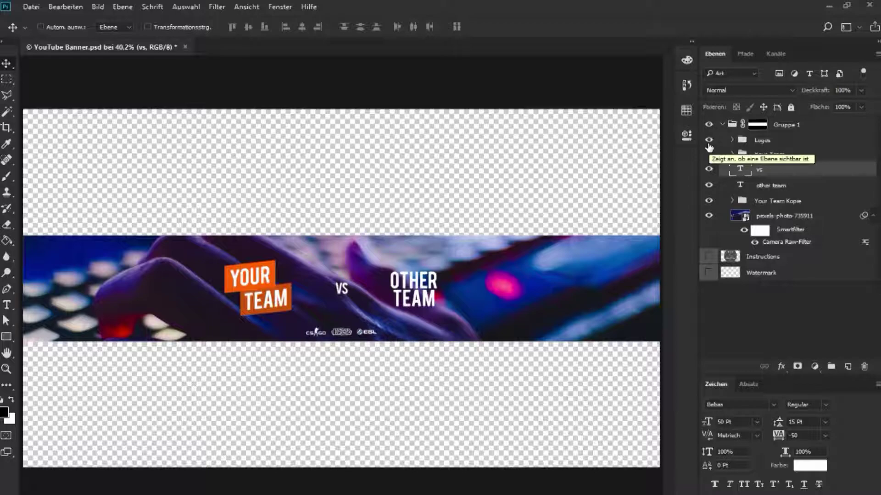
left_click(709, 142)
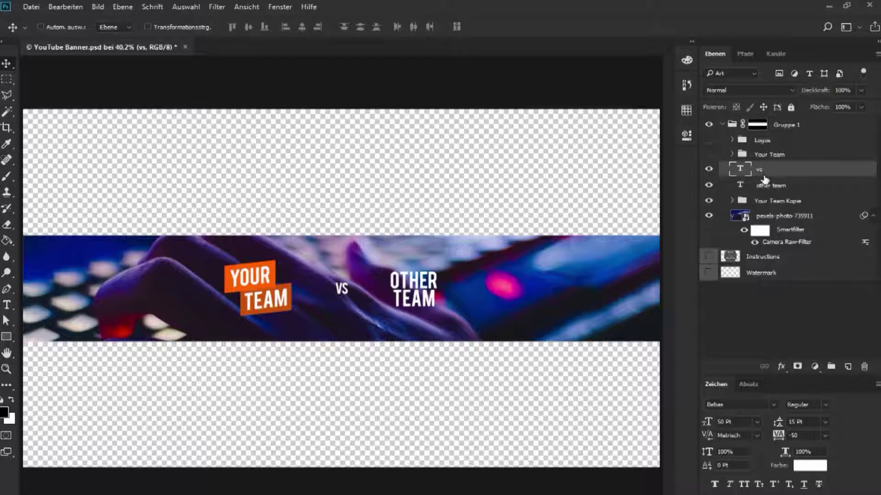
left_click(779, 202, "shift")
key("ctrl+g")
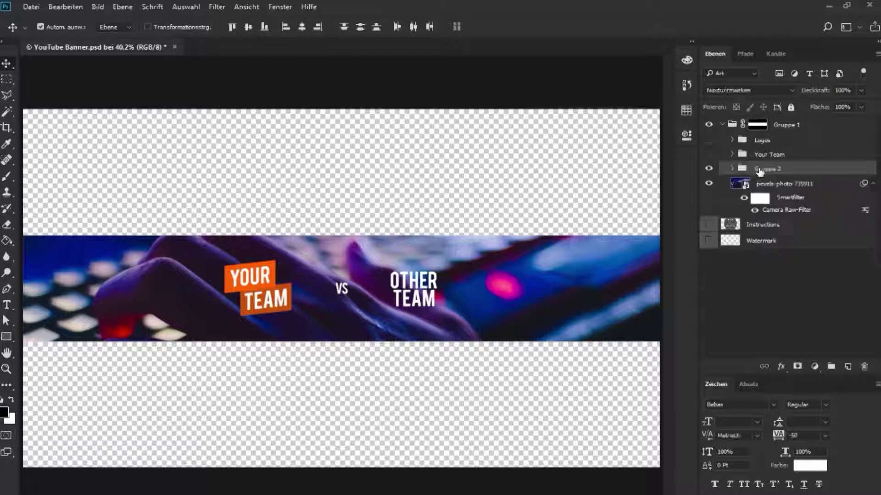
double_click(767, 168)
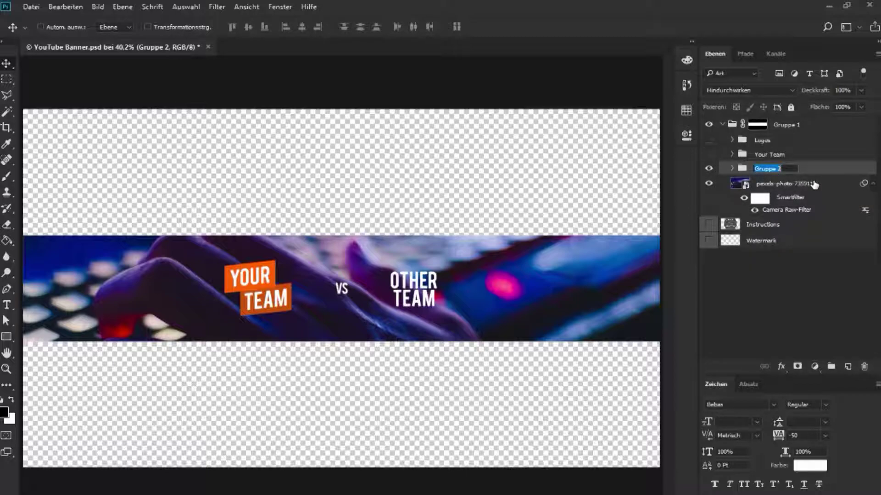
type("Match")
key("Return")
left_click(6, 304)
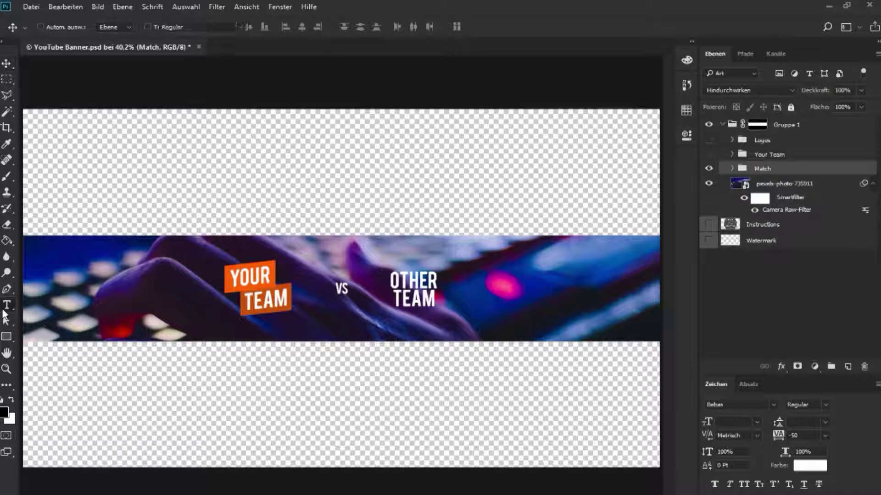
- Type the date line '08th of may 2018 at 6PM (UTC)' above YOUR TEAM, correcting typos
left_click(302, 266)
type("ONTH")
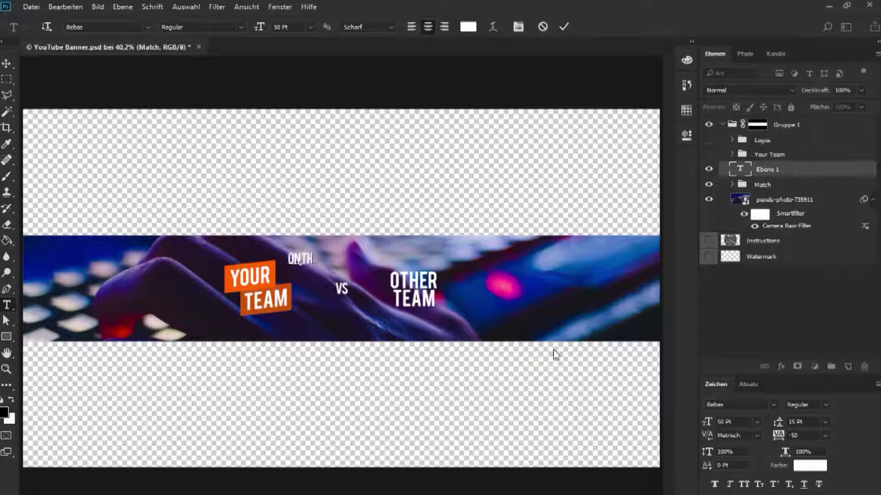
key("ctrl+a")
key("BackSpace")
type("O")
key("ctrl+a")
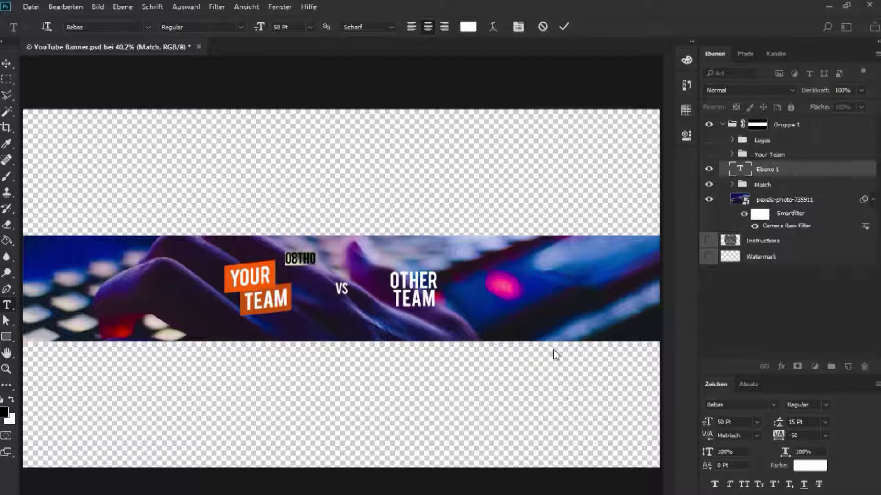
key("Left")
type("F")
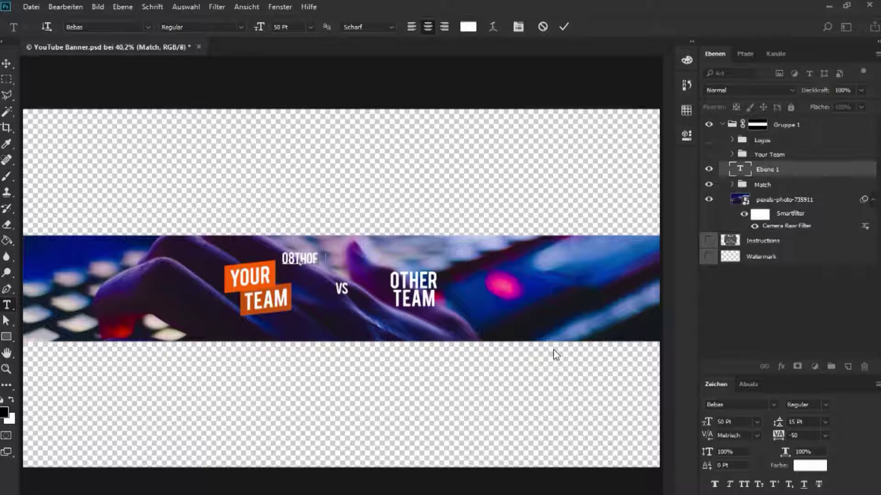
type("MNA")
key("BackSpace")
key("BackSpace")
type("A")
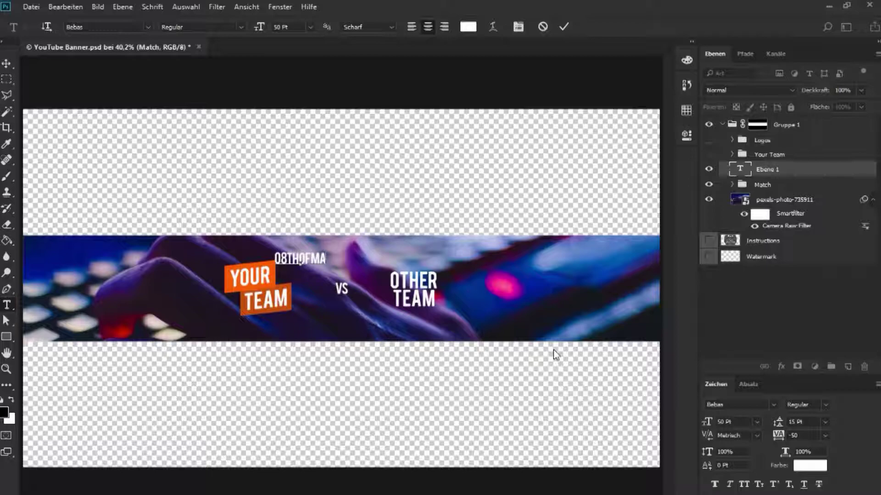
type("Y2018OT")
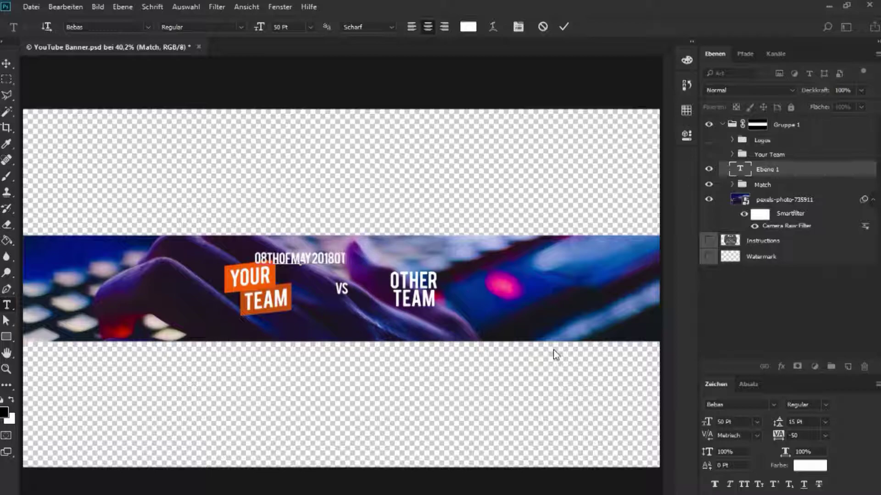
type(" 6")
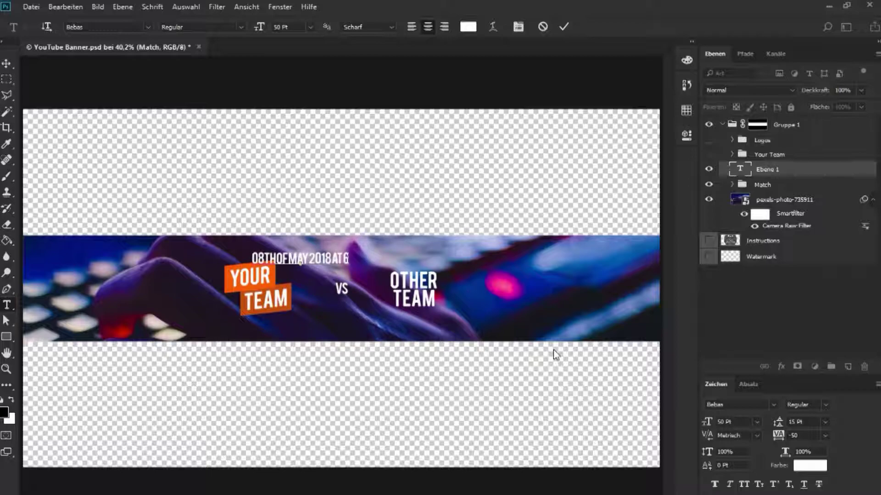
type("PM(UT")
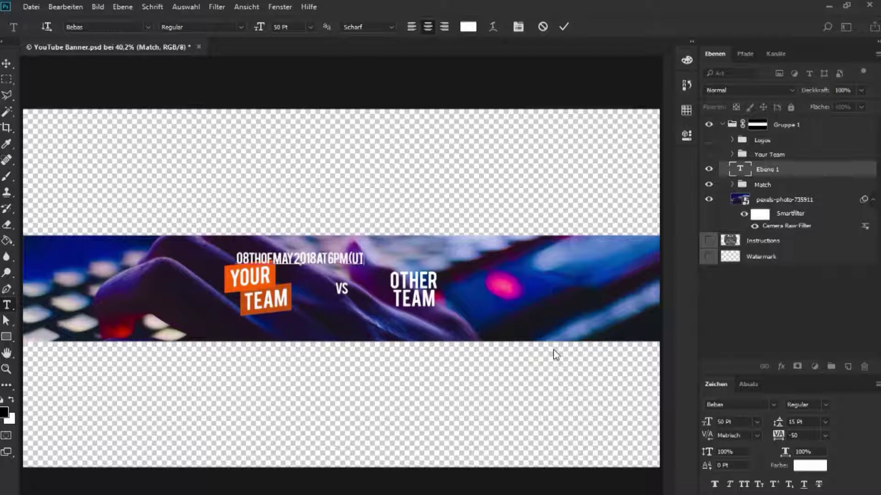
type("C)")
- Reset the date line's tracking to 0 and move it up above the team names
key("ctrl+a")
left_click(801, 436)
type("0")
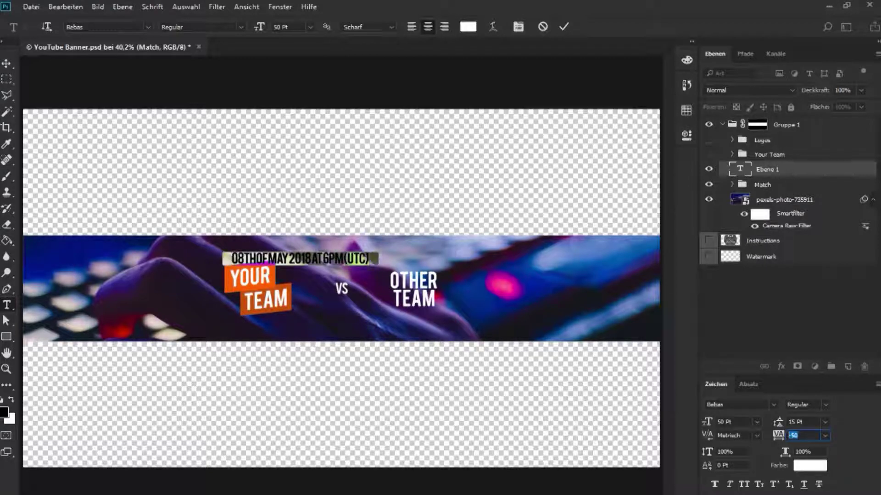
left_click(7, 68)
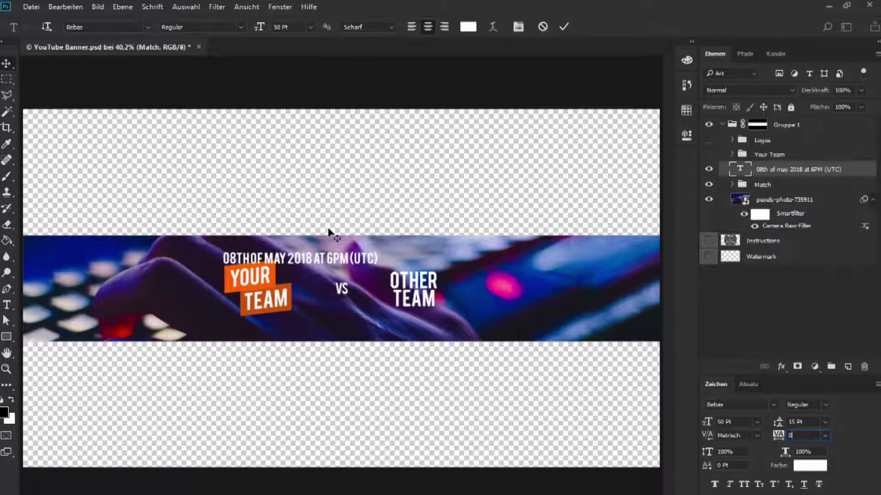
left_click_drag(330, 232, 360, 226)
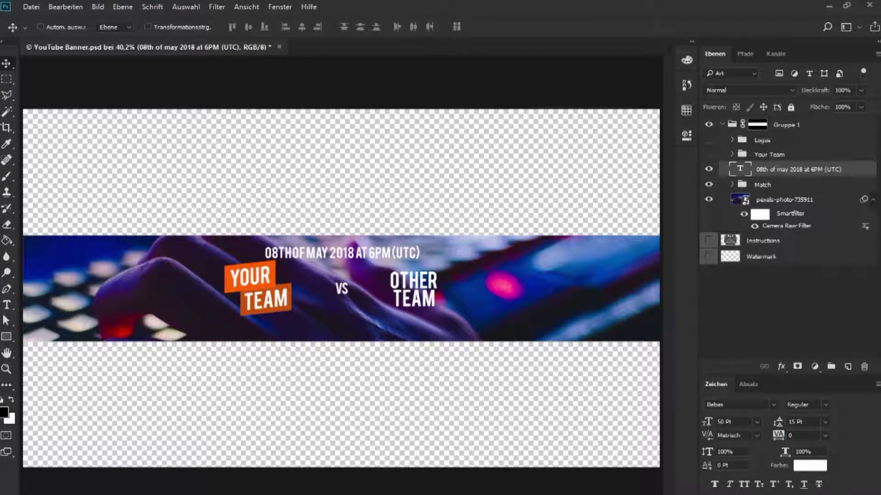
- Style the date line as all-caps Calibri Light, 30 pt, with 360 tracking
type("Cal")
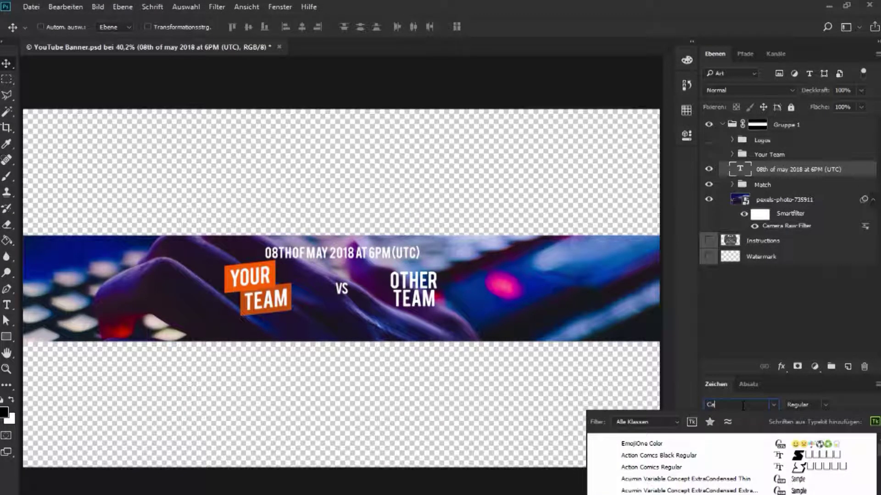
type("ibri")
key("Down")
key("Return")
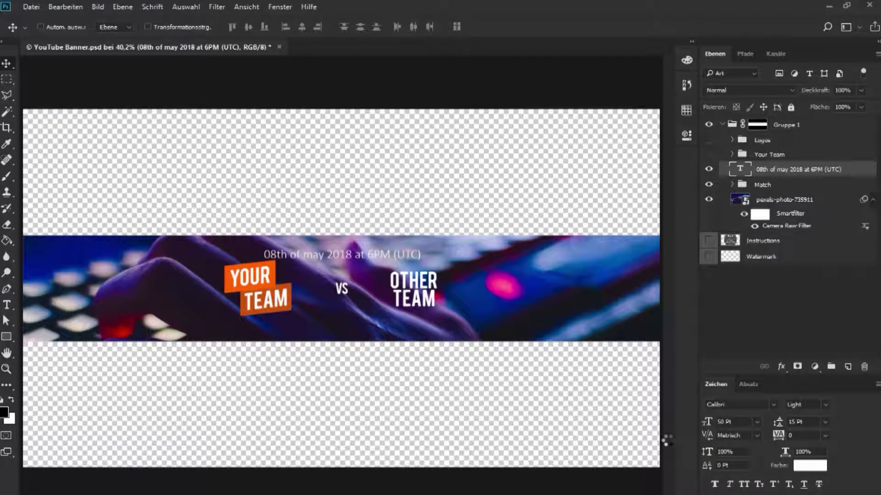
key("ctrl+plus")
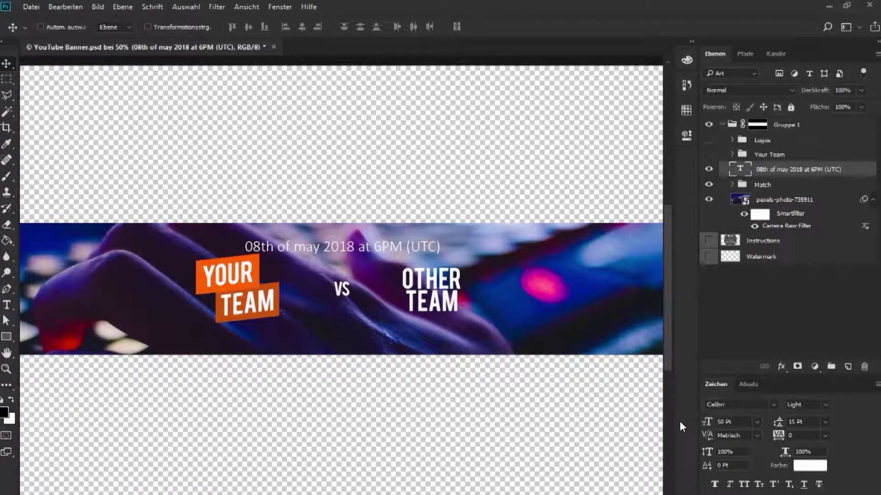
key("ctrl+plus")
left_click(743, 484)
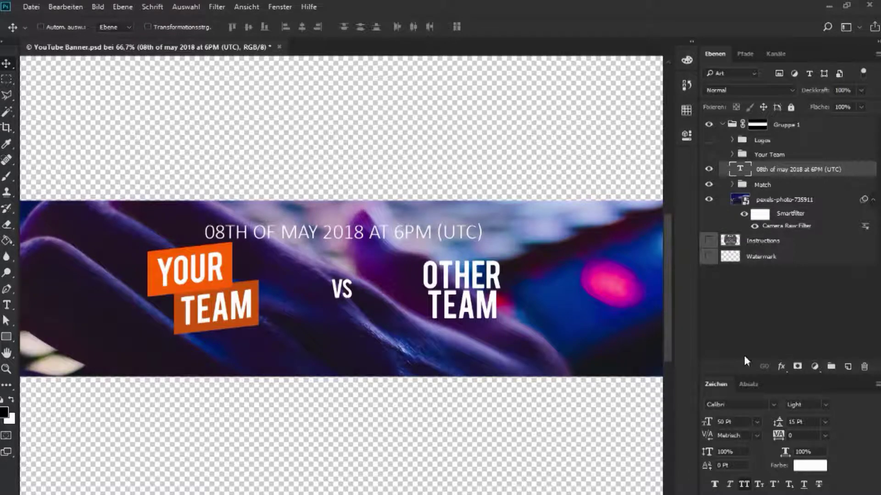
double_click(723, 421)
type("30")
key("Return")
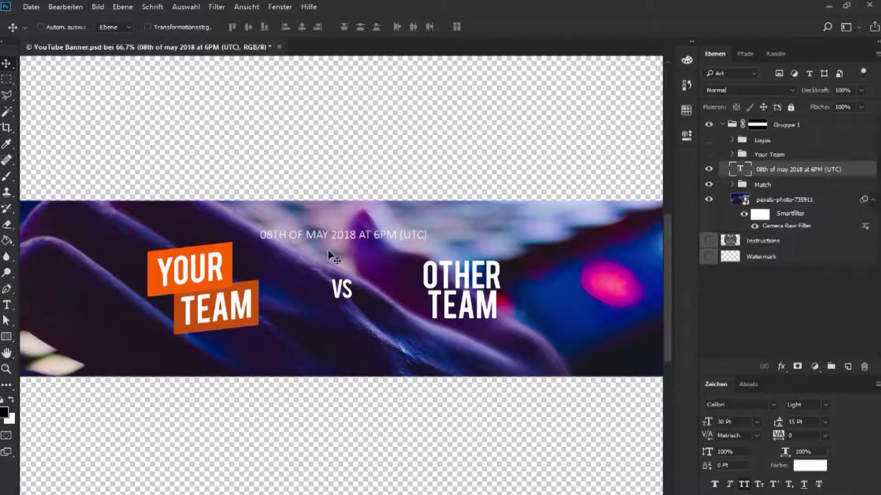
double_click(796, 436)
type("360")
key("Return")
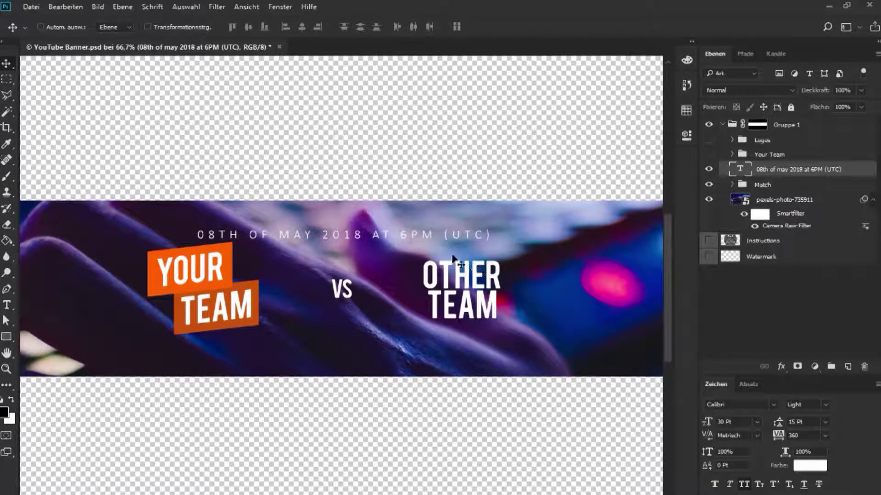
- Resize the date line, centre it under the teams, and show the Logos group
mouse_move(455, 257)
left_mouse_down()
mouse_move(461, 246)
mouse_move(450, 241)
left_mouse_up()
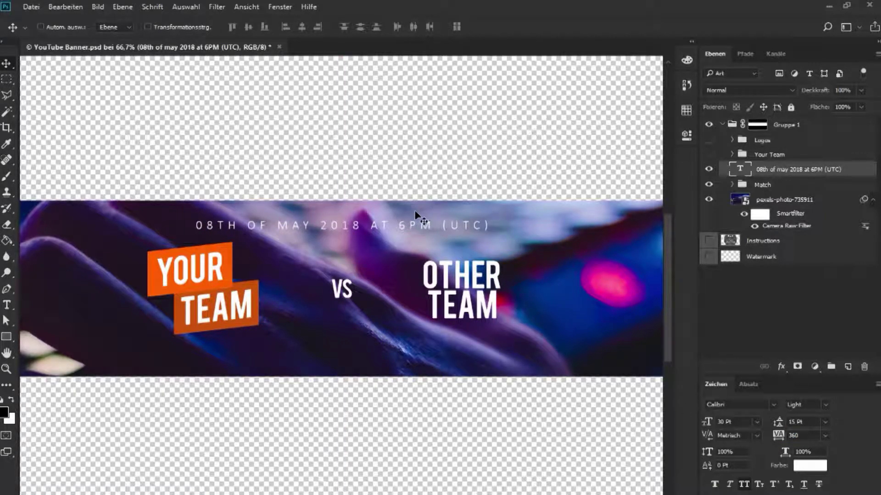
left_click(720, 422)
type("20")
left_click_drag(400, 220, 401, 327)
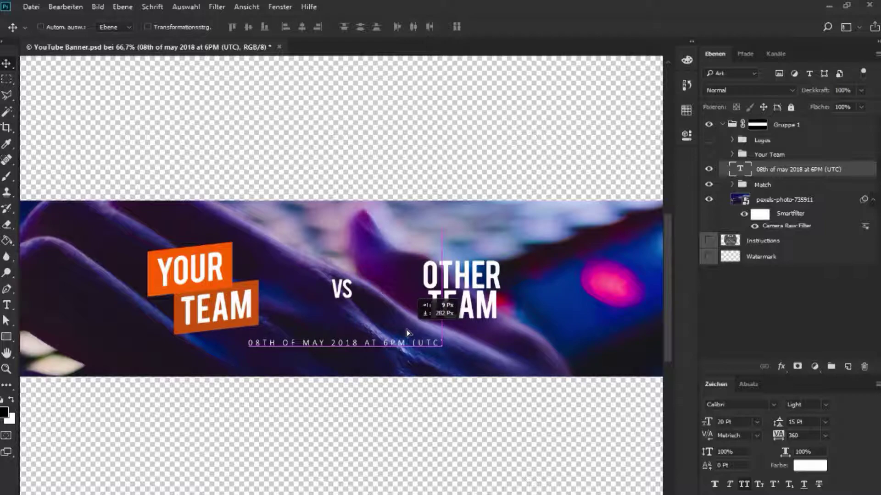
left_click_drag(401, 327, 401, 324)
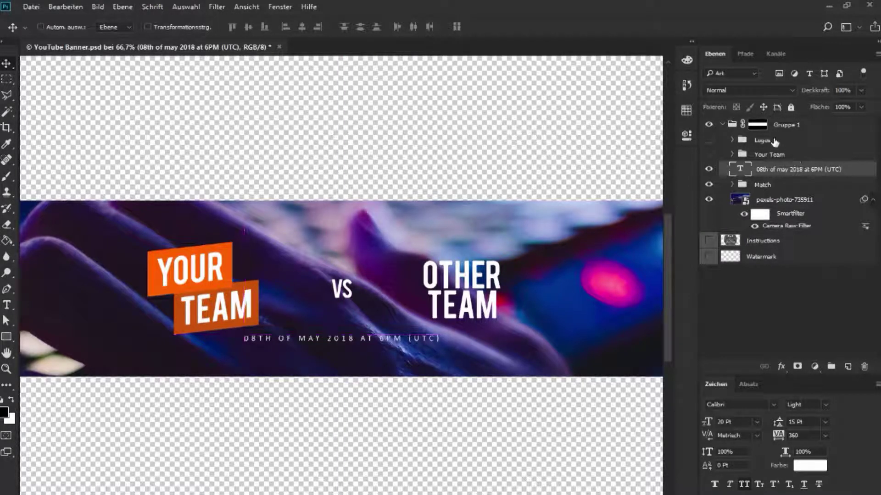
left_click(709, 141)
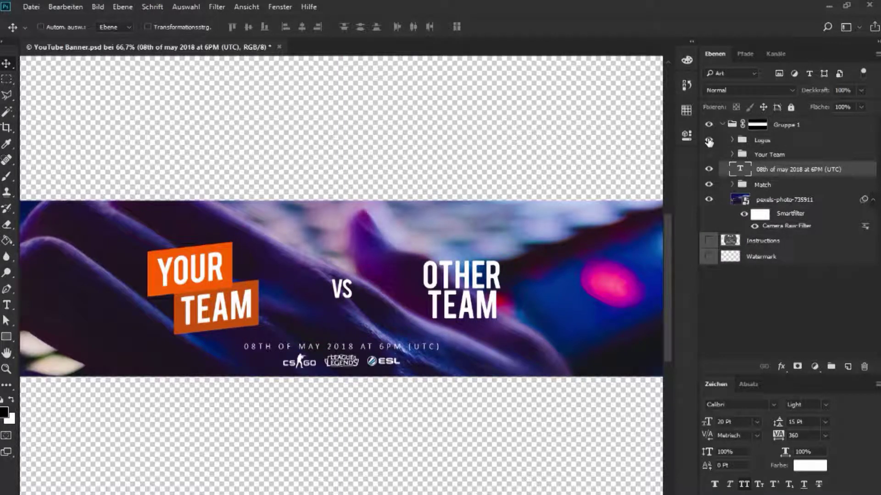
- Nudge the date line upward above VS toward the banner top
left_click_drag(479, 263, 481, 264)
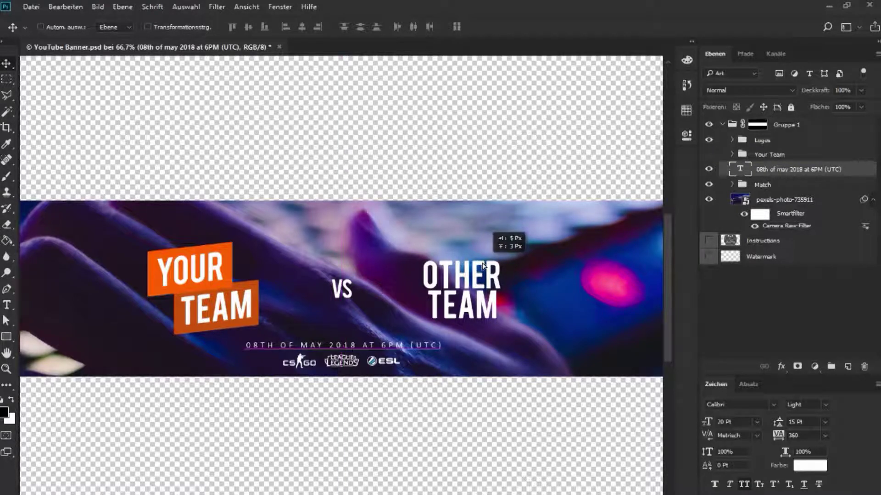
key("Up")
key("Up")
key("Up")
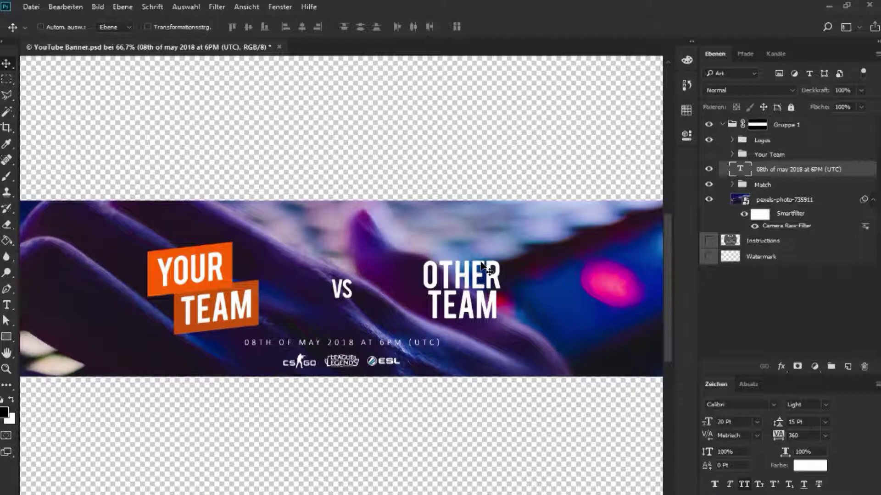
key("shift+Up")
key("shift+Up")
key("shift+Up")
key("shift+Up")
key("shift+Up")
key("shift+Up")
key("shift+Up")
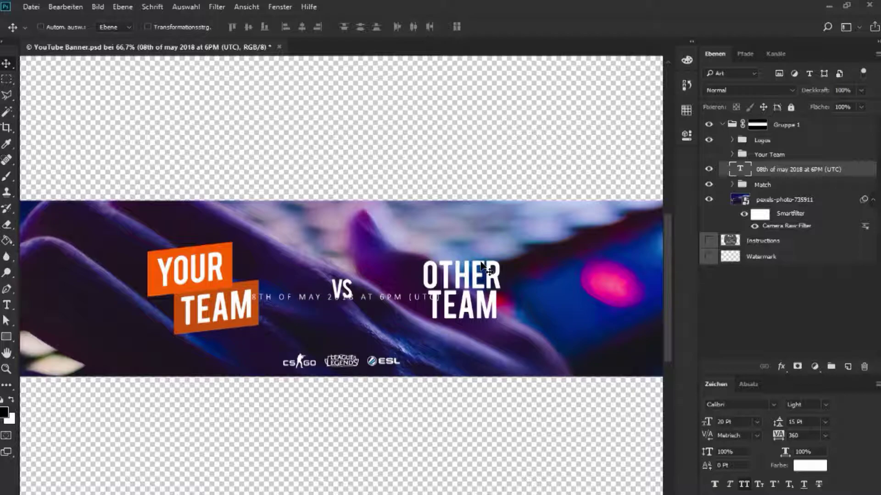
key("shift+Up")
key("shift+Up")
key("shift+Up")
key("shift+Up")
key("shift+Up")
key("shift+Up")
key("shift+Up")
key("shift+Up")
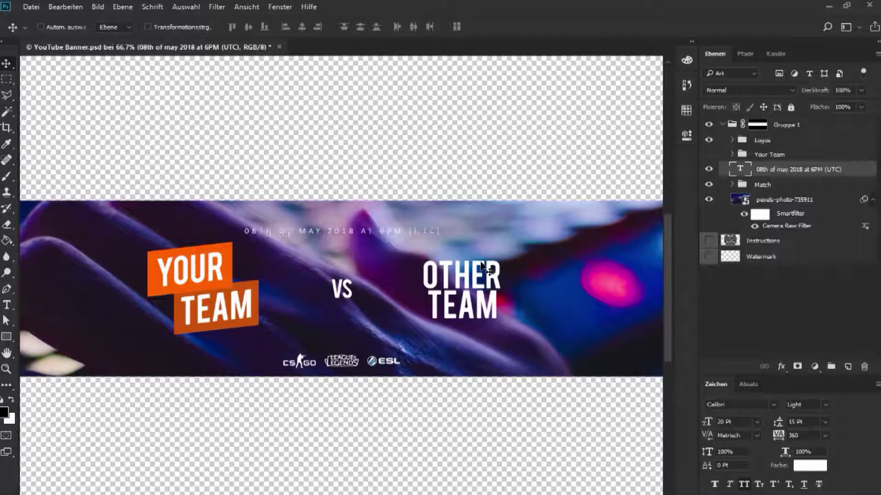
key("shift+Up")
key("Up")
key("Up")
key("Up")
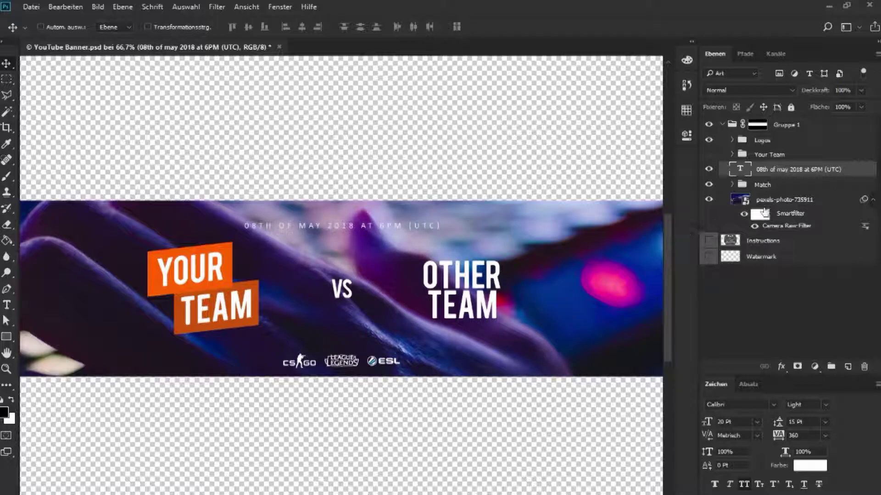
- Give the date a 47% drop shadow (distance 0, spread 11, size 10) and move it into Match
double_click(864, 173)
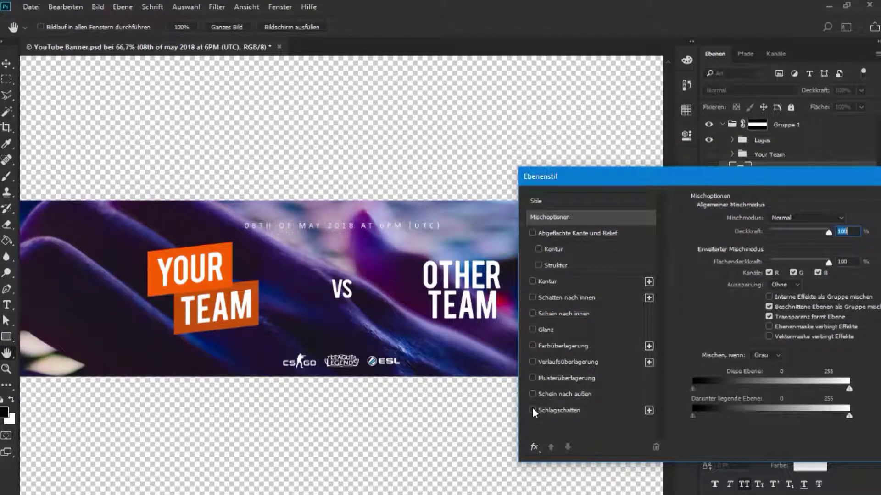
left_click(534, 411)
left_click_drag(824, 178, 810, 184)
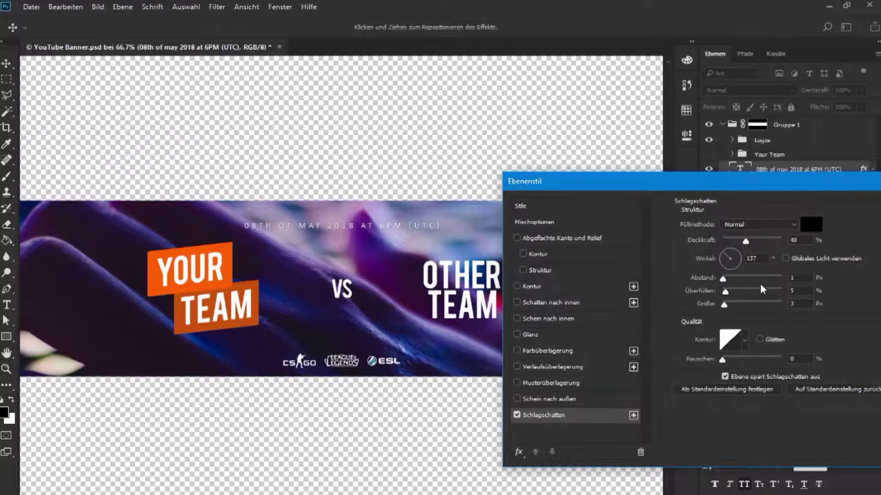
left_click_drag(745, 241, 784, 241)
mouse_move(725, 292)
left_mouse_down()
mouse_move(695, 302)
mouse_move(719, 278)
mouse_move(733, 307)
left_mouse_up()
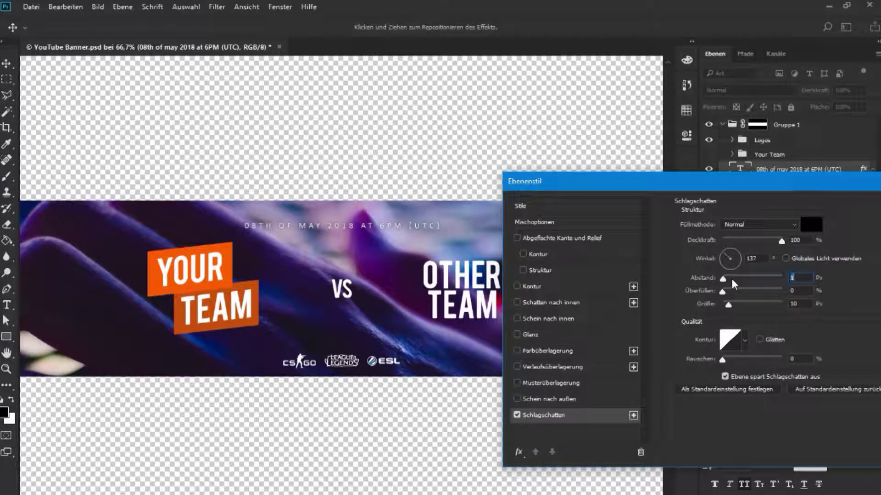
left_click_drag(723, 291, 731, 294)
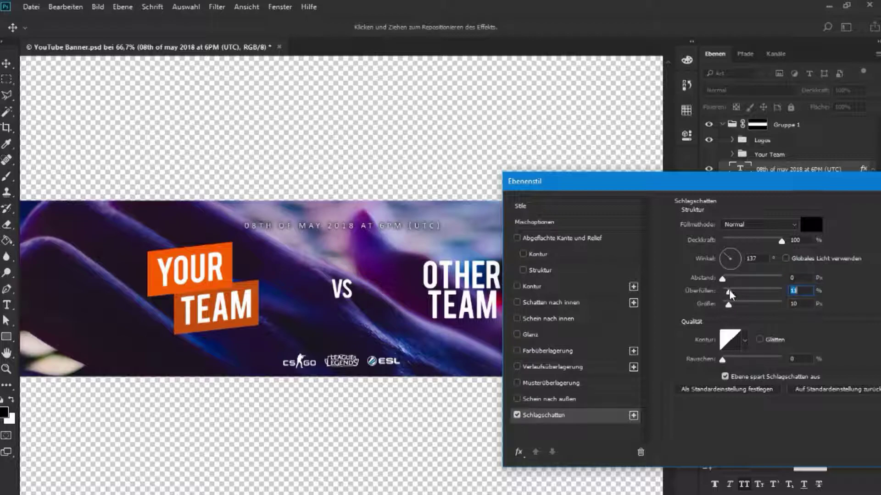
left_click_drag(780, 241, 750, 242)
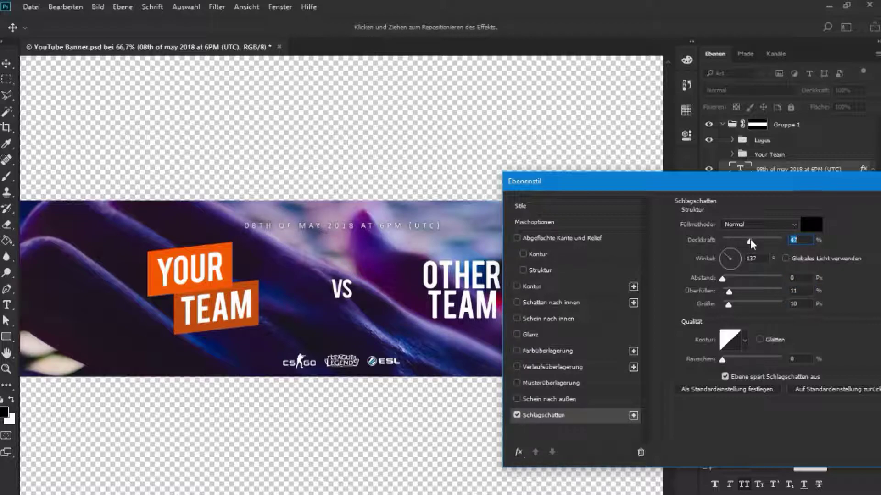
left_click_drag(724, 180, 518, 211)
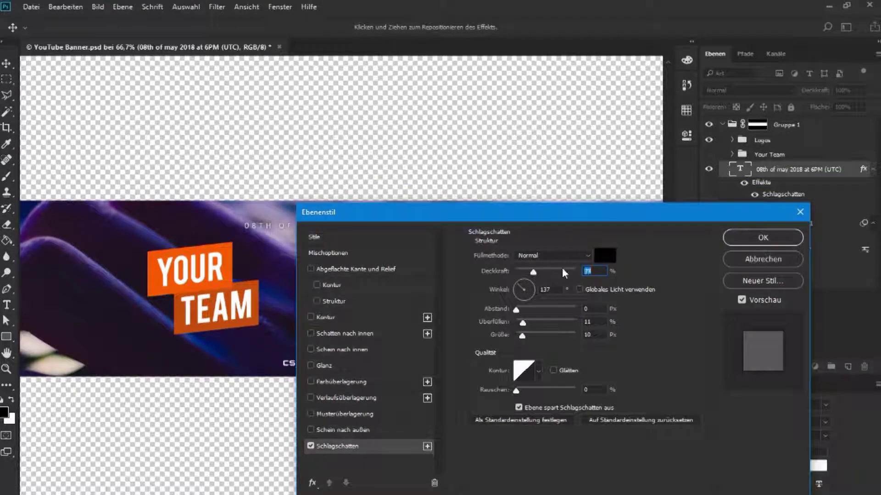
left_click(759, 237)
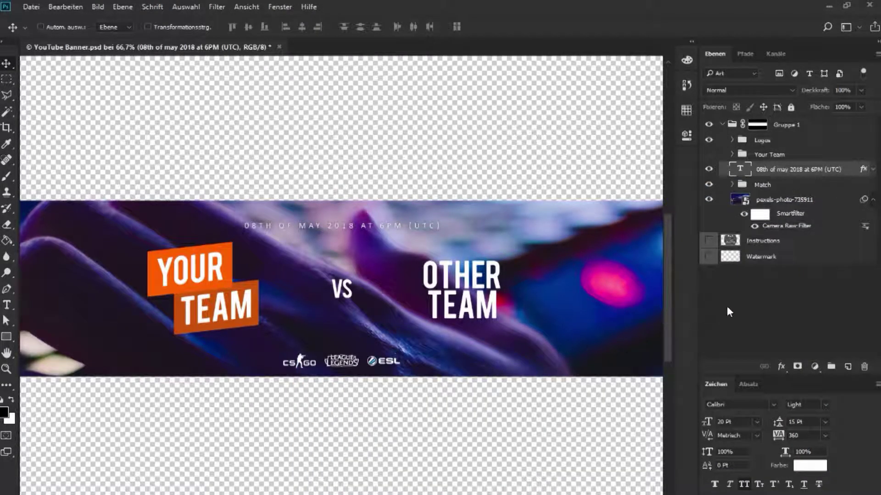
left_click_drag(780, 169, 759, 184)
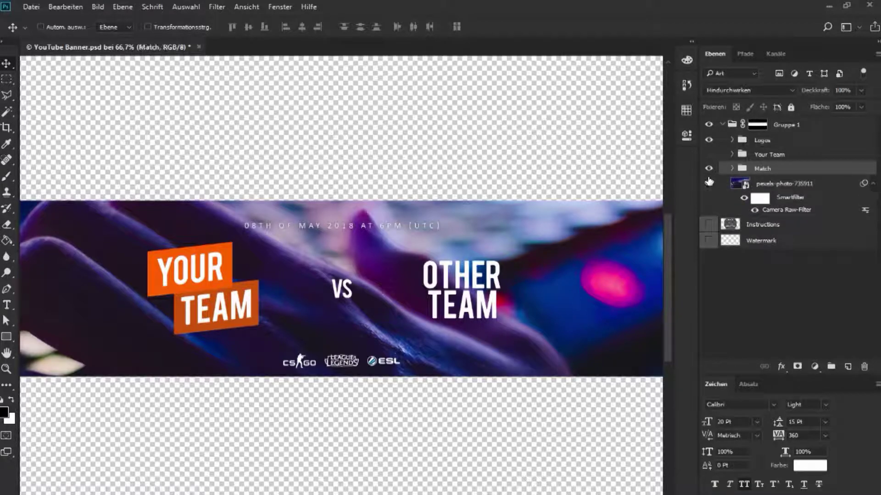
- Hide the Match group and expand the Your Team group's layers
left_click(708, 169)
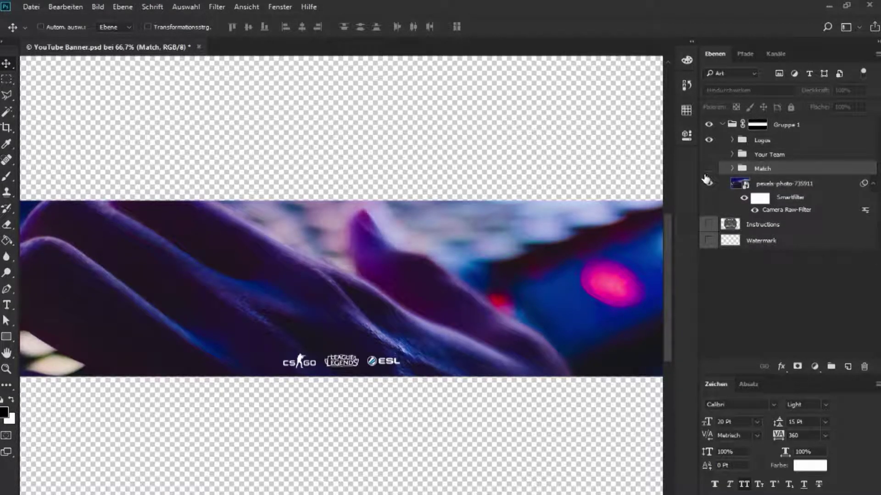
left_click(709, 168)
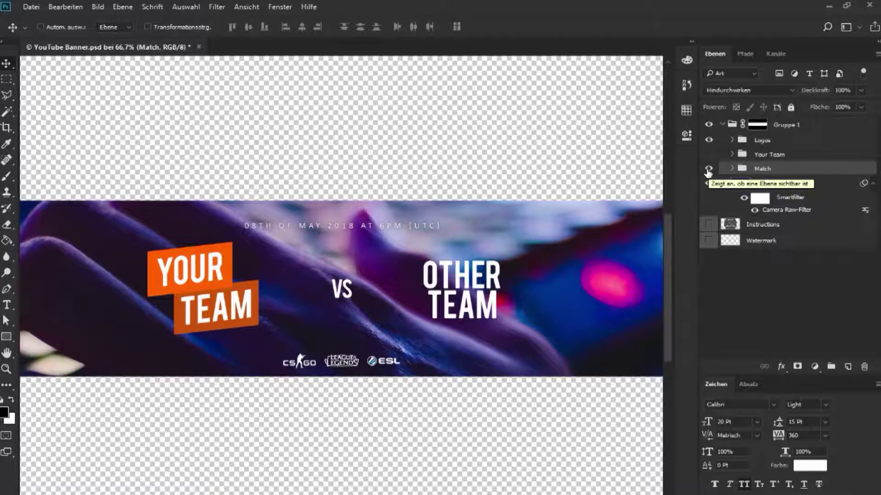
left_click(709, 169)
left_click(753, 156)
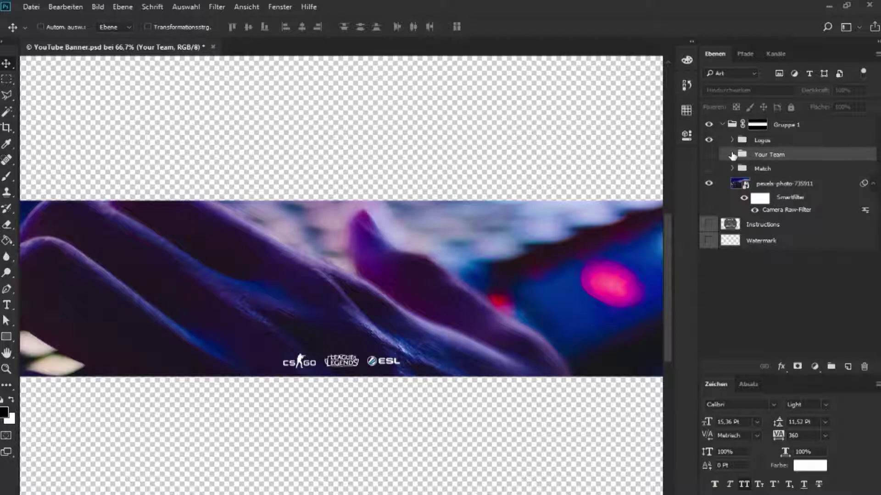
double_click(733, 156)
key("Escape")
left_click(732, 154)
- Group the two rectangle layers as 'BG' and place it below the Team layer
left_click(780, 185)
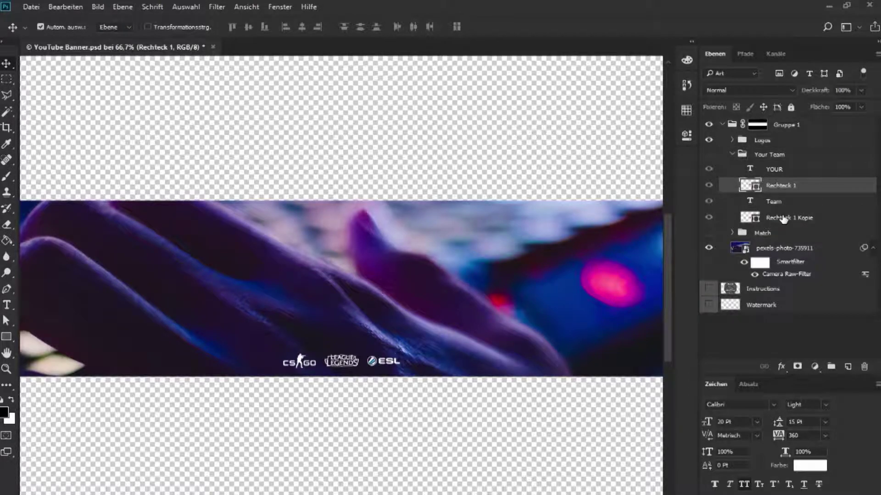
left_click(789, 218, "shift")
key("ctrl+g")
double_click(773, 184)
type("BG")
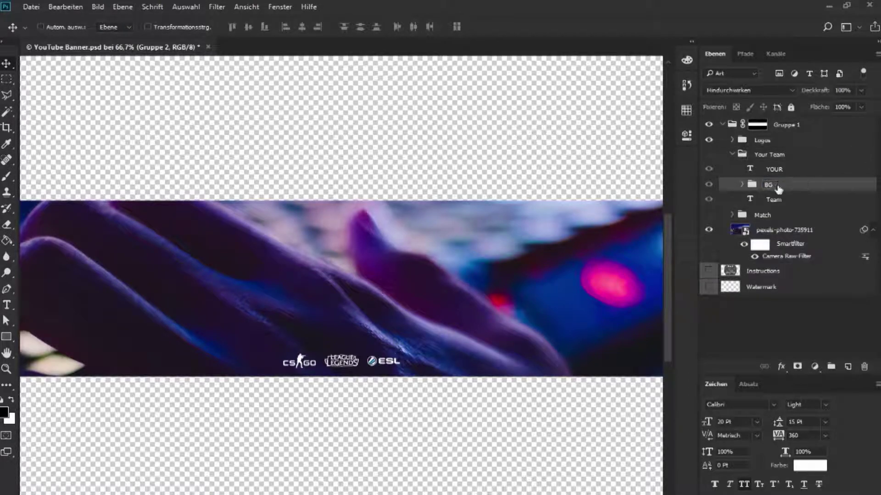
key("Return")
left_click_drag(775, 185, 775, 207)
left_click_drag(709, 169, 709, 201)
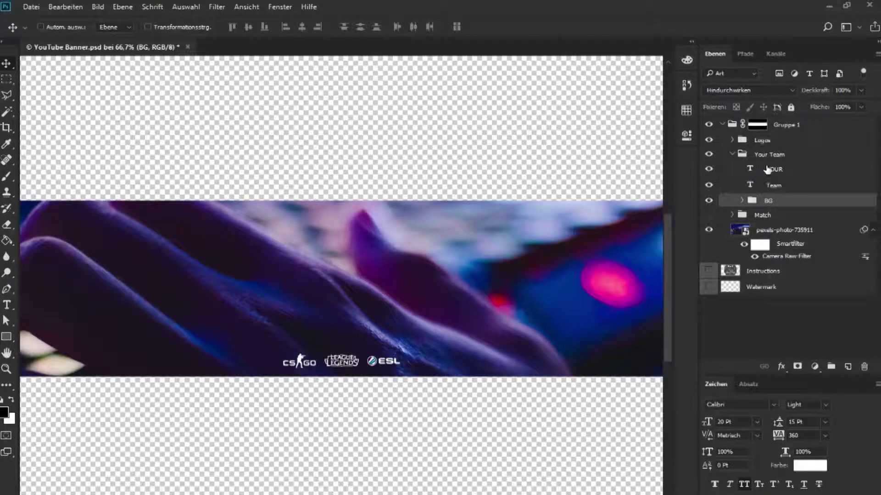
- Rename the text layers 'Your' and 'Team'
double_click(774, 168)
type("Your")
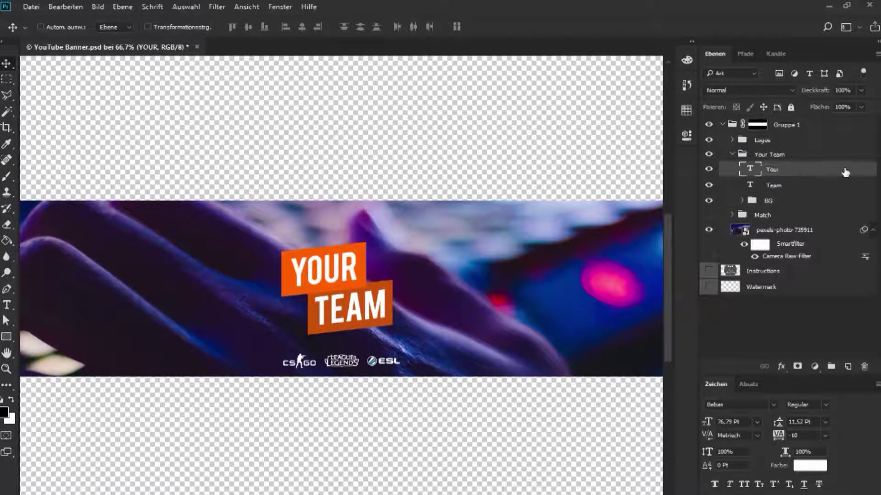
key("Return")
double_click(773, 185)
type("Team")
key("Return")
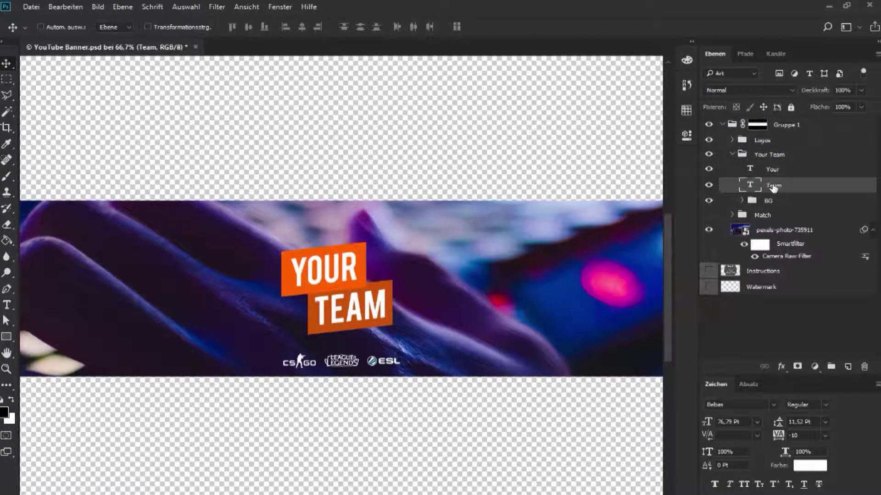
- Rename the two rectangle layers inside BG to 'BG 1' and 'BG2'
left_click(742, 200)
double_click(789, 216)
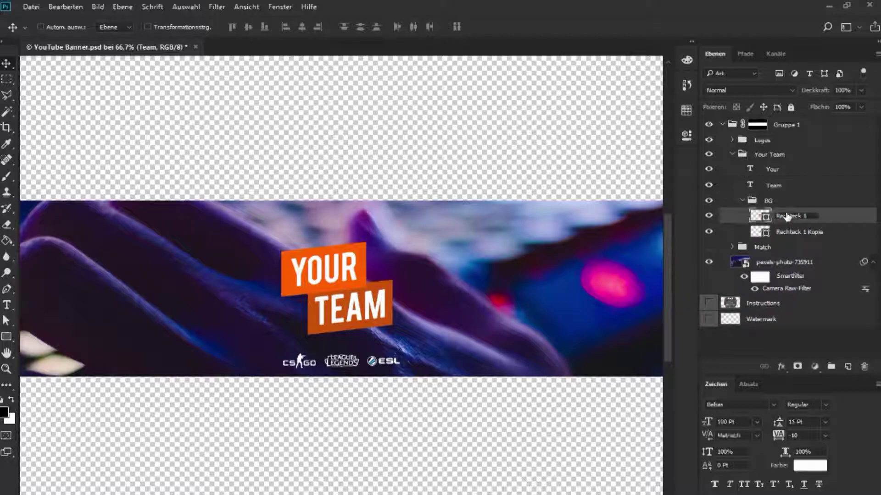
type("BG 1")
key("Return")
double_click(807, 232)
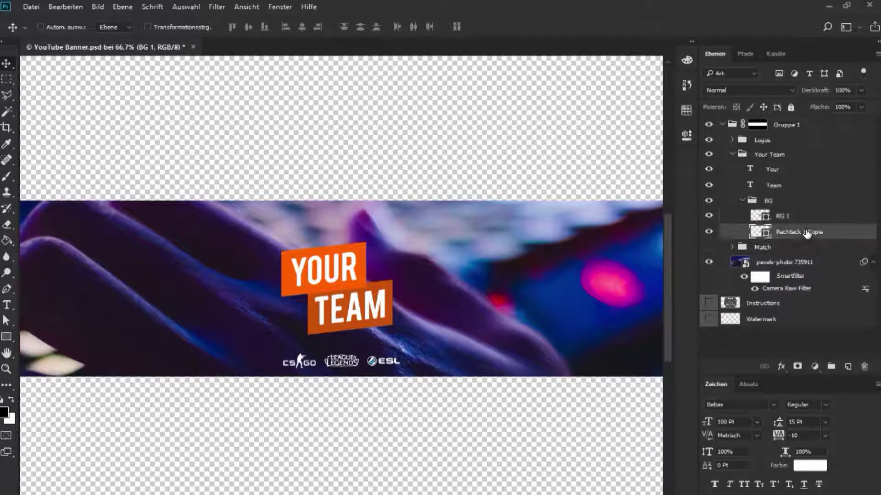
type("BG2")
key("Return")
- Label the Your Team group green and the BG group red, then collapse Your Team
left_click(742, 201)
right_click(760, 151)
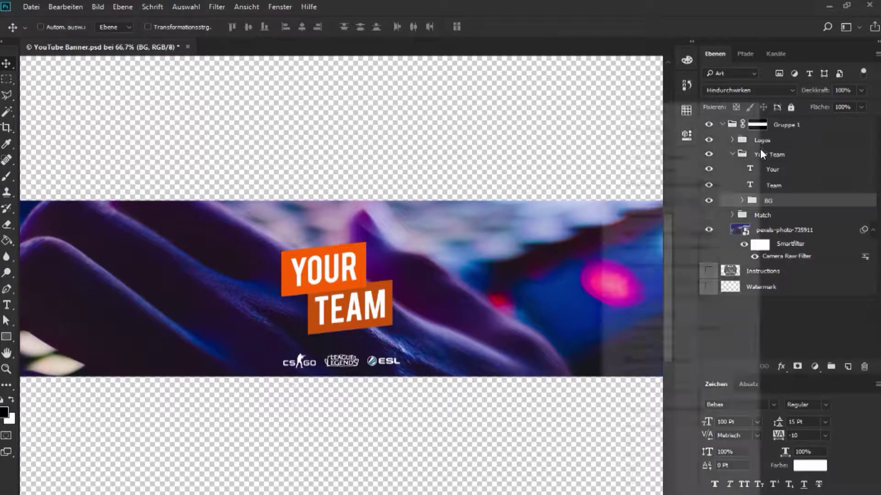
left_click(641, 482)
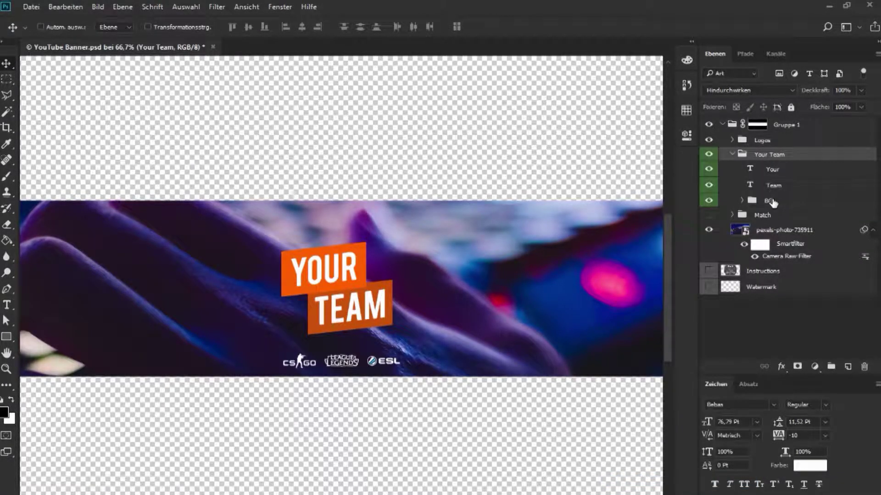
right_click(773, 200)
left_click(643, 440)
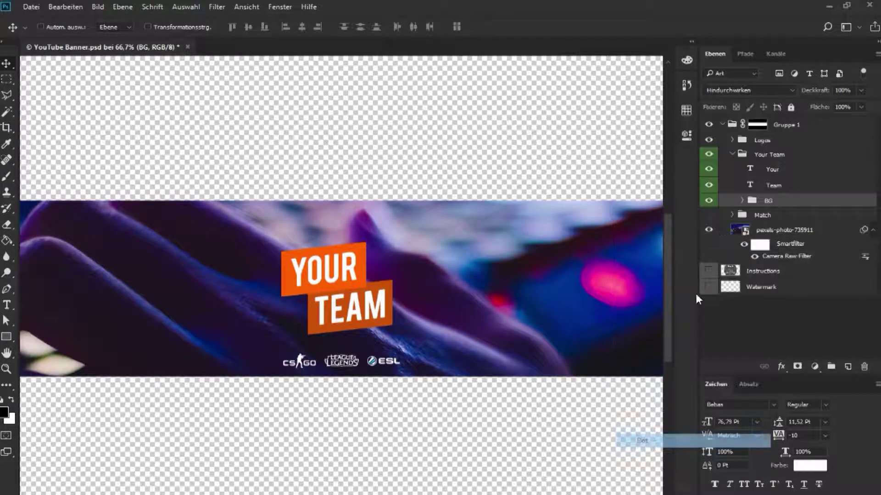
left_click(733, 155)
- Duplicate the Your Team group and move the copy to the banner's left side
key("ctrl+j")
left_click_drag(735, 156, 759, 175)
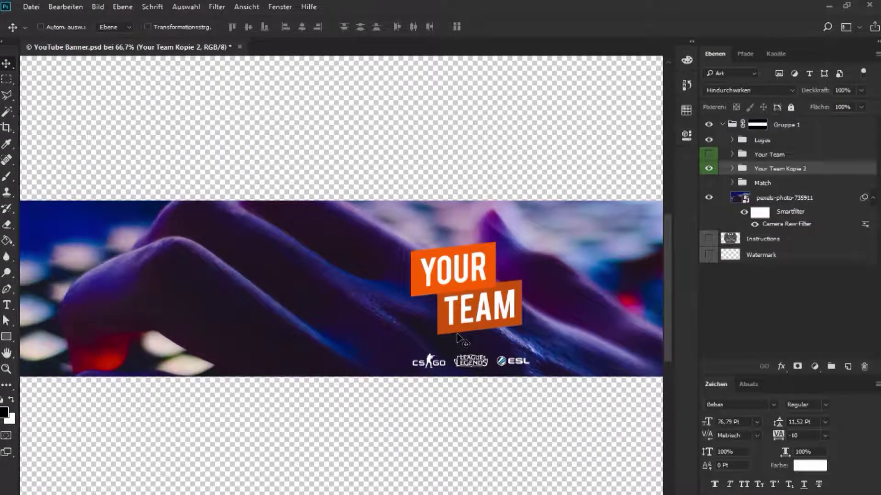
left_click_drag(480, 309, 219, 305)
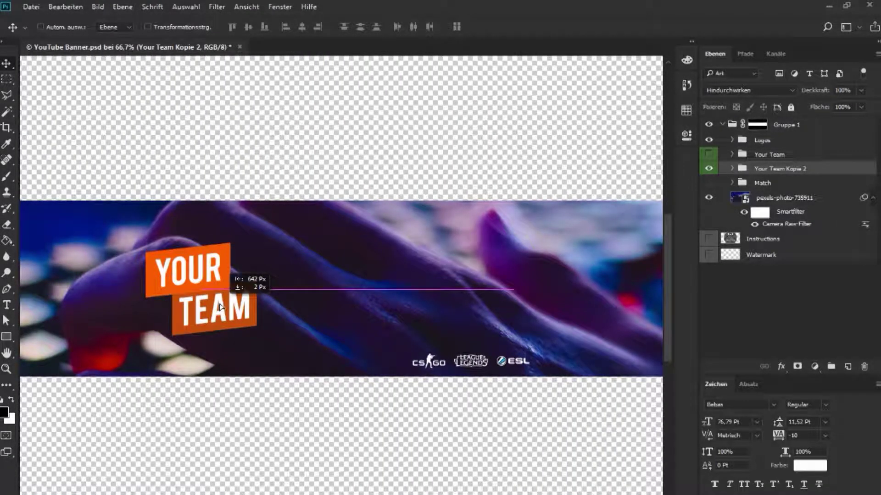
left_click_drag(220, 305, 229, 334)
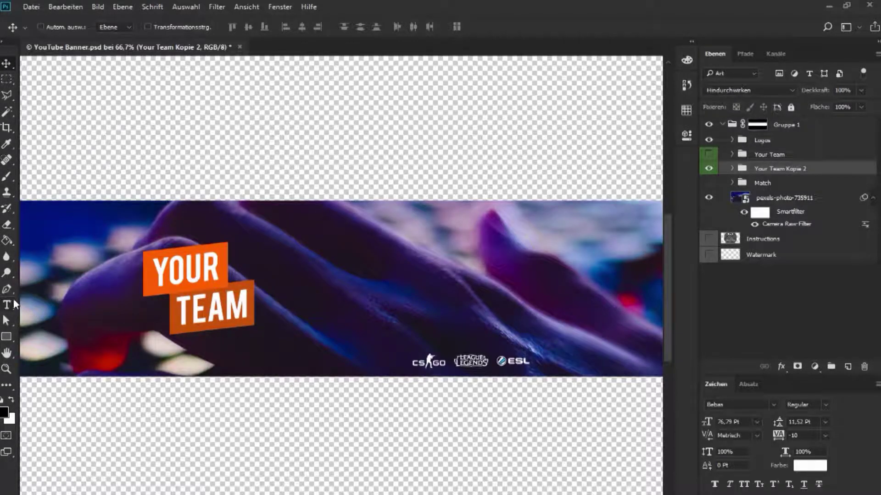
- Add a 'PARTICIPATING IN' caption near the centre in Calibri Light
left_click(6, 305)
left_click(330, 255)
type("PAR")
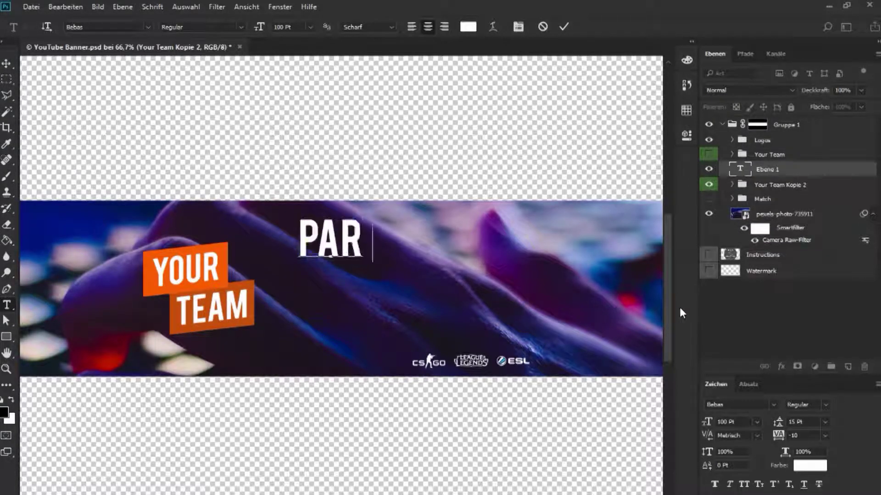
type("TICIPATING")
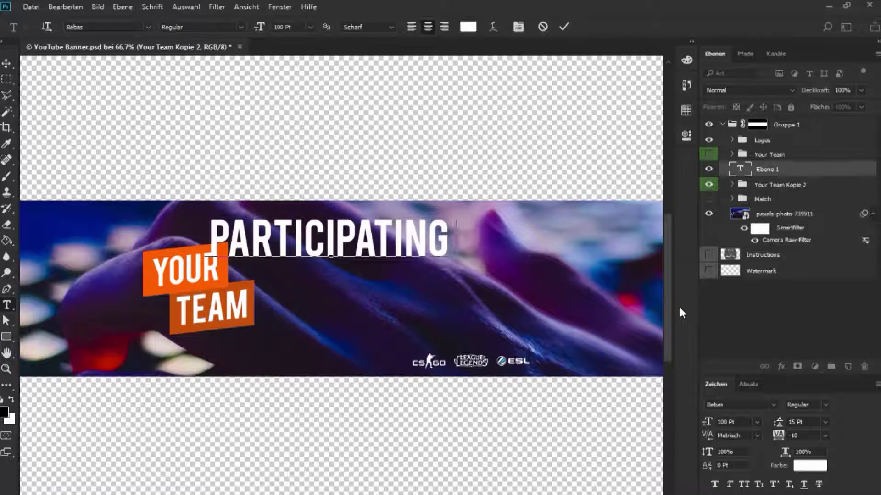
type(" IN")
key("ctrl+a")
left_click(727, 403)
type("calibri")
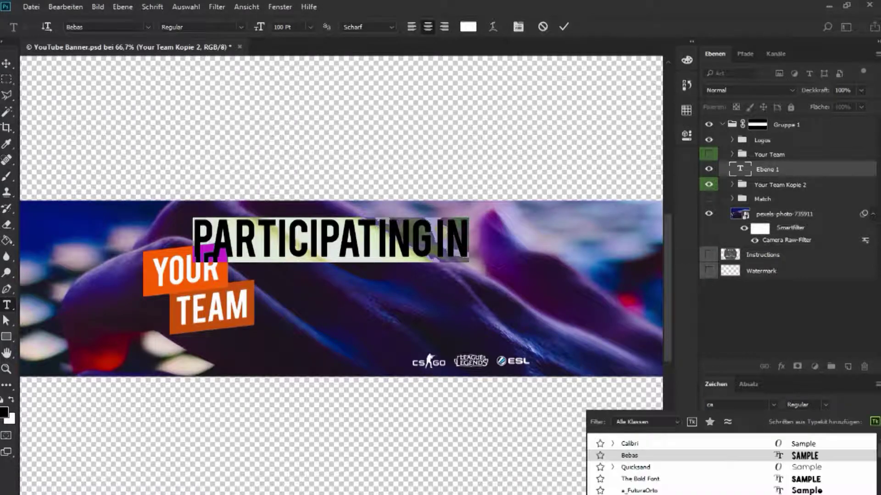
key("BackSpace")
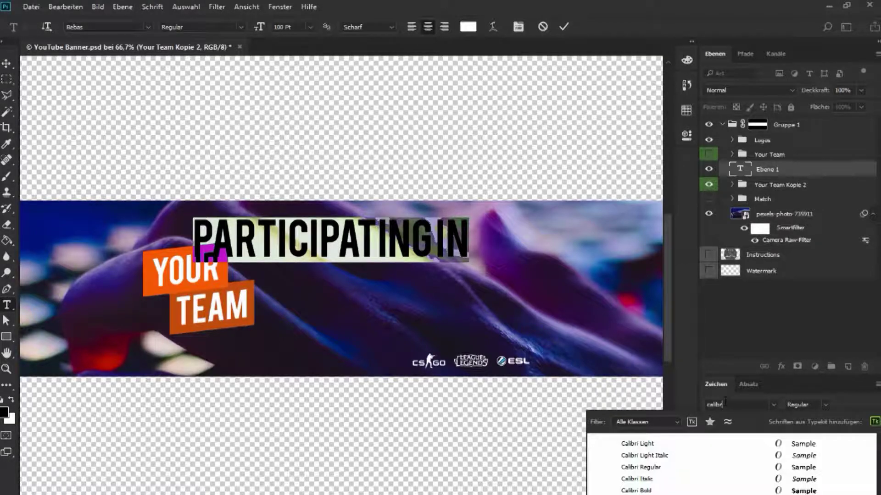
key("Return")
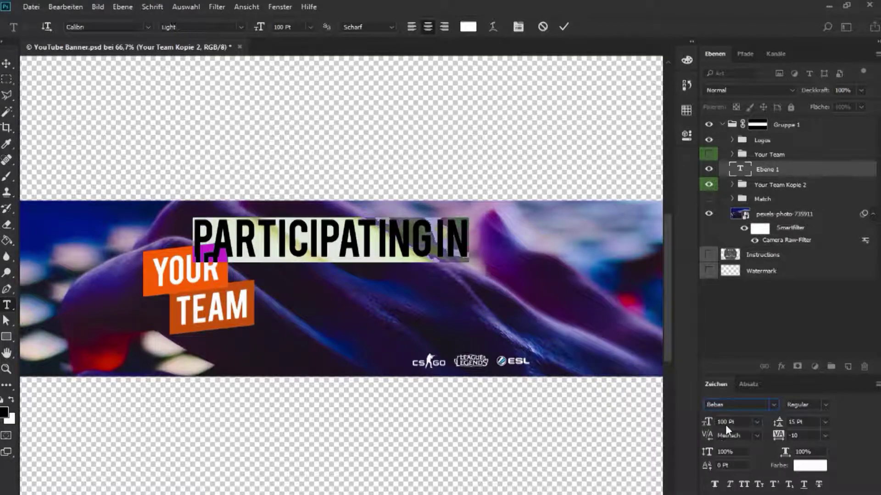
- Set the caption to 30 pt all caps and append a colon
double_click(727, 422)
type("50")
key("Return")
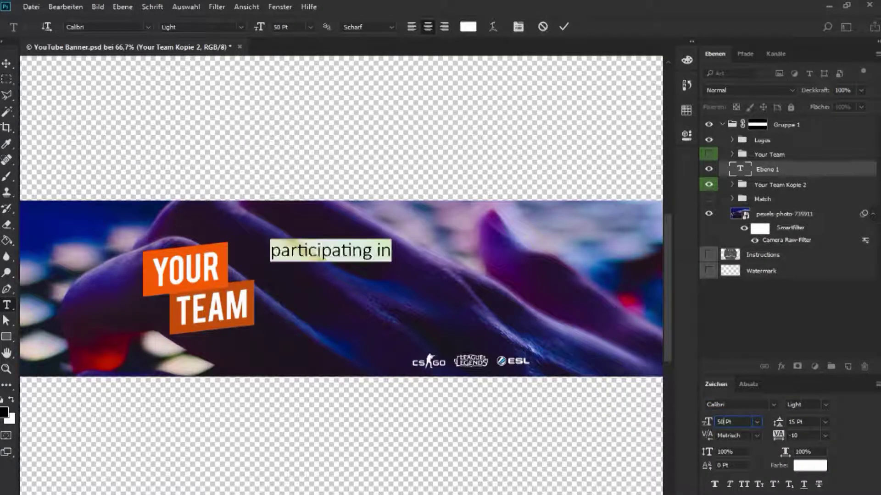
type("30")
key("Return")
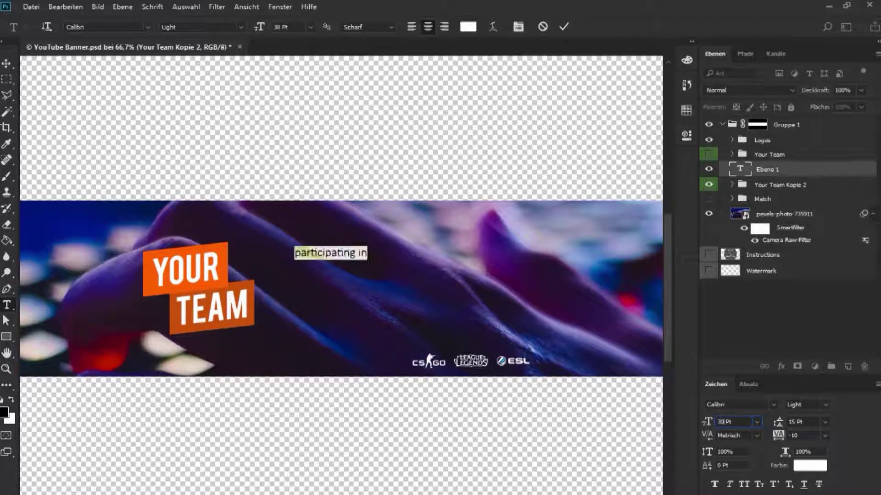
left_click(743, 484)
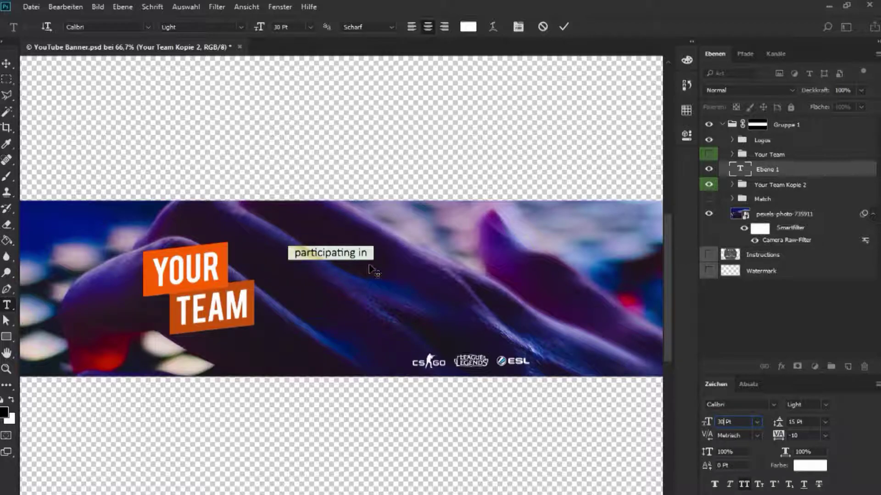
type(":")
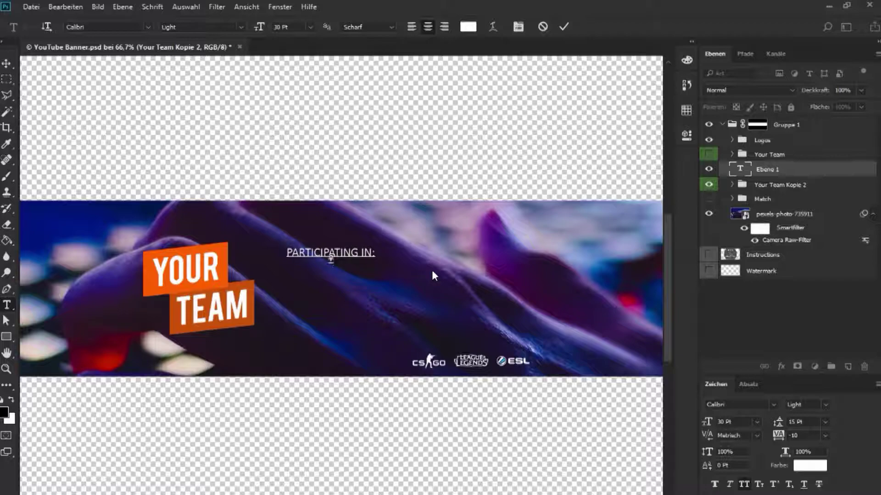
- Add a second caption line reading 'ESL CS:GO MAJOR', dropping the city name
key("Return")
type("ES")
type("L CS")
type(":GO MAJ")
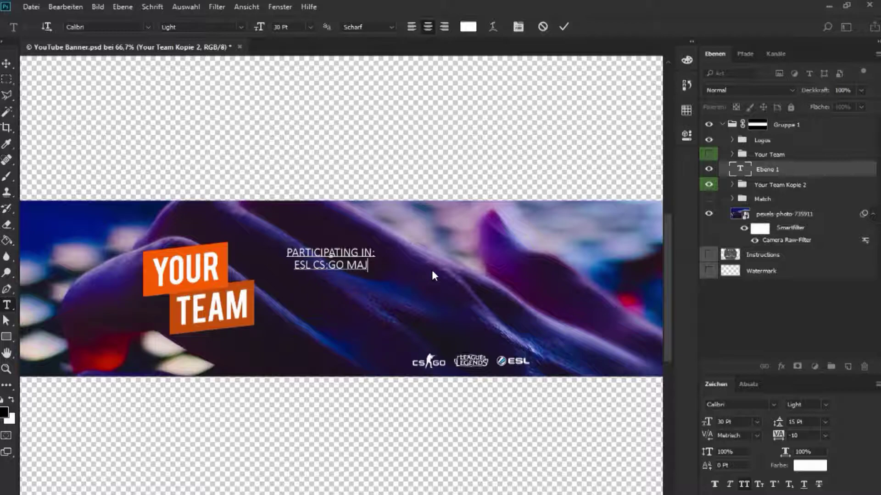
type("O KATOWIC")
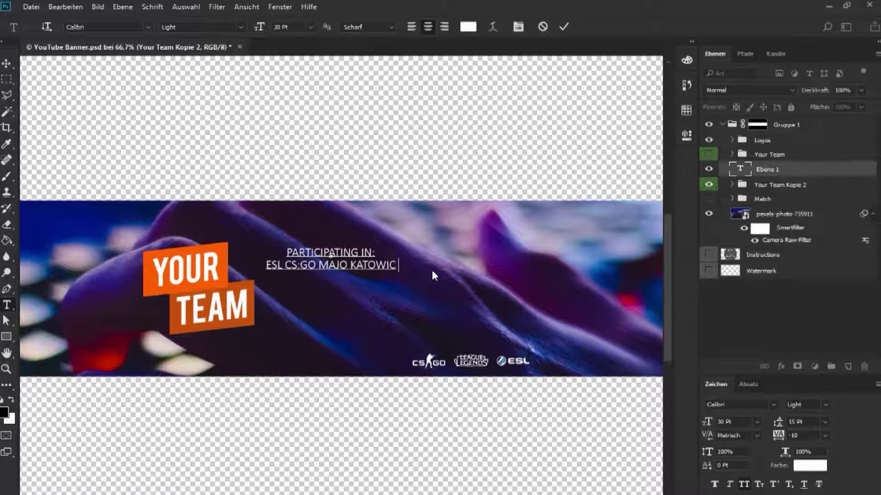
type("E")
key("BackSpace")
key("BackSpace")
key("BackSpace")
key("BackSpace")
key("BackSpace")
key("BackSpace")
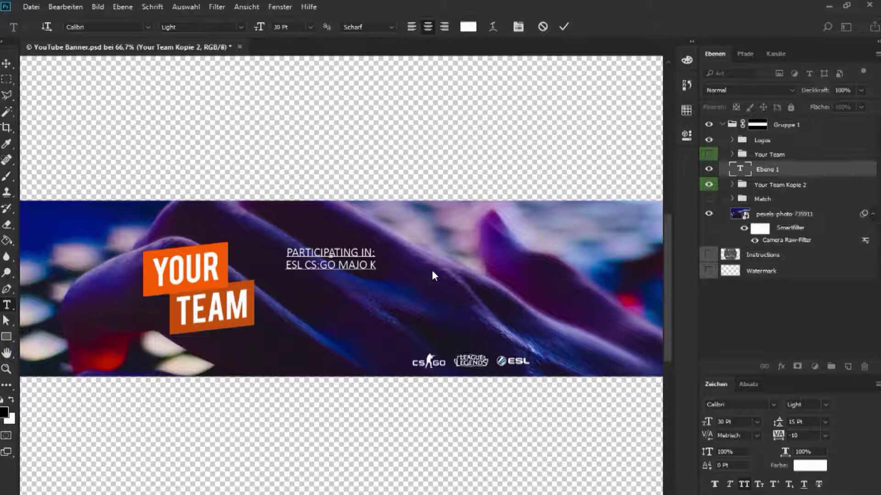
key("BackSpace")
key("BackSpace")
type("R COLO")
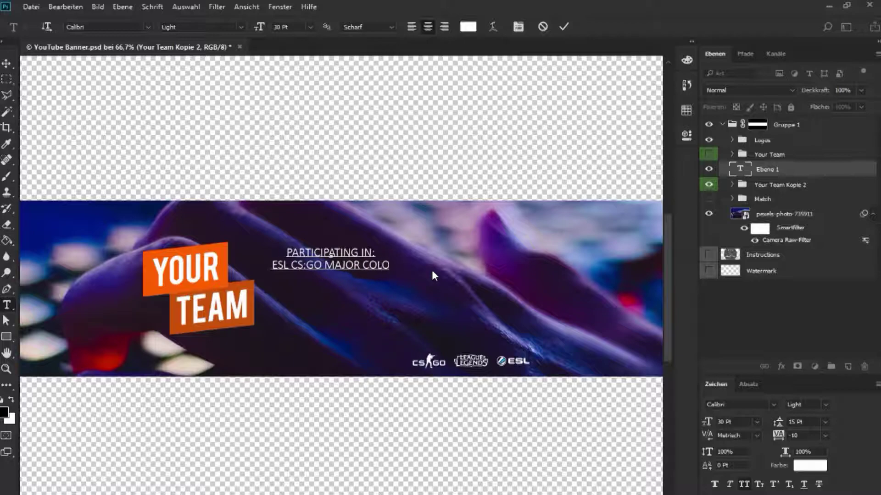
type("GNE")
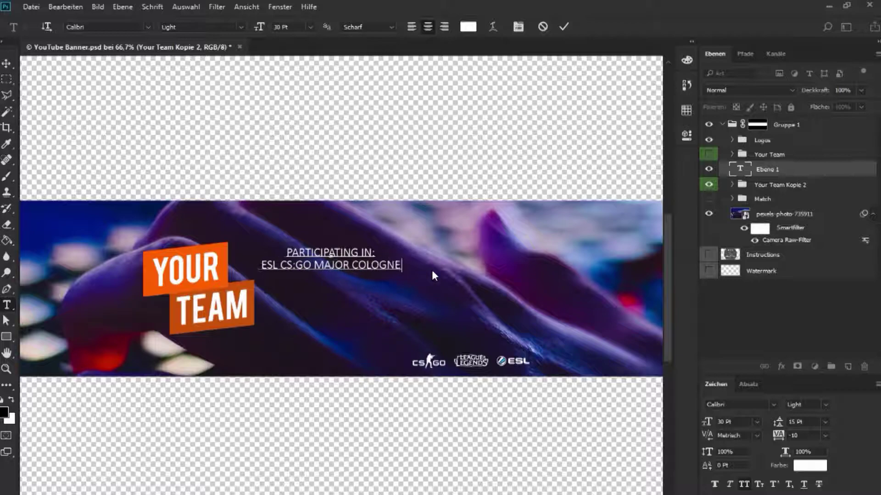
key("BackSpace")
key("BackSpace")
key("BackSpace")
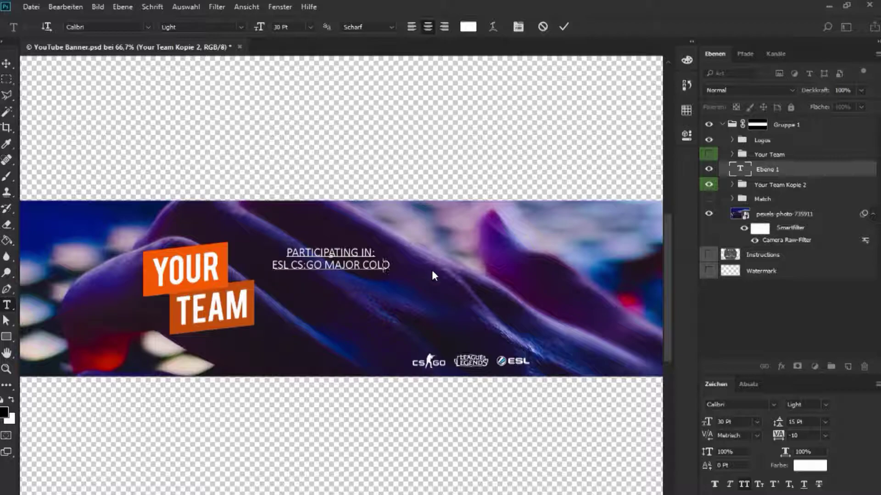
key("BackSpace")
key("BackSpace")
key("BackSpace")
key("BackSpace")
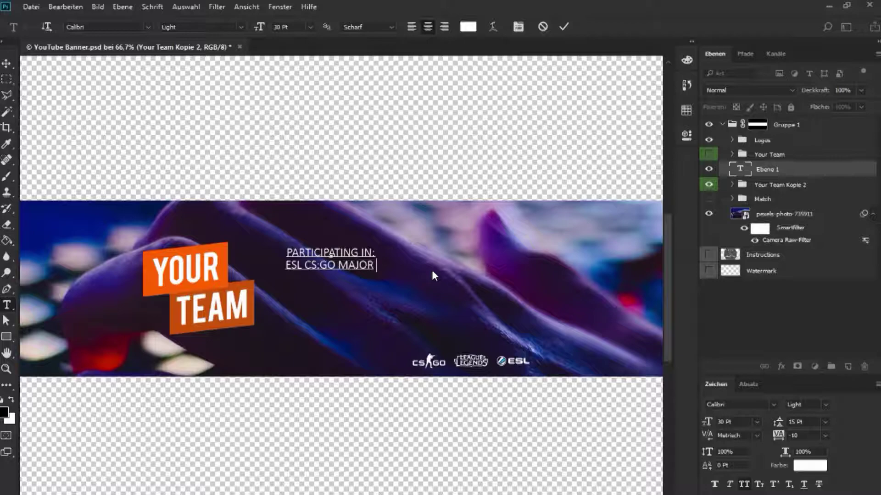
- Add the LOS ANGELES 2018 line, left-align the text block and set leading to 40 Pt
type("LOS ANGELES")
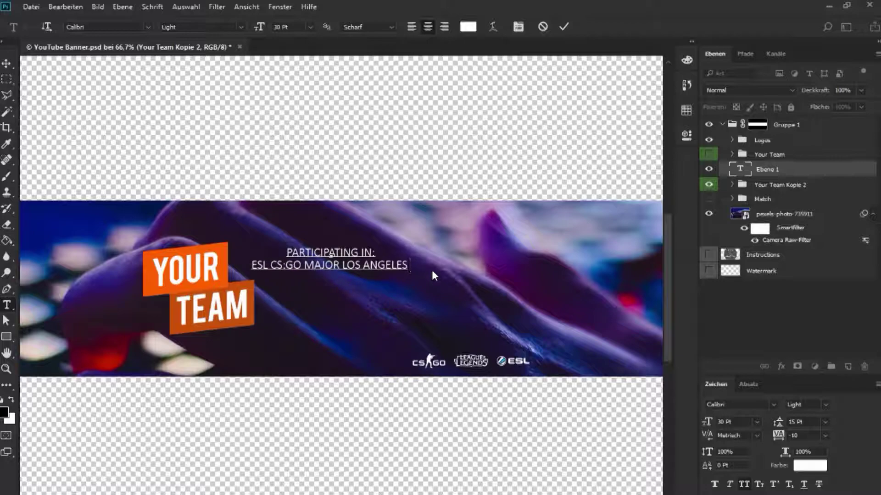
type(" 2018")
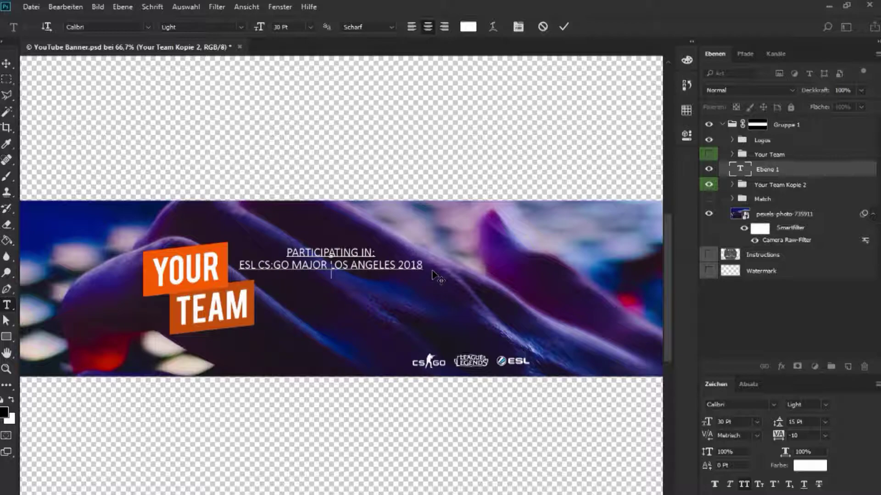
key("ctrl+a")
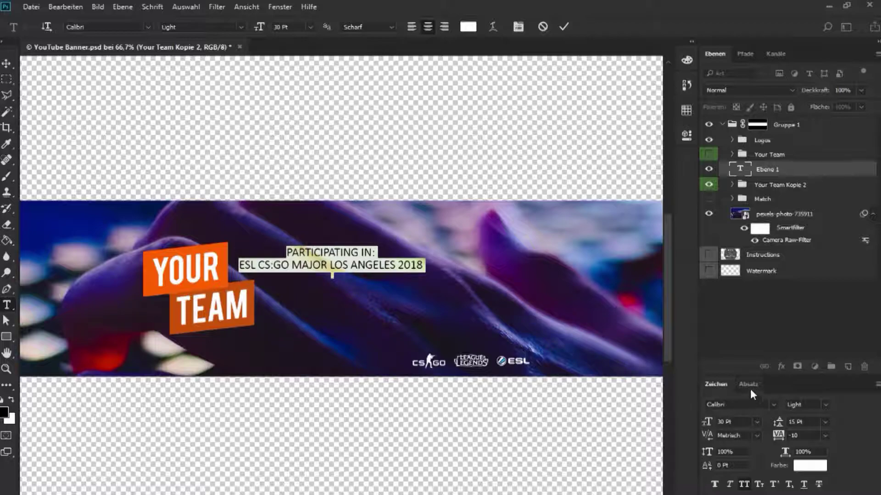
left_click(749, 387)
left_click(715, 434)
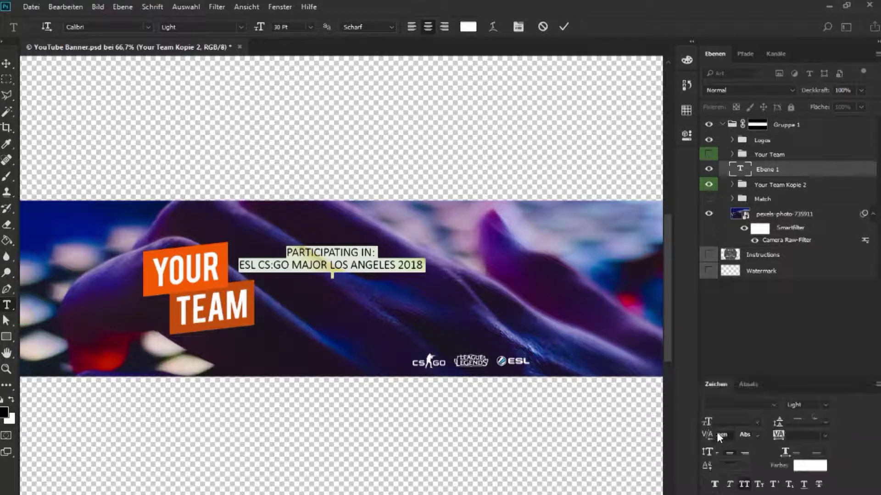
left_click(752, 387)
left_click(714, 457)
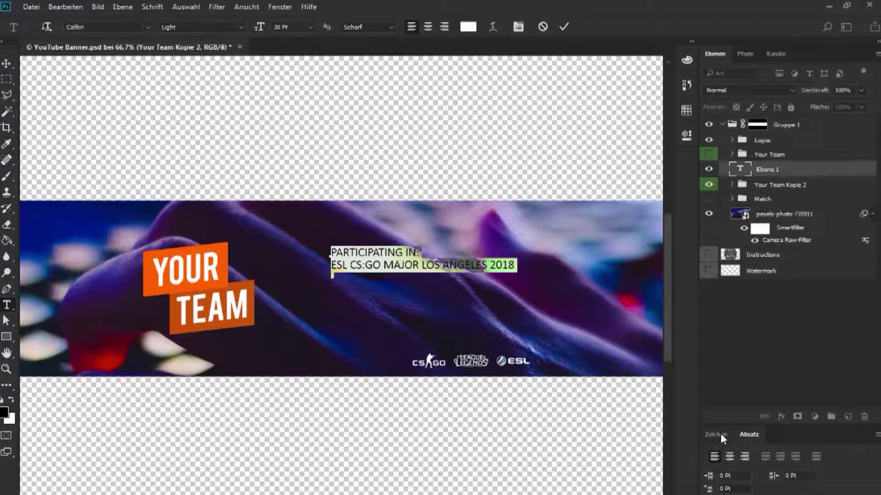
left_click(715, 434)
left_click_drag(778, 424, 803, 424)
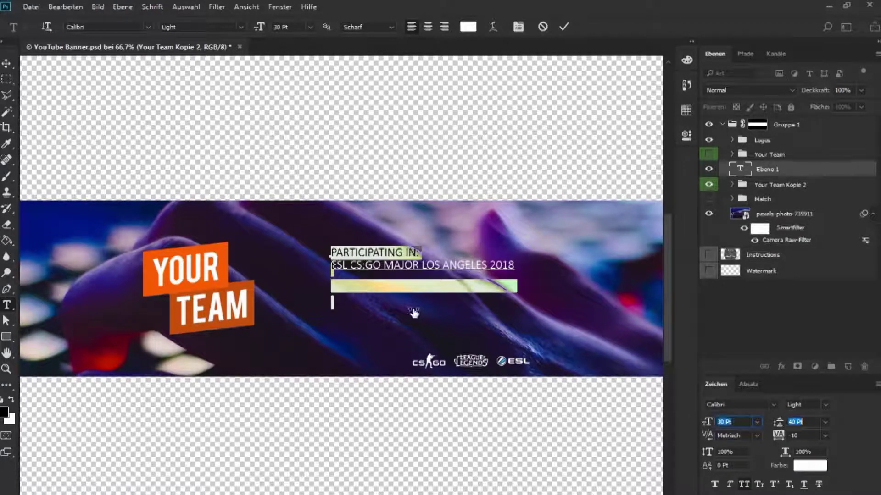
- Remove the empty line and add a new left-aligned START line below the event name
left_click(376, 270)
key("BackSpace")
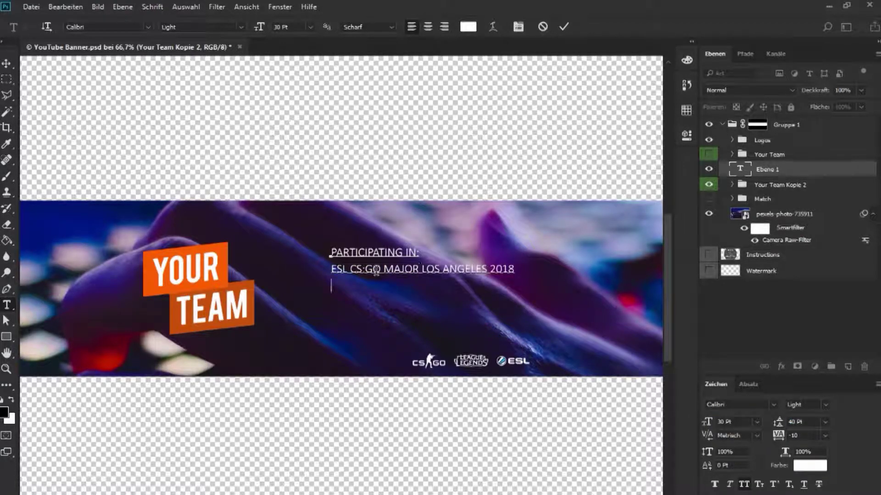
key("ctrl+a")
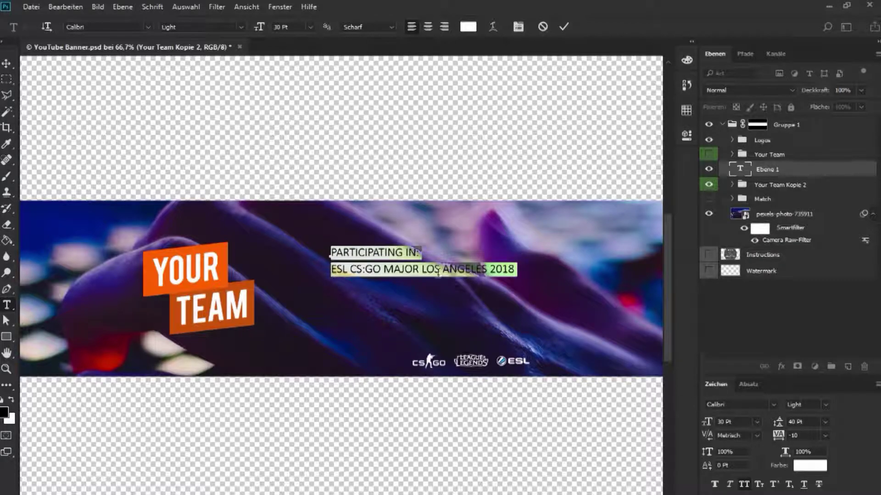
left_click(407, 277)
key("ctrl+shift+c")
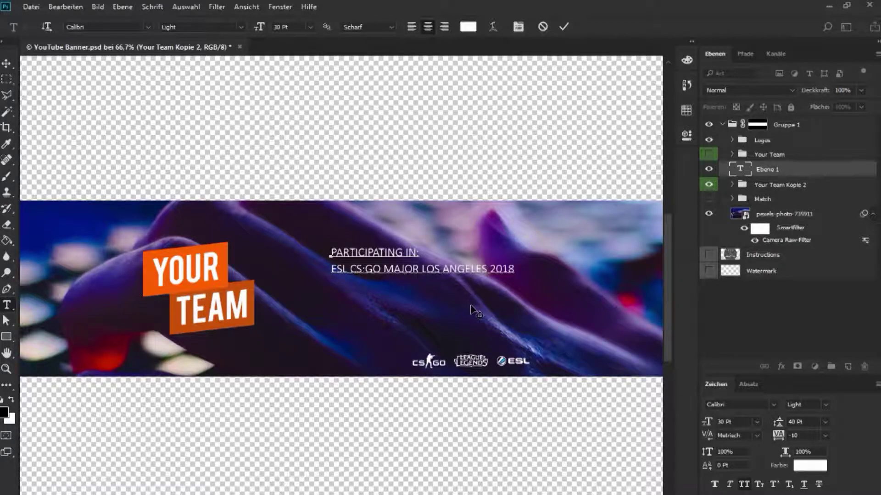
type("START")
key("ctrl+a")
left_click(750, 388)
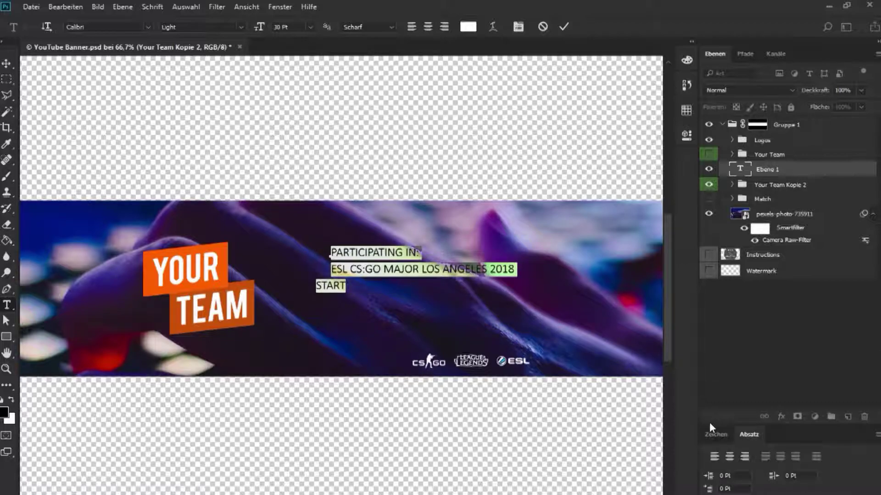
left_click(714, 456)
left_click(715, 434)
- Complete the lines 'STARTING ON THE 07TH OF JUNE 2018' and 'TICKETS: CS-GO-ESL.COM'
left_click(448, 296)
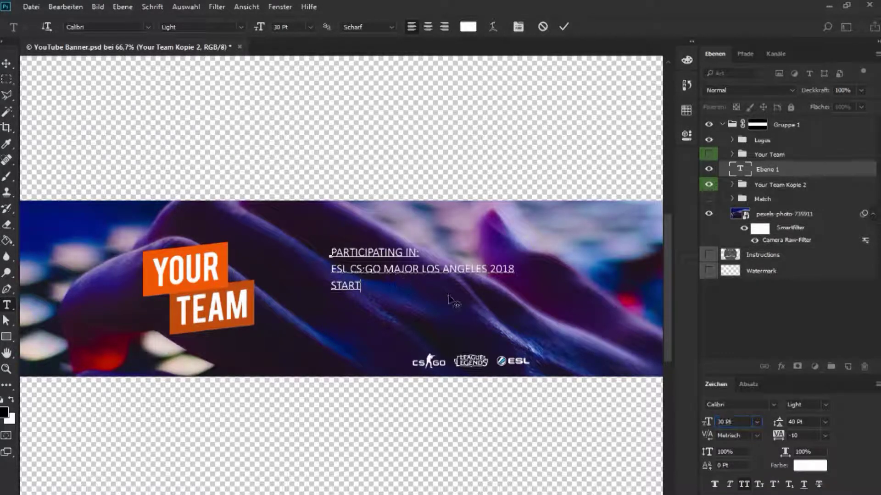
type("ING")
key("BackSpace")
key("BackSpace")
key("BackSpace")
type("IN")
type("G ON THE 07T")
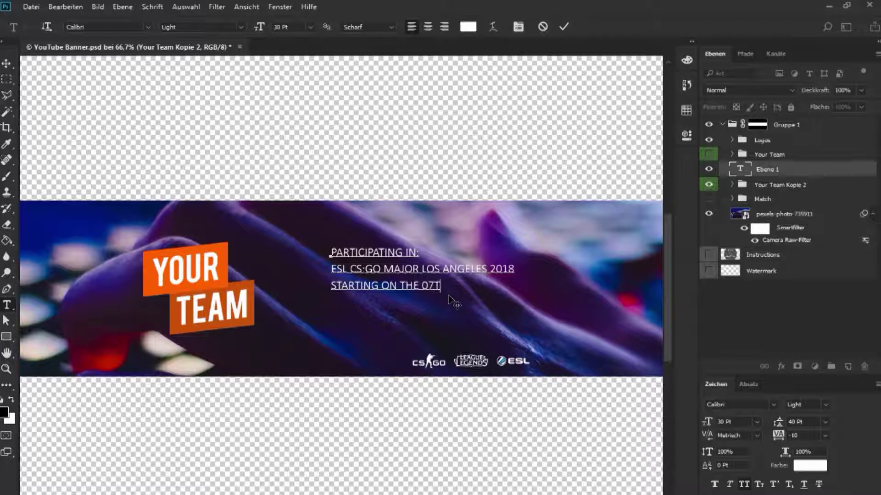
type("H OF HJ")
key("BackSpace")
key("BackSpace")
type("JUNE 2018")
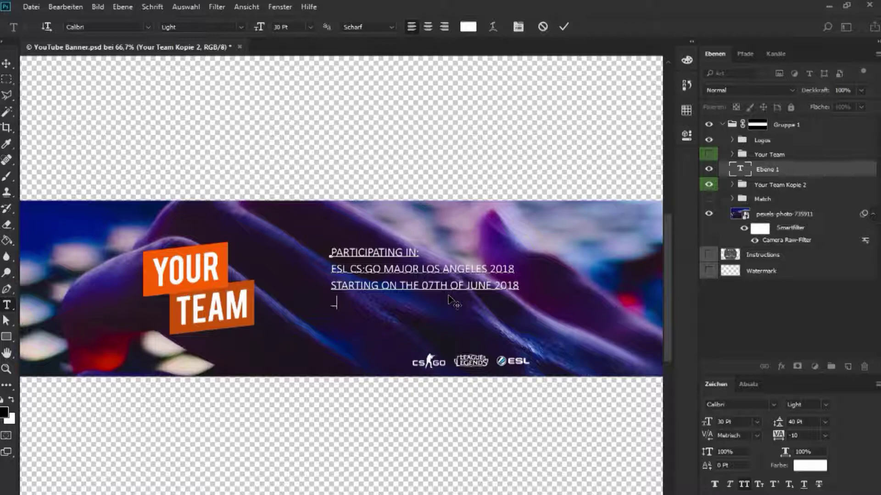
type("TICK ")
type("WWW.")
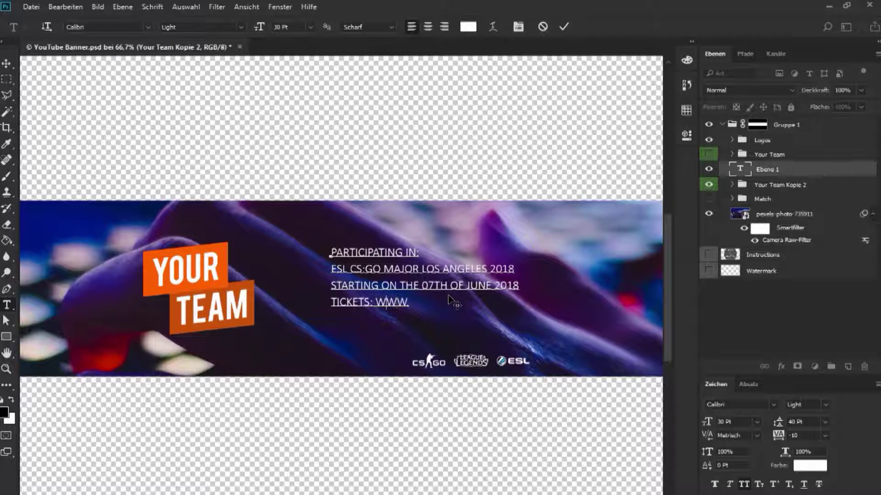
key("BackSpace")
key("BackSpace")
key("BackSpace")
type("GP")
type("ESL.COM")
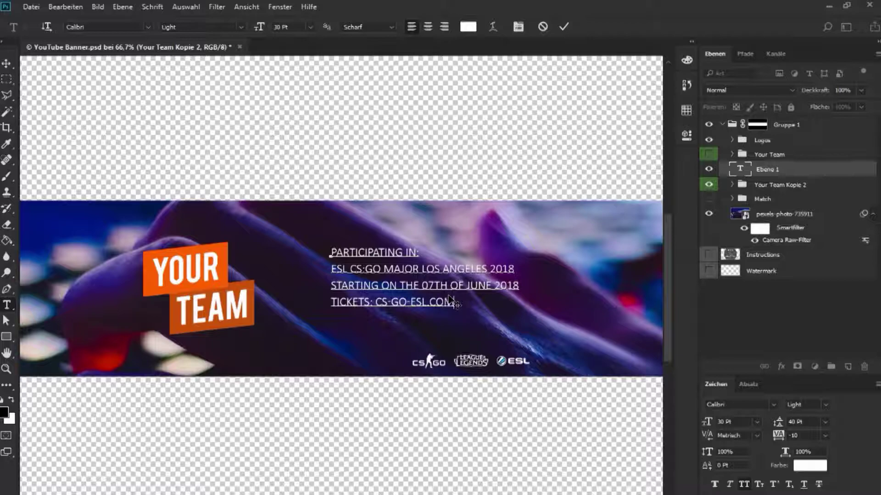
type("ETS")
- Make the ESL CS:GO MAJOR LOS ANGELES 2018 line Bold at 40 Pt
left_click_drag(331, 269, 589, 260)
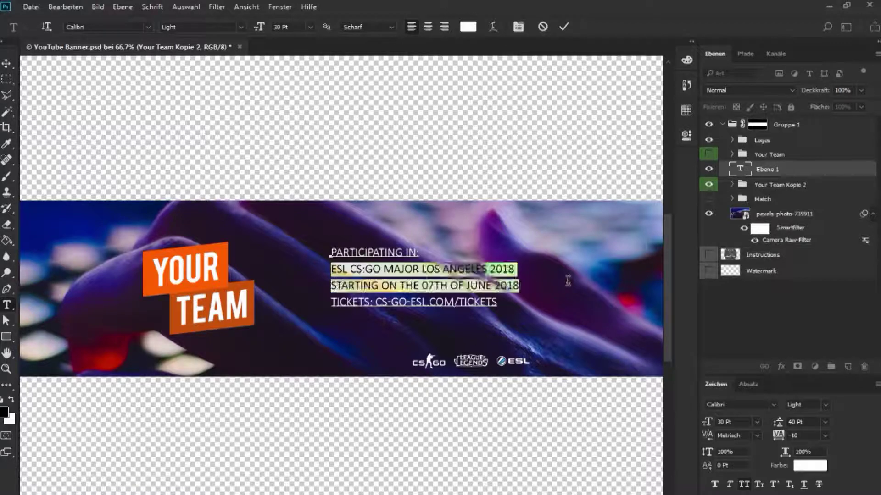
left_click(826, 405)
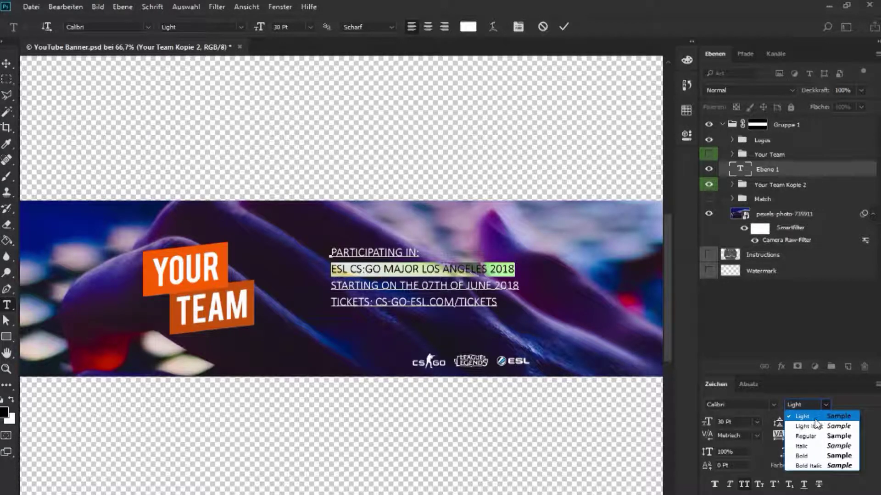
left_click(802, 455)
left_click(728, 423)
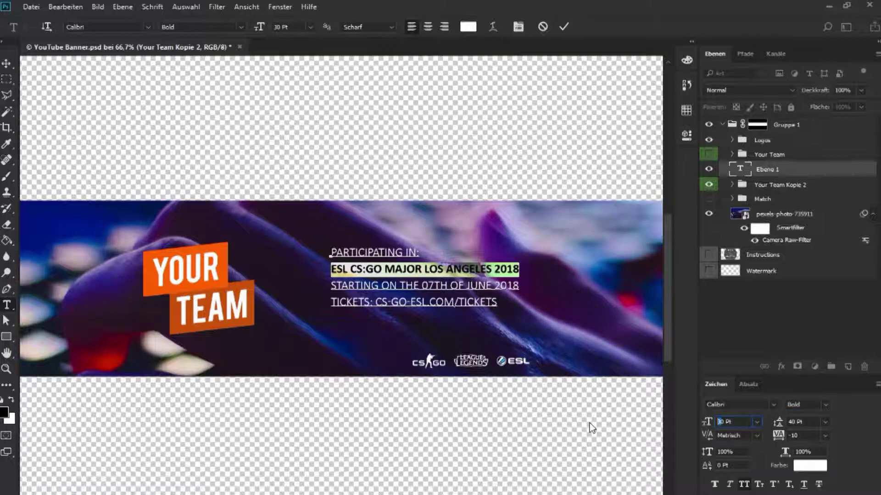
type("4")
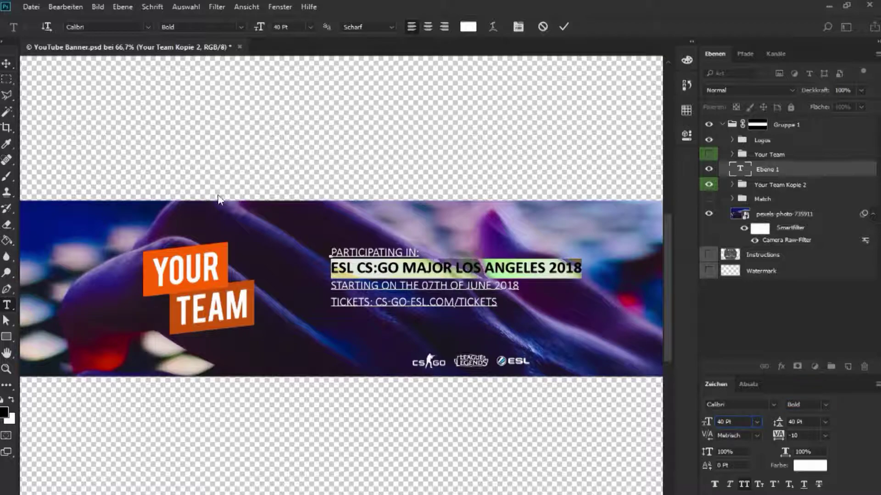
left_click(7, 61)
- Shift the block left, set 30 Pt leading, and make the TICKETS line 20 Pt with 22 Pt leading
left_click_drag(350, 288, 319, 296)
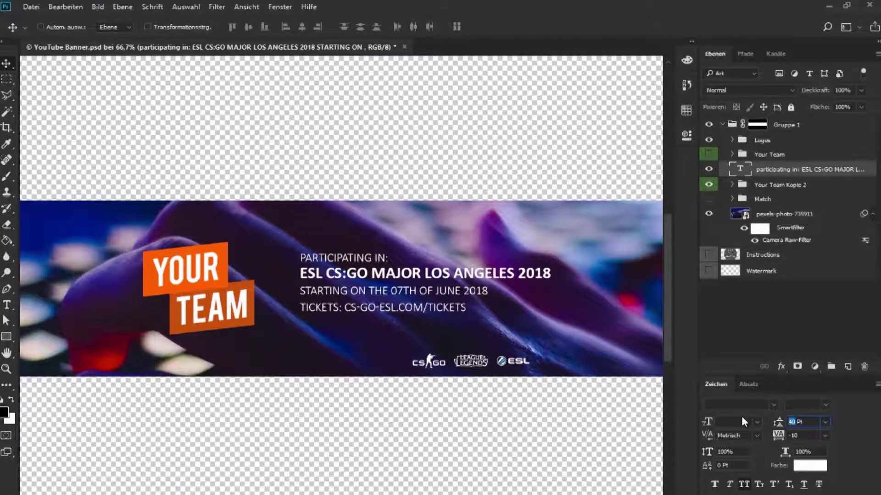
type("3")
key("Return")
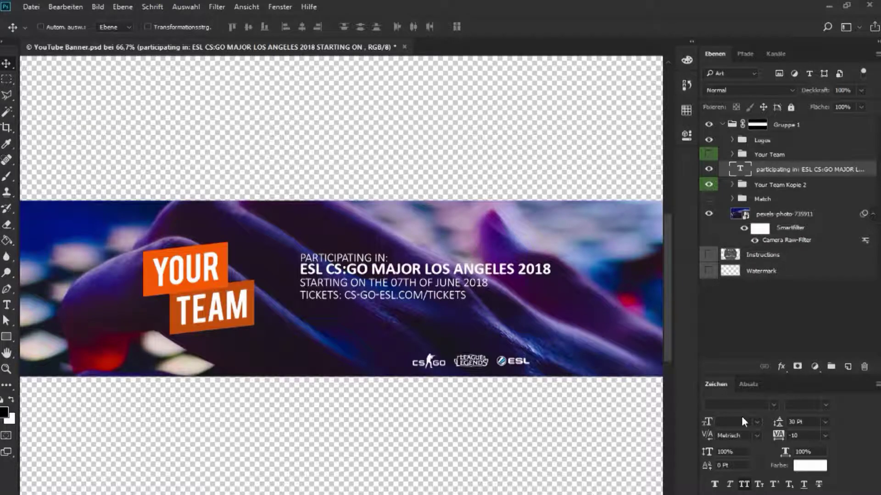
key("t")
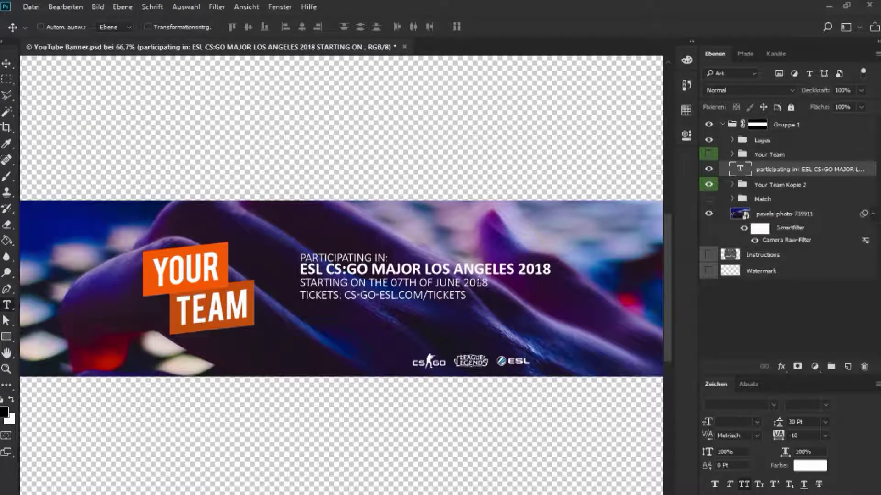
left_click(466, 295)
triple_click(467, 294)
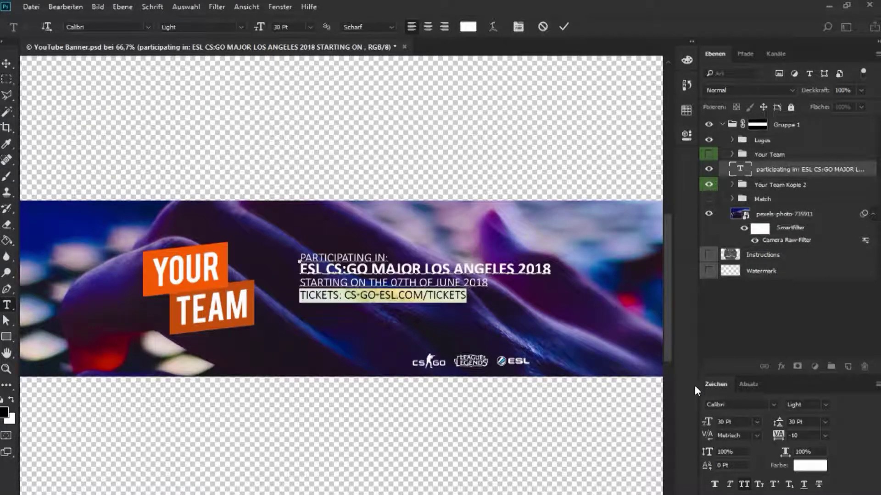
type("2")
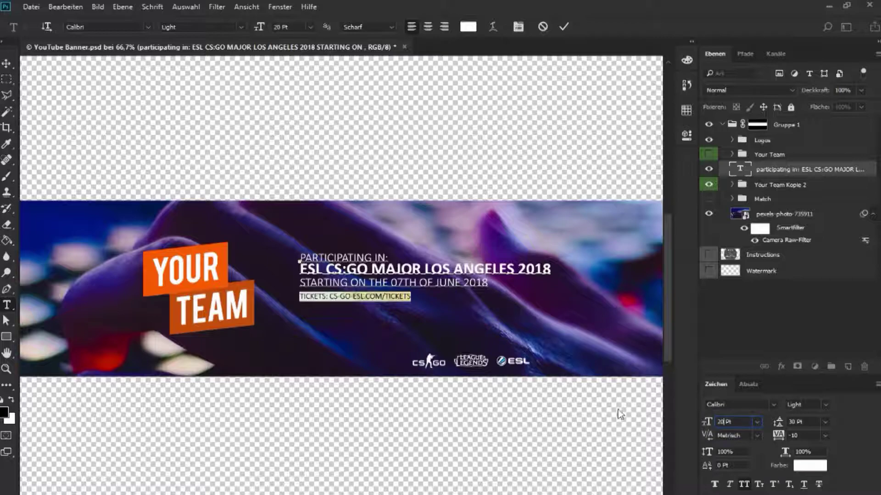
left_click_drag(778, 422, 769, 422)
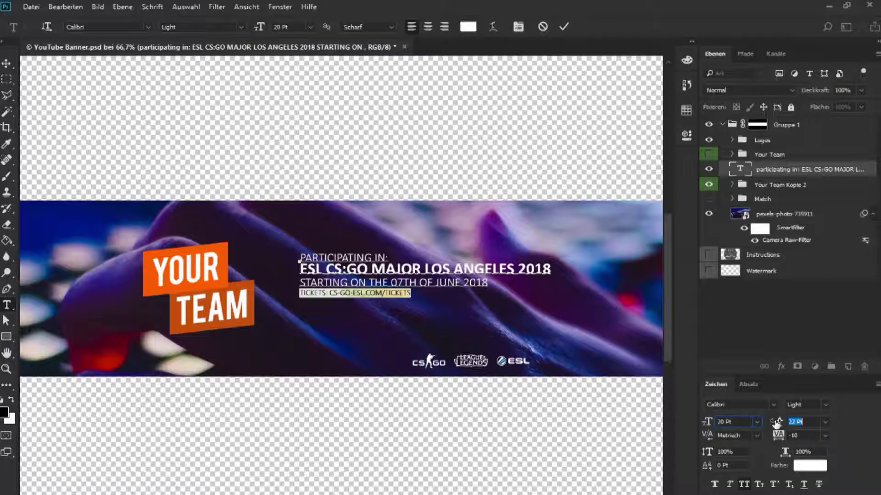
left_click(7, 61)
- Reposition the event text and align it vertically with the Your Team Kopie 2 logo
left_click_drag(323, 249, 311, 258)
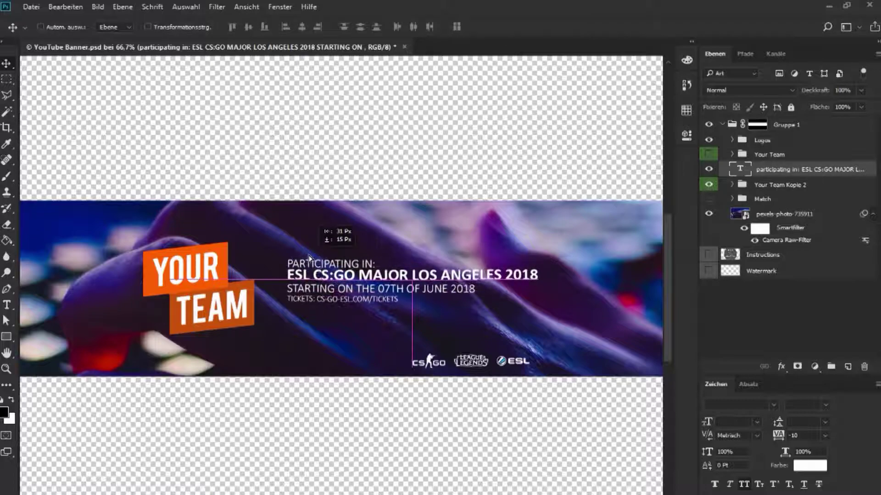
left_click(796, 190, "ctrl")
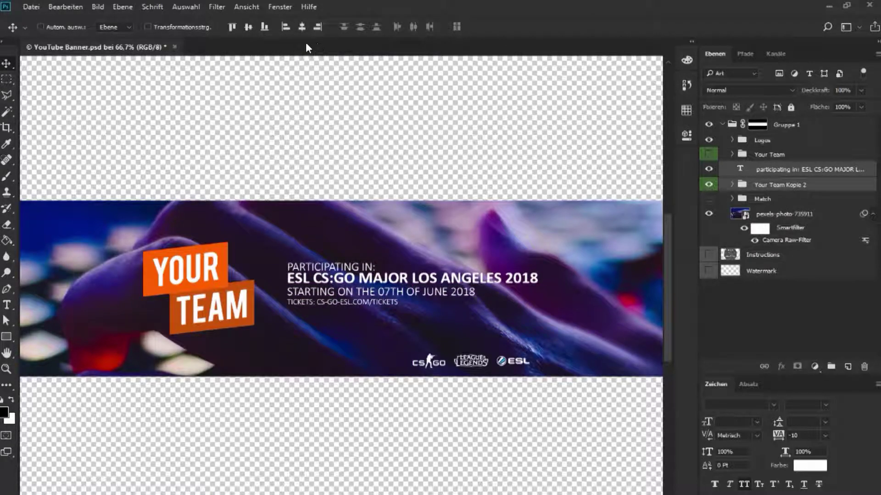
left_click(250, 28)
left_click(776, 188, "ctrl")
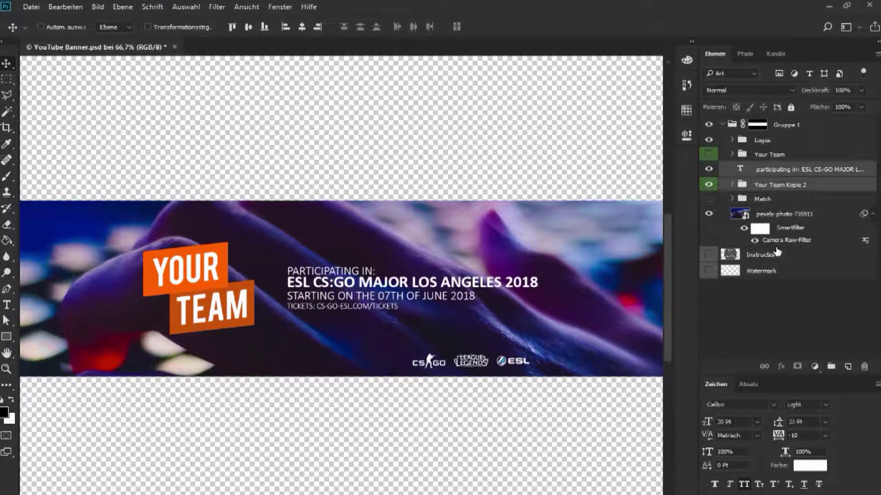
left_click(775, 169)
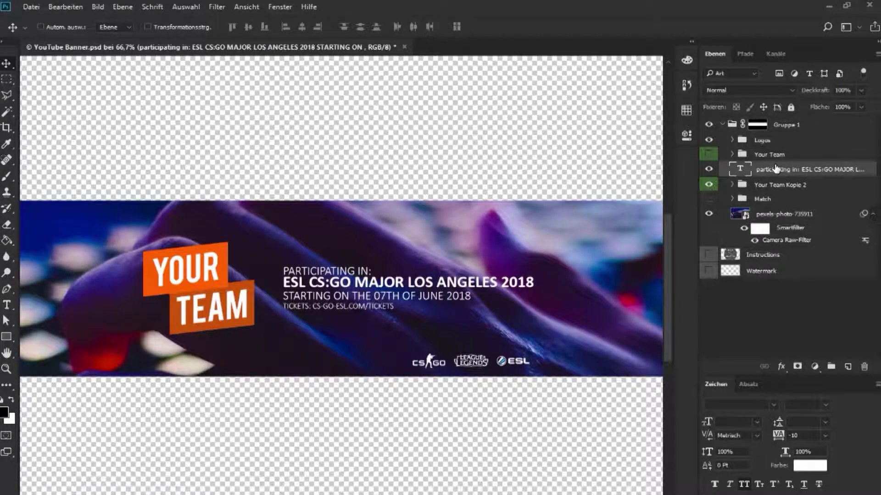
left_click(709, 140)
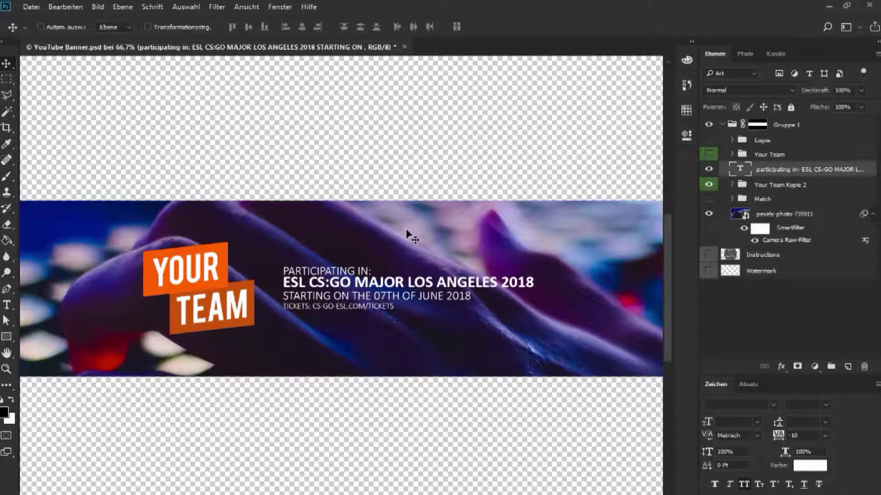
mouse_move(399, 282)
left_mouse_down()
mouse_move(475, 280)
mouse_move(440, 283)
left_mouse_up()
mouse_move(365, 297)
left_mouse_down()
mouse_move(424, 296)
mouse_move(363, 300)
left_mouse_up()
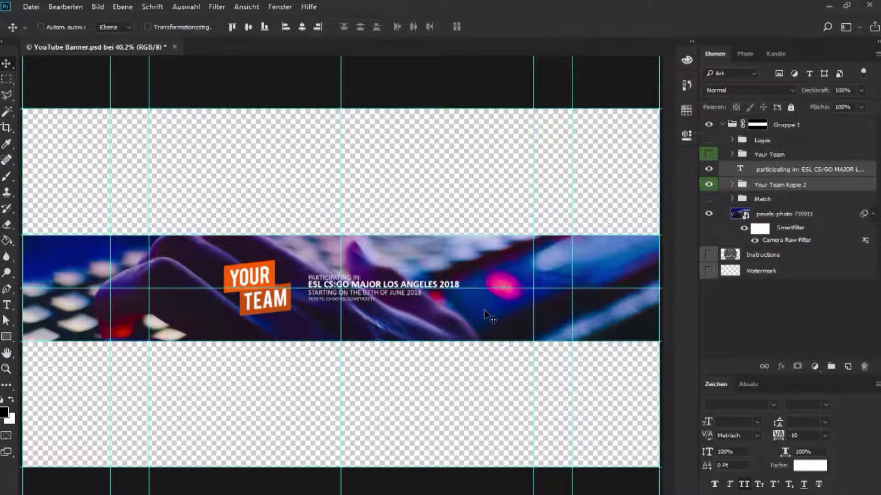
- Hide the guides and make the CS:GO and ESL logos visible
key("ctrl+h")
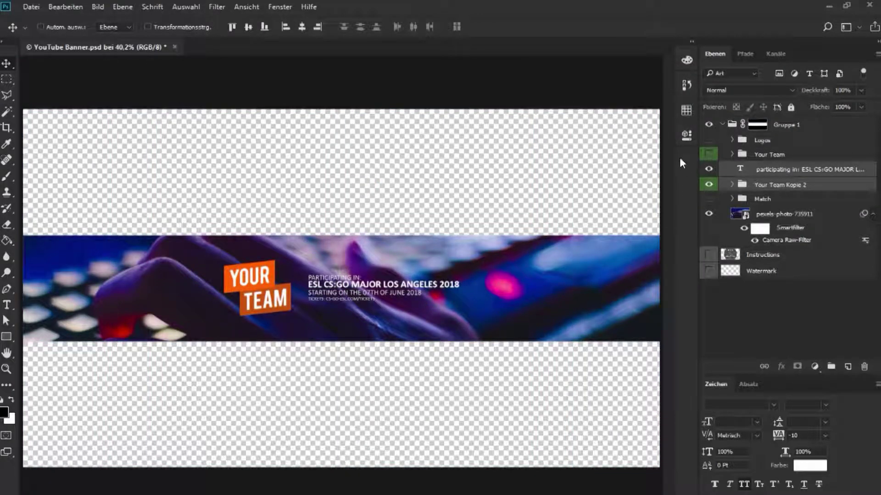
left_click(709, 140)
left_click(749, 296)
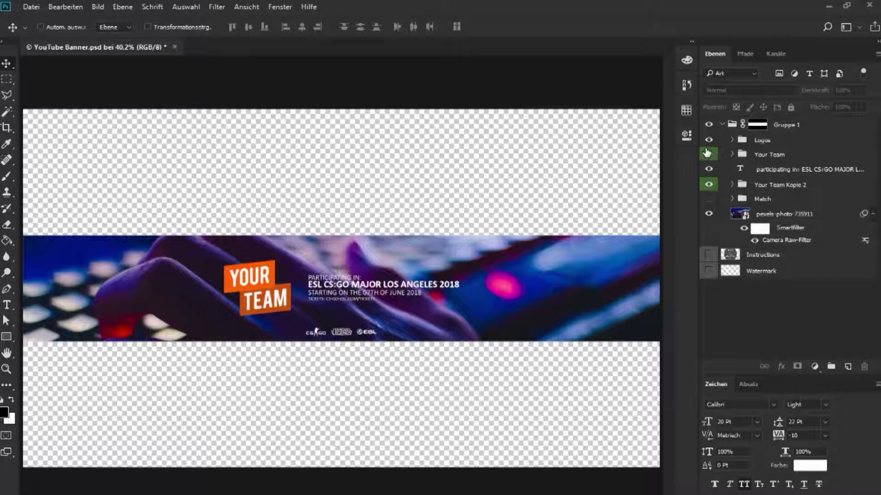
- Group the event text with the Your Team Kopie 2 logo into a group named Event
double_click(772, 170)
key("Return")
left_click(773, 184, "shift")
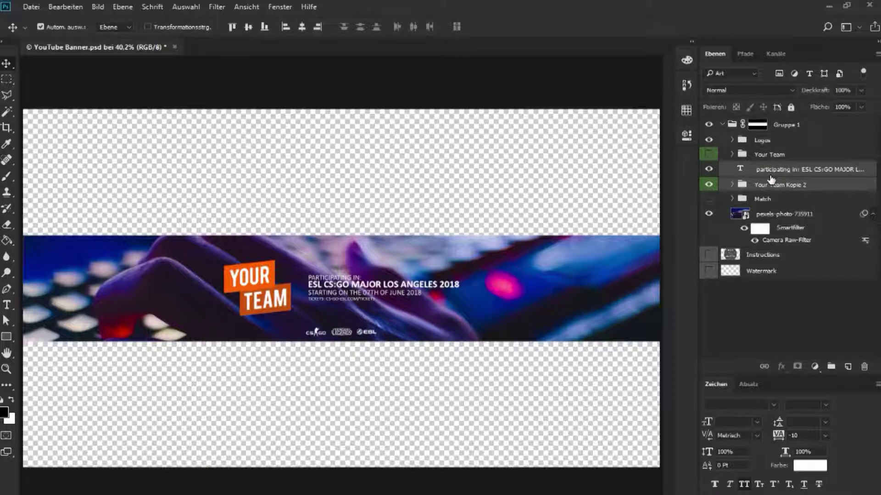
key("ctrl+g")
double_click(766, 168)
type("Event")
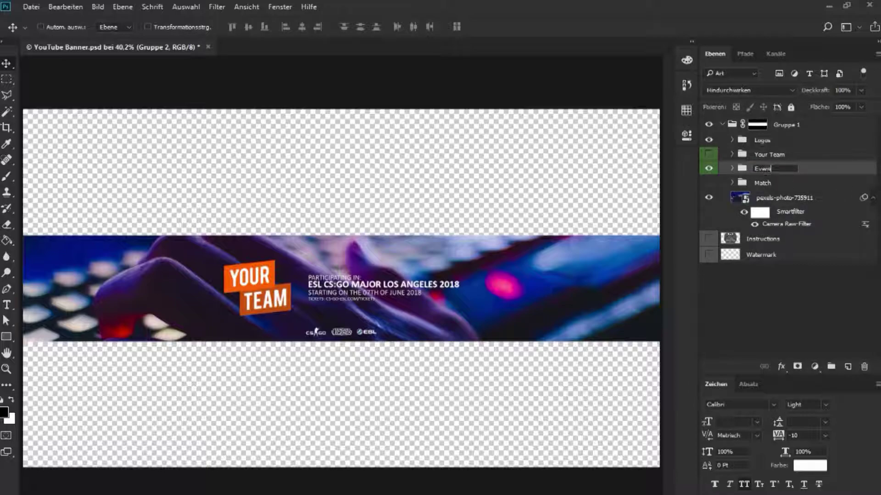
key("Return")
- Preview the Your Team, Event and Match variants, then leave all three groups hidden
left_click(709, 168)
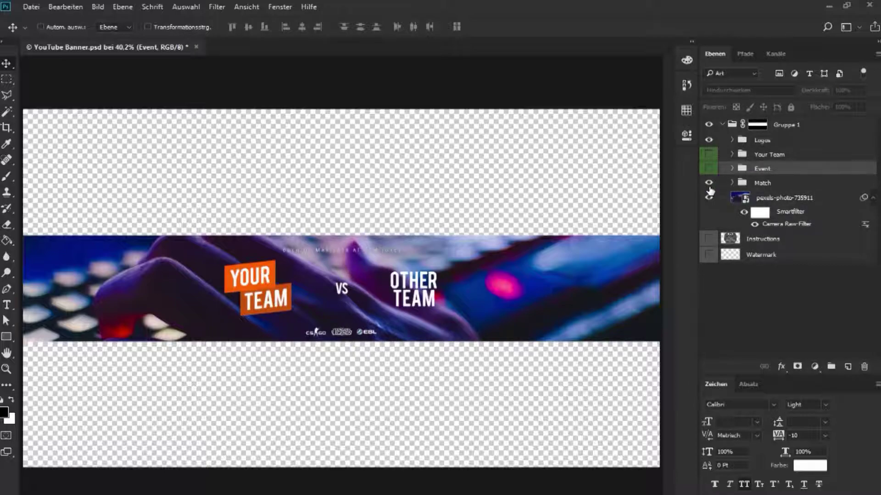
left_click(709, 182)
left_click(708, 154)
left_click(709, 156)
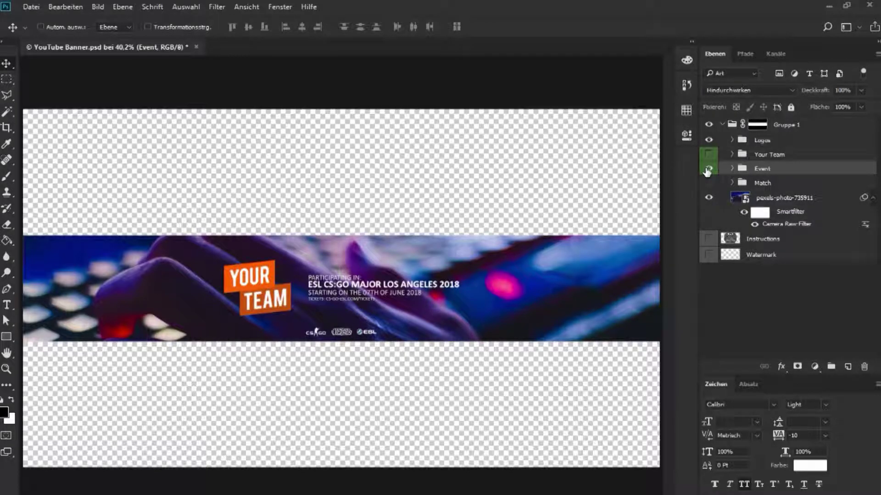
left_click(708, 168)
left_click(709, 155)
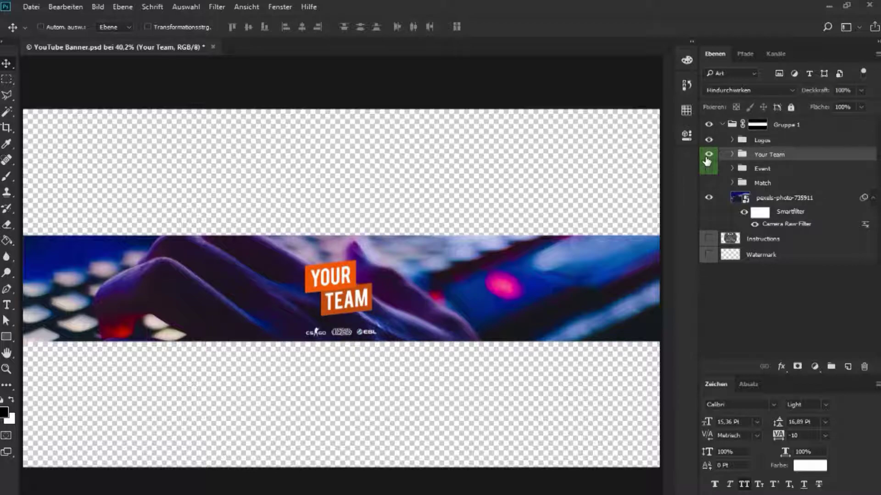
left_click(709, 155)
left_click(708, 169)
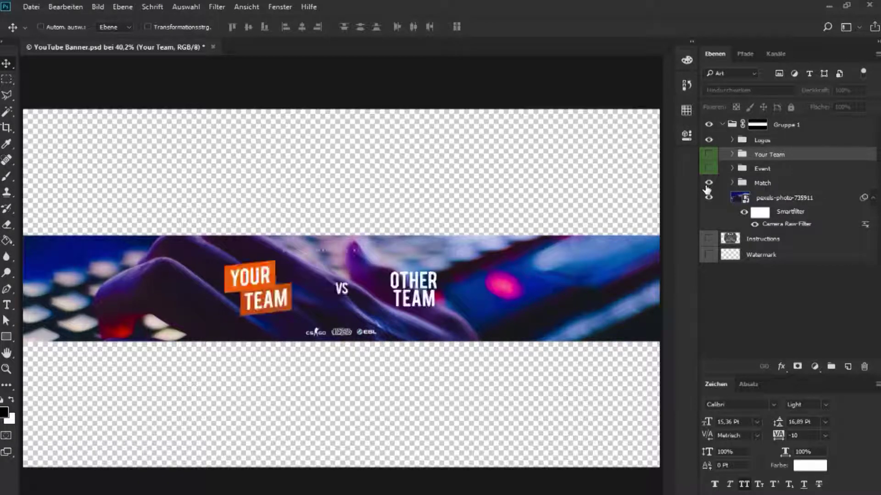
left_click(708, 183)
key("ctrl+minus")
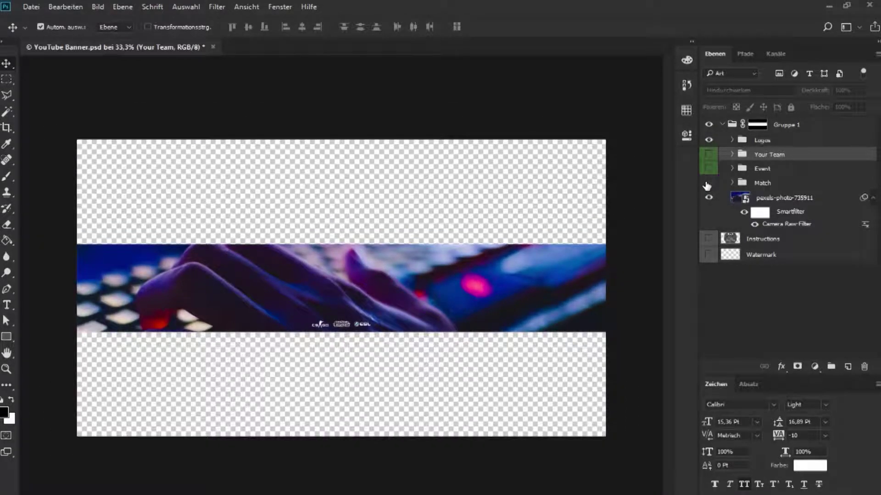
left_click(720, 295)
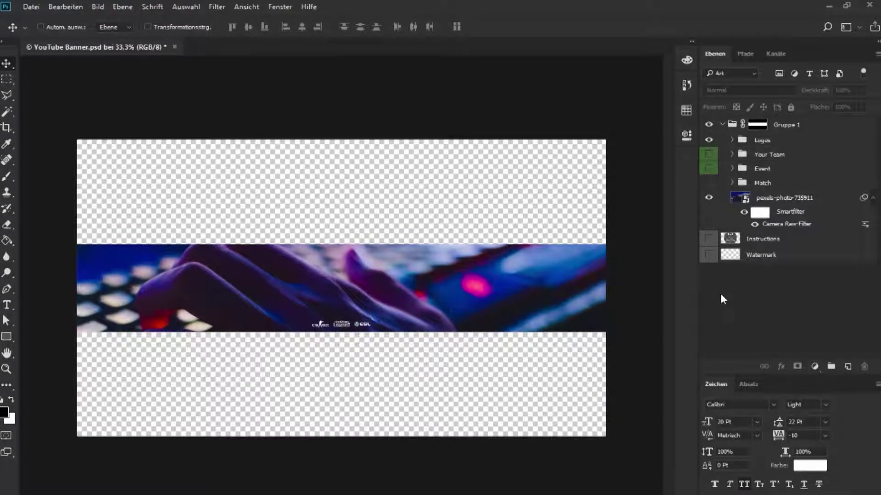
- Draw a tall rectangle across the banner and fill it with orange #ff6000
left_click(6, 338)
left_click_drag(232, 144, 359, 494)
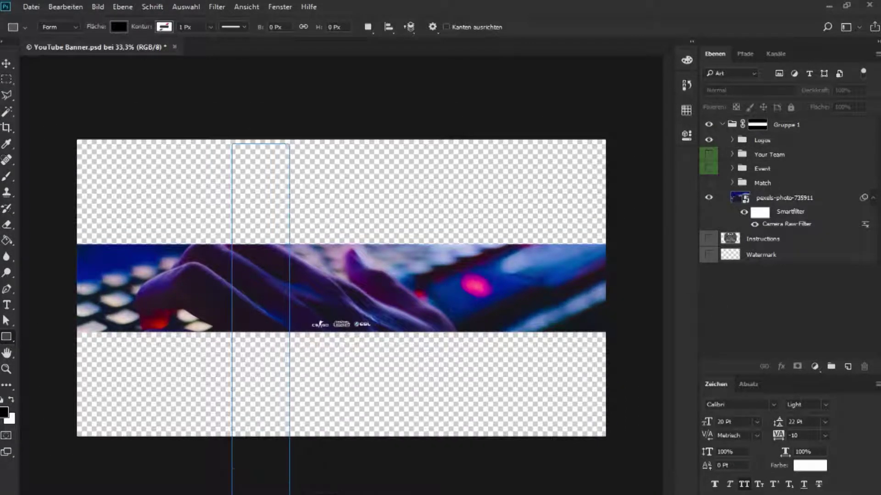
left_click(7, 63)
left_click(647, 130)
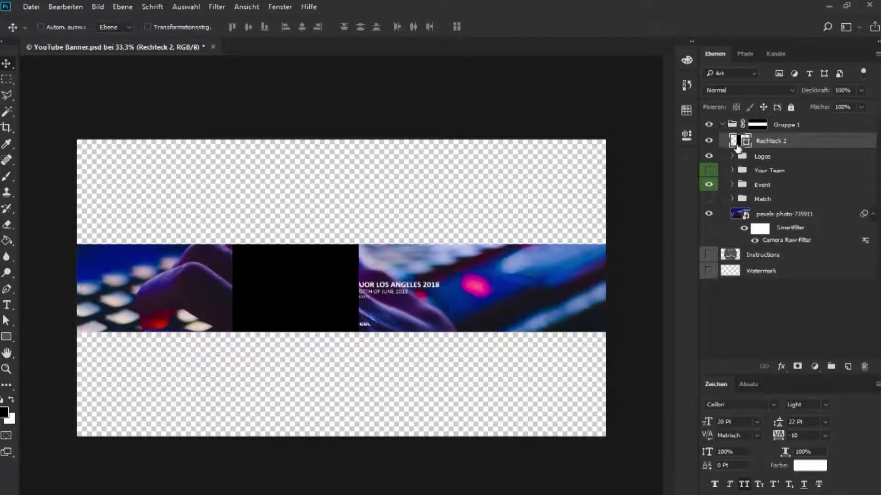
left_click_drag(326, 267, 502, 266)
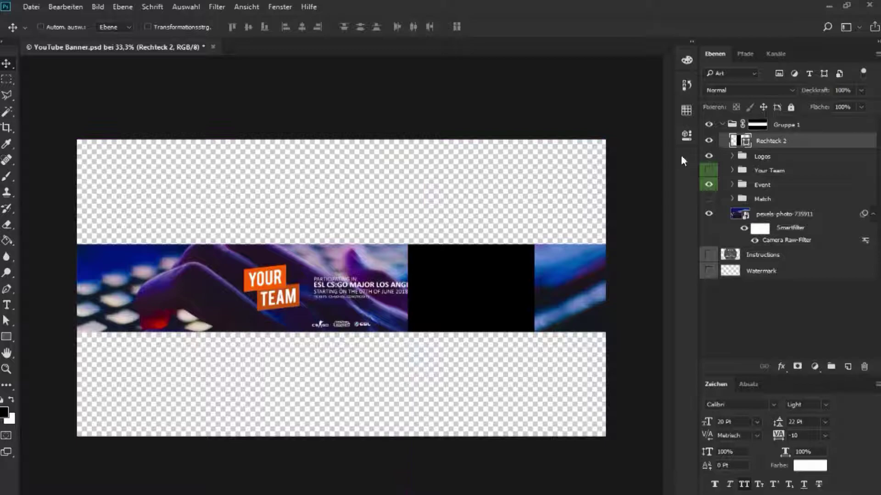
double_click(735, 140)
type("ff6000")
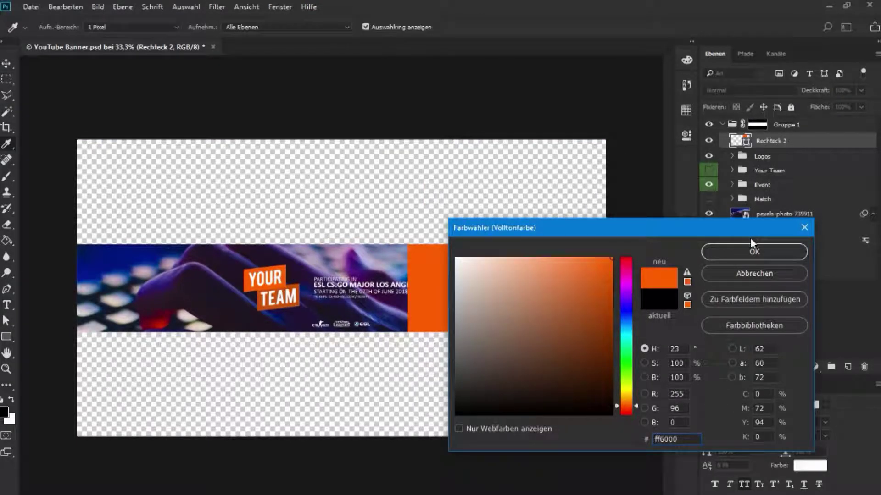
left_click(751, 248)
- Tilt the orange rectangle about 9 degrees, place it at the left edge, and set Multiply blending
left_click_drag(426, 257, 174, 258)
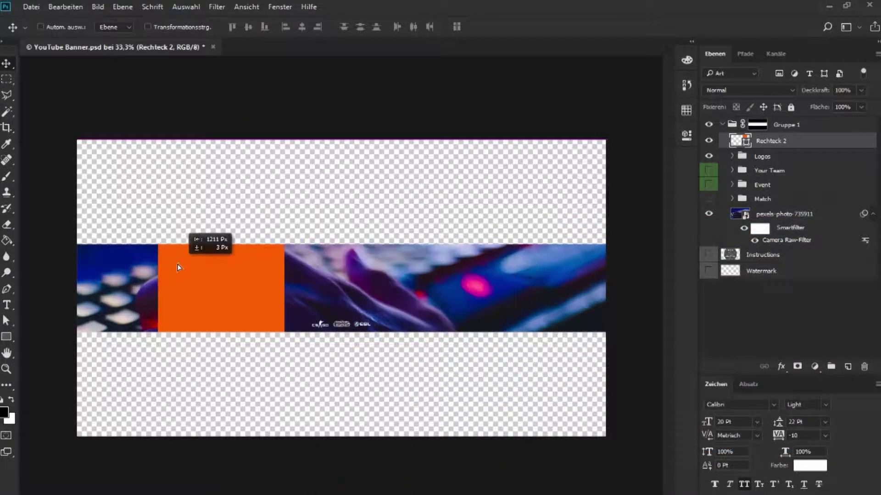
key("ctrl+t")
left_click_drag(394, 136, 419, 165)
key("Return")
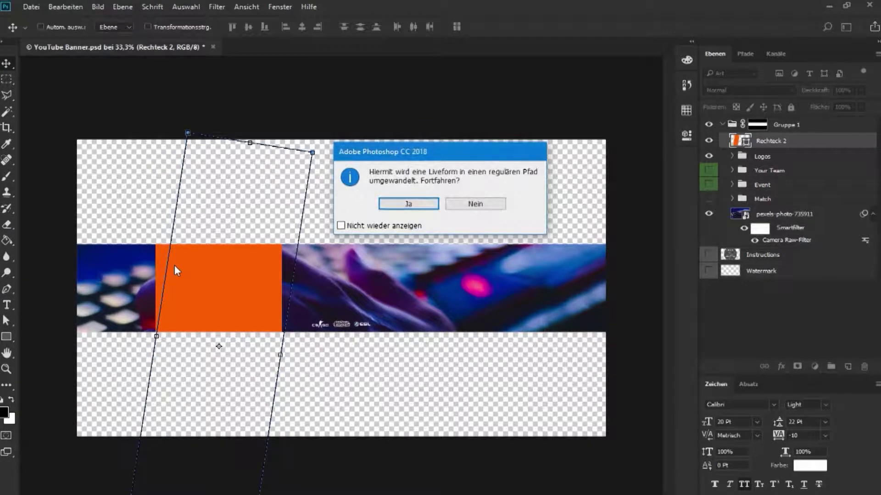
left_click(403, 202)
left_click_drag(216, 282, 92, 270)
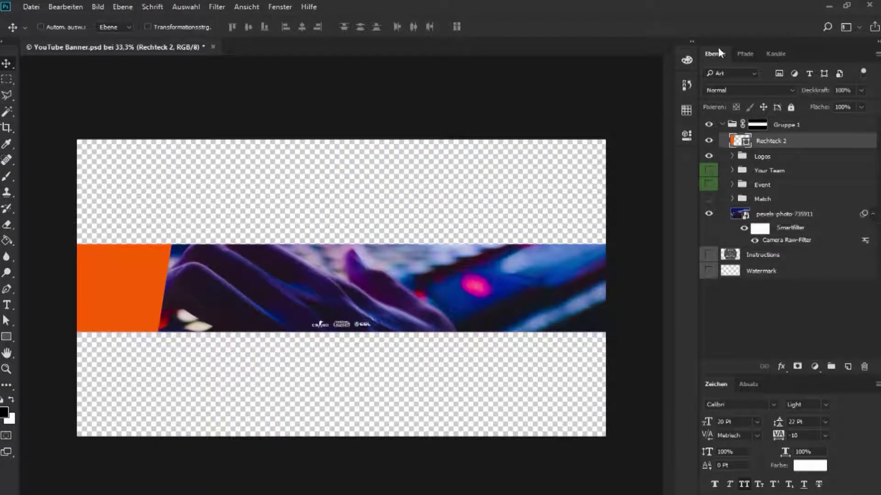
left_click(717, 90)
scroll(719, 91, "down", 1)
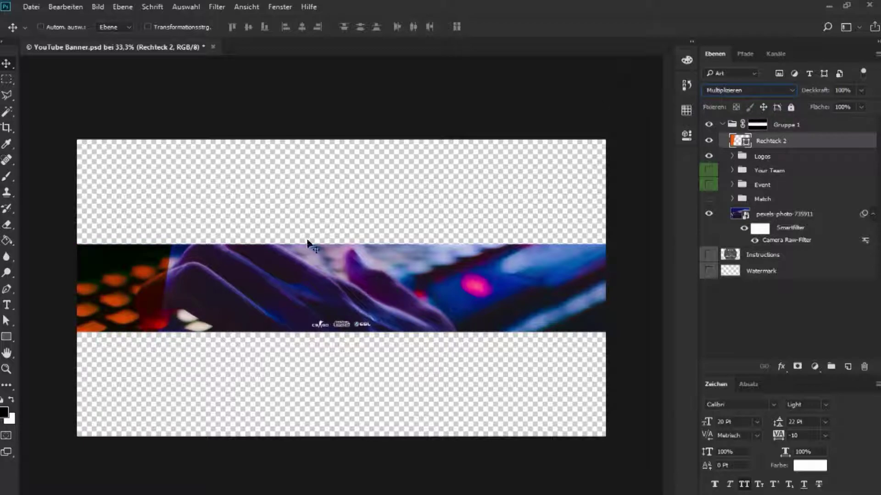
- Try a narrower duplicate stripe on the right, then delete the copy
left_click_drag(307, 243, 532, 292)
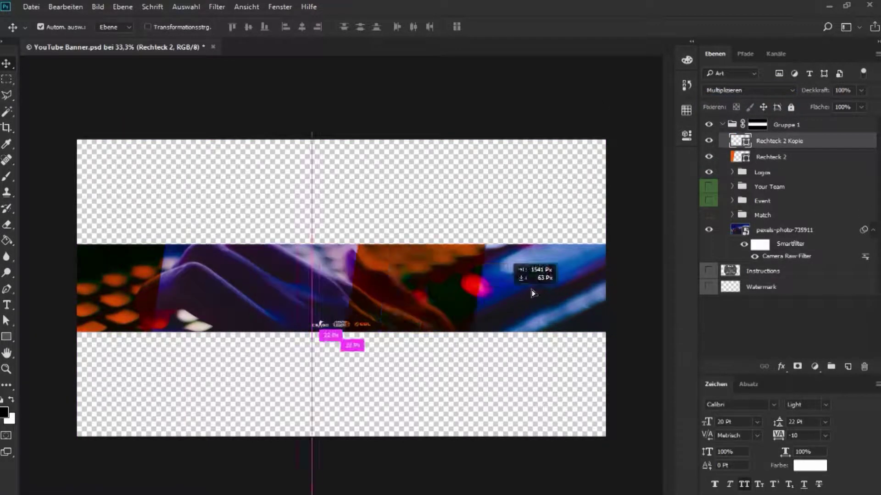
mouse_move(532, 293)
left_mouse_down()
mouse_move(591, 307)
mouse_move(470, 288)
left_mouse_up()
key("ctrl+t")
left_click_drag(523, 230, 539, 257)
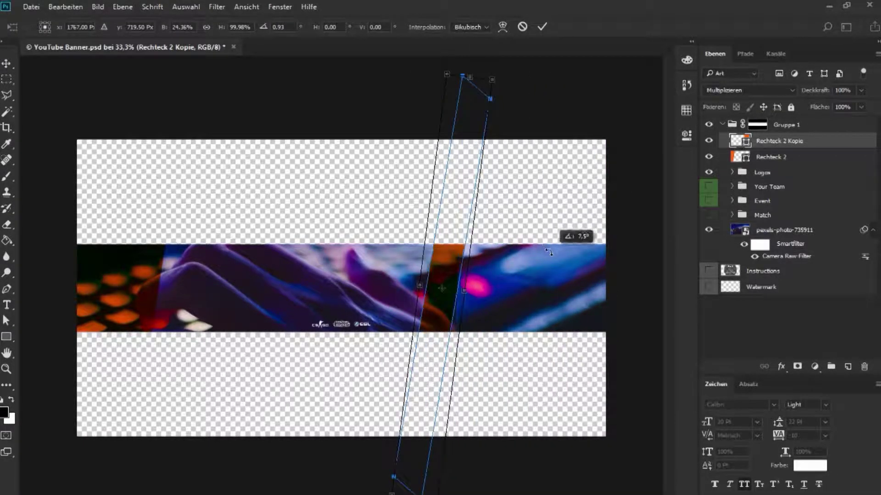
key("Return")
left_click_drag(459, 257, 591, 257)
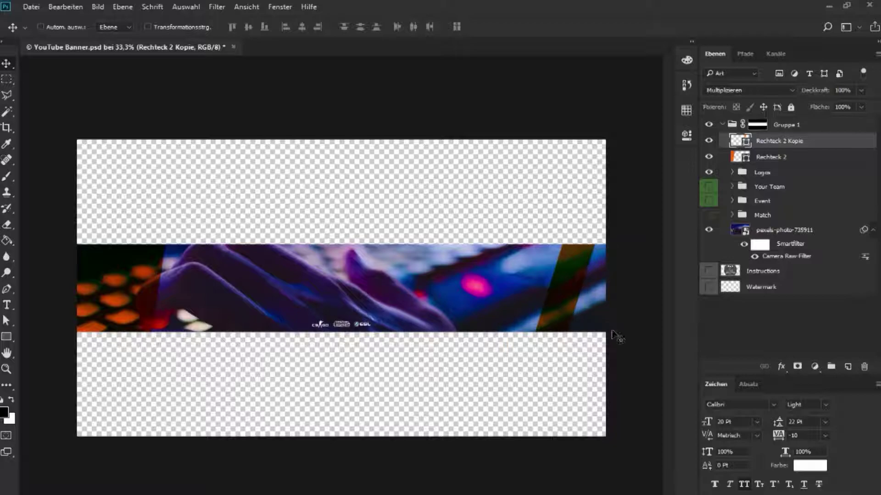
key("Delete")
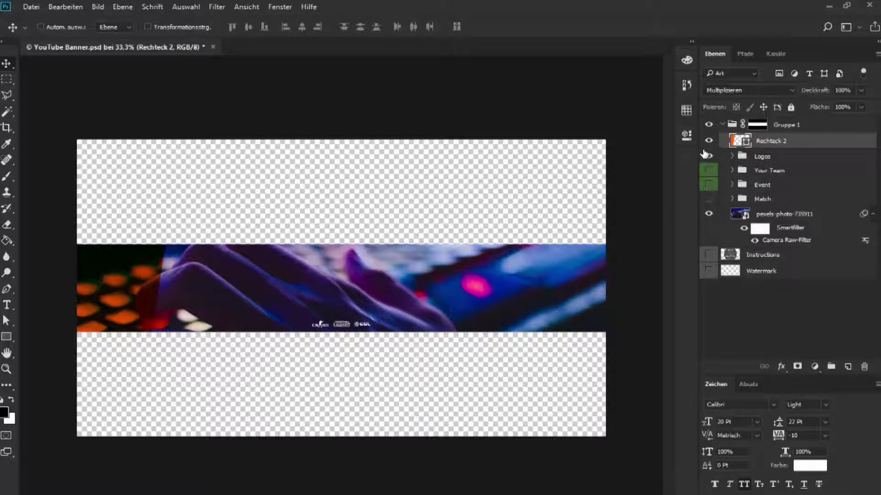
- Make the Event group visible again and nudge the orange stripe slightly left
left_click(708, 172)
left_click(709, 171)
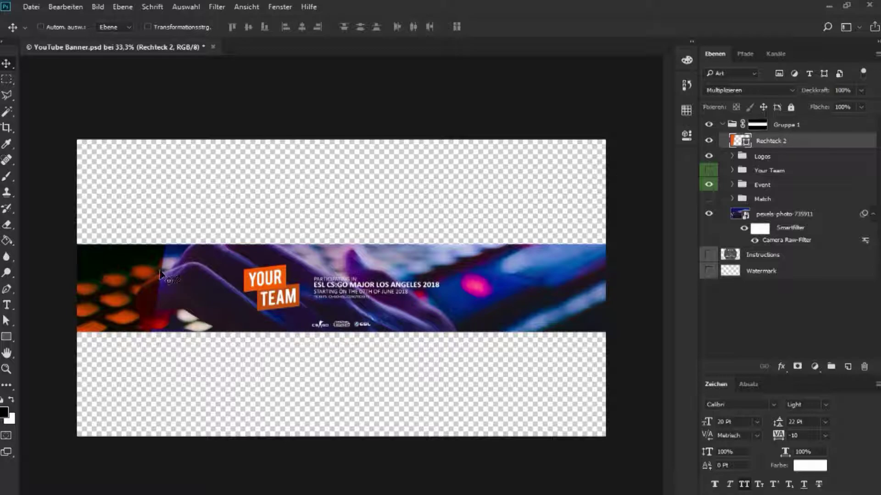
left_click_drag(161, 275, 156, 274)
left_click(747, 318)
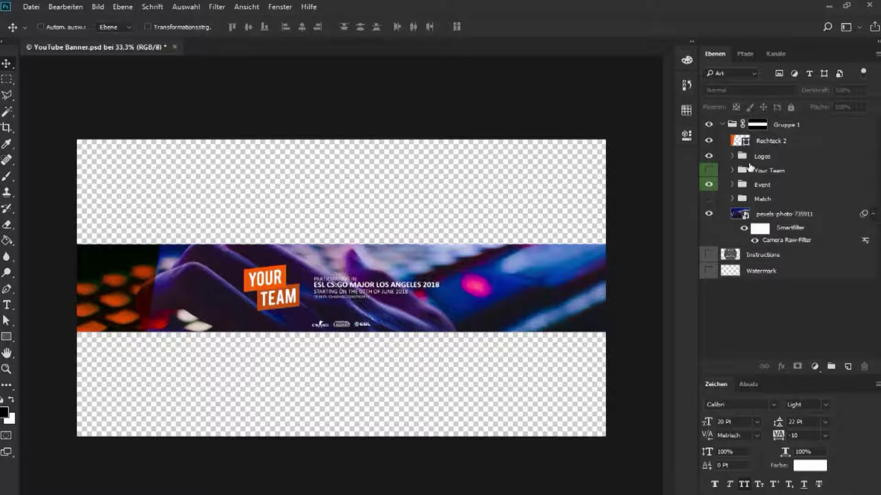
left_click(777, 146)
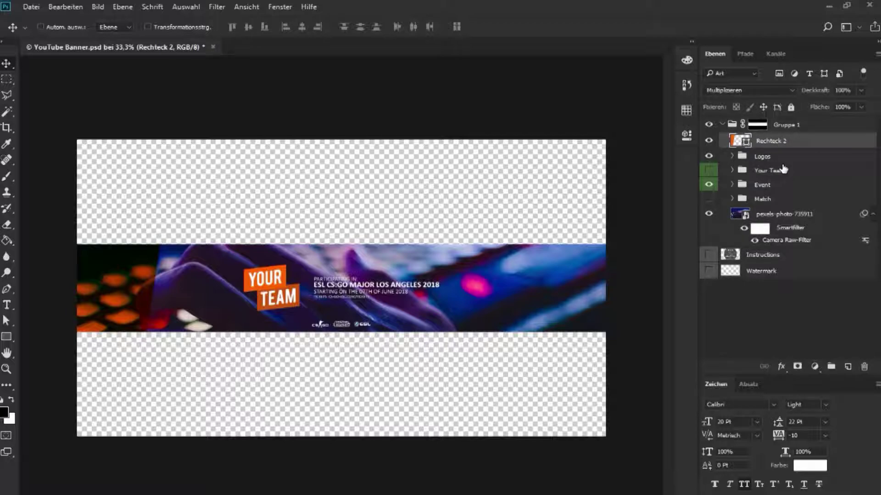
left_click(757, 292)
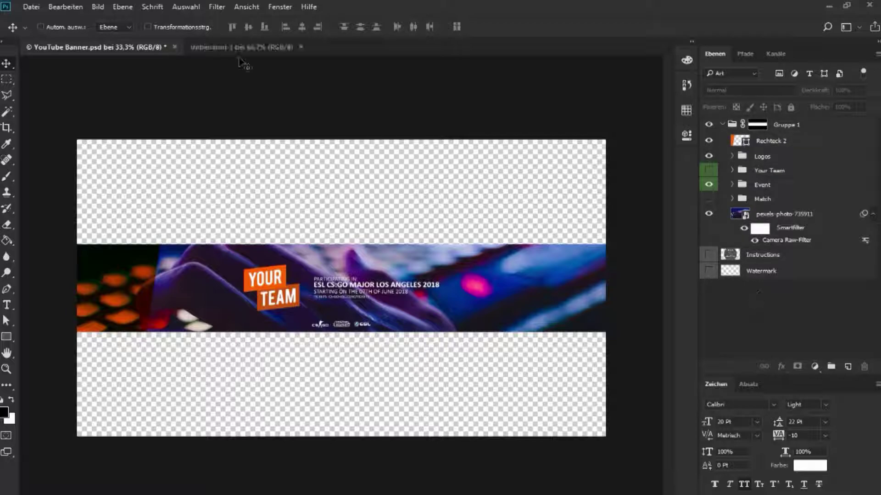
- Copy the pexels photo layer into the untitled square document and delete its Hintergrund layer
left_click_drag(785, 215, 288, 280)
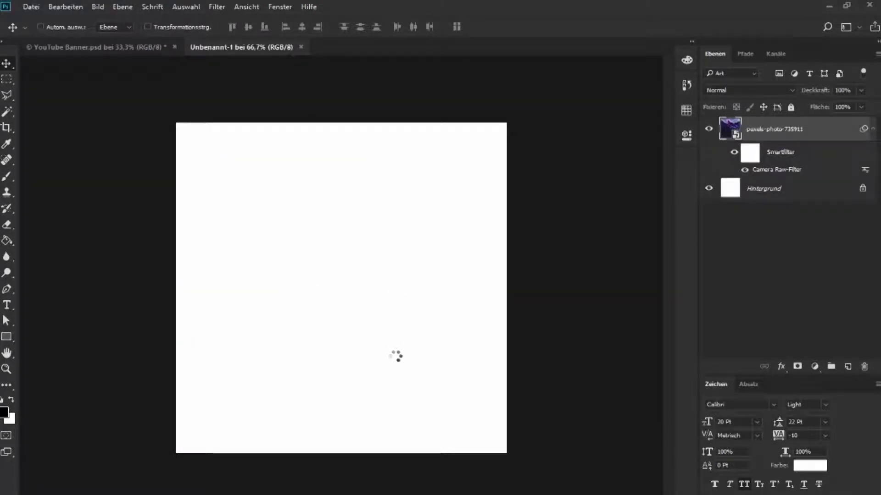
right_click(806, 133)
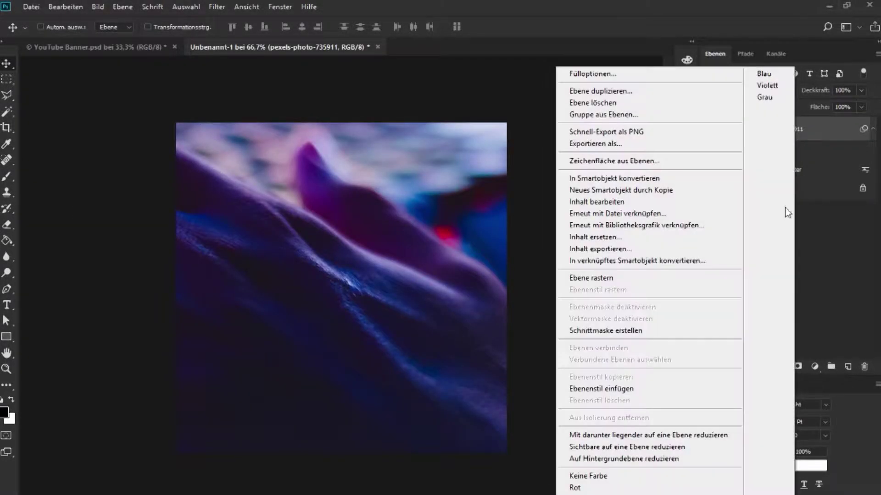
key("Escape")
left_click(872, 128)
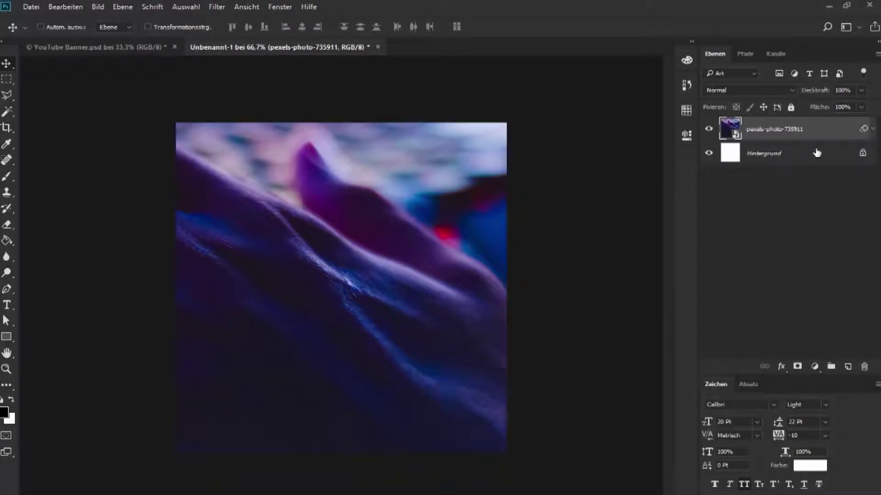
left_click(816, 152)
key("Delete")
- Shrink the photo to about 78% and apply a Gaussian Blur
key("ctrl+minus")
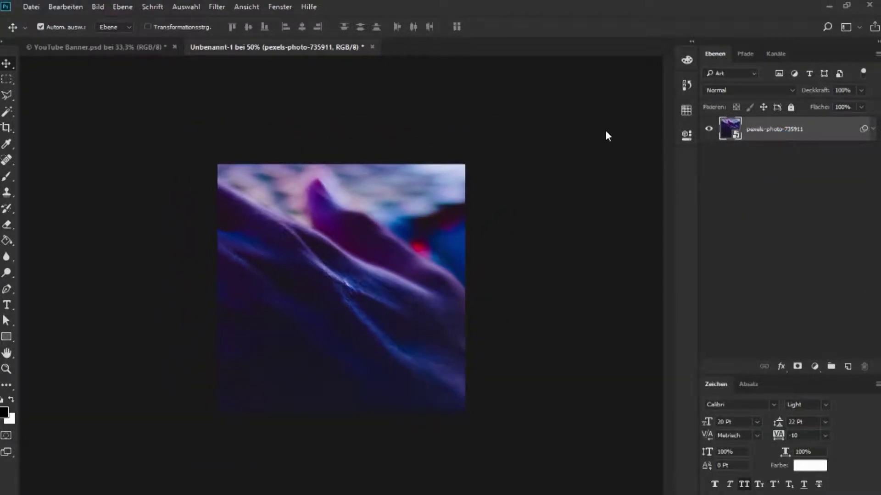
key("ctrl+t")
key("Return")
key("ctrl+minus")
key("ctrl+minus")
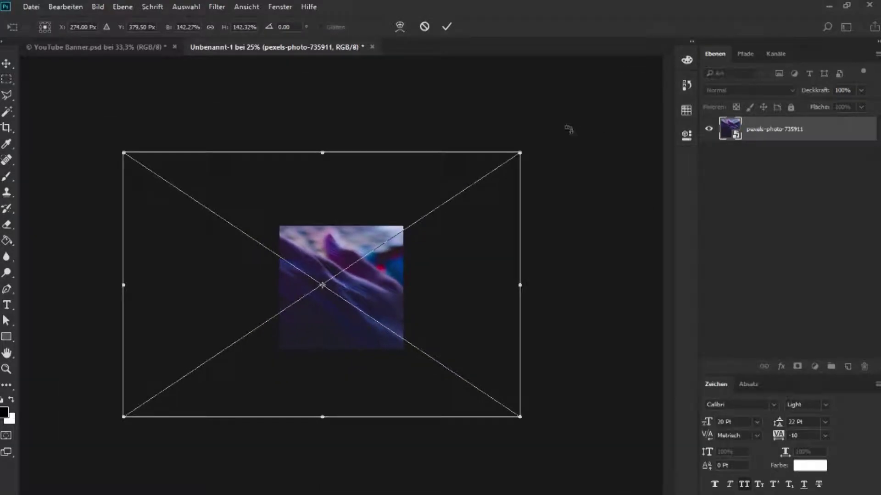
left_click_drag(521, 145, 413, 181)
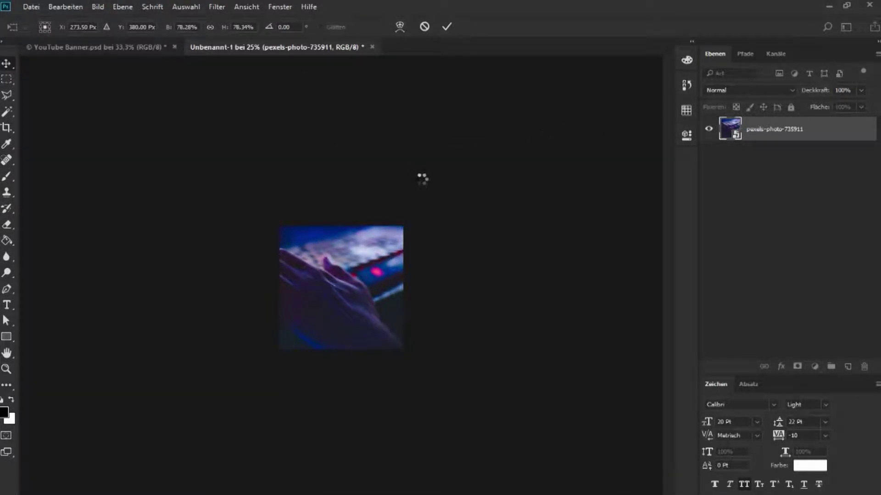
key("ctrl+plus")
key("ctrl+plus")
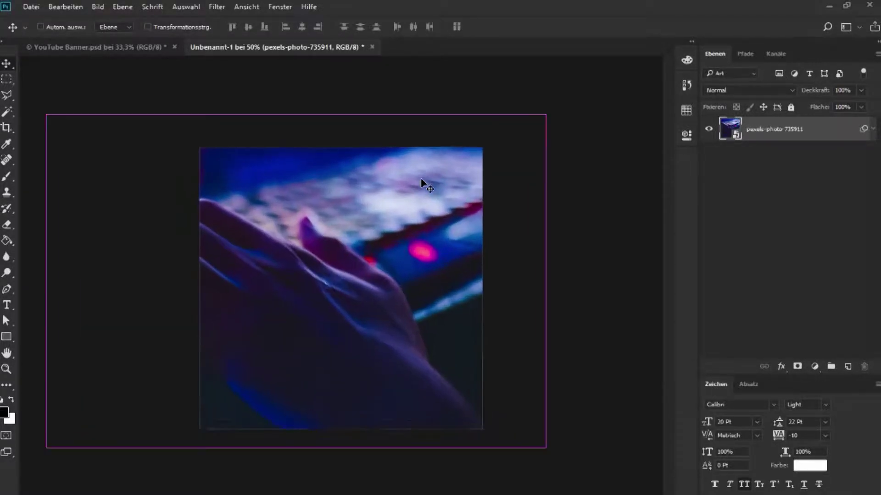
key("ctrl+plus")
key("ctrl+alt+f")
key("Return")
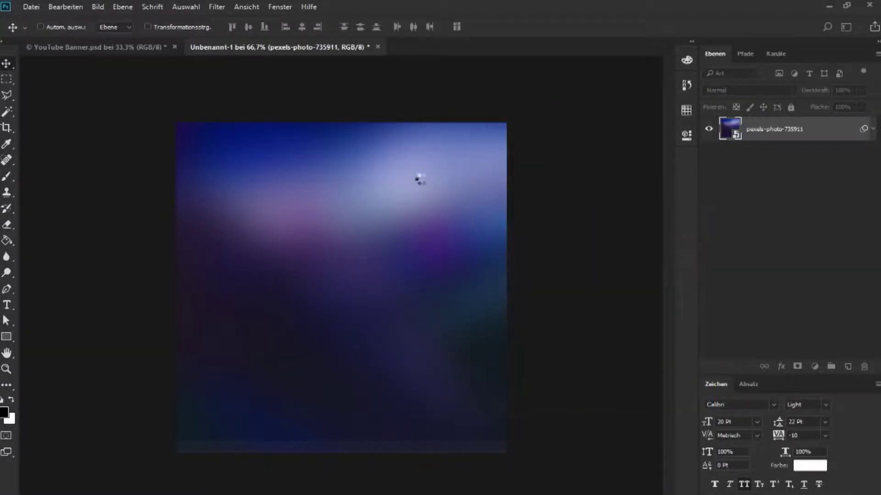
- Reposition the blurred photo and enlarge it to about 92% so it fills the canvas
left_click_drag(351, 251, 392, 270)
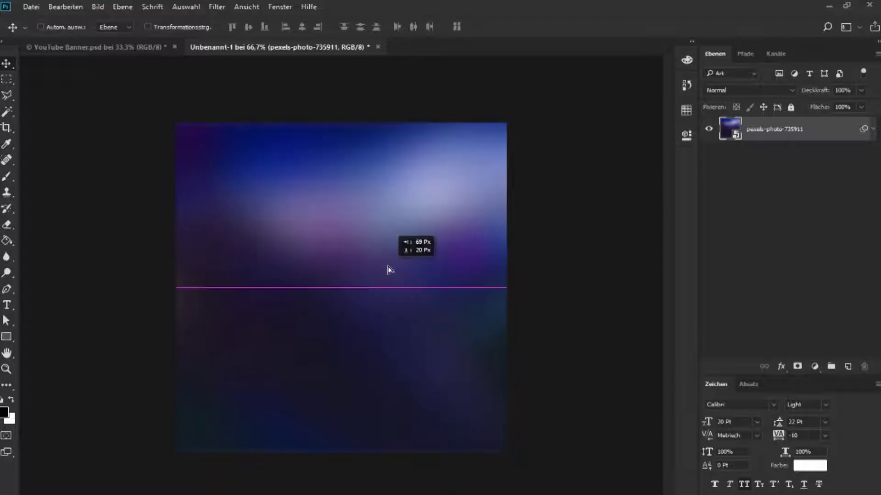
key("ctrl+t")
key("Return")
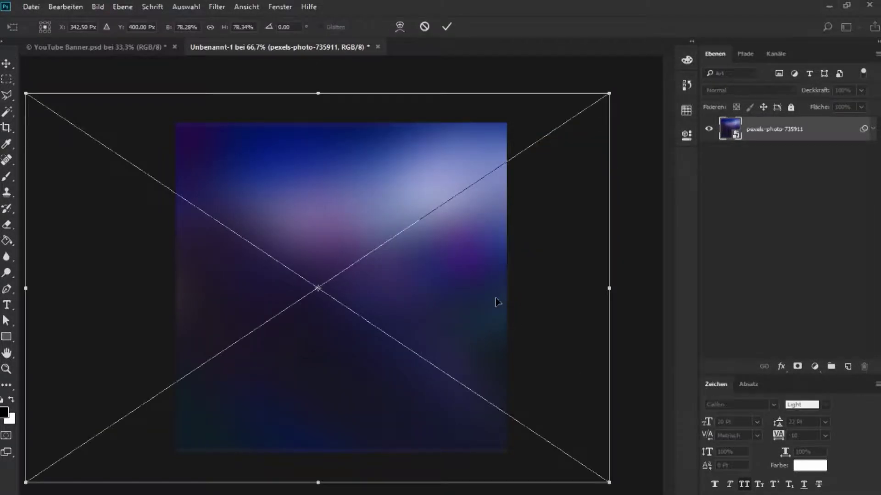
left_click_drag(618, 492, 669, 494)
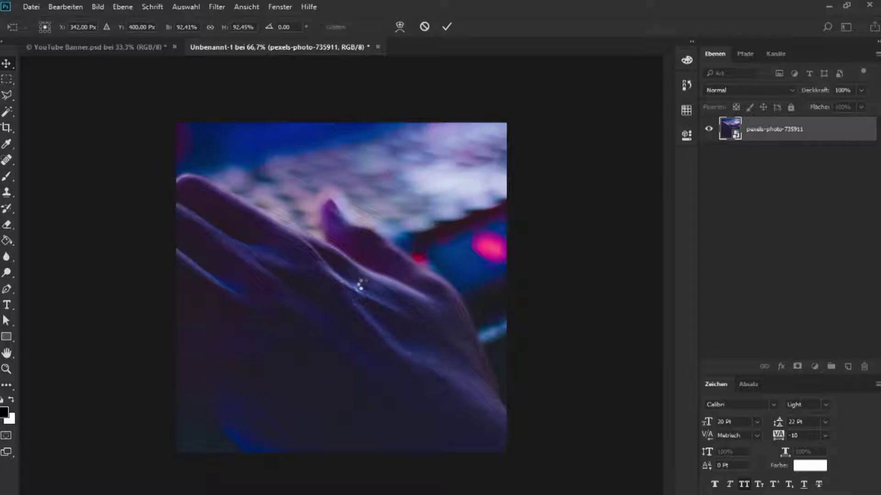
key("Return")
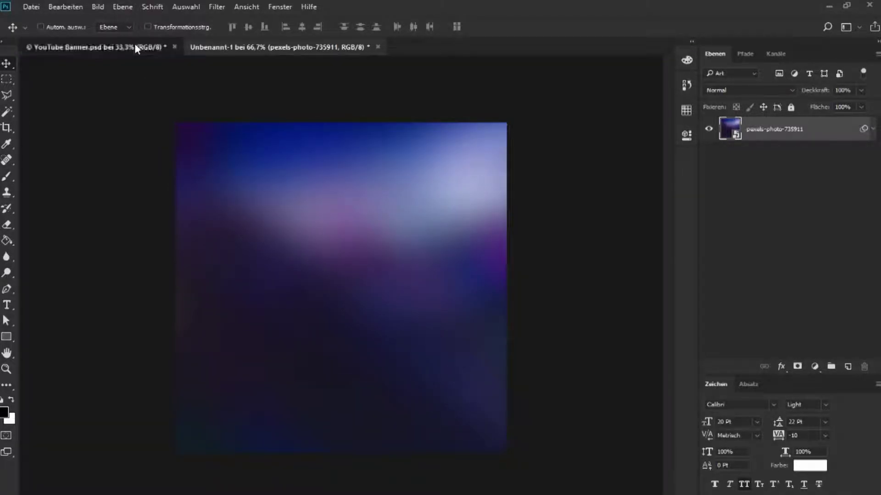
left_click(135, 48)
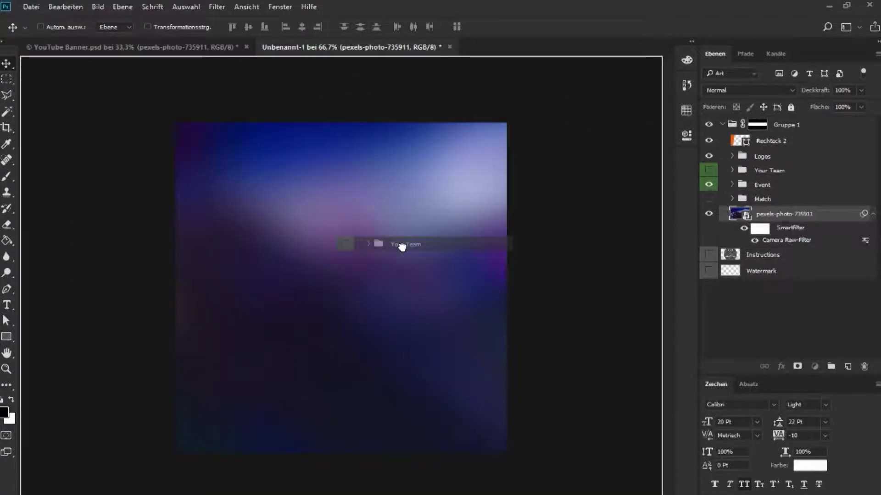
- Copy the Your Team group into Unbenannt-1, enlarge it to about 183%, and centre it over the blur
mouse_move(386, 59)
left_mouse_down()
mouse_move(415, 250)
mouse_move(363, 299)
left_mouse_up()
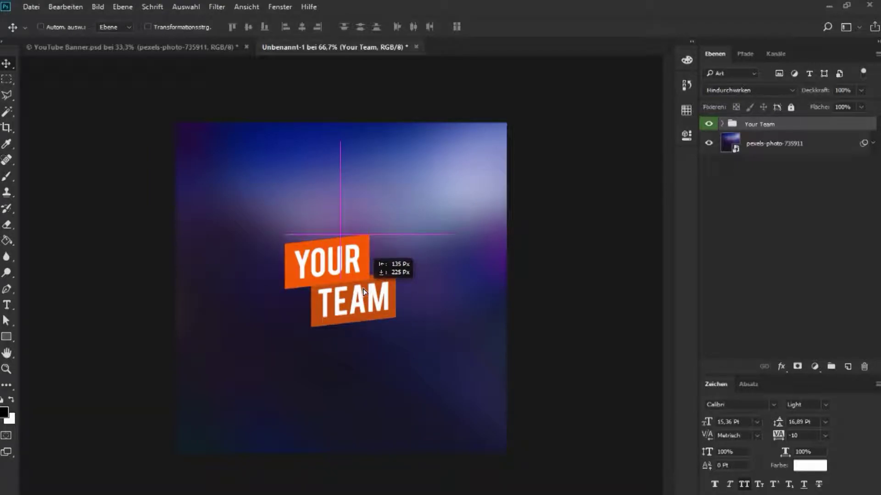
key("ctrl+t")
left_click_drag(394, 241, 442, 202)
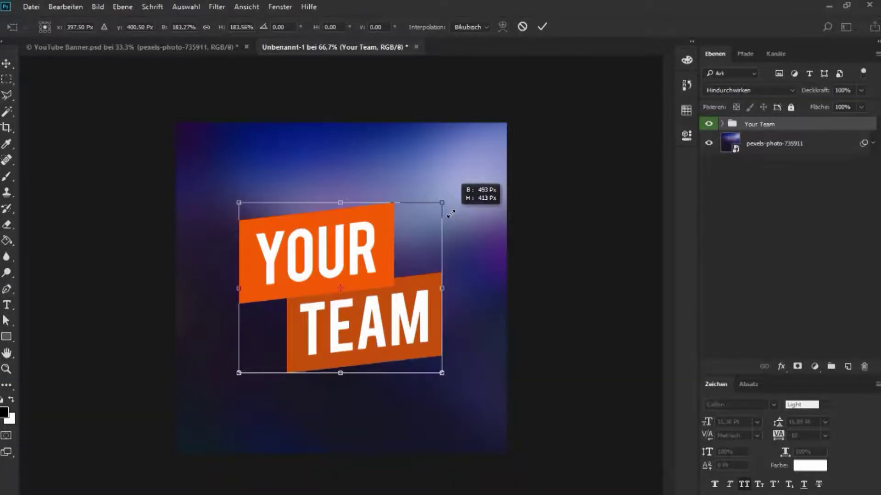
key("Return")
mouse_move(431, 268)
left_mouse_down()
mouse_move(427, 260)
mouse_move(437, 262)
left_mouse_up()
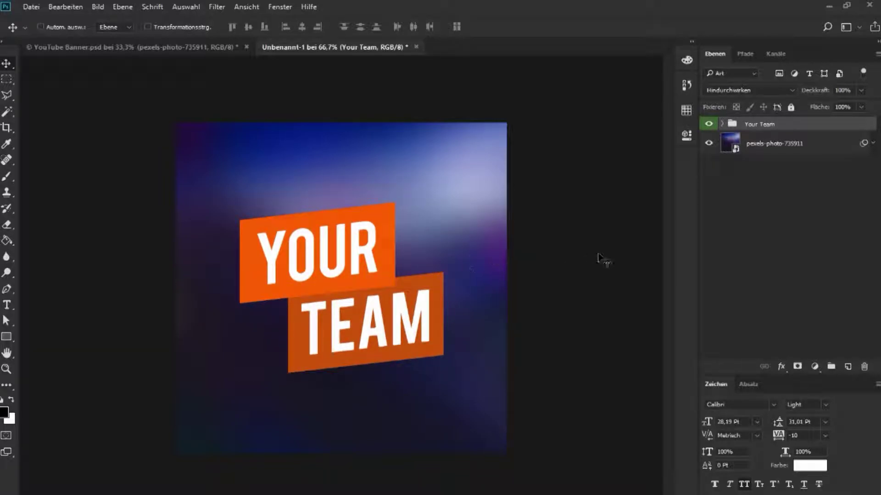
left_click(765, 245)
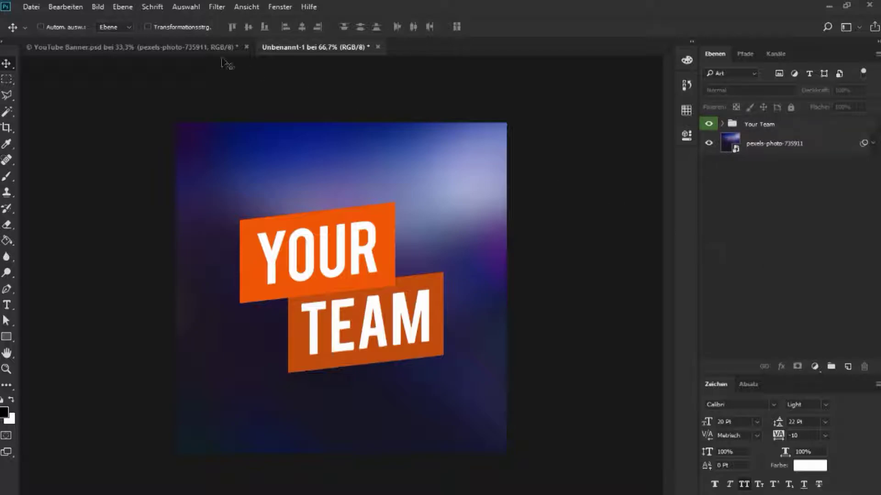
- In the square poster document, wrap the background photo layer in a new group named BG
left_click(197, 51)
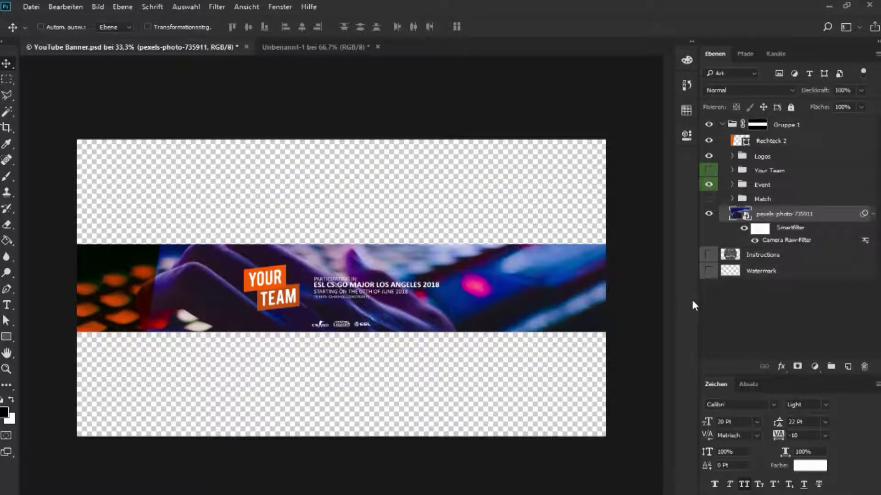
left_click(721, 301)
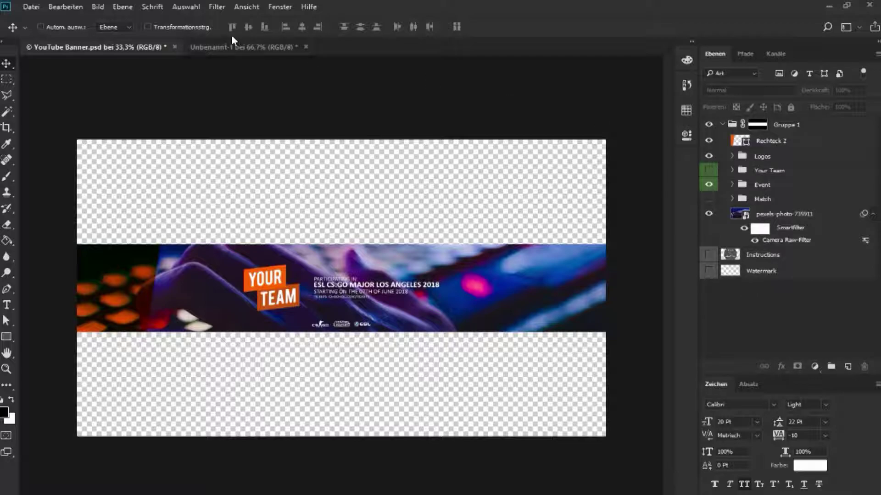
left_click(234, 48)
left_click(781, 141)
key("ctrl+g")
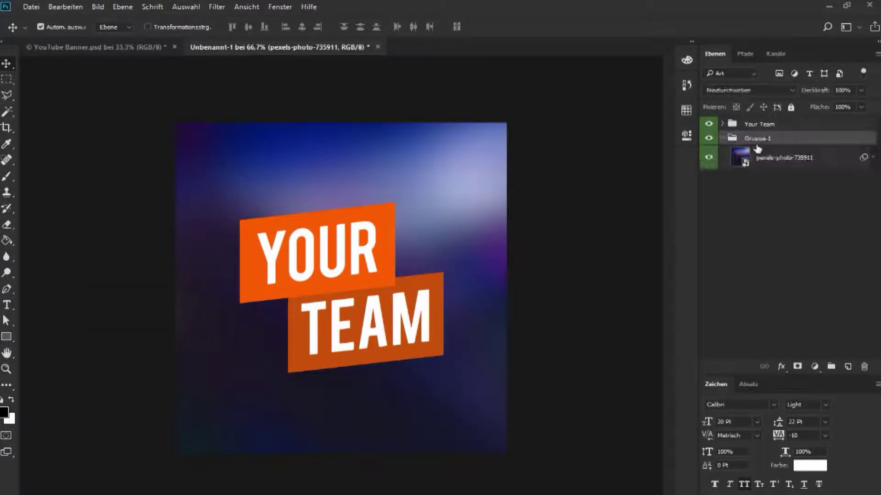
double_click(749, 138)
type("BG")
key("Return")
- Give the BG group a red label and rename the photo layer inside it BG
right_click(754, 140)
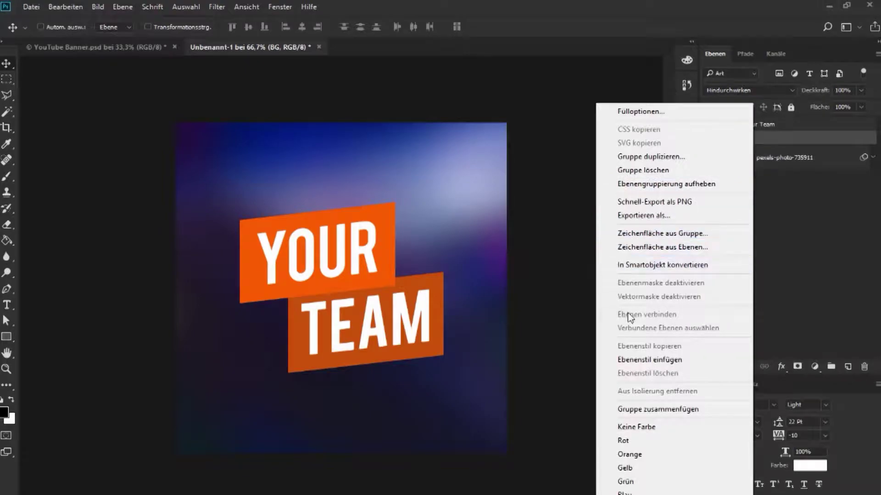
left_click(624, 441)
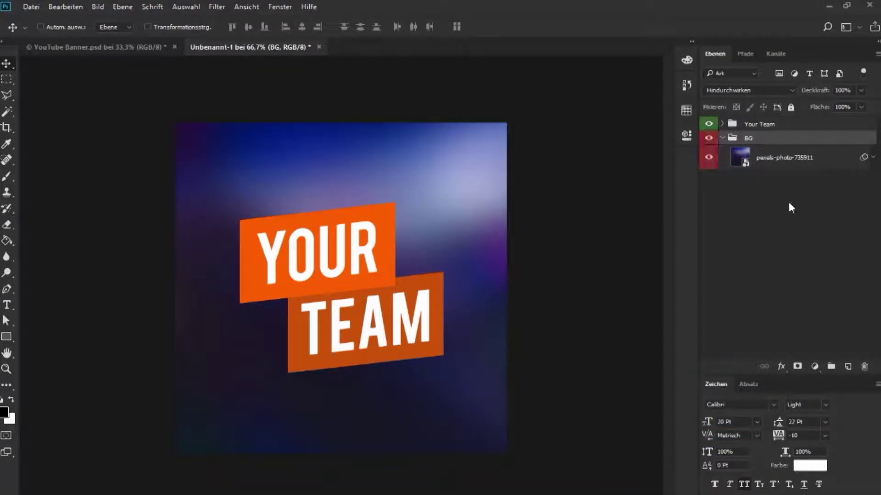
left_click(795, 167)
double_click(774, 158)
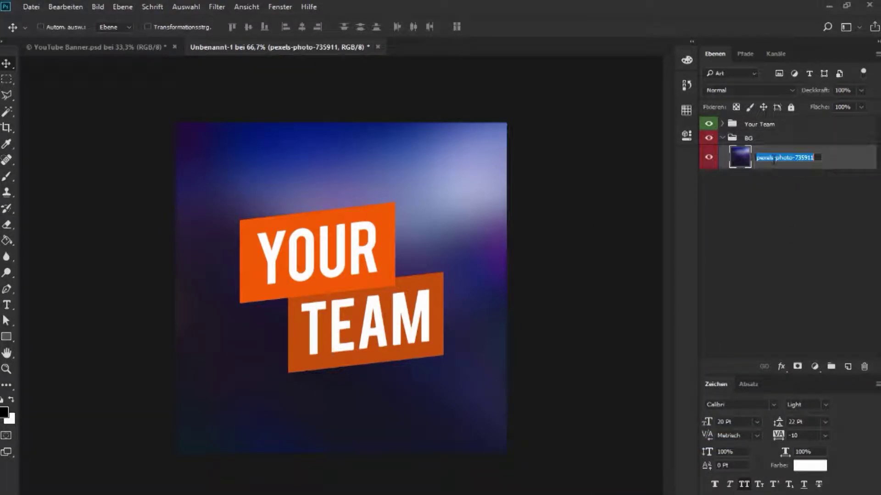
type("BG")
key("Return")
- Collapse the Your Team and BG groups and return to the YouTube Banner document
left_click(726, 138)
left_click(723, 123)
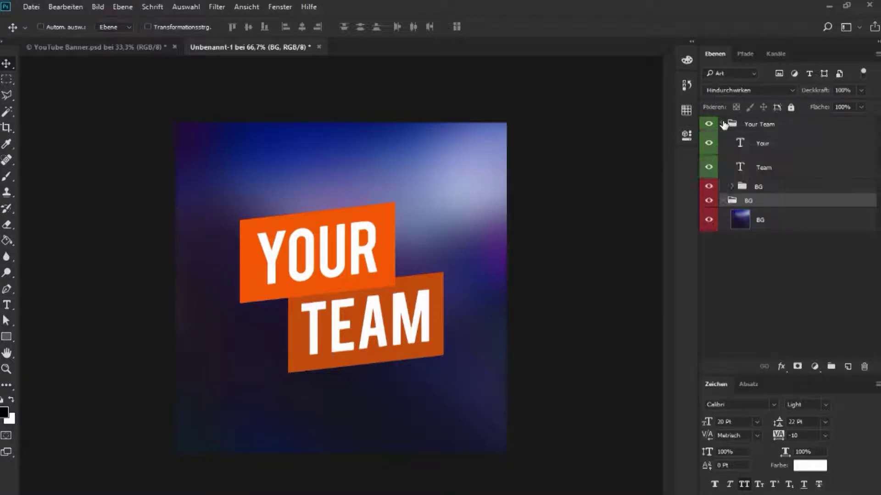
left_click(723, 124)
left_click(722, 138)
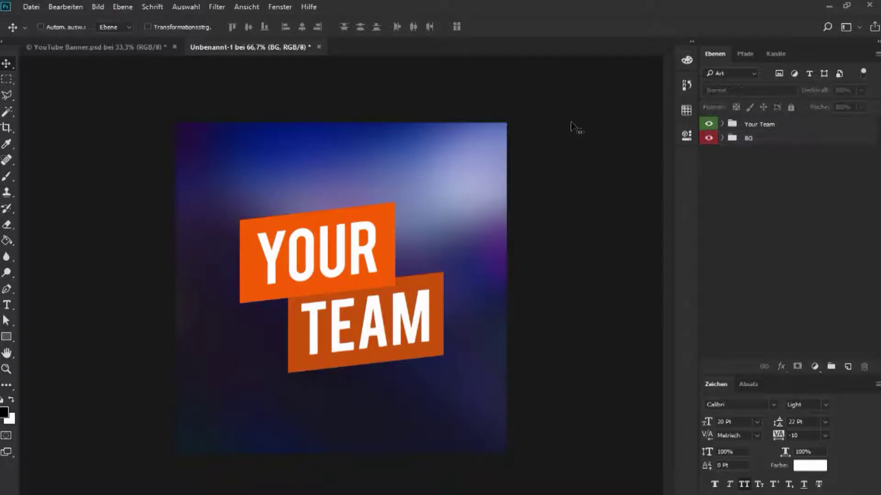
left_click(73, 50)
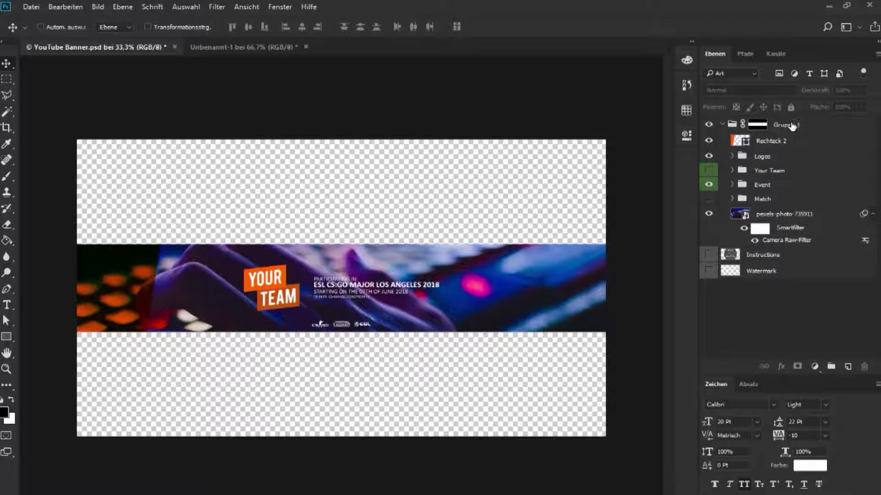
- Rename Gruppe 1 to Banner and group the Logos-to-Match folders above it
left_click(793, 126)
double_click(791, 124)
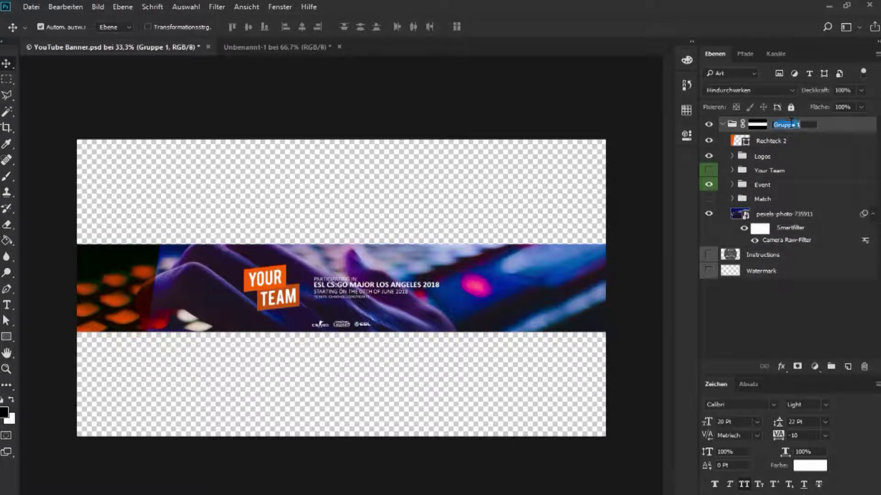
type("Banner")
key("Return")
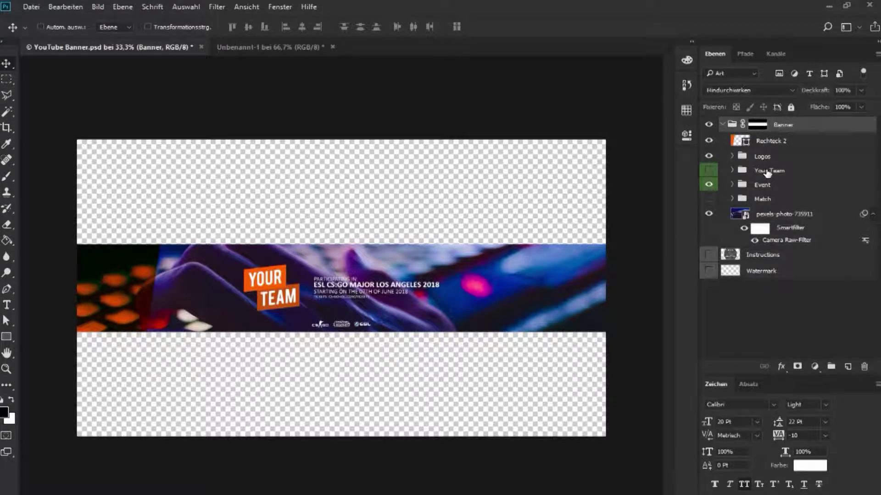
left_click(767, 171)
left_click(762, 199)
left_click(762, 156)
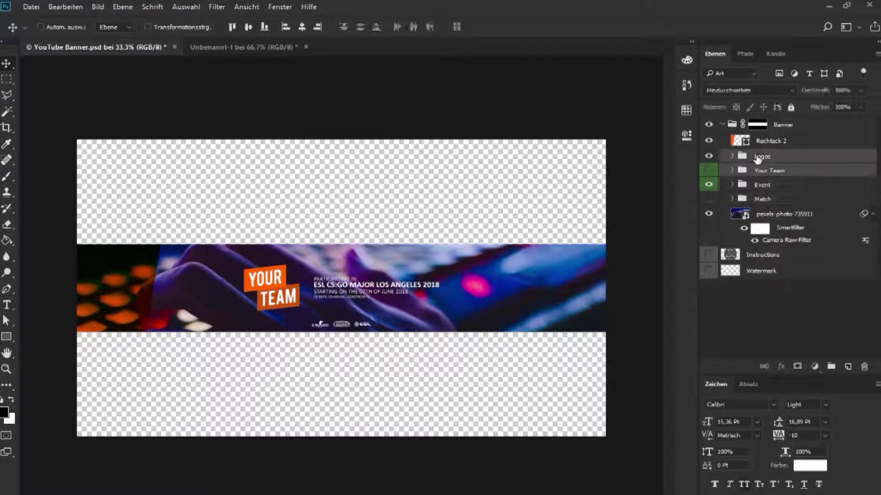
left_click(762, 199, "shift")
left_click_drag(769, 170, 782, 125)
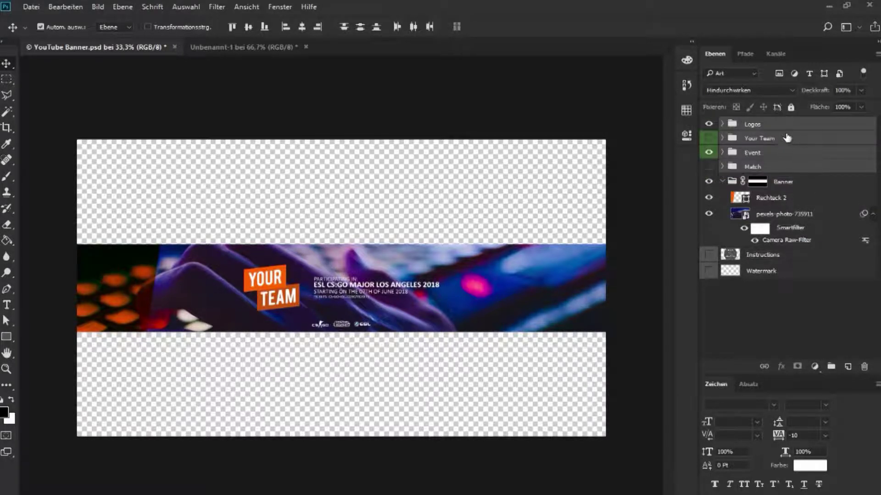
key("ctrl+g")
- Duplicate the banner photo layer and move the copy below the Banner group
left_click(813, 273)
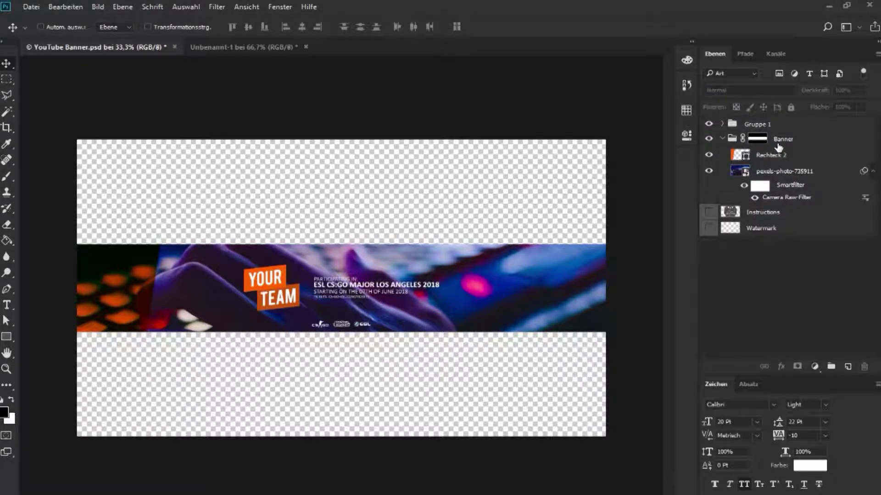
left_click(780, 171)
key("ctrl+j")
left_click_drag(780, 171, 787, 237)
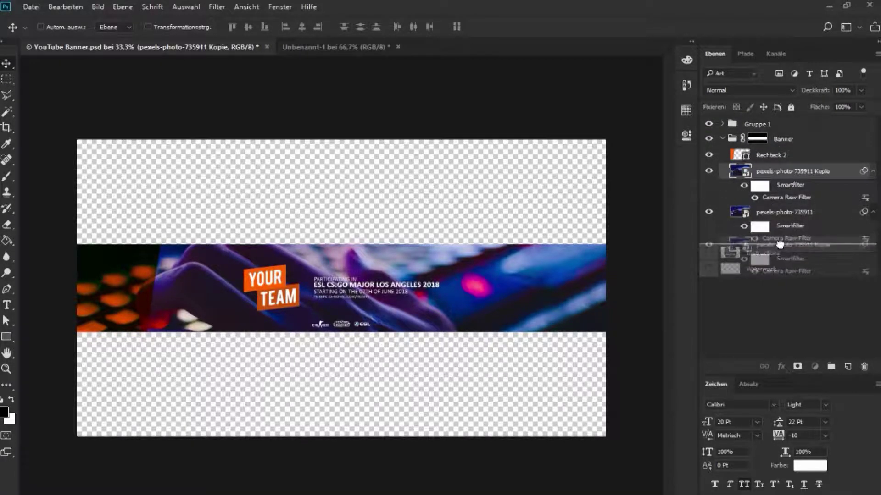
left_click(873, 213)
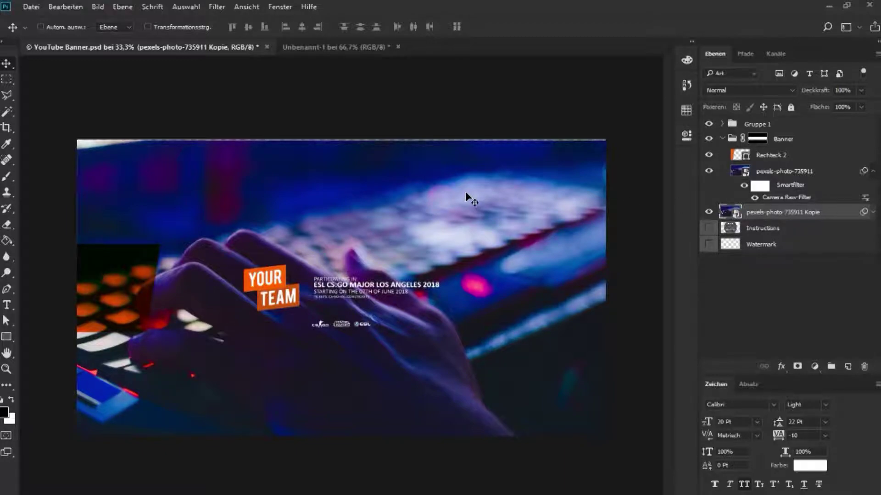
key("ctrl+t")
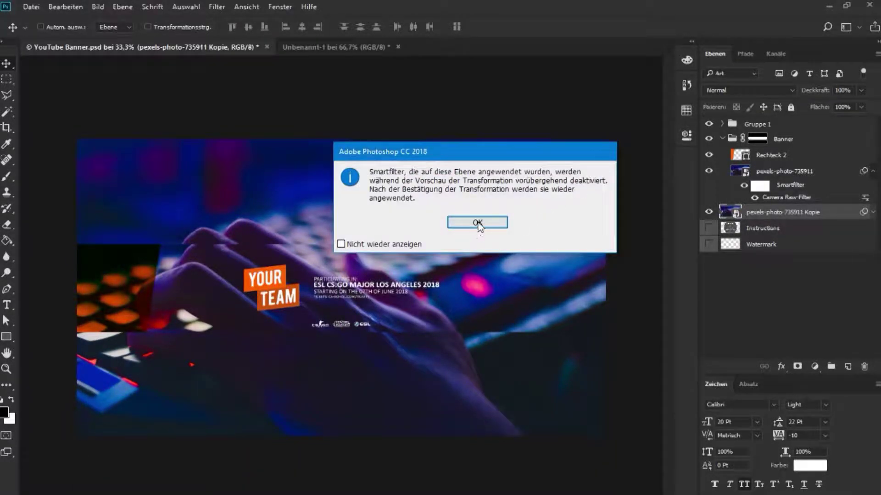
- Scale the photo copy up to about 165% and apply a Gaussian blur
left_click(478, 224)
left_click_drag(613, 130, 649, 101)
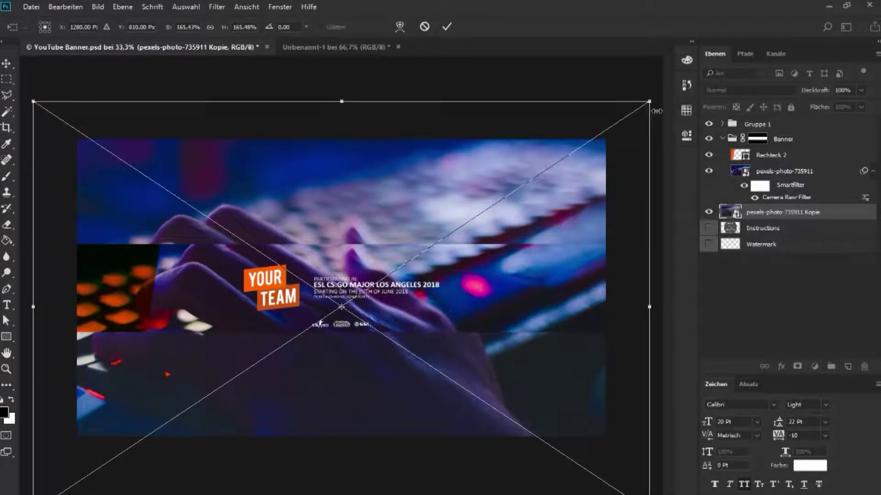
key("Return")
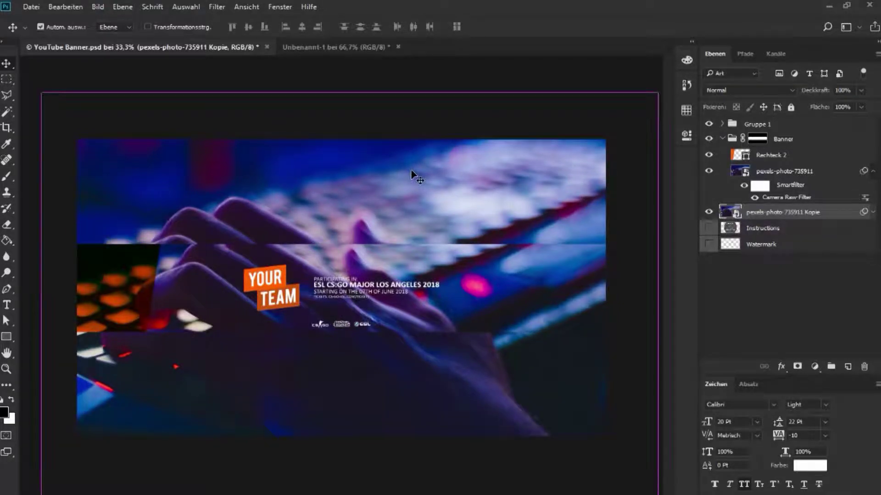
key("ctrl+alt+f")
key("Return")
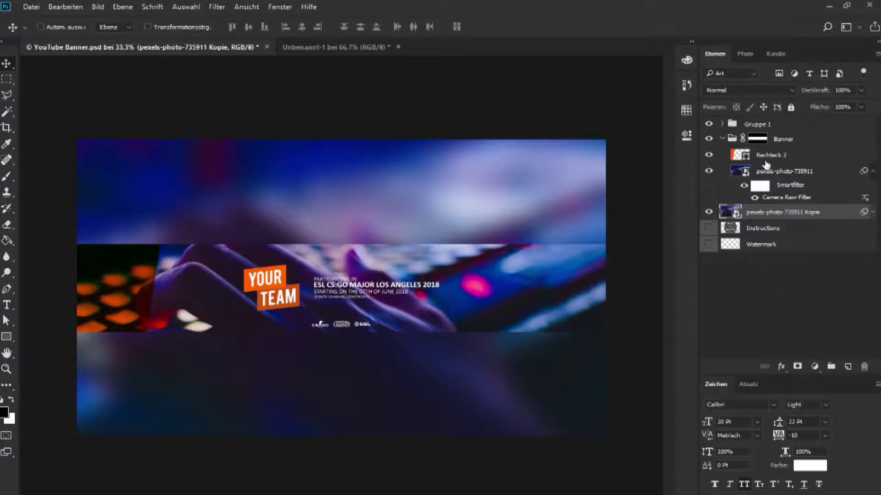
- Draw a canvas-sized rectangle and move it below the banner's keyboard photo
left_click(6, 337)
left_click_drag(74, 132, 623, 449)
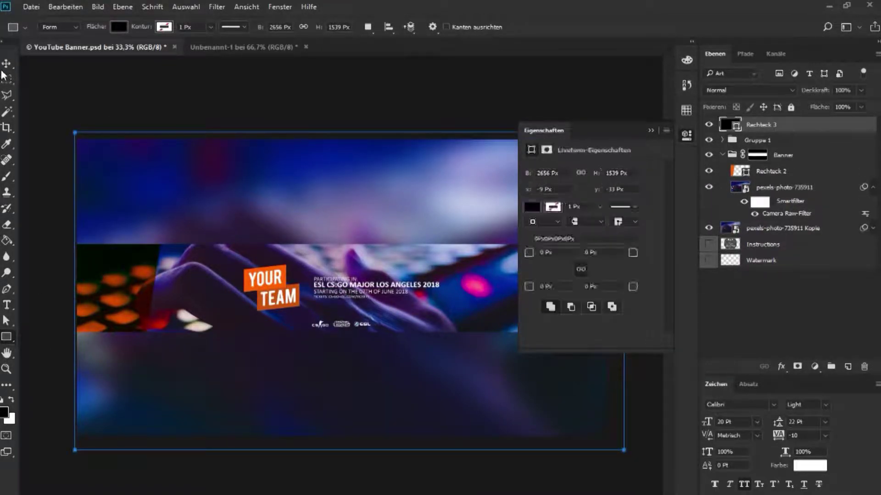
key("v")
left_click(663, 130)
left_click_drag(734, 124, 737, 217)
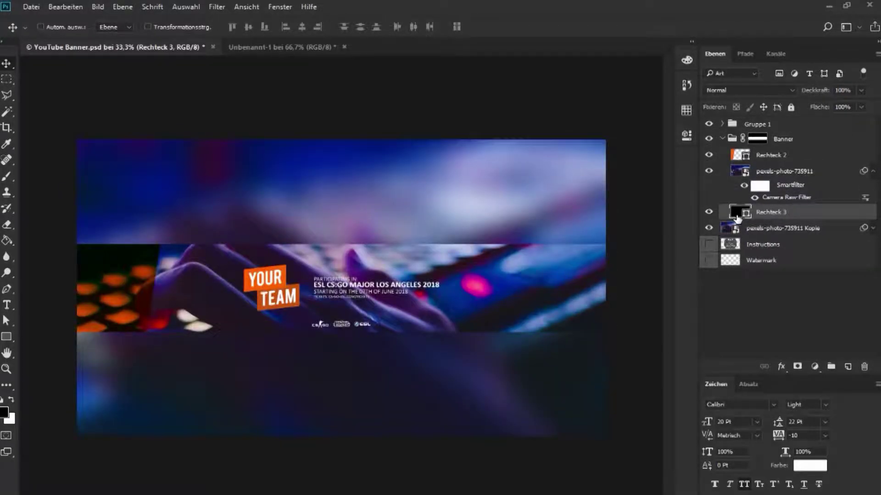
- Fill the rectangle with orange ff6000 and keep the photo copy beneath it
double_click(737, 213)
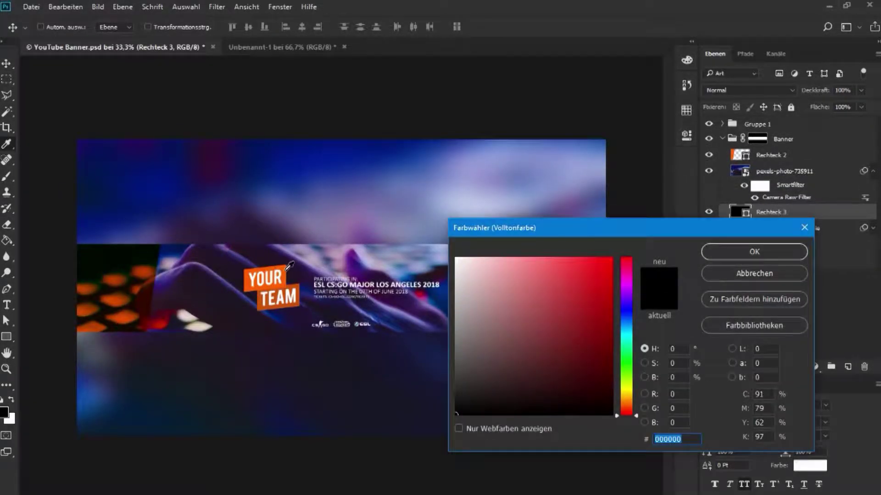
type("ff6000")
left_click(760, 259)
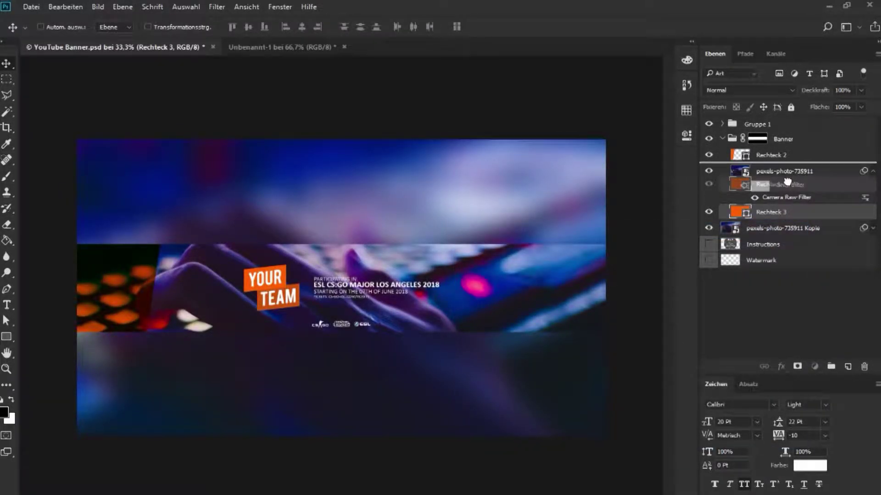
left_click_drag(780, 229, 785, 228)
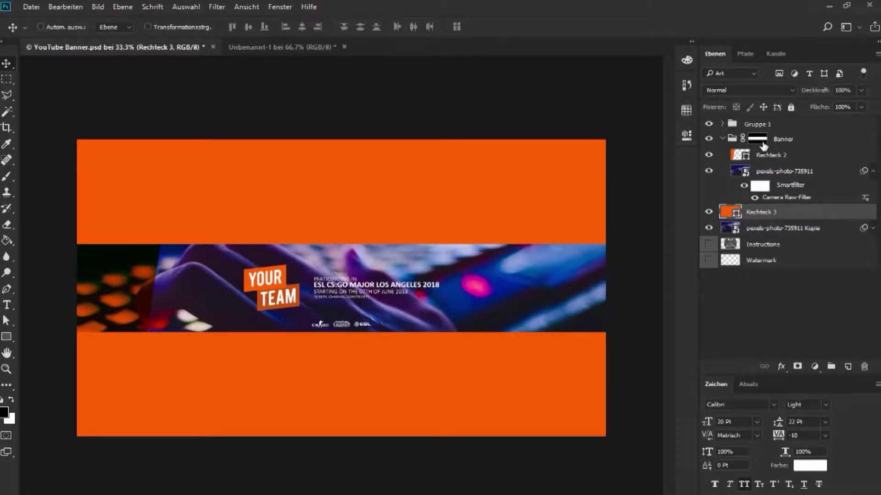
- Set the orange rectangle to Multiply blending at 50% opacity
left_click(751, 89)
scroll(752, 89, "down", 1)
scroll(752, 89, "down", 1)
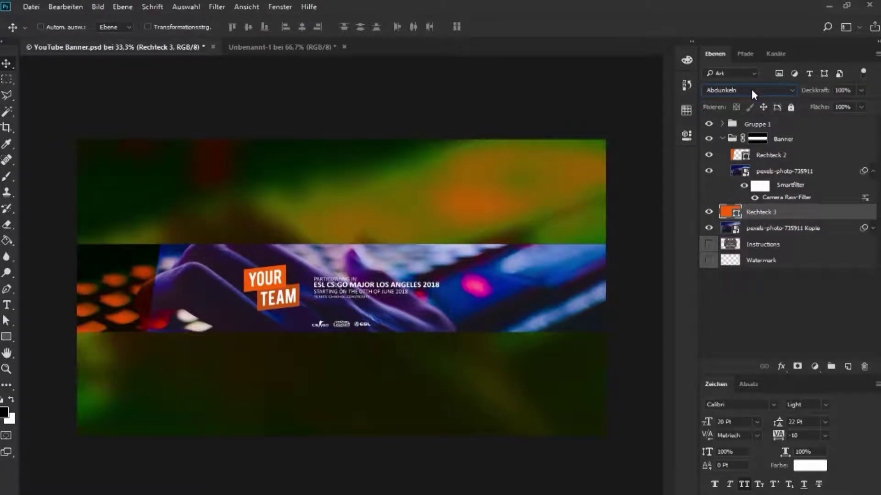
scroll(752, 89, "down", 1)
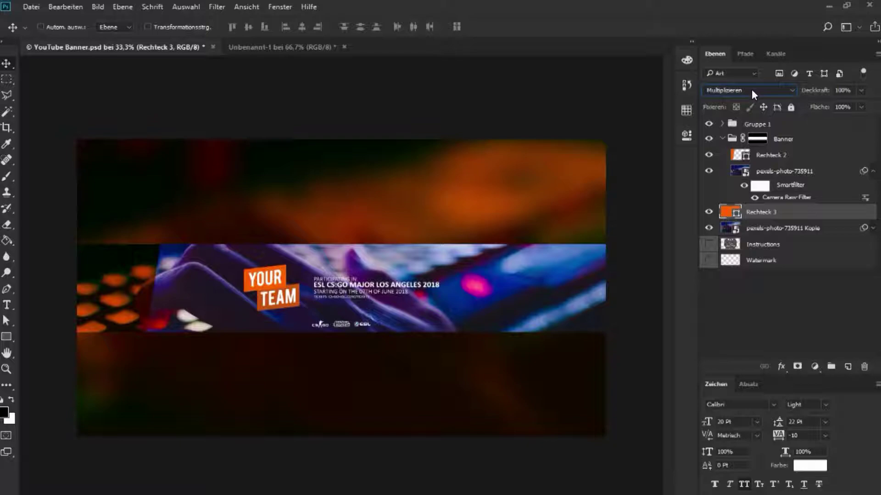
left_click(790, 266)
left_click(800, 226)
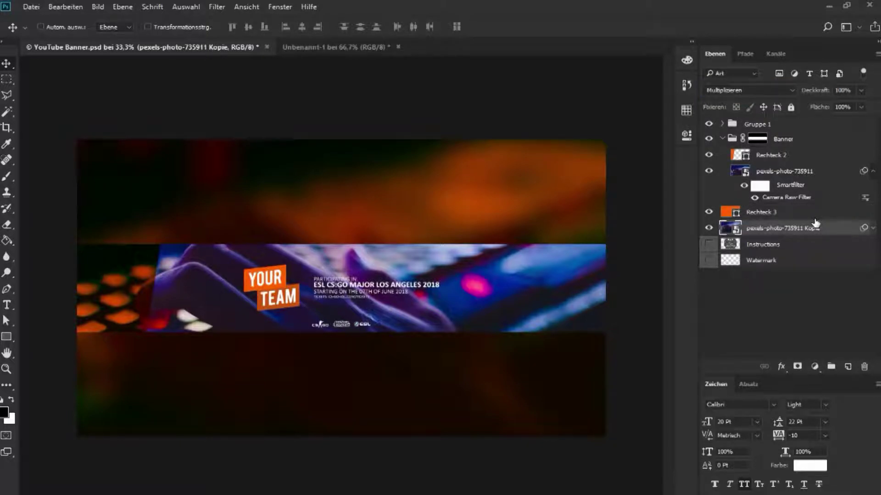
left_click(814, 219)
key("5")
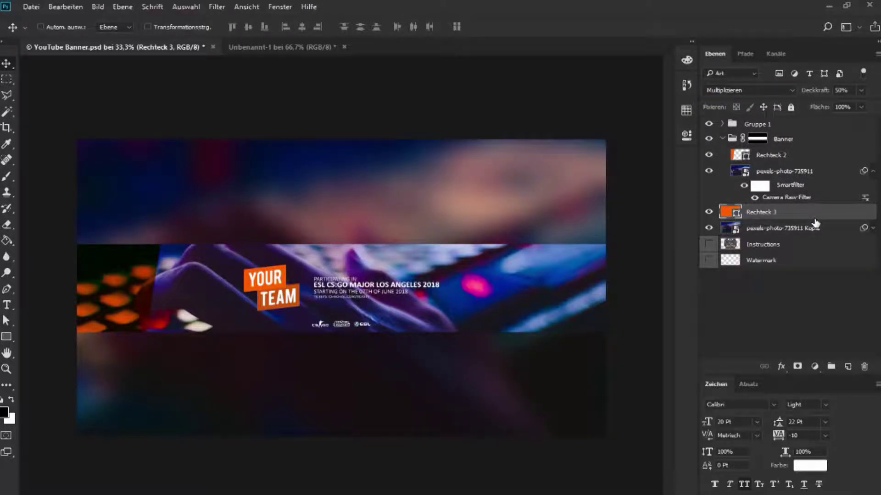
- Delete the orange overlay layer, then undo to restore it
left_click(789, 228)
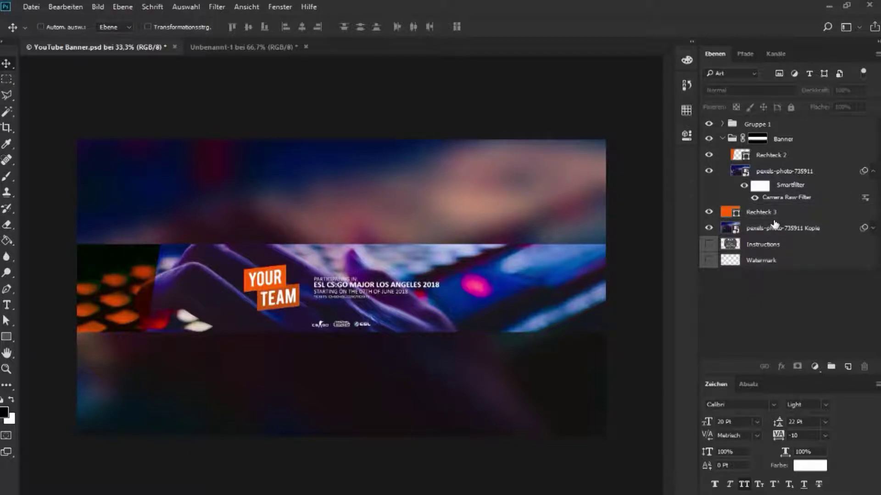
left_click(773, 218)
key("Delete")
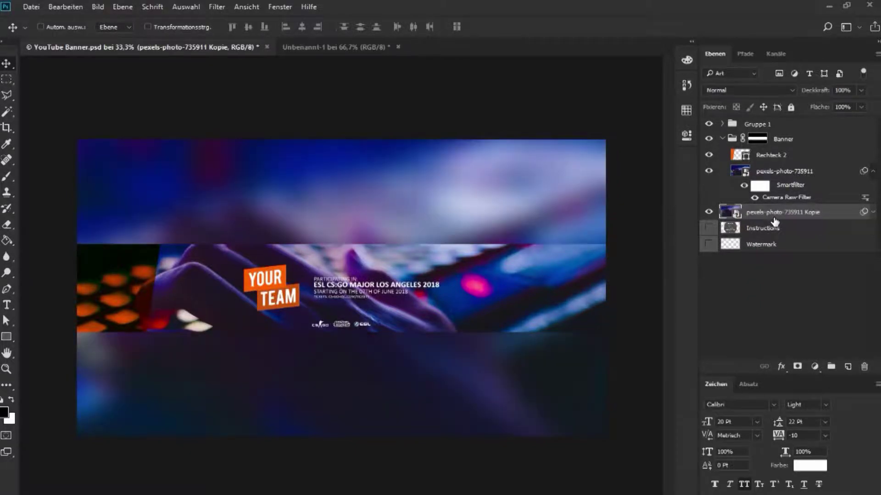
left_click(780, 277)
key("ctrl+z")
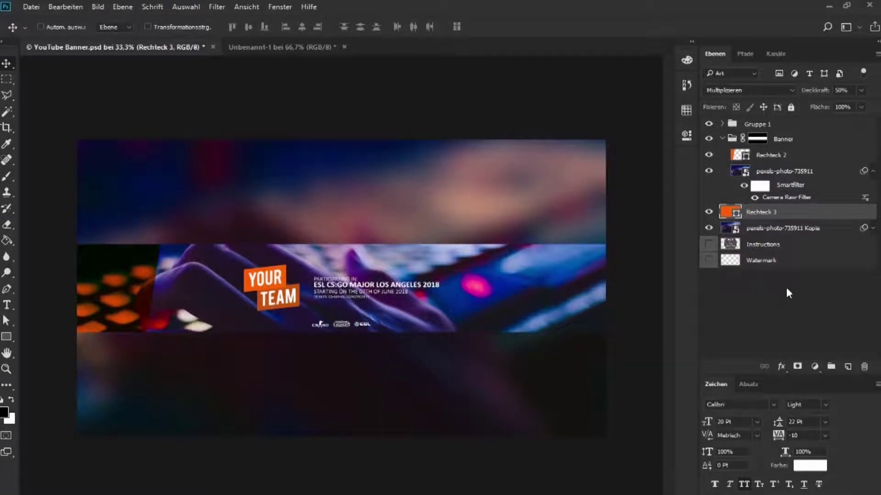
left_click(786, 287)
- Group the orange overlay and photo copy into a red-labelled group named BG
left_click(776, 216)
left_click(770, 232, "shift")
key("ctrl+g")
double_click(757, 211)
type("BG")
key("Return")
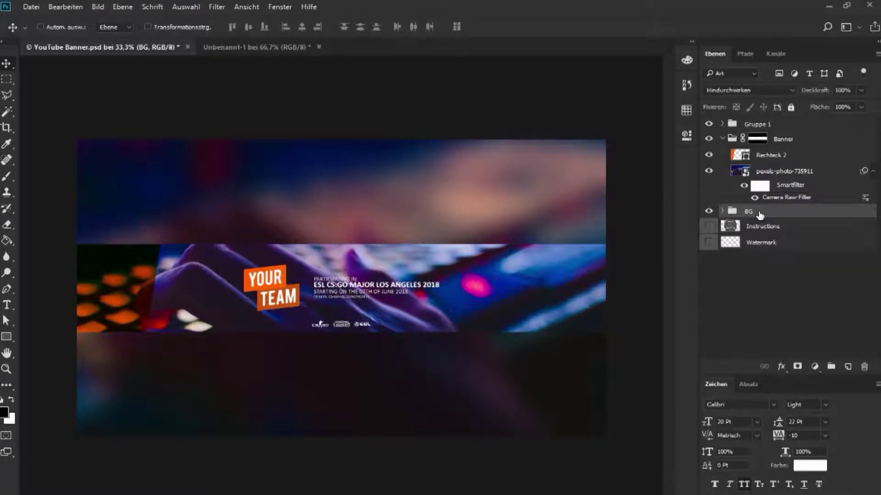
right_click(756, 210)
left_click(674, 435)
- Rename the BG group's layers to Overlay and BG
left_click(722, 211)
double_click(765, 226)
type("Overla")
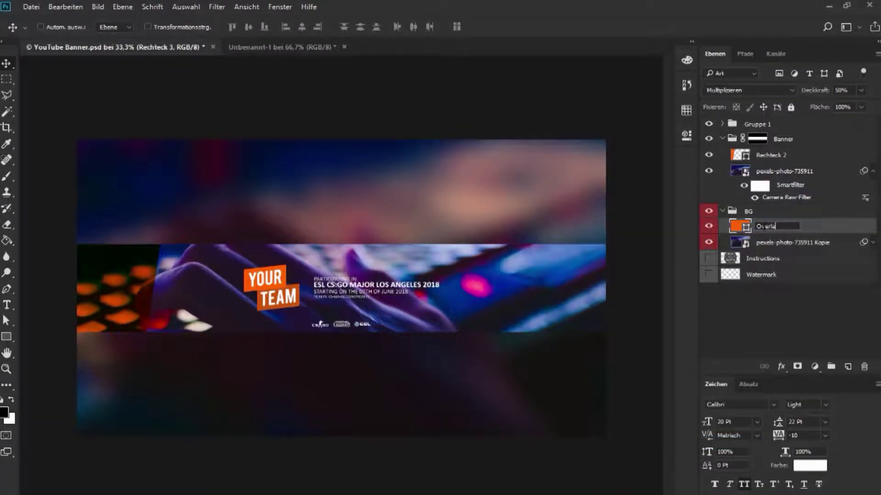
type("y")
key("Return")
double_click(776, 243)
type("BG")
key("Return")
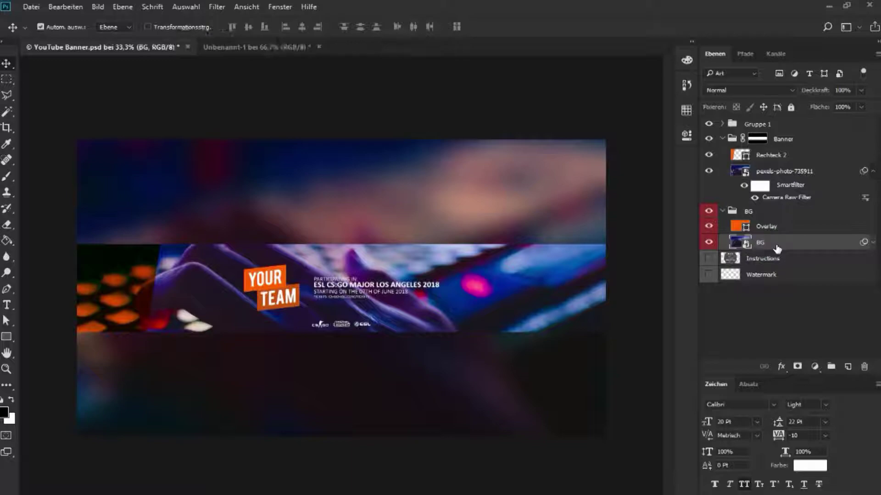
left_click(723, 211)
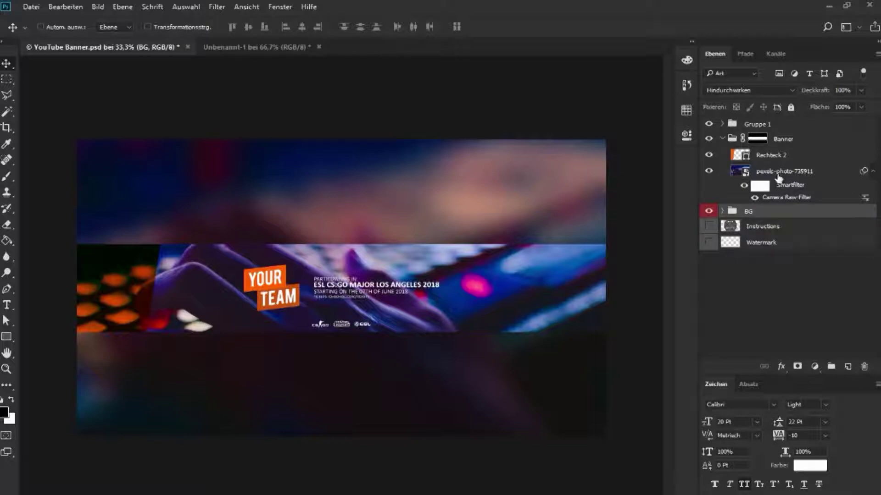
- Rename the banner's keyboard photo to BG and rasterize it with Ctrl+E
double_click(780, 172)
type("BG")
key("Return")
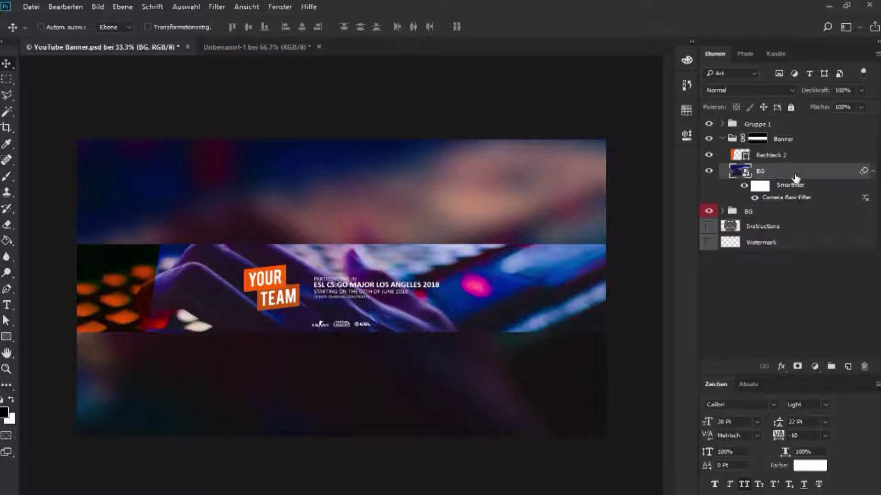
left_click(872, 173)
key("ctrl+e")
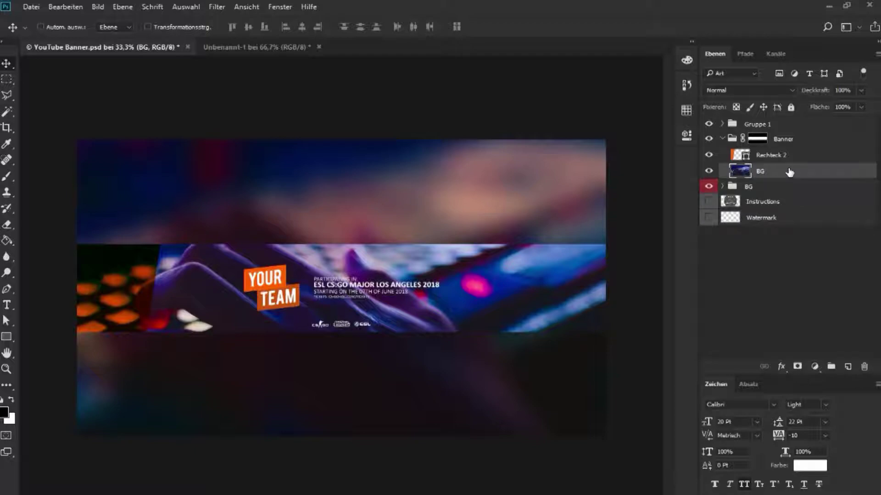
- Rename the Rechteck 2 layer to Overlay
double_click(763, 159)
type("Overla")
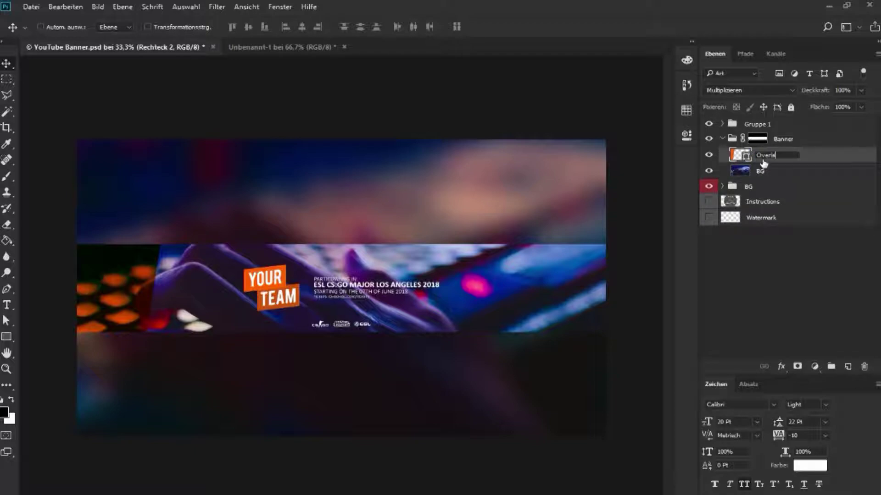
type("y")
key("Return")
right_click(775, 134)
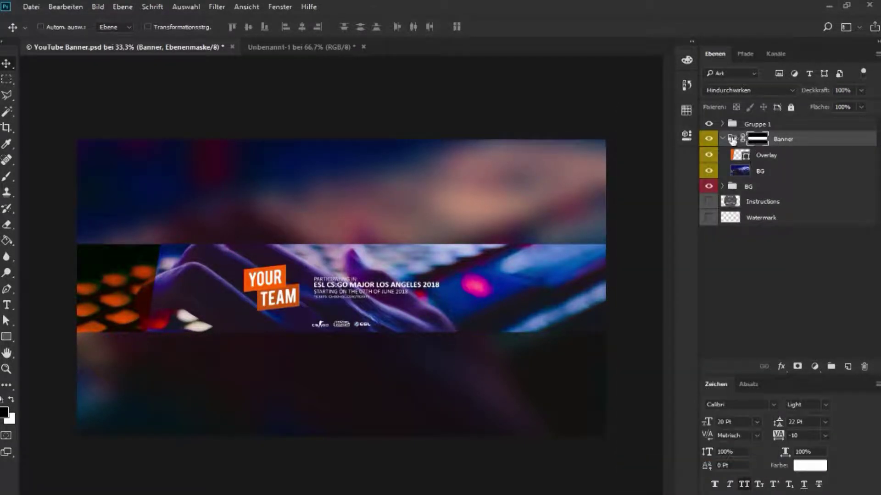
- Label the Banner group yellow and wrap the Logos group in a new group below Match
left_click(722, 138)
left_click(711, 140)
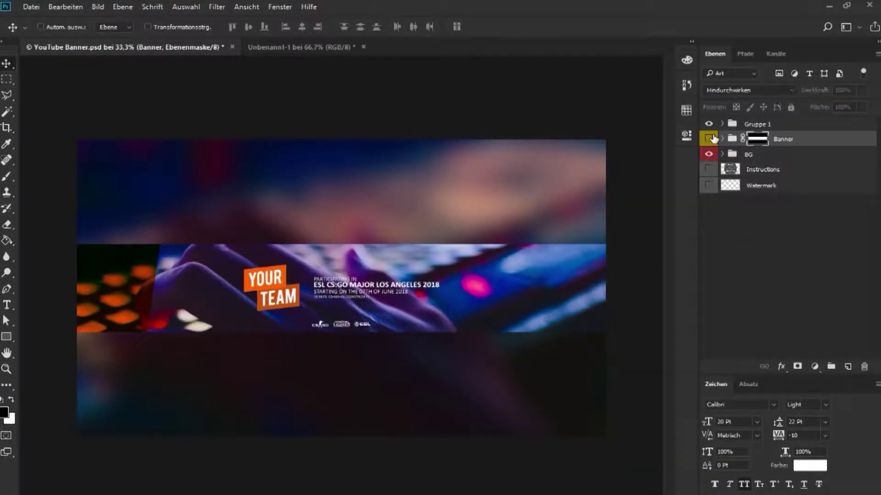
left_click(711, 139)
left_click(743, 125)
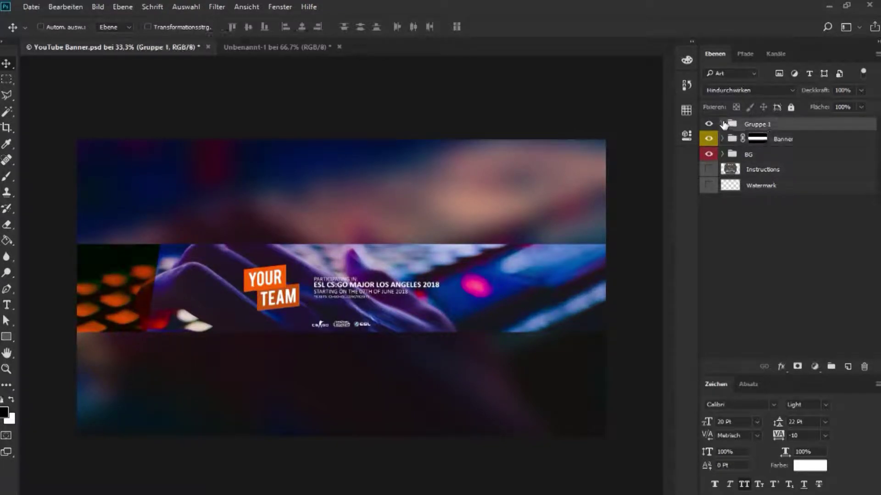
left_click(763, 138)
key("ctrl+g")
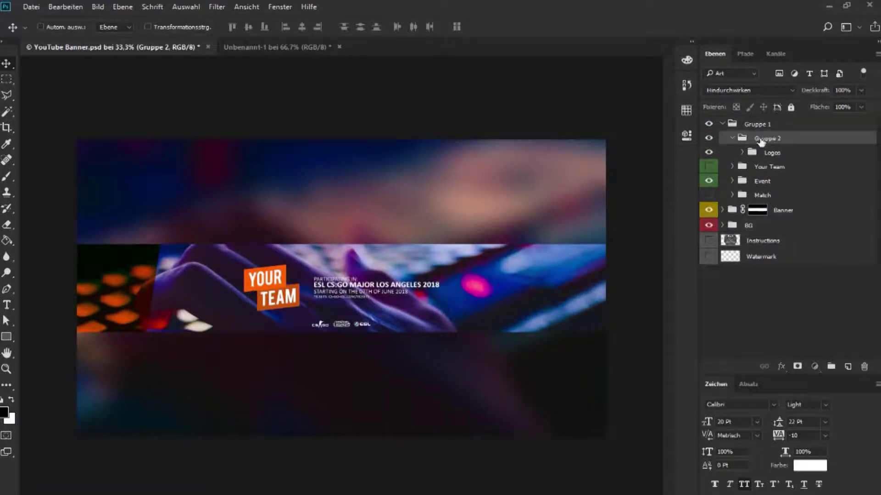
left_click_drag(763, 138, 757, 202)
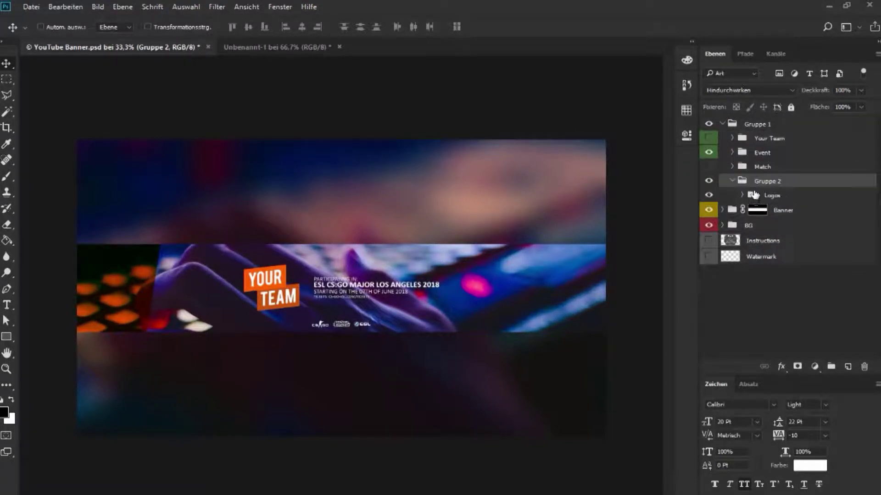
- Name the new group Elements, correcting a typo, and give it a green label
double_click(758, 181)
type("Elements")
key("Return")
double_click(767, 180)
left_click(756, 181)
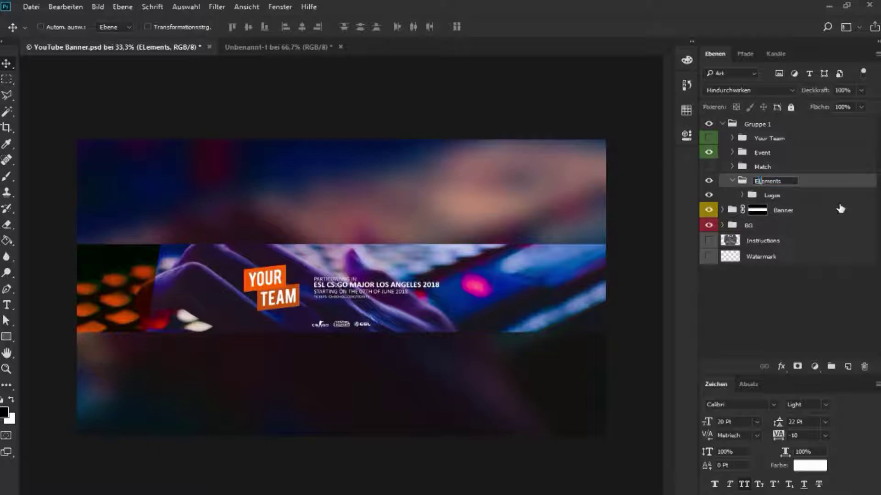
key("Delete")
type("l")
key("Return")
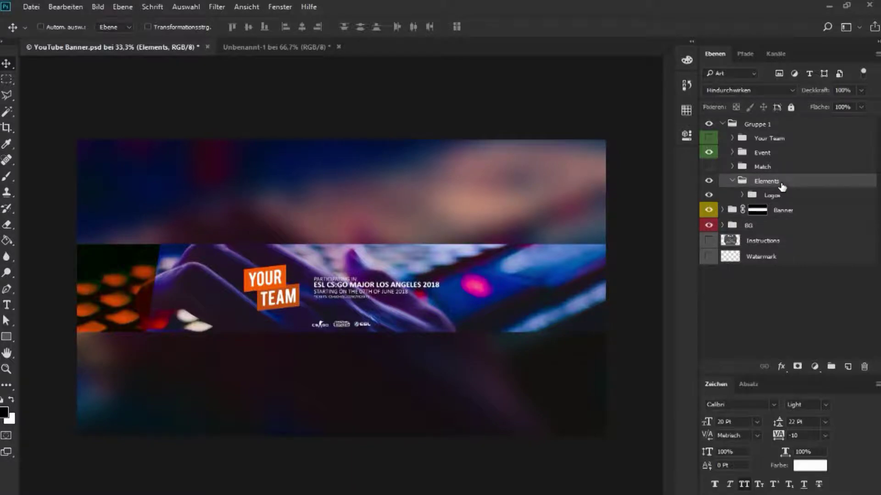
right_click(781, 185)
left_click(660, 481)
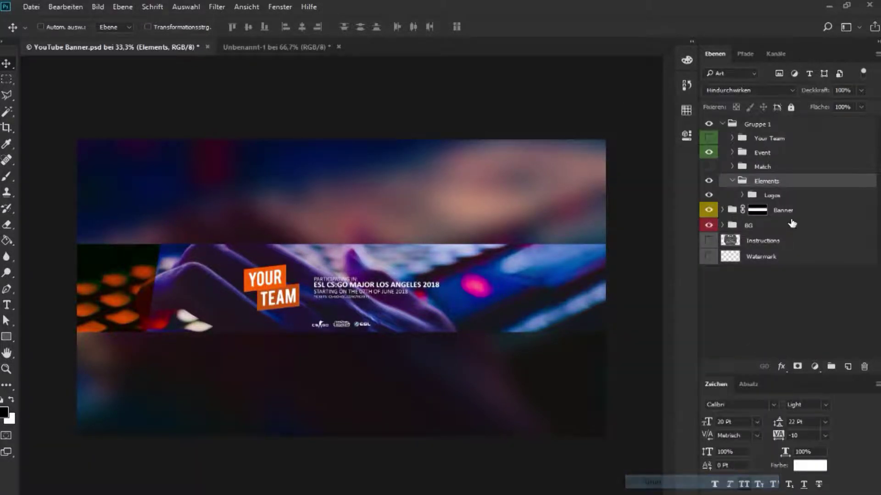
- Rename the three logo layers to ESL, CS:GO and League of Legends
left_click(742, 195)
double_click(786, 210)
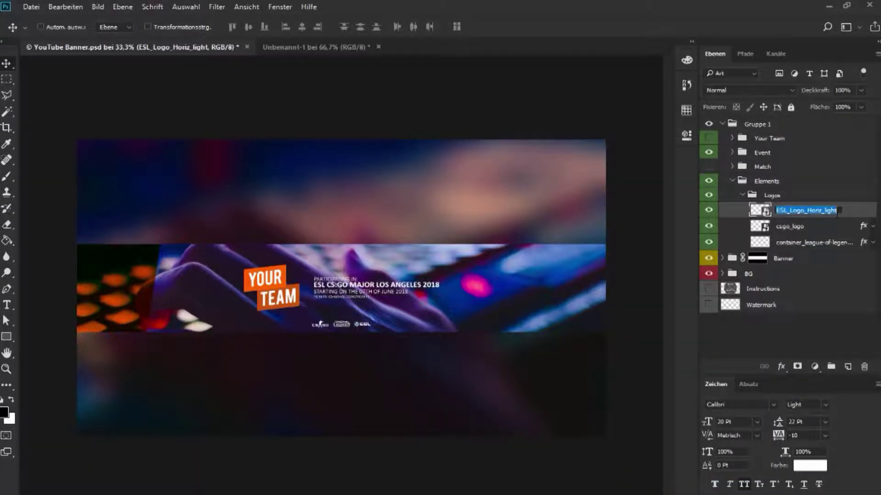
type("ESL")
key("Return")
double_click(789, 226)
type("CS:G")
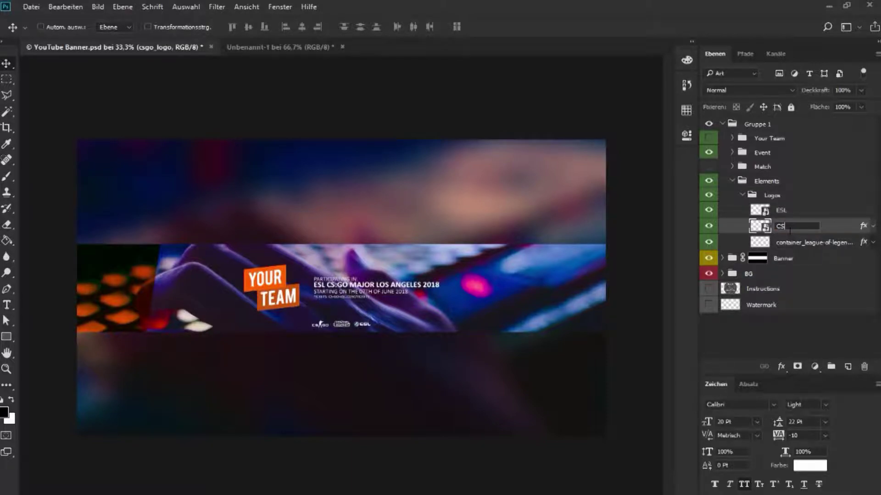
type("O")
key("Return")
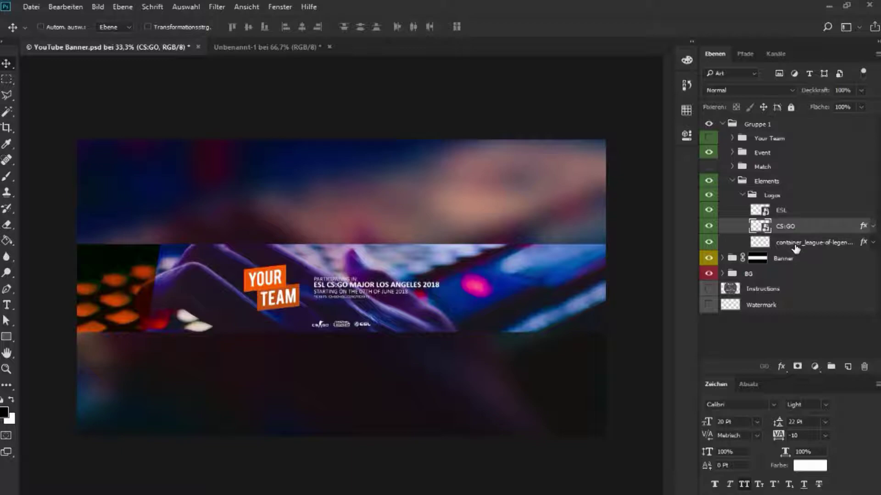
double_click(795, 245)
type("League of Lege")
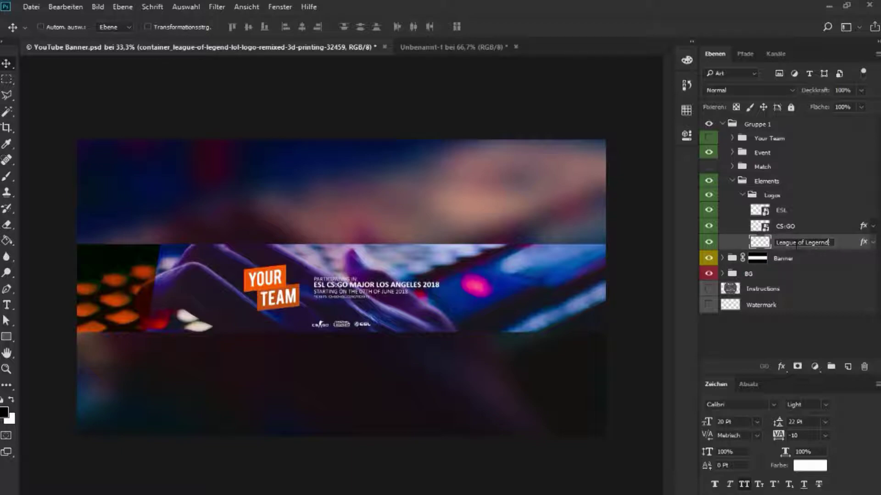
type("nds")
key("Return")
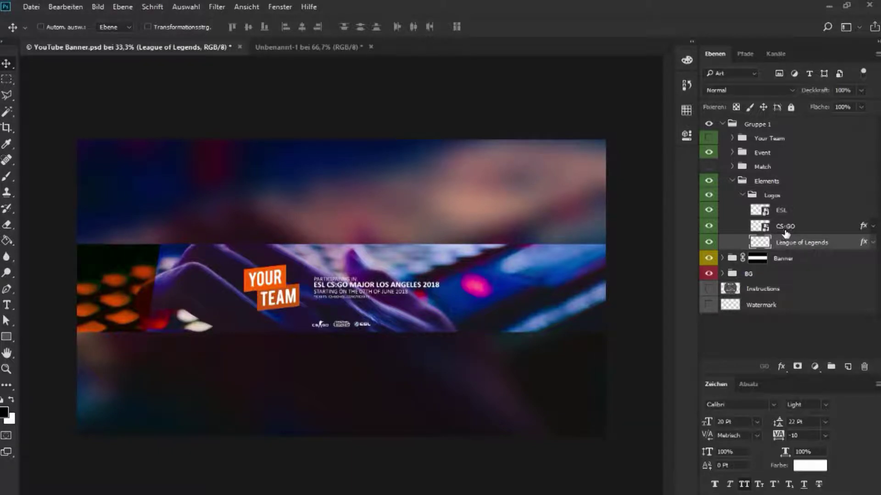
- Reorder the logos with CS:GO on top, then collapse Logos and Elements
left_click_drag(787, 230, 789, 202)
left_click_drag(800, 243, 801, 219)
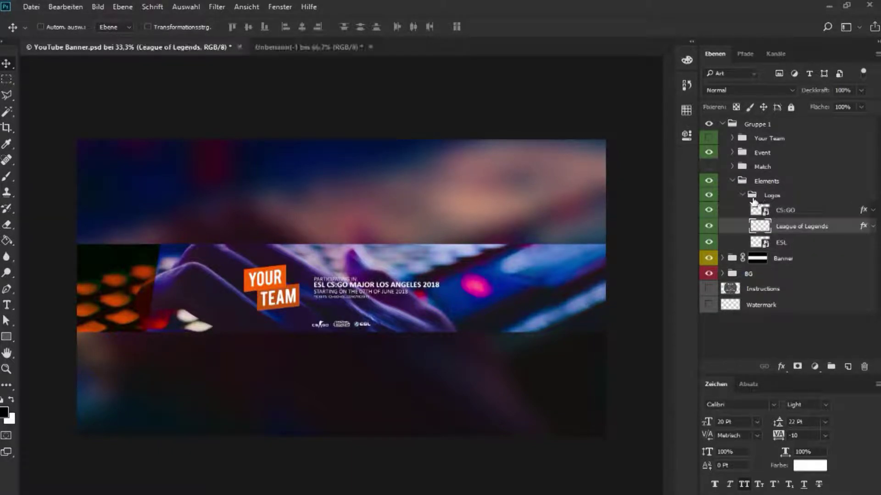
left_click(782, 210)
left_click(782, 242, "shift")
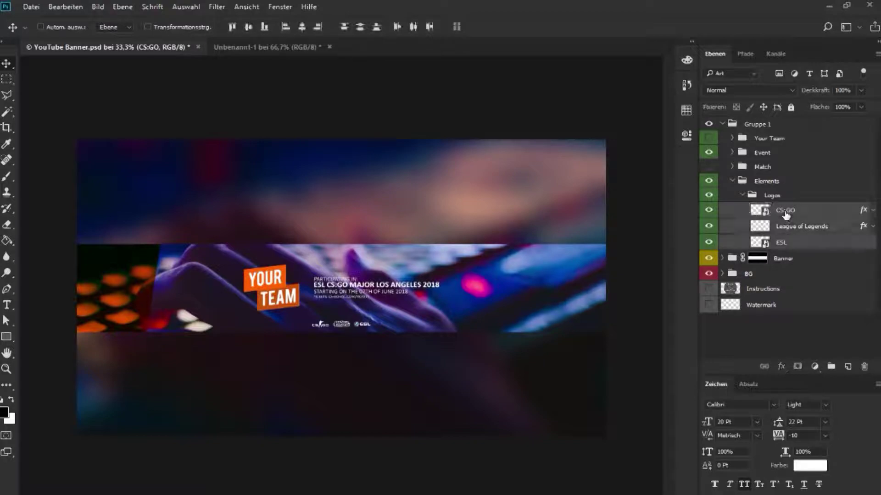
left_click_drag(782, 242, 742, 195)
left_click(742, 195)
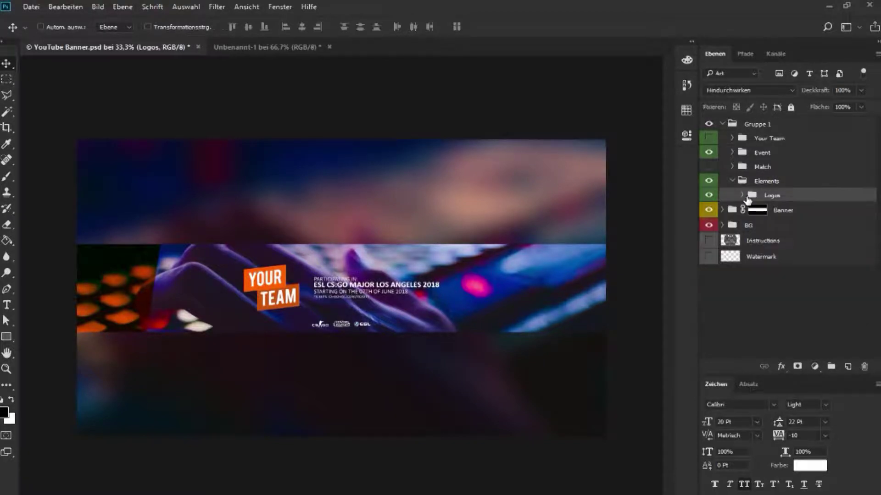
left_click(733, 182)
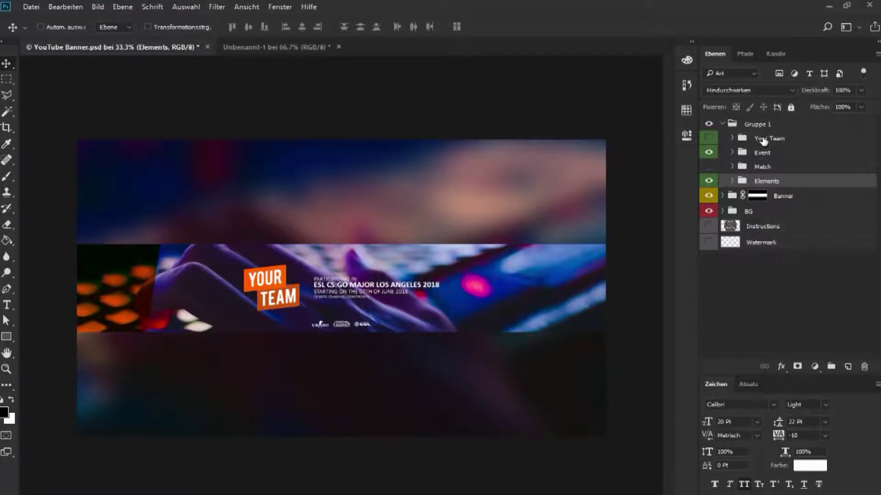
- Rename the Gruppe 1 group to Text and the Your Team group to Team Name
double_click(761, 125)
type("Text")
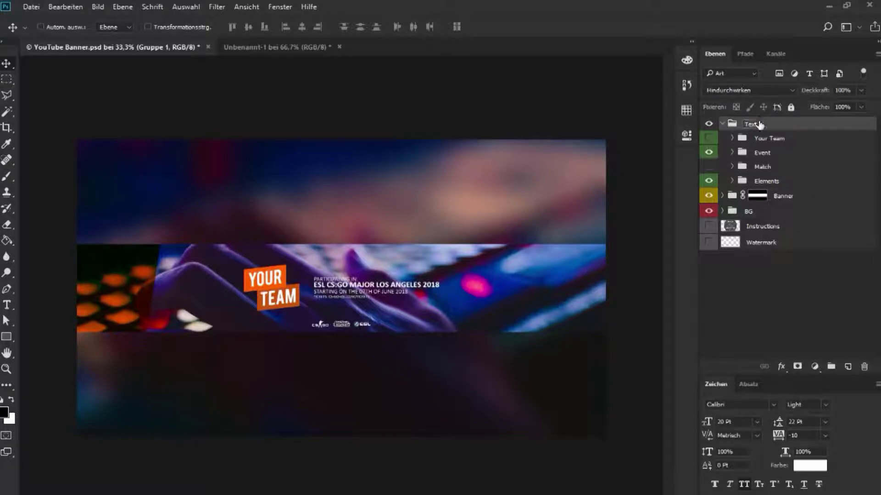
key("Return")
double_click(765, 139)
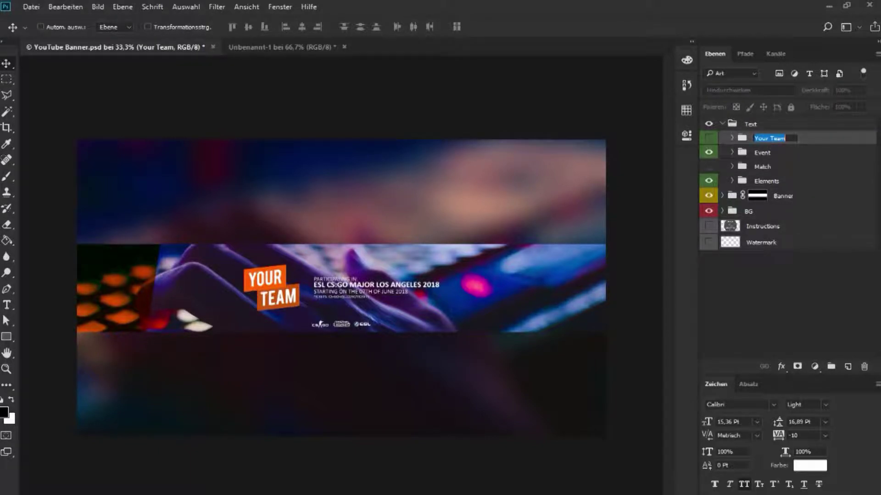
type("St")
key("ctrl+a")
key("BackSpace")
key("Return")
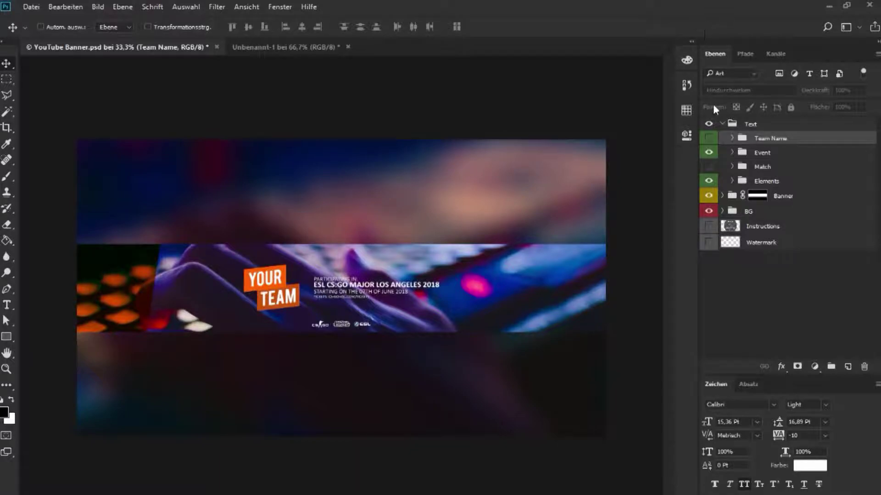
- Rename the Match and Event groups to Upcoming Match and Upcoming Event
double_click(763, 167)
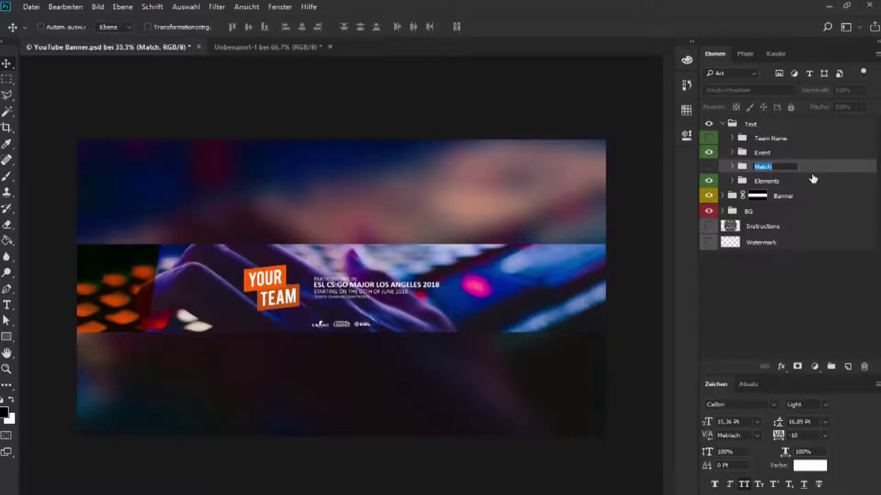
type("Upc")
type("h")
key("Return")
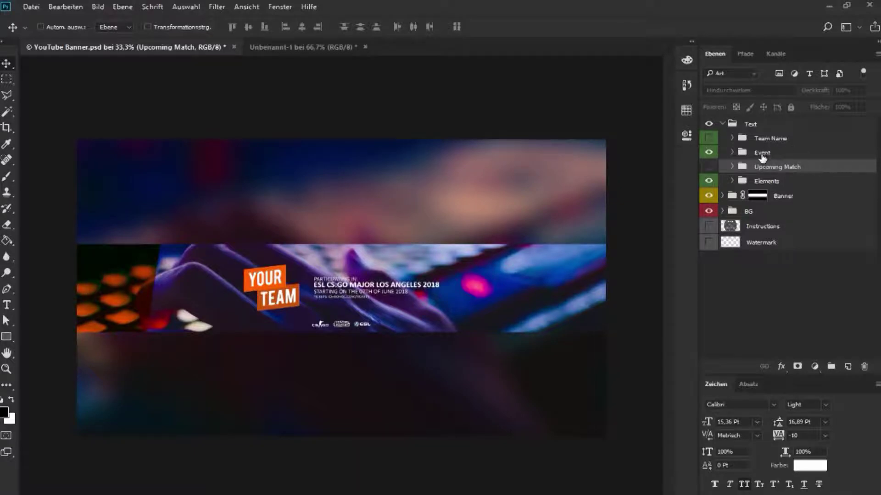
double_click(763, 154)
type("Upcoming Ev")
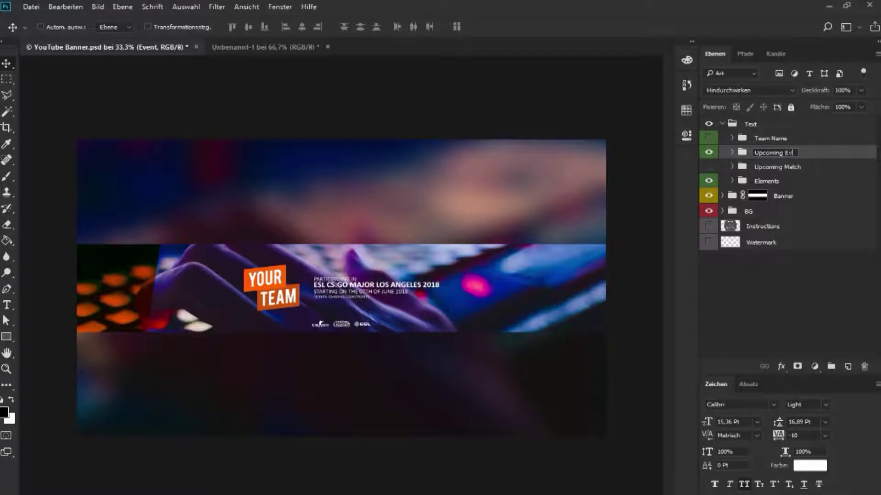
type("ent")
key("Return")
- Tag the selected groups green and show only the Upcoming Event group
right_click(789, 168)
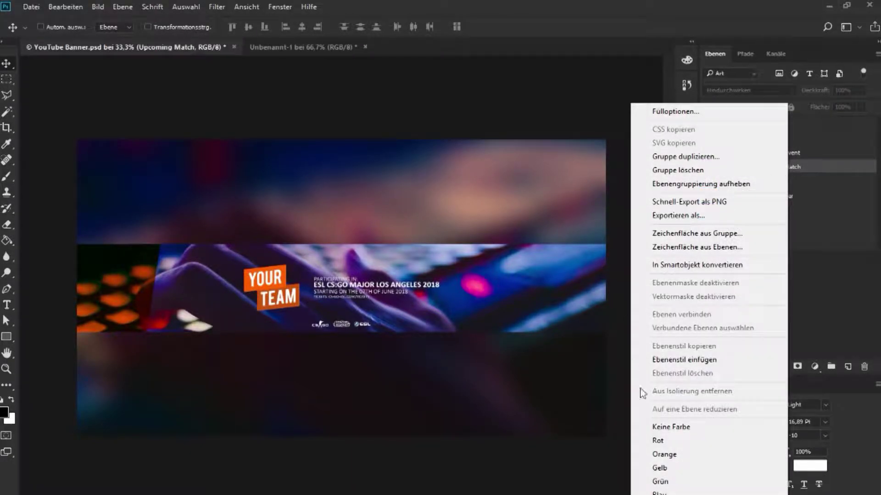
left_click(680, 481)
left_click_drag(709, 153, 709, 167)
left_click(708, 138)
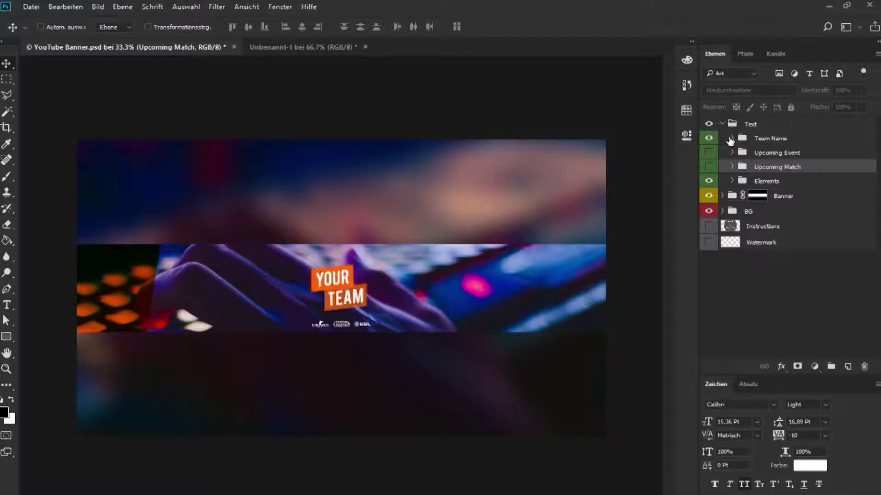
left_click(732, 138)
left_click(709, 153)
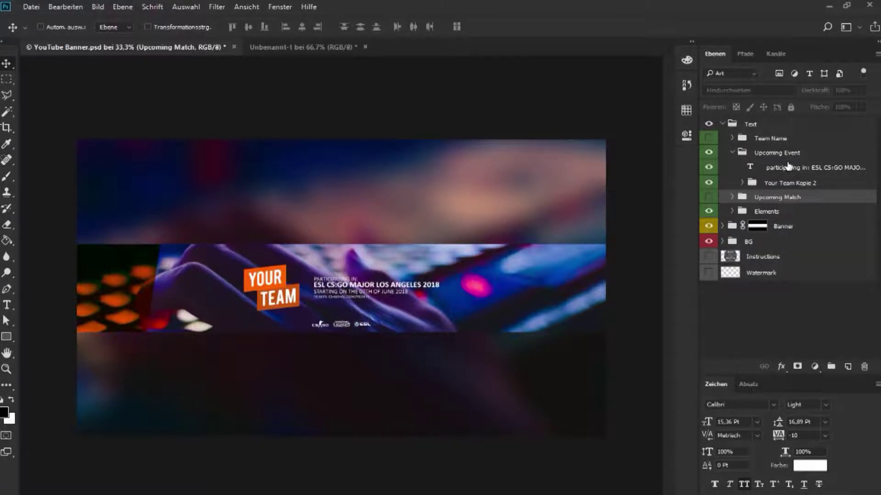
- Rename the event layers Event details and Your Team, with Your Team moved on top
double_click(789, 167)
type("Tea")
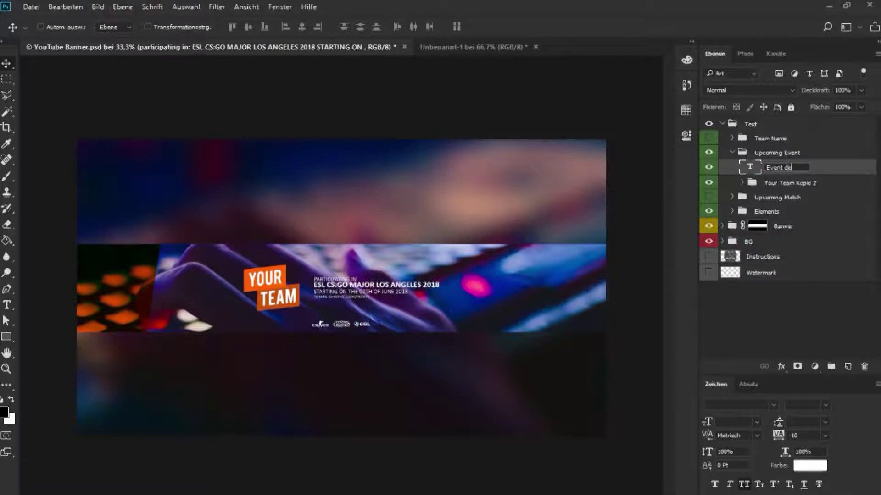
key("Return")
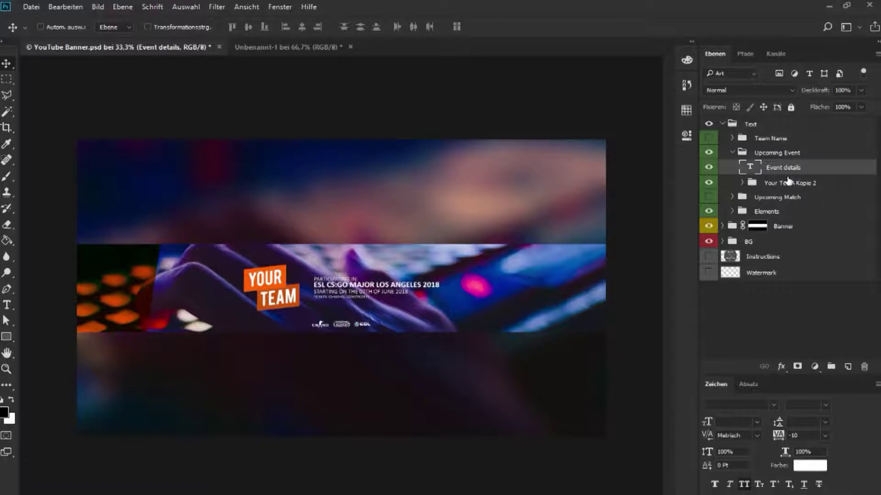
double_click(788, 183)
type("Y")
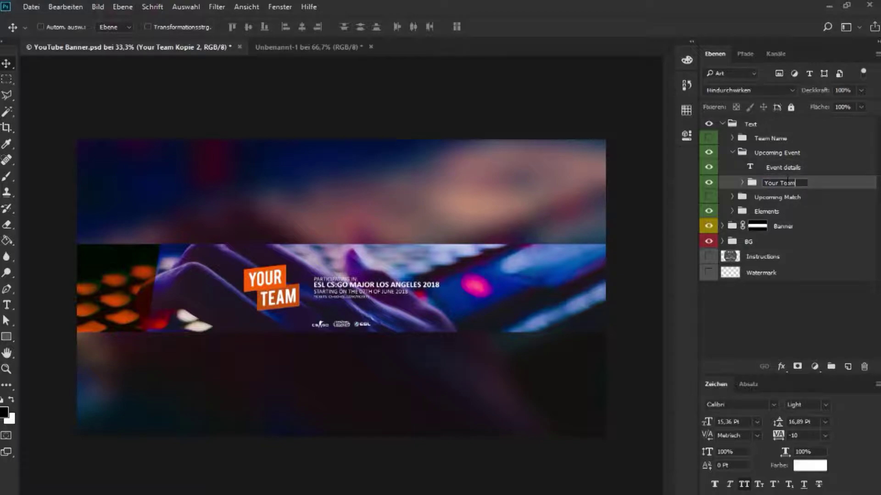
key("Return")
left_click_drag(787, 182, 737, 163)
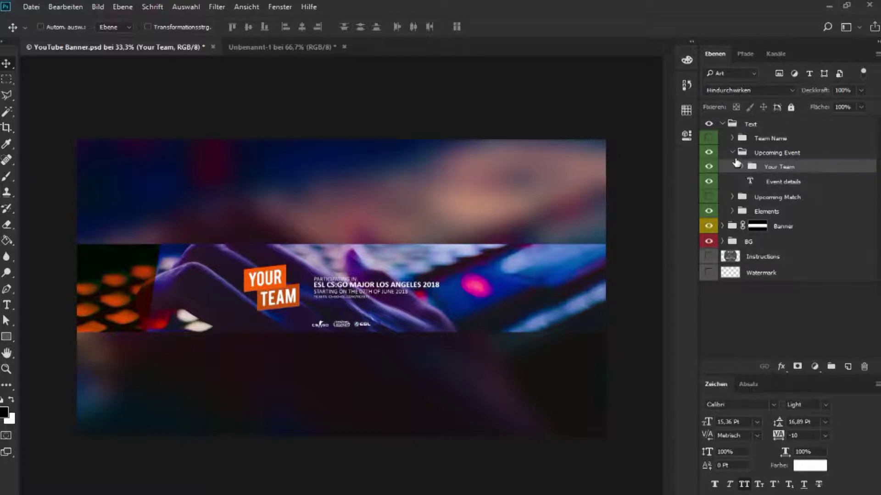
left_click(732, 153)
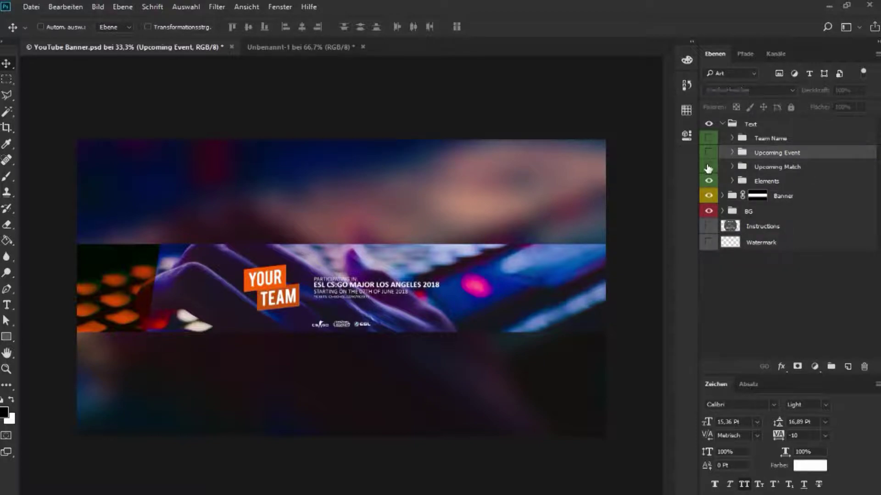
- Rename the match date layer Date and place the Your Team group directly below it
left_click(709, 166)
double_click(775, 183)
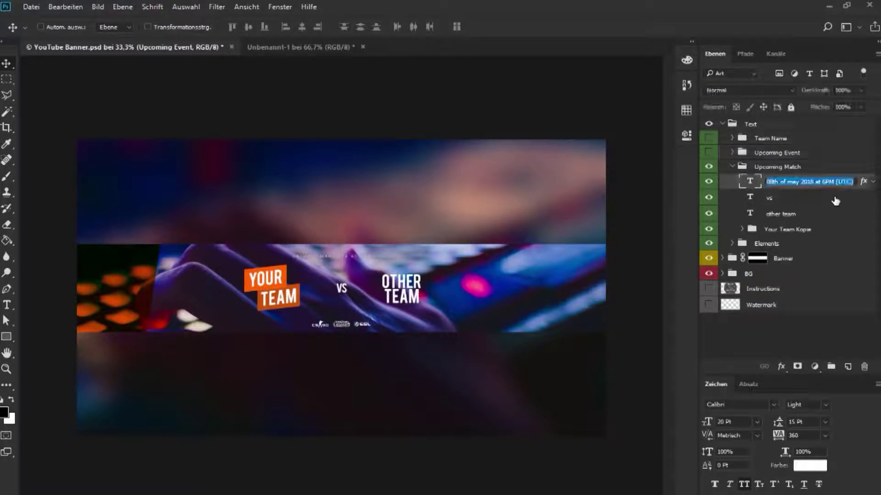
type("Date")
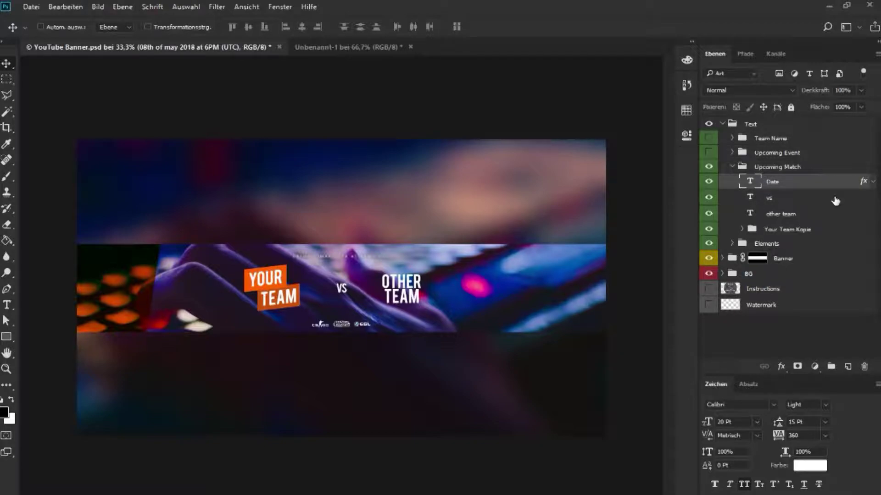
key("Return")
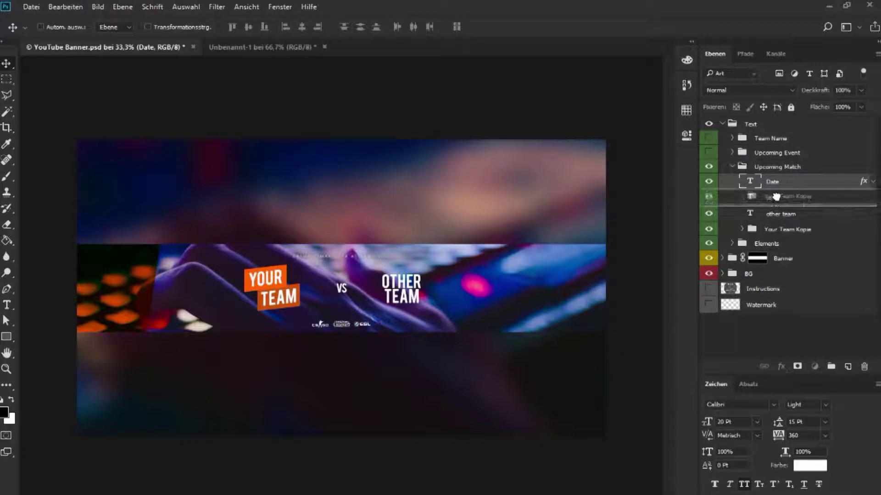
left_click_drag(775, 229, 775, 190)
double_click(782, 196)
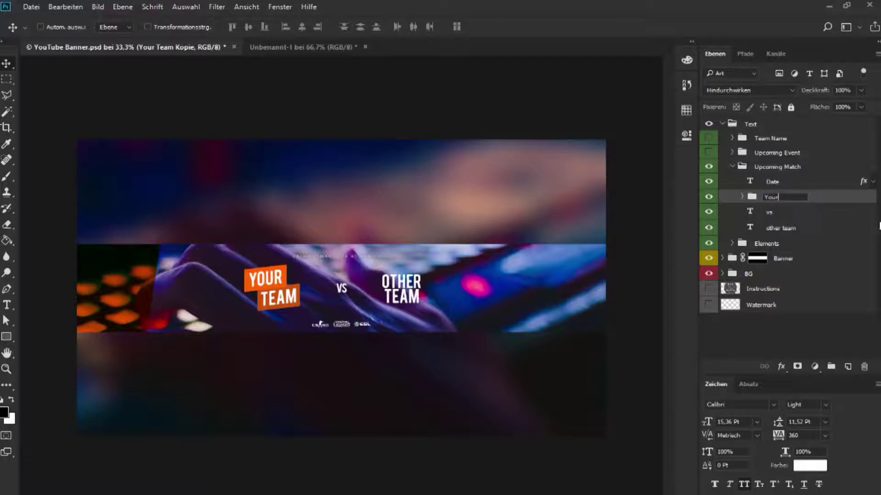
type("Team")
key("Return")
left_click(742, 197)
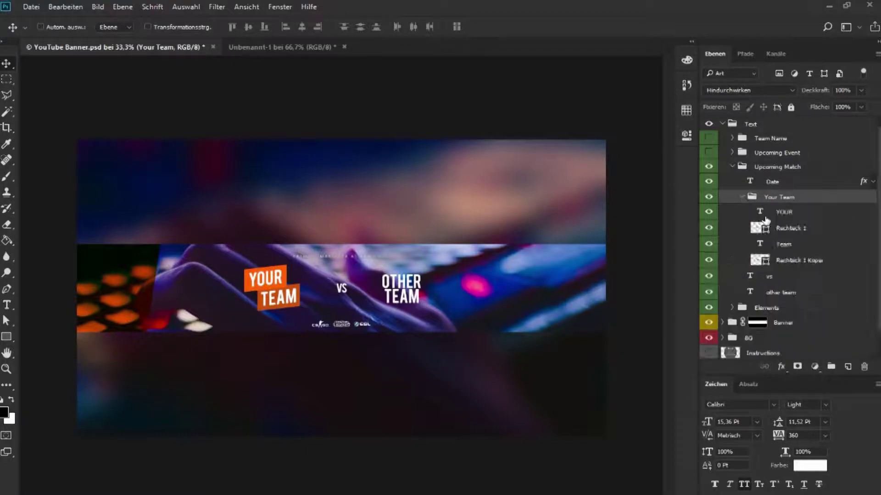
- Rename the YOUR text layer inside Your Team to 'Your'
double_click(782, 212)
type("YOur")
key("Return")
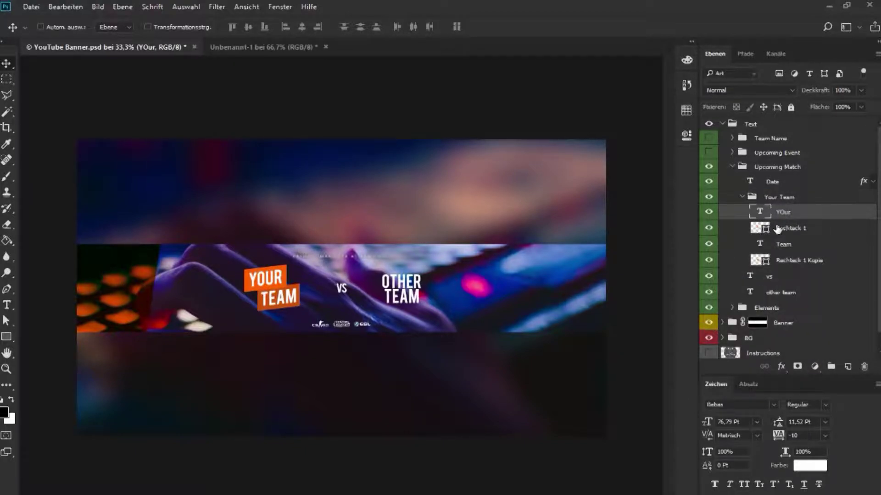
left_click(785, 245)
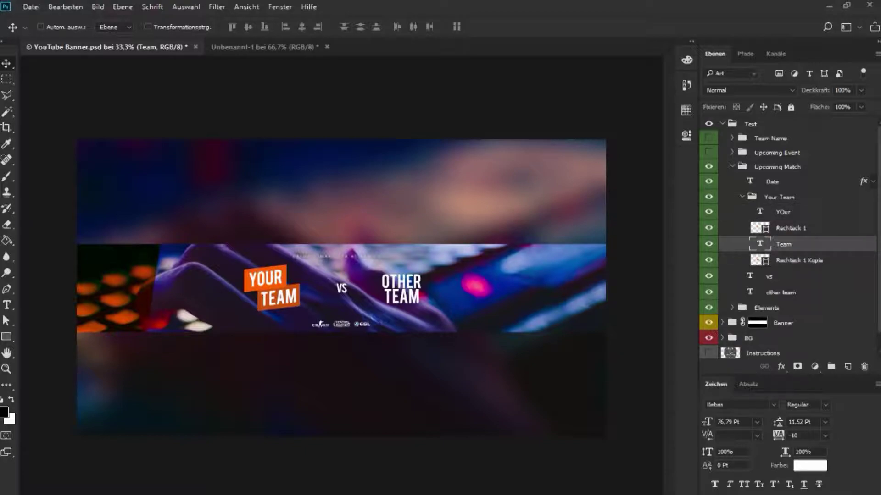
double_click(782, 212)
type("Your")
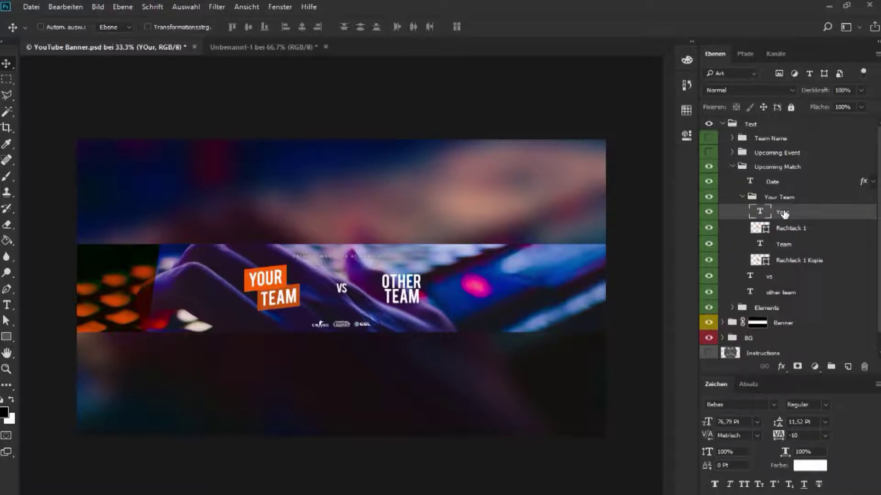
key("Return")
- Group the two rectangle layers into a BG group placed below the Team layer
left_click(790, 228)
left_click(798, 260, "shift")
key("ctrl+g")
double_click(787, 227)
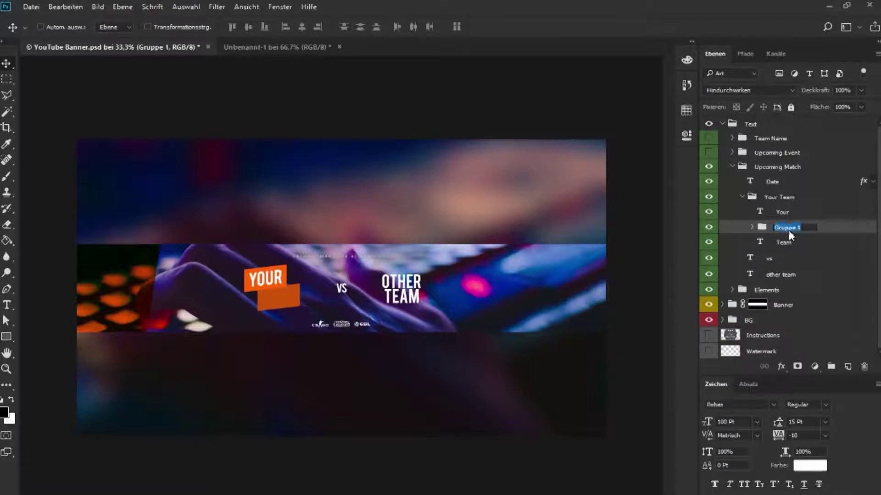
type("BG")
key("Return")
left_click_drag(775, 229, 757, 246)
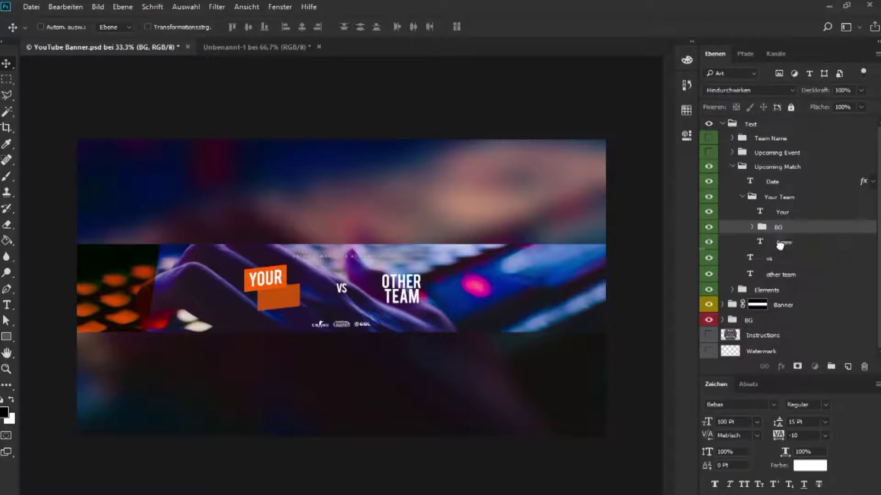
left_click(751, 244)
- Rename the two rectangle layers BG 1 and BG 2
double_click(791, 259)
type("BG")
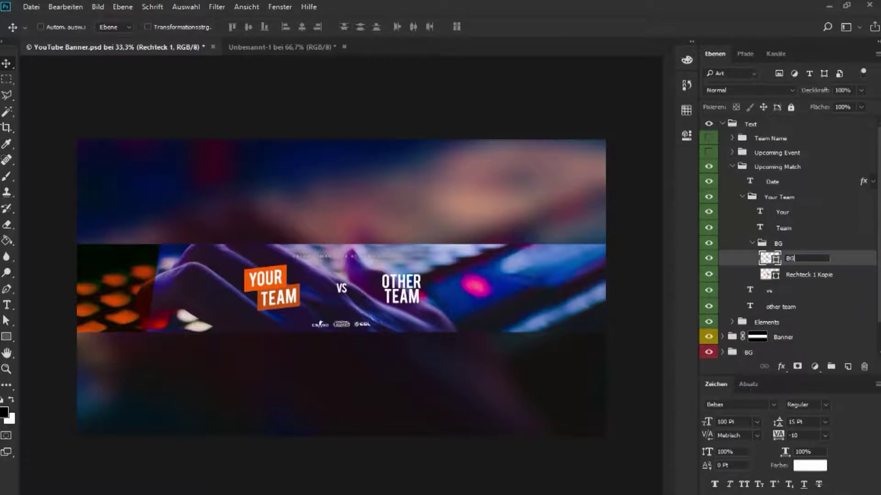
key("Return")
double_click(791, 259)
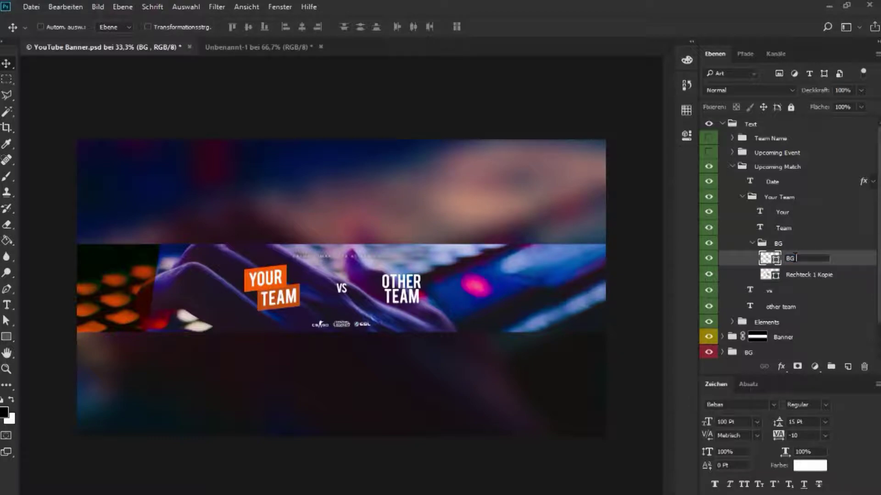
type("1")
left_click(791, 274)
double_click(791, 274)
type("BG 2")
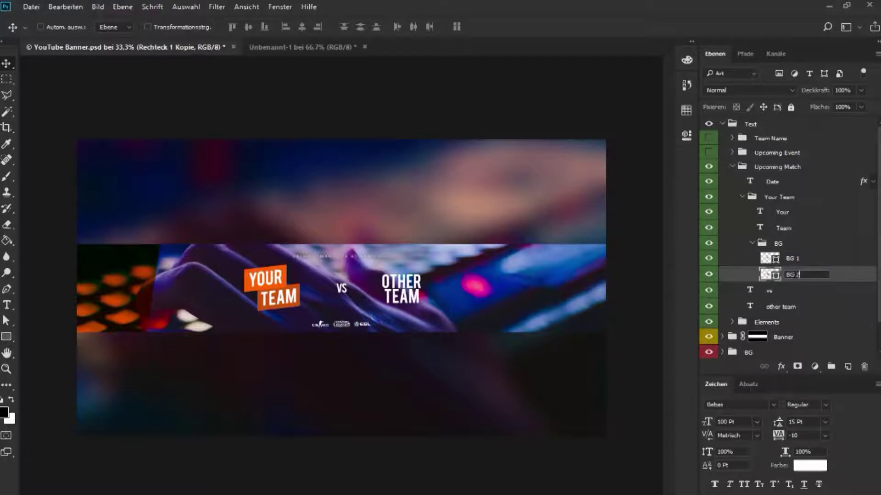
key("Return")
- Tag the BG group red and collapse the BG and Your Team groups
right_click(786, 247)
left_click(671, 440)
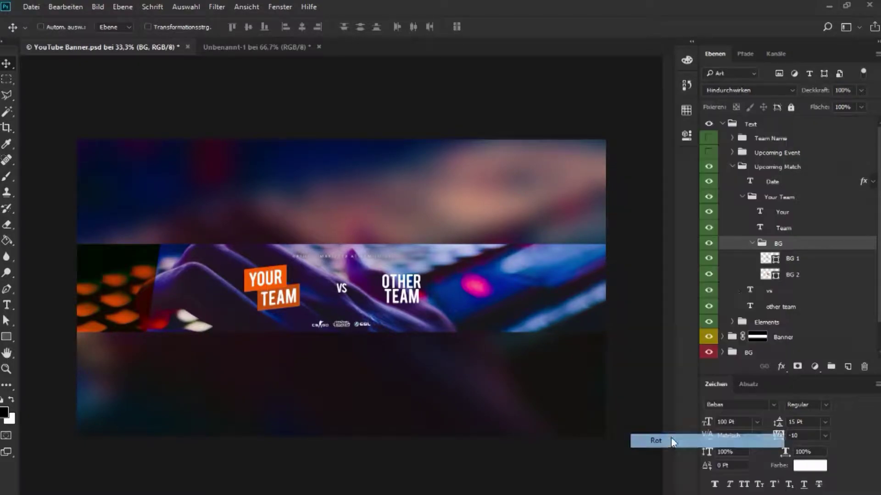
left_click(753, 244)
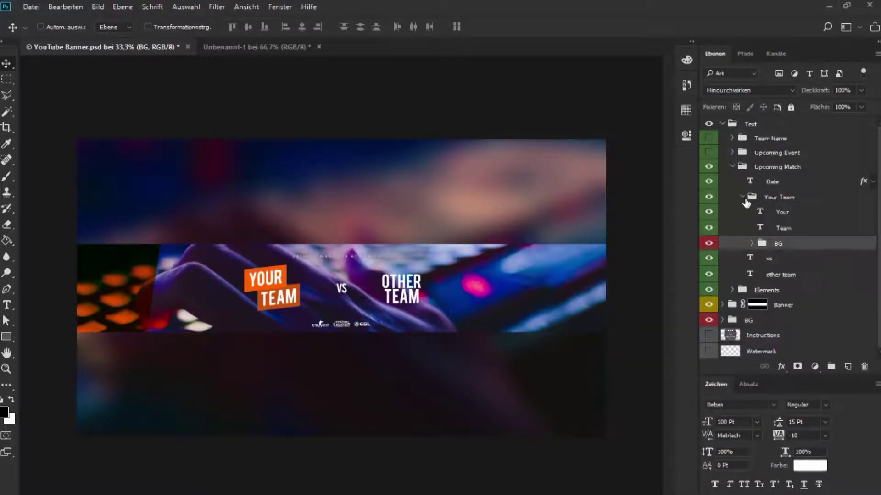
left_click(746, 201)
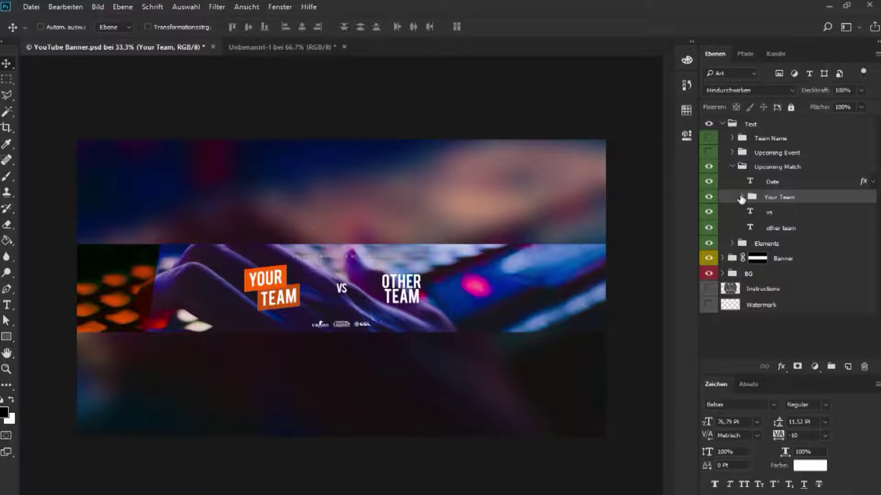
- Rename the vs text layer VS and give it a yellow label
left_click(778, 216)
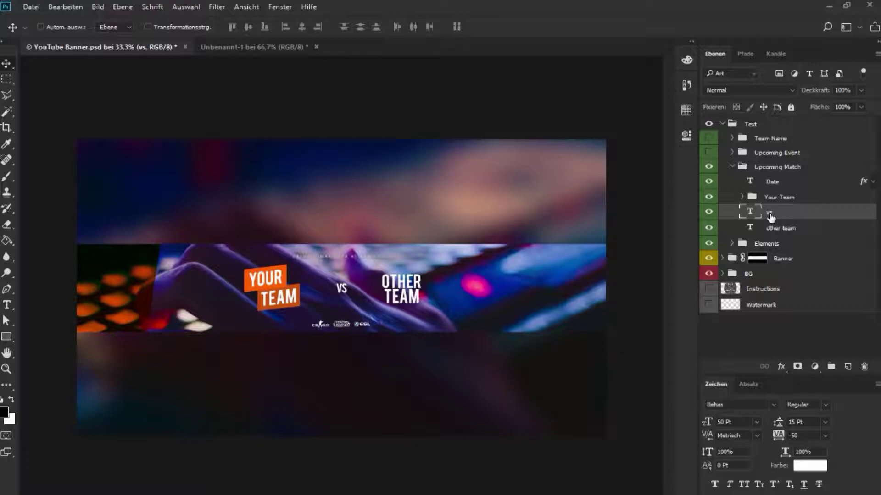
double_click(769, 212)
key("Return")
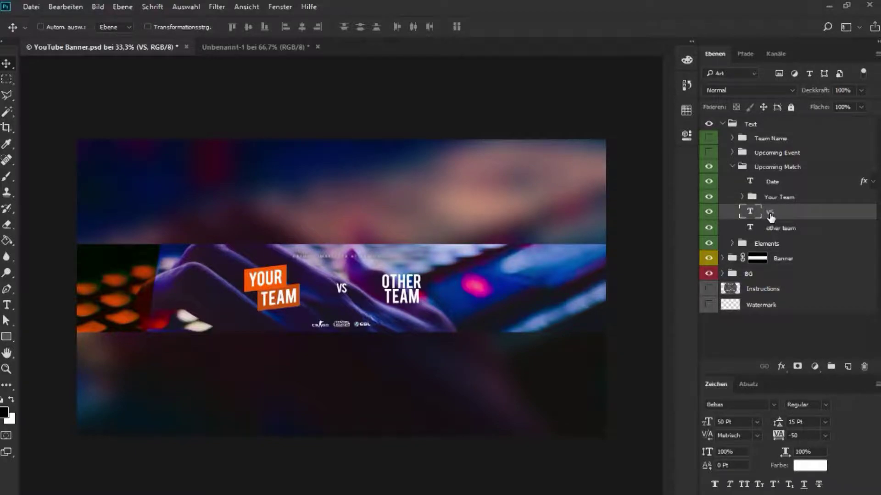
right_click(771, 215)
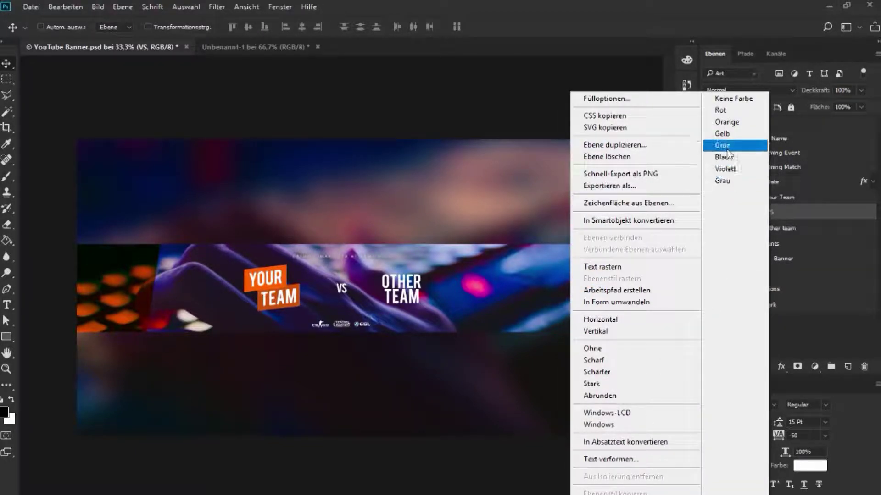
left_click(722, 133)
- Rename the other team layer 'Other Team (Logo)' and collapse Upcoming Match
right_click(774, 226)
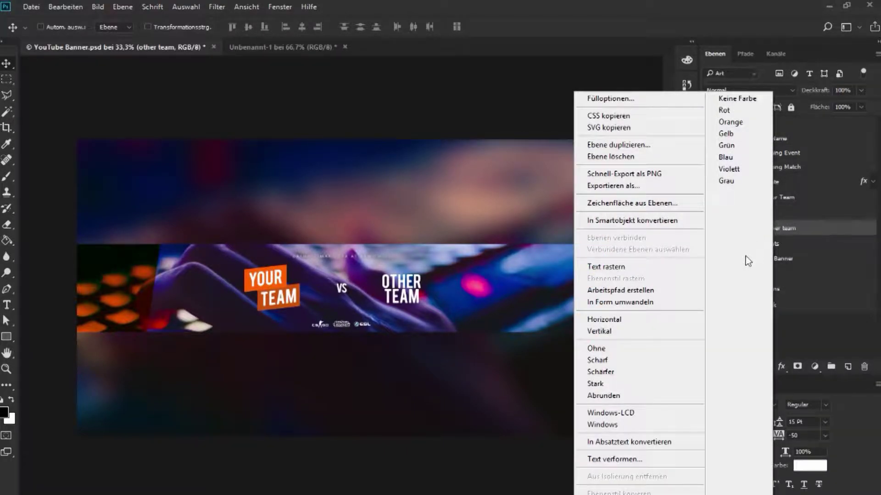
left_click(790, 225)
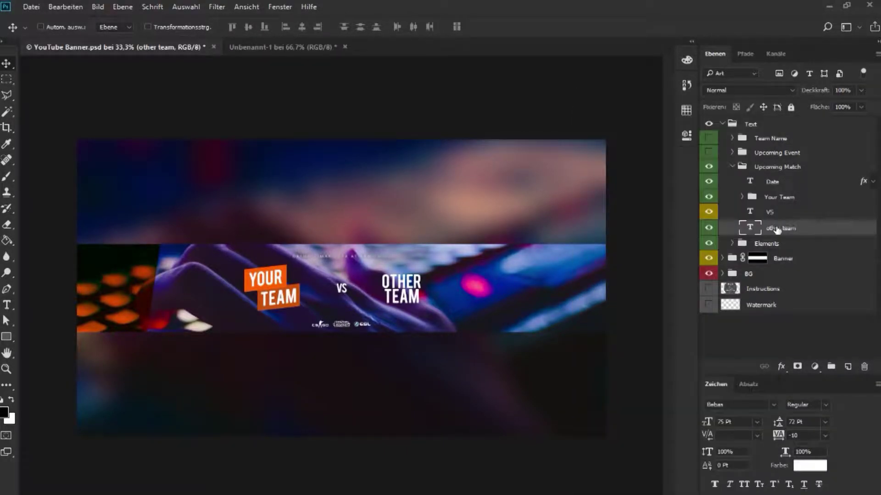
double_click(779, 228)
type("Oth")
type(")")
key("Return")
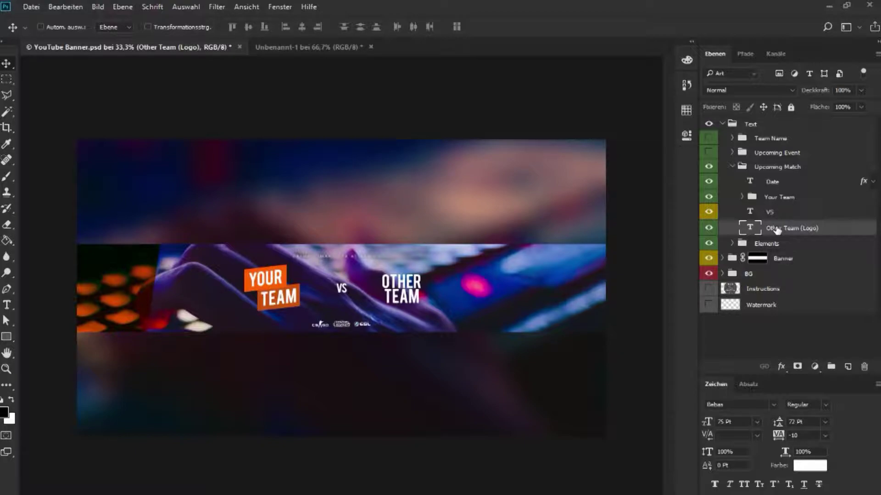
left_click(732, 167)
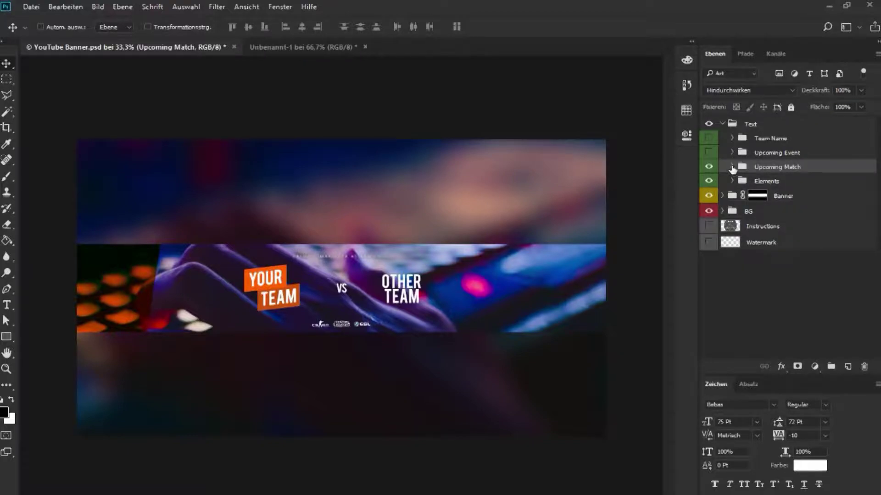
- Hide the match text and tag the Text group green
left_click(709, 166)
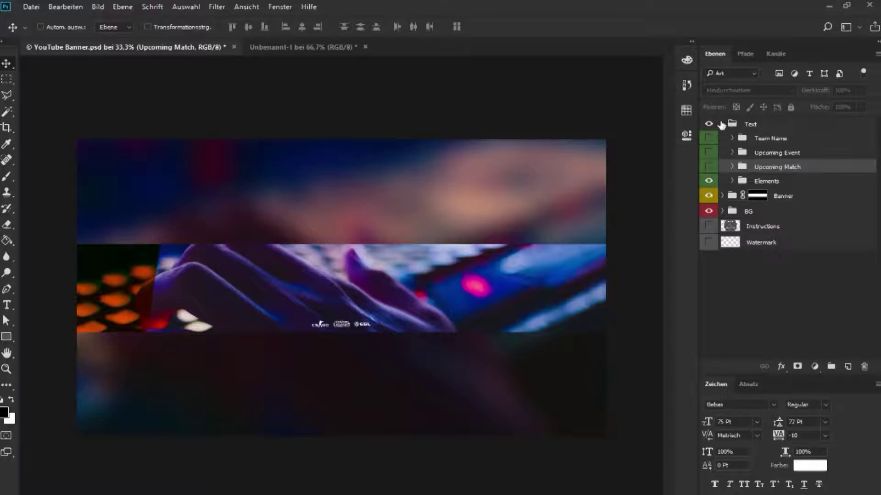
left_click(722, 124)
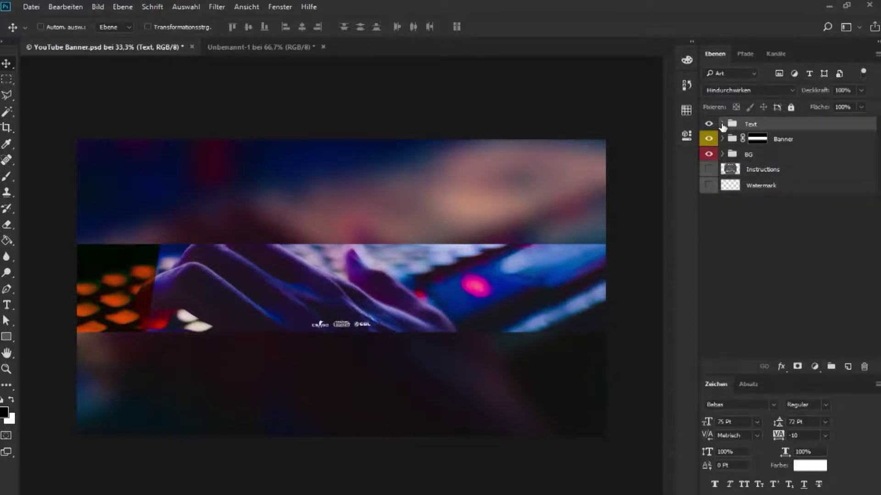
left_click(722, 123)
left_click(764, 181)
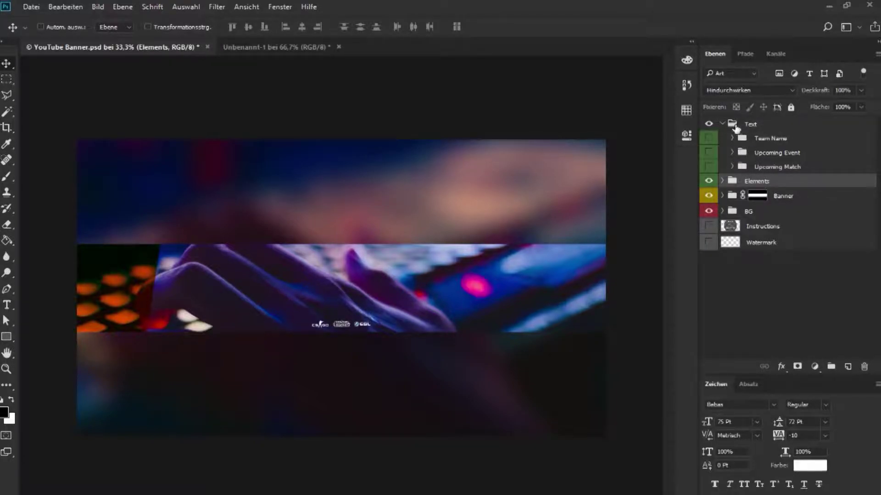
left_click(735, 126)
right_click(739, 124)
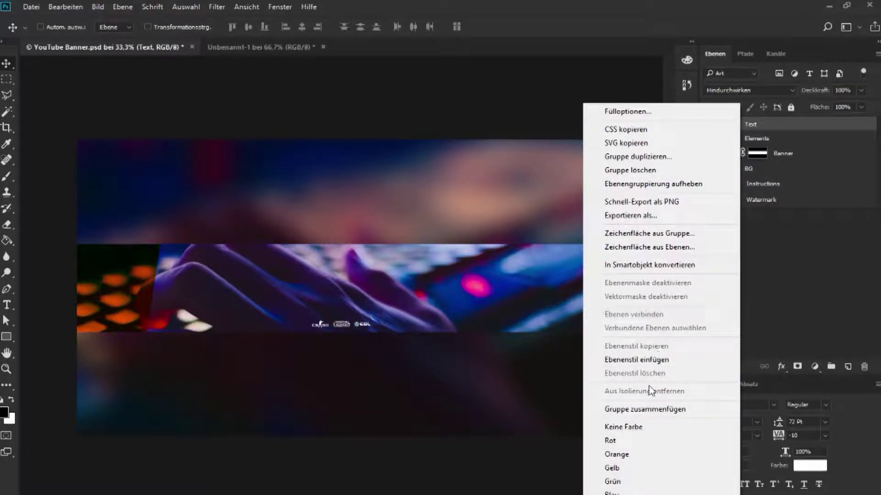
left_click(636, 470)
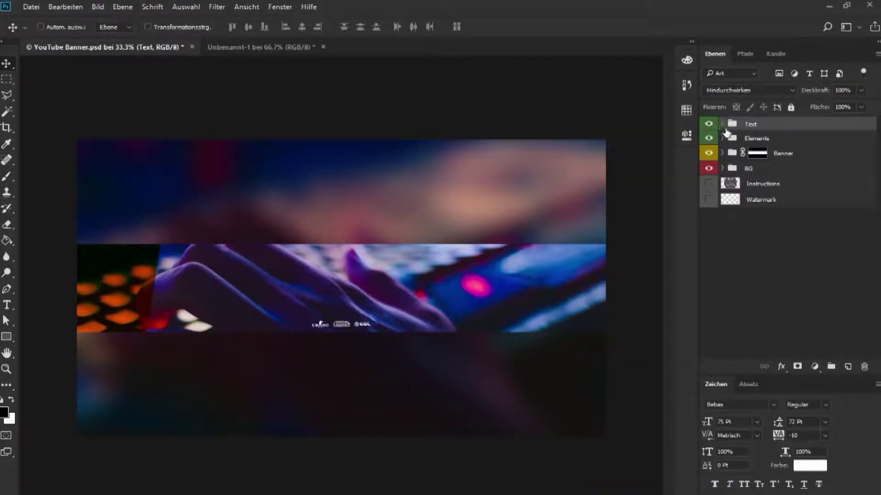
- Give the BG group under Team Name a red label
left_click(723, 124)
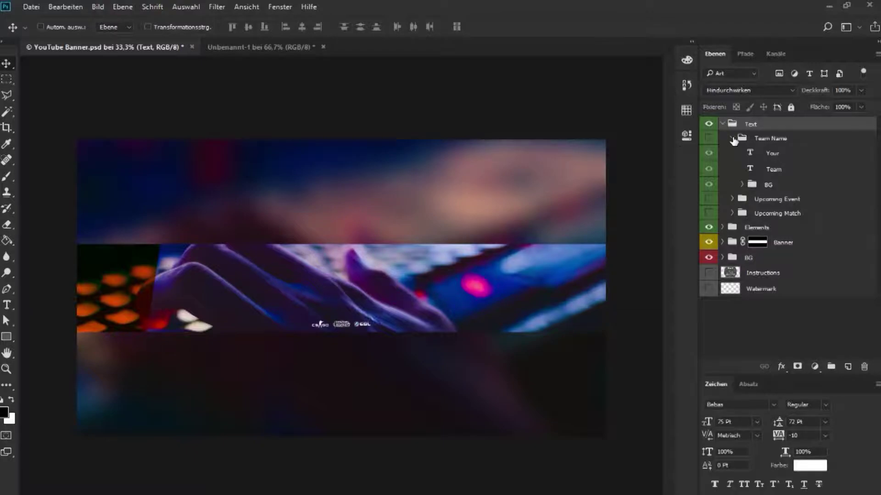
right_click(767, 188)
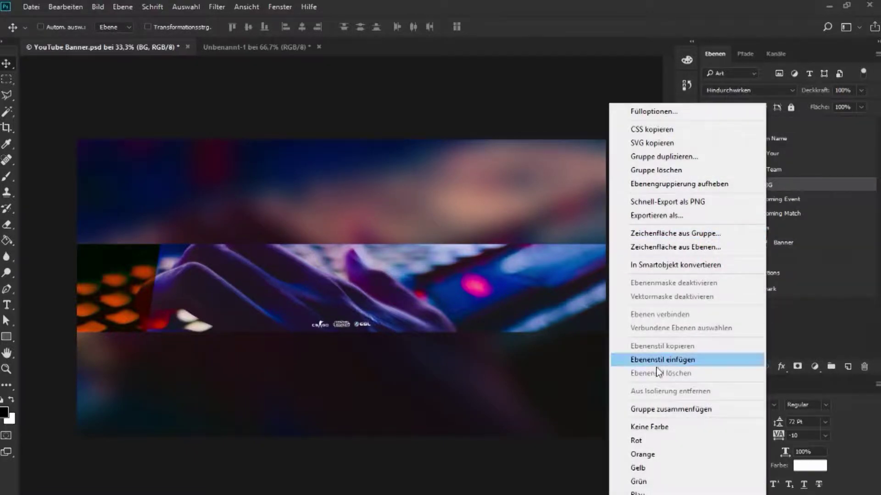
left_click(656, 438)
left_click(732, 138)
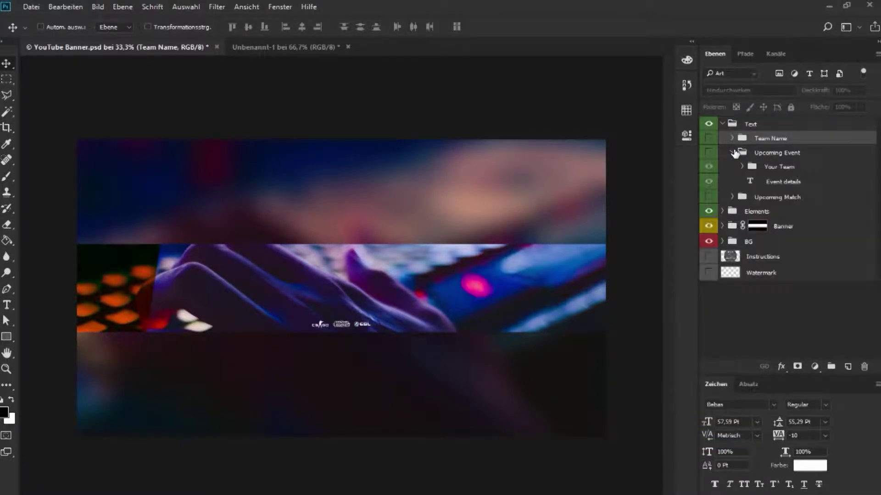
left_click(732, 153)
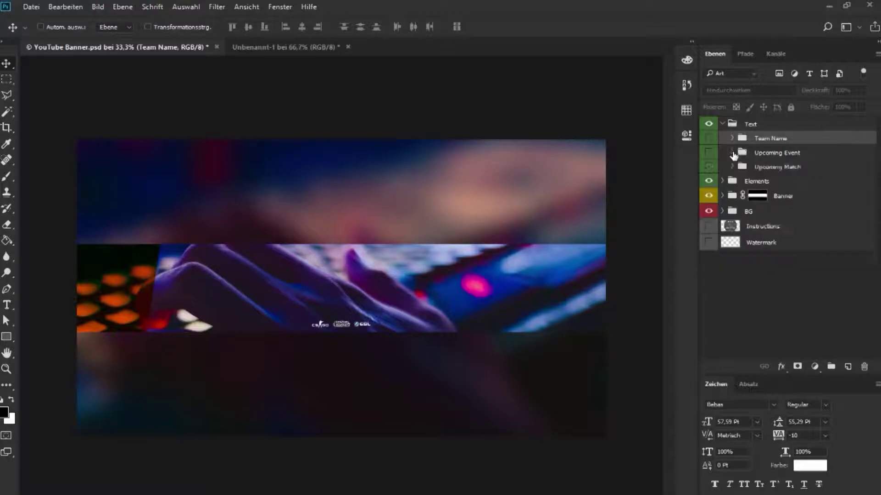
left_click(732, 166)
left_click(732, 152)
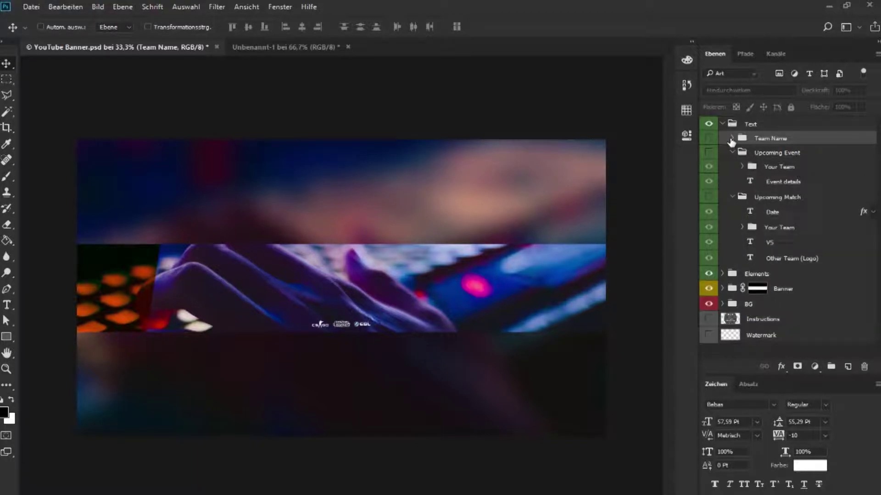
- Label the Your and Team layers, plus Your Team and Event details, orange
left_click(767, 154)
left_click(770, 169, "shift")
right_click(769, 152)
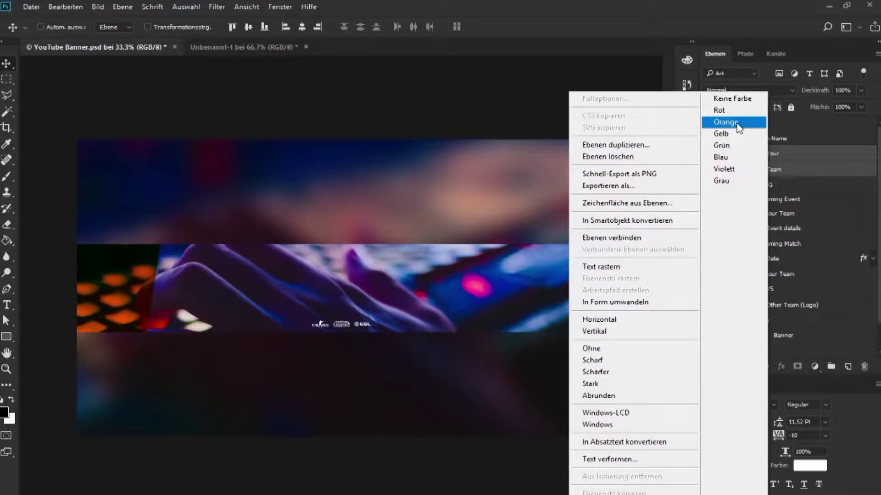
left_click(724, 122)
left_click(732, 139)
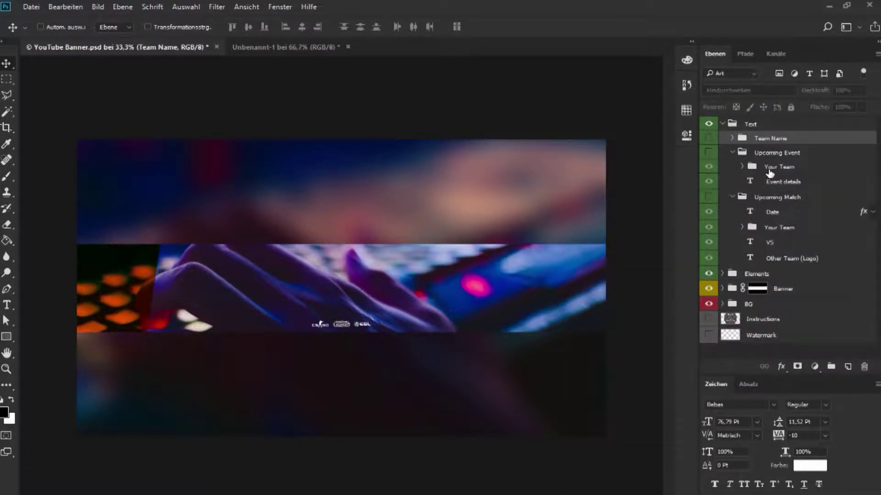
left_click(770, 167)
right_click(772, 181)
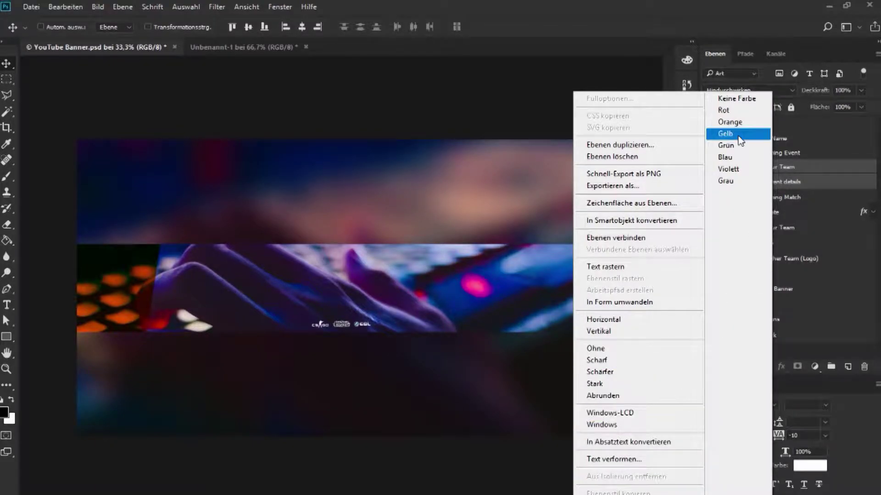
left_click(729, 122)
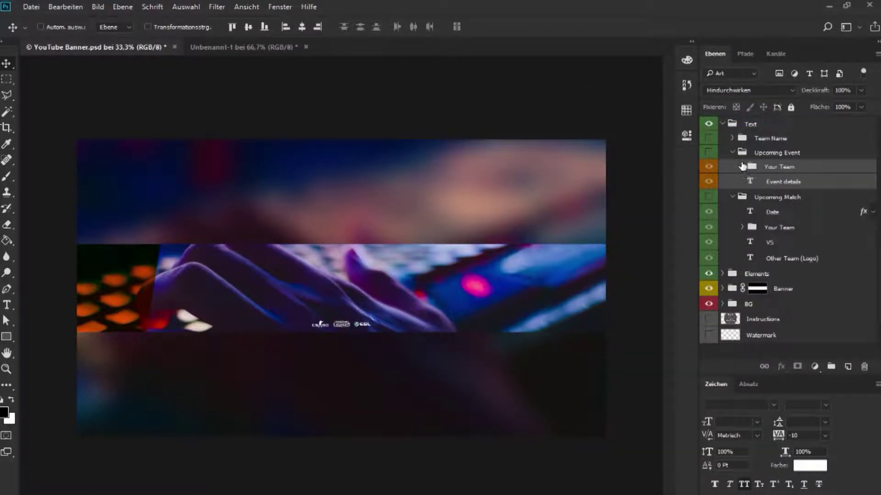
- Give the BG layer inside Upcoming Event's Your Team group a red label
left_click(741, 167)
right_click(778, 213)
key("Escape")
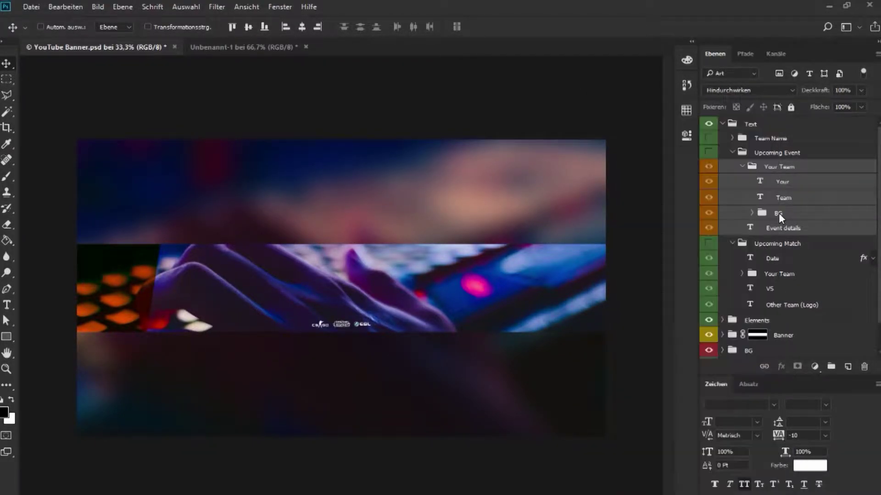
left_click(792, 213)
right_click(792, 213)
left_click(668, 441)
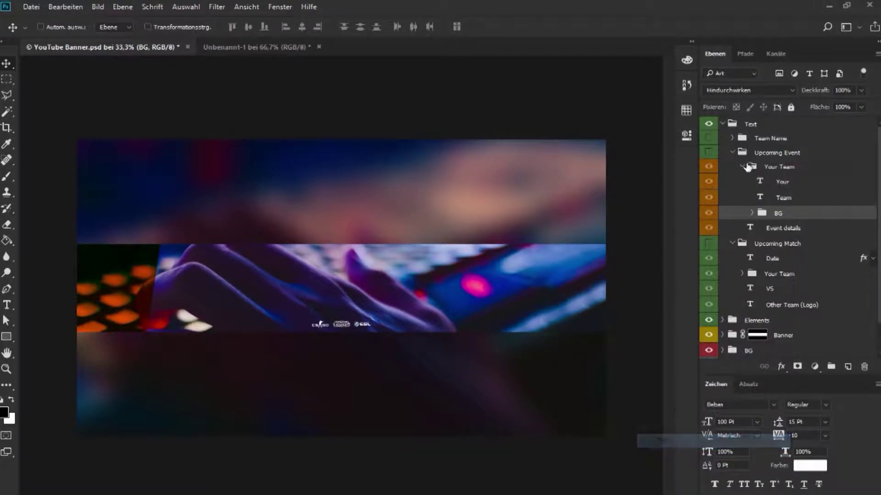
left_click(741, 167)
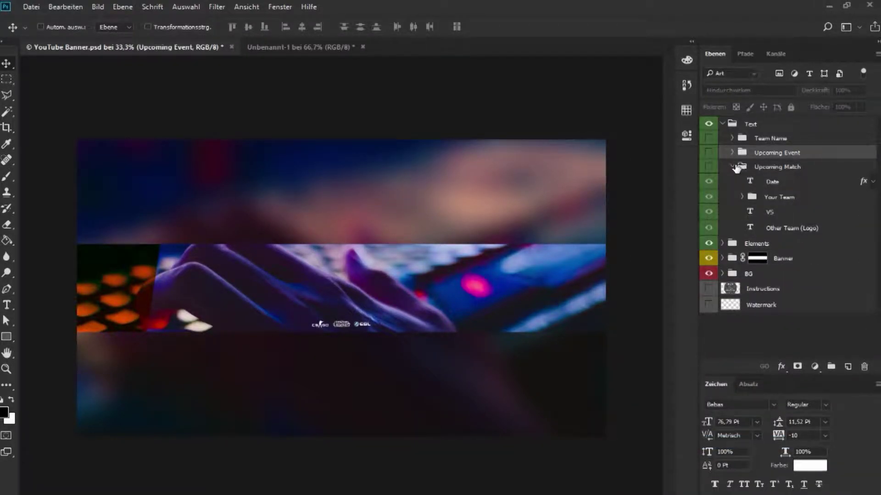
- Label the Upcoming Match layers from Date through Other Team (Logo) orange
left_click(750, 184)
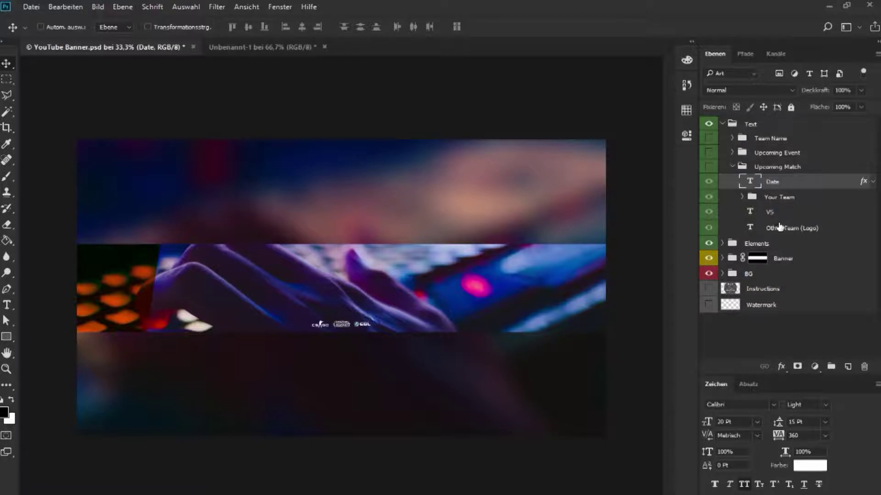
left_click(775, 198)
right_click(773, 198)
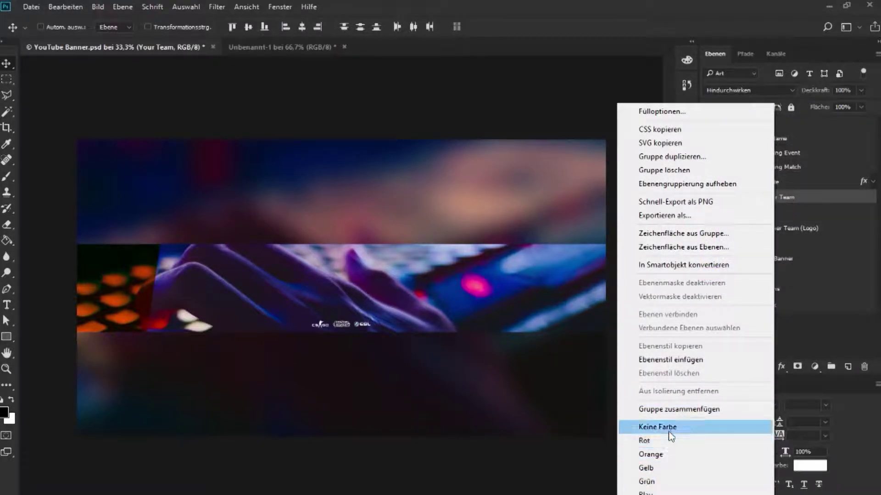
left_click(864, 196)
left_click(786, 185)
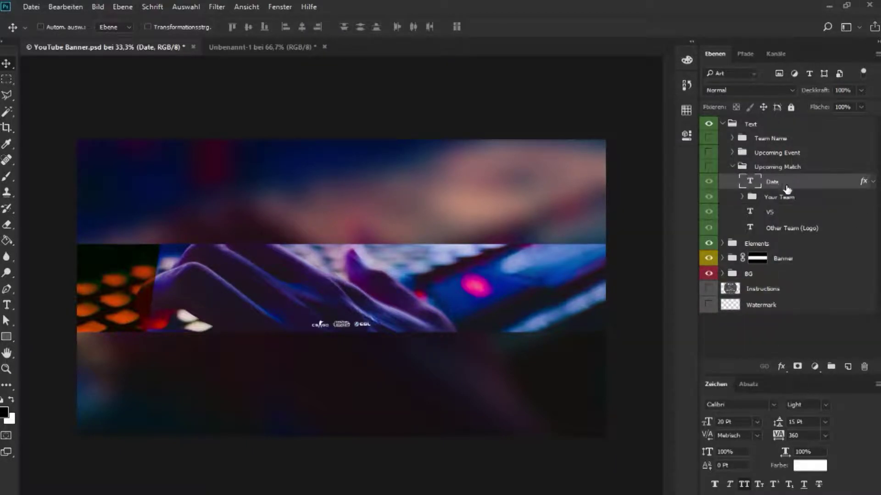
left_click(782, 231, "shift")
right_click(782, 232)
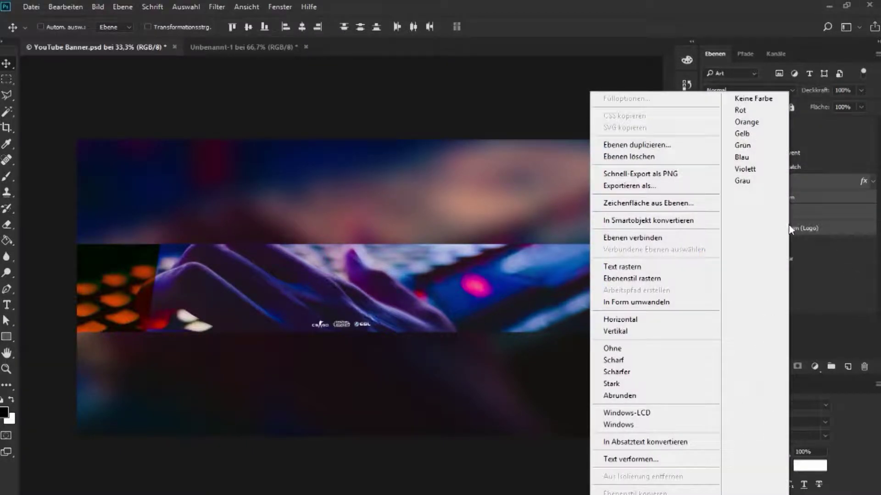
left_click(764, 124)
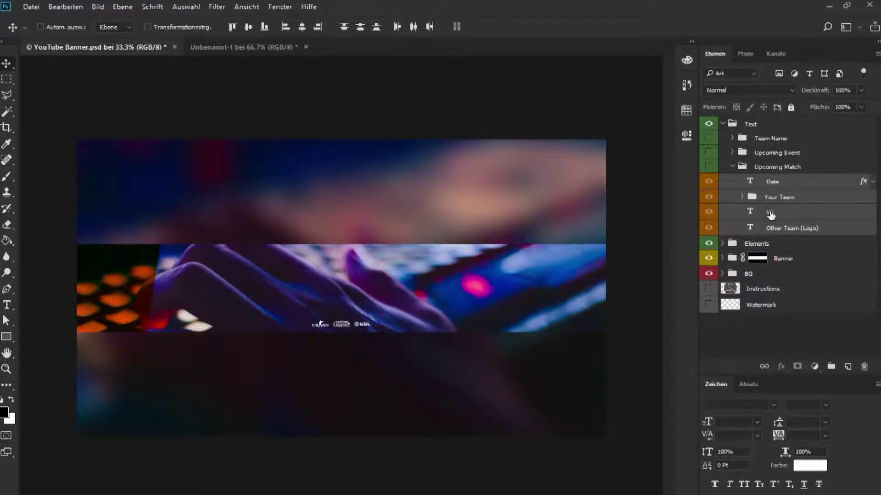
- Label the match VS and BG layers red, then add an empty layer atop the Text group
left_click(771, 213)
right_click(771, 213)
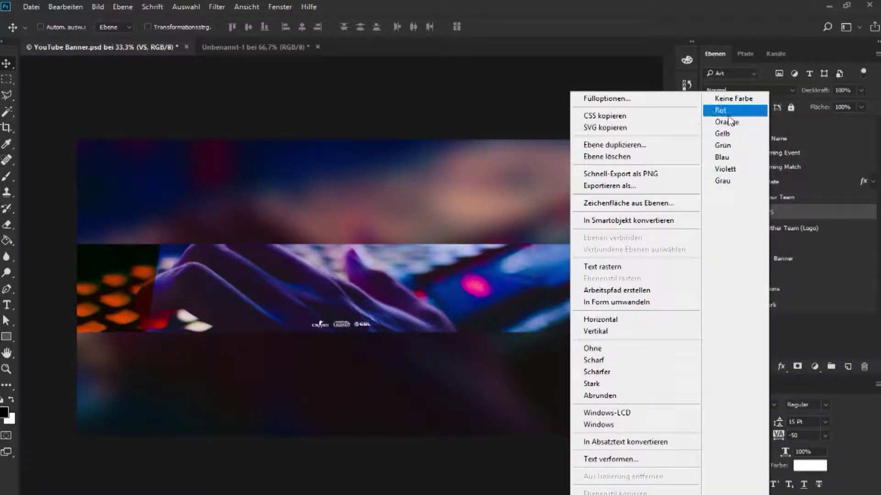
left_click(729, 112)
left_click(742, 197)
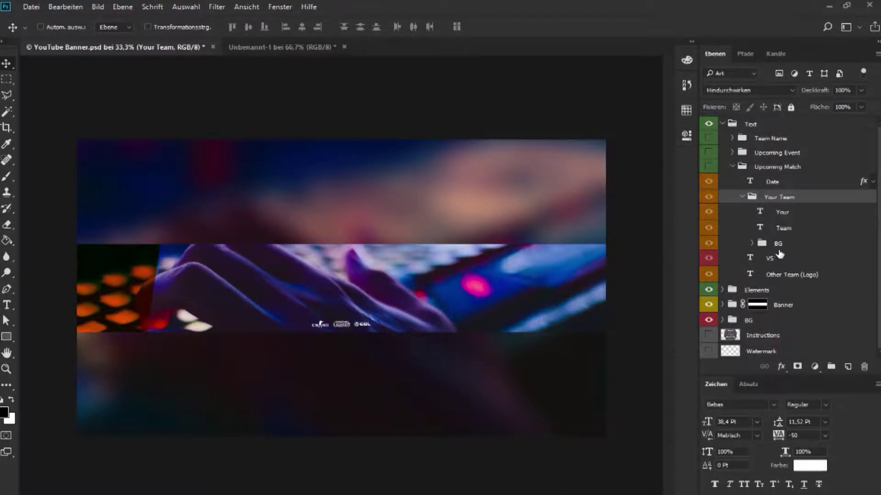
right_click(787, 246)
left_click(666, 443)
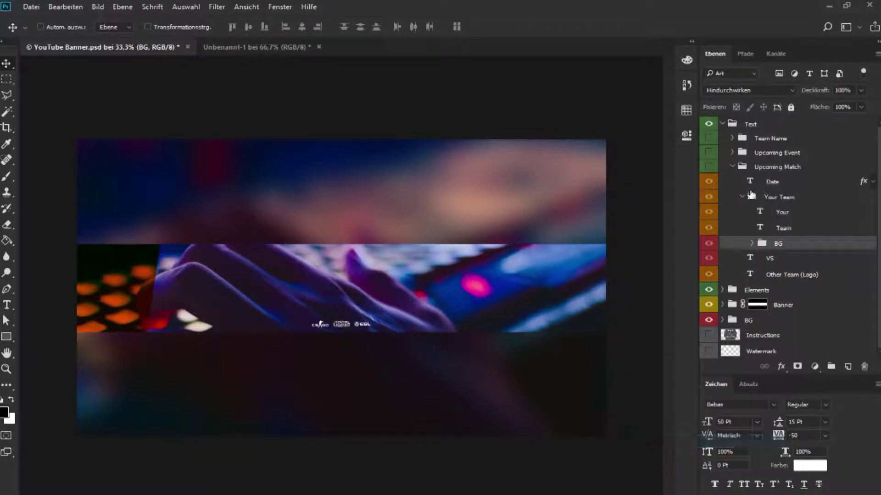
left_click(741, 197)
left_click(732, 167)
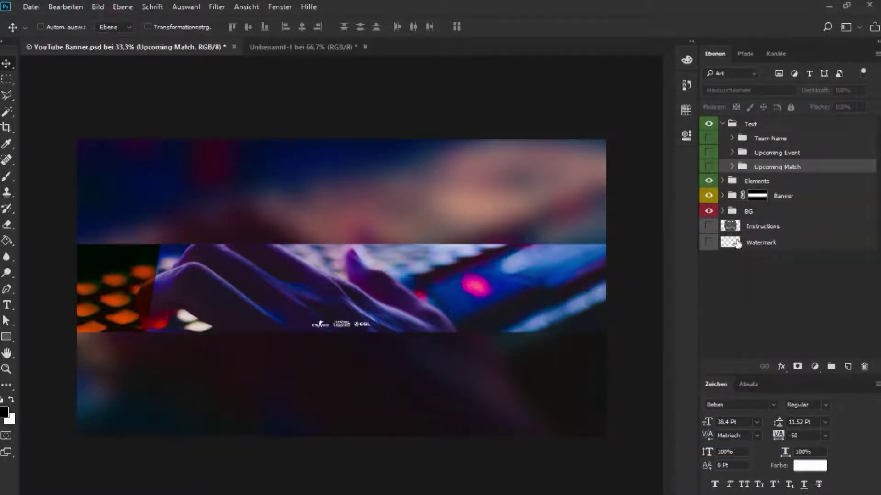
left_click(848, 366)
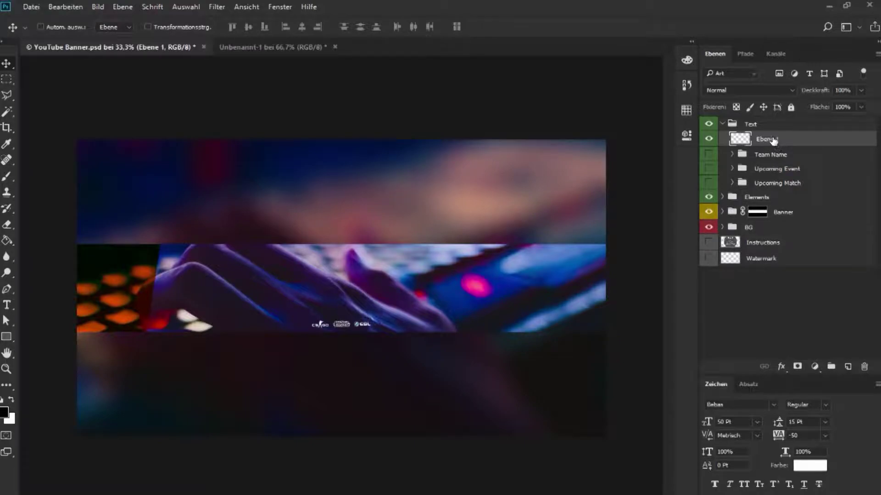
- Rename the empty layer 'Choose your design below!' and give it a violet label
double_click(773, 138)
type("Choose your design below!")
key("Return")
right_click(775, 139)
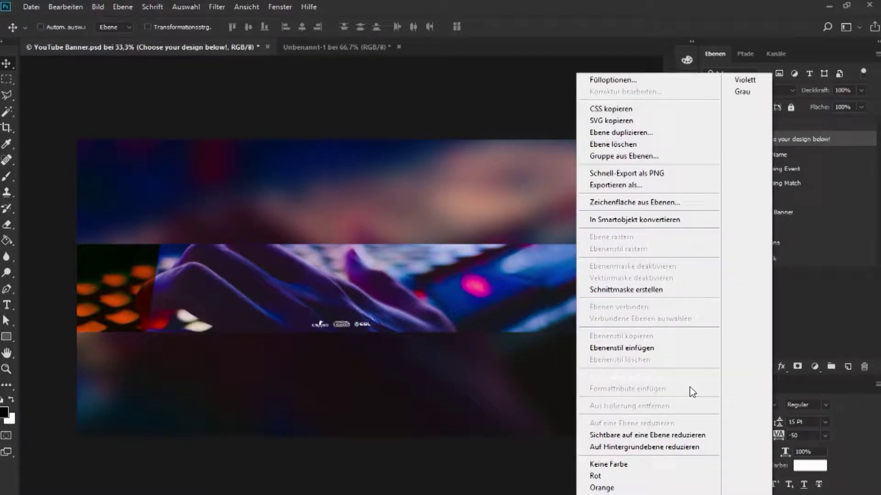
left_click(744, 80)
- Preview the Team Name, Upcoming Event and Upcoming Match designs, then collapse the Text group
left_click(709, 159)
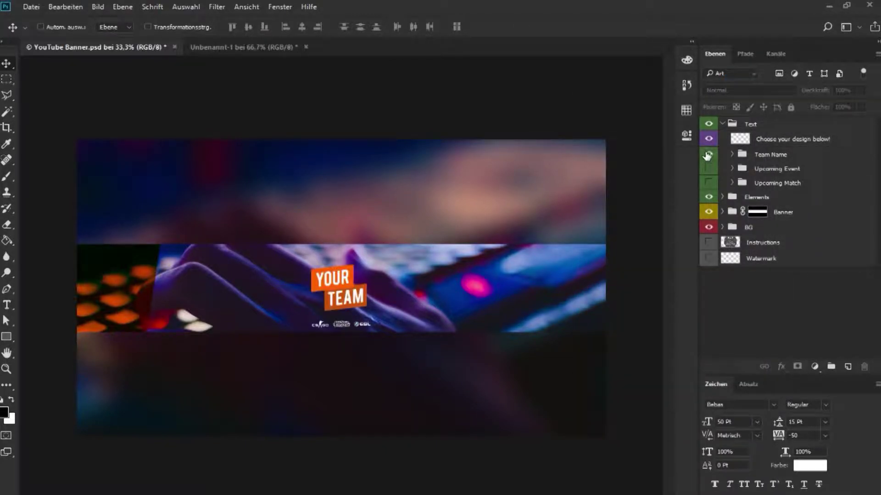
left_click(709, 154)
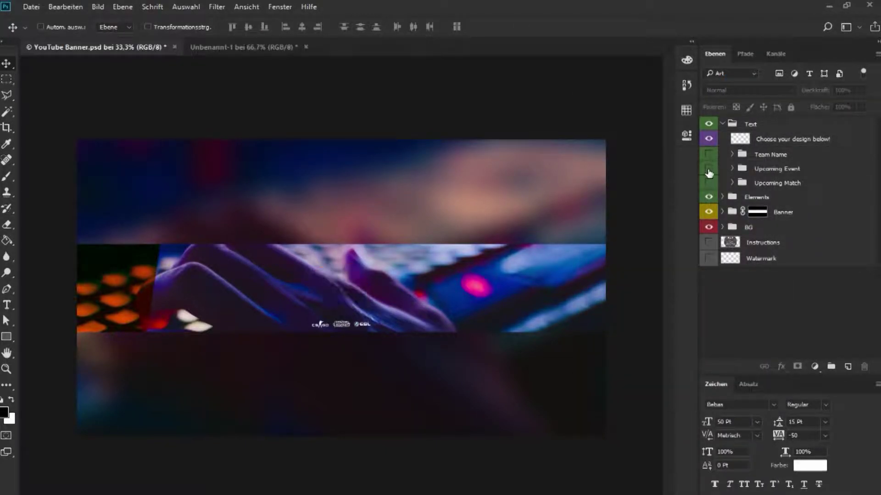
left_click(708, 169)
left_click(709, 170)
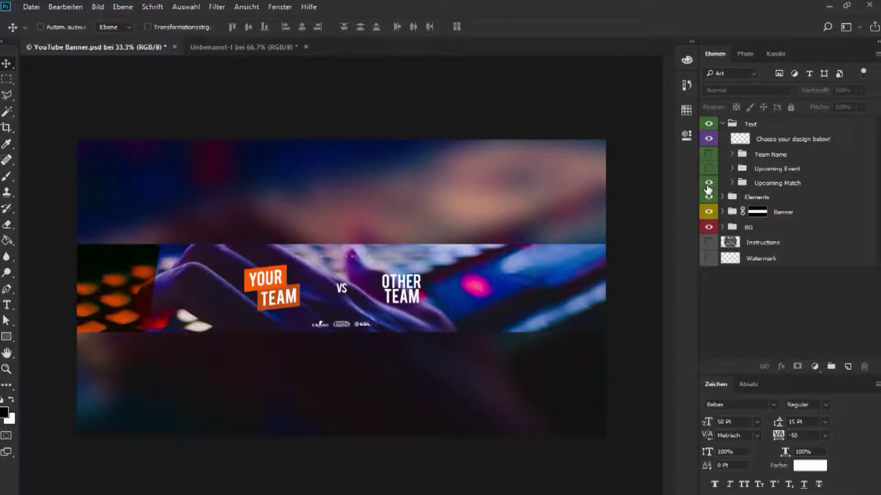
left_click(709, 183)
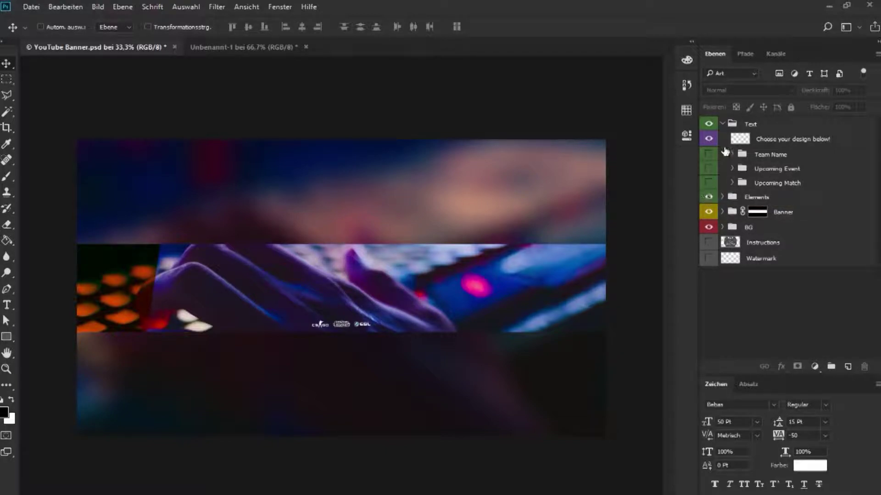
left_click(723, 125)
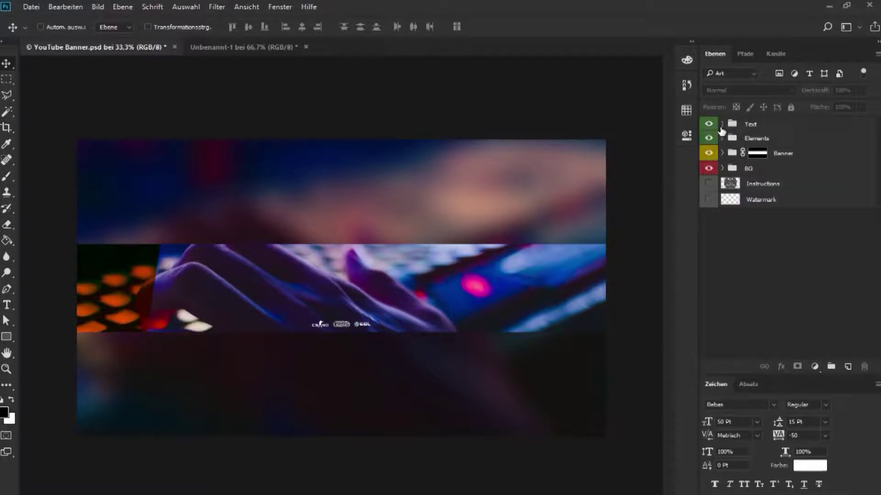
- Move the Text, Elements, Banner and BG groups below the Watermark layer in the banner document
left_click(277, 46)
left_click(128, 47)
left_click(749, 170)
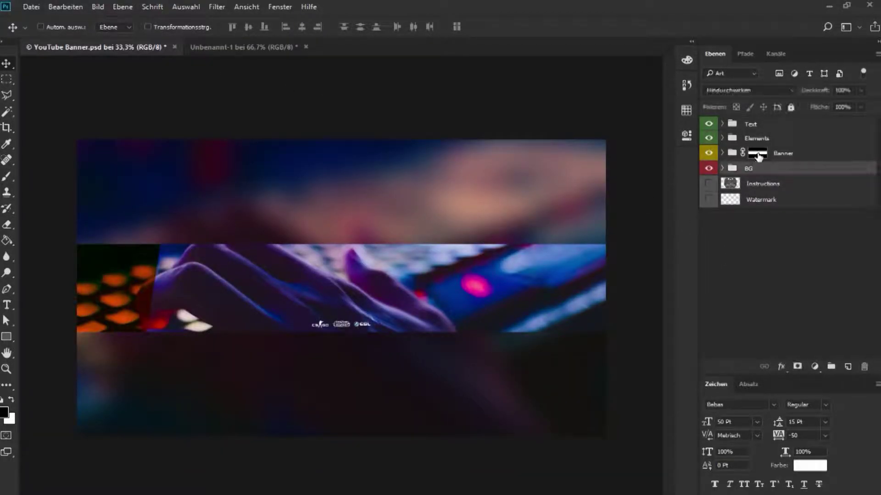
left_click(760, 124, "shift")
left_click_drag(757, 167, 750, 227)
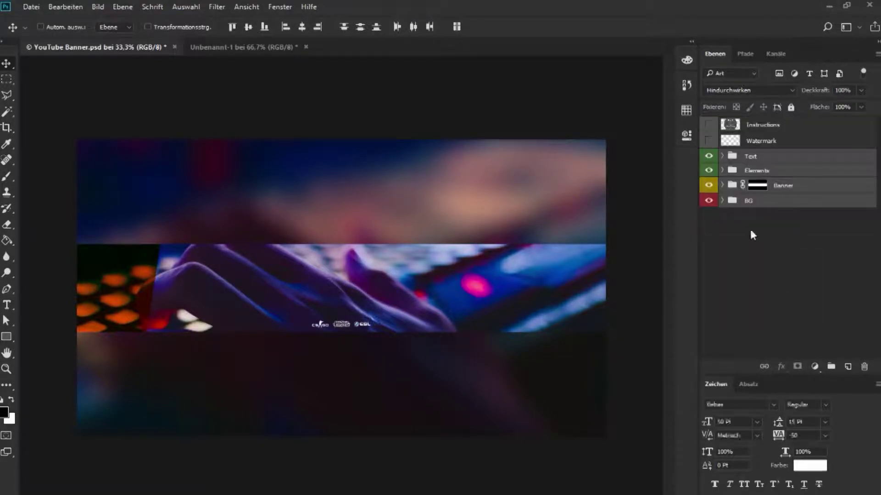
left_click(749, 227)
- Make the Elements group, Watermark layer and template instructions visible over the banner
left_click(708, 171)
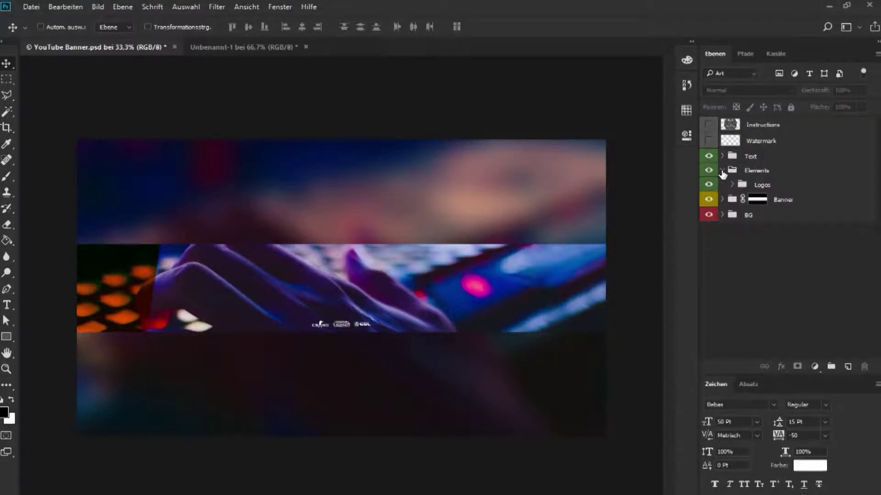
left_click(722, 171)
left_click(709, 141)
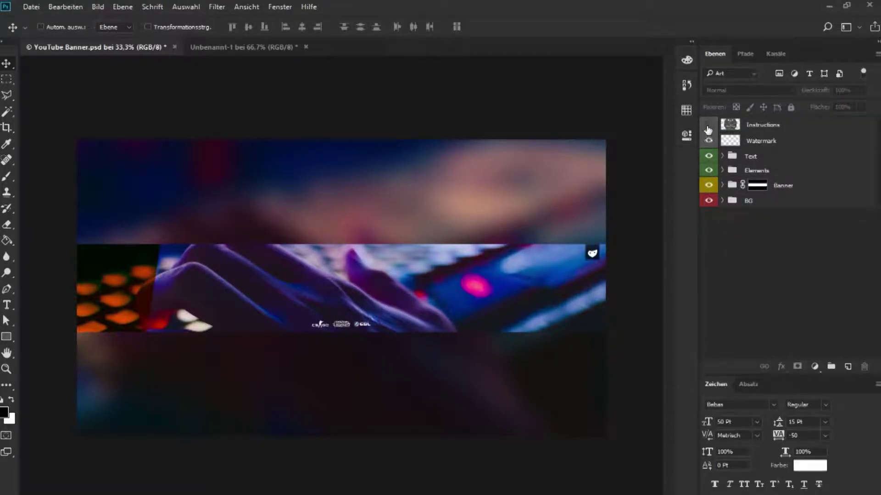
left_click(709, 125)
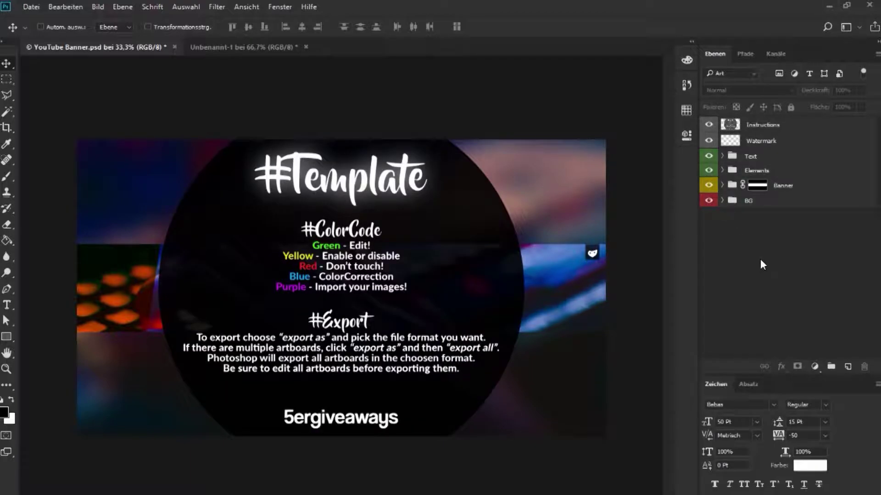
left_click(197, 47)
left_click(106, 47)
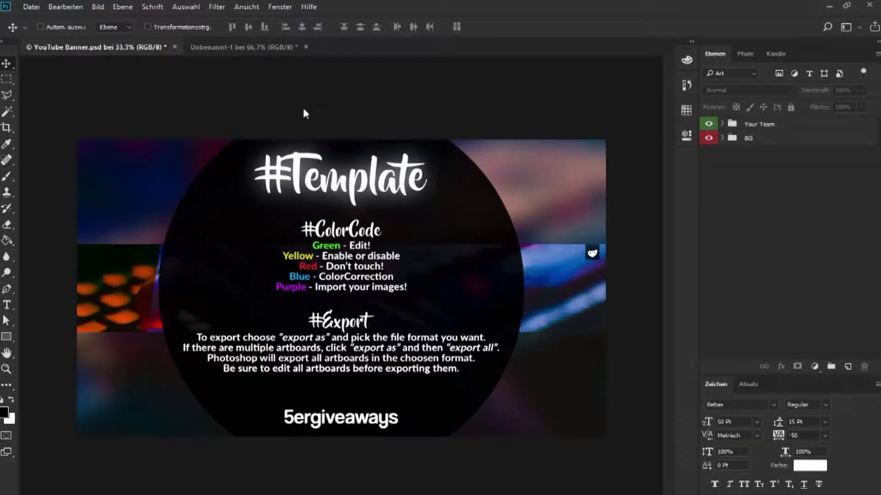
- Copy the banner's BG keyboard photo into the Rebrand Pack's Twitter Cover artboard
left_click(723, 259)
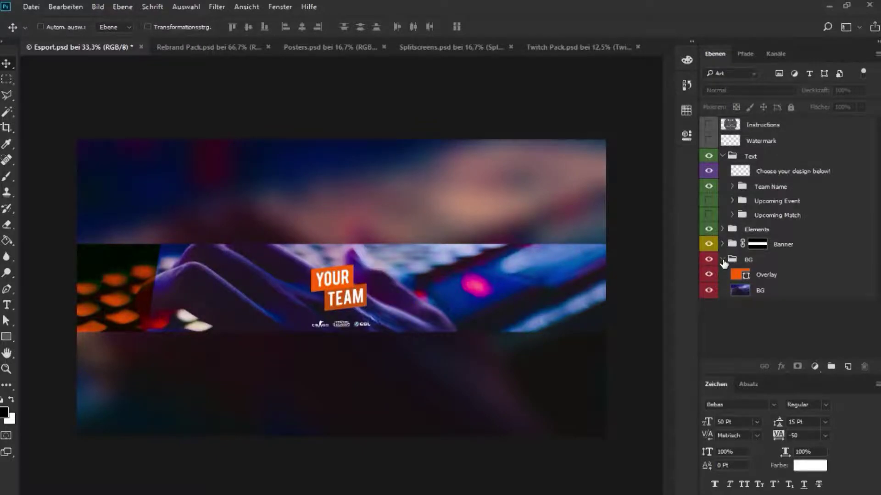
left_click(722, 229)
left_click(722, 245)
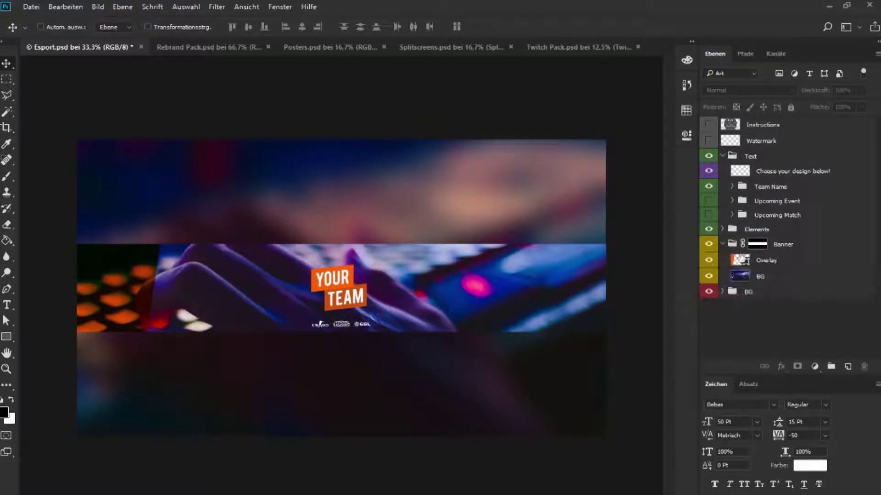
left_click_drag(762, 277, 267, 378)
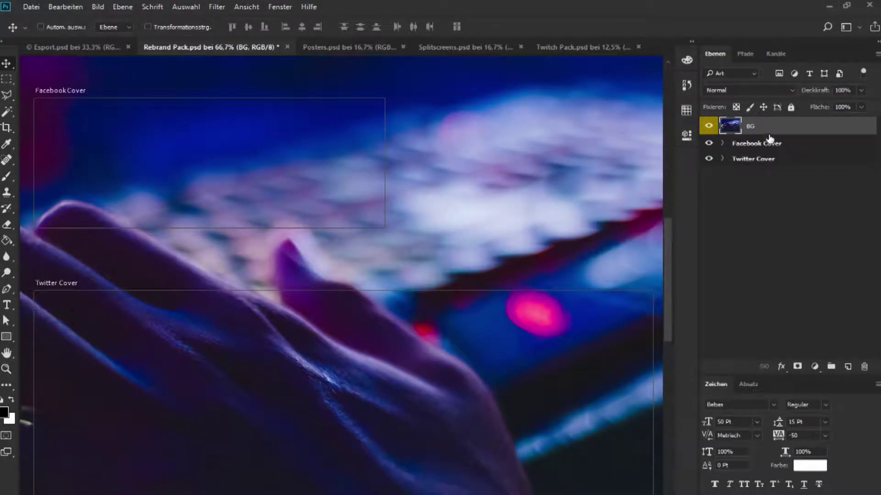
left_click_drag(769, 139, 753, 158)
mouse_move(399, 374)
left_mouse_down()
mouse_move(451, 428)
mouse_move(449, 420)
left_mouse_up()
key("ctrl+z")
key("ctrl+minus")
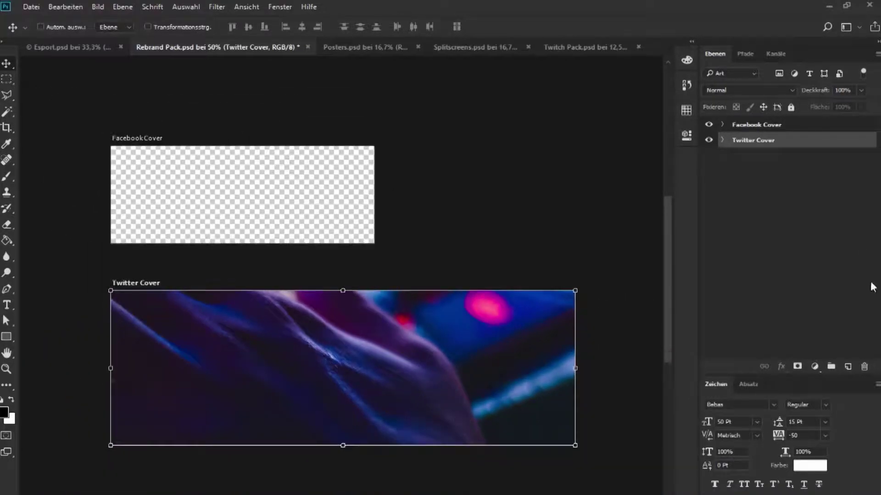
- Scale the keyboard photo to about 61% and position it to fill the Twitter Cover
left_click(721, 139)
left_click(755, 155)
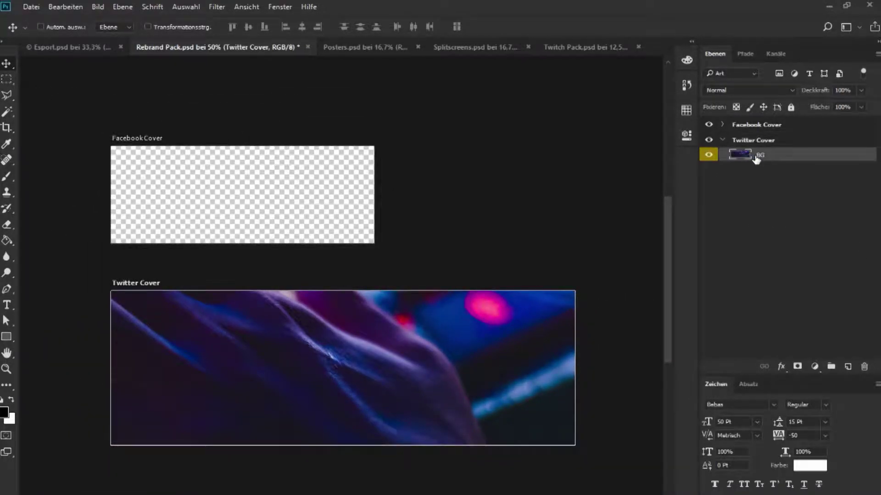
key("ctrl+t")
key("ctrl+minus")
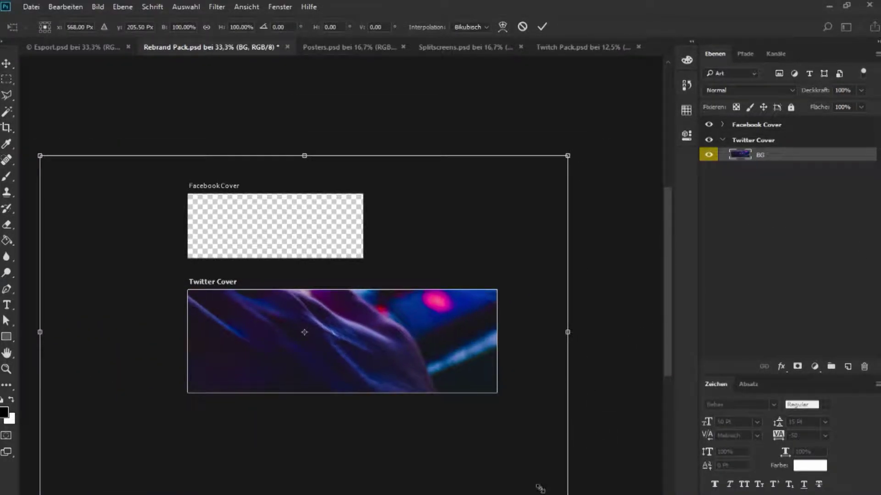
left_click_drag(581, 493, 487, 436)
left_click_drag(43, 158, 123, 285)
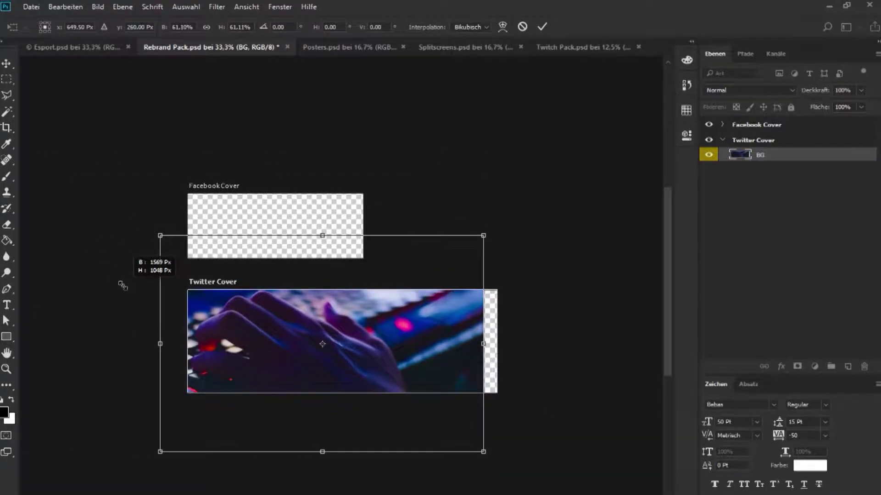
key("Return")
key("ctrl+plus")
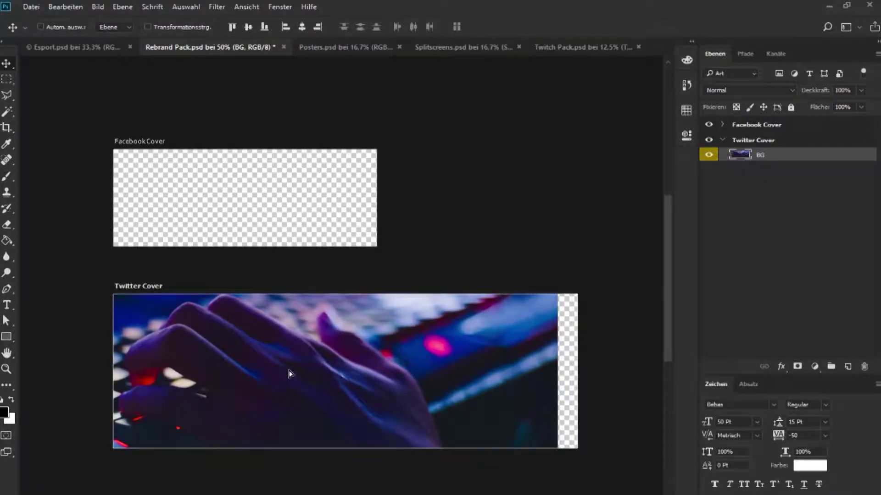
left_click_drag(289, 369, 325, 348)
left_click(97, 46)
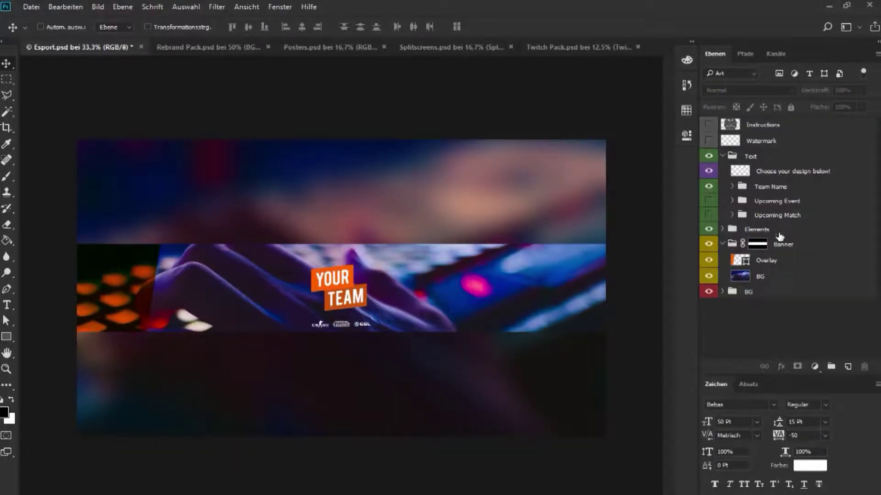
- Add the YOUR TEAM graphic and logo Elements to the Twitter Cover, centred, with the logos scaled to about 70%
mouse_move(742, 204)
left_mouse_down()
mouse_move(269, 229)
mouse_move(311, 367)
mouse_move(386, 375)
left_mouse_up()
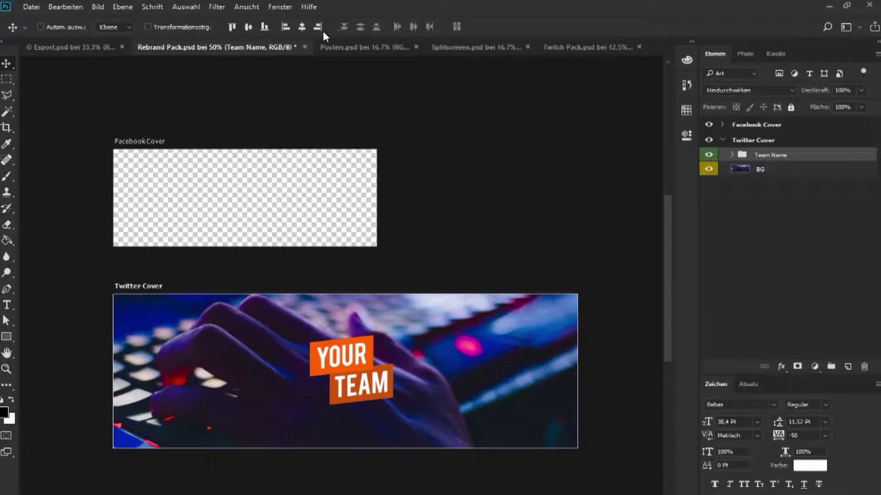
left_click(301, 27)
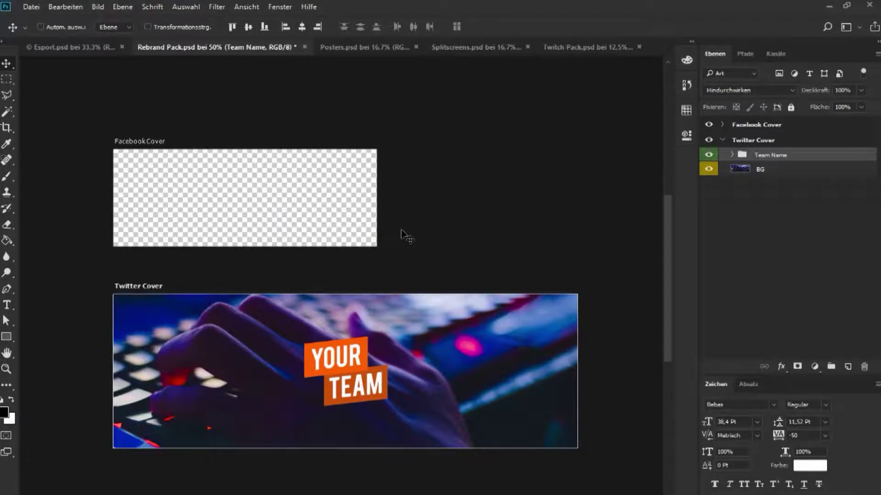
left_click(64, 46)
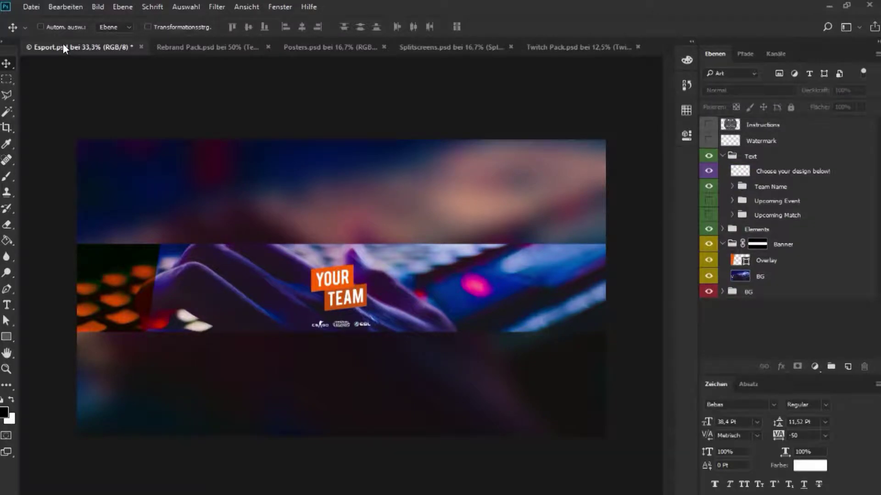
left_click_drag(747, 234, 370, 351)
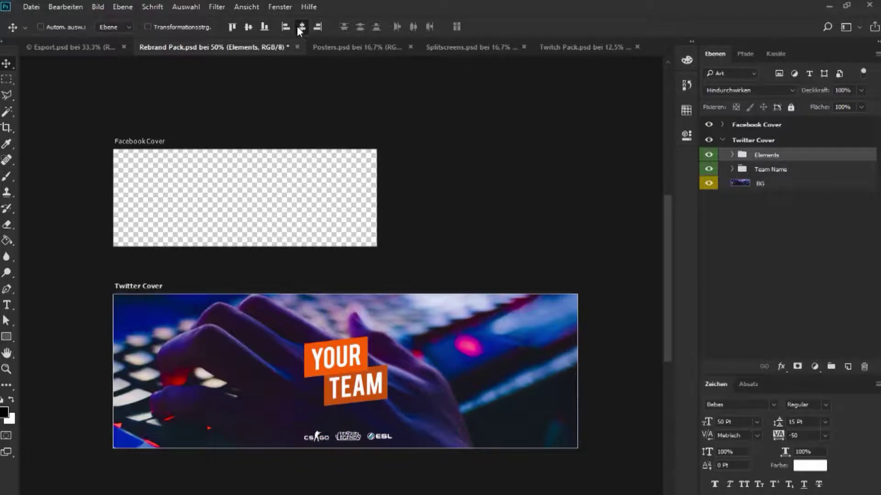
key("shift+Left")
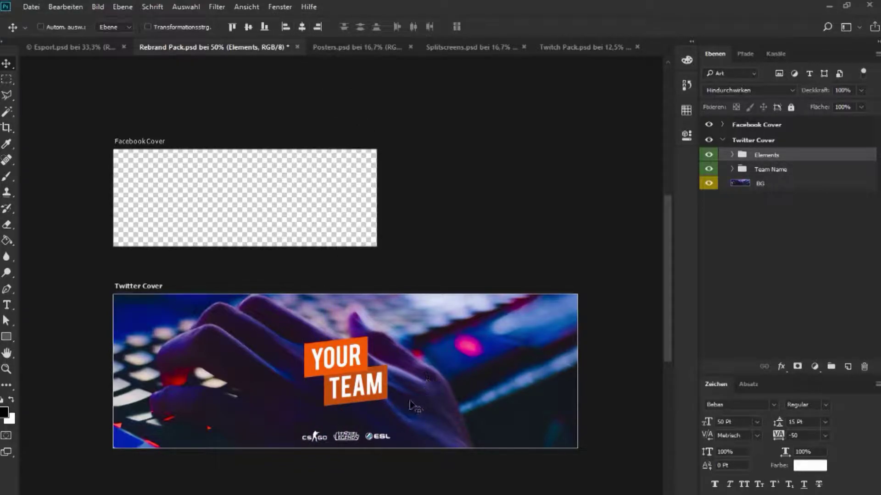
key("ctrl+t")
left_click_drag(393, 425, 384, 427)
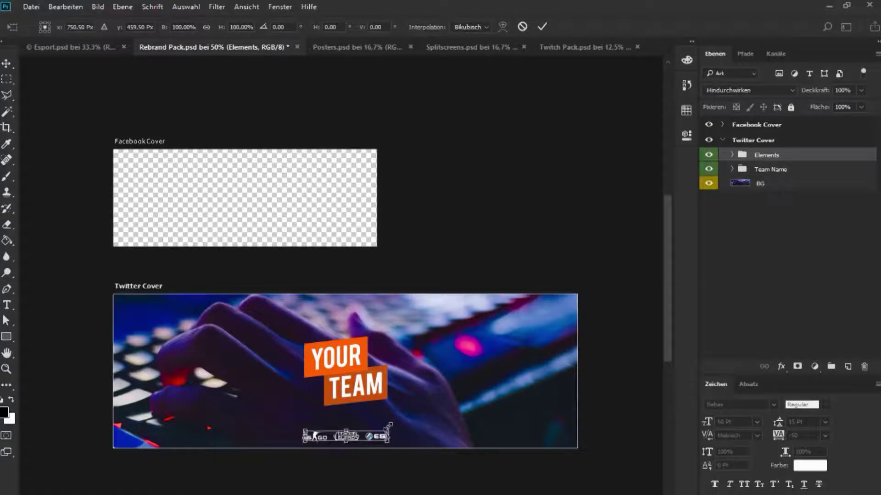
key("Return")
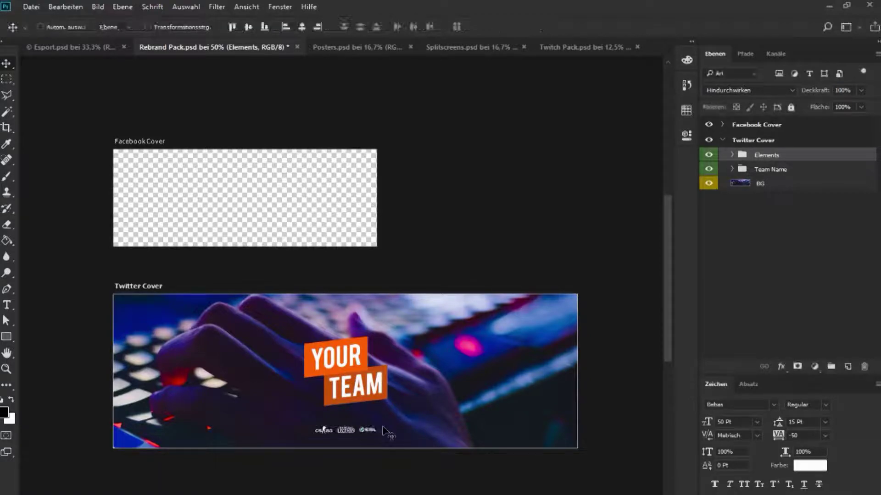
- Duplicate Elements, Team Name and BG into the Facebook Cover and scale them to about 60%
left_click(762, 184, "shift")
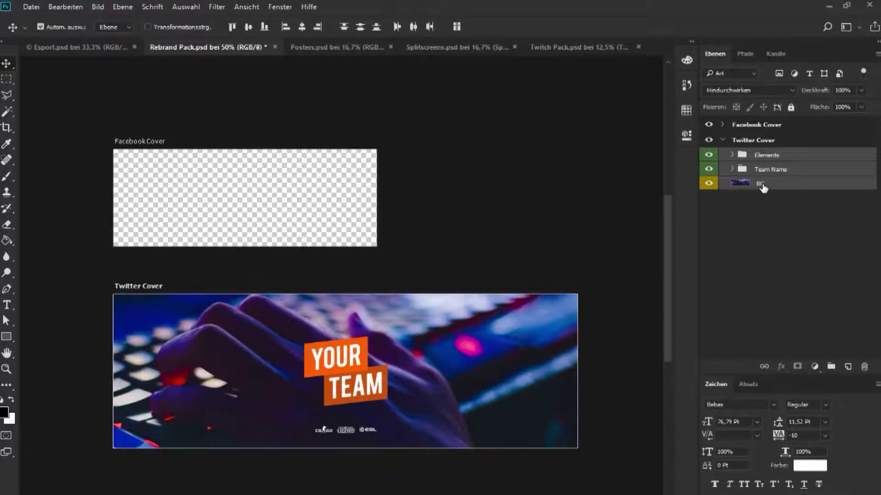
key("ctrl+j")
left_click_drag(763, 183, 761, 125)
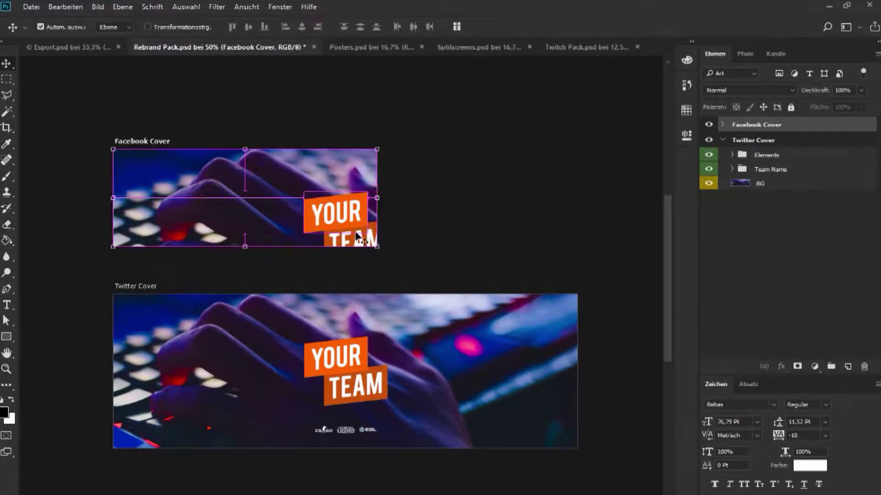
key("ctrl+minus")
key("ctrl+minus")
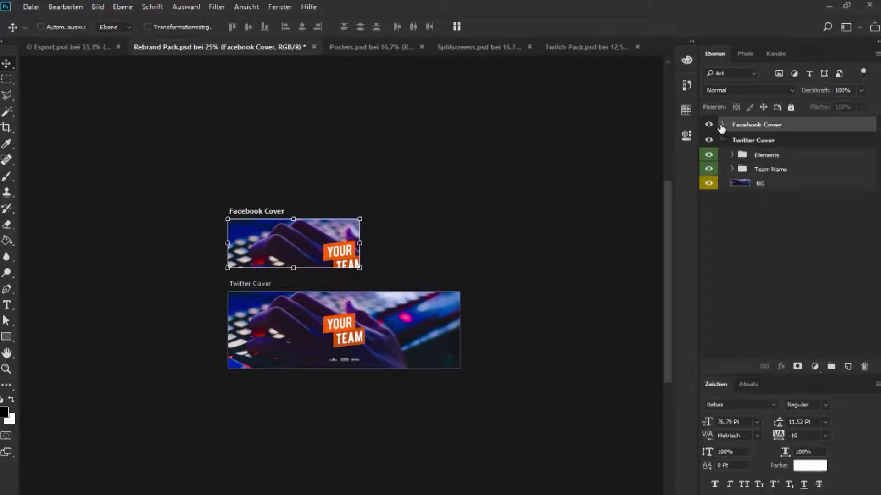
left_click(722, 124)
left_click(766, 139)
left_click(757, 168, "shift")
key("ctrl+t")
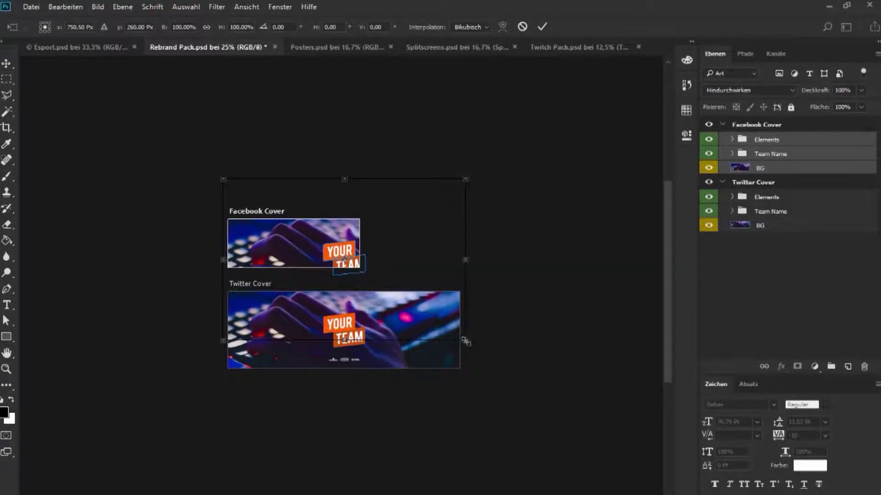
left_click_drag(467, 340, 371, 273)
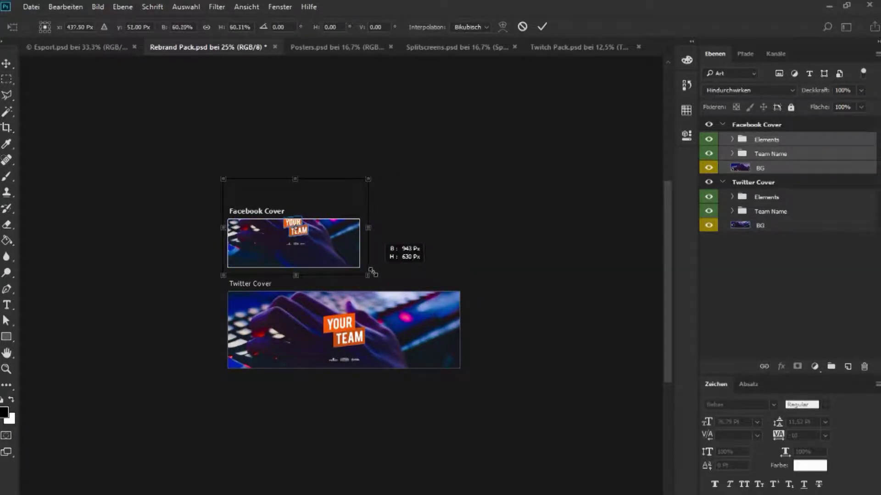
key("ctrl+plus")
key("Return")
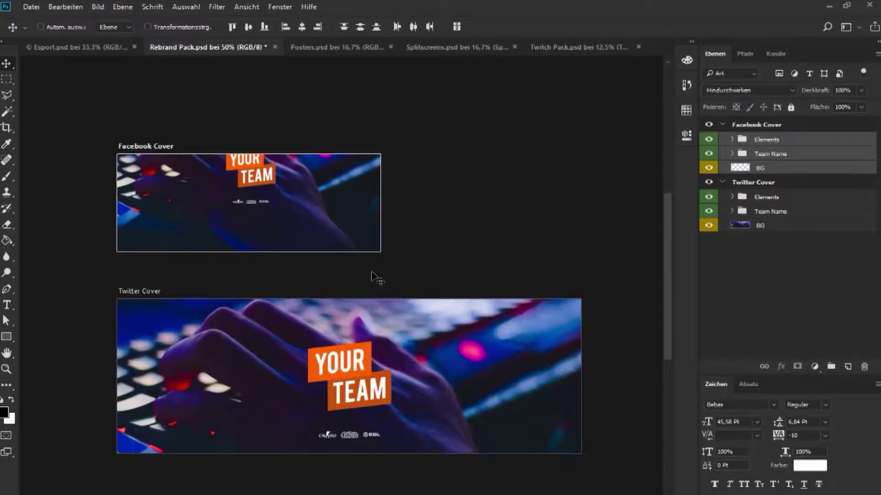
- Move the photo down to fill the Facebook Cover, centre YOUR TEAM and place the logos below it
left_click(759, 168)
left_click_drag(353, 216, 357, 256)
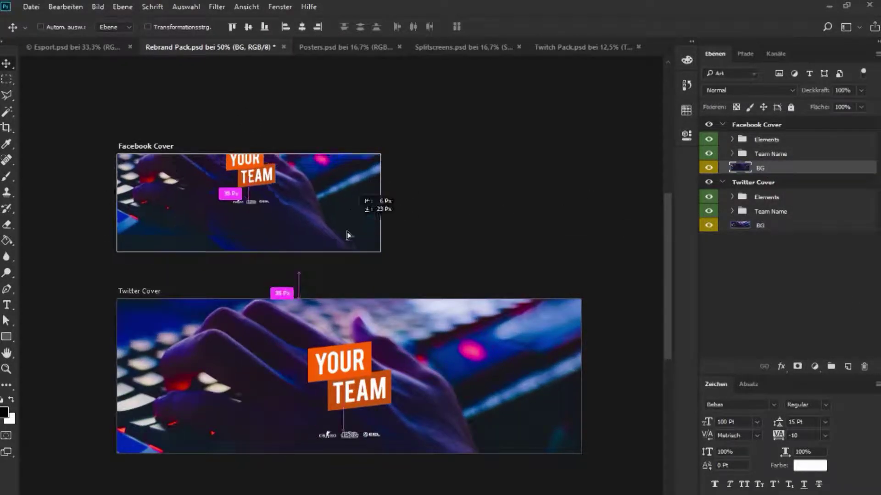
left_click(768, 154)
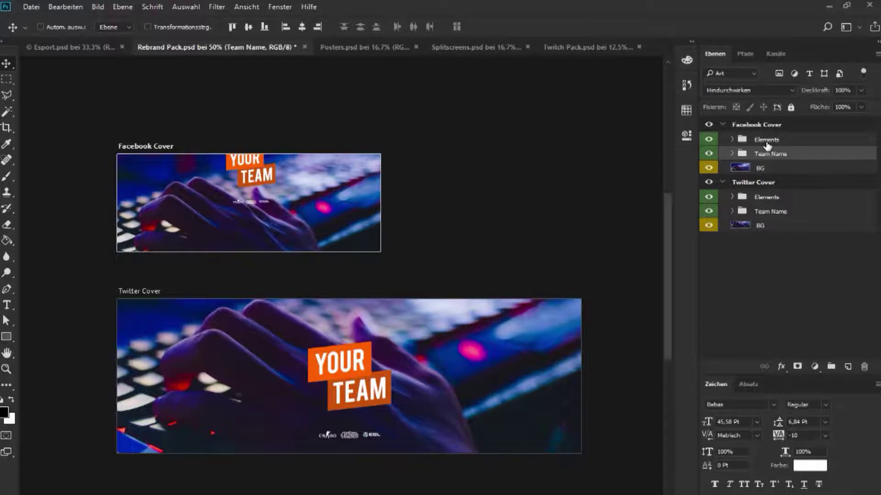
left_click(301, 27)
left_click(249, 27)
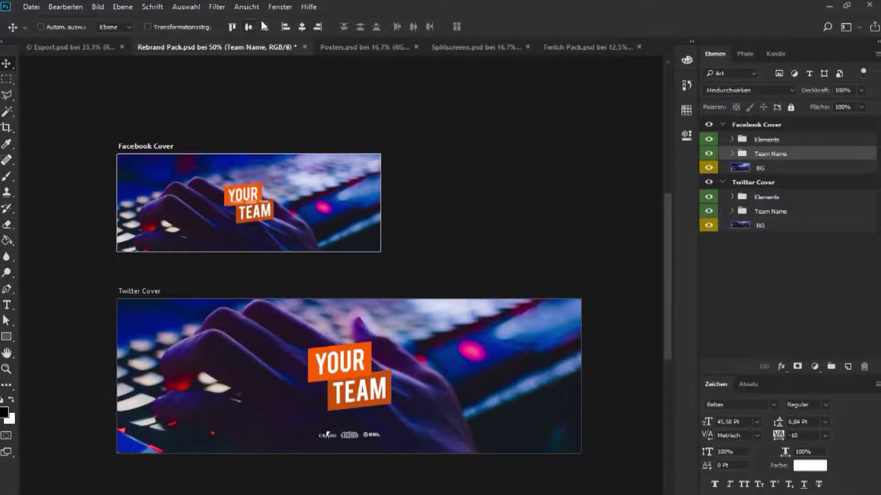
left_click(766, 139)
mouse_move(339, 275)
left_mouse_down()
mouse_move(340, 236)
mouse_move(472, 372)
left_mouse_up()
- Put the Facebook Cover logos layer below Team Name and enlarge the logos under YOUR TEAM
scroll(340, 234, "up", 2)
key("h")
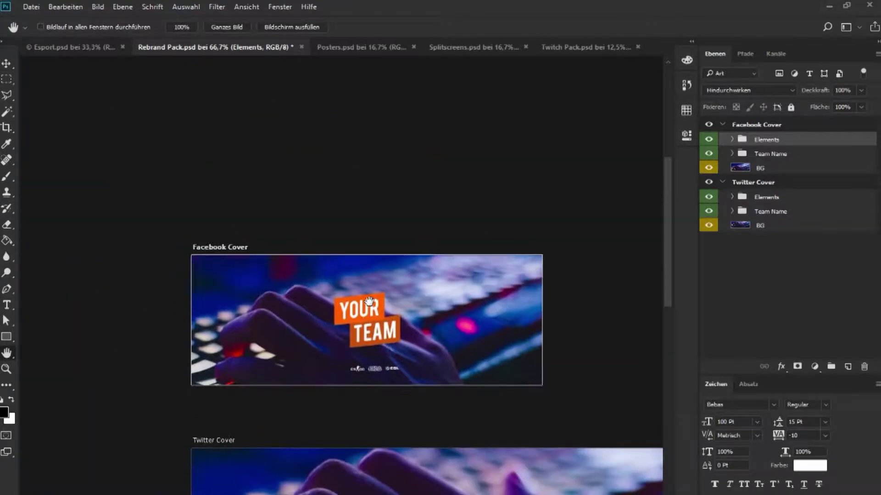
scroll(370, 301, "up", 2)
scroll(353, 255, "up", 3)
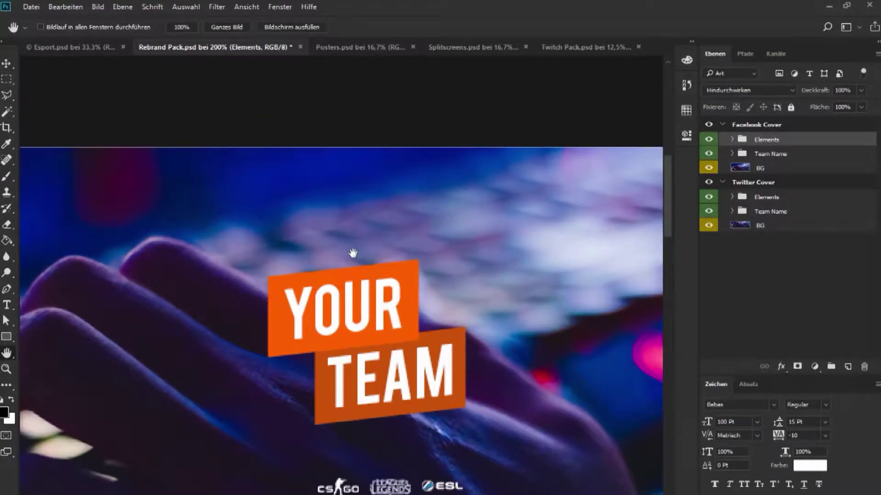
scroll(353, 214, "down", 3)
key("v")
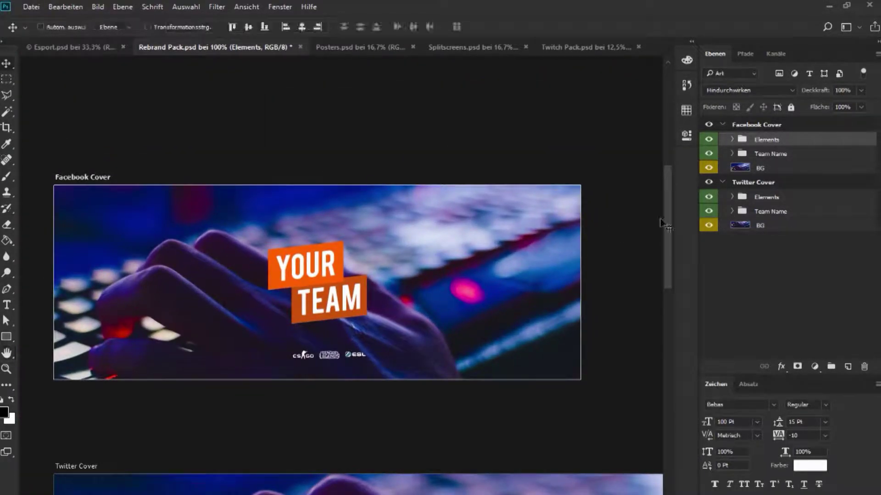
left_click(734, 156)
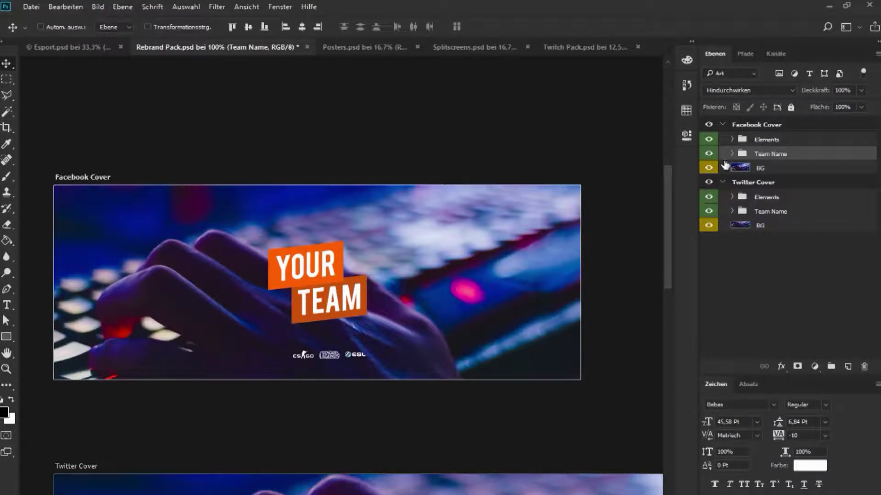
left_click_drag(764, 142, 763, 161)
key("ctrl+t")
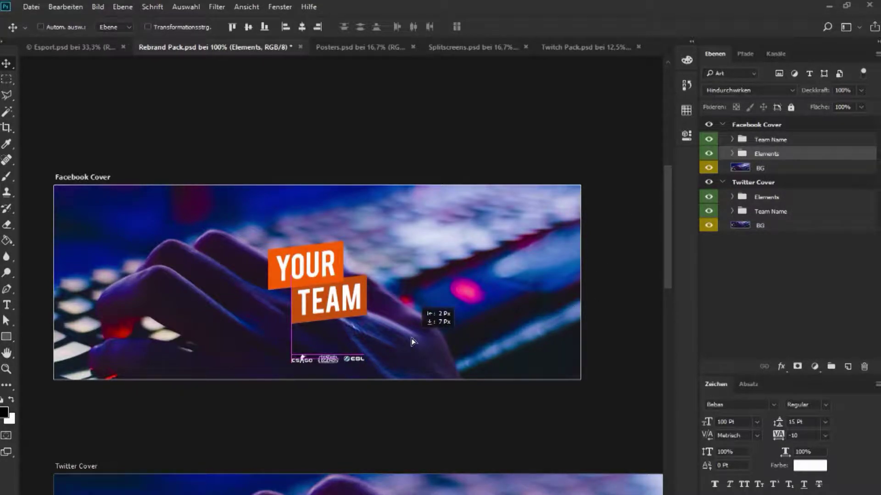
left_click_drag(385, 330, 384, 343)
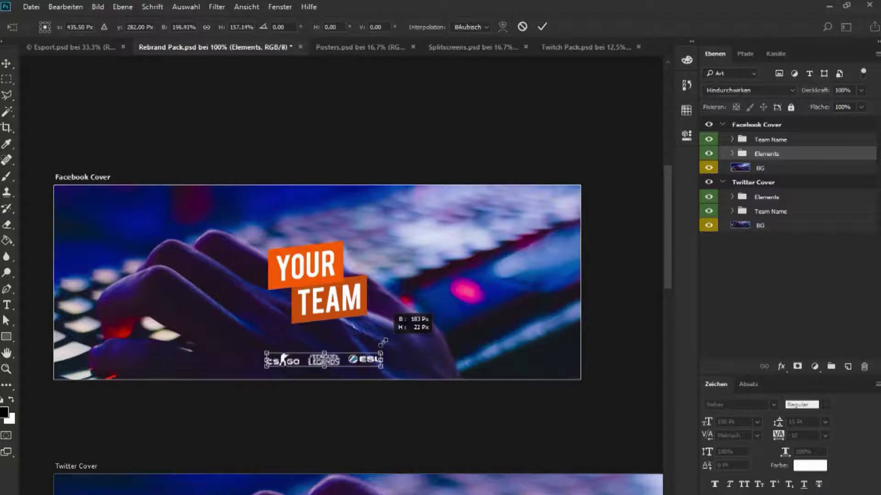
key("Return")
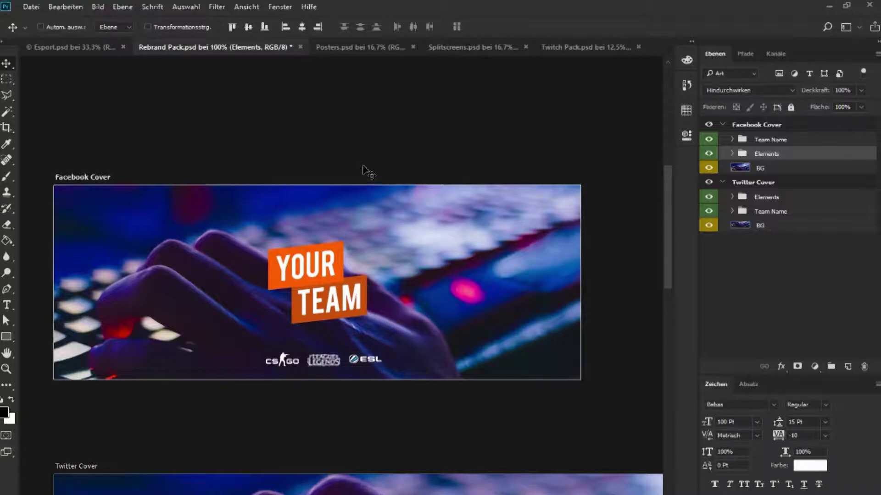
- Delete the logos from the Facebook Cover and enlarge the YOUR TEAM logo about its centre
key("Delete")
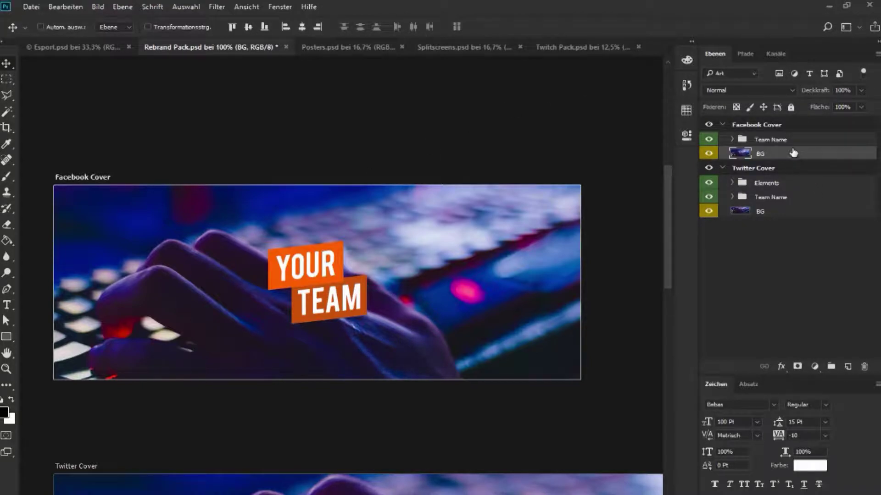
key("alt+bracketright")
key("ctrl+t")
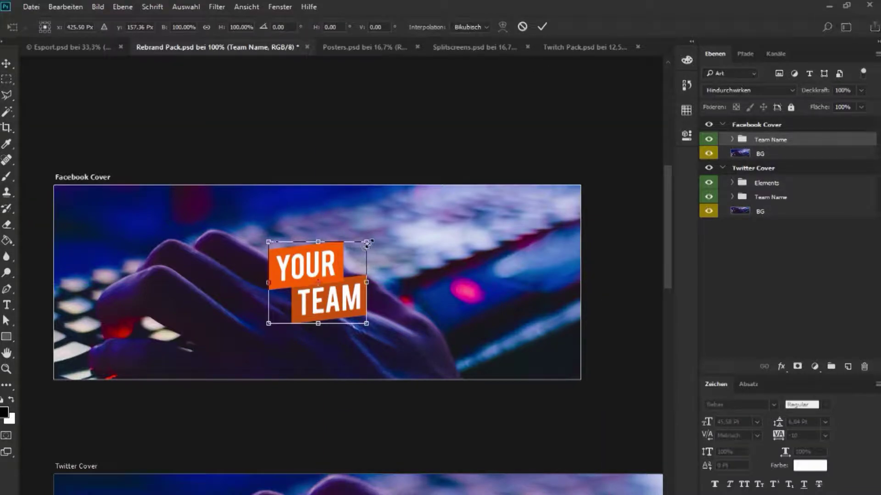
left_click_drag(368, 244, 393, 230)
key("Return")
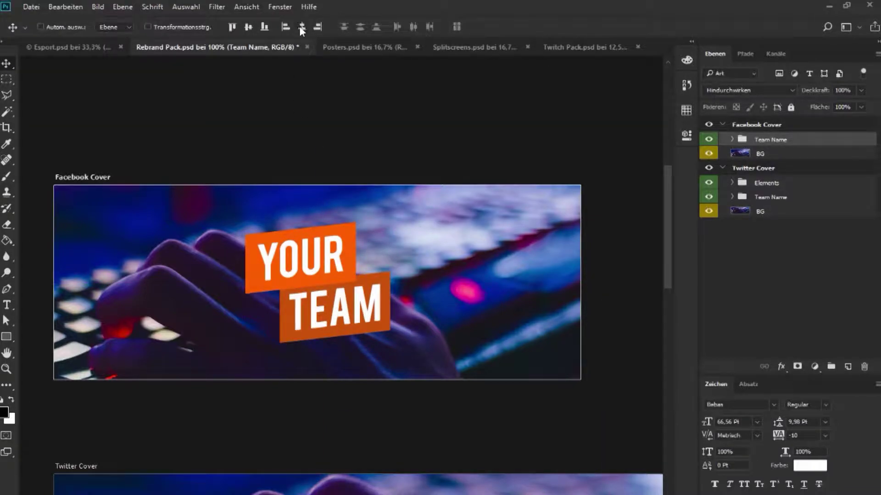
left_click(730, 271)
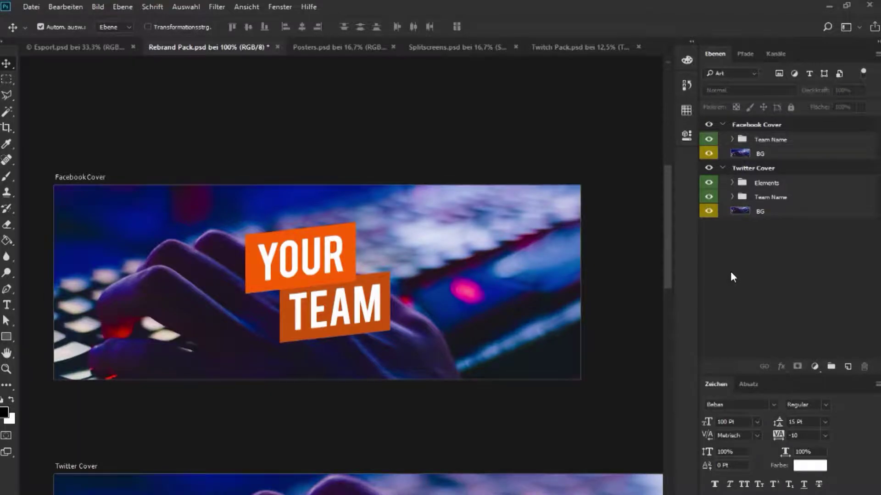
- Move the Twitter Cover's Team Name above Elements and collapse both cover groups
key("ctrl+minus")
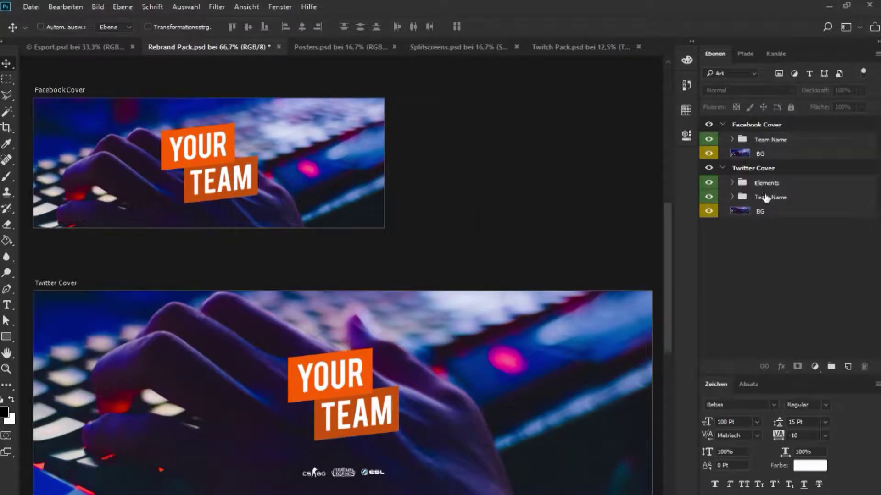
left_click_drag(767, 197, 724, 175)
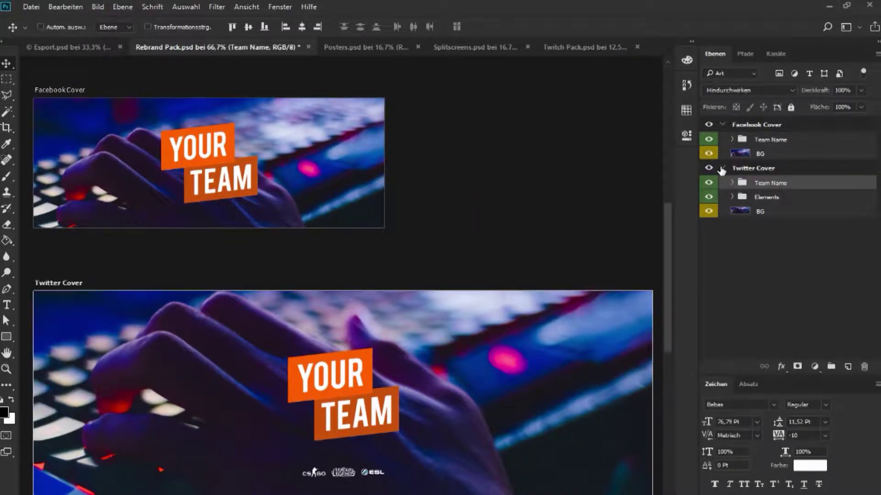
left_click(765, 238)
left_click(722, 168)
left_click(723, 125)
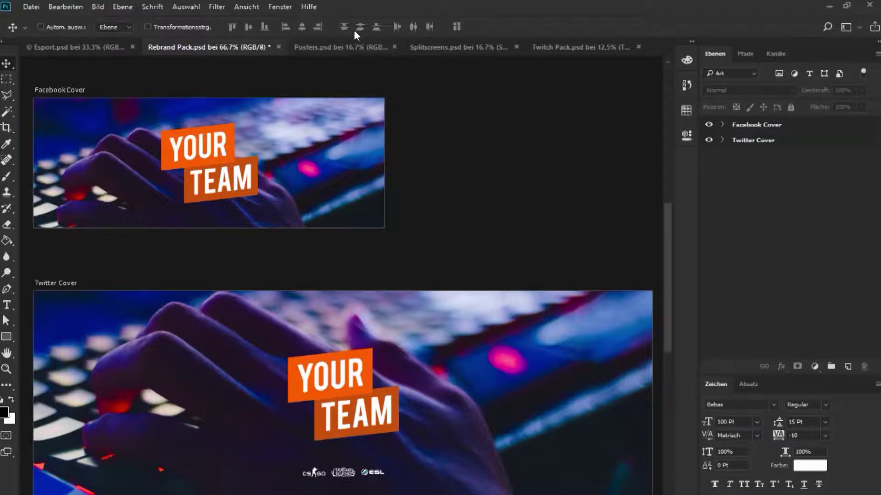
left_click(78, 47)
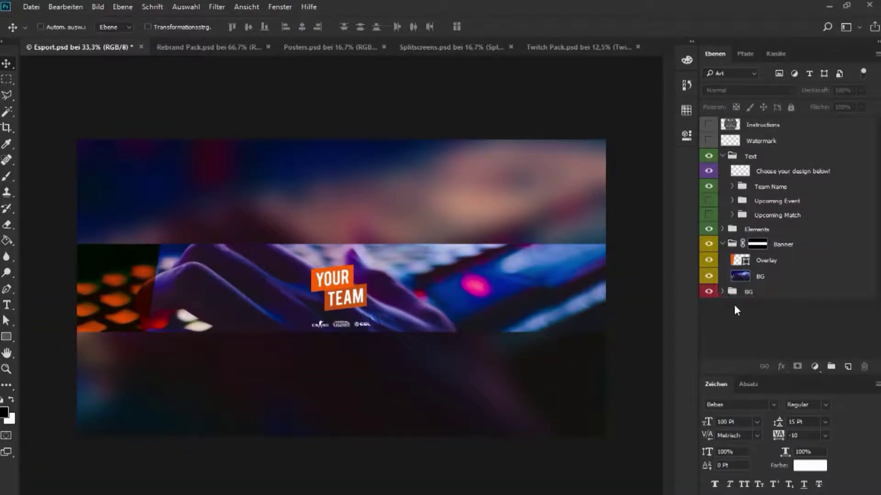
- Place the keyboard photo into Poster 1 and enlarge it to cover the whole poster
left_click(291, 47)
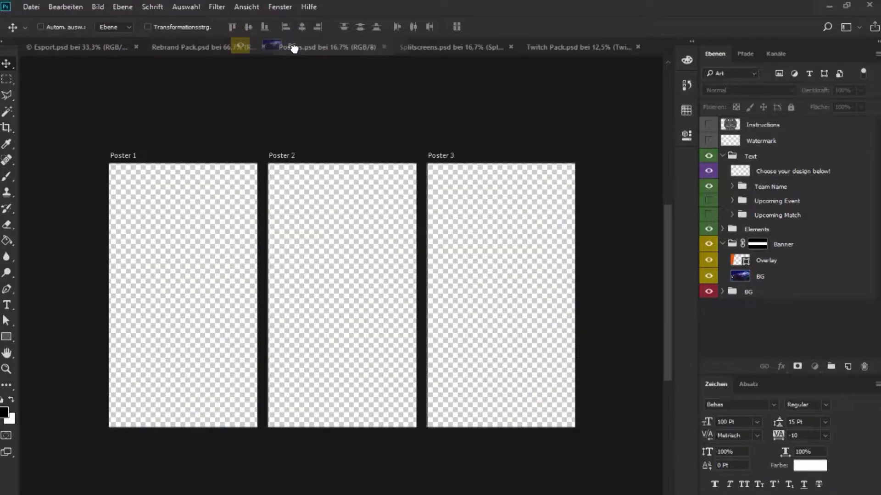
left_click_drag(282, 276, 283, 276)
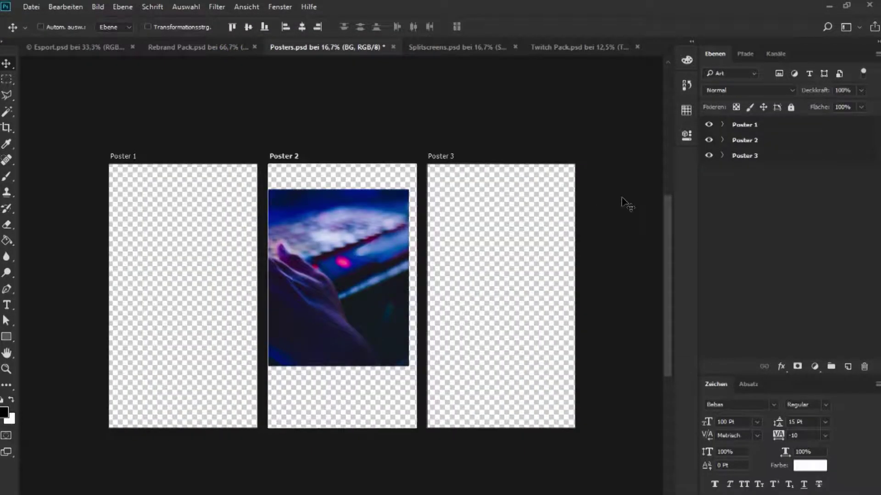
left_click(723, 140)
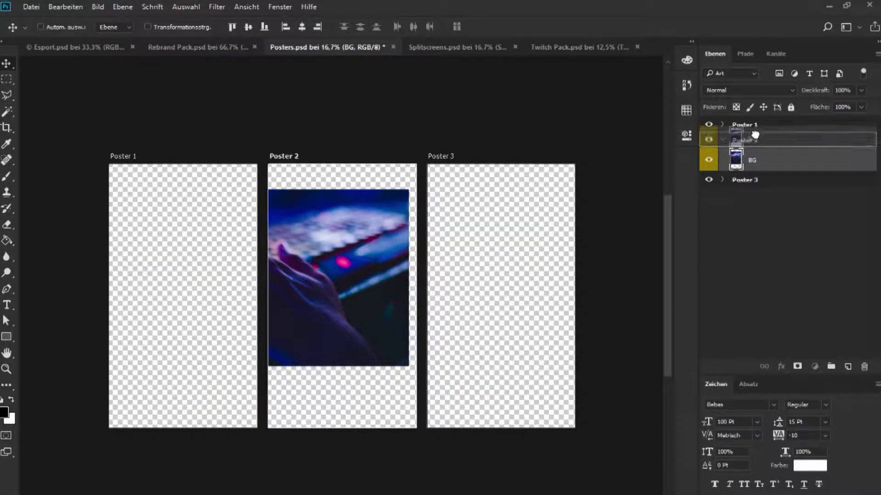
left_click_drag(748, 126, 748, 125)
left_click(722, 124)
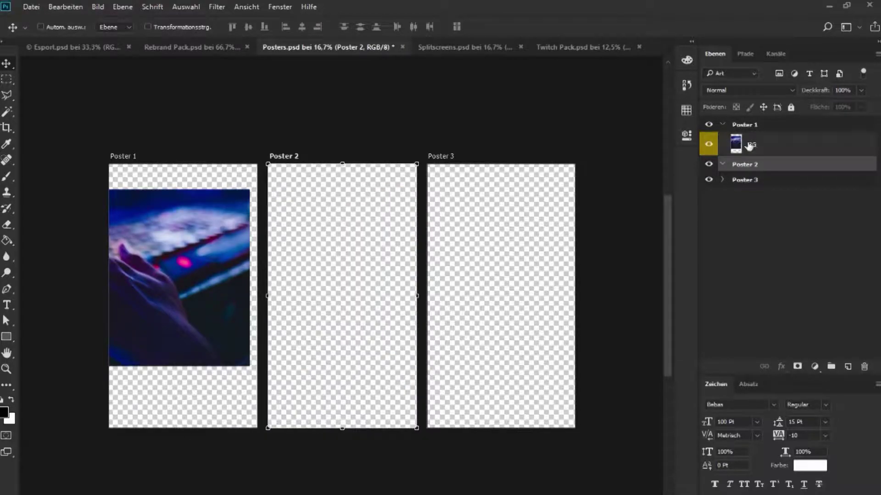
key("ctrl+t")
left_click_drag(209, 234, 331, 210)
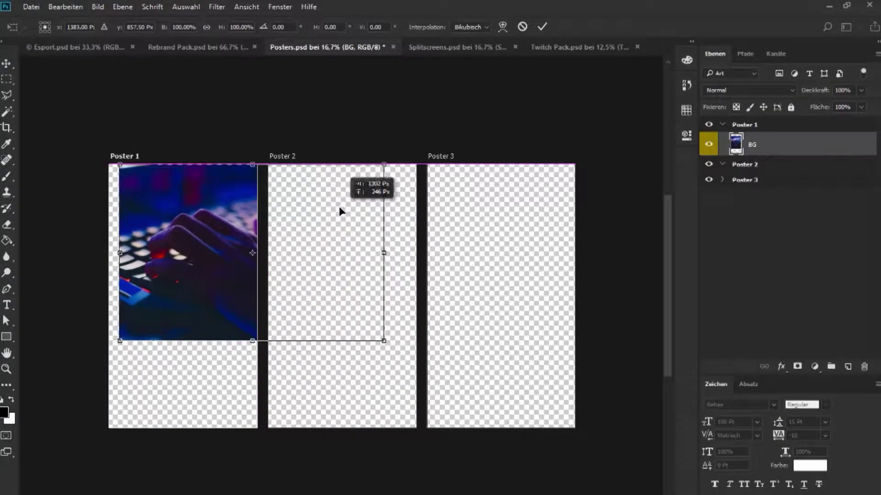
left_click_drag(373, 341, 545, 455)
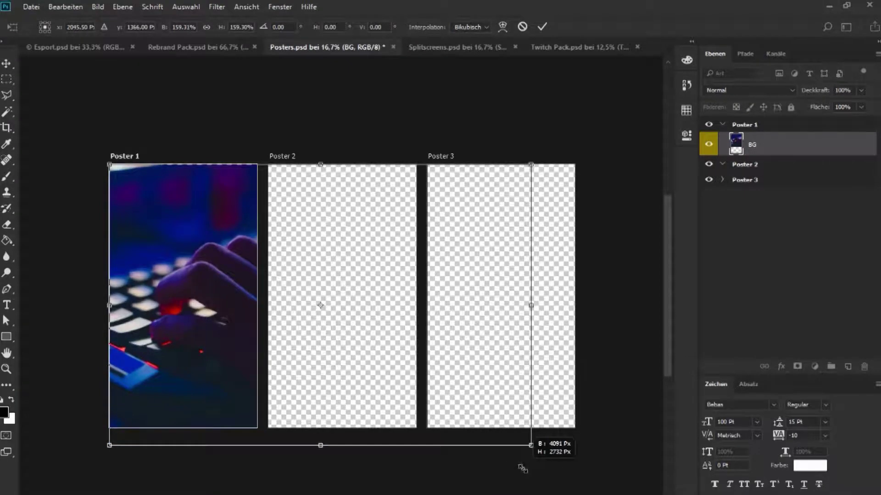
key("Return")
left_click_drag(192, 301, 151, 286)
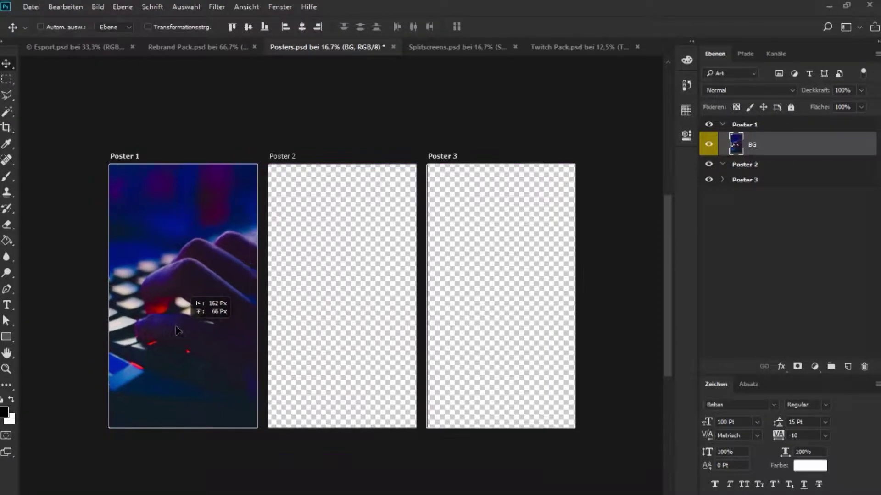
- Copy the YOUR TEAM logo from Esport.psd into Poster 1, enlarged and centred both ways
left_click(94, 47)
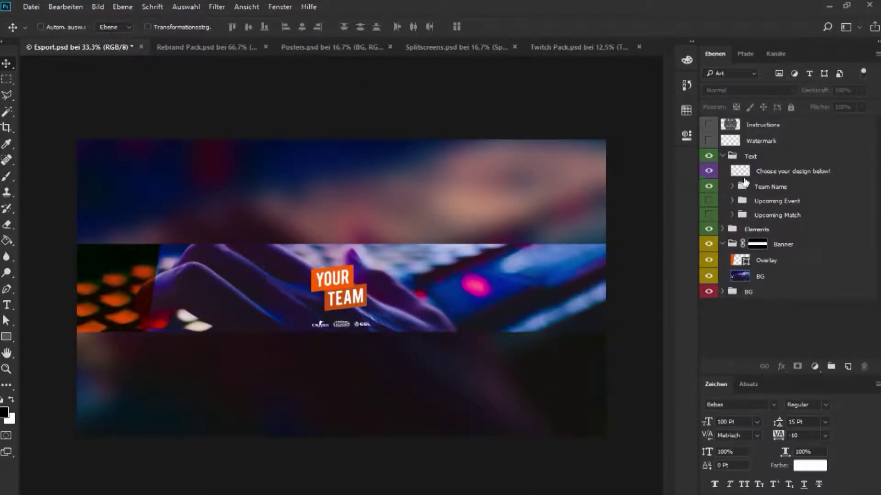
mouse_move(737, 178)
left_mouse_down()
mouse_move(195, 295)
mouse_move(227, 232)
left_mouse_up()
key("ctrl+t")
key("Return")
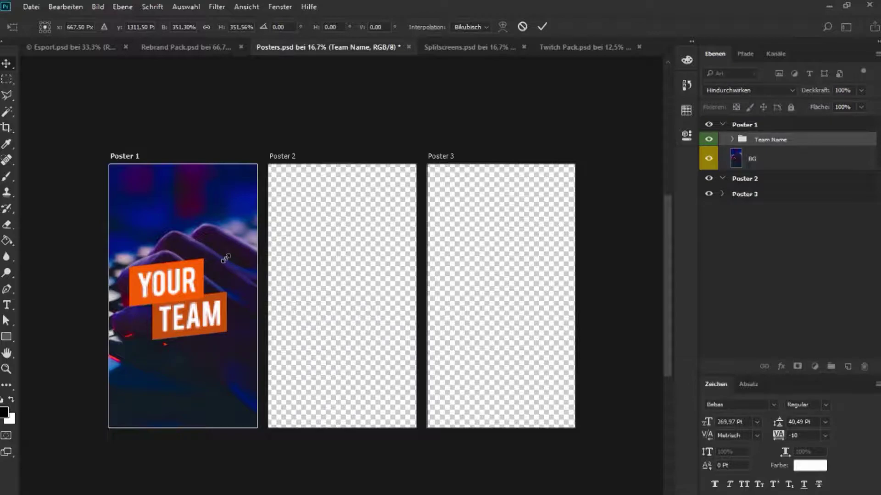
left_click(300, 28)
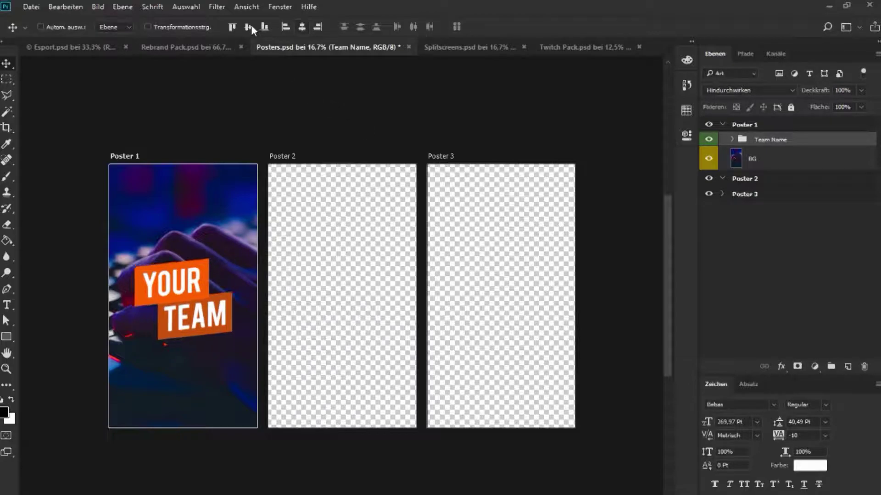
left_click(248, 26)
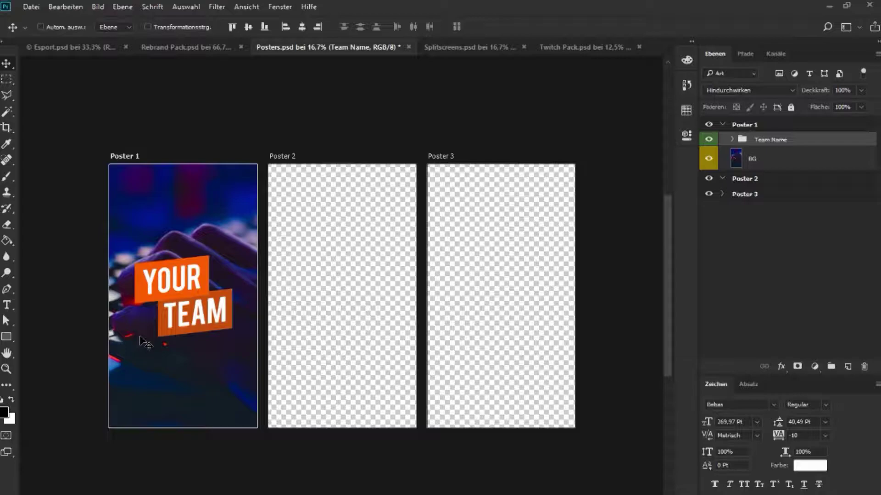
left_click(7, 305)
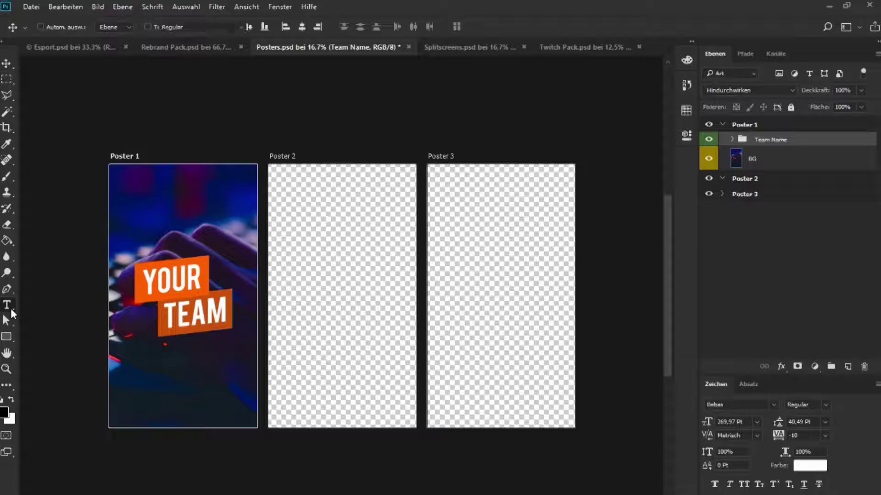
left_click(137, 377)
type("ww.")
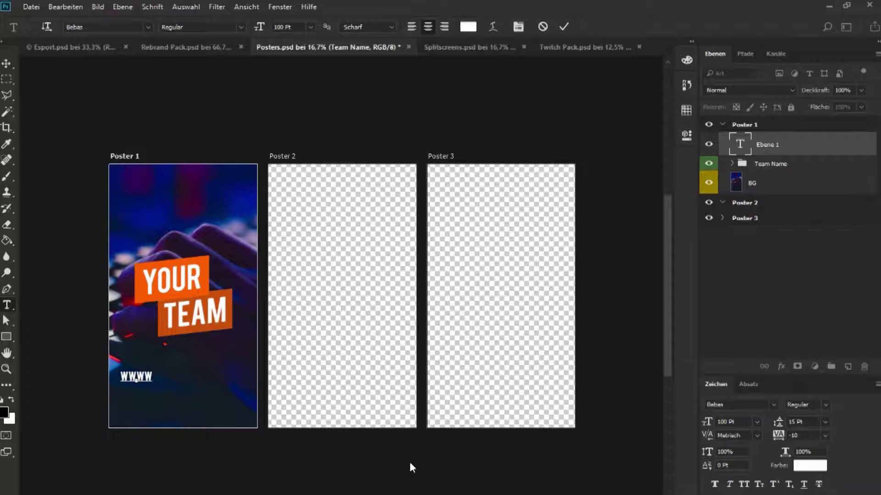
type("yourteams")
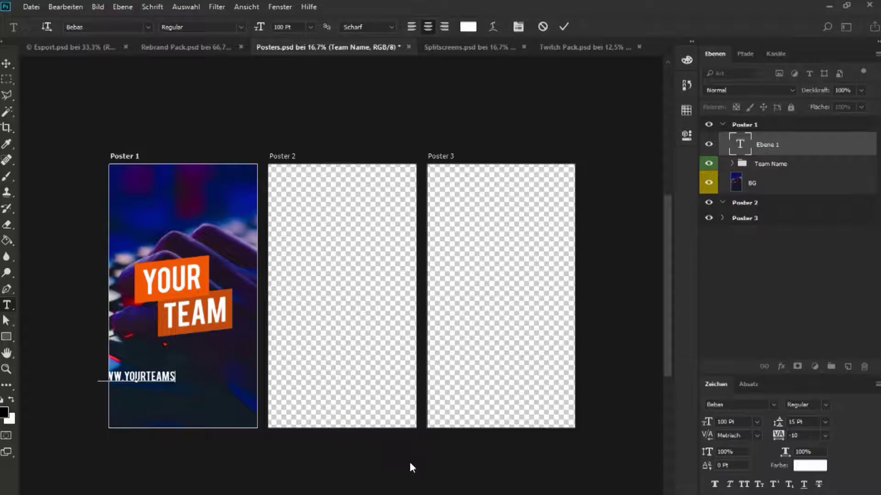
type("ite.com")
key("ctrl+a")
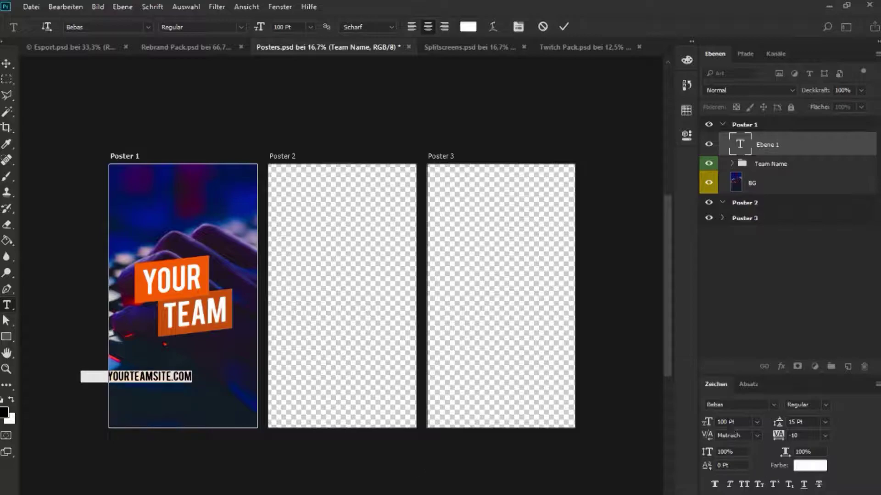
type("50")
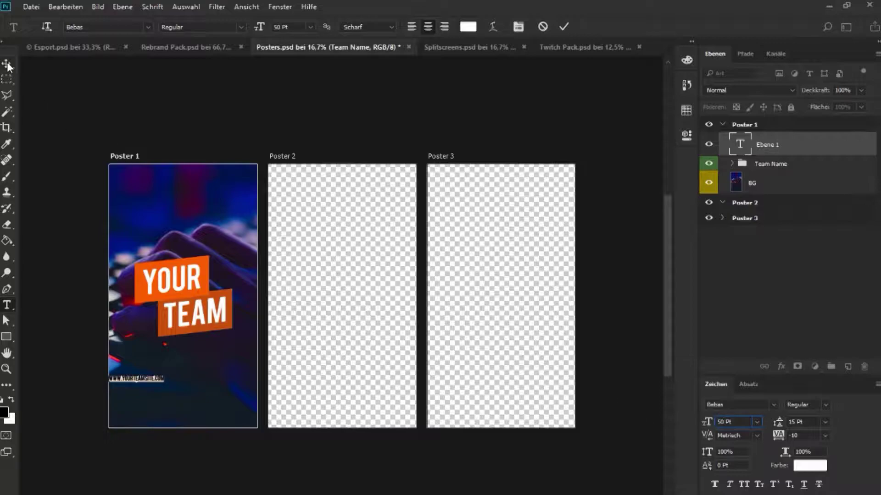
left_click(7, 64)
left_click(297, 27)
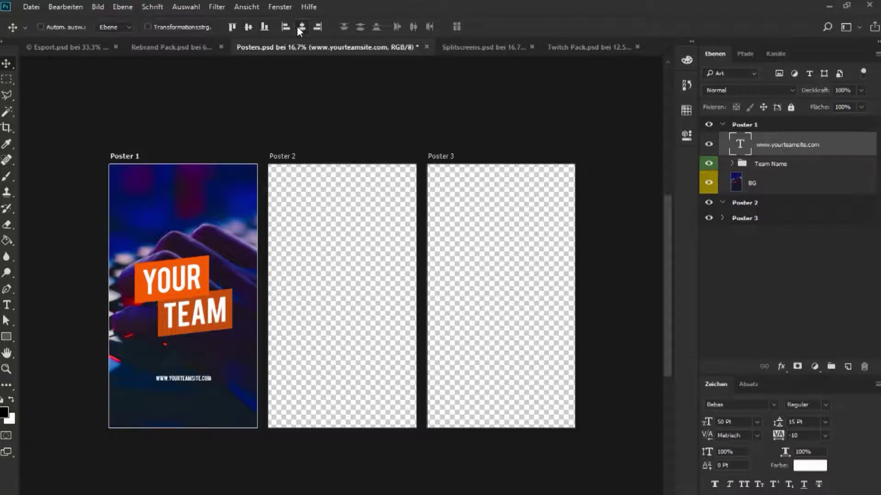
key("shift+Down")
key("shift+Down")
key("shift+Down")
key("shift+Down")
key("shift+Down")
key("shift+Down")
key("shift+Down")
key("shift+Down")
key("shift+Down")
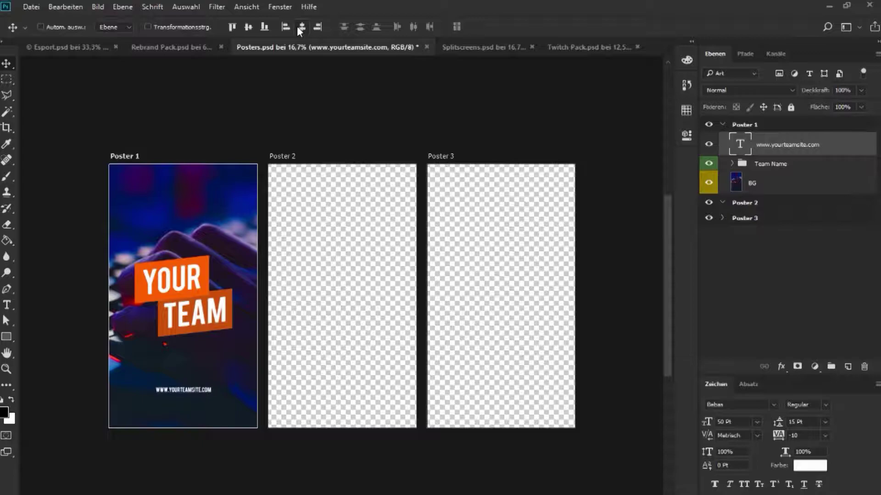
key("shift+Down")
key("shift+Down")
key("shift+Down")
key("shift+Down")
key("shift+Down")
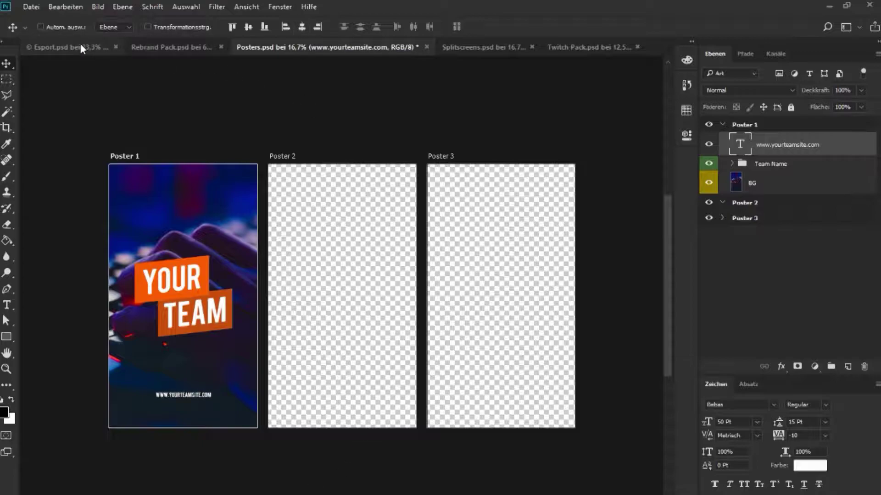
left_click(810, 260)
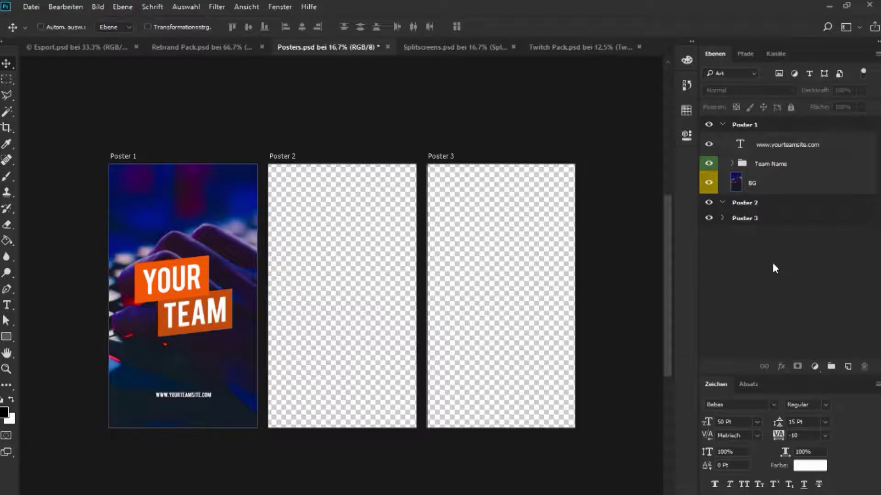
- Paste the cs-go-anti-terrorist soldier image into Poster 2 and enlarge it to fill the poster
key("ctrl+v")
left_click_drag(308, 281, 429, 321)
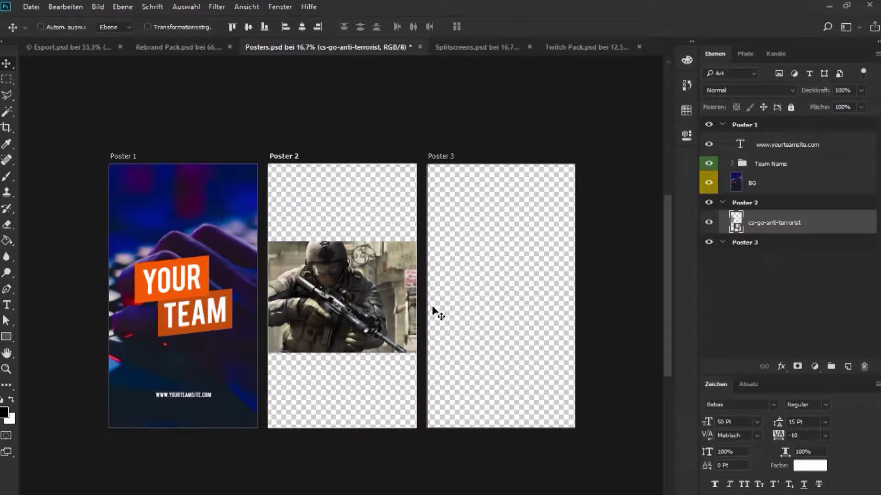
key("ctrl+t")
left_click_drag(413, 240, 577, 158)
left_click_drag(448, 250, 460, 249)
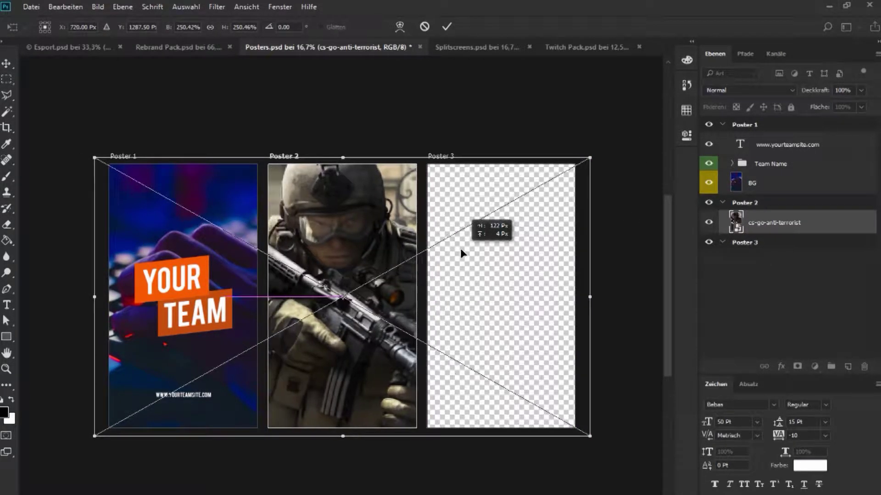
key("ctrl+h")
key("Return")
left_click_drag(362, 263, 332, 273)
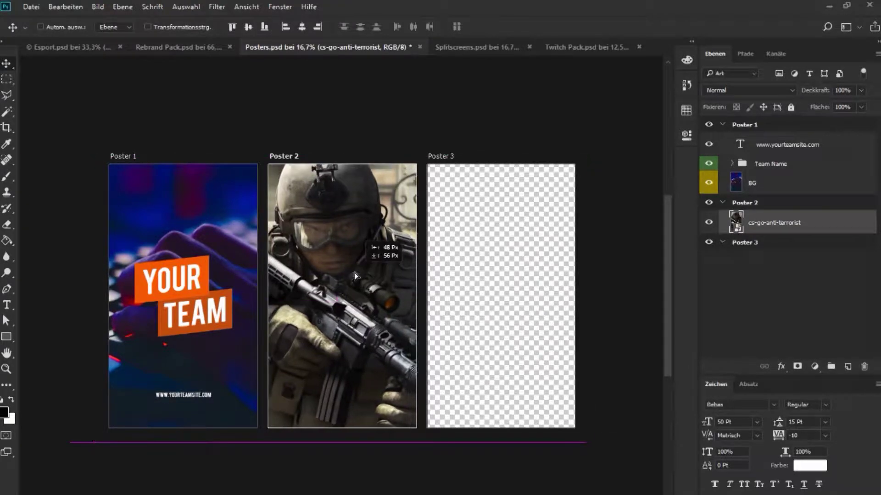
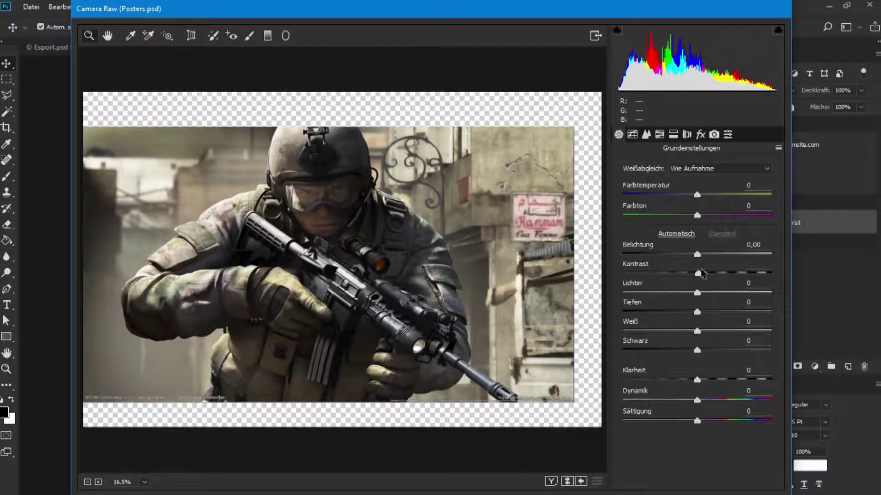
- Raise the soldier photo's contrast, clarity, whites and exposure in Camera Raw
left_click_drag(701, 273, 710, 273)
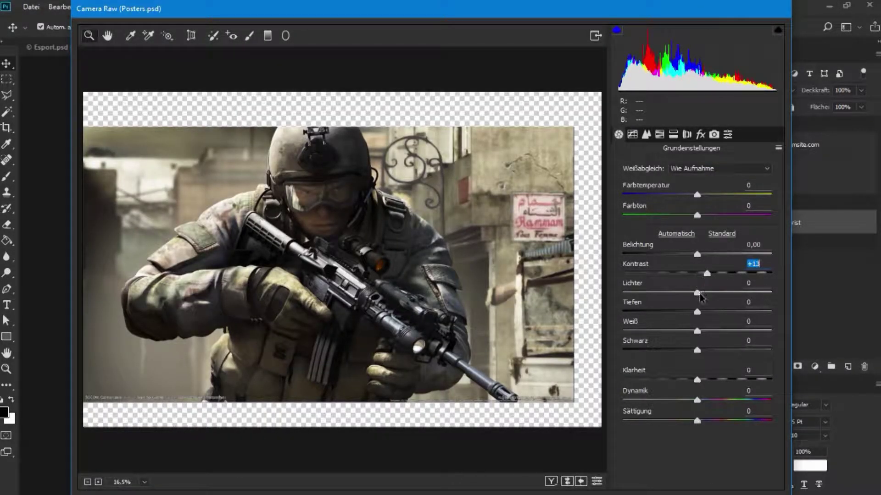
left_click_drag(697, 380, 699, 380)
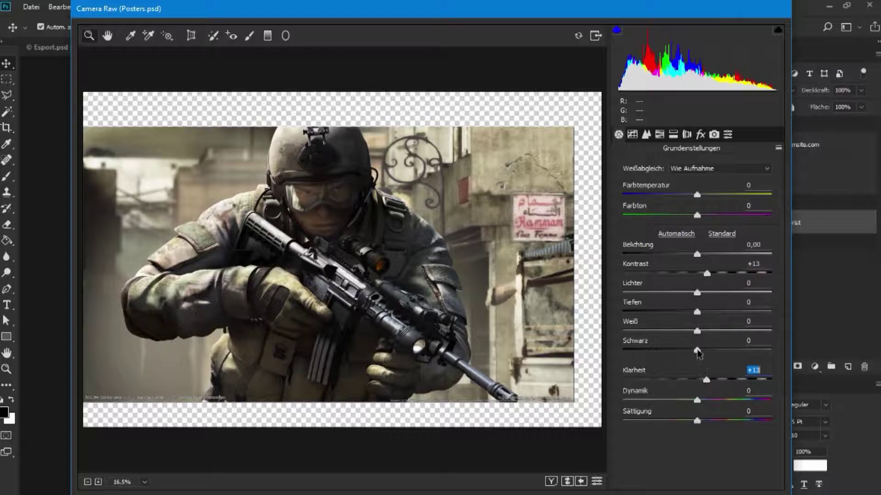
left_click_drag(697, 331, 709, 332)
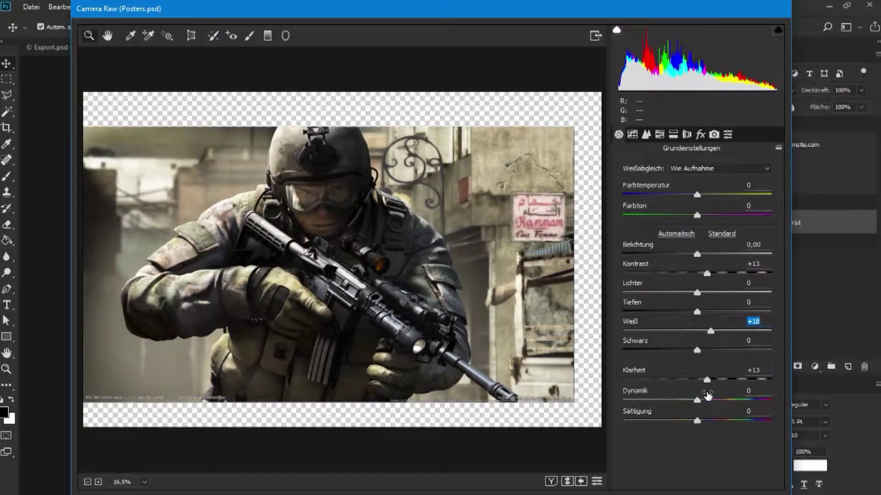
left_click_drag(697, 255, 702, 255)
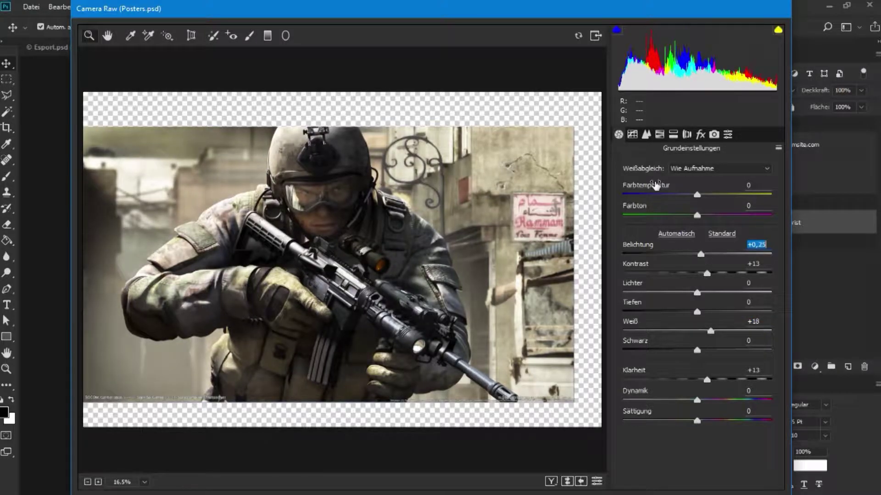
- Set sharpening amount to 66, apply the Camera Raw filter, and shift the photo left
left_click(646, 134)
left_click(688, 185)
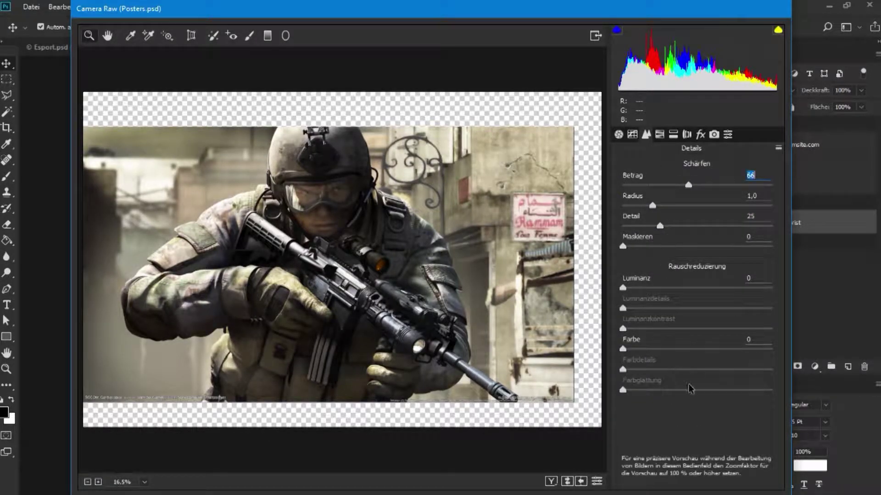
key("Return")
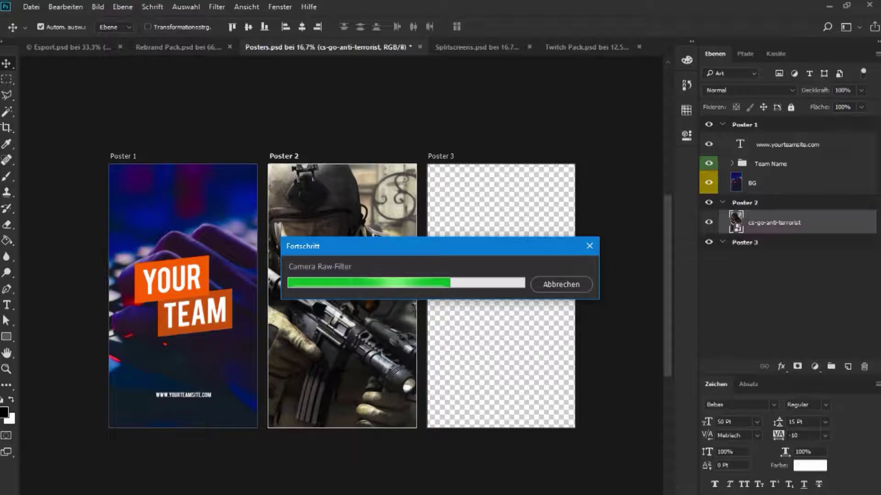
mouse_move(347, 320)
left_mouse_down()
mouse_move(319, 314)
mouse_move(346, 324)
left_mouse_up()
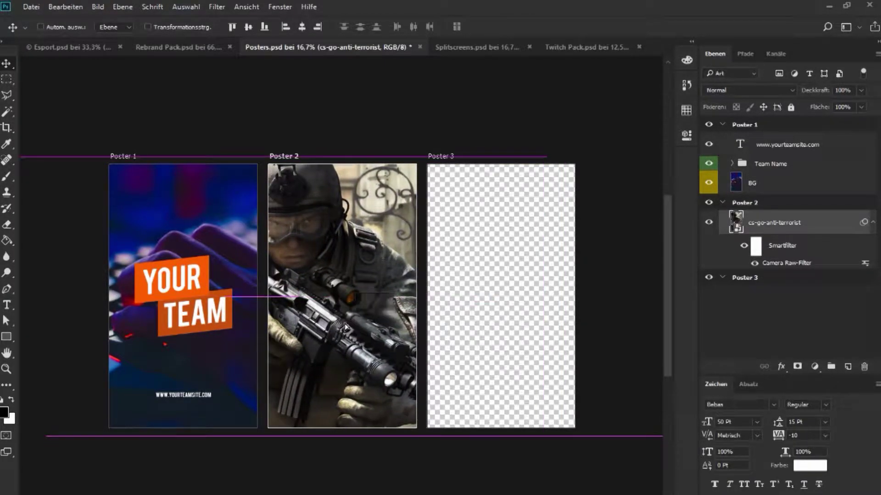
- Apply a 30-pixel Gaussian blur to the soldier photo
key("ctrl+alt+f")
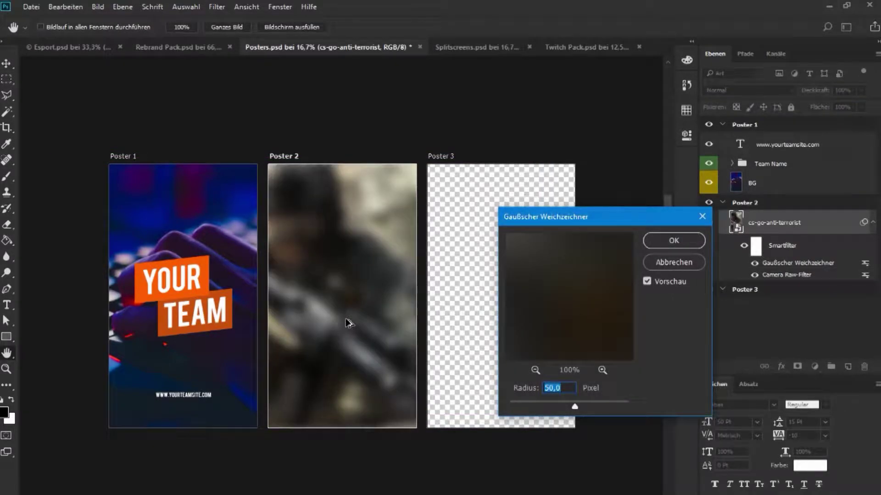
type("30")
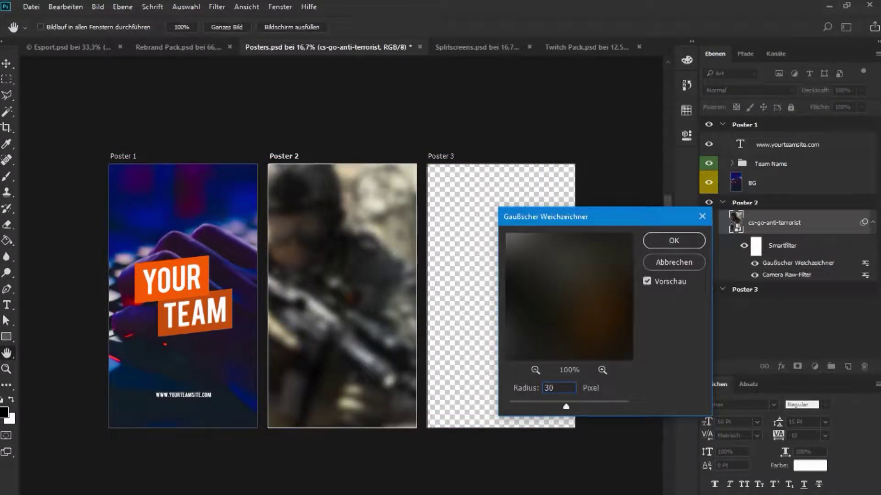
key("Return")
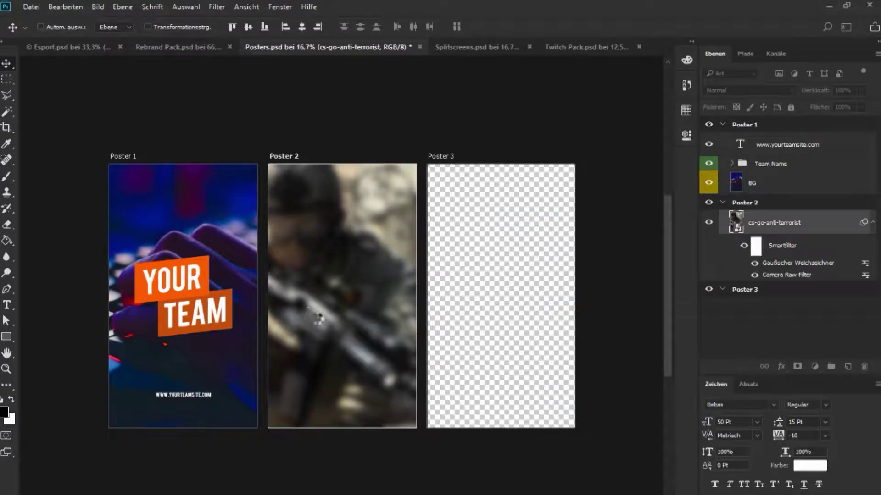
- Scale the blurred soldier photo up slightly
key("ctrl+t")
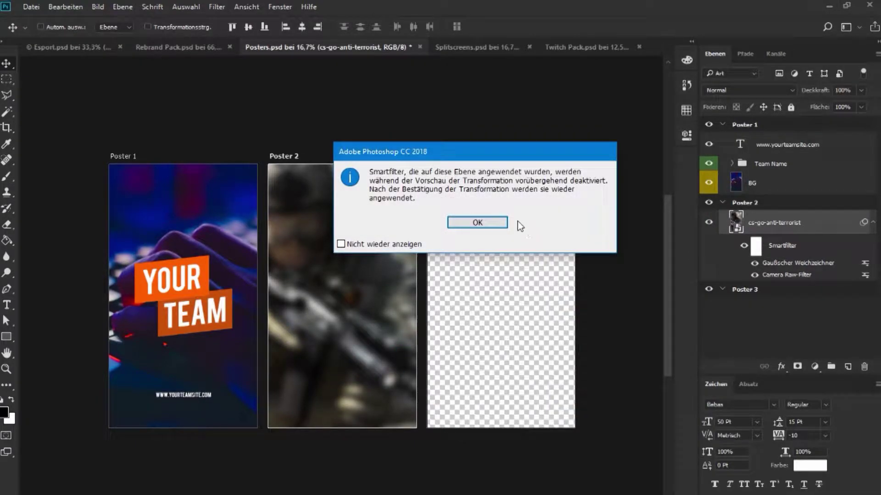
left_click(502, 223)
left_click_drag(557, 434, 553, 442)
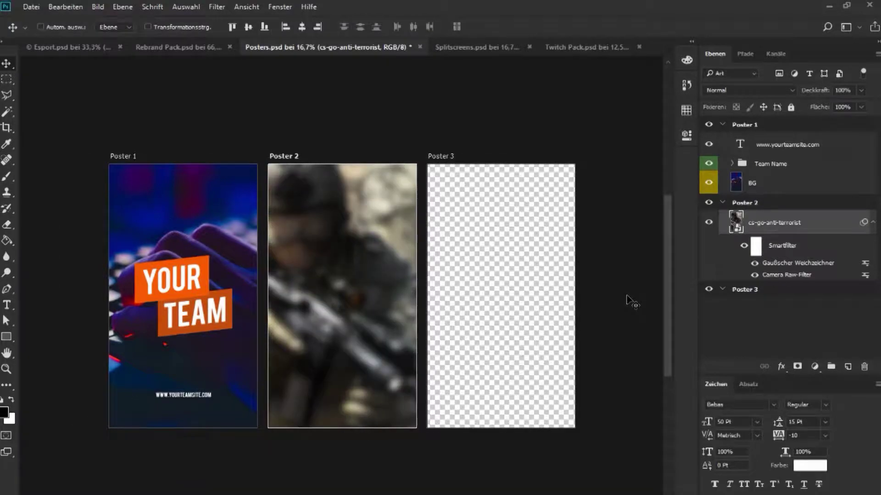
- Add a Photo Filter adjustment layer with a cyan-blue colour at 100% density
left_click(812, 367)
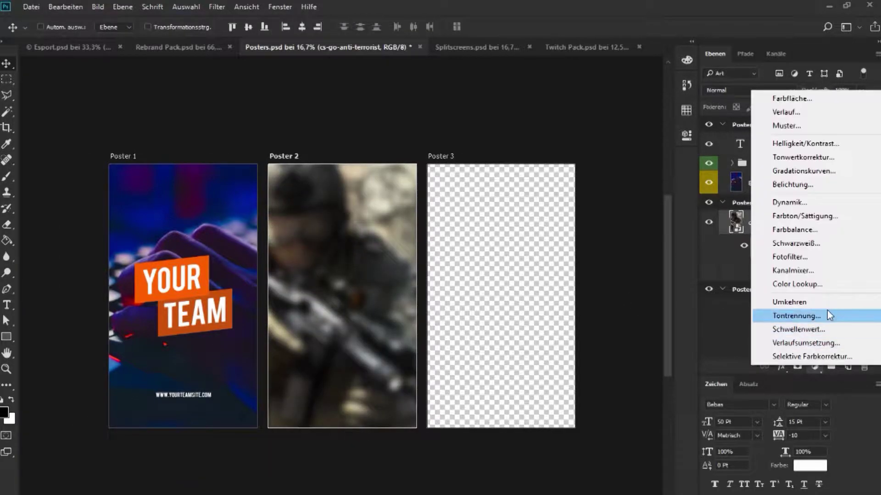
left_click(818, 257)
left_click(567, 189)
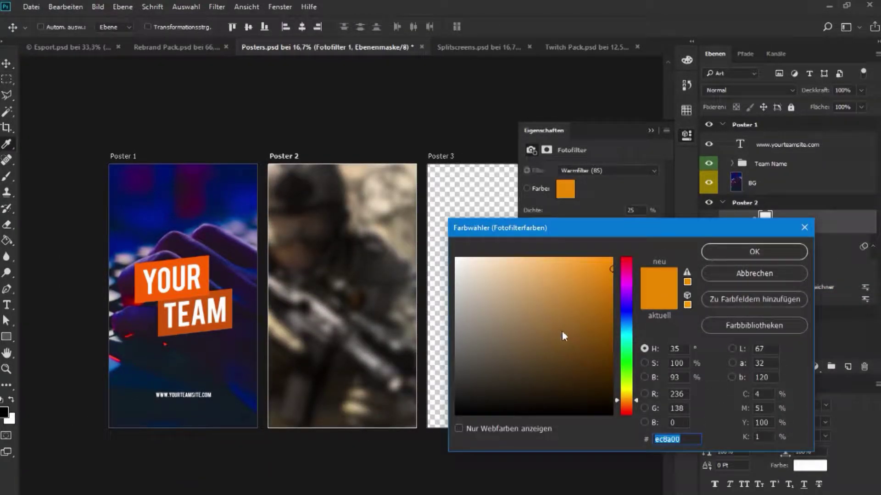
left_click(629, 335)
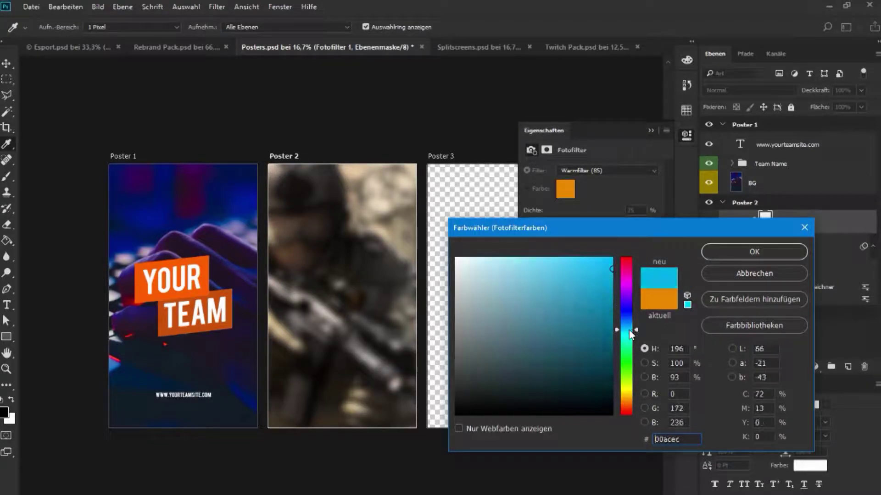
left_click_drag(629, 335, 629, 330)
left_click(754, 251)
left_click_drag(558, 223, 655, 223)
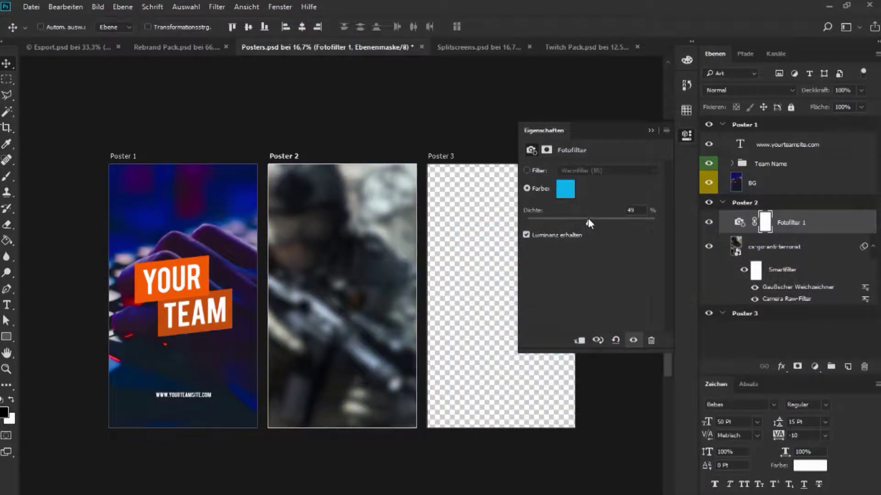
- Change the photo filter colour to dark blue and lower density to about 60%
left_click(565, 189)
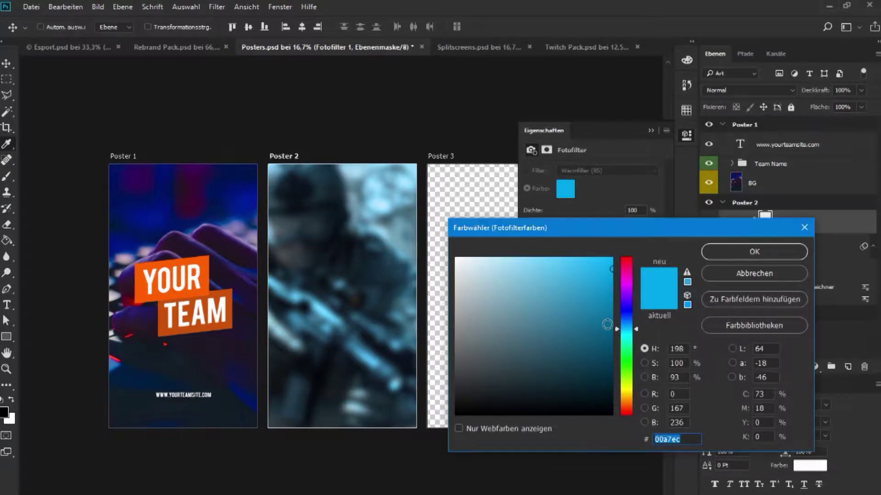
left_click_drag(629, 331, 628, 316)
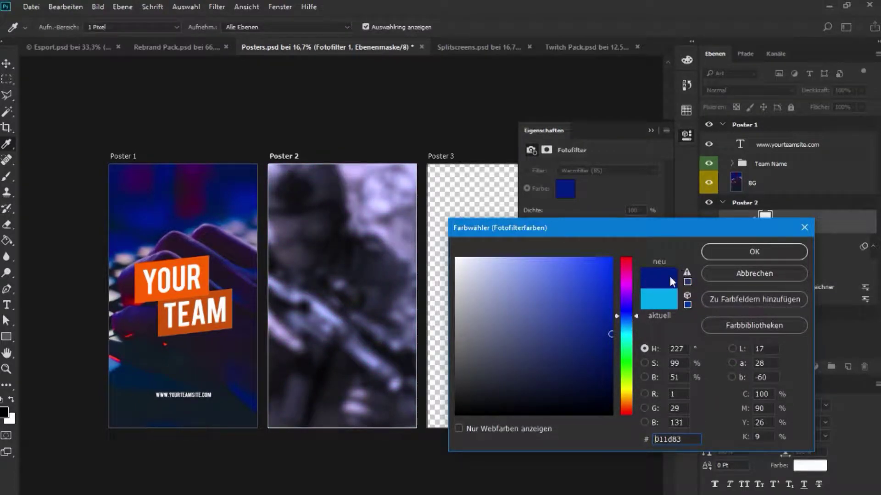
left_click(719, 254)
left_click(608, 219)
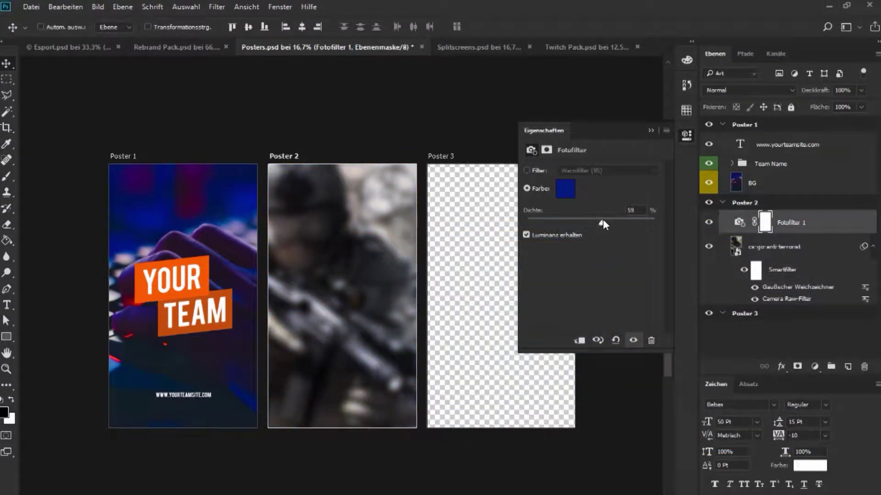
left_click(651, 130)
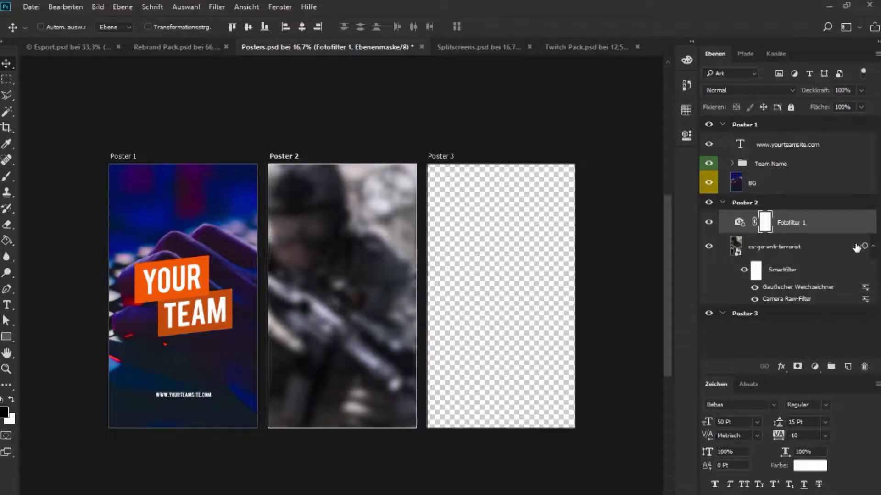
left_click(873, 247)
left_click(779, 298)
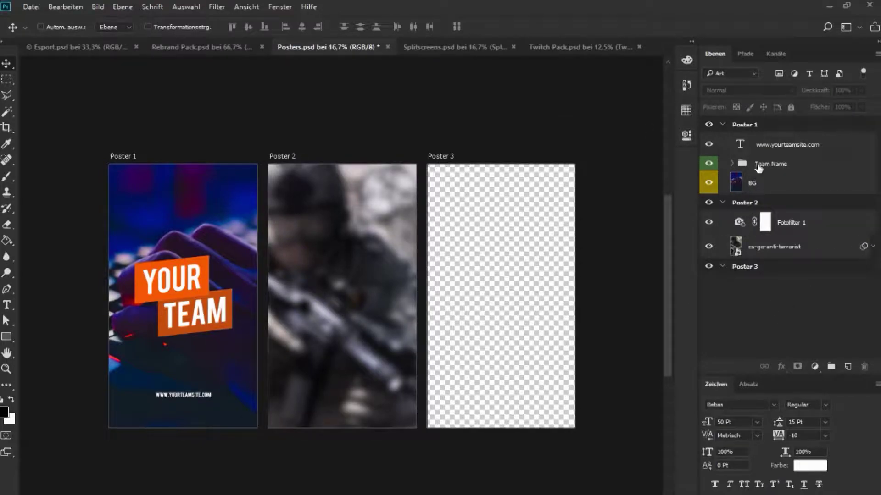
- Duplicate the Team Name group into Poster 2 and shrink it to about 64%
left_click(760, 169)
key("ctrl+j")
left_click_drag(762, 165, 766, 219)
key("ctrl+t")
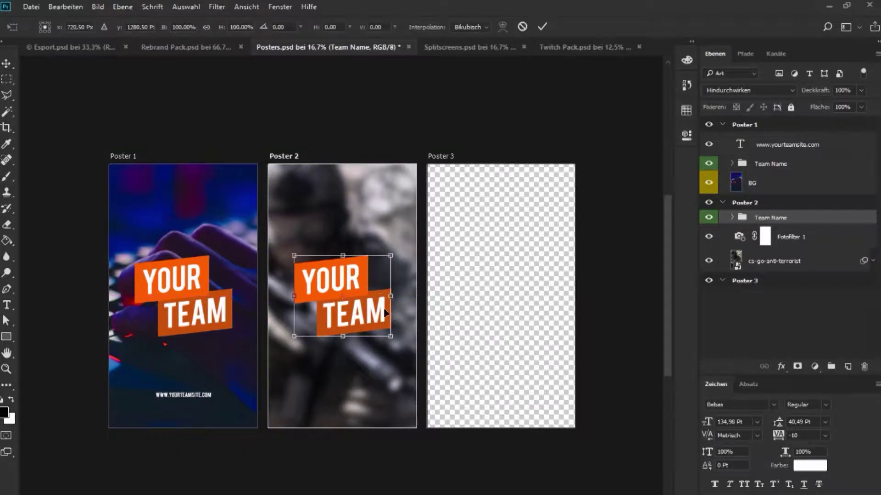
mouse_move(391, 336)
left_mouse_down()
mouse_move(374, 322)
mouse_move(378, 268)
left_mouse_up()
key("Return")
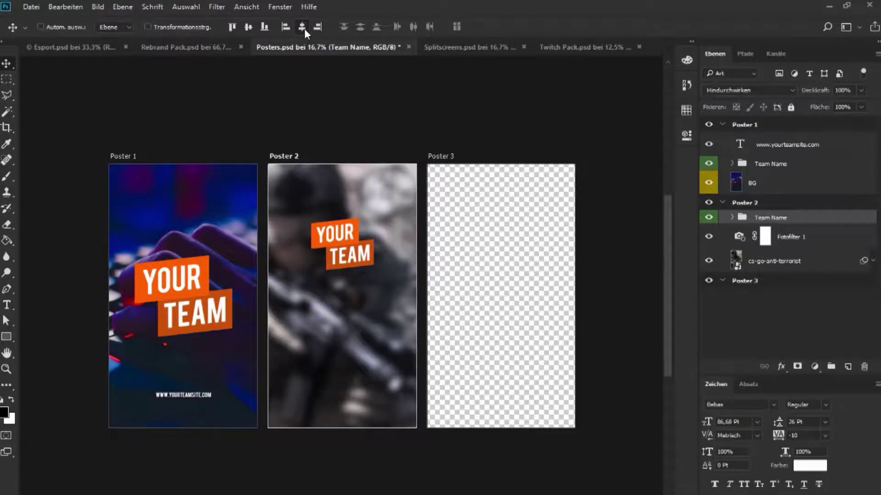
- Type the title 'ESL CS:GO MAJOR' on Poster 2
key("ctrl+plus")
left_click(7, 305)
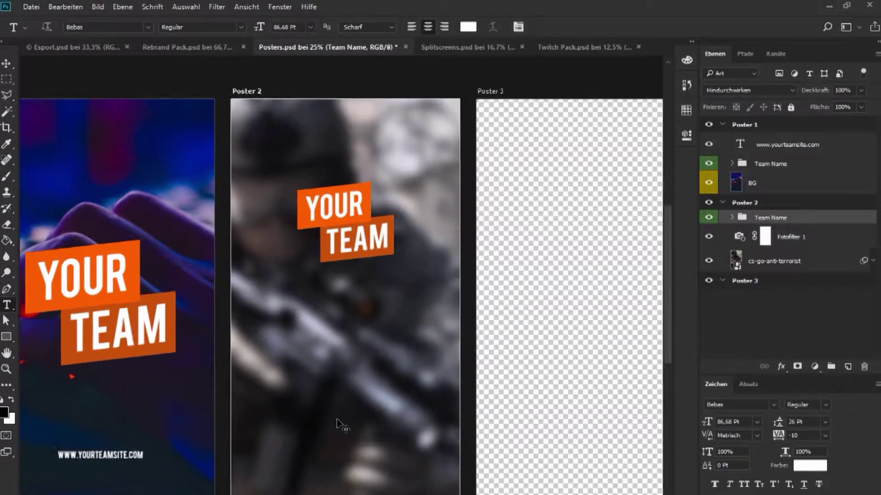
key("ctrl+plus")
scroll(321, 367, "down", 3)
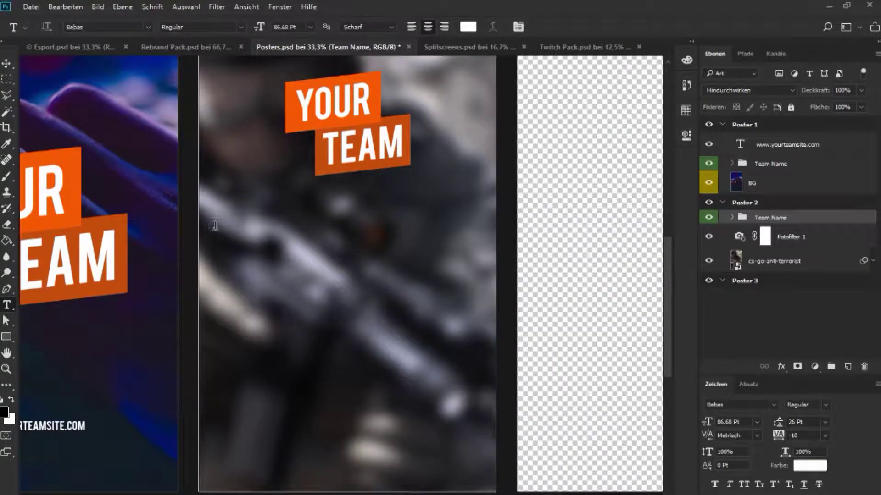
left_click(240, 245)
type("ESL")
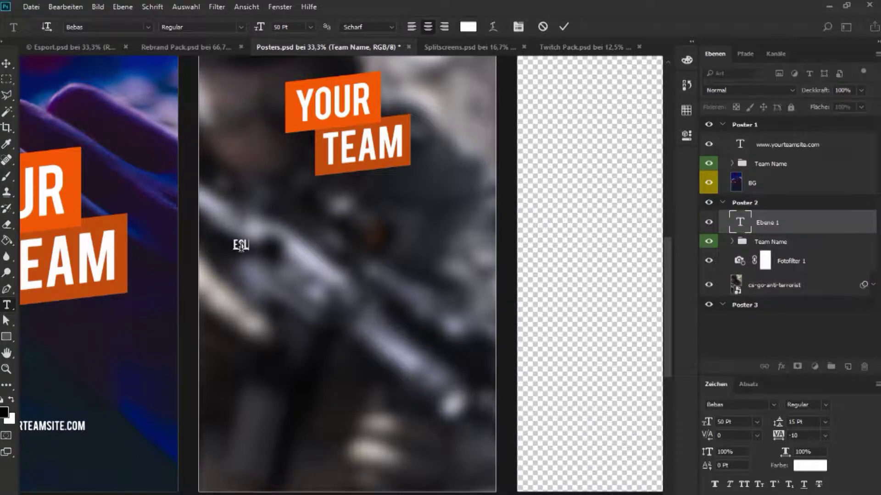
type("MA")
key("BackSpace")
key("BackSpace")
key("BackSpace")
type("CS")
type(":GO MA")
key("BackSpace")
type("JO")
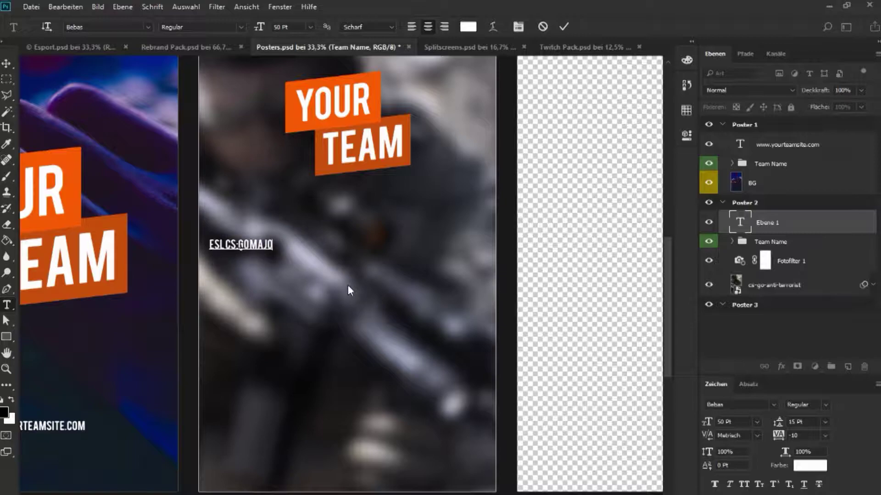
type("R")
type(" LOS ")
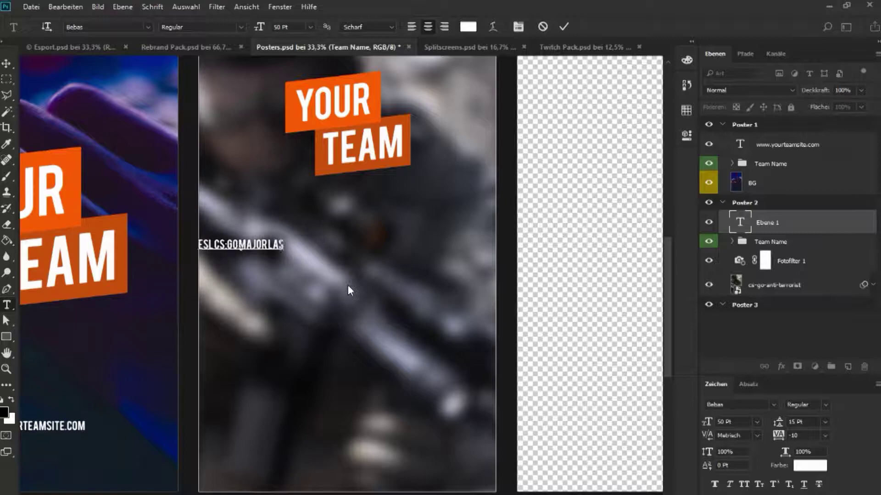
type("ANG")
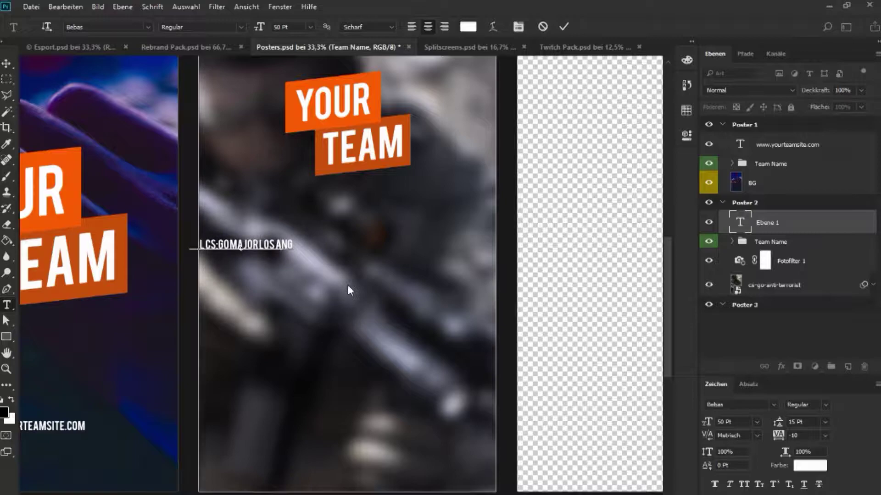
key("BackSpace")
key("BackSpace")
key("BackSpace")
key("BackSpace")
key("BackSpace")
key("ctrl+a")
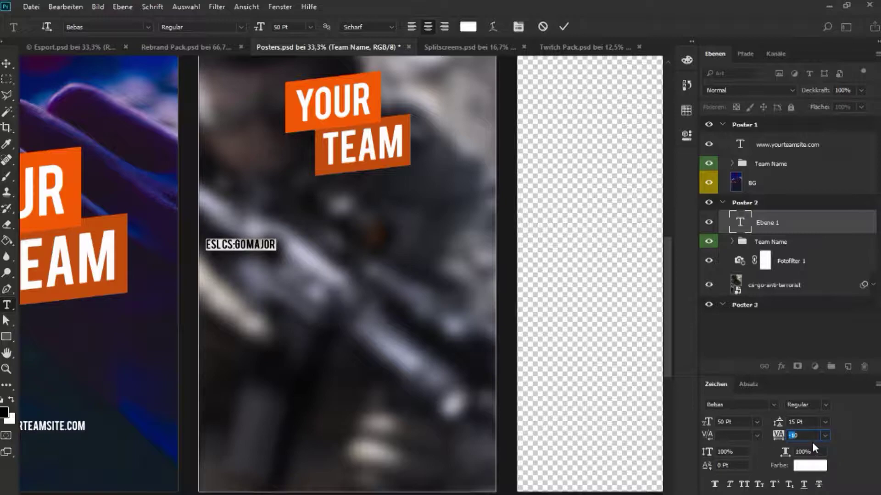
- Set the title tracking to 0, size 156 Pt, and move it to the poster centre
left_click(797, 435)
type("0")
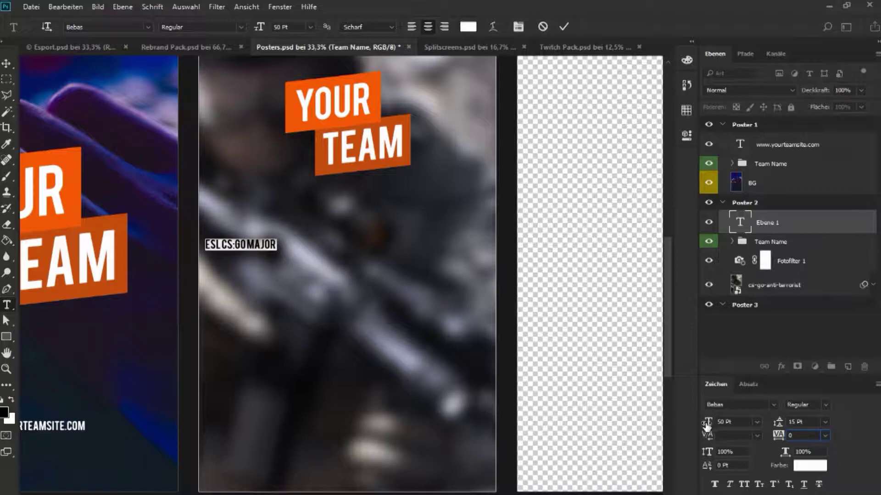
left_click_drag(706, 424, 757, 424)
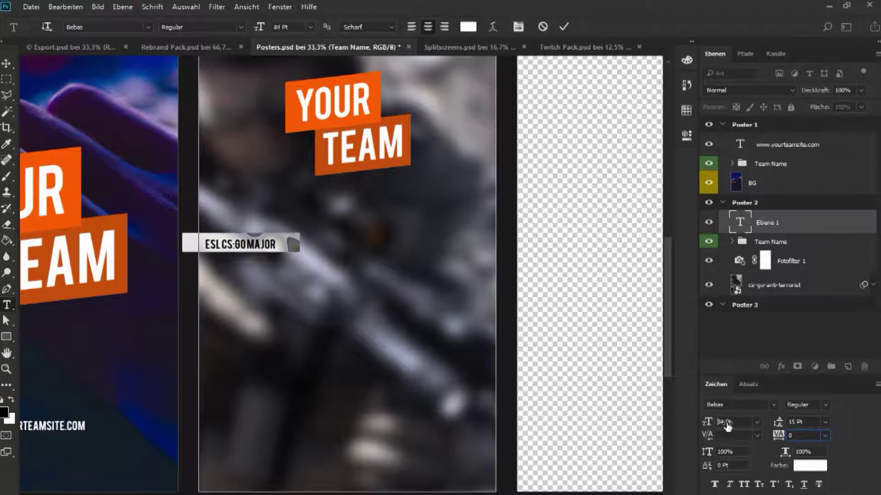
left_click(7, 64)
left_click_drag(249, 214, 362, 218)
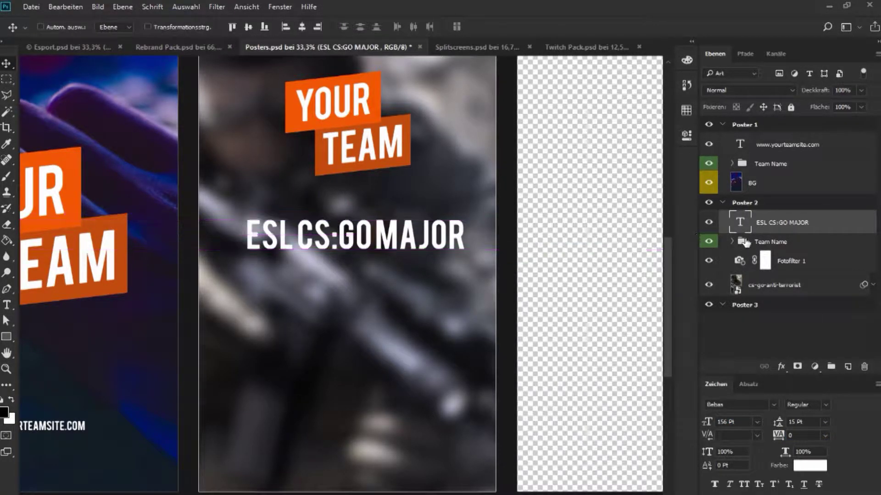
- Reduce the ESL CS:GO MAJOR font size to 75 Pt
double_click(740, 222)
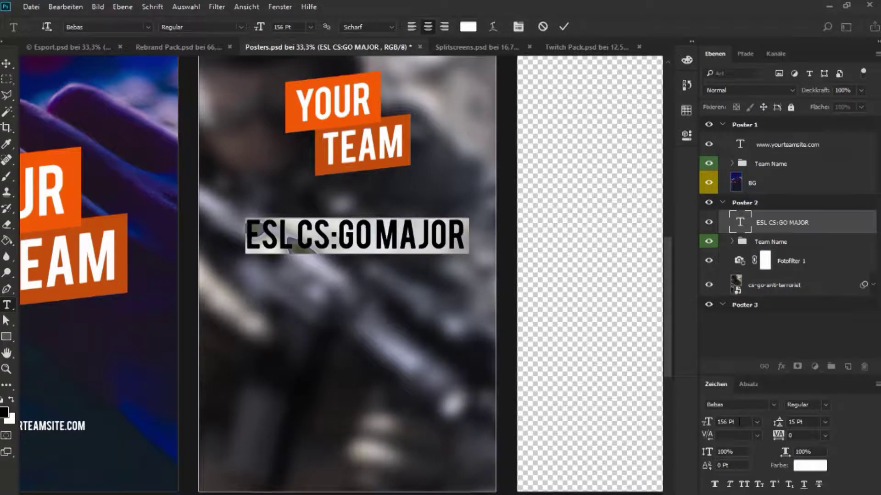
type("100")
key("Return")
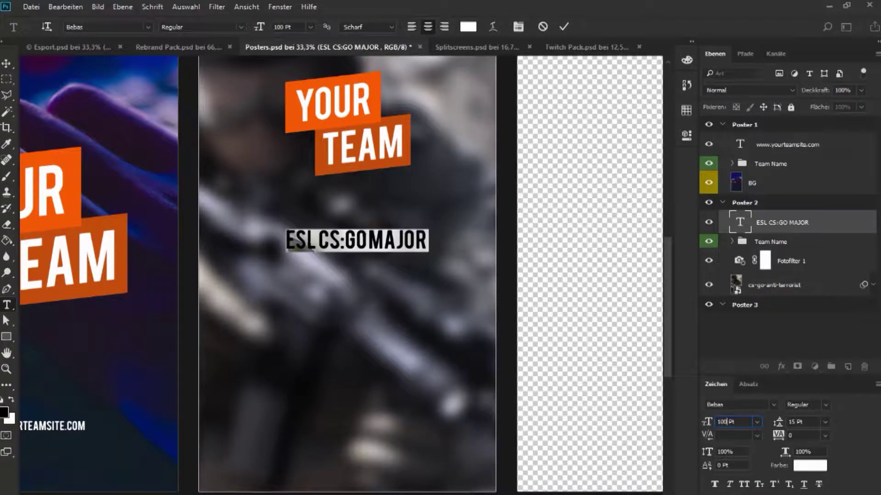
type("75")
key("Return")
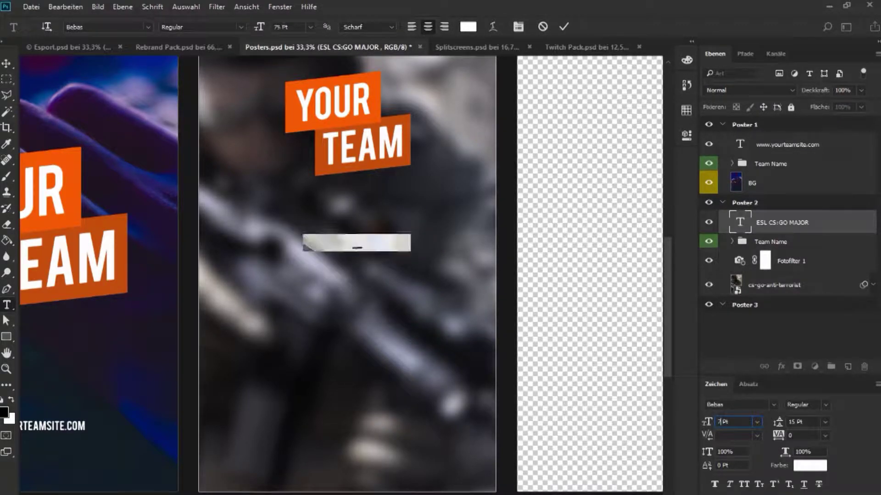
- Add a '2017 LOS ANGELES' line below the title and make it much larger
left_click(413, 233)
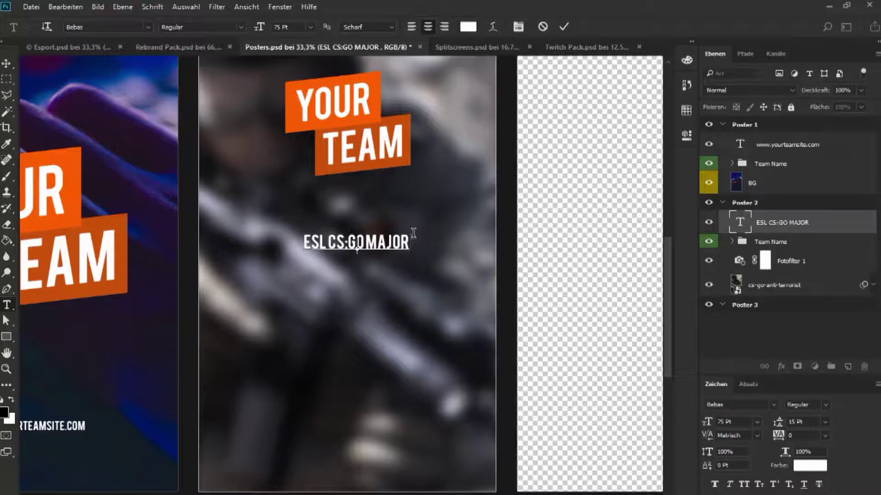
key("Return")
type("2017 ")
type("LOS ANGELES")
key("shift+Home")
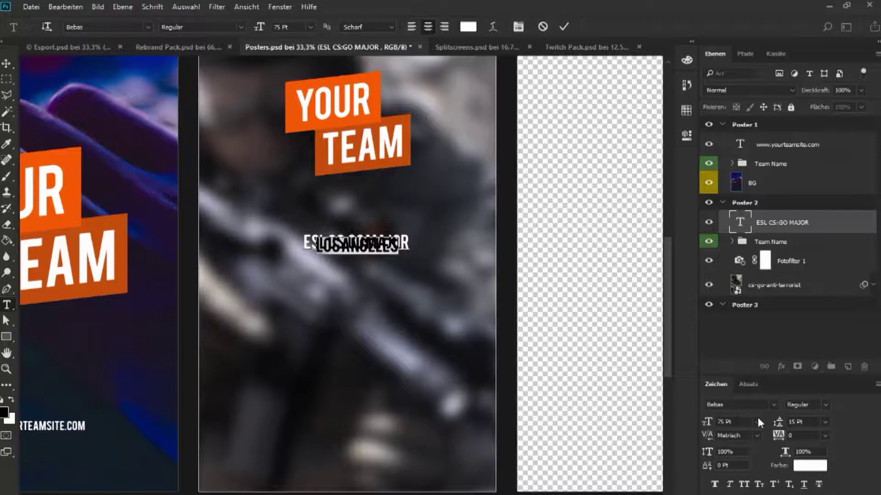
left_click_drag(778, 421, 799, 422)
left_click(729, 422)
type("120")
key("Return")
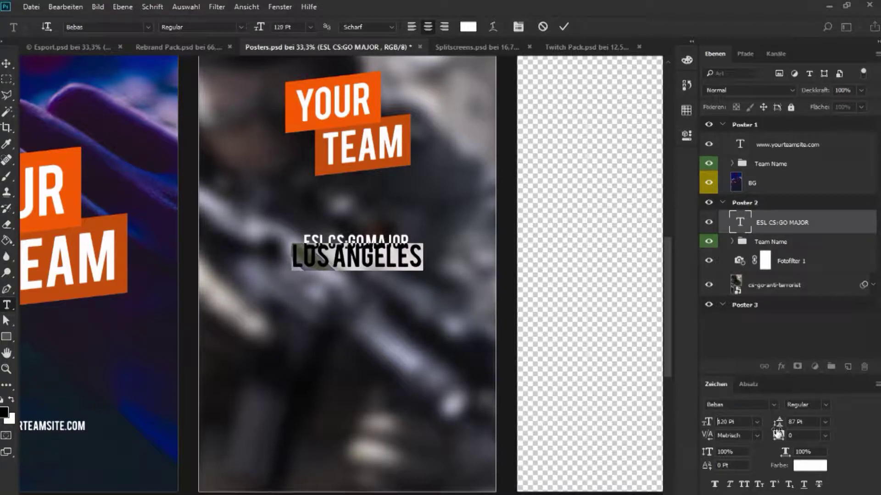
type("196")
key("Return")
left_click_drag(772, 419, 843, 436)
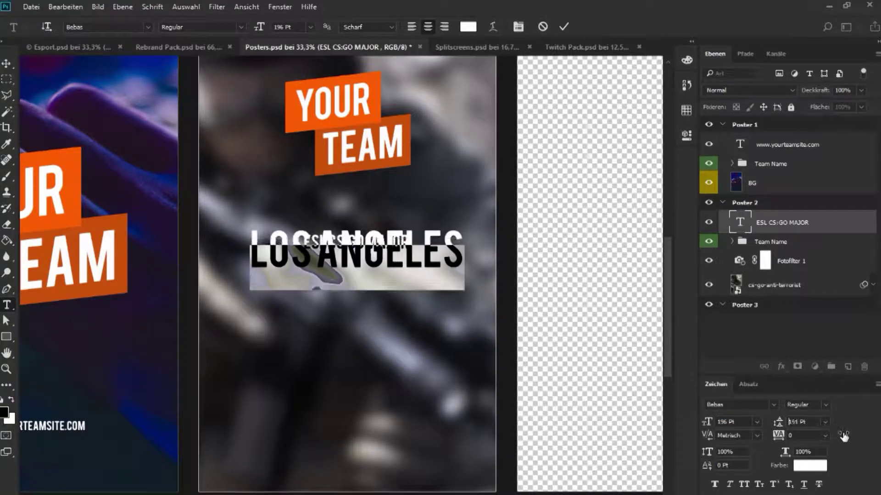
- Widen the letter spacing of the ESL CS:GO MAJOR line, then tighten it slightly
key("ctrl+alt+z")
key("ctrl+alt+z")
key("ctrl+alt+z")
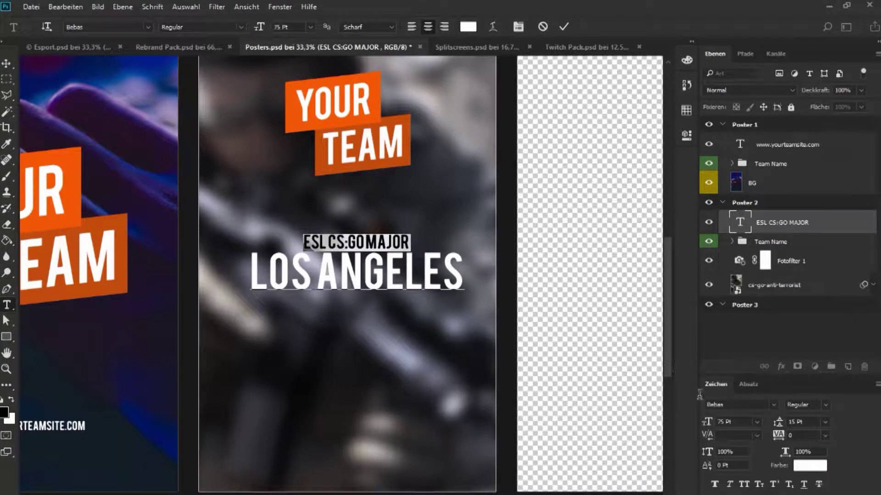
left_click_drag(779, 435, 794, 438)
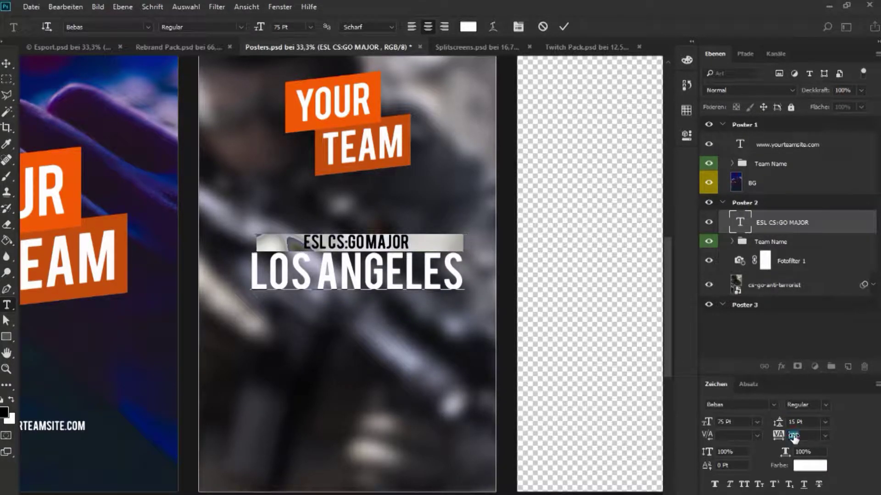
key("Down")
key("Down")
key("Down")
key("Down")
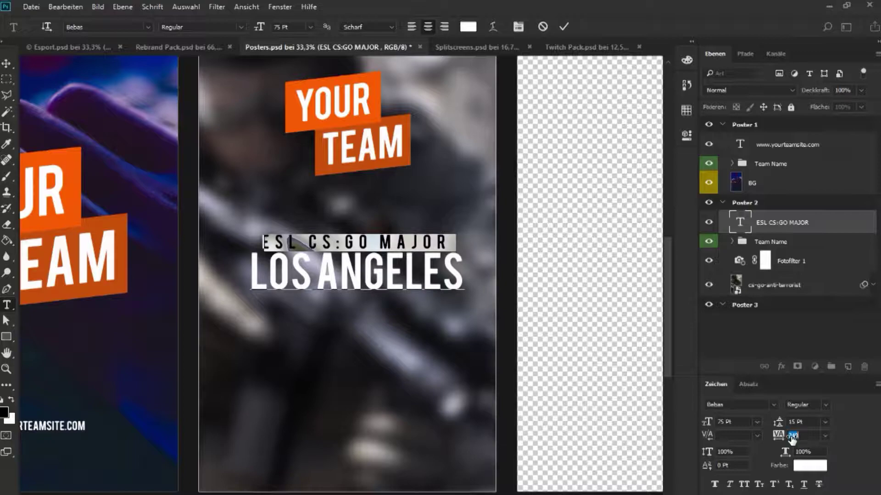
key("Down")
key("Down")
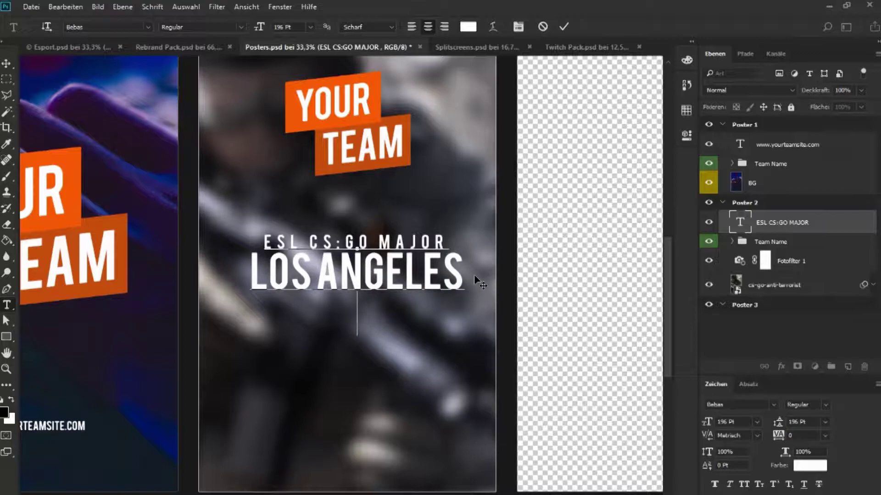
- Type the date 01/09/2018 on the next line
type("09/")
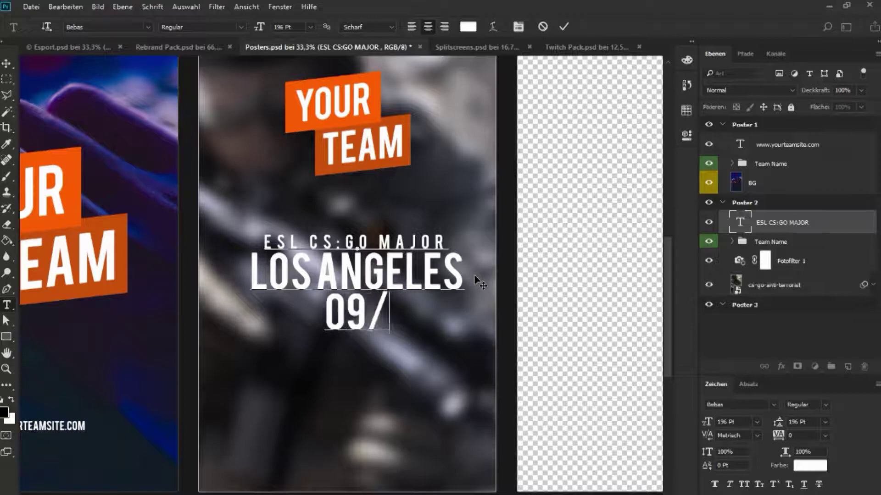
type("09/")
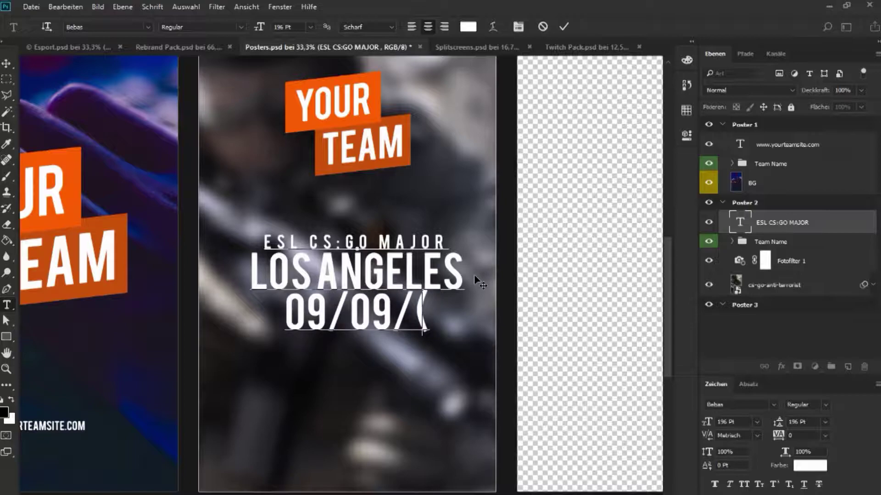
type("21")
key("BackSpace")
type("018")
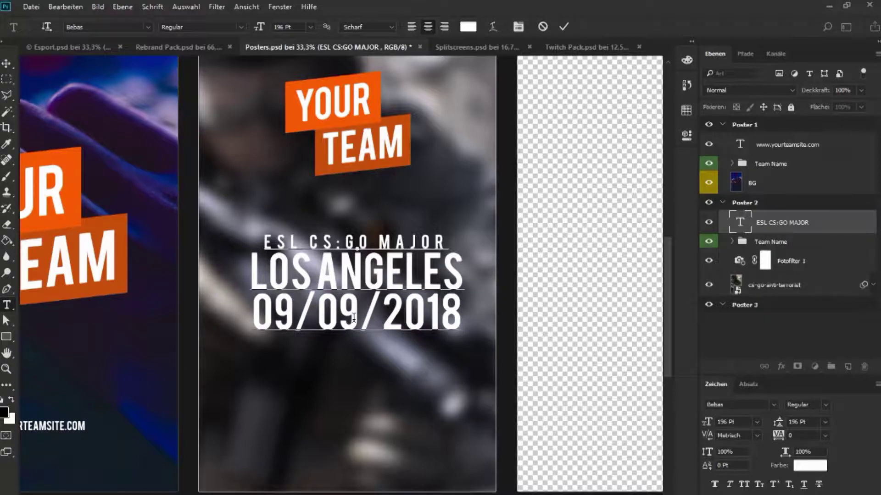
key("BackSpace")
type("1")
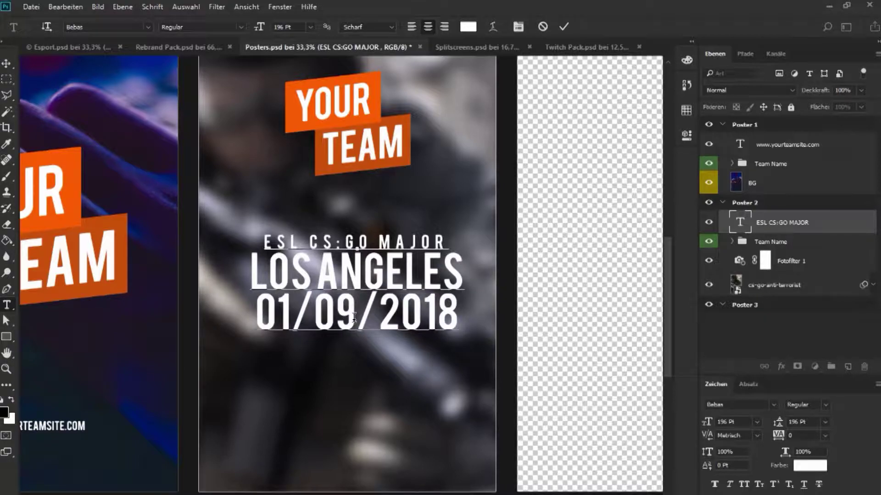
triple_click(353, 317)
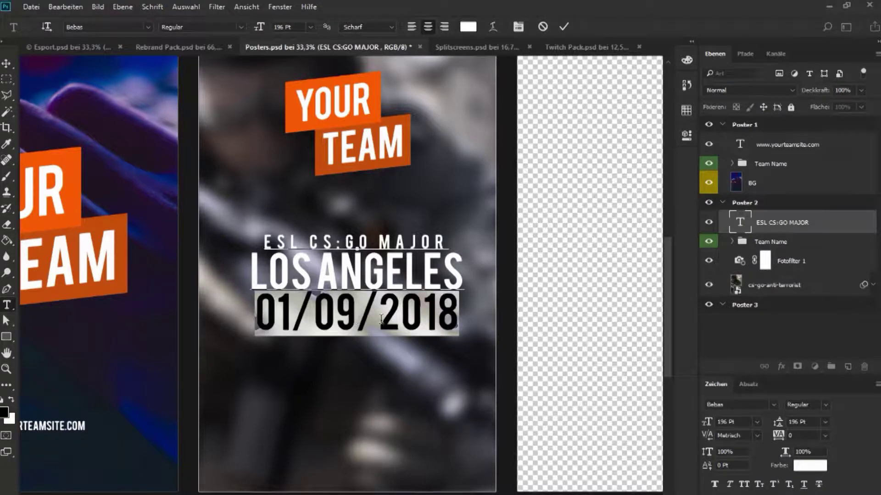
left_click_drag(778, 425, 765, 423)
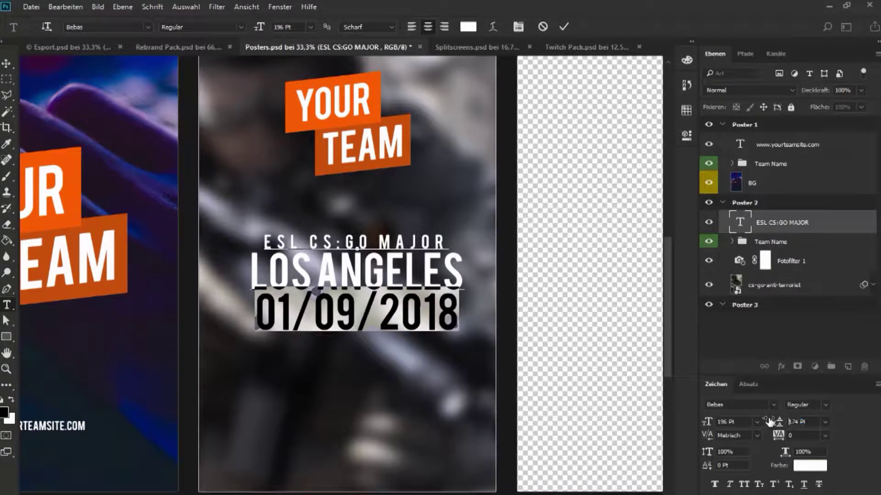
left_click_drag(706, 422, 643, 419)
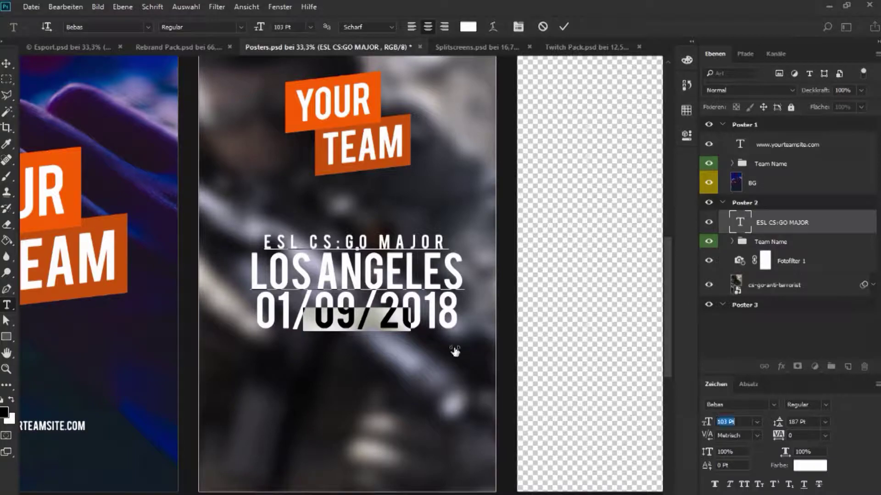
left_click(400, 317)
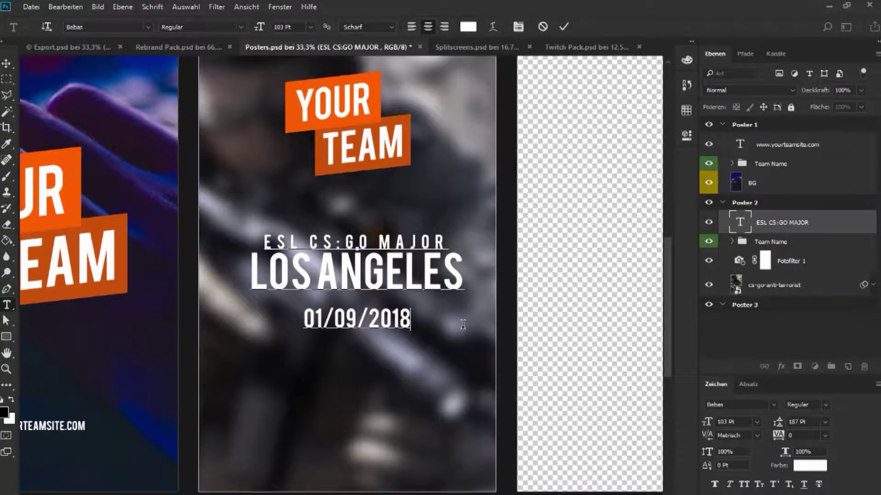
type("@ARE")
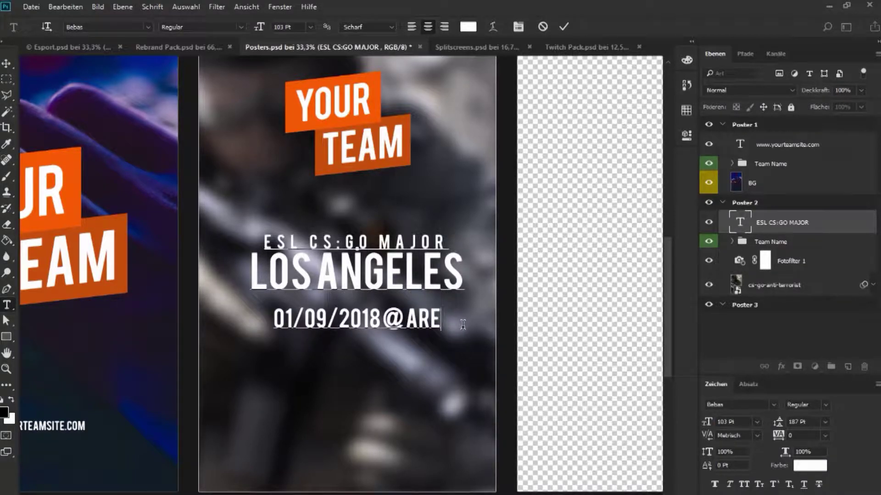
type("NA")
key("shift+Home")
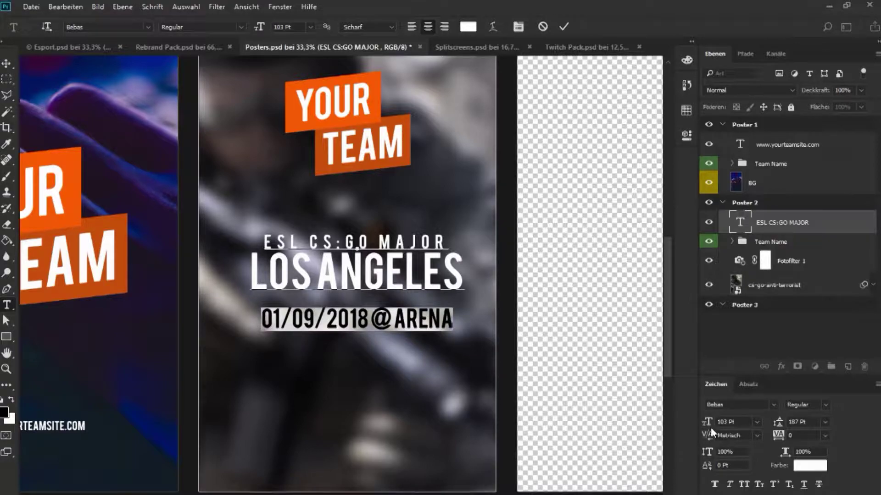
left_click_drag(711, 427, 693, 424)
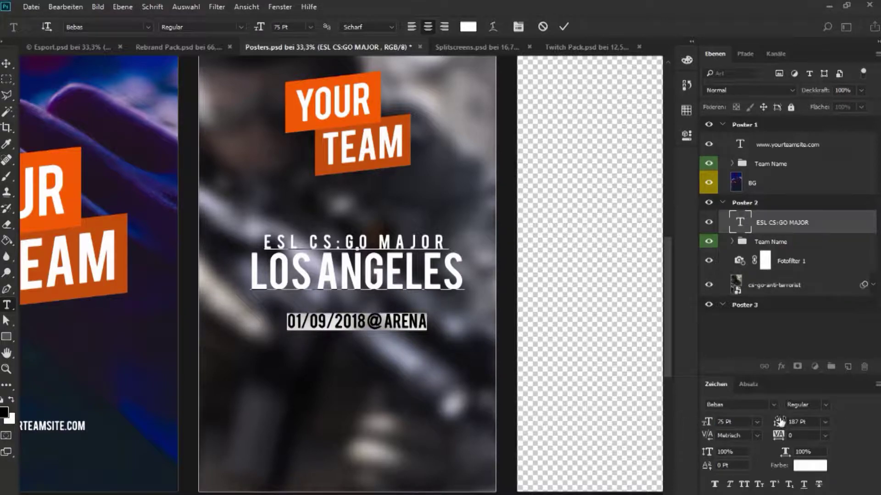
left_click_drag(780, 422, 672, 406)
left_click(7, 65)
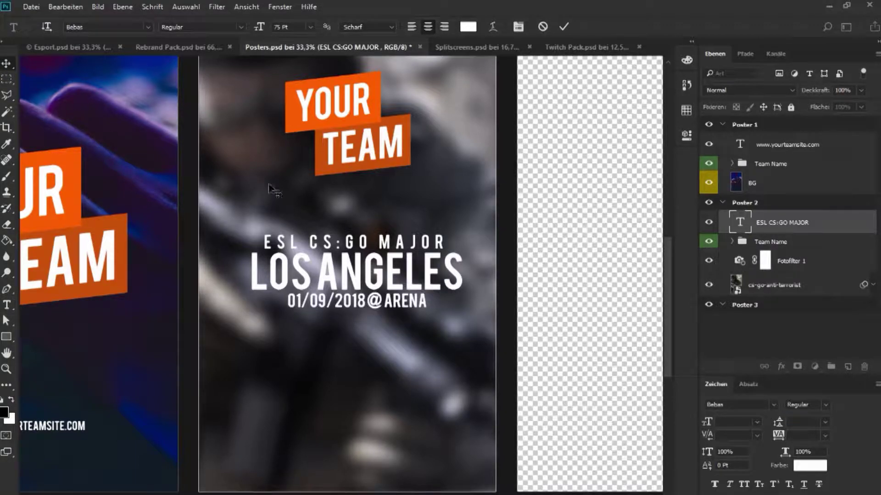
left_click(300, 28)
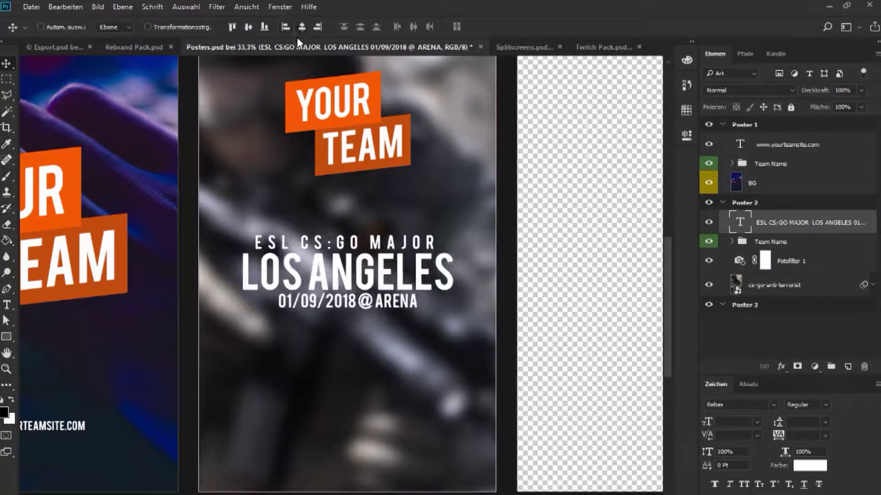
left_click(7, 305)
- Type the line 'TICKETS:CSGO.COM/TICKETS' near the poster bottom
left_click(265, 397)
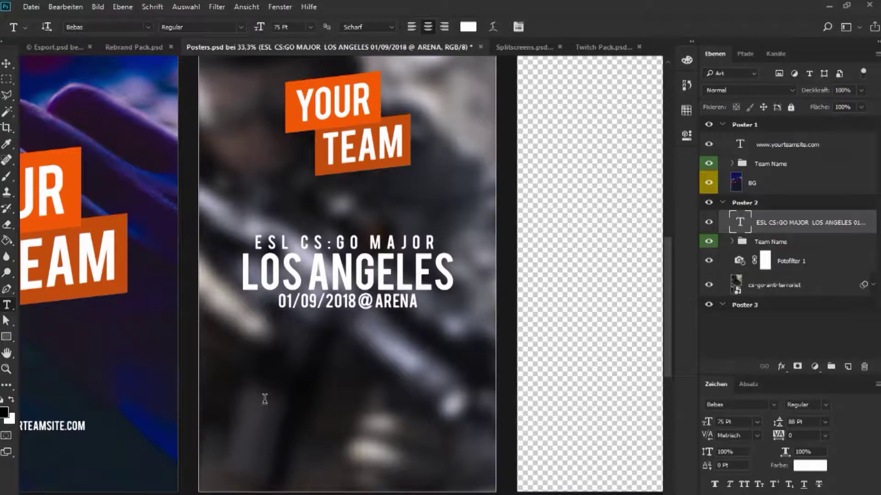
type("TIOC")
type("KET")
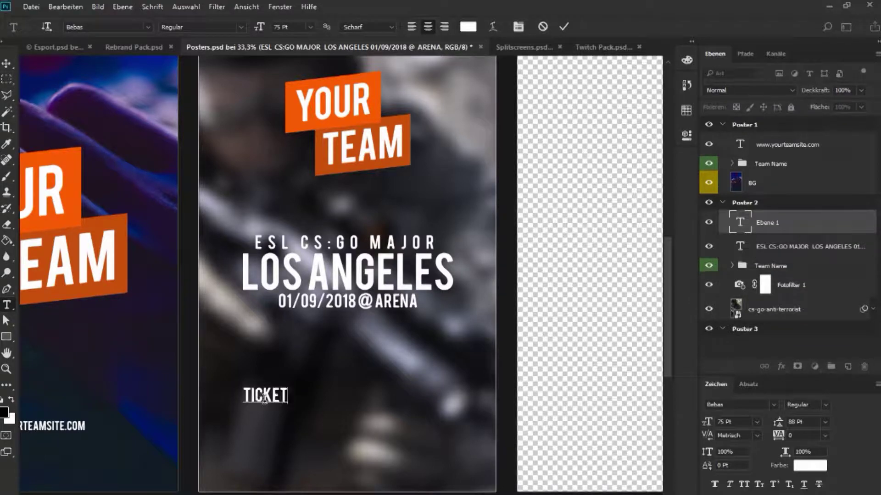
type("S:CSGO")
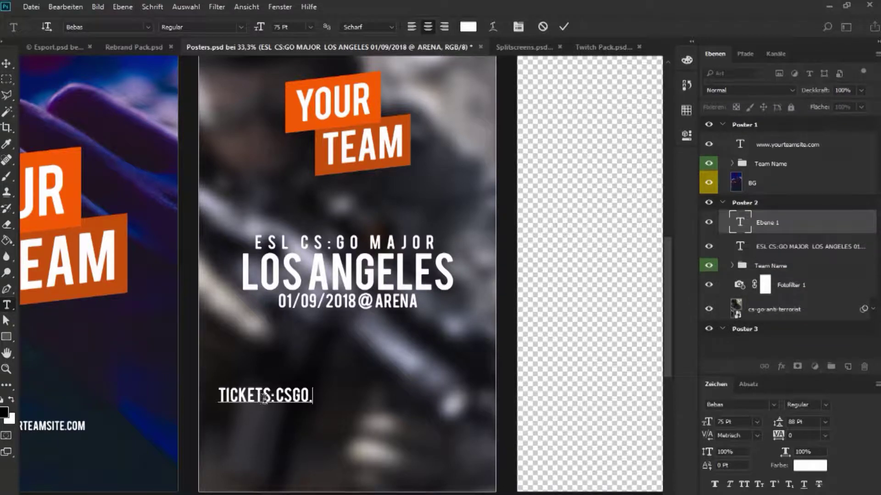
type(".COM/TICKST")
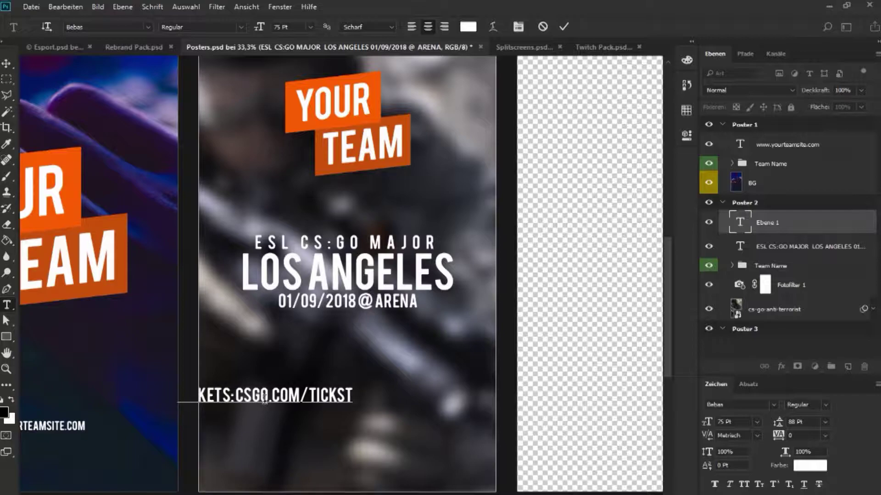
key("BackSpace")
key("BackSpace")
type("ETS")
key("ctrl+Return")
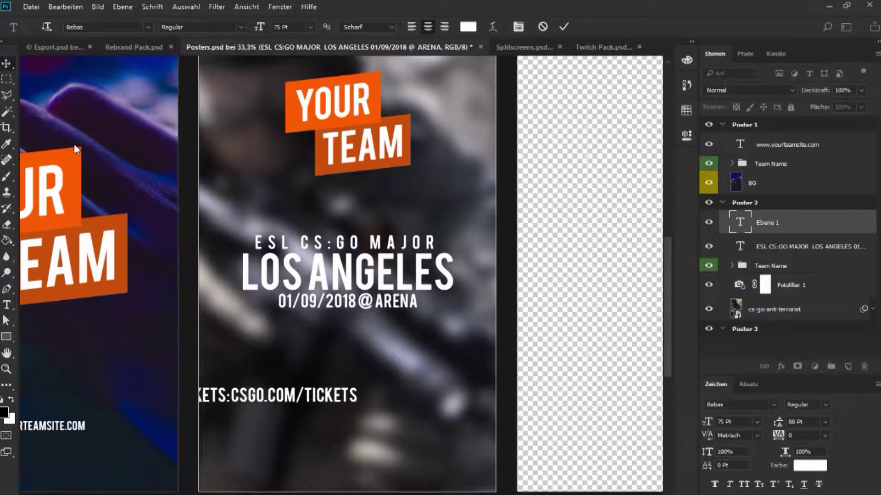
- Set the tickets text to 50 pt and move it under the date line
key("v")
left_click_drag(357, 282, 448, 244)
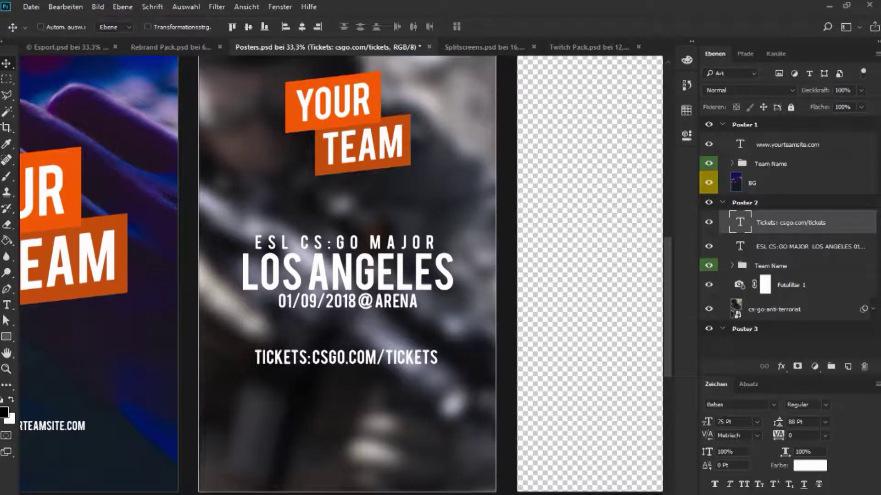
double_click(724, 421)
type("50")
key("Return")
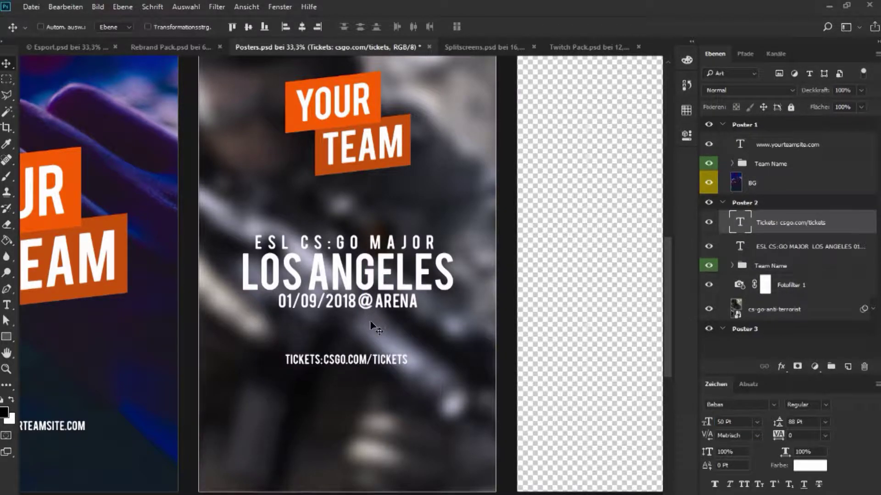
left_click_drag(316, 357, 350, 348)
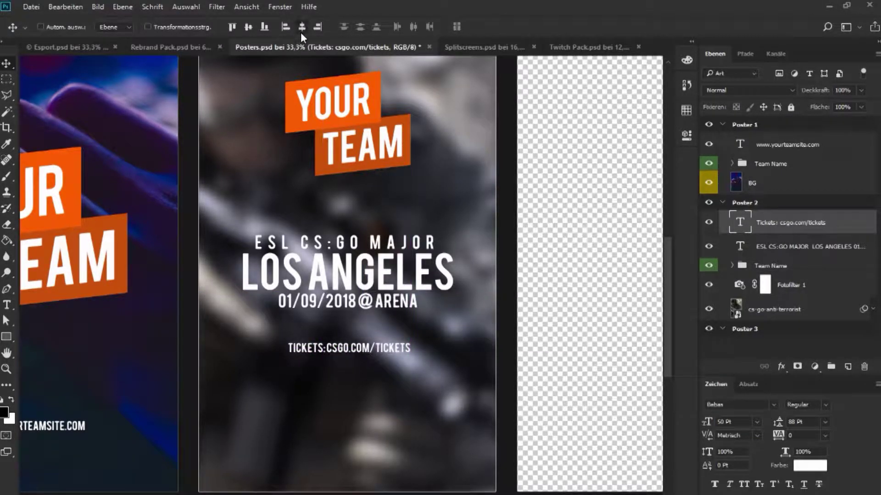
- Nudge the tickets line left and down, and the heading slightly down
key("shift+Left")
key("shift+Down")
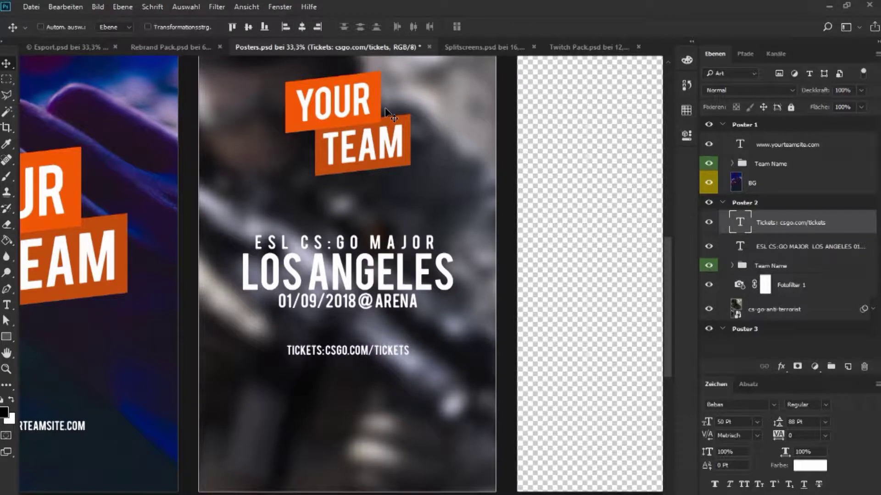
key("shift+Down")
key("shift+Down")
left_click(825, 247)
key("shift+Down")
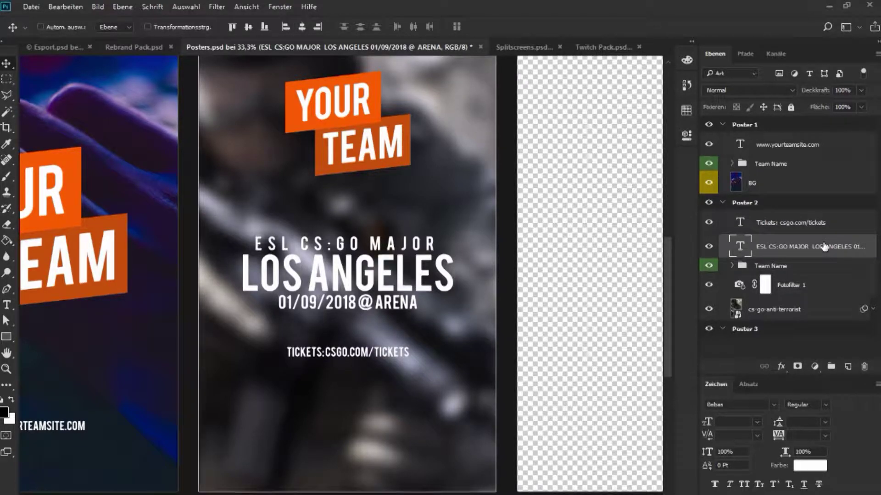
- Give the heading layer a drop shadow with 19% opacity, 14% spread and 46 px size
double_click(868, 251)
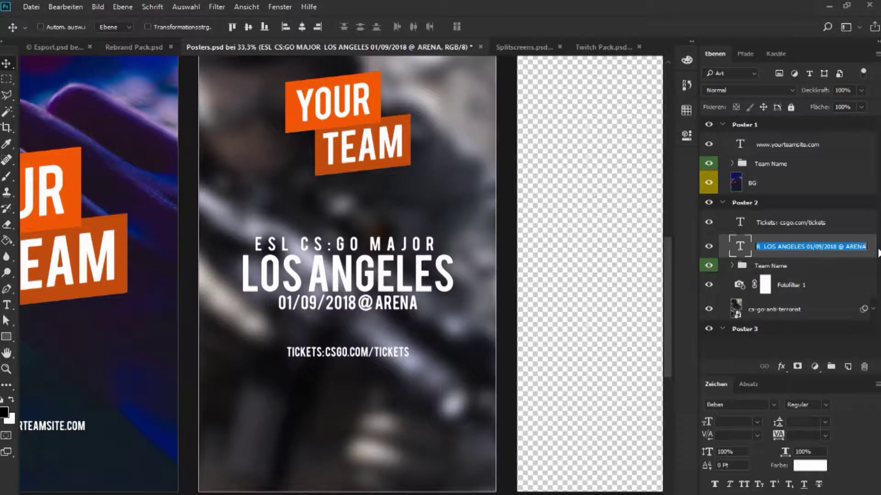
key("Escape")
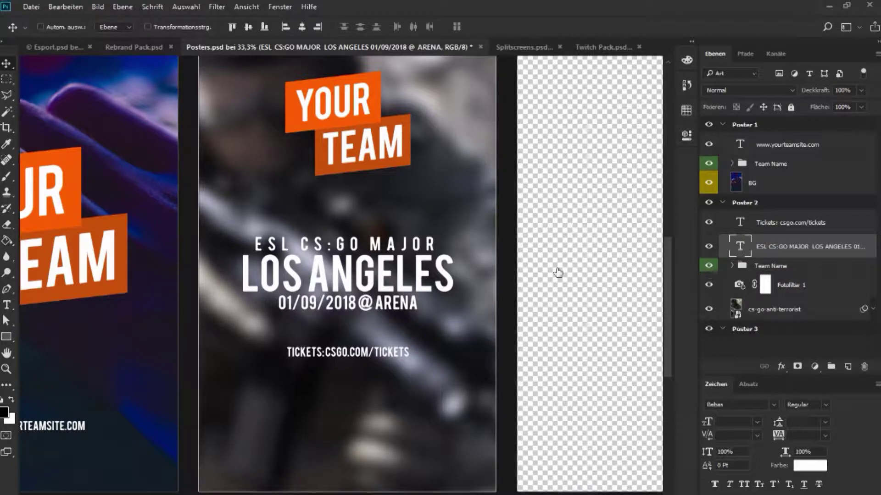
left_click_drag(493, 211, 702, 205)
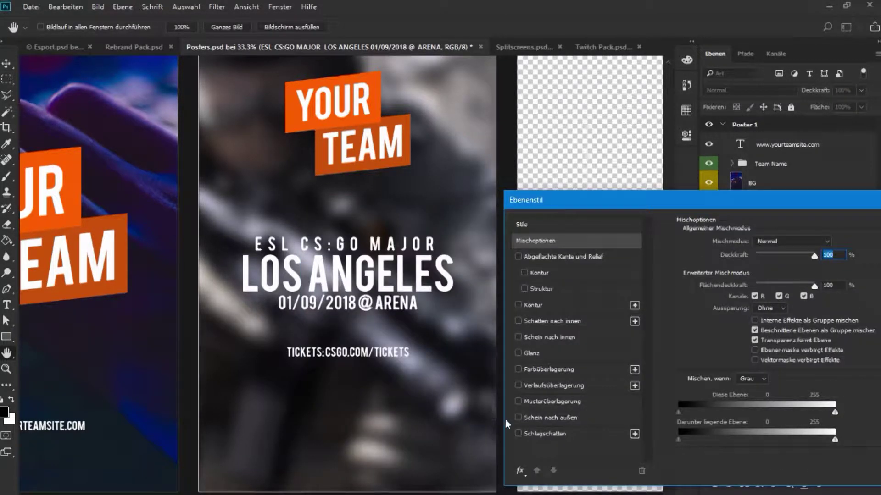
left_click(550, 433)
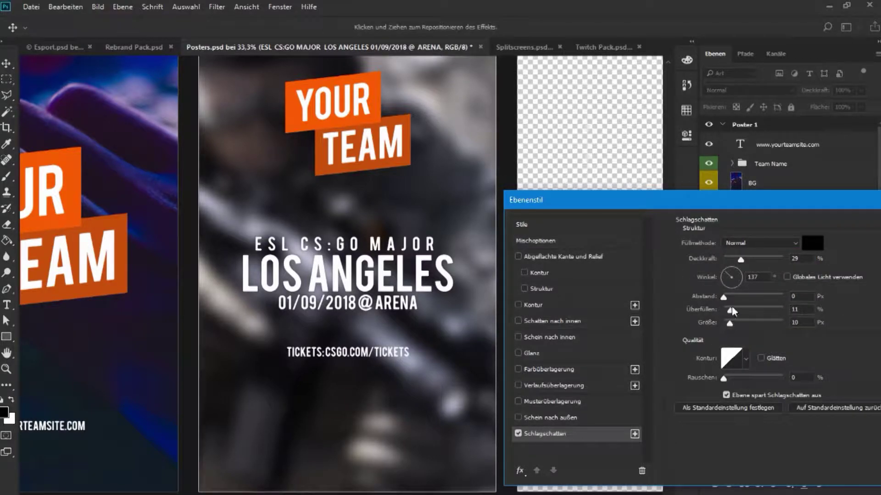
left_click_drag(744, 258, 784, 258)
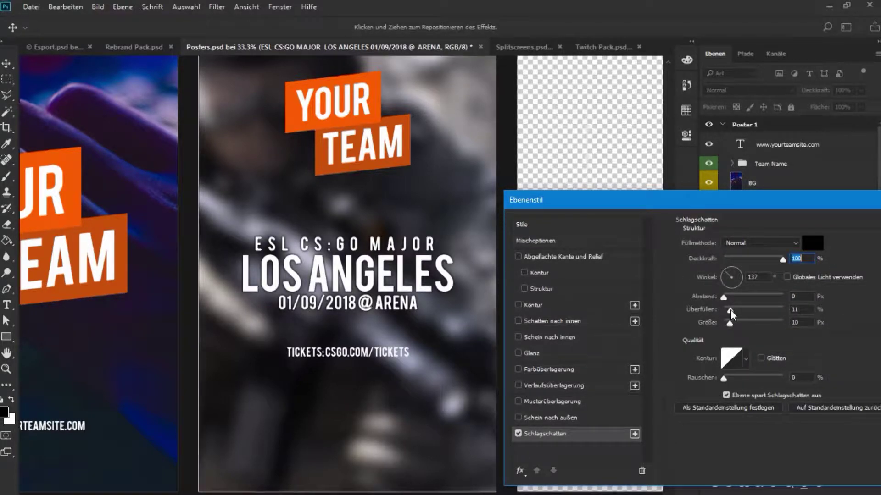
left_click_drag(730, 310, 738, 324)
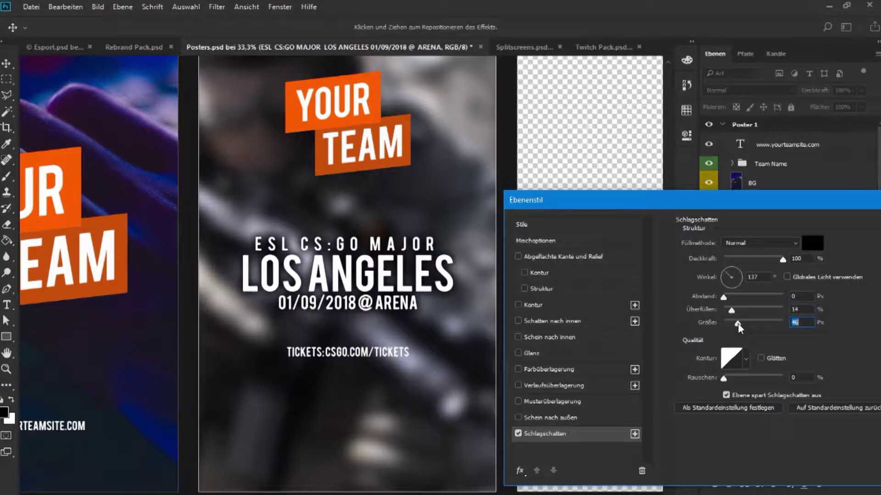
left_click_drag(780, 259, 735, 258)
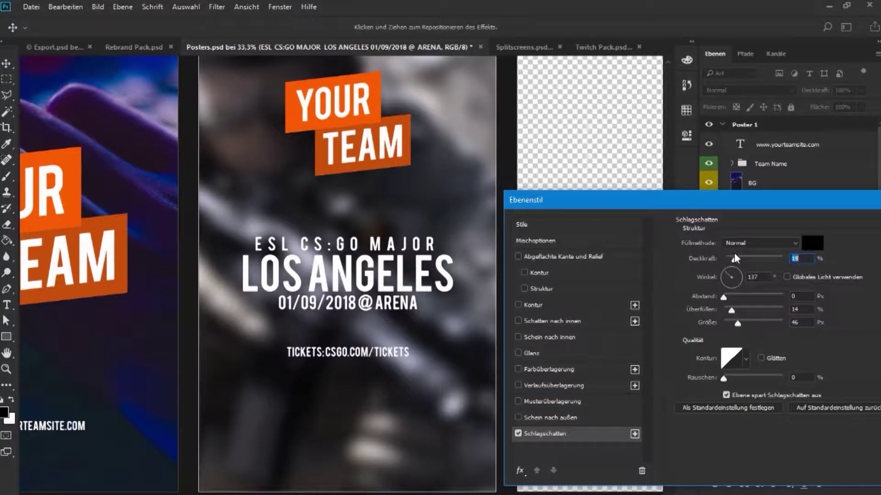
left_click(765, 217)
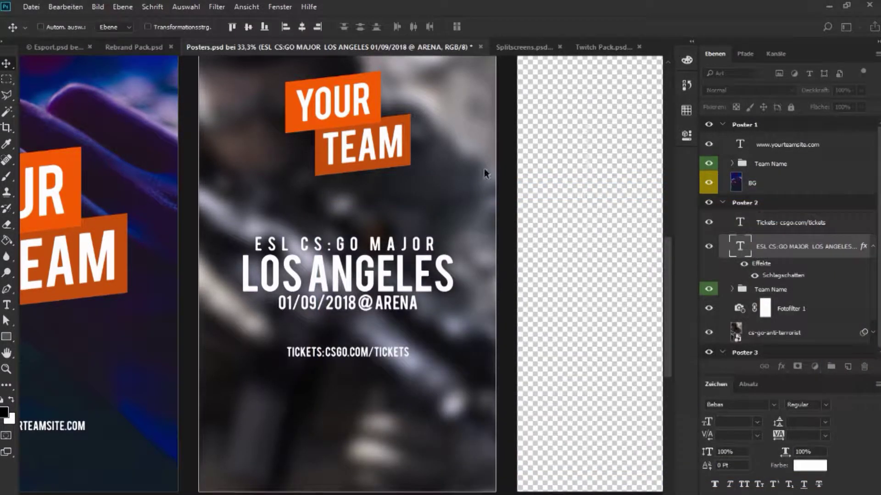
- Draw a large rectangle over the poster's lower half and tilt it
left_click(6, 337)
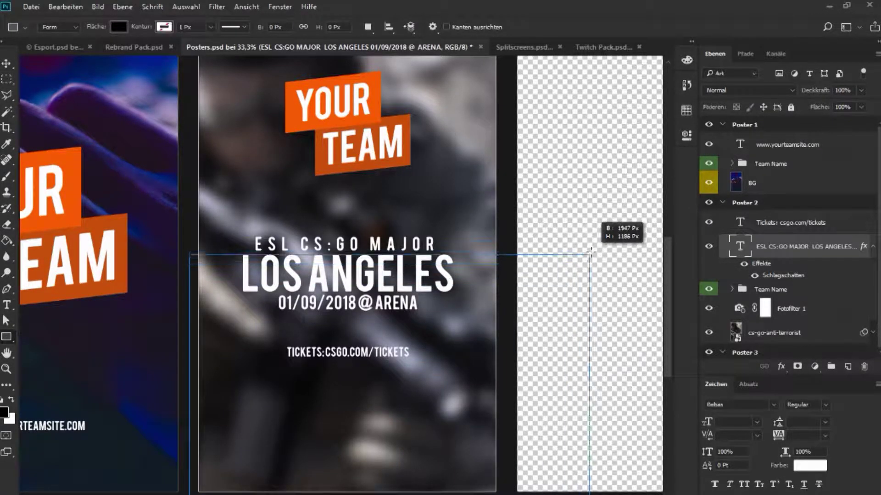
left_click_drag(190, 493, 636, 222)
key("v")
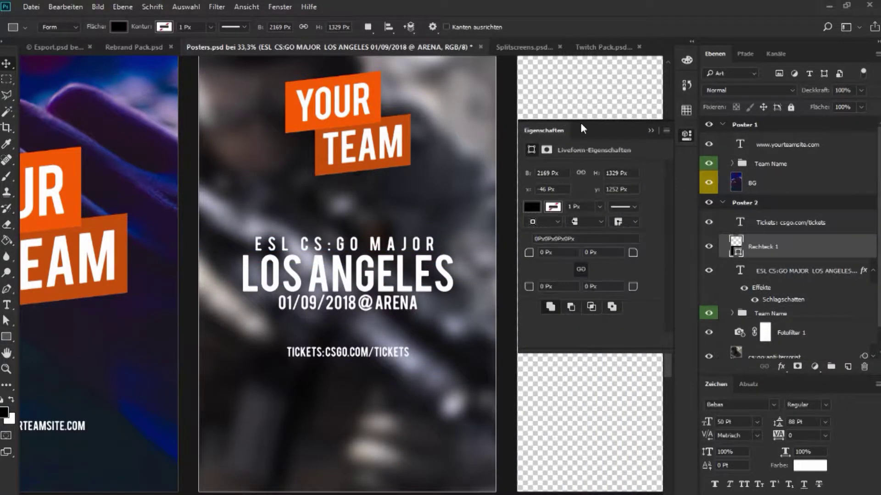
left_click(651, 130)
key("ctrl+t")
left_click_drag(587, 154, 564, 121)
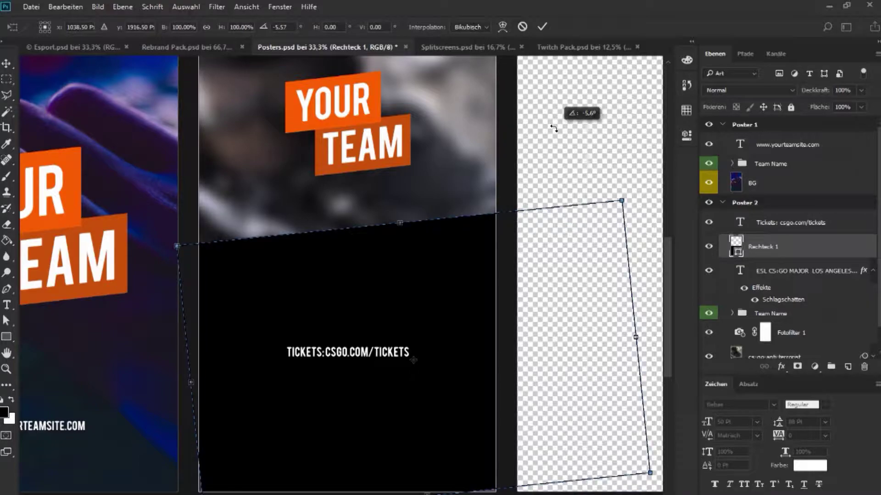
key("Return")
- Fill the tilted band with orange ff6000 and place it at the poster bottom
scroll(747, 248, "down", 1)
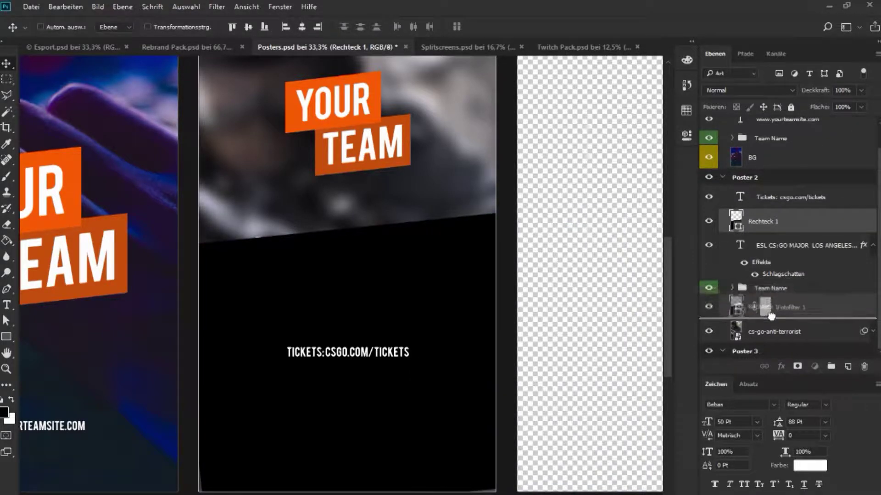
left_click_drag(763, 235, 752, 319)
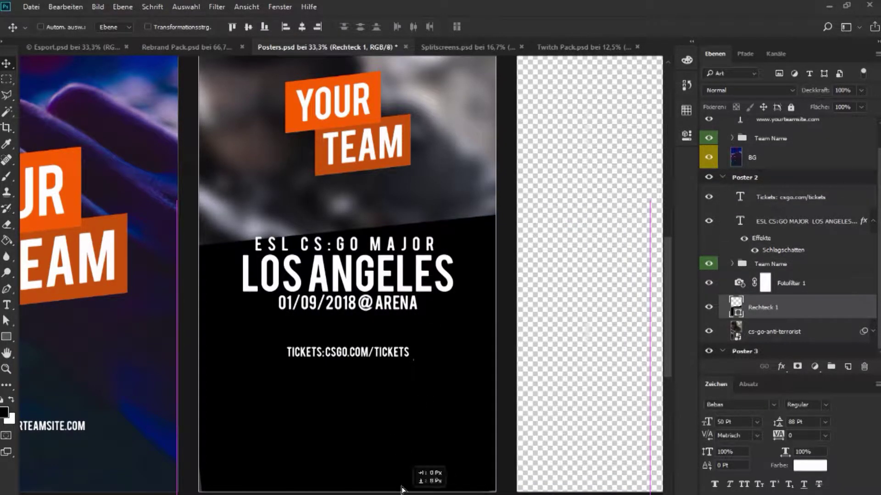
left_click_drag(427, 365, 388, 436)
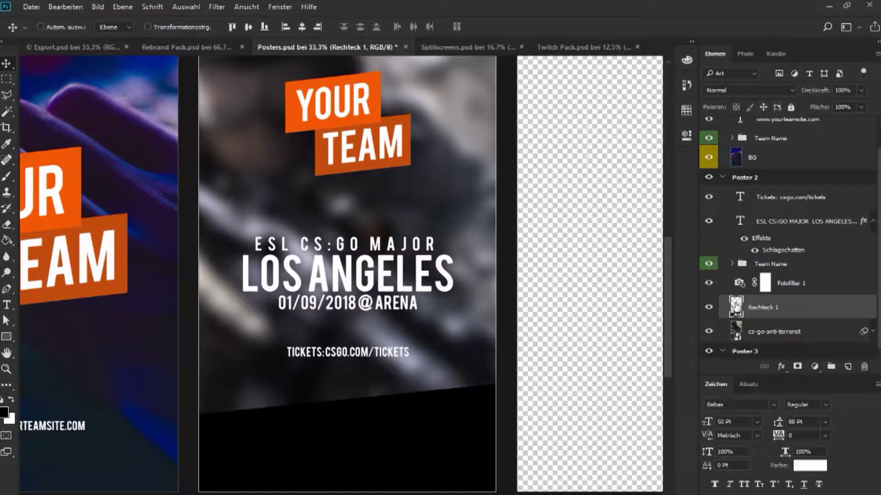
double_click(736, 307)
type("ff6000")
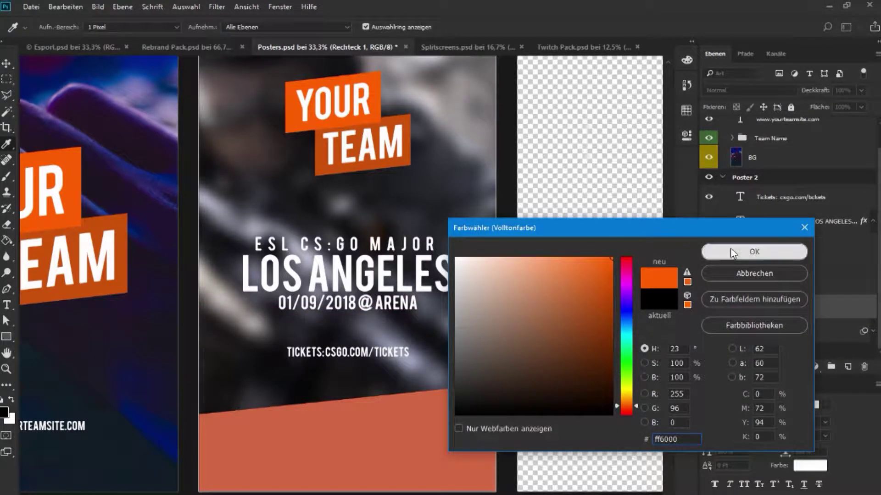
left_click(725, 249)
left_click_drag(768, 305, 771, 274)
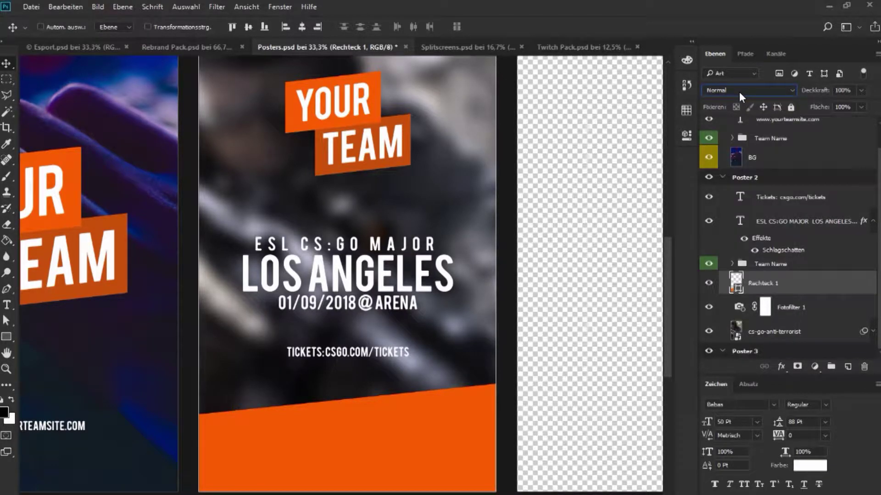
scroll(739, 92, "down", 2)
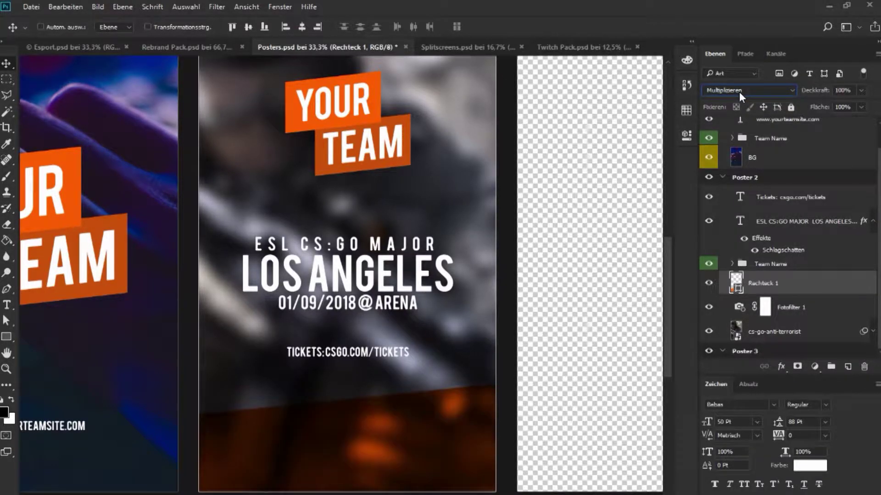
left_click_drag(436, 415, 427, 403)
- Bring the ESL logo from Esport's Elements > Logos onto Poster 2, near the bottom
left_click(64, 48)
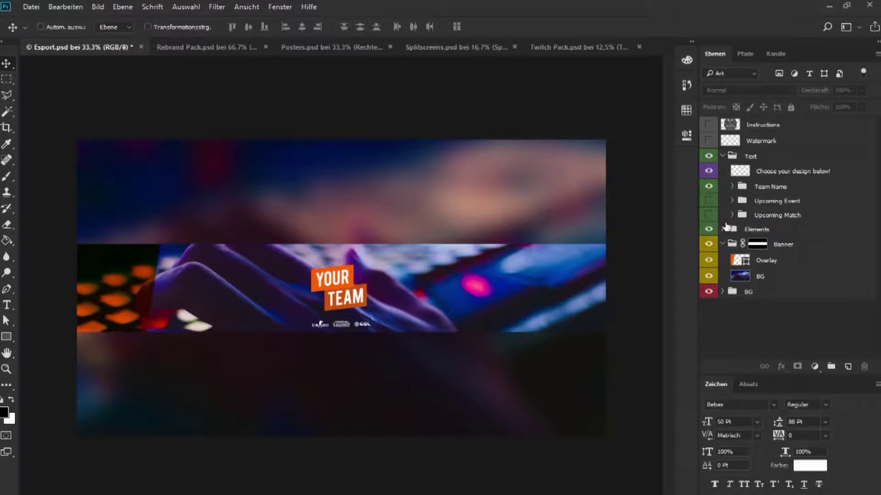
left_click(724, 229)
left_click(733, 243)
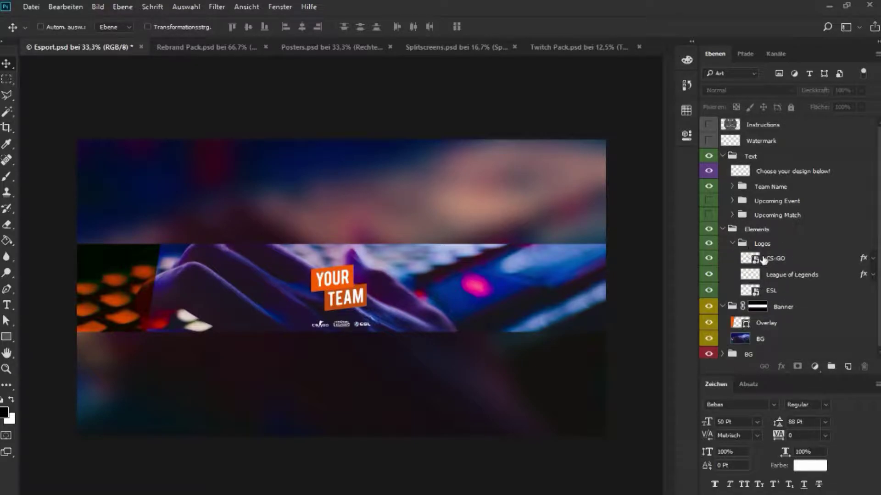
left_click_drag(771, 292, 330, 44)
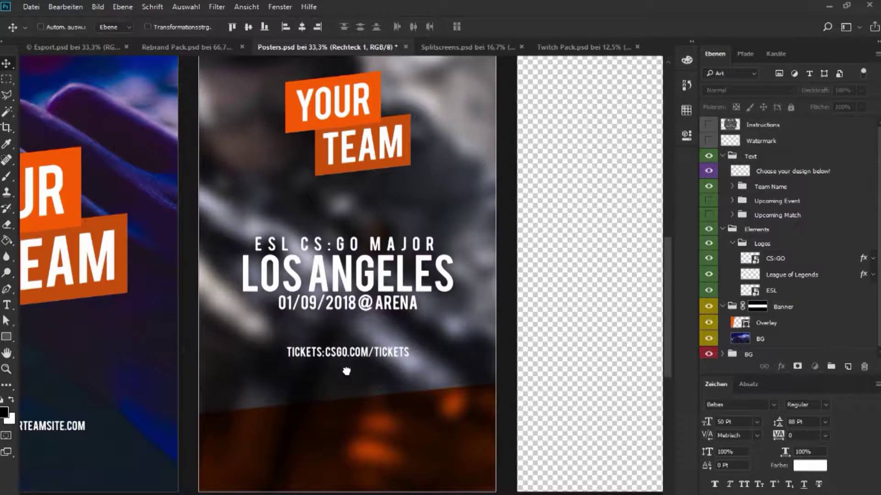
left_click_drag(330, 44, 366, 360)
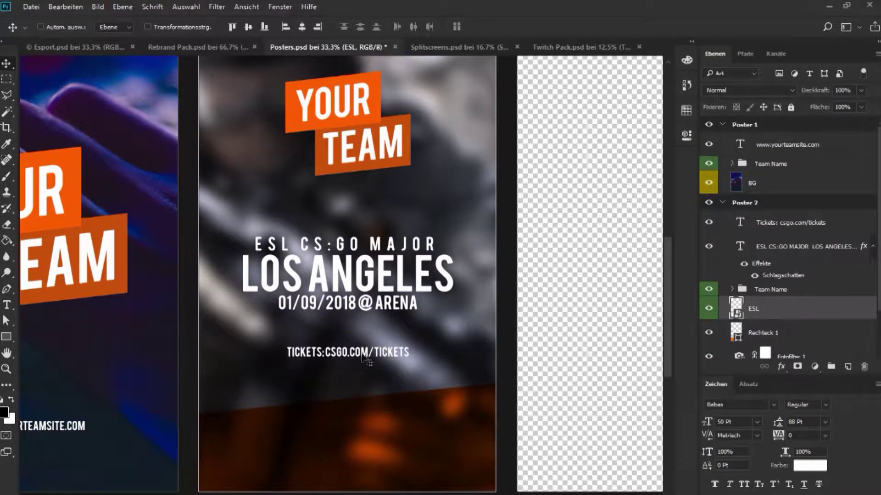
left_click_drag(378, 234, 377, 318)
- Enlarge the ESL logo, centre it horizontally, and nudge it slightly down
key("ctrl+shift+bracketright")
key("ctrl+t")
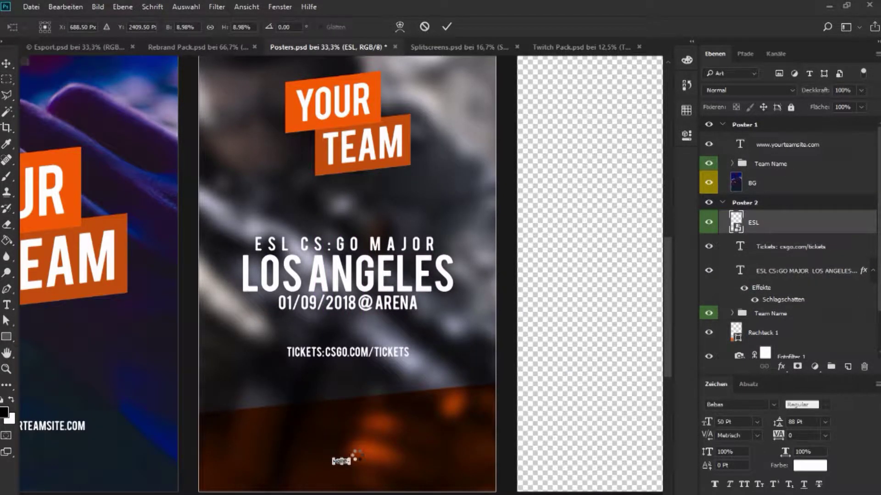
key("ctrl+r")
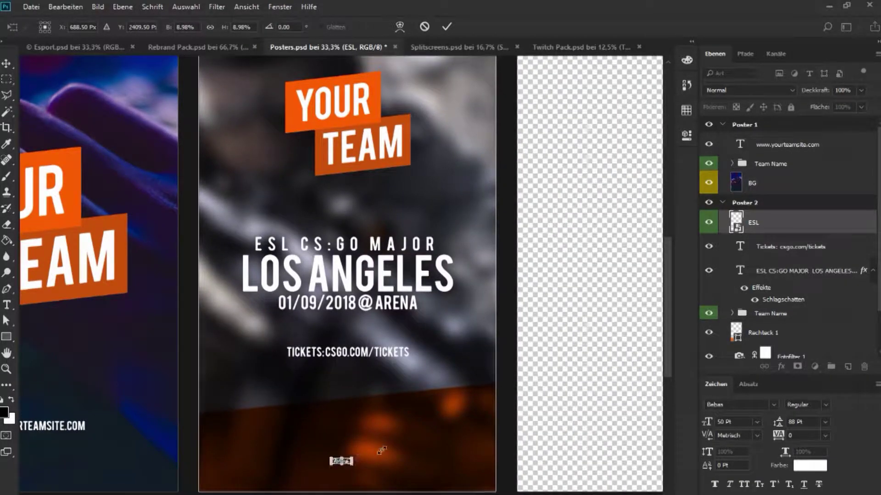
mouse_move(382, 451)
left_mouse_down()
mouse_move(389, 445)
mouse_move(376, 454)
left_mouse_up()
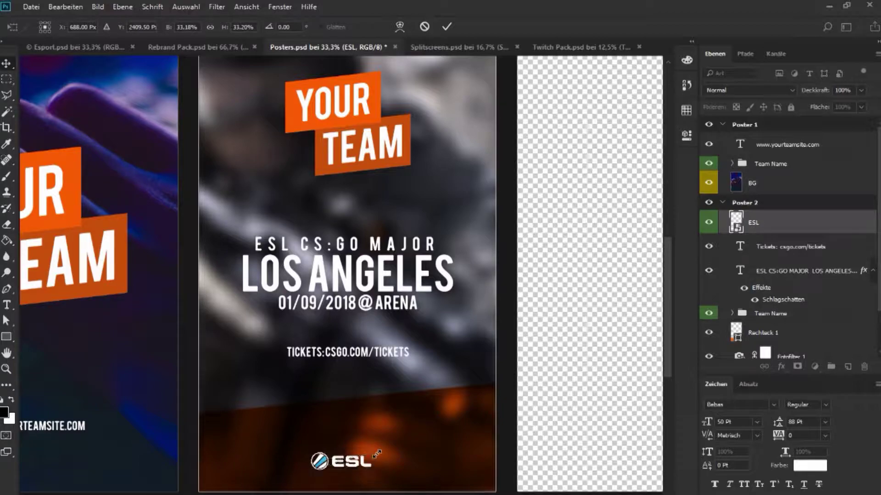
key("Return")
left_click(298, 29)
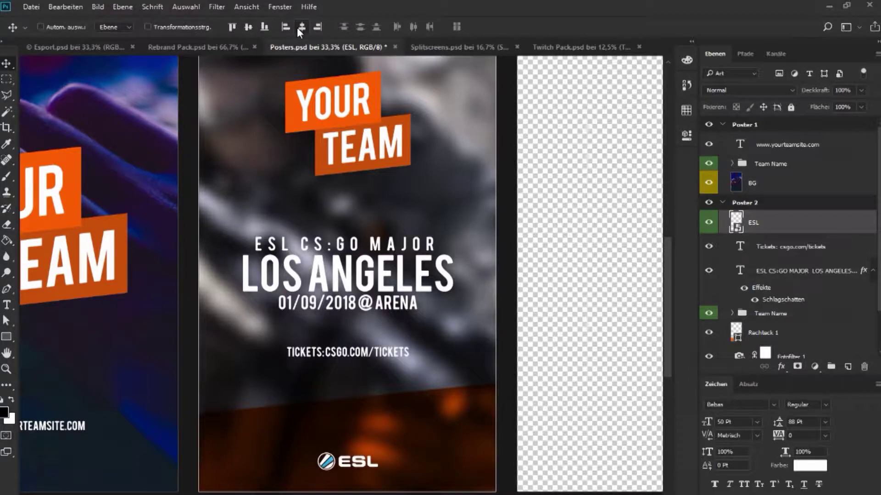
key("shift+Down")
- Nudge the orange band layer further down and zoom out to see all posters
scroll(783, 251, "down", 2)
left_click(763, 289)
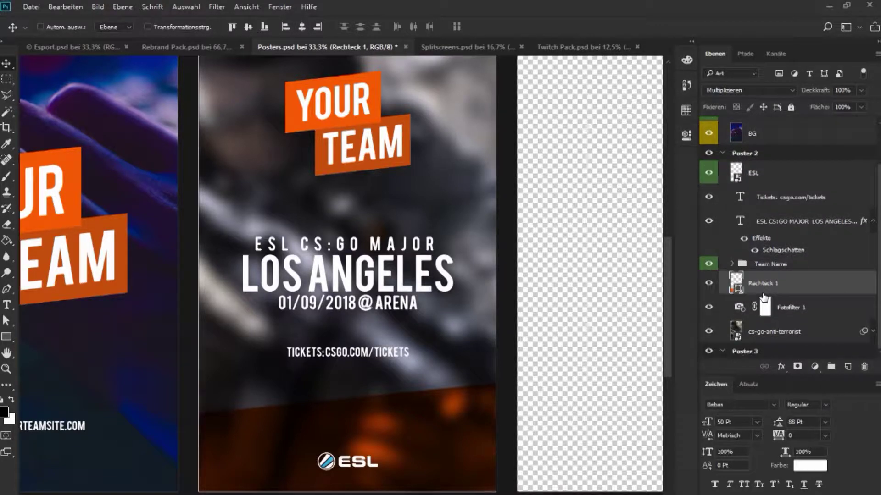
key("shift+Down")
key("shift+Down")
key("shift+Down")
key("shift+Down")
key("shift+Down")
key("shift+Down")
key("shift+Down")
key("shift+Down")
key("shift+Down")
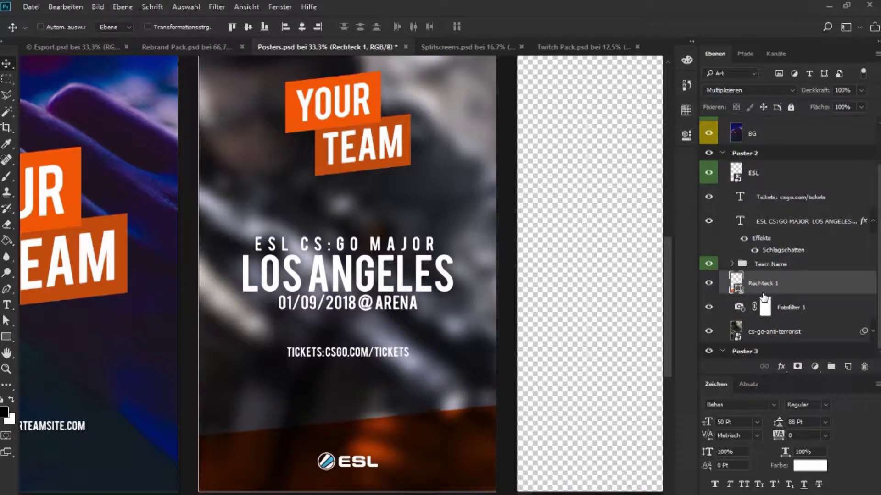
key("shift+Down")
key("shift+Down")
key("shift+Down")
key("ctrl+minus")
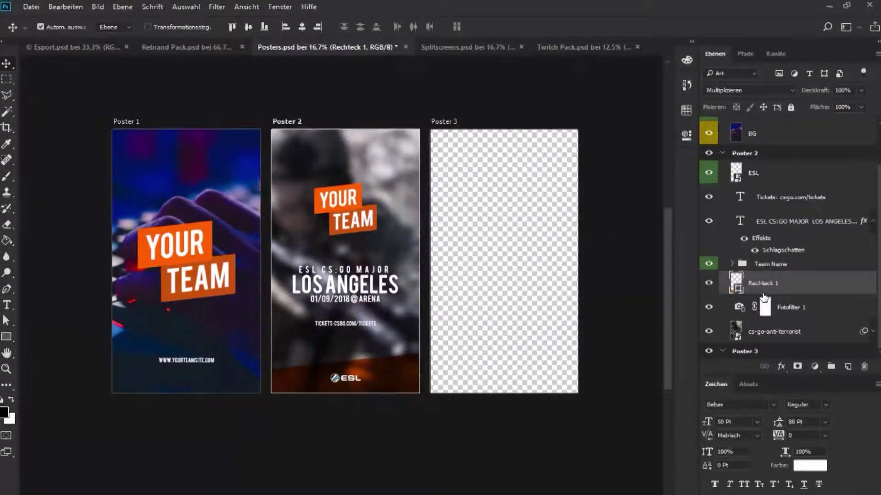
scroll(783, 248, "up", 2)
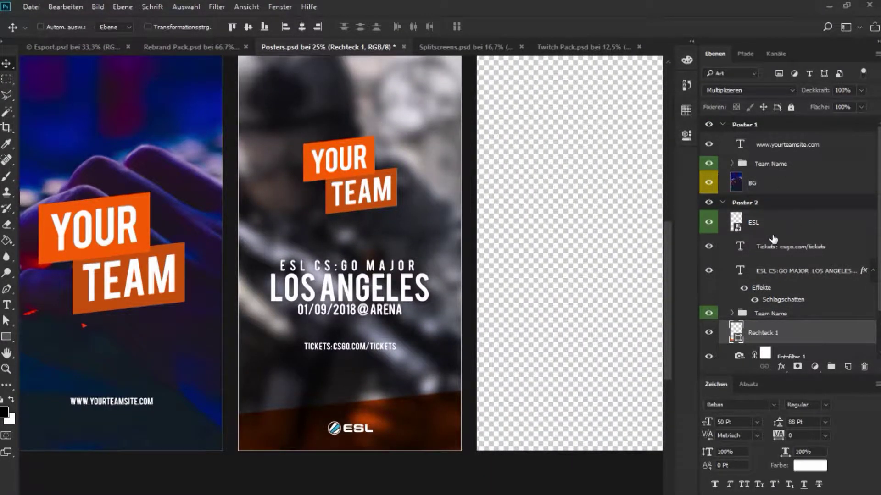
- Nudge Poster 2's Team Name group, the YOUR TEAM graphic, upward
scroll(773, 239, "down", 2)
left_click(773, 267)
key("shift+Up")
key("shift+Up")
key("shift+Up")
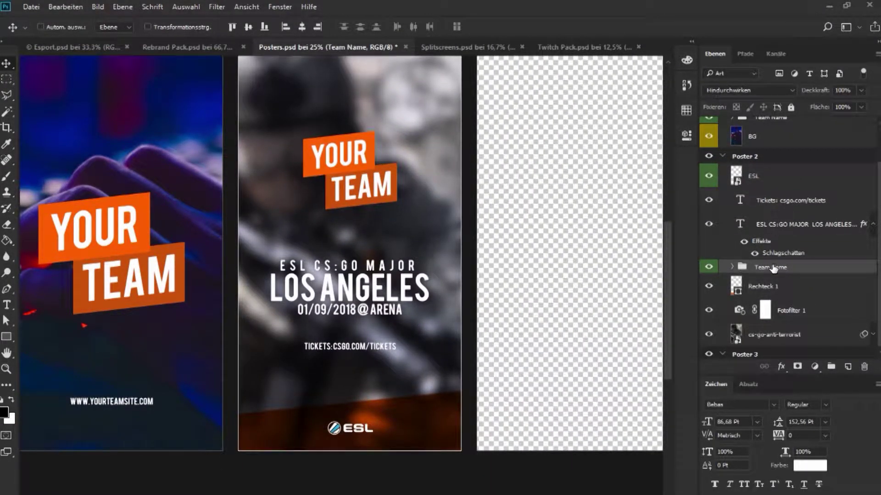
key("shift+Up")
key("shift+Up")
key("shift+Up")
key("shift+Up")
key("shift+Up")
key("shift+Up")
key("shift+Up")
key("shift+Up")
key("shift+Up")
key("shift+Up")
key("shift+Up")
key("shift+Up")
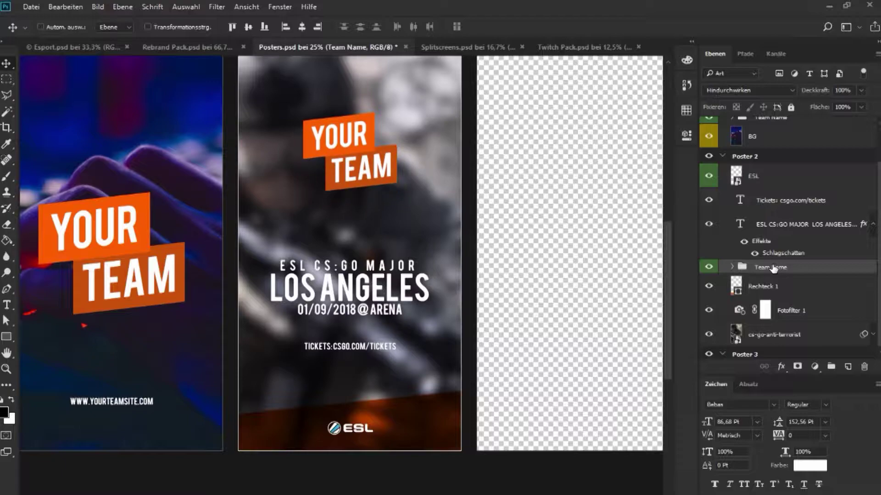
key("shift+Up")
key("shift+Up")
key("shift+Up")
key("shift+Up")
key("shift+Up")
scroll(492, 259, "up", 2)
key("shift+Up")
key("shift+Up")
key("shift+Up")
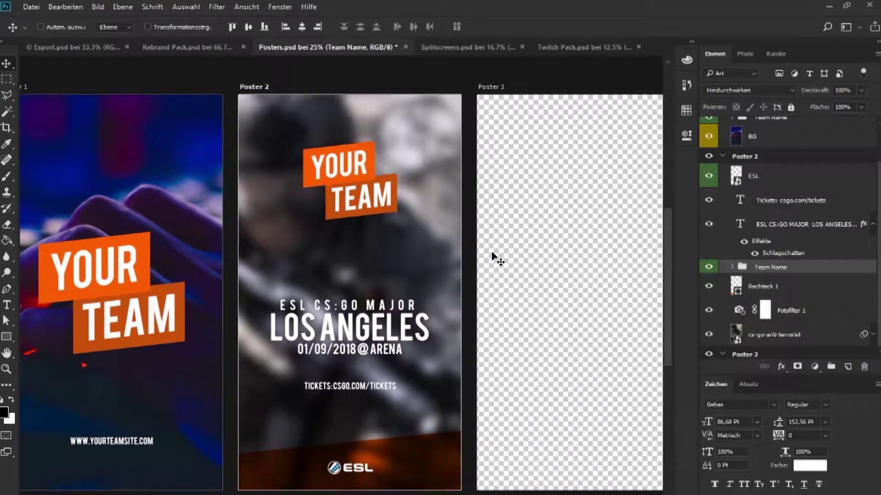
key("shift+Up")
key("shift+Up")
key("shift+Up")
- Stack the ESL CS:GO MAJOR layer above Tickets, then nudge both text blocks up
left_click(873, 224)
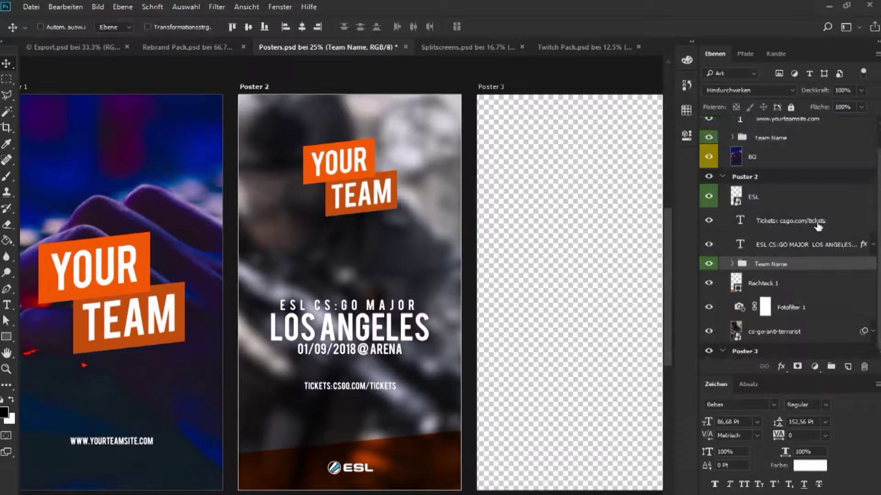
left_click_drag(788, 243, 780, 212)
left_click(775, 248, "shift")
key("shift+Up")
key("shift+Up")
key("shift+Up")
key("shift+Up")
key("shift+Up")
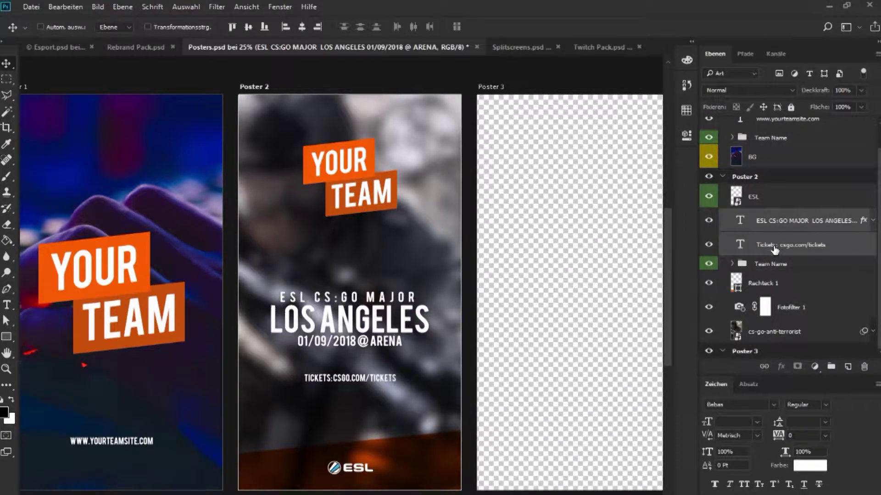
key("shift+Up")
key("shift+Up")
key("shift+Up")
key("shift+Up")
key("shift+Up")
key("shift+Up")
key("shift+Up")
key("shift+Up")
key("shift+Up")
key("shift+Up")
key("shift+Up")
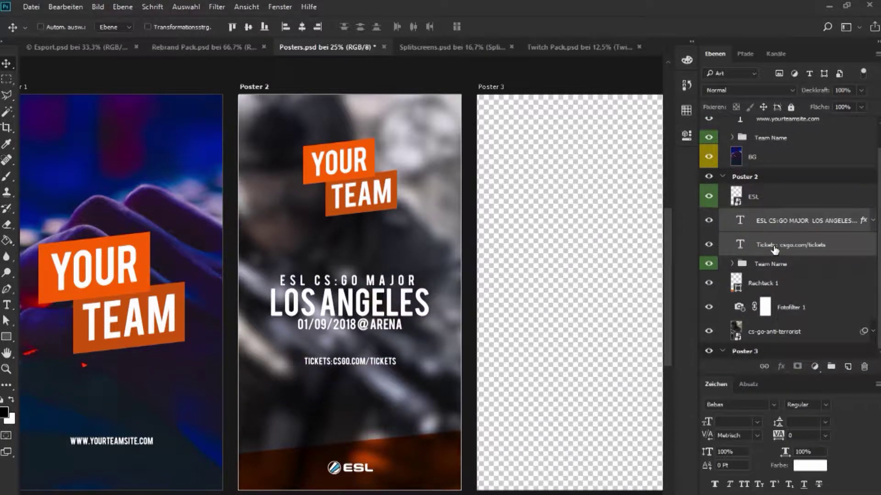
key("shift+Up")
key("shift+Up")
key("shift+Up")
key("shift+Up")
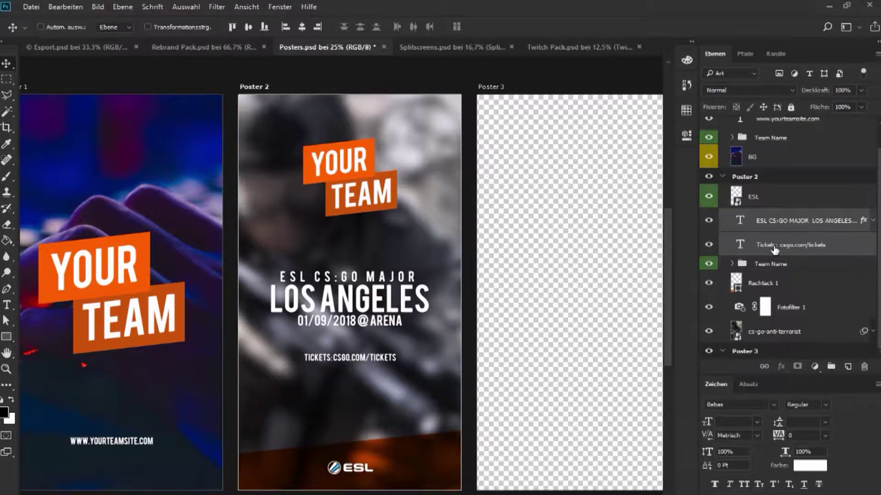
key("shift+Up")
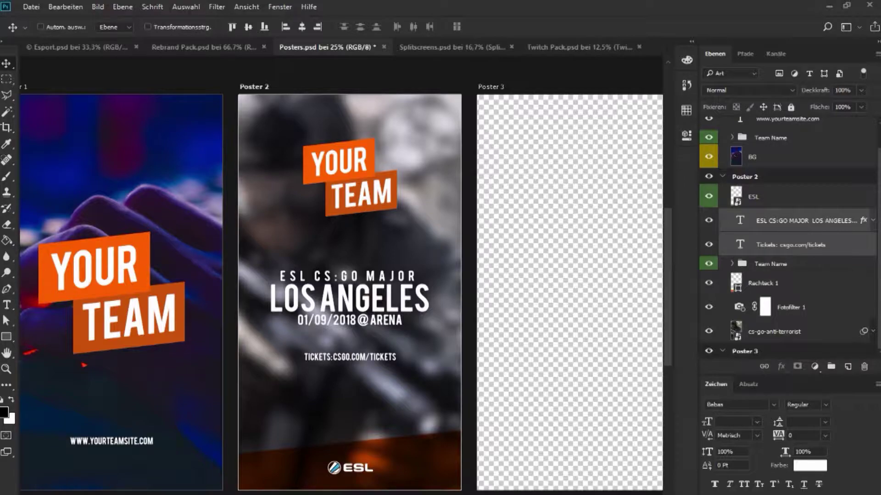
scroll(342, 293, "right", 5)
- Paste the Upcoming Match group above Fotofilter 1 and enlarge it to about 150%
left_click(759, 308)
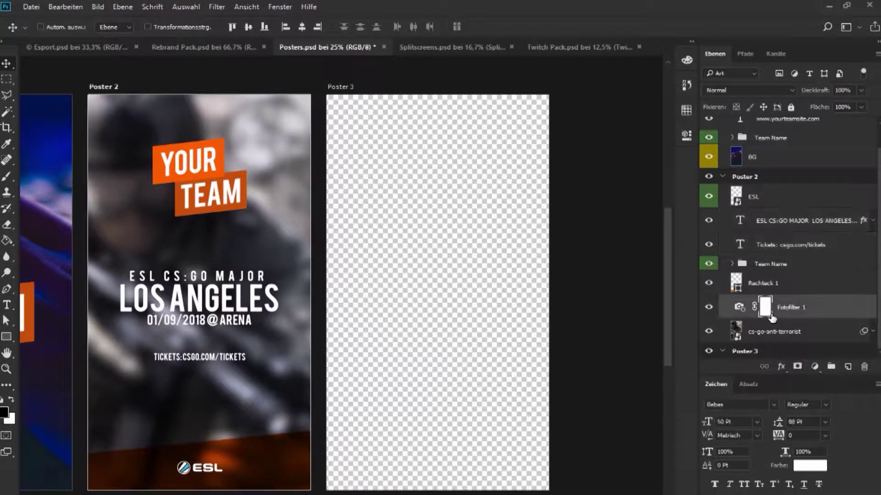
key("ctrl+v")
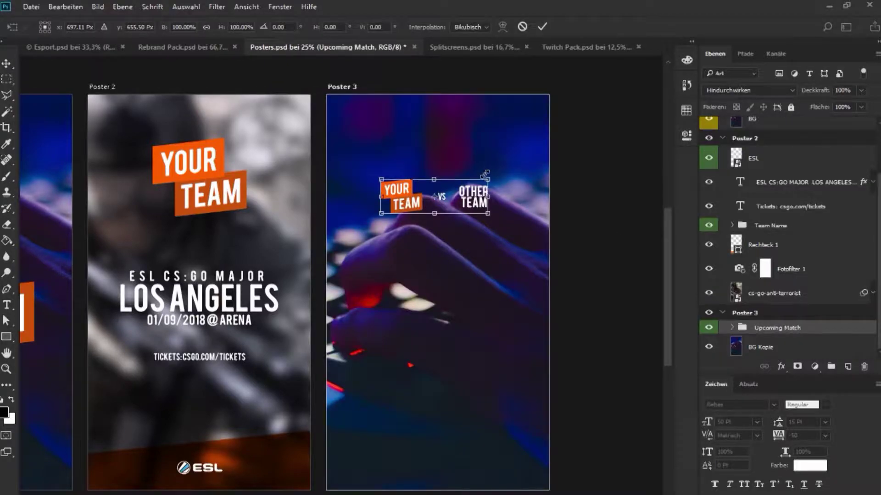
mouse_move(488, 179)
left_mouse_down()
mouse_move(516, 170)
mouse_move(504, 313)
left_mouse_up()
key("Return")
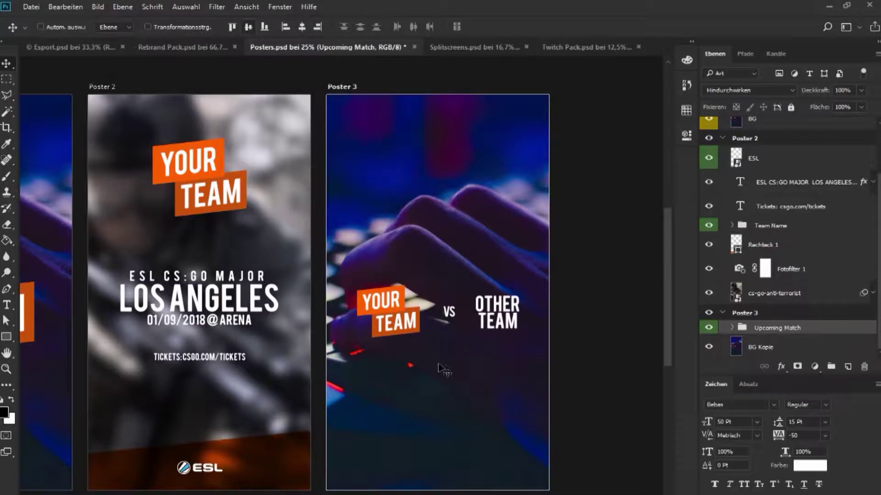
- Add the date text low on Poster 3 at 117 pt with 142 pt leading
left_click(7, 305)
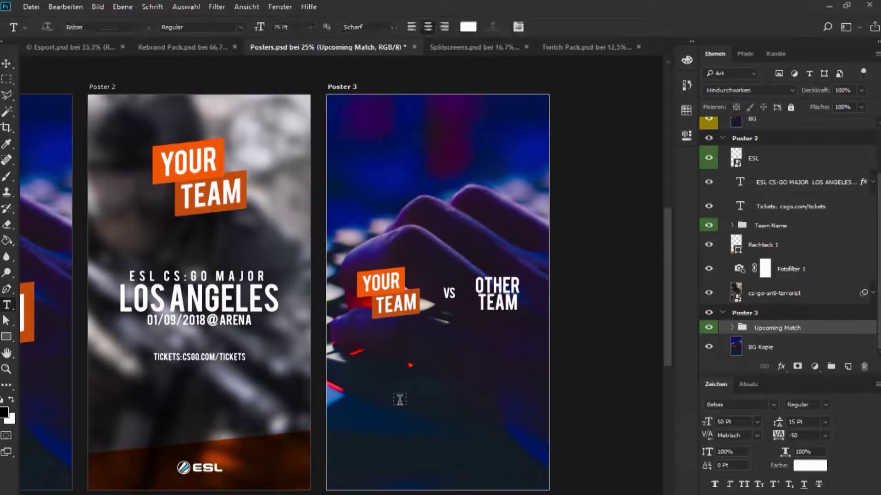
left_click(395, 395)
type("01/09/2018")
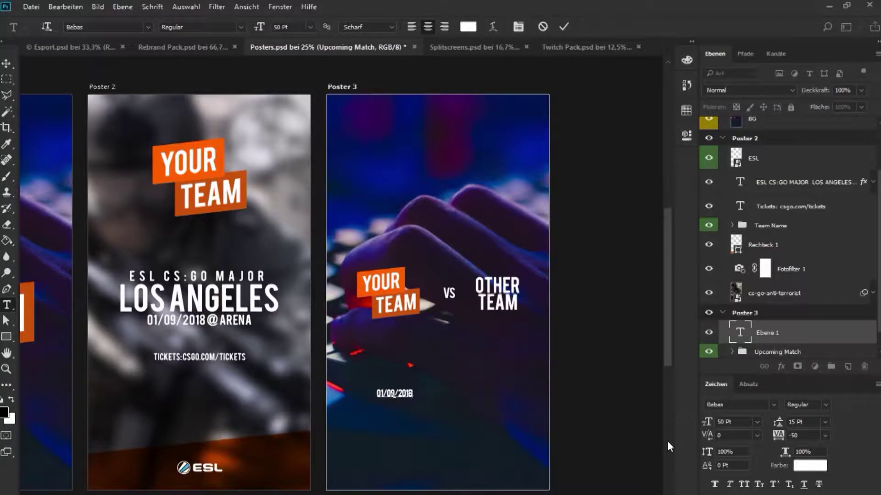
key("ctrl+a")
type("ESL CS:GO MAJOR")
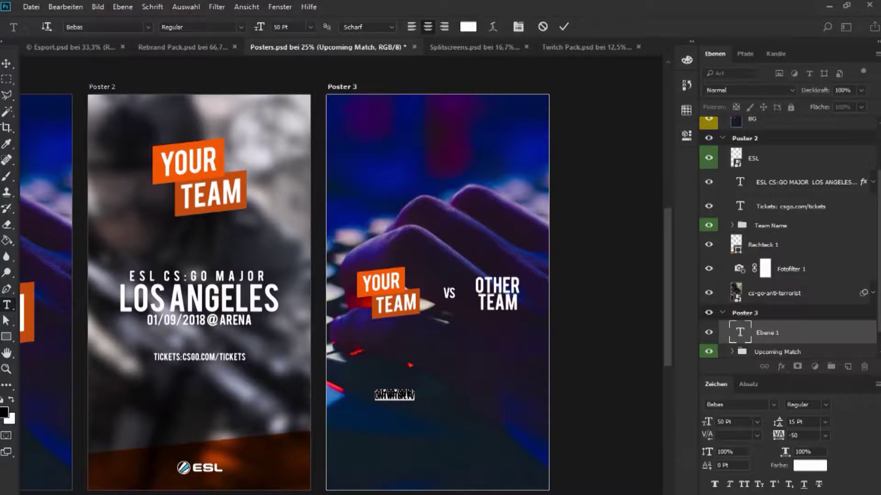
left_click_drag(794, 429, 821, 429)
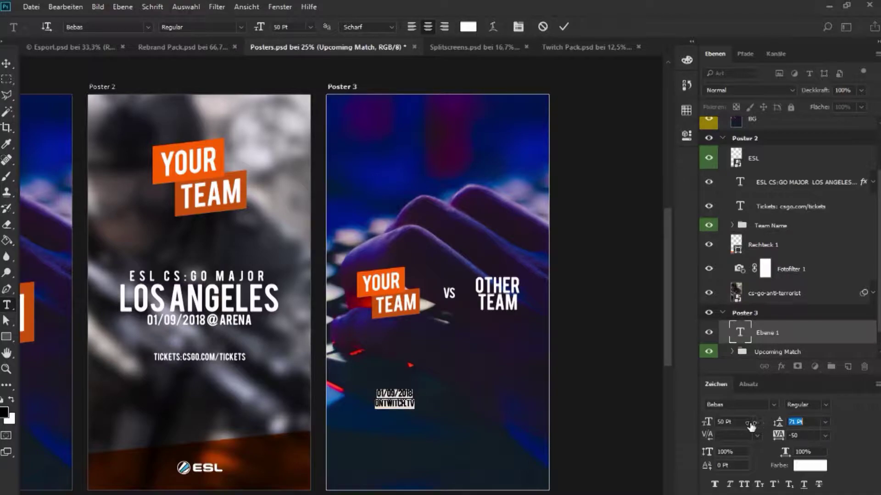
left_click_drag(709, 422, 751, 428)
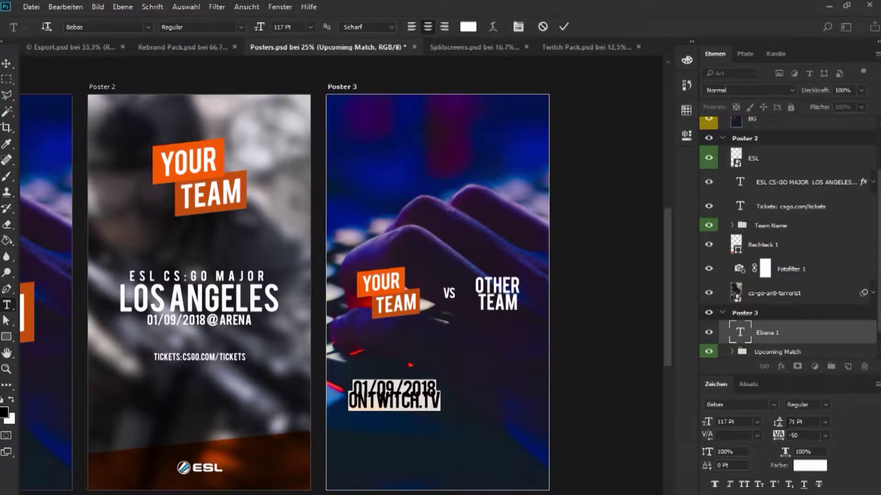
left_click_drag(821, 428, 825, 427)
type("142")
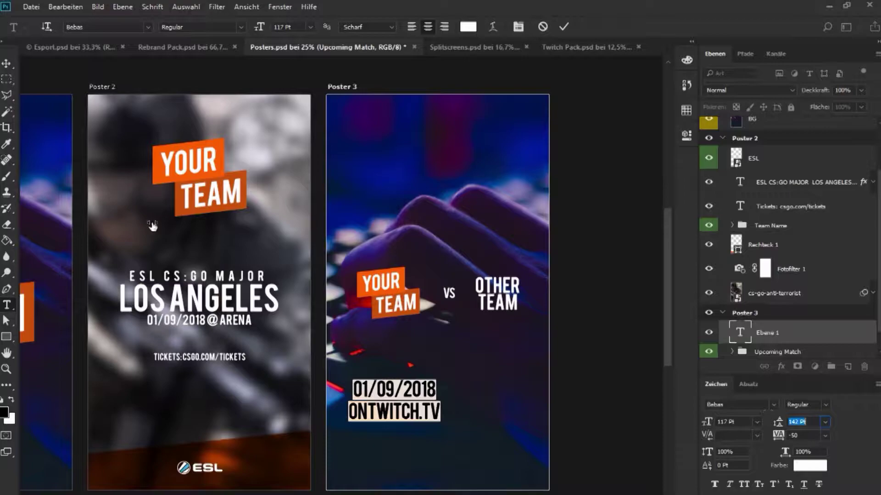
left_click(9, 68)
- Set the date text's tracking to 0 and move it toward Poster 3's centre
left_click_drag(395, 402, 432, 407)
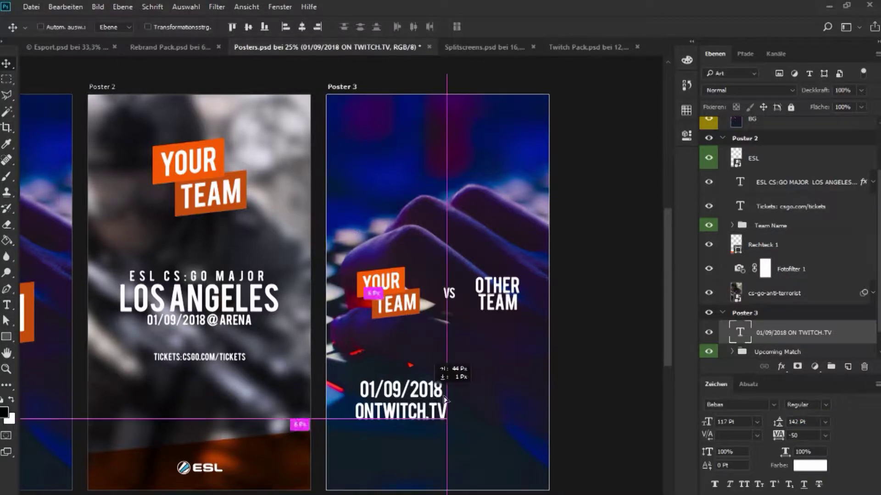
double_click(740, 332)
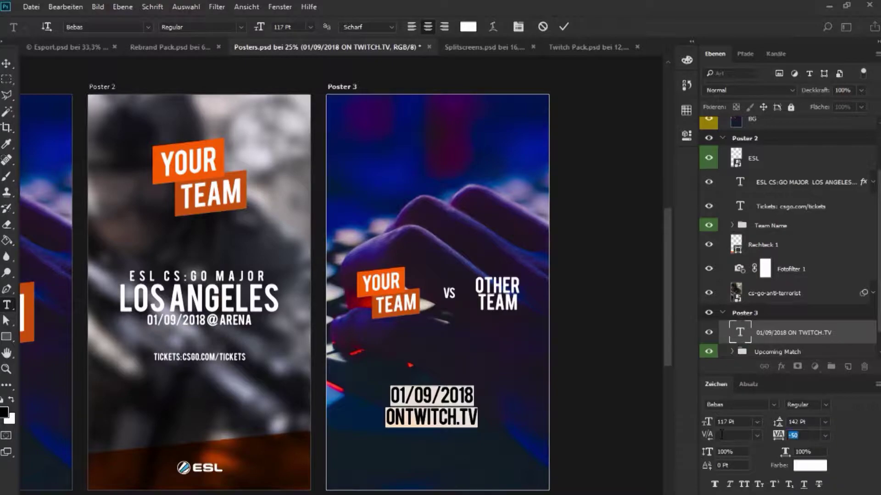
type("0")
left_click(7, 63)
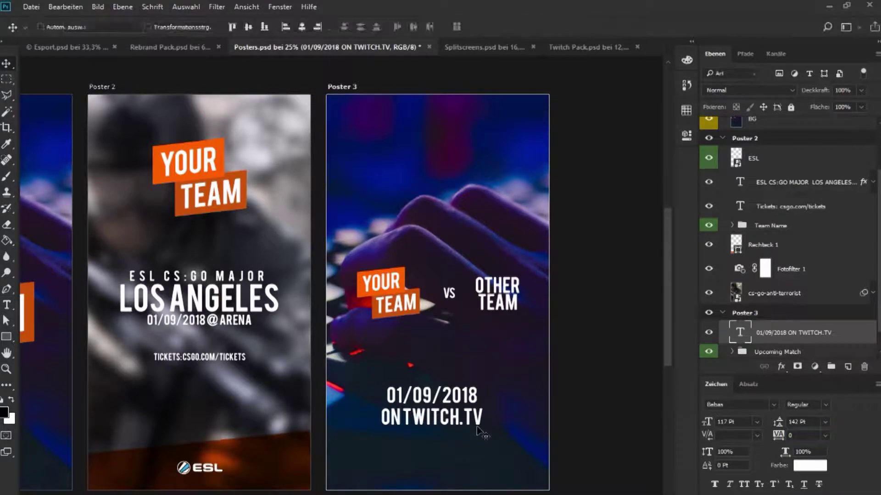
left_click_drag(481, 430, 489, 432)
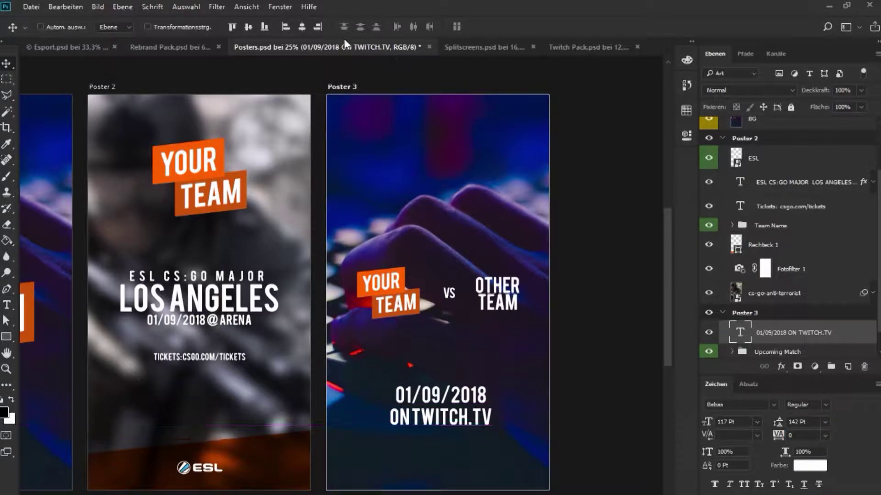
- Shrink the date text to about 76%, nudge it up, and zoom out
left_click(303, 28)
key("ctrl+t")
left_click_drag(491, 387, 473, 393)
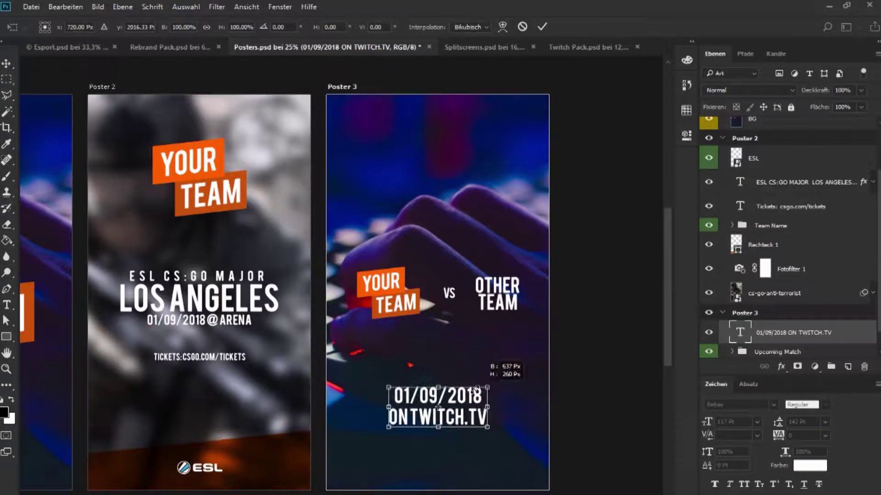
key("Return")
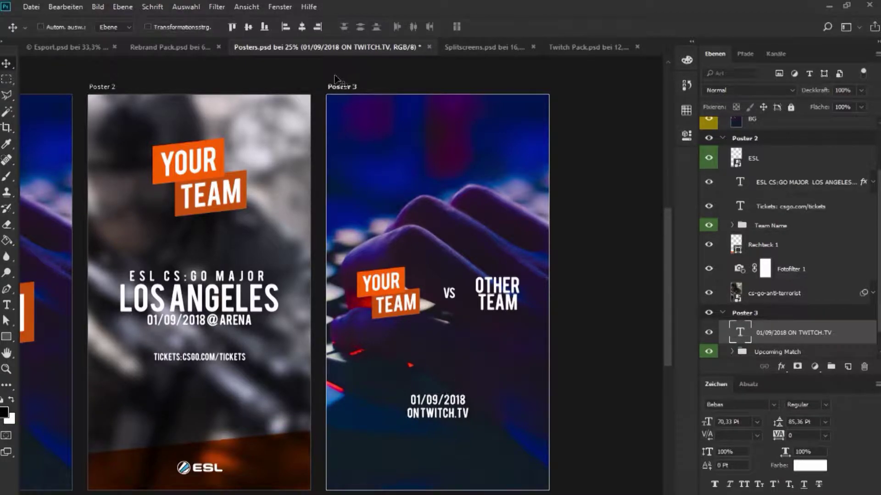
key("shift+Up")
key("shift+Up")
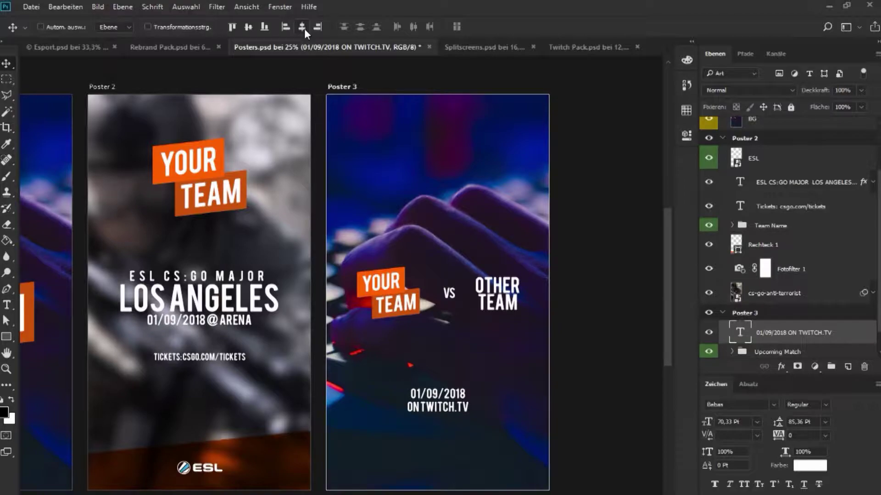
key("shift+Up")
key("ctrl+0")
key("ctrl+minus")
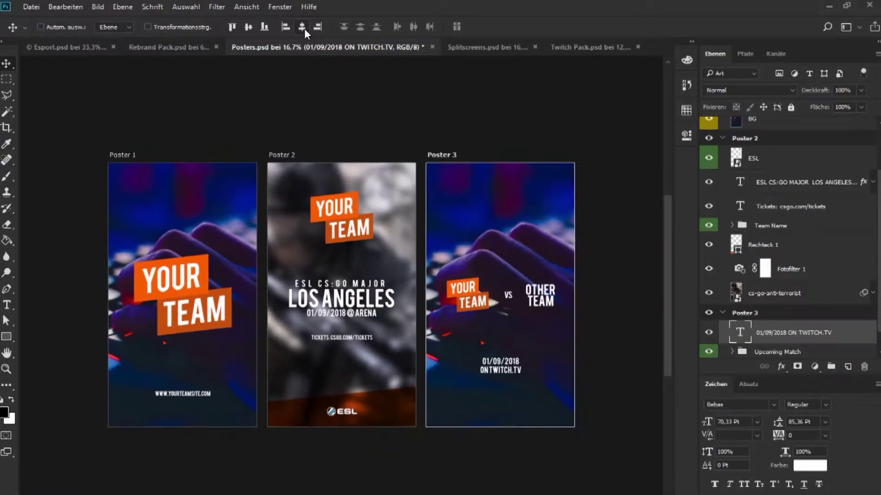
- Group Poster 1's site text layer and Team Name folder into a group named Text
scroll(797, 288, "up", 2)
scroll(796, 289, "down", 5)
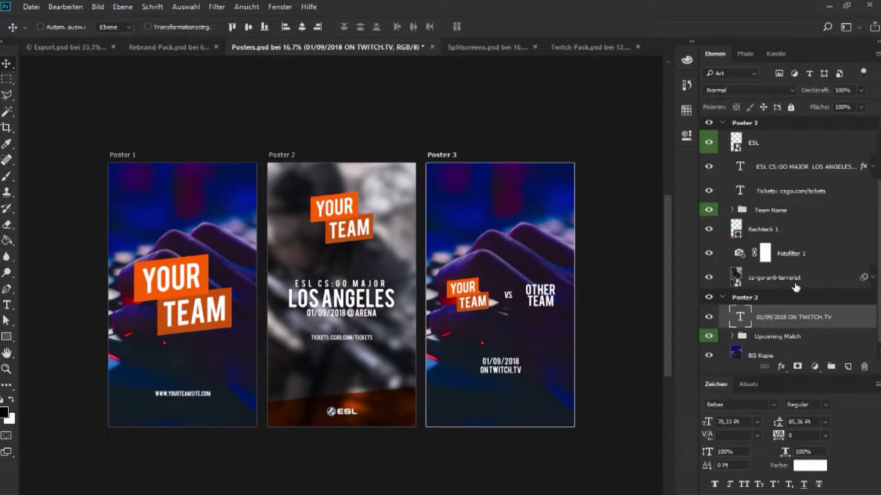
scroll(796, 294, "up", 2)
scroll(789, 302, "up", 1)
scroll(788, 296, "up", 3)
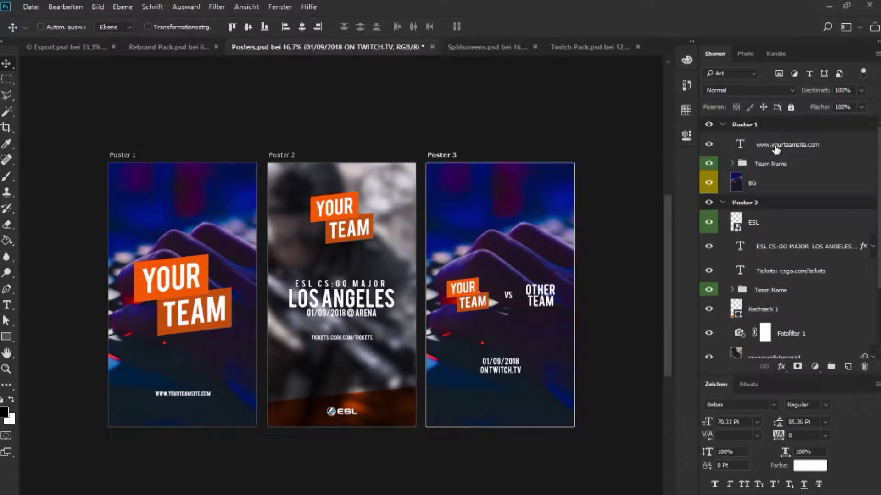
double_click(775, 146)
type("Your Site")
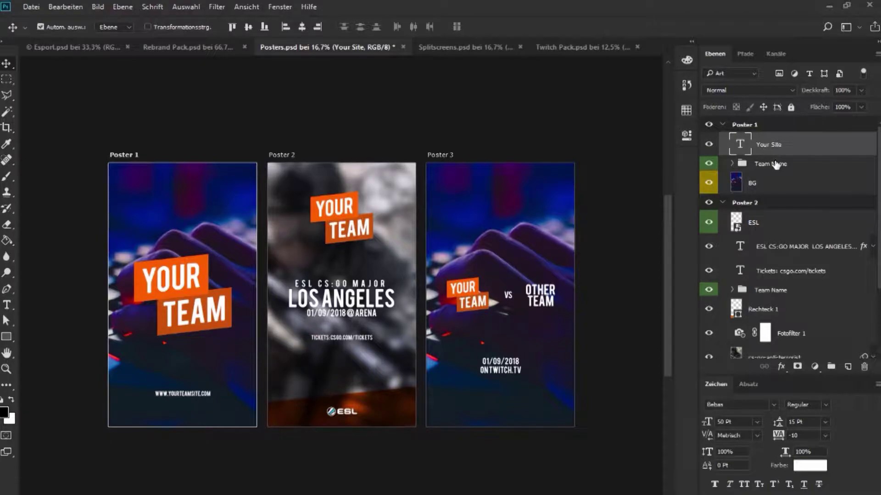
left_click(778, 163, "shift")
key("ctrl+g")
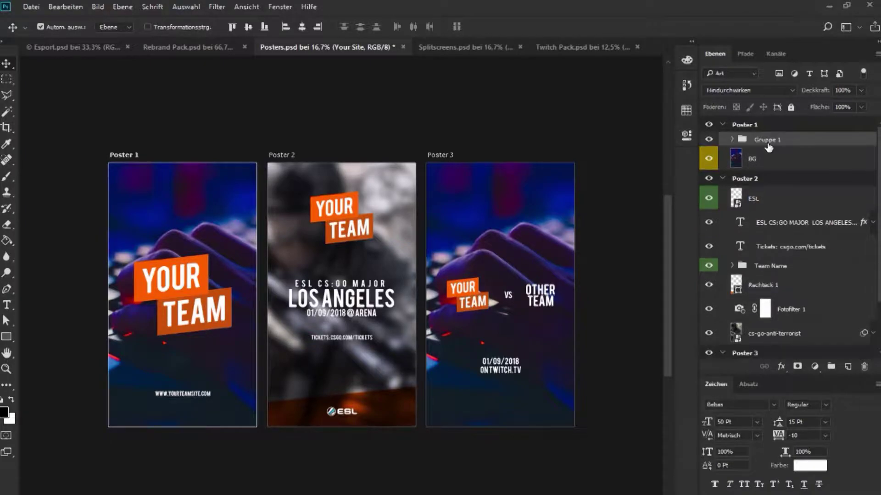
double_click(764, 139)
type("Text")
key("Return")
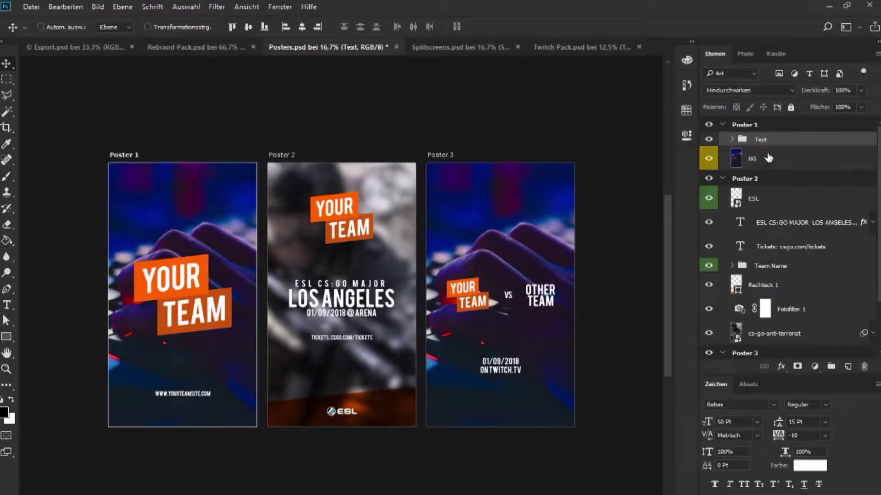
- Put Poster 1's background layer into a red-labelled group named BG
left_click(768, 158)
key("ctrl+g")
double_click(764, 154)
type("BG")
key("Return")
right_click(763, 155)
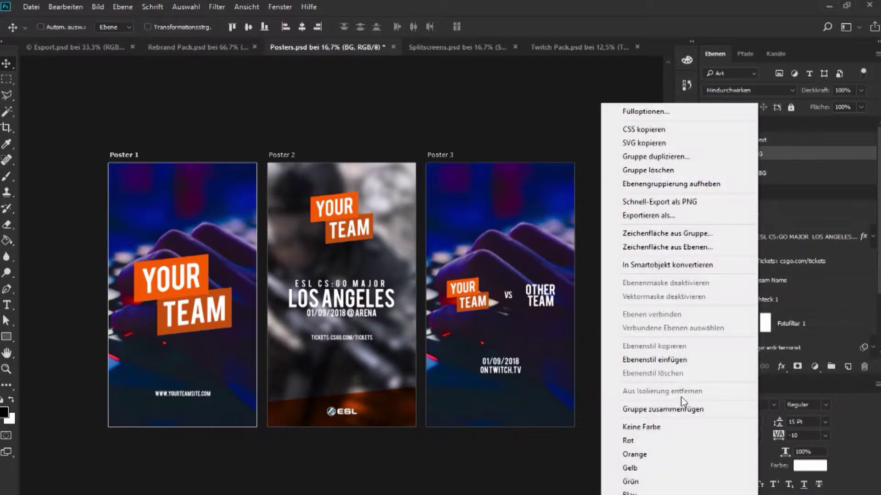
left_click(662, 441)
- Label Text green, move Team Name above Your Site, and label Team Name's BG red
right_click(750, 207)
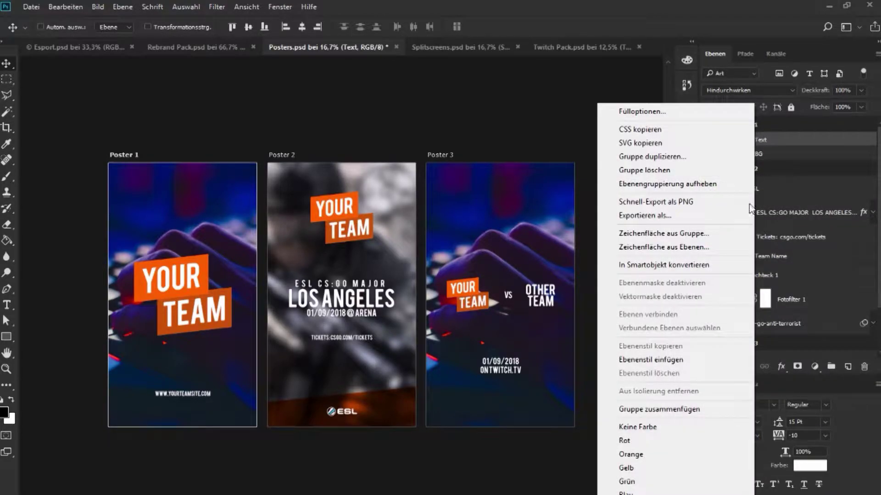
left_click(627, 481)
left_click(732, 139)
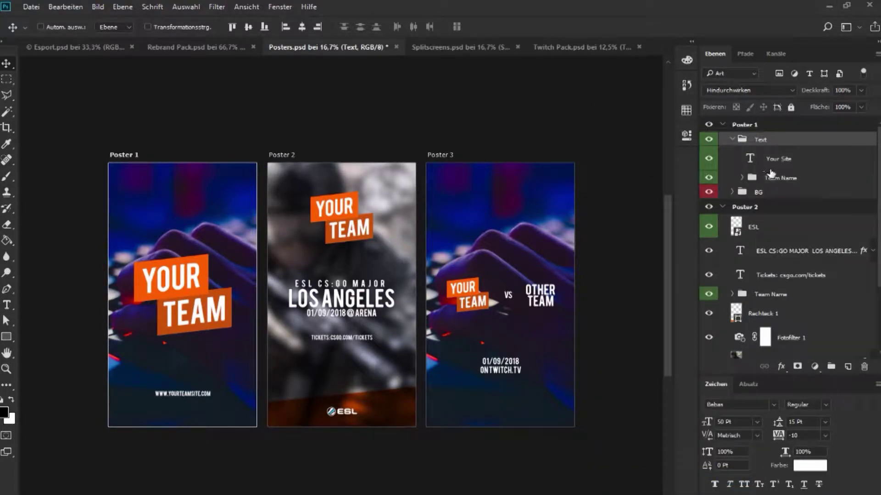
left_click_drag(771, 178, 775, 148)
left_click(742, 153)
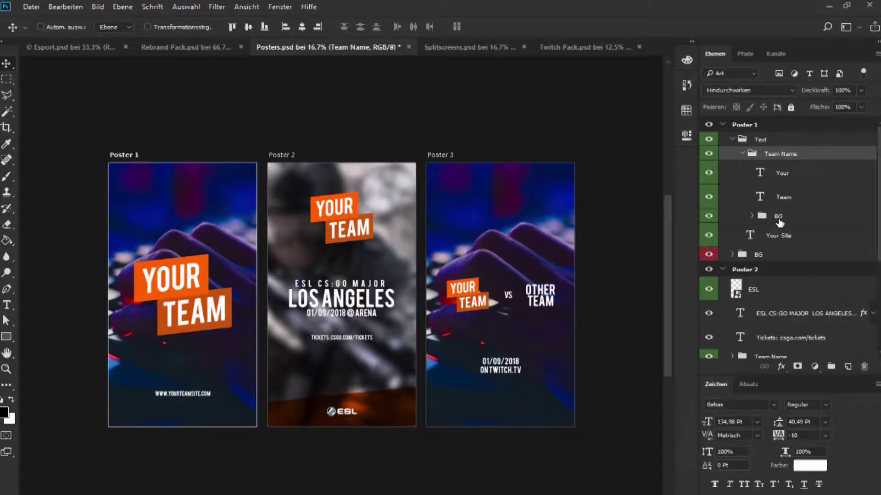
right_click(780, 221)
left_click(656, 441)
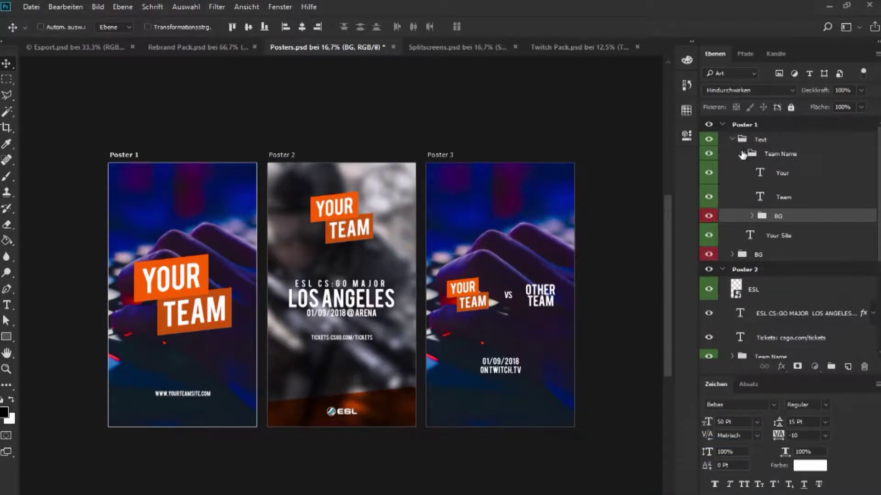
left_click(741, 154)
left_click(732, 140)
- Group Poster 2's text layers into a group named Text
left_click(734, 125)
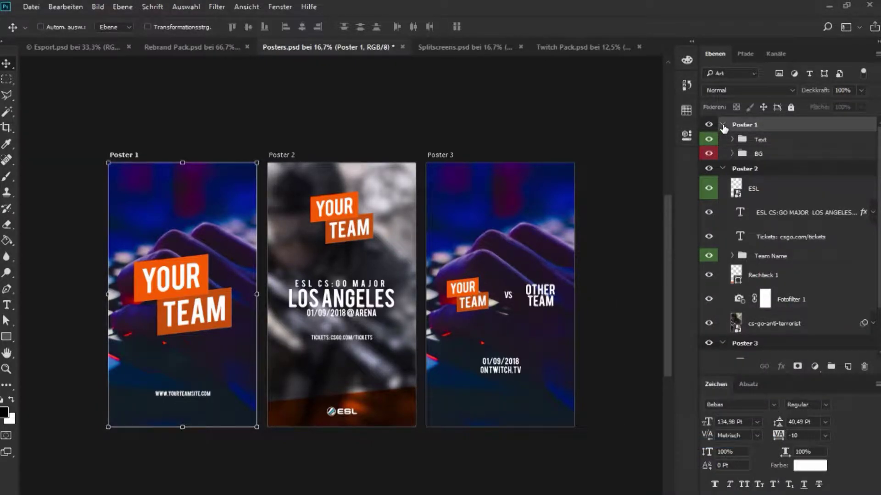
left_click(780, 184)
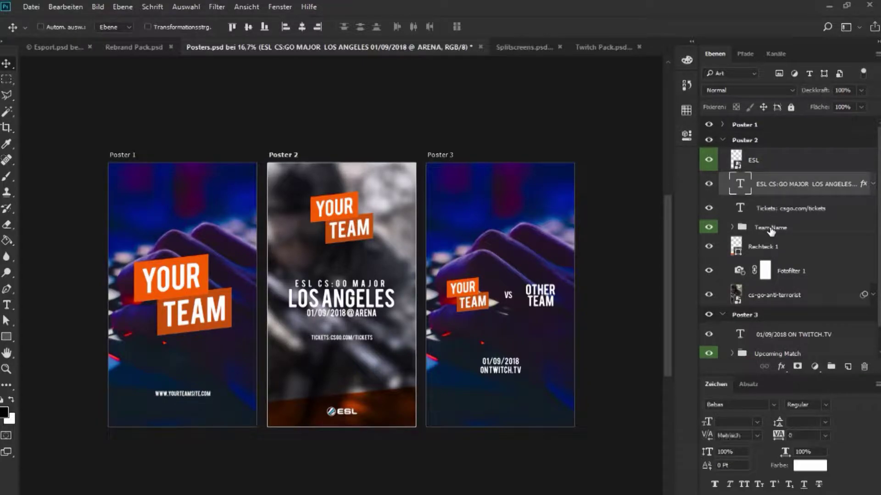
left_click(770, 227, "shift")
key("ctrl+g")
double_click(766, 179)
type("xt")
key("Return")
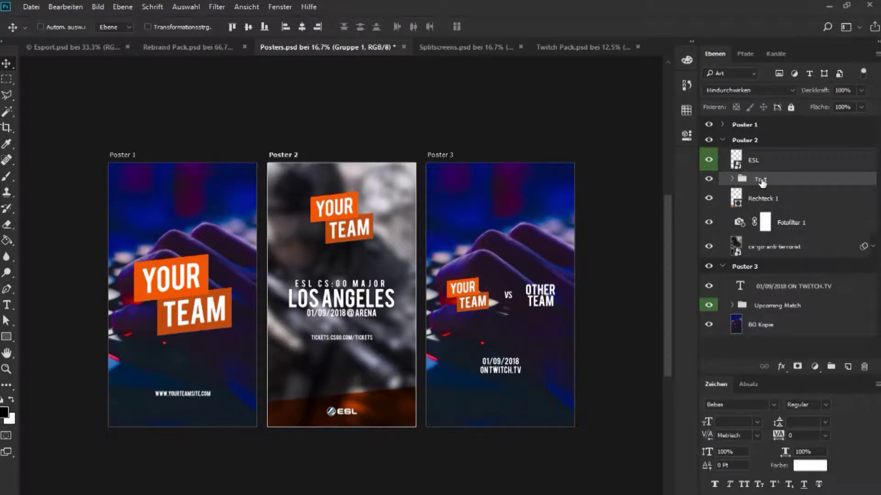
key("ctrl+bracketright")
- Group Poster 2's background layers into BG and move the ESL logo into it
left_click(785, 231)
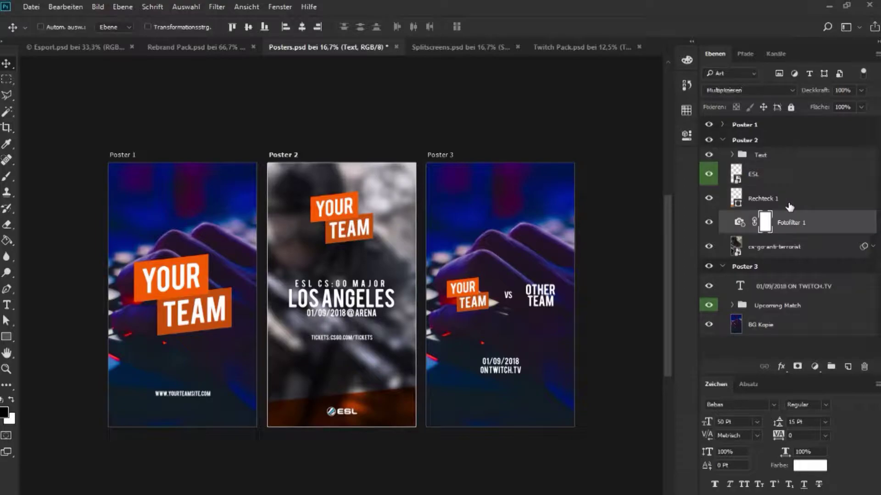
left_click(780, 247, "shift")
key("ctrl+g")
double_click(762, 193)
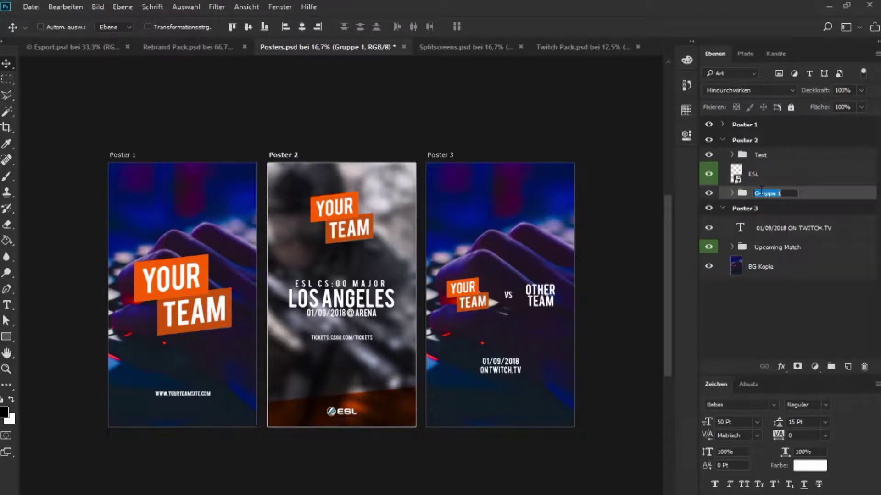
type("G")
key("Return")
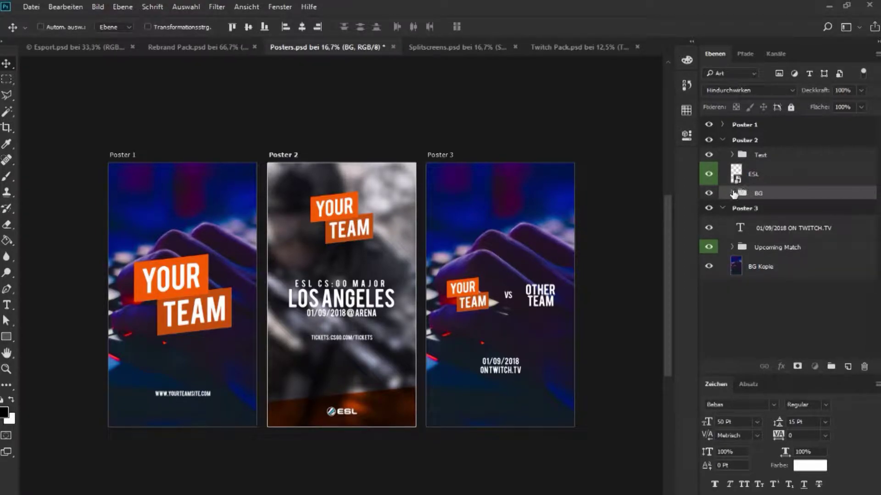
left_click(732, 193)
left_click_drag(752, 174, 753, 198)
- Rename layers to Overlay, CC 1 (mask deleted) and BG inside the BG group
double_click(780, 213)
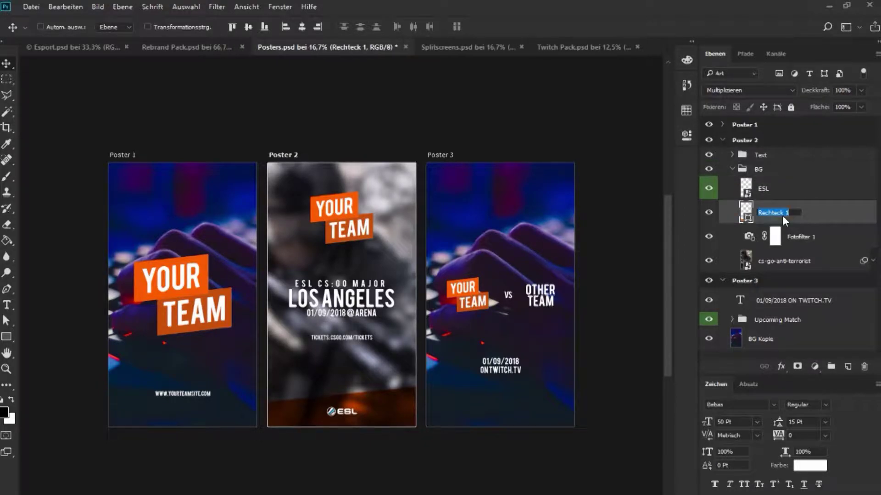
type("Overlay")
key("Return")
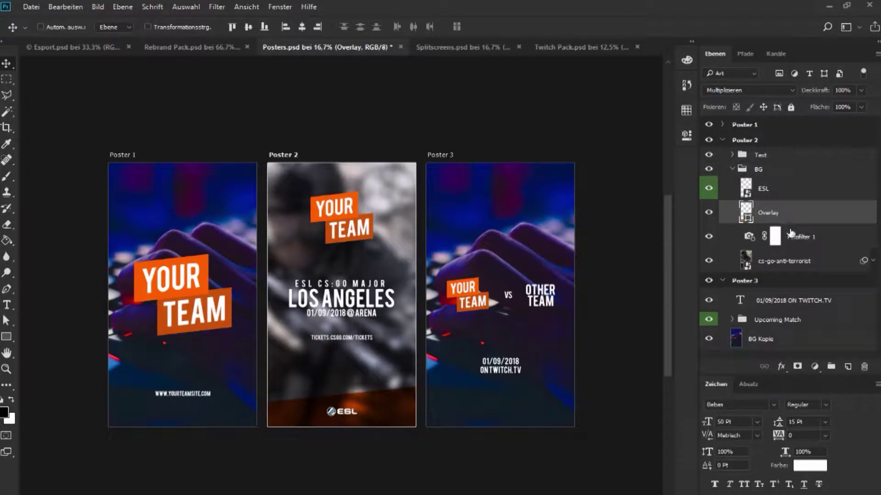
double_click(797, 238)
type("cc")
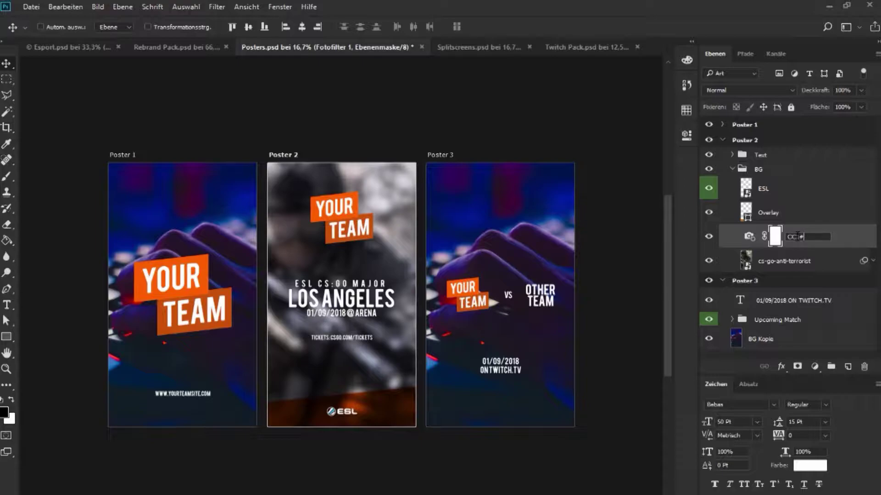
key("Return")
right_click(774, 237)
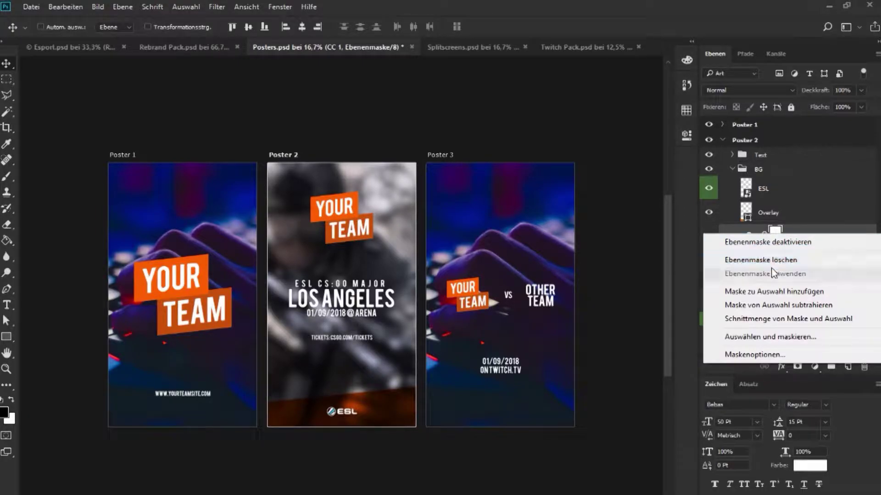
left_click(568, 253)
left_click(780, 261)
double_click(775, 261)
type("BG")
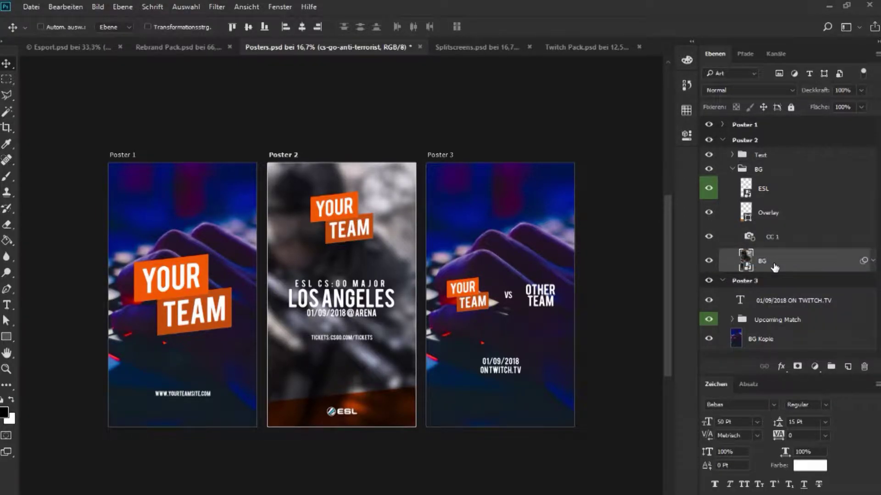
key("Return")
- Label Poster 2's BG group red and its Text group green
right_click(759, 172)
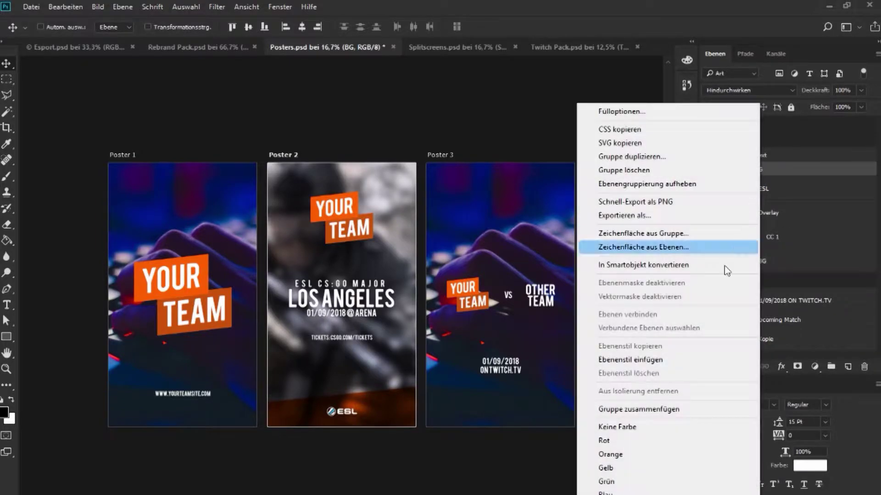
left_click(626, 438)
left_click(732, 169)
right_click(760, 154)
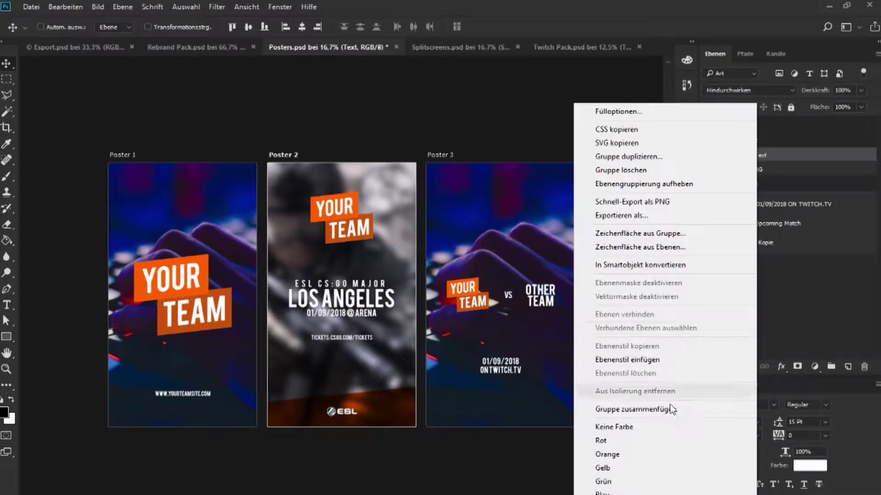
left_click(651, 468)
right_click(760, 158)
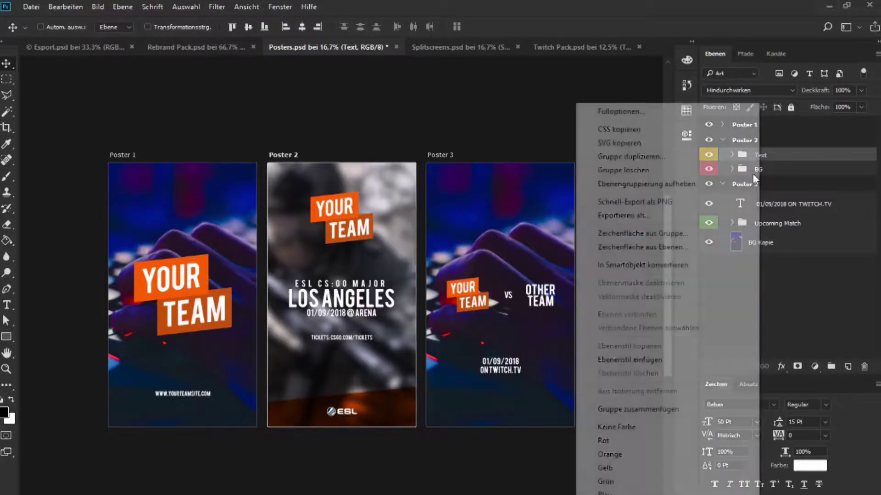
left_click(621, 481)
- Rename the ESL CS:GO MAJOR text layer to Date and the tickets layer to Tickets
left_click(732, 155)
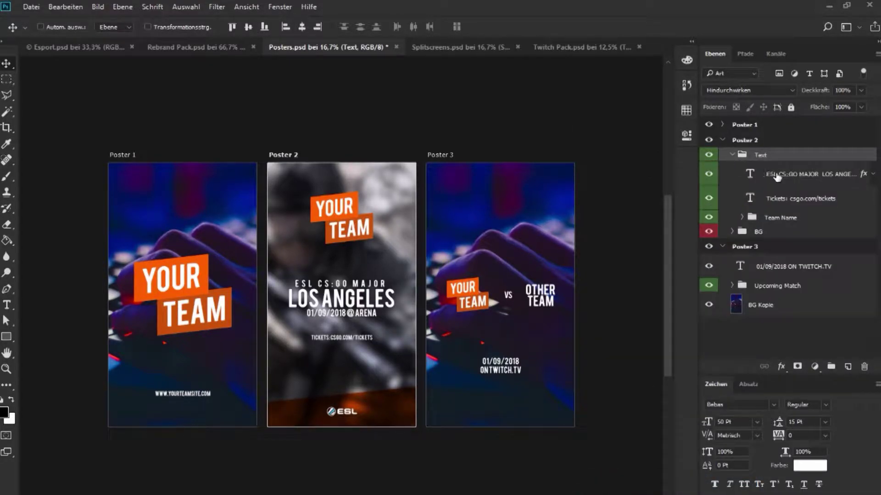
double_click(808, 174)
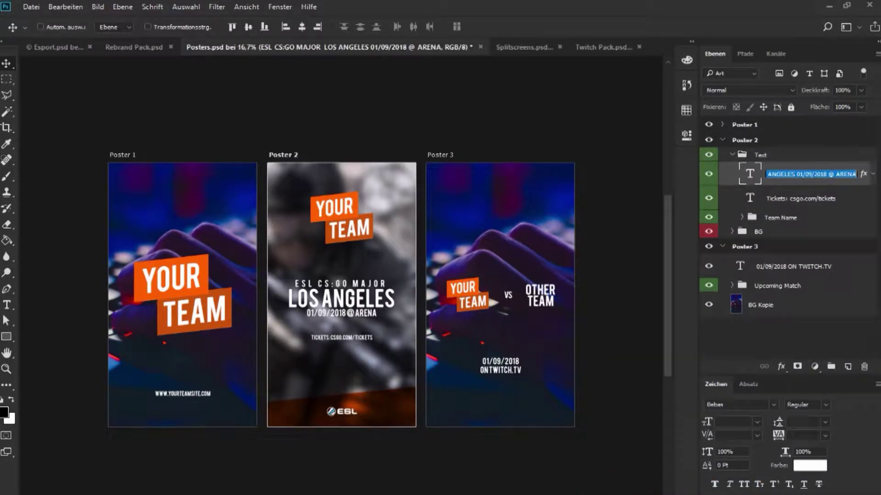
type("Date")
key("Return")
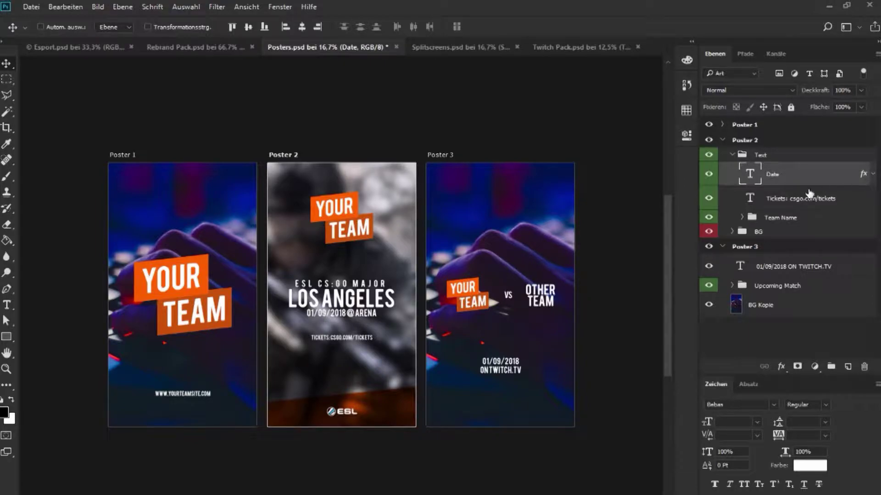
double_click(781, 199)
type("ts")
key("Return")
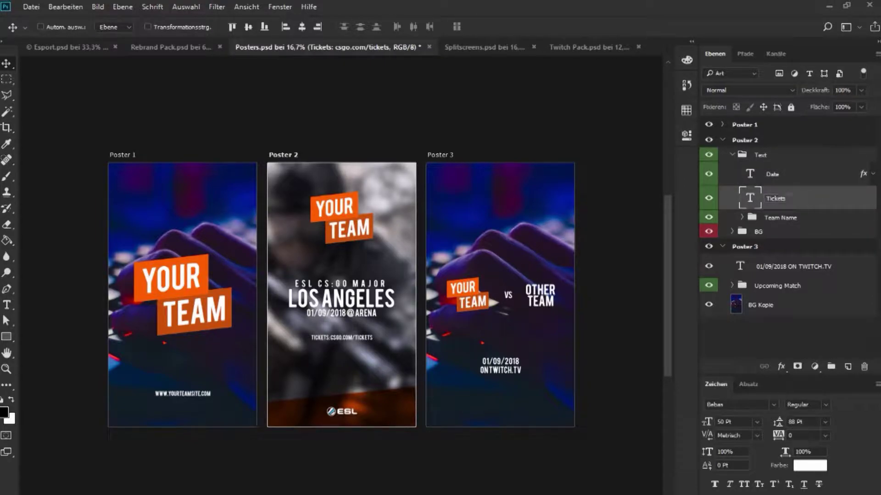
- Move Team Name to the top of Text and label its BG group red
left_click_drag(785, 218, 779, 168)
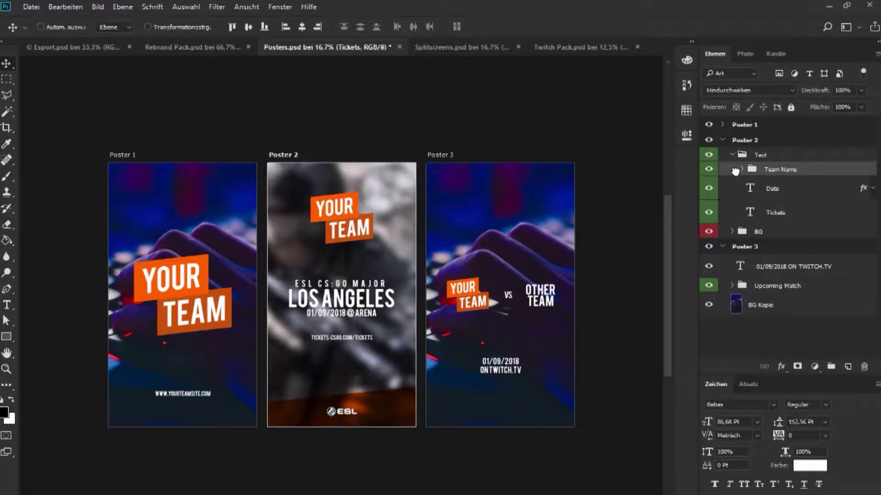
left_click(742, 169)
right_click(769, 235)
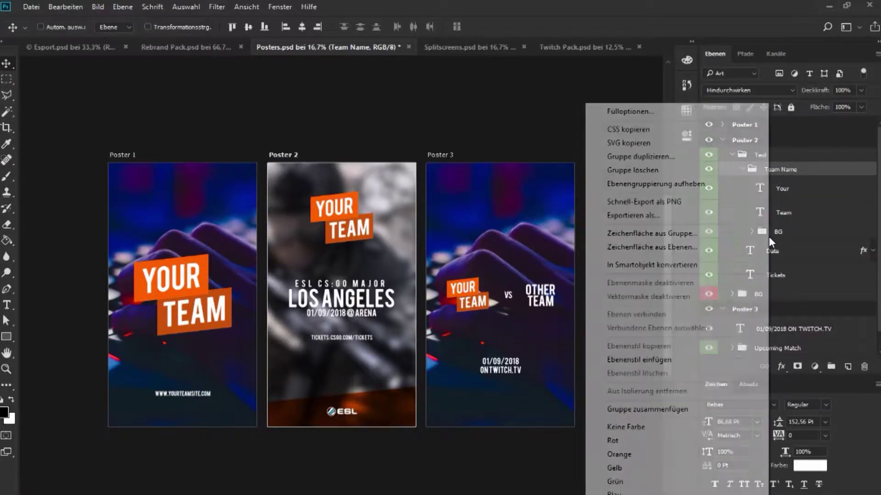
left_click(649, 437)
left_click(740, 170)
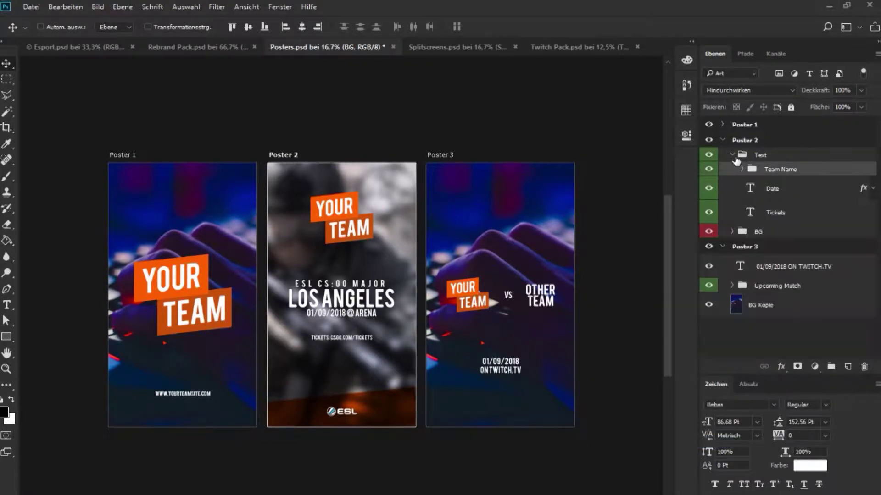
left_click(732, 155)
left_click(719, 141)
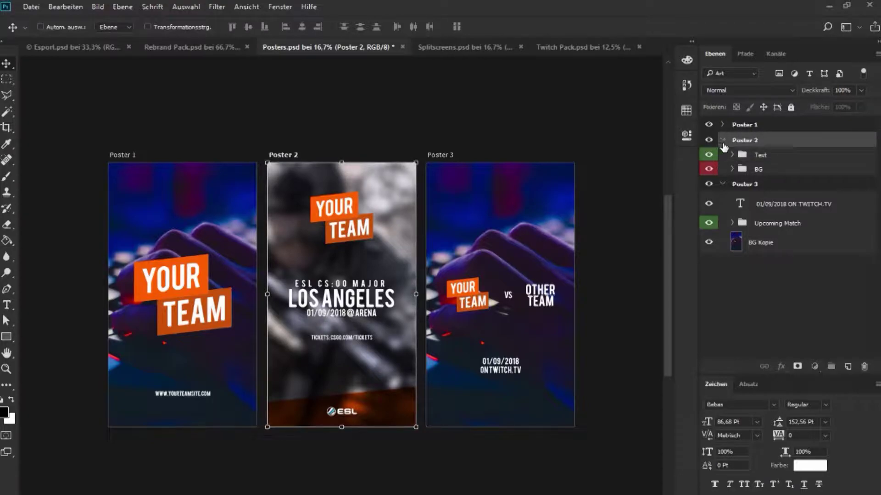
- Rename Poster 3's date text layer to 'Date' and give it a yellow label
left_click(720, 140)
double_click(776, 196)
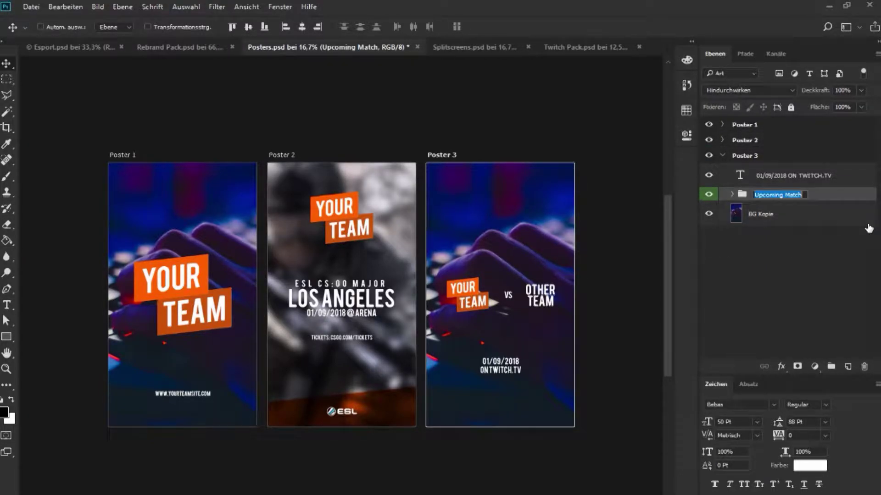
key("Return")
left_click(731, 194)
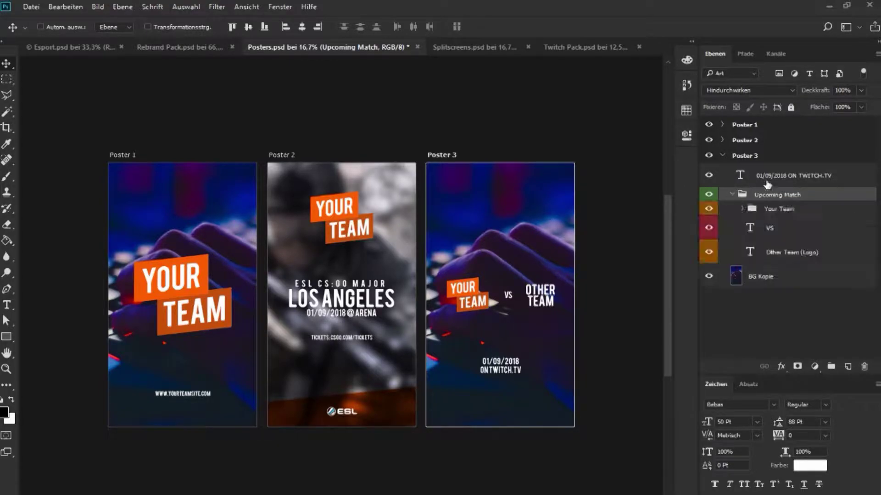
mouse_move(786, 176)
left_mouse_down()
mouse_move(777, 203)
mouse_move(760, 202)
left_mouse_up()
key("ctrl+z")
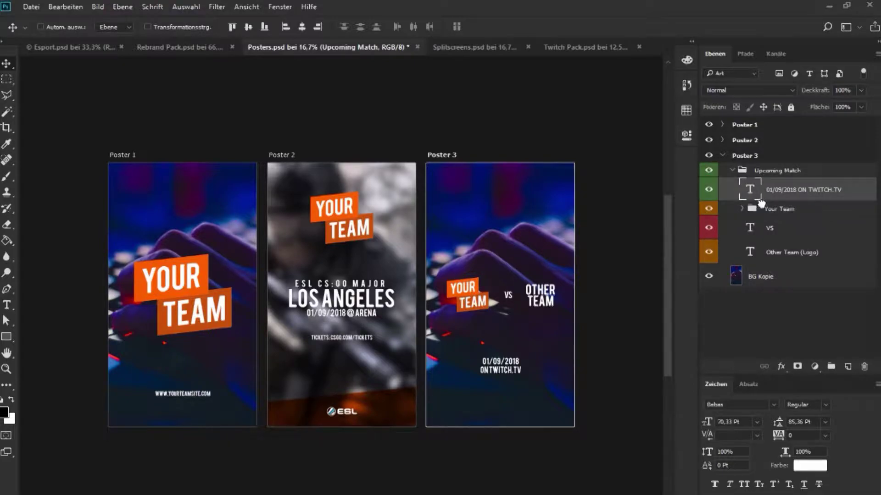
double_click(775, 189)
type("Date")
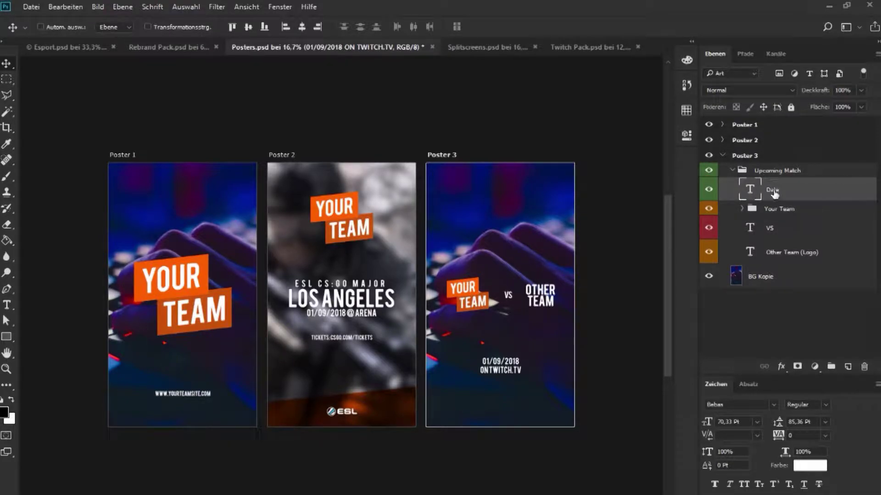
key("Return")
right_click(774, 190)
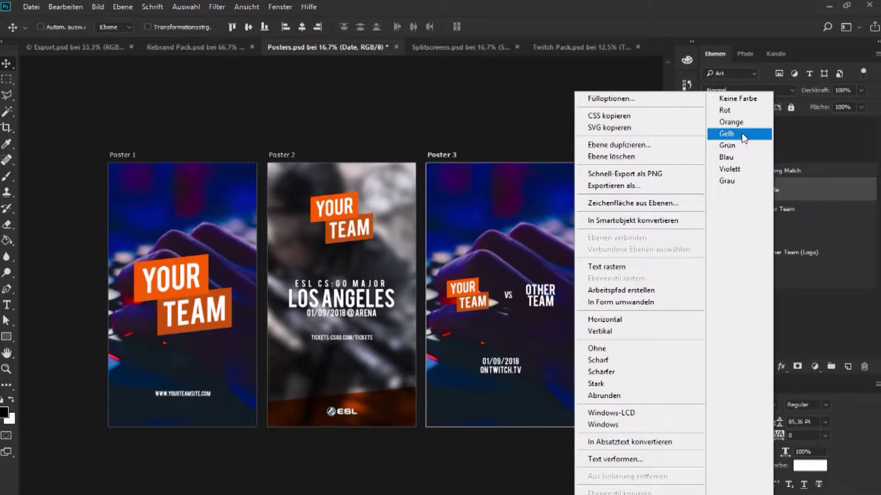
left_click(742, 135)
- Rename BG Kopie to BG, group it, and label the group and layer red
left_click(732, 171)
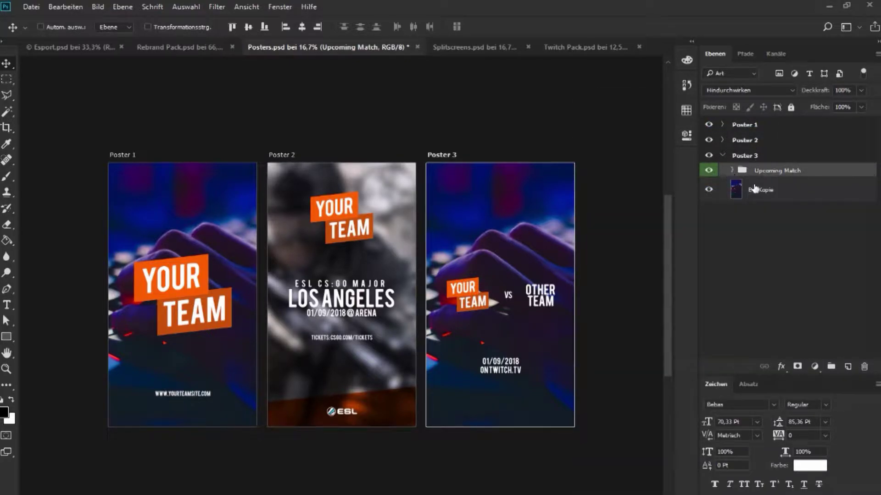
double_click(775, 190)
type("BG")
key("Return")
key("ctrl+g")
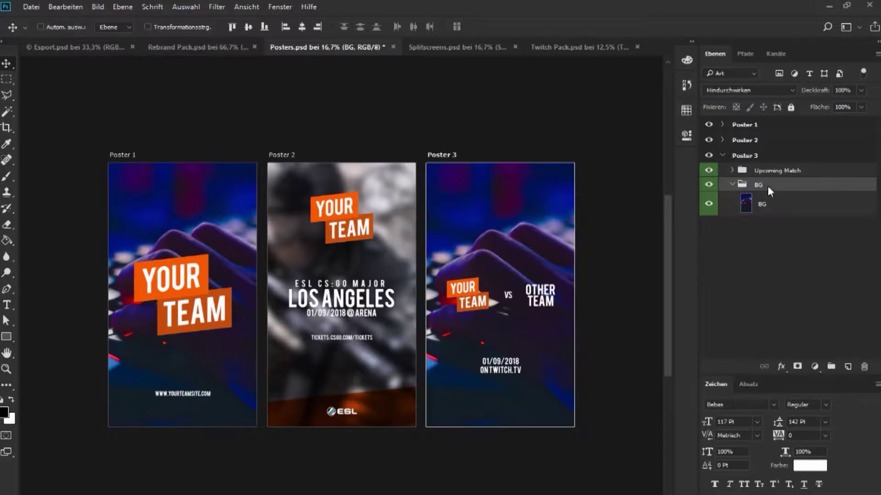
right_click(767, 186)
left_click(612, 440)
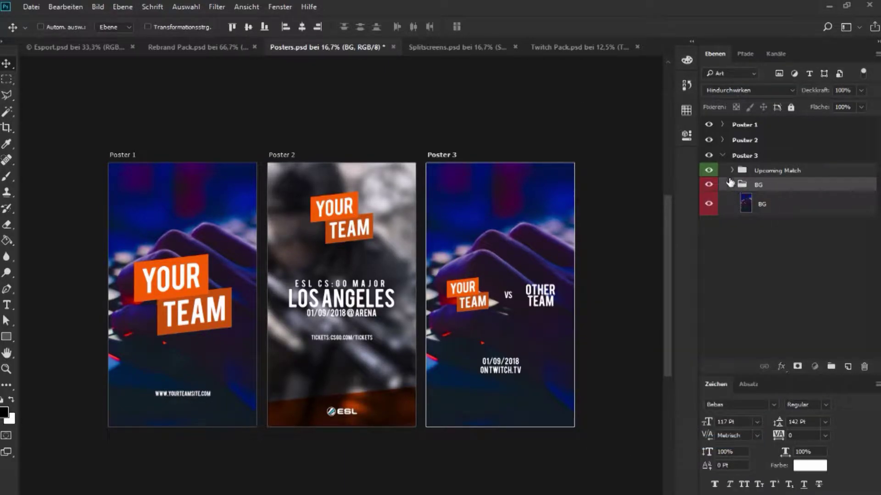
left_click(722, 155)
left_click(755, 207)
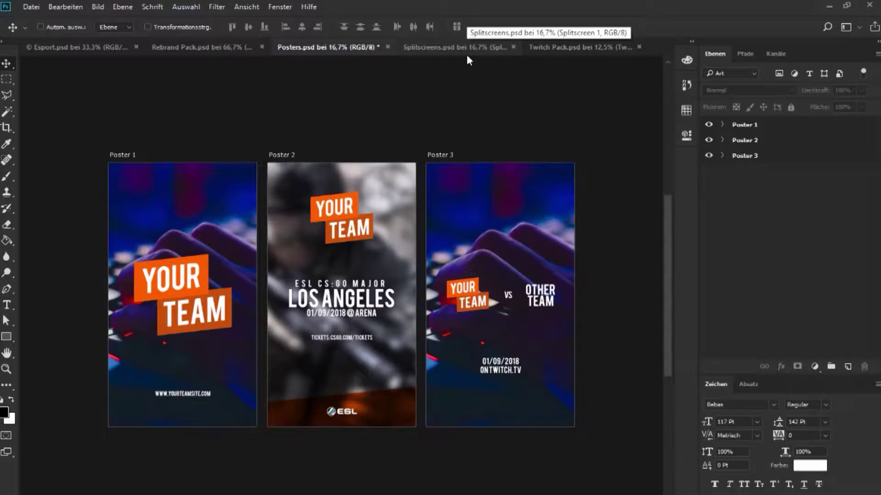
- Copy BG from Esport into Splitscreen 1, delete Splitscreen 2, and rename the artboard 'Splitscreen'
left_click(78, 47)
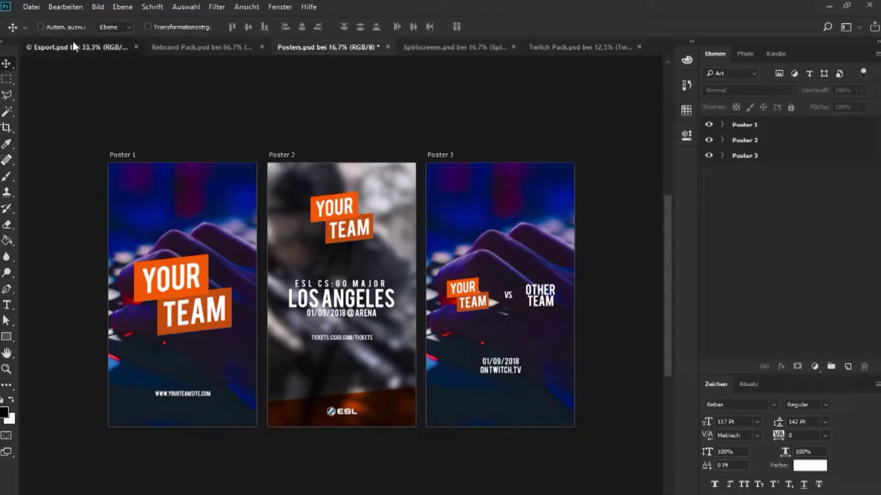
mouse_move(742, 303)
left_mouse_down()
mouse_move(426, 48)
mouse_move(337, 281)
left_mouse_up()
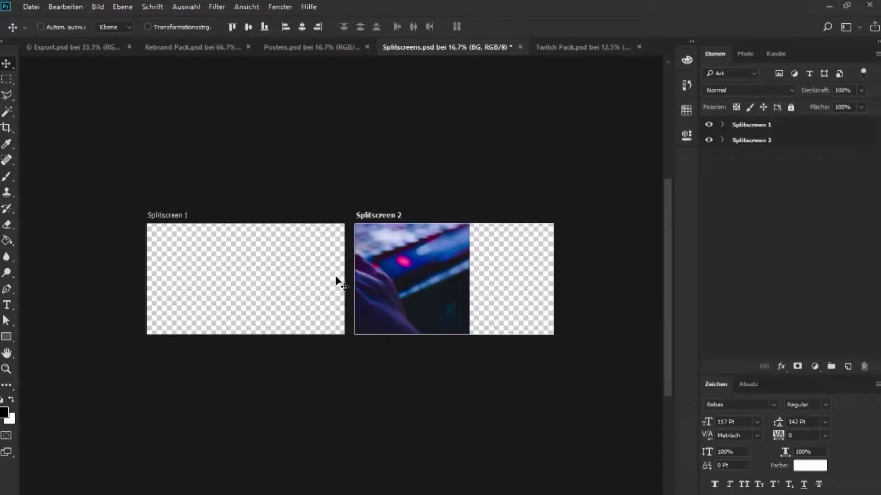
left_click(744, 143)
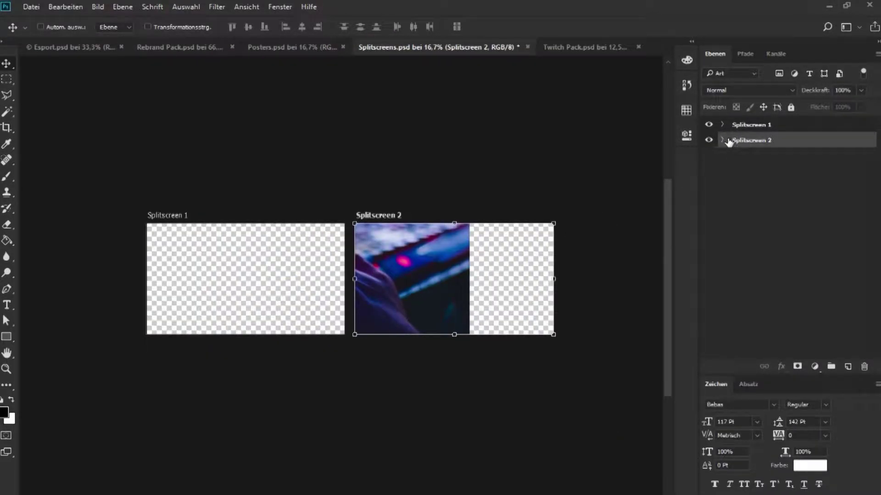
left_click_drag(752, 137, 759, 151)
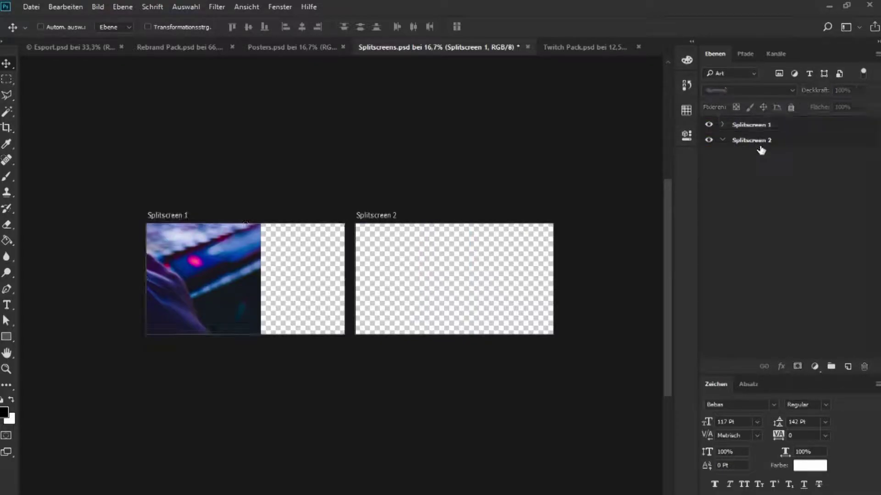
left_click(760, 142)
key("Delete")
double_click(760, 125)
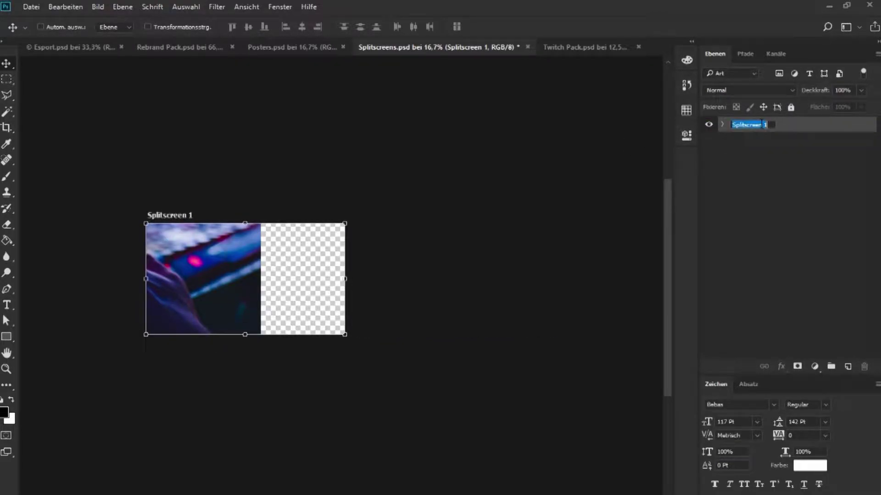
type("Splitscreen")
key("Return")
- Position the BG image to fill the artboard and apply a 30-pixel Gaussian blur
key("ctrl+plus")
key("ctrl+plus")
key("ctrl+plus")
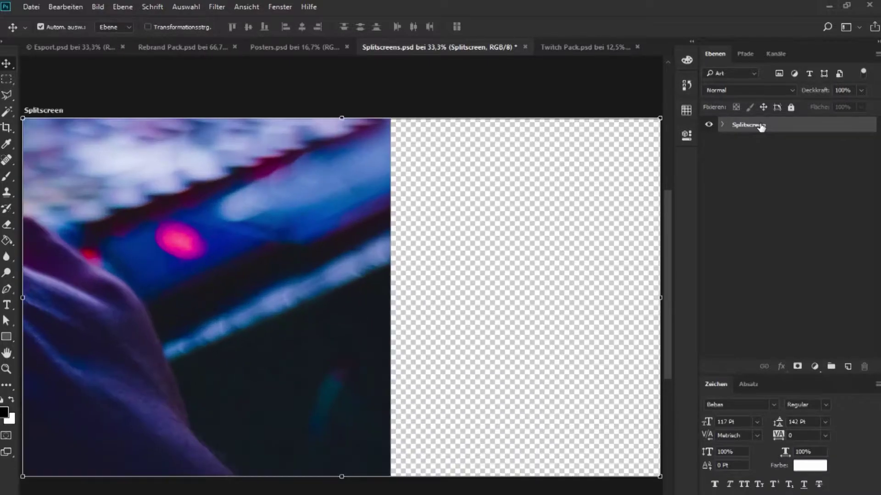
left_click(722, 125)
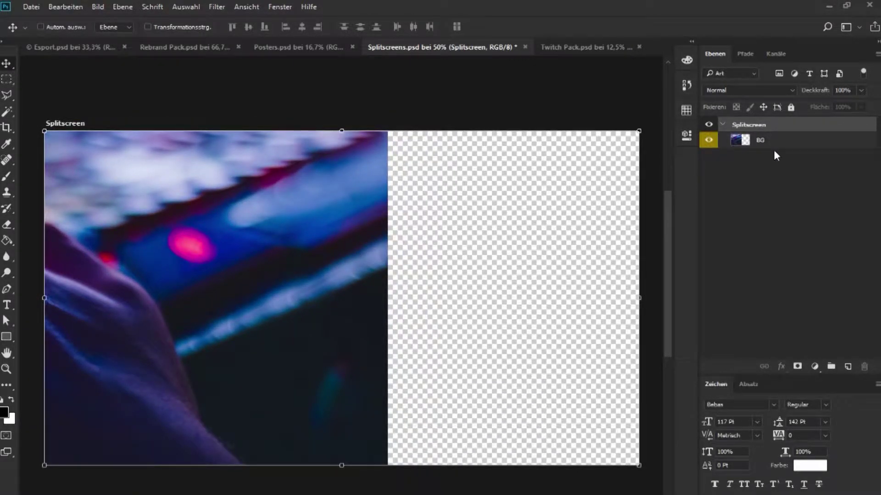
left_click(773, 143)
mouse_move(326, 276)
left_mouse_down()
mouse_move(543, 275)
mouse_move(546, 261)
left_mouse_up()
key("ctrl+alt+f")
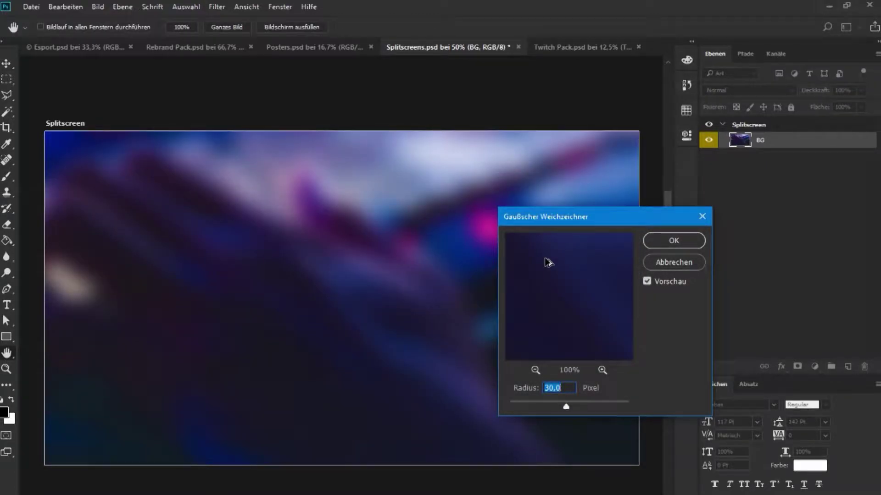
key("Return")
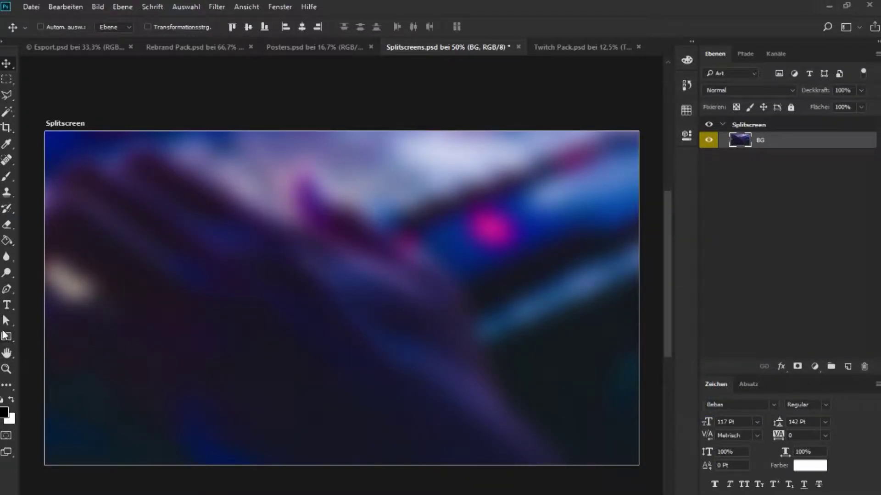
left_click(6, 337)
- Draw a wide black rectangle and position it and its copy in the upper artboard
left_click_drag(70, 155, 614, 311)
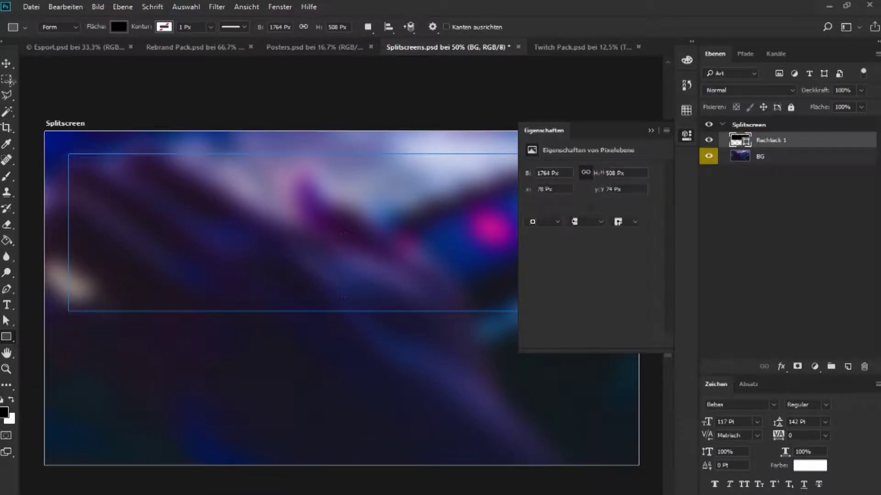
left_click(12, 64)
left_click(650, 131)
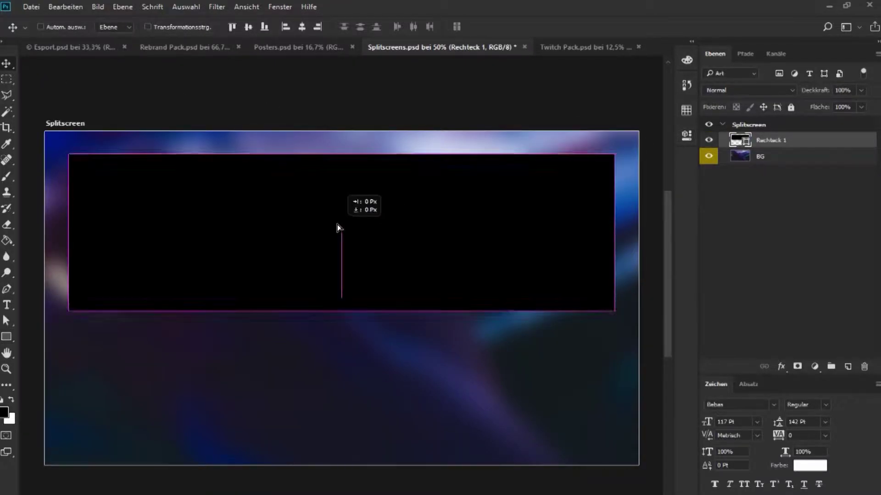
mouse_move(337, 224)
left_mouse_down()
mouse_move(341, 393)
mouse_move(347, 381)
left_mouse_up()
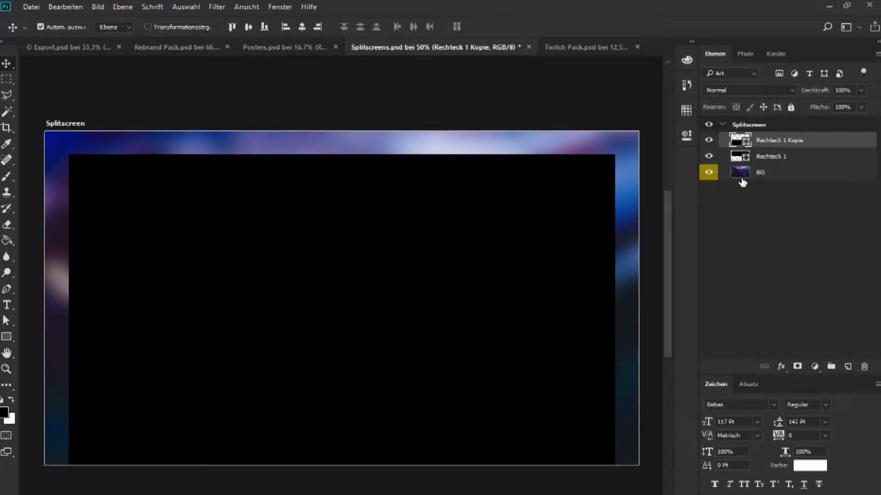
key("alt+shift+bracketleft")
left_click(40, 27)
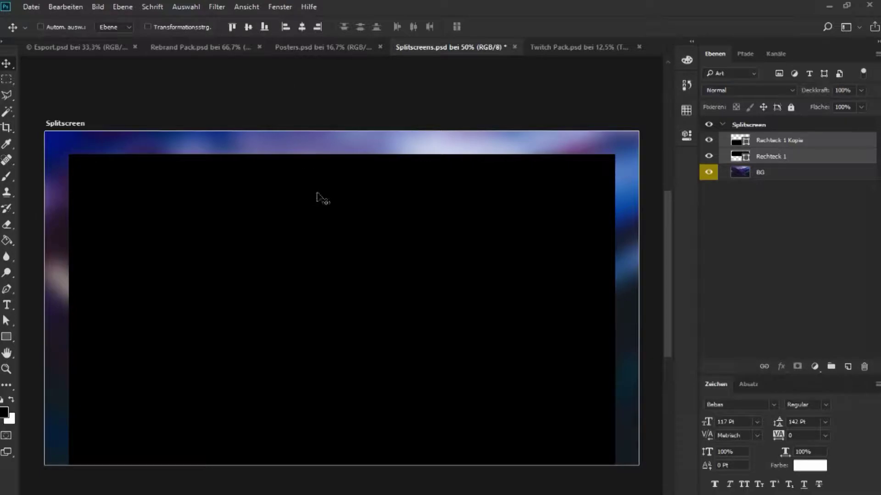
left_click_drag(316, 197, 321, 201)
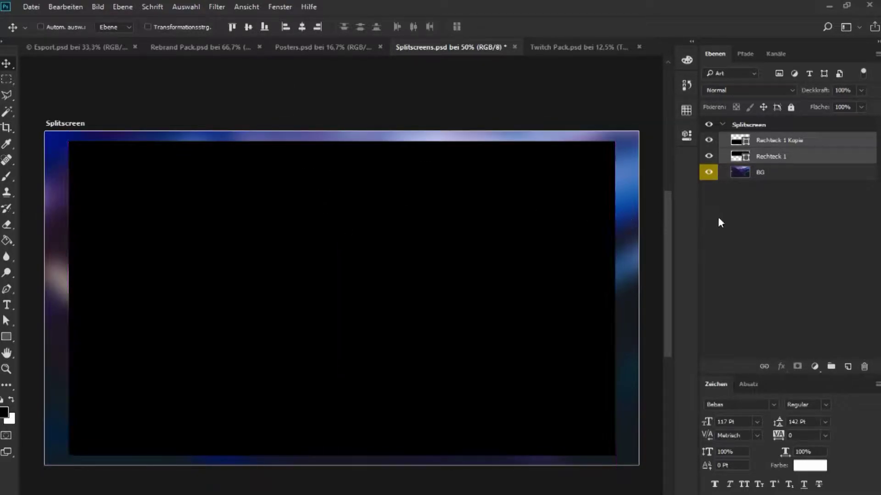
left_click(748, 183)
- Nudge the top rectangle up for a thin gap, then widen both rectangles to 1799 px
left_click(764, 165)
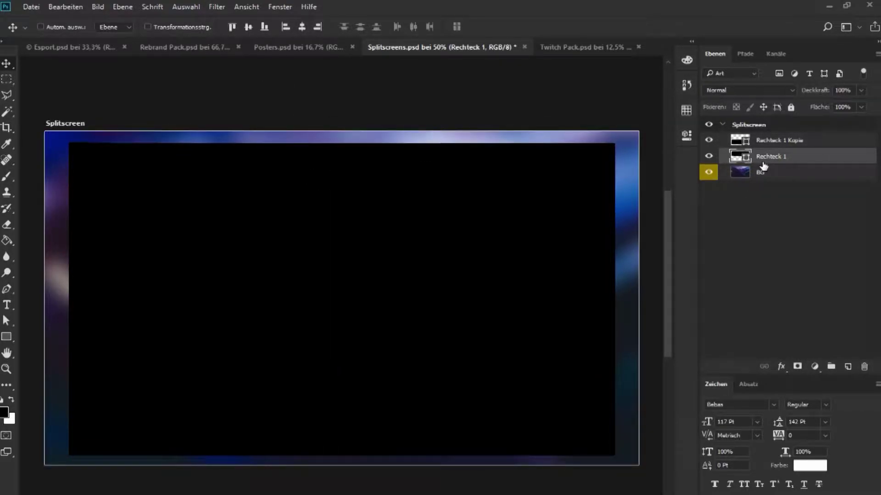
key("Up")
key("Up")
key("Up")
key("Up")
key("Up")
key("Up")
key("Up")
key("Up")
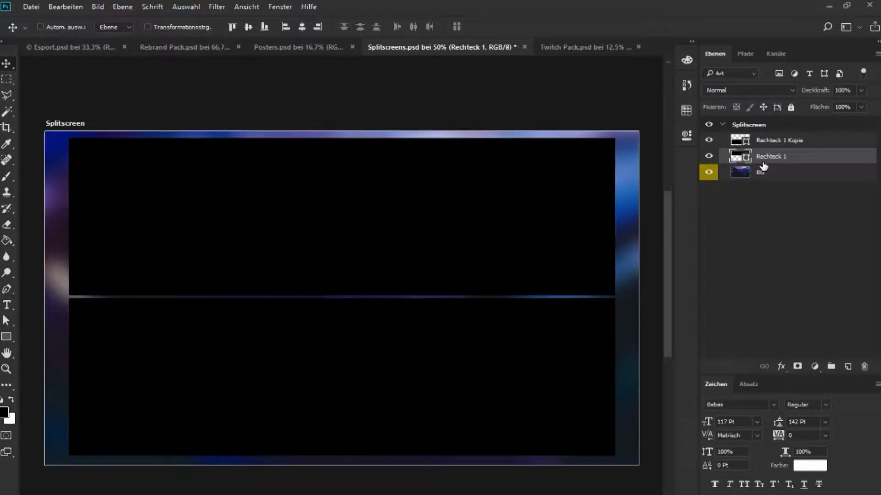
key("Up")
key("Up")
key("Up")
key("Up")
key("Up")
left_click(782, 146, "ctrl")
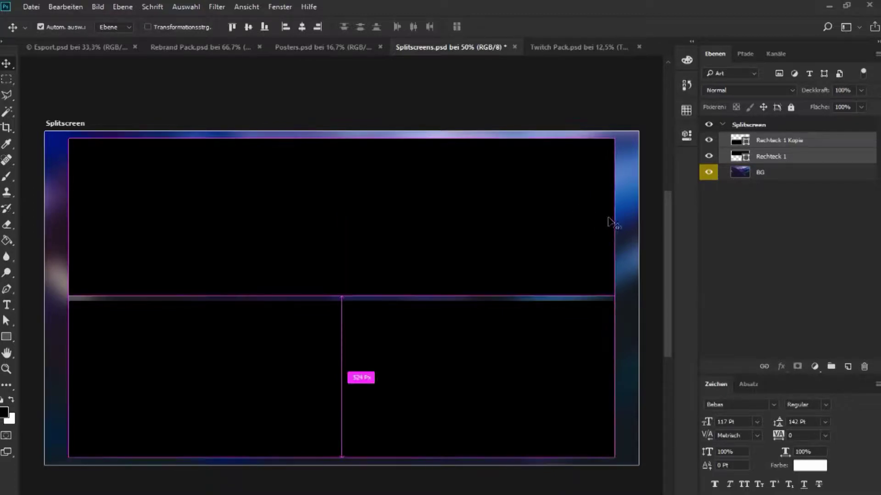
key("ctrl+t")
left_click_drag(617, 141, 592, 145)
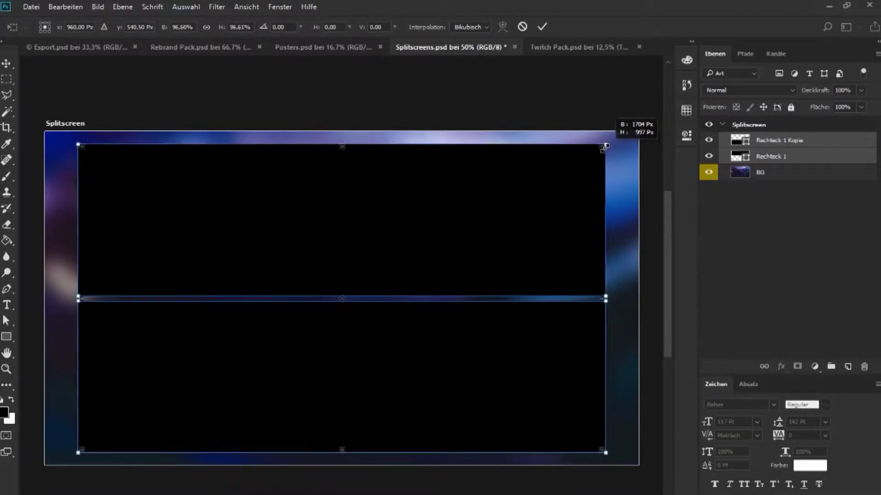
left_click_drag(599, 299, 622, 301)
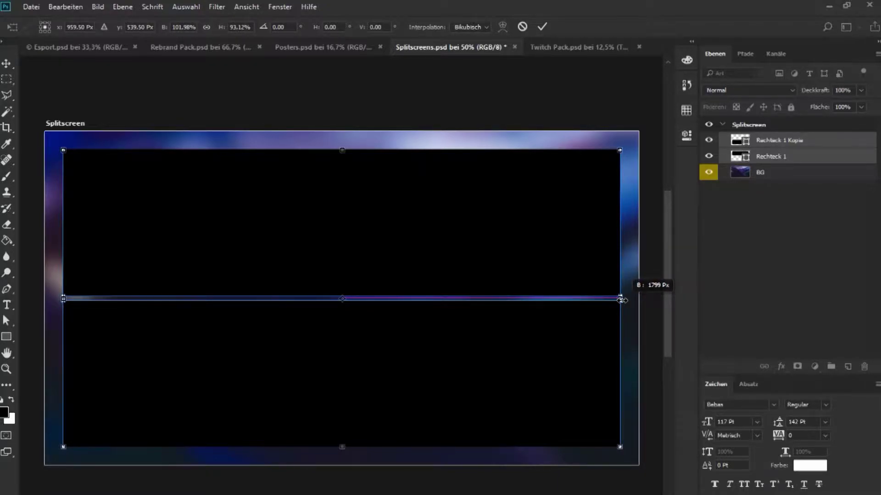
key("Return")
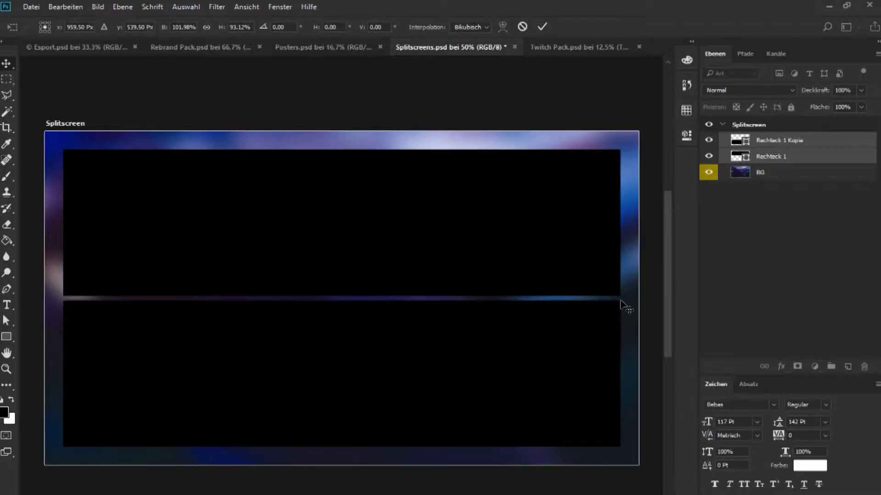
left_click(741, 192)
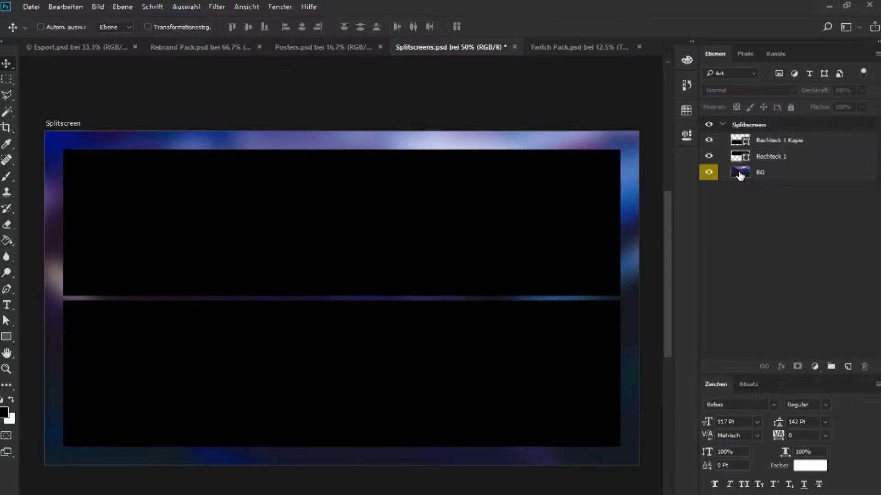
- Mask the BG layer with the inverted selection of both rectangles
left_click(740, 174)
left_click(740, 156, "ctrl")
left_click(739, 140, "ctrl+shift")
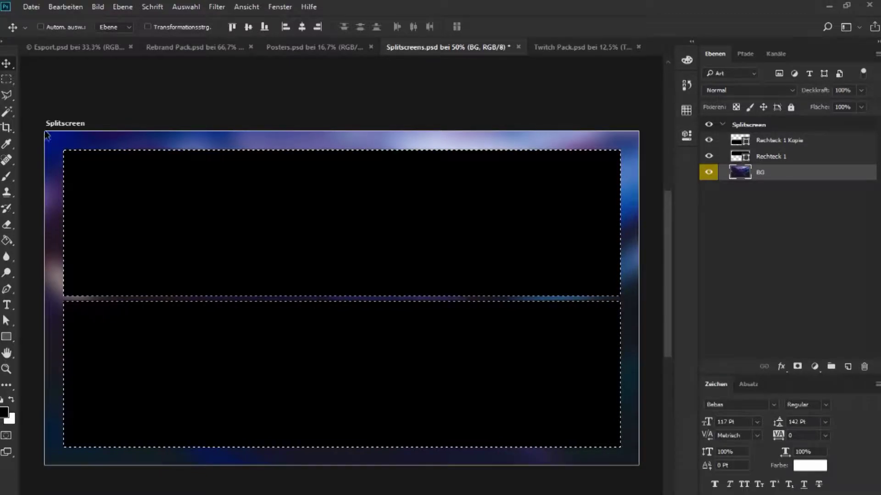
key("m")
right_click(108, 144)
left_click(137, 167)
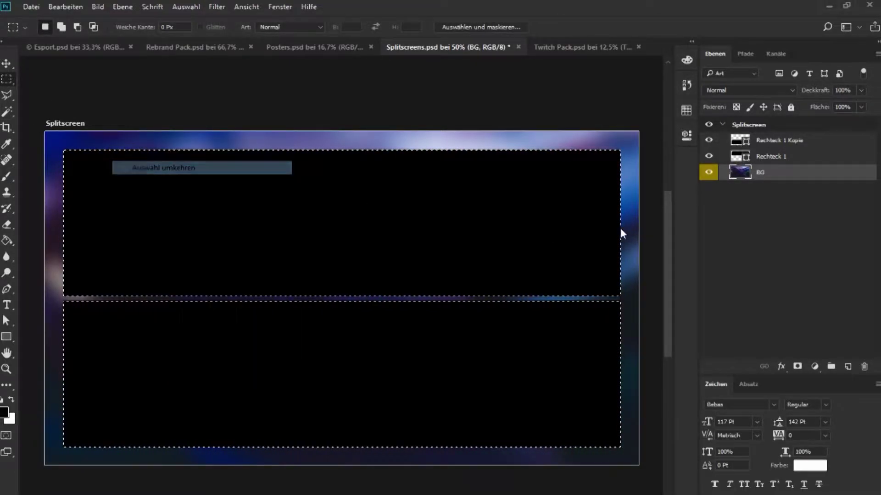
left_click(797, 367)
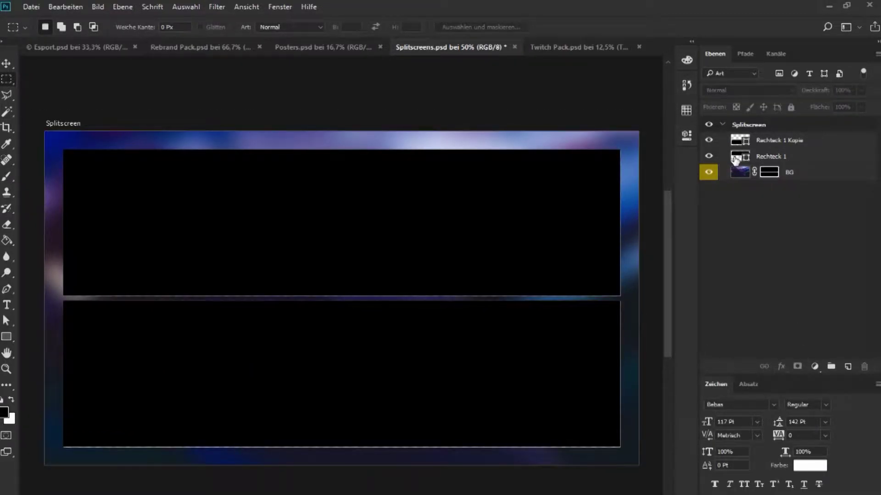
- Remove the top rectangle's fill and give it a 10 px coloured outline
left_click(736, 158)
left_click(7, 337)
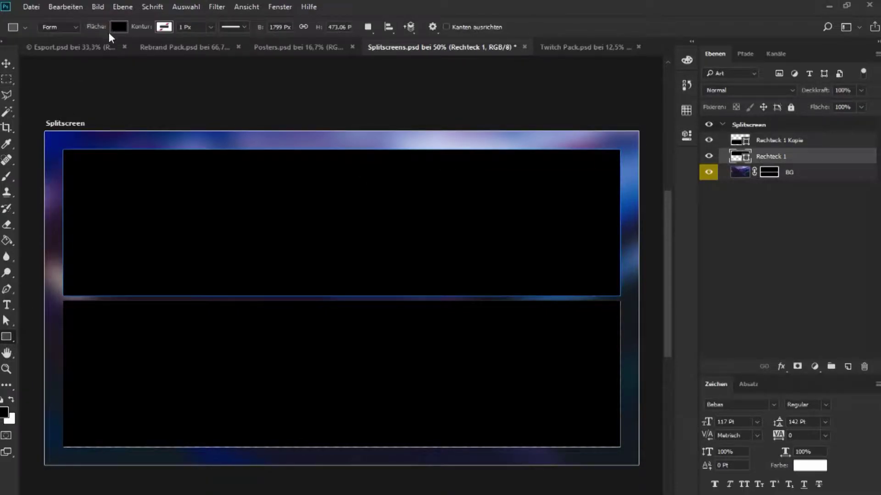
left_click(119, 27)
left_click(57, 50)
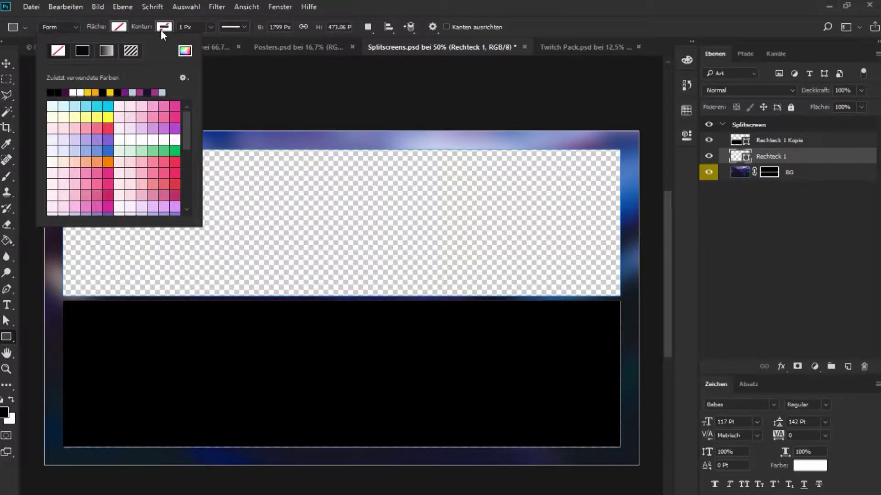
left_click(164, 27)
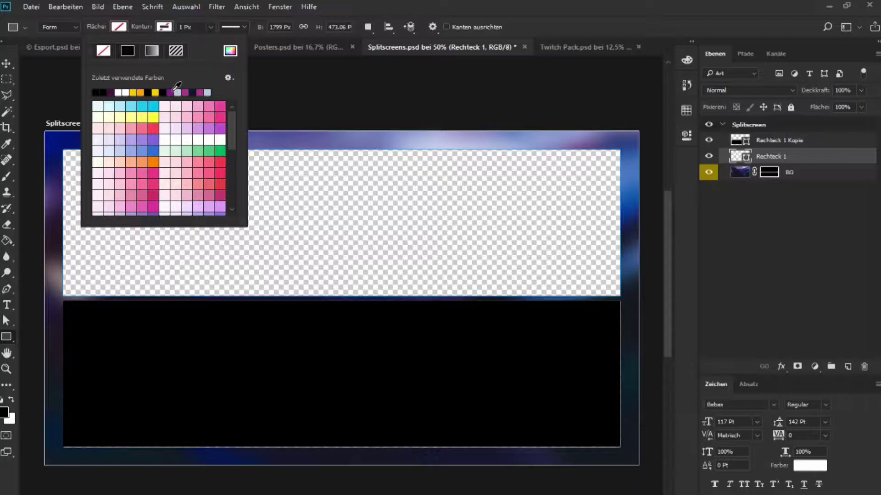
left_click(177, 92)
left_click(182, 26)
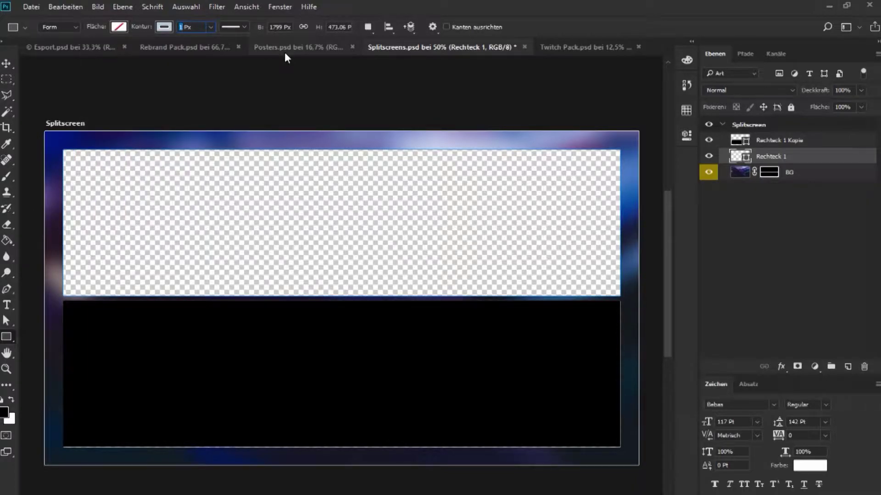
type("10")
key("Return")
left_click(167, 30)
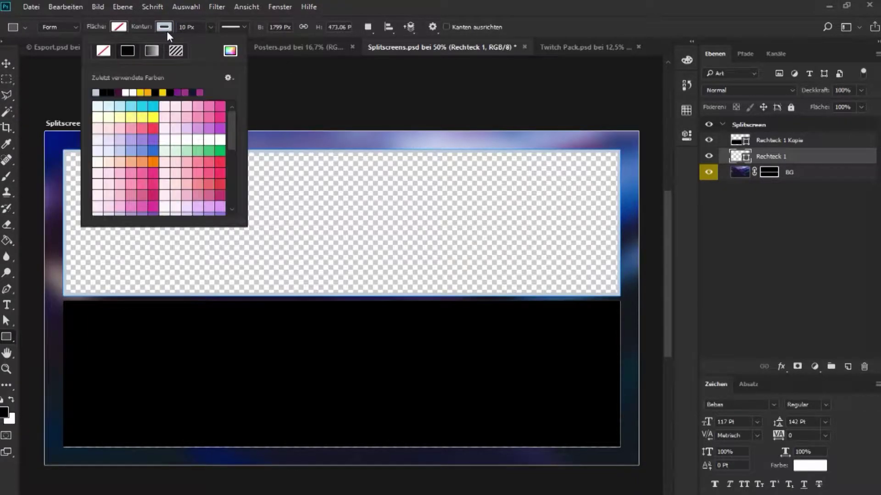
left_click(178, 93)
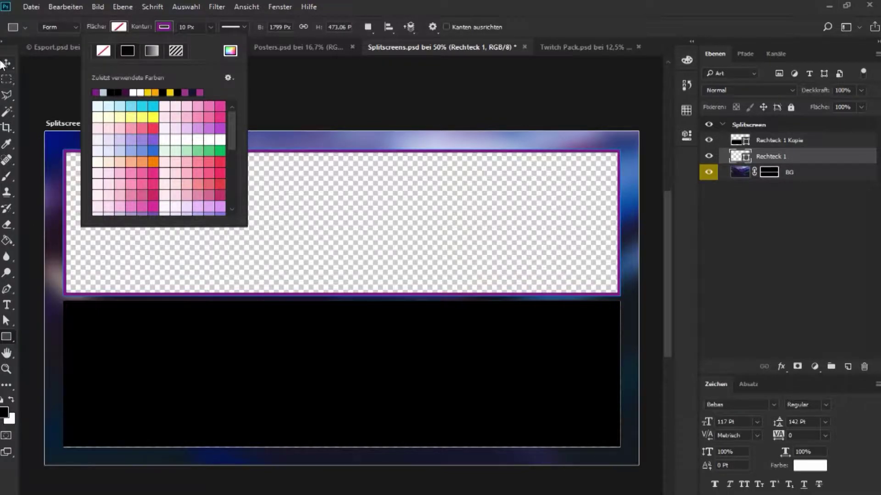
key("v")
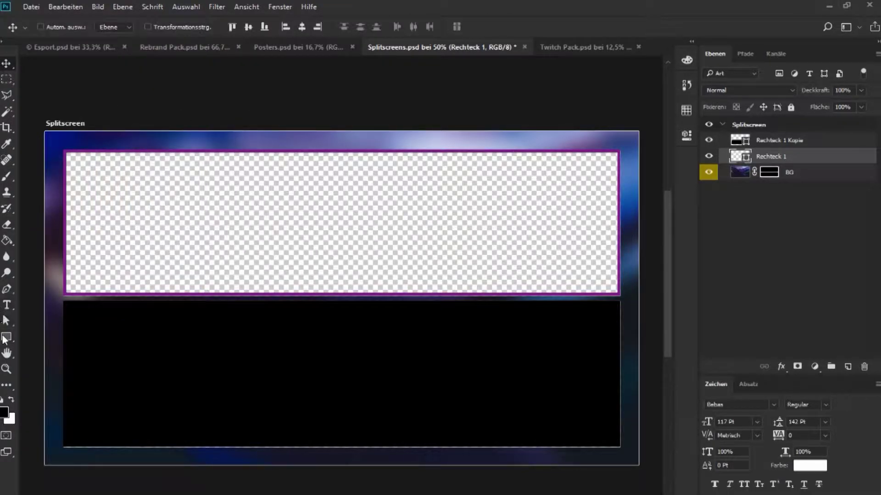
- Change the top rectangle's outline alignment and make the outline white
left_click(5, 338)
left_click(234, 27)
left_click(190, 159)
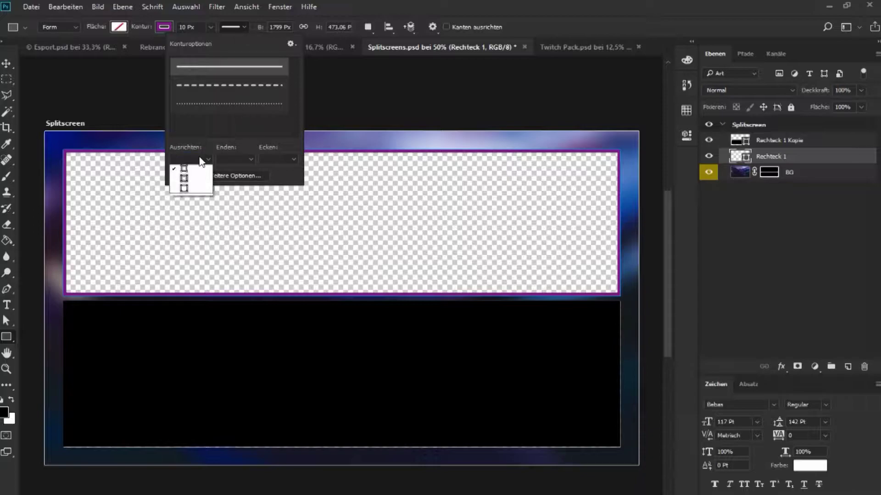
left_click(193, 170)
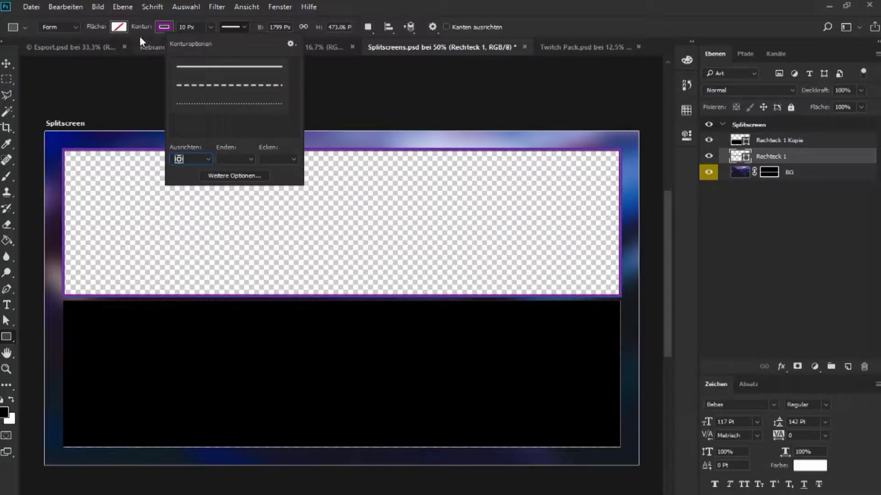
left_click(165, 29)
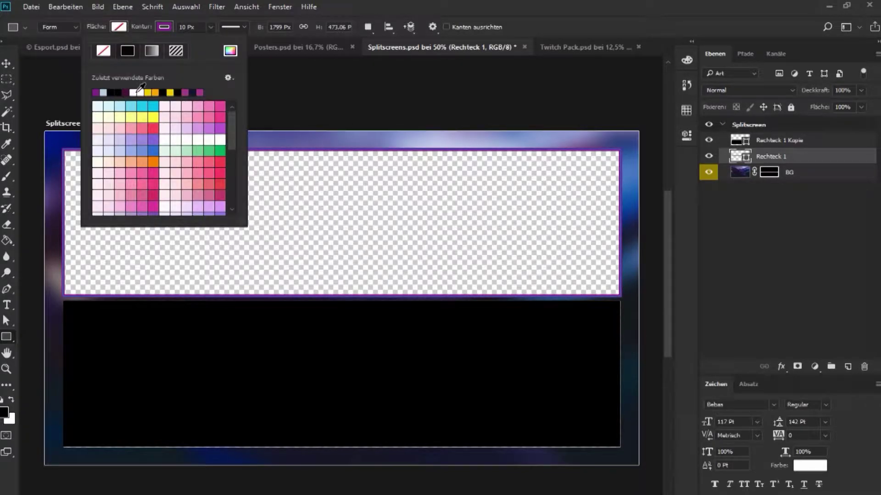
left_click(132, 93)
key("Return")
key("v")
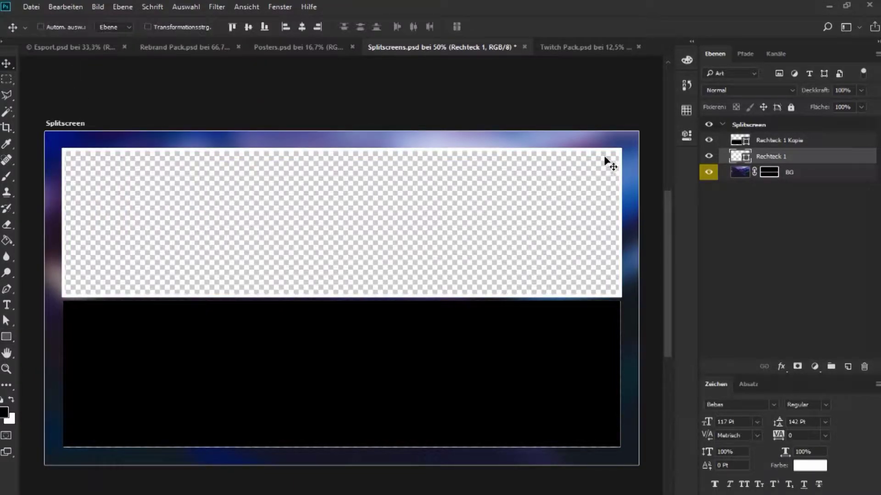
- Remove the bottom rectangle's black fill and give it a white outline
left_click(750, 142)
left_click(6, 337)
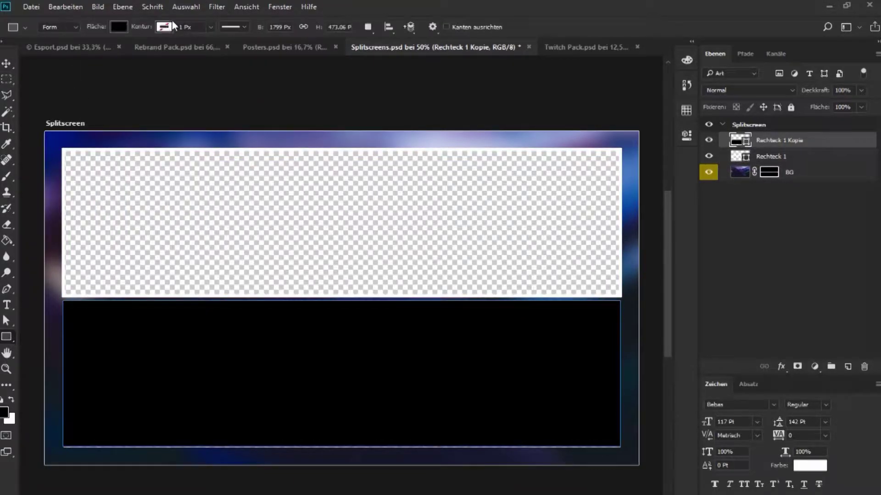
left_click(118, 27)
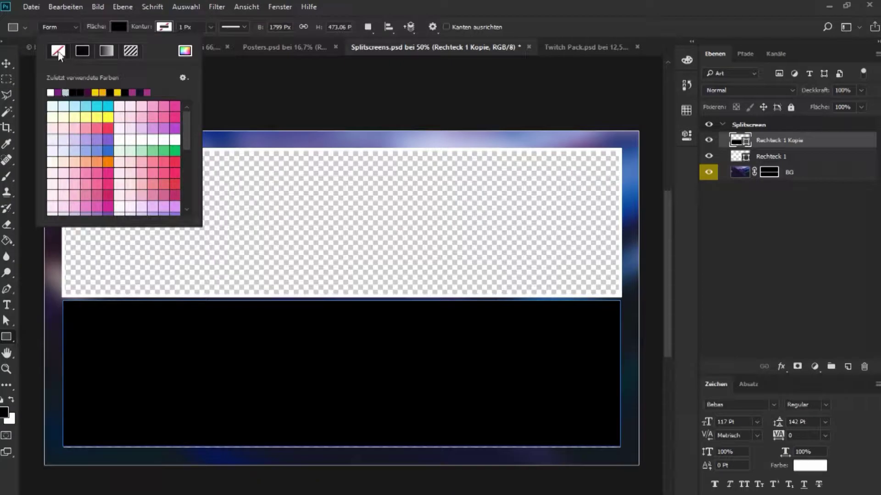
left_click(152, 27)
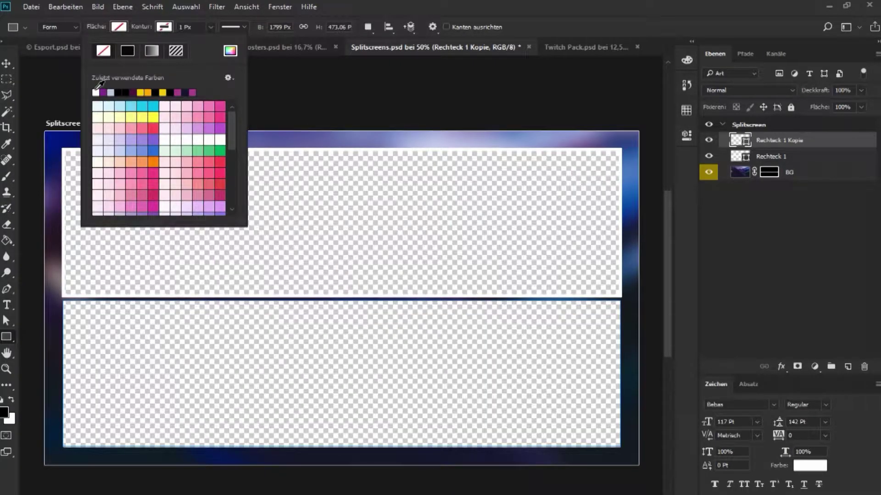
left_click(96, 93)
left_click(180, 27)
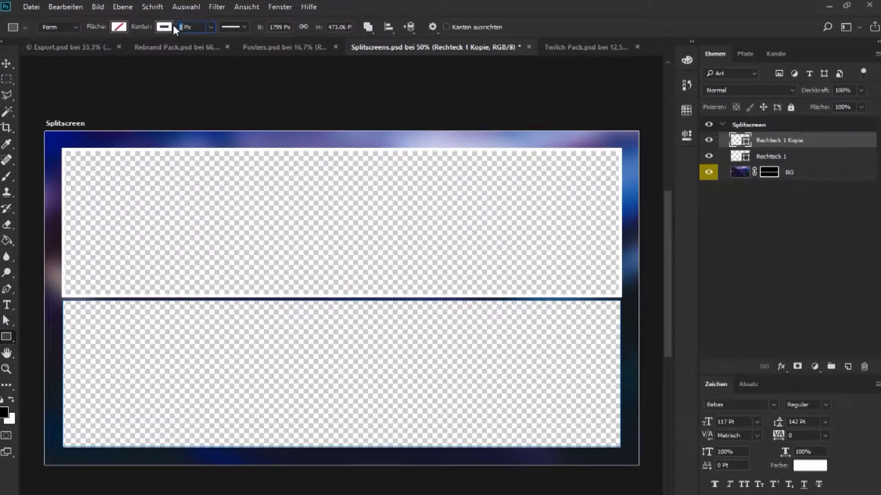
type("7")
key("Return")
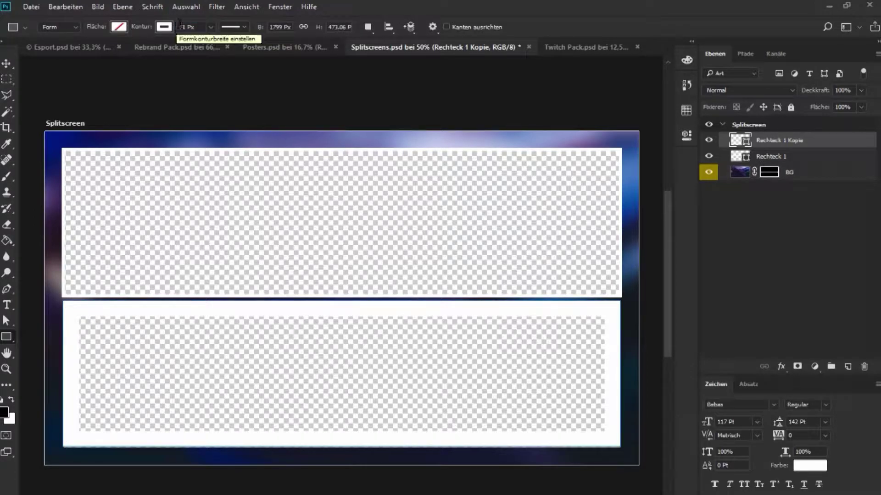
- Set the bottom rectangle's outline to 5 px, aligned to the rectangle edge
left_click(180, 26)
type("5")
left_click(246, 27)
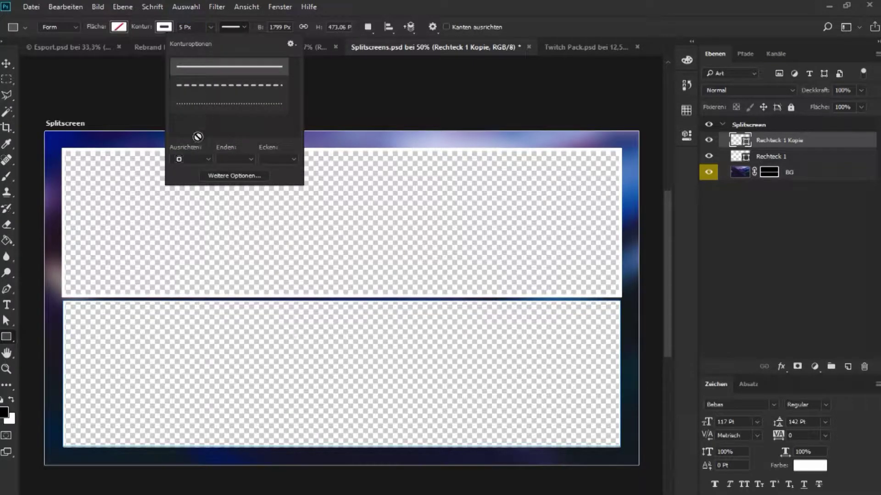
left_click(190, 159)
left_click(184, 173)
left_click(733, 144)
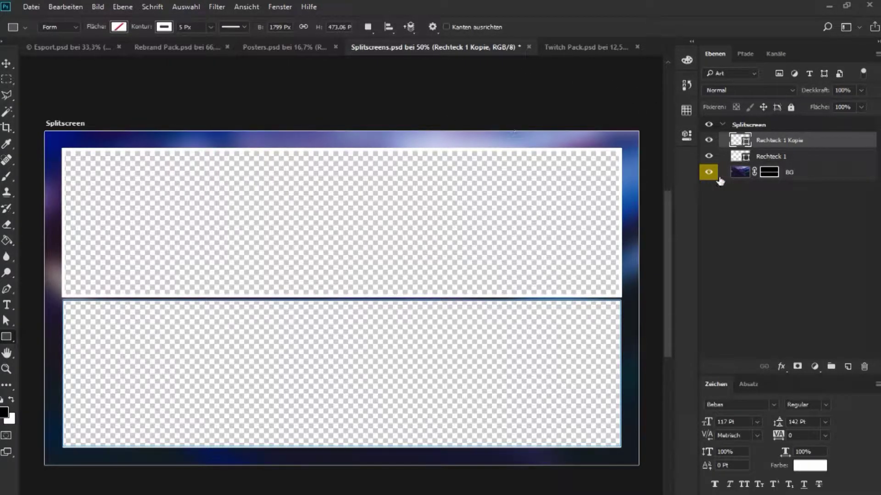
- Apply the same 5 px outline to the top rectangle
left_click(748, 157)
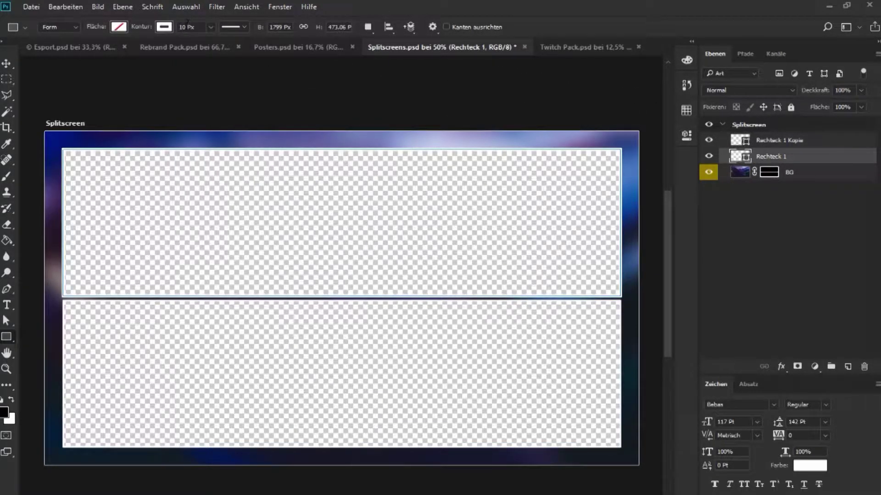
type("5")
key("Return")
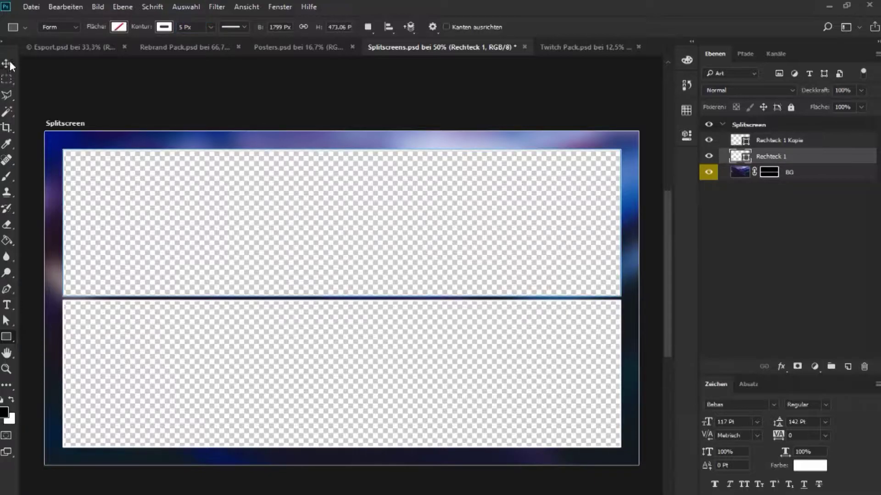
left_click(10, 61)
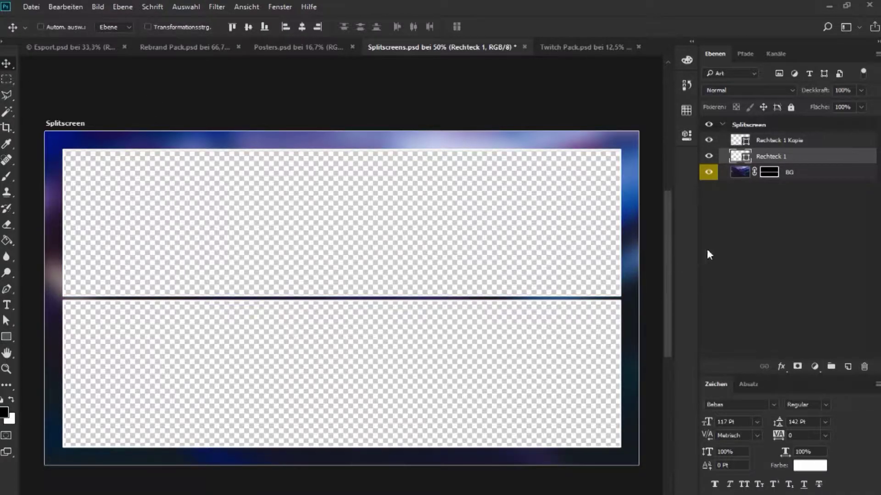
left_click(756, 238)
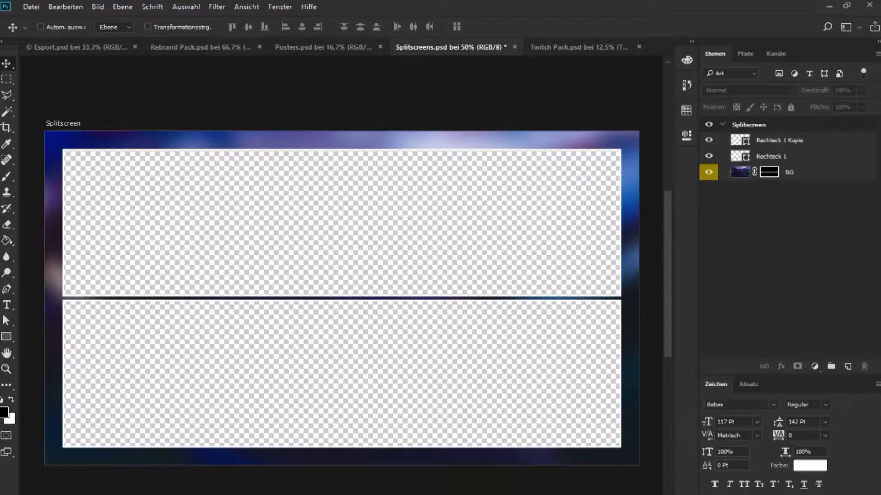
left_click(584, 115)
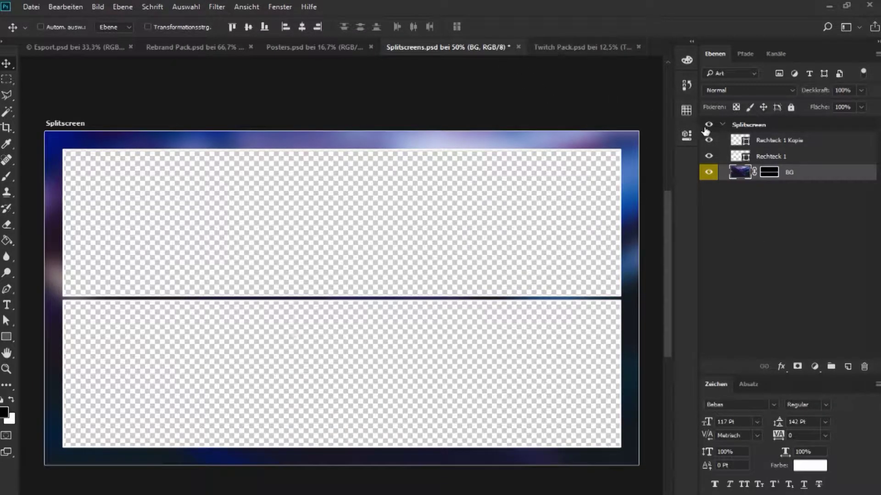
- Bring the blurred BG into Twitch Pack, delete its mask, and fit it to Start-Countdown
left_click_drag(737, 181, 274, 277)
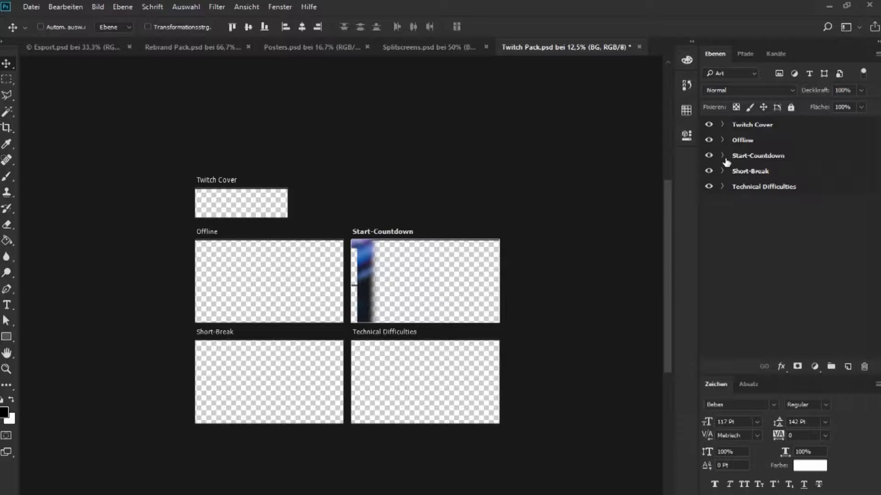
left_click(723, 157)
right_click(772, 171)
left_click(773, 191)
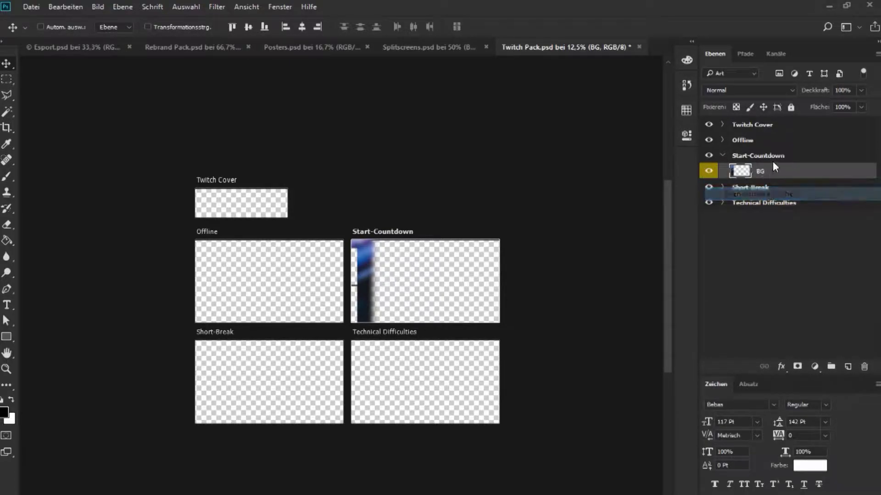
left_click_drag(405, 281, 536, 283)
- Copy the blurred background into the Offline and Technical Difficulties artboards
left_click_drag(762, 170, 743, 142)
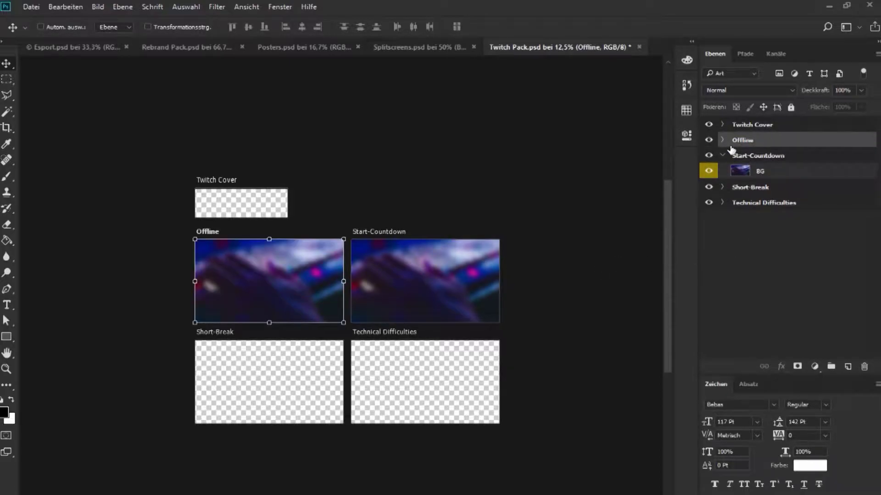
left_click(751, 171)
key("ctrl+j")
left_click_drag(767, 173, 769, 217)
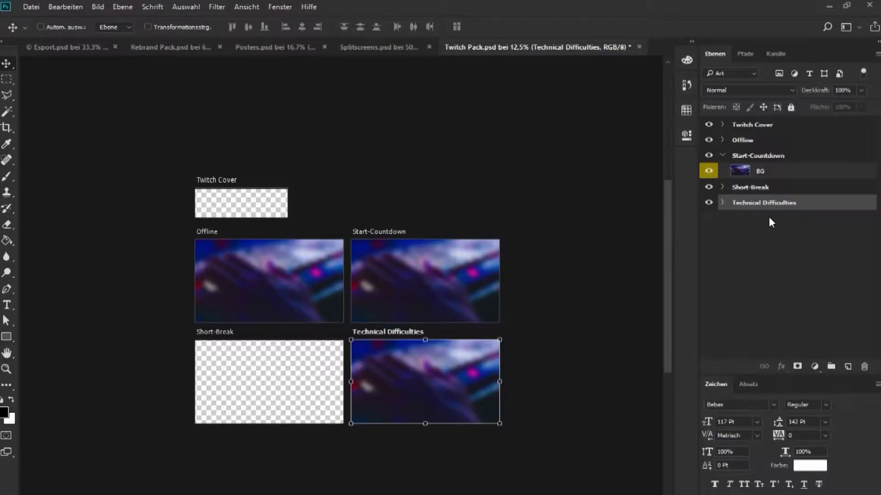
- Delete the Twitch Cover artboard and remove the background from Start-Countdown
left_click(756, 126)
key("Delete")
key("ctrl+plus")
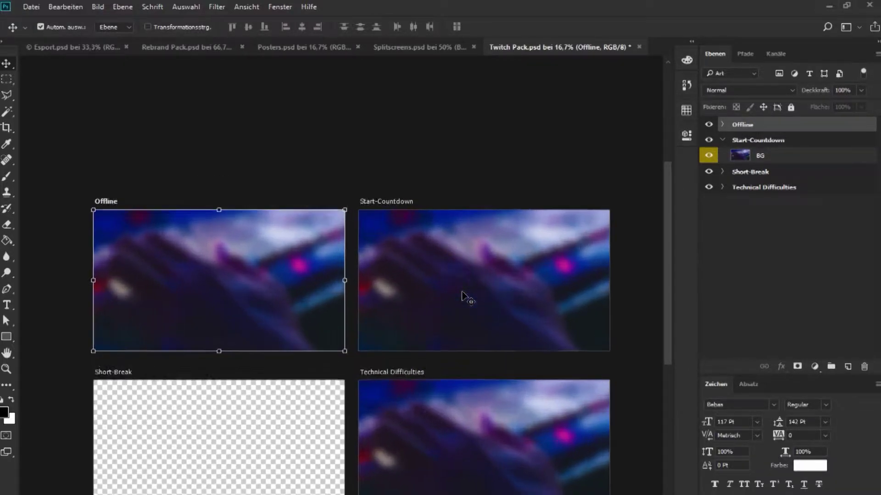
key("ctrl+plus")
key("ctrl+plus")
key("ctrl+plus")
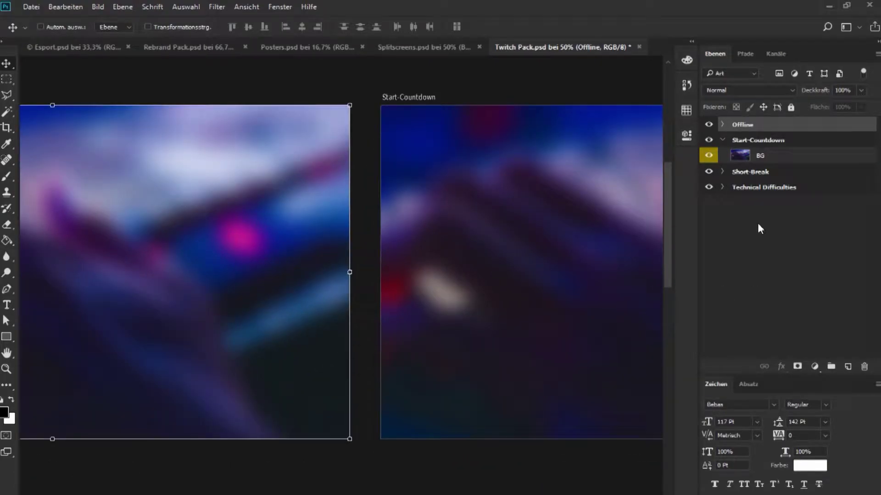
key("Delete")
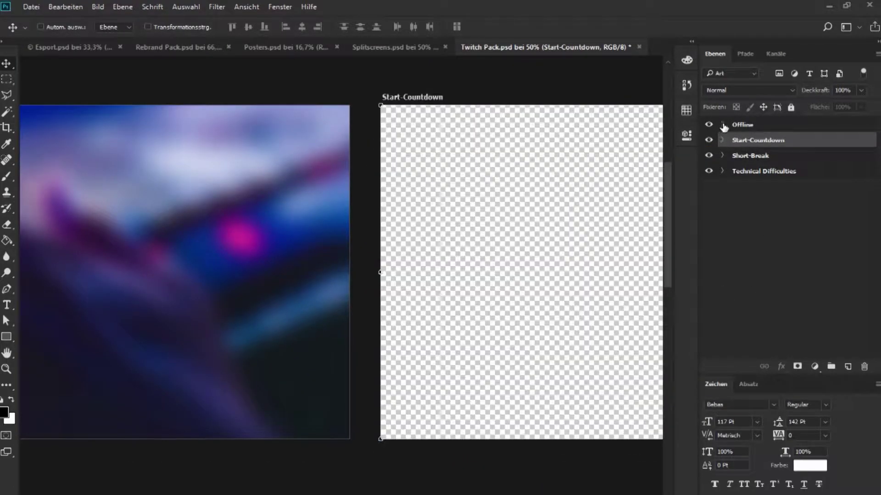
left_click(722, 124)
scroll(341, 273, "left", 5)
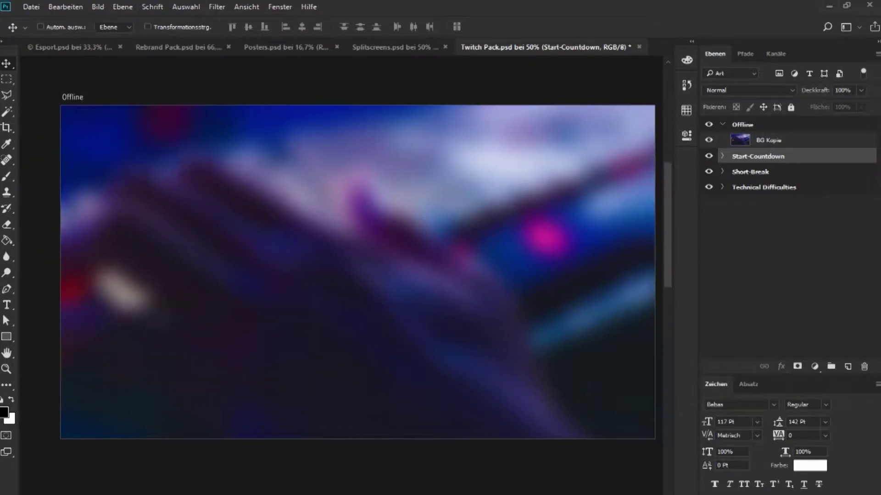
- Add an OFFLINE title to the Offline artboard and centre it horizontally
key("ctrl+minus")
key("t")
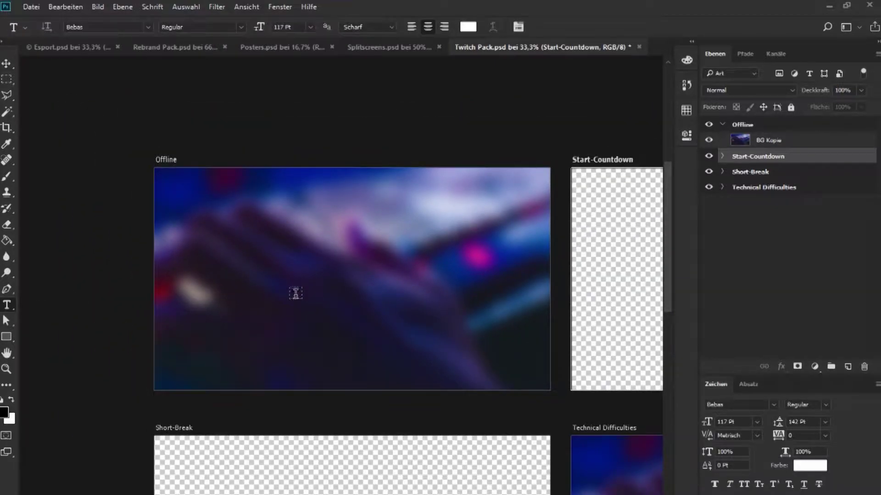
left_click(295, 291)
type("OFFLINE")
key("ctrl+a")
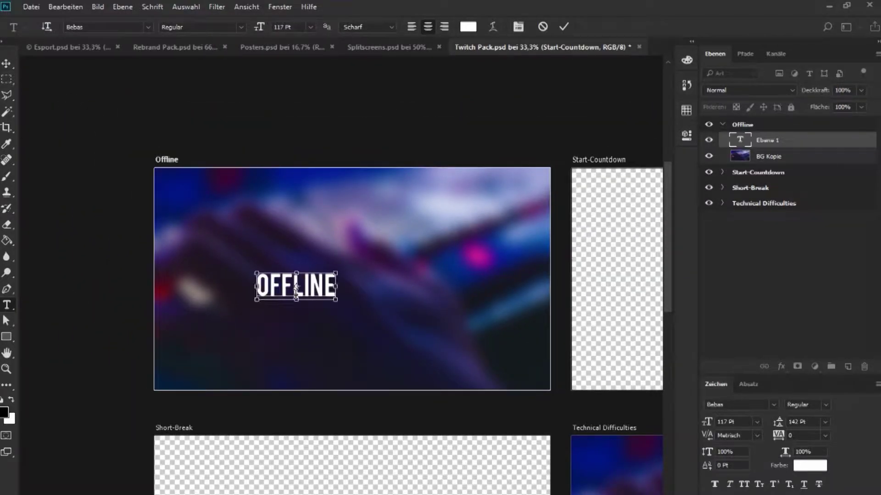
left_click(10, 64)
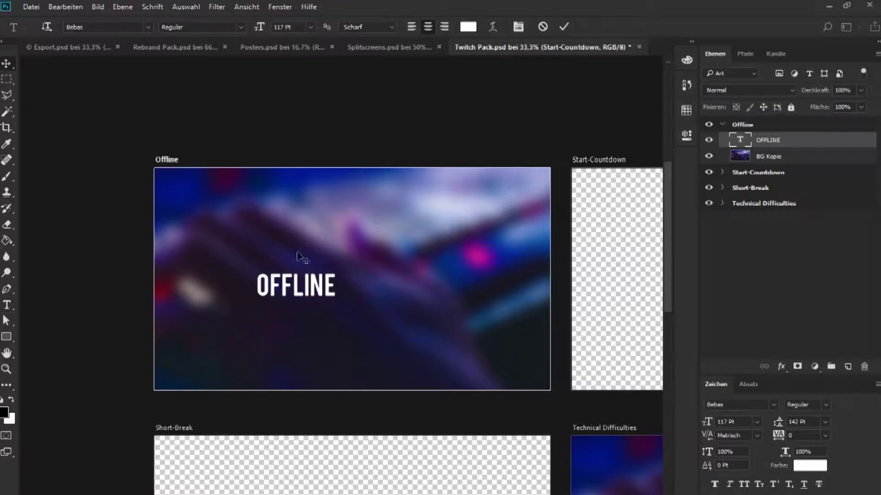
left_click_drag(298, 252, 338, 241)
left_click(302, 26)
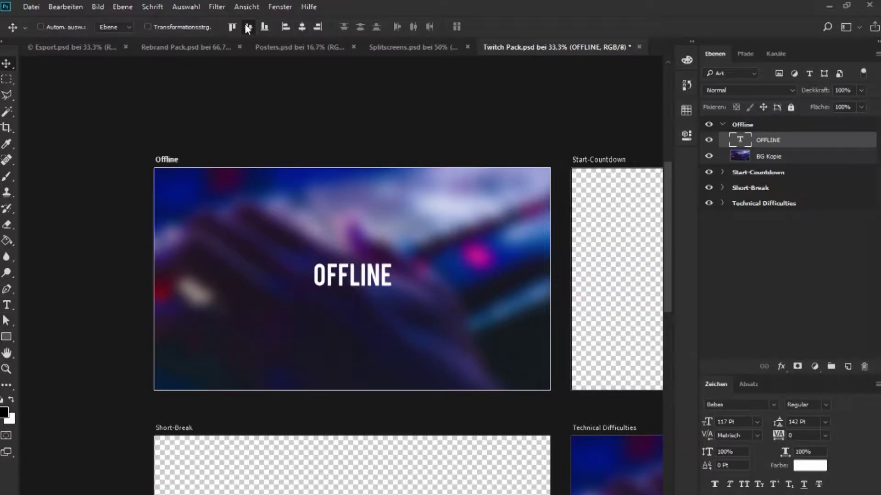
- Skew the OFFLINE title slightly and centre it vertically on the artboard
left_click(65, 7)
mouse_move(81, 272)
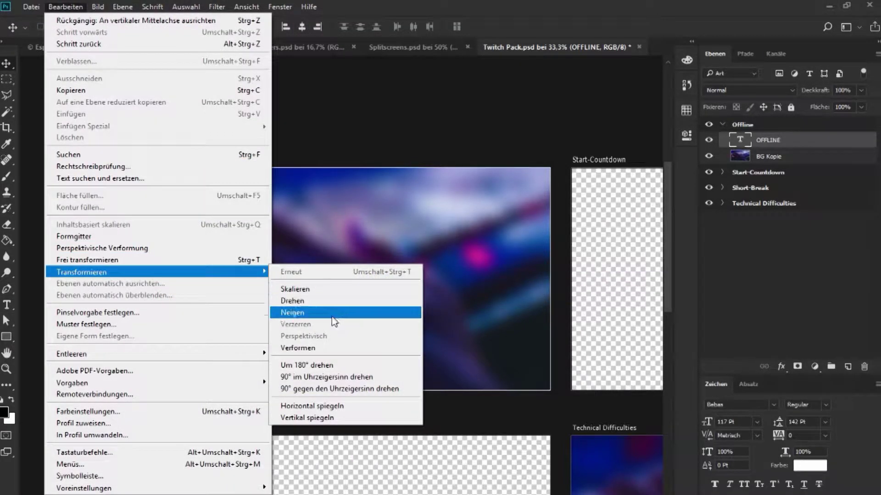
left_click(331, 317)
left_click_drag(313, 287, 314, 292)
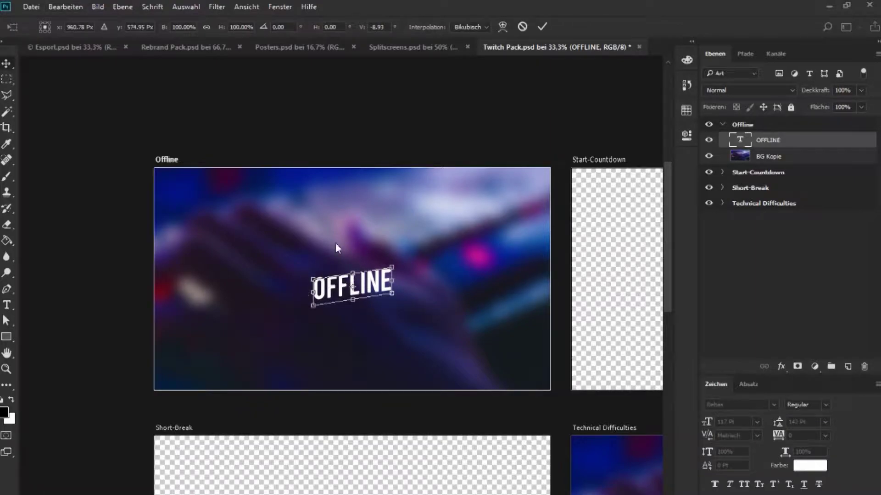
key("Return")
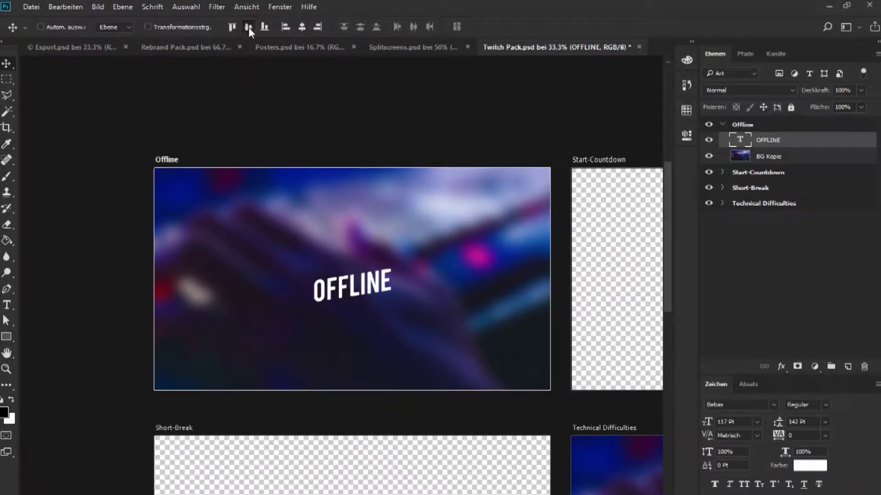
left_click(248, 26)
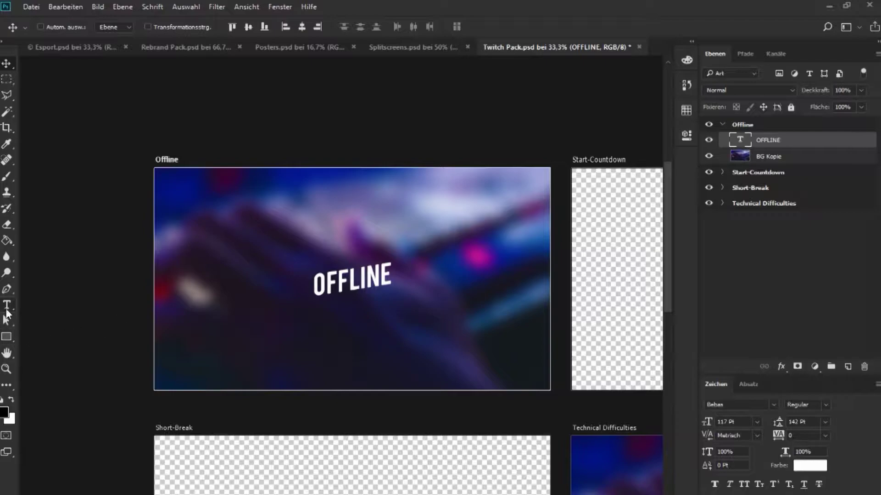
- Add a 'REGULAR STREAMS ON TUESDAY & FRIDAY' subtitle in Calibri Light 30 pt
left_click(7, 306)
left_click(229, 353)
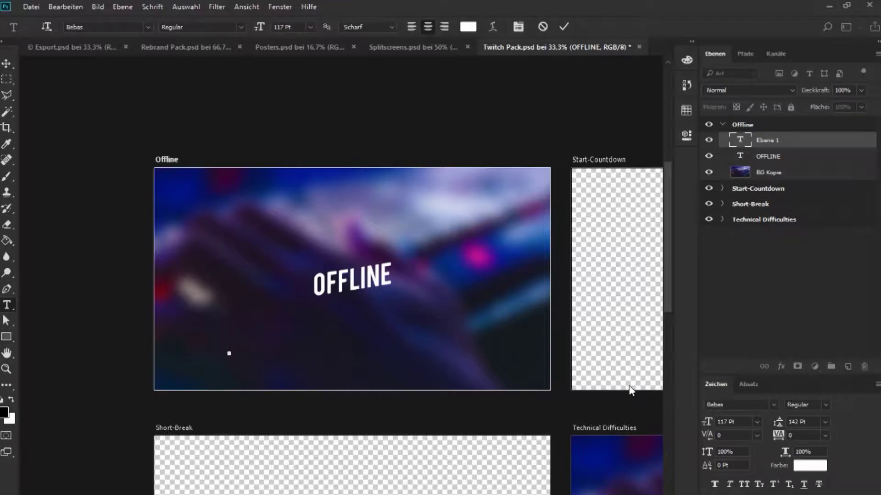
type("REGULAR STRE")
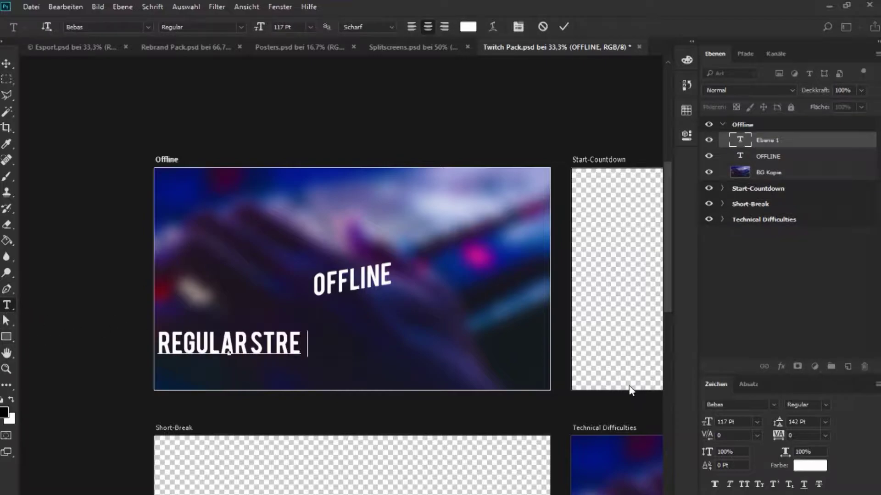
type("AMS ON TU")
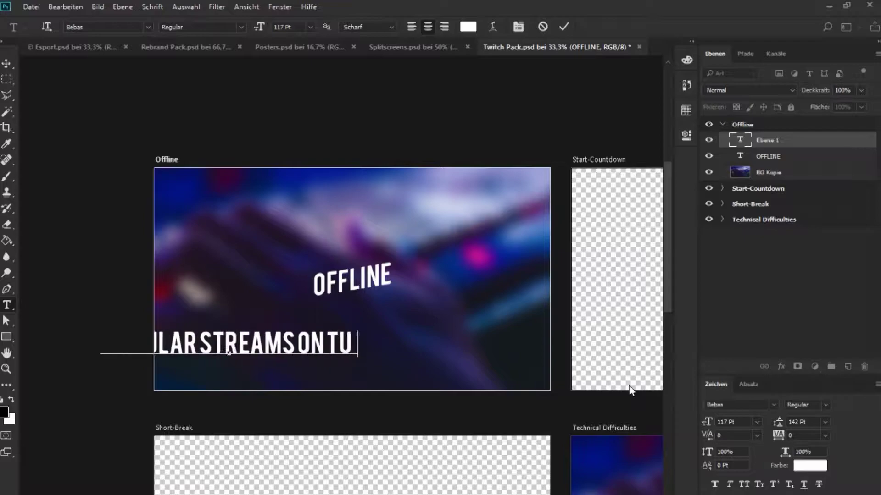
type("ESDAY&")
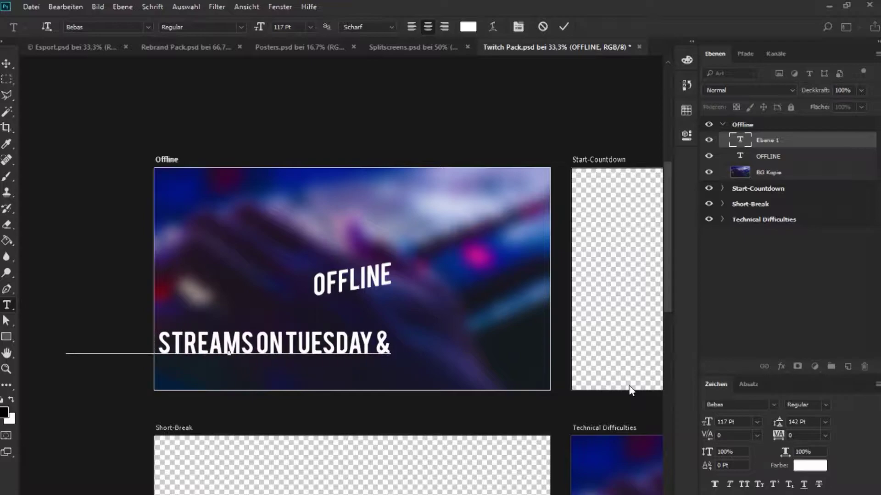
type(" FRIDAY")
key("ctrl+a")
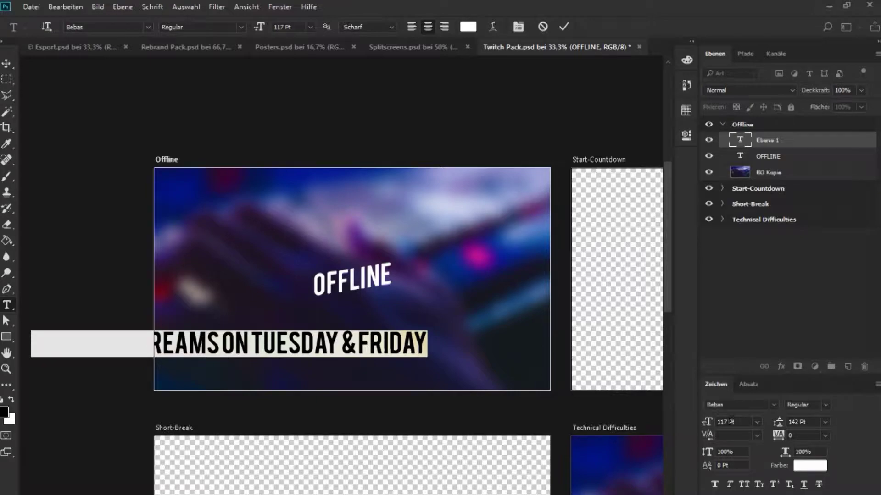
type("50")
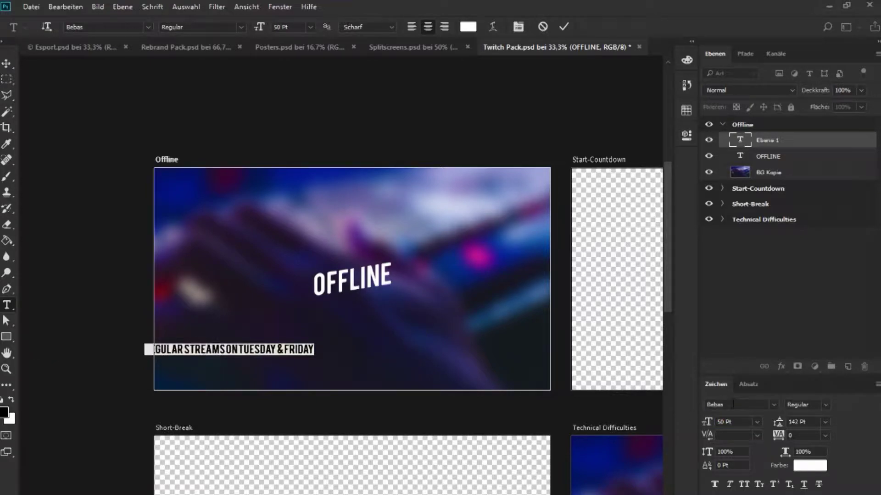
left_click(733, 404)
type("Calibri")
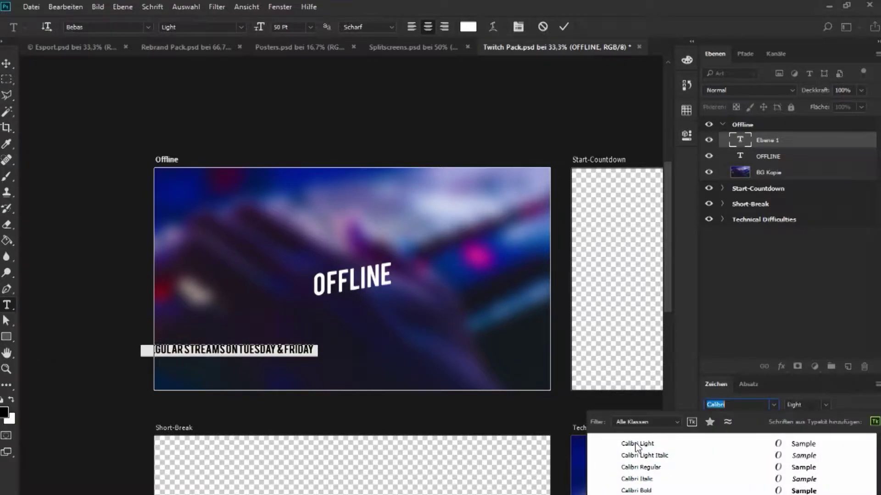
key("Escape")
double_click(724, 421)
type("30")
key("Return")
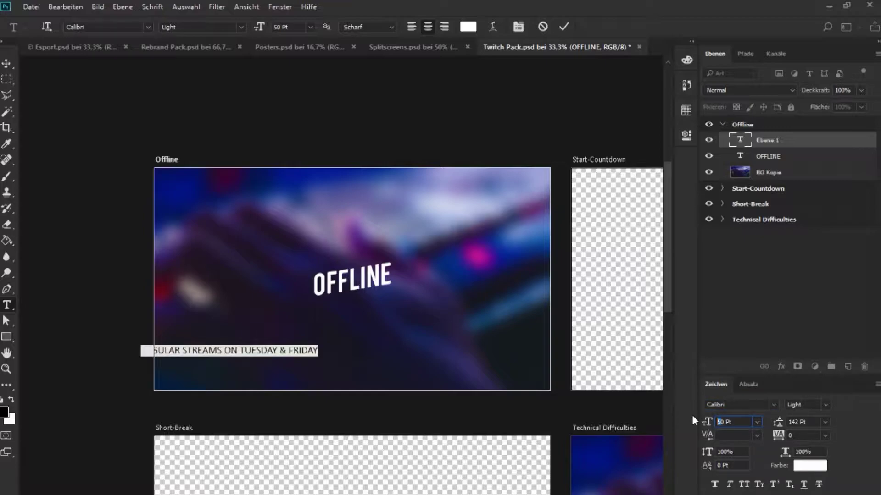
left_click(6, 63)
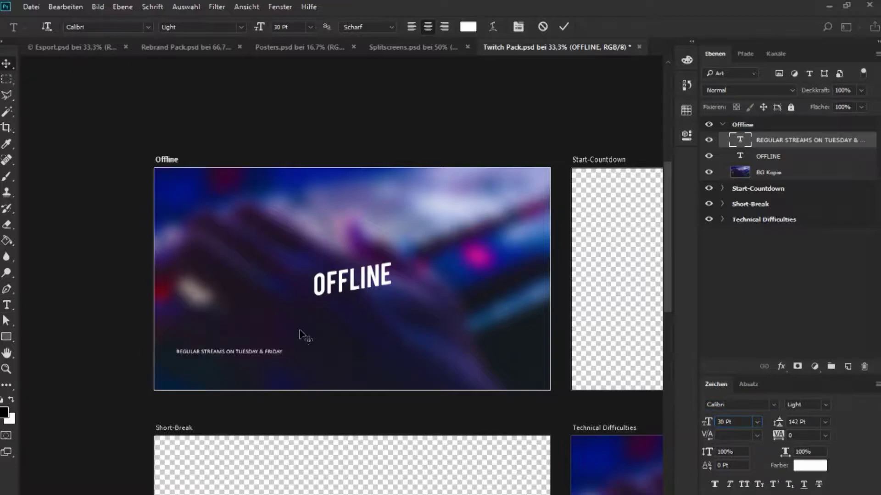
- Move the subtitle to the artboard's bottom and centre it horizontally
left_click_drag(301, 334, 409, 348)
left_click(304, 27)
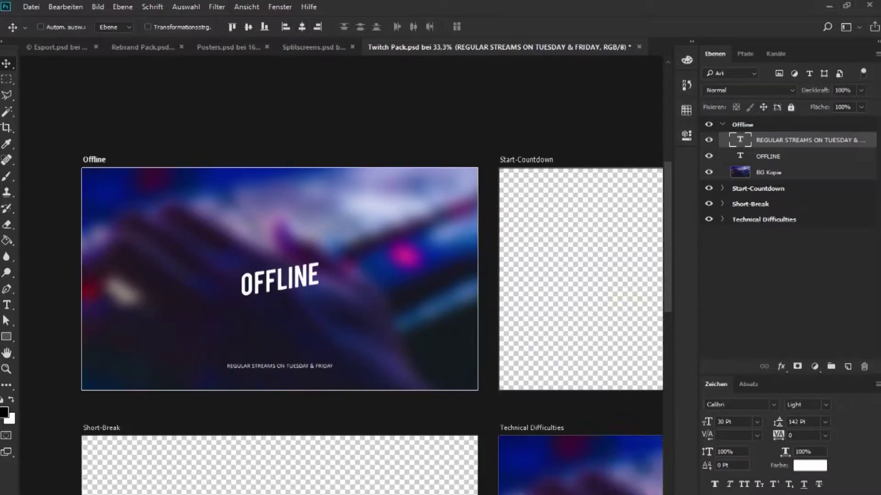
scroll(545, 459, "right", 8)
scroll(546, 458, "down", 3)
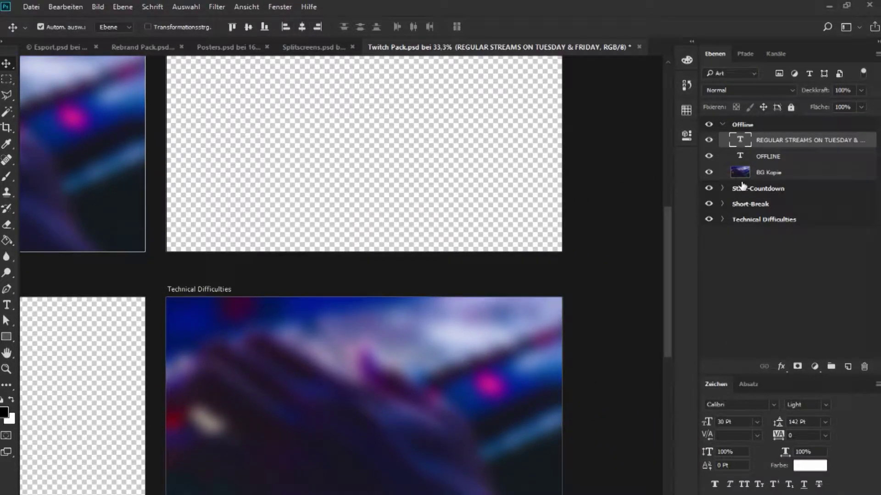
- Copy the subtitle into the Technical Difficulties group and centre it vertically
left_click_drag(780, 140, 745, 225)
left_click(722, 219)
scroll(503, 376, "down", 1)
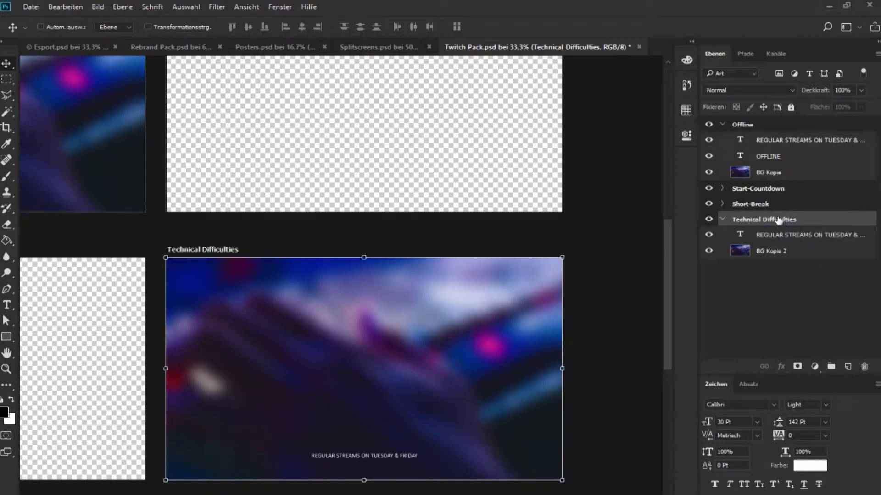
left_click(771, 236)
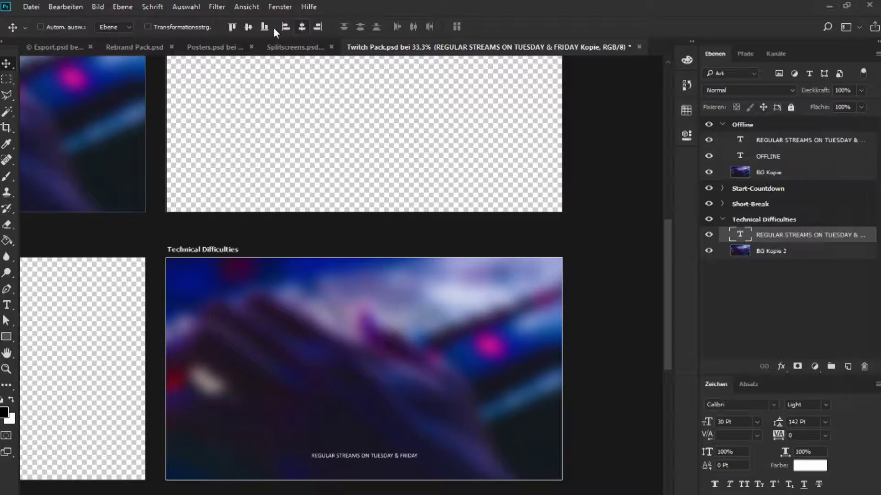
left_click(248, 27)
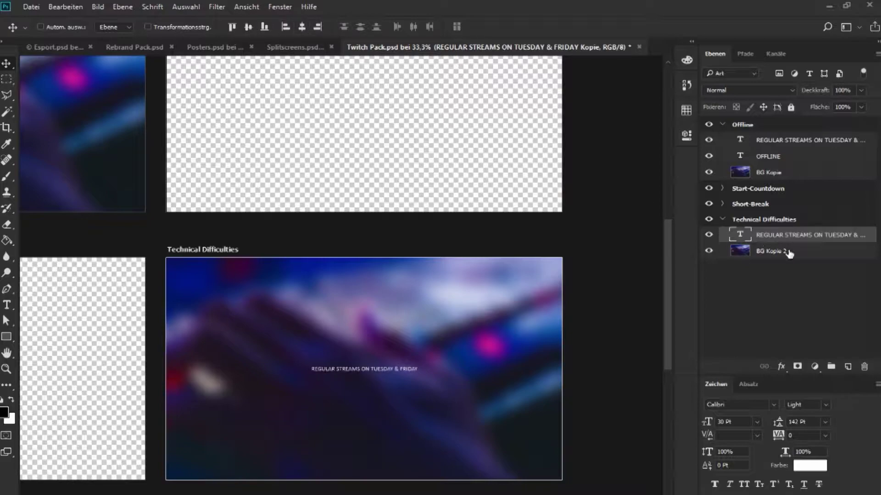
- Replace the copied text with the two-line technical difficulties message at 74 pt leading, nudged up
double_click(744, 234)
key("BackSpace")
type("WE'L")
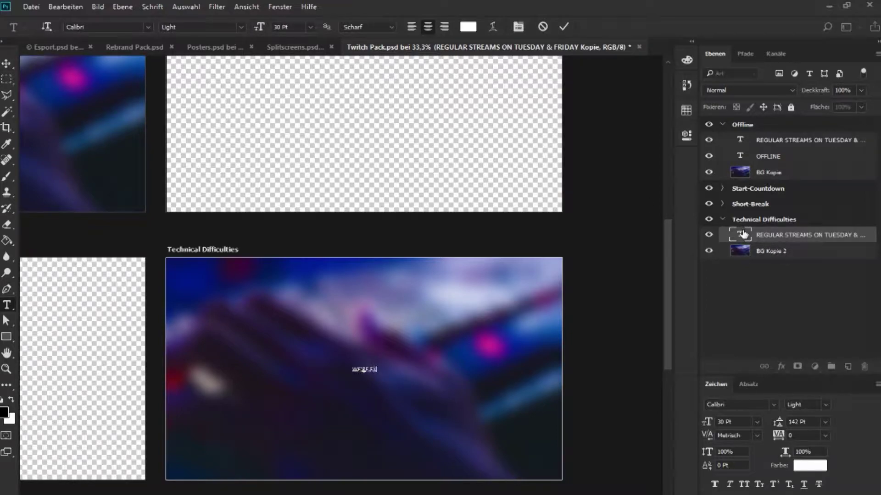
type("RIENCING ")
type("TECHNICAL D")
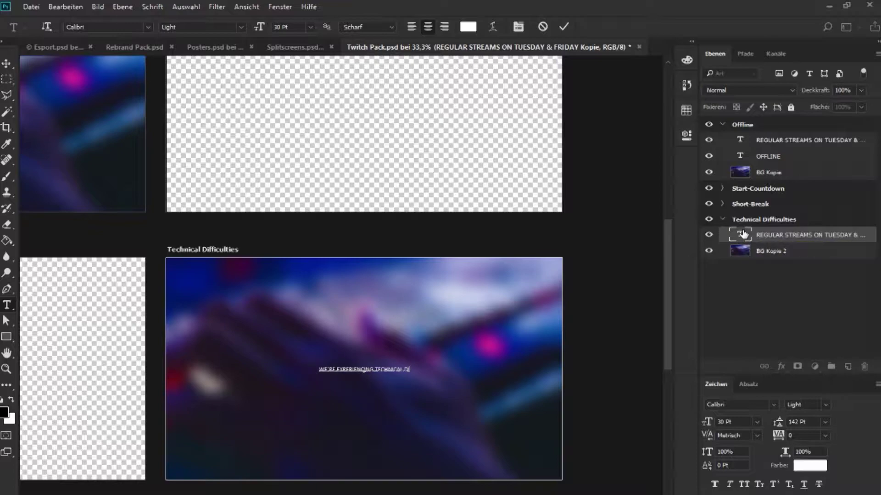
type("IFFICULTIES")
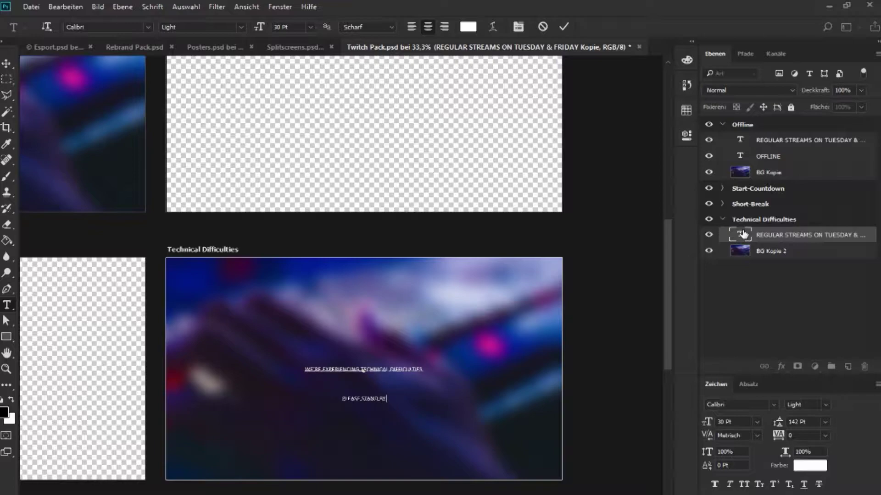
double_click(743, 234)
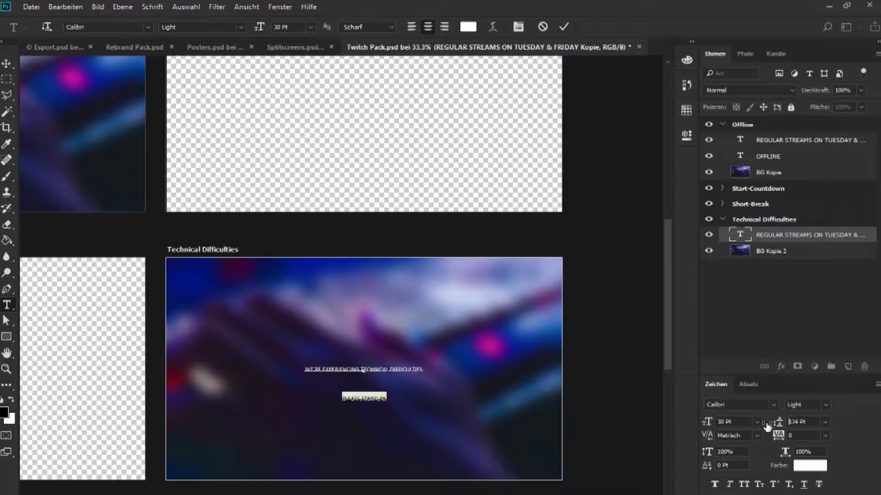
left_click_drag(779, 424, 75, 148)
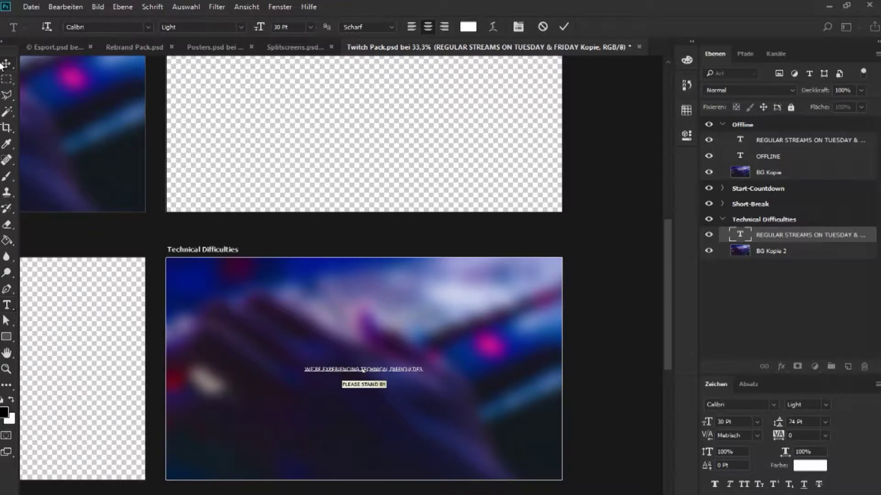
key("ctrl+Return")
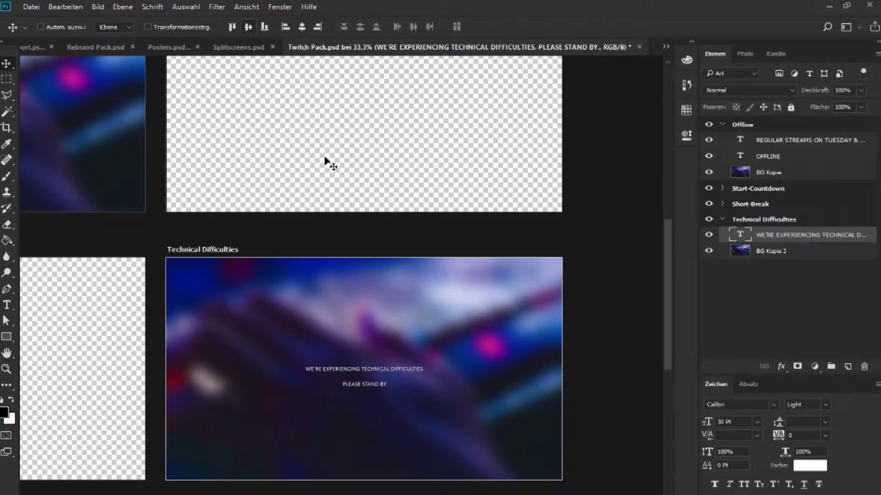
key("shift+Up")
key("shift+Up")
key("shift+Up")
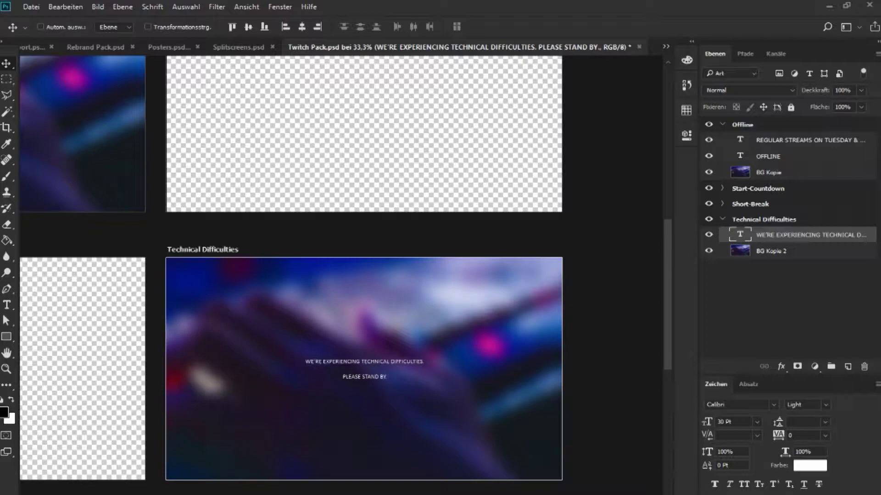
scroll(367, 367, "left", 10)
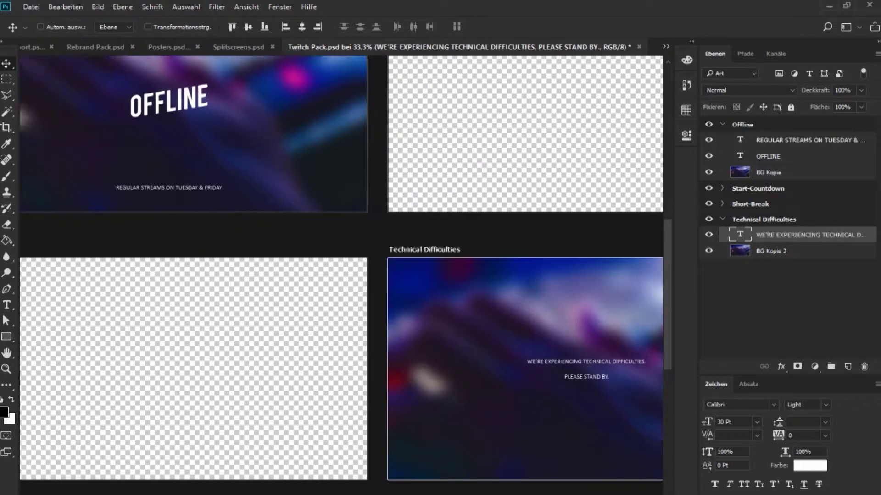
- Copy the OFFLINE text and Offline background layer into the Short-Break artboard
left_click(652, 247)
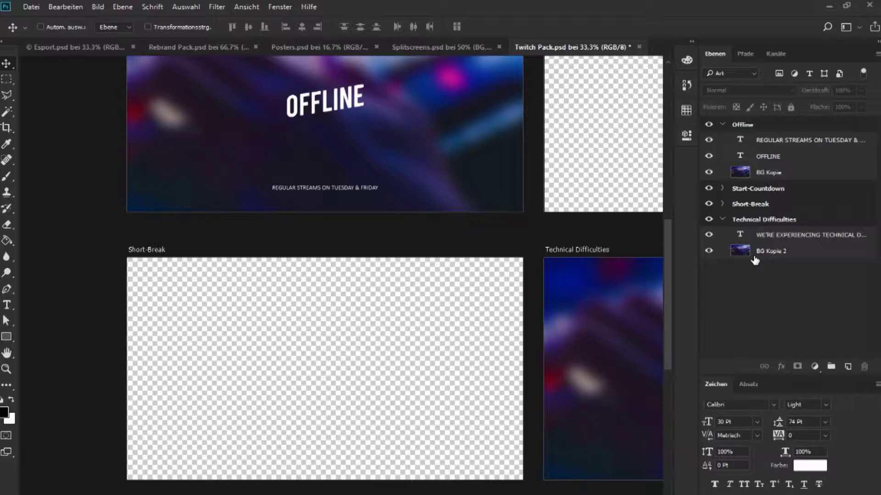
left_click(771, 253)
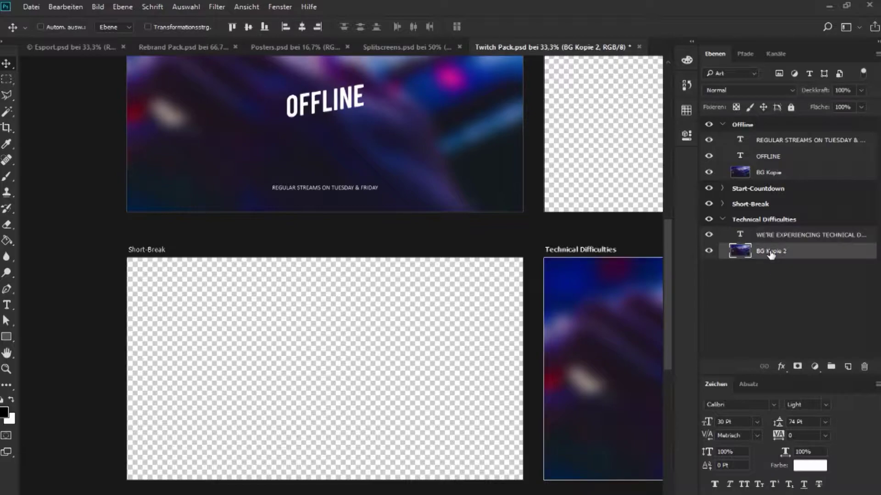
left_click(775, 157)
left_click(775, 172, "ctrl")
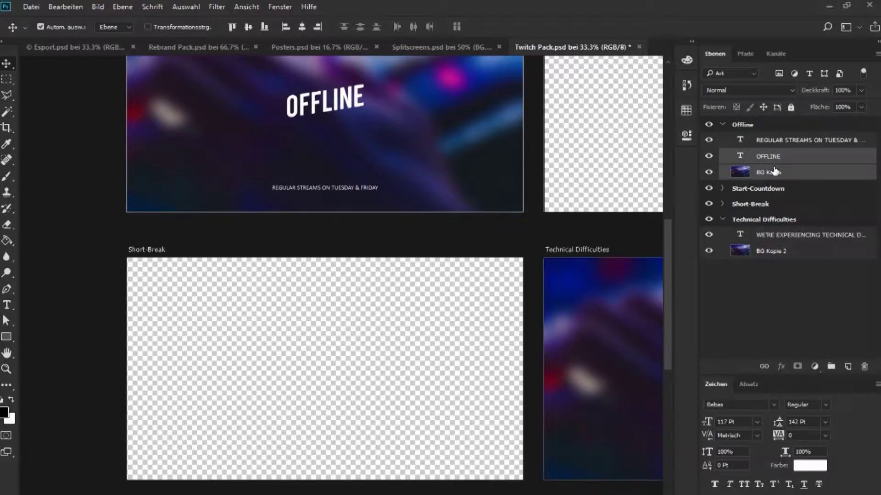
left_click_drag(775, 173, 761, 237)
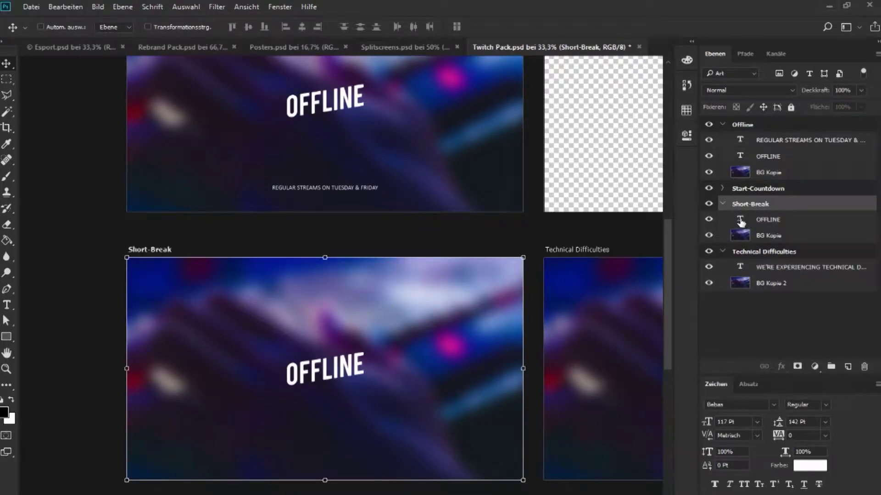
- Retype it as COMMERCIALS. with a 40 pt WE WILL BE BACK IN 5MINS line, tighter leading
double_click(740, 220)
type("COMME")
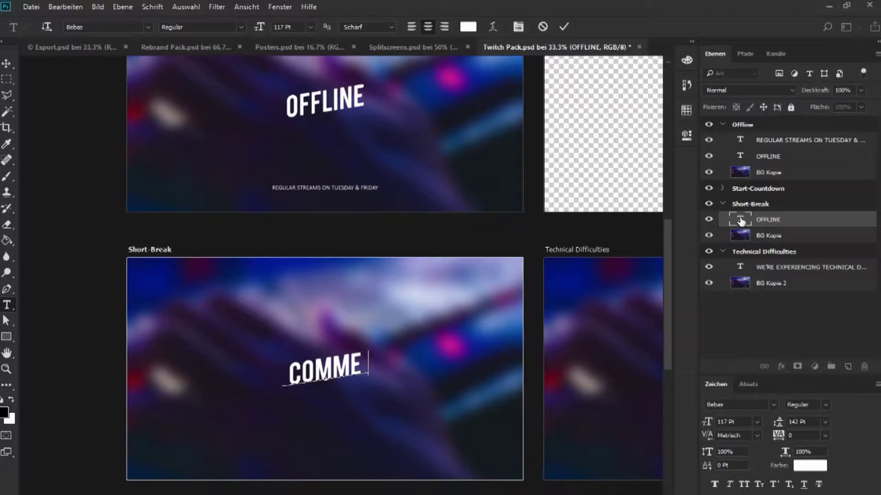
type("RCIALS.")
key("Return")
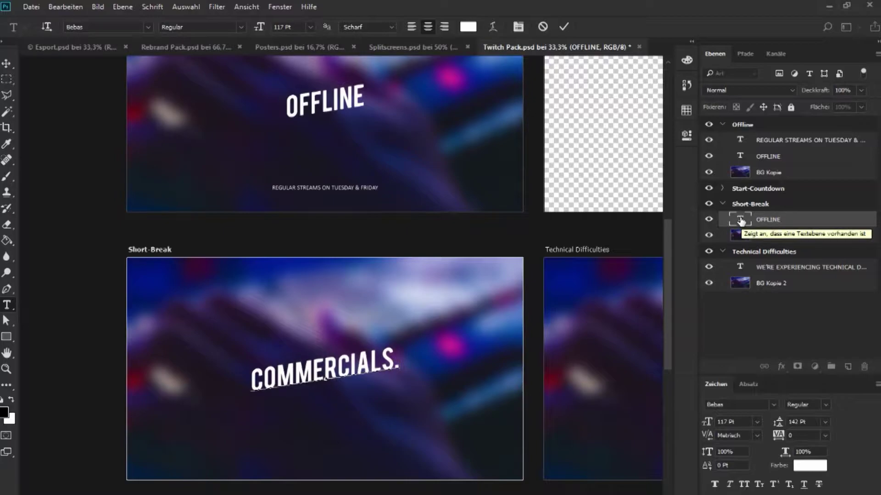
type("WIL")
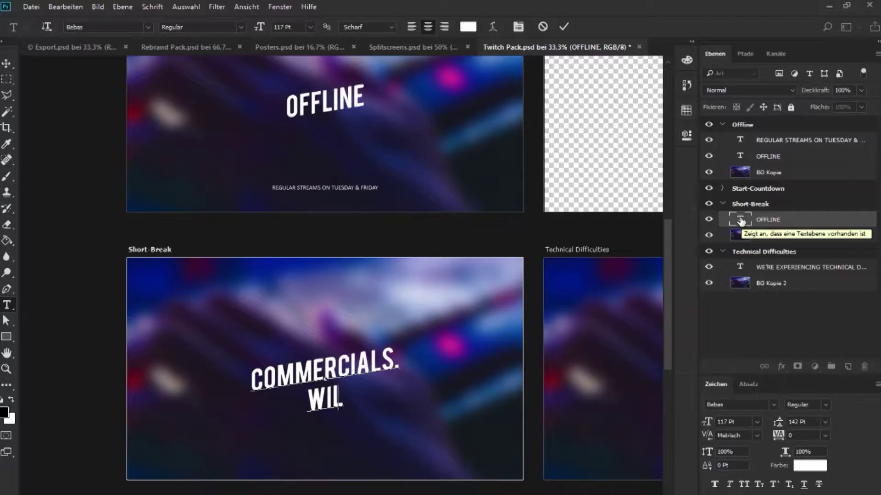
key("BackSpace")
key("BackSpace")
type("E WILL BE BA")
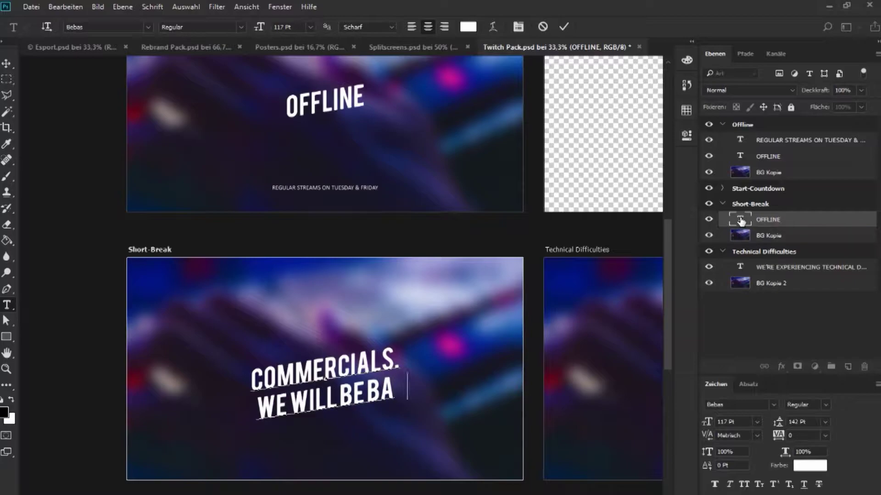
type("CK IN 5M")
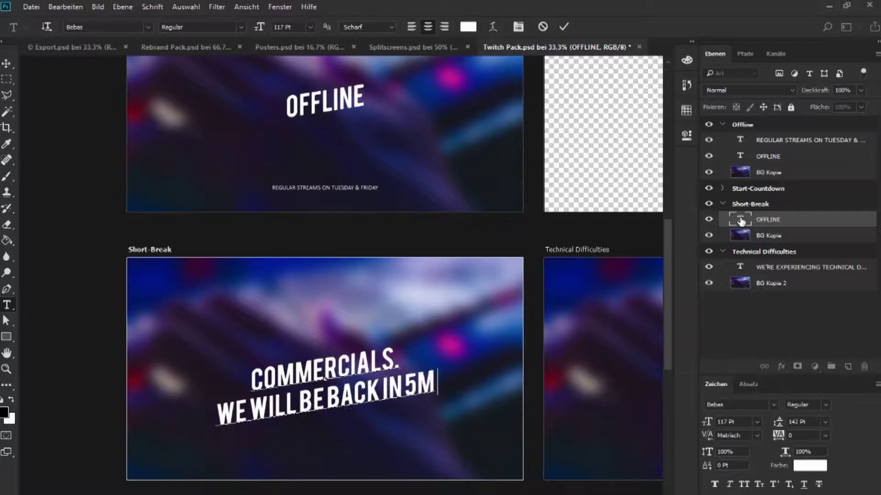
type("INS")
key("shift+Home")
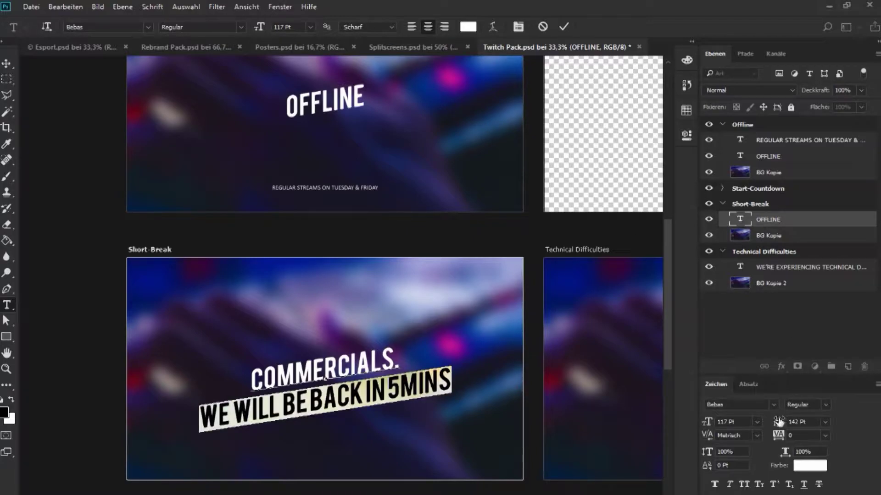
left_click_drag(710, 423, 751, 428)
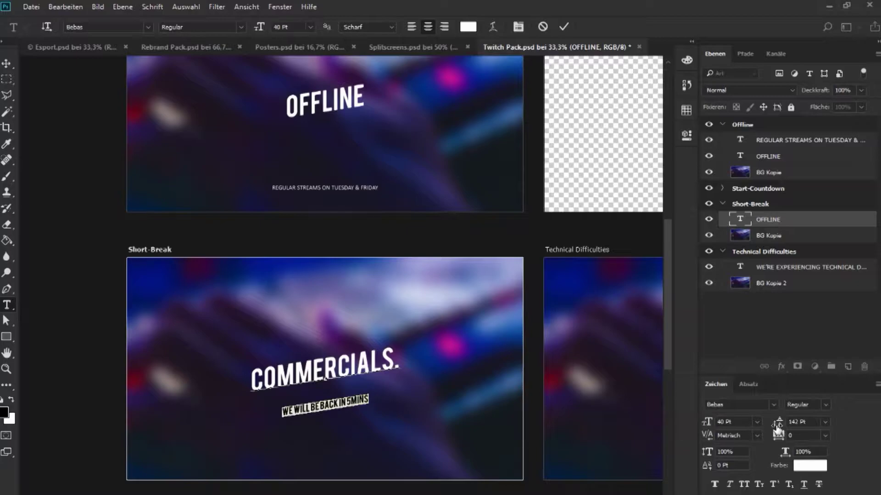
left_click_drag(776, 426, 732, 426)
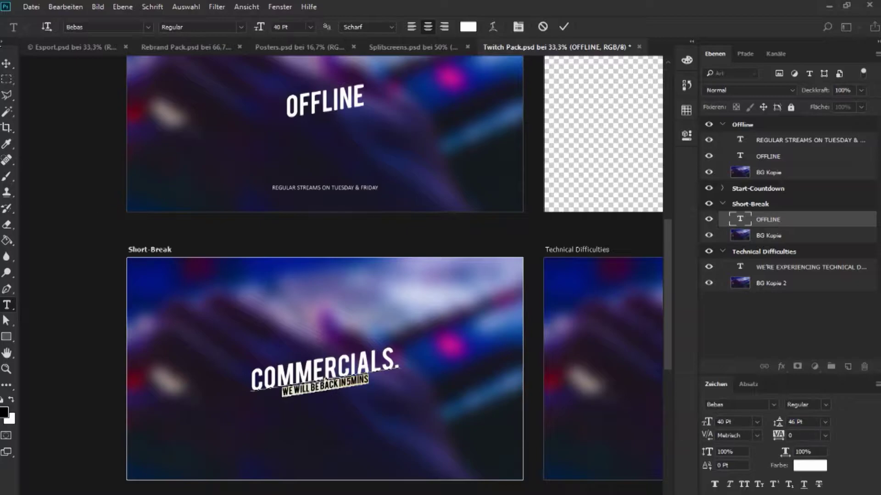
key("ctrl+Return")
key("v")
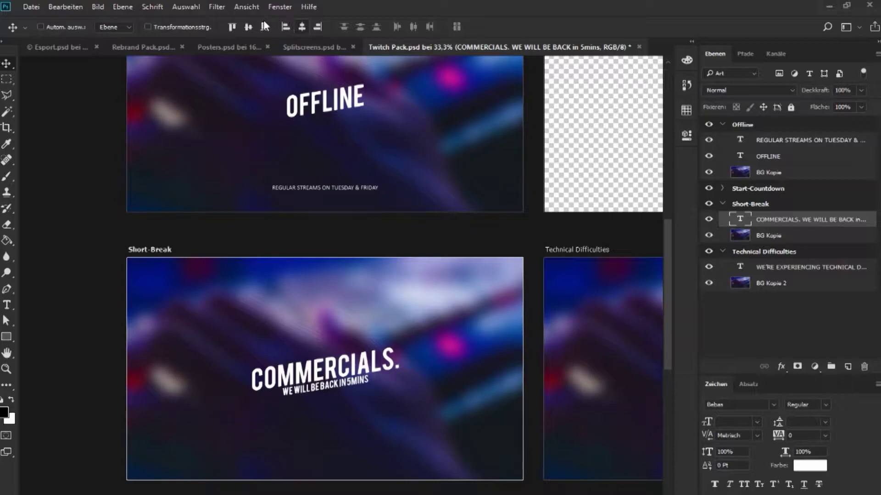
- Copy the blurred Technical Difficulties background into Start-Countdown at 60% opacity
scroll(387, 489, "right", 1)
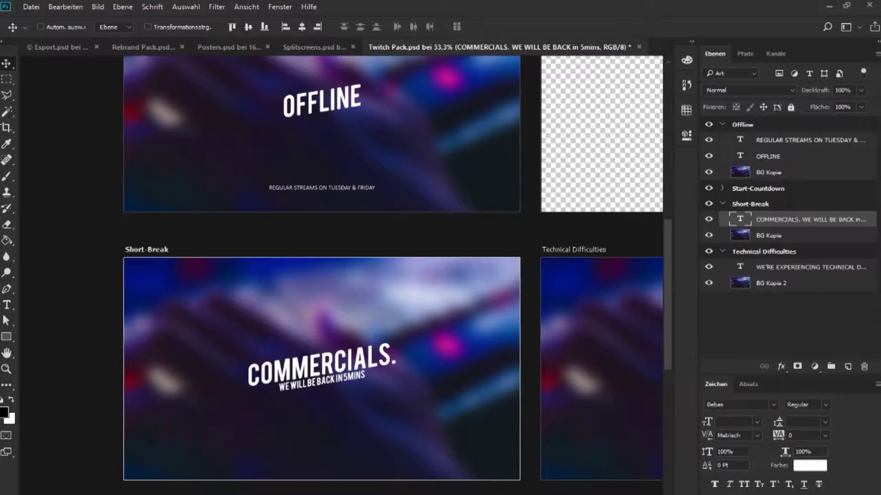
scroll(477, 303, "right", 10)
scroll(488, 269, "up", 2)
scroll(487, 264, "up", 2)
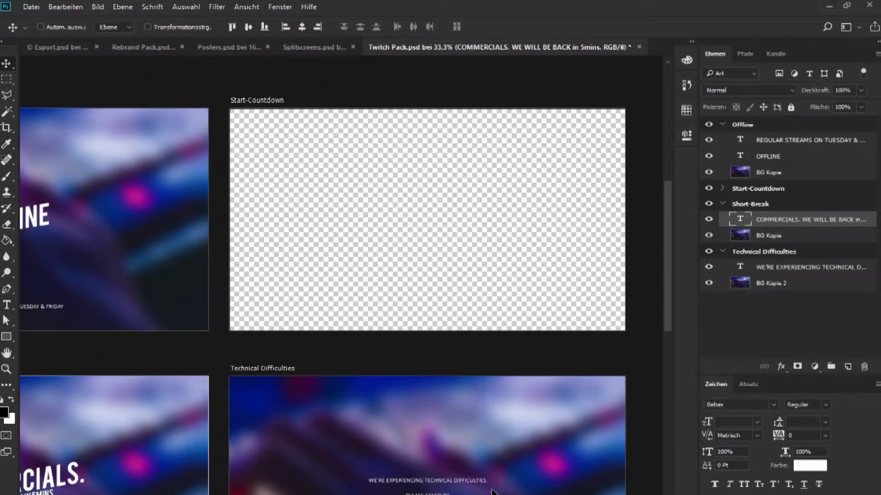
left_click(758, 285)
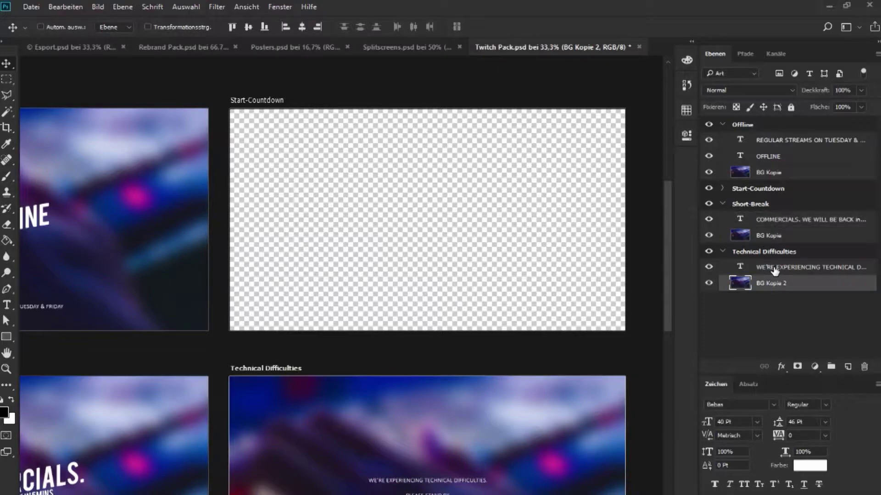
left_click_drag(762, 284, 761, 189)
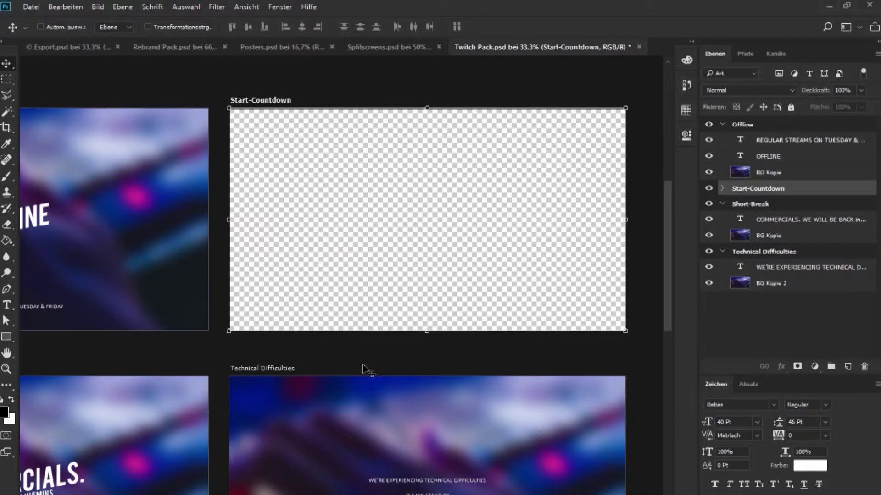
key("6")
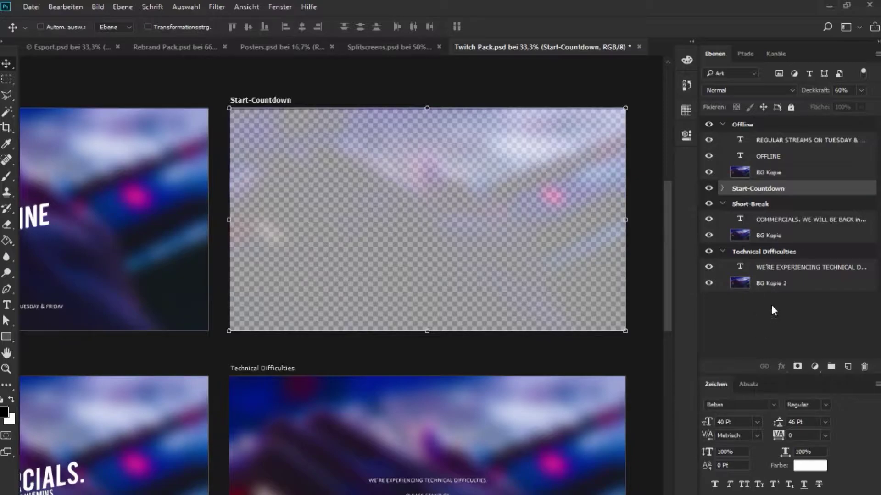
- Add a TIME UNTIL EVENT STARTS heading with EVENT italicised, moved up toward centre
left_click(762, 300)
left_click(7, 305)
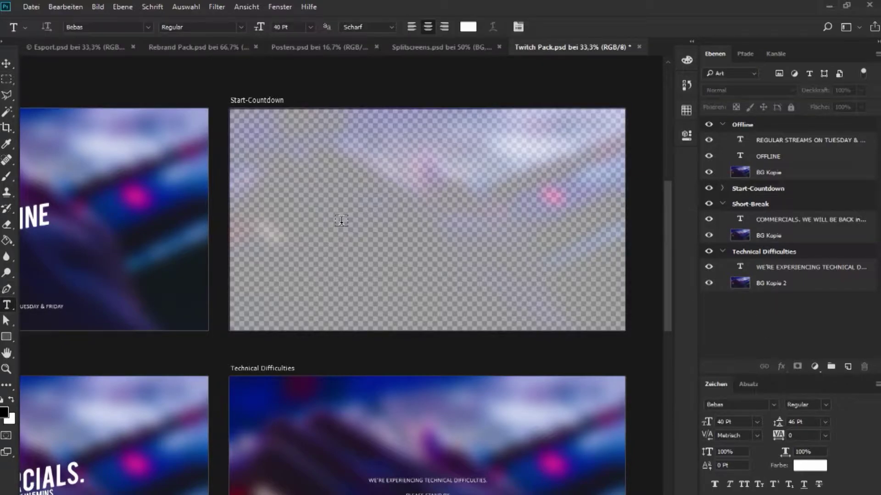
left_click(341, 221)
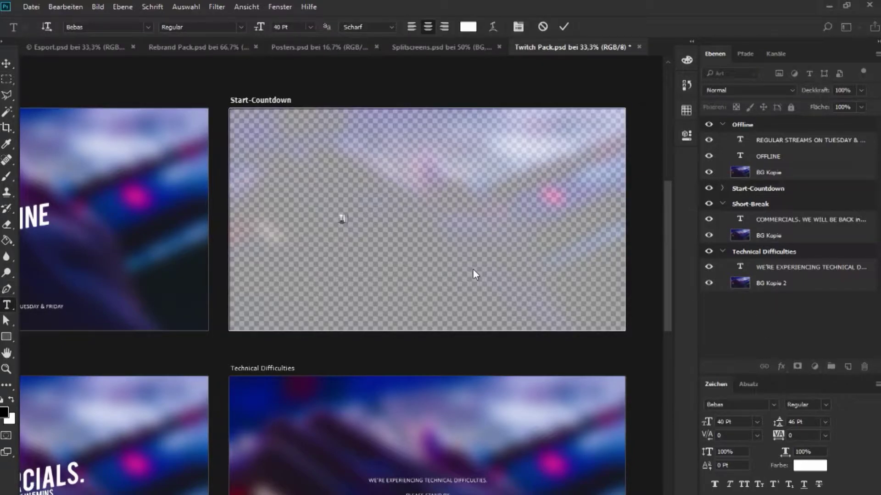
type("TIME TILL EVEN")
key("ctrl+a")
key("BackSpace")
type("TIME UNTI")
type("L EVEN")
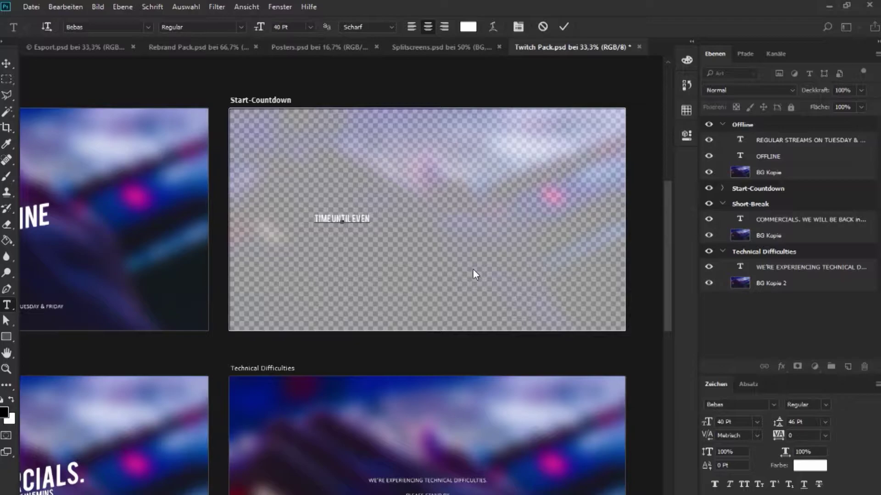
type("T")
type(" STARTS")
left_click_drag(338, 219, 357, 222)
left_click(729, 484)
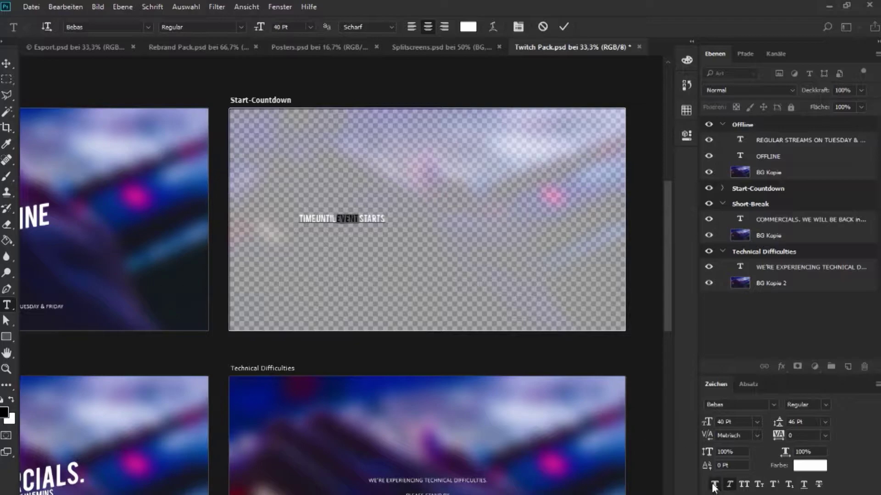
scroll(375, 299, "up", 1)
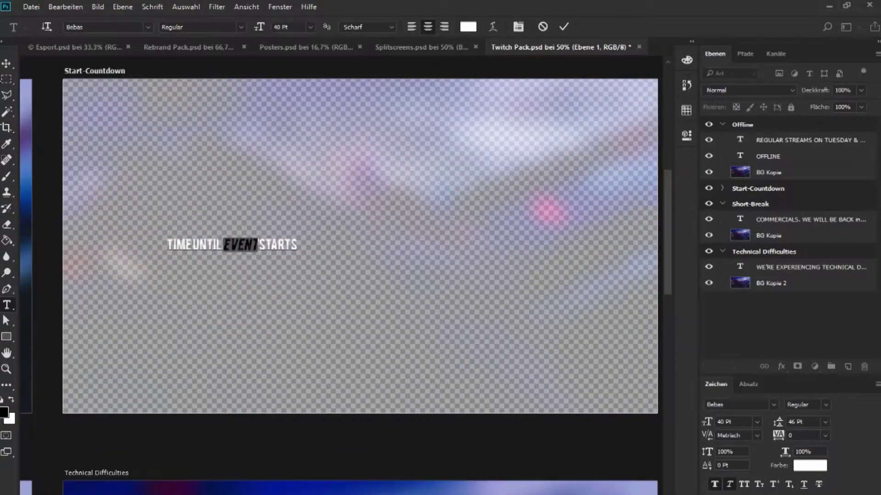
left_click(6, 63)
left_click_drag(396, 207, 400, 173)
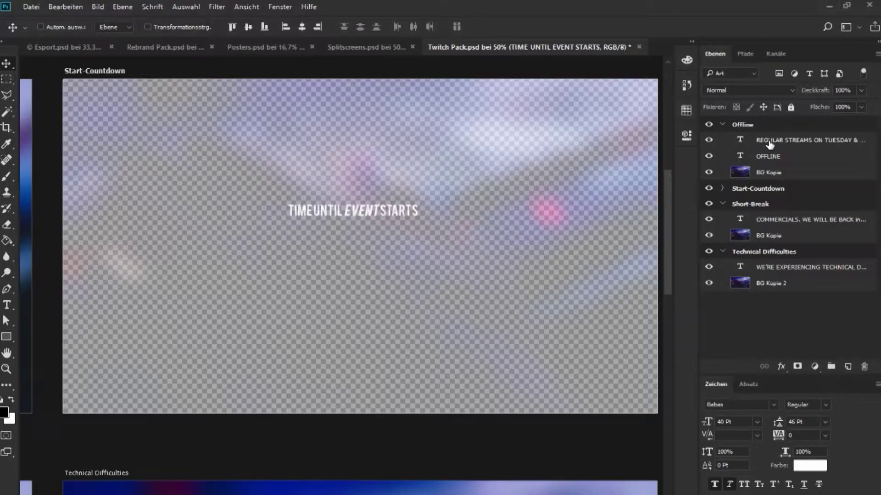
- Set the heading's tracking to 50 and nudge it up and right
left_click(770, 219)
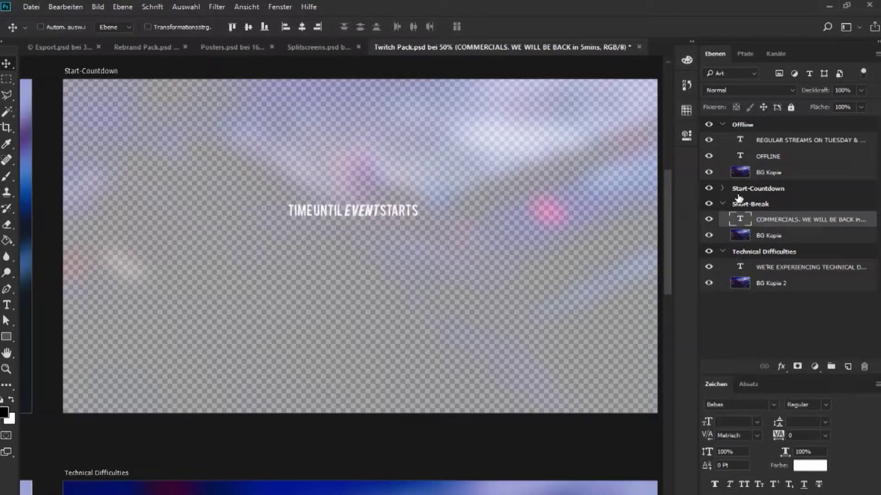
left_click(722, 188)
left_click(765, 206)
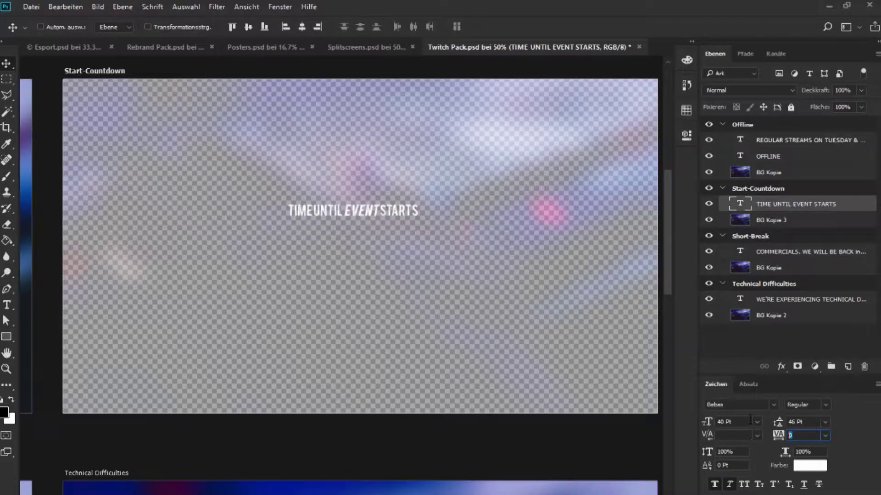
type("50")
key("Return")
left_click_drag(416, 148, 423, 144)
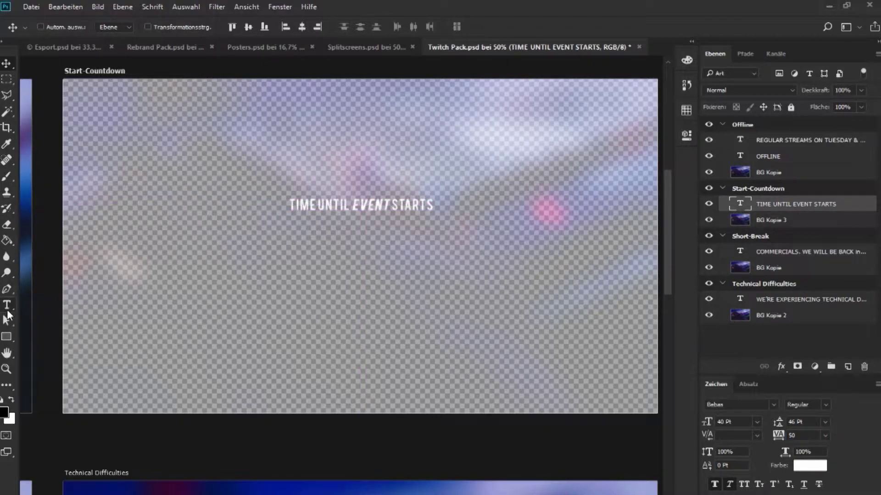
- Add a 202 pt 00:12 countdown centred beneath the heading
left_click(6, 305)
left_click(310, 278)
type("00:12")
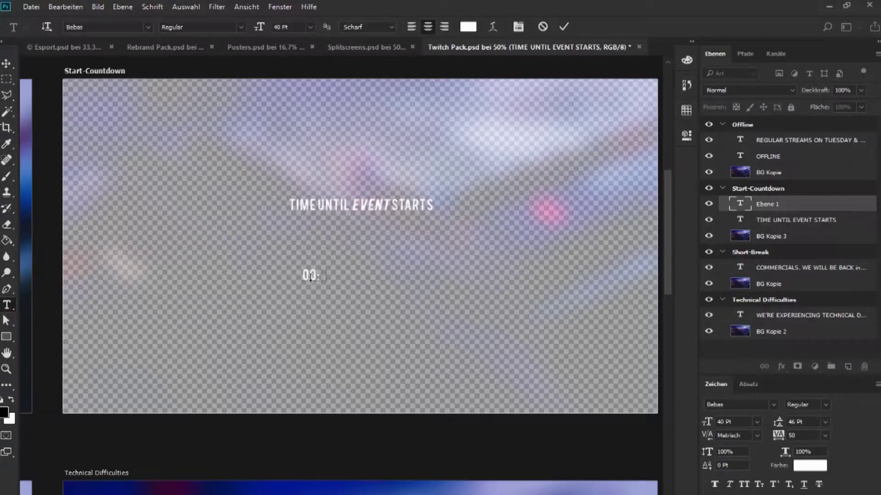
key("ctrl+a")
left_click_drag(697, 426, 725, 423)
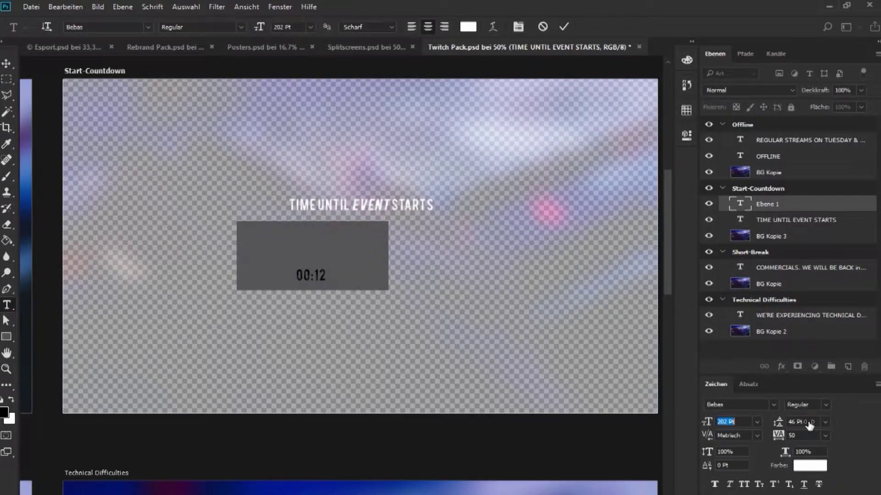
left_click(5, 69)
left_click_drag(312, 252, 365, 249)
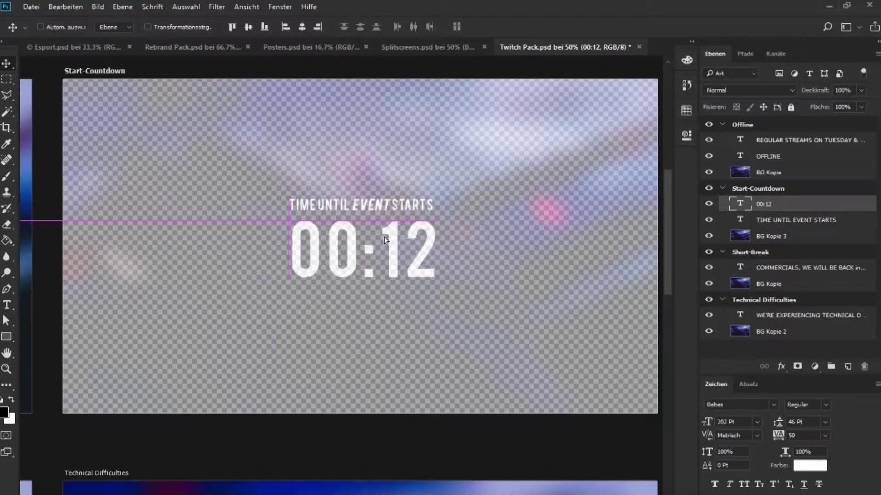
- Group the heading and countdown as Gruppe 1, then zoom out to show all four artboards
left_click(361, 204, "shift")
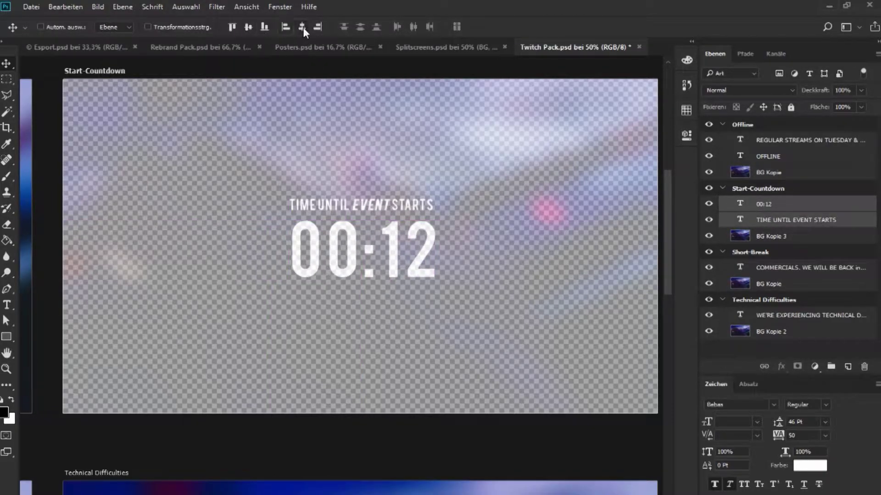
left_click_drag(406, 245, 424, 254)
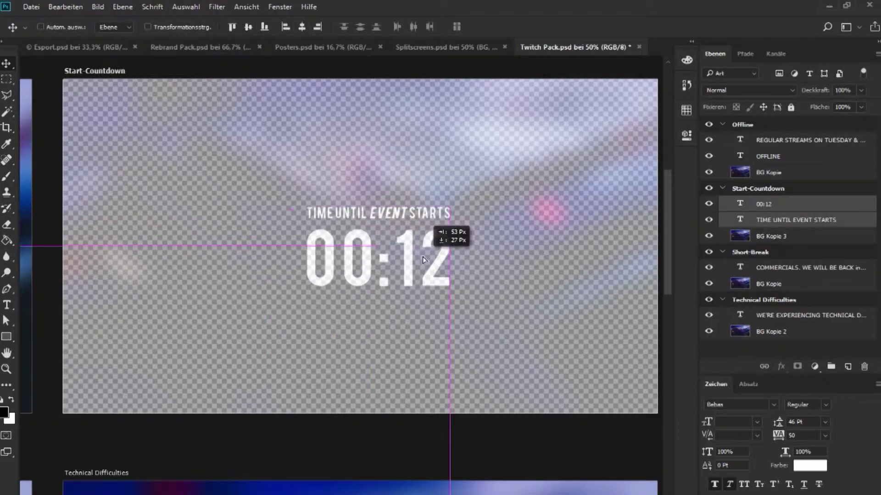
key("ctrl+g")
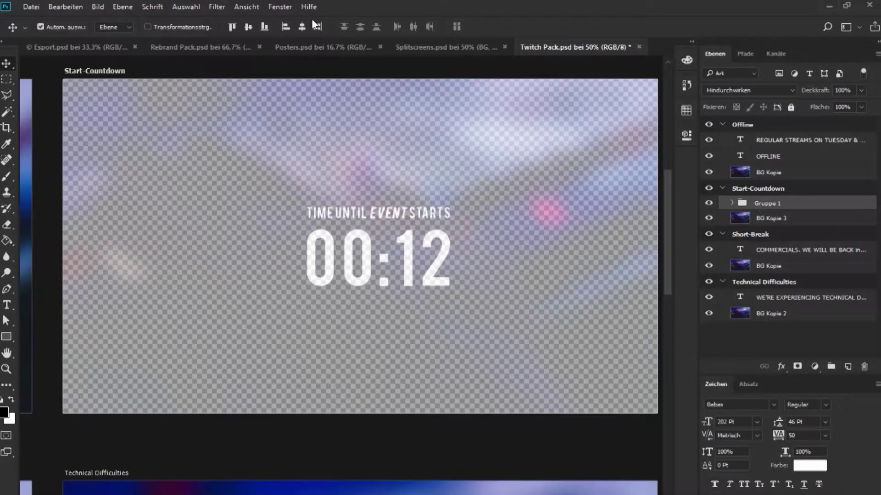
key("ctrl+0")
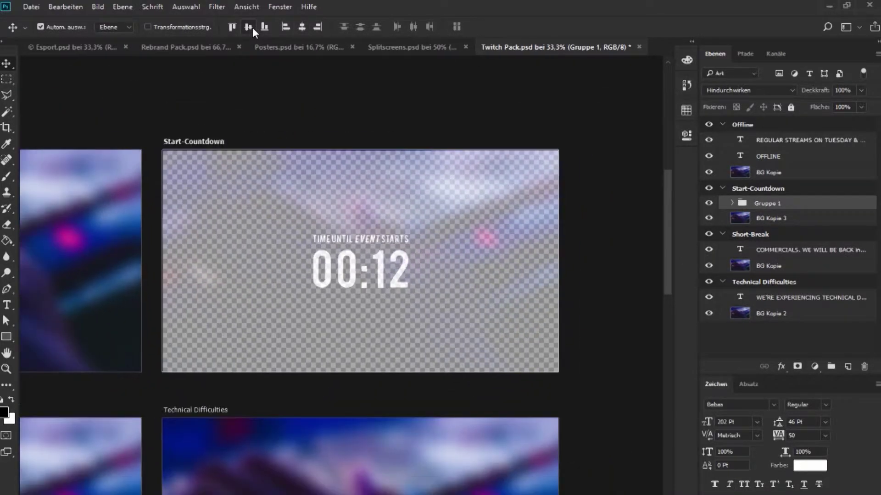
key("ctrl+minus")
left_click(797, 224)
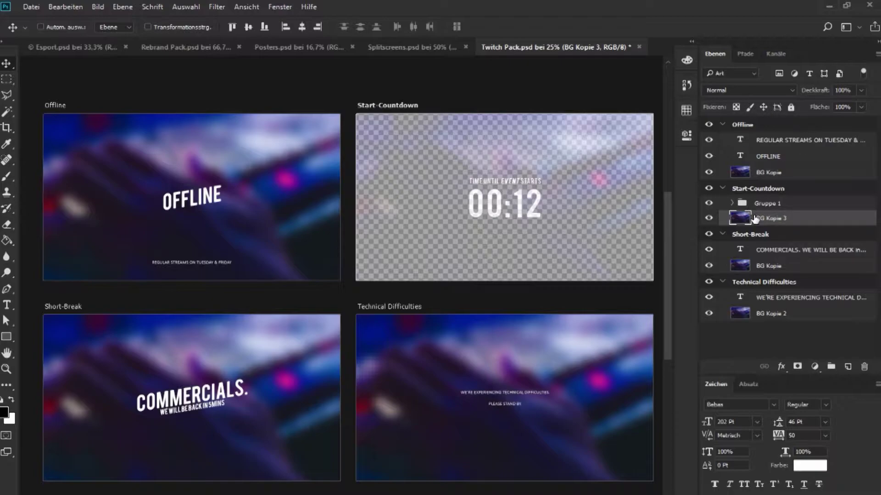
- Put BG Kopie 3 back inside the Start-Countdown group
left_click(709, 218)
key("Delete")
left_click_drag(772, 262, 721, 251)
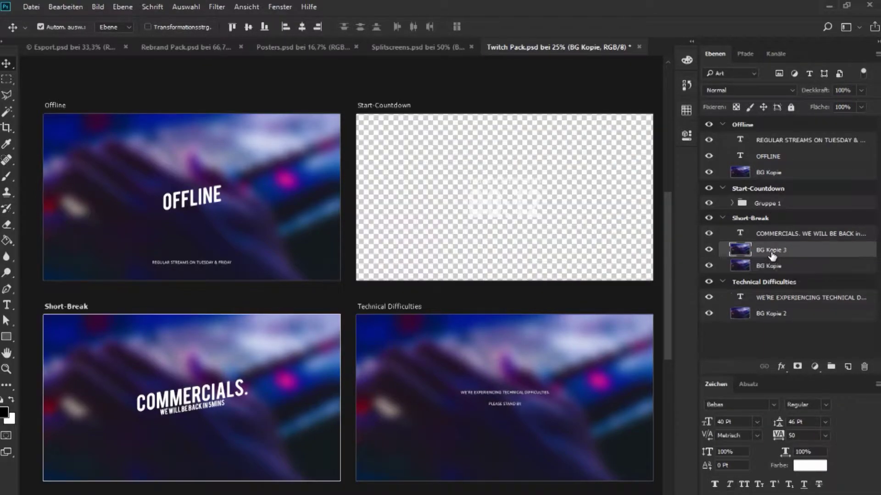
left_click_drag(767, 228, 774, 213)
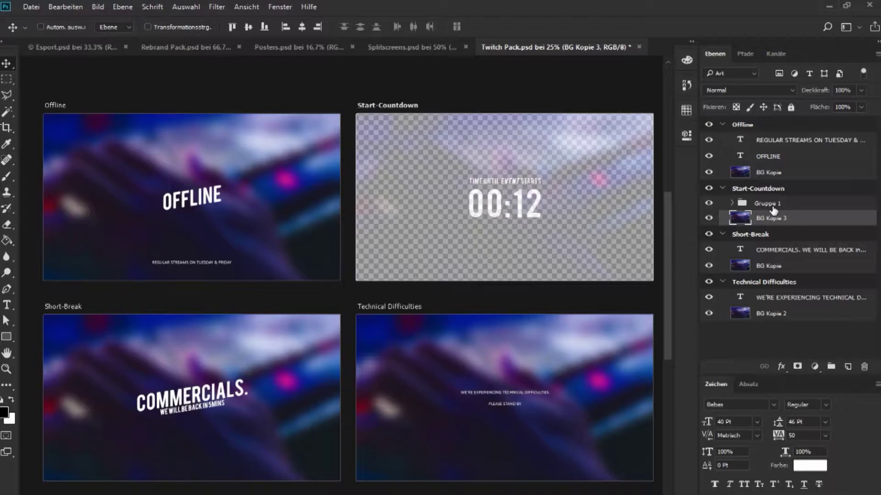
- Restore the Start-Countdown artboard to 100% opacity and set the countdown background to 75%
left_click(777, 189)
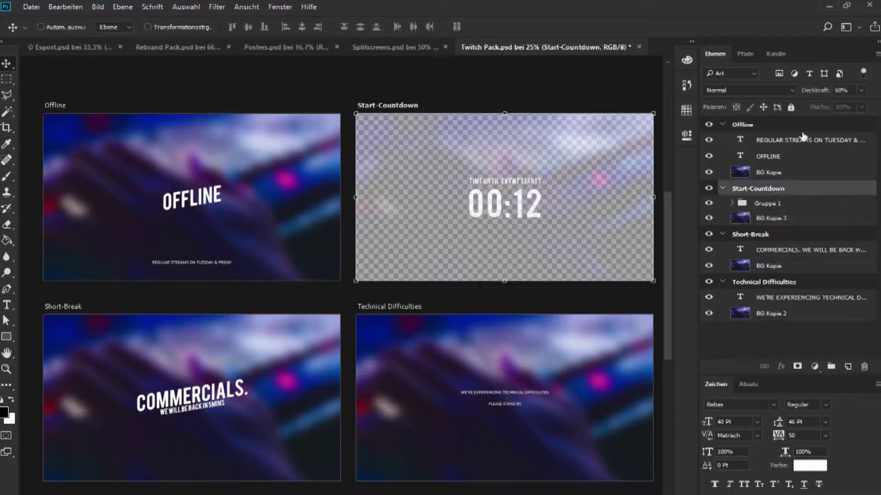
left_click_drag(817, 96, 848, 90)
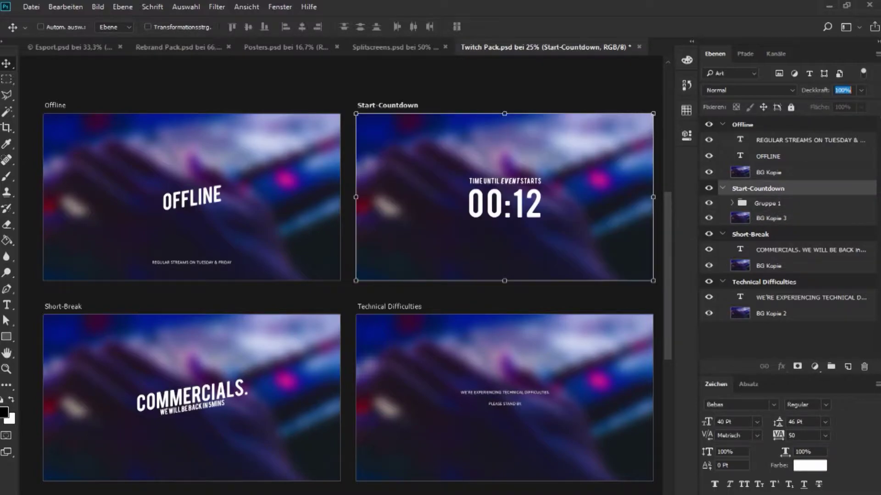
left_click(775, 222)
key("5")
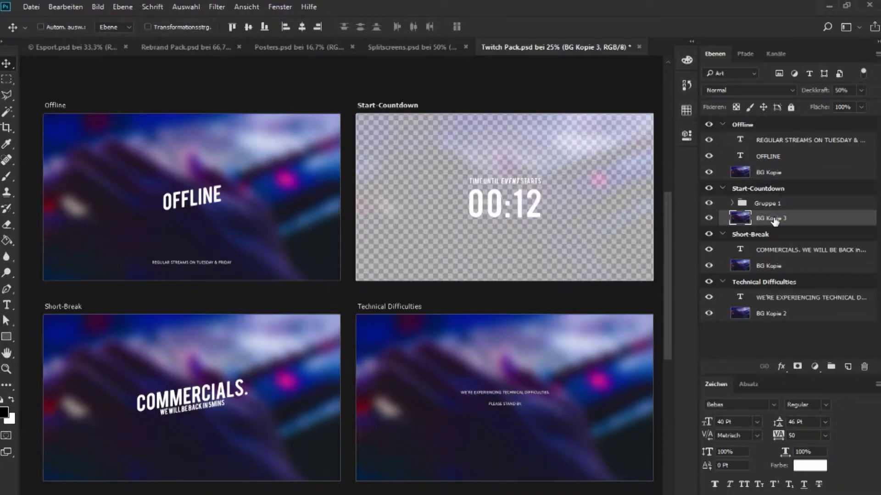
key("6")
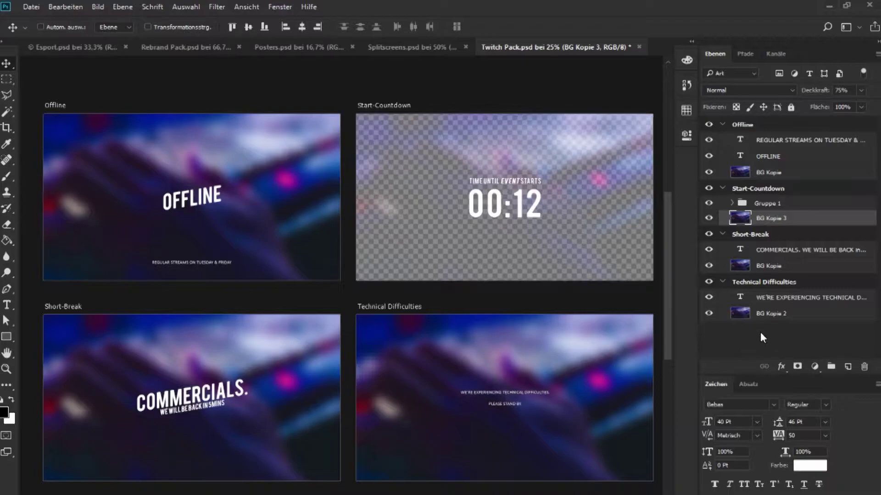
left_click(770, 313)
- Rename the Technical Difficulties background to BG and wrap it in a group named BG
double_click(771, 314)
type("bg")
key("Return")
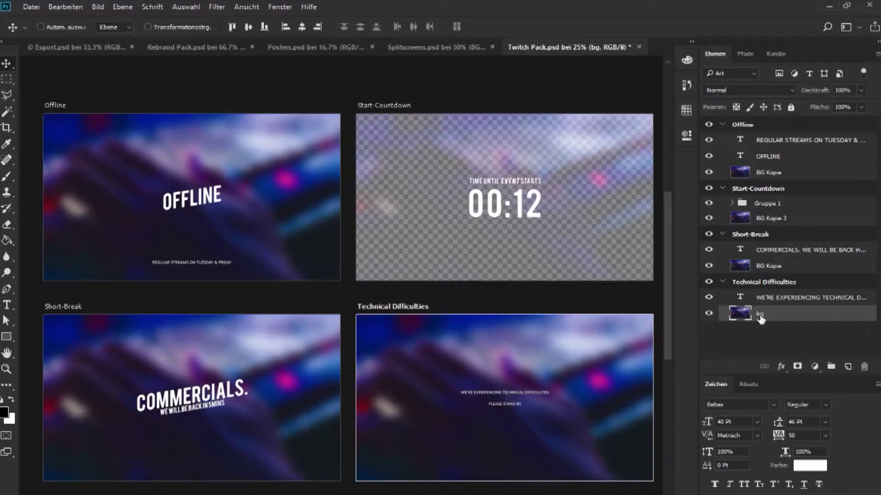
double_click(760, 314)
type("BG")
key("Return")
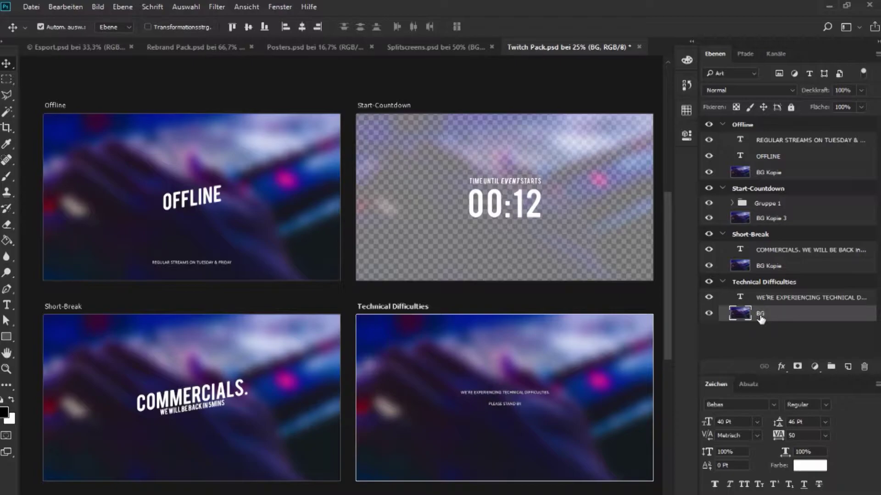
key("ctrl+g")
double_click(761, 314)
type("BG")
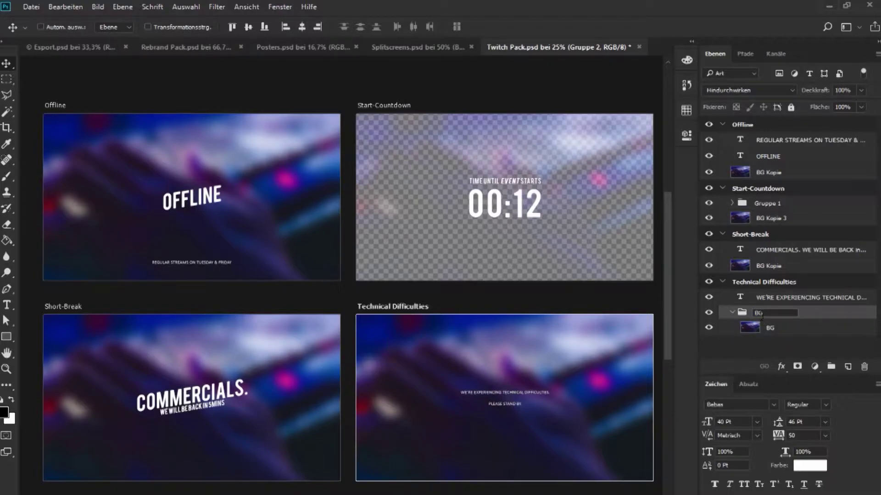
key("Return")
- Rename its text layer to Text with a green label, and give the BG group a red label
double_click(775, 297)
type("Tex")
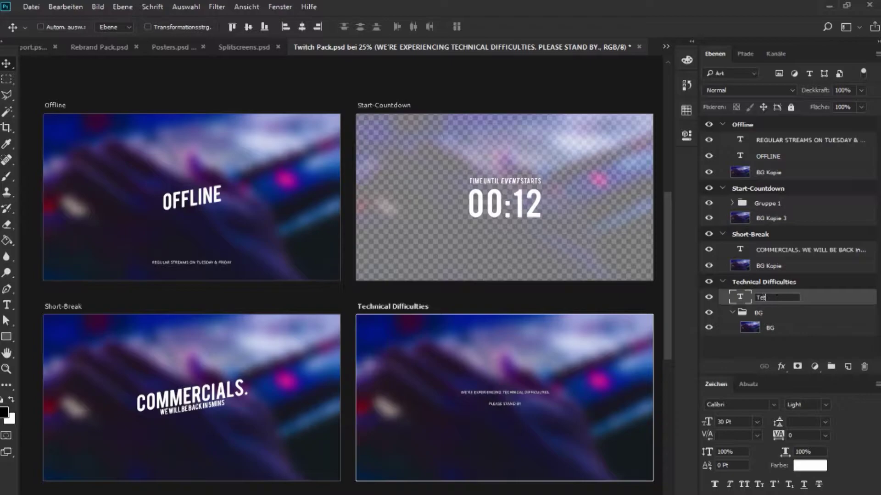
type("t")
key("Return")
right_click(775, 299)
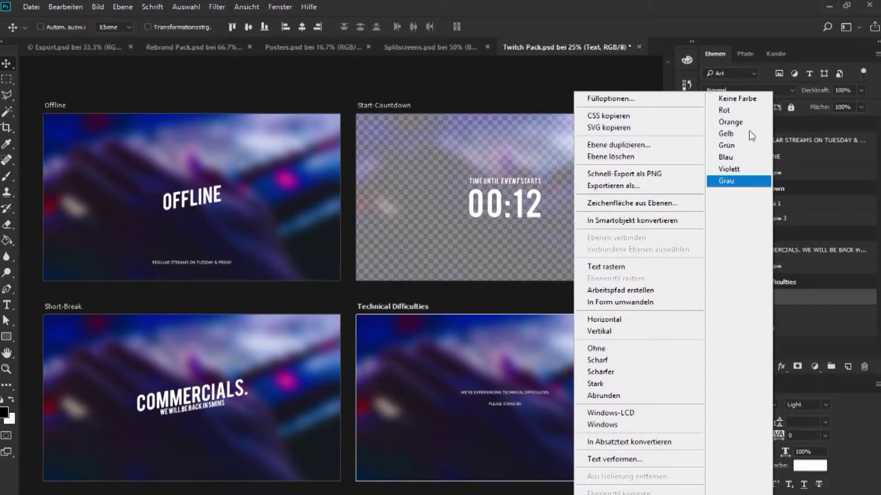
left_click(725, 146)
right_click(763, 311)
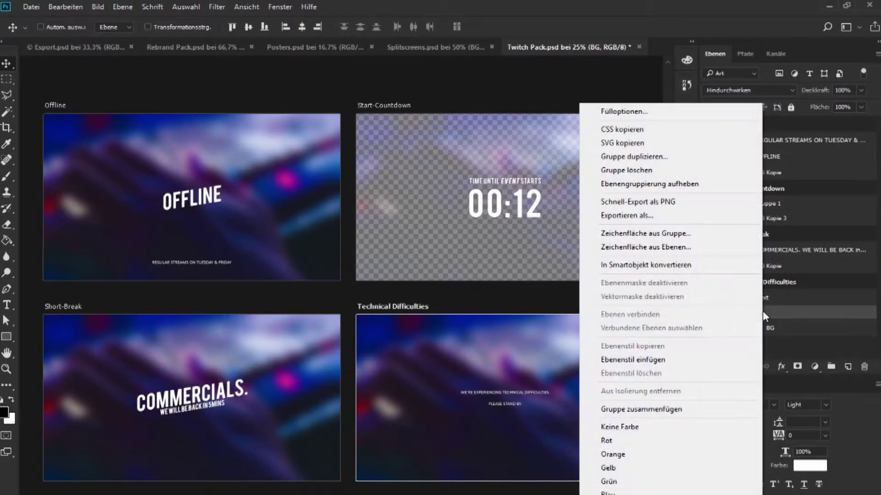
left_click(617, 441)
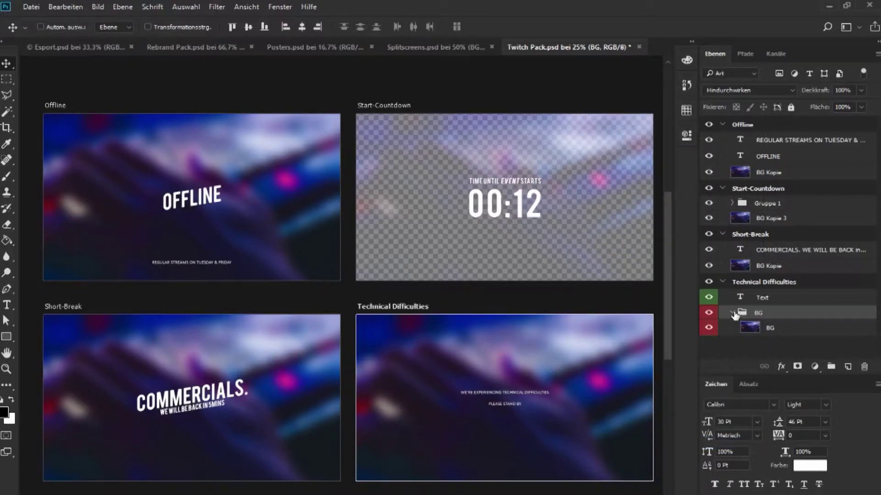
left_click(723, 282)
- In Short-Break, group the background under a red label and label the COMMERCIALS text green
left_click(764, 265)
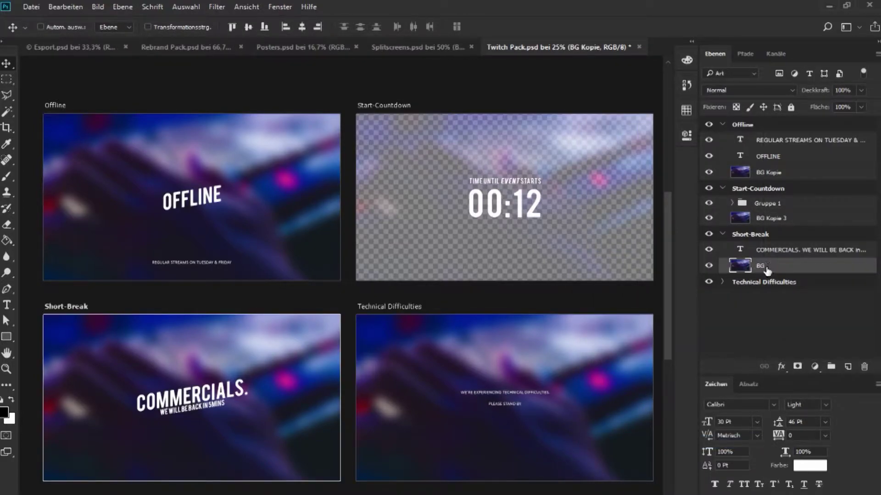
key("ctrl+g")
right_click(766, 268)
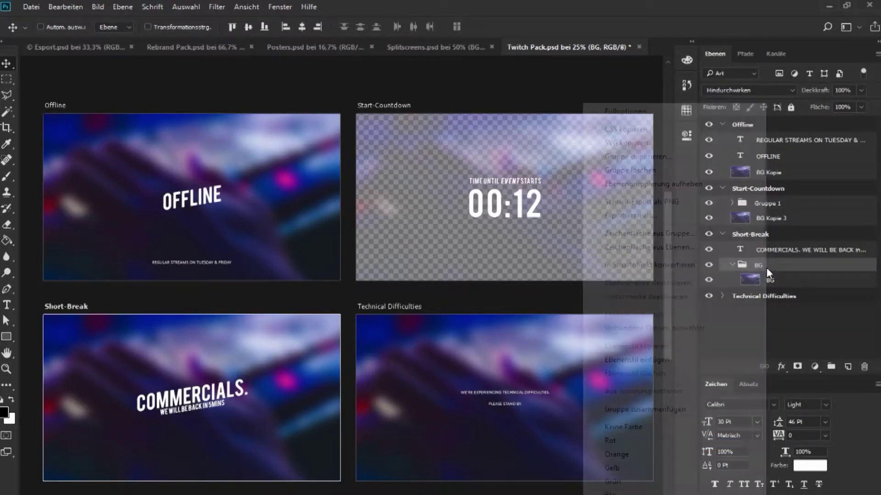
left_click(611, 441)
left_click(731, 265)
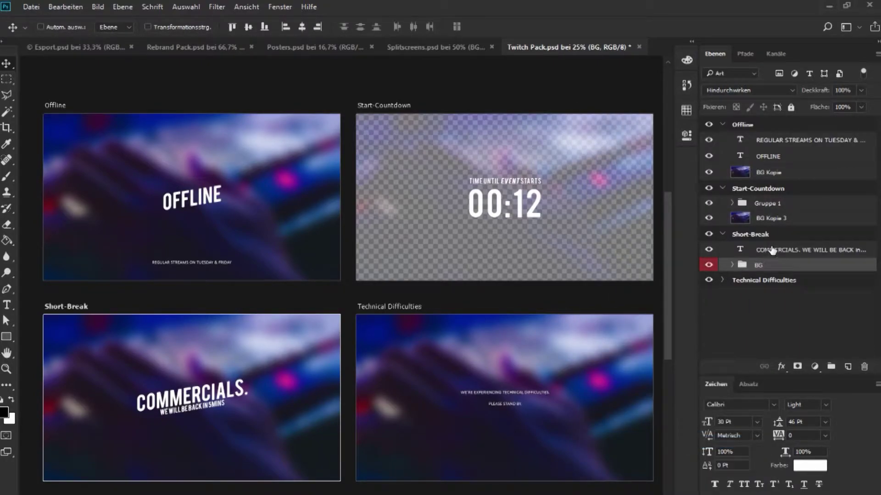
left_click(774, 250)
right_click(774, 250)
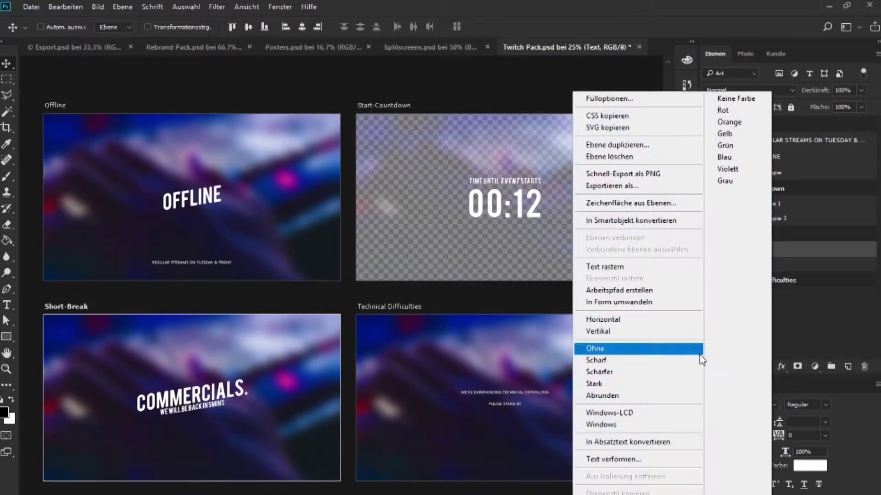
left_click(747, 148)
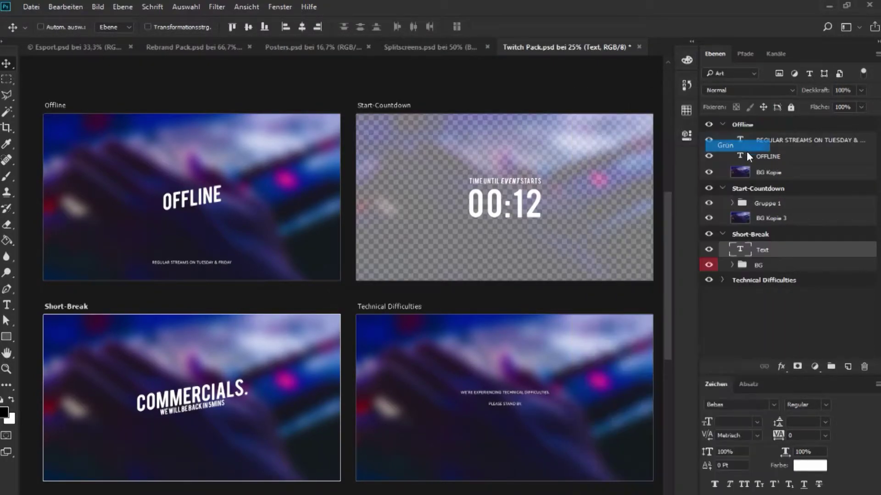
left_click(722, 234)
- Rename BG Kopie 3 to BG and wrap it in a red-labelled group named BG
double_click(770, 218)
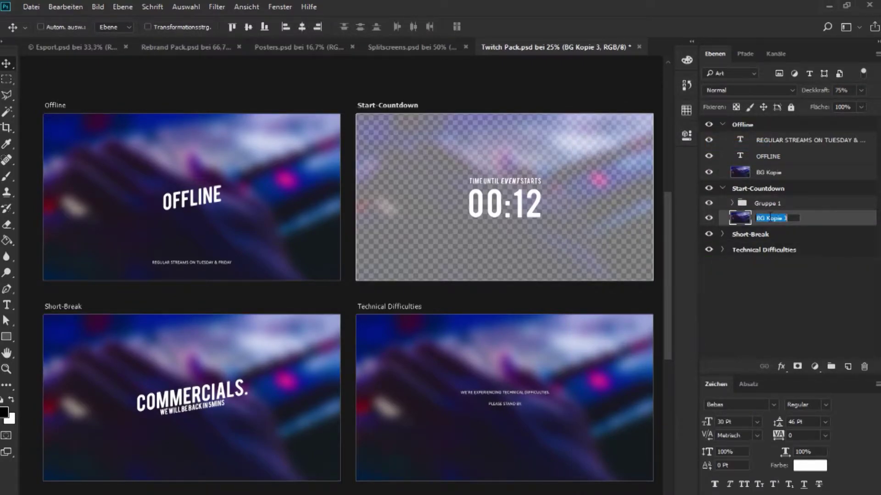
type("BG")
key("Return")
key("ctrl+g")
double_click(769, 217)
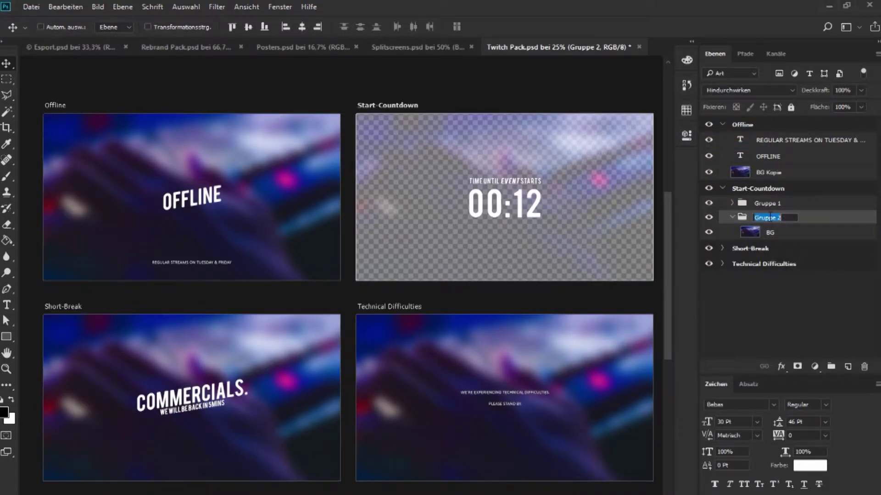
type("BG")
key("Return")
right_click(769, 216)
left_click(612, 440)
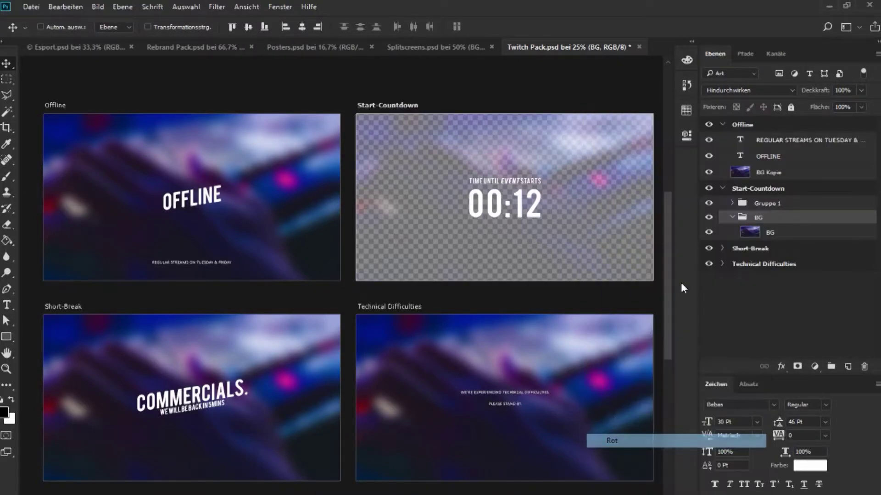
left_click(732, 217)
- Rename Gruppe 1 to Text and give it a green label
double_click(767, 203)
type("Tex")
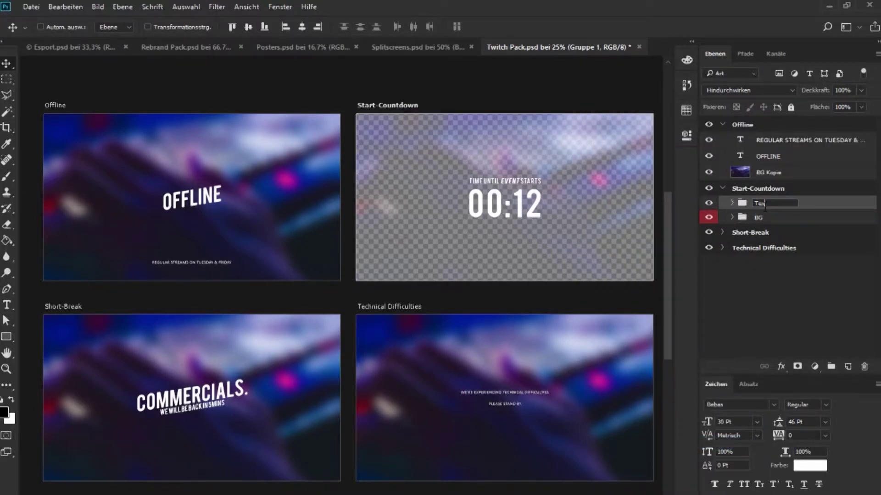
type("t")
key("Return")
right_click(765, 204)
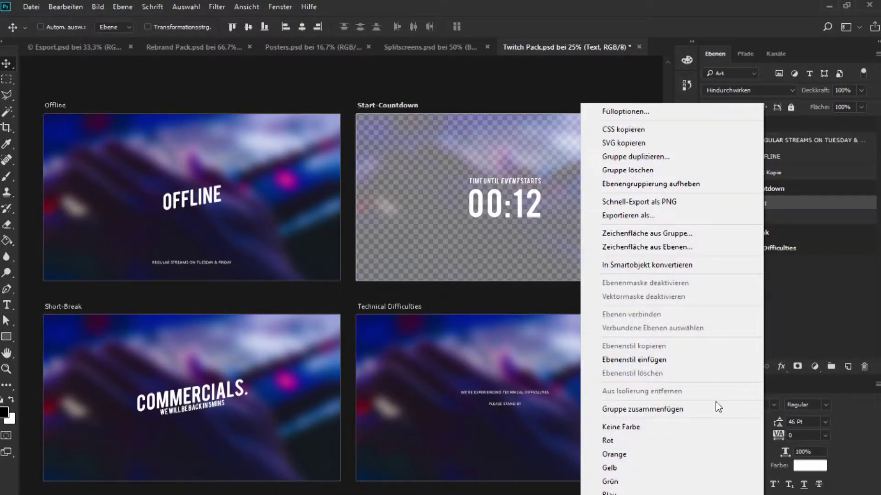
left_click(635, 481)
left_click(732, 203)
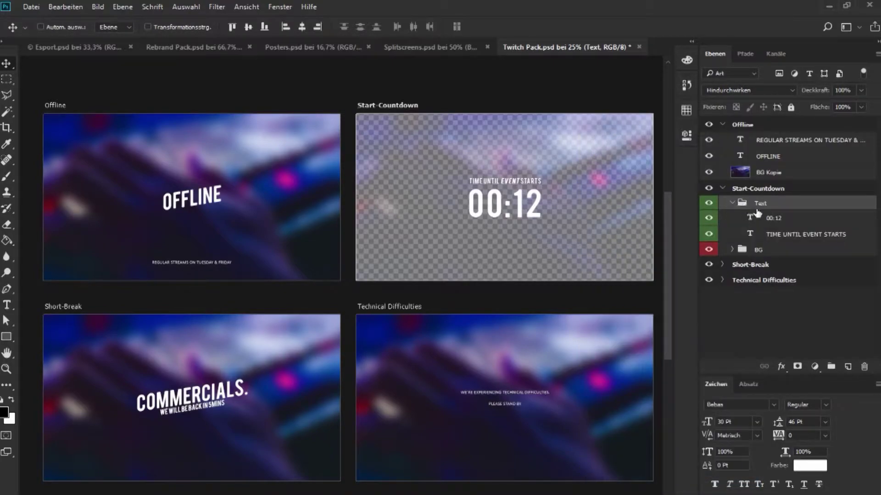
- Rename and reorder the group's two text layers so they are named Text and Time
double_click(785, 234)
type("Time")
key("Return")
left_click_drag(782, 234, 780, 219)
double_click(775, 234)
type("T")
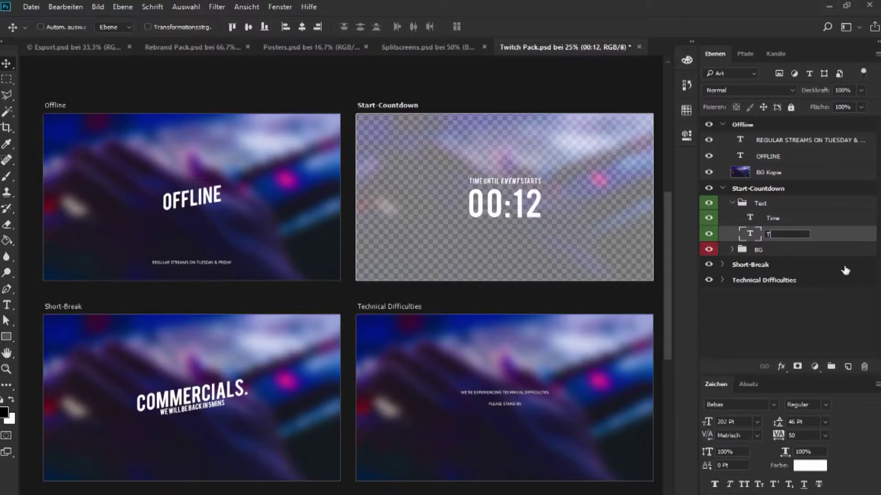
type("ime")
key("Return")
double_click(775, 219)
type("RT")
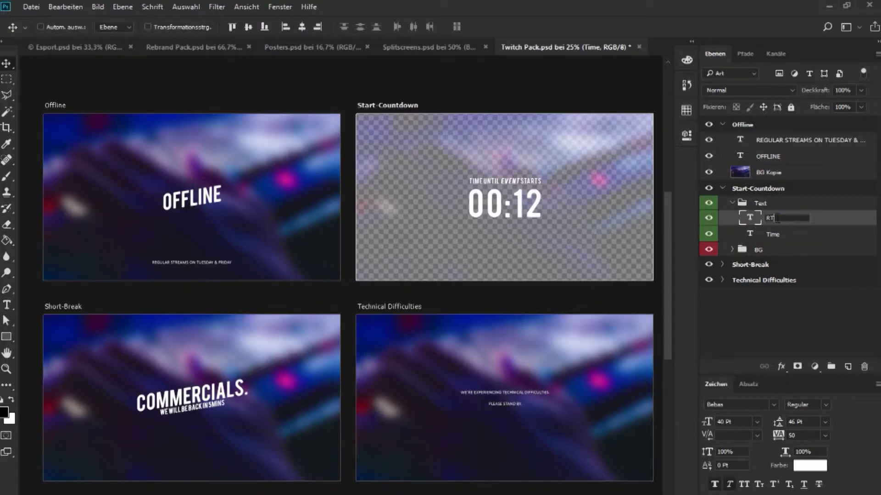
type("xt")
key("Return")
left_click(731, 203)
- Wrap the Offline background in a red-labelled BG group and rename the layer BG
left_click(723, 189)
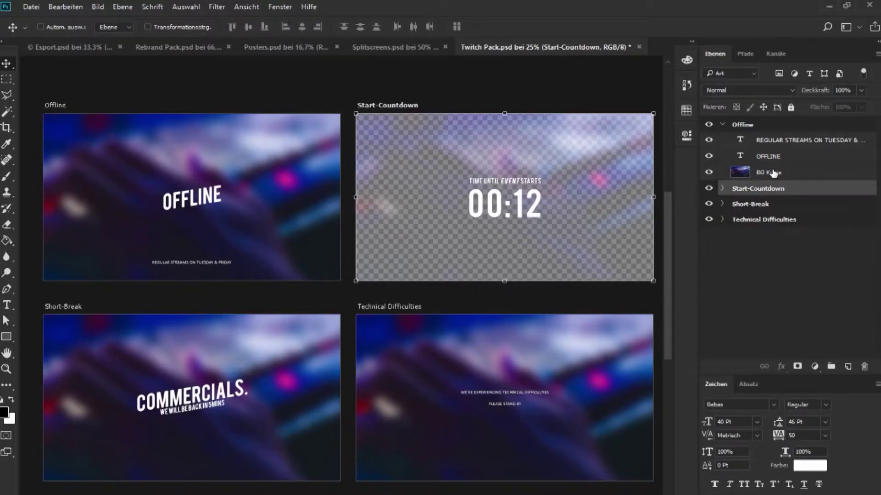
left_click(776, 173)
key("ctrl+g")
double_click(770, 171)
type("BG")
key("Return")
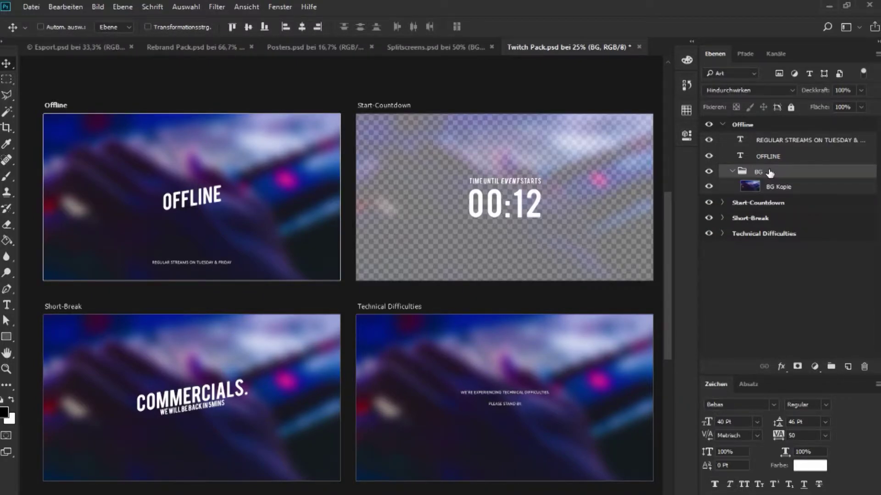
right_click(770, 173)
left_click(610, 442)
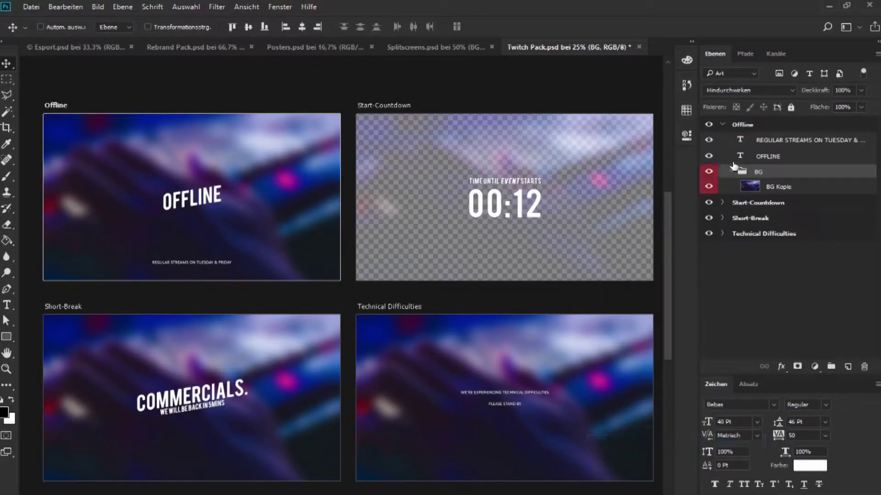
double_click(785, 190)
type("BG")
key("Return")
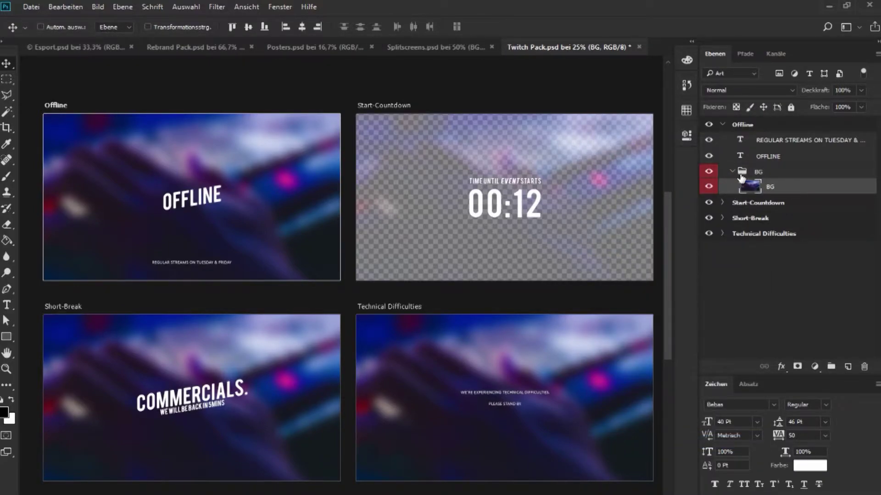
- Group the OFFLINE and REGULAR STREAMS text layers into a green-labelled group named Text
left_click(774, 162)
left_click(777, 141, "shift")
key("ctrl+g")
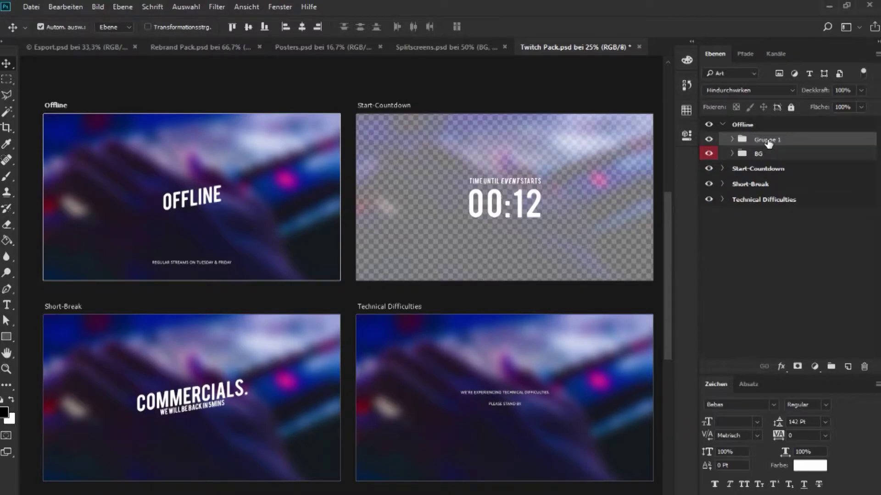
double_click(764, 139)
type("Text")
key("Return")
right_click(782, 141)
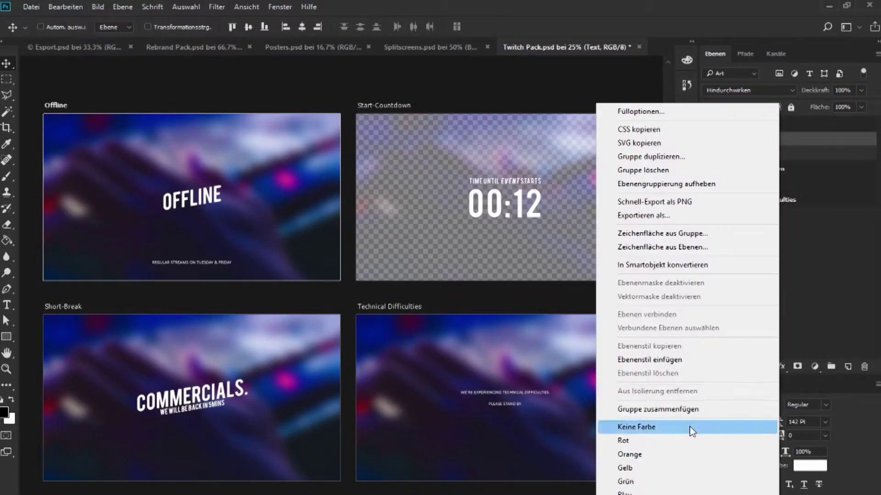
left_click(658, 482)
- Reorder the text layers and rename them Offline and Streaming-Times
left_click(732, 139)
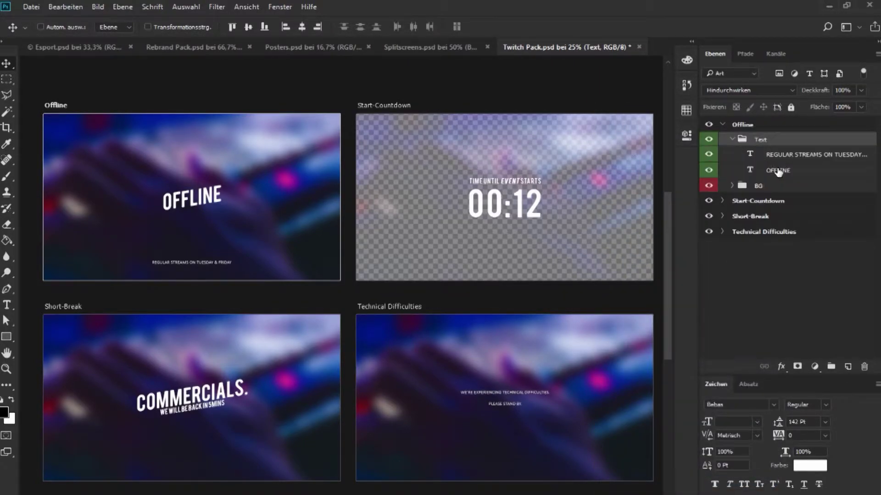
left_click_drag(779, 150, 778, 151)
double_click(775, 154)
type("Offlin")
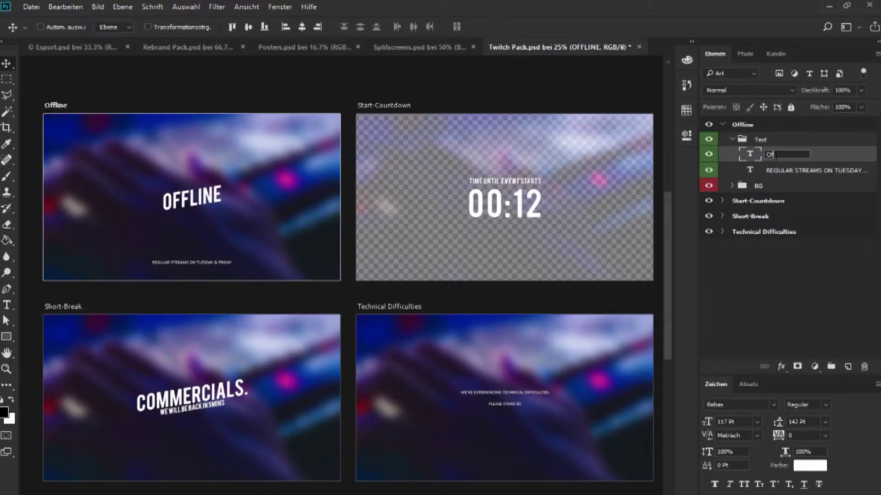
type("e")
key("Return")
double_click(775, 170)
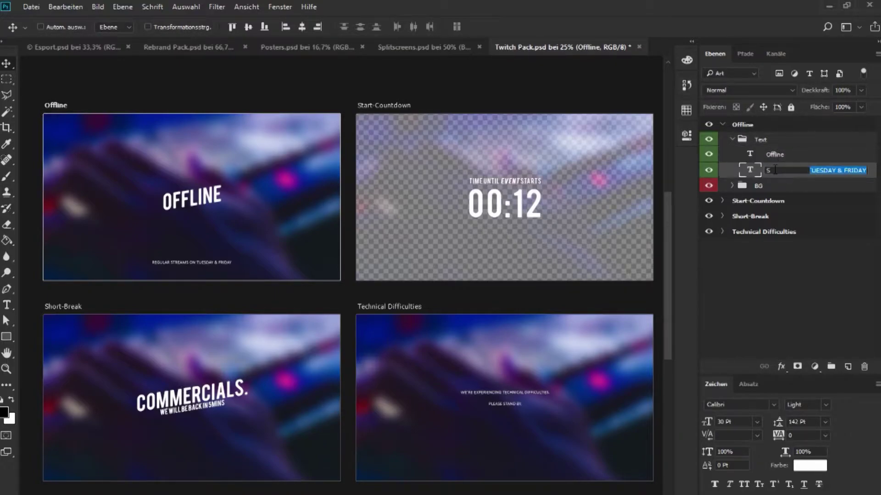
type("Streaming-Time")
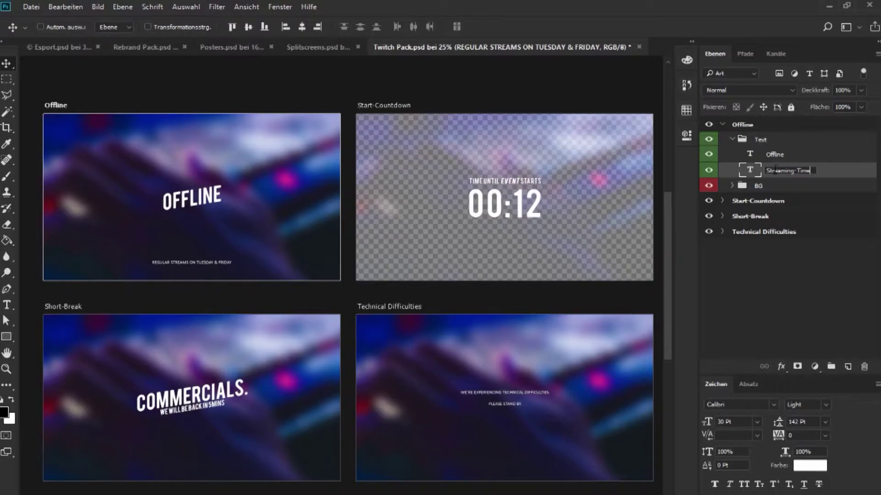
type("s")
key("Return")
left_click(732, 140)
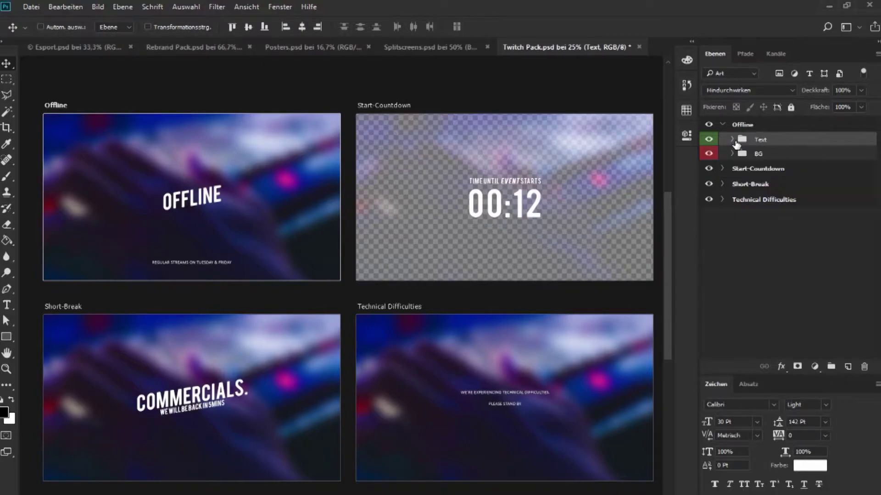
left_click(722, 124)
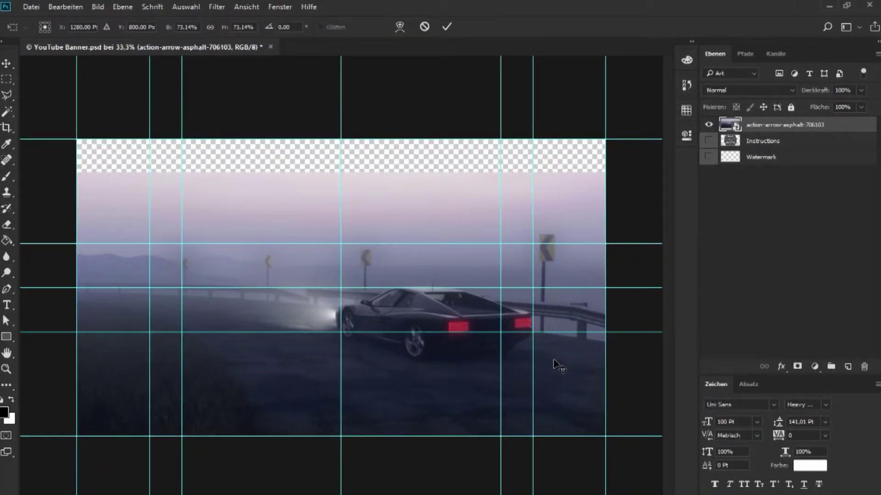
- Move the car photo higher on the canvas and put it in a new group
left_click_drag(554, 363, 584, 346)
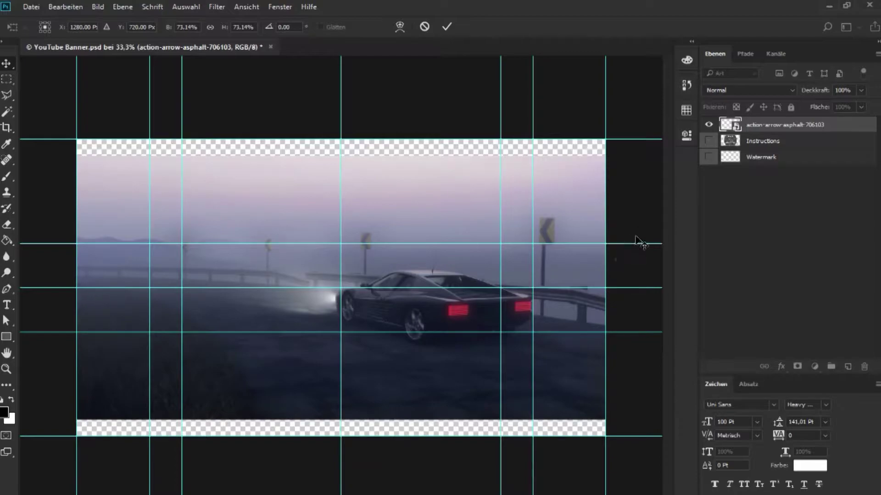
key("Return")
key("ctrl+g")
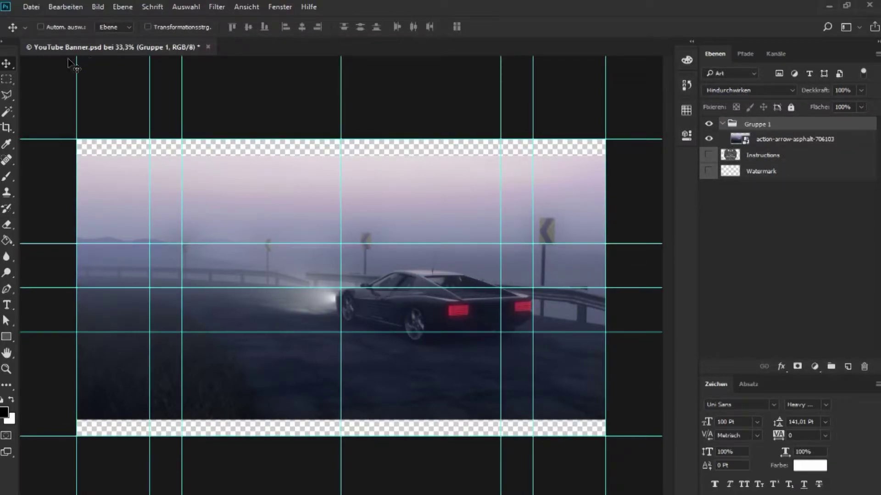
- Mask the group so only the middle horizontal band of the car photo shows
left_click(6, 79)
mouse_move(77, 139)
left_mouse_down()
mouse_move(659, 282)
mouse_move(58, 325)
left_mouse_up()
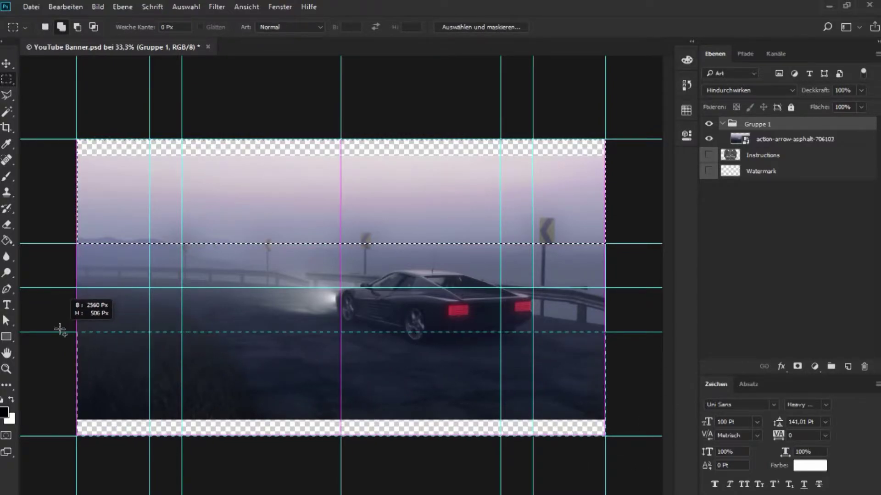
right_click(211, 279)
left_click(222, 290)
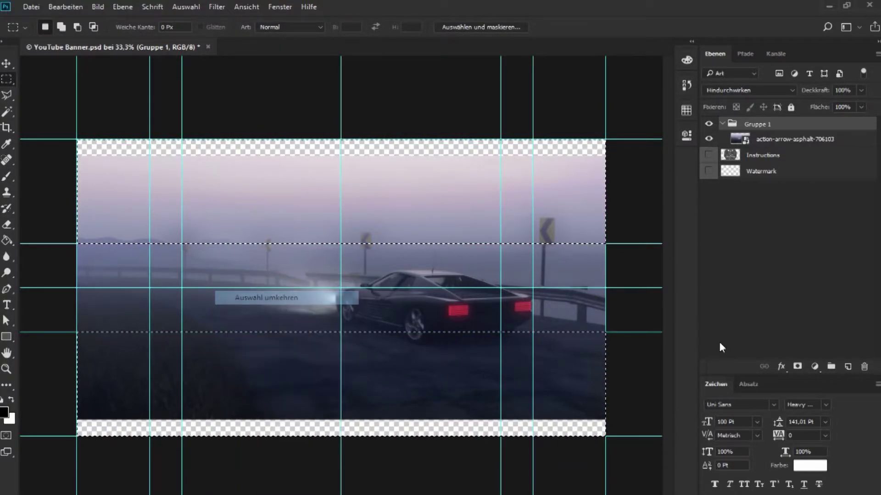
left_click(796, 366)
key("ctrl+h")
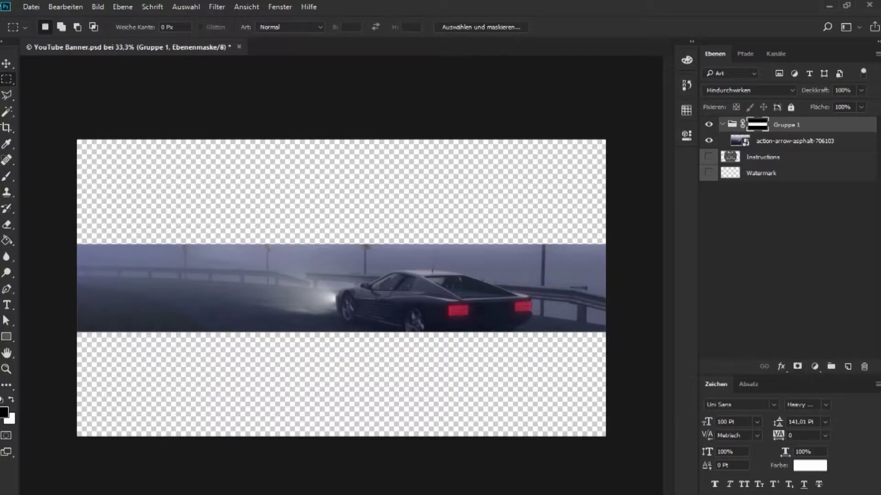
left_click(8, 63)
left_click(777, 143)
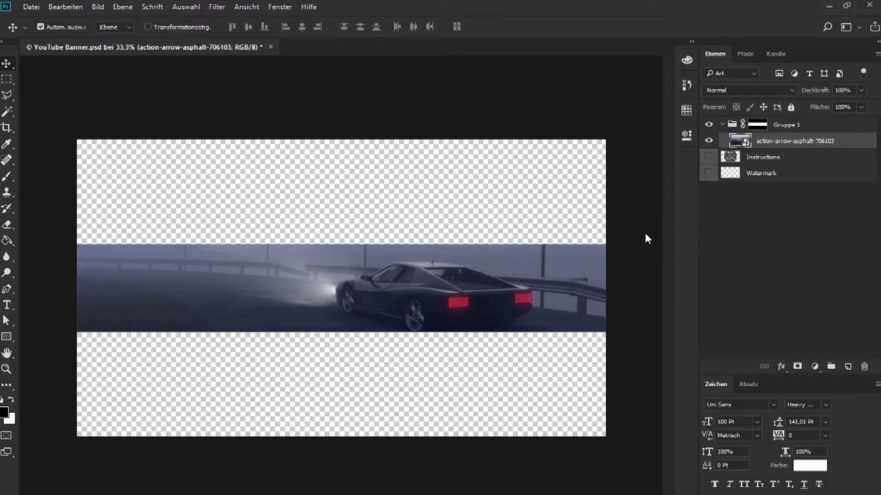
- Open Camera Raw on the car photo, raise contrast to +21, and try clarity and dehaze
key("ctrl+shift+a")
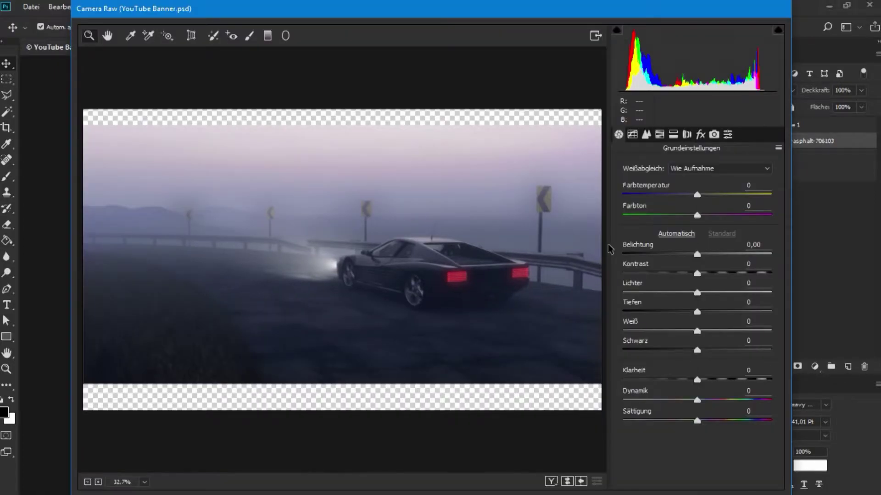
left_click_drag(698, 274, 712, 274)
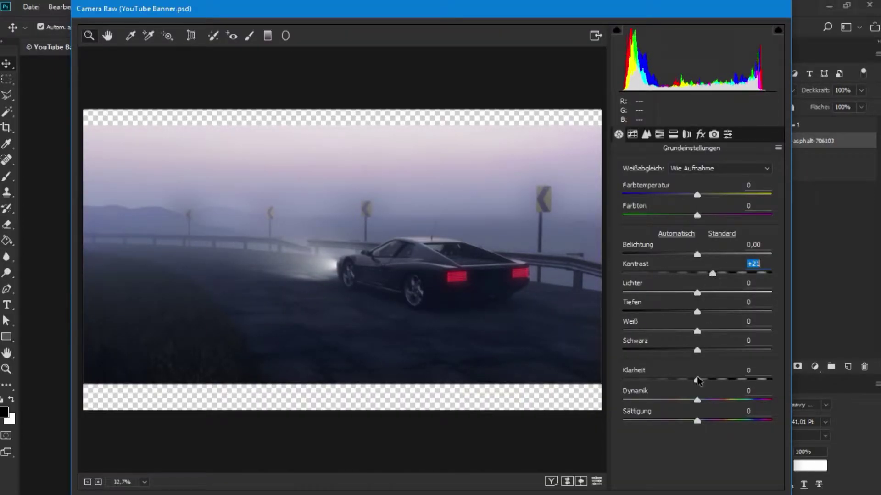
mouse_move(697, 379)
left_mouse_down()
mouse_move(712, 380)
mouse_move(714, 400)
left_mouse_up()
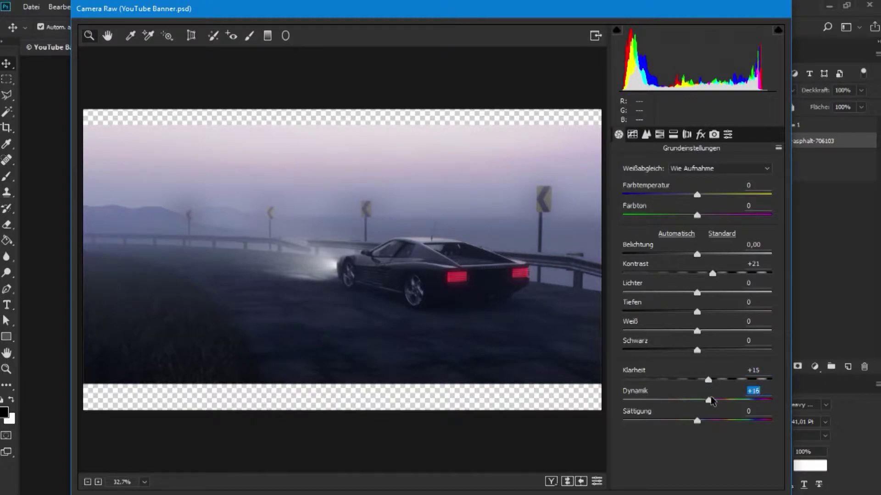
left_click(700, 134)
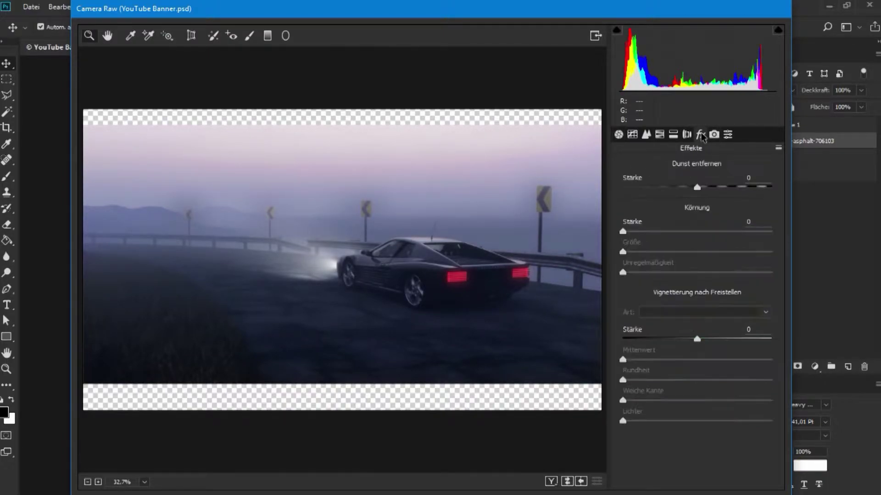
mouse_move(698, 188)
left_mouse_down()
mouse_move(753, 188)
mouse_move(705, 205)
left_mouse_up()
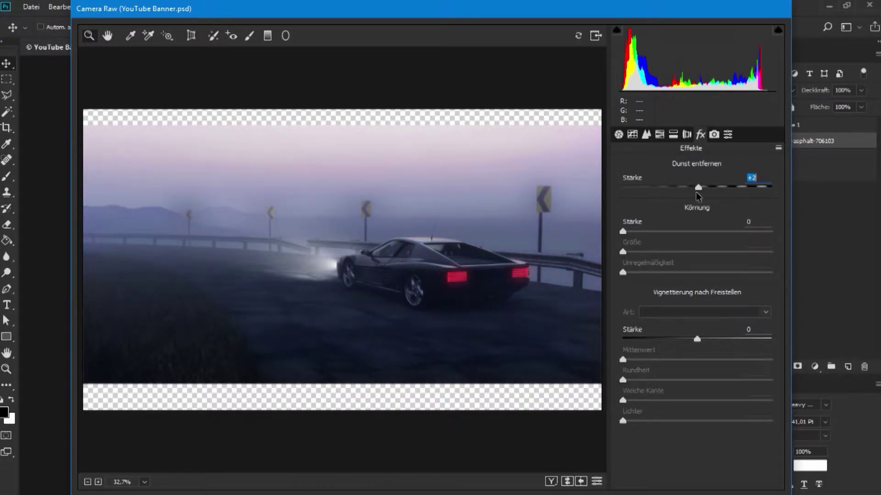
- Tweak highlights and shadows, set clarity to +33, and apply the Camera Raw filter
left_click(646, 134)
left_click(620, 135)
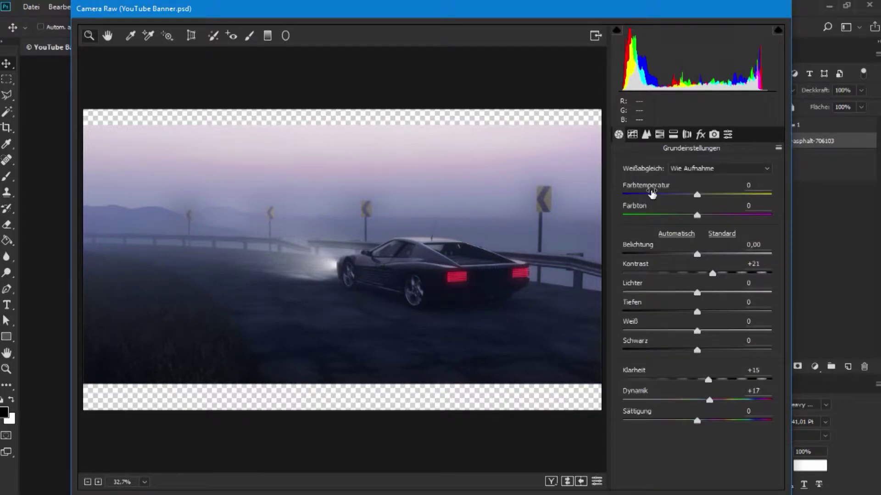
type("100")
key("Return")
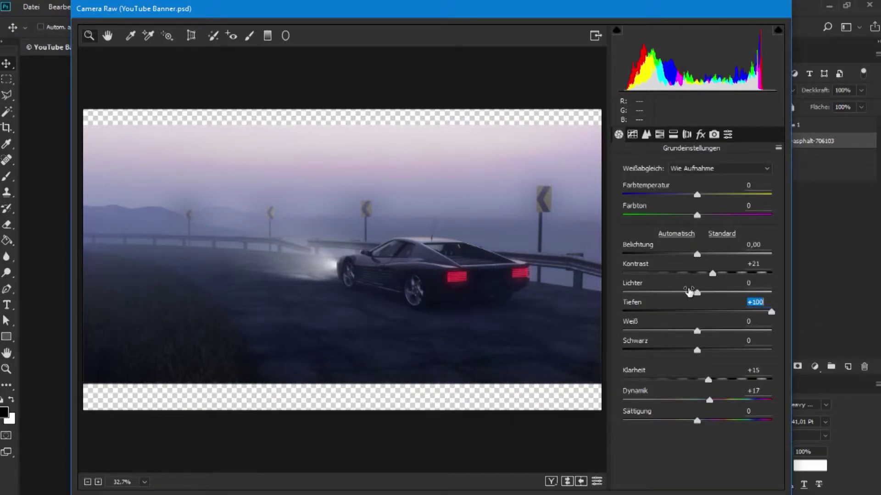
key("shift+Tab")
type("-100")
key("Return")
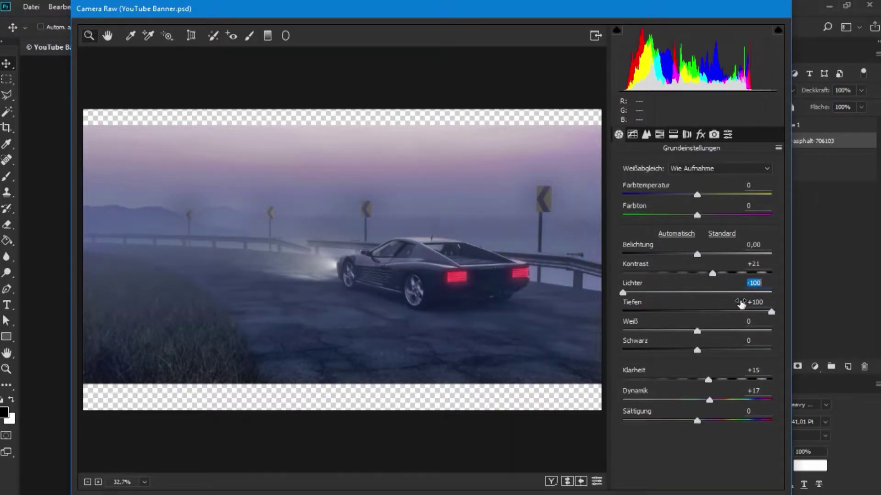
double_click(766, 293)
type("0")
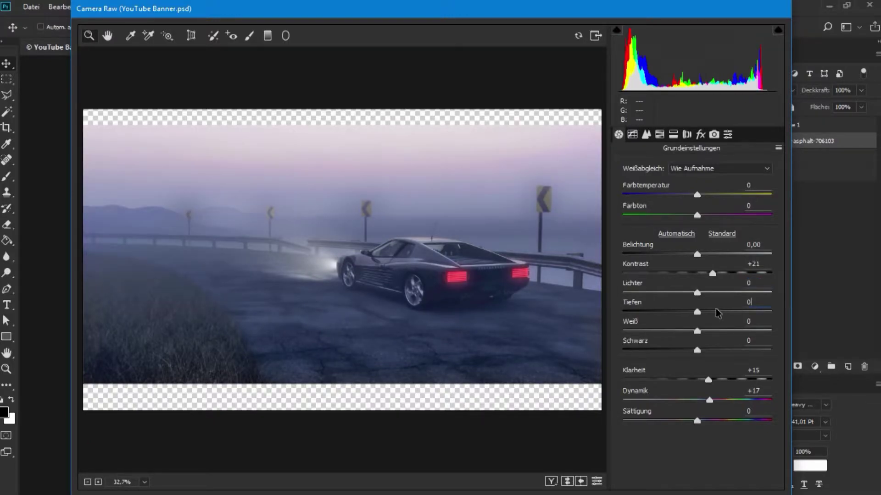
mouse_move(720, 312)
left_mouse_down()
mouse_move(684, 313)
mouse_move(713, 293)
mouse_move(687, 314)
mouse_move(697, 314)
left_mouse_up()
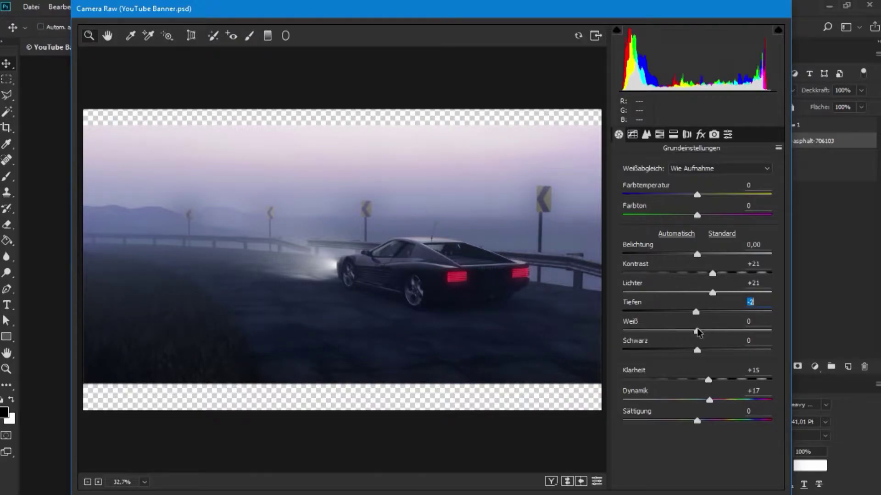
left_click_drag(707, 380, 721, 380)
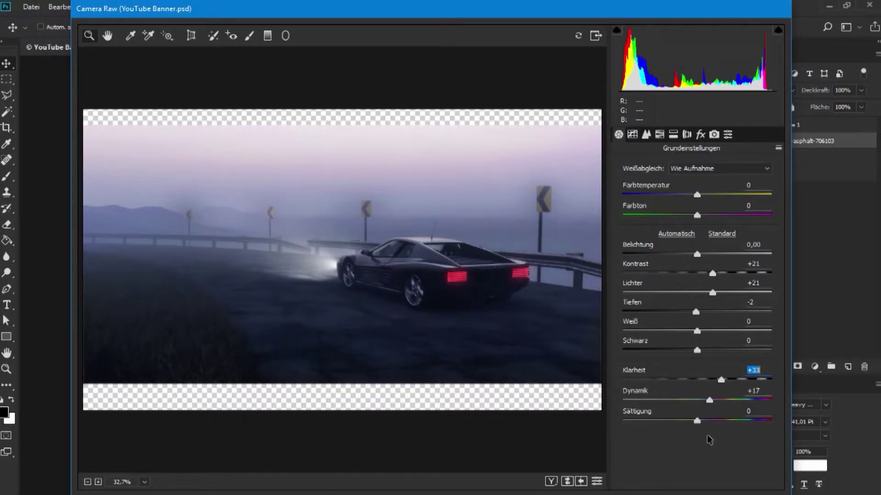
key("Return")
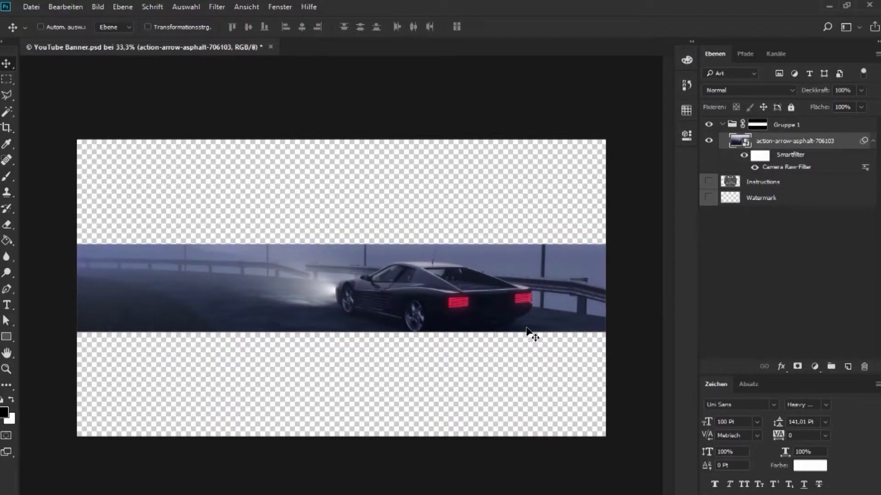
- Add the text 'your Name' and position it up and right beside the car
left_click(748, 260)
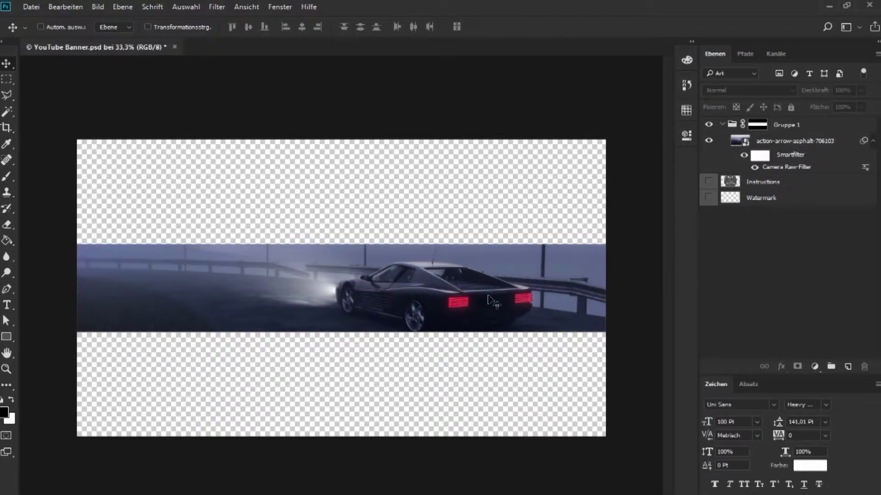
left_click(7, 305)
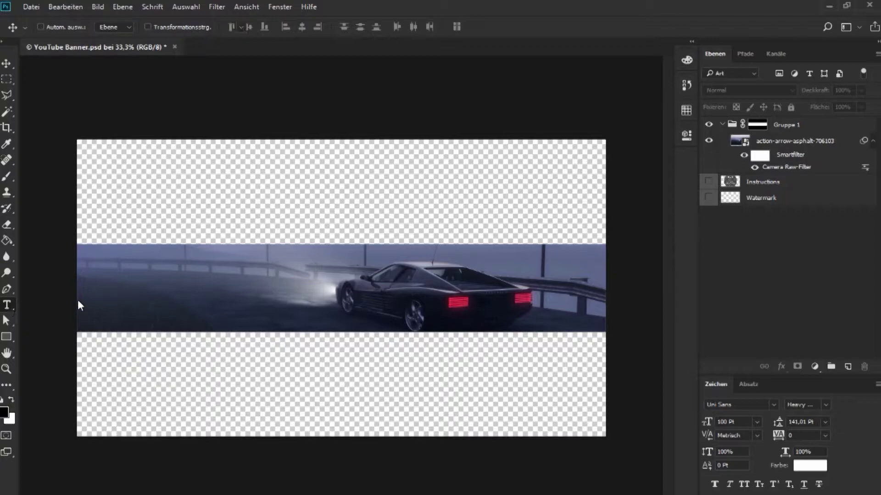
left_click(111, 294)
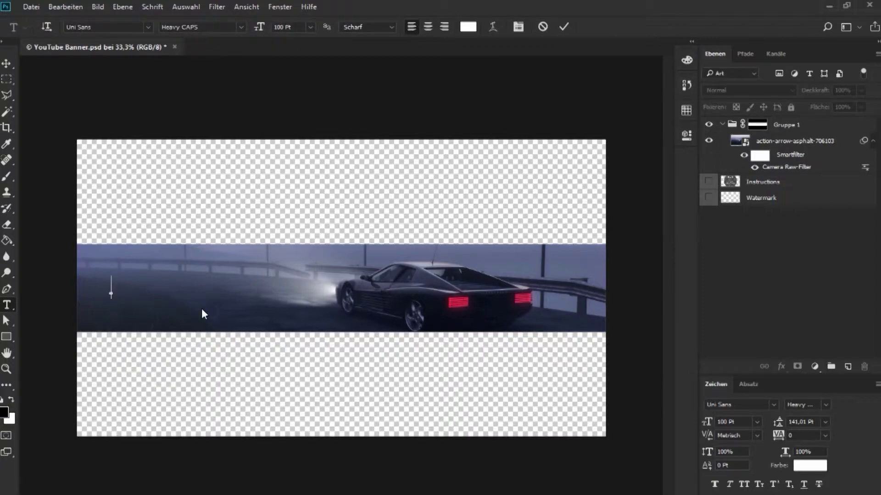
type("your Name")
mouse_move(177, 258)
left_mouse_down()
mouse_move(197, 280)
mouse_move(218, 286)
left_mouse_up()
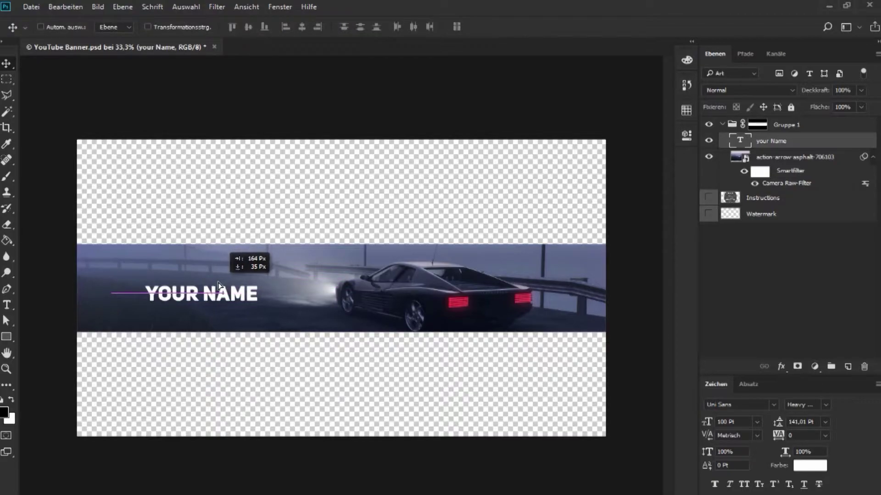
left_click_drag(219, 286, 226, 276)
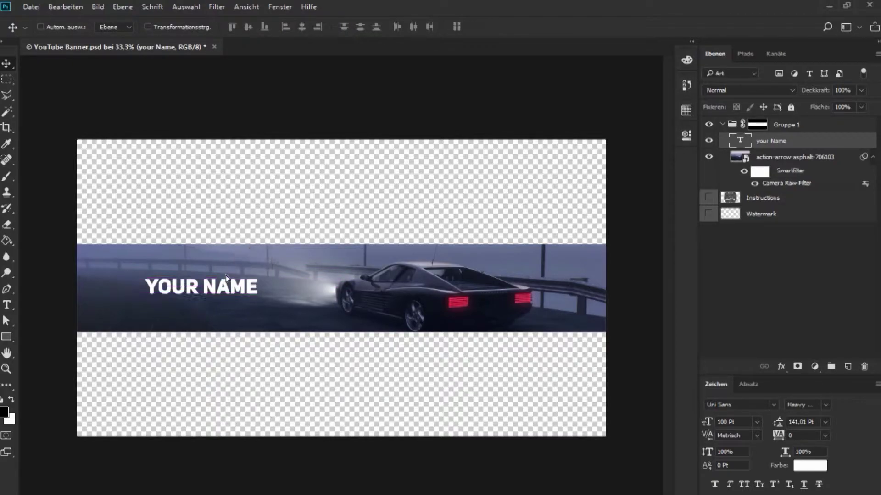
- Browse the font family list to set the name text in a_FuturaOrto
left_click(774, 404)
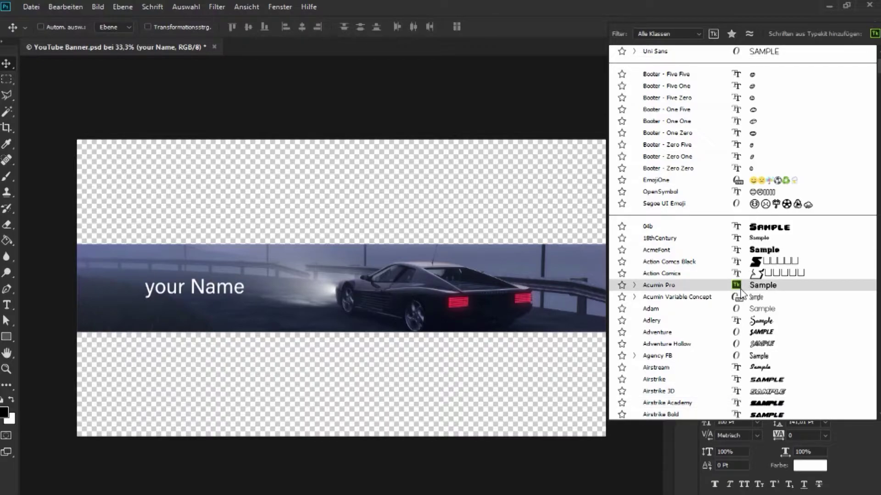
scroll(738, 304, "down", 3)
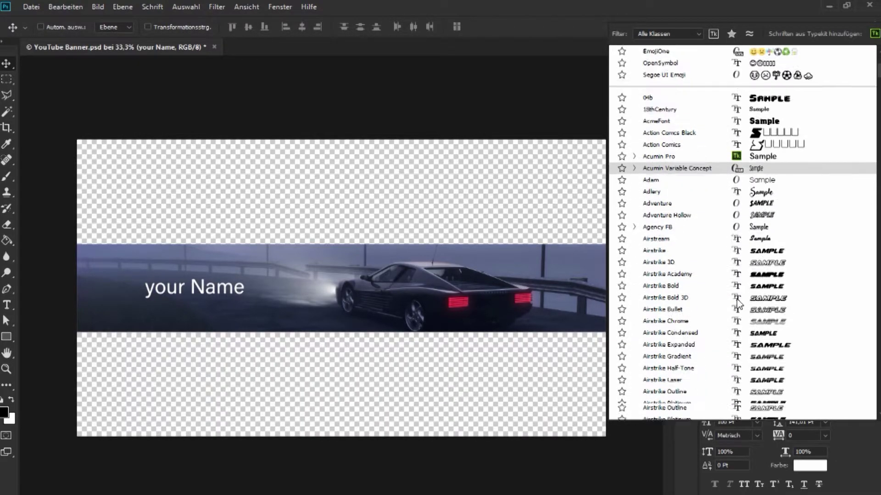
scroll(737, 305, "down", 2)
scroll(737, 304, "down", 2)
scroll(736, 299, "down", 2)
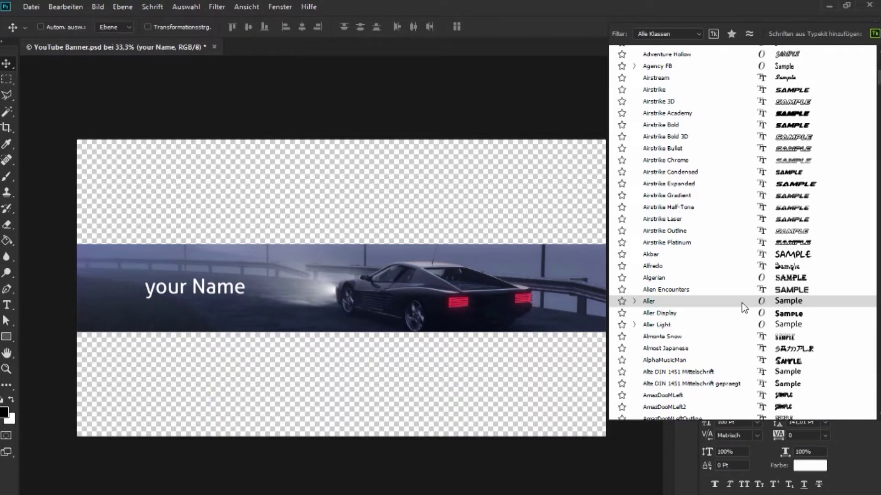
scroll(741, 302, "down", 2)
scroll(742, 303, "down", 3)
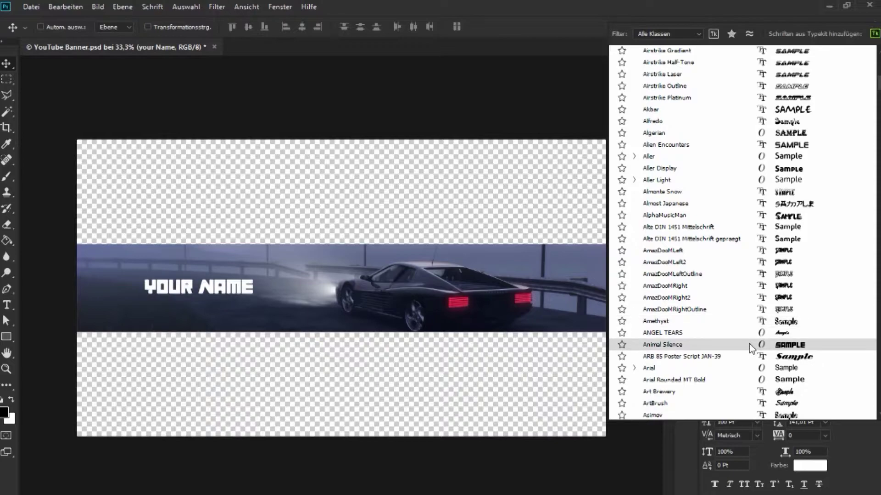
scroll(754, 335, "down", 2)
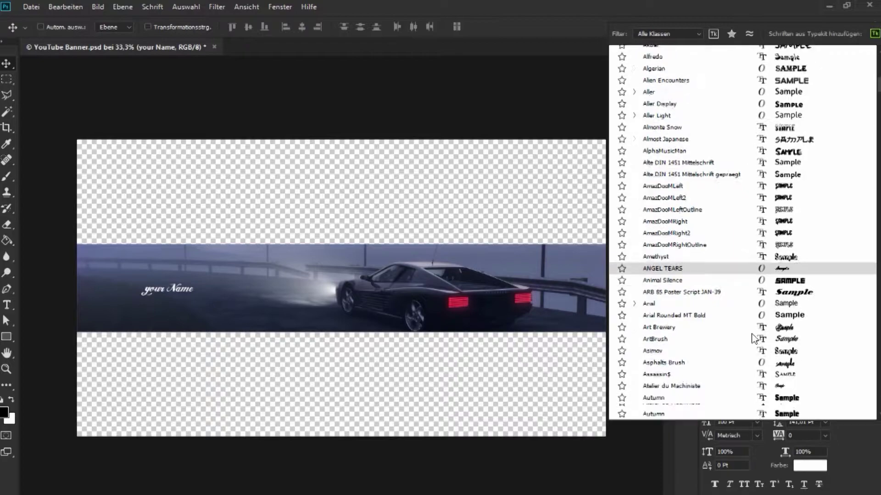
scroll(764, 321, "down", 1)
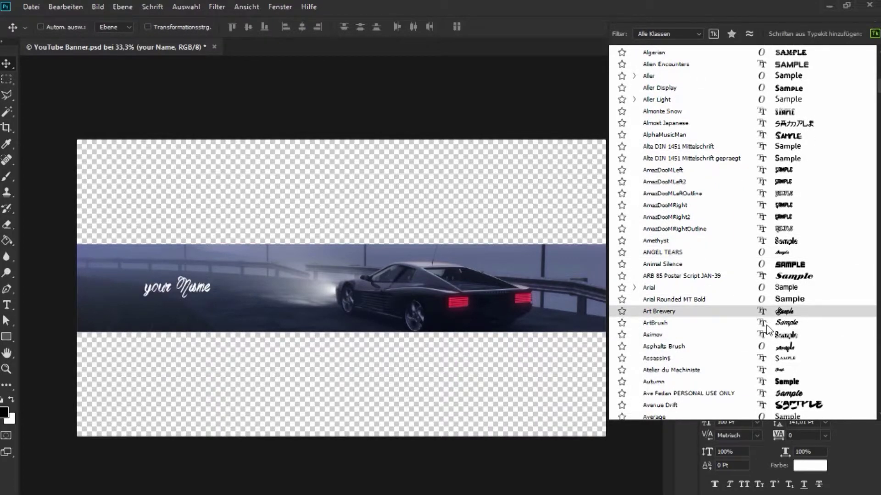
scroll(764, 341, "down", 1)
scroll(764, 346, "down", 1)
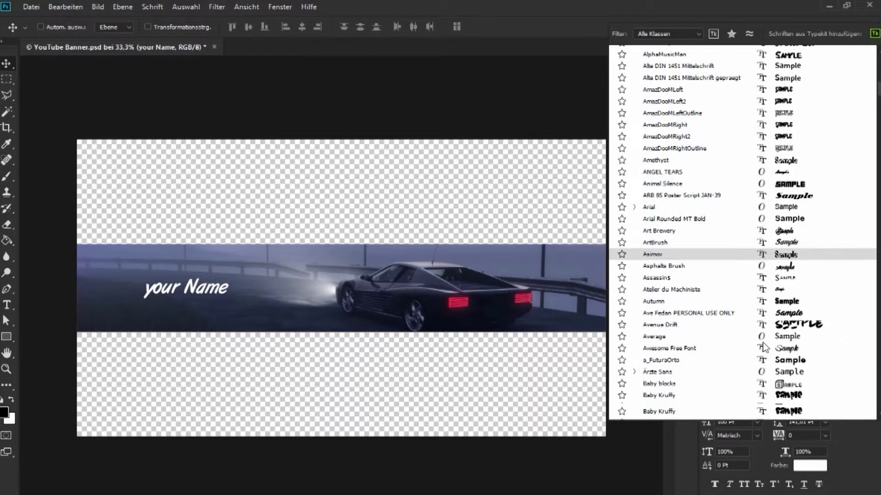
scroll(764, 347, "down", 1)
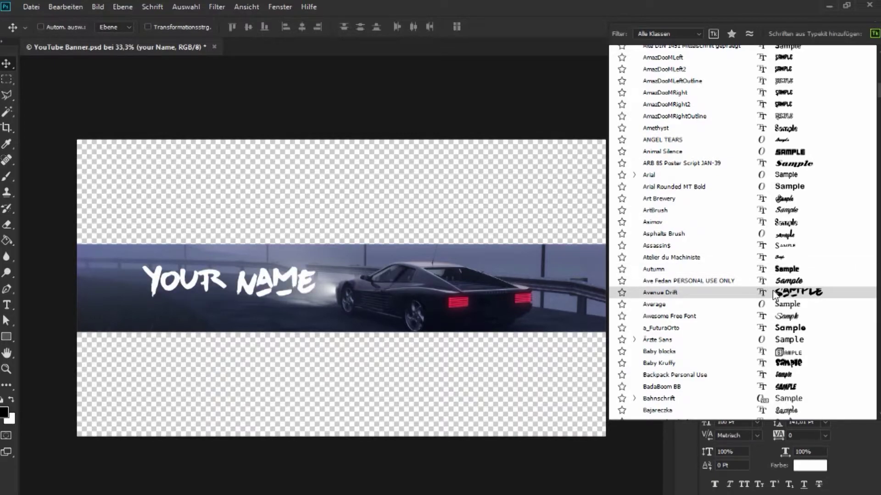
scroll(774, 294, "down", 3)
scroll(775, 294, "down", 1)
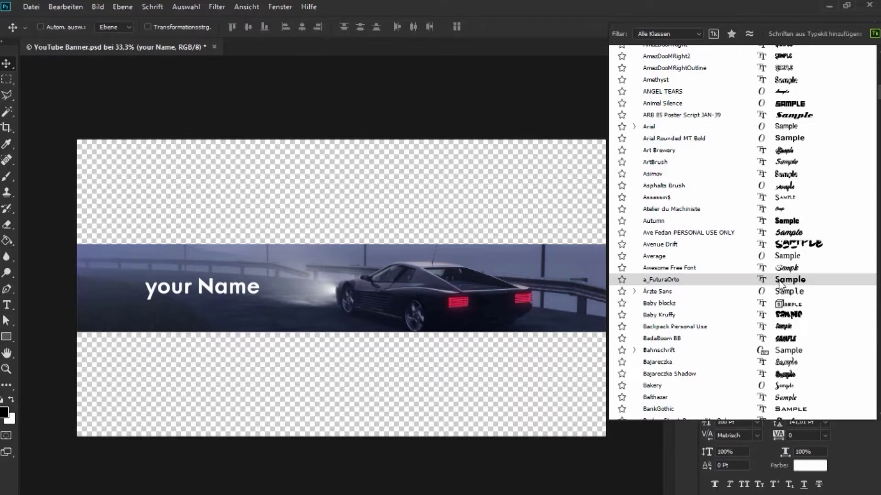
- Apply the a_FuturaOrto font and shorten the text to just 'your'
left_click(778, 283)
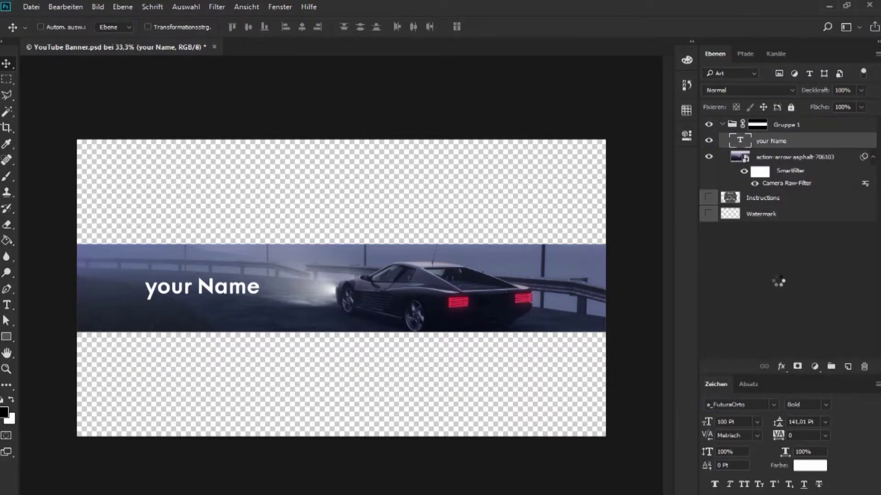
double_click(736, 142)
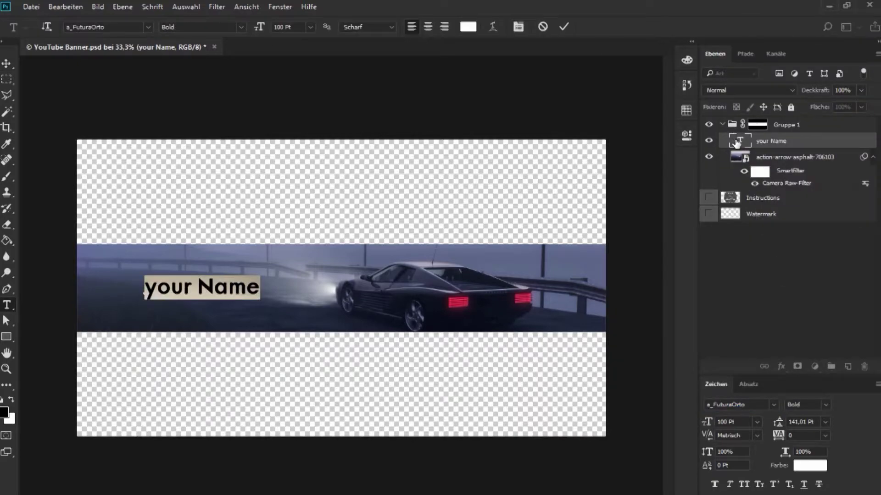
key("Right")
key("BackSpace")
key("BackSpace")
key("BackSpace")
left_click(7, 305)
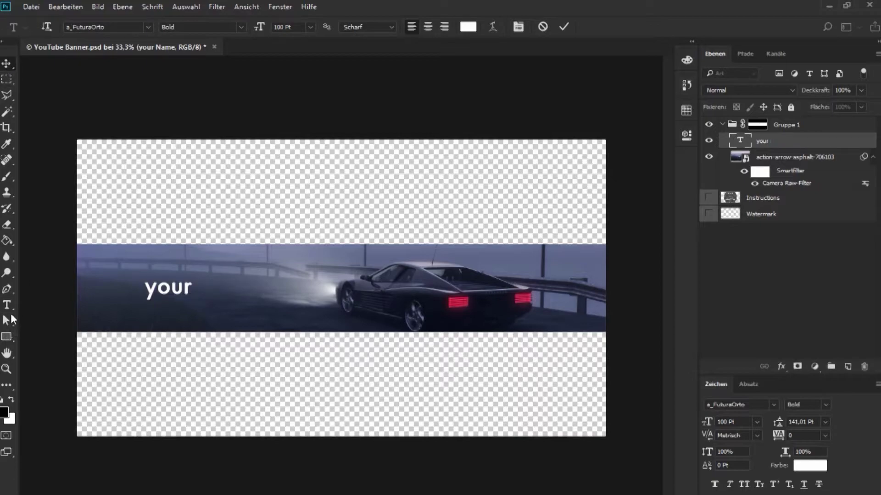
- Add a new 'name' text layer aligned directly beneath 'your'
left_click(196, 319)
type("name")
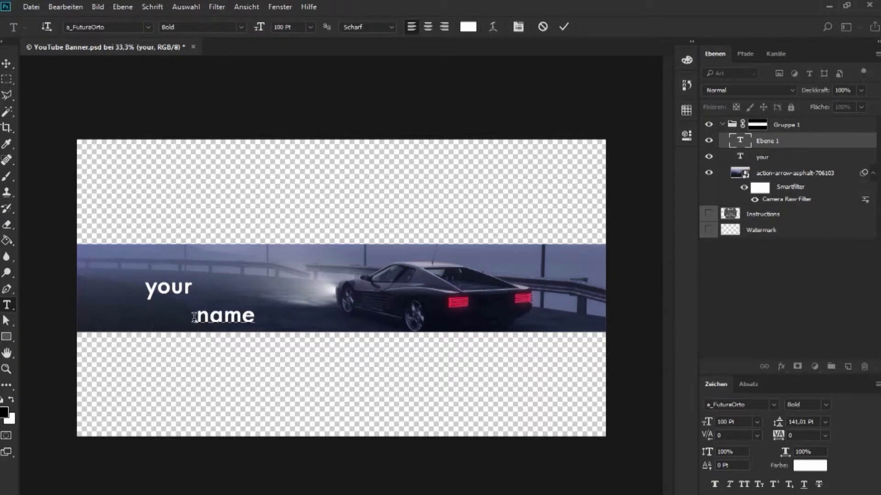
left_click(6, 62)
mouse_move(221, 318)
left_mouse_down()
mouse_move(187, 300)
mouse_move(200, 305)
left_mouse_up()
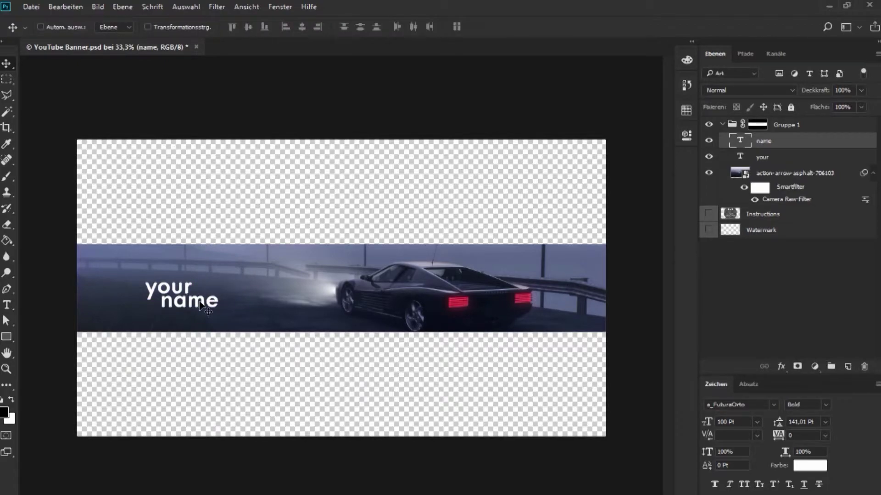
key("shift+Left")
key("shift+Left")
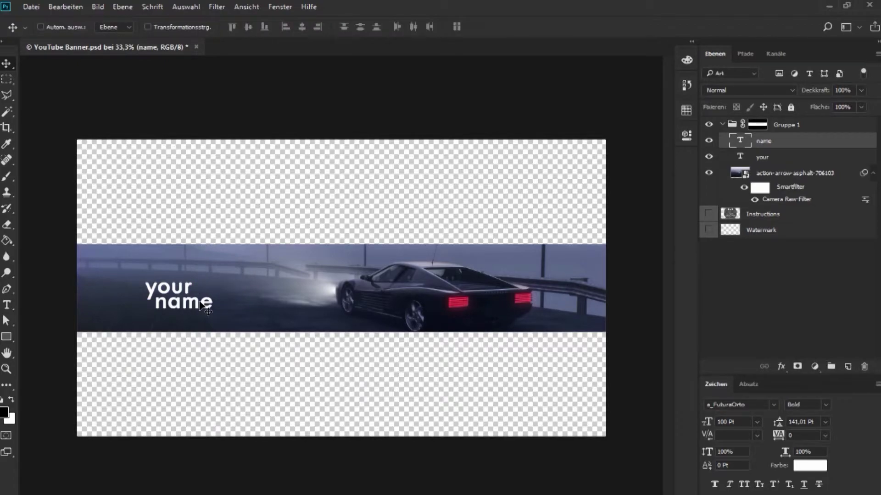
- Enlarge both words together, shift them up and right, then shrink them to about three quarters
left_click(763, 158, "shift")
key("ctrl+t")
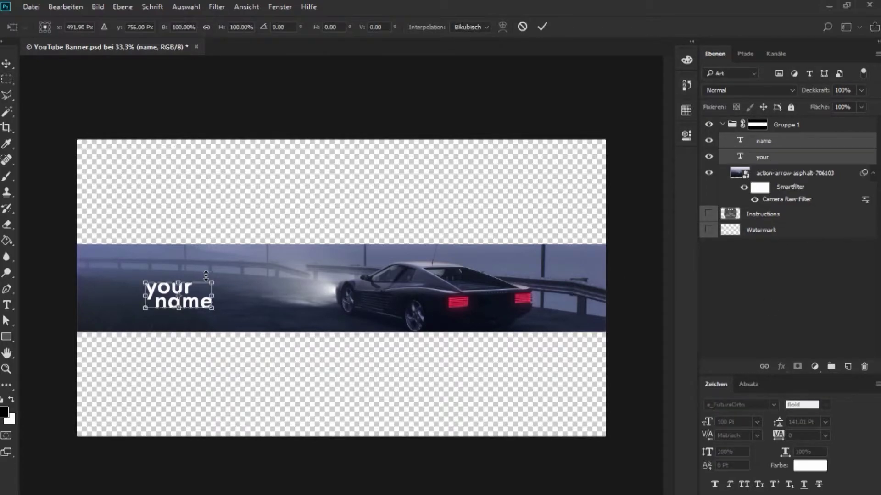
left_click_drag(212, 279, 245, 271)
key("Return")
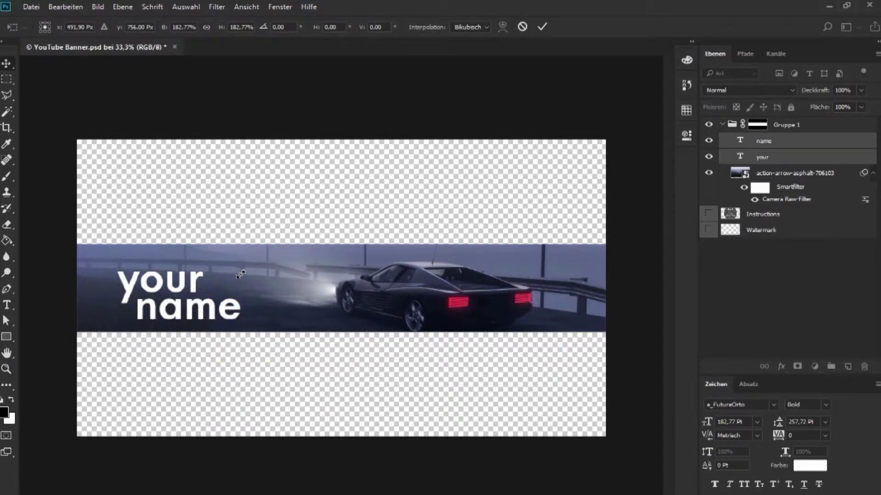
left_click_drag(257, 303, 277, 297)
key("ctrl+r")
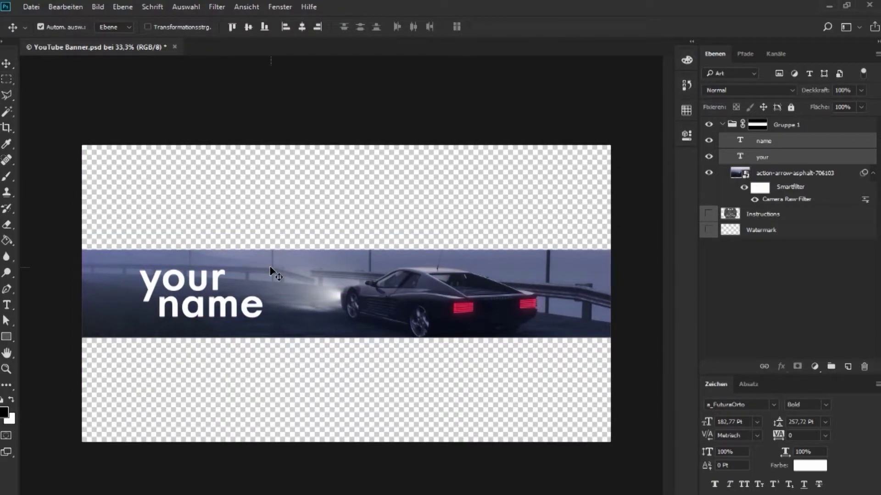
key("ctrl+t")
key("ctrl+r")
left_click_drag(257, 266, 243, 269)
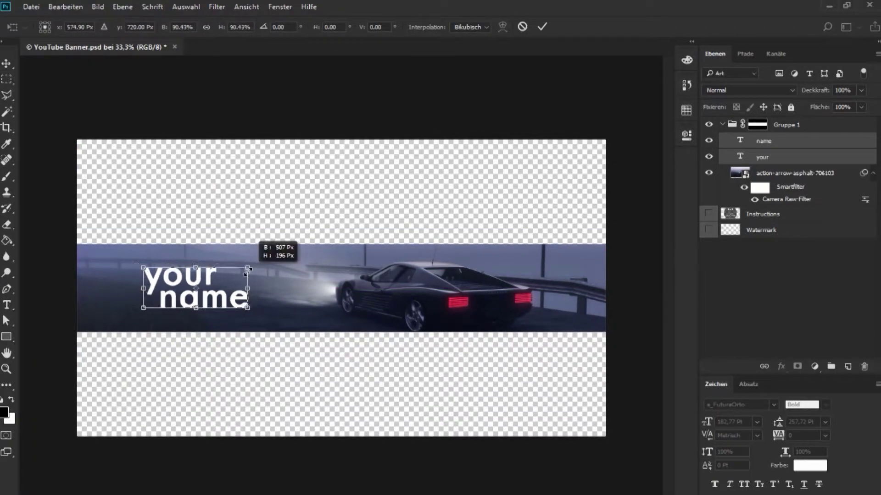
key("Return")
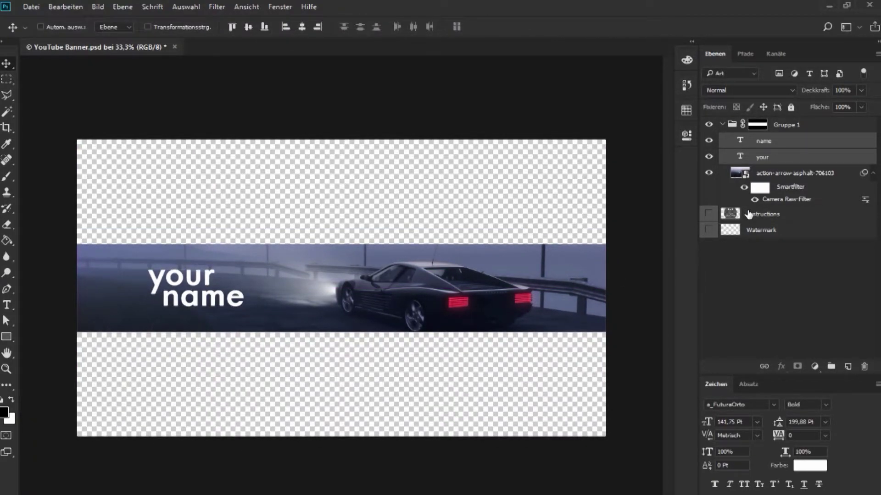
- Move the 'your' layer above 'name' in the Layers panel, after undoing an accidental grouping
key("ctrl+g")
key("ctrl+z")
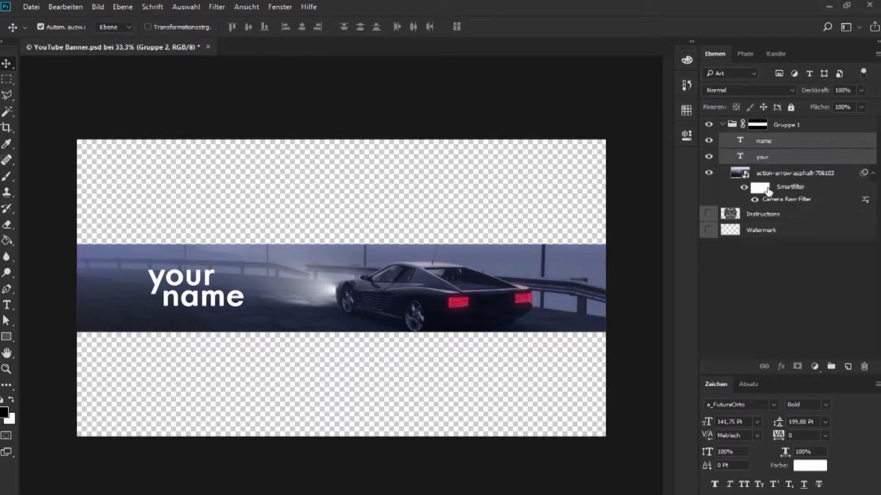
left_click(802, 160)
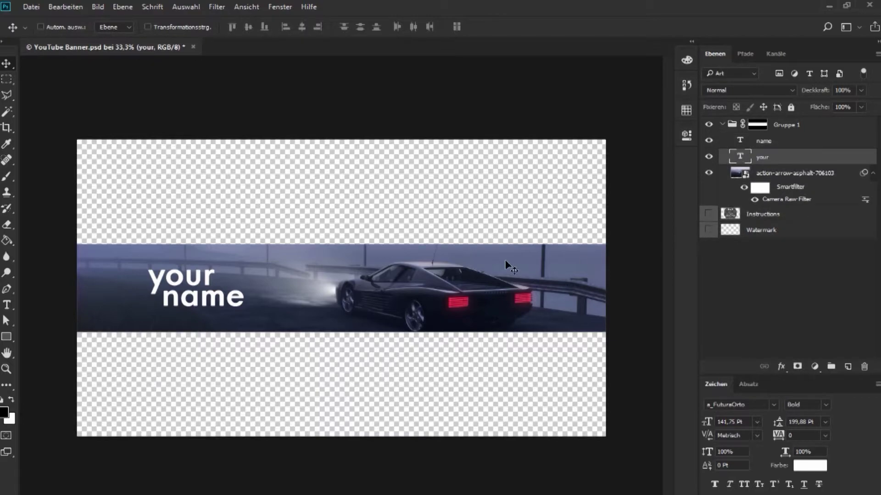
scroll(503, 257, "up", 3)
mouse_move(206, 284)
left_mouse_down()
mouse_move(509, 279)
mouse_move(452, 256)
left_mouse_up()
scroll(477, 230, "up", 1)
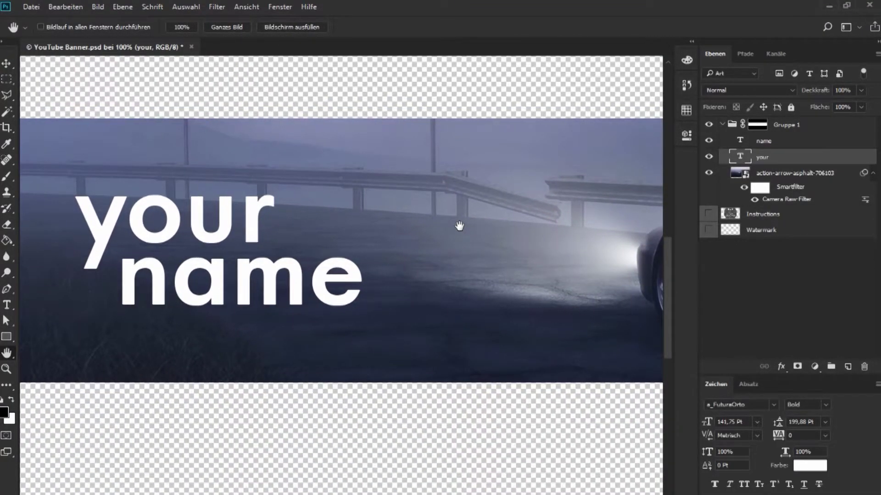
scroll(459, 226, "down", 1)
left_click_drag(542, 230, 555, 226)
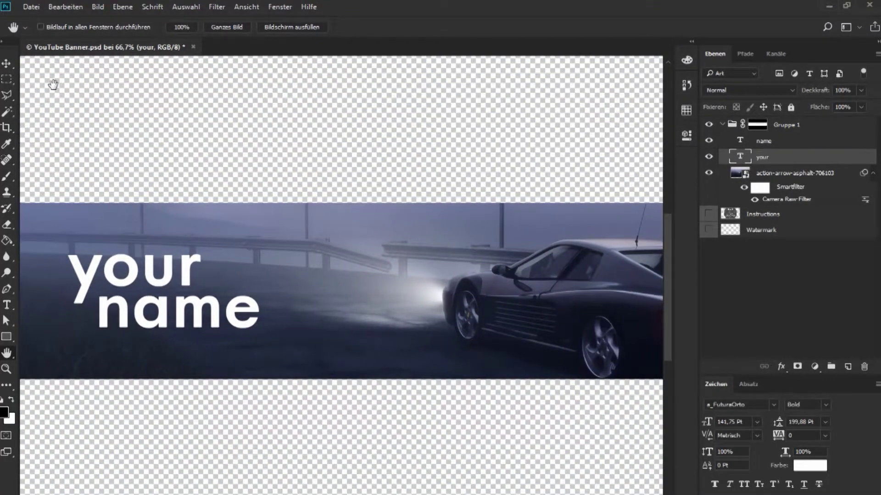
left_click(6, 62)
left_click_drag(748, 160, 788, 139)
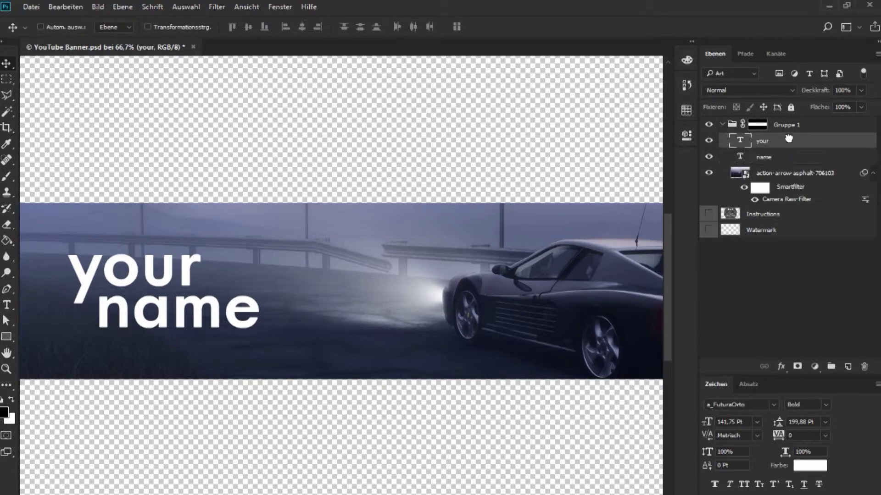
- Give 'your' a drop shadow with 5 px offset and 55% opacity, removing the pattern overlay
double_click(829, 147)
left_click_drag(699, 184, 804, 179)
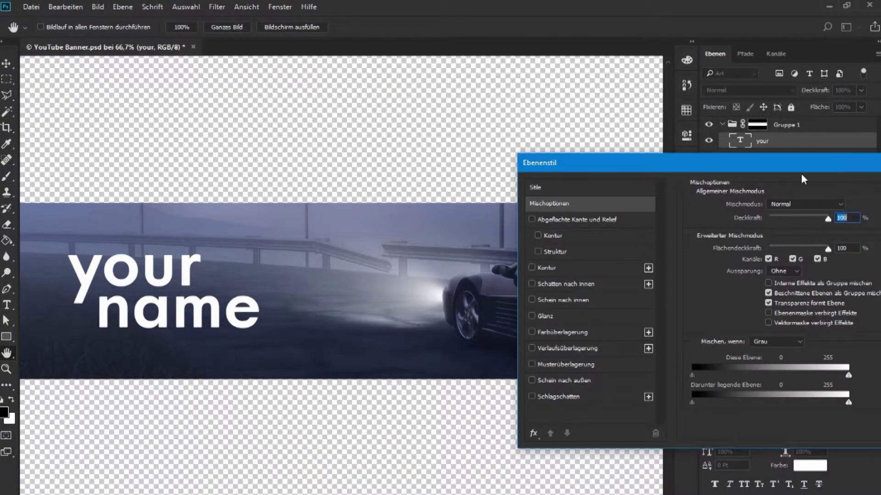
left_click(533, 365)
left_click(532, 381)
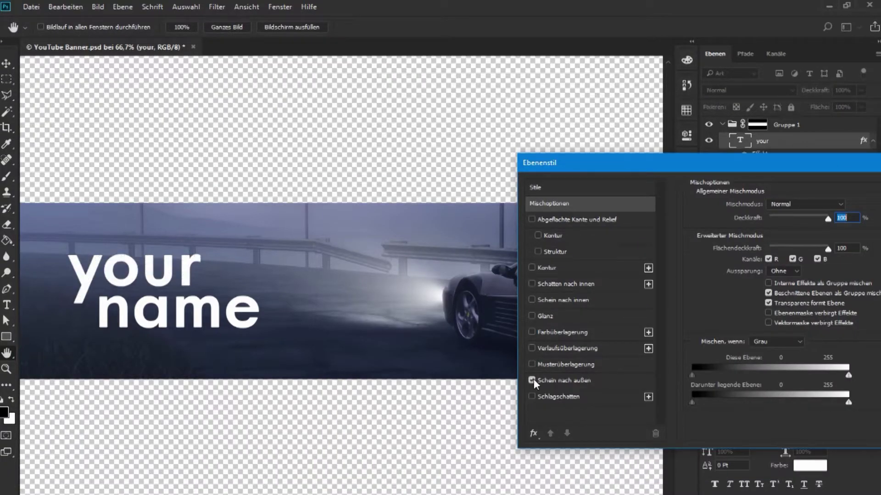
left_click(533, 399)
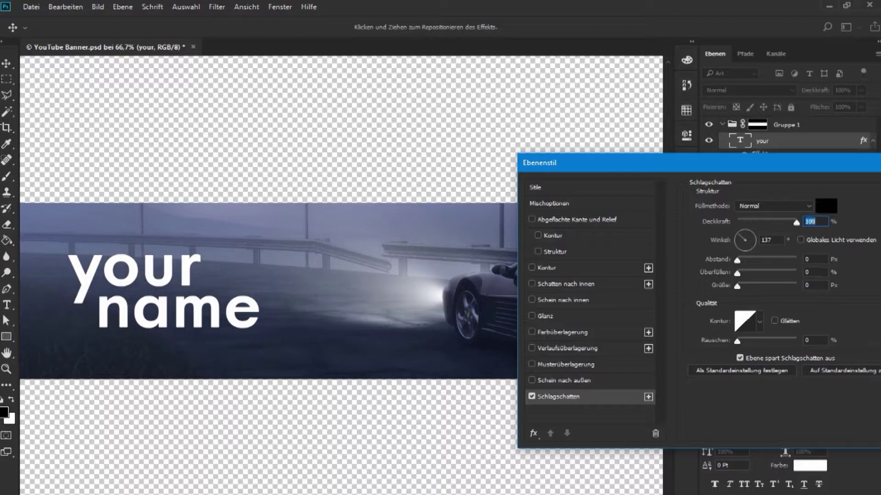
left_click_drag(738, 260, 747, 287)
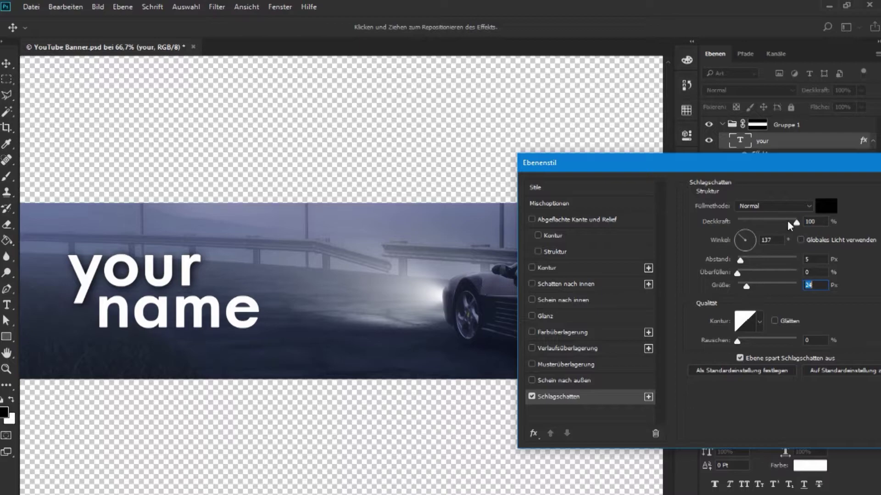
left_click_drag(796, 223, 770, 223)
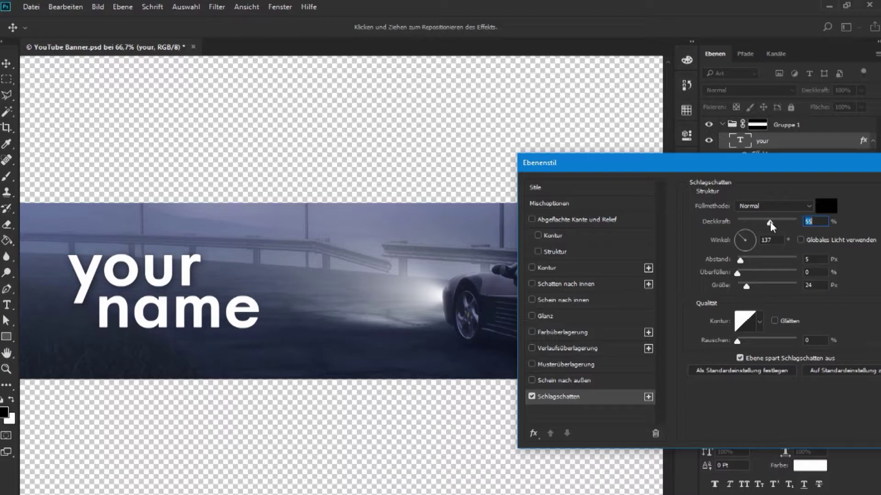
left_click_drag(748, 163, 639, 170)
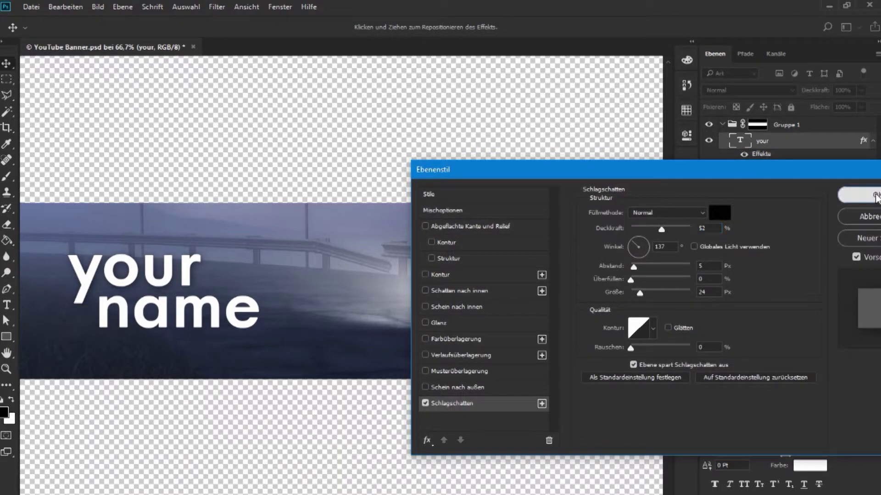
left_click(850, 196)
- Copy the layer style from 'your' and paste it onto 'name'
right_click(787, 140)
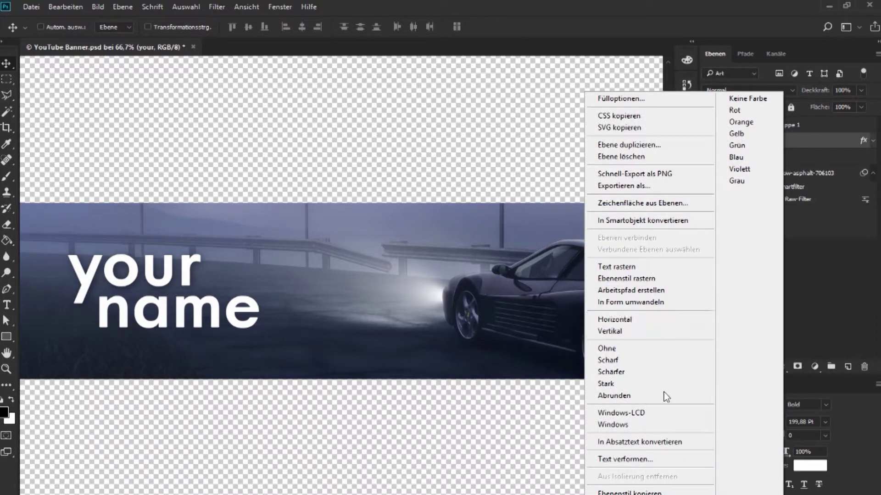
left_click(661, 490)
right_click(790, 124)
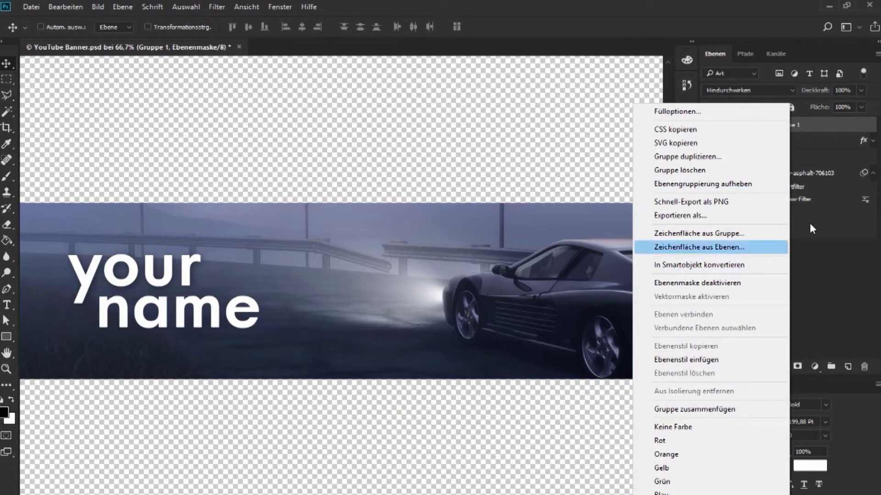
left_click(826, 144)
left_click(801, 156)
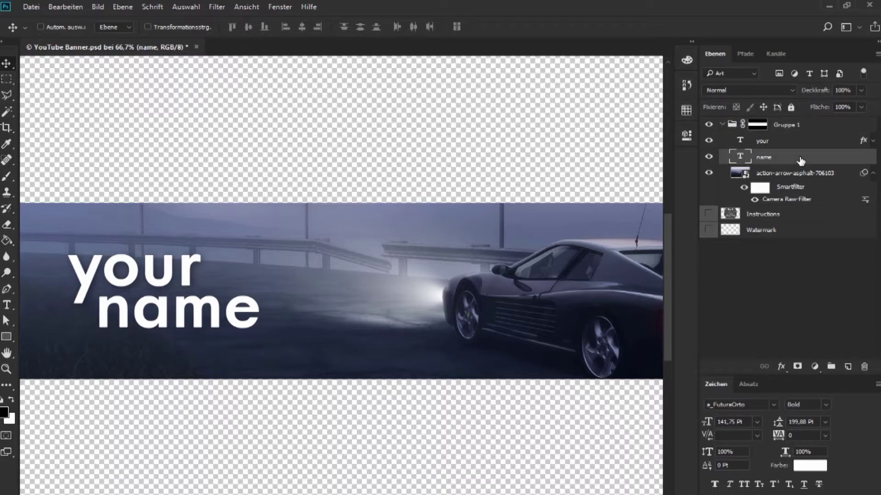
right_click(798, 157)
left_click(651, 494)
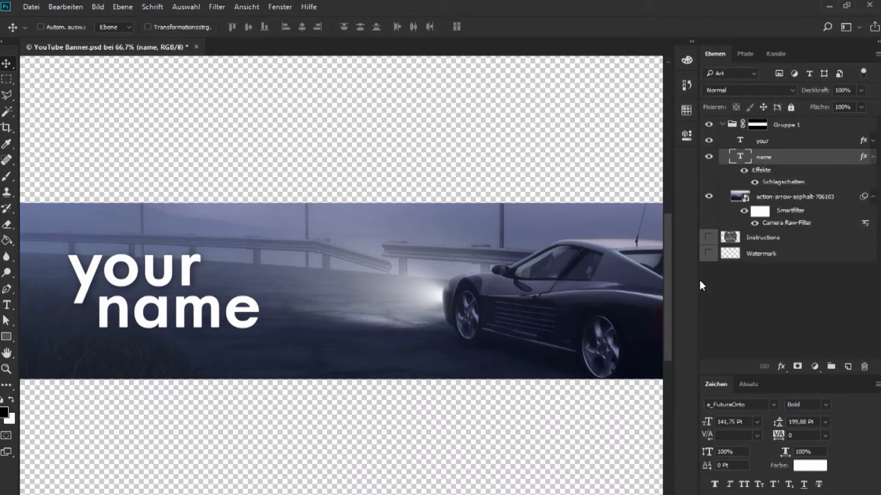
left_click(873, 157)
left_click(813, 308)
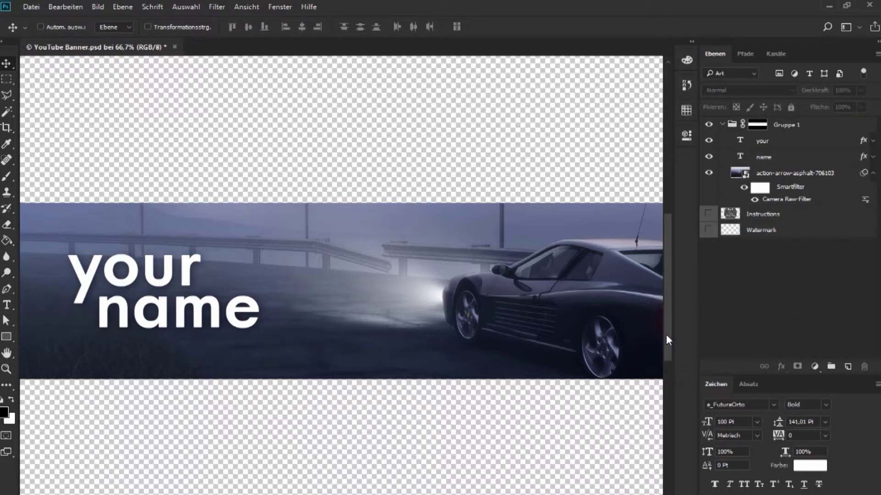
- Zoom out and nudge both the 'your' and 'name' layers slightly left
scroll(666, 335, "down", 1)
scroll(666, 335, "down", 2)
key("ctrl")
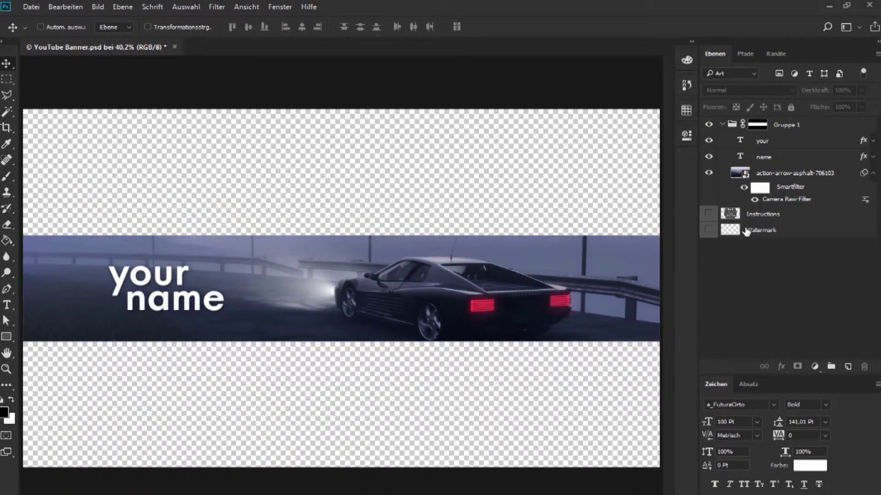
left_click(768, 159)
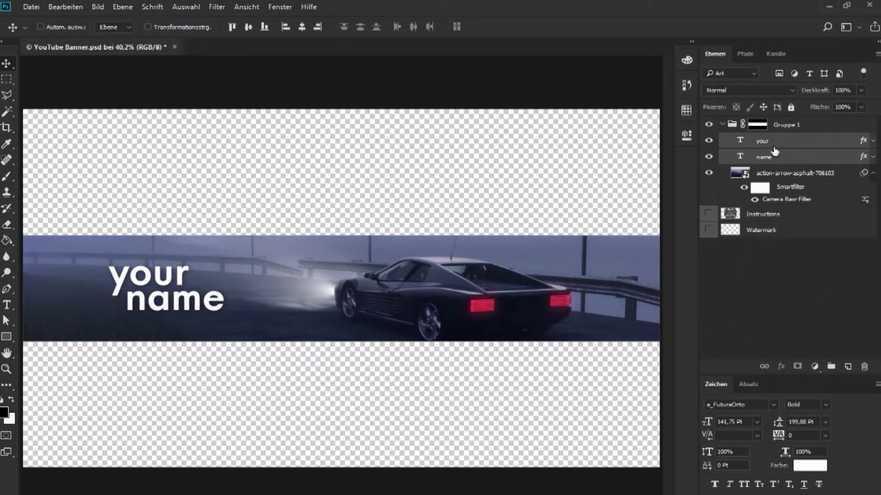
key("shift+Left")
key("shift+Left")
key("shift+Left")
key("shift+Left")
key("shift+Left")
key("shift+Left")
key("shift+Down")
key("shift+Left")
key("shift+Left")
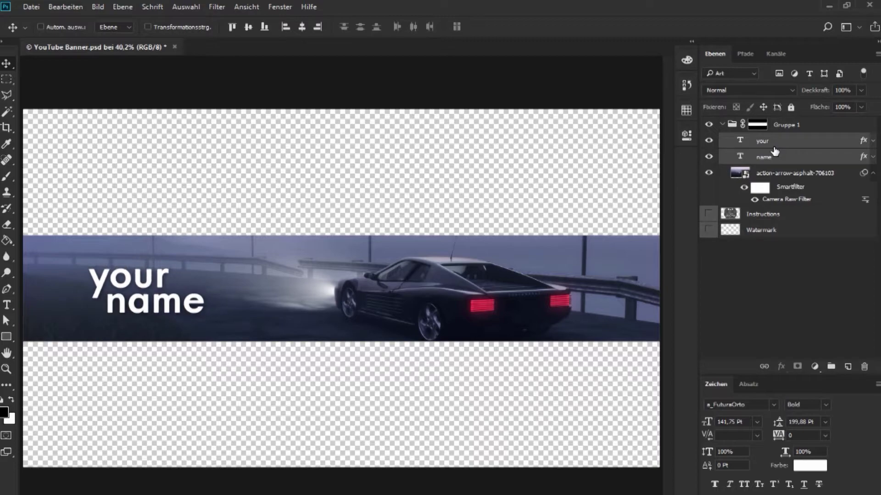
key("shift+Left")
key("shift+Left")
key("shift+Left")
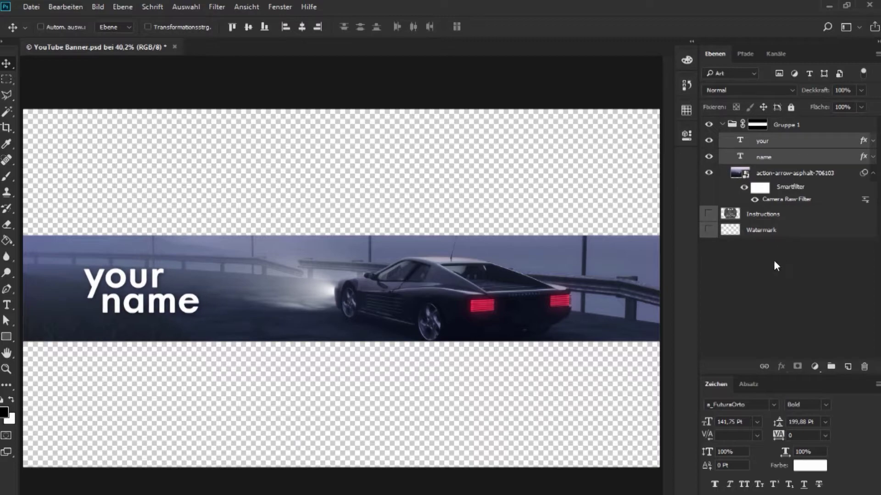
left_click(775, 261)
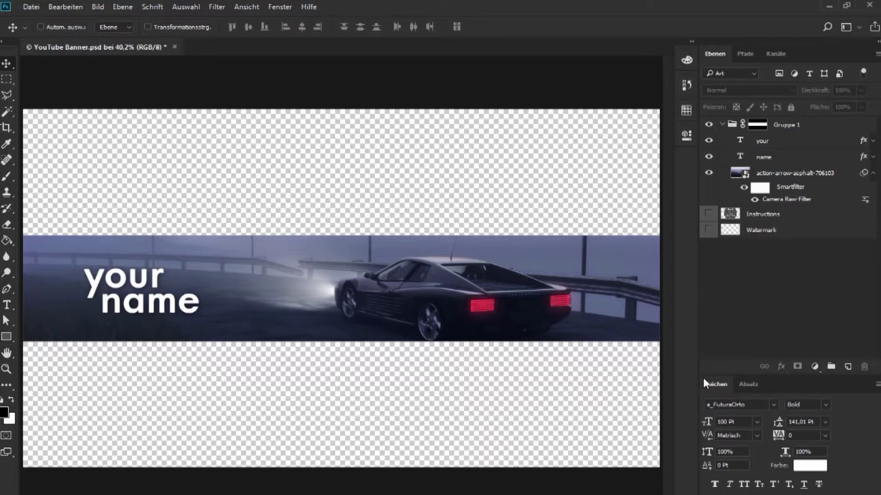
- Add a Color Lookup adjustment layer to the banner
left_click(821, 370)
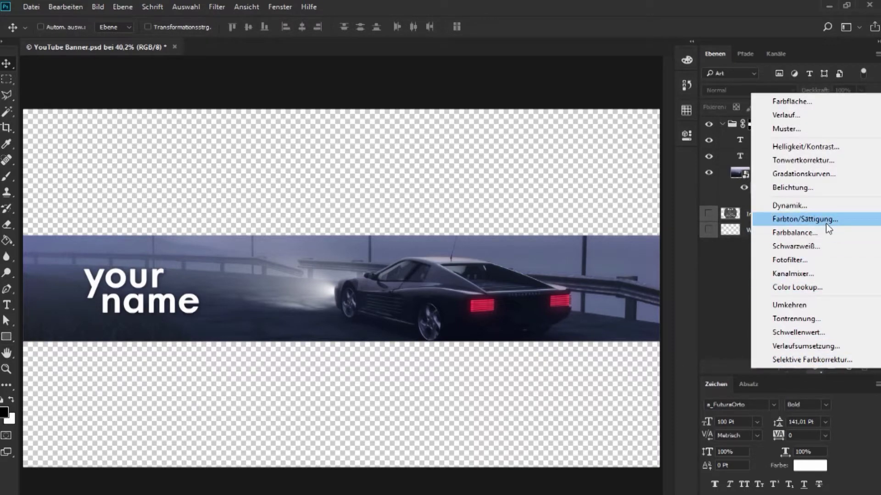
left_click(795, 288)
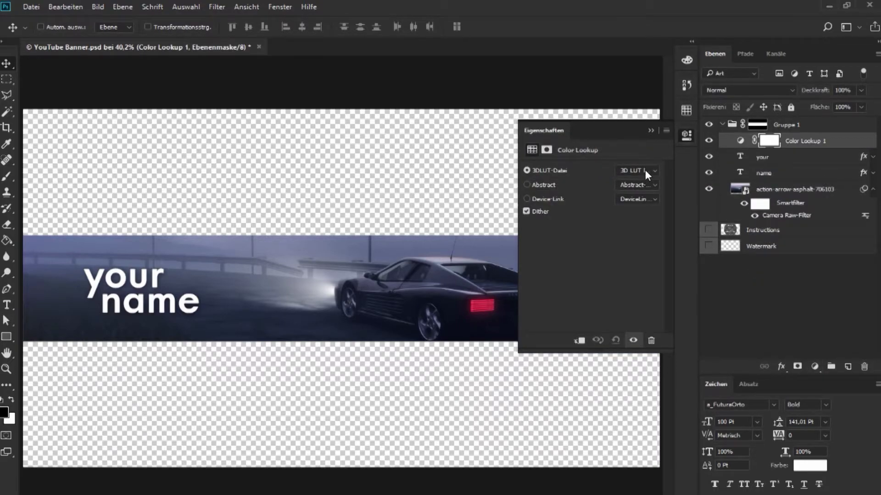
left_click(644, 169)
key("Escape")
- Place the smoke image under the car, blended with Negativ multiplizieren at 75% opacity
left_click_drag(665, 364, 651, 134)
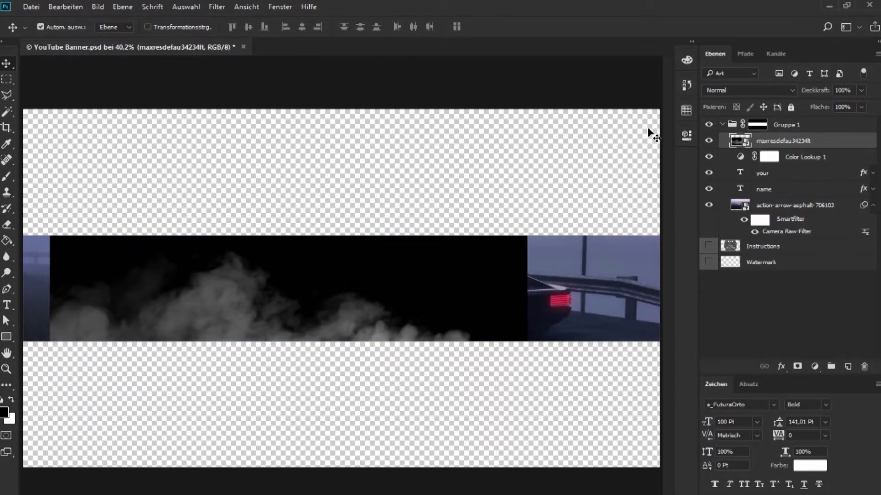
key("ctrl+minus")
left_click(780, 93)
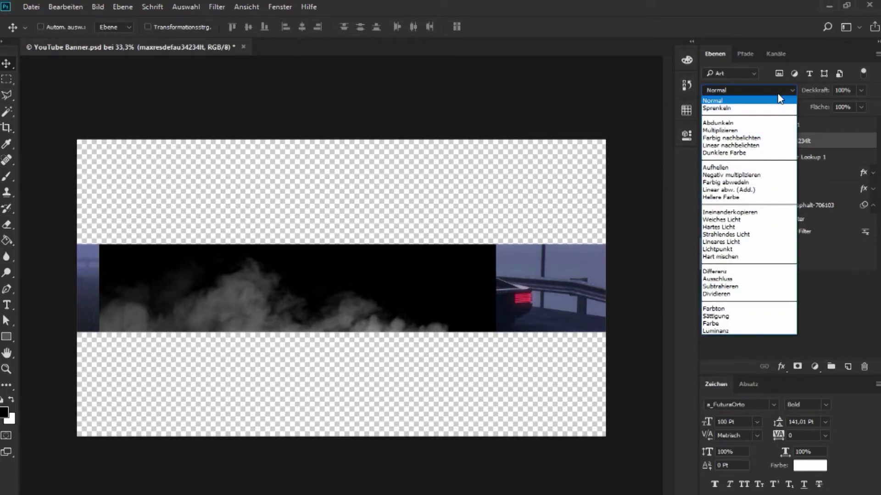
left_click(775, 173)
left_click_drag(429, 307, 376, 316)
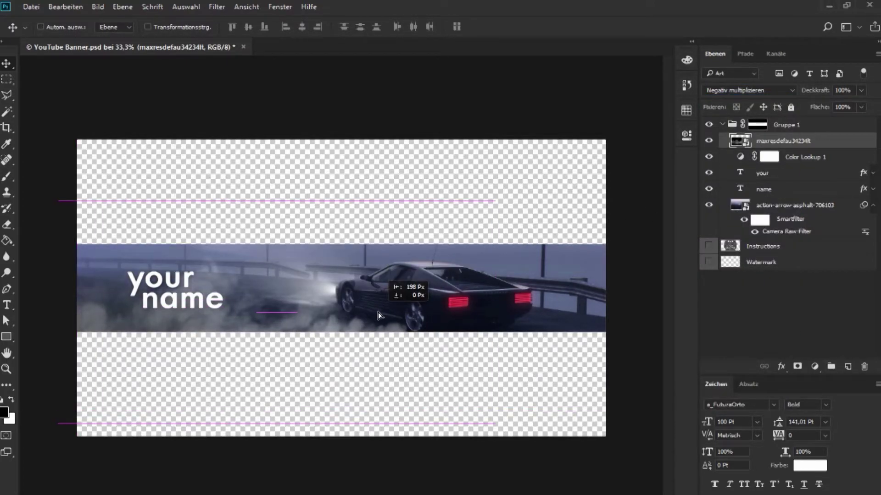
left_click_drag(376, 315, 369, 295)
key("7")
key("5")
- Duplicate the smoke, mirror it horizontally and move it to the car's right side
left_click_drag(370, 297, 370, 298)
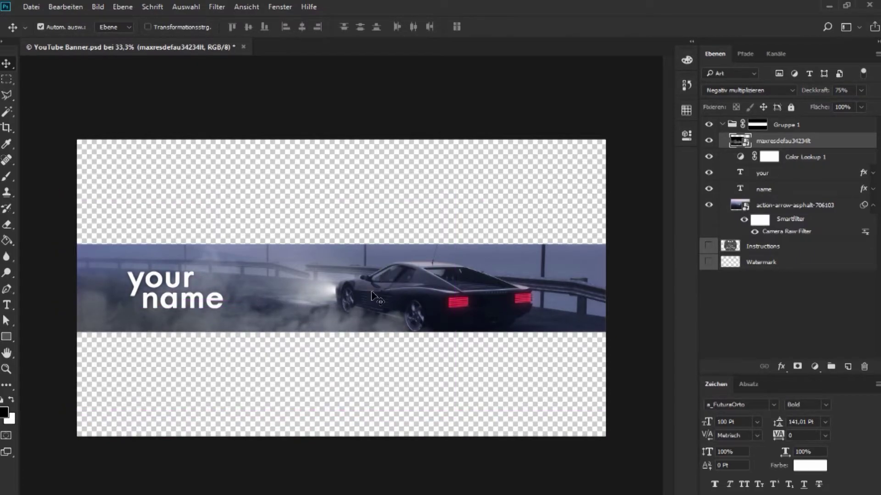
left_click(66, 6)
mouse_move(151, 272)
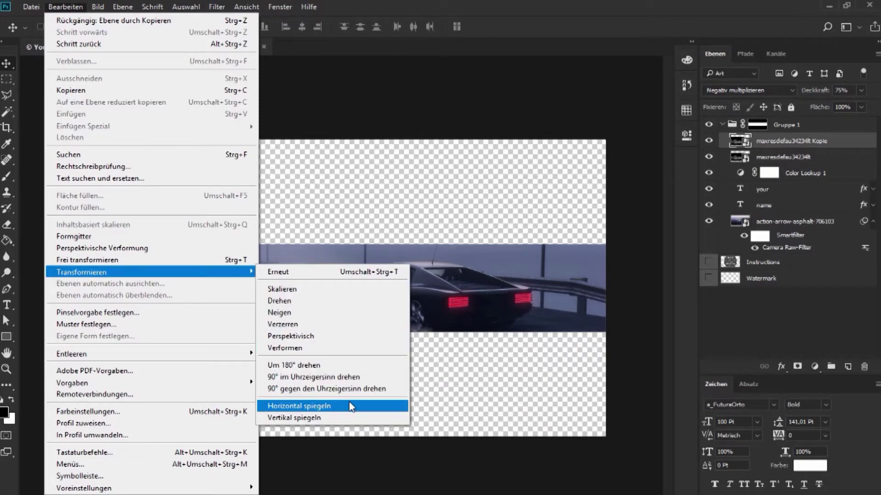
left_click(348, 406)
mouse_move(357, 338)
left_mouse_down()
mouse_move(590, 337)
mouse_move(594, 306)
left_mouse_up()
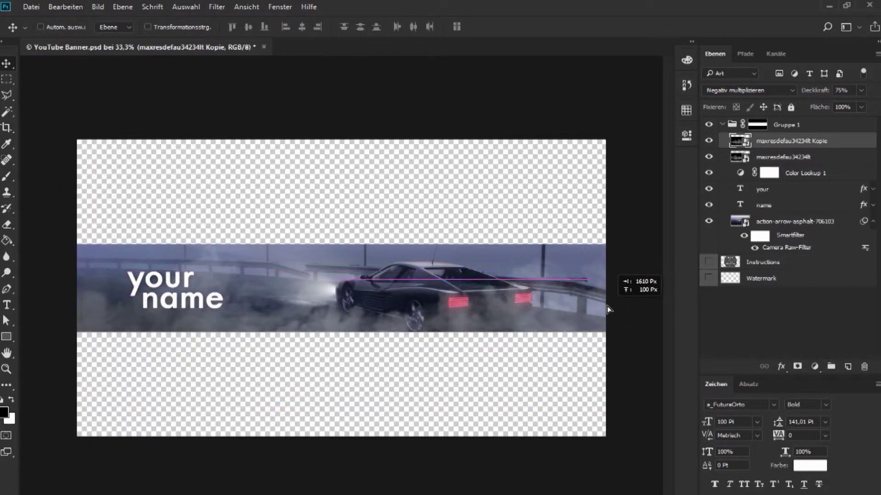
mouse_move(594, 306)
left_mouse_down()
mouse_move(645, 325)
mouse_move(596, 294)
left_mouse_up()
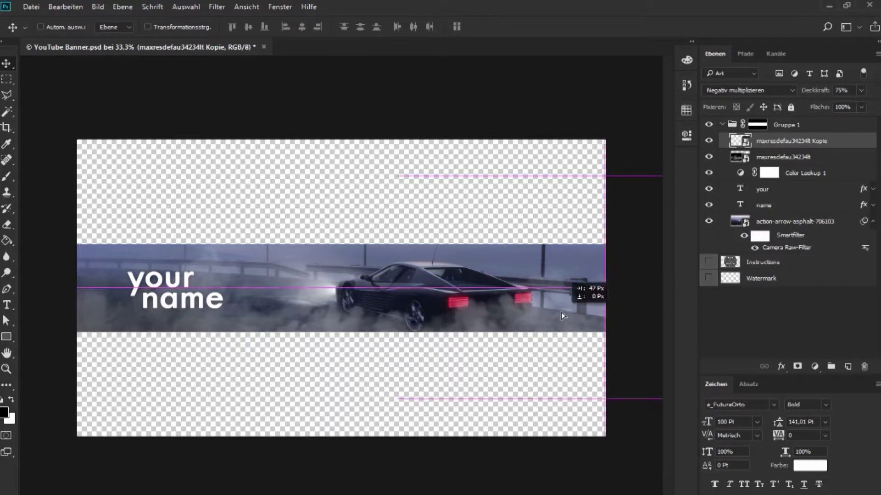
left_click(784, 294)
- Move Color Lookup 1 to the top of Gruppe 1 and apply the Crisp_Warm LUT
left_click_drag(797, 180, 811, 148)
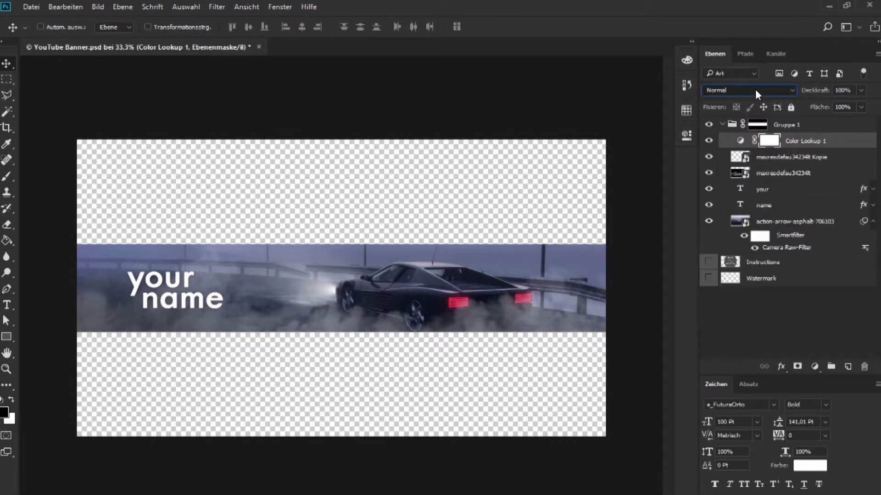
left_click(740, 141)
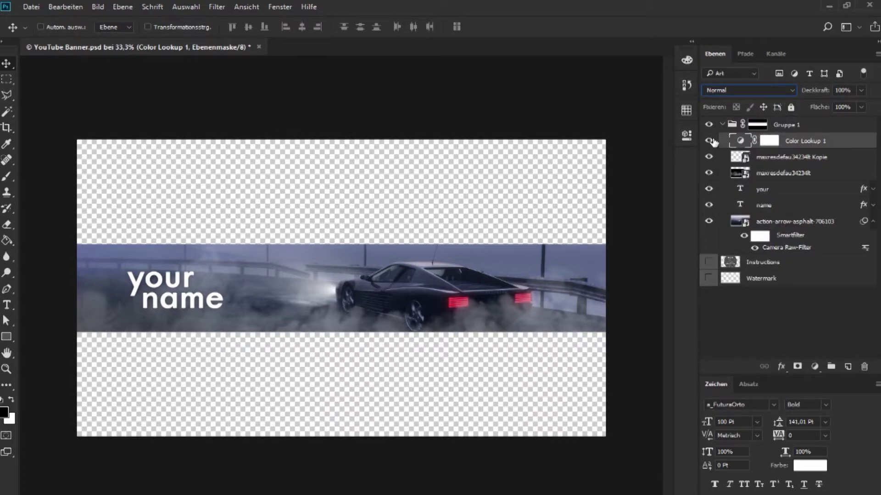
left_click(686, 135)
left_click(637, 170)
left_click(633, 232)
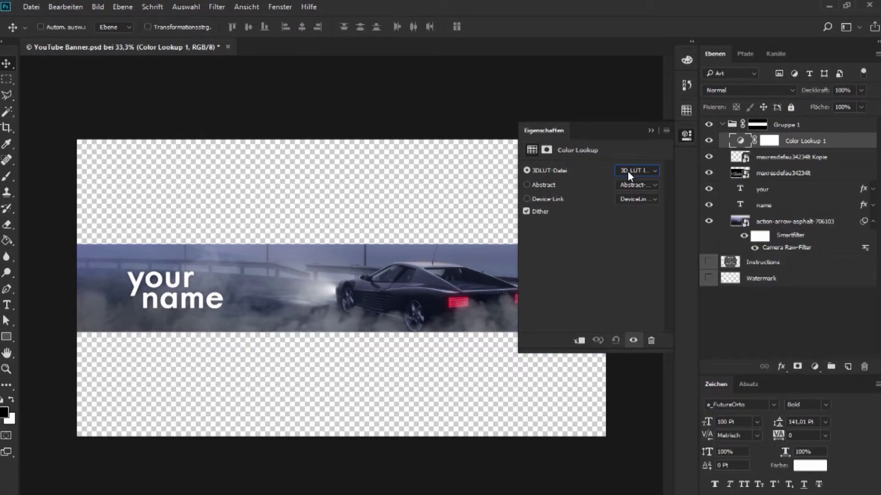
key("Down")
key("Down")
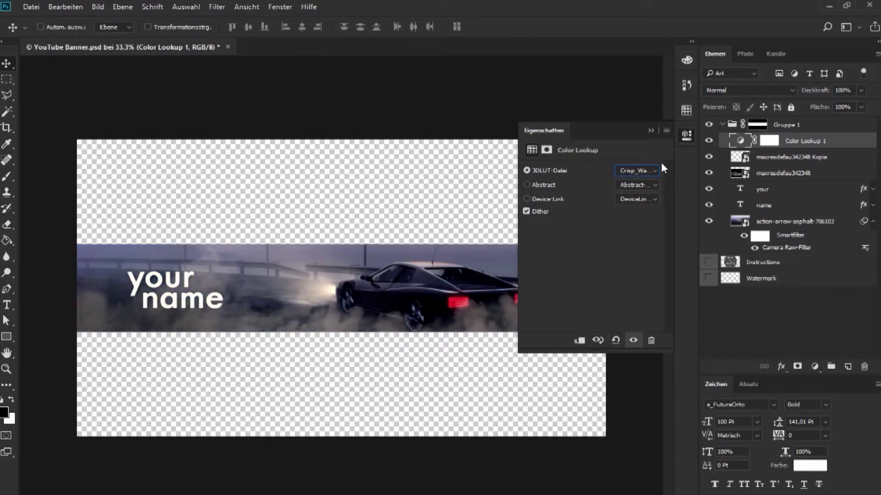
left_click(753, 296)
- Duplicate the action-arrow-asphalt-706103 photo layer and clear the copy's layer style and smart filter
left_click(777, 316)
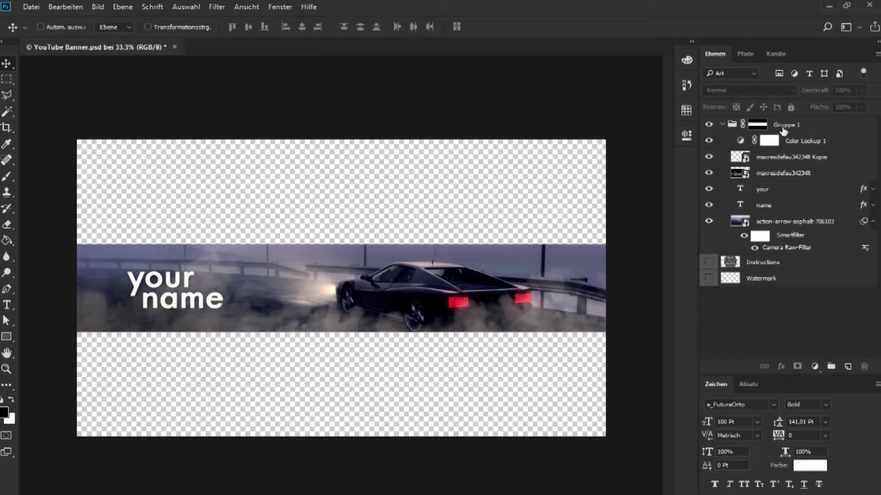
left_click(780, 219)
left_click_drag(779, 219, 770, 297)
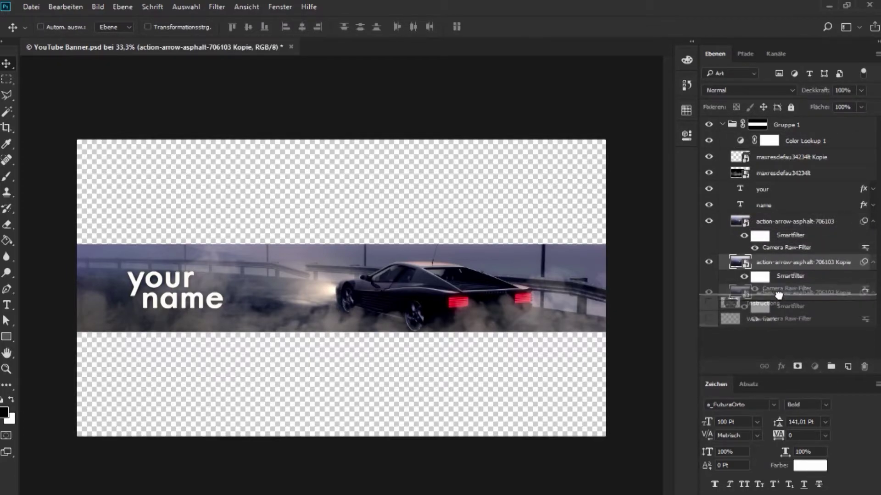
right_click(758, 261)
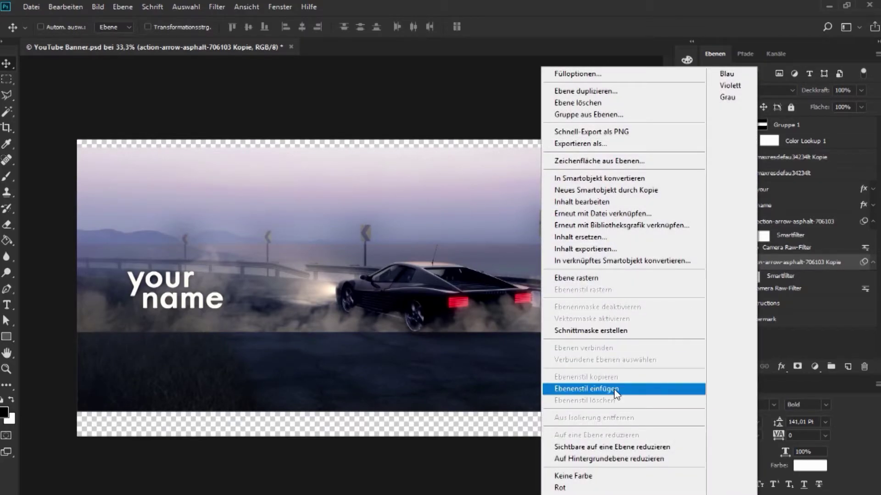
left_click(616, 390)
right_click(769, 264)
left_click(649, 401)
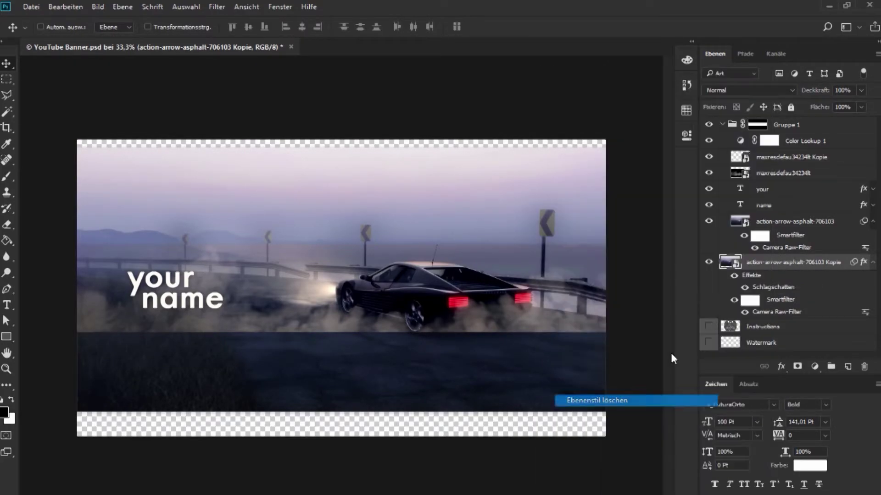
right_click(776, 282)
left_click(753, 336)
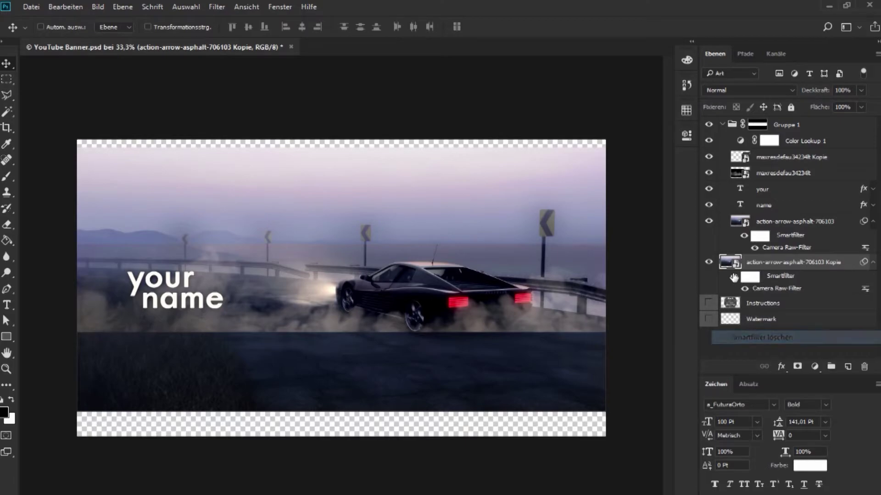
- Stretch the photo copy to fill the whole canvas and apply a Gaussian Blur
key("ctrl+t")
left_click_drag(605, 169, 780, 118)
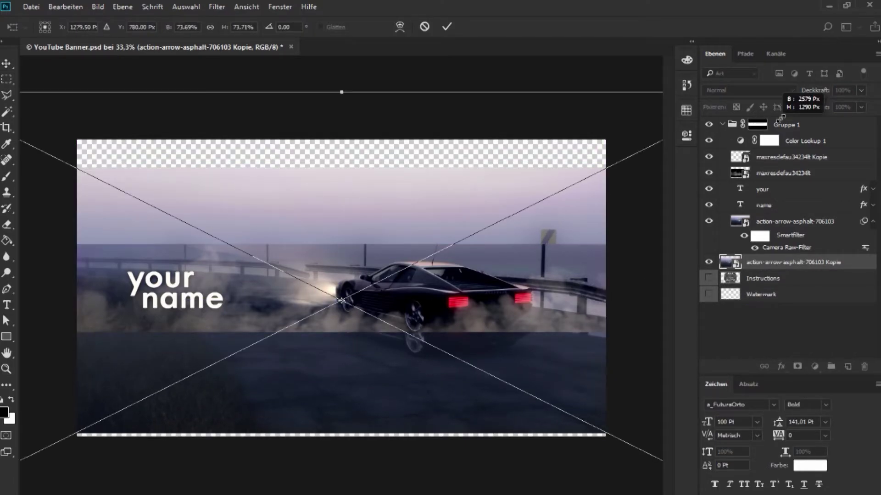
left_click_drag(499, 197, 499, 191)
key("Return")
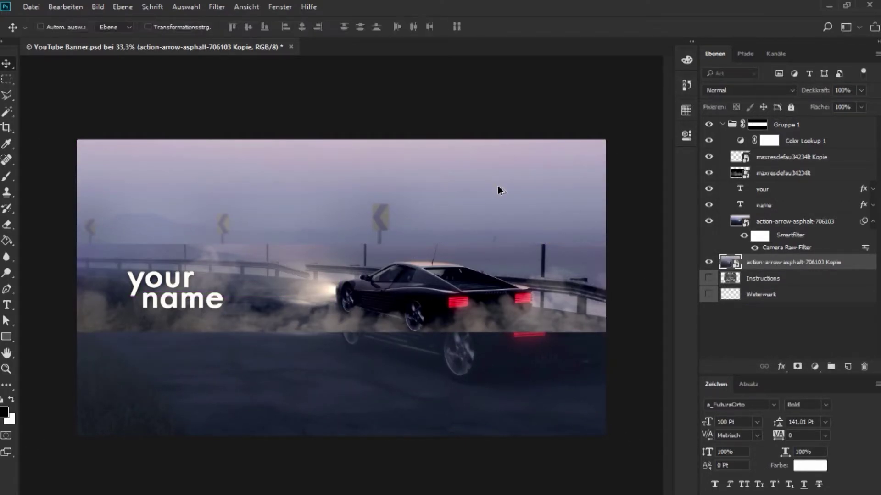
key("ctrl+alt+f")
key("Return")
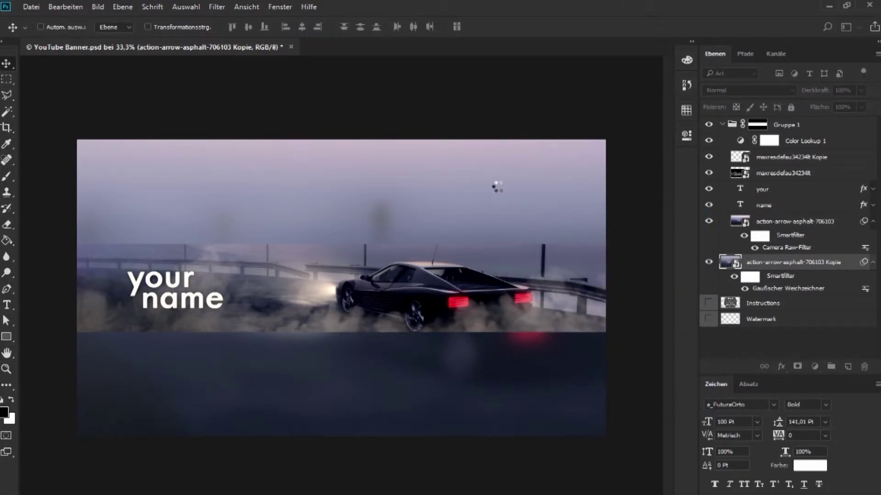
left_click(771, 340)
left_click(763, 307)
- Move the Instructions and Watermark layers to the top and rename Gruppe 1 to 'Banner'
left_click_drag(761, 319, 764, 115)
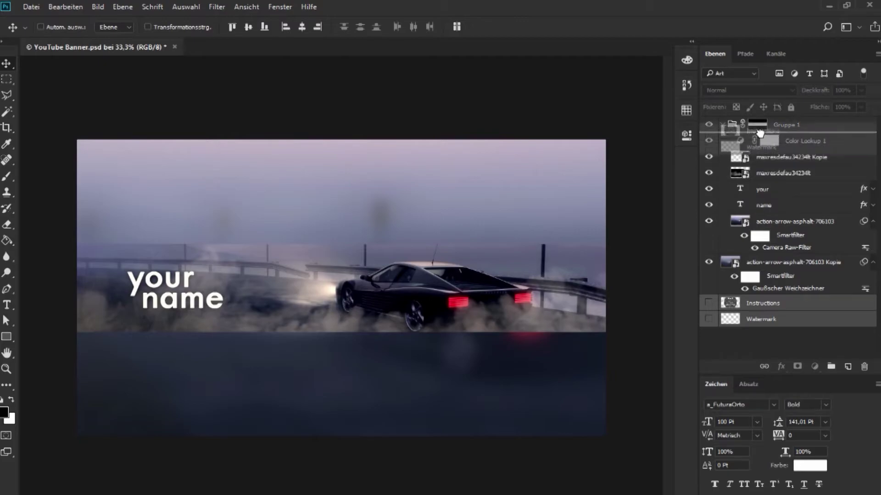
double_click(785, 157)
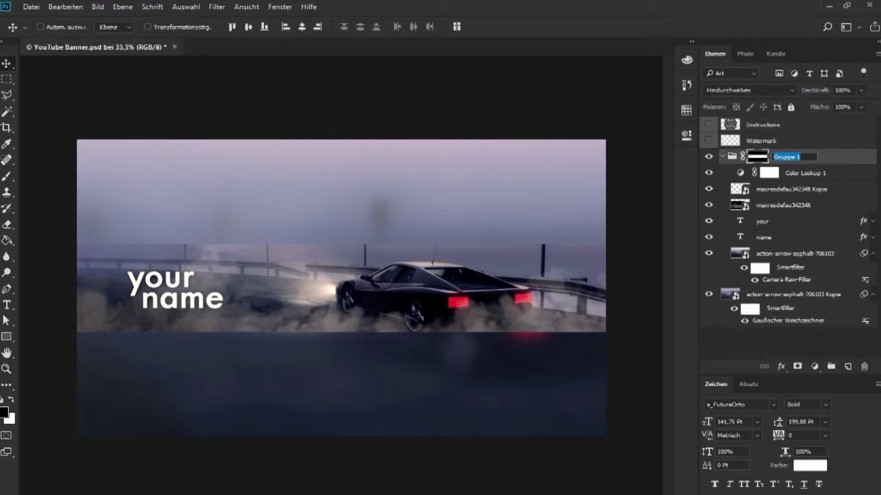
type("Banner")
key("Return")
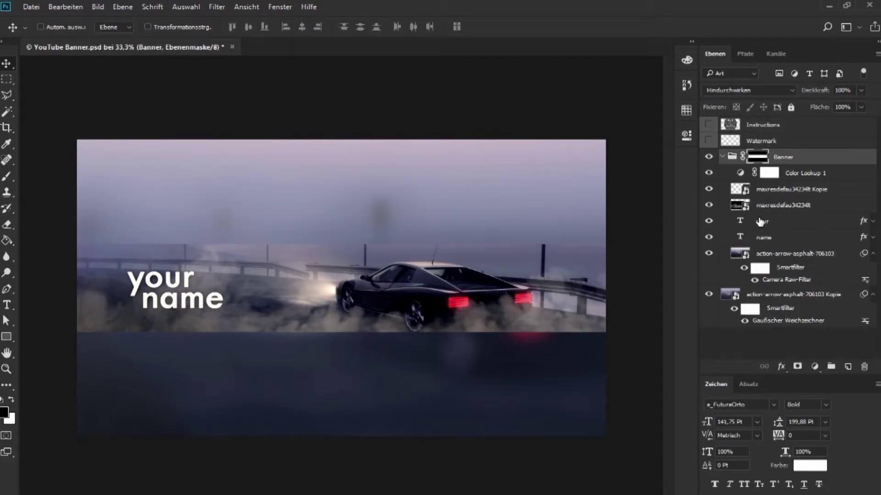
- Group the 'your' and 'name' text layers into a 'Text' group above Banner
left_click(761, 221)
left_click(764, 237, "shift")
key("ctrl+g")
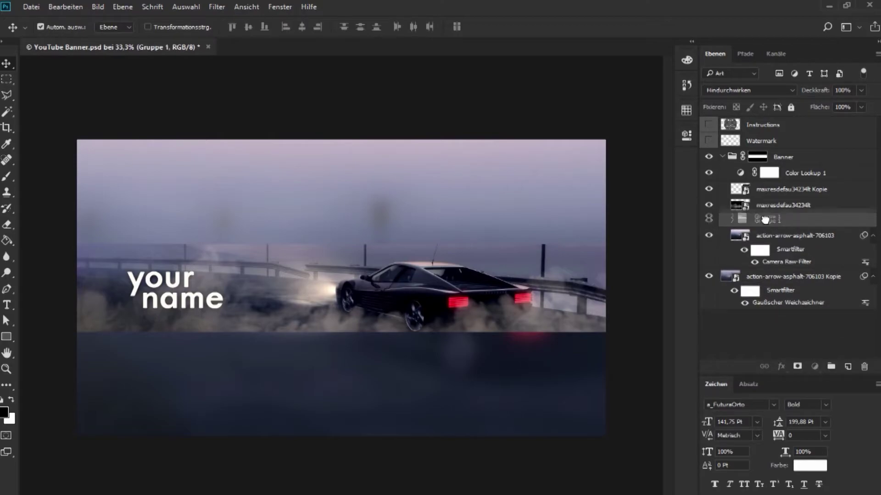
mouse_move(766, 220)
left_mouse_down()
mouse_move(775, 155)
mouse_move(765, 163)
left_mouse_up()
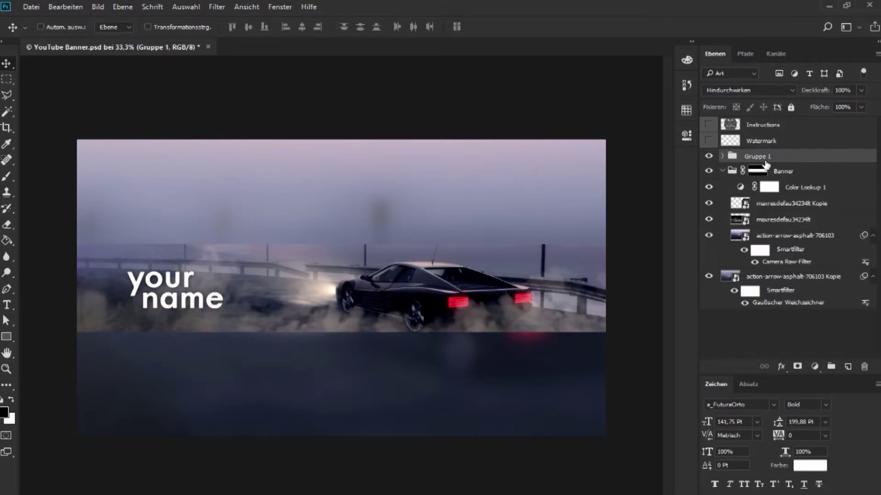
double_click(764, 158)
type("Text")
key("Return")
- Rename the Color Lookup 1 layer to 'CC' and the first smoke layer to 'Smoke 1'
double_click(794, 187)
type("CC")
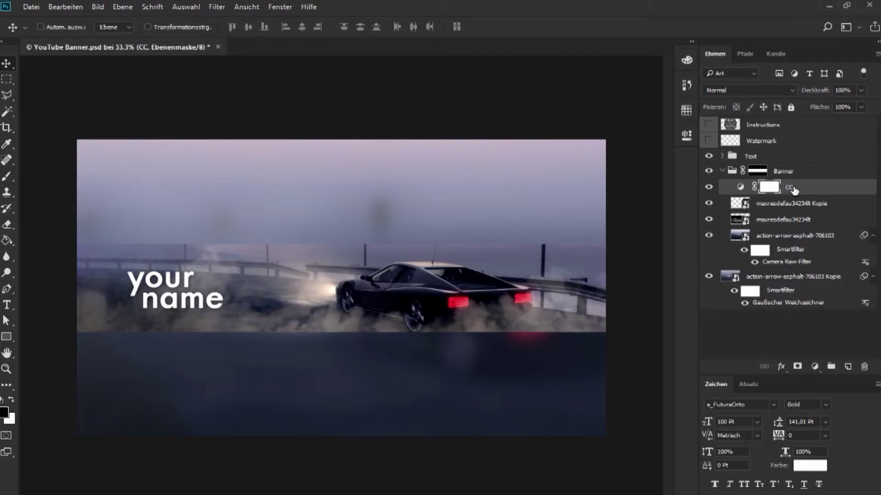
right_click(770, 190)
key("Escape")
right_click(776, 188)
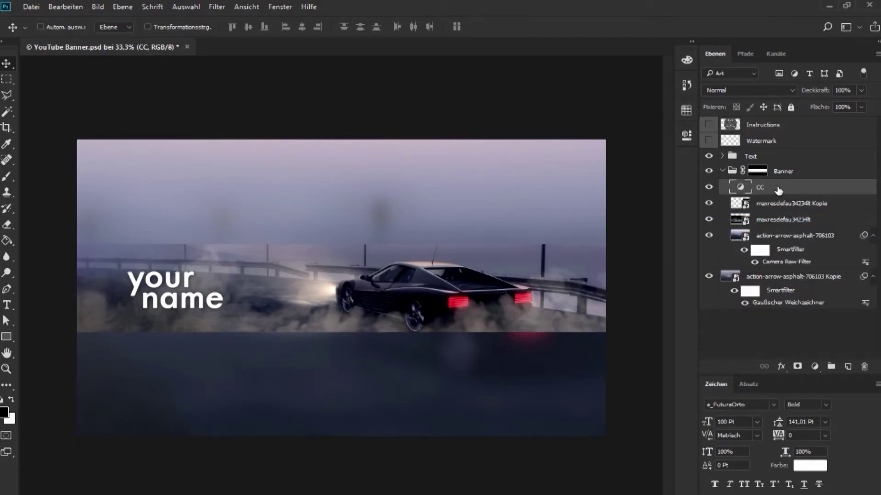
key("Escape")
double_click(775, 204)
type("Smo")
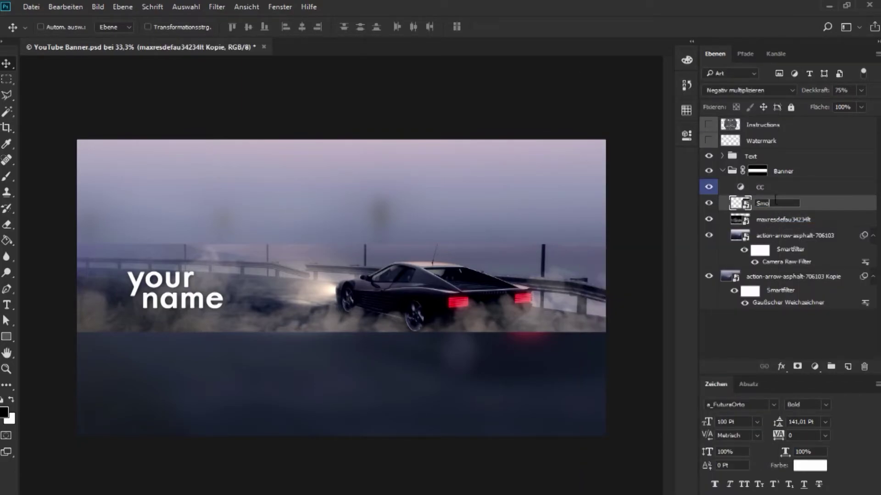
type("ke 1")
key("Return")
- Rename the second smoke layer to 'Smoke 2' and the car photo layer to 'BG'
double_click(775, 219)
type("Smoke")
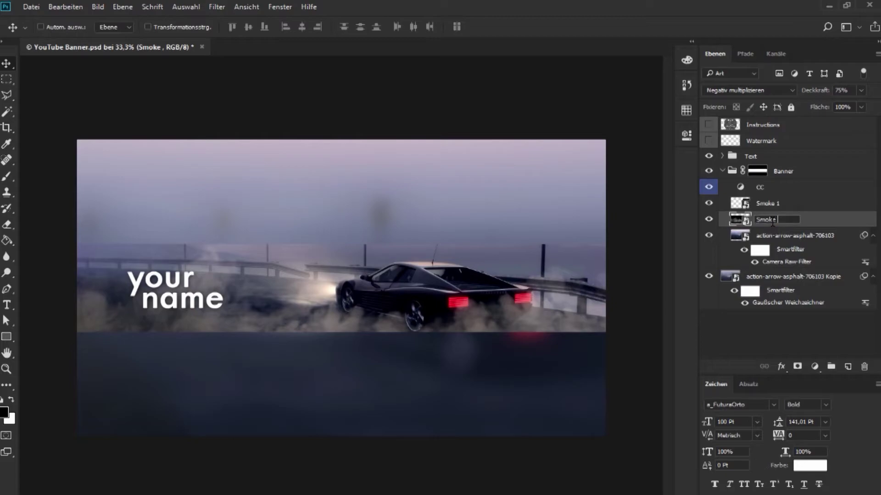
key("Return")
double_click(798, 237)
type("BG")
key("Return")
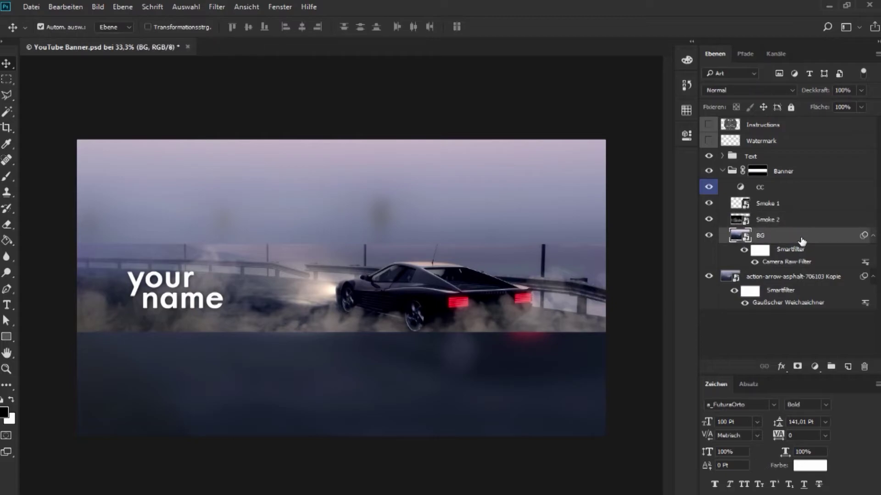
key("ctrl+shift+r")
- Put the blurred background copy into a 'BG' group and rename that layer 'BG'
left_click(787, 255)
key("ctrl+g")
double_click(788, 251)
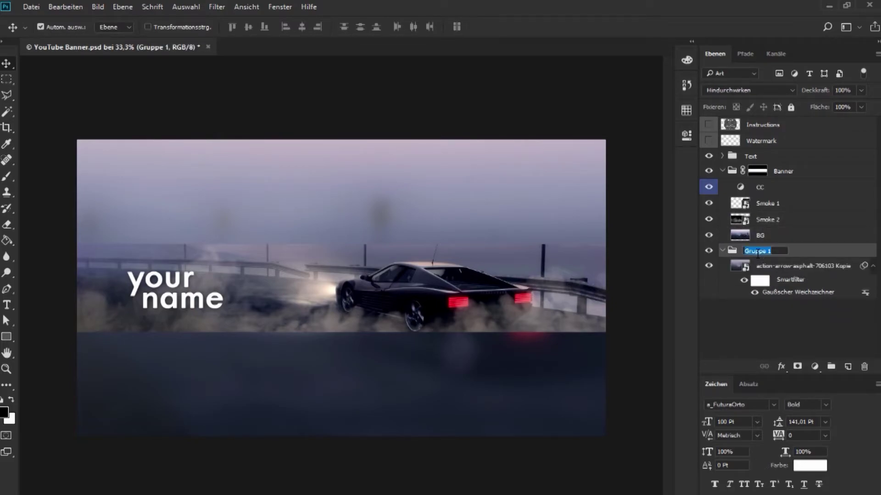
type("BG")
key("Return")
double_click(792, 267)
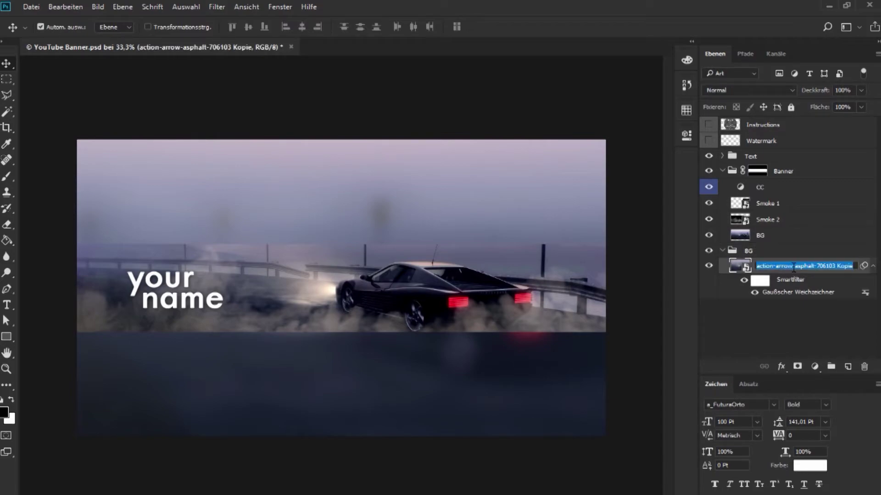
type("BG")
key("Return")
key("ctrl+minus")
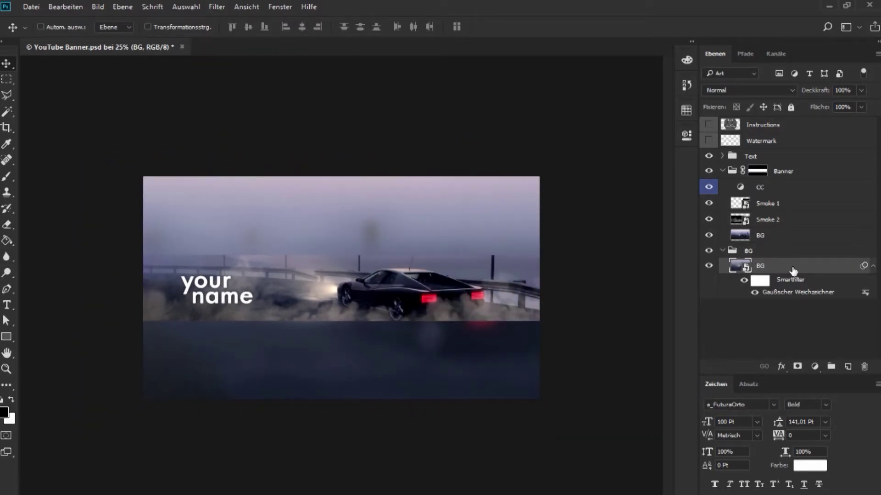
key("ctrl+plus")
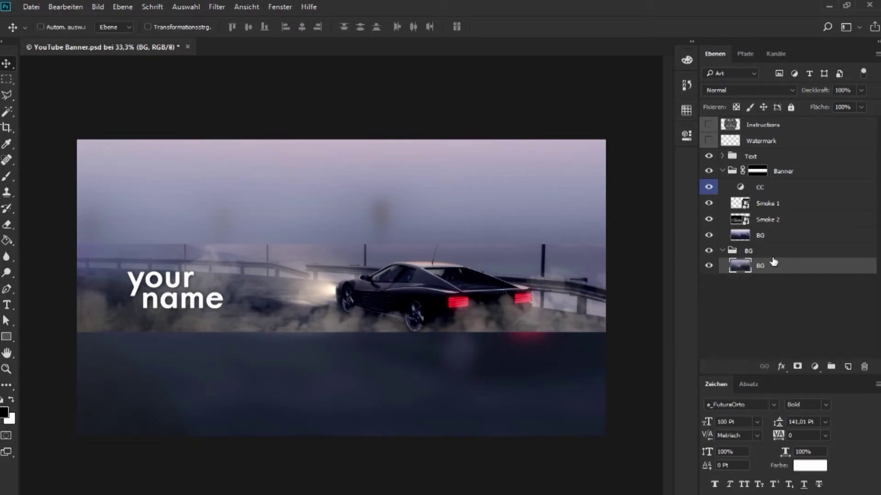
- Give the BG and Banner groups red colour labels and collapse both
right_click(764, 253)
left_click(668, 441)
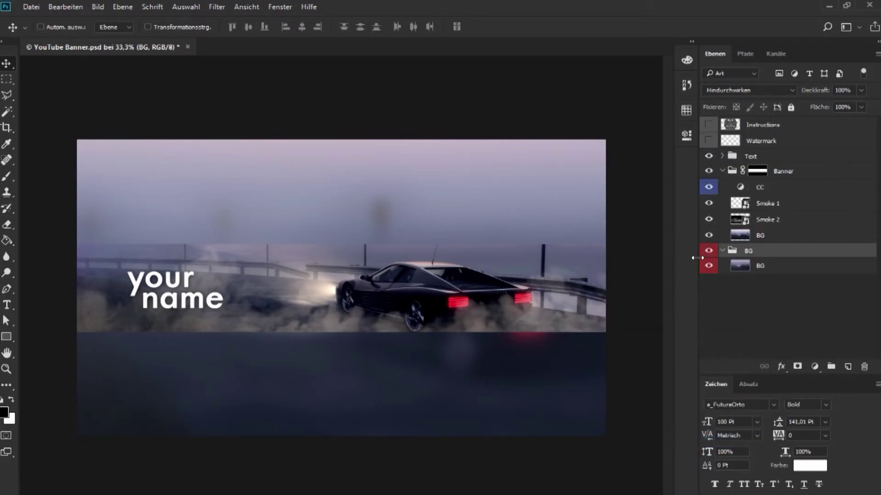
left_click(722, 251)
right_click(777, 173)
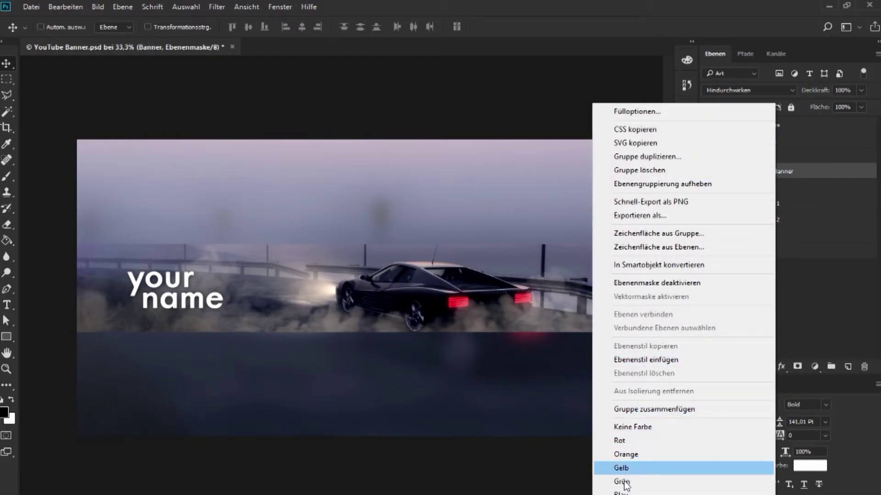
left_click(622, 441)
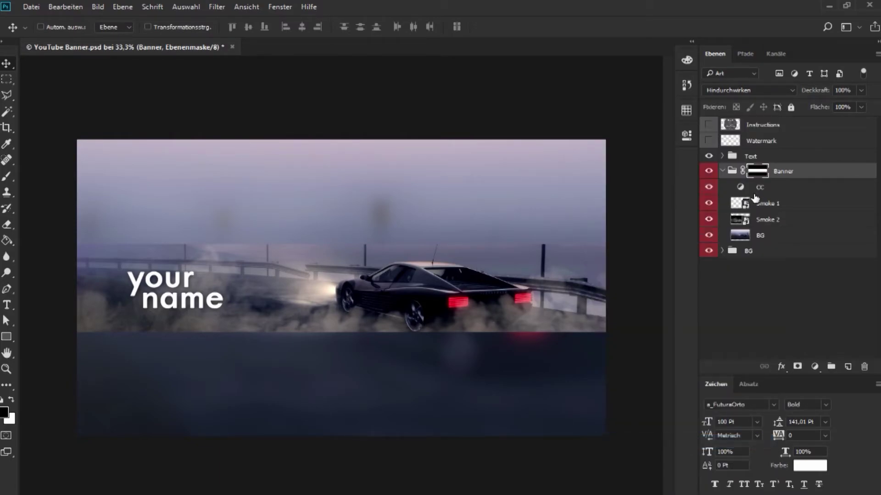
right_click(770, 188)
left_click(745, 170)
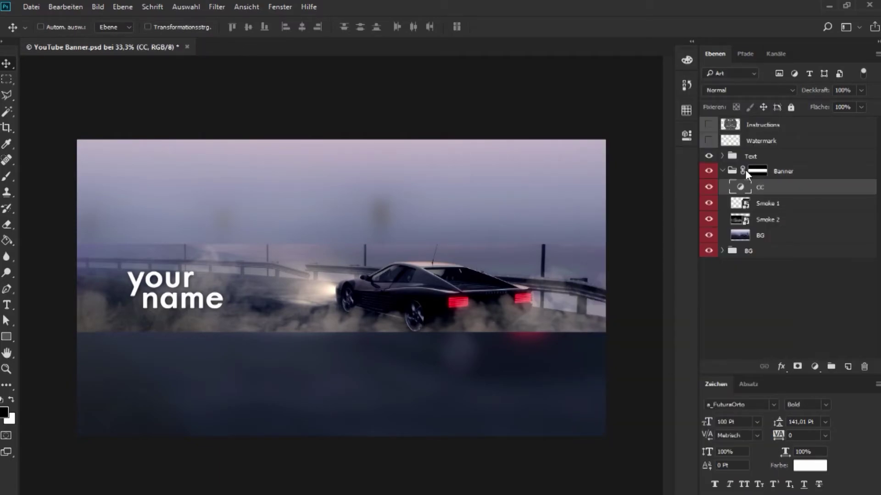
left_click(722, 171)
- Give the Text group a green colour label
right_click(748, 157)
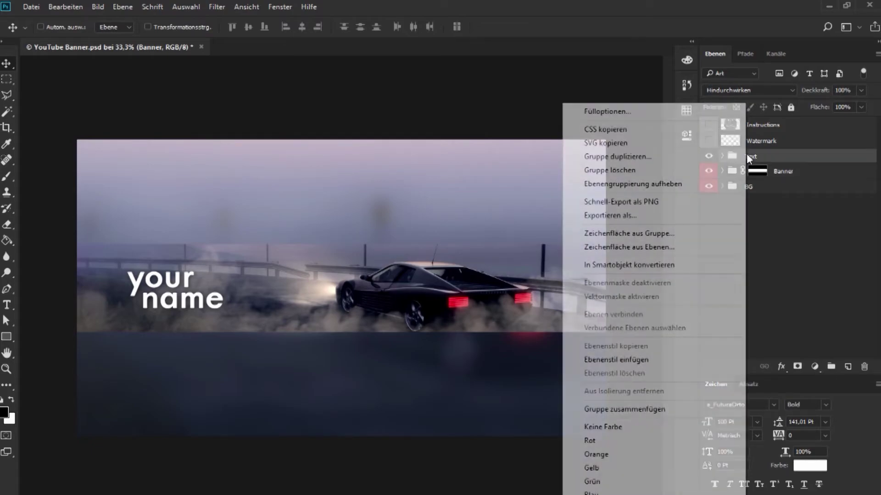
left_click(608, 482)
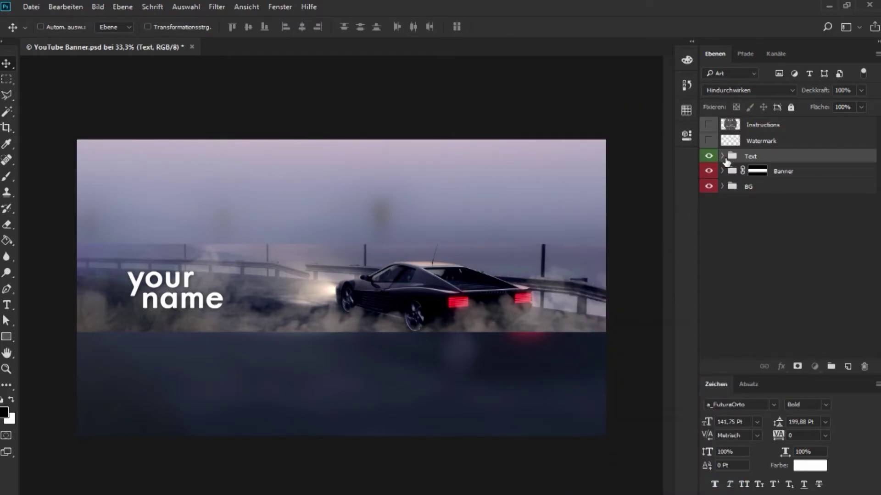
left_click(722, 157)
- Rename the text layers 'Your' and 'Name', then make Watermark and Instructions visible
double_click(763, 171)
type("You")
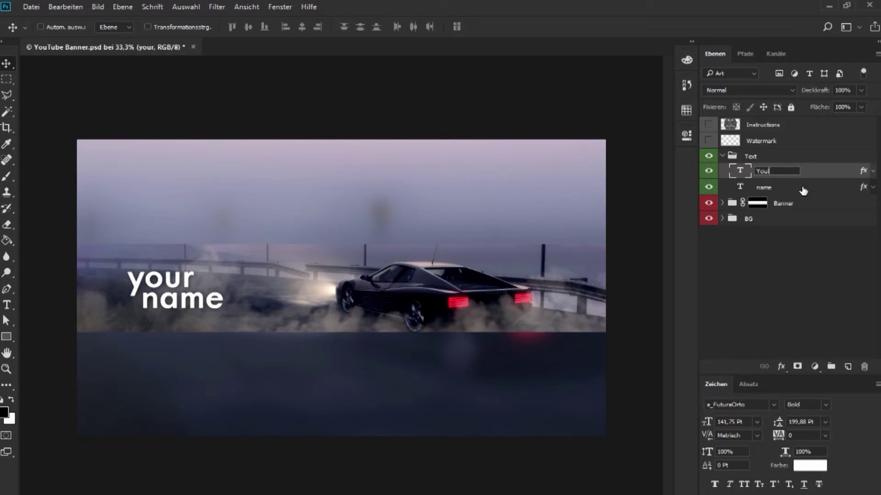
type("r")
key("Return")
double_click(761, 187)
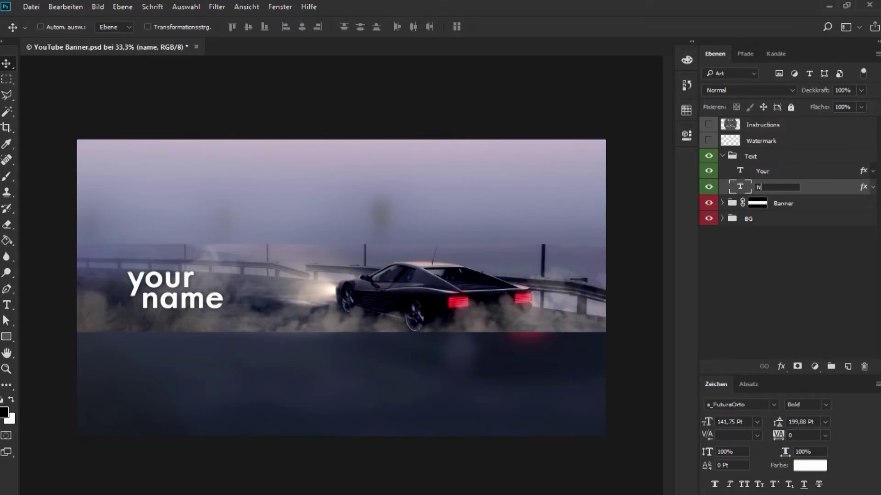
type("Name")
key("Return")
left_click(722, 157)
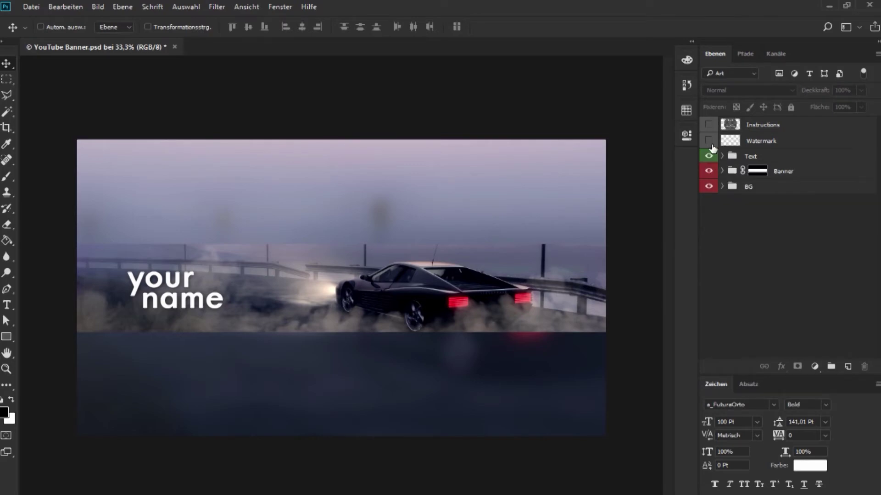
left_click(709, 140)
left_click(709, 125)
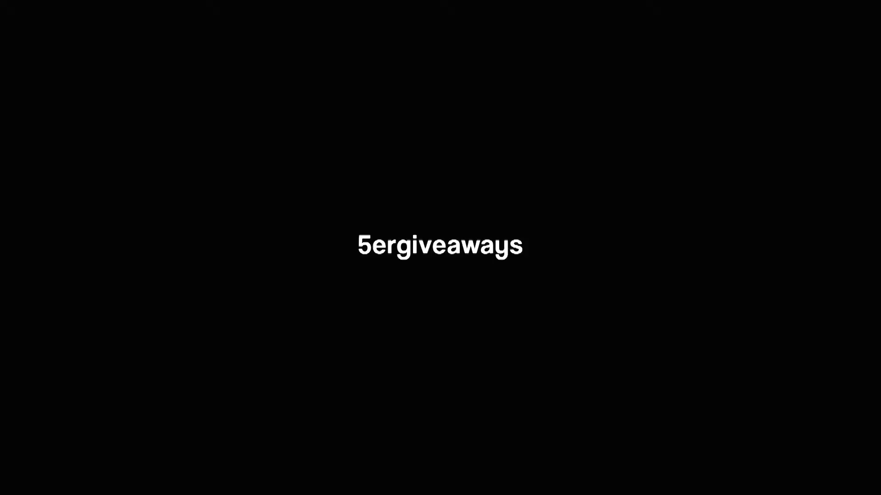